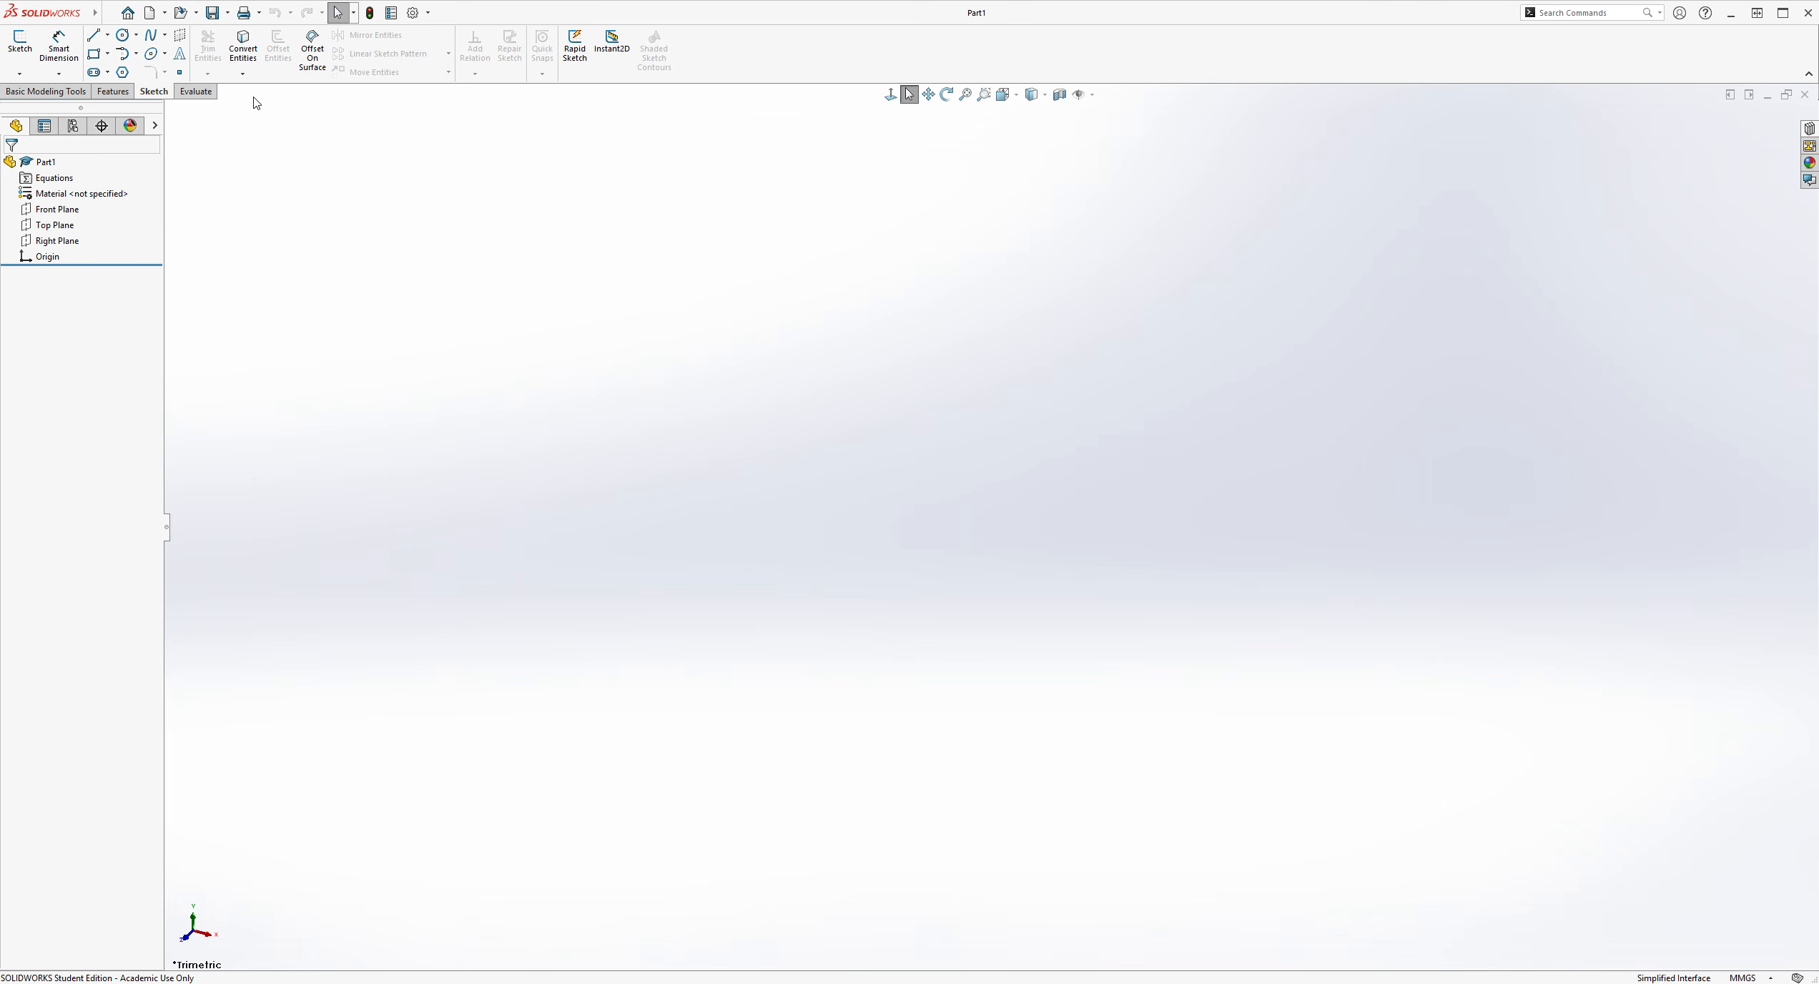
Start a new sketch on the Top Plane
left_click(890, 94)
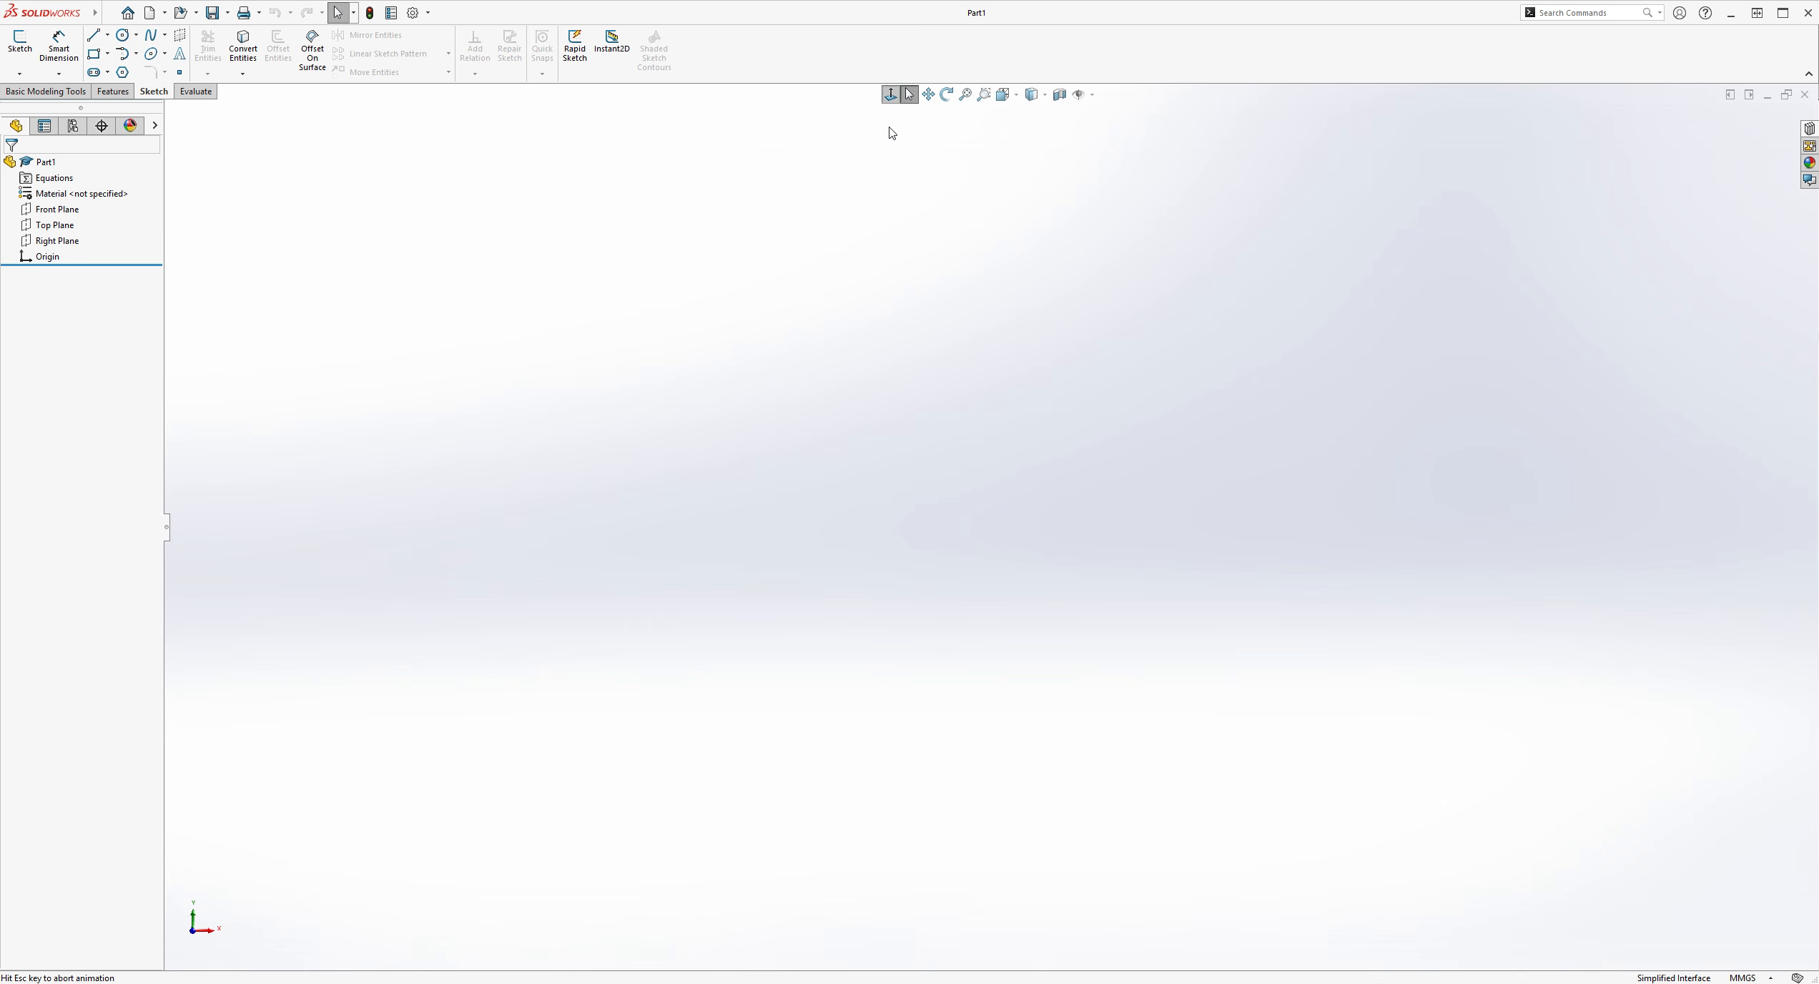
left_click(20, 43)
middle_click_drag(1215, 229, 1471, 466)
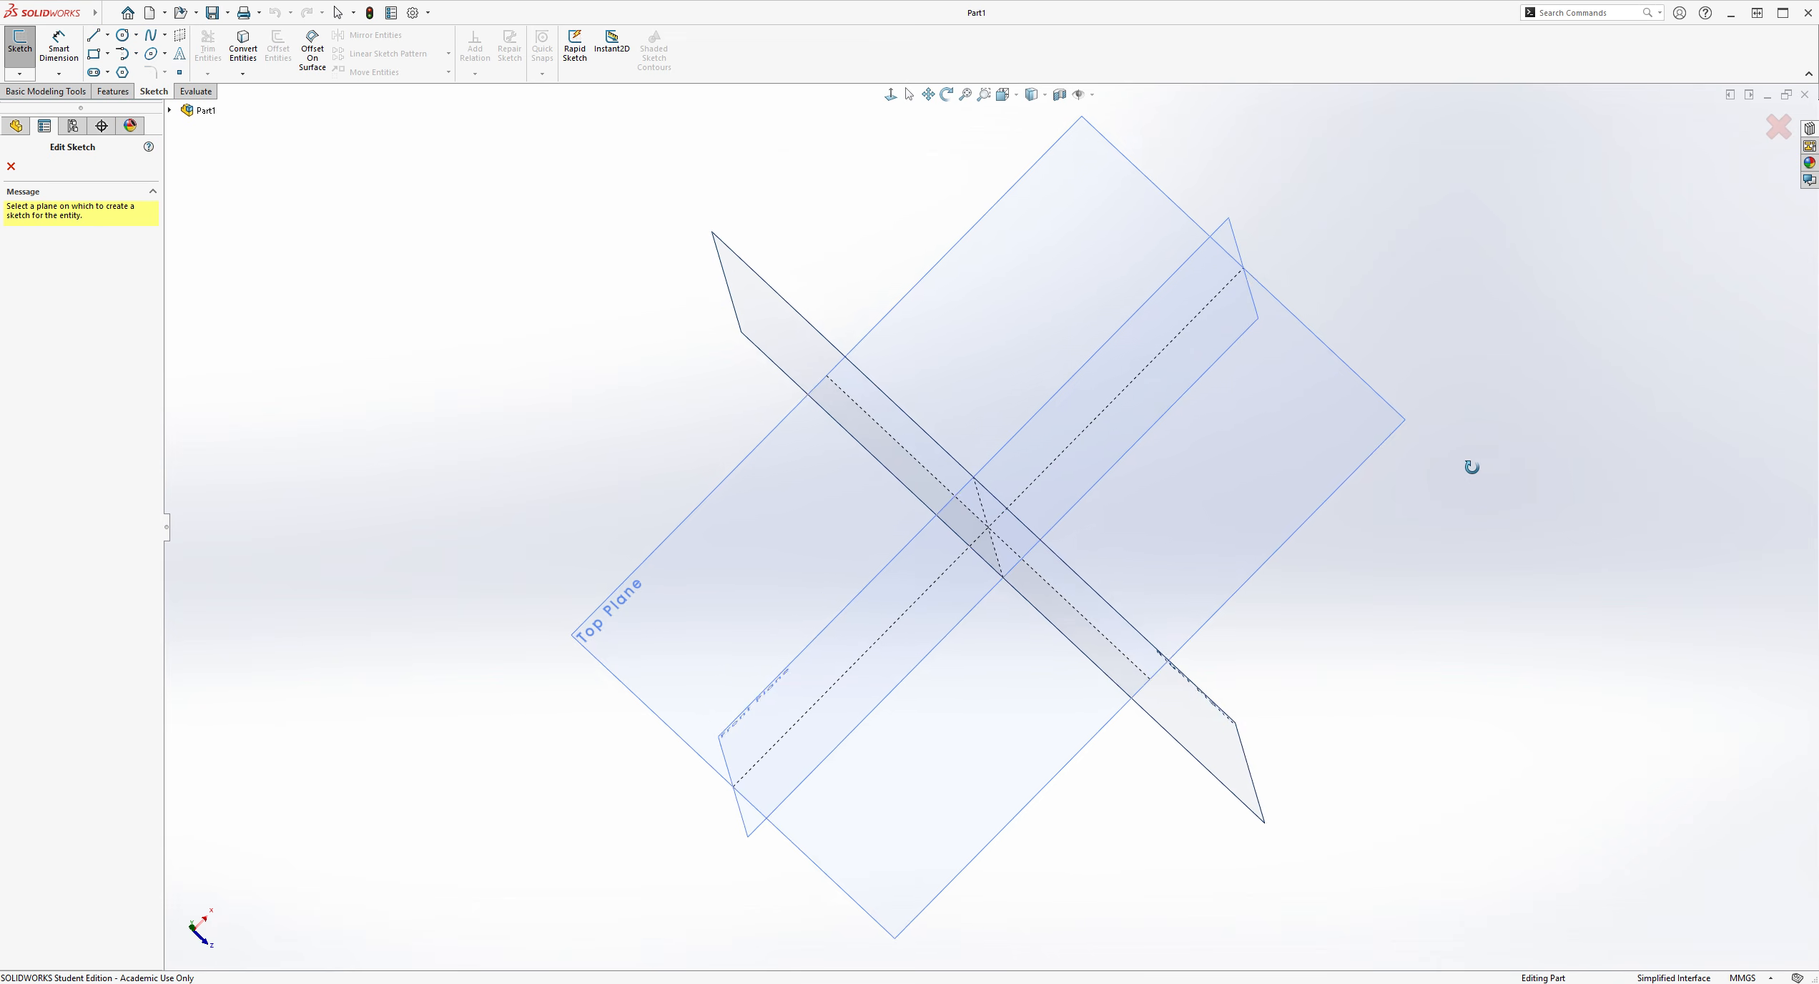
left_click(772, 478)
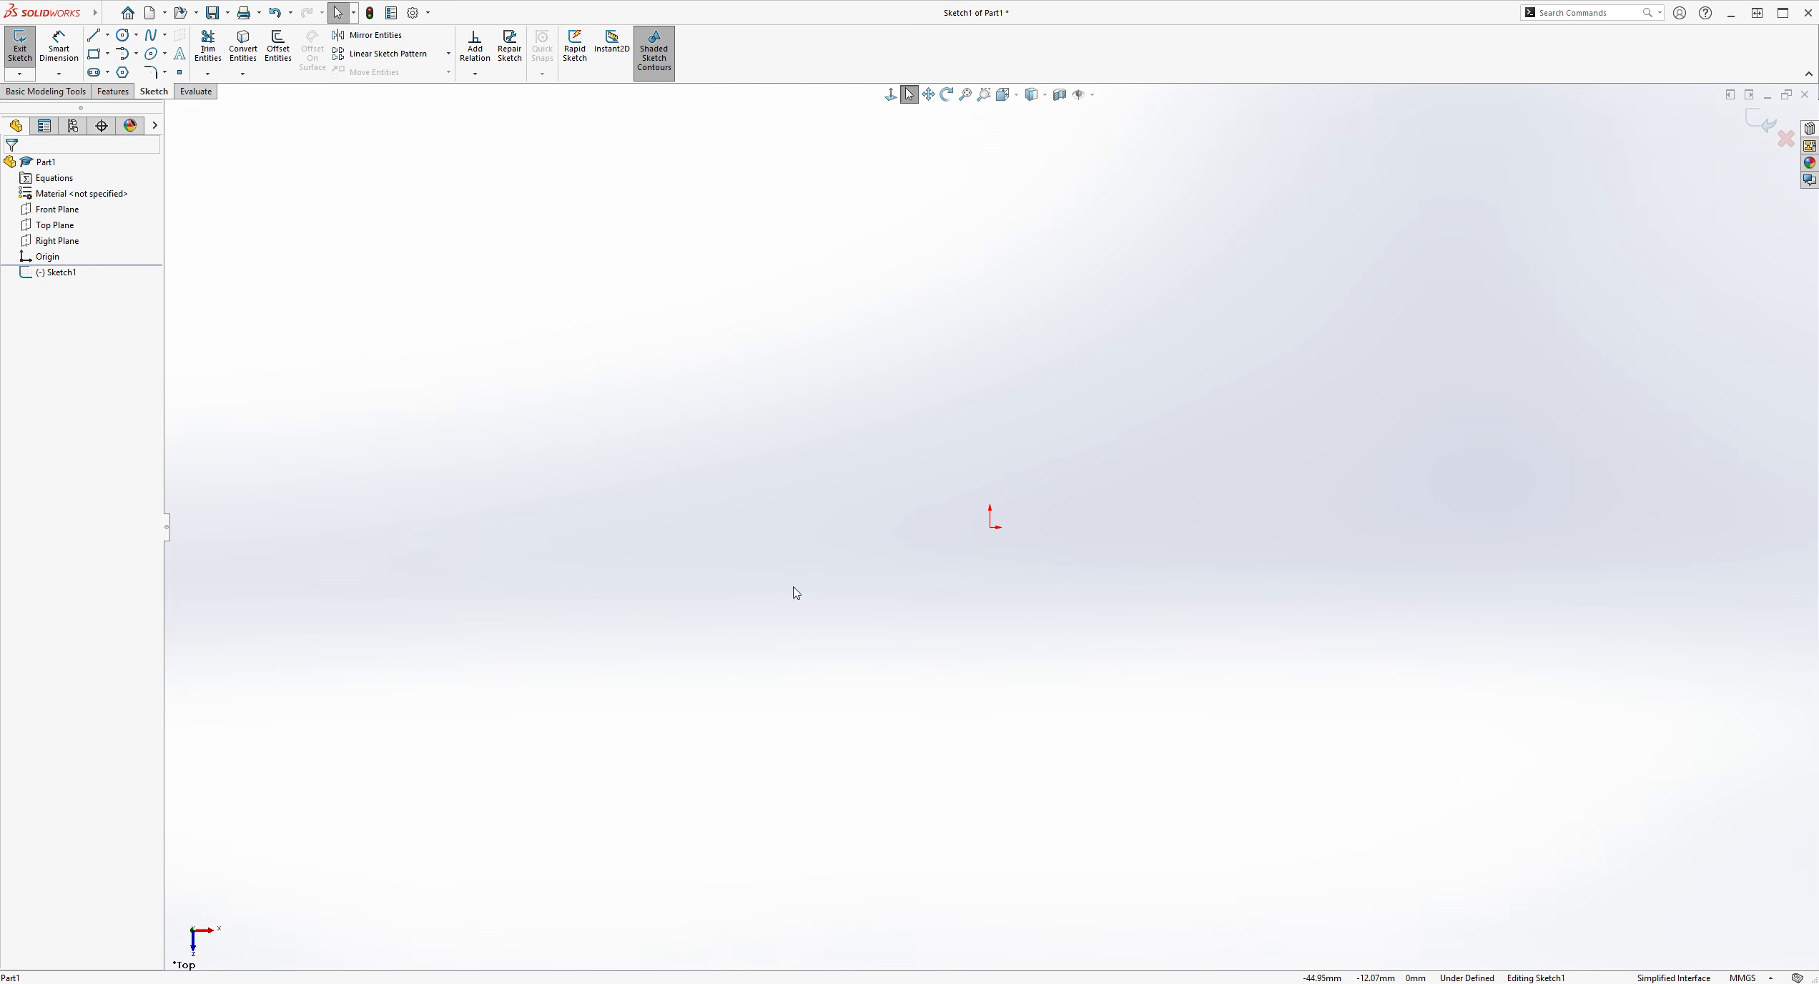
Sketch a circle centred on the origin with a radius of about 15 mm
scroll(1201, 428, "down", 3)
left_click(125, 35)
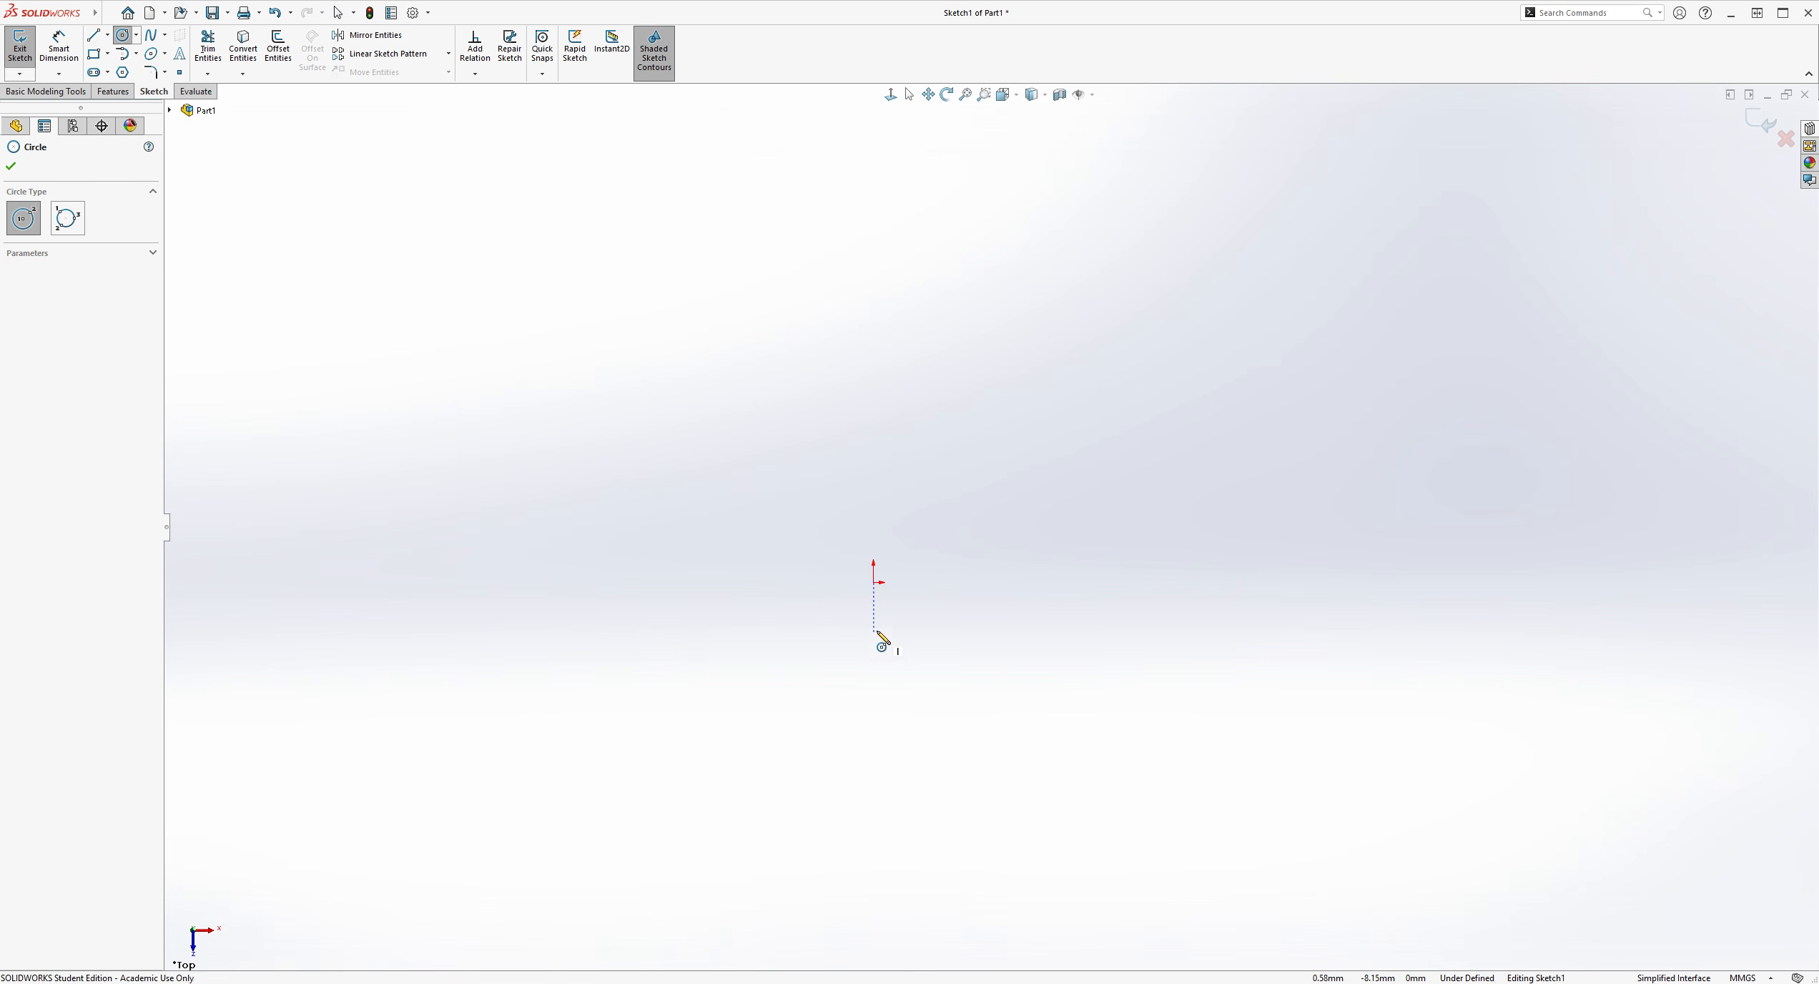
left_click(873, 583)
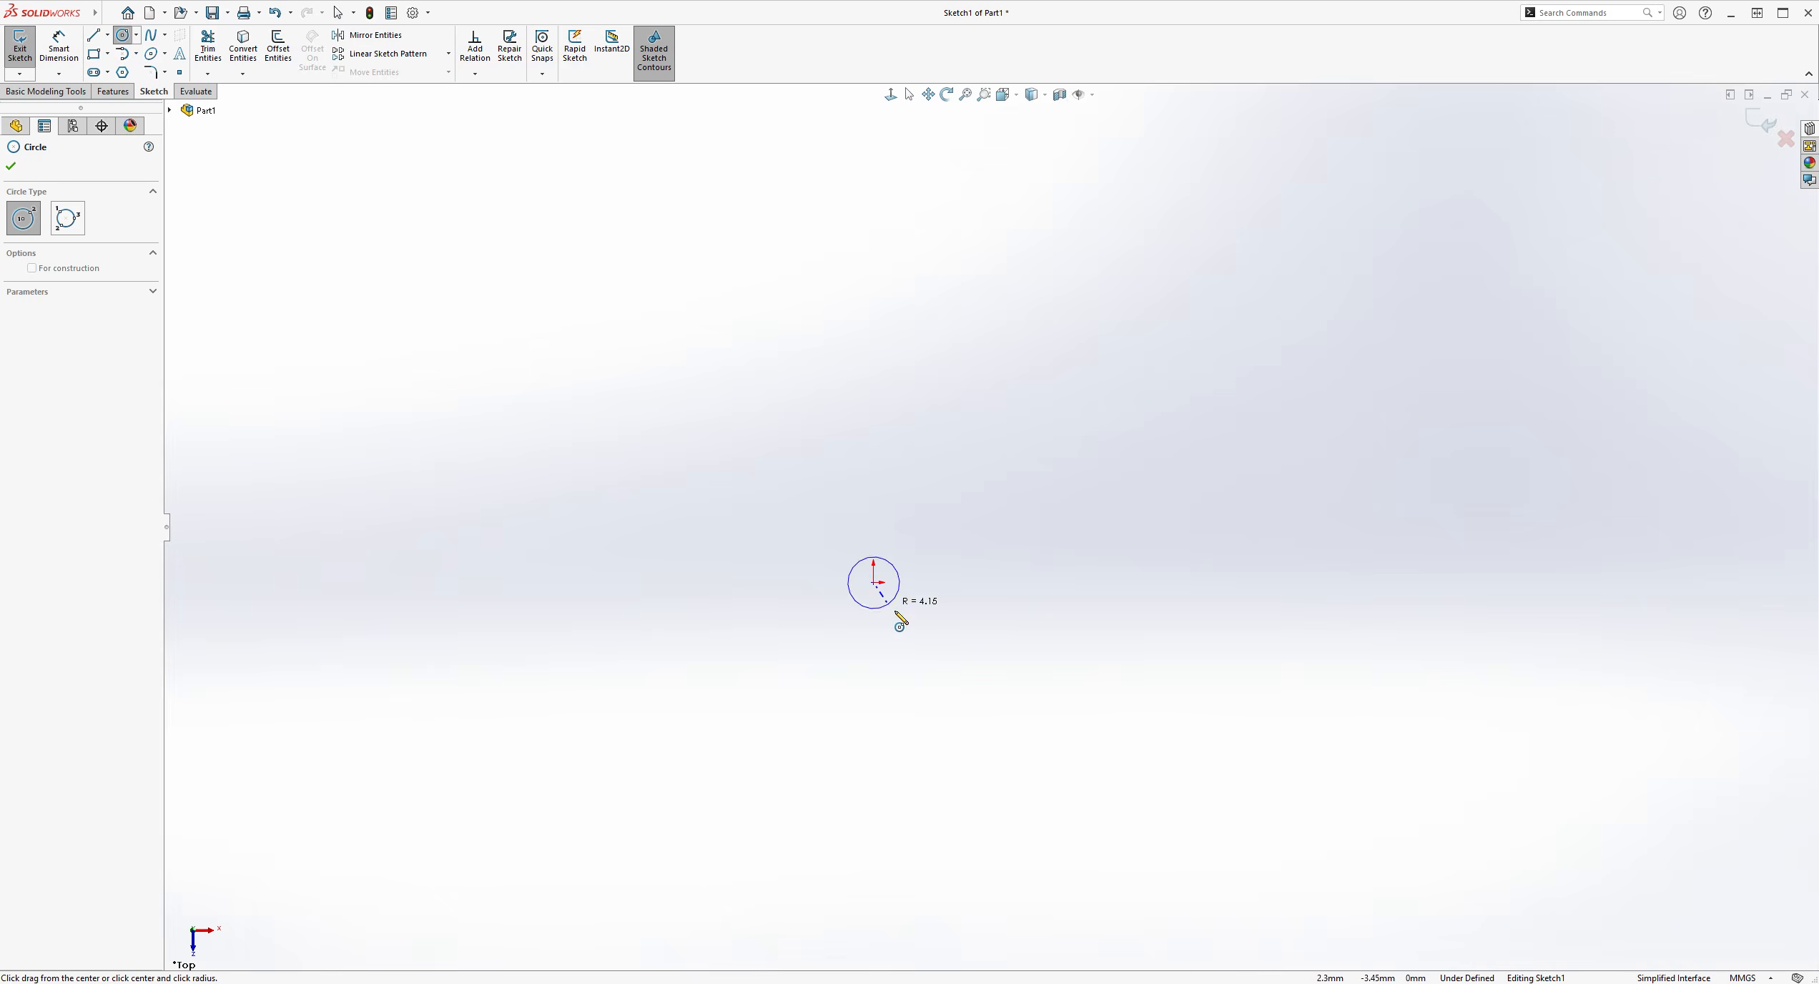
left_click(933, 656)
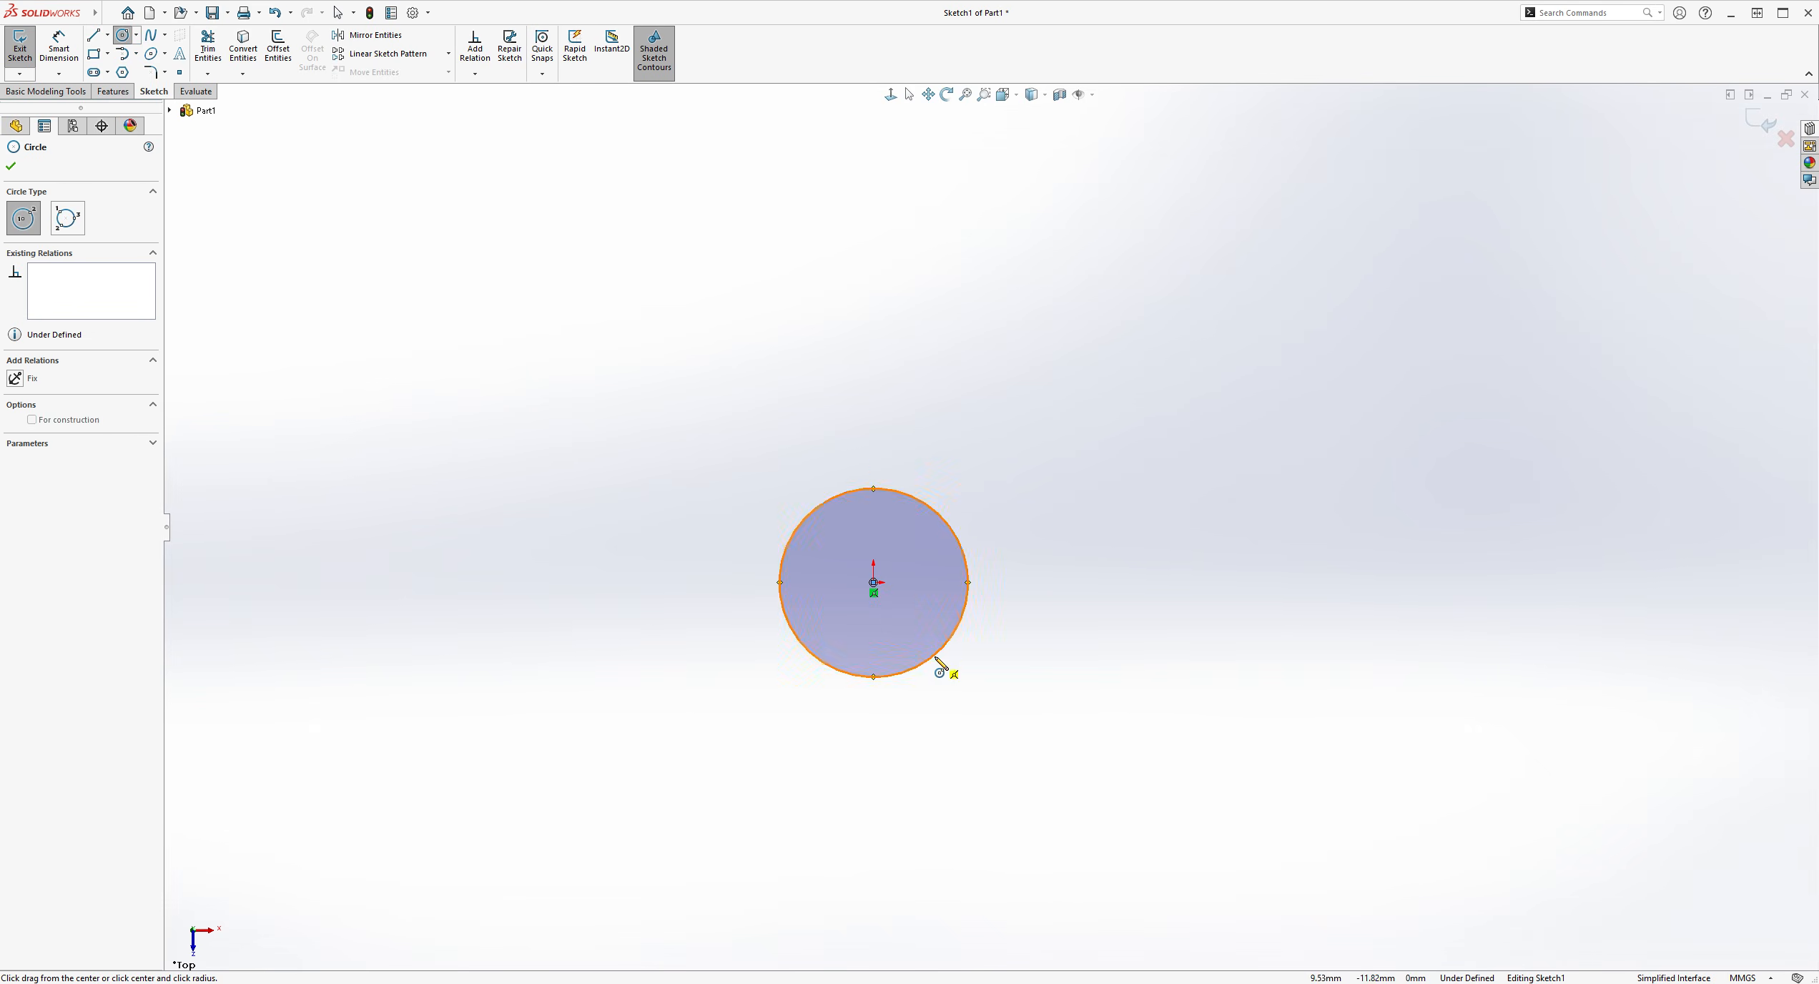
left_click(873, 582)
key("Escape")
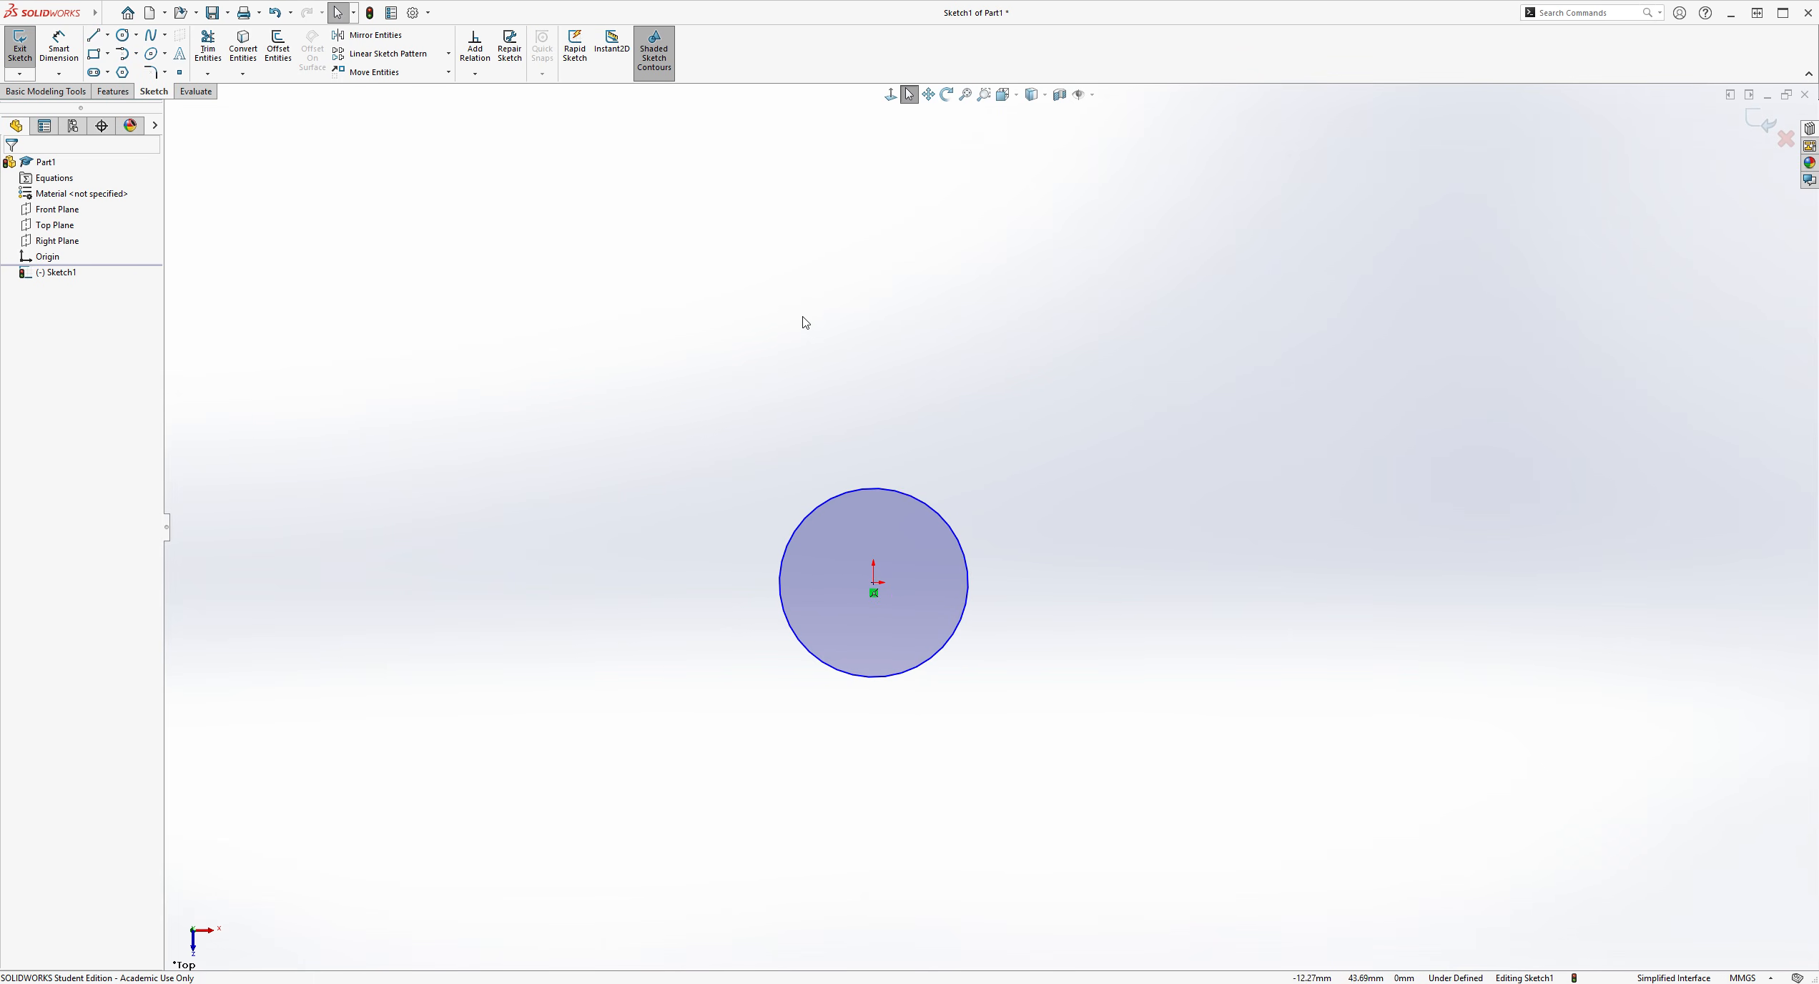
Sketch a second, larger circle centred on the origin around the first one
left_click(129, 37)
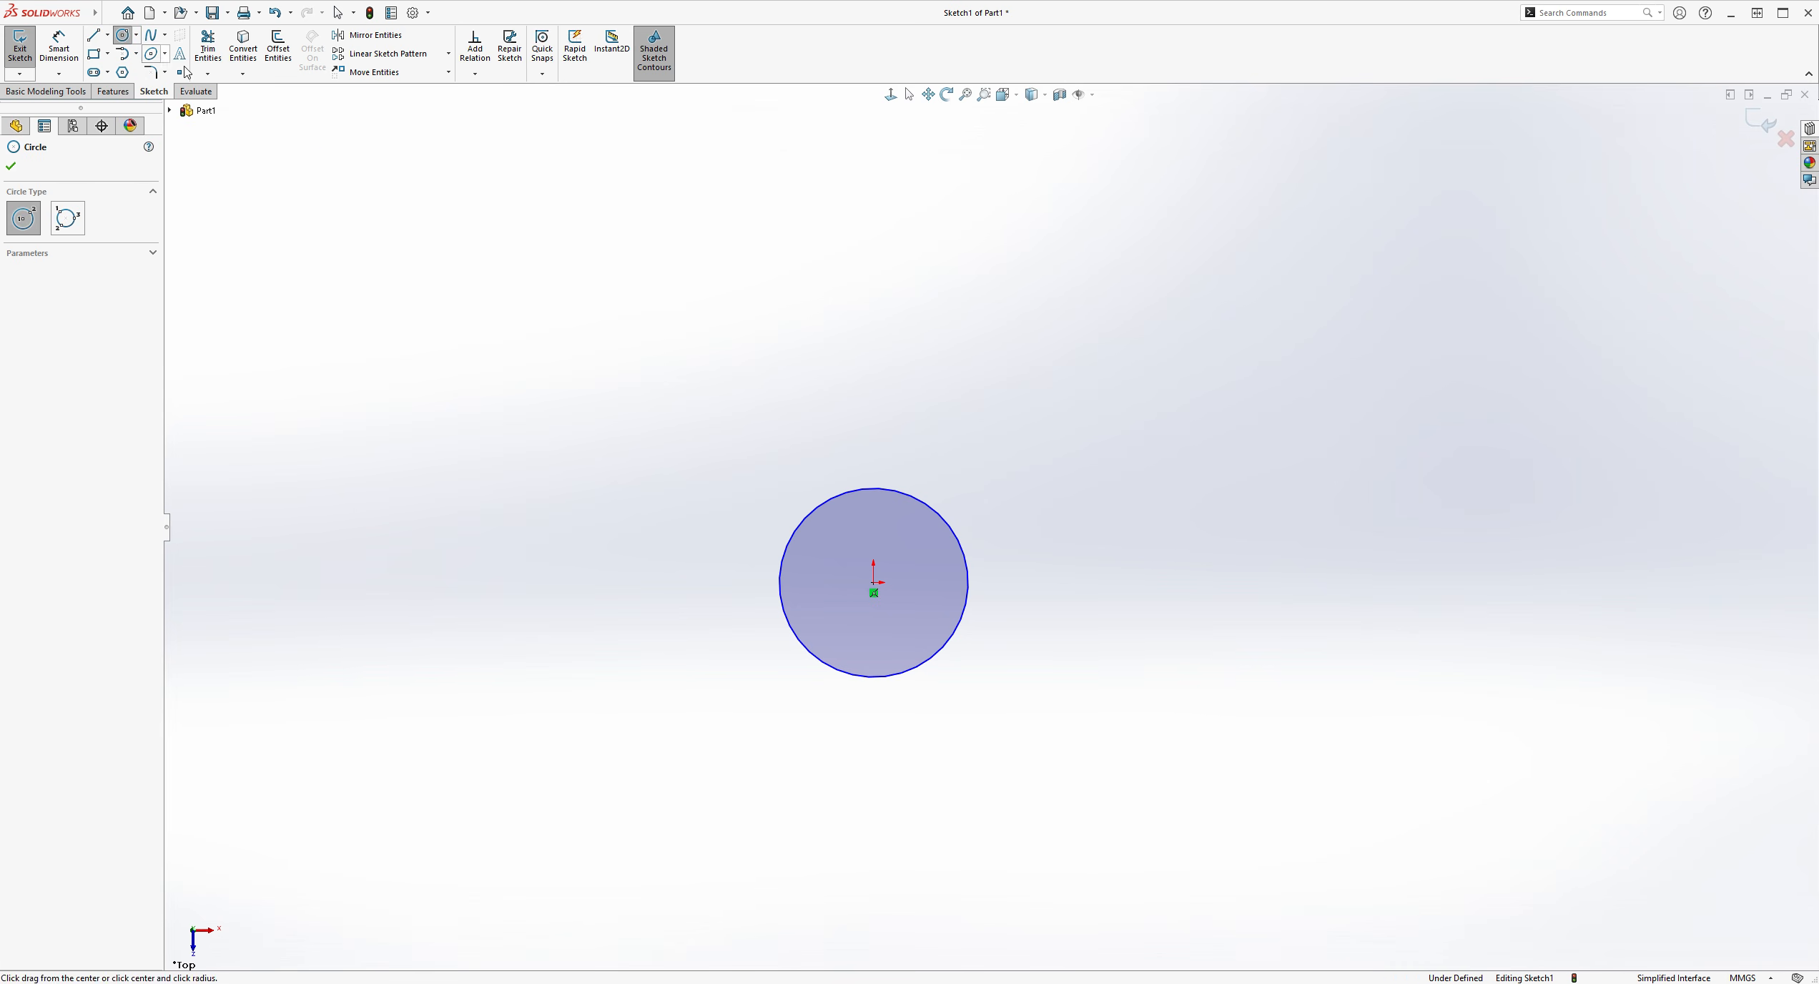
left_click(874, 583)
left_click(965, 703)
key("Escape")
Dimension the inner circle with a diameter of 10 mm
left_click(63, 50)
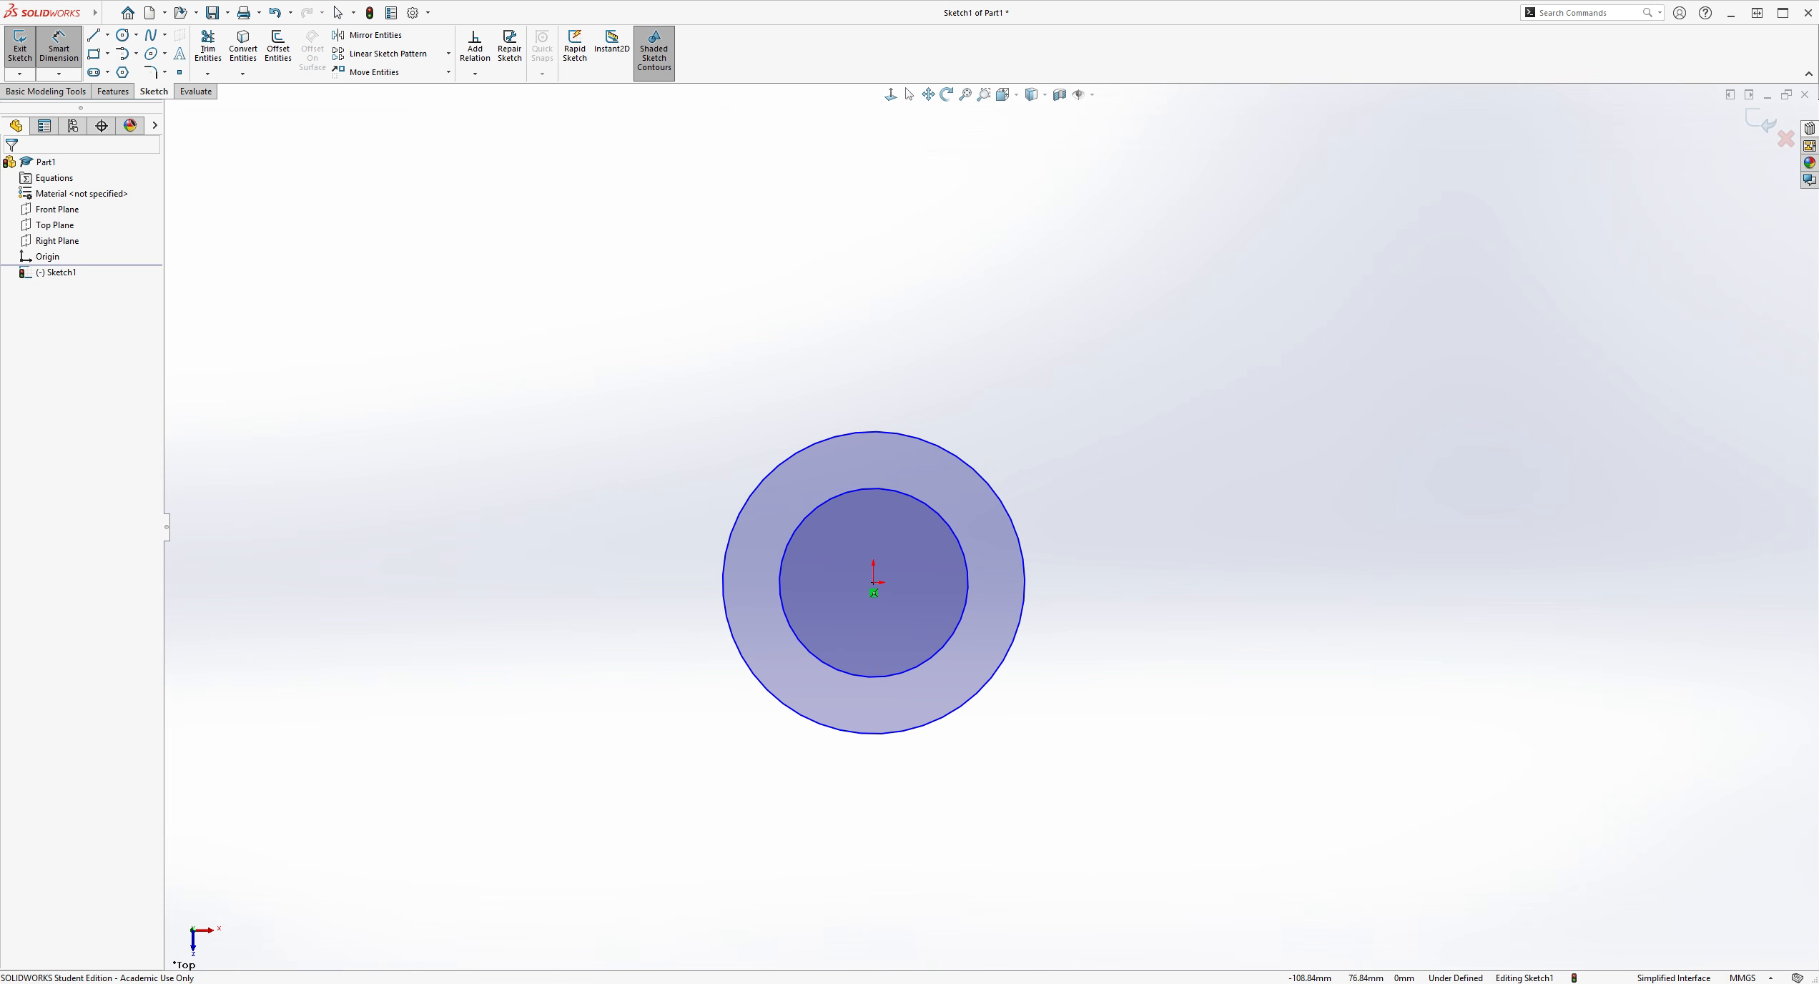
left_click(780, 591)
left_click(593, 474)
type("10")
key("Return")
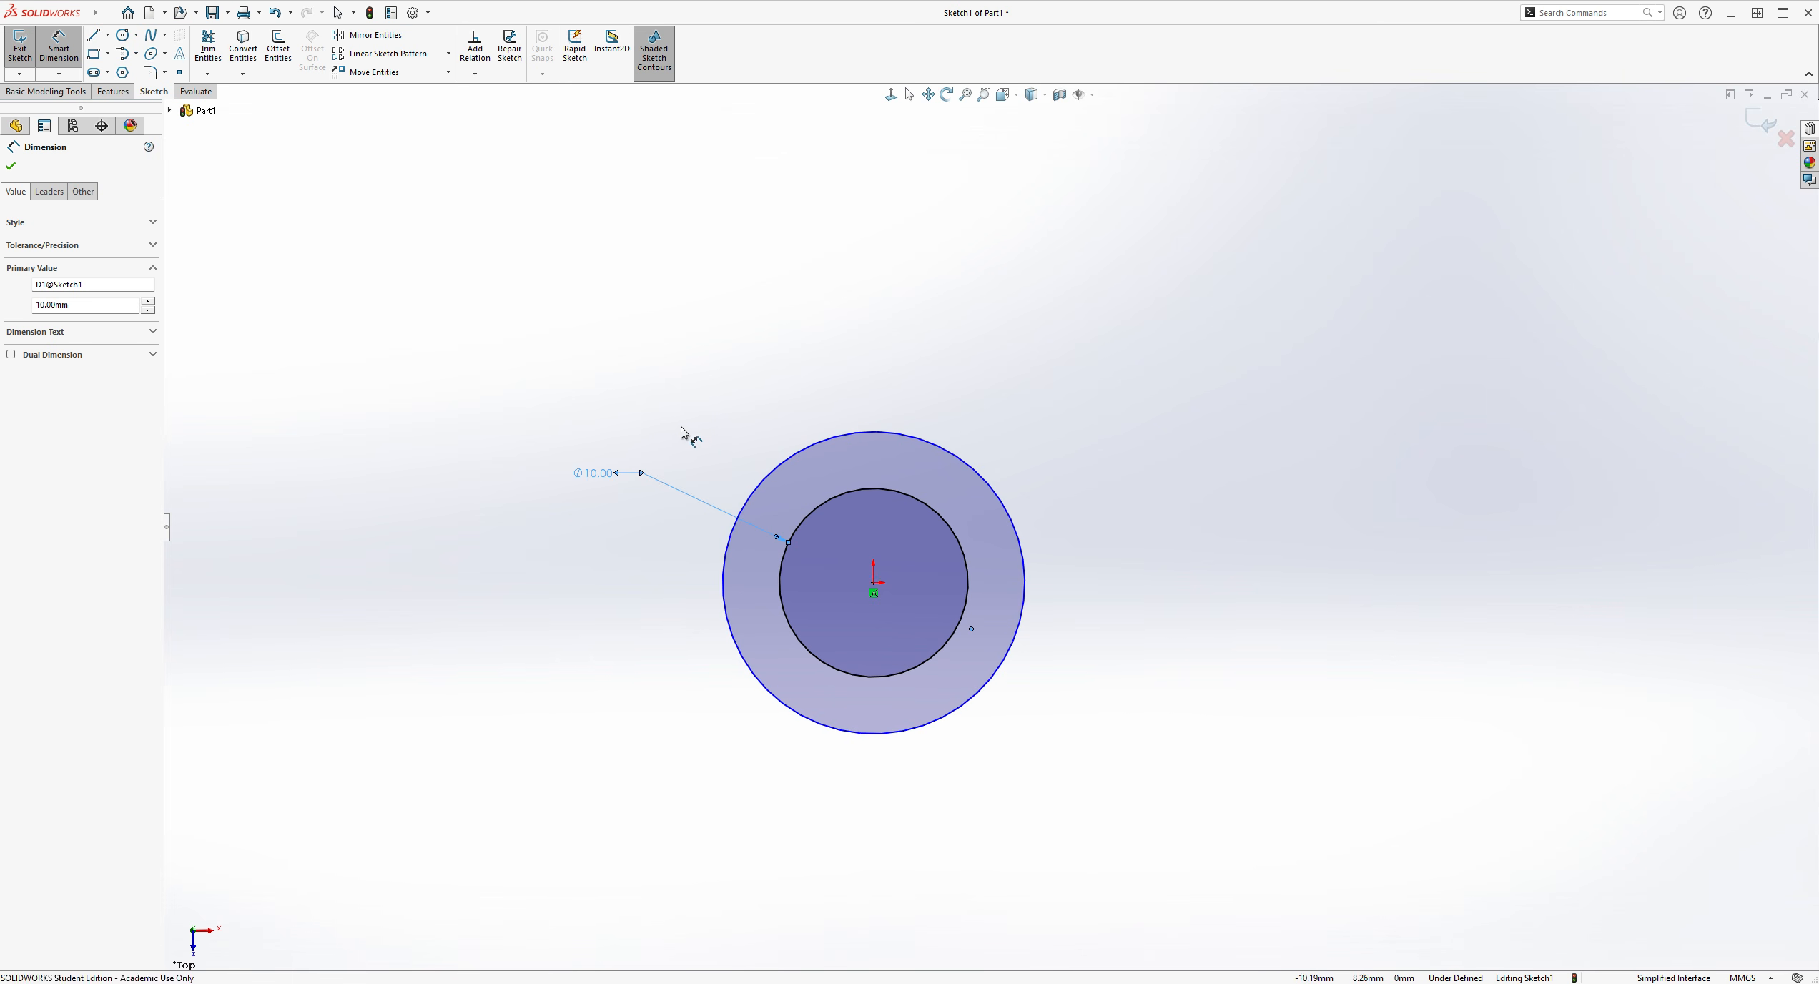
key("Escape")
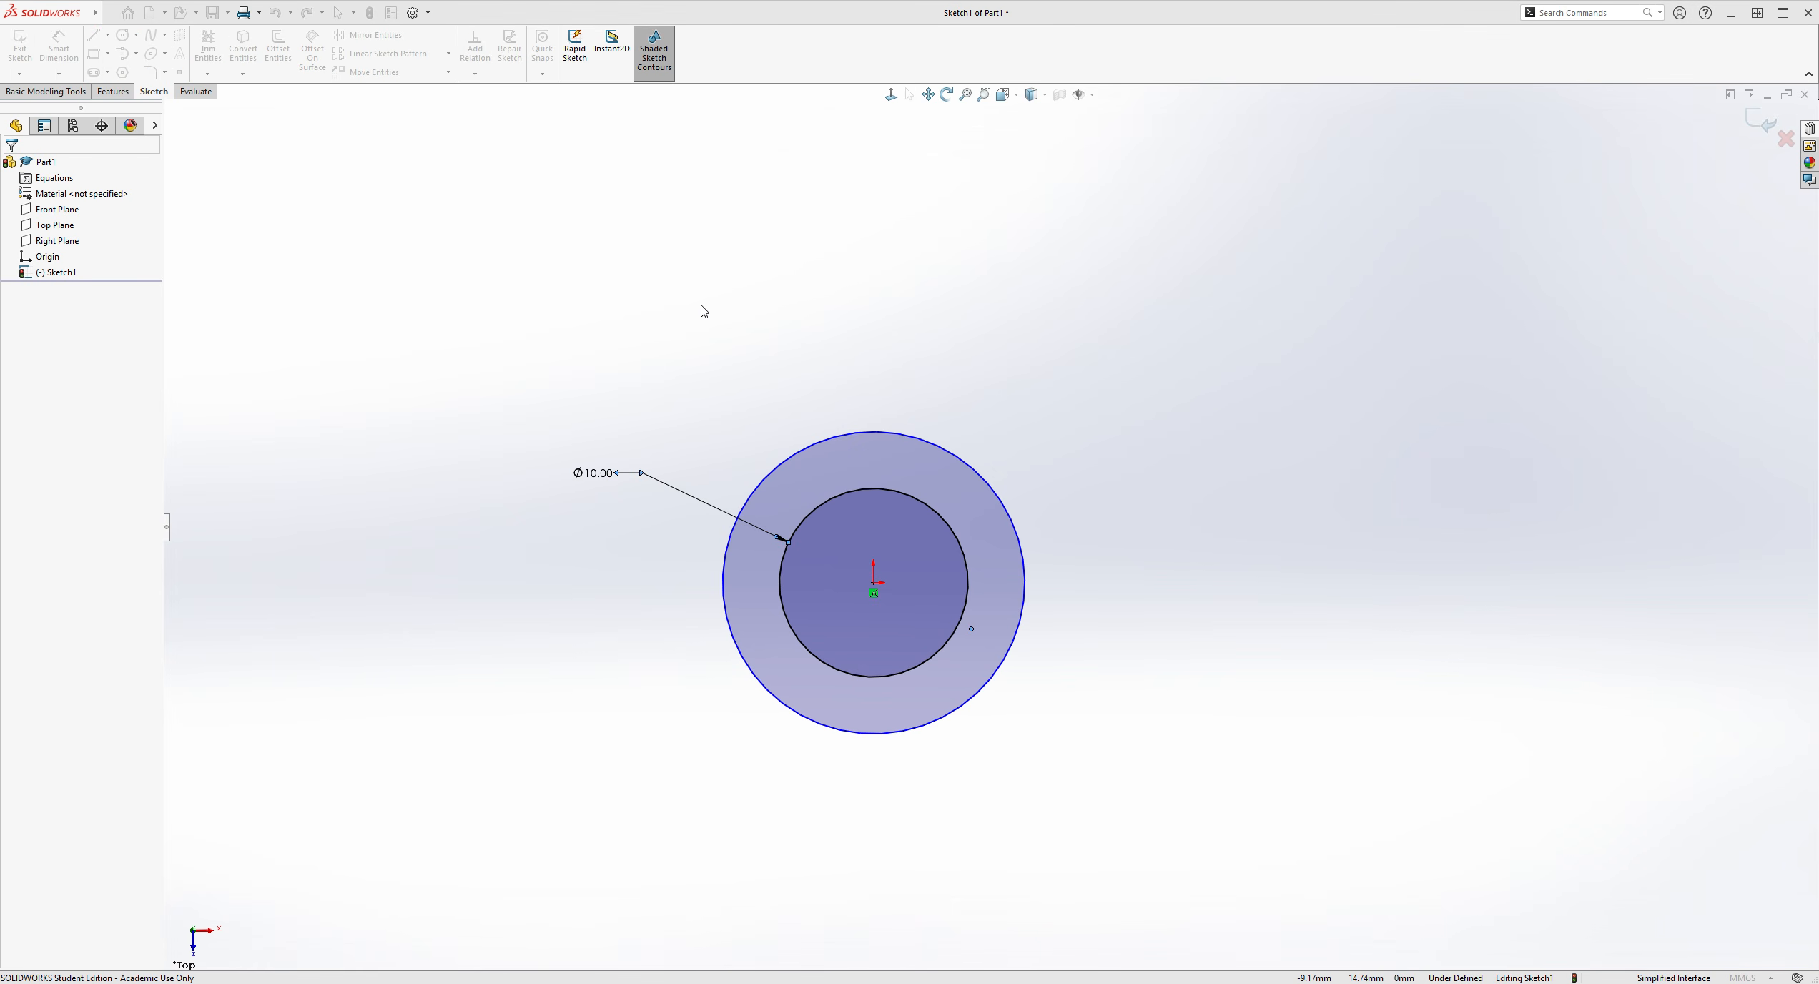
Change the inner circle's diameter dimension to 16 mm
type("16")
key("Return")
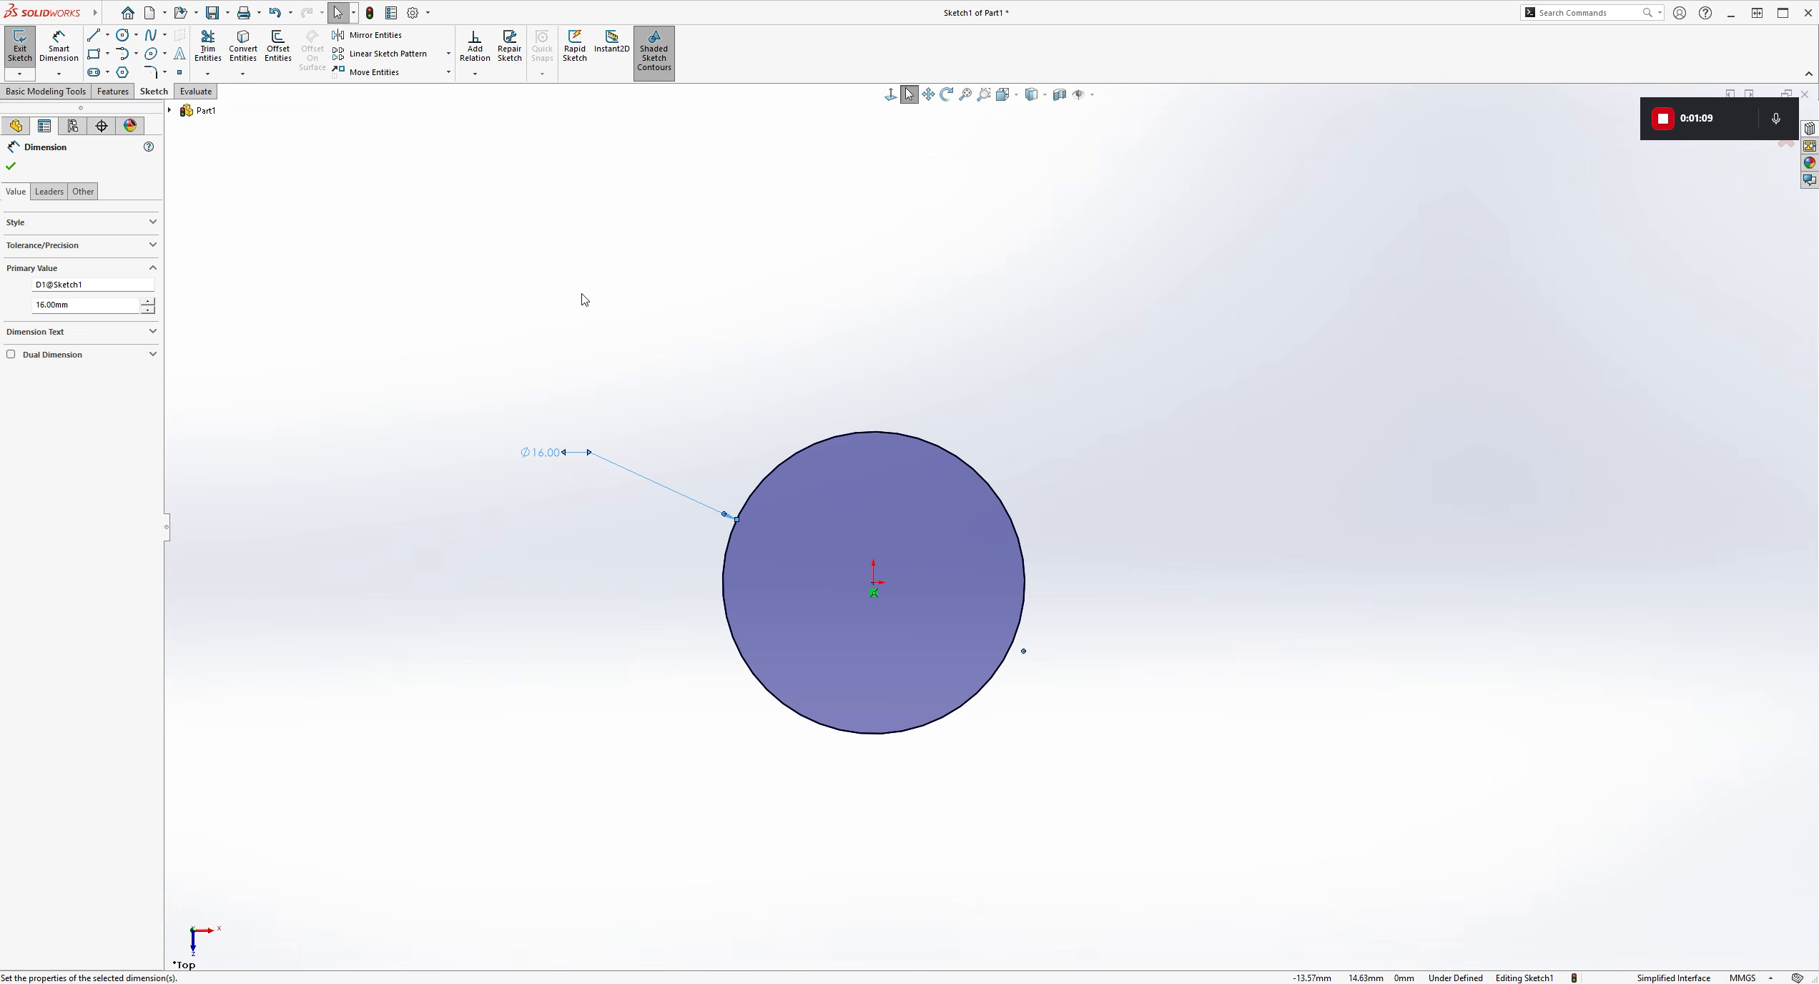
left_click(586, 388)
scroll(800, 495, "down", 2)
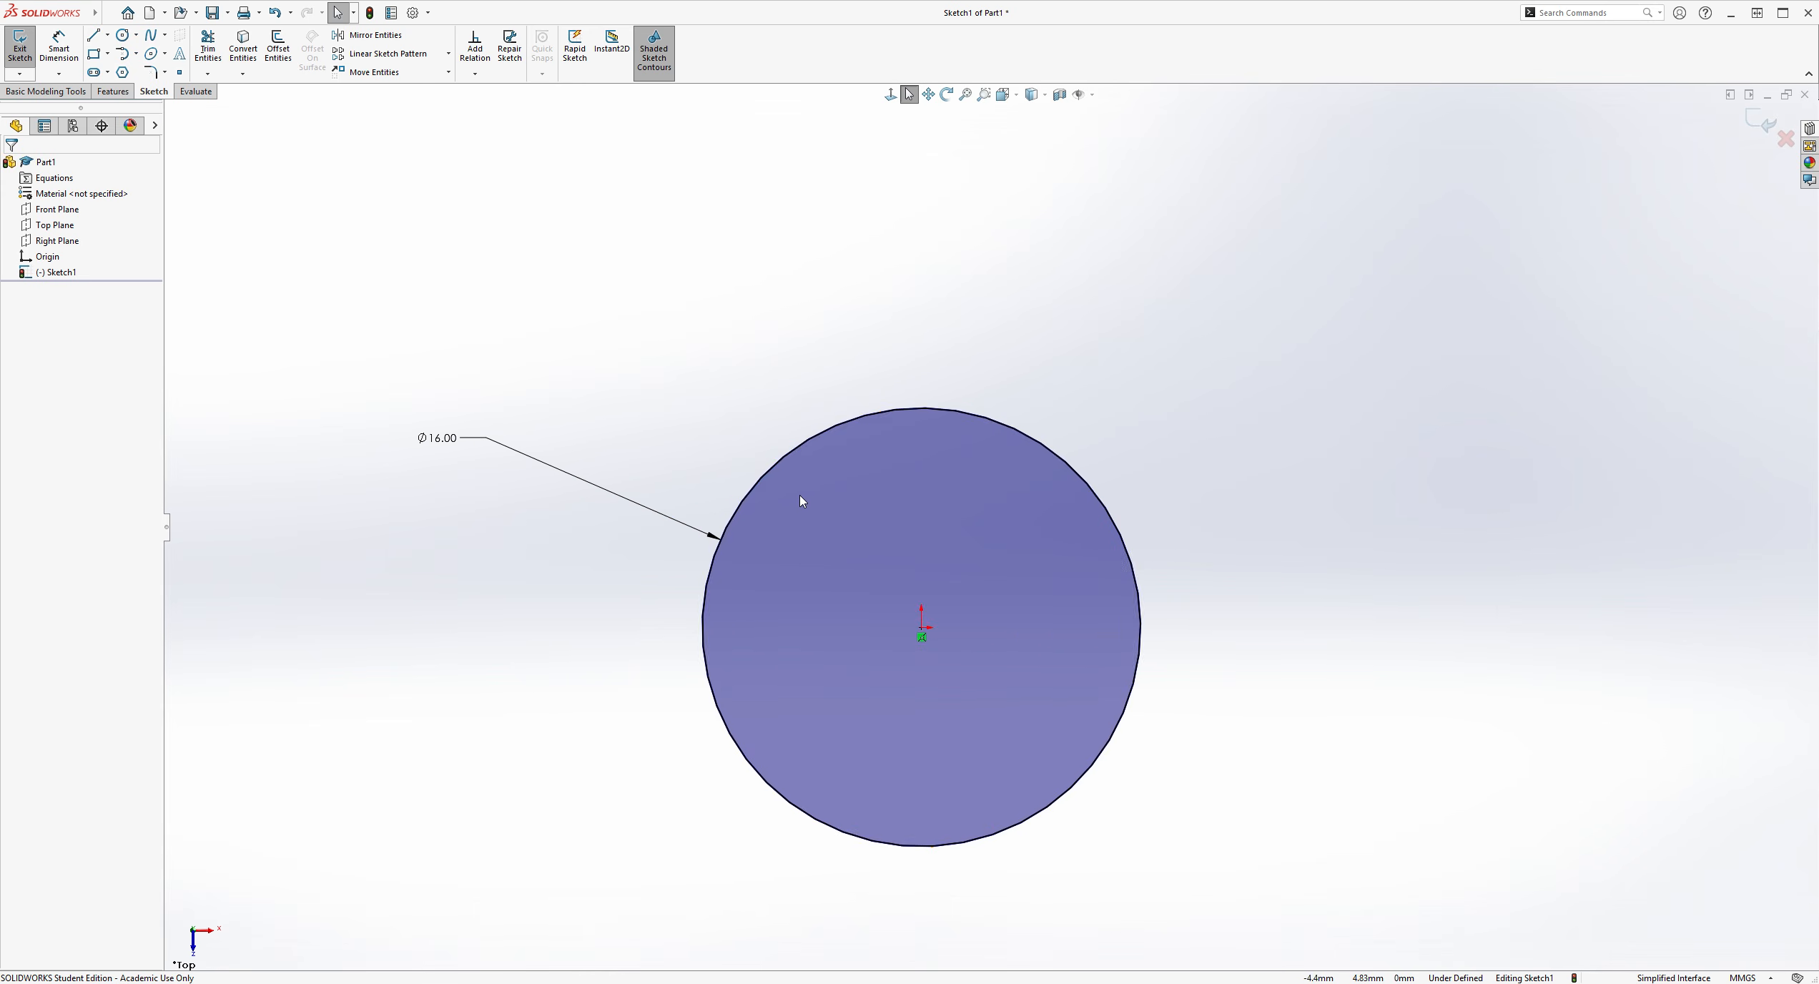
Check the circle geometry and undo the inner circle's last diameter change
left_click(742, 496)
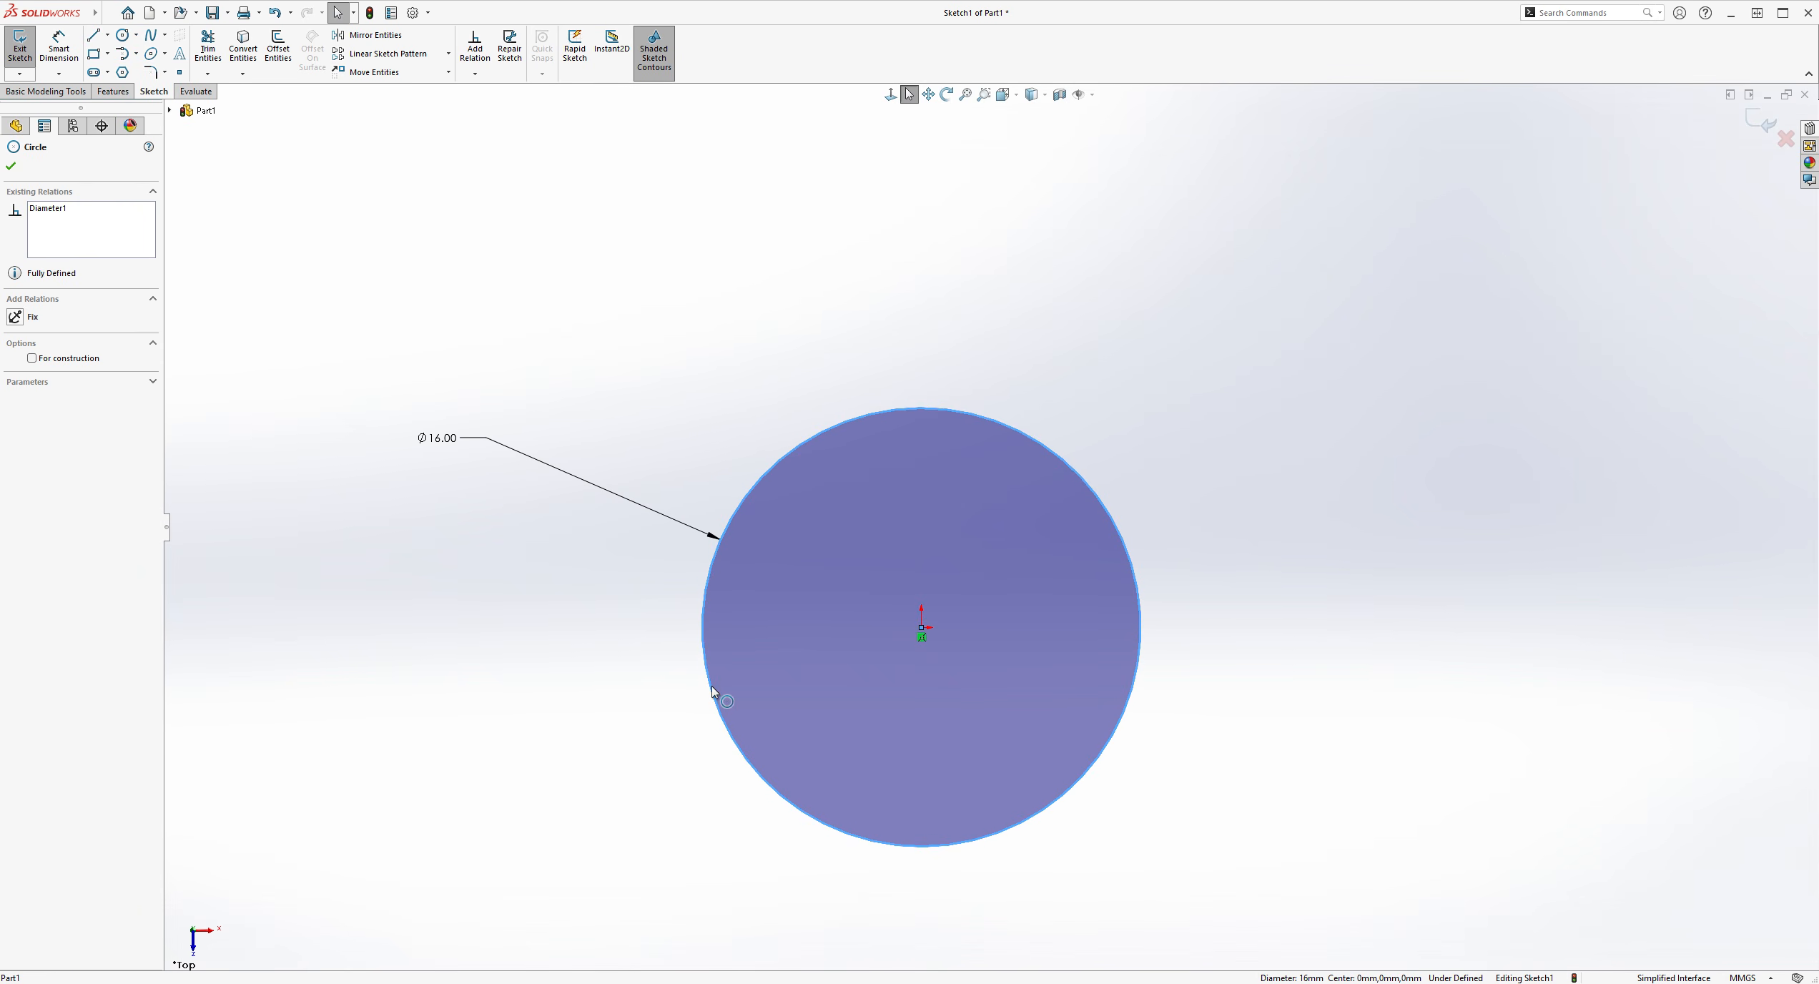
left_click(1222, 727)
scroll(1144, 715, "up", 2)
scroll(1029, 672, "down", 2)
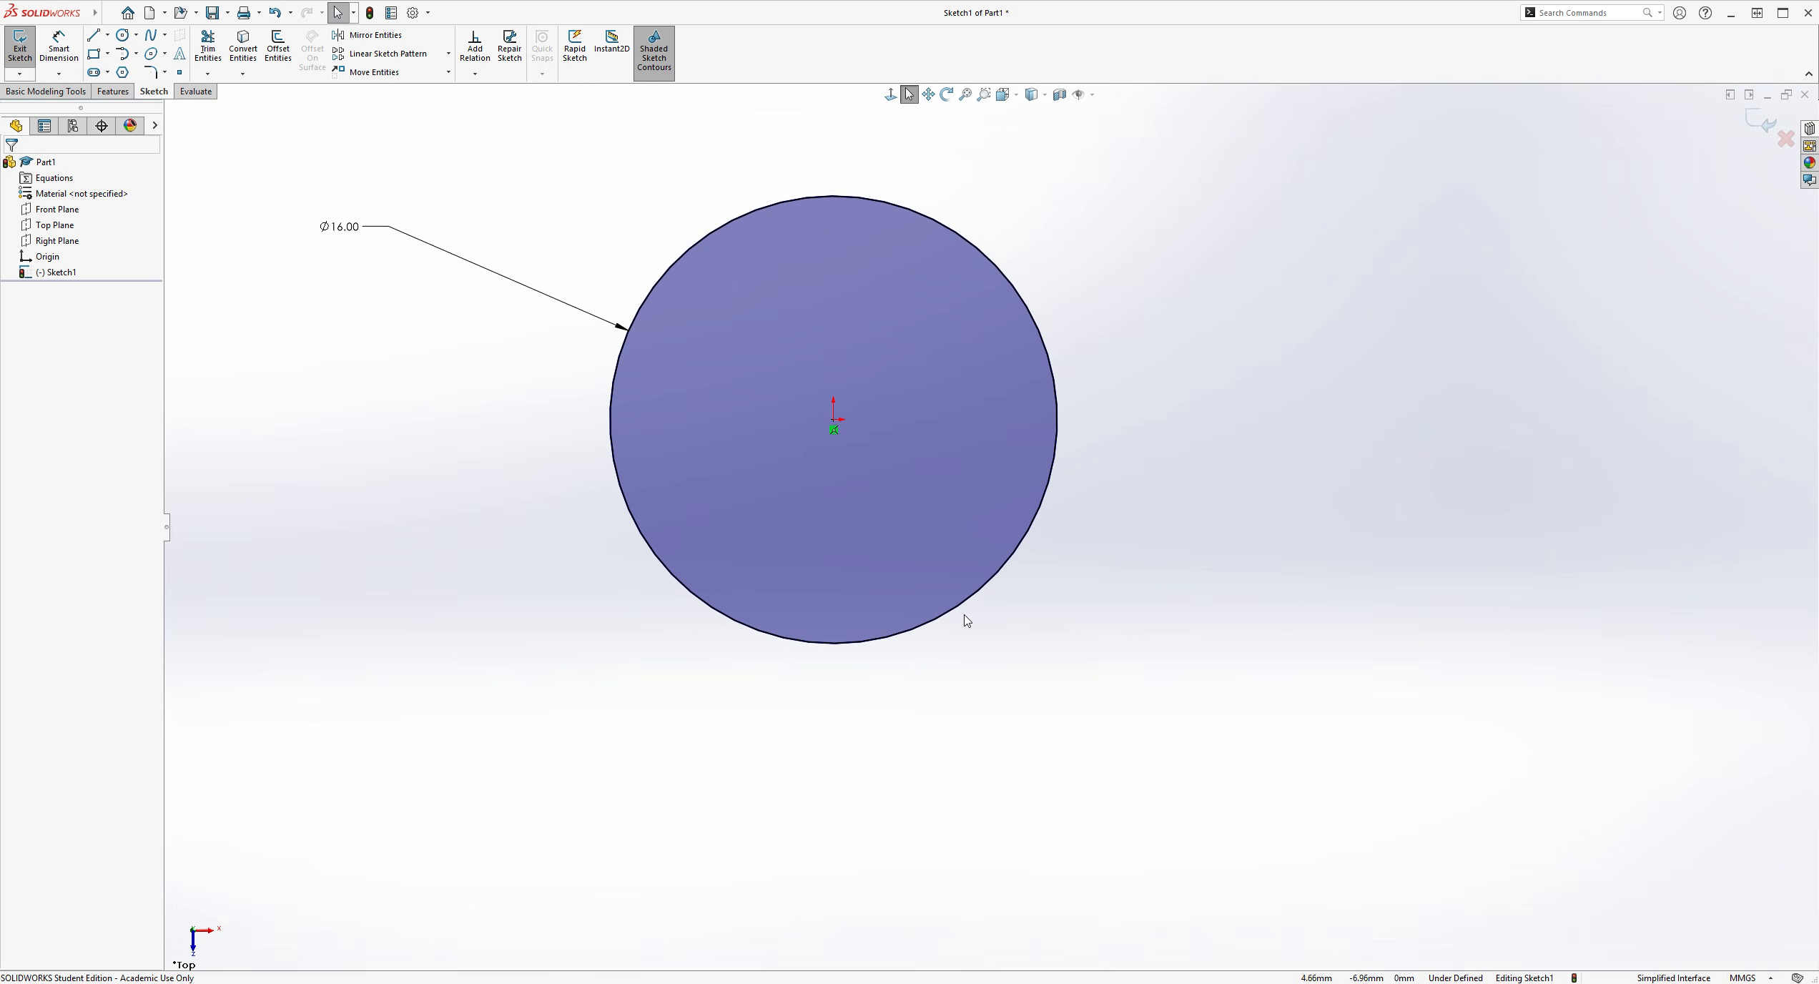
left_click(924, 628)
scroll(992, 542, "up", 2)
left_click(1117, 458)
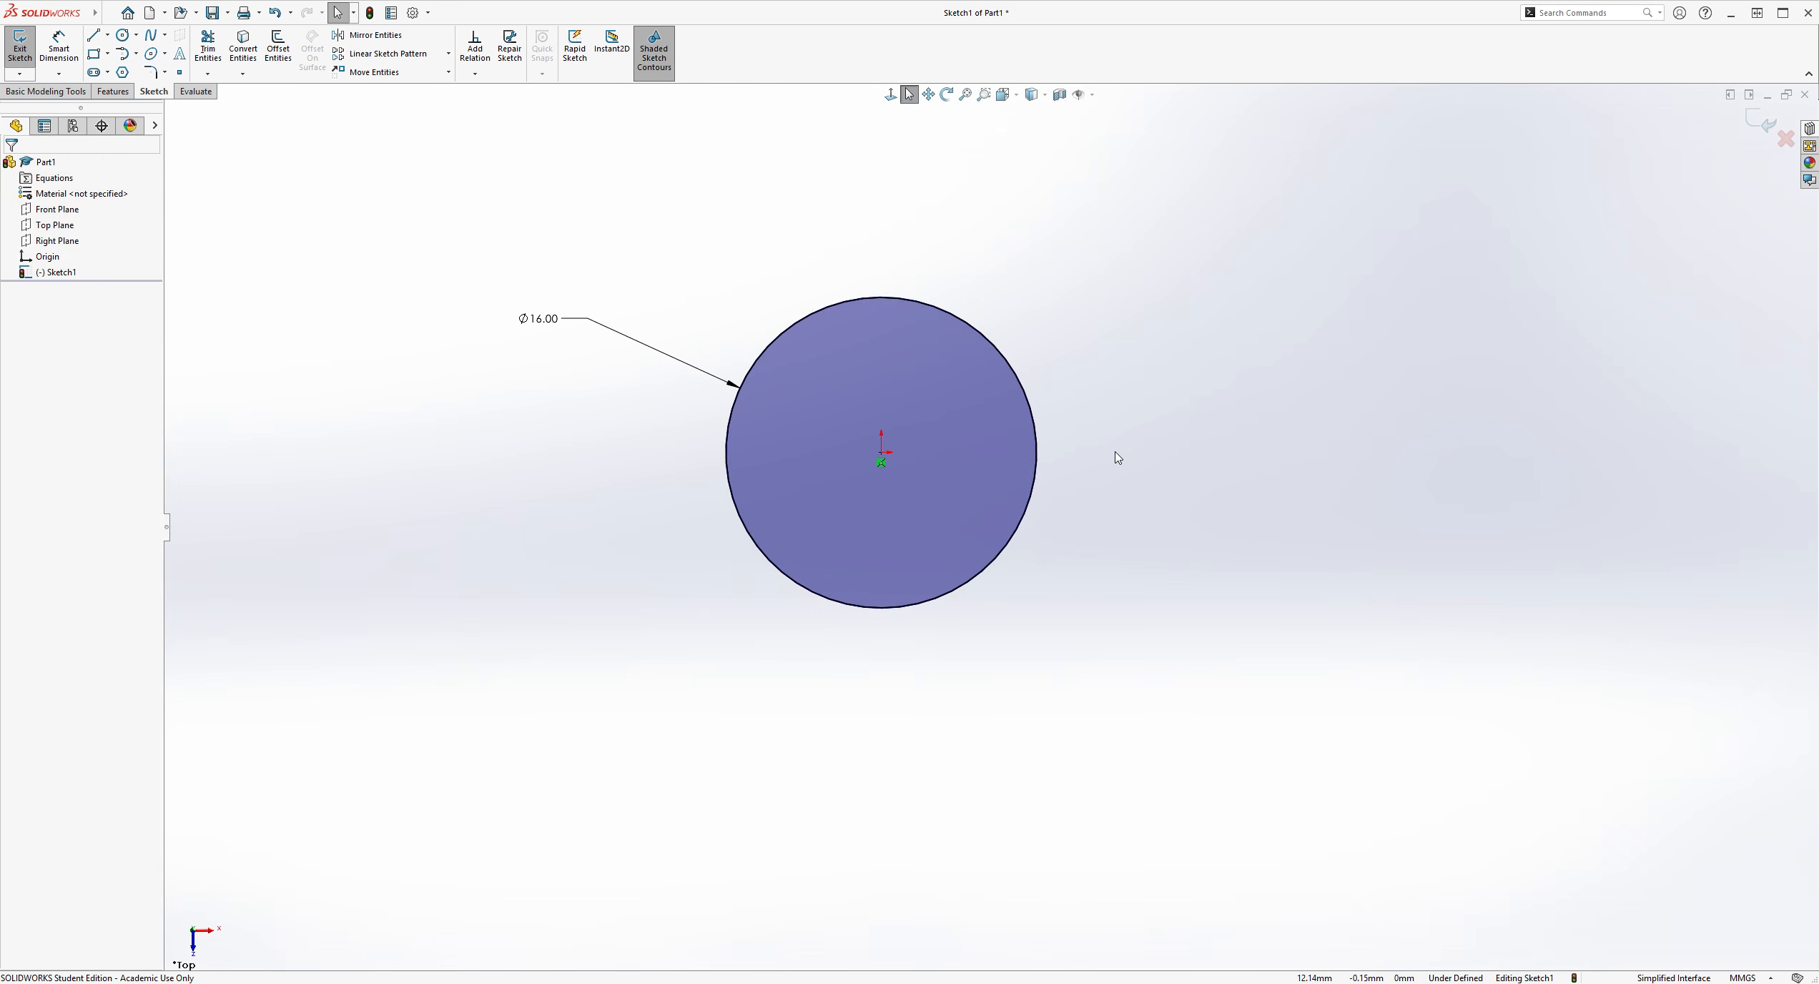
key("ctrl+z")
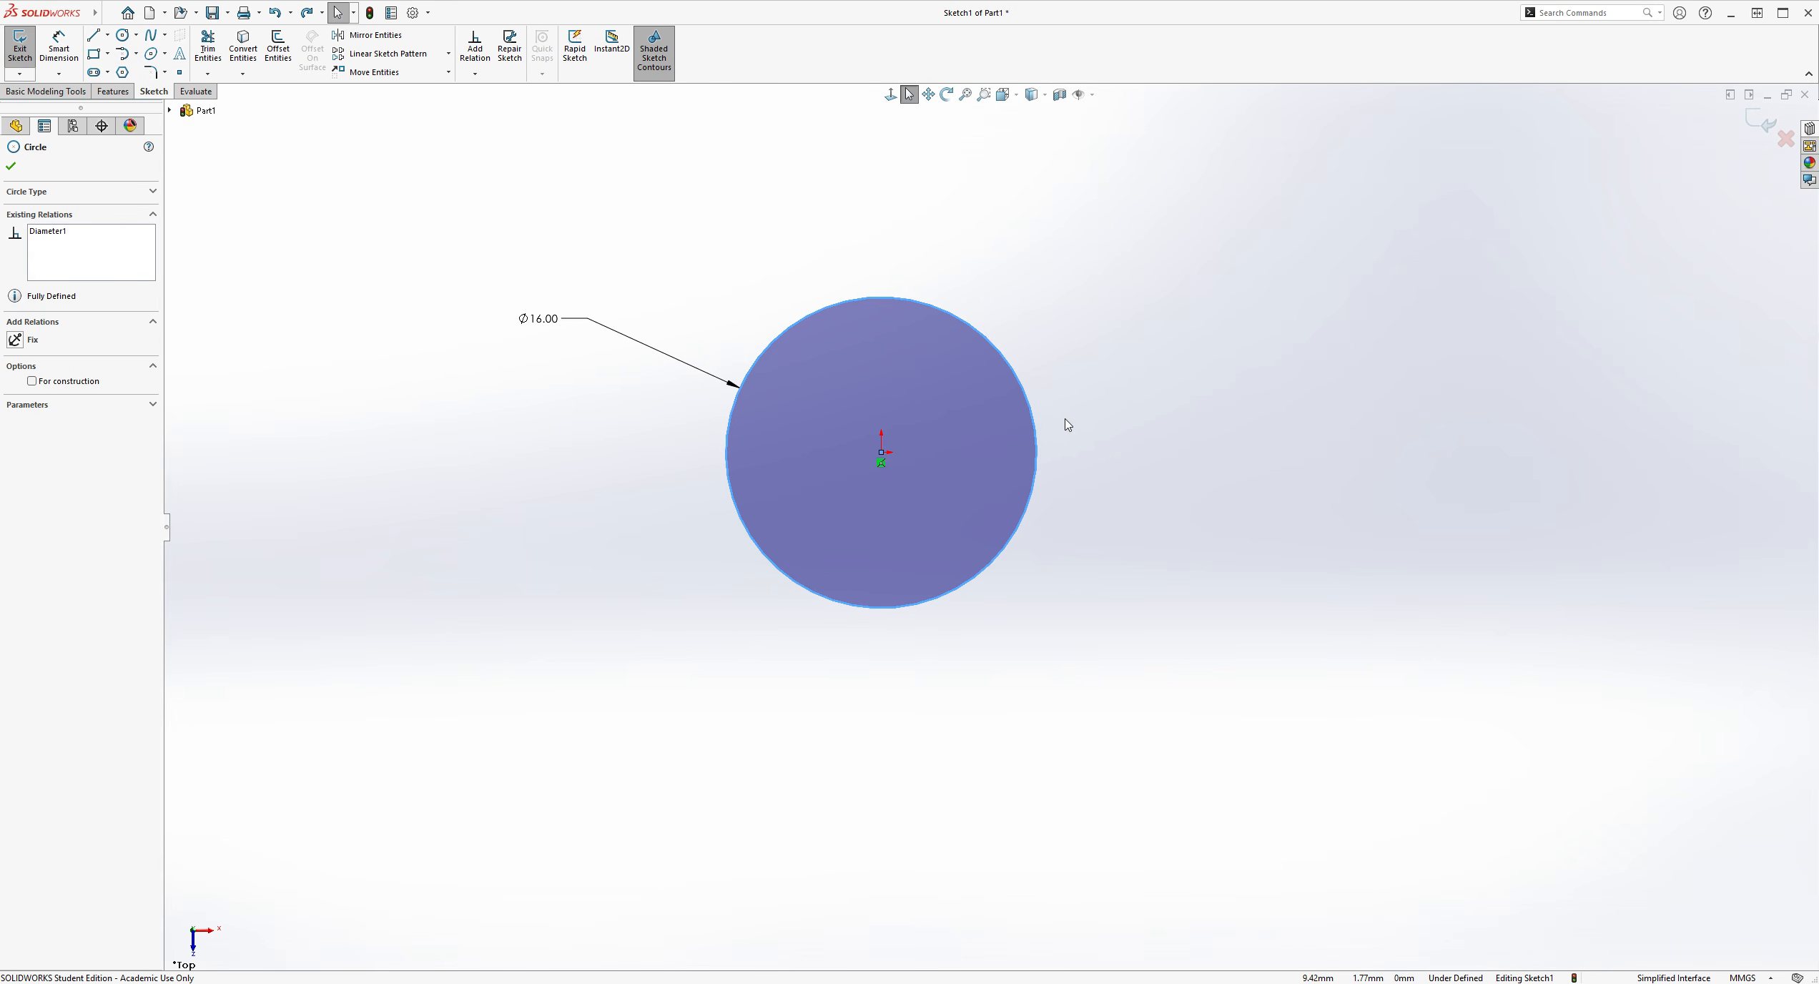
key("ctrl+y")
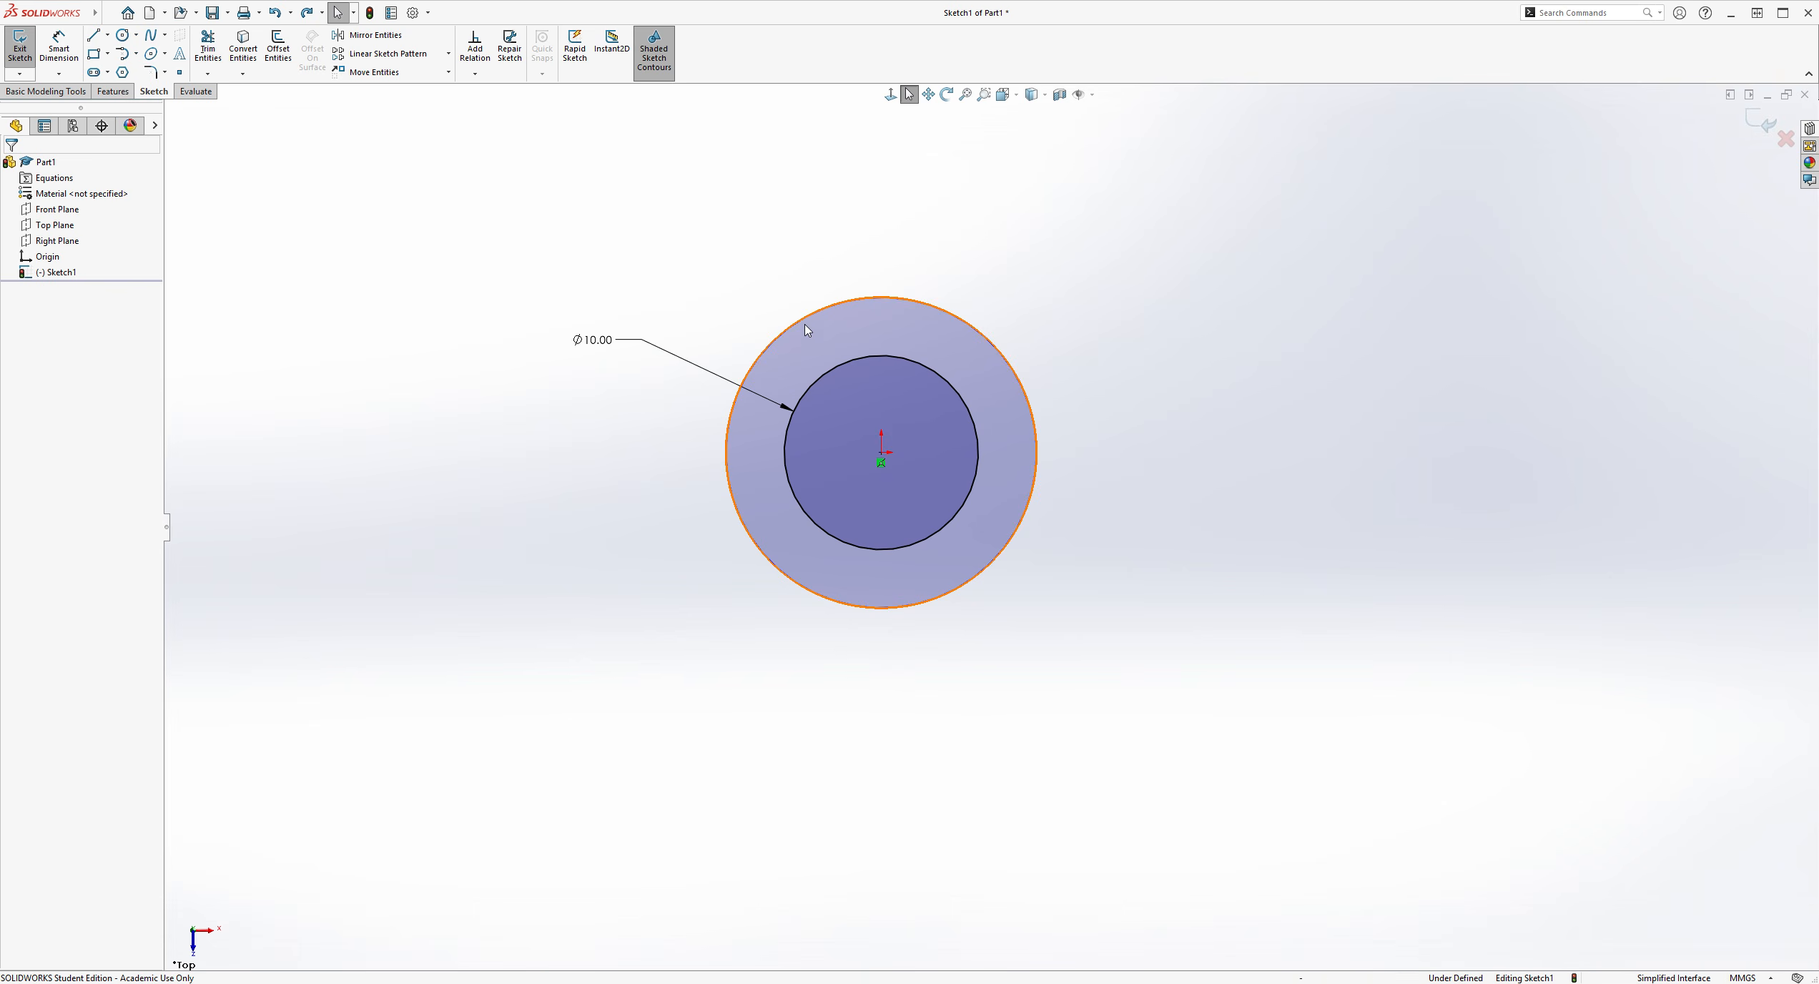
Enlarge the outer circle to a diameter of about 27 mm and delete the inner circle's diameter dimension
left_click_drag(798, 323, 663, 296)
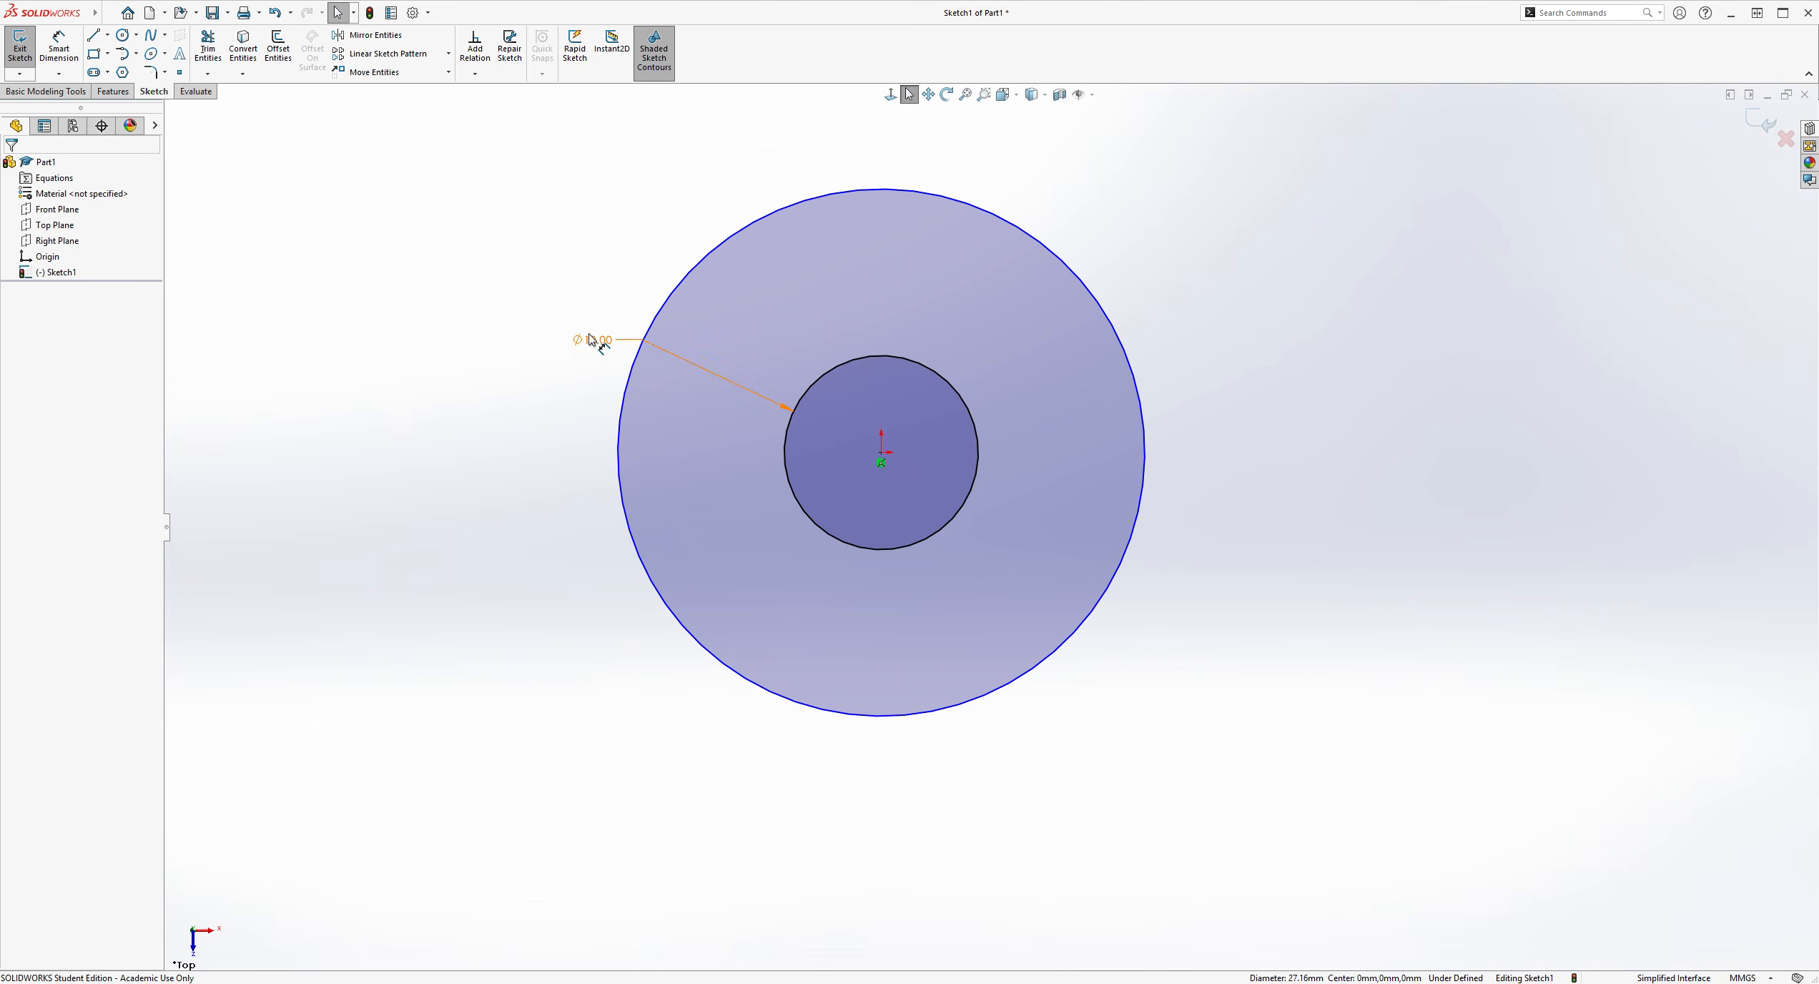
left_click(594, 342)
key("Delete")
Dimension the inner circle again with a diameter of 16 mm
left_click(59, 46)
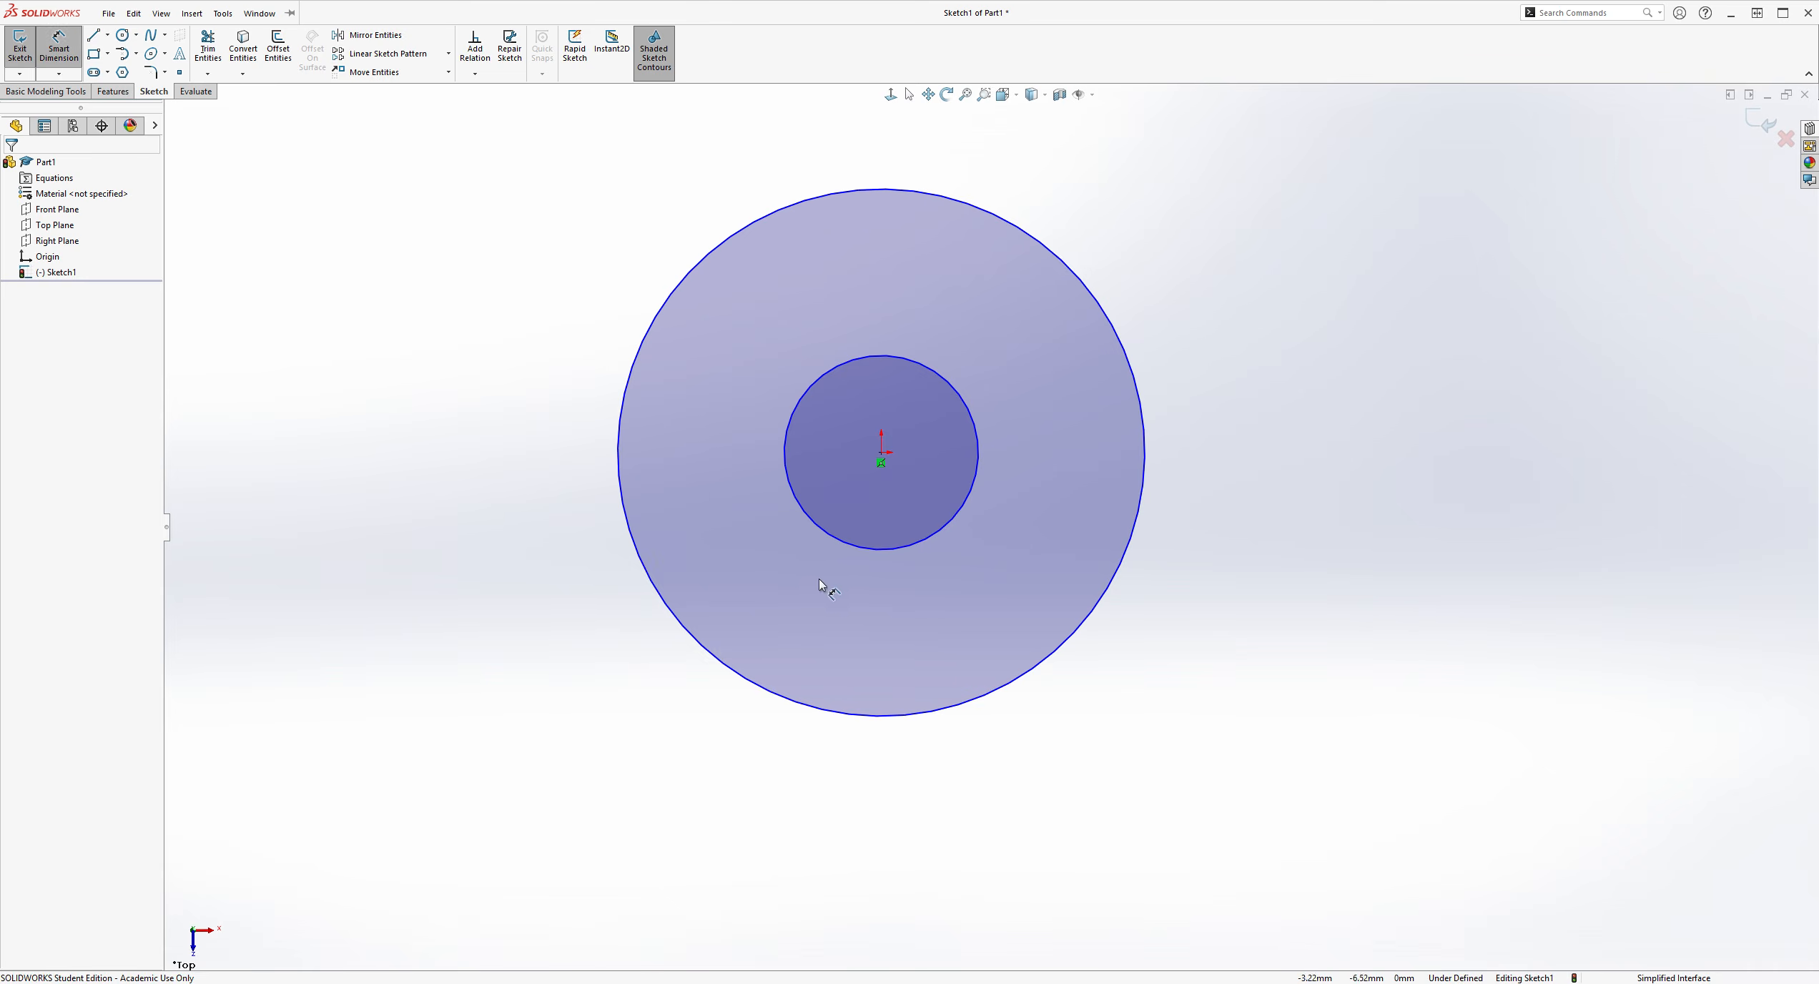
left_click(818, 527)
left_click(467, 592)
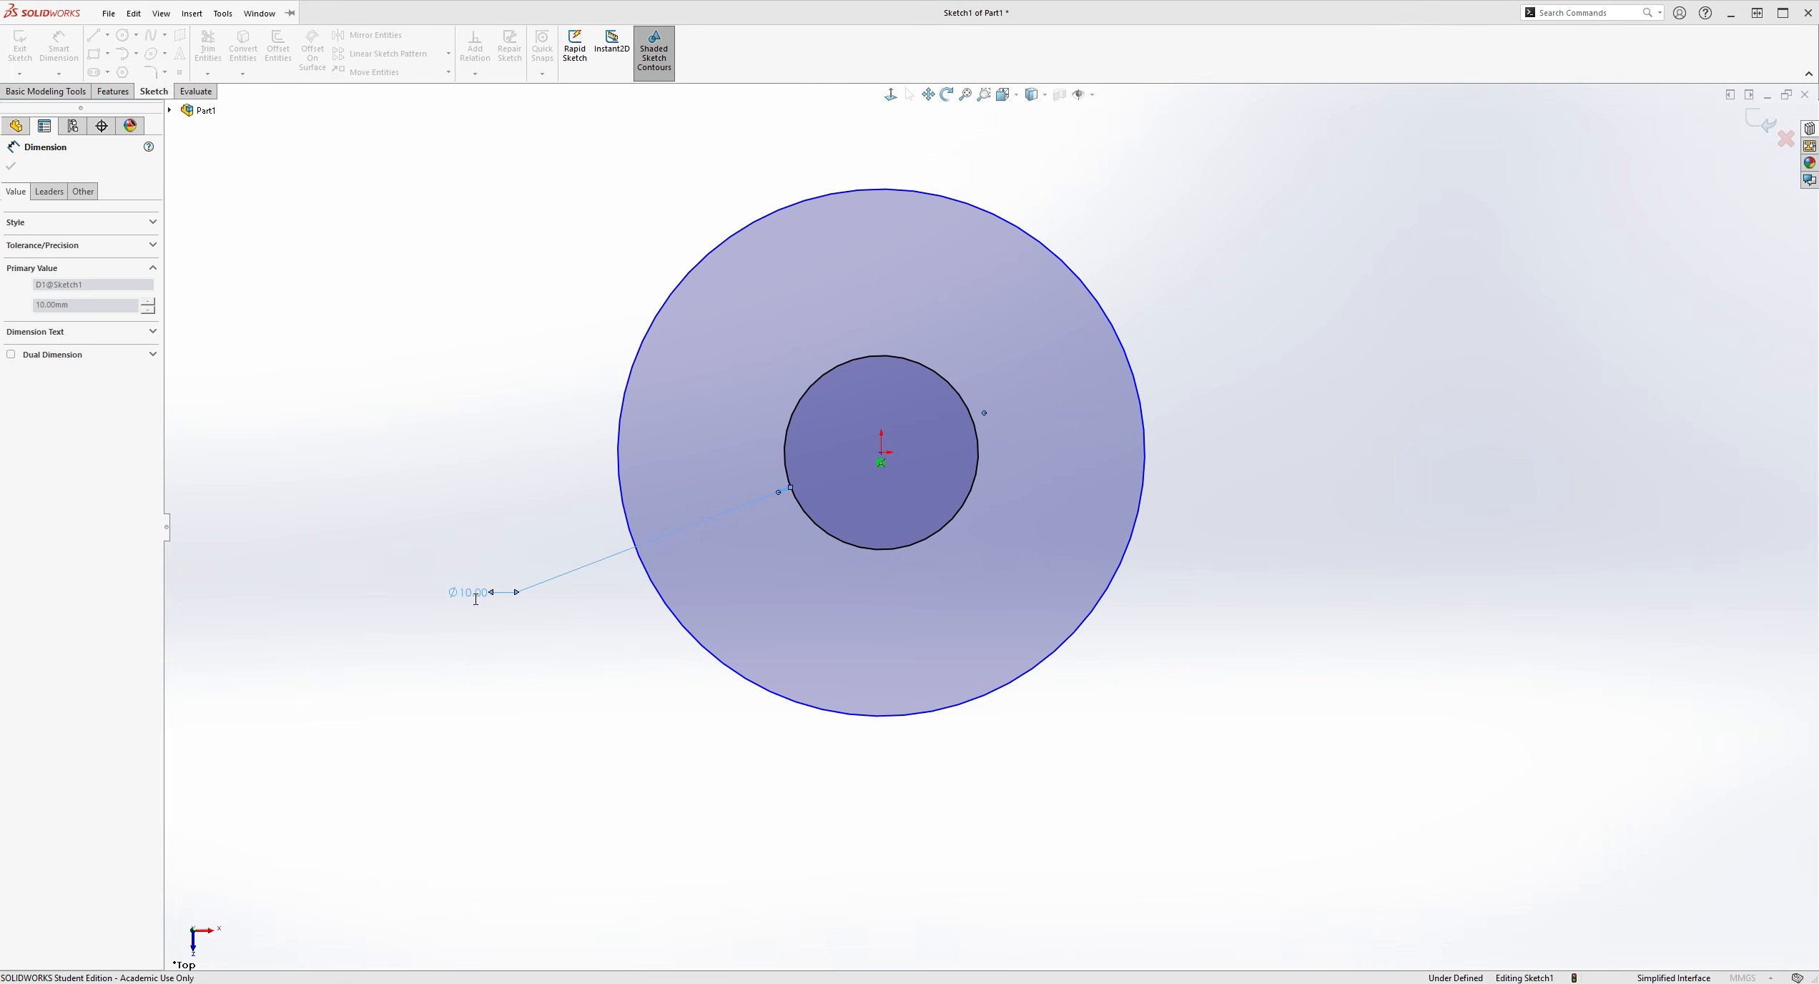
type("16")
key("Return")
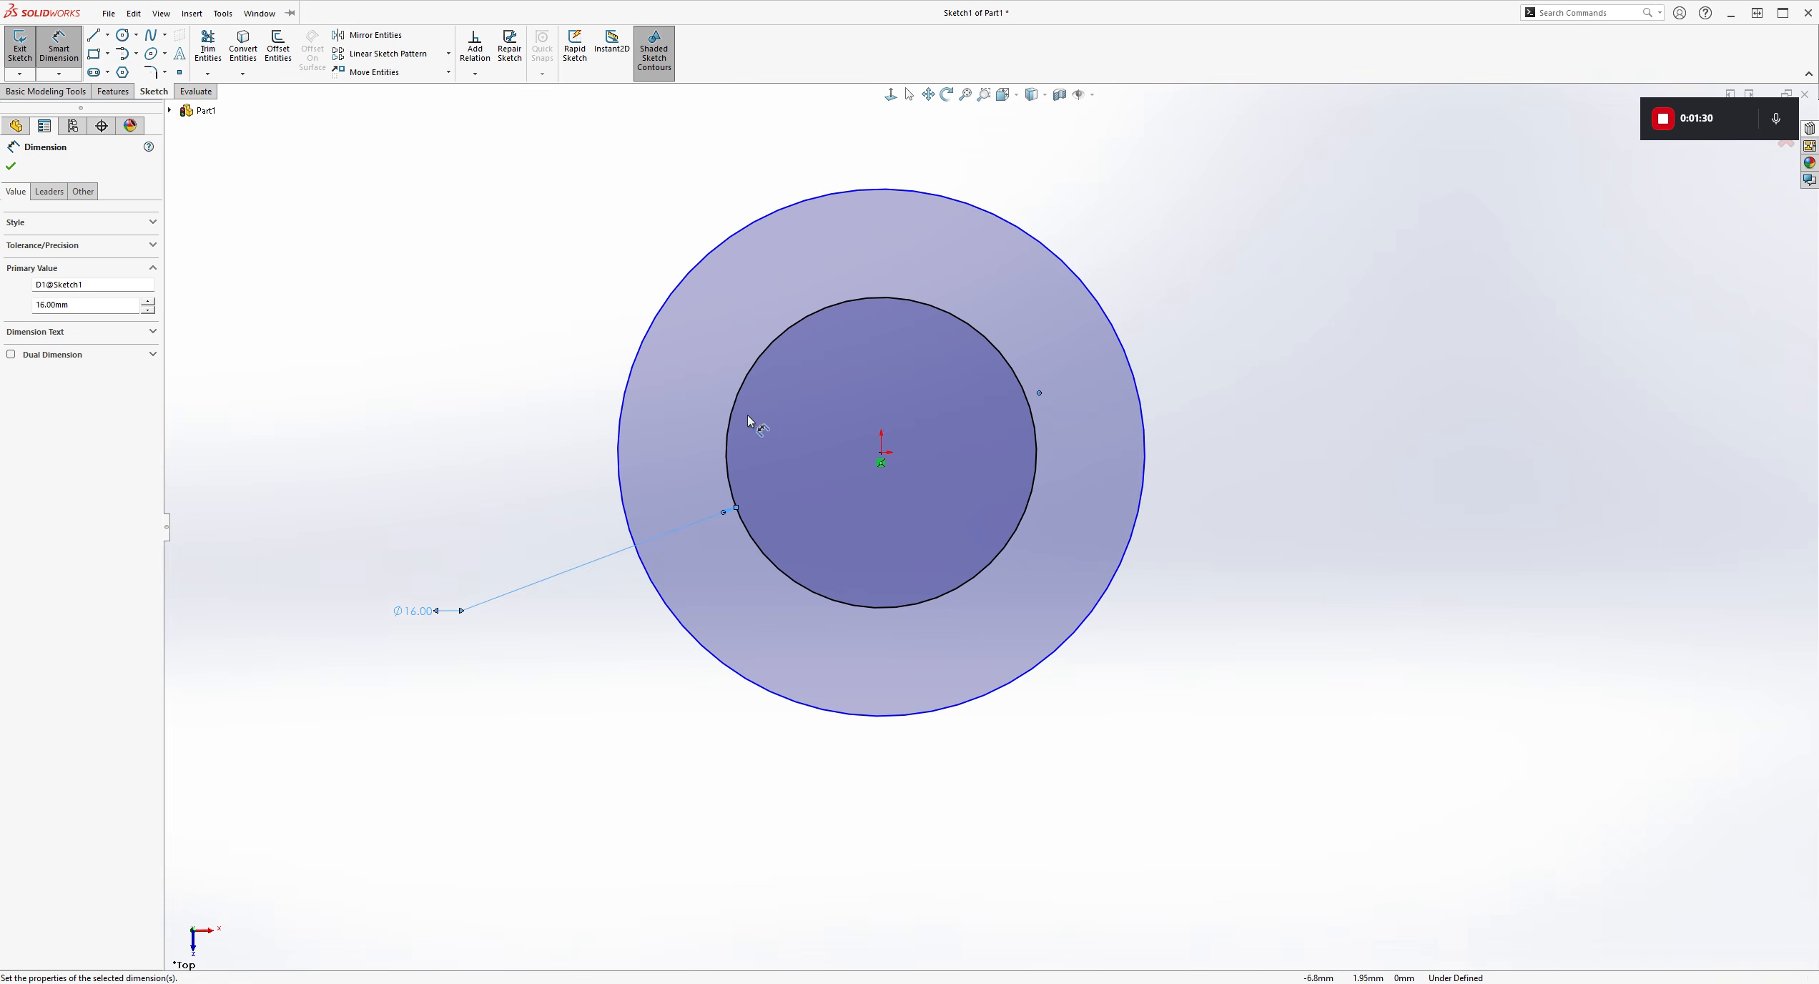
Dimension the radial gap between the outer and inner circles as 10 mm
left_click(622, 404)
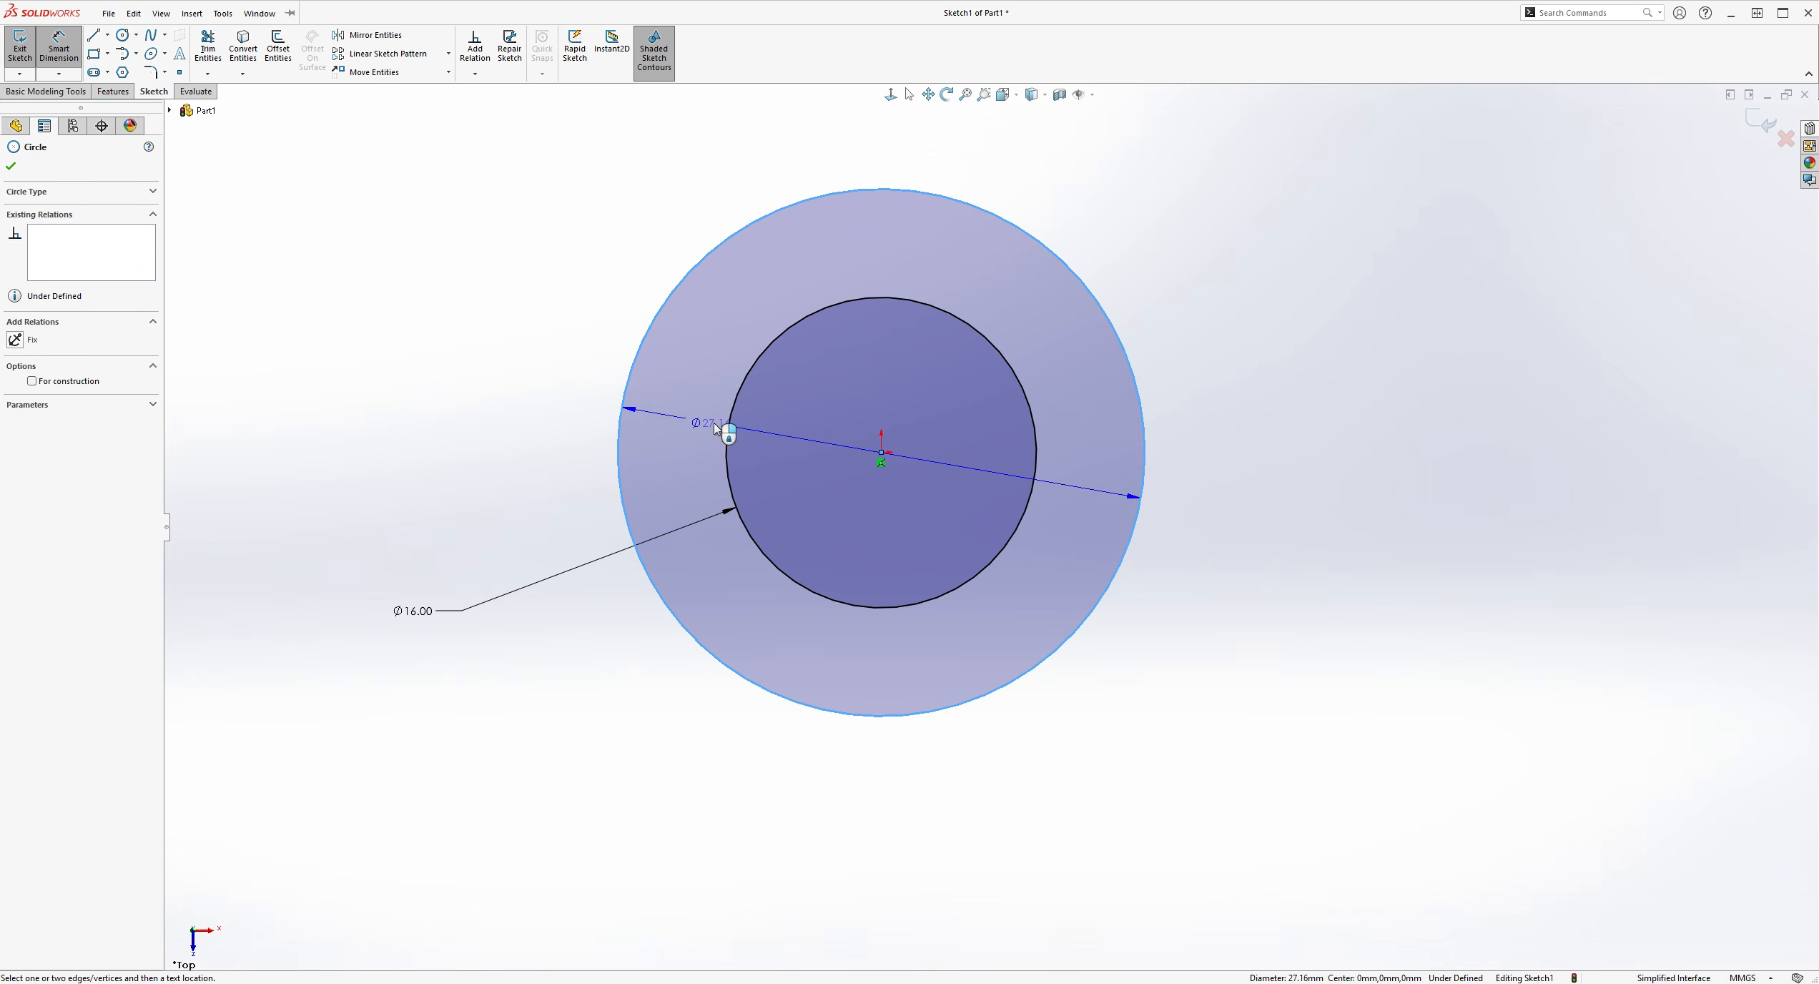
left_click(726, 433)
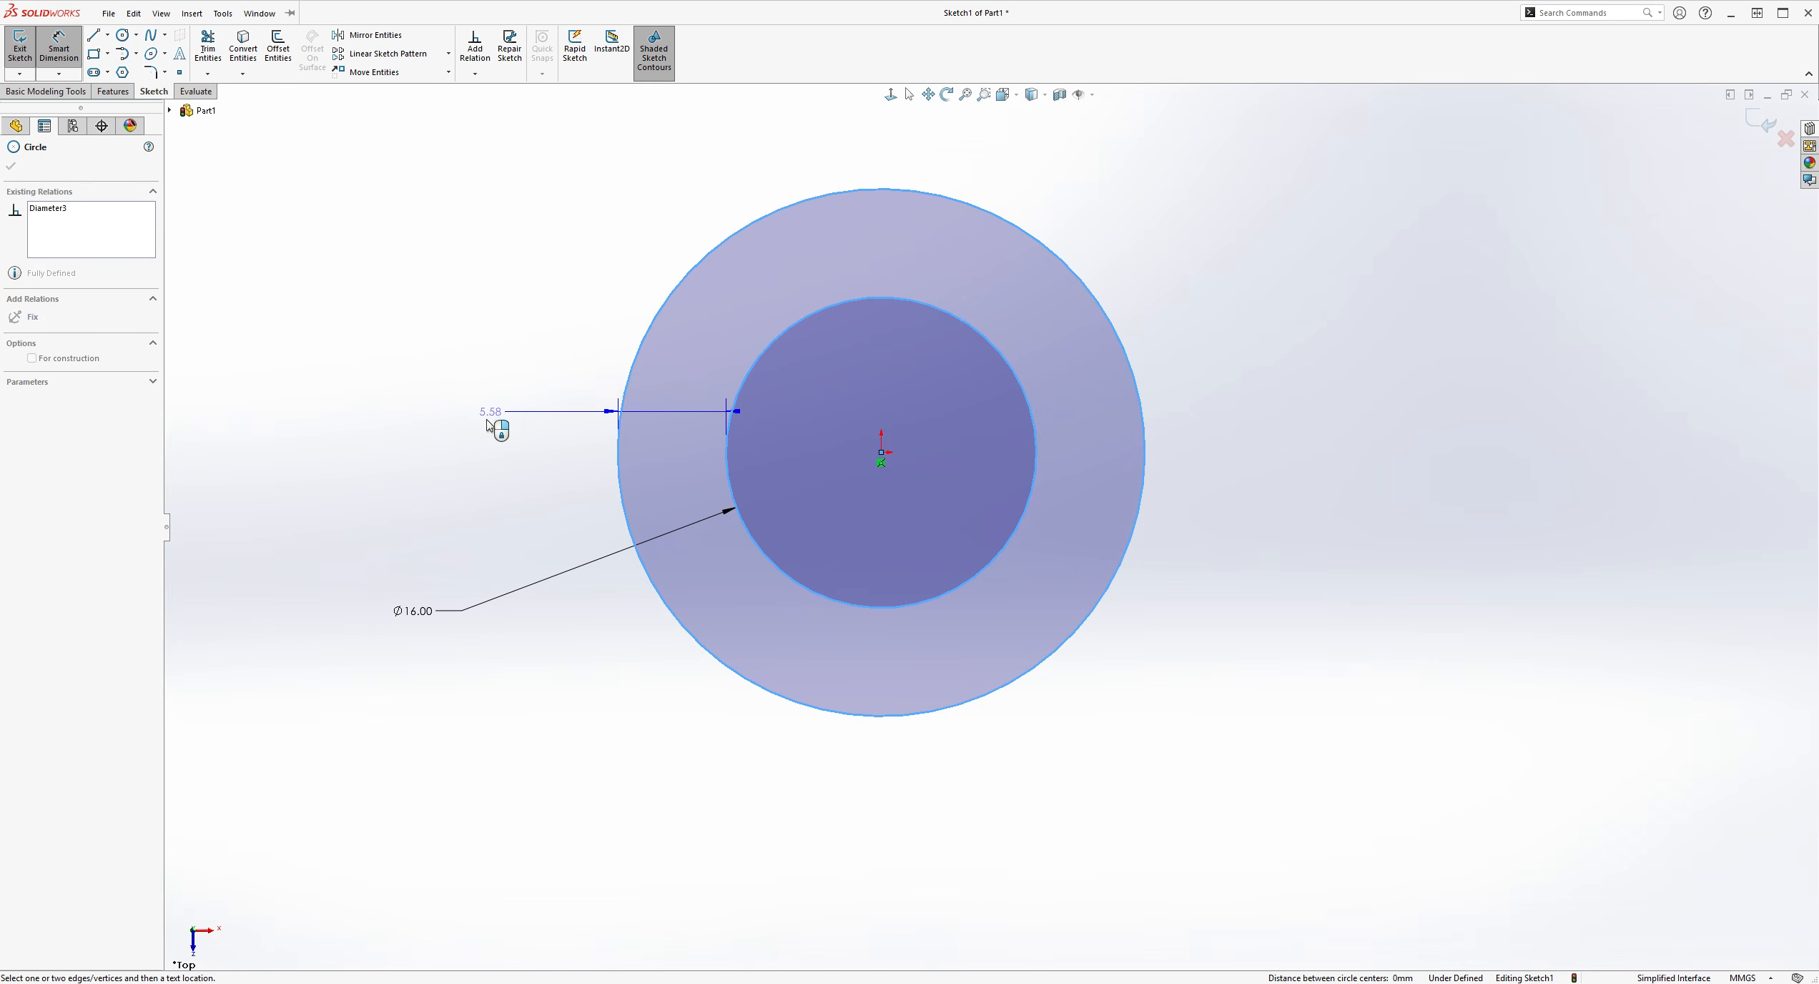
left_click(480, 453)
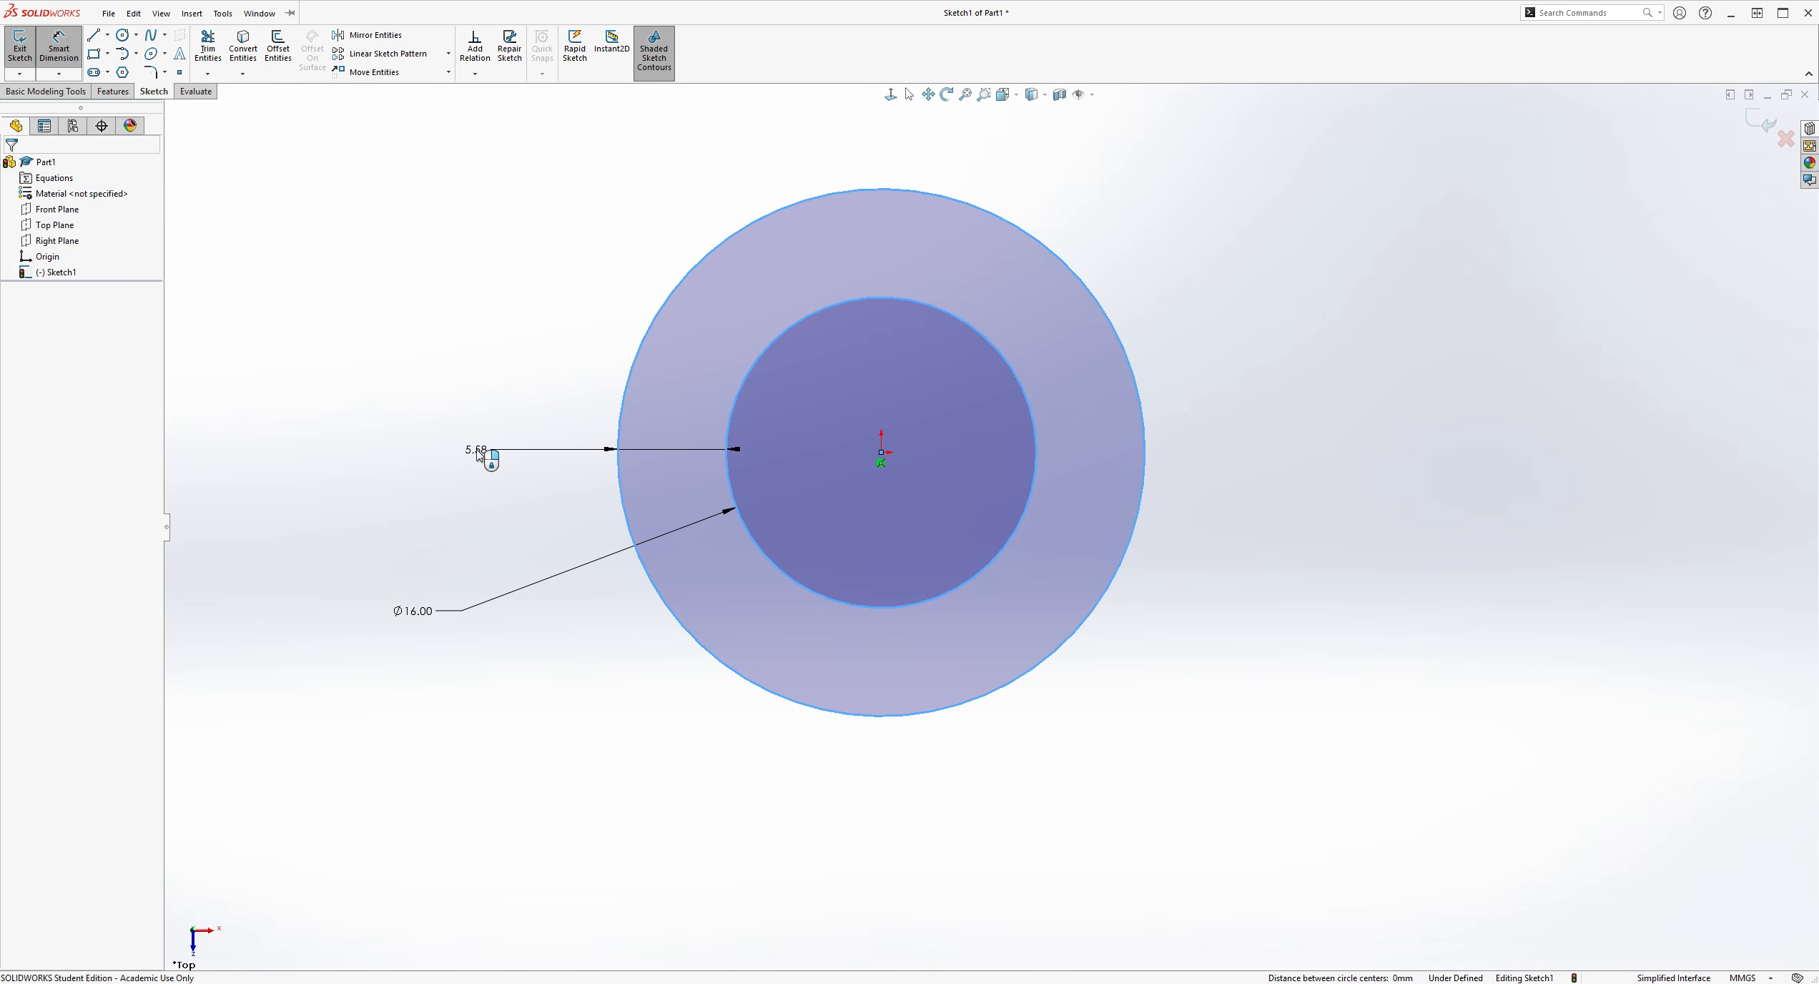
type("10")
key("Return")
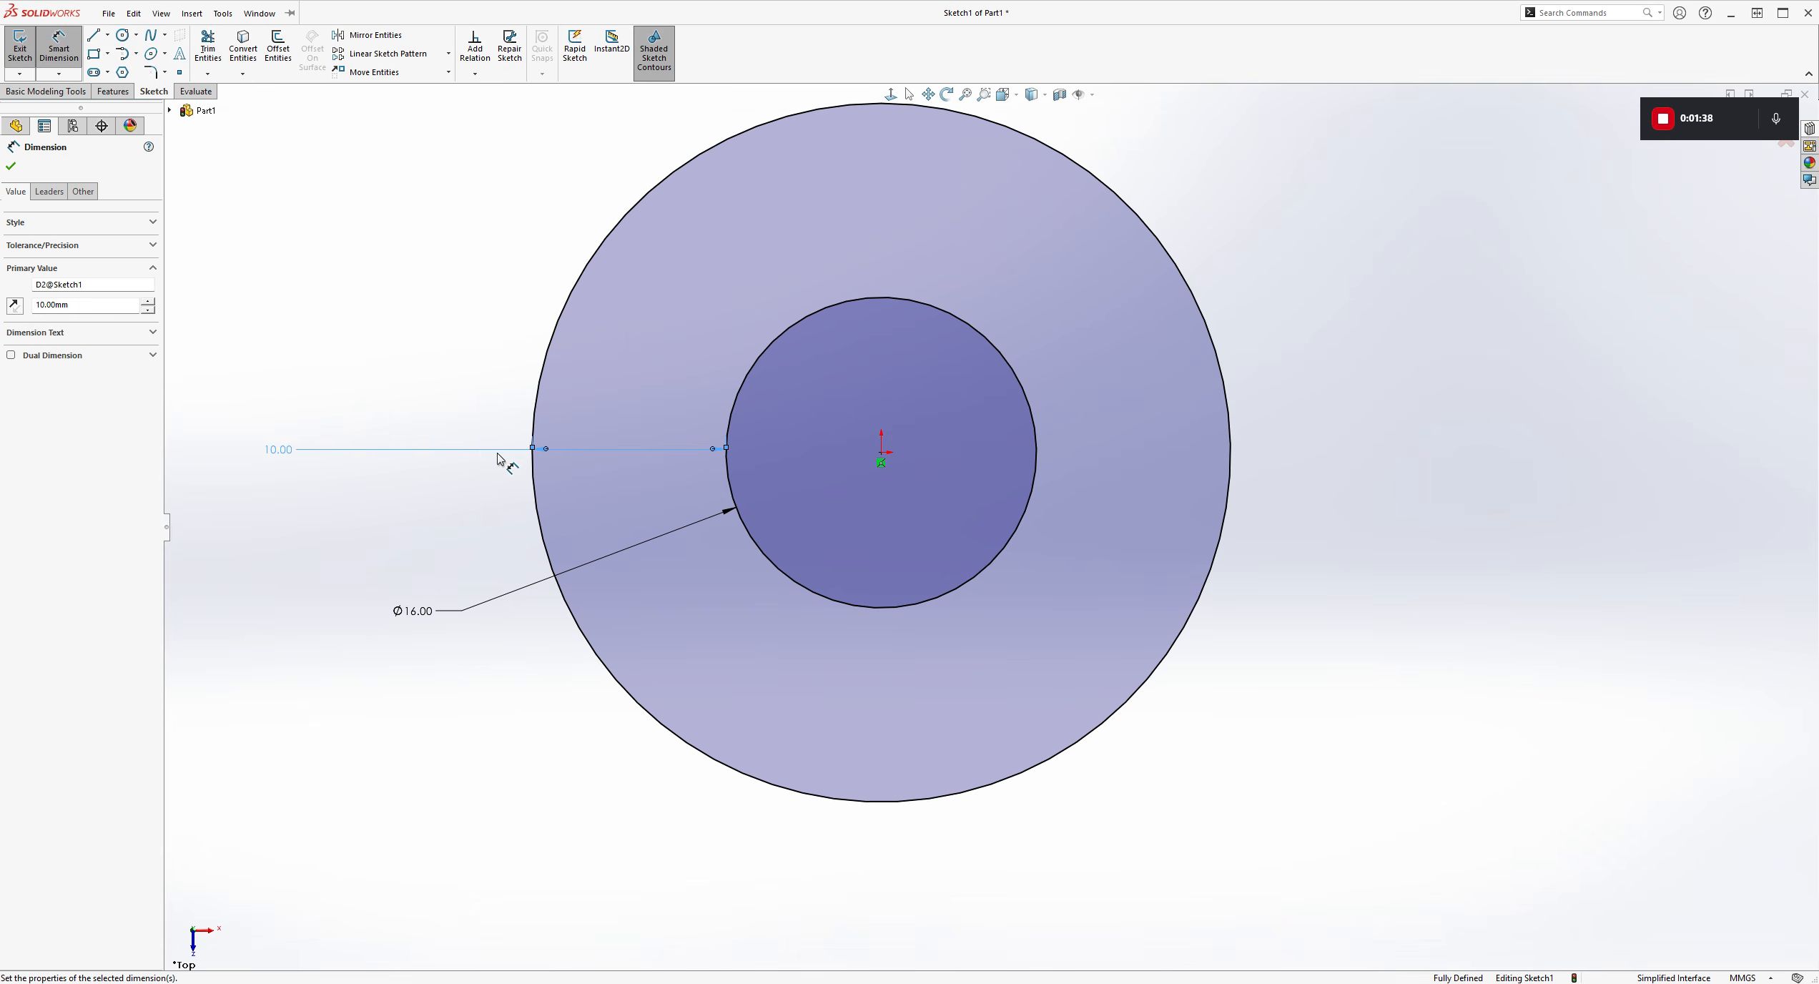
key("Escape")
key("Escape")
Sketch a vertical centerline from the origin upward to a point beyond the outer circle
scroll(1148, 534, "up", 5)
scroll(1183, 318, "down", 2)
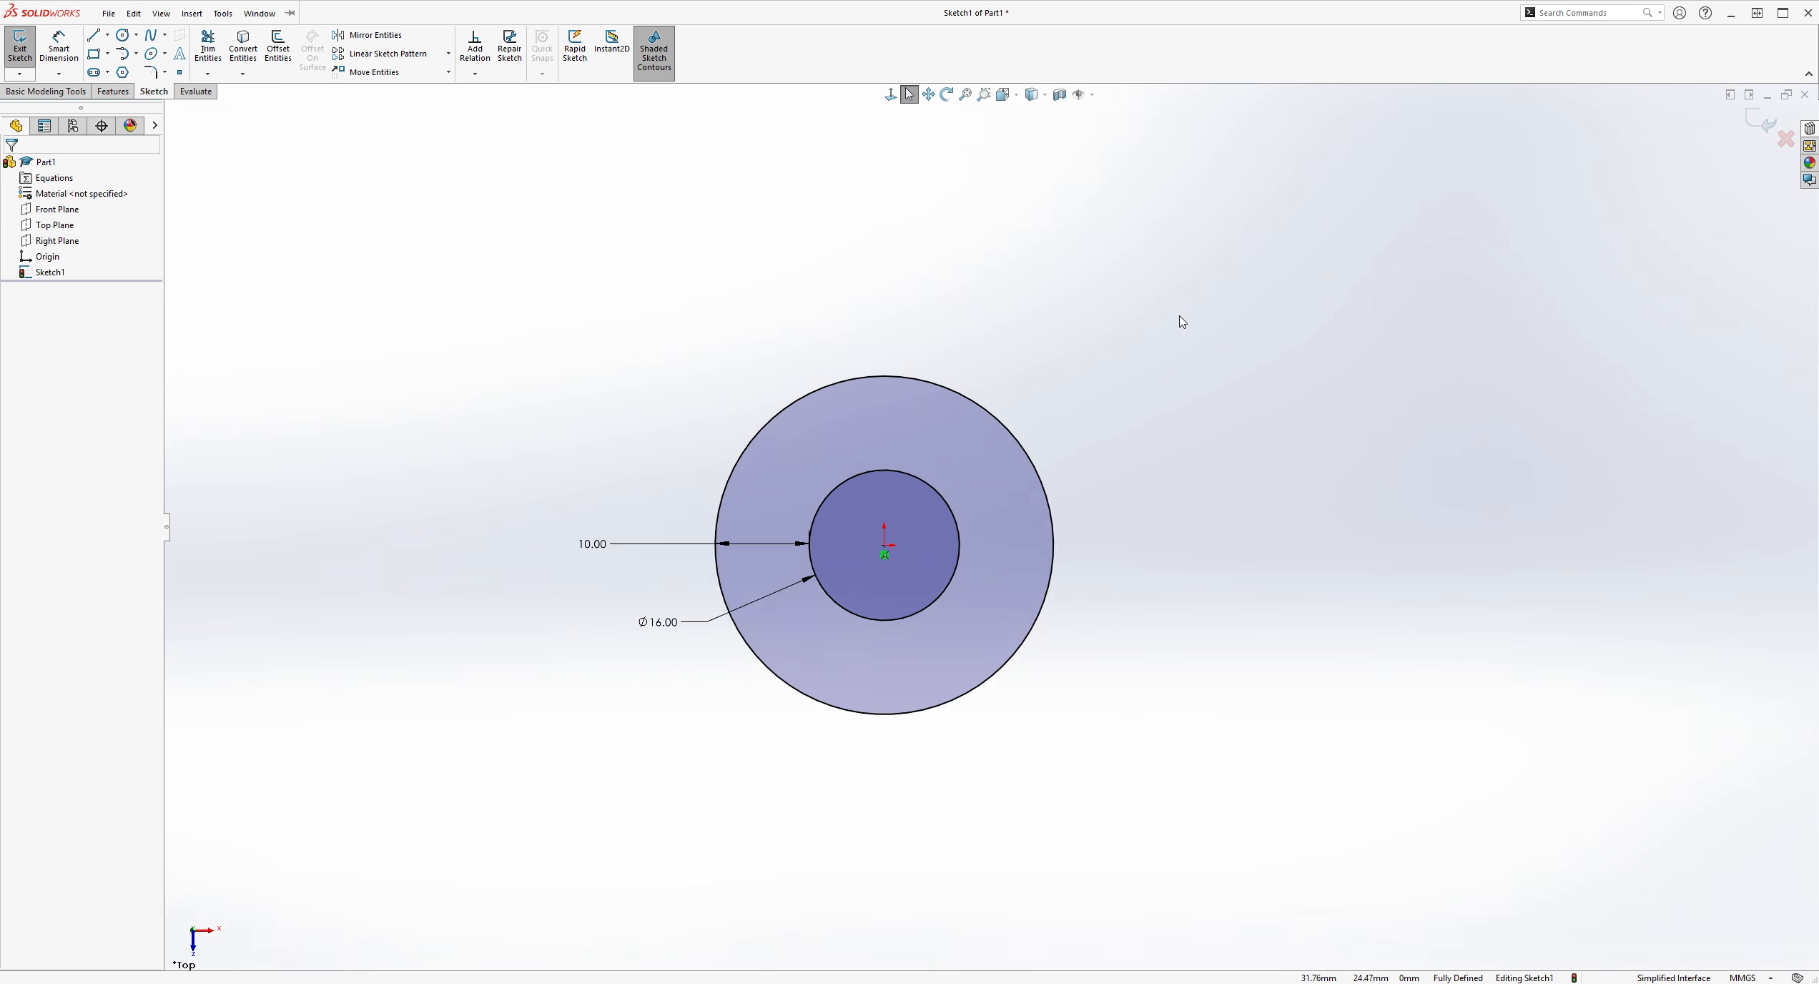
scroll(1029, 422, "down", 1)
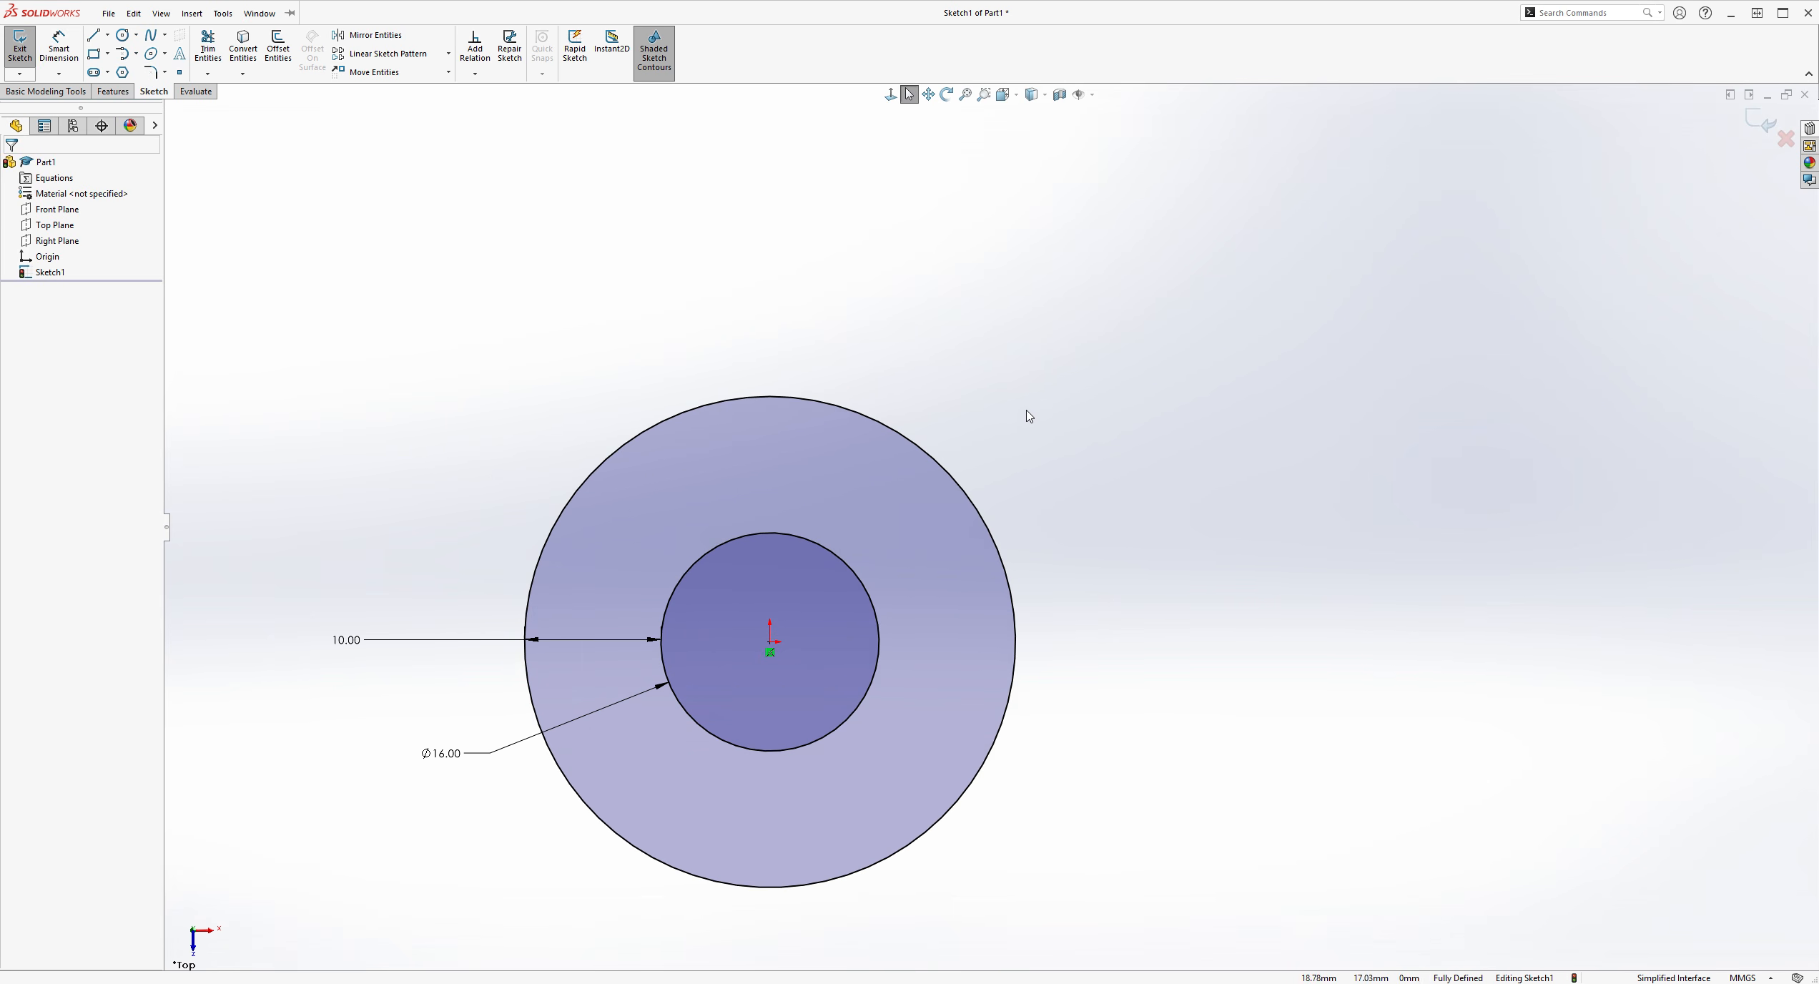
left_click(93, 34)
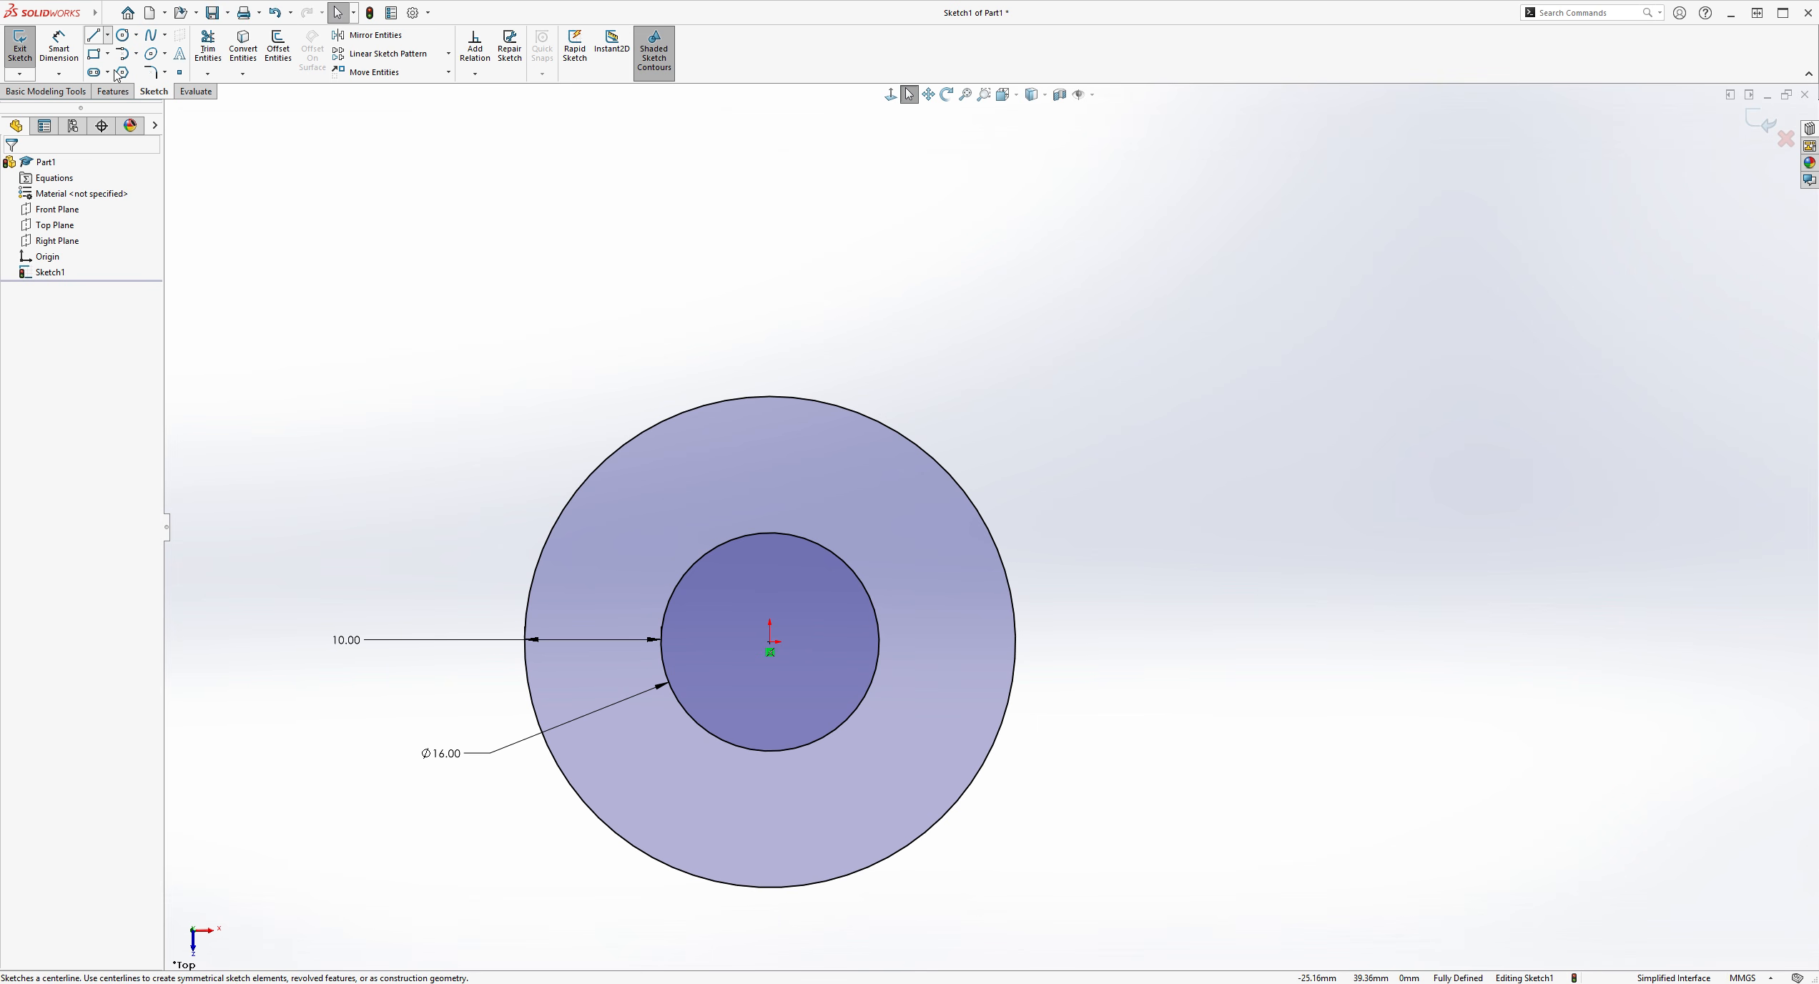
left_click(770, 643)
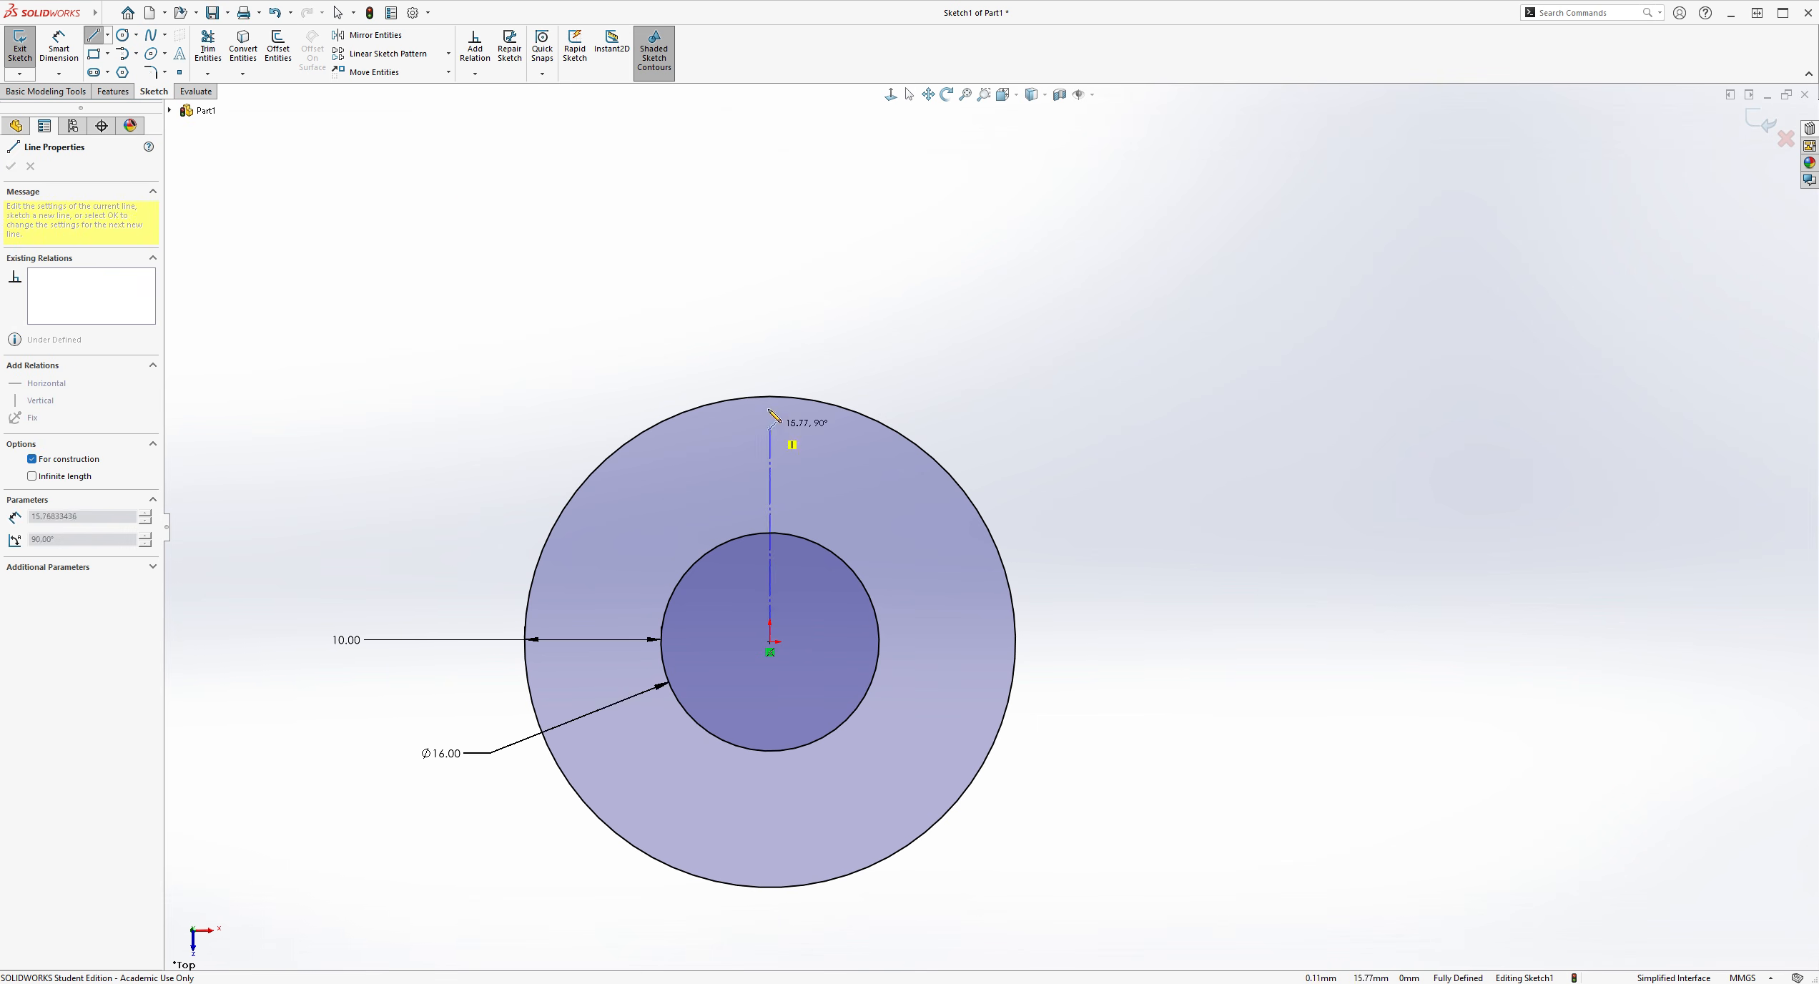
left_click(770, 323)
key("Escape")
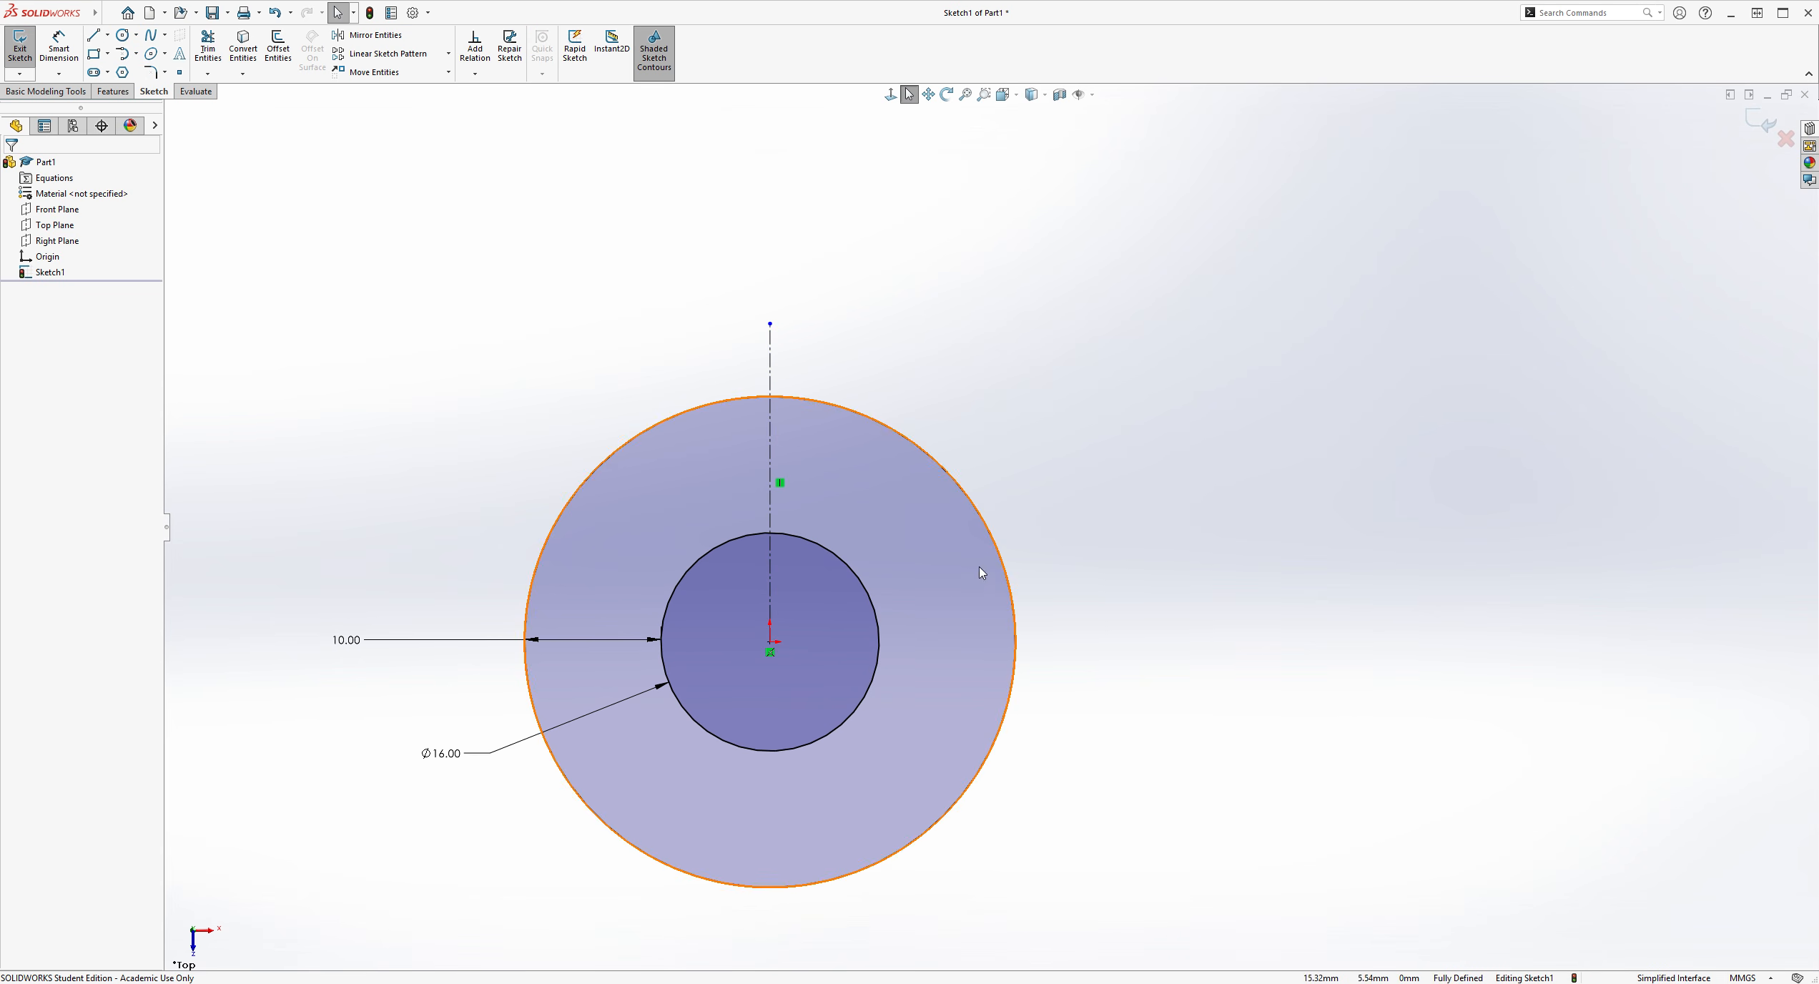
Sketch a solid line from the origin diagonally up and to the right, ending outside the outer circle
scroll(832, 400, "down", 3)
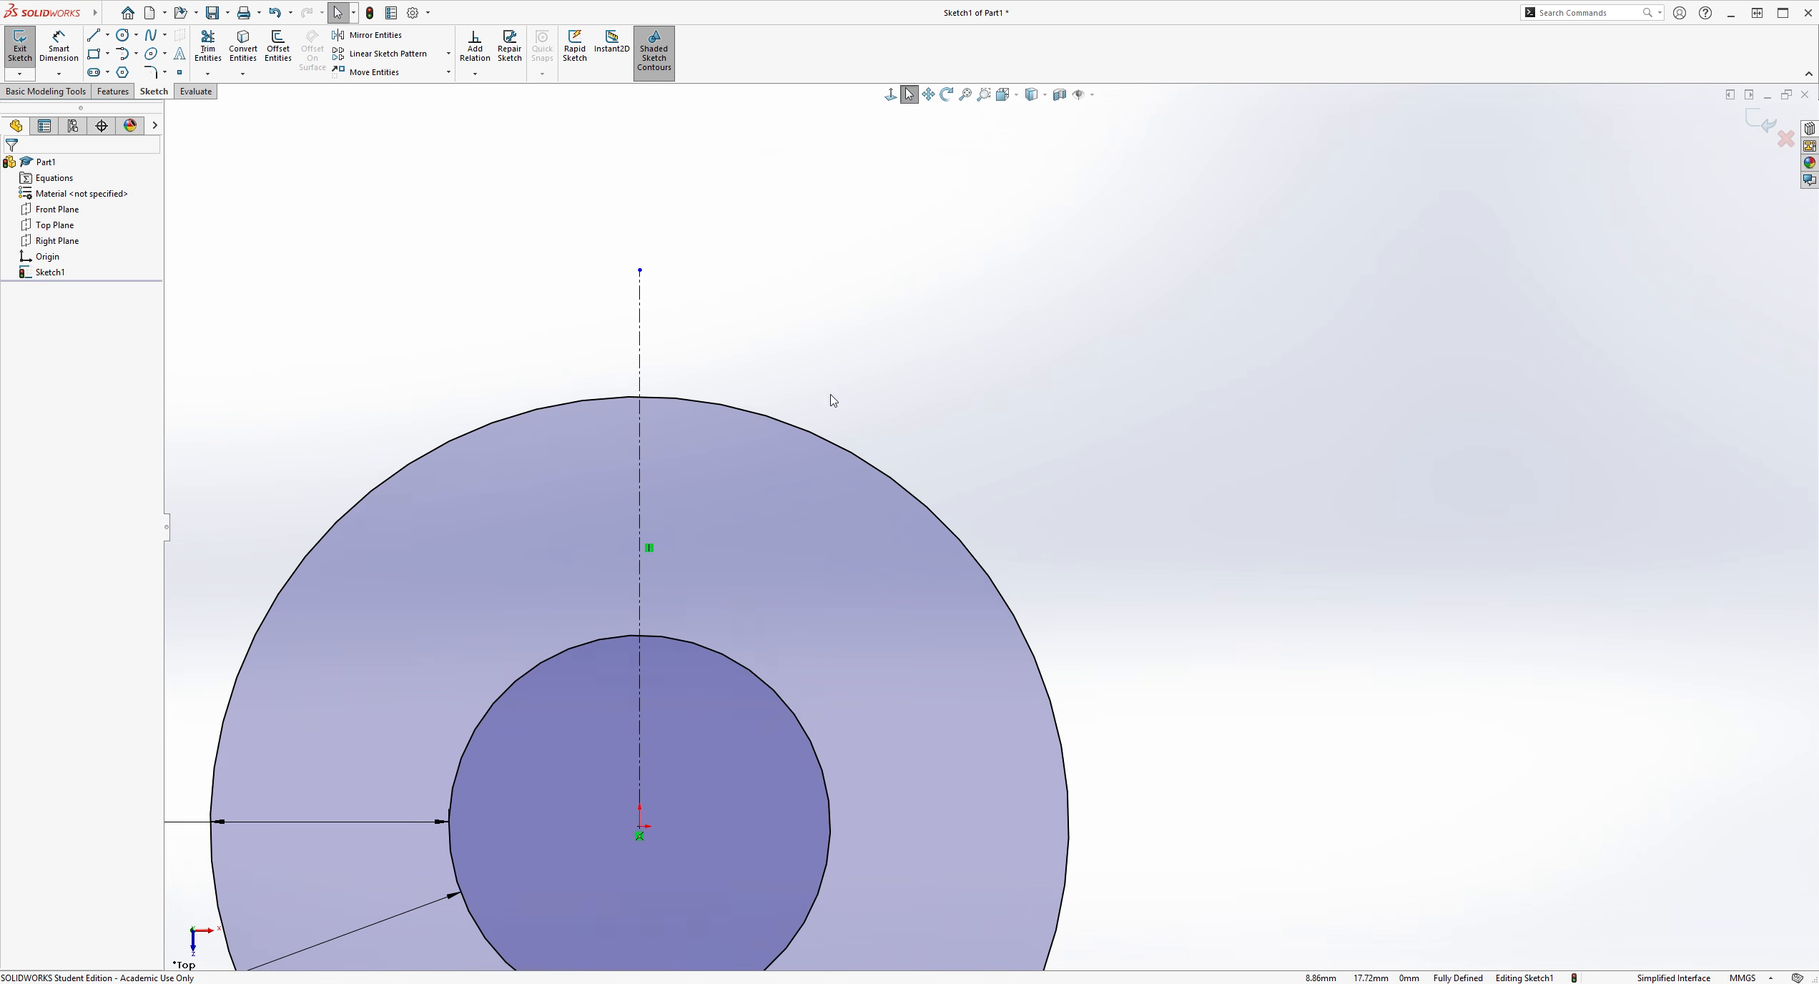
left_click(93, 34)
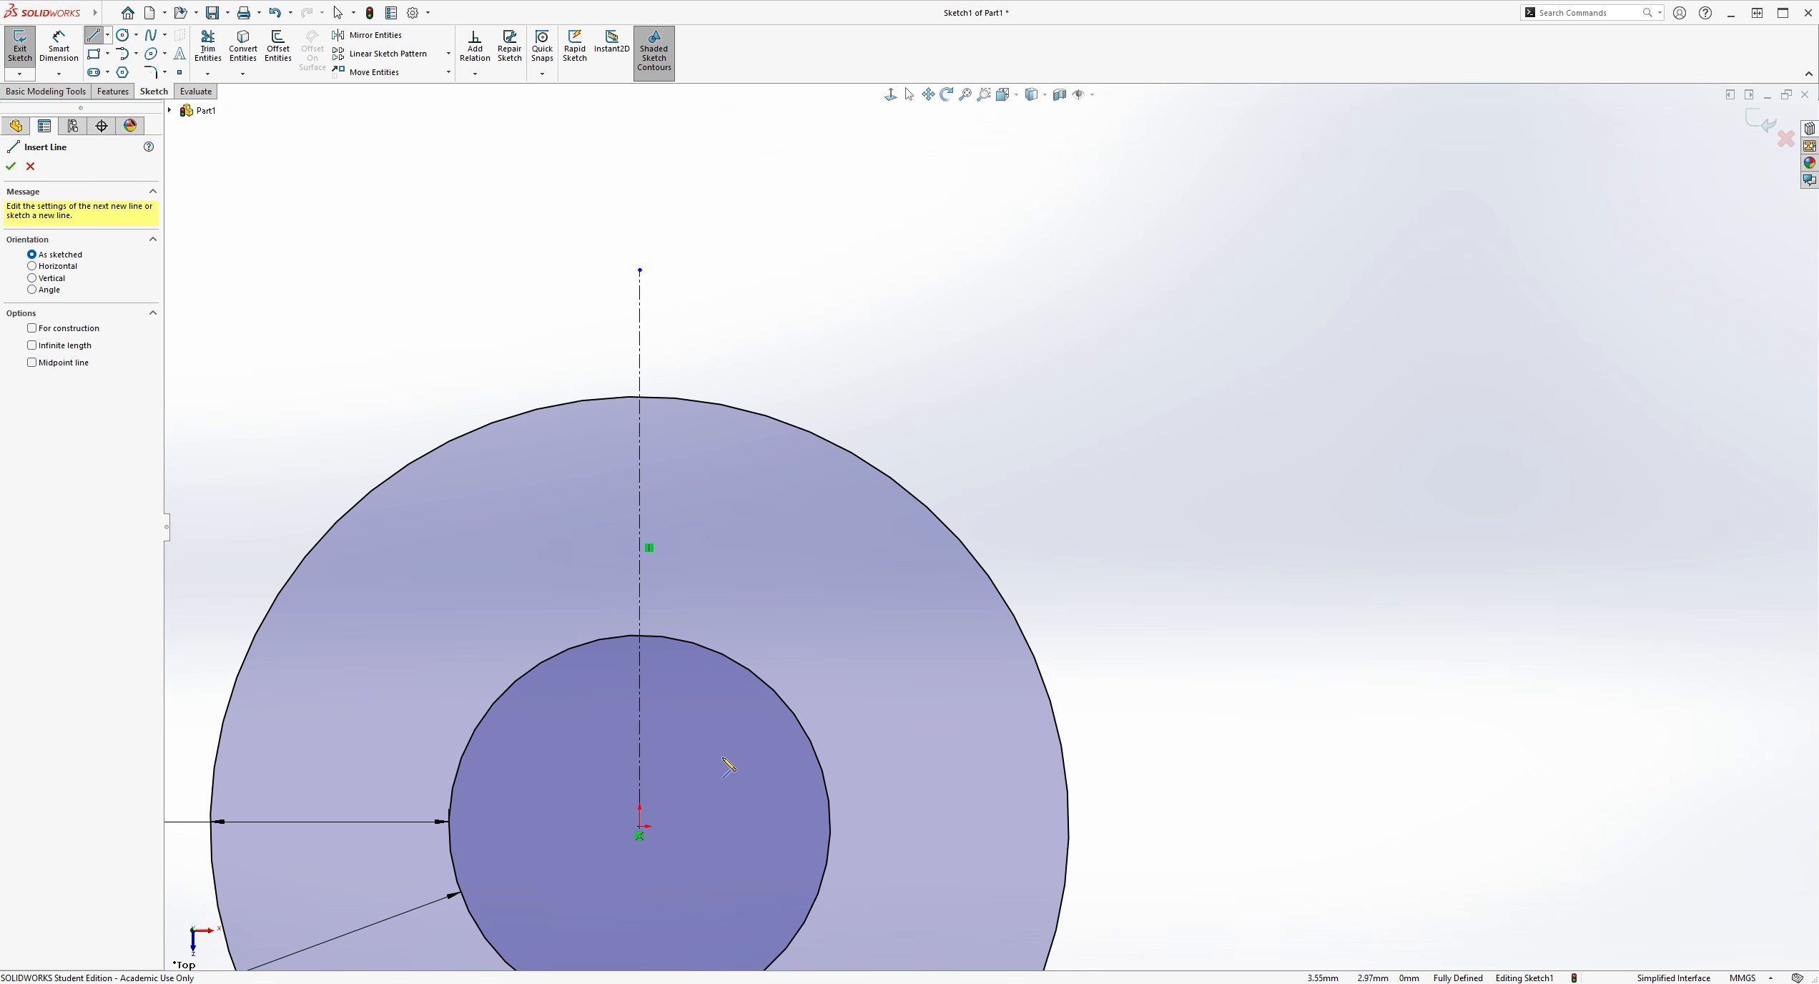
left_click(639, 830)
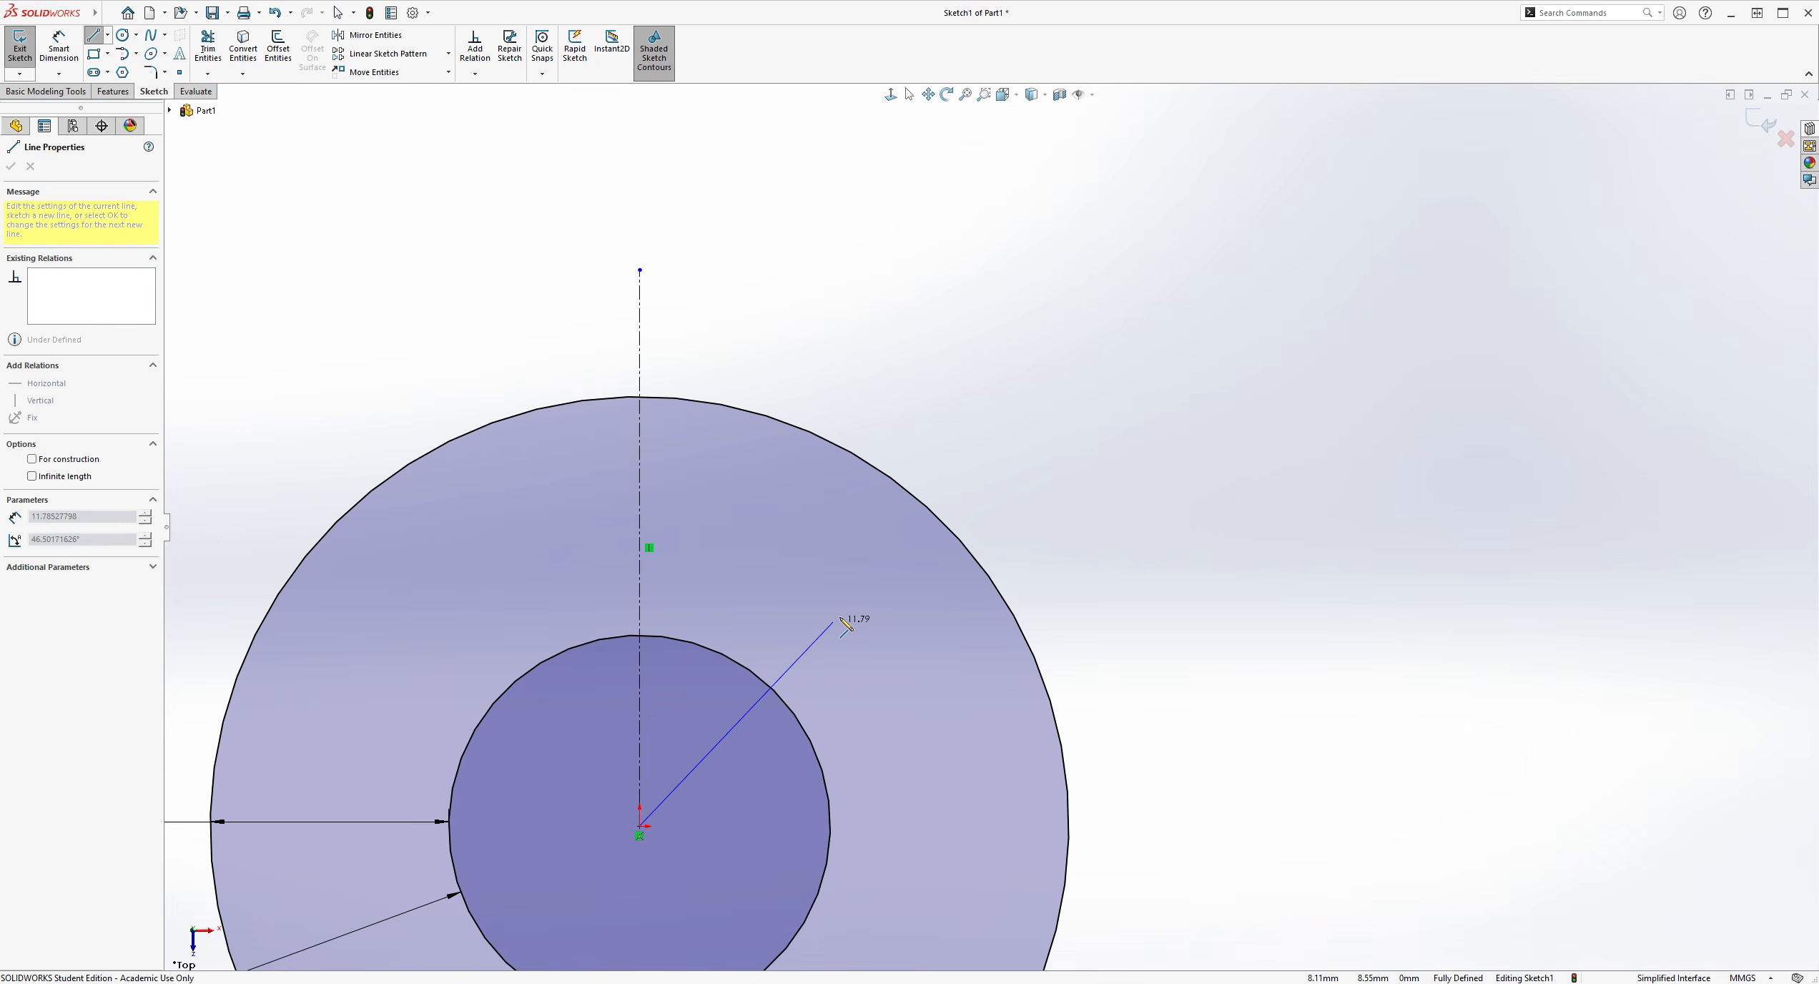
left_click(1023, 387)
key("Escape")
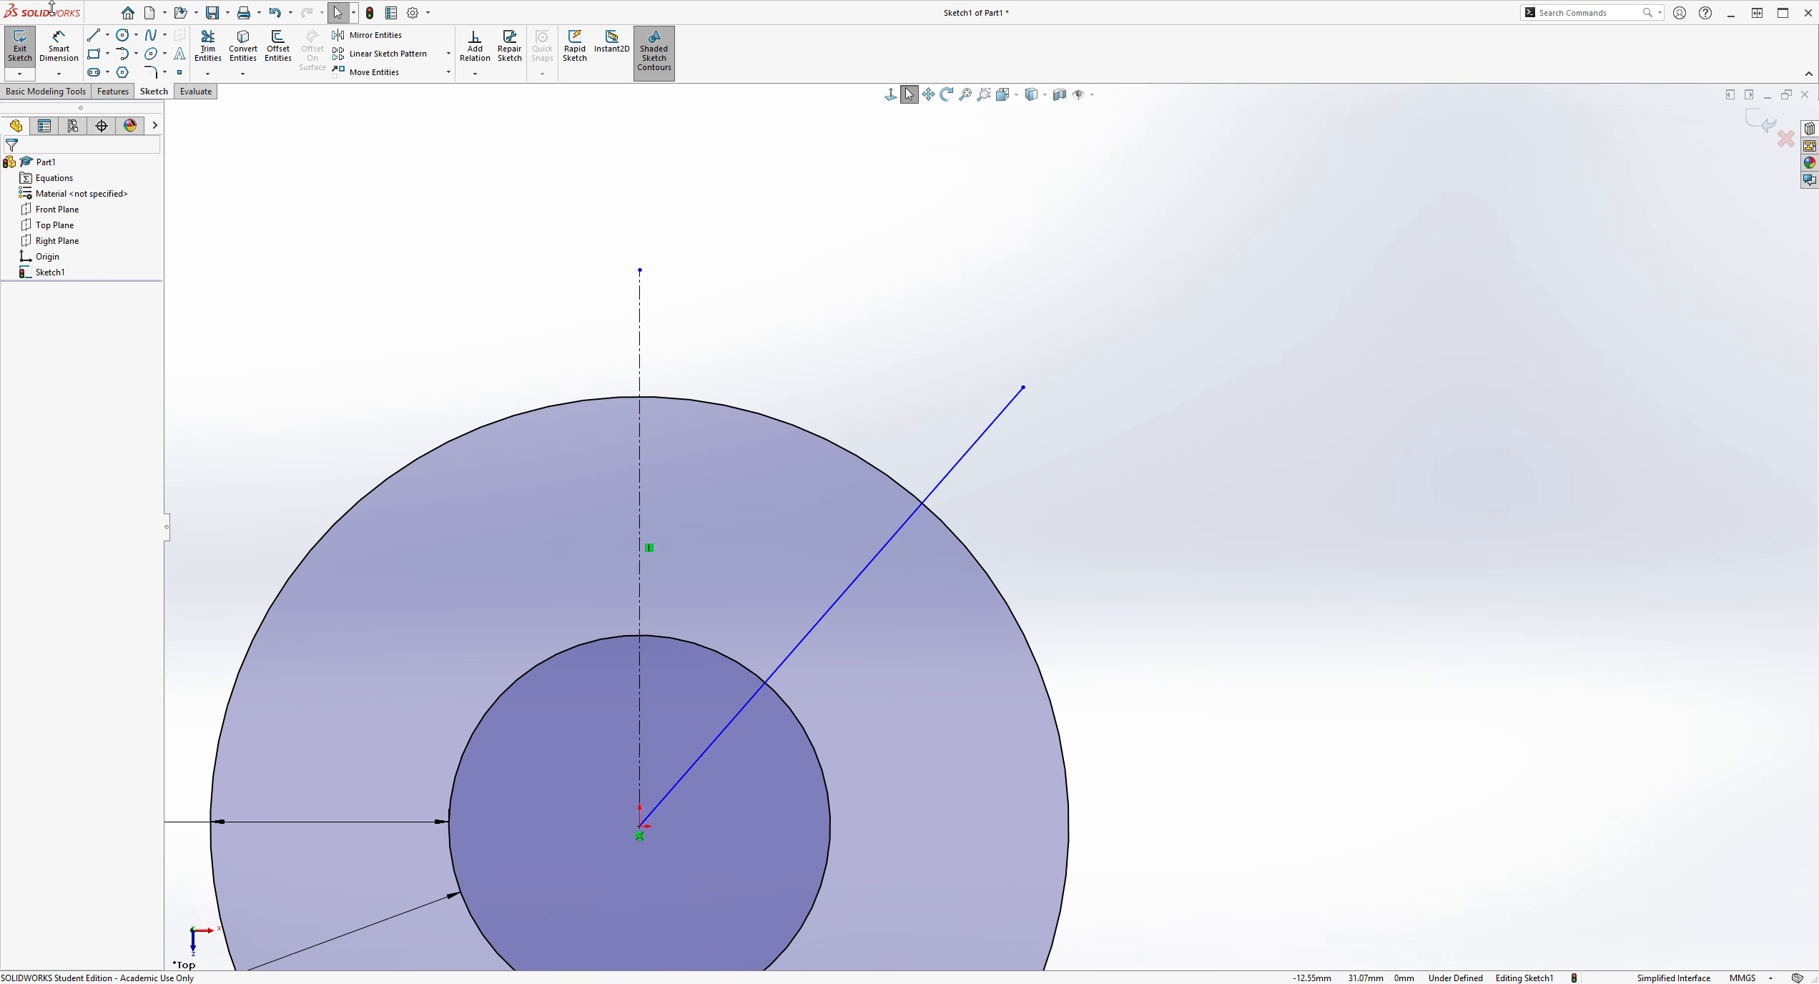
Dimension the angle between the vertical centerline and the angled line as 30°
left_click(59, 45)
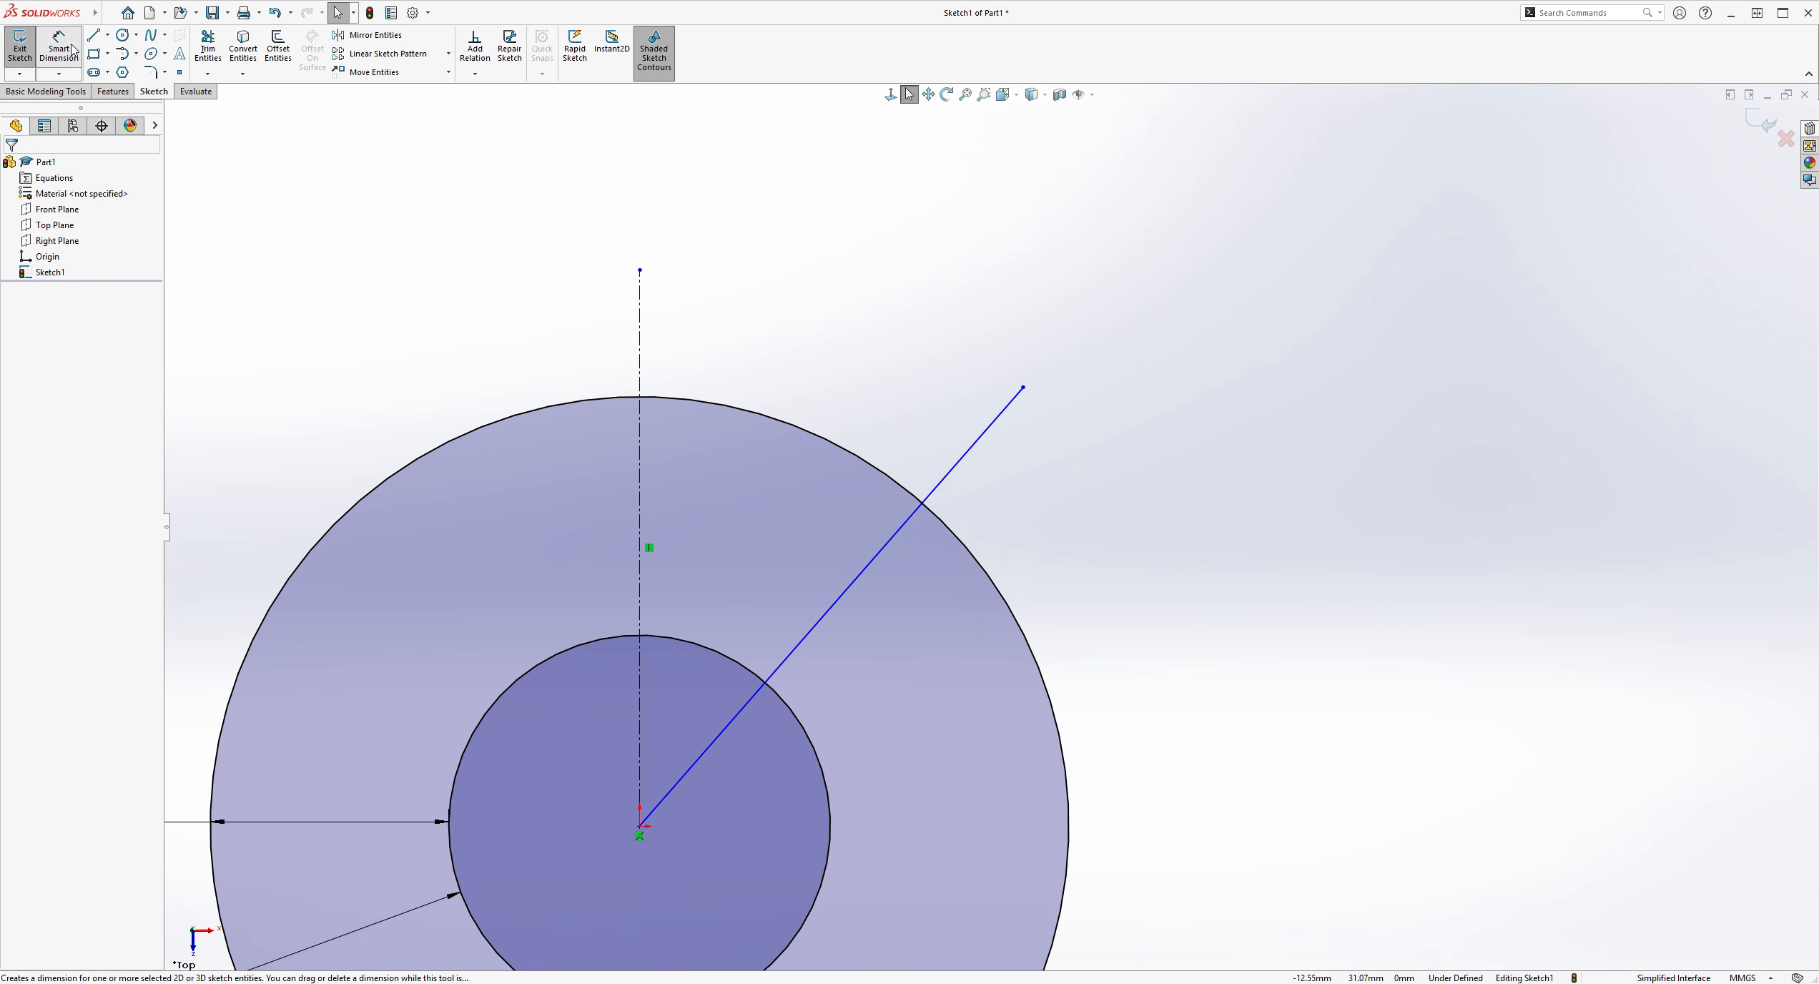
left_click(638, 457)
left_click(877, 552)
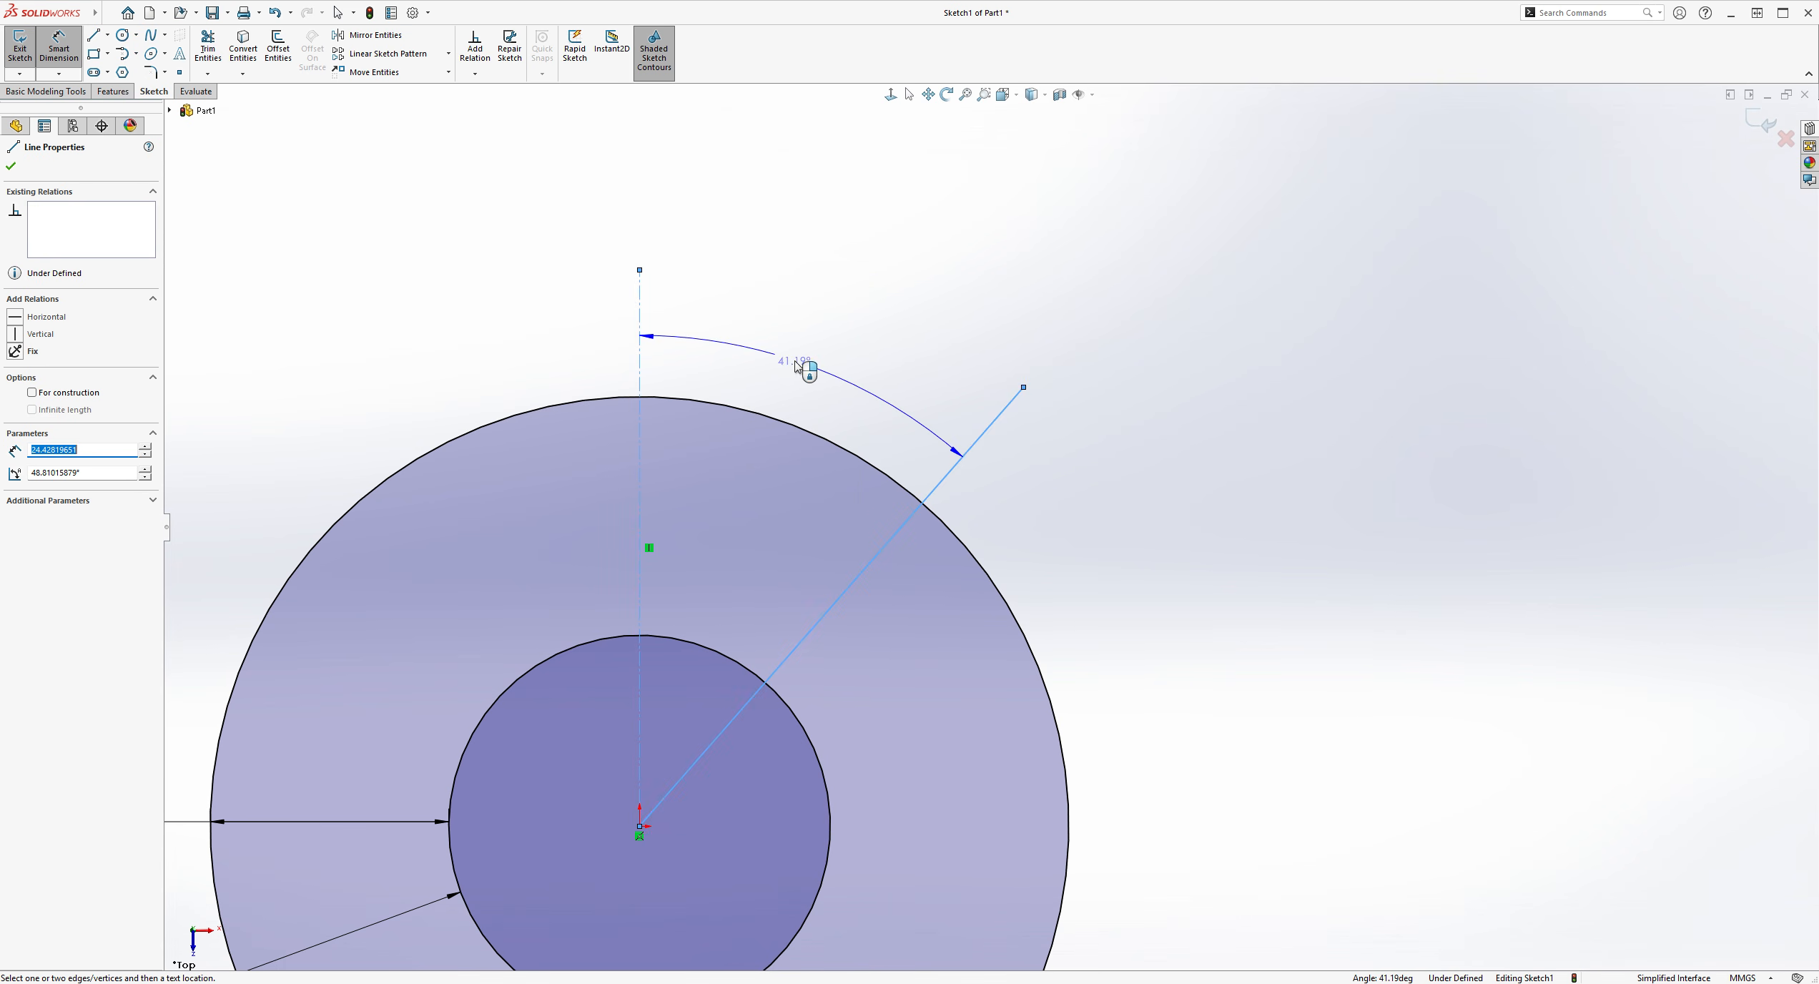
left_click(796, 365)
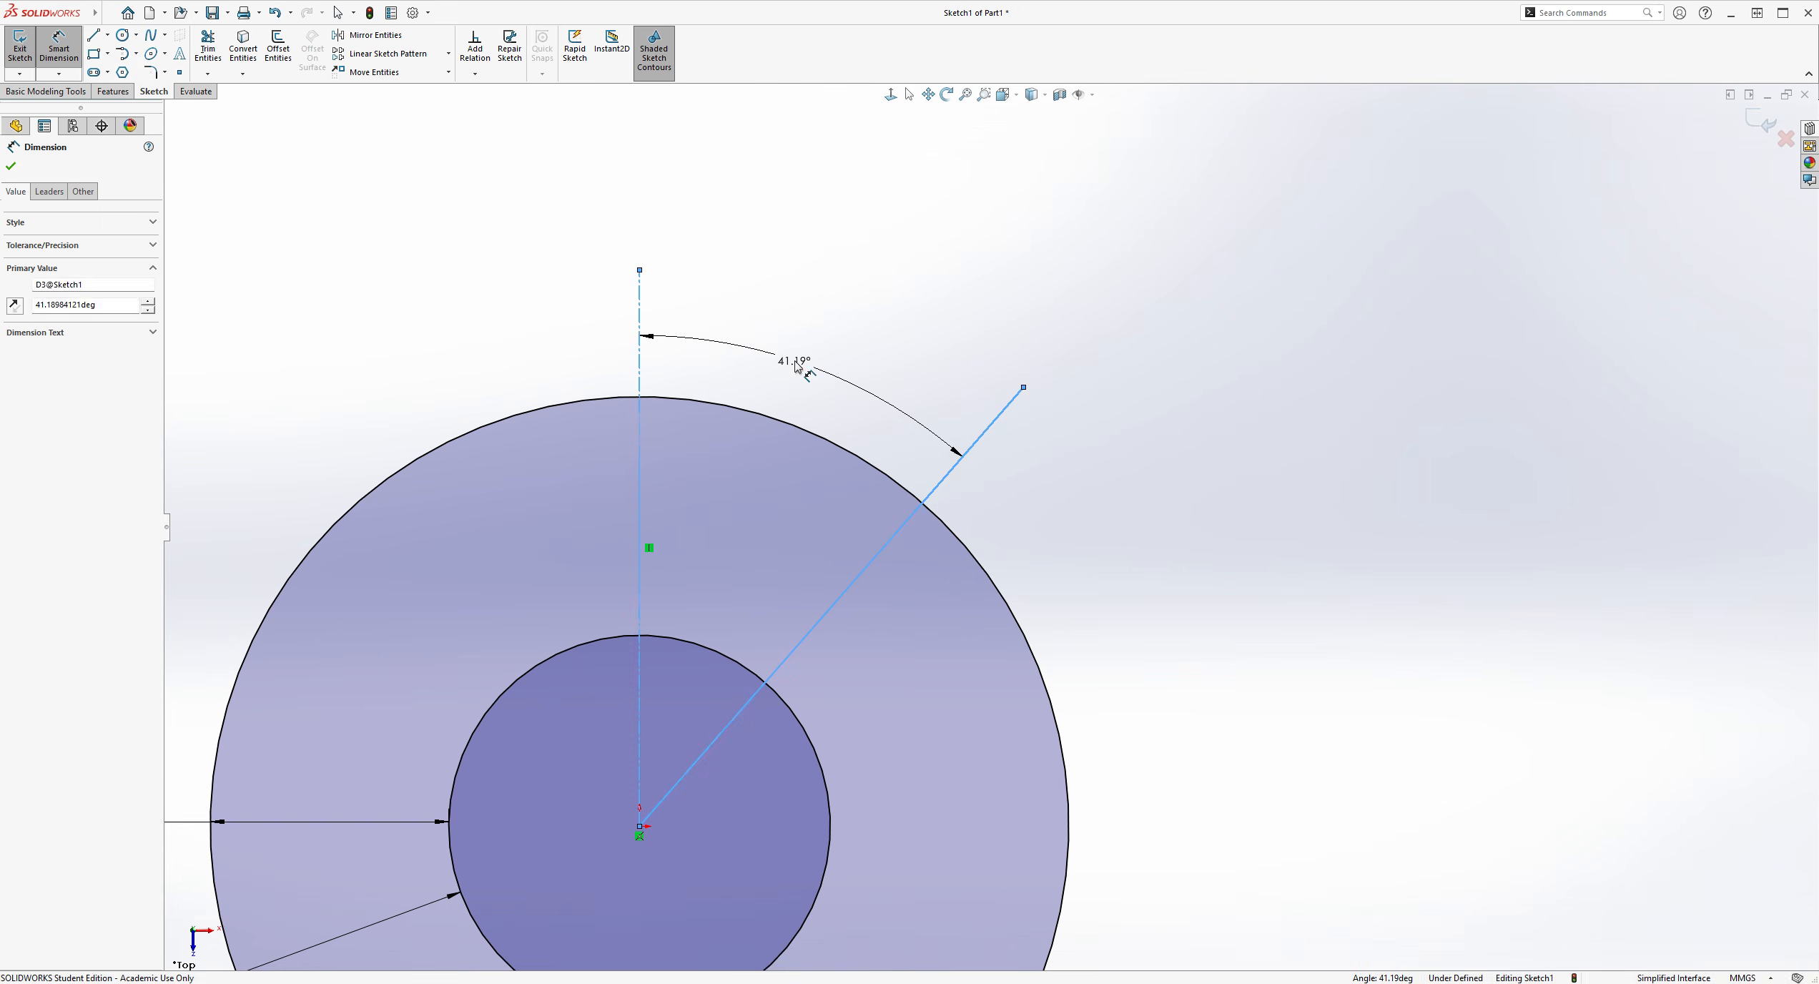
type("30")
key("Return")
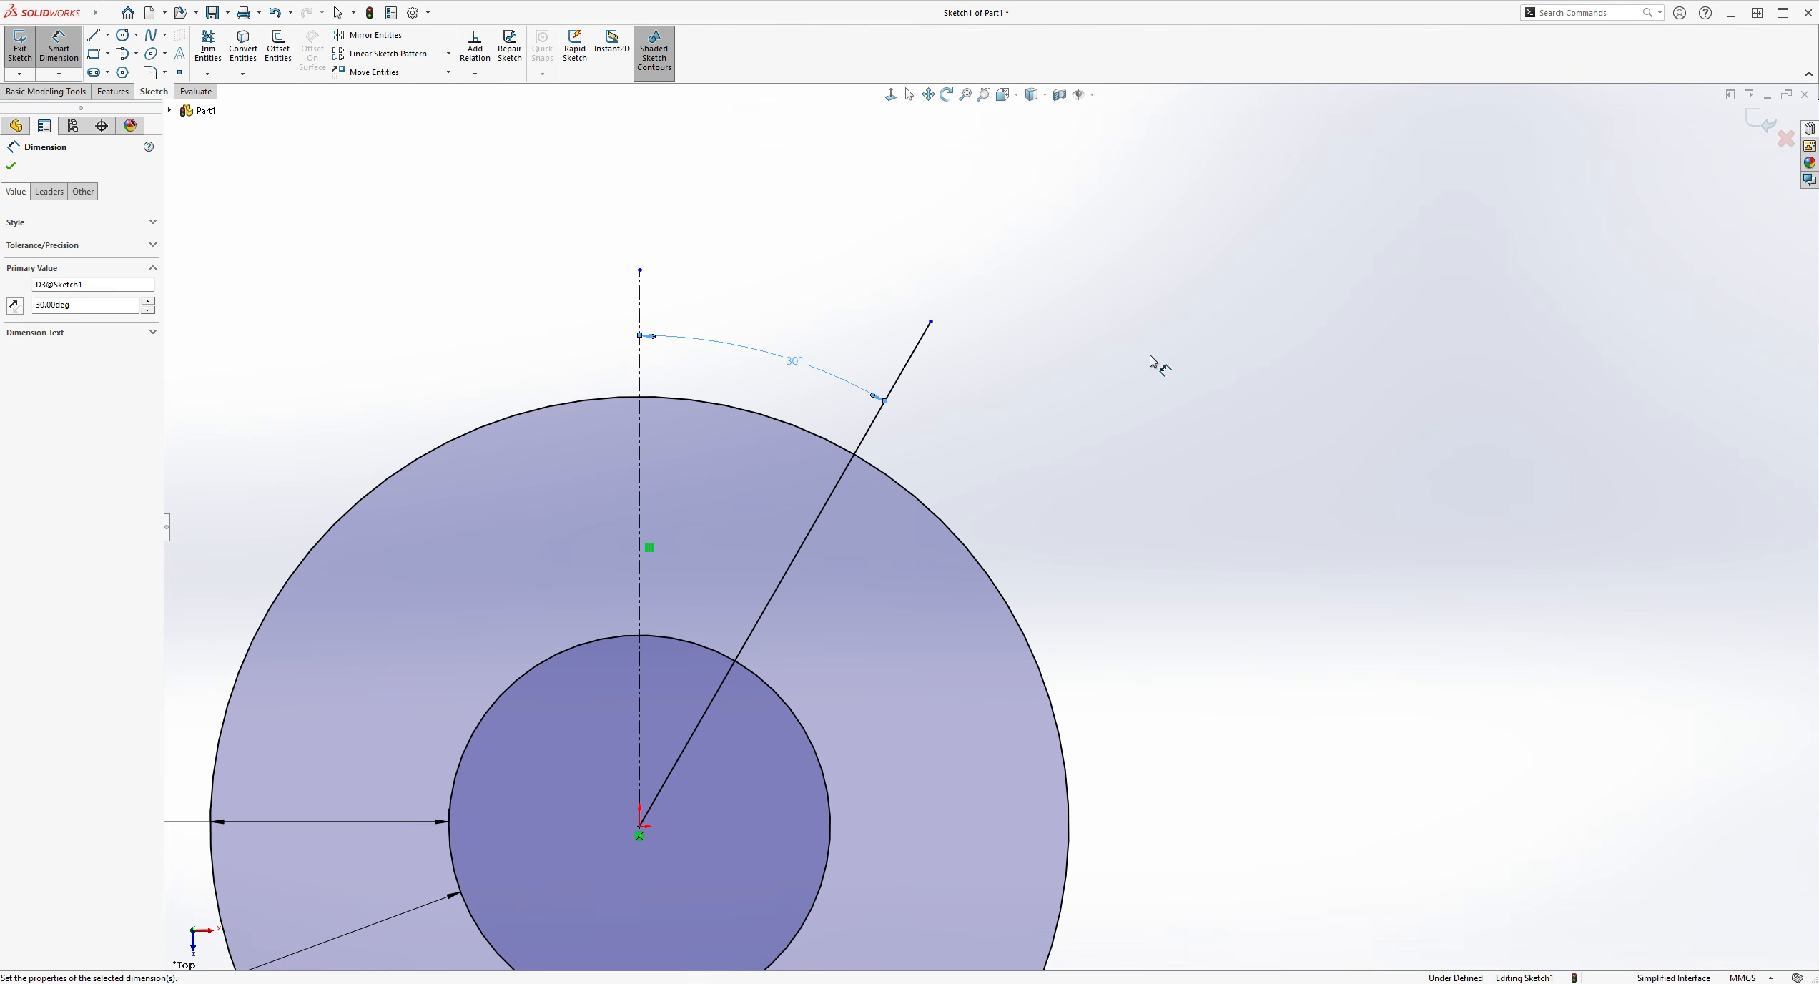
key("Escape")
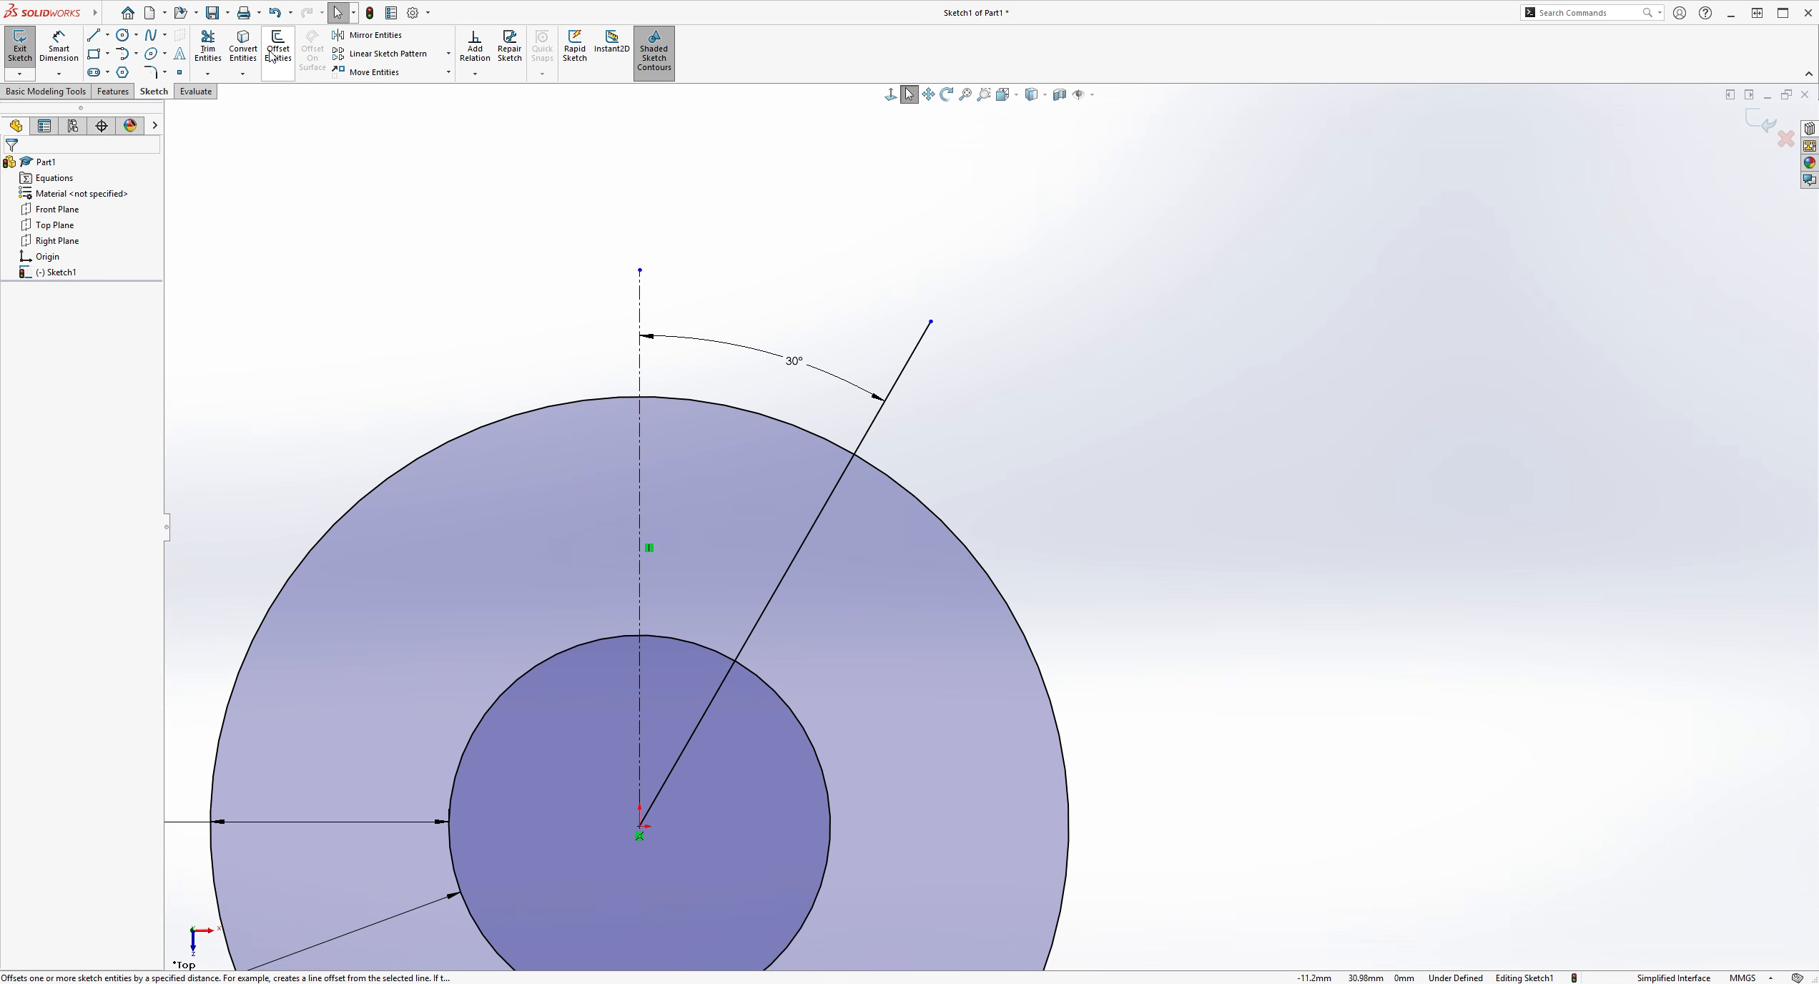
Offset the angled line by 1 mm bi-directionally, with dimensions added
left_click(868, 429)
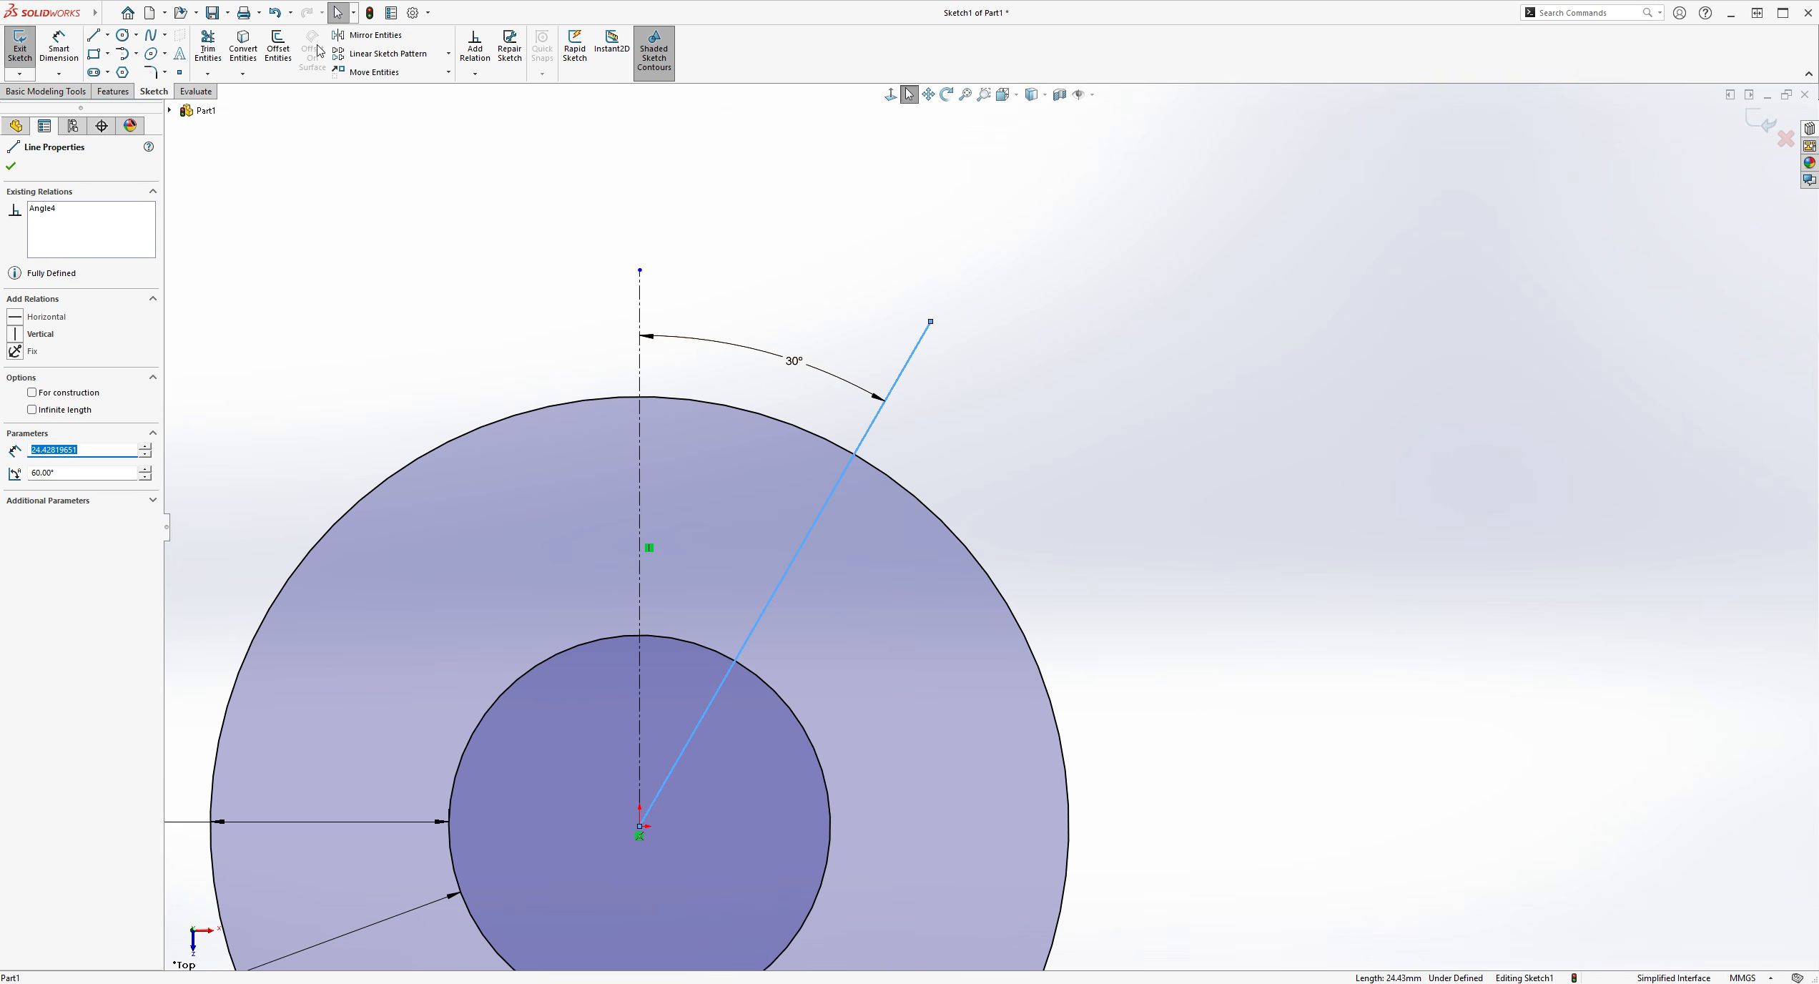
left_click(283, 53)
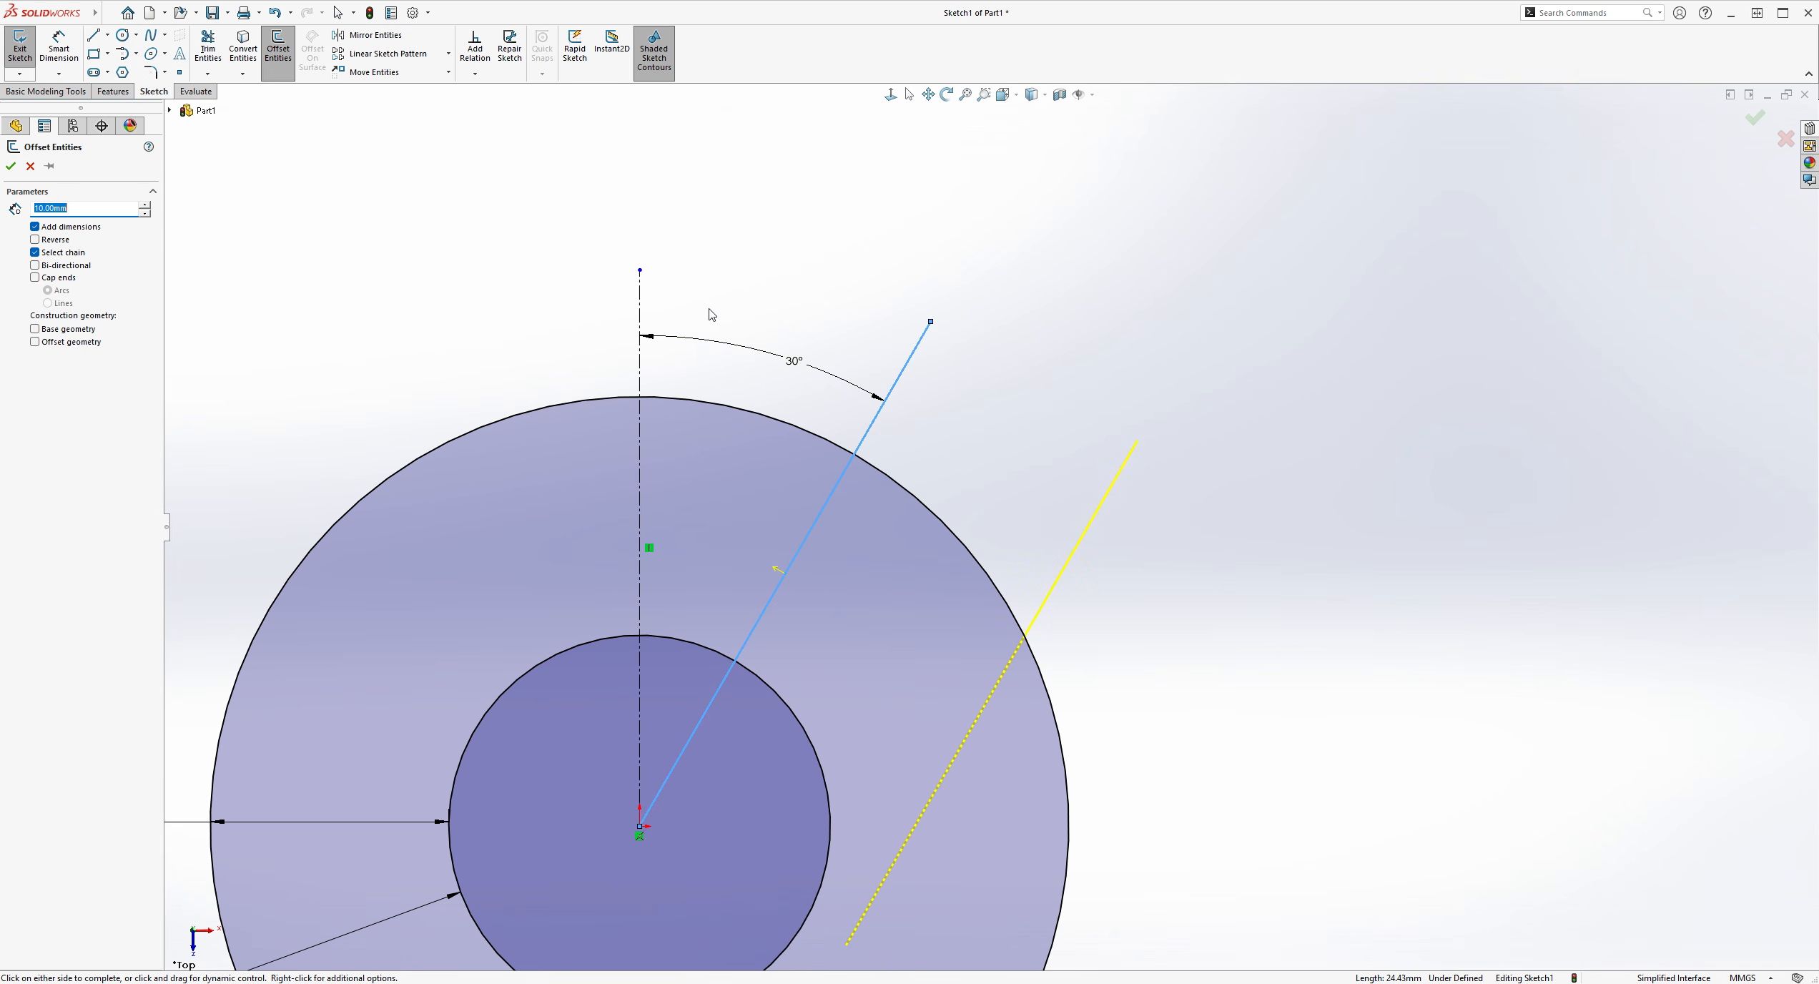
scroll(1051, 472, "up", 1)
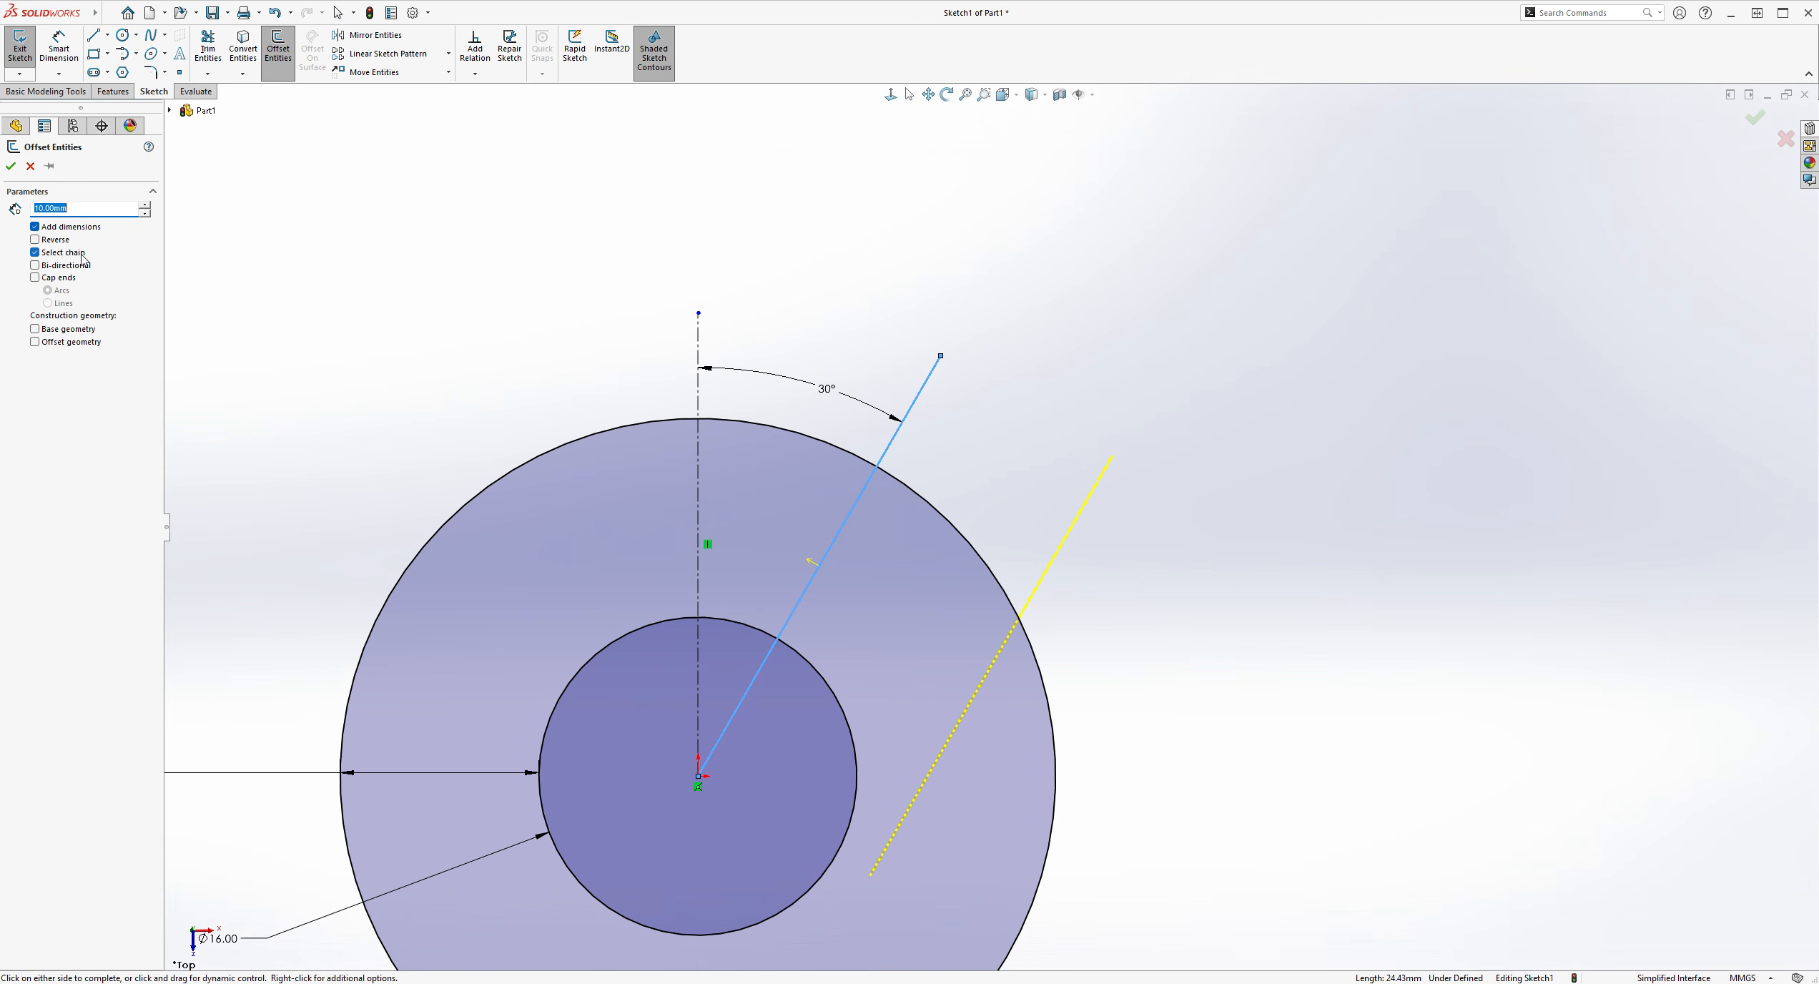
type("1")
key("Return")
left_click(35, 266)
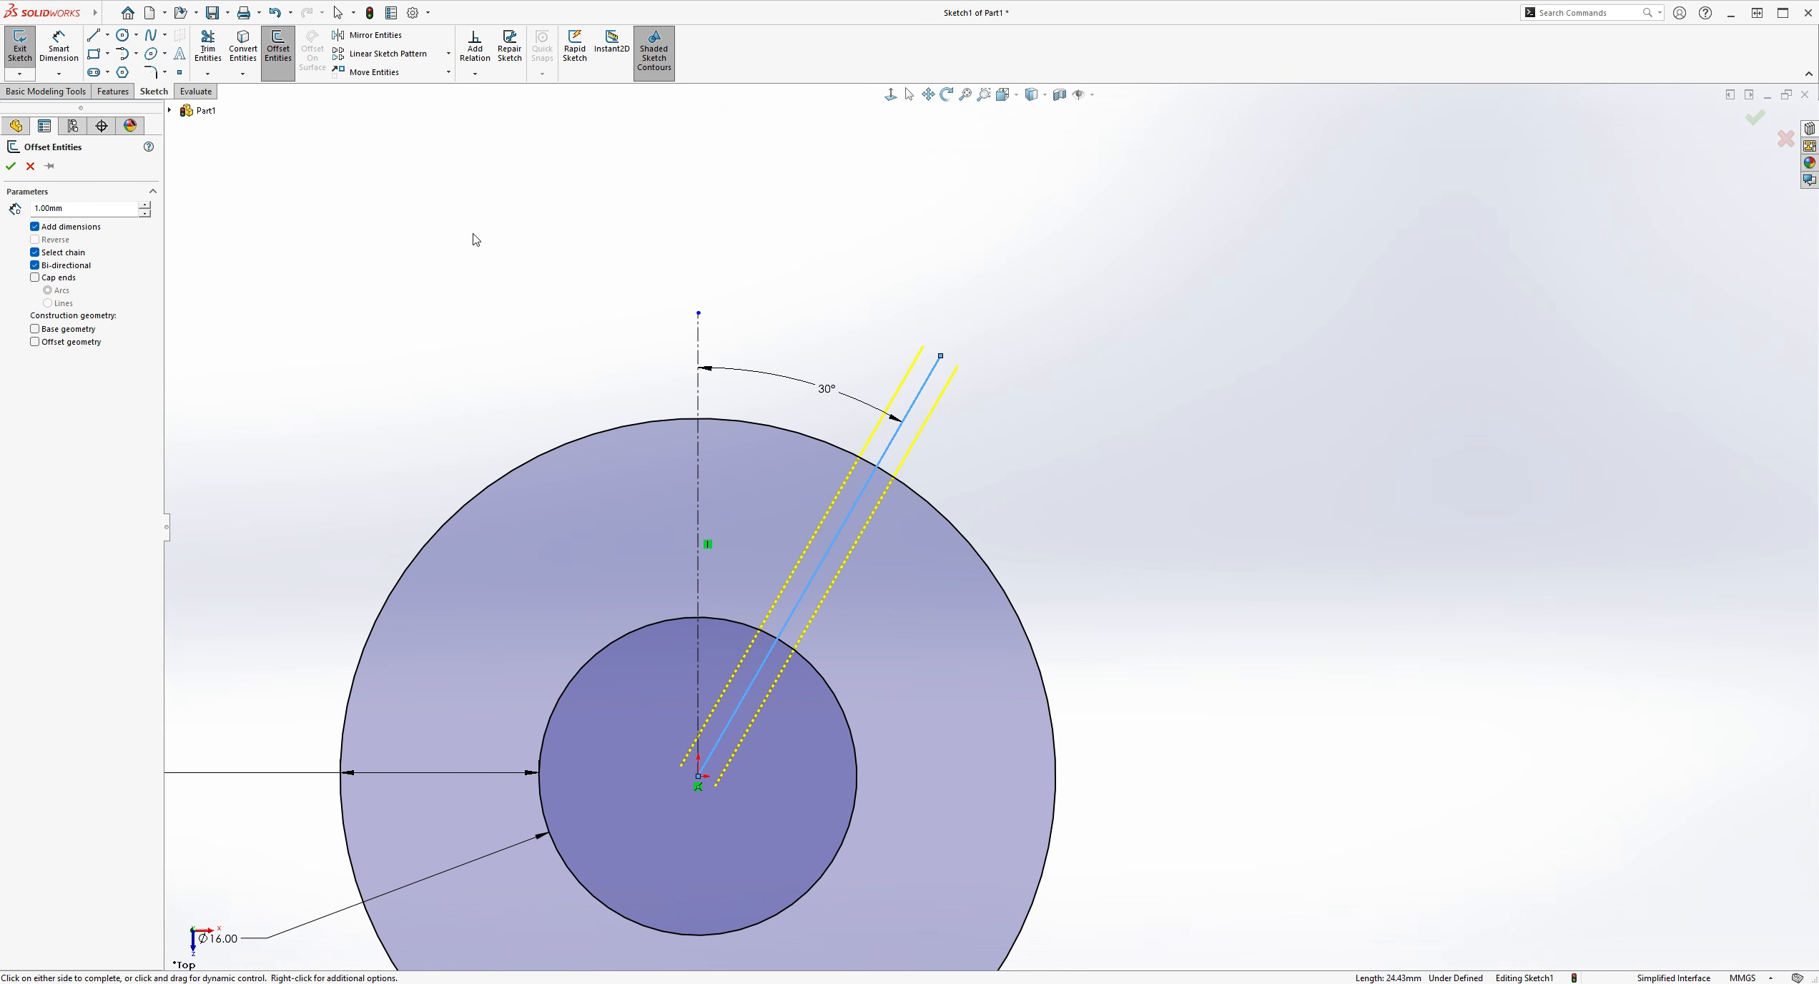
left_click(11, 166)
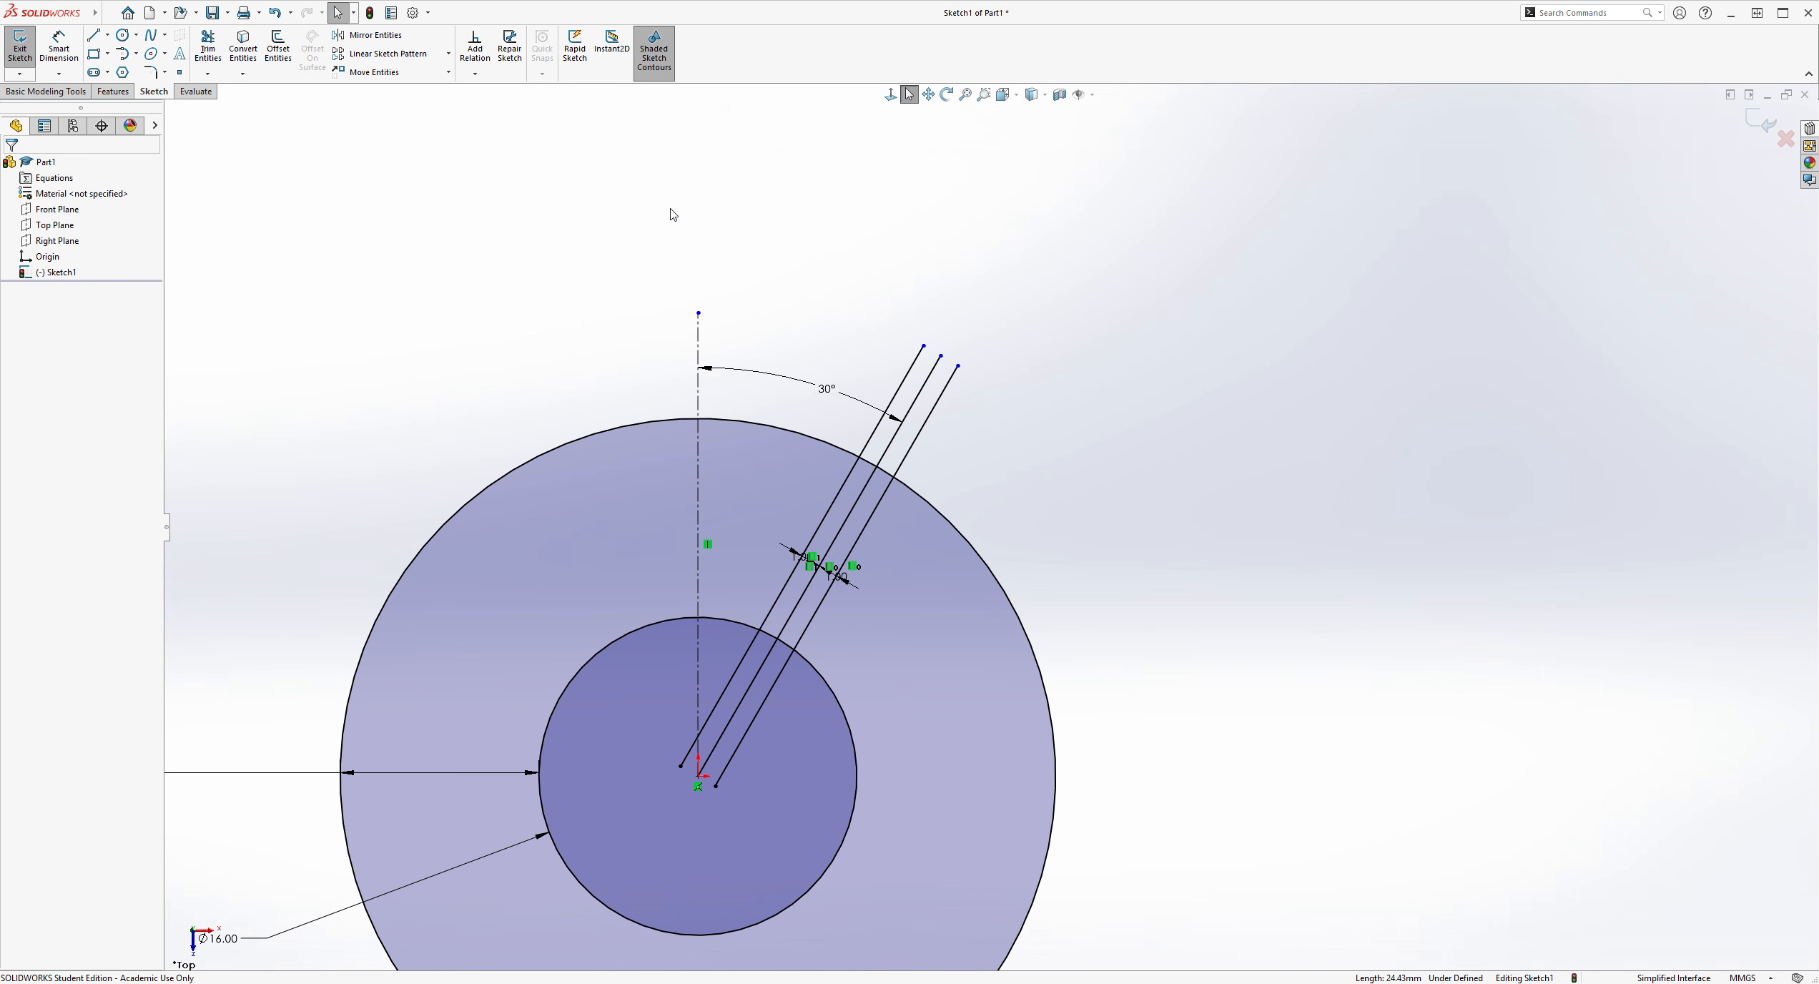
scroll(965, 333, "down", 2)
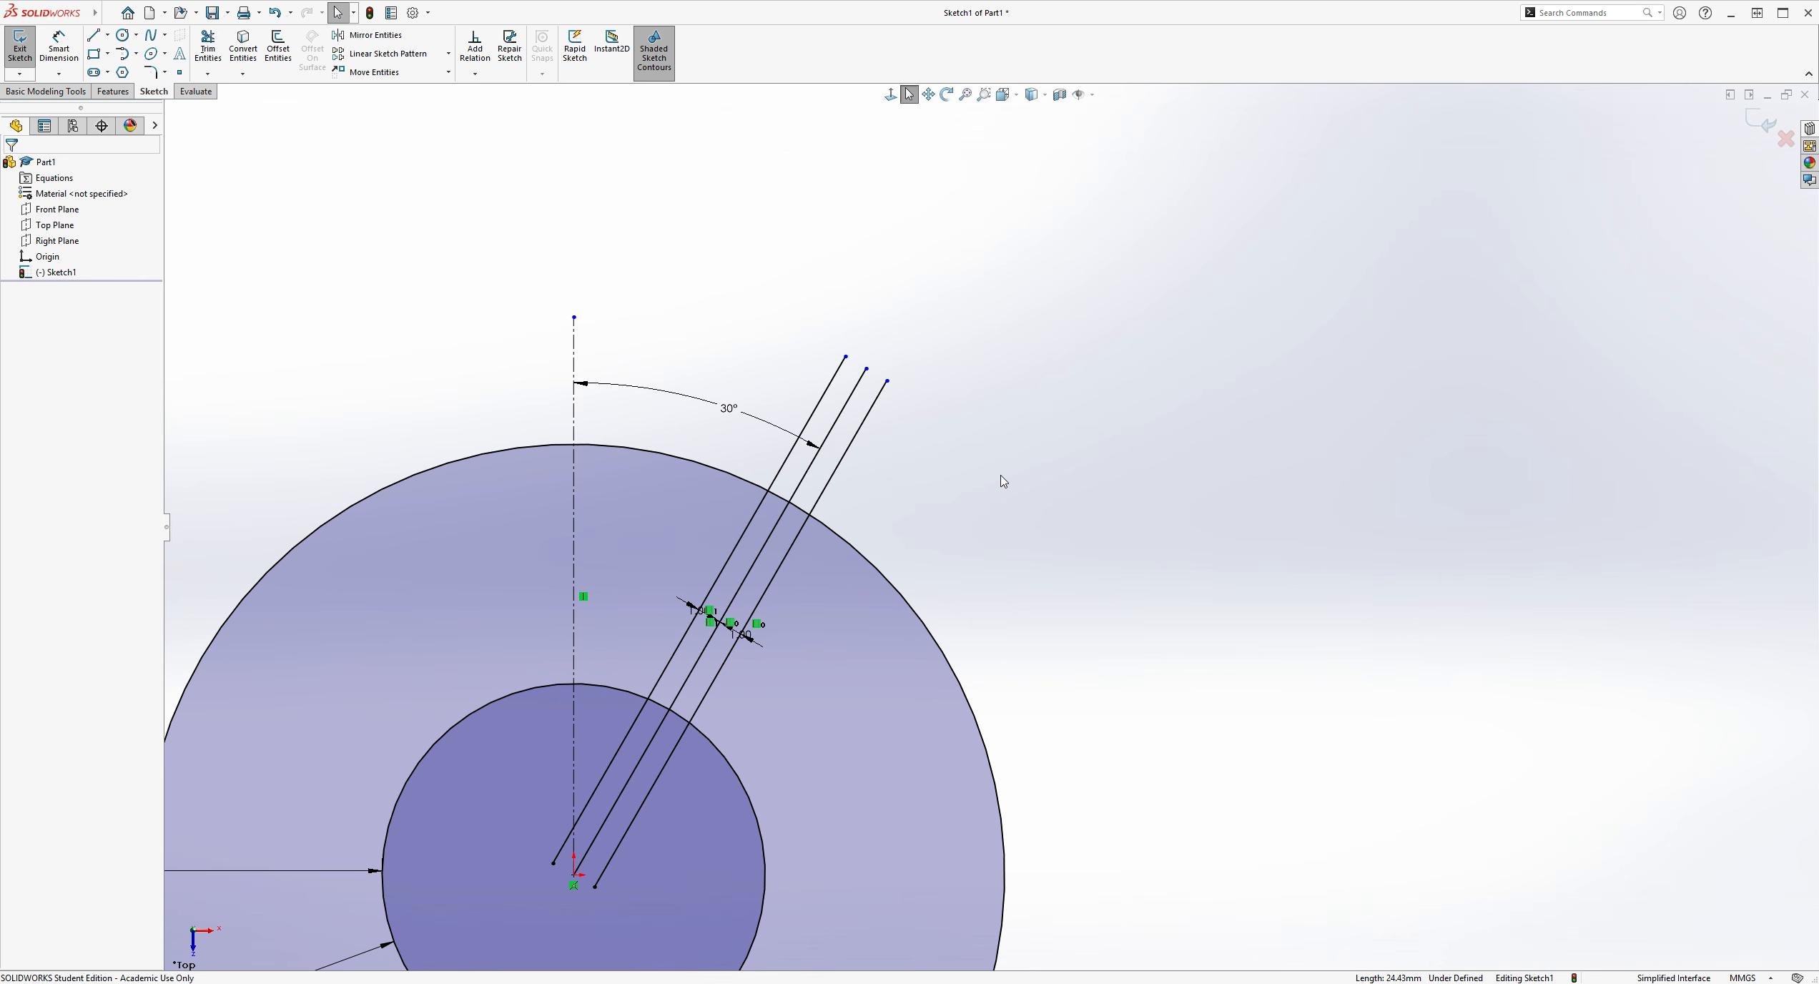
left_click(95, 35)
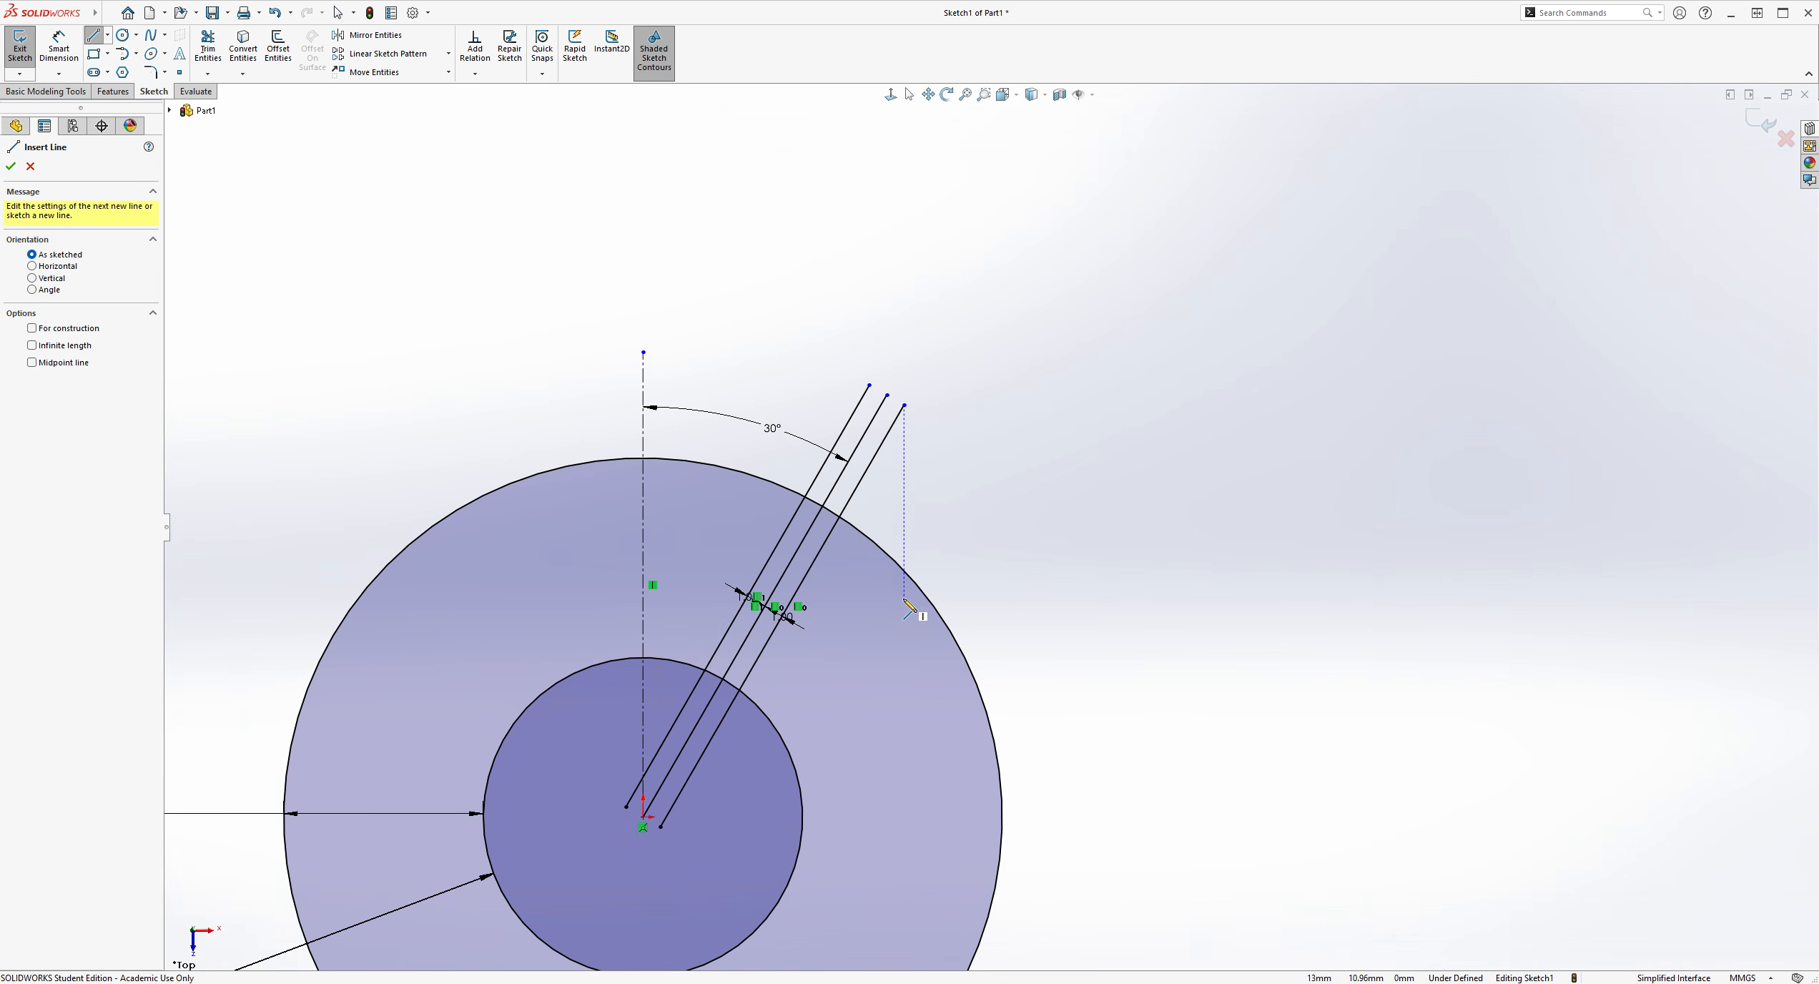
key("Escape")
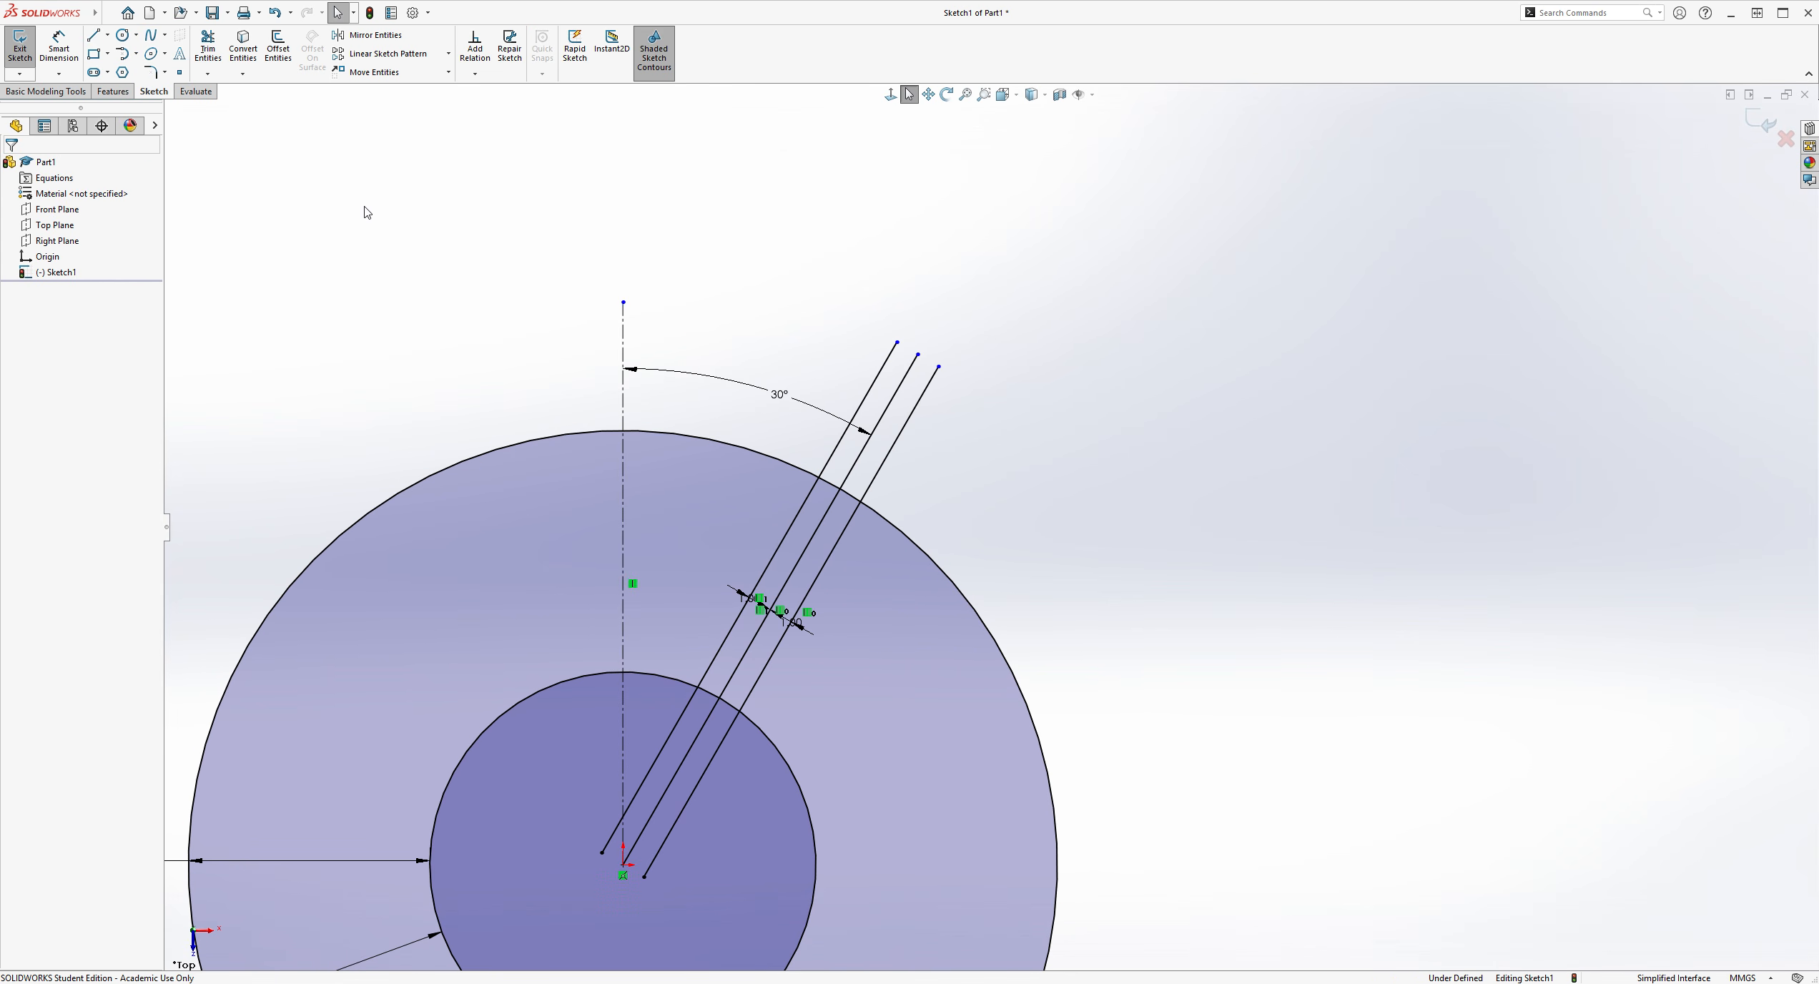
Power-trim the ends of the three angled lines that extend beyond the outer circle
left_click(207, 50)
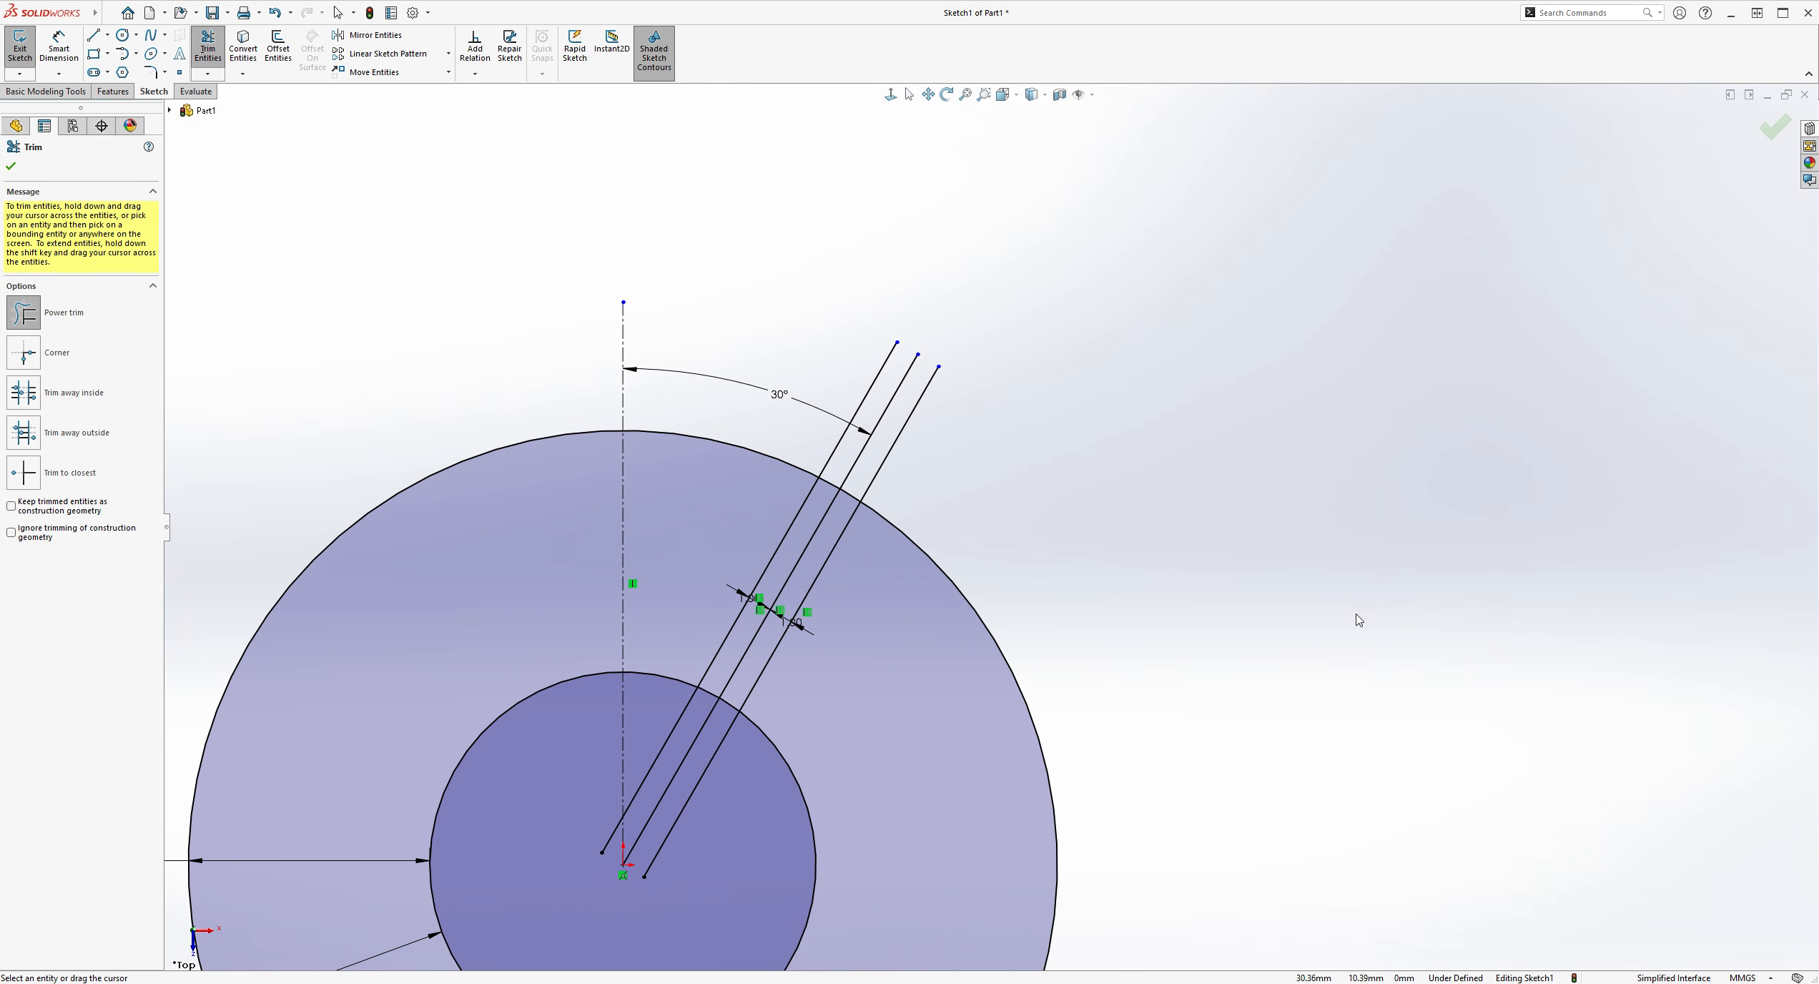
scroll(1359, 619, "down", 1)
left_click_drag(750, 322, 828, 368)
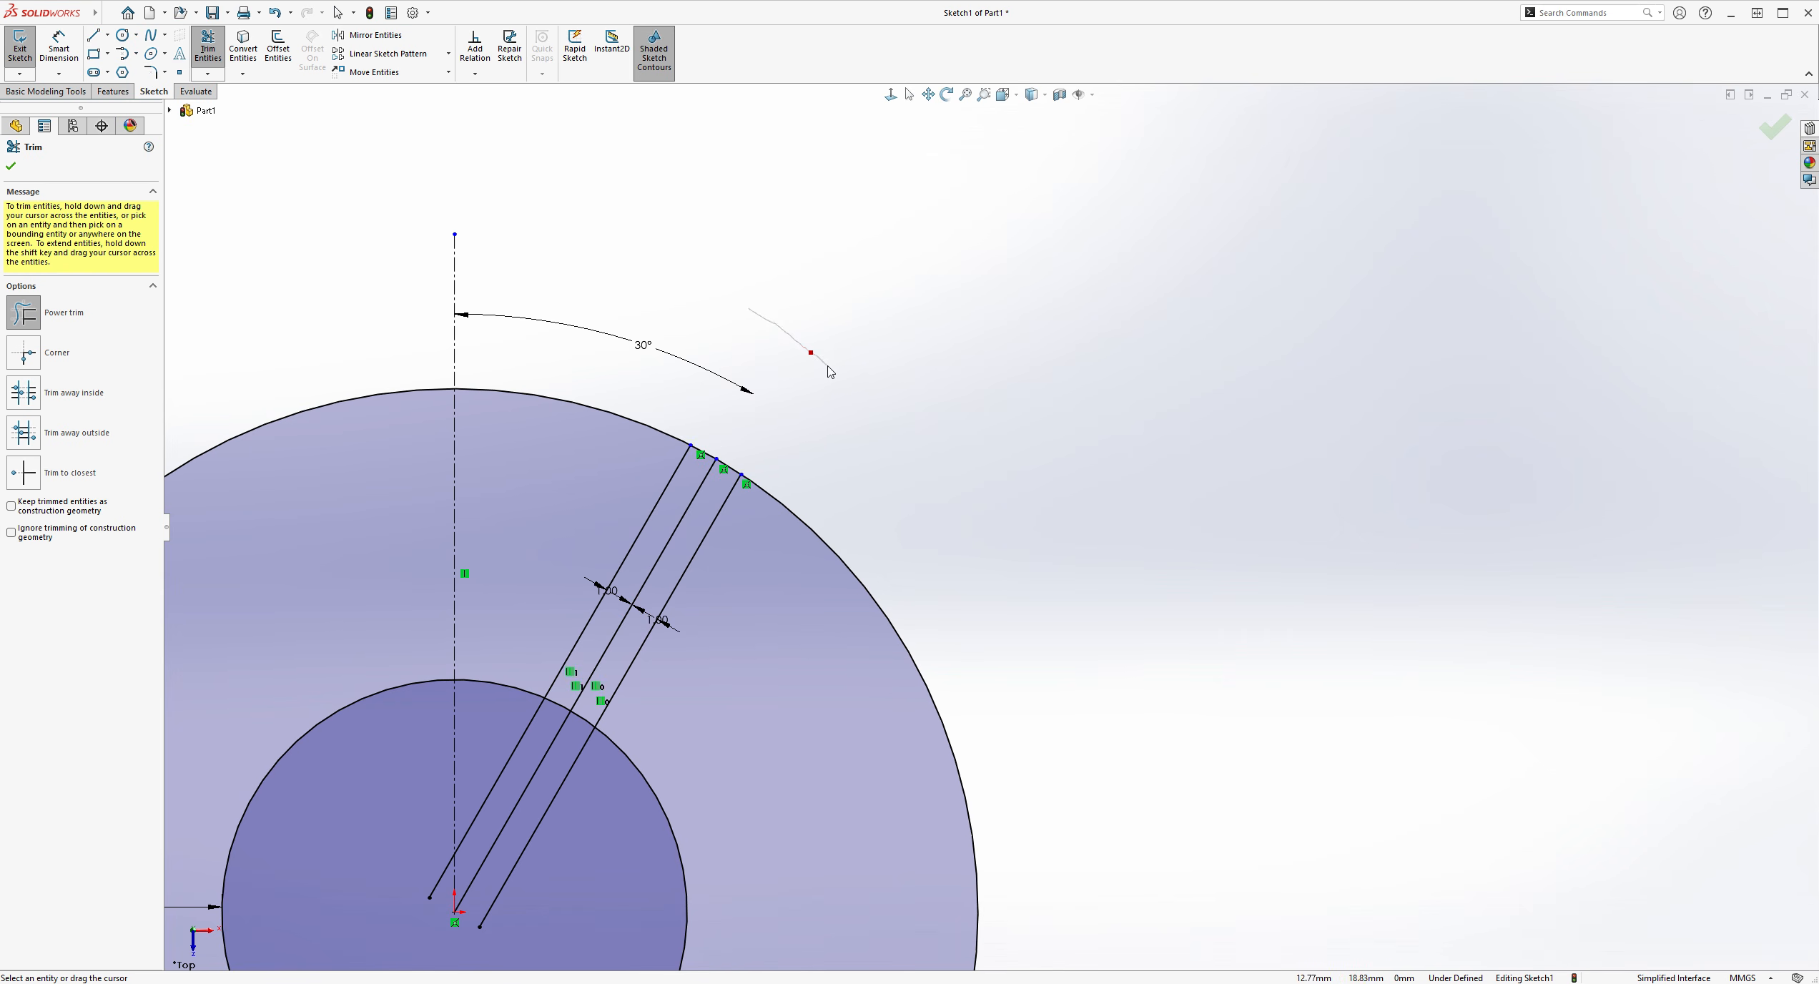
scroll(794, 663, "up", 1)
scroll(790, 673, "down", 1)
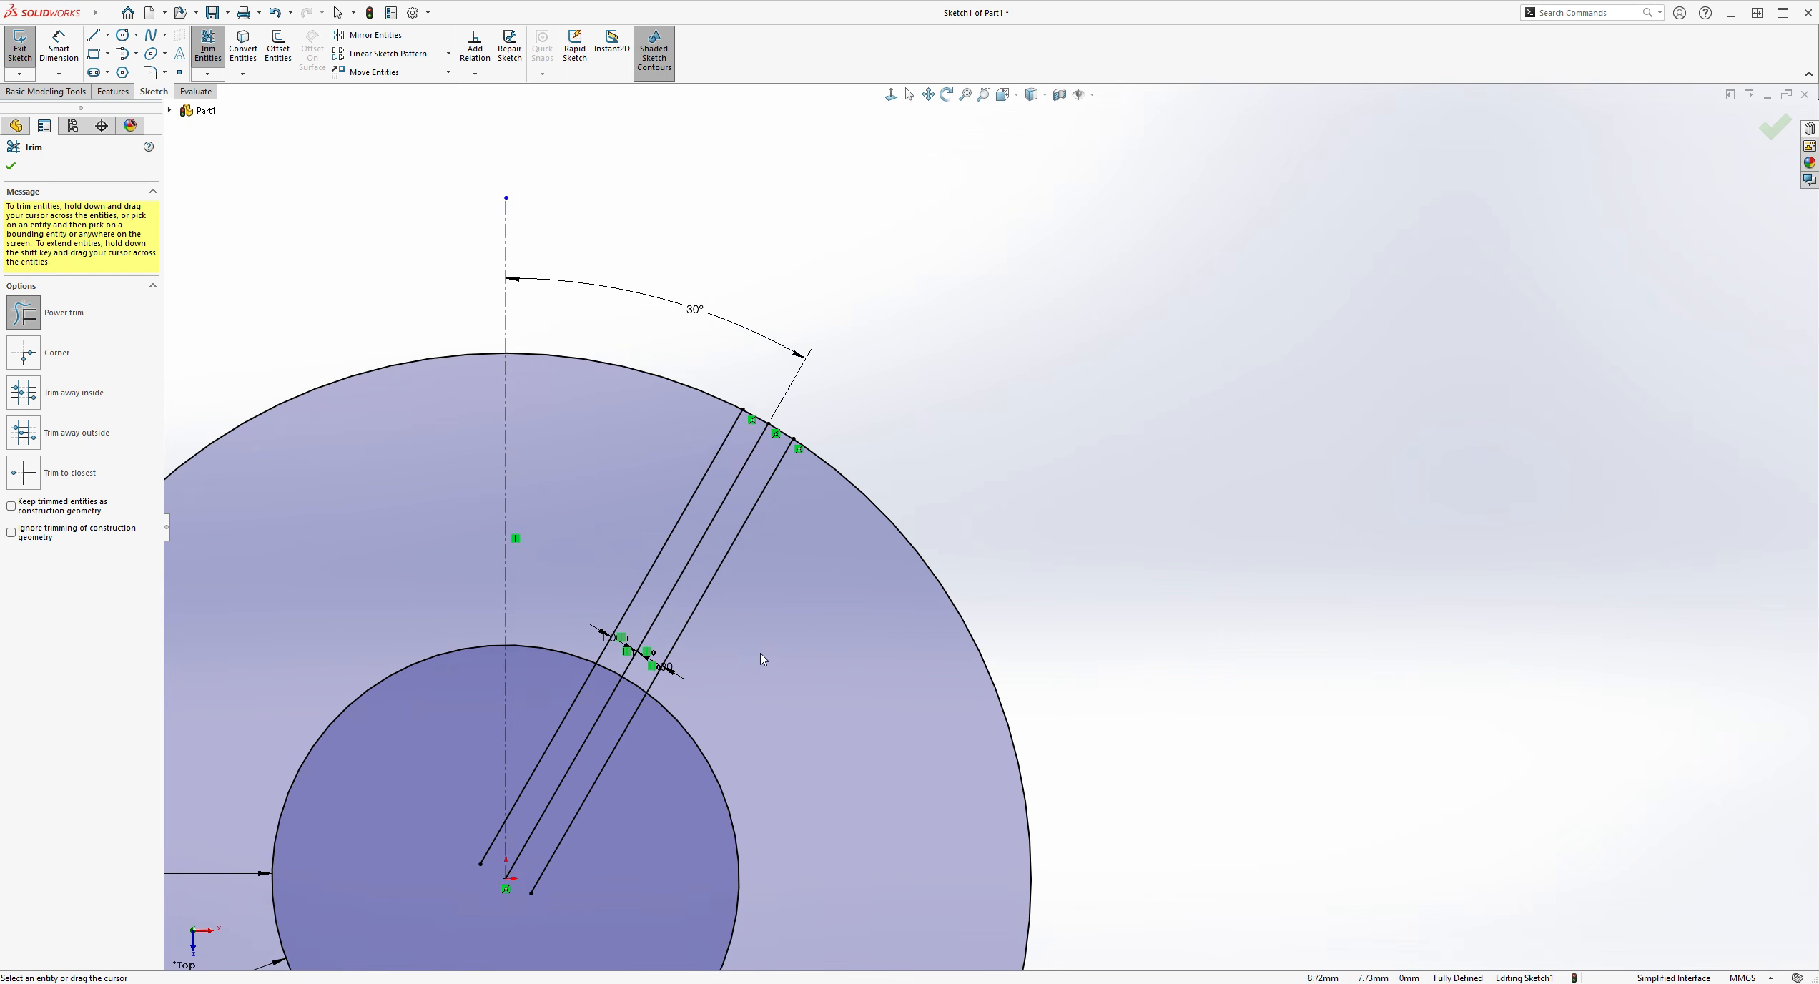
Try to trim away the middle angled line, and undo the removal of its last piece near the origin
left_click(686, 564)
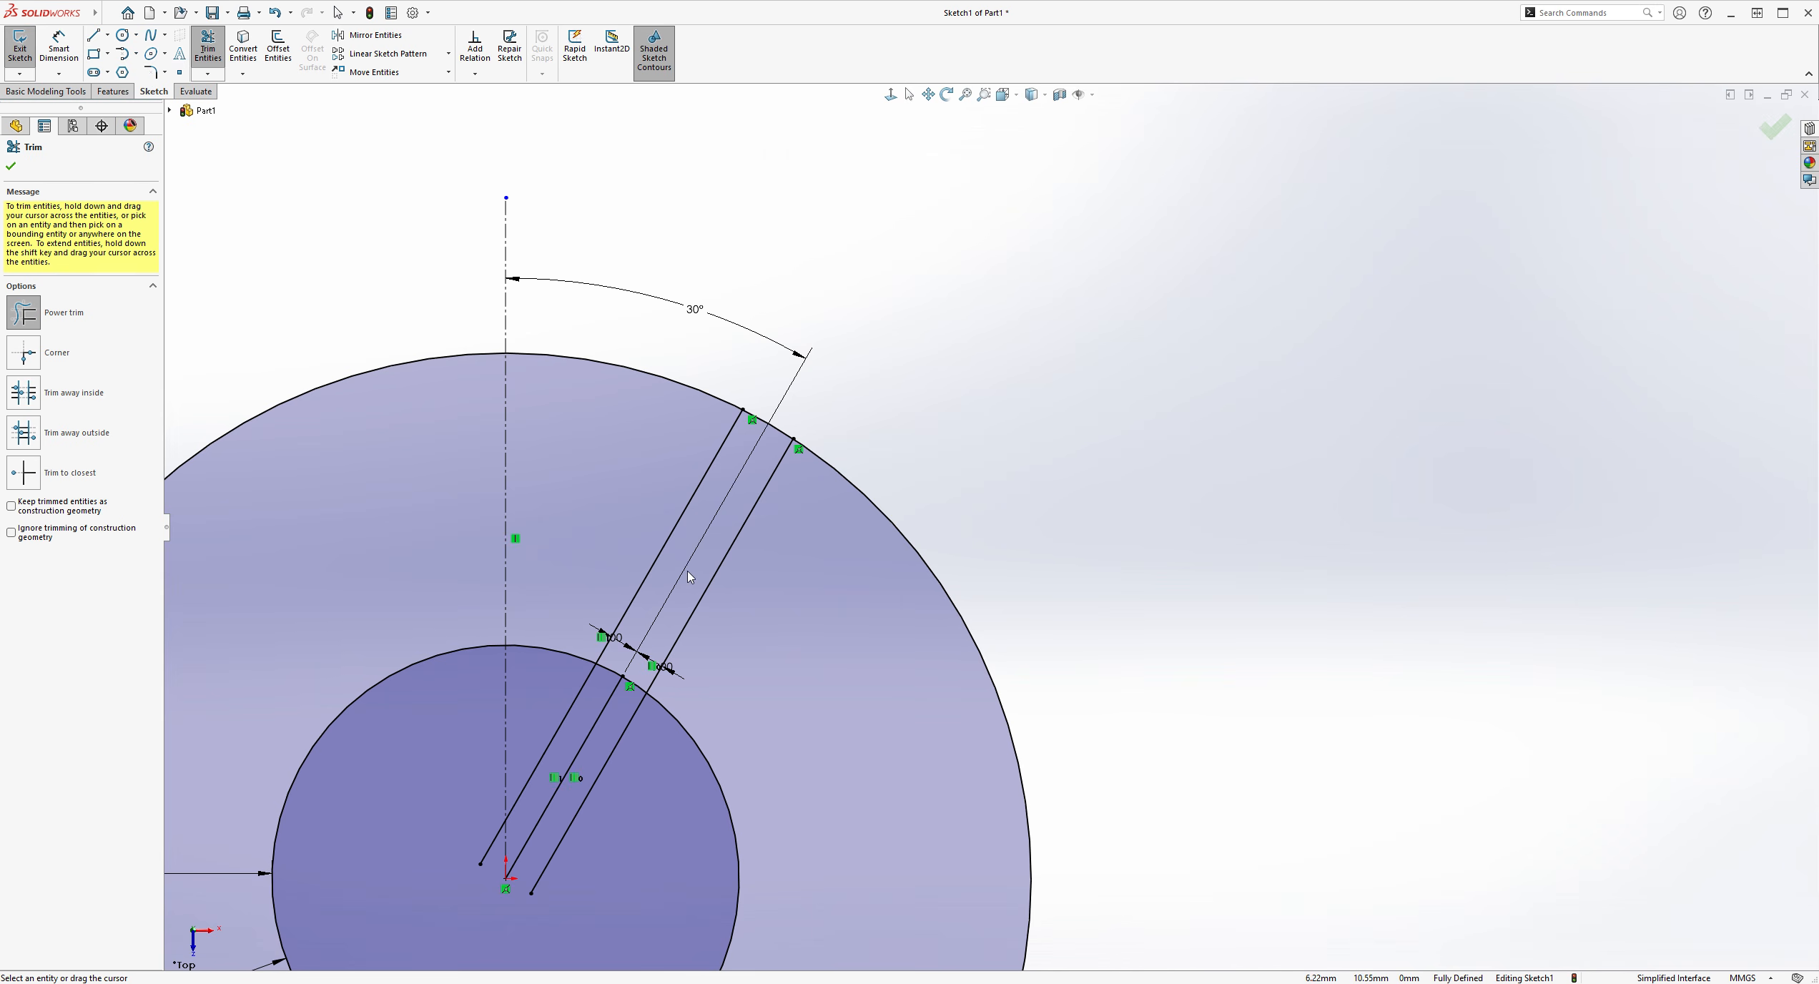
left_click(590, 729)
left_click(594, 734)
scroll(580, 776, "down", 2)
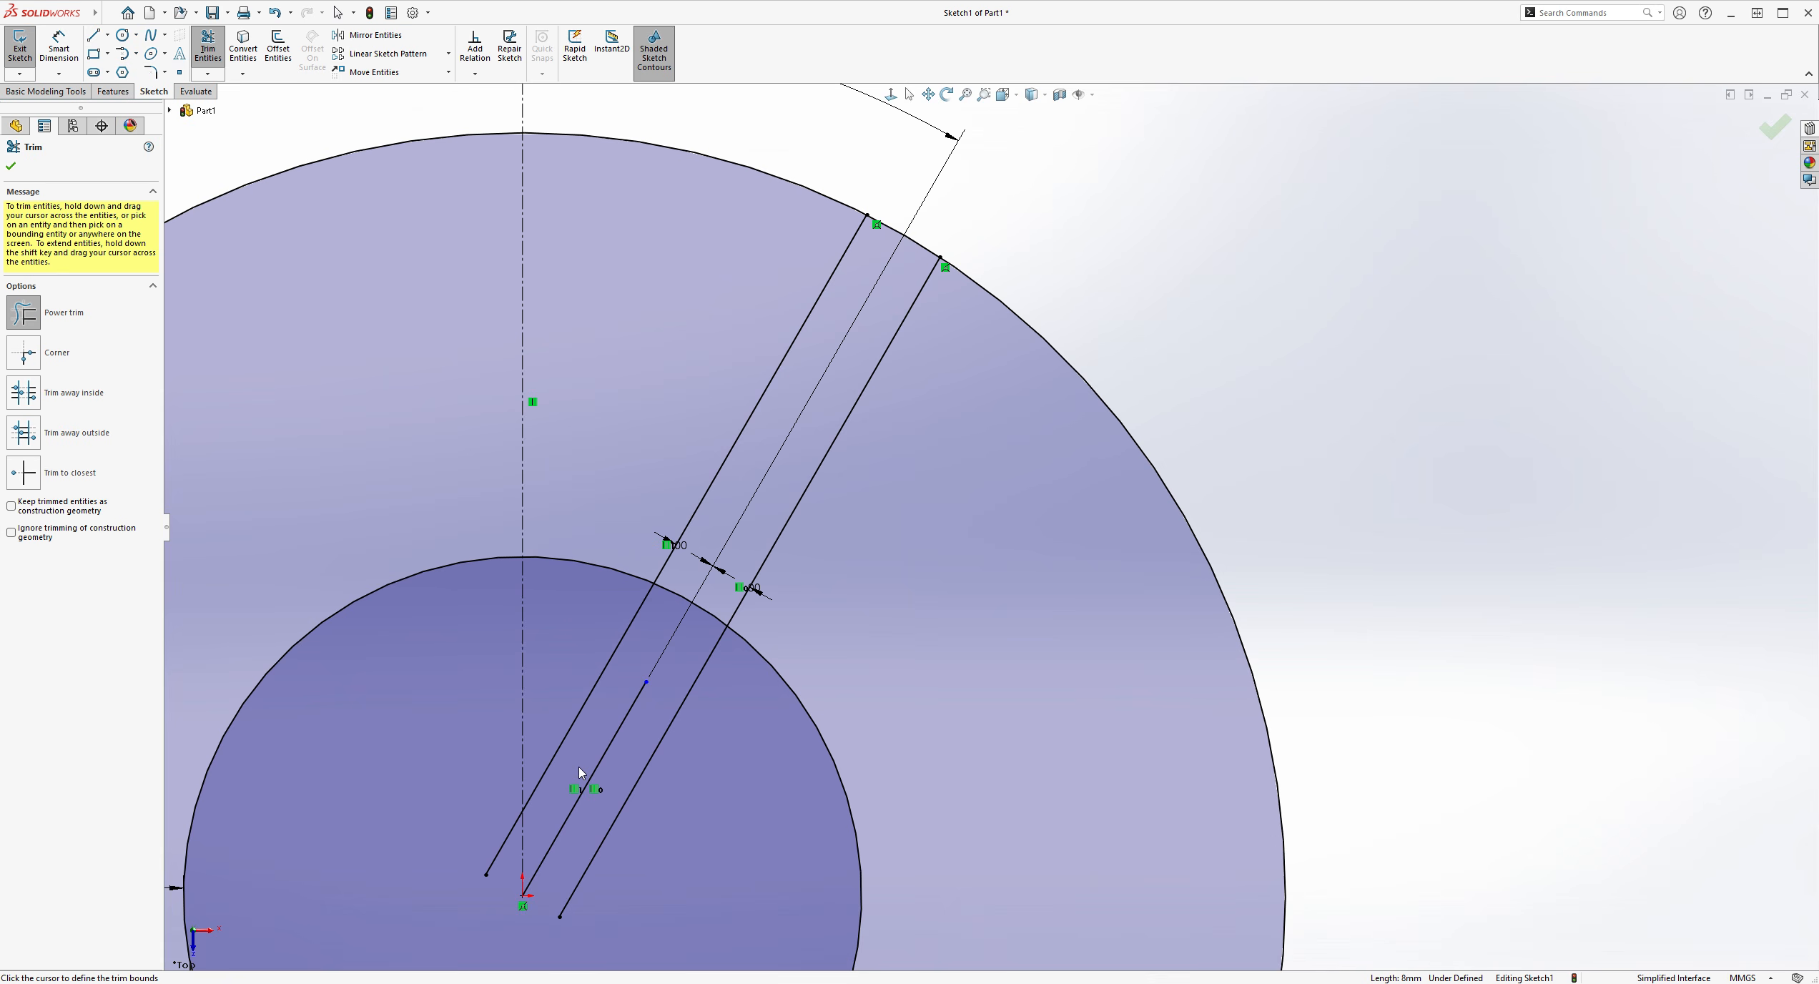
left_click(592, 761)
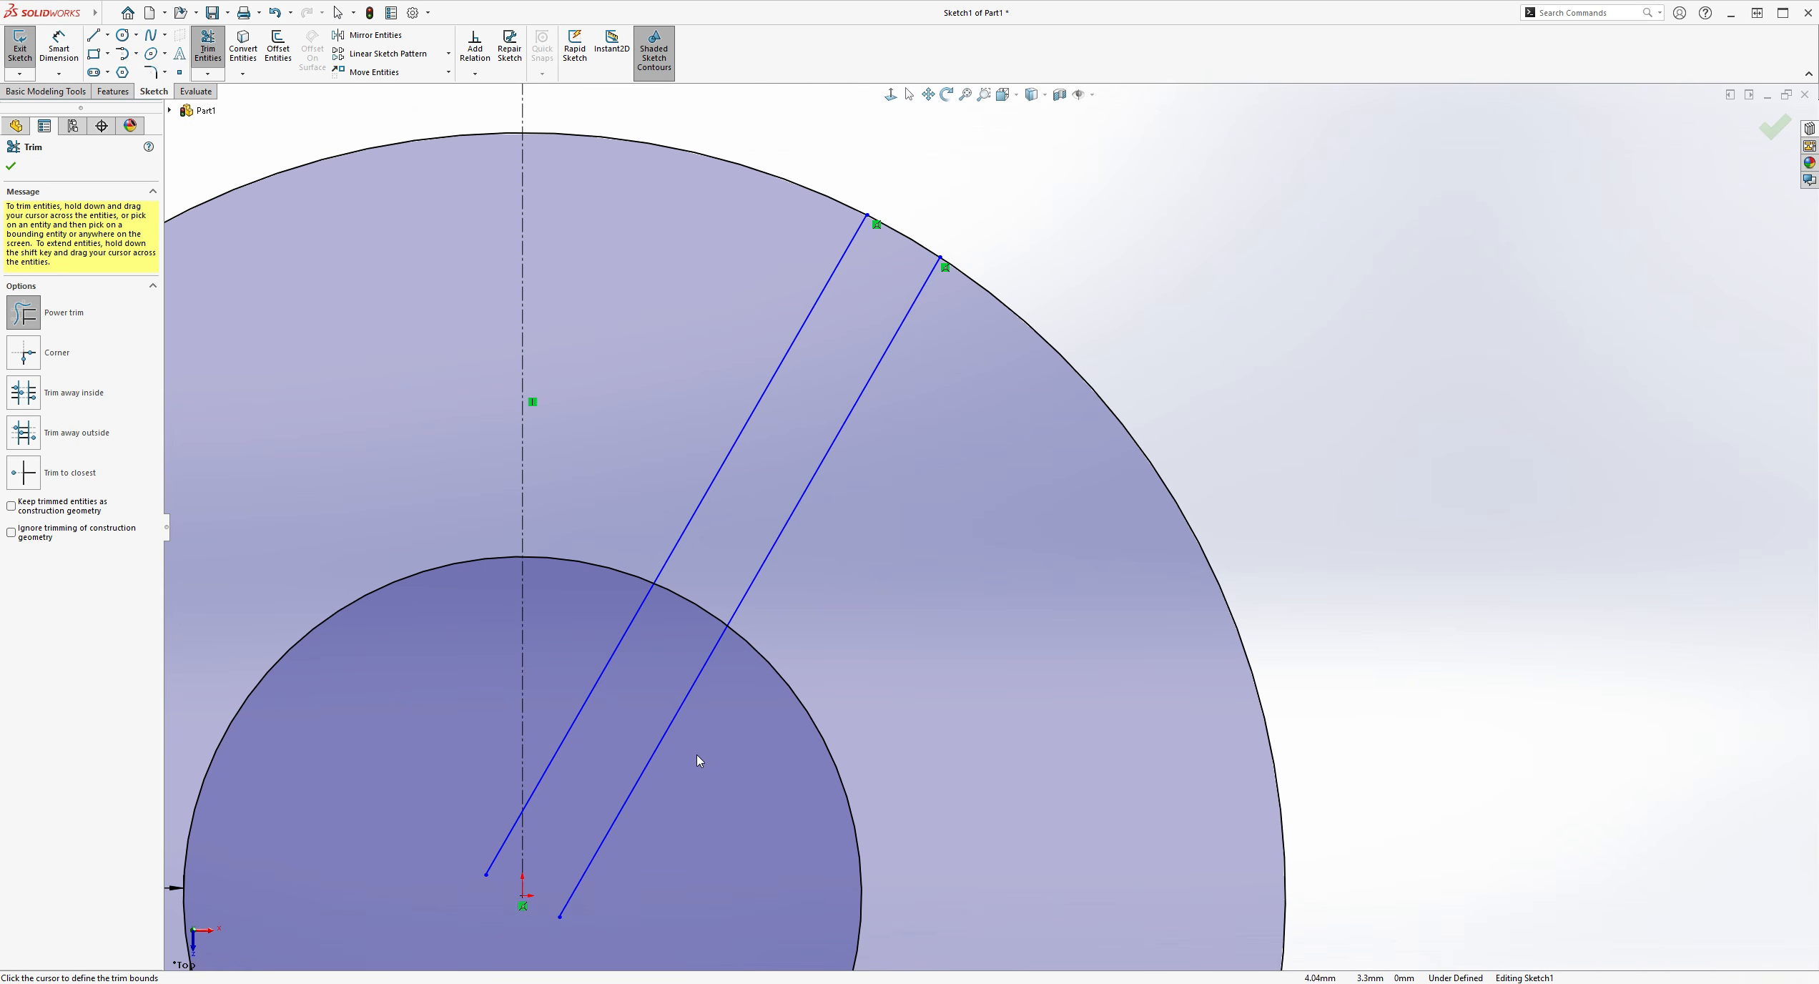
scroll(898, 721, "up", 2)
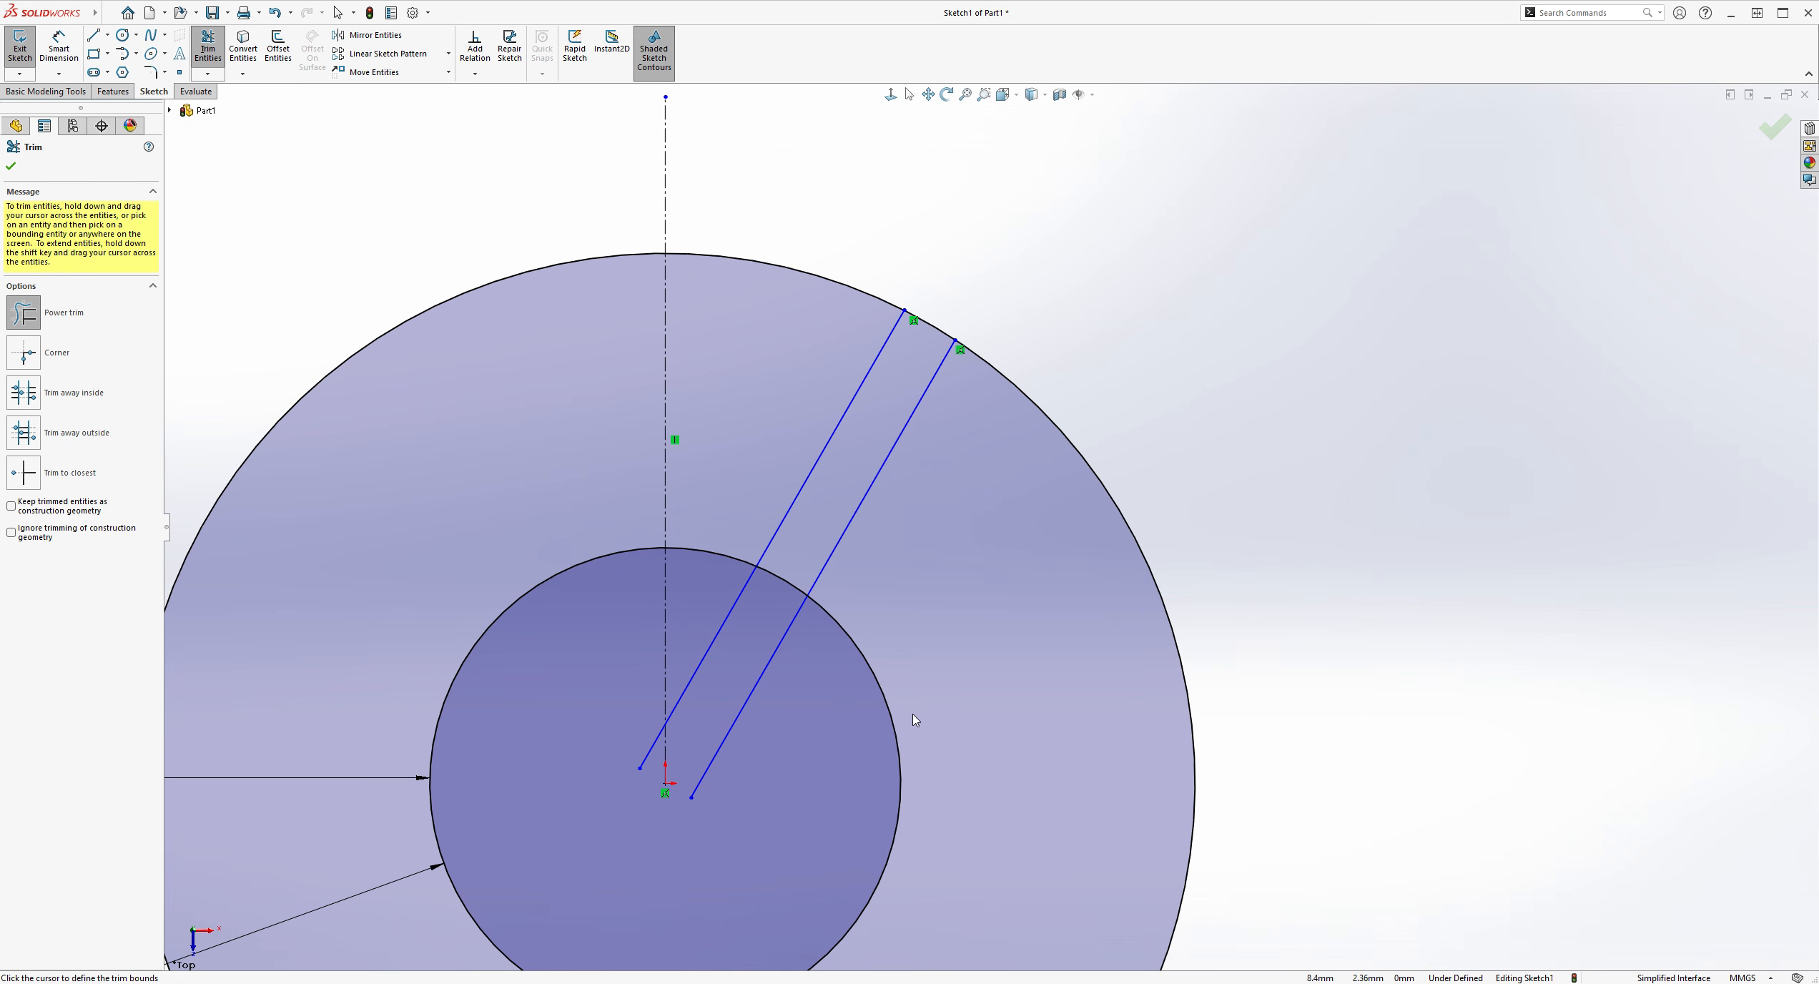
key("ctrl+z")
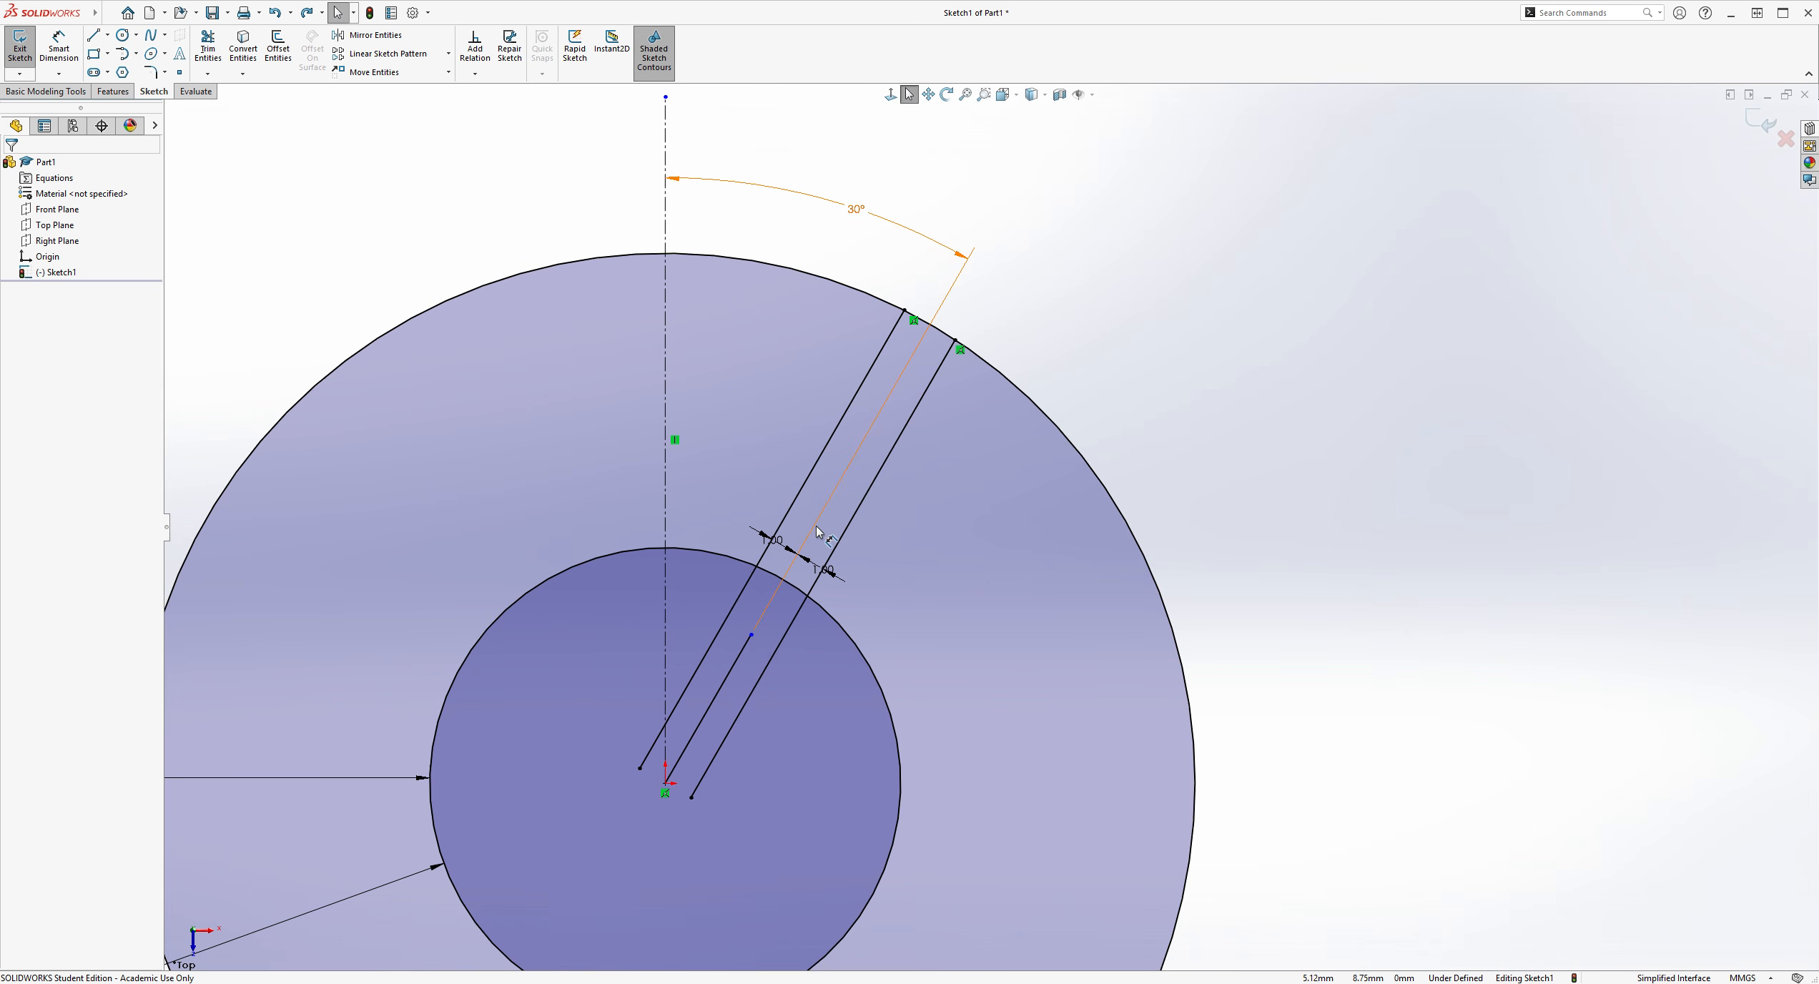
Convert the middle angled line to construction geometry and extend its free endpoint to the outer circle
left_click(740, 660)
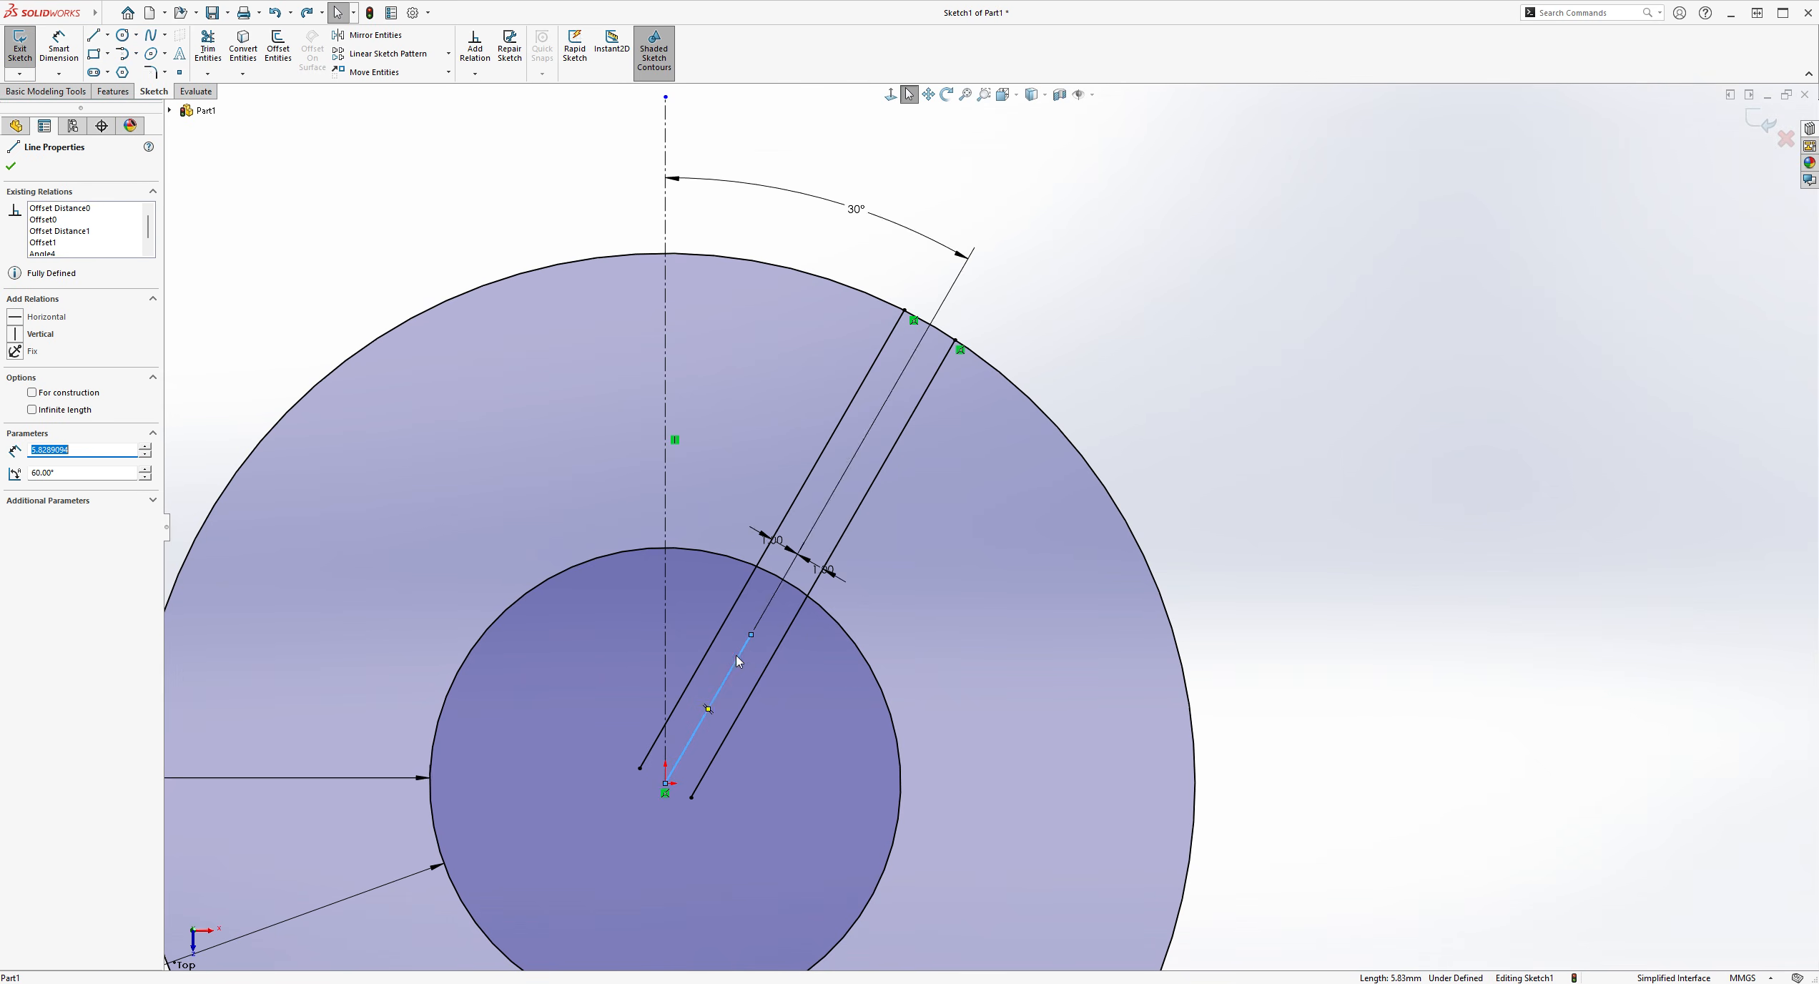
left_click(32, 394)
left_click(1316, 419)
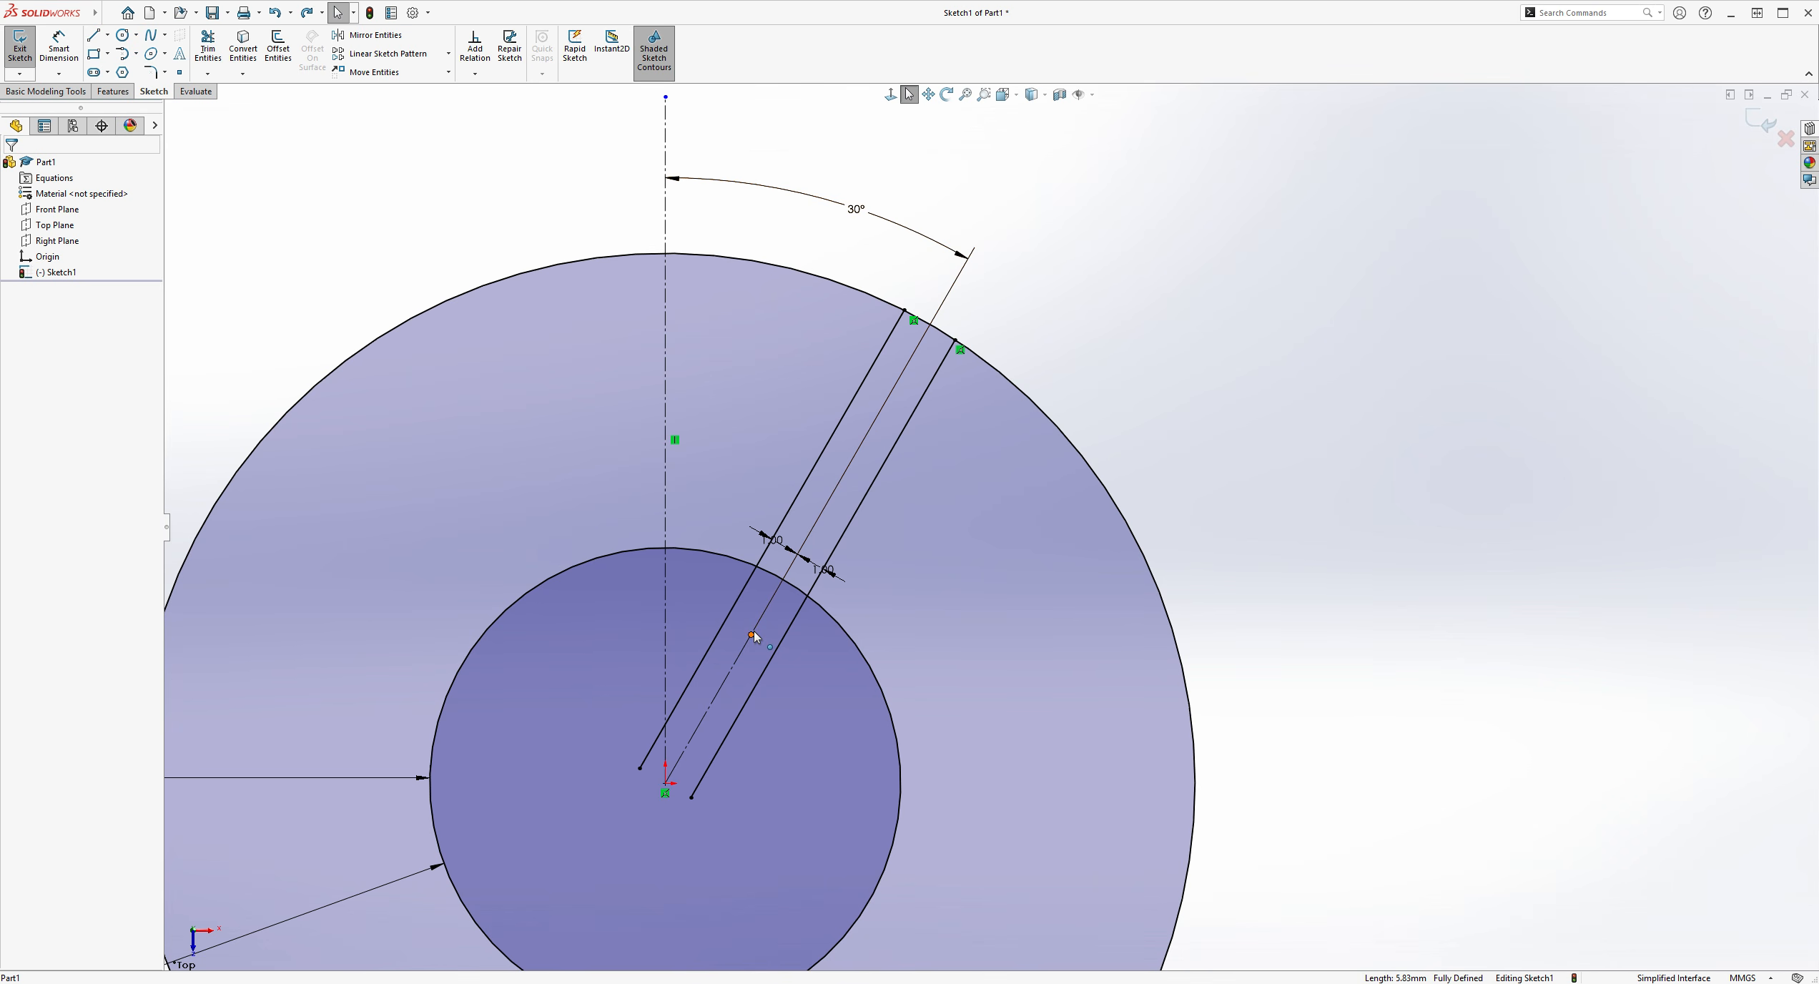
left_click_drag(754, 639, 833, 519)
left_click_drag(960, 367, 965, 352)
left_click(1502, 384)
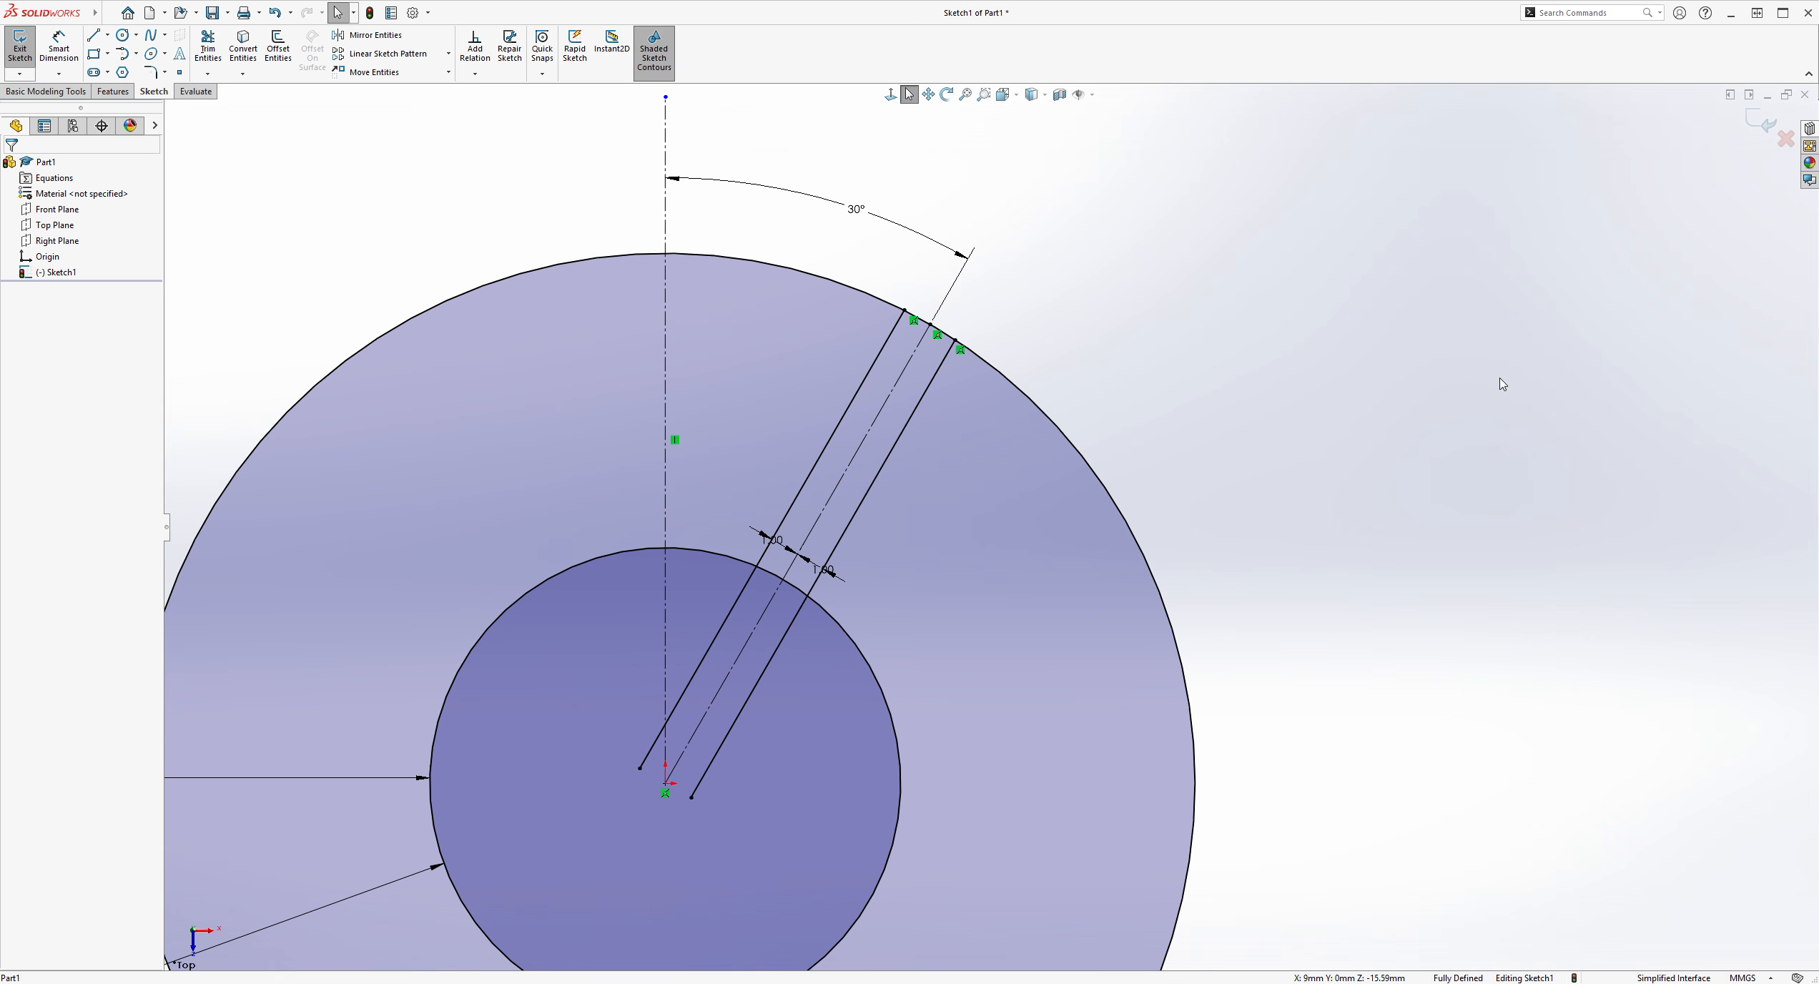
Power-trim the portions of both offset lines that lie inside the inner circle, including the leftover piece near the origin
left_click(206, 47)
scroll(681, 498, "down", 3)
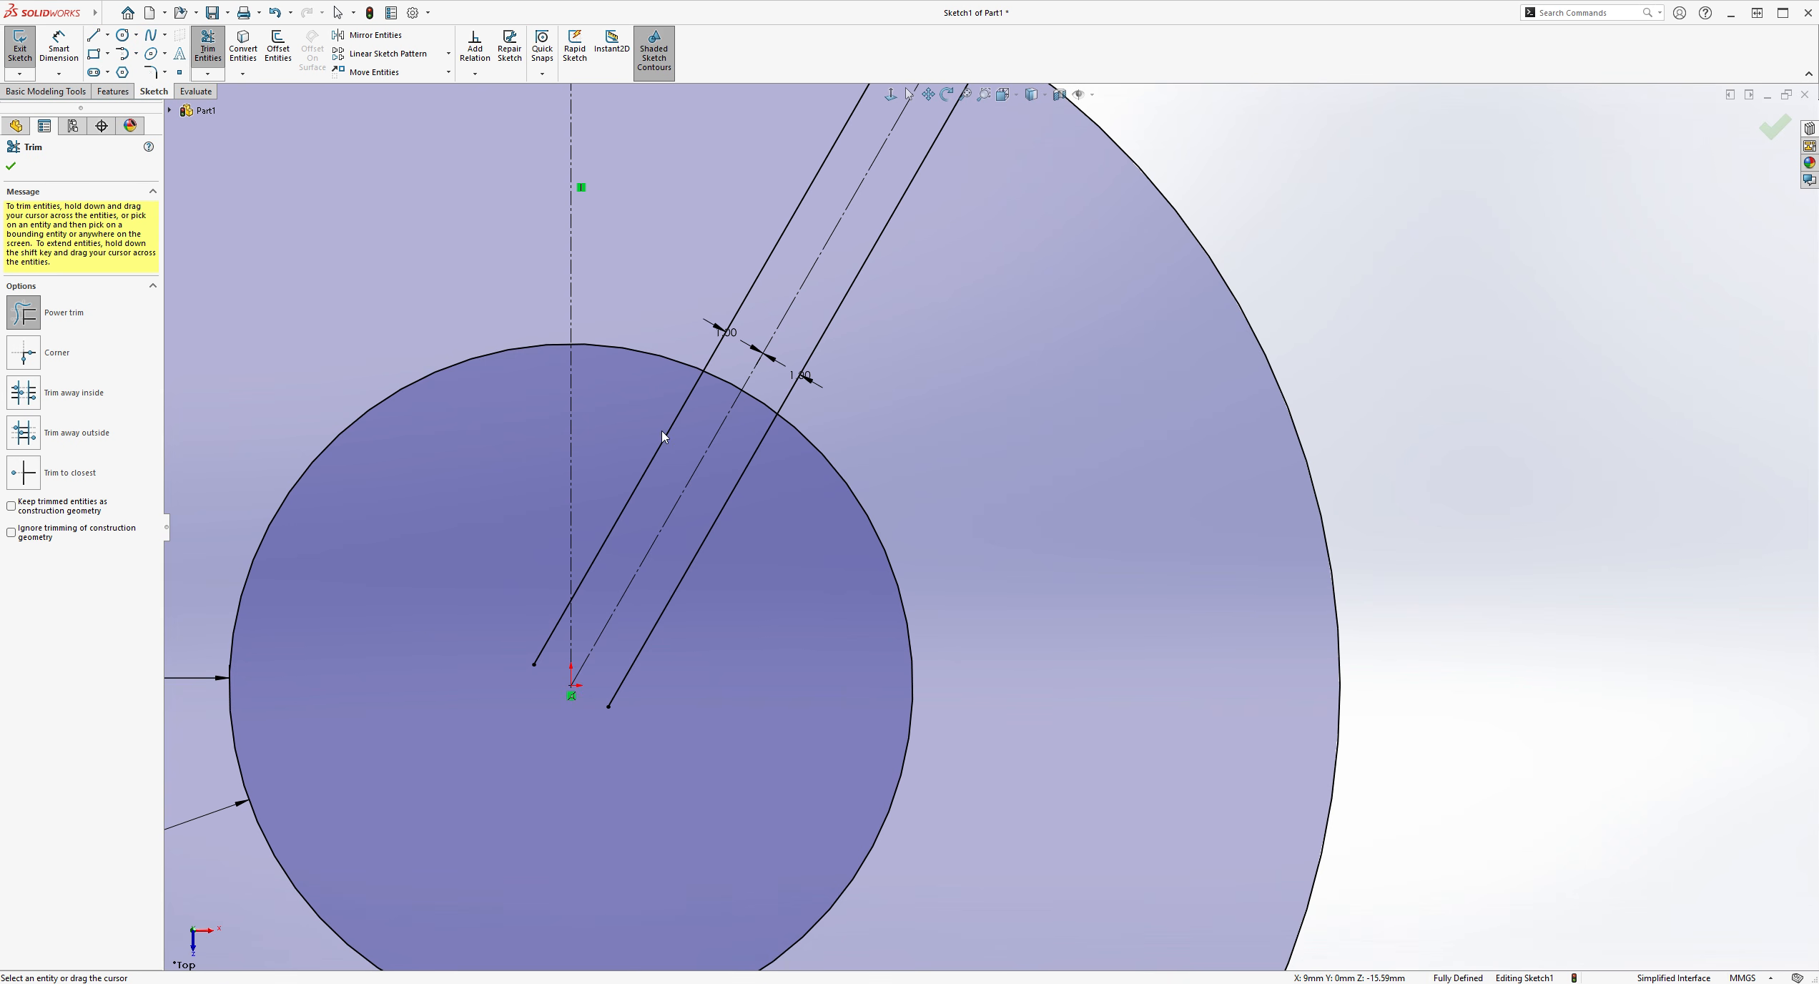
left_click_drag(671, 427, 740, 485)
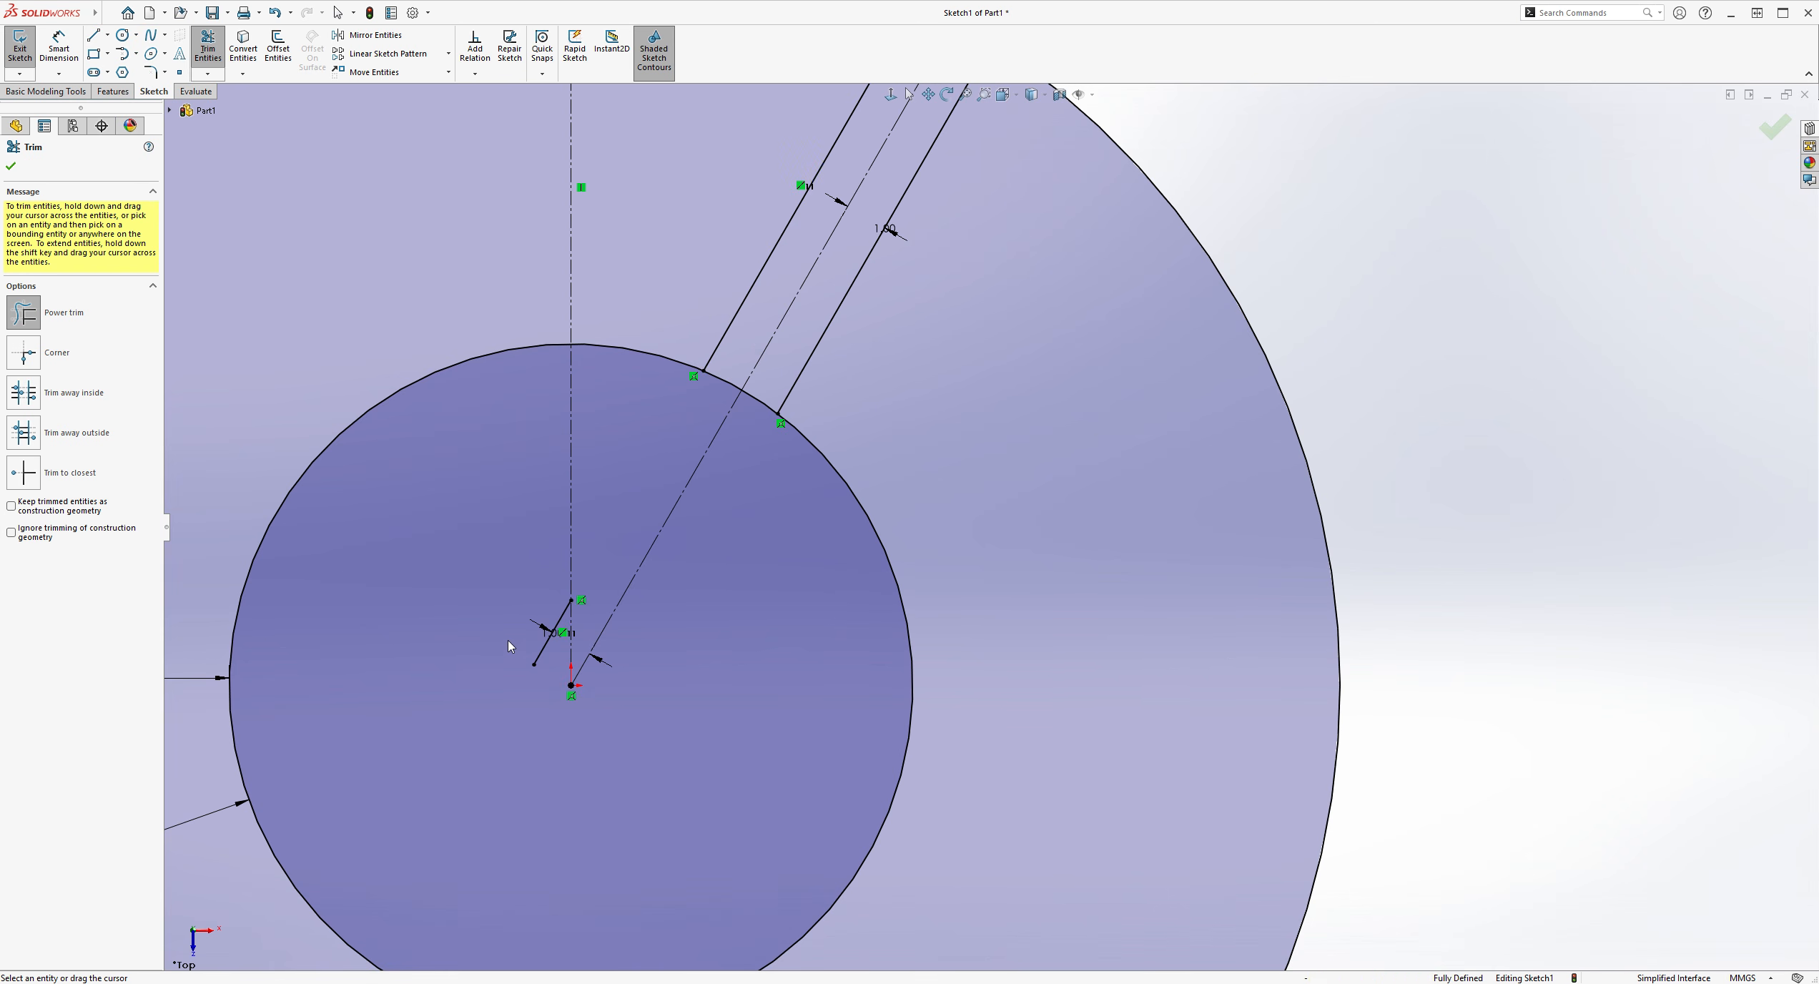
left_click_drag(542, 652, 545, 654)
scroll(793, 695, "up", 3)
scroll(1085, 194, "up", 1)
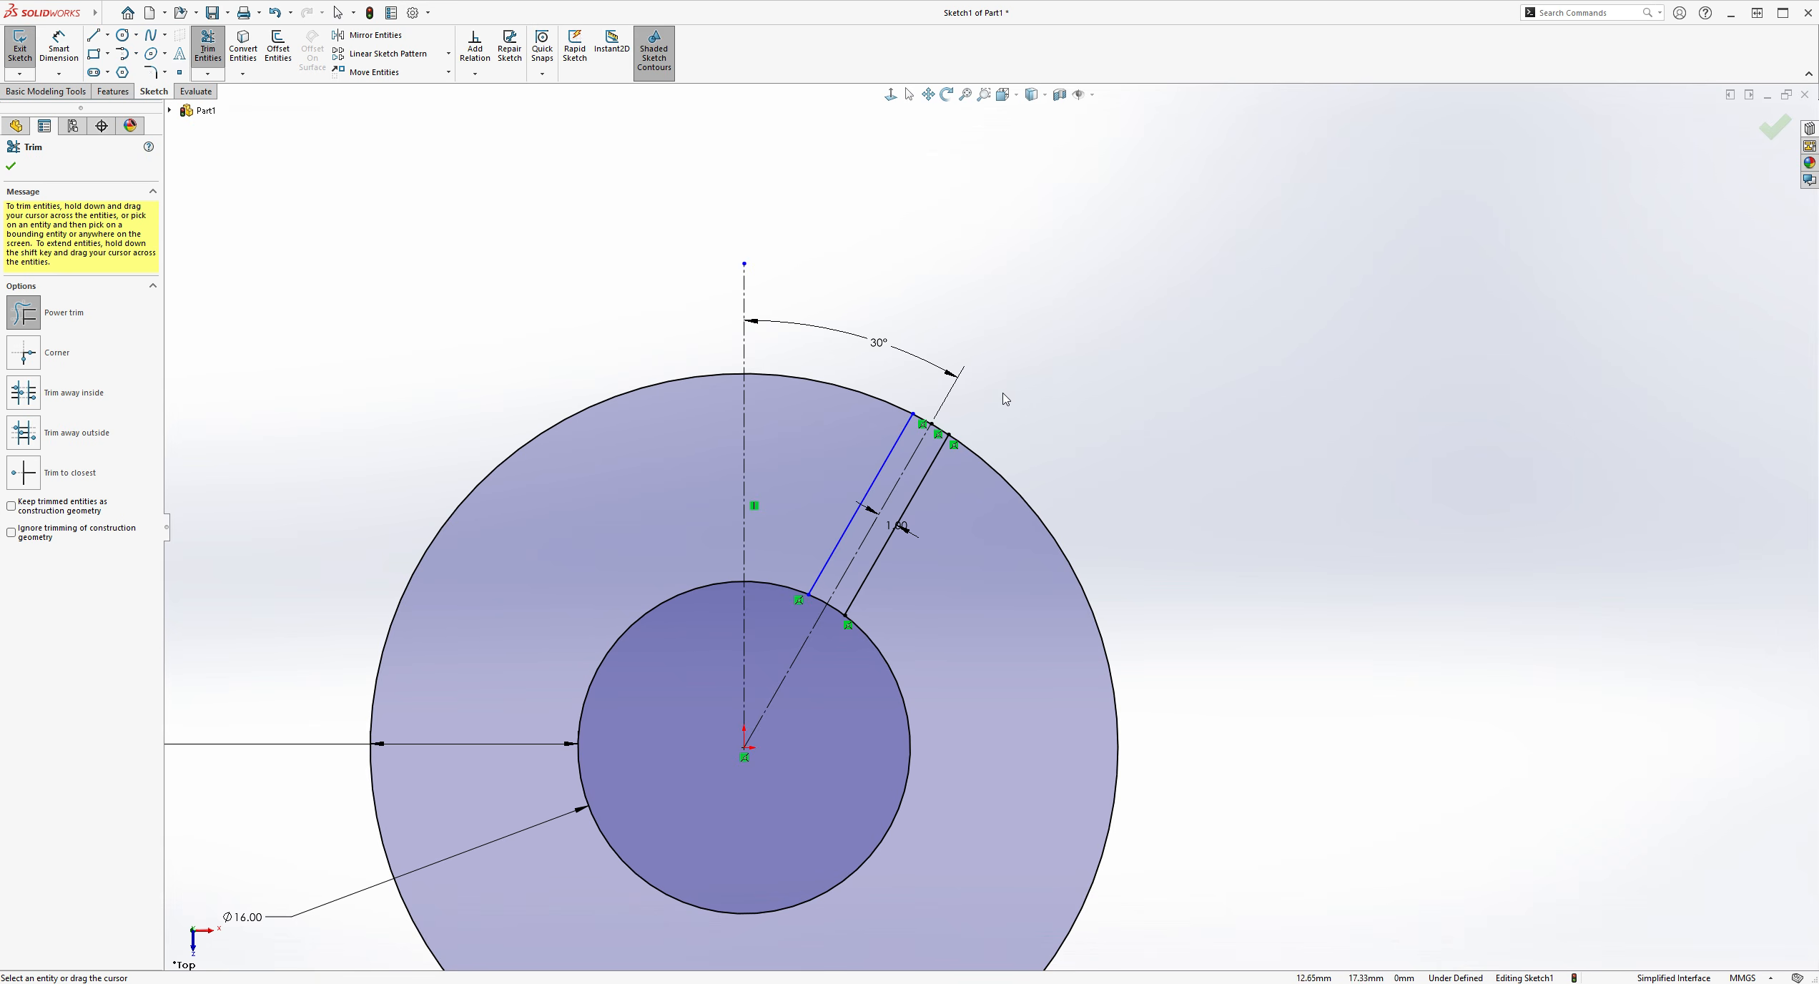
scroll(937, 554, "down", 4)
scroll(915, 582, "down", 2)
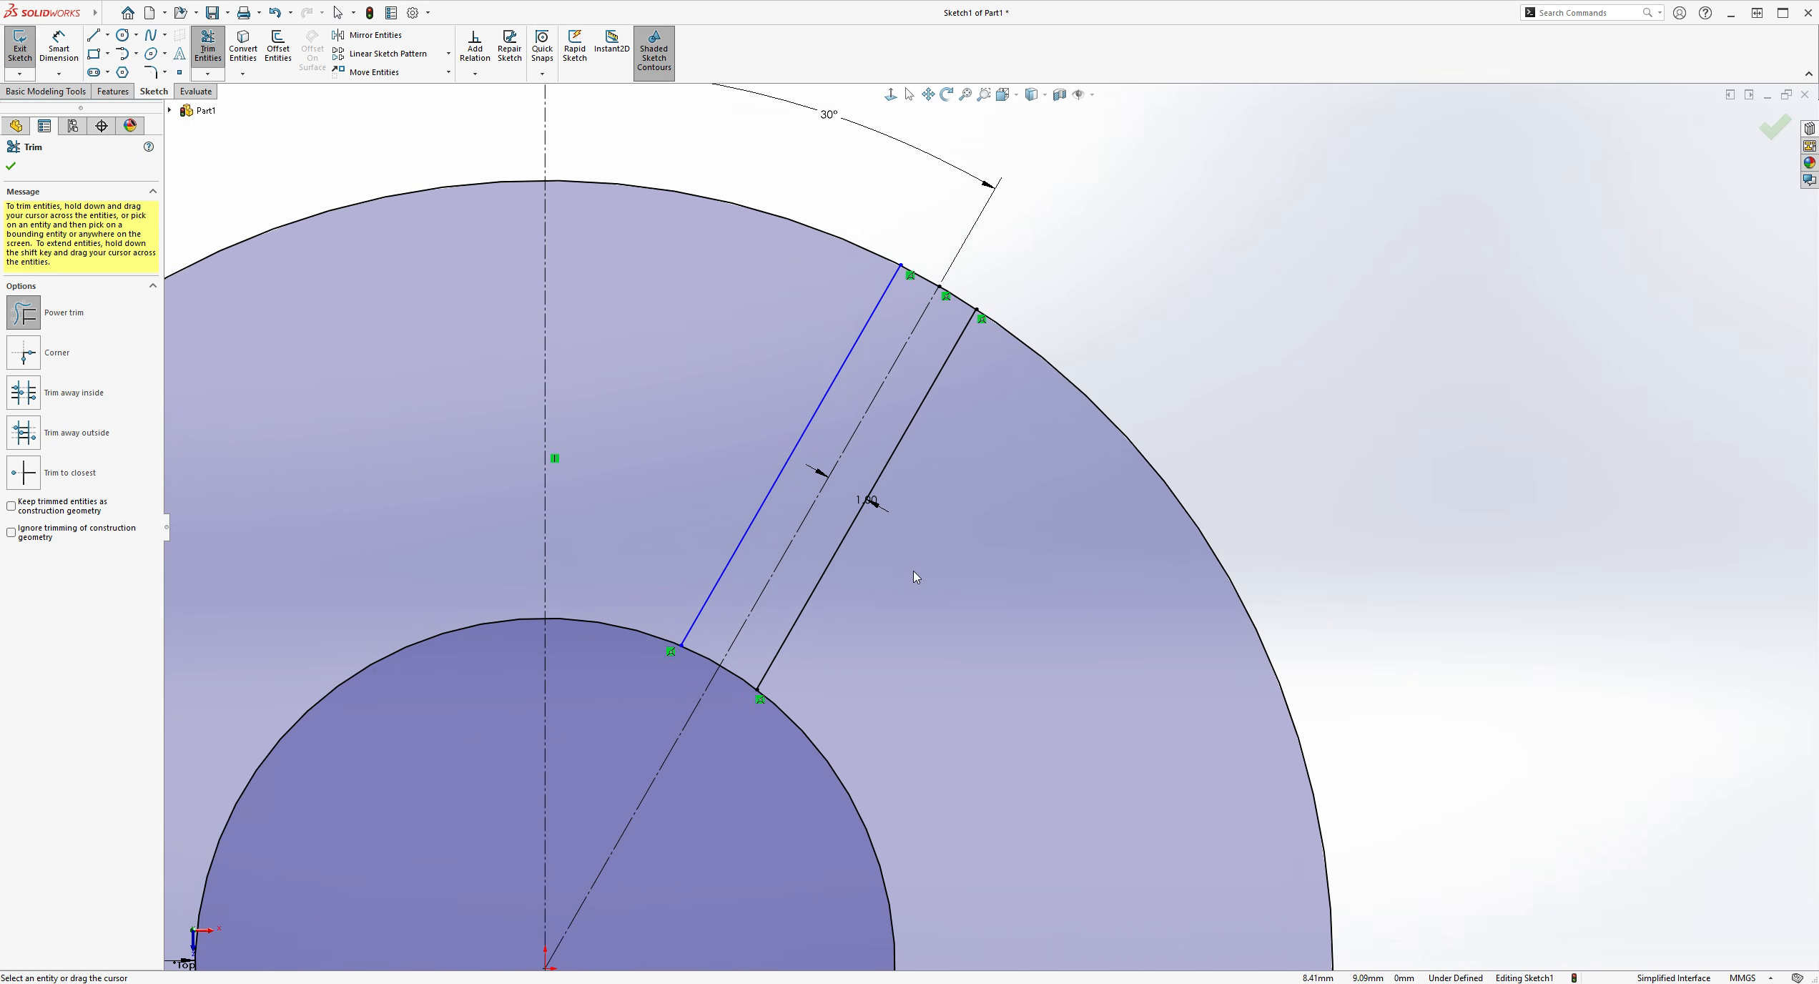
scroll(912, 562, "up", 3)
scroll(912, 563, "down", 2)
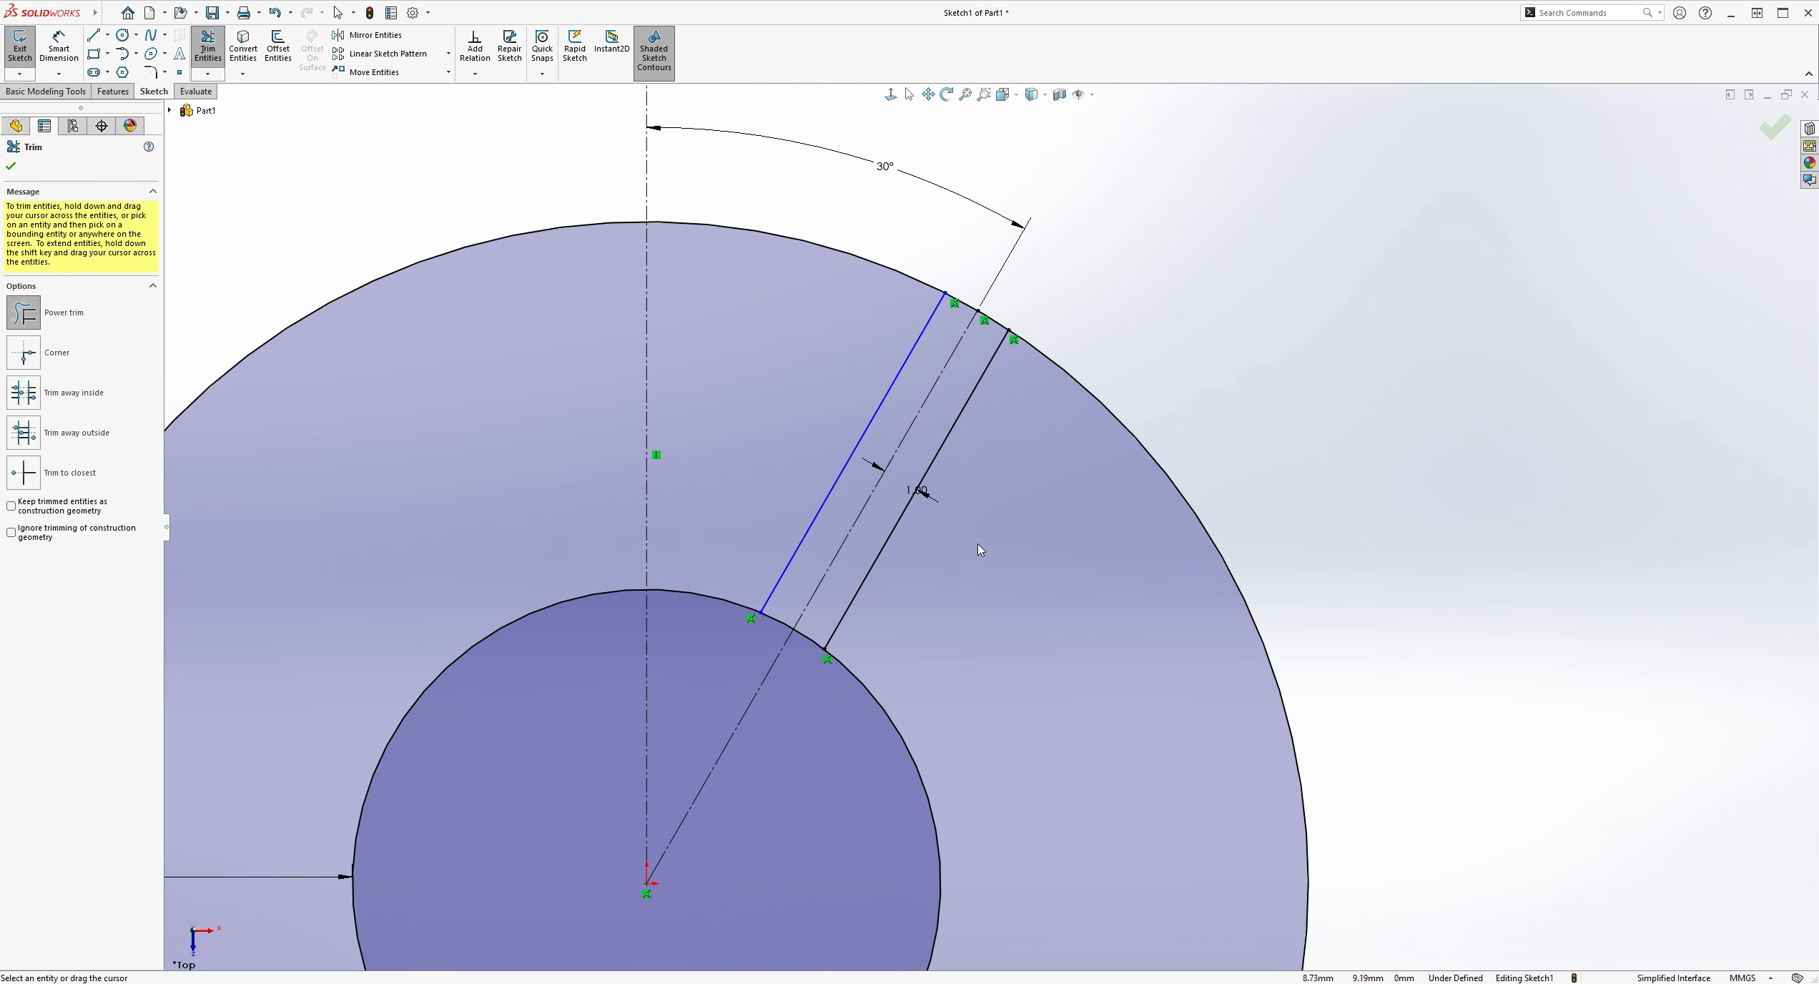
key("Escape")
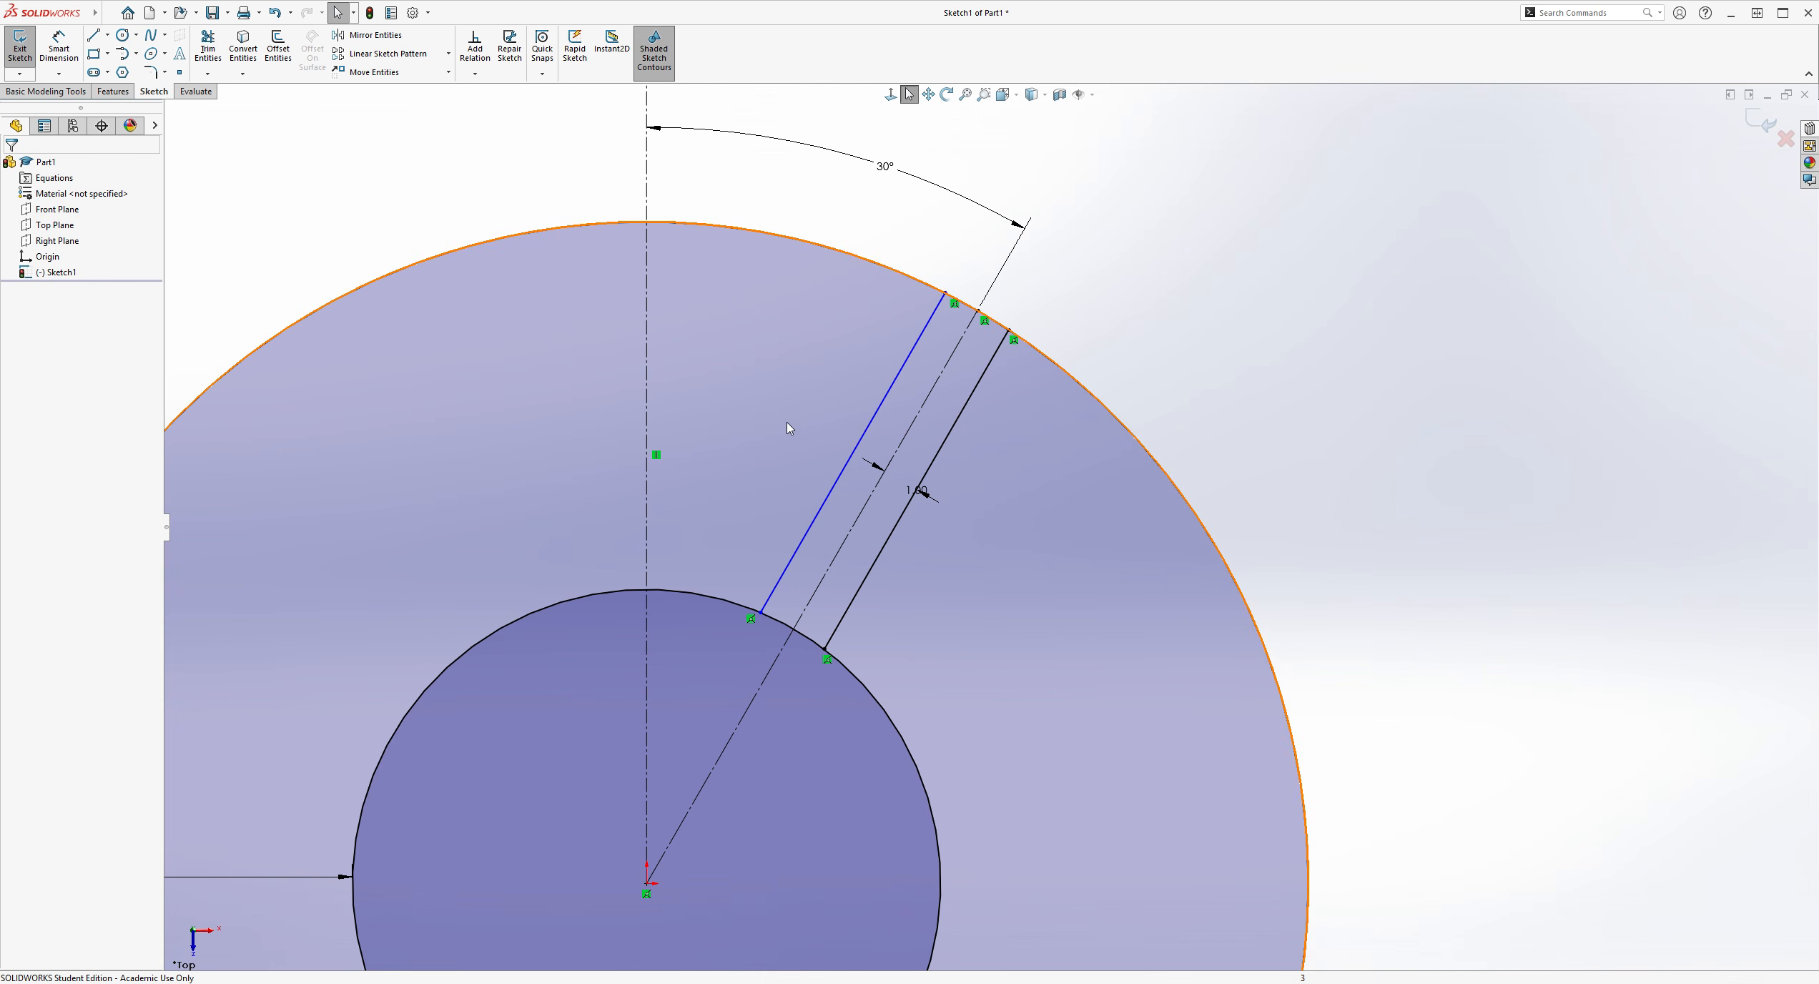
Pull the left offset line away from the angled centerline and dimension the distance between the two as 1 mm
mouse_move(851, 463)
left_mouse_down()
mouse_move(751, 433)
mouse_move(816, 464)
left_mouse_up()
left_click(1238, 394)
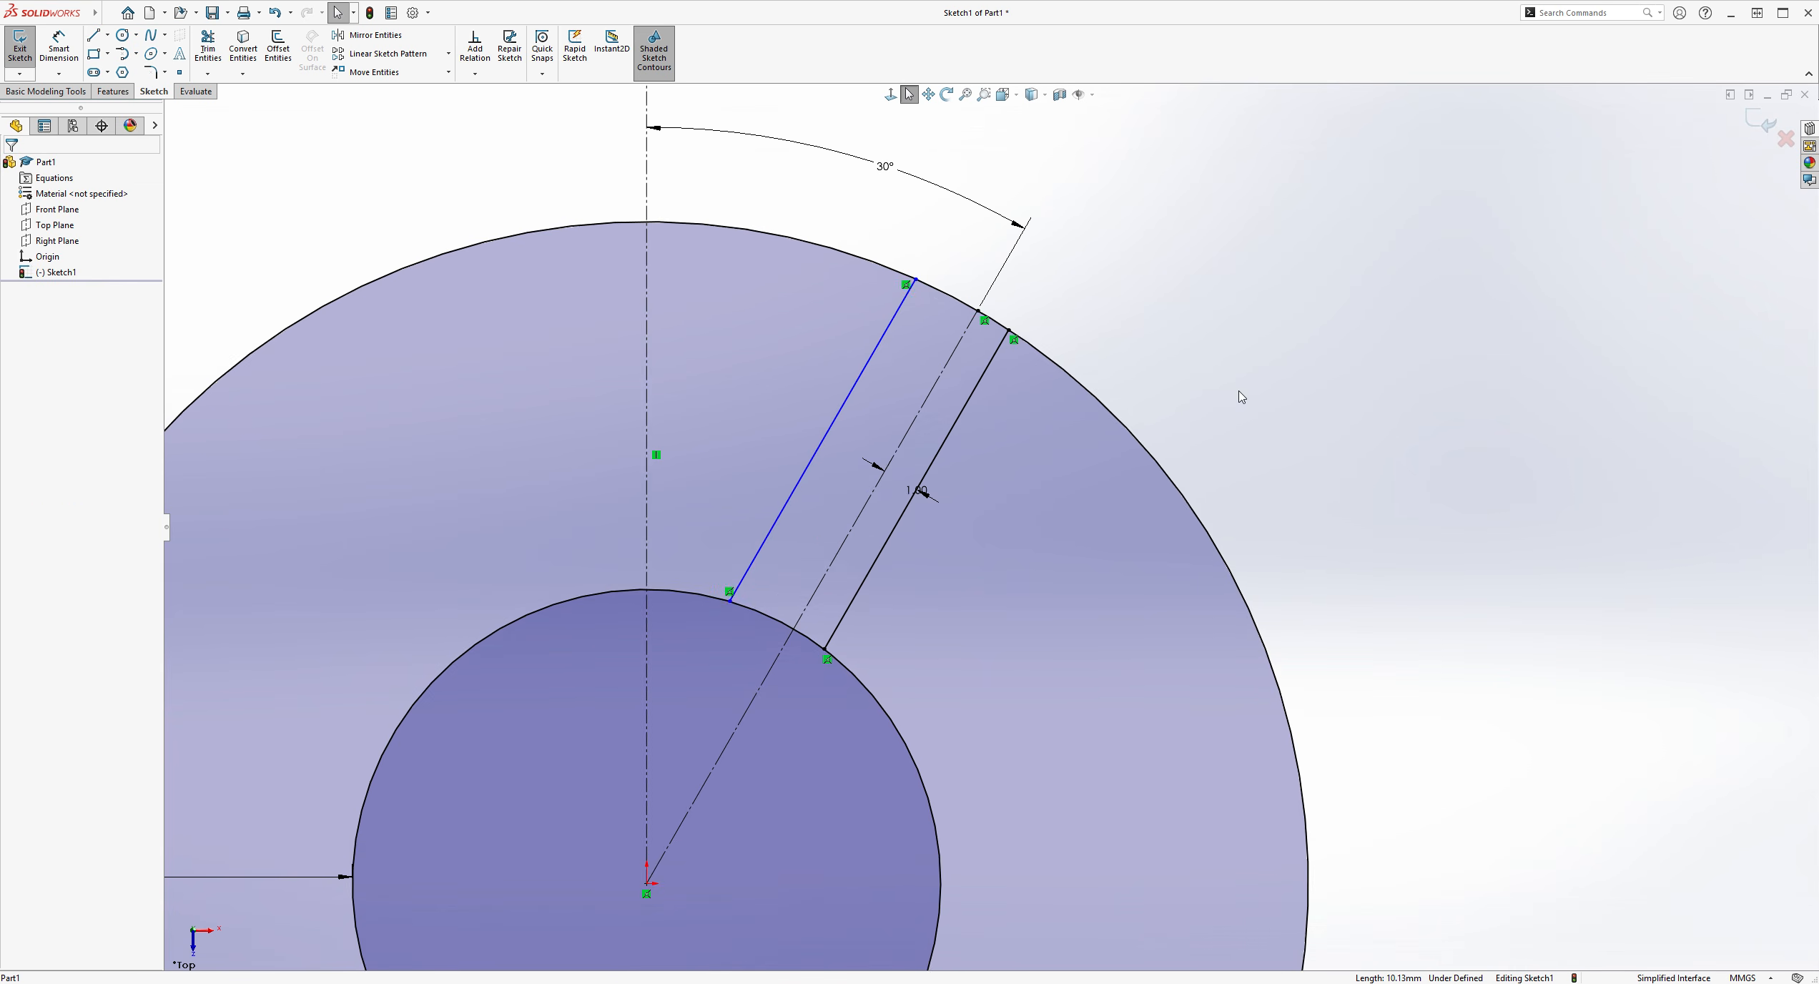
scroll(1238, 394, "down", 2)
left_click(713, 459)
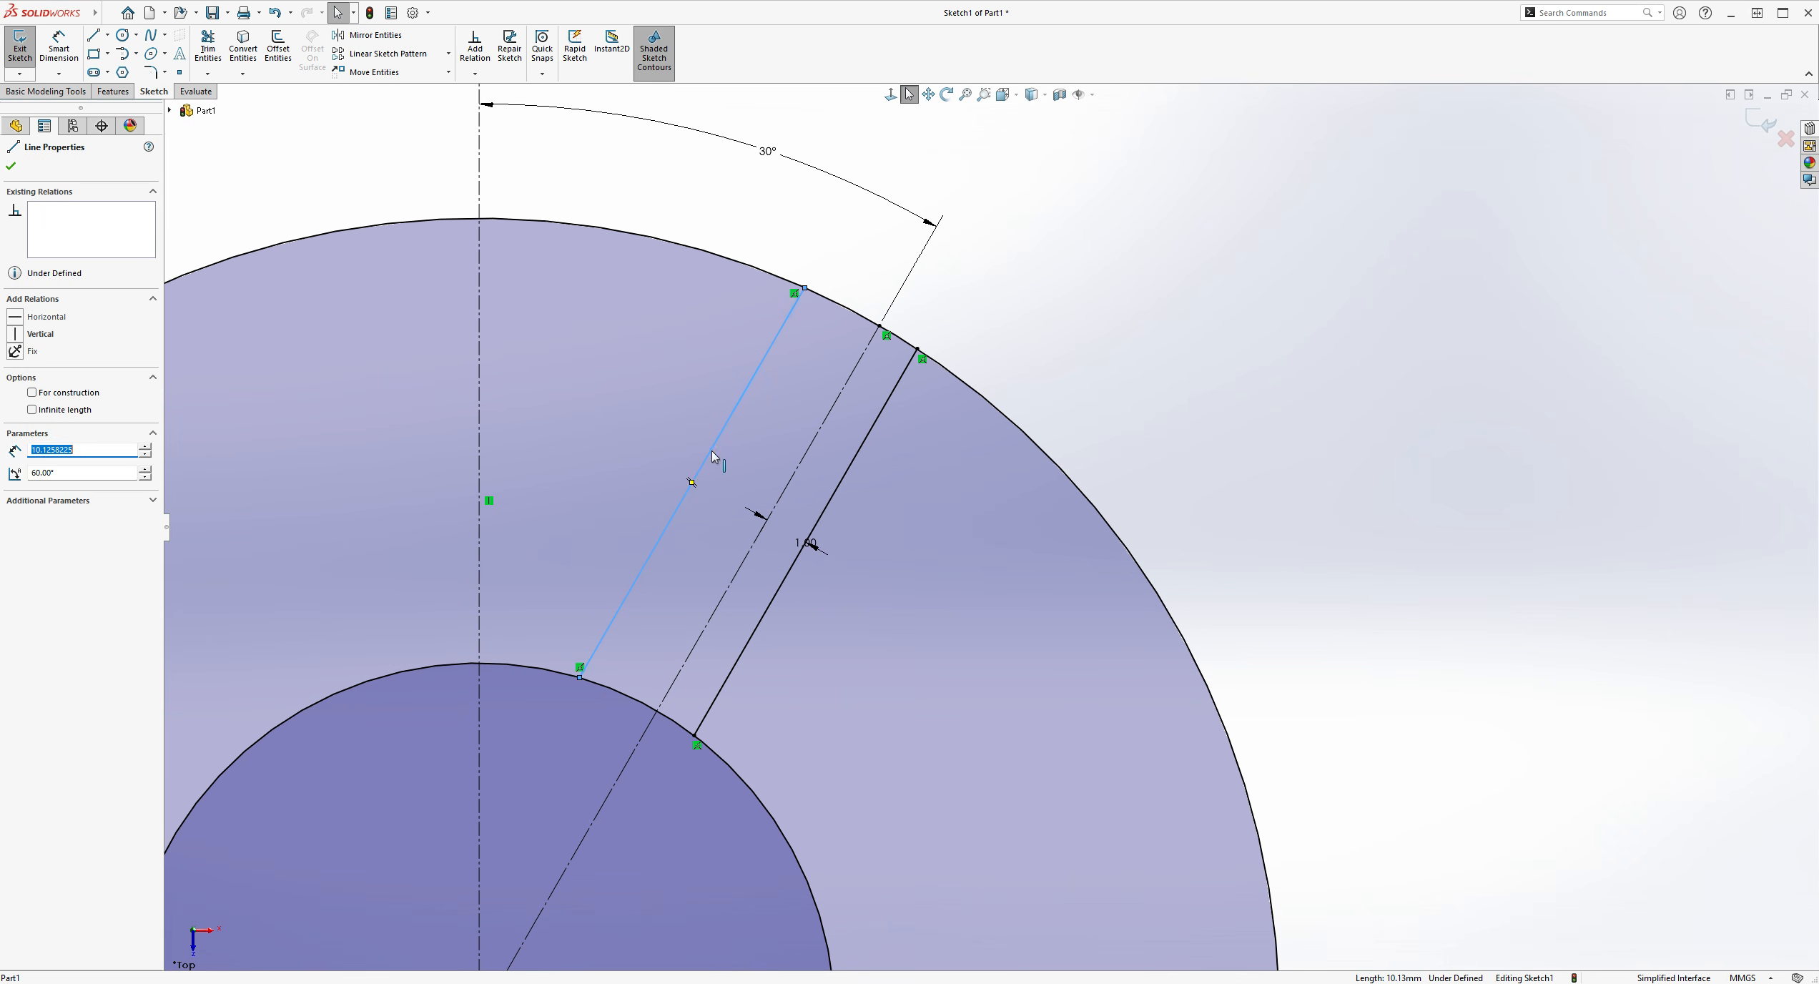
left_click(63, 61)
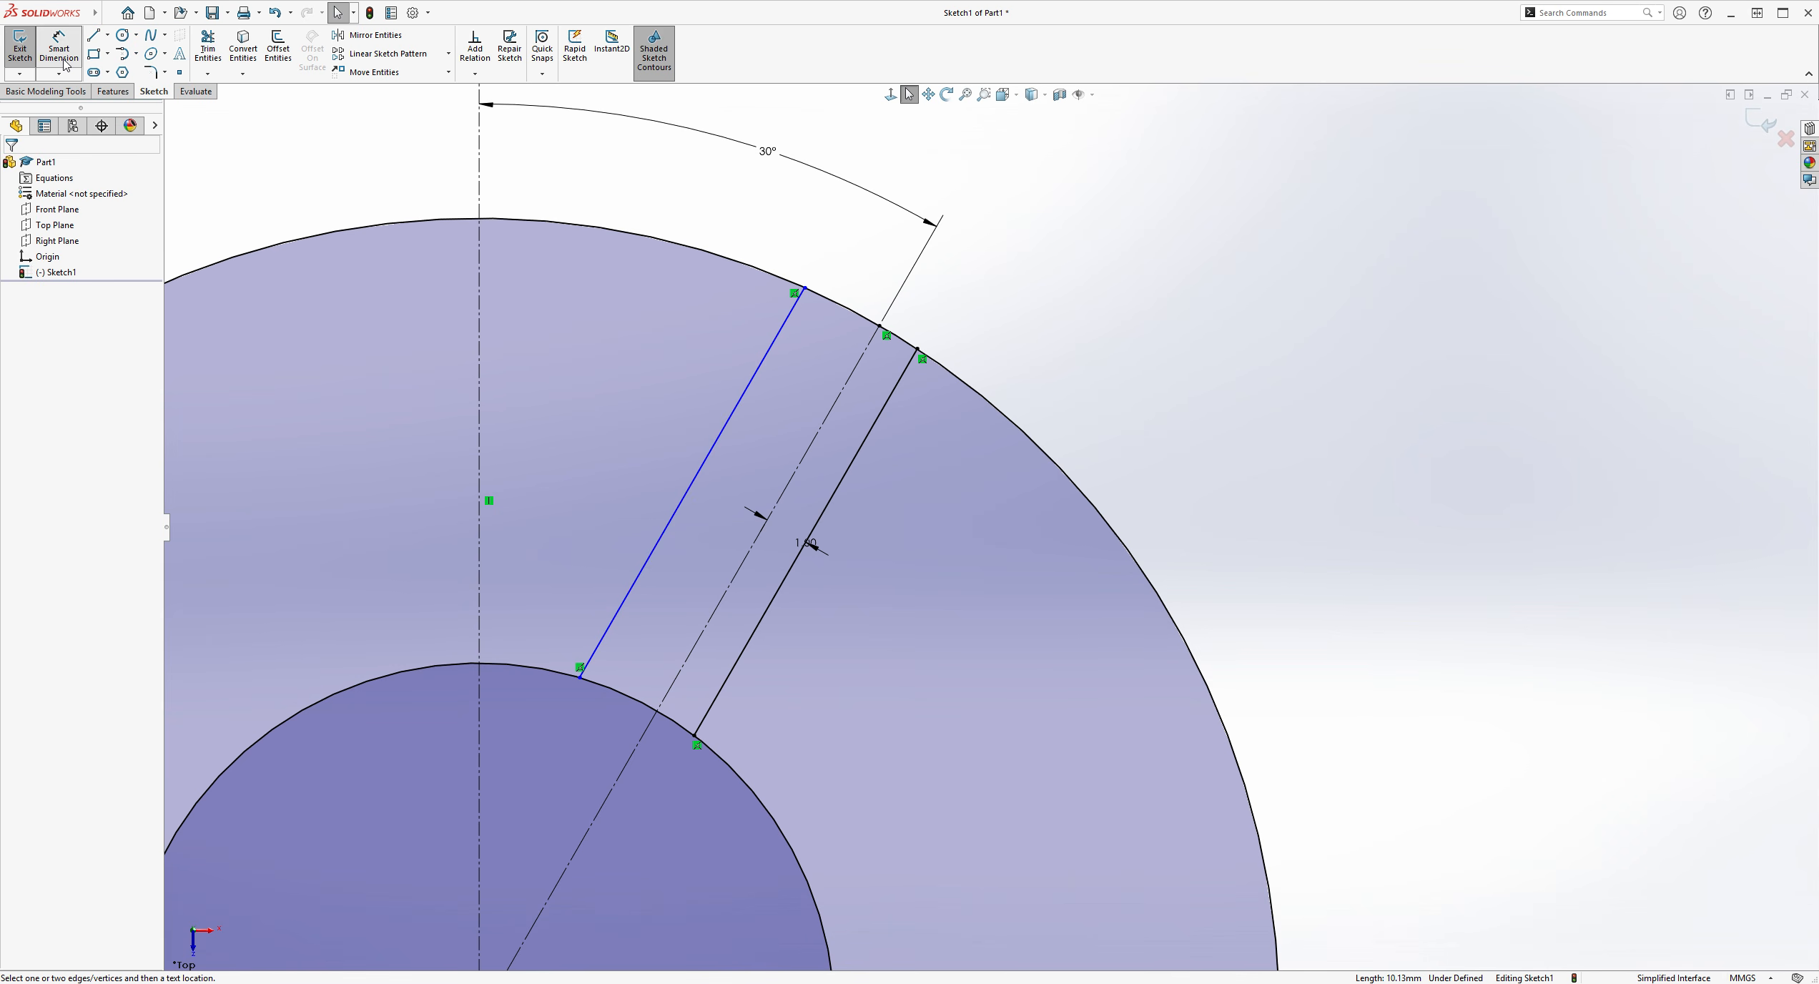
left_click(725, 447)
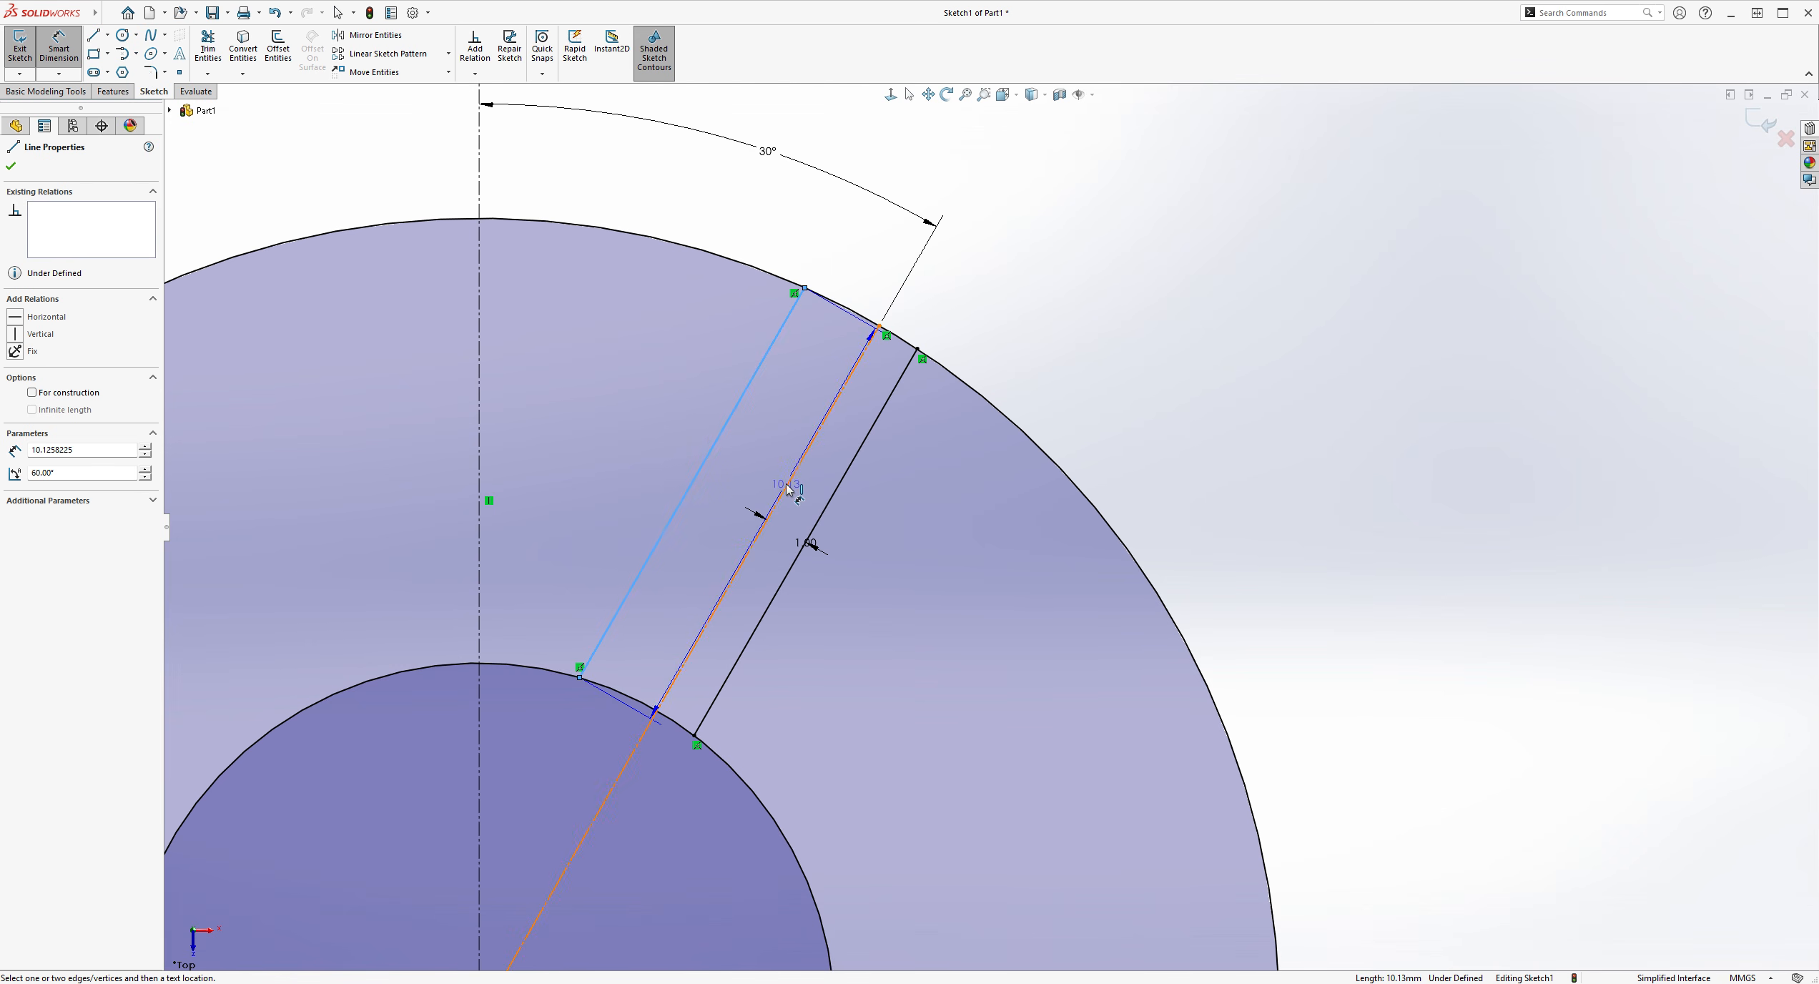
left_click(785, 497)
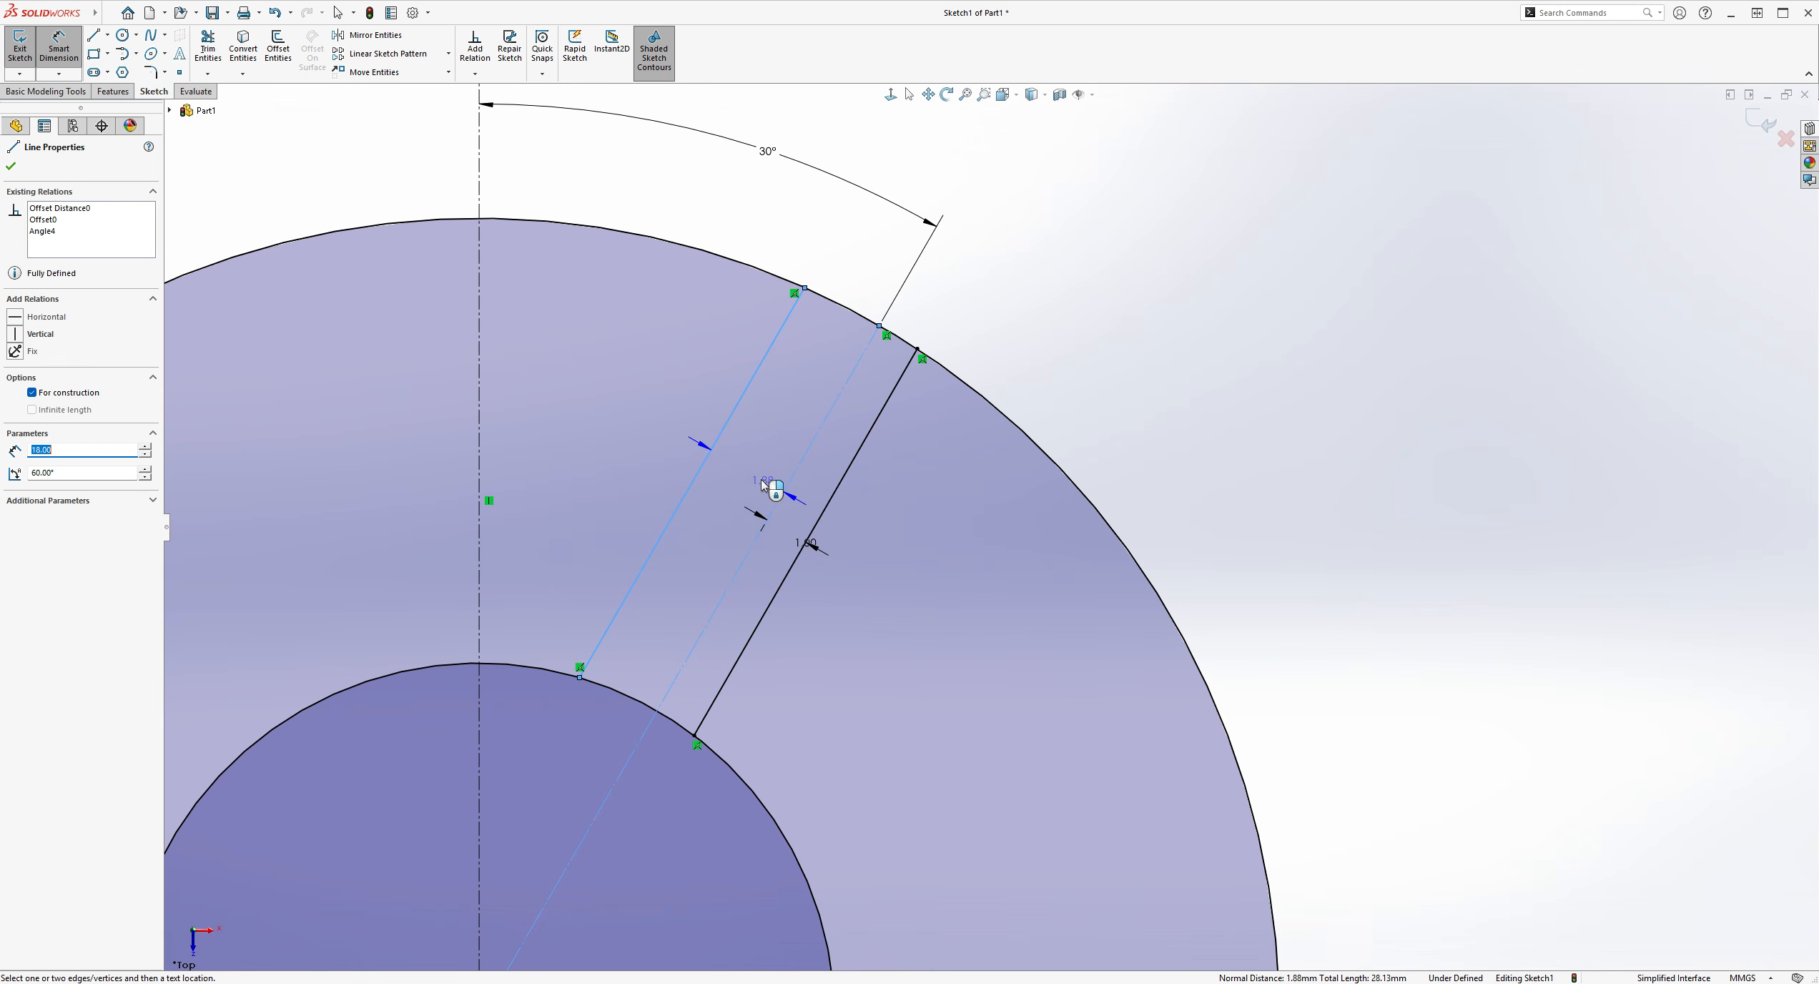
left_click(752, 482)
type("1.88169904mm")
key("Return")
key("Escape")
scroll(996, 390, "up", 2)
scroll(983, 387, "down", 2)
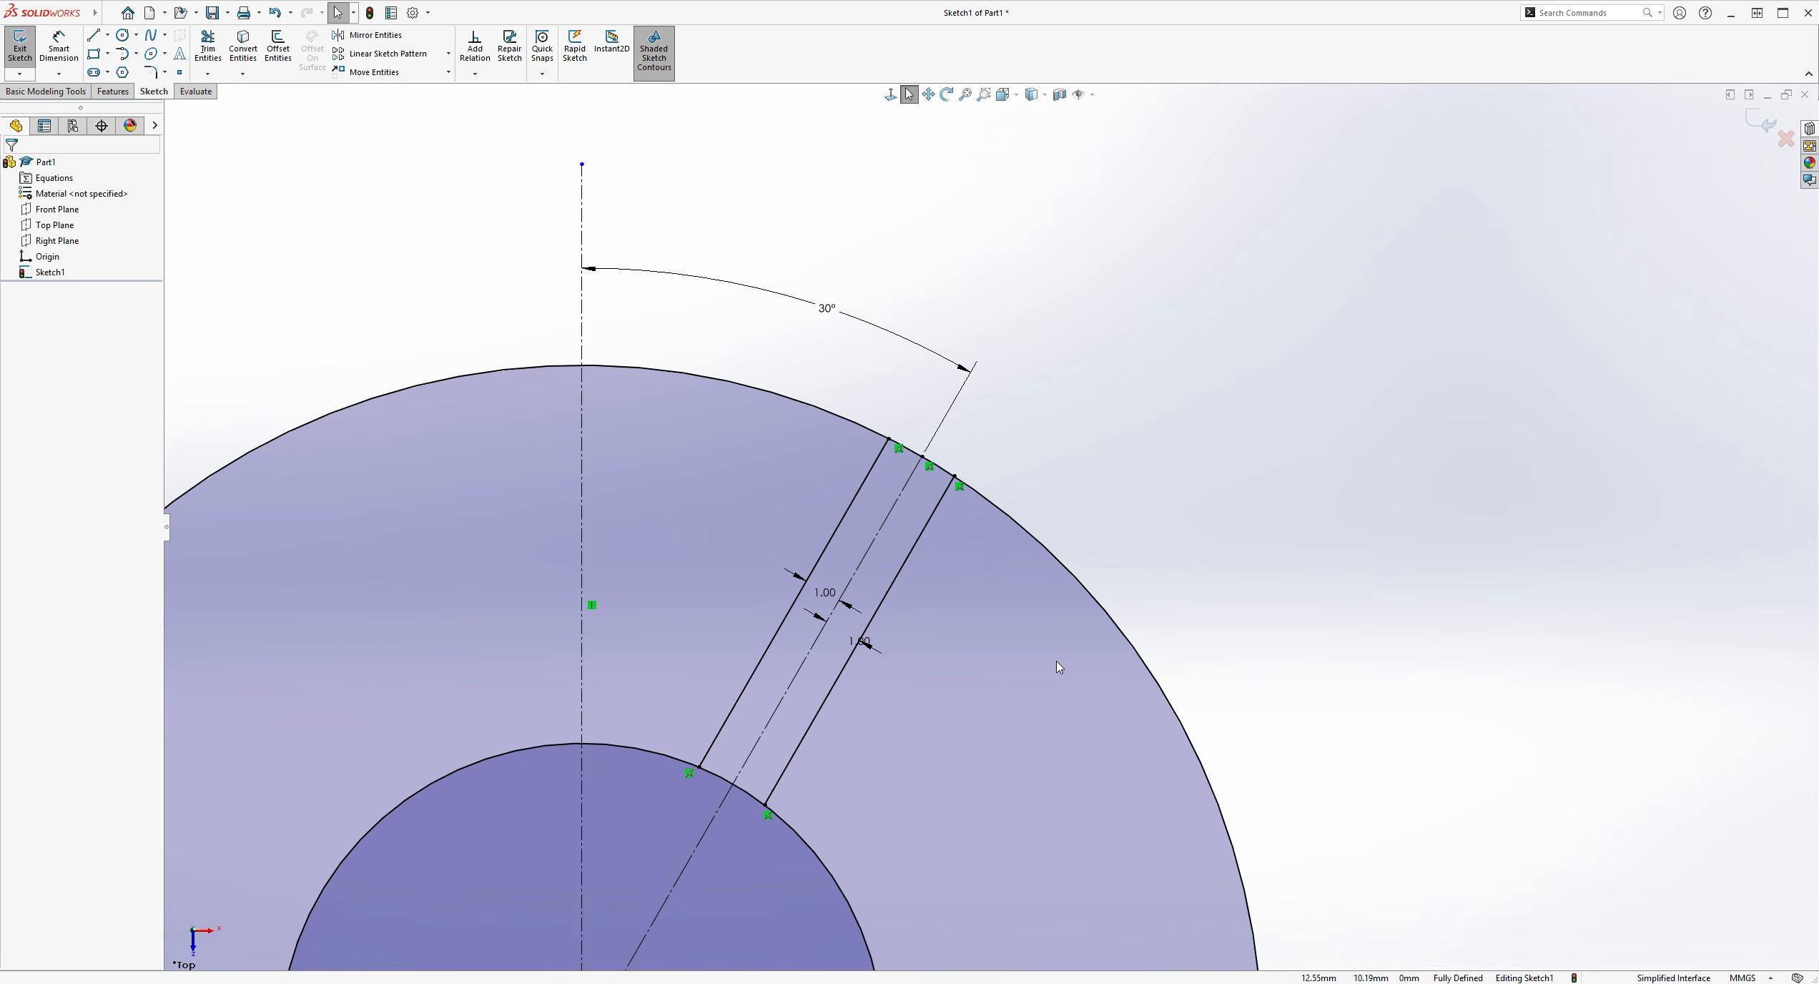
Power-trim the pieces of the inner circle that lie between the two offset lines
scroll(1065, 664, "up", 2)
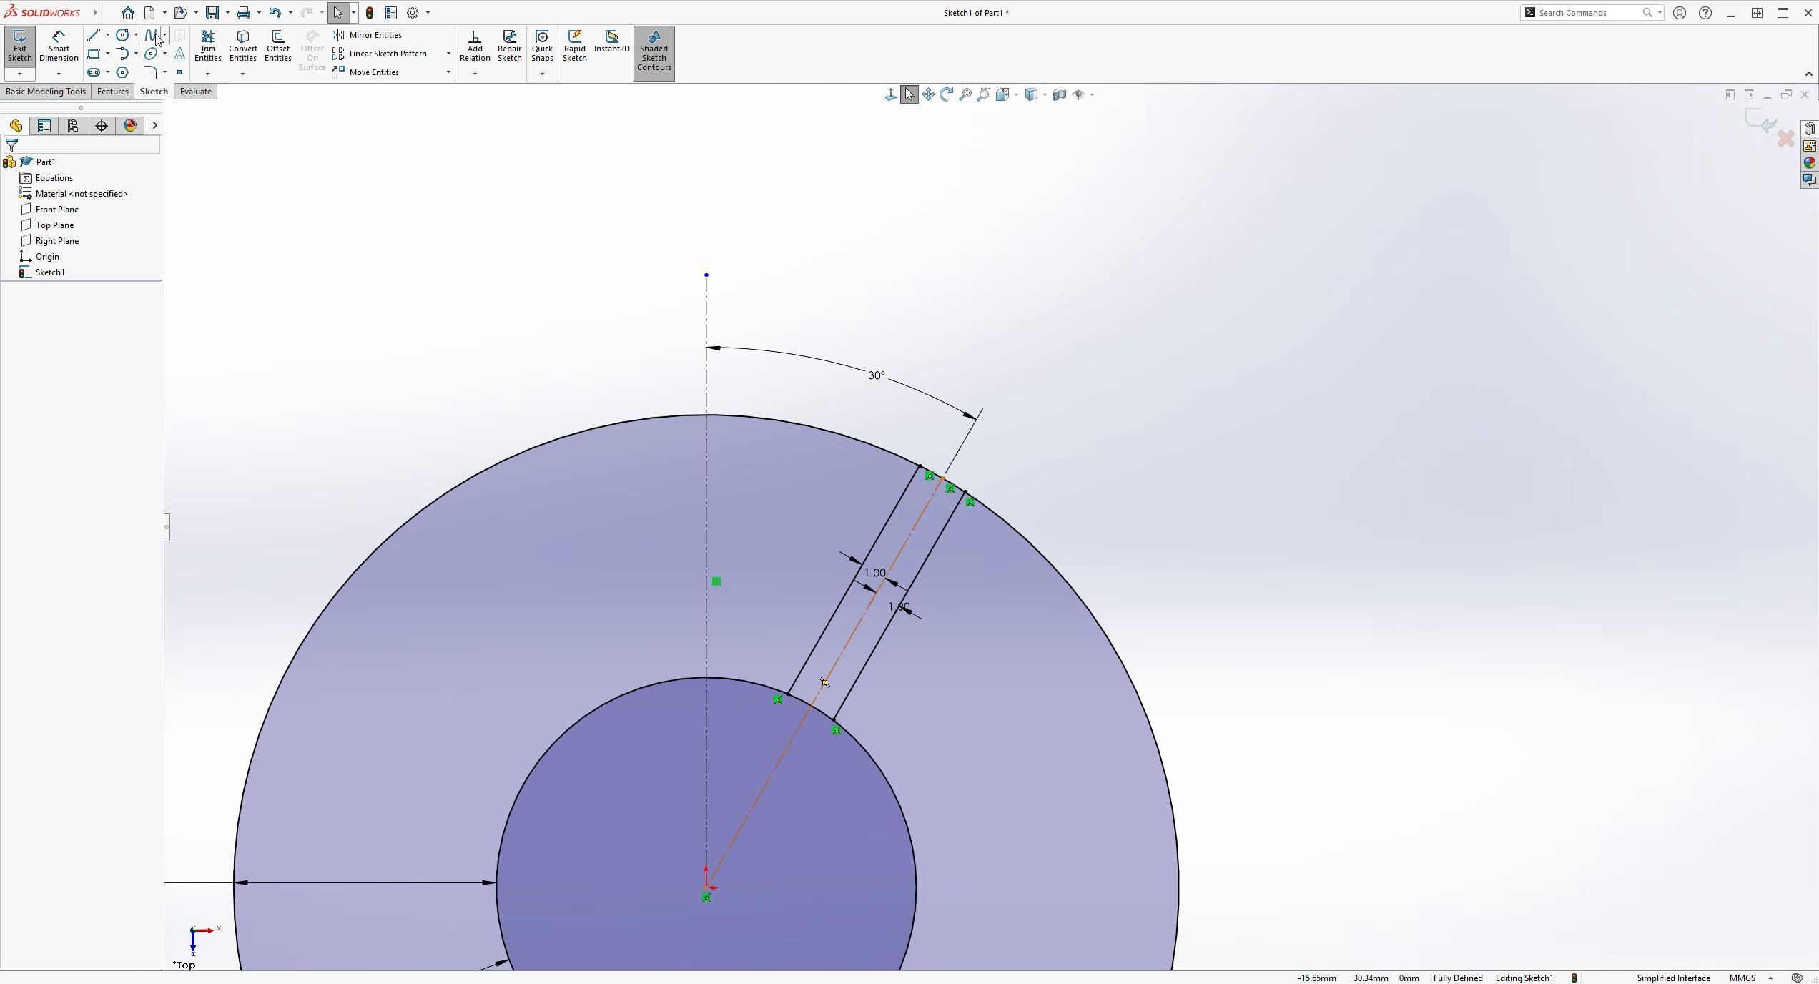
left_click(207, 50)
scroll(776, 752, "down", 3)
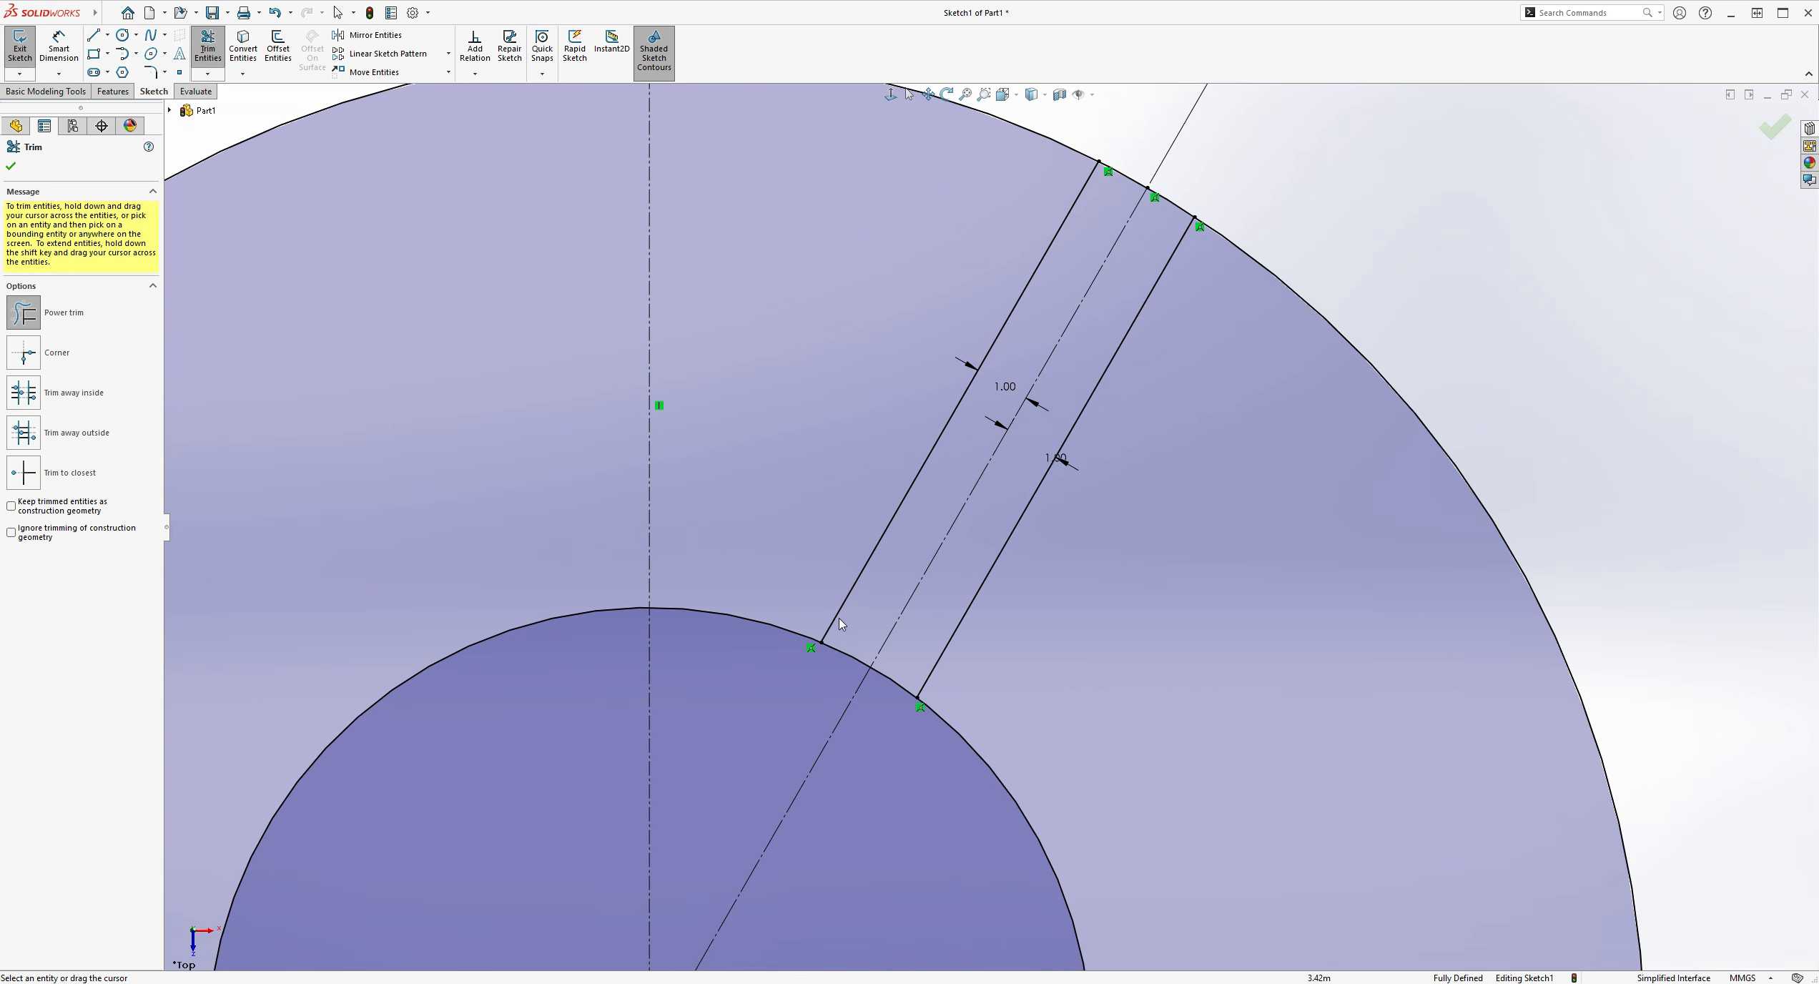
left_click_drag(851, 651, 840, 661)
left_click(892, 680)
scroll(1142, 627, "up", 2)
scroll(1147, 627, "up", 4)
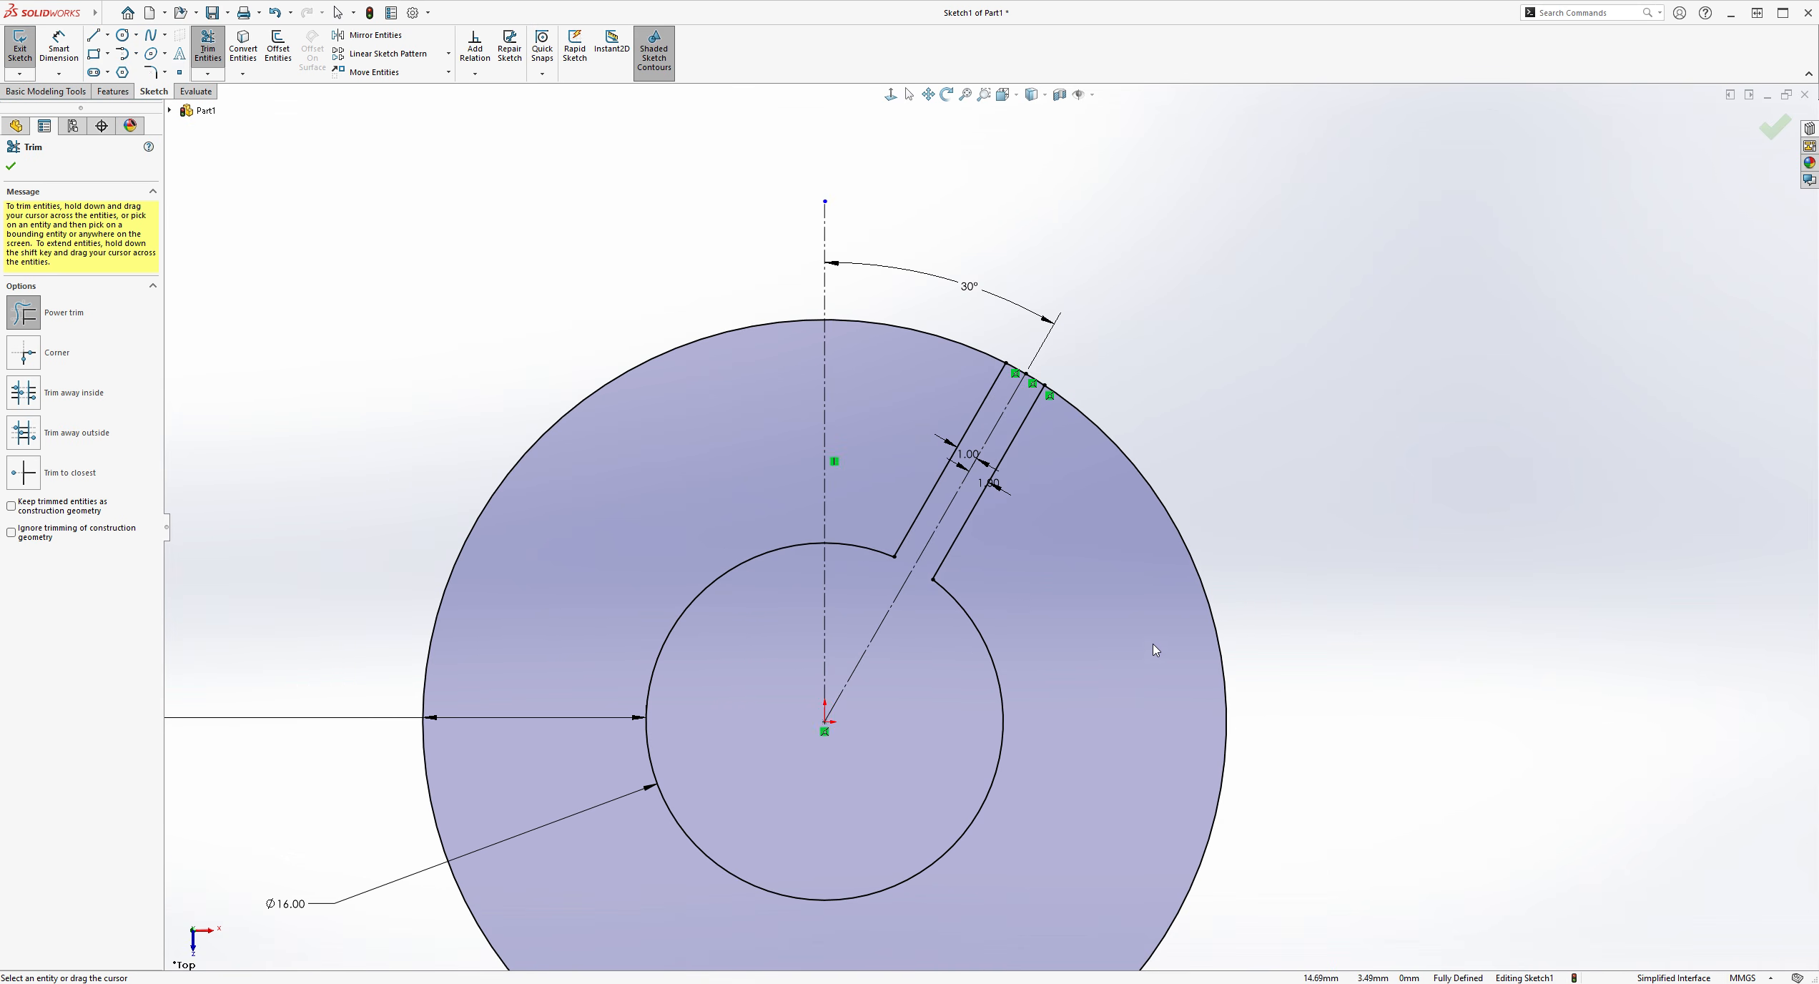
left_click(10, 167)
Power-trim the pieces of the outer circle between the two offset lines to open the slot
scroll(1131, 568, "down", 3)
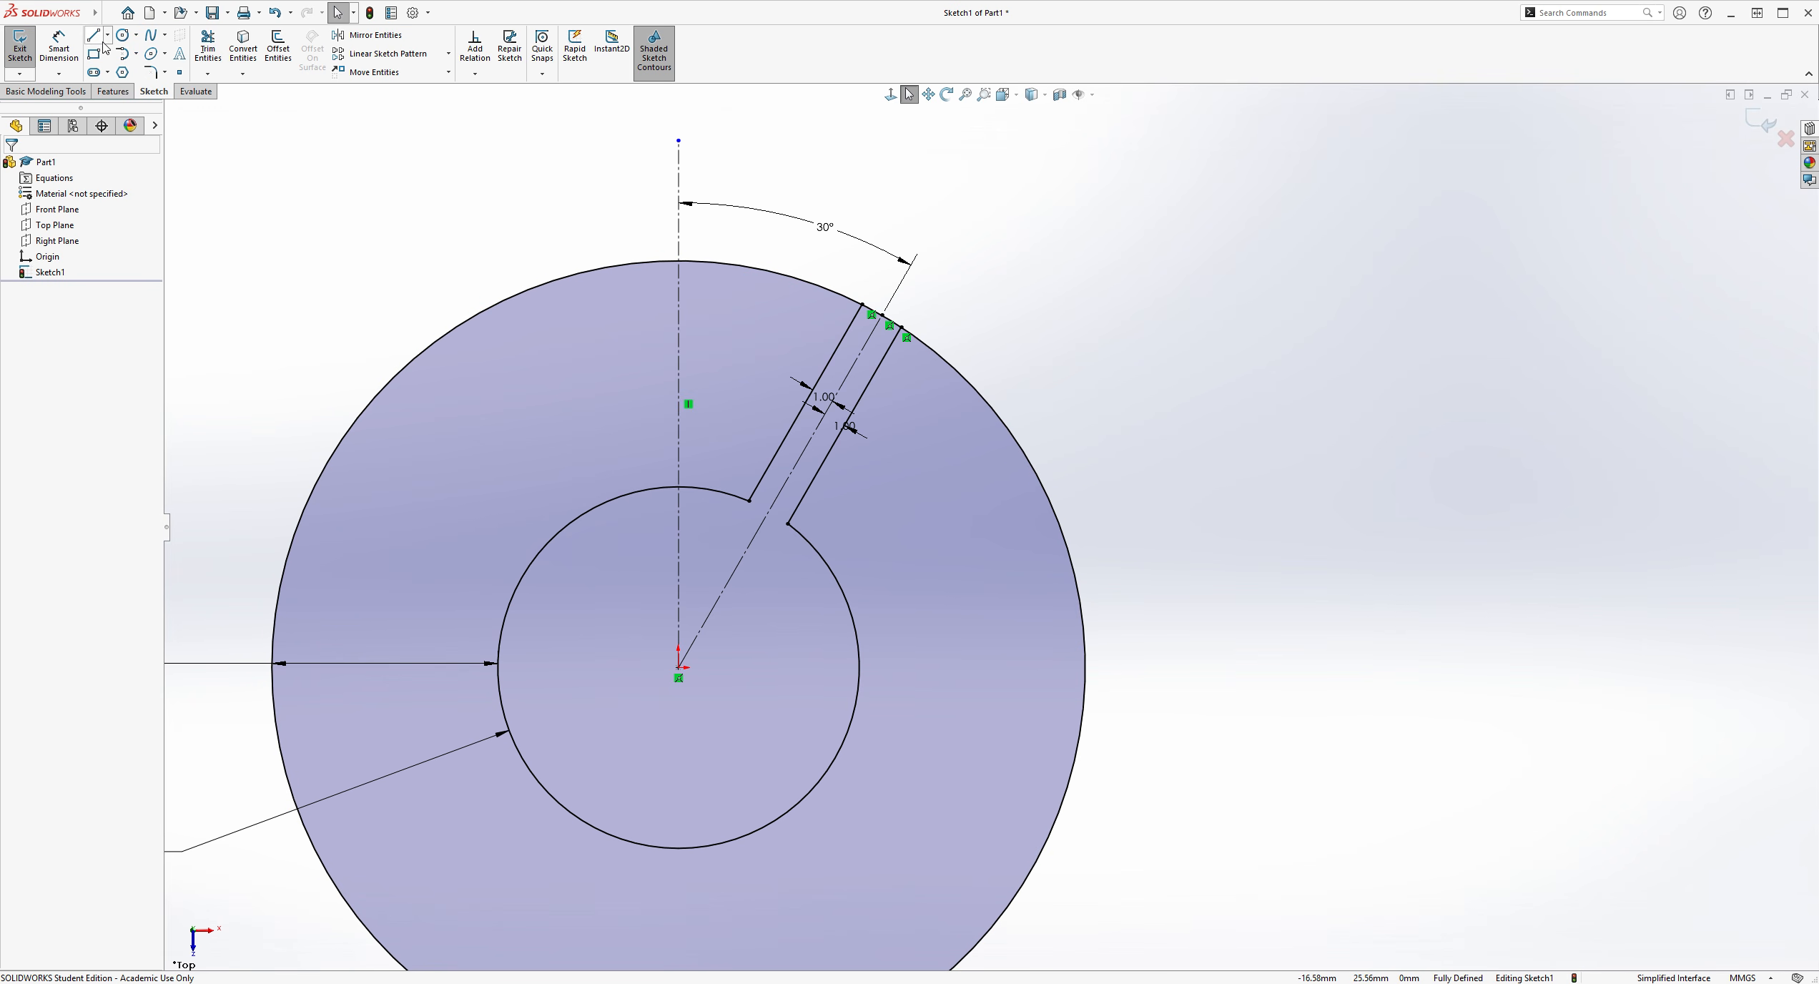
left_click(208, 51)
scroll(864, 463, "down", 3)
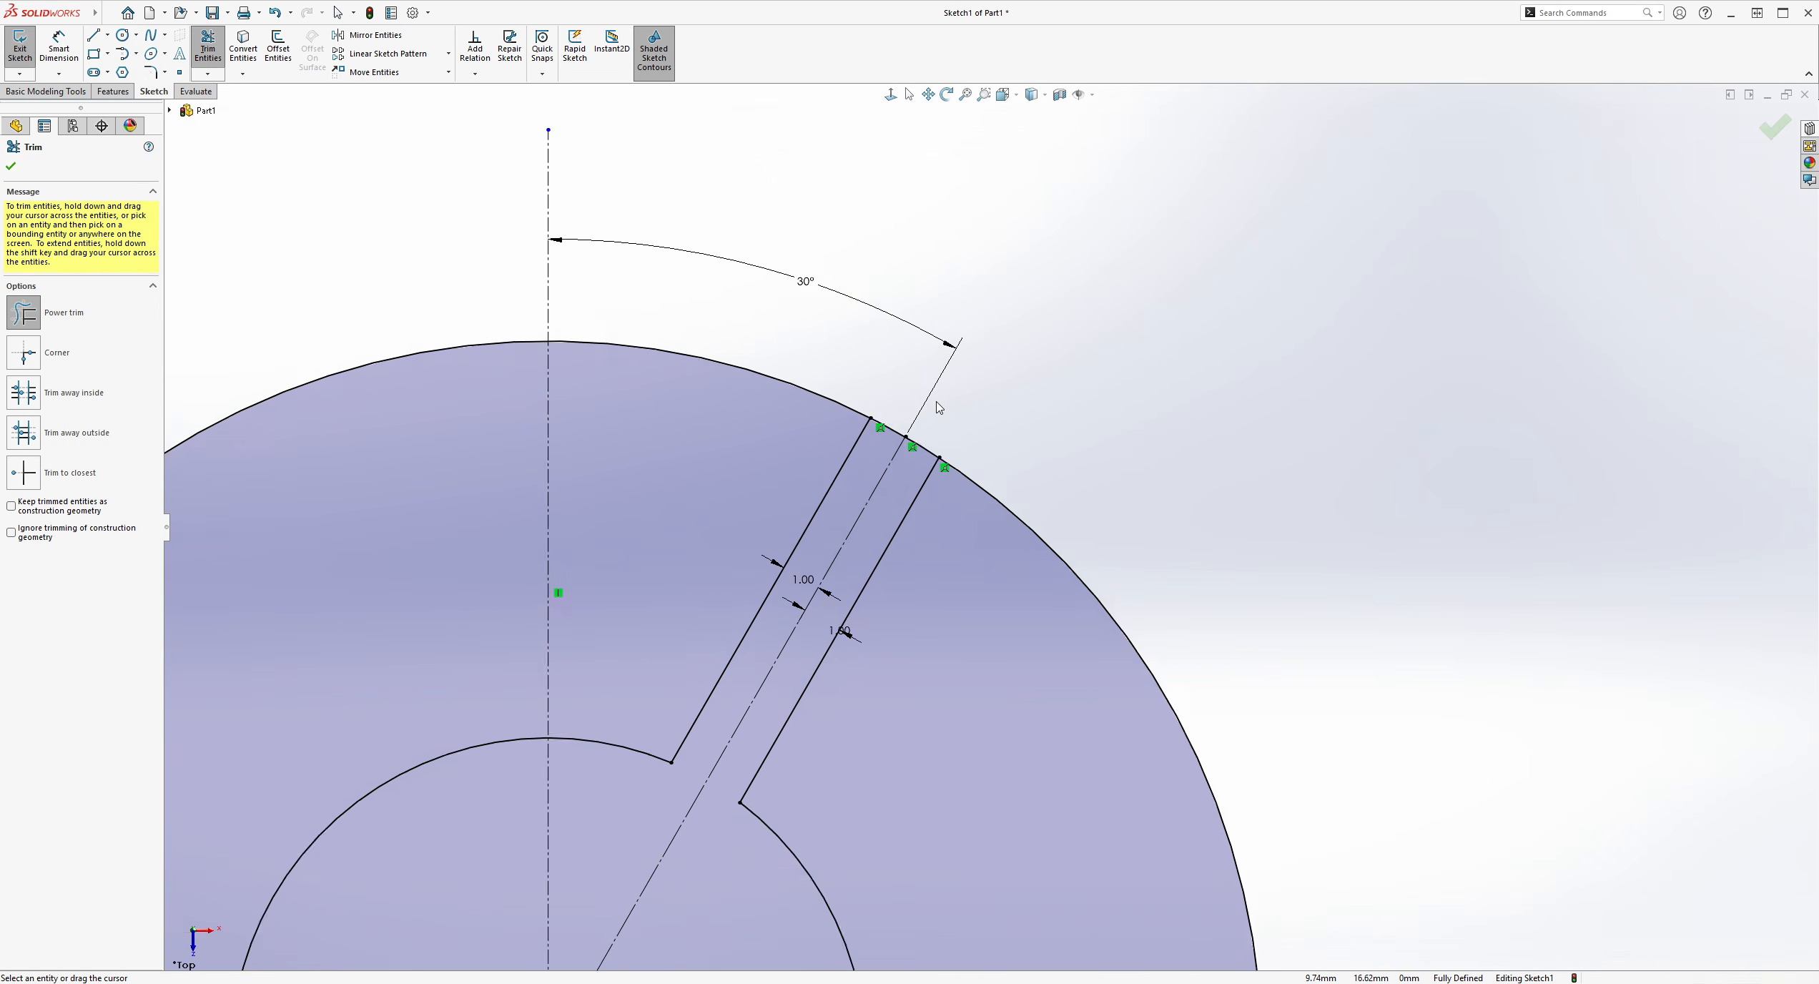
left_click_drag(879, 452, 914, 476)
scroll(1068, 500, "up", 5)
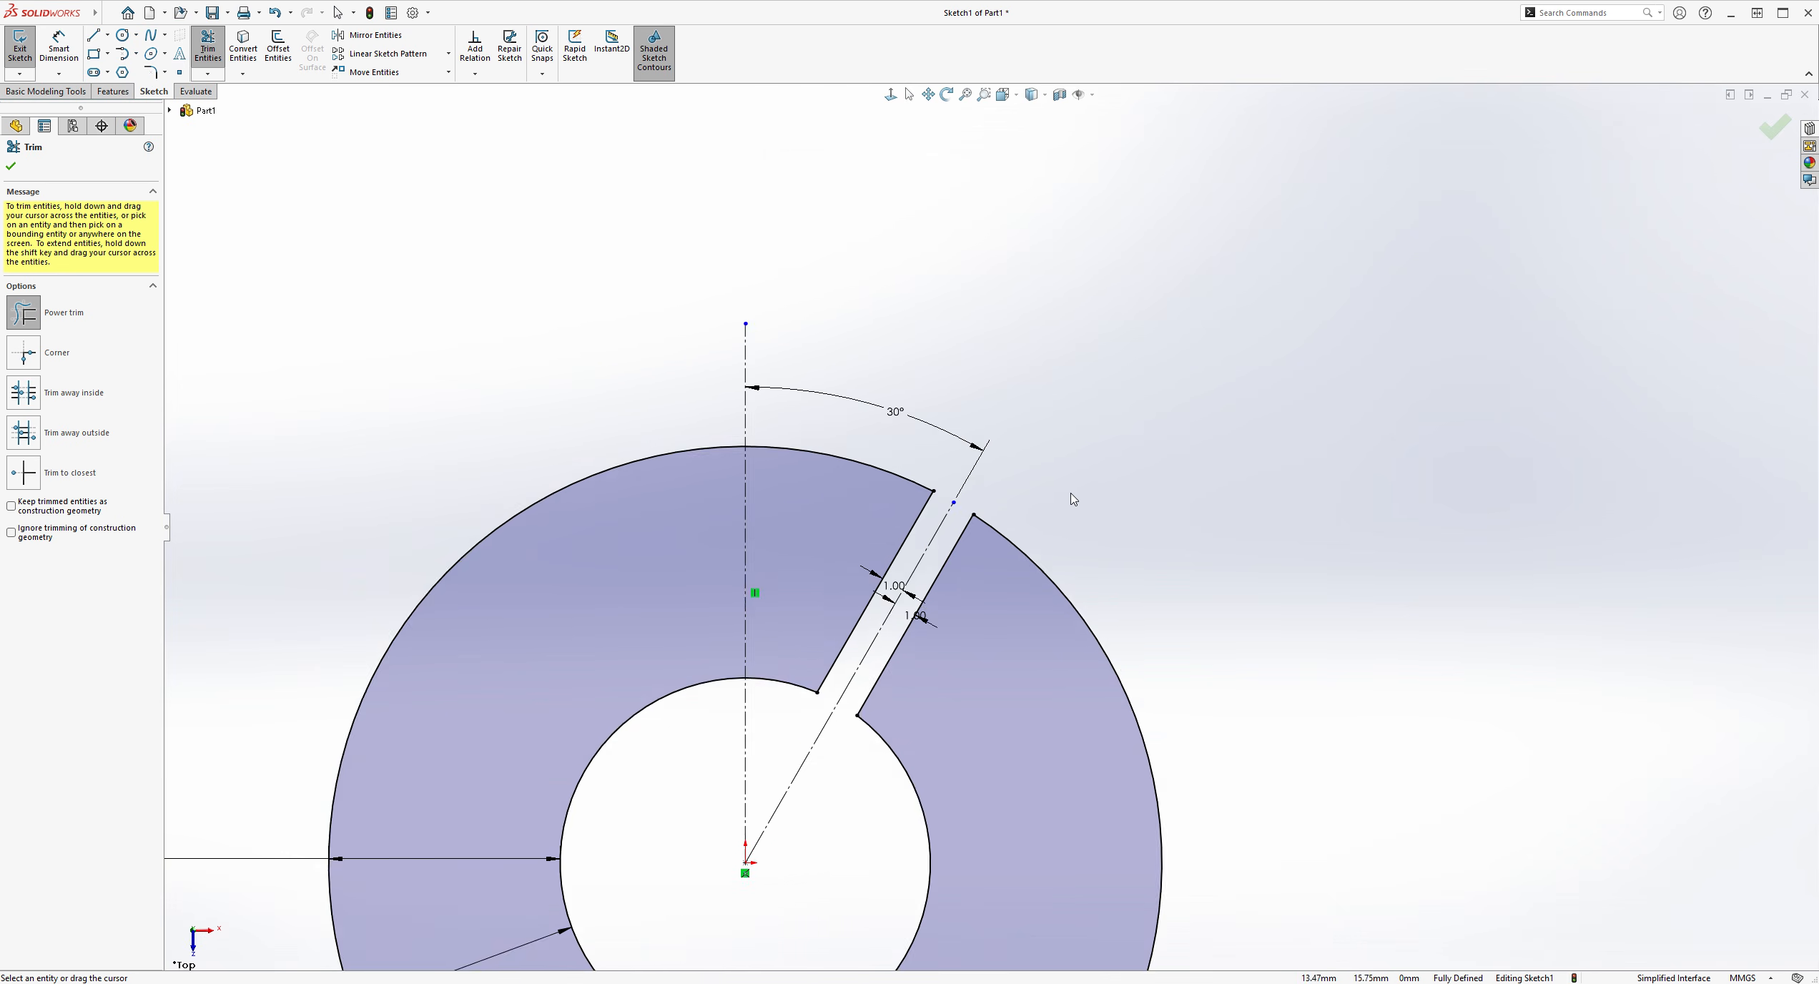
scroll(991, 530, "up", 2)
left_click(10, 166)
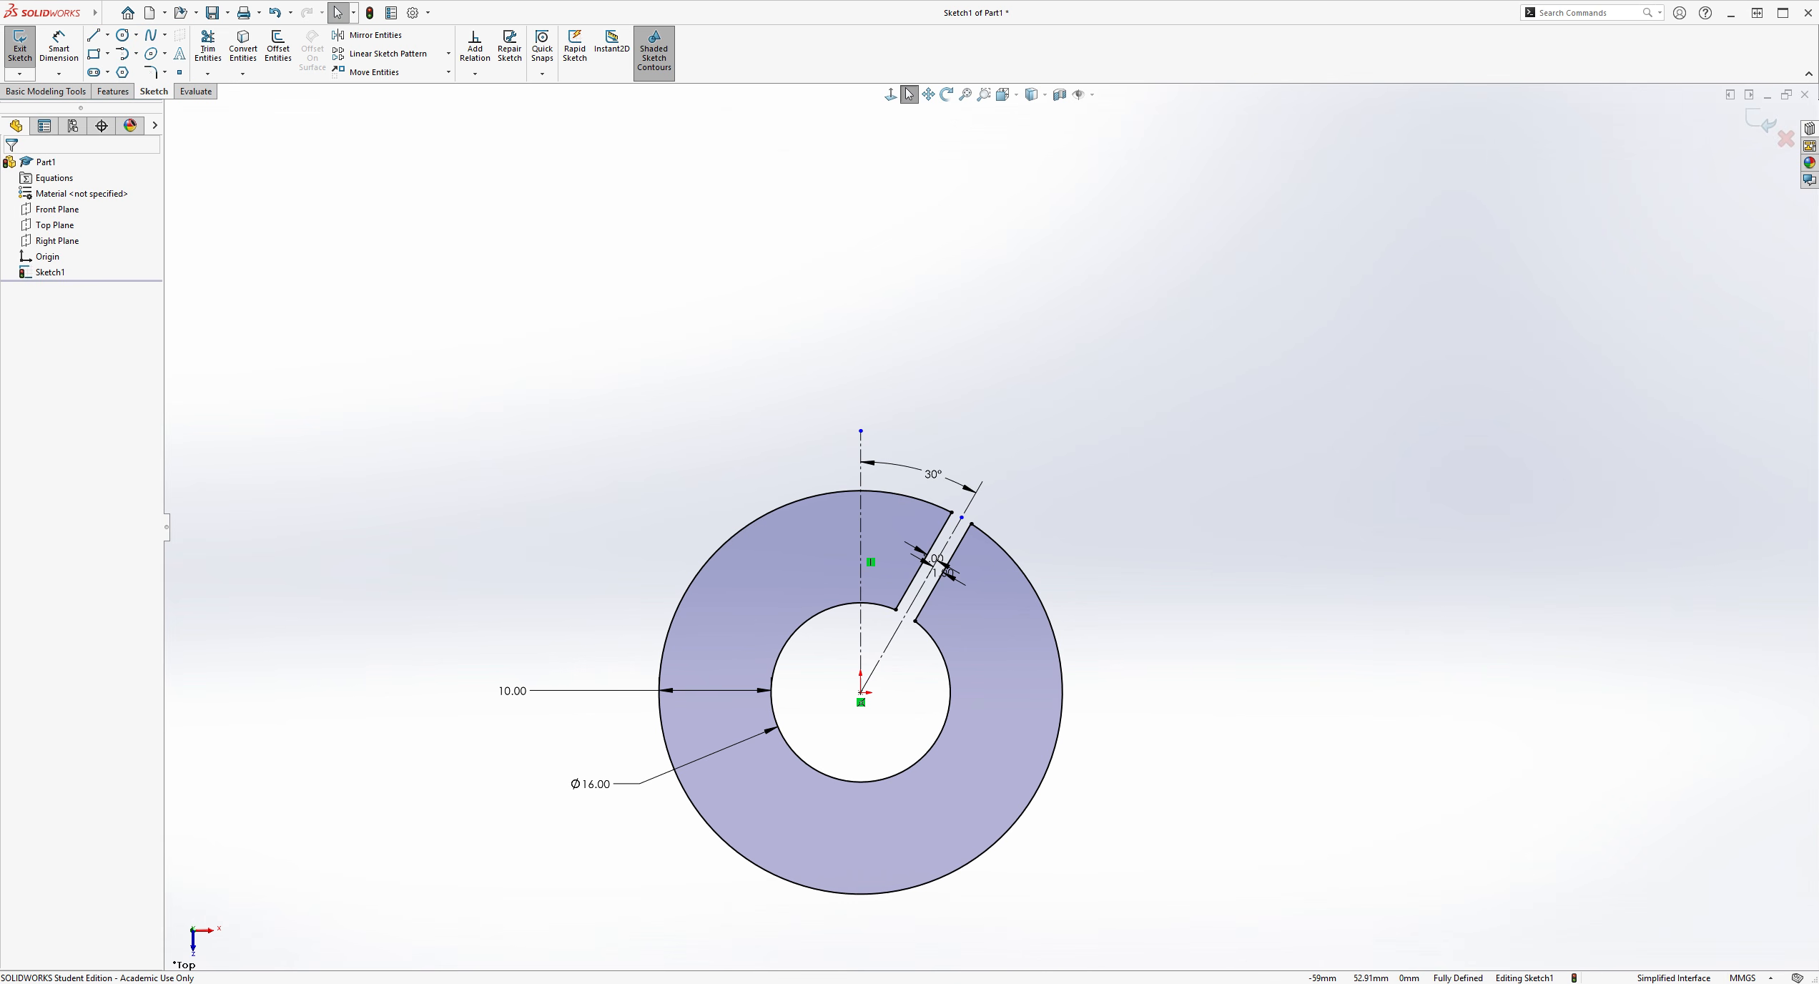
left_click(96, 36)
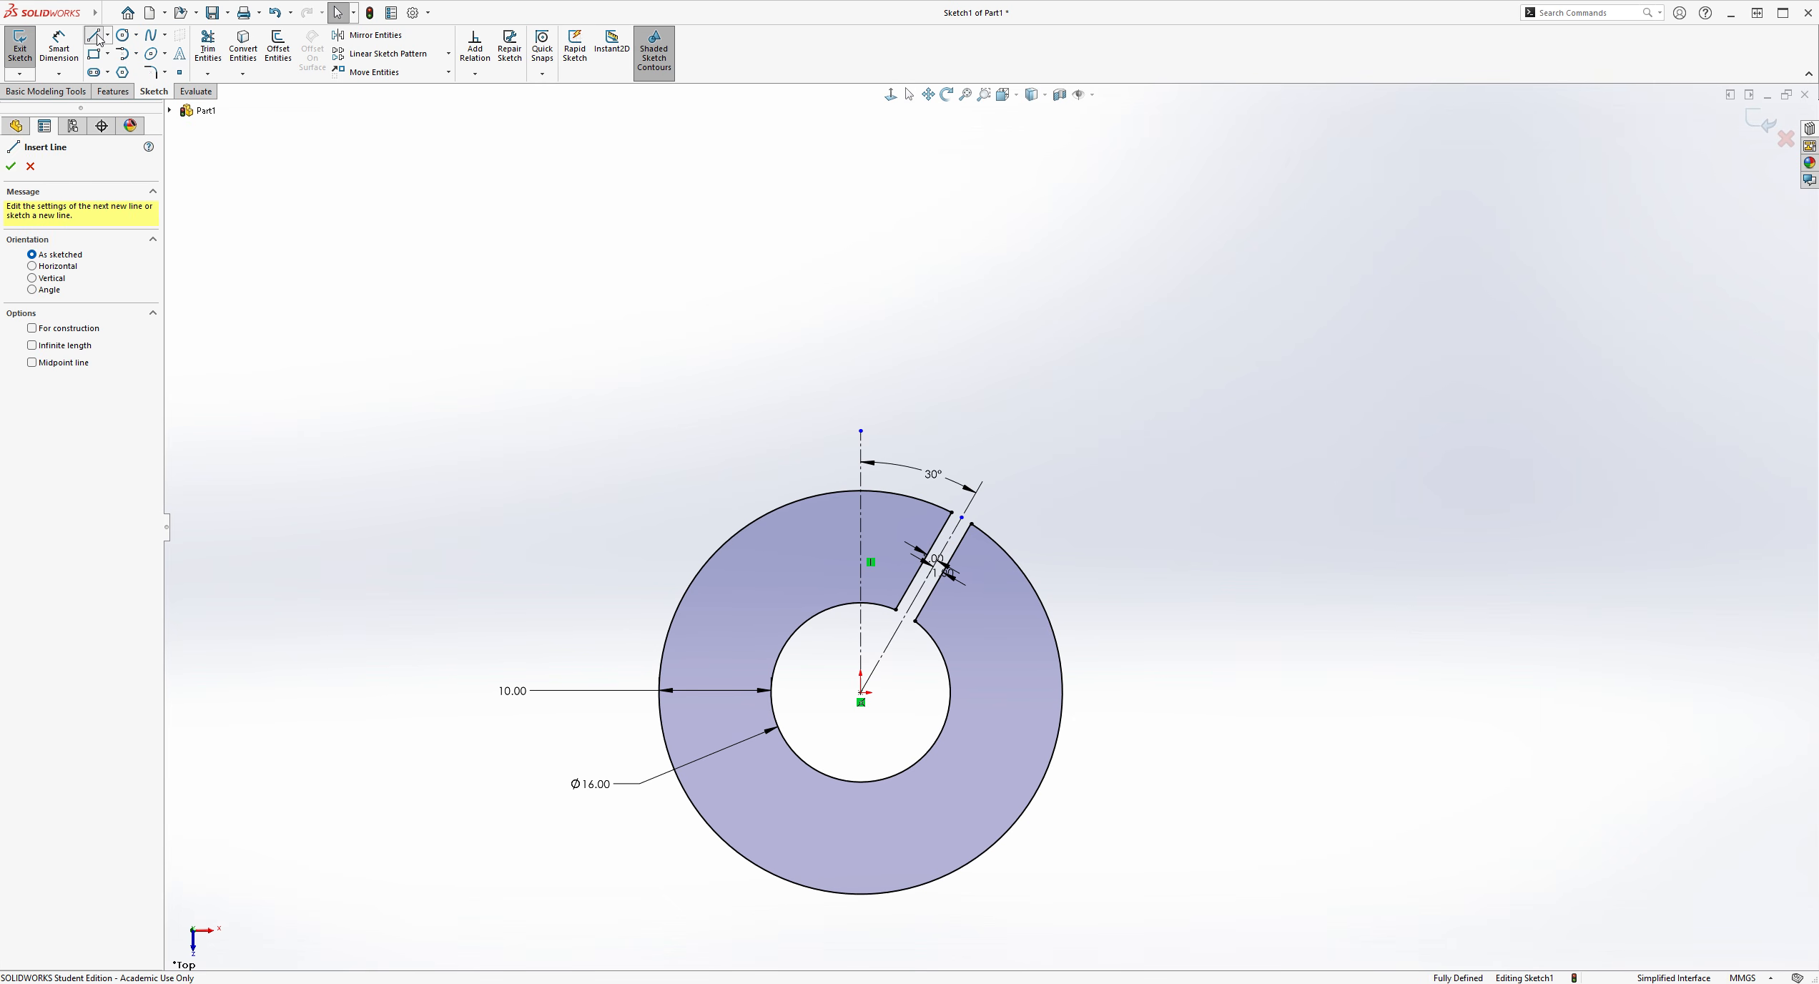
scroll(1400, 723, "down", 3)
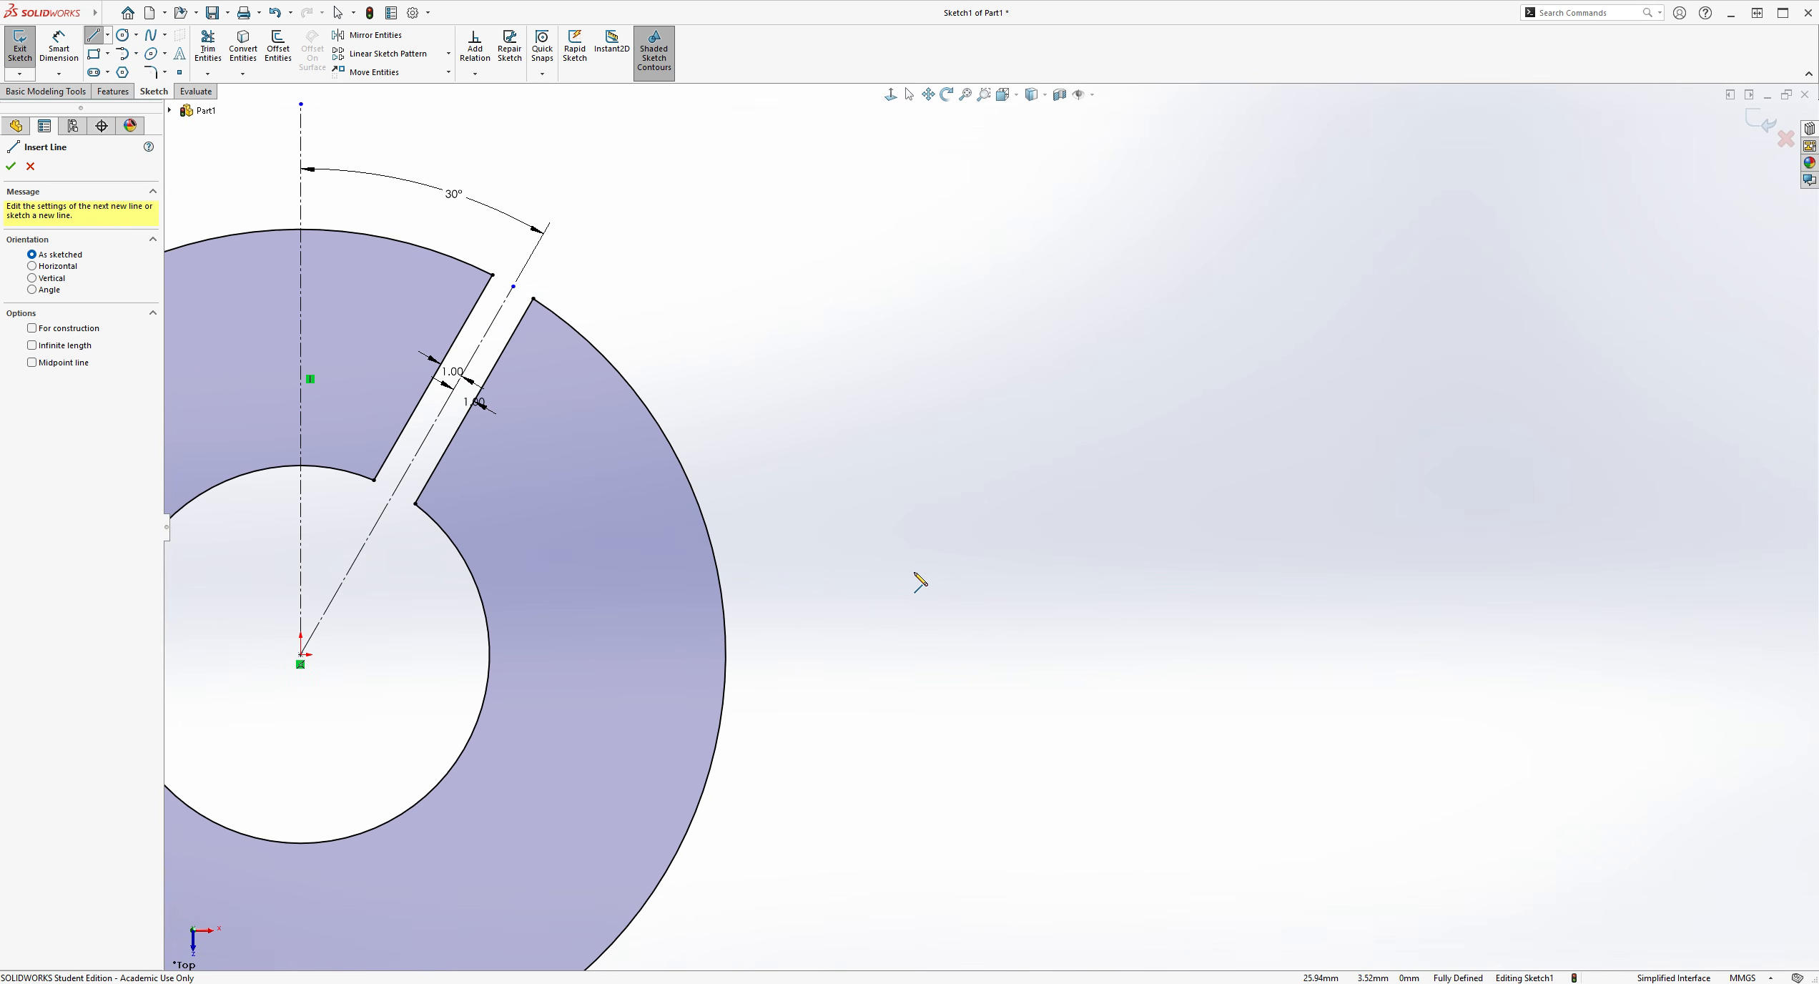
scroll(920, 583, "up", 2)
key("Escape")
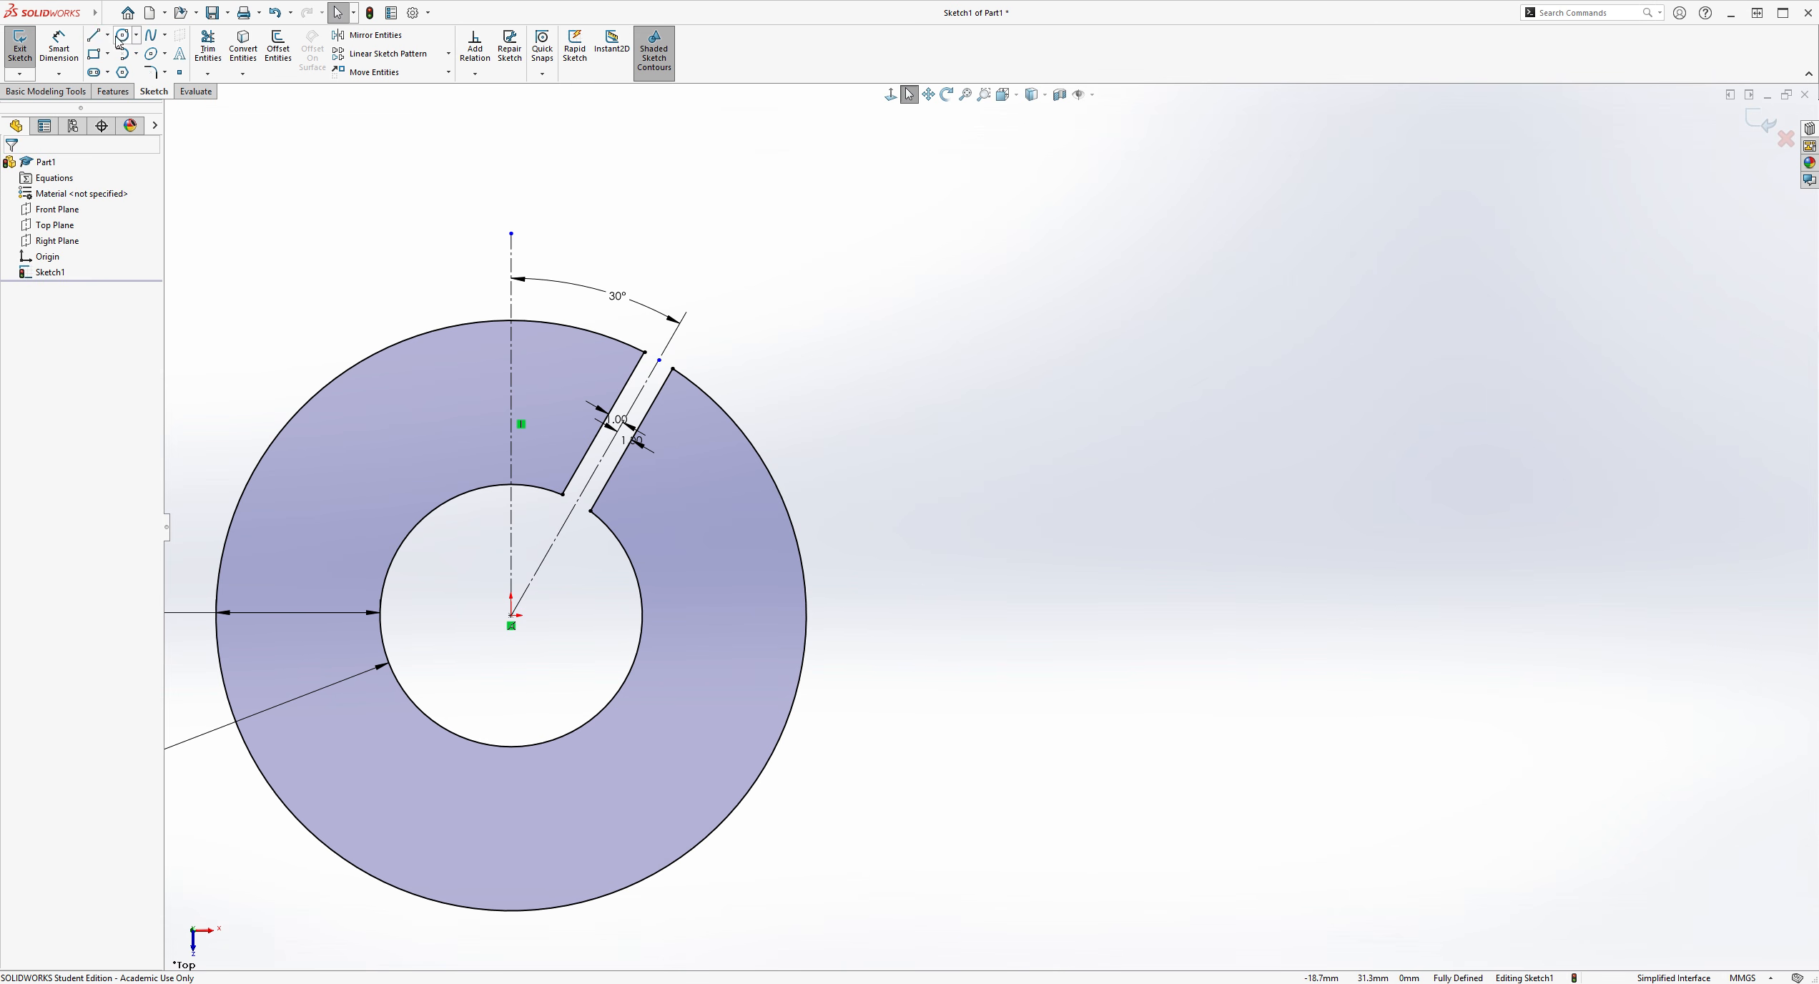
Draw a long horizontal construction centerline from the origin to well beyond the right side of the ring
key("l")
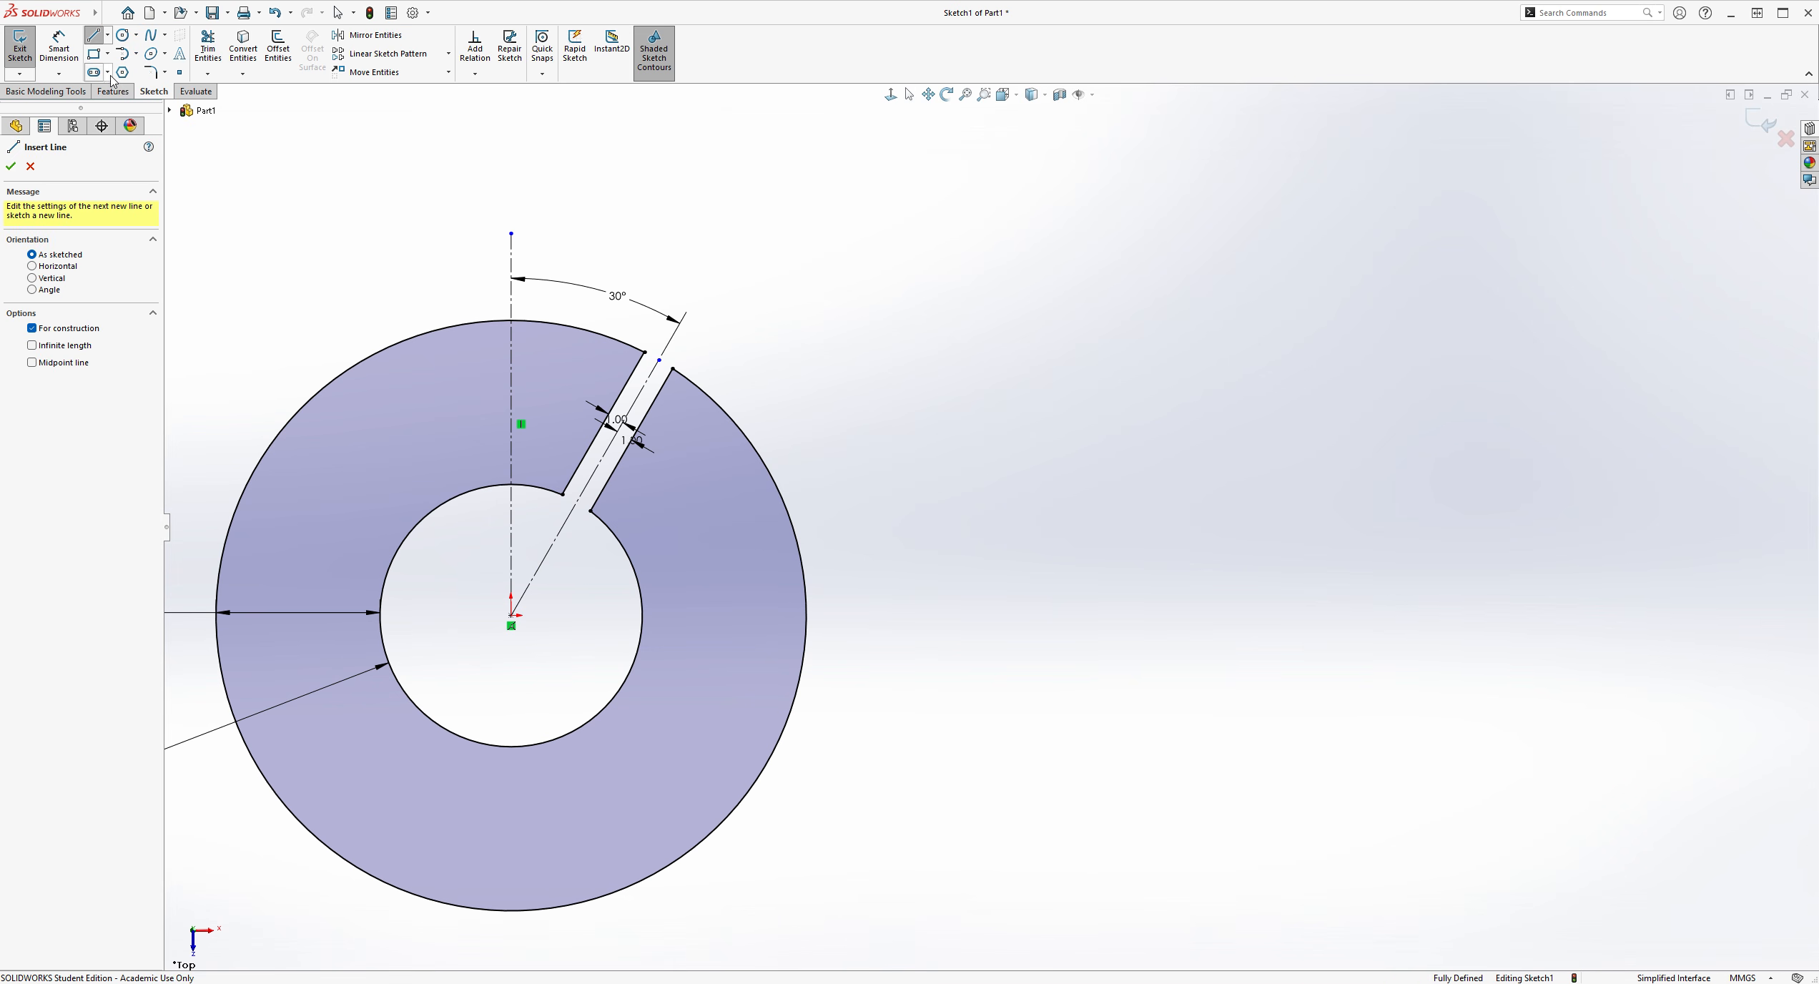
left_click(511, 615)
scroll(1401, 629, "up", 4)
left_click(1543, 565)
key("Escape")
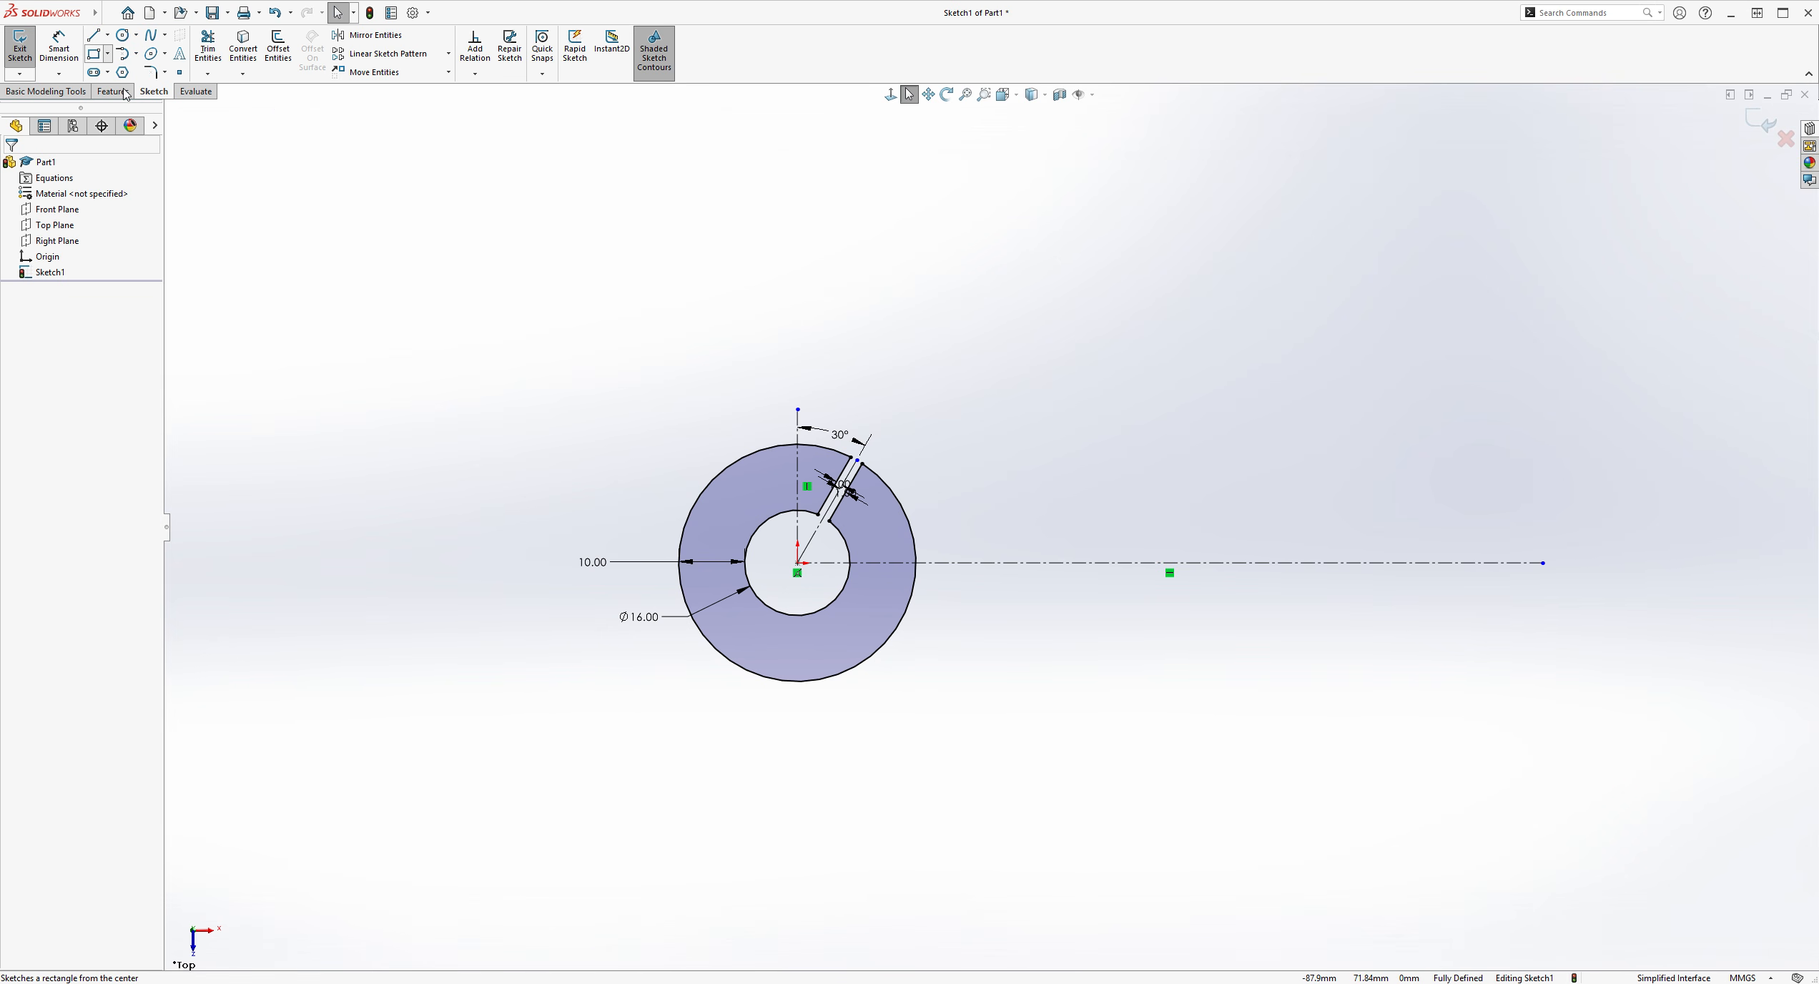
Sketch a long corner rectangle about 10 mm tall around the horizontal centerline, to the right of the ring
left_click(93, 54)
scroll(1481, 522, "down", 3)
left_click(1516, 671)
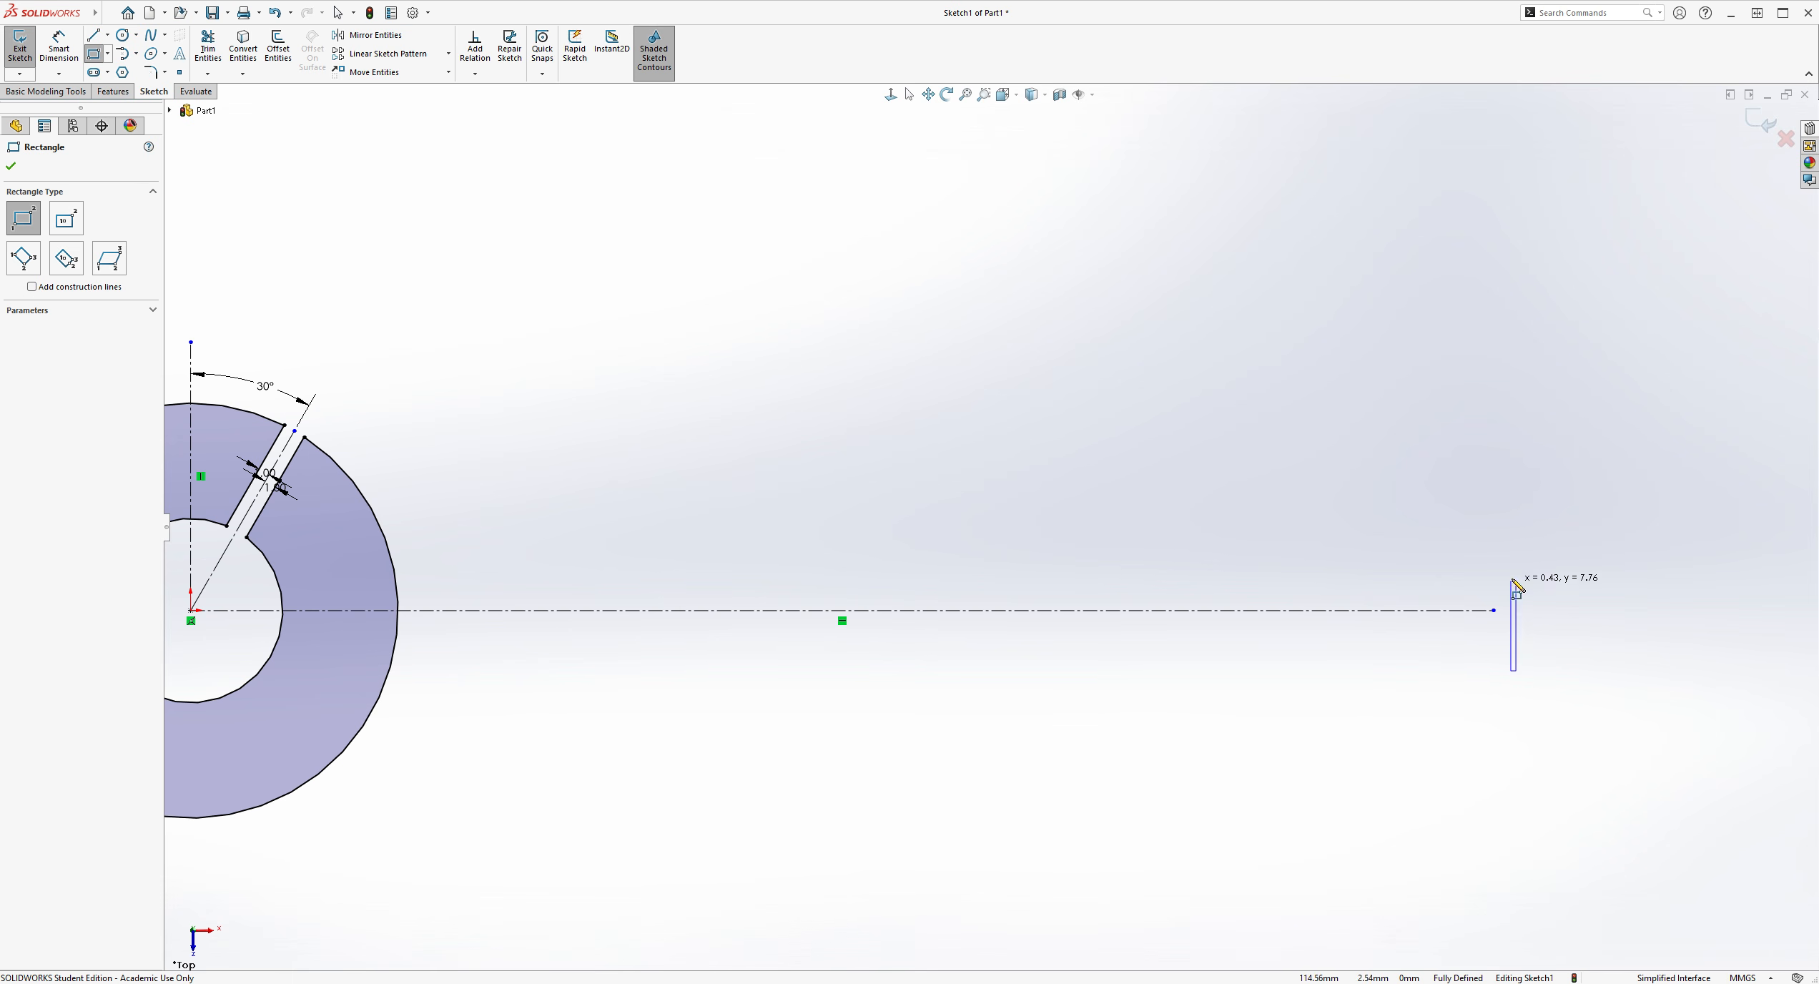
left_click(518, 553)
key("Escape")
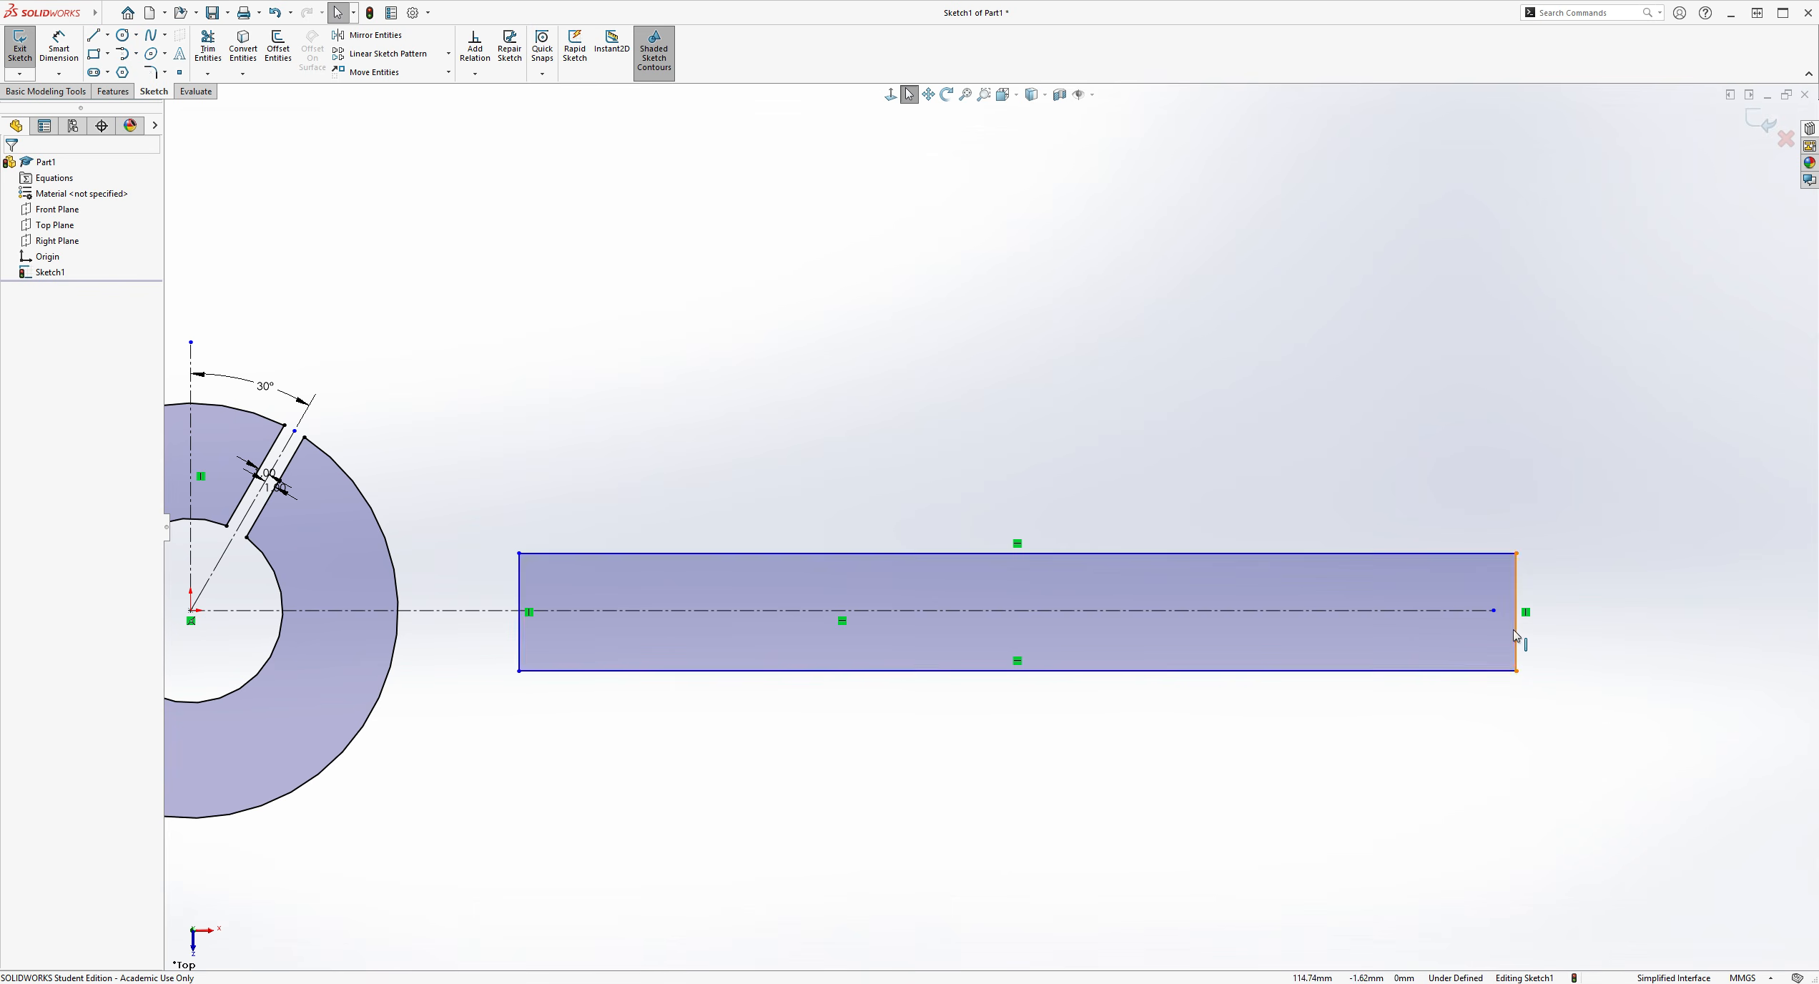
Make the midpoint of the rectangle's far vertical edge coincident with the horizontal centerline
scroll(1495, 619, "down", 2)
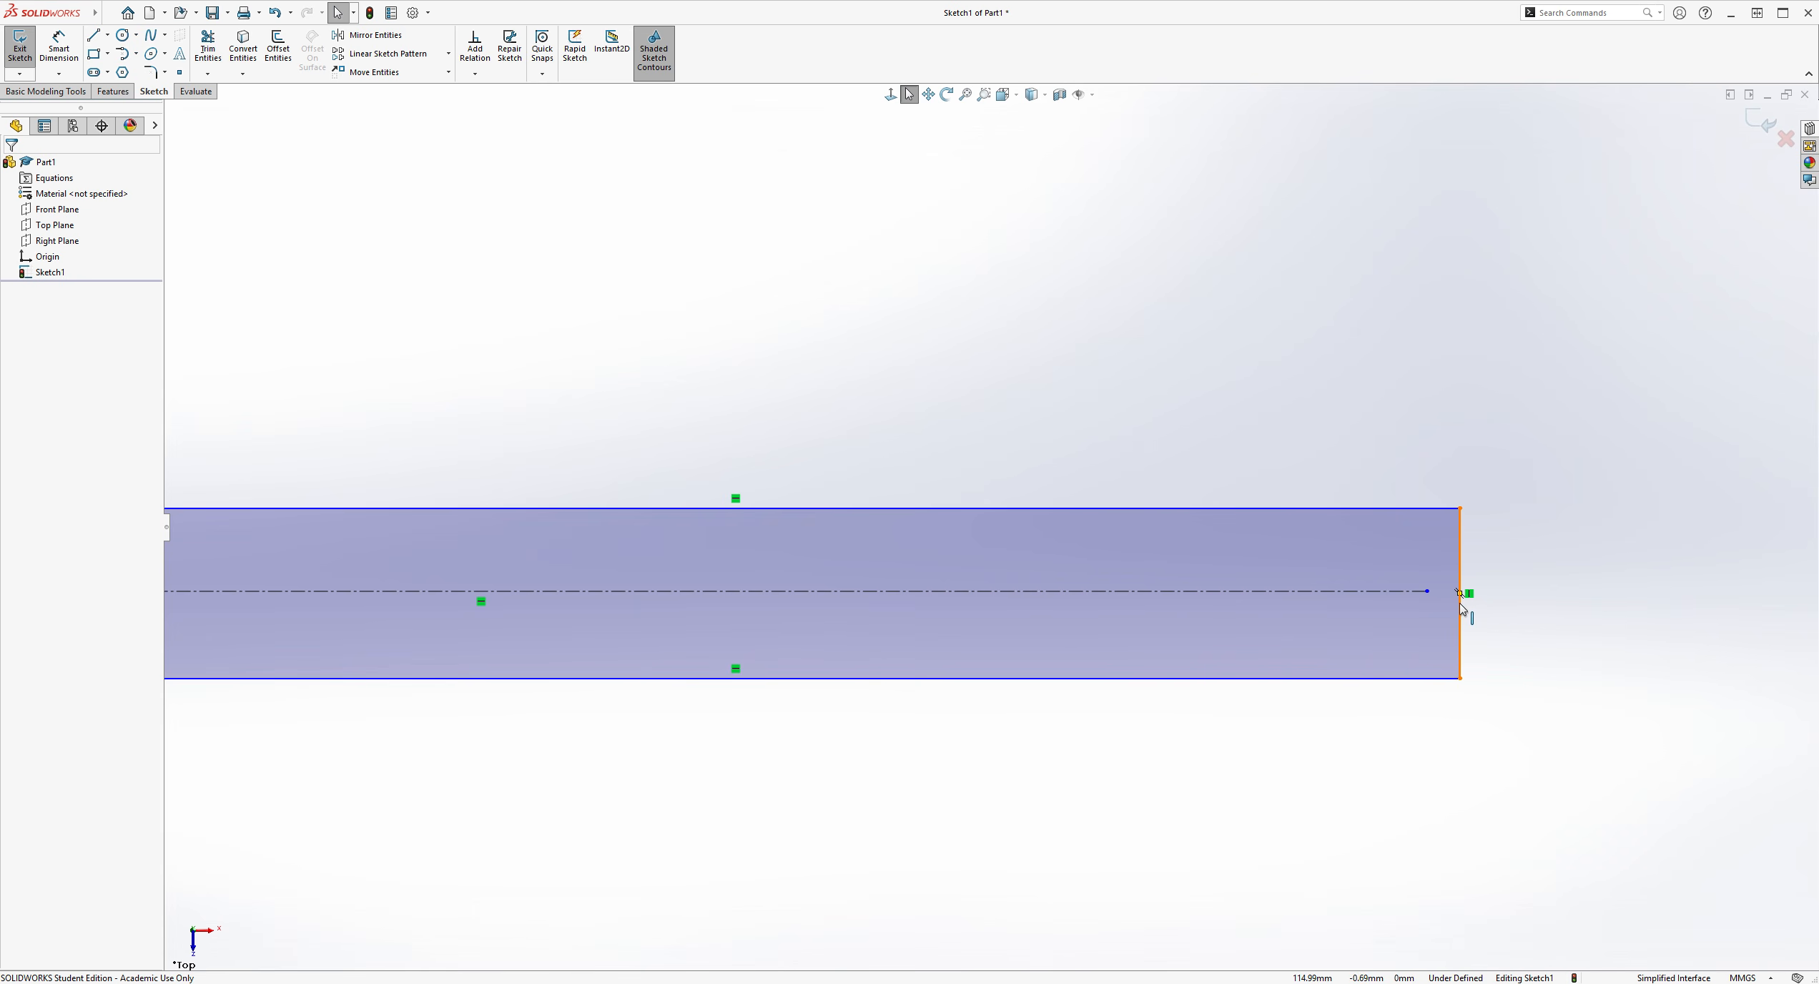
left_click(1459, 599)
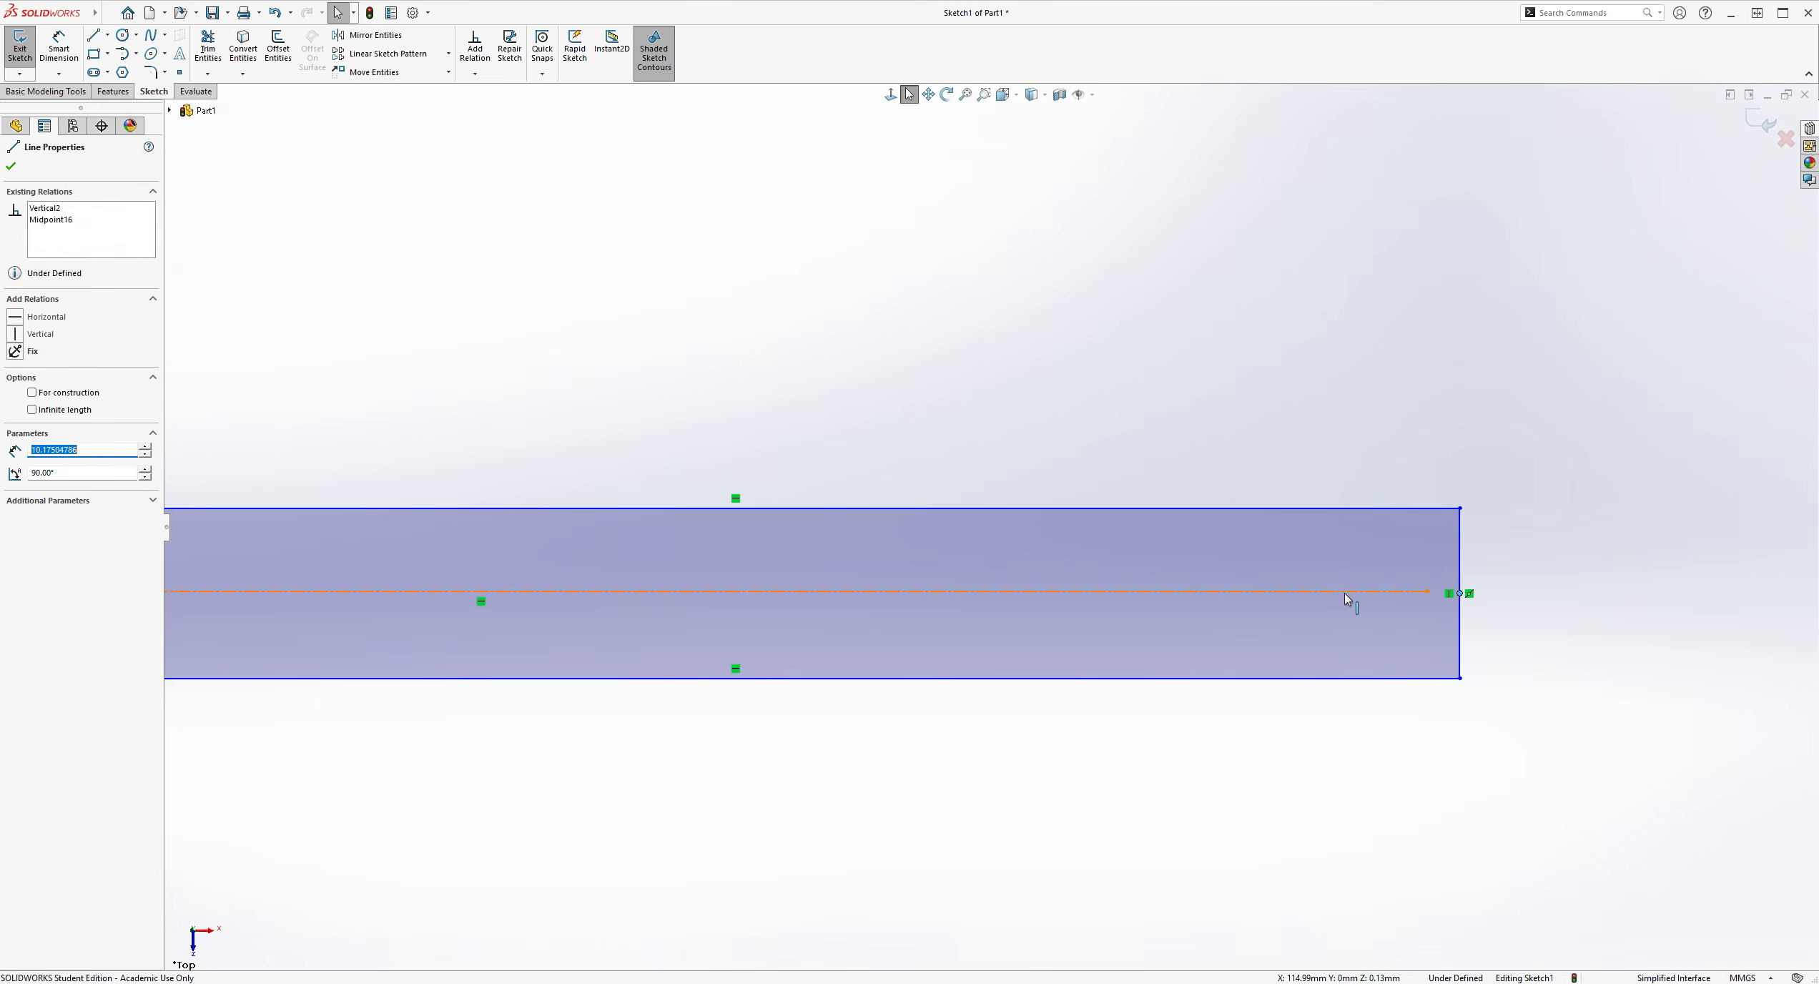
left_click(1249, 592)
left_click(66, 416)
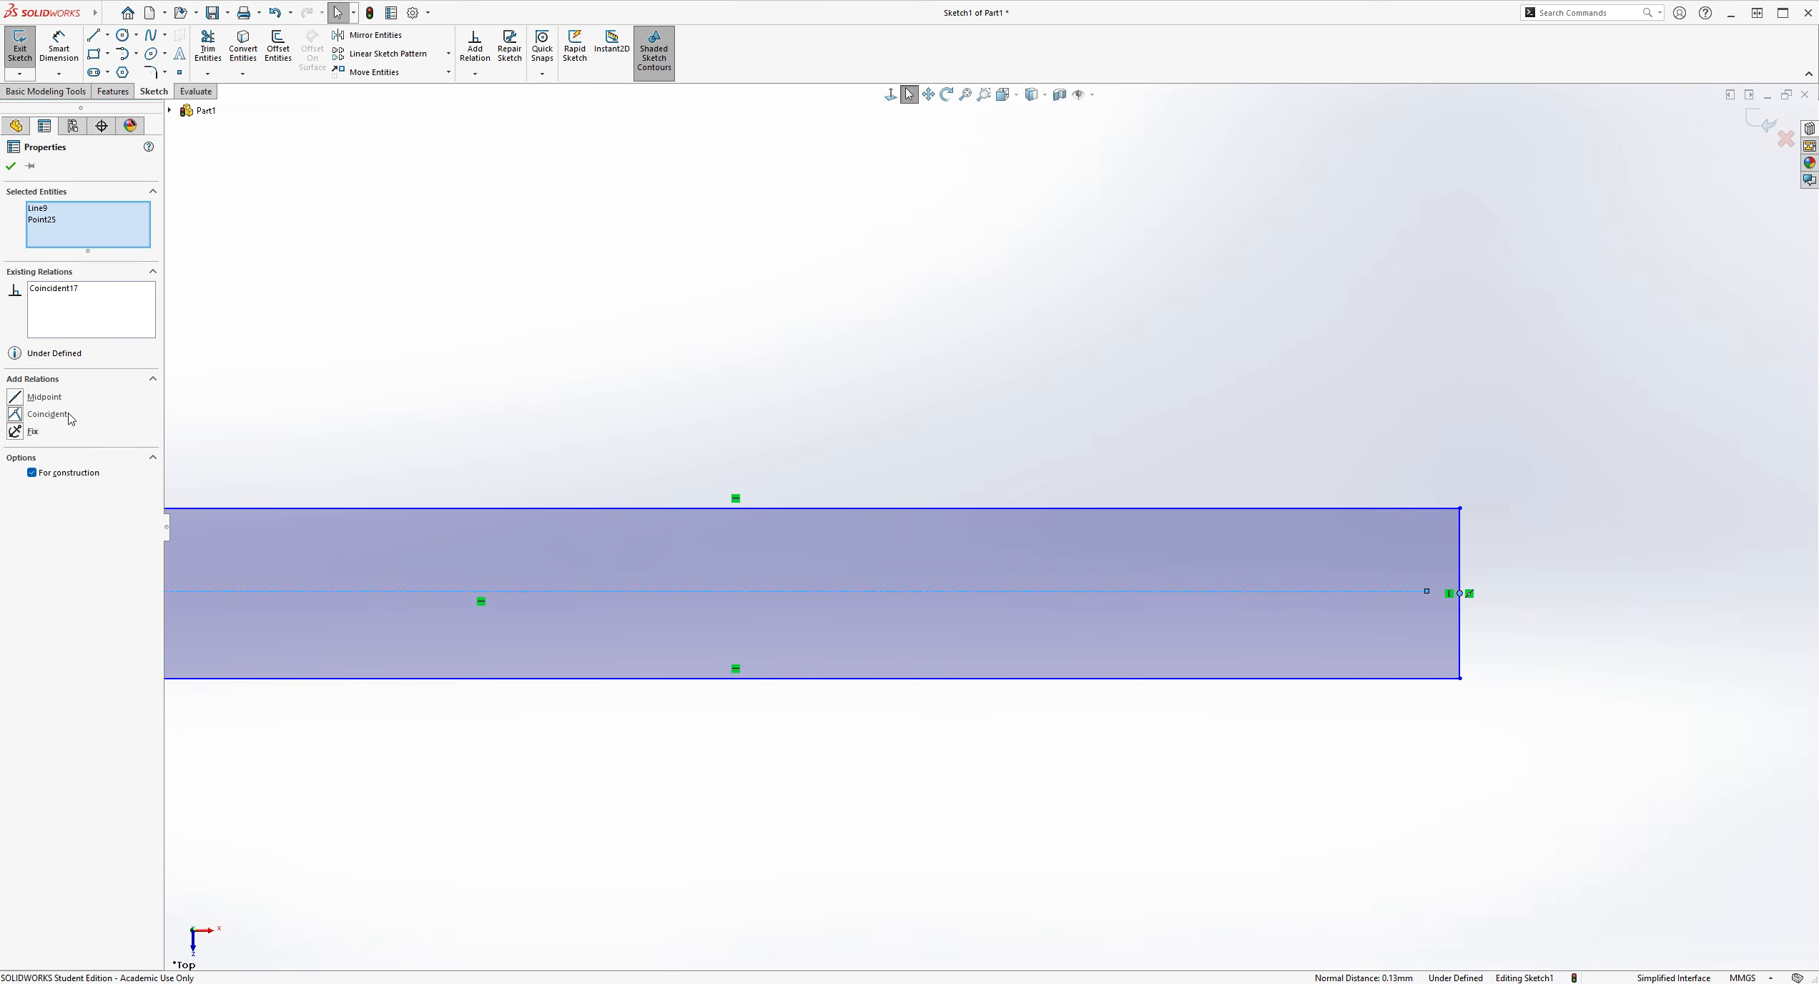
key("Escape")
Move the rectangle's near vertical edge closer to the ring's outer circle
scroll(1352, 607, "up", 5)
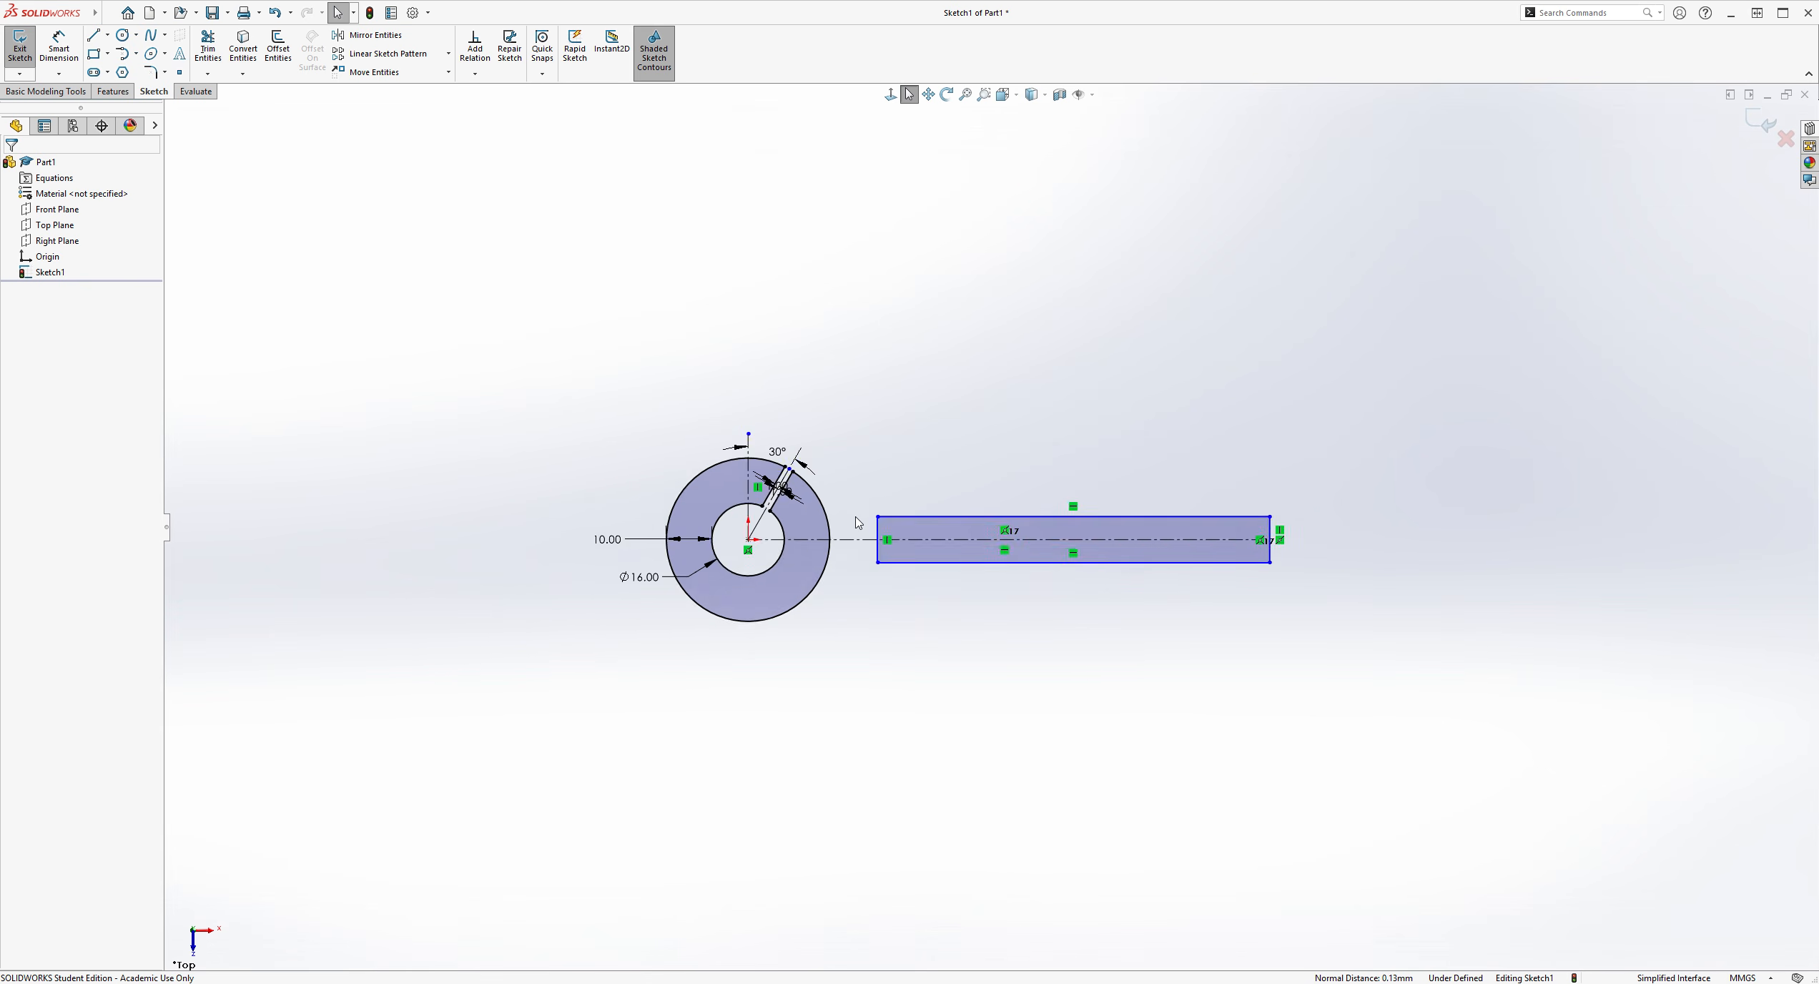
scroll(914, 491, "down", 5)
left_click_drag(847, 583, 773, 587)
left_click(816, 543)
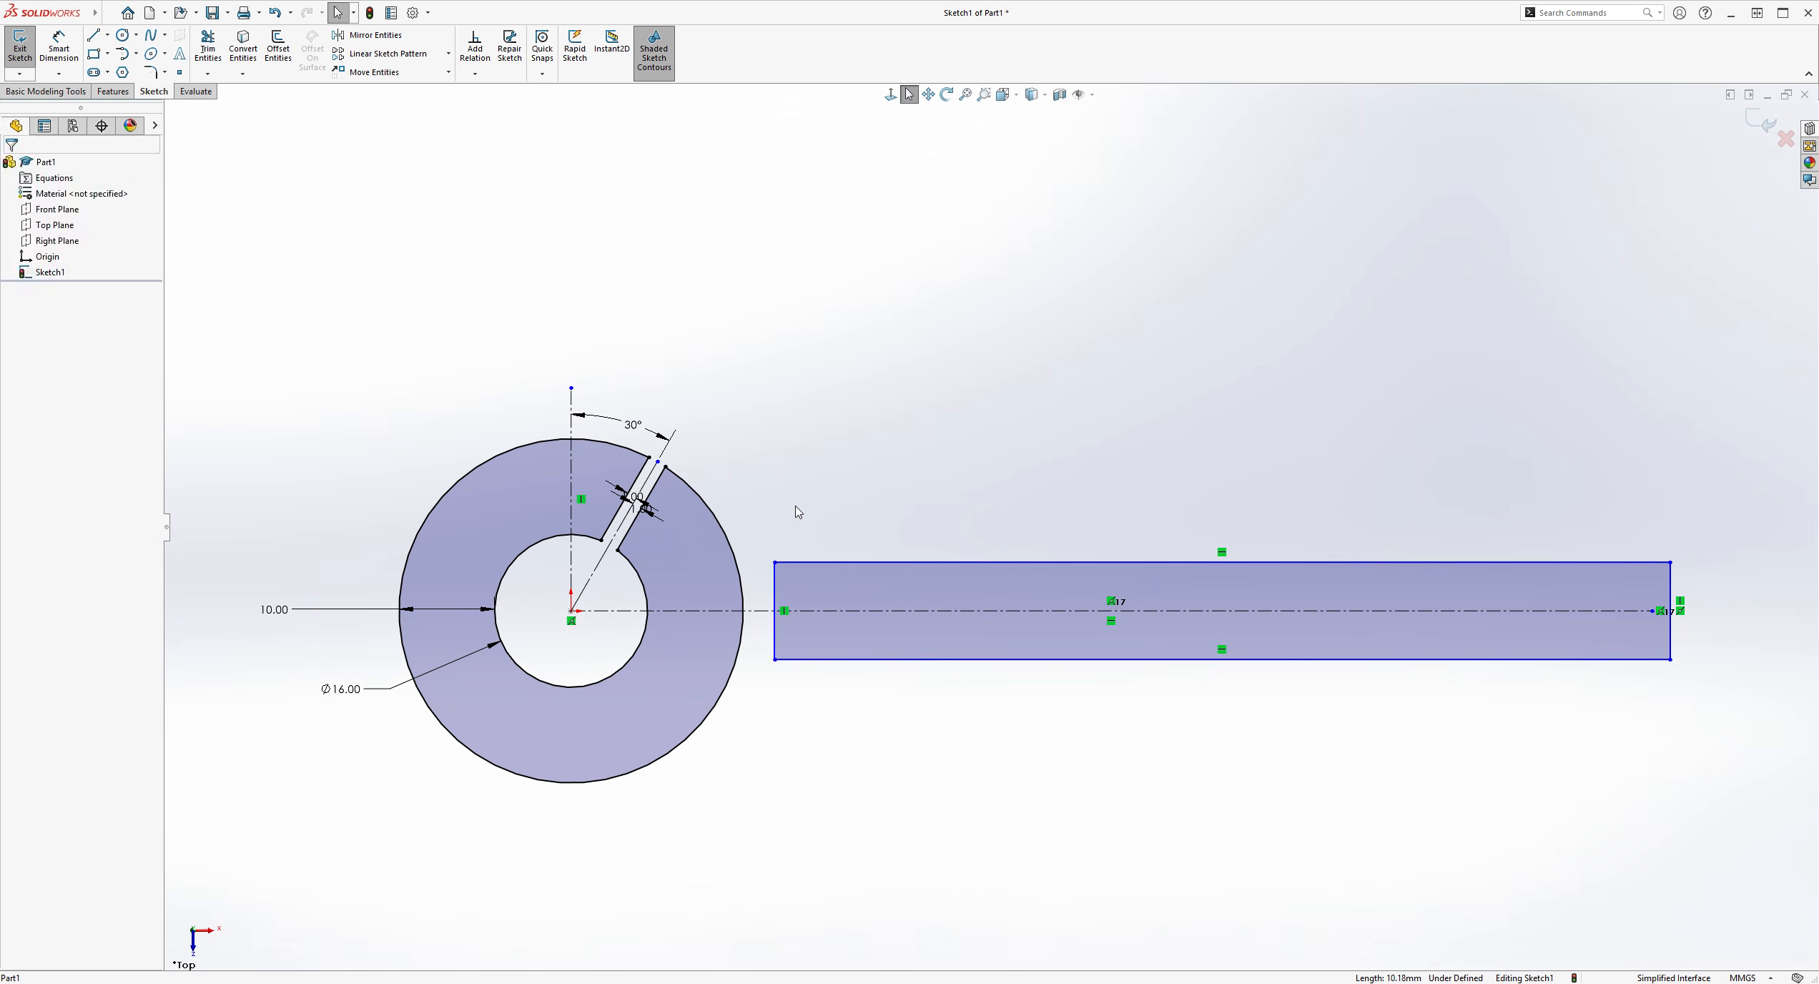
Draw a tangent arc of about 6 mm radius from the rectangle's upper near corner to the ring's outer circle
scroll(822, 537, "down", 3)
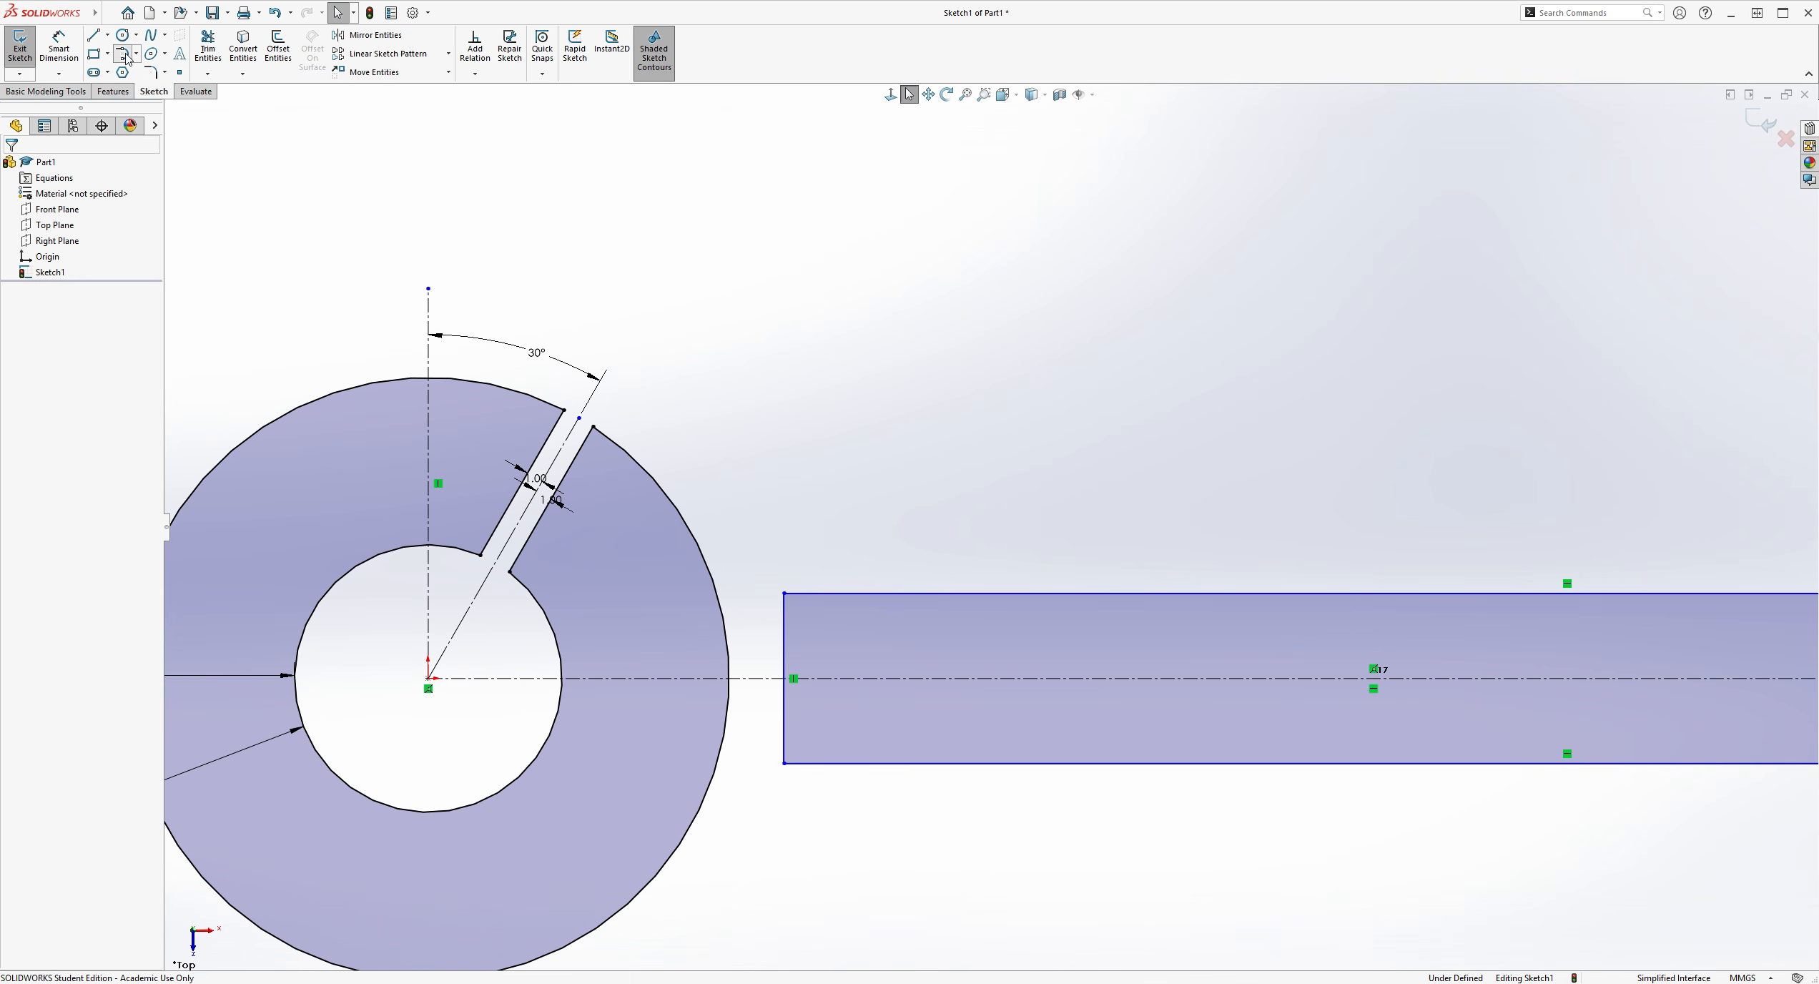
left_click(123, 55)
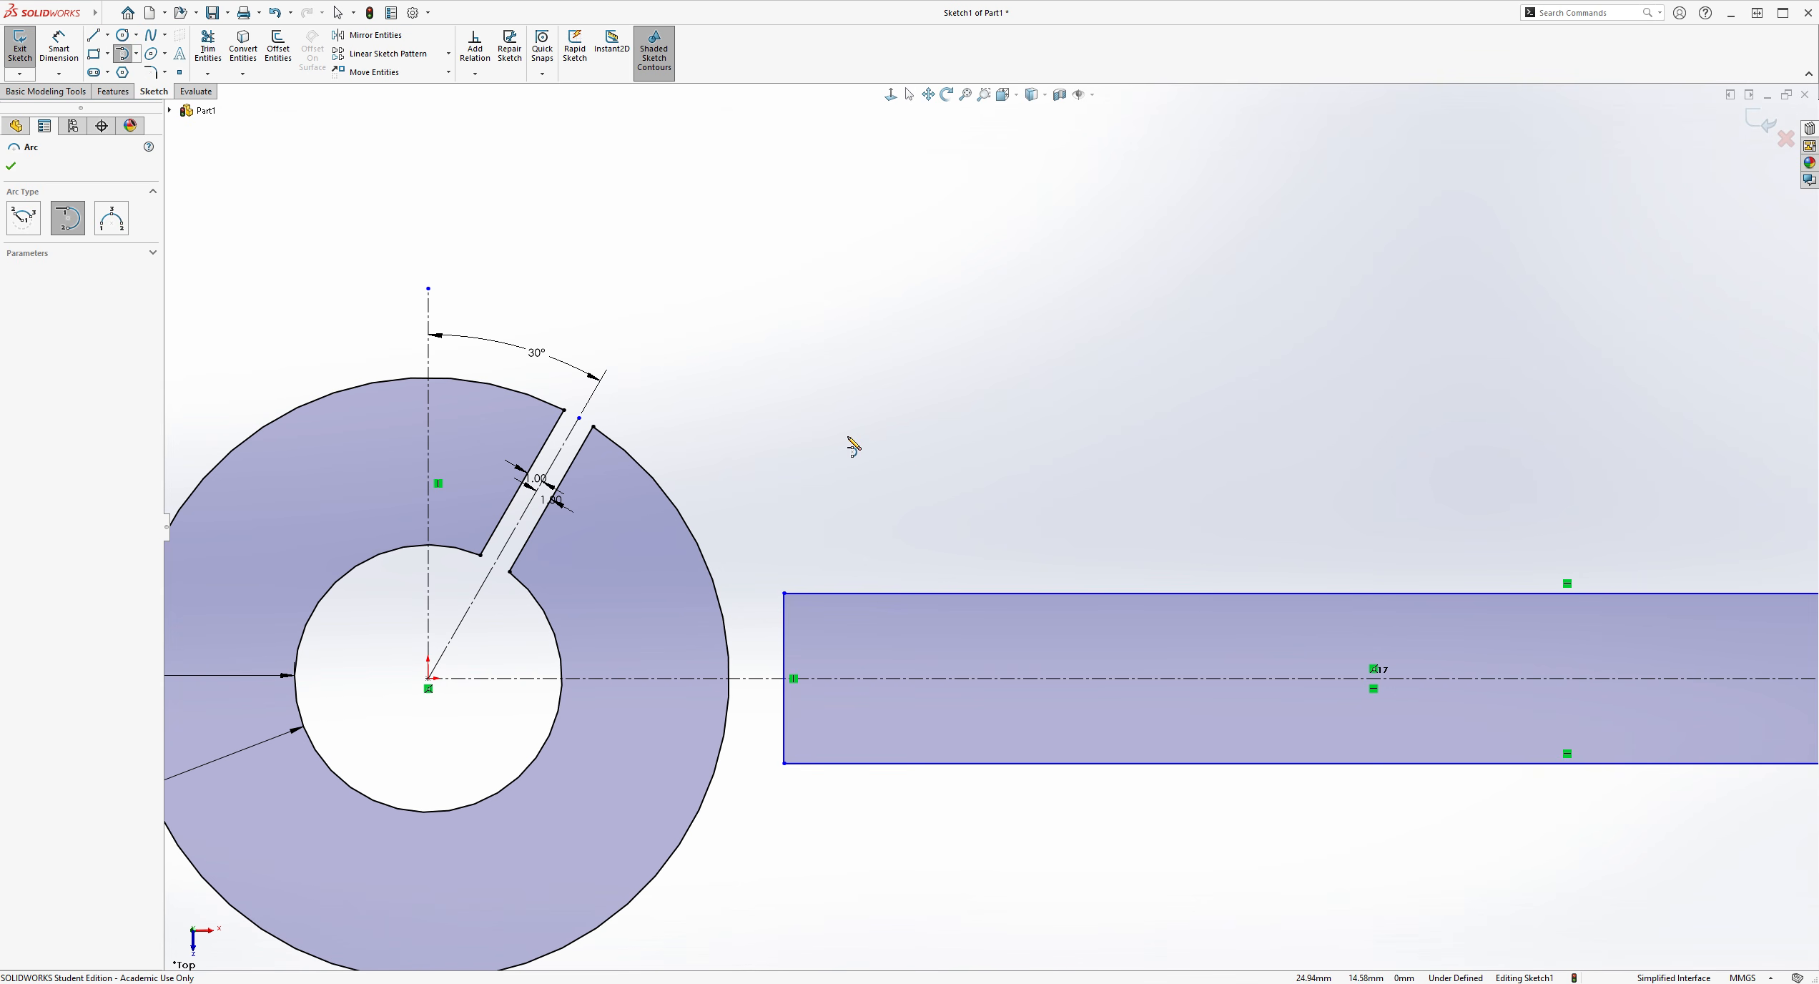
left_click(784, 594)
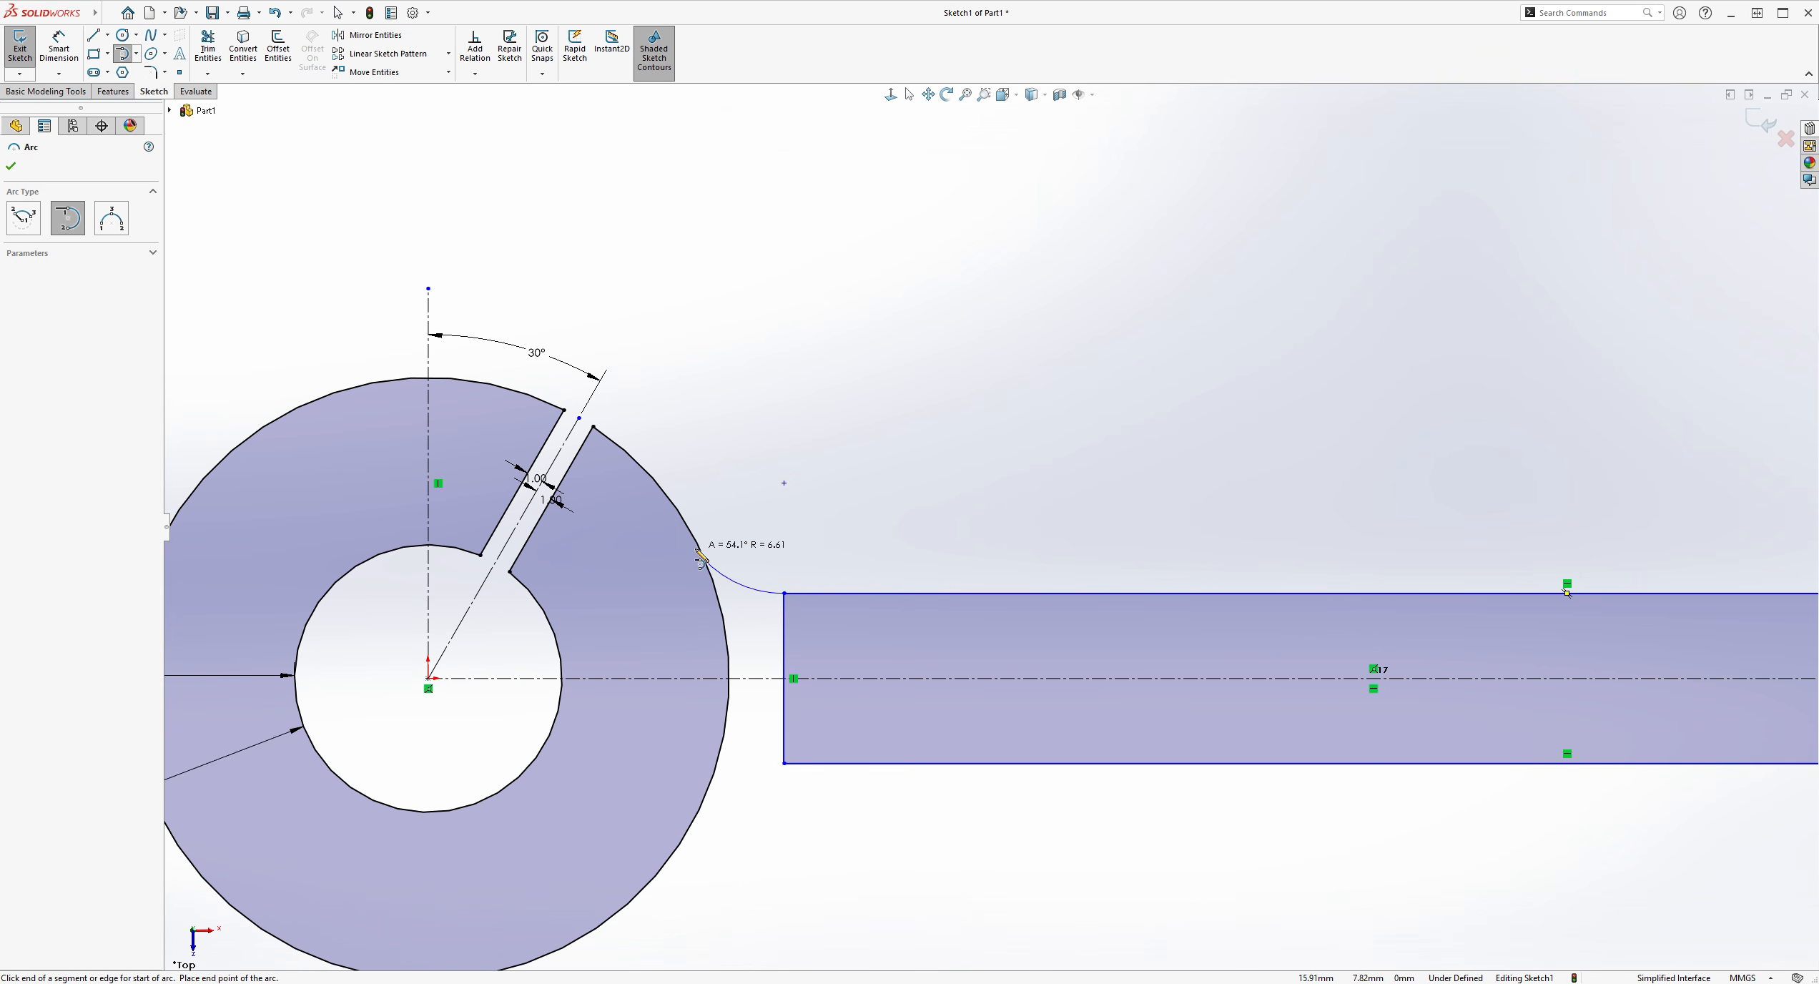
left_click(700, 548)
key("Escape")
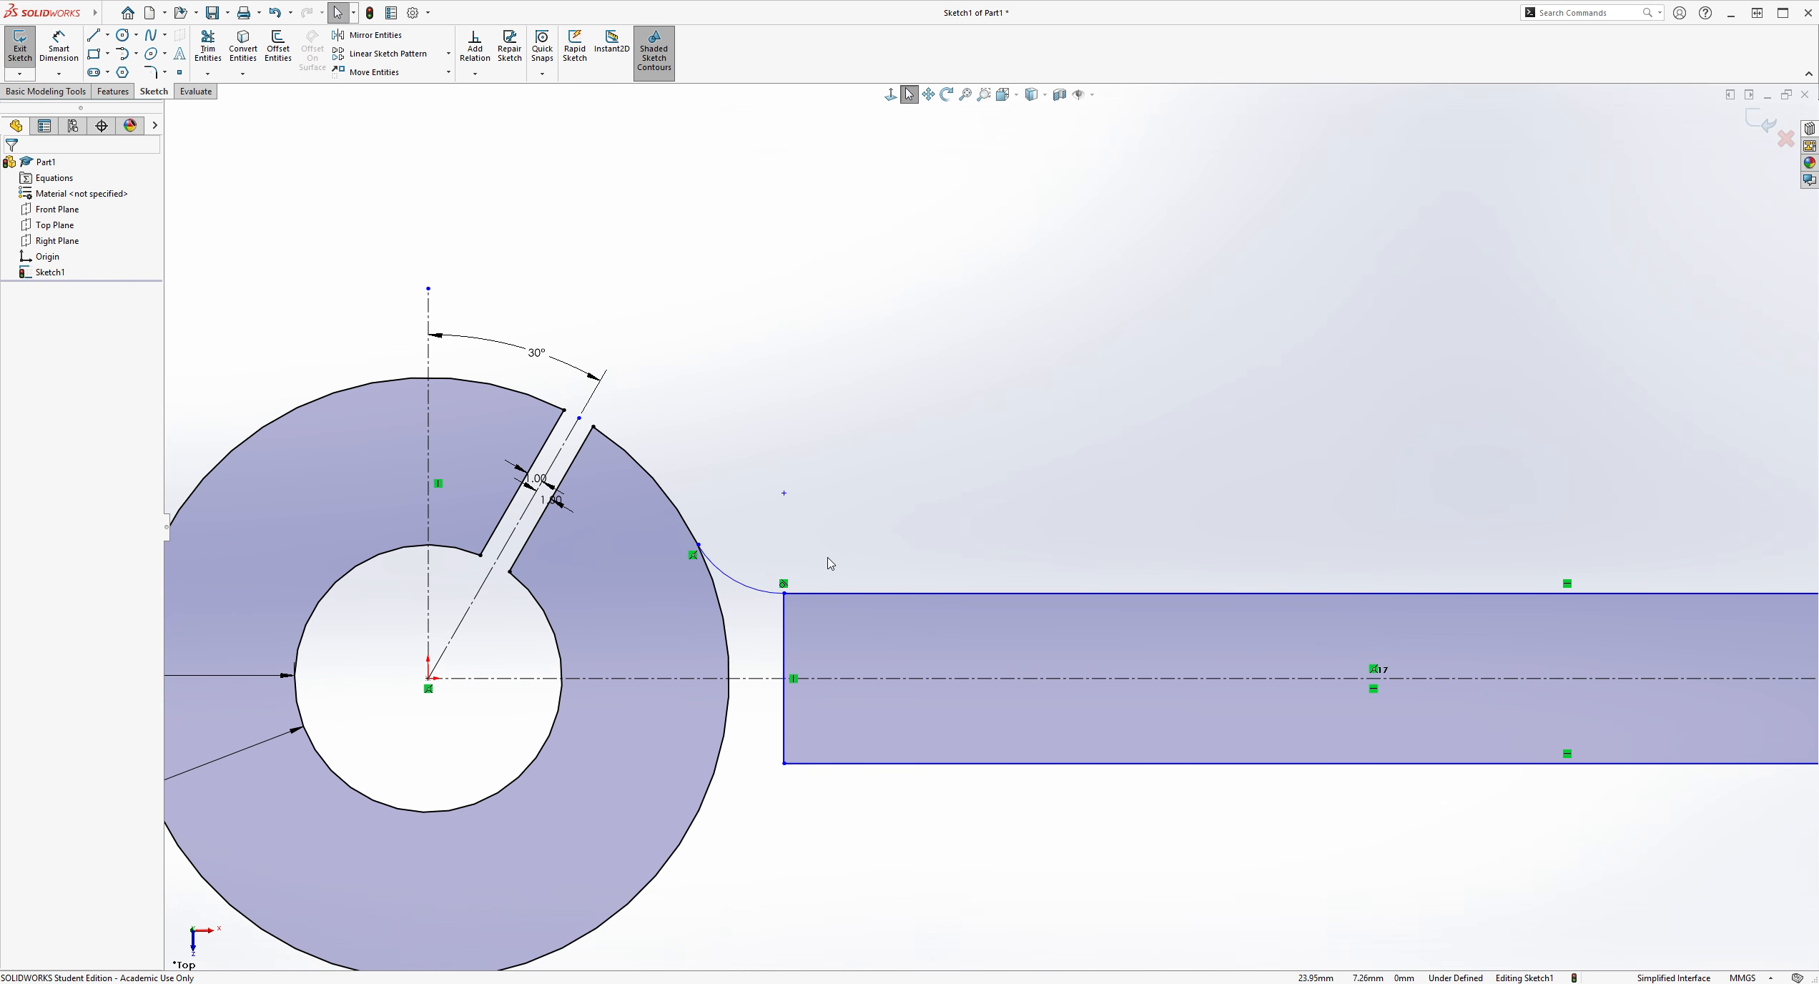
Add a Tangent relation between the new connecting arc and the ring's outer circle
left_click(708, 561)
left_click(697, 544, "ctrl")
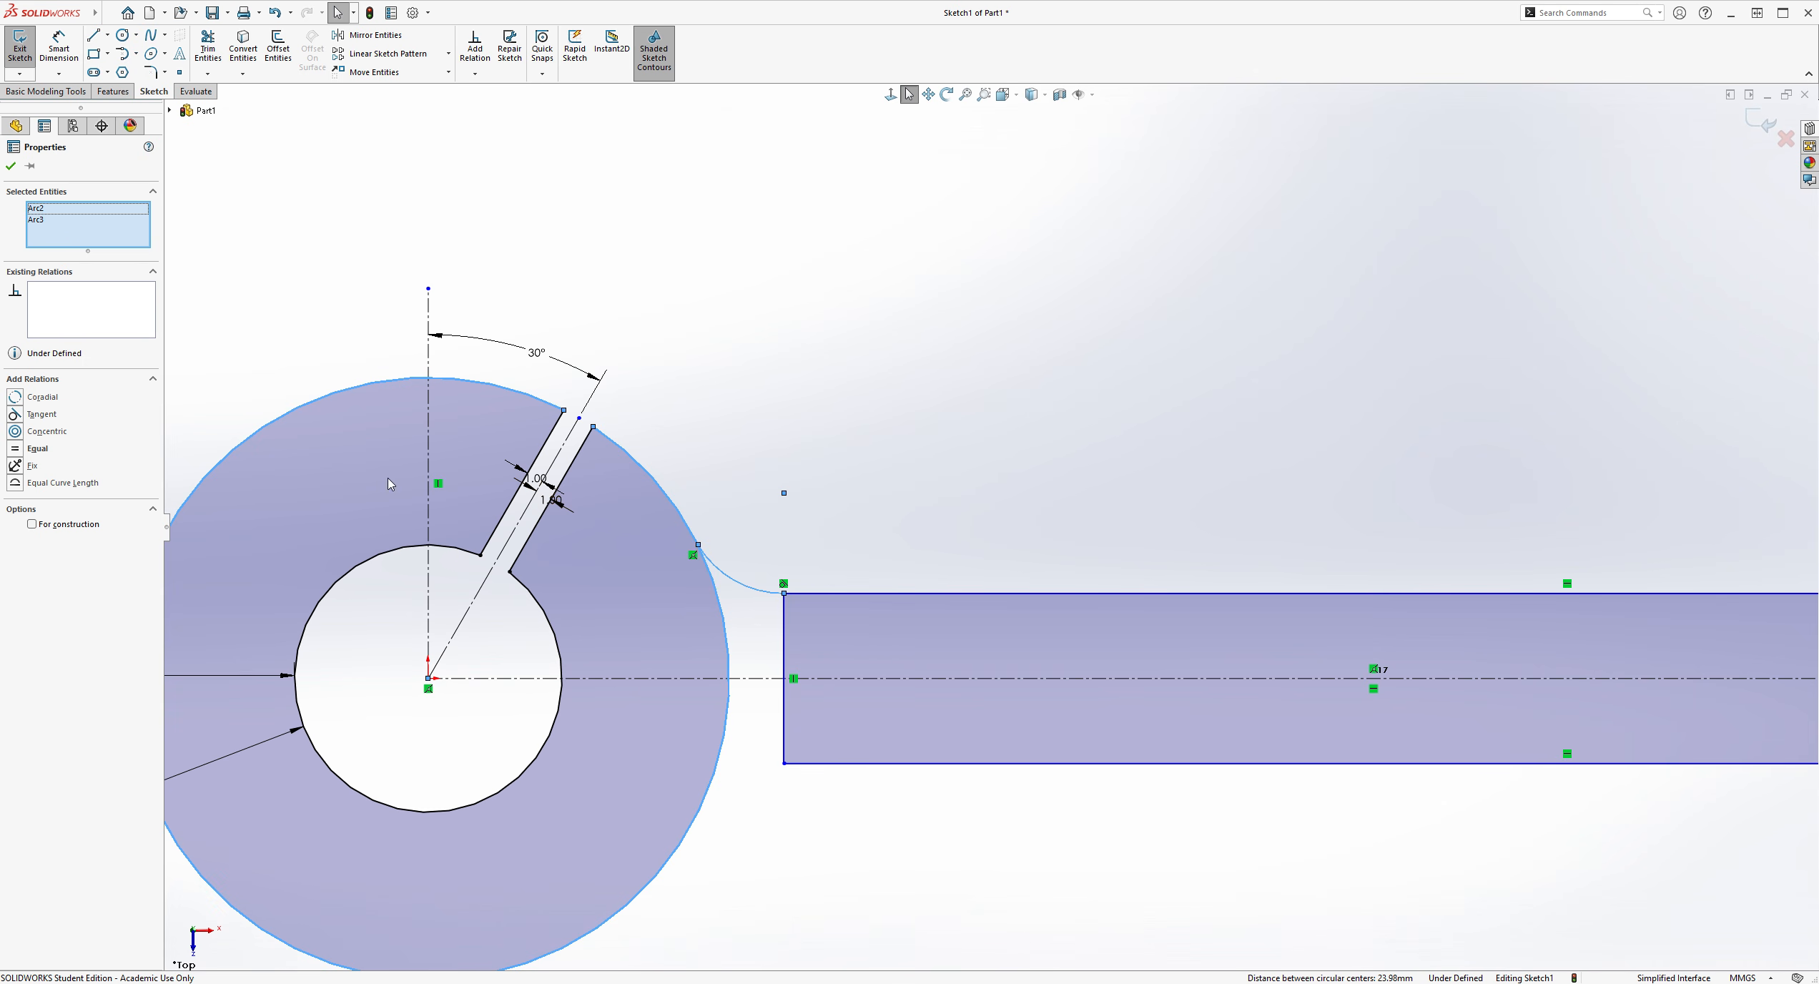
left_click(86, 416)
left_click(859, 449)
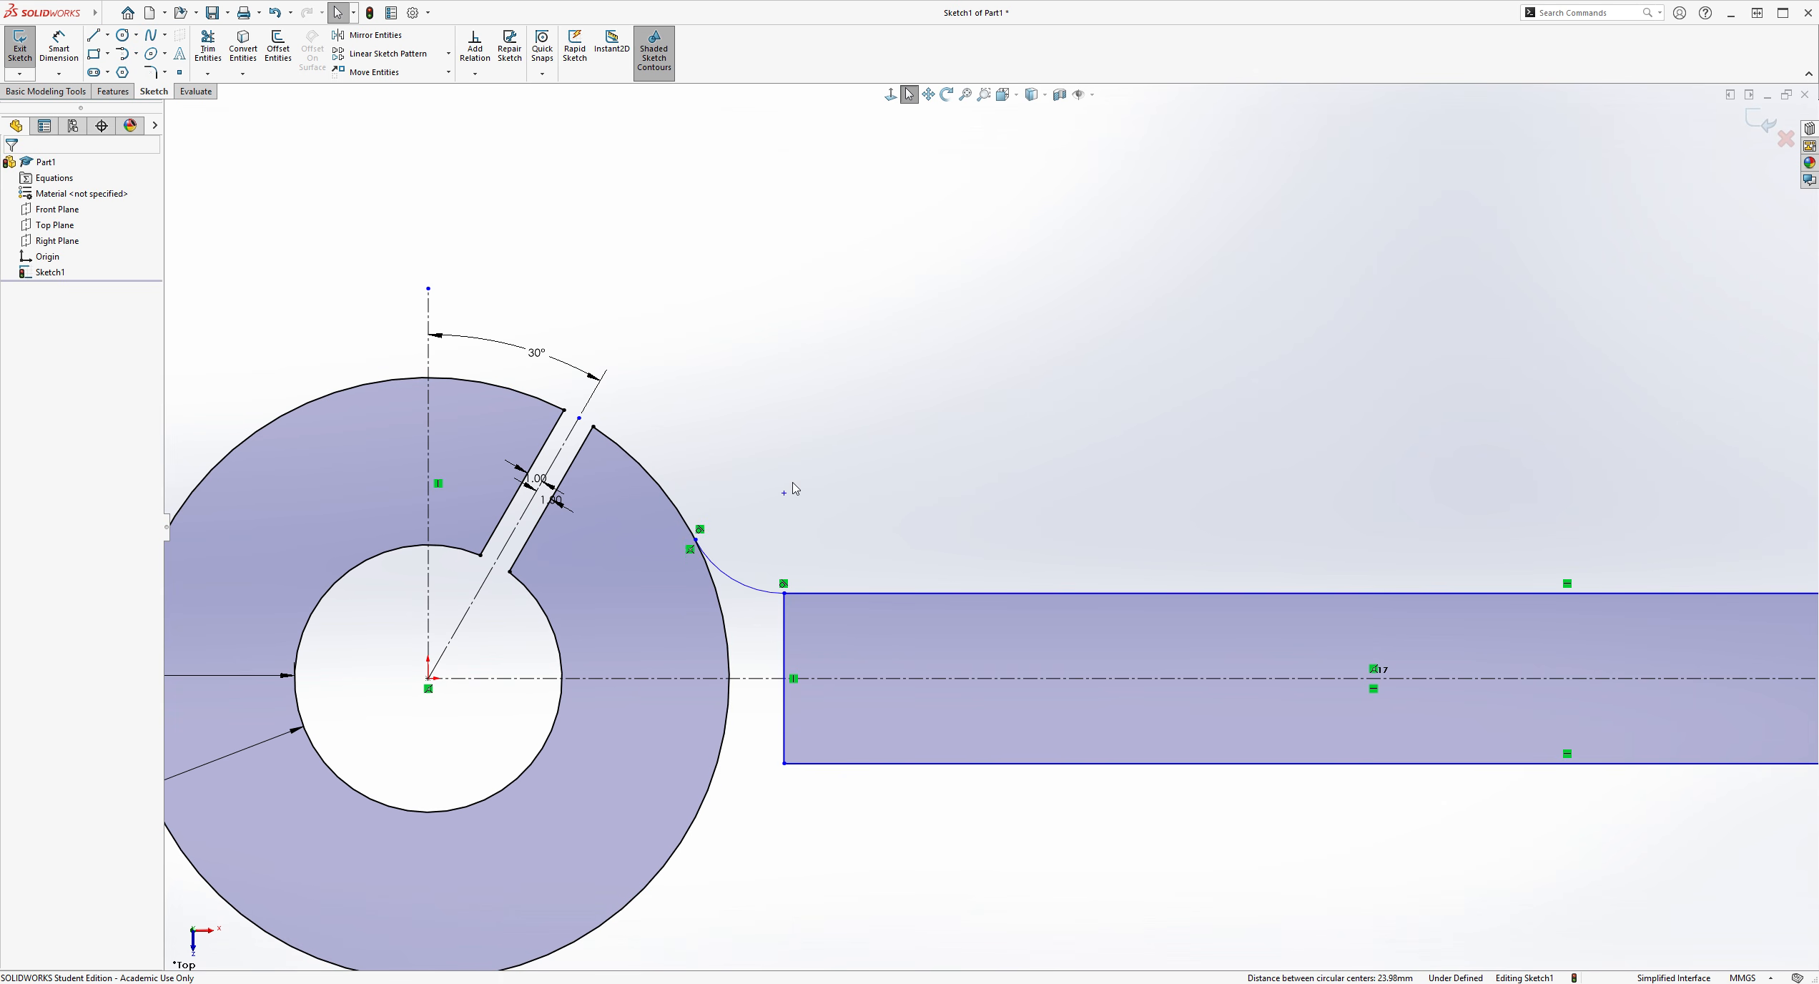
Mirror the connecting tangent arc about the horizontal centerline to the rectangle's opposite near corner
left_click(376, 34)
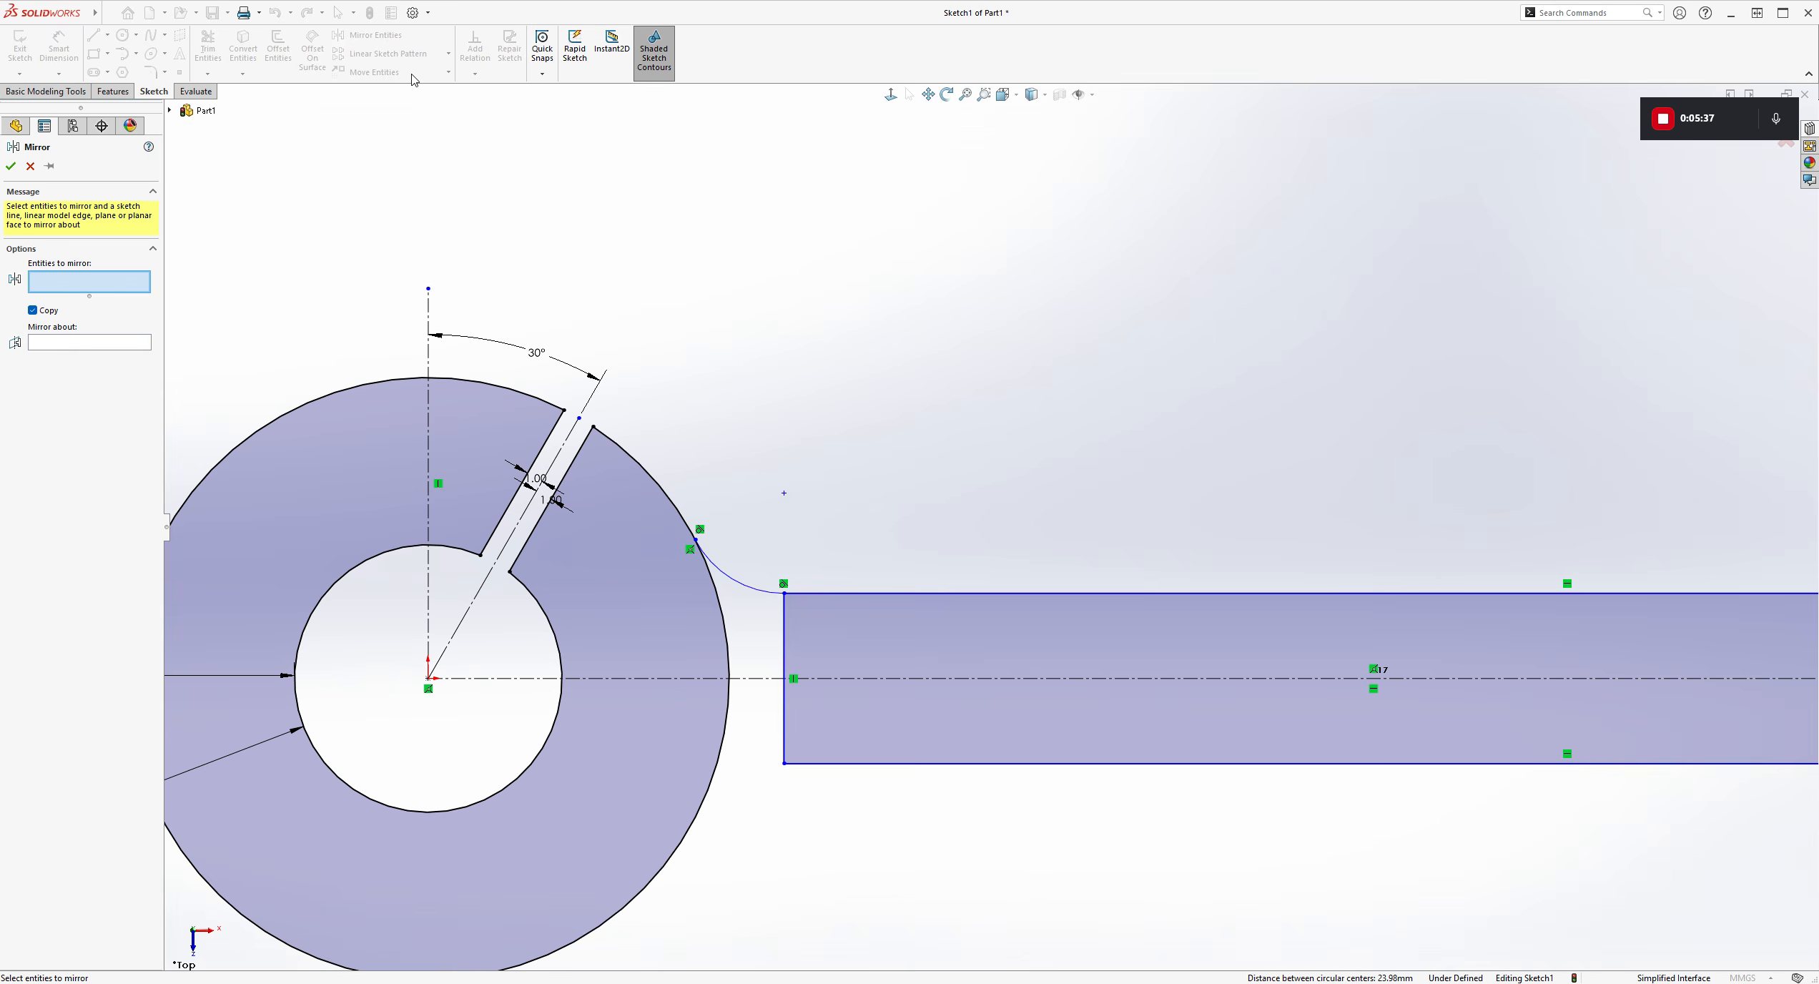
left_click(755, 595)
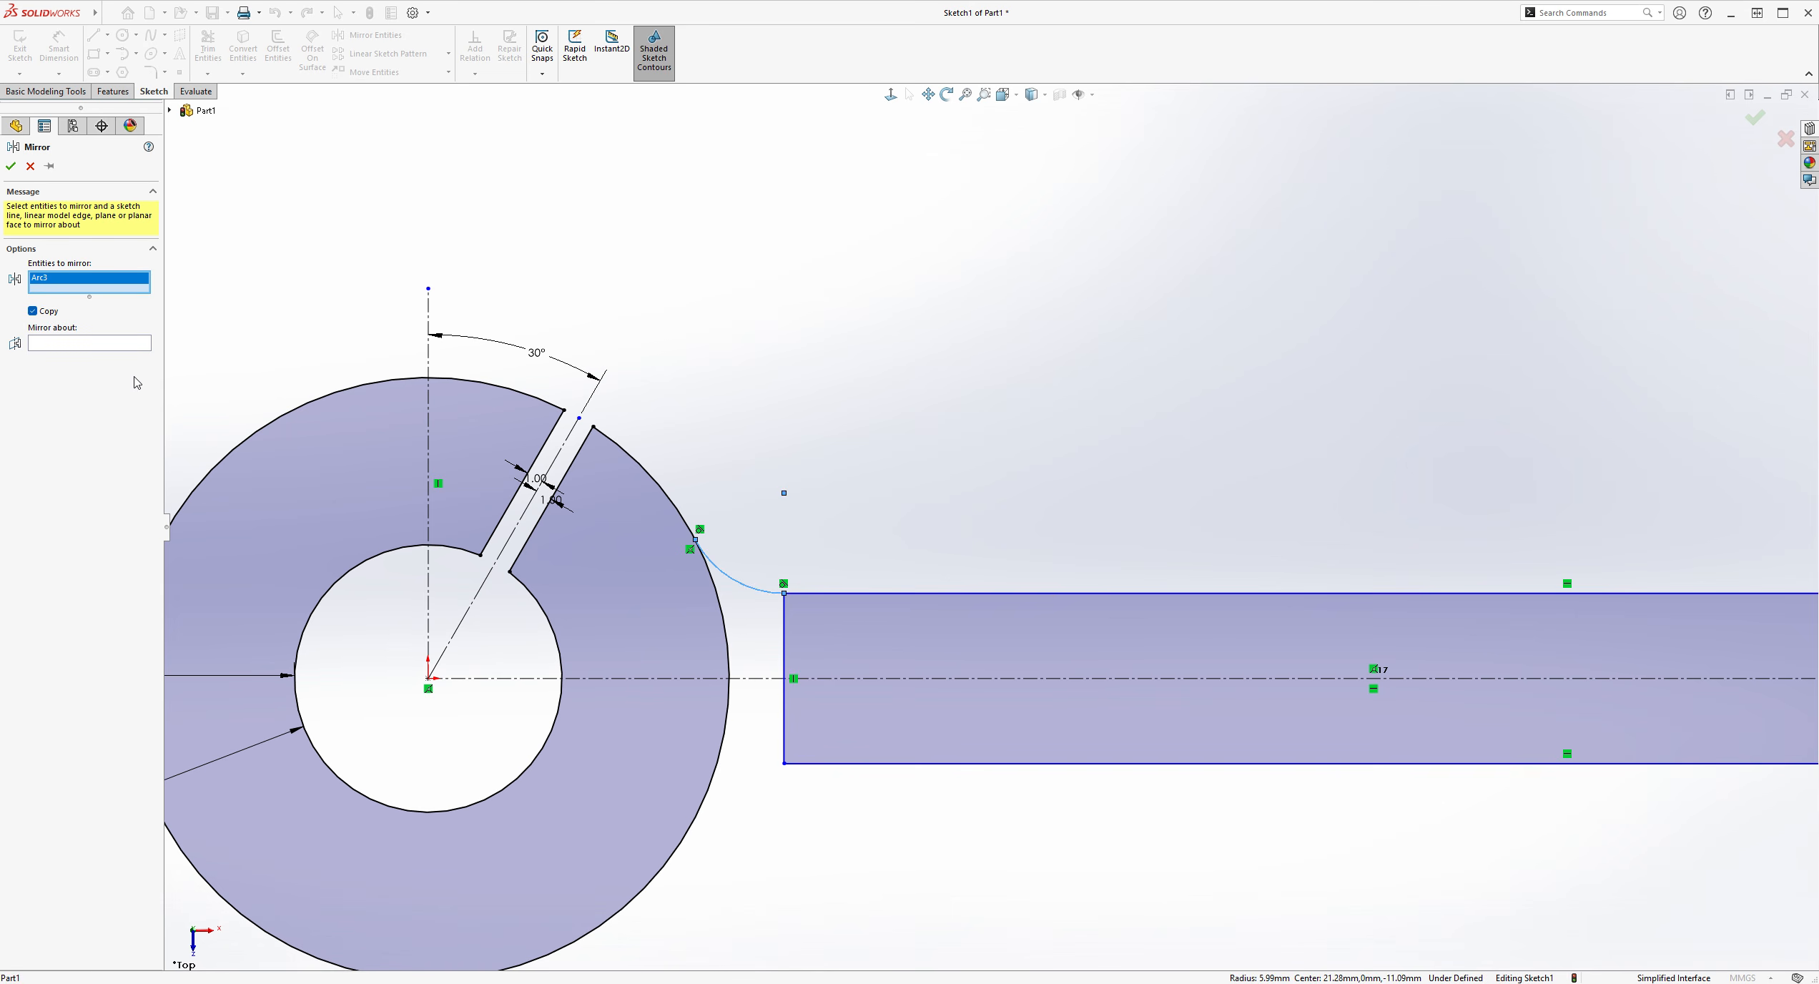
left_click(92, 344)
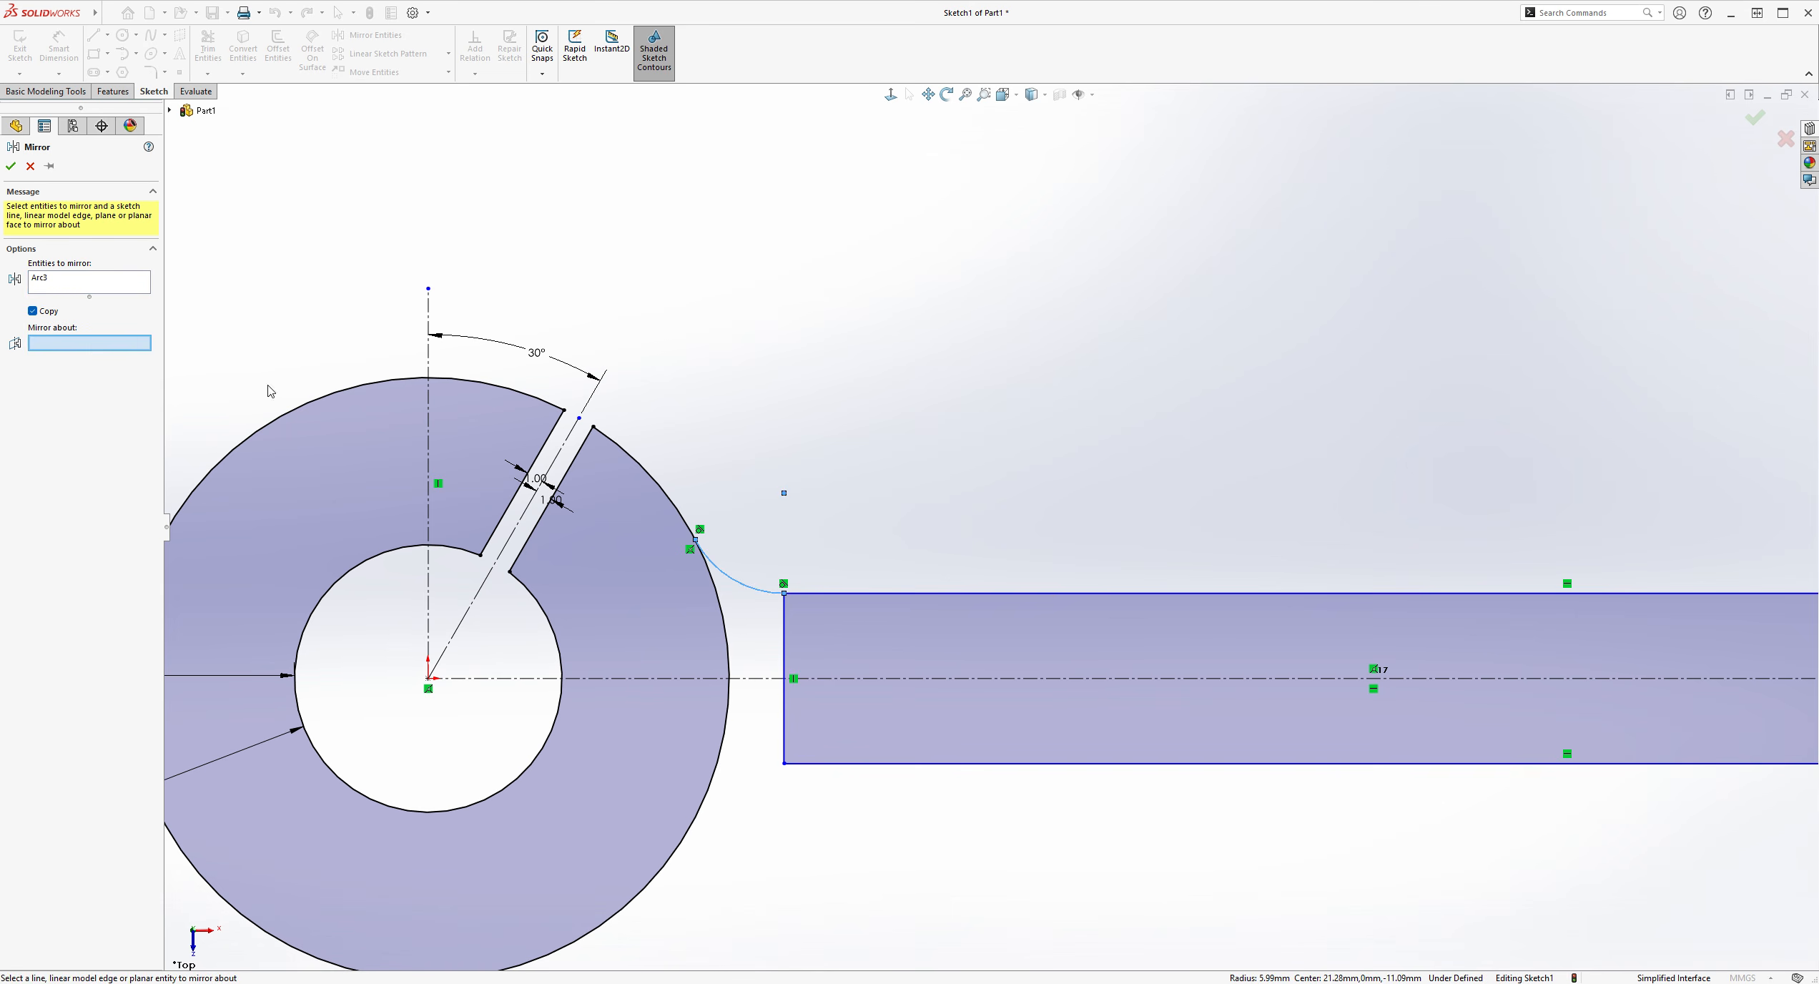
left_click(743, 679)
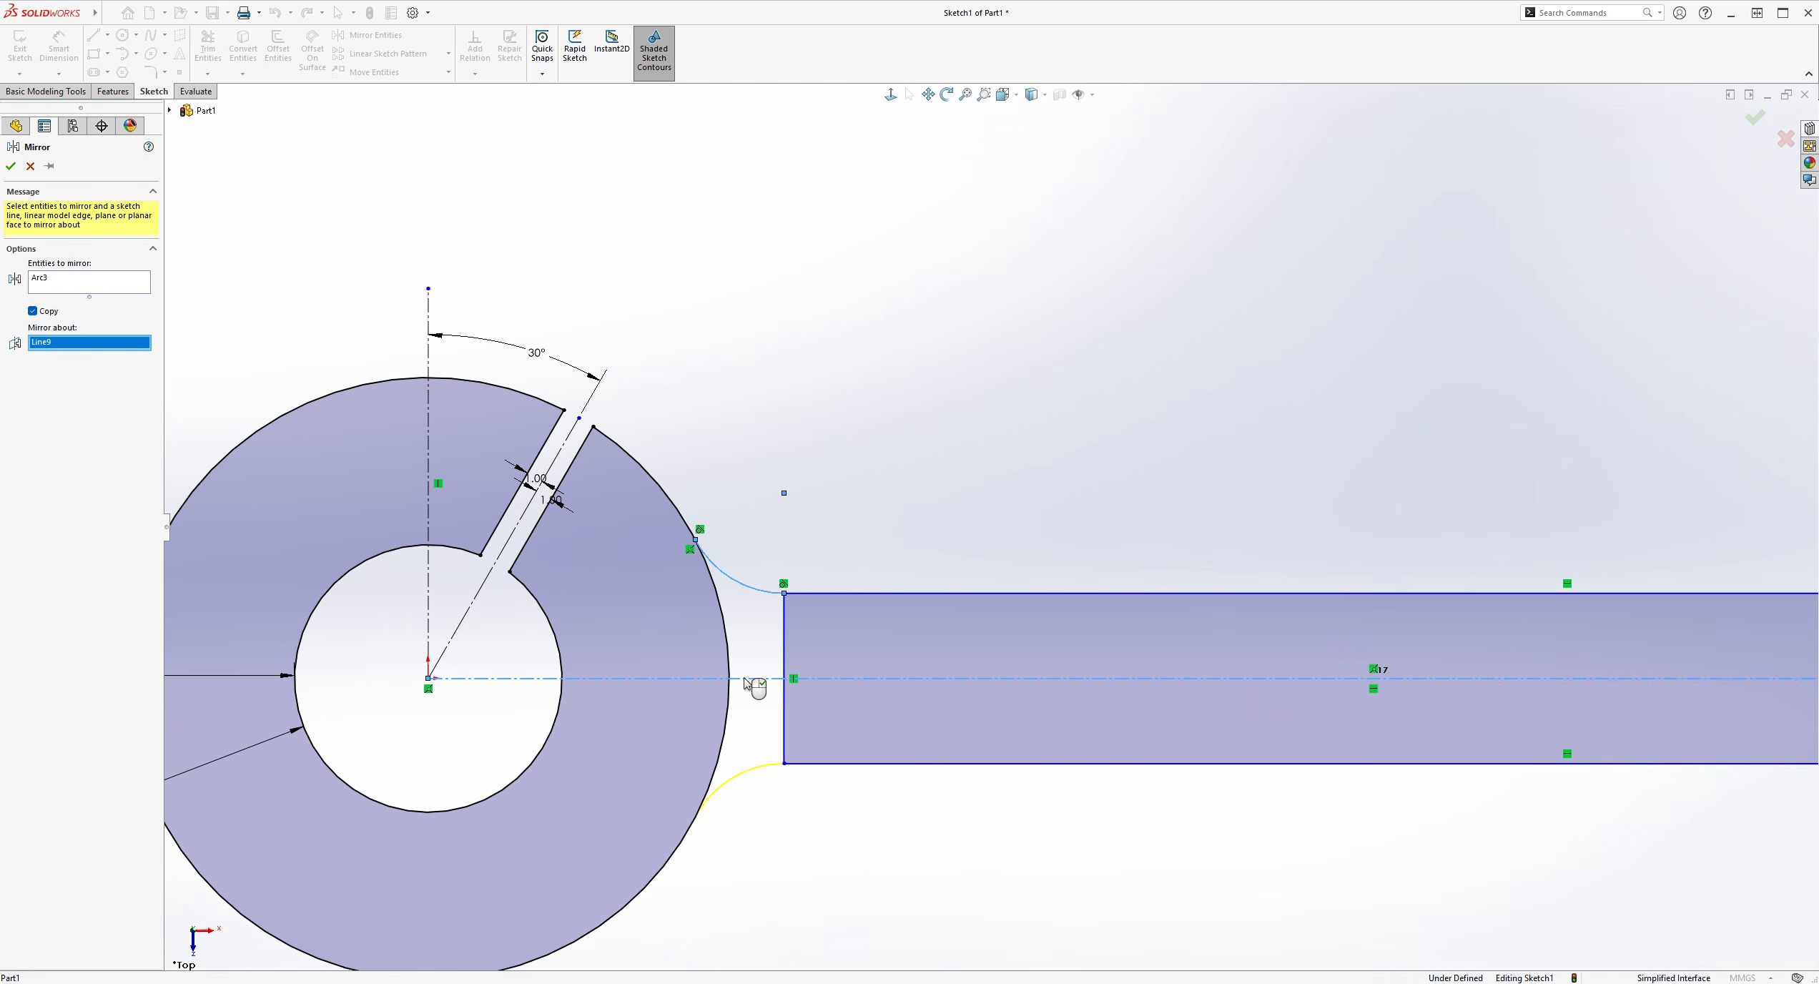
left_click(12, 169)
key("f")
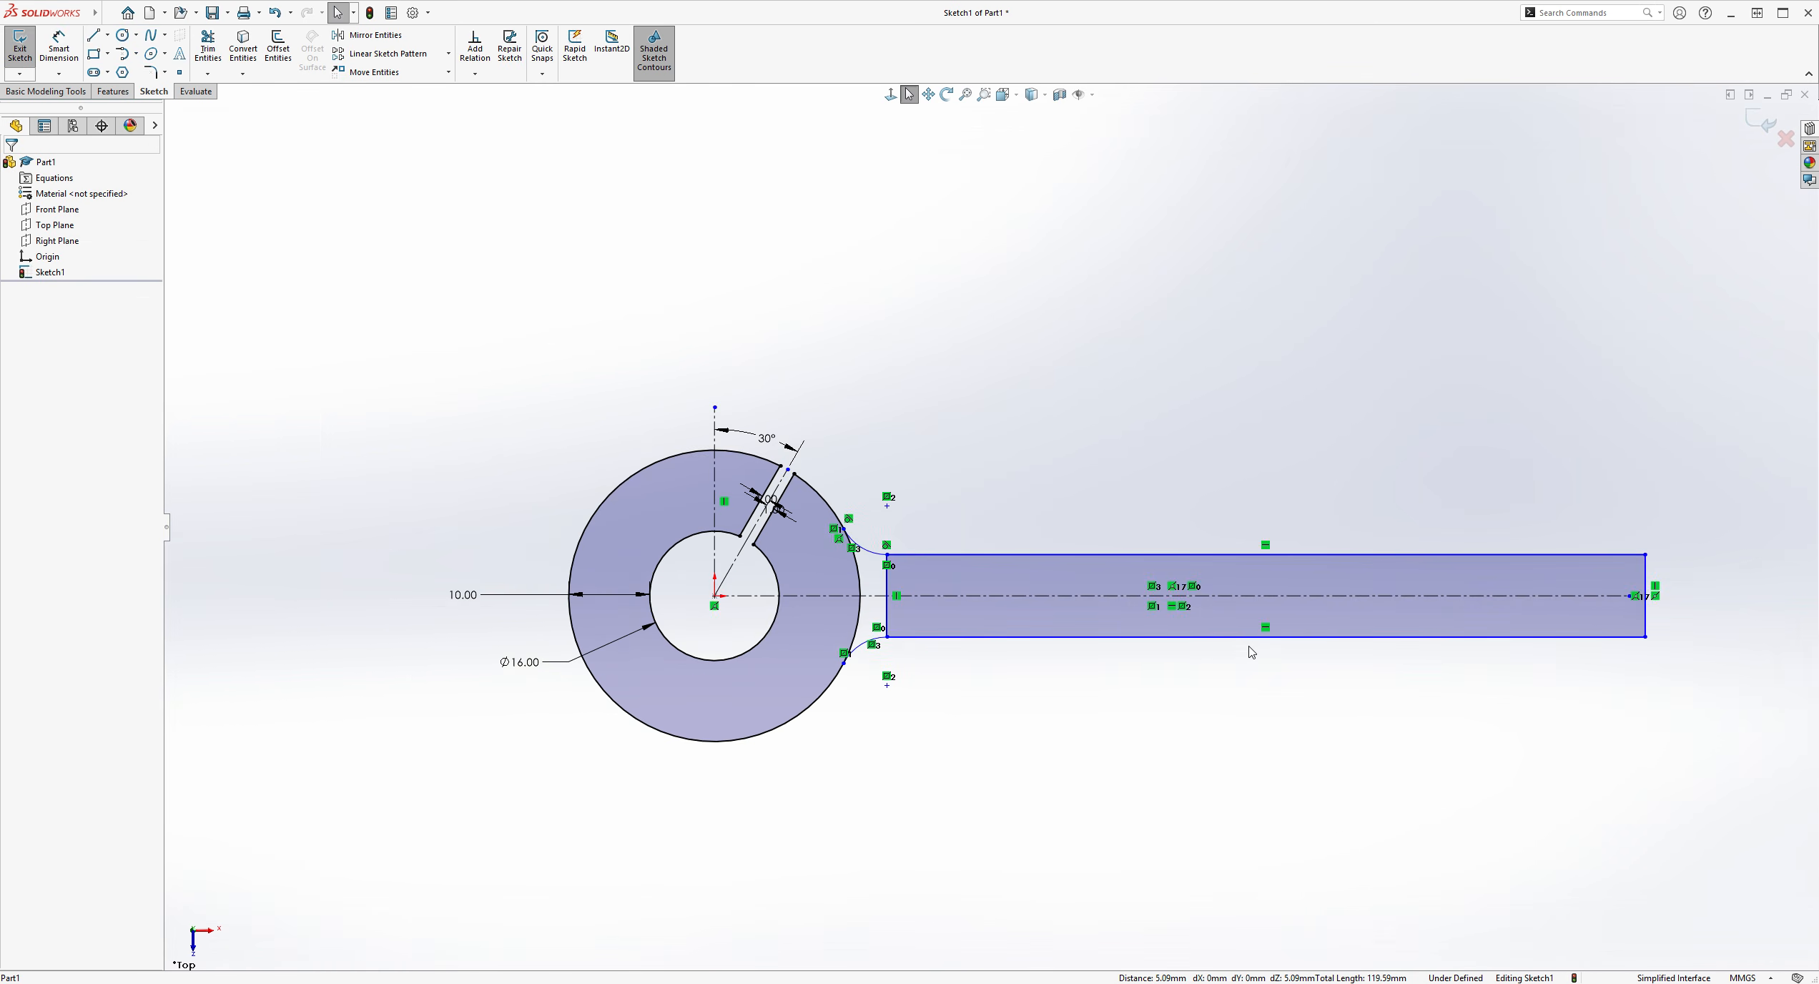
Dimension the upper connecting arc with a radius of 8 mm
left_click(59, 44)
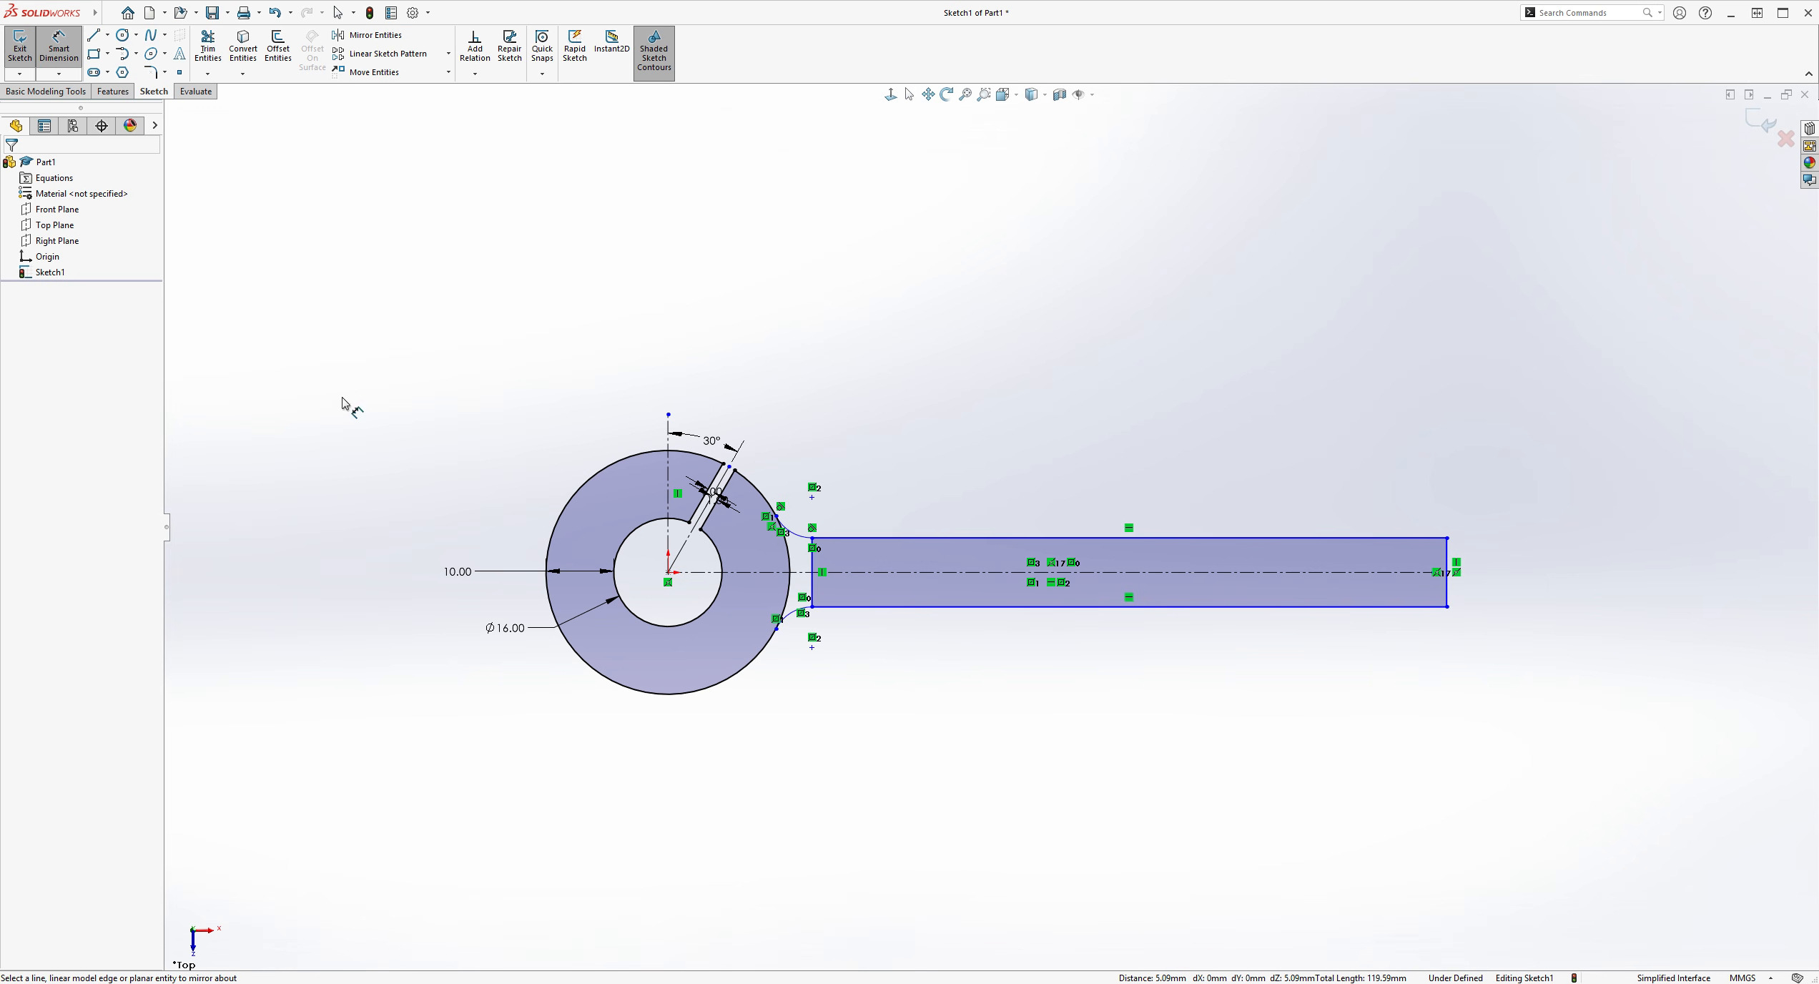
scroll(996, 417, "down", 3)
left_click(649, 655)
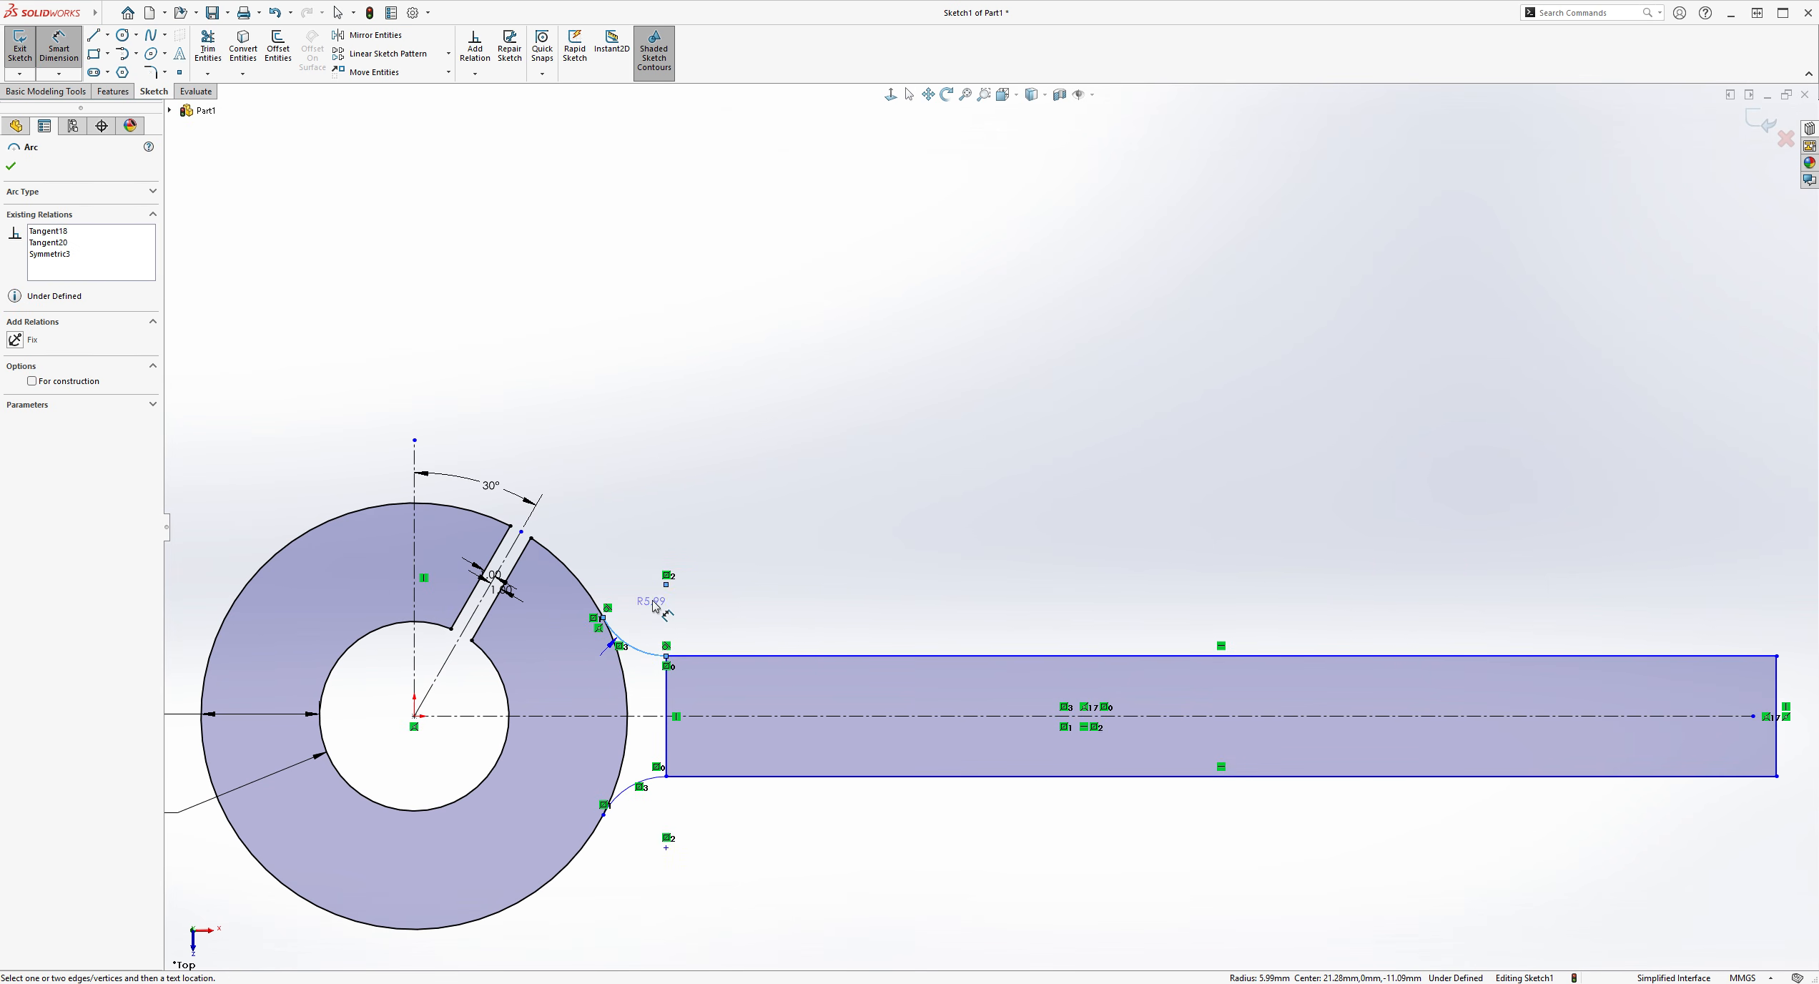
left_click(740, 509)
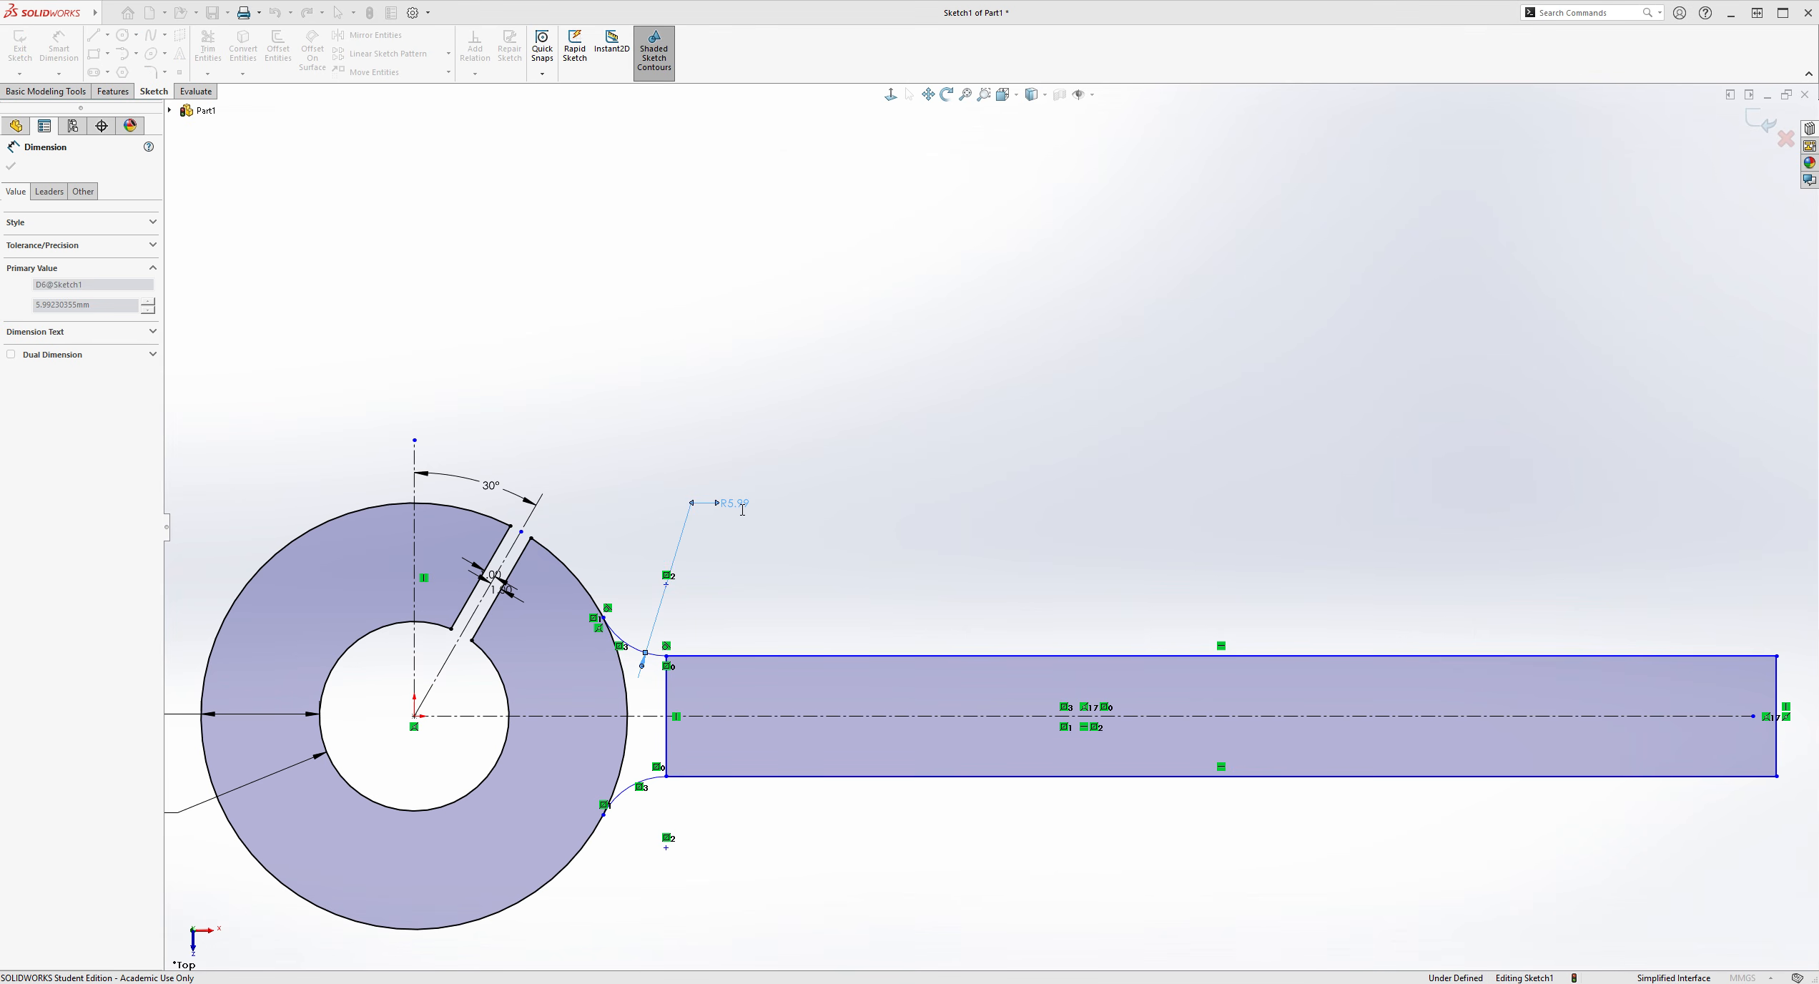
type("8")
key("Return")
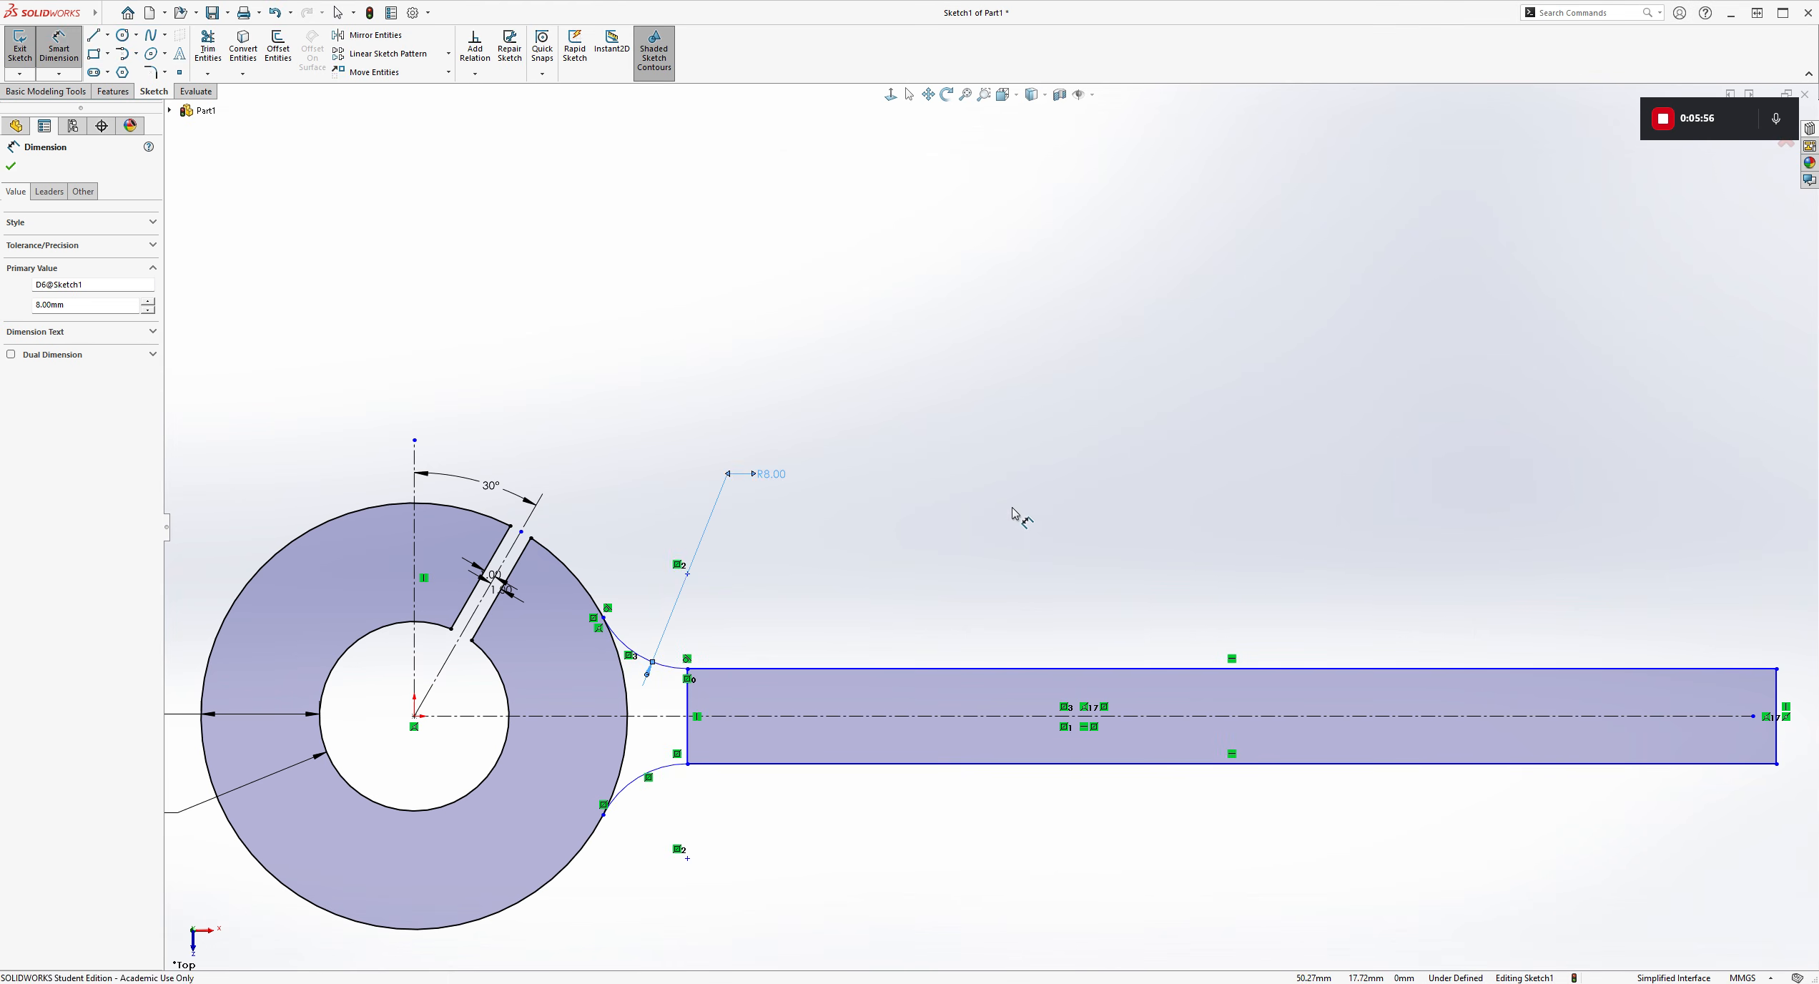
key("Escape")
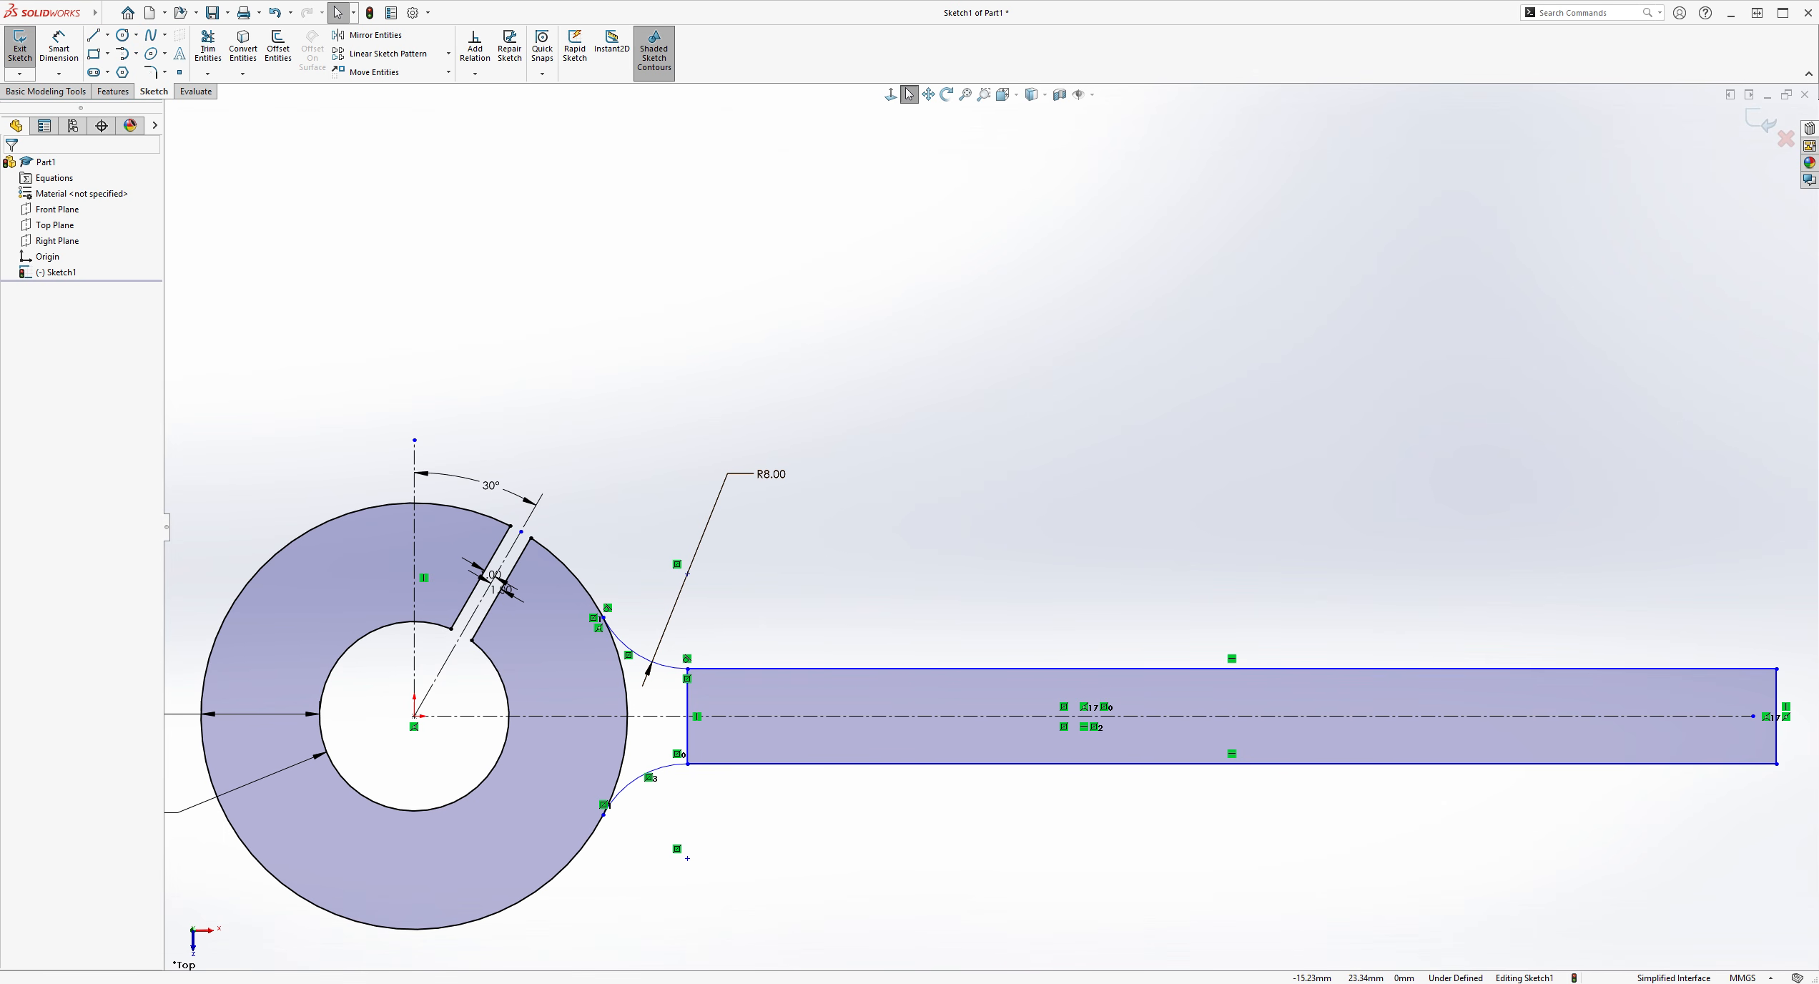
Dimension the rectangle's far vertical edge to a length of 16 mm
left_click(59, 49)
key("z")
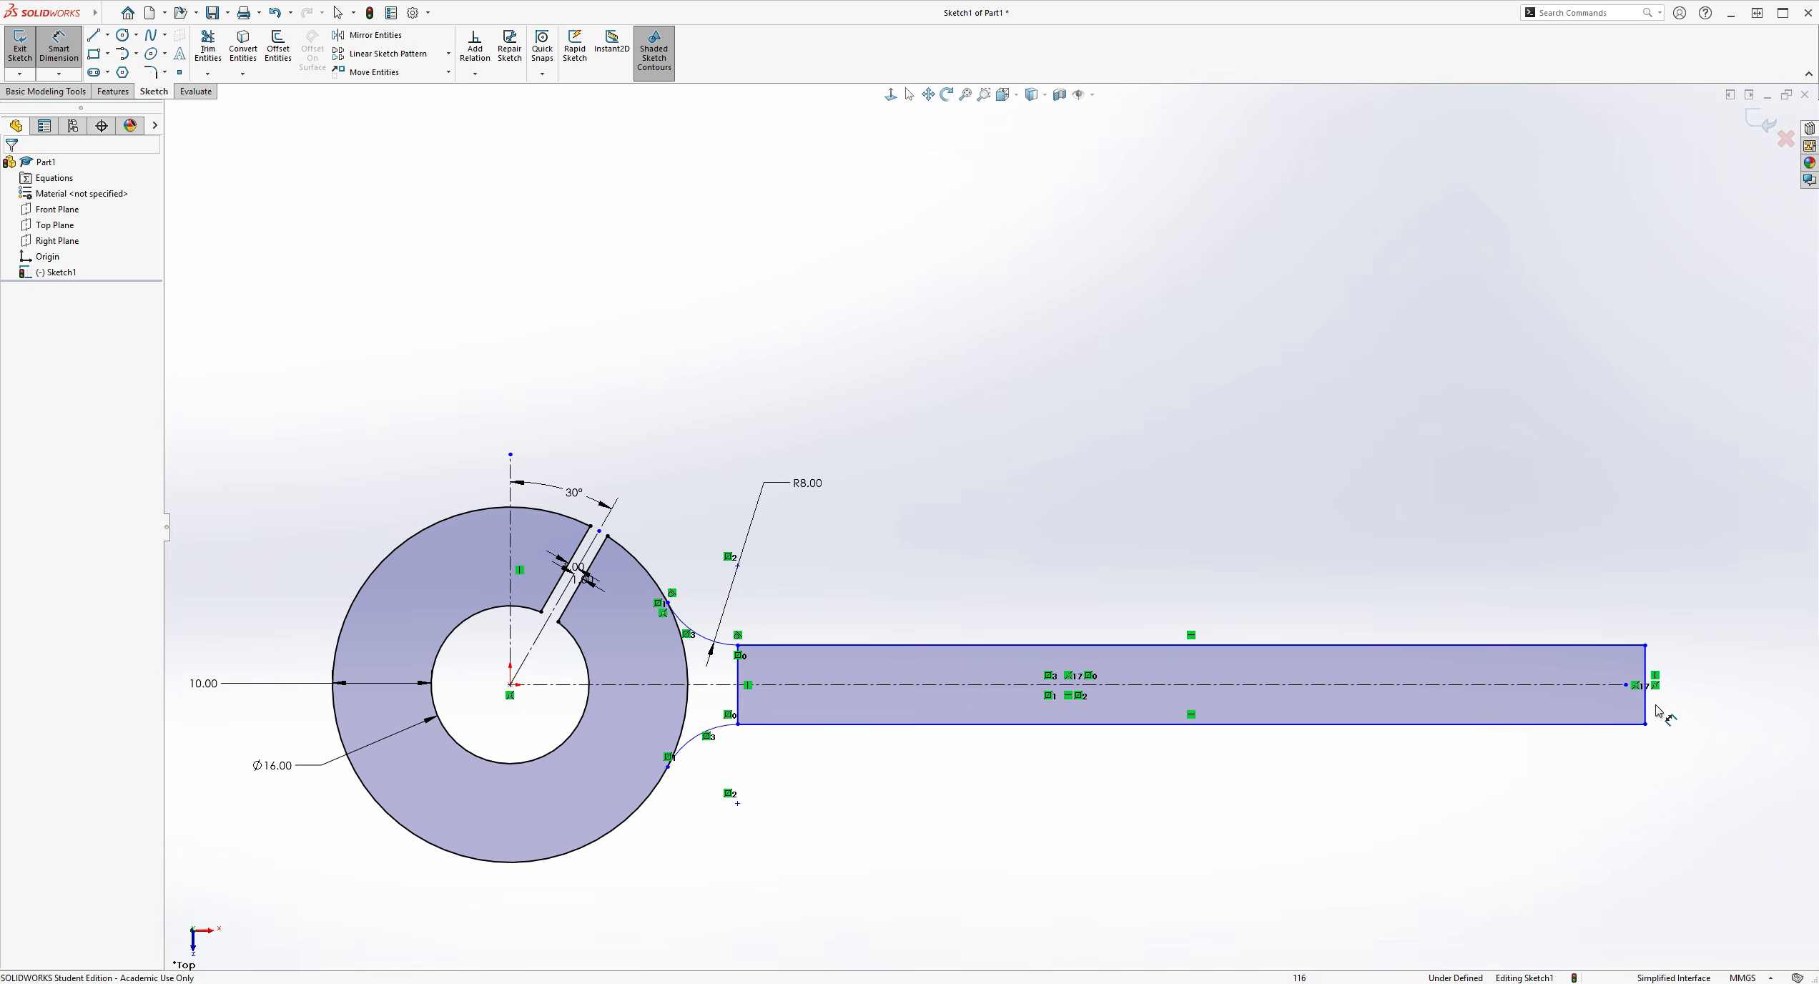
left_click(1646, 708)
left_click(1702, 707)
type("16")
key("Return")
key("Escape")
key("Escape")
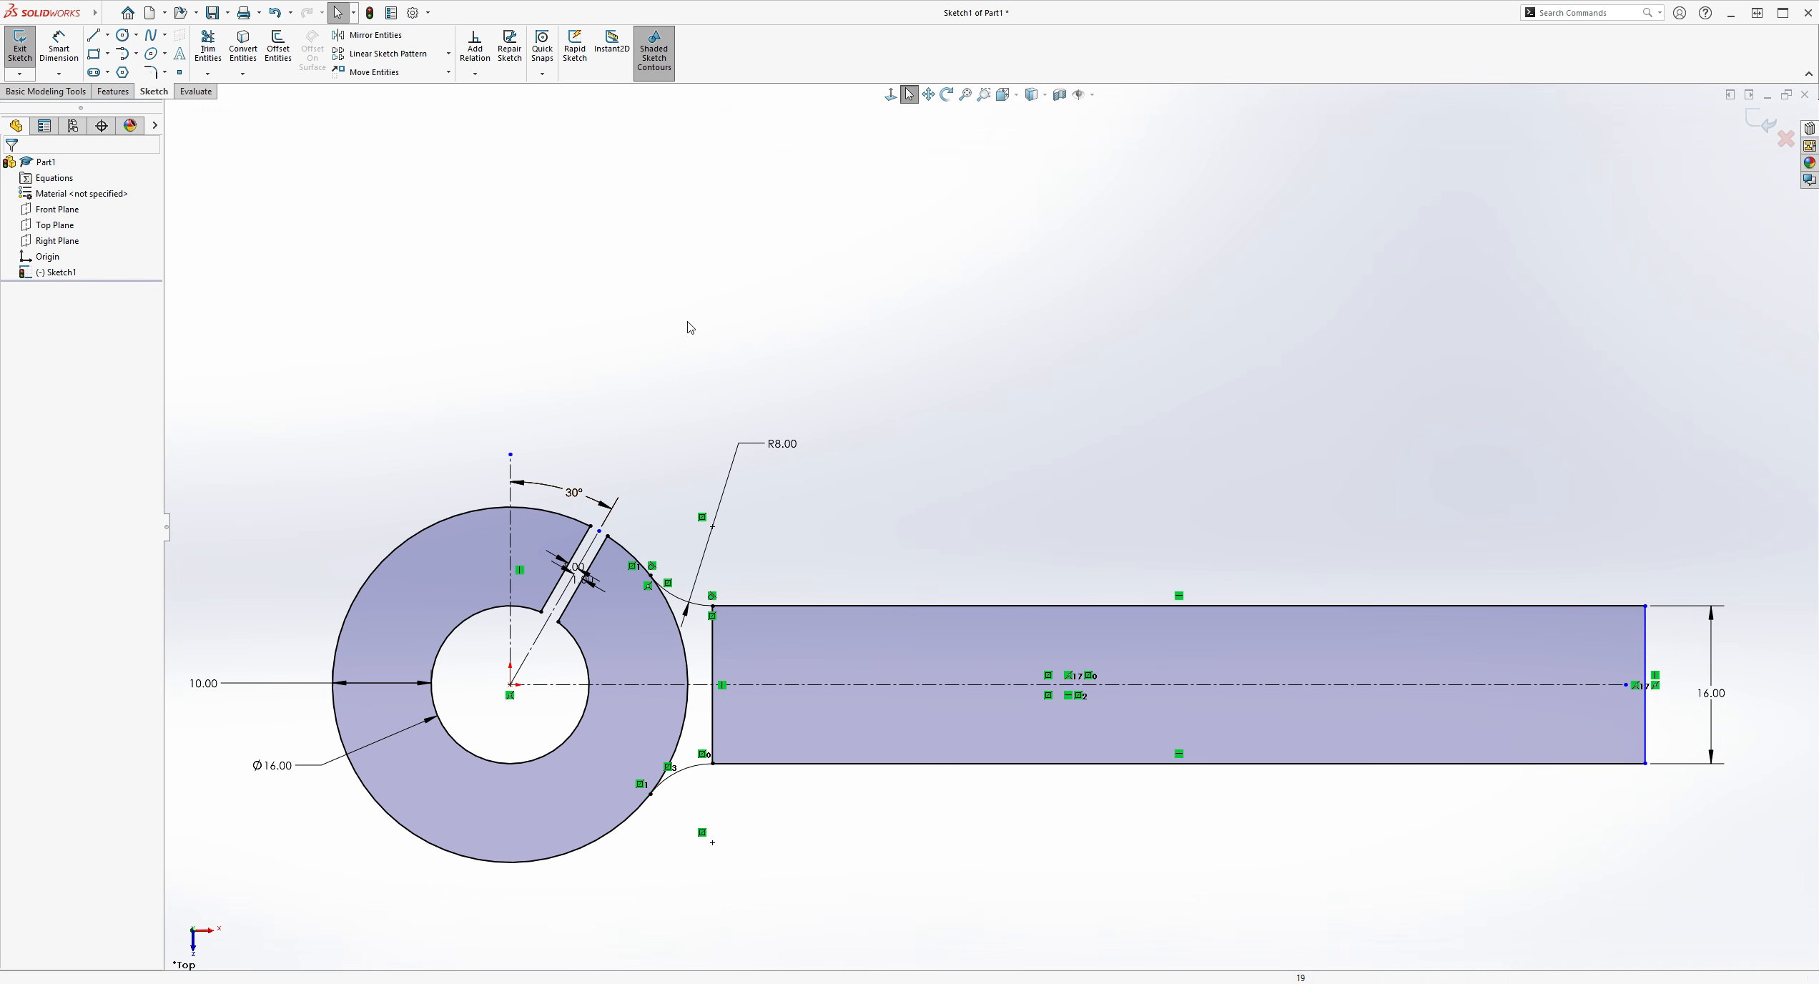
Dimension the horizontal distance from the ring's center to the rectangle's far vertical edge as 96 mm
left_click(59, 47)
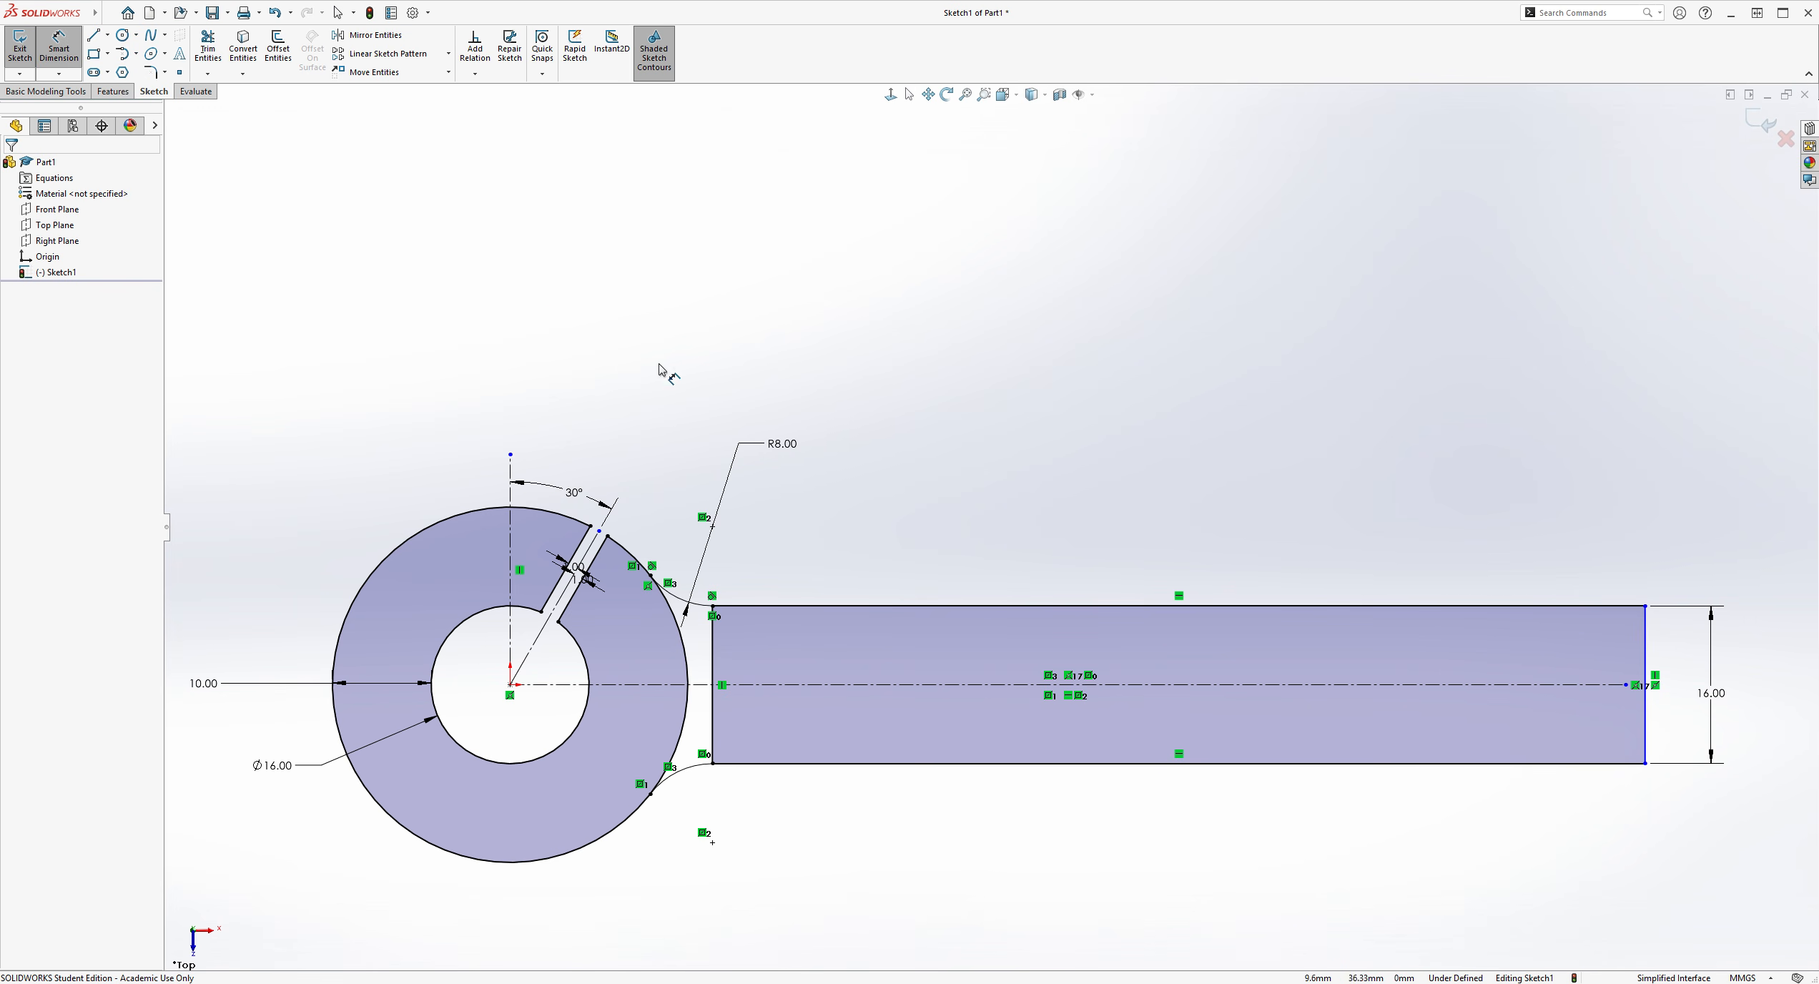
left_click(510, 687)
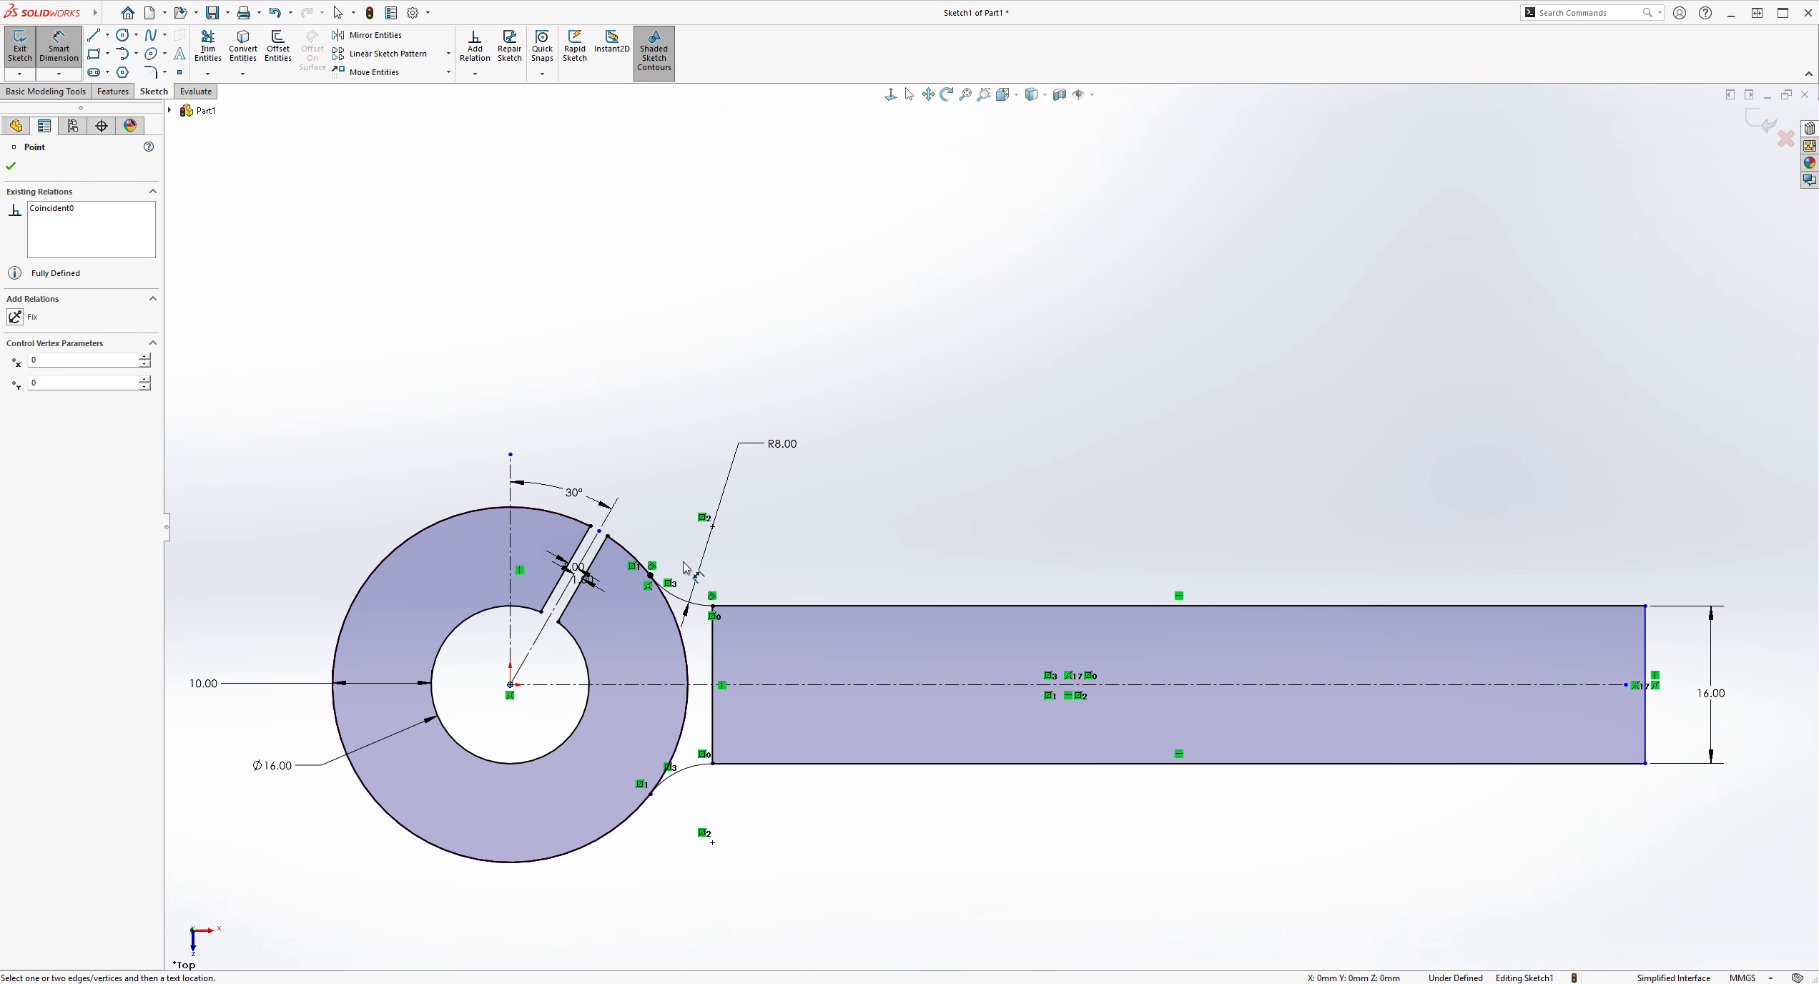
left_click(1645, 665)
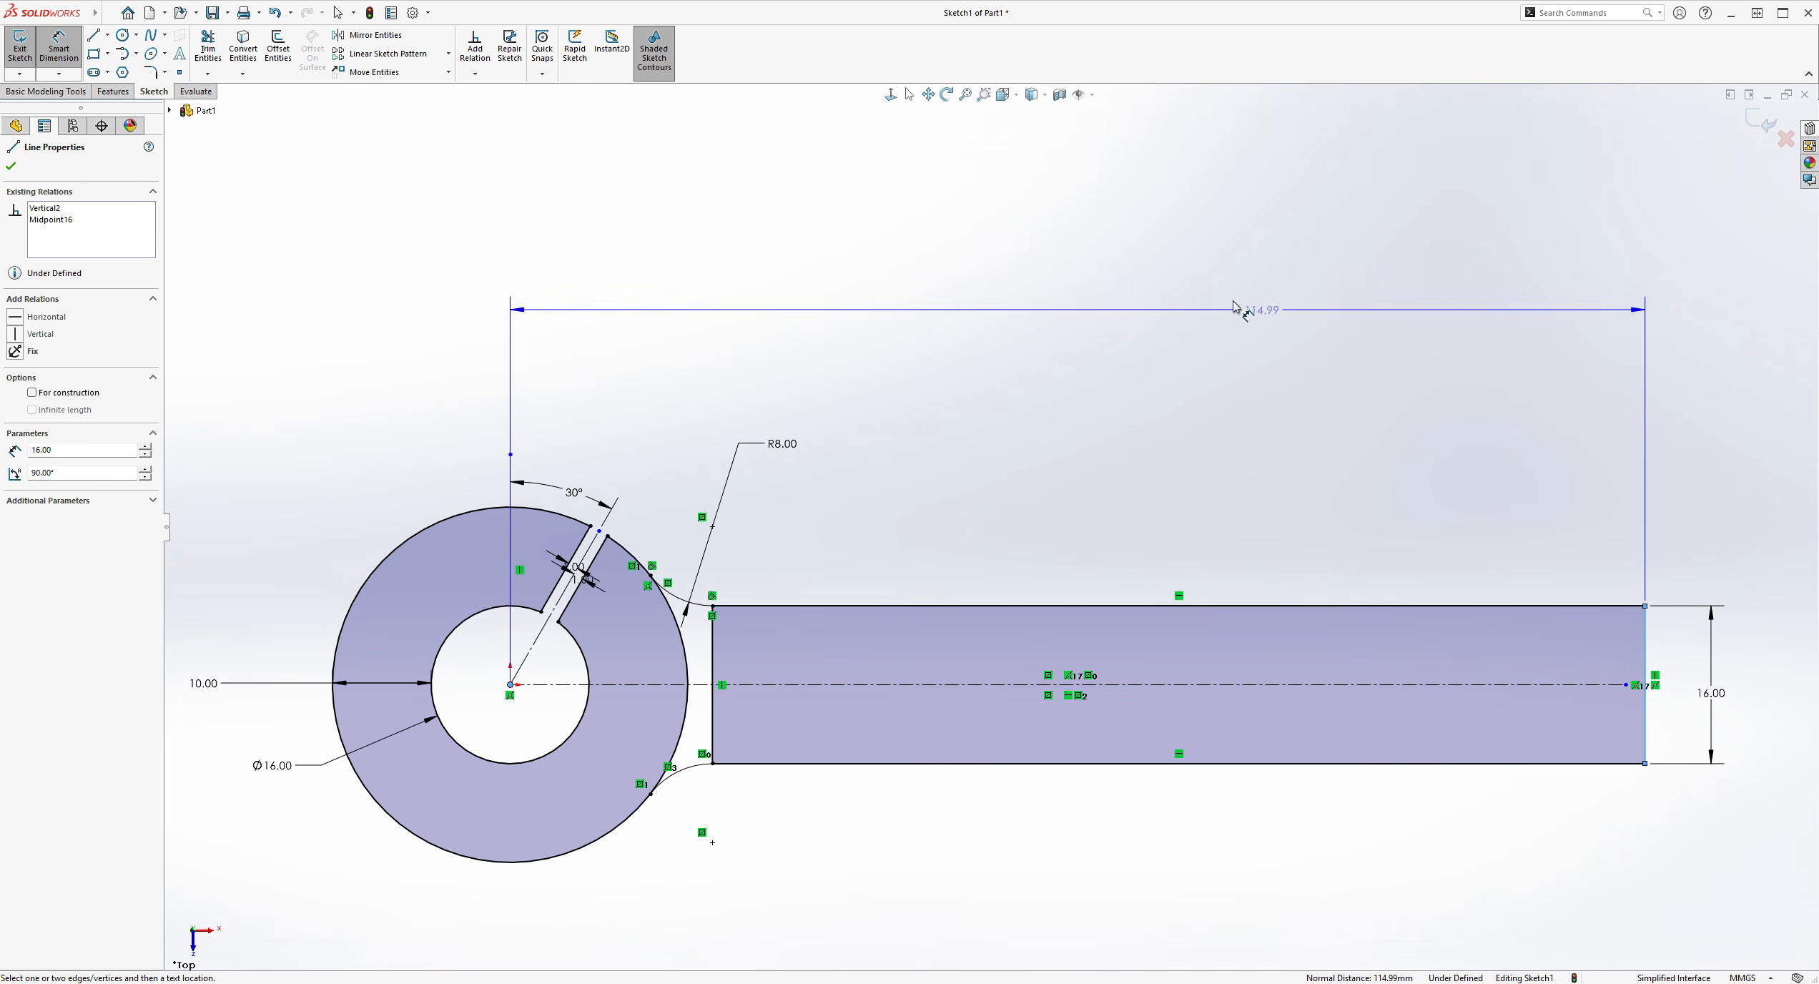
left_click(1052, 286)
type("96")
key("Return")
key("Escape")
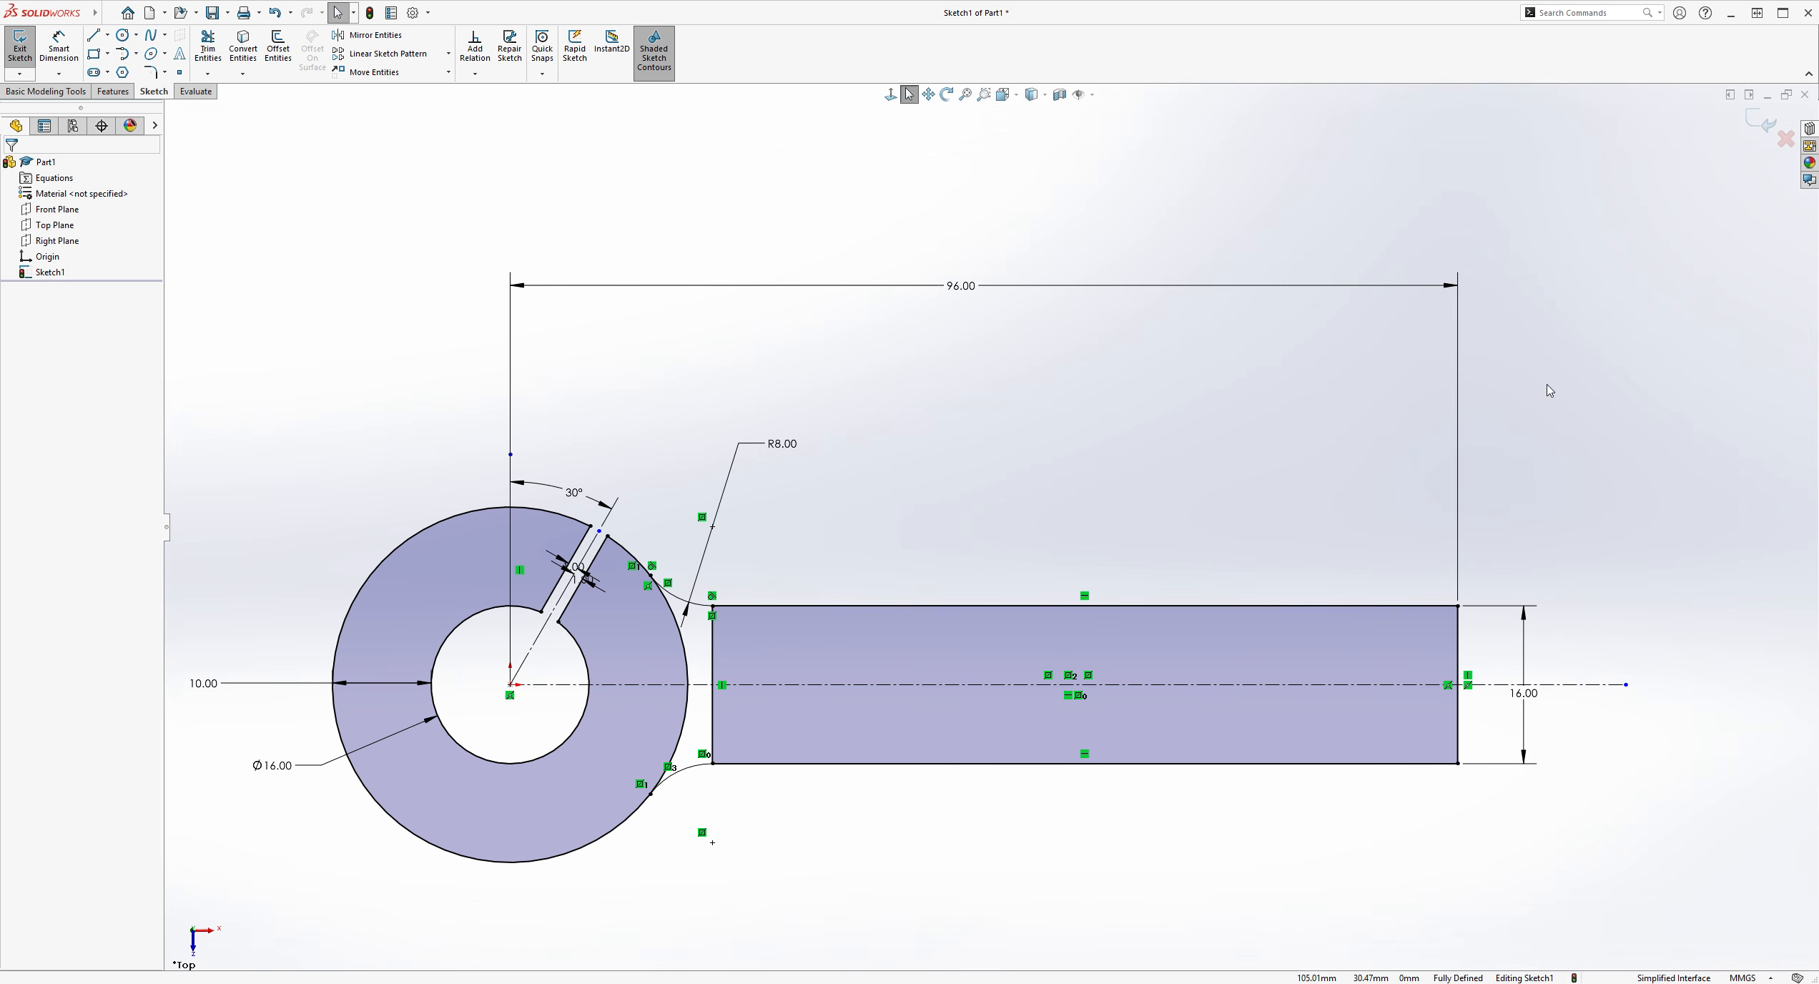
Trim away the rectangle's near vertical edge between the two connecting arcs
scroll(1149, 549, "down", 3)
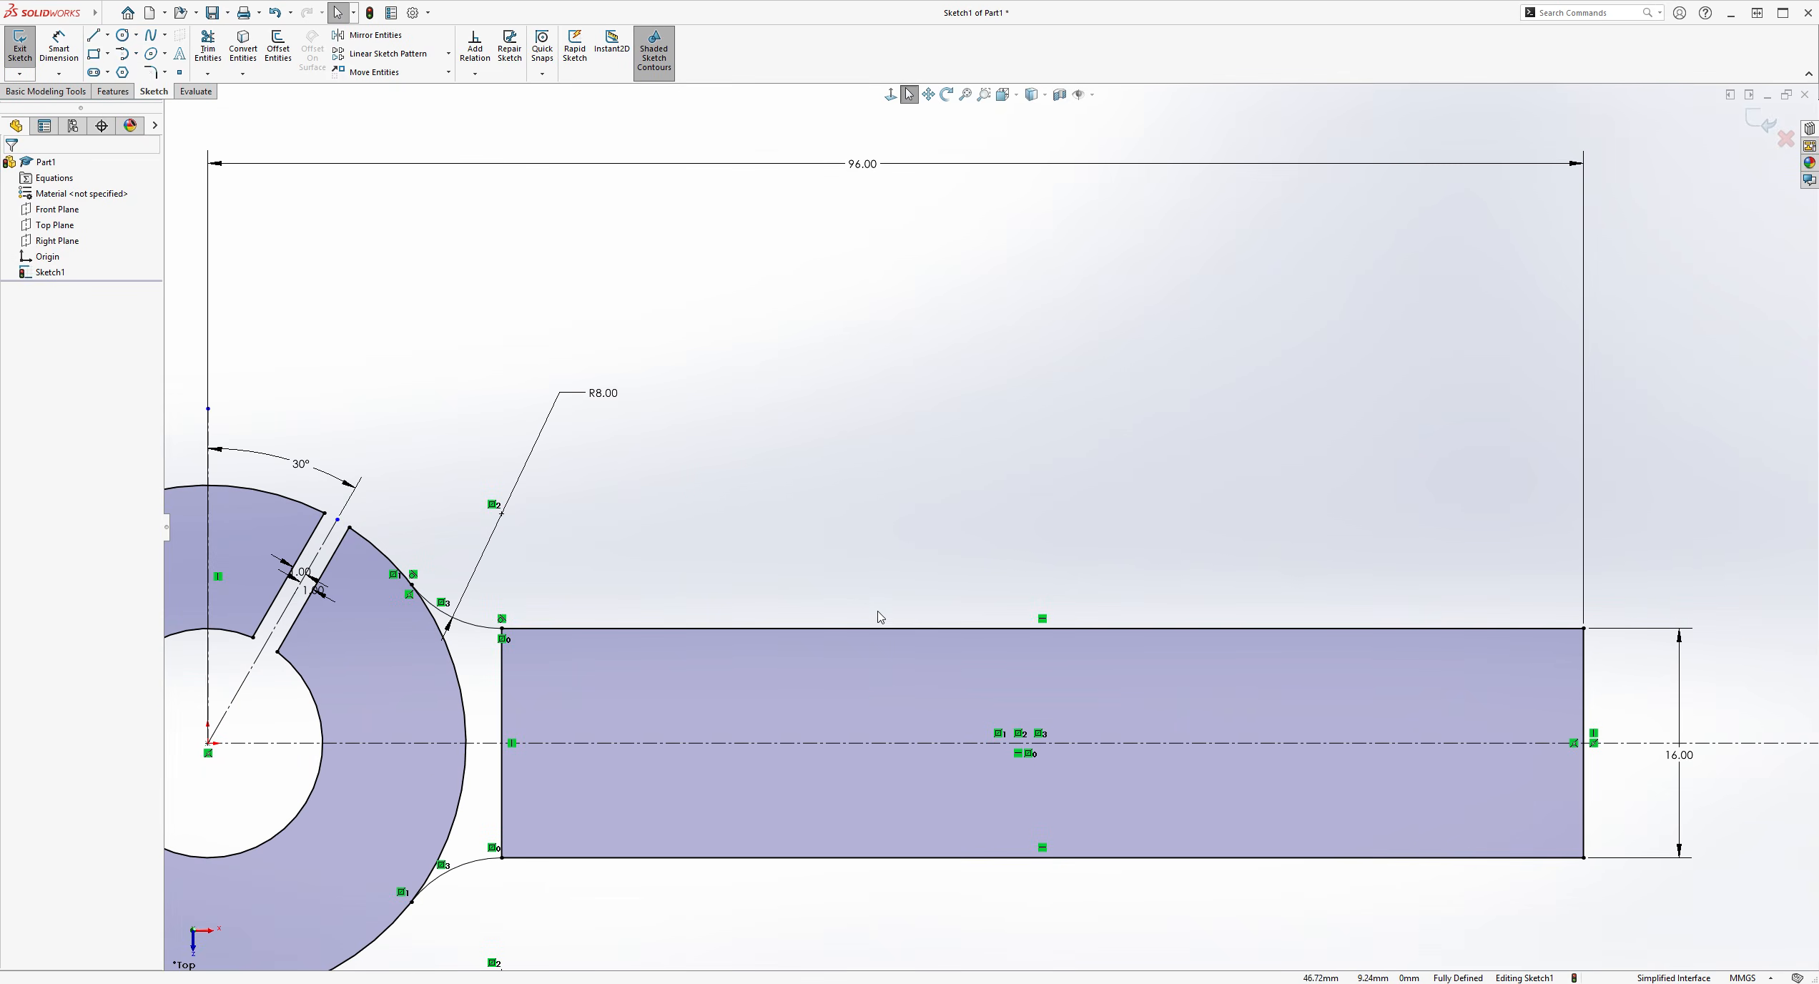
scroll(881, 609, "up", 3)
scroll(763, 690, "down", 1)
left_click(208, 47)
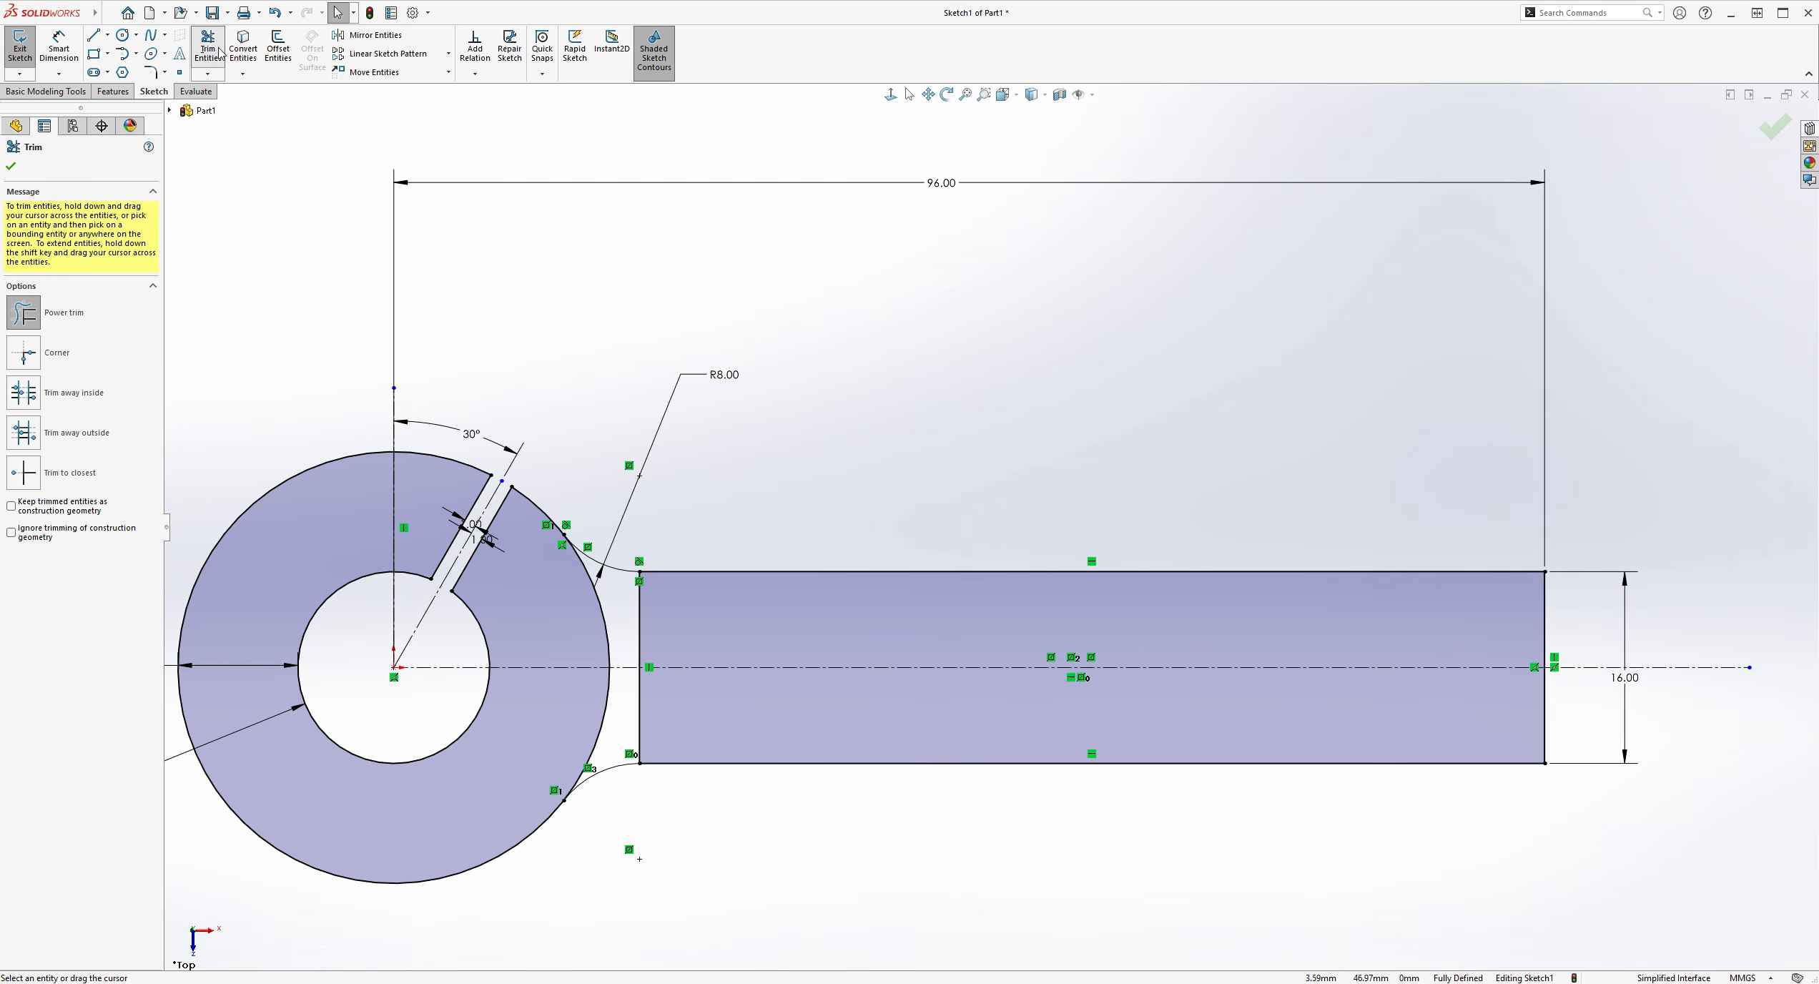
scroll(715, 796, "down", 1)
scroll(717, 796, "down", 1)
mouse_move(625, 490)
left_mouse_down()
mouse_move(650, 516)
mouse_move(624, 638)
mouse_move(832, 683)
left_mouse_up()
scroll(831, 683, "up", 3)
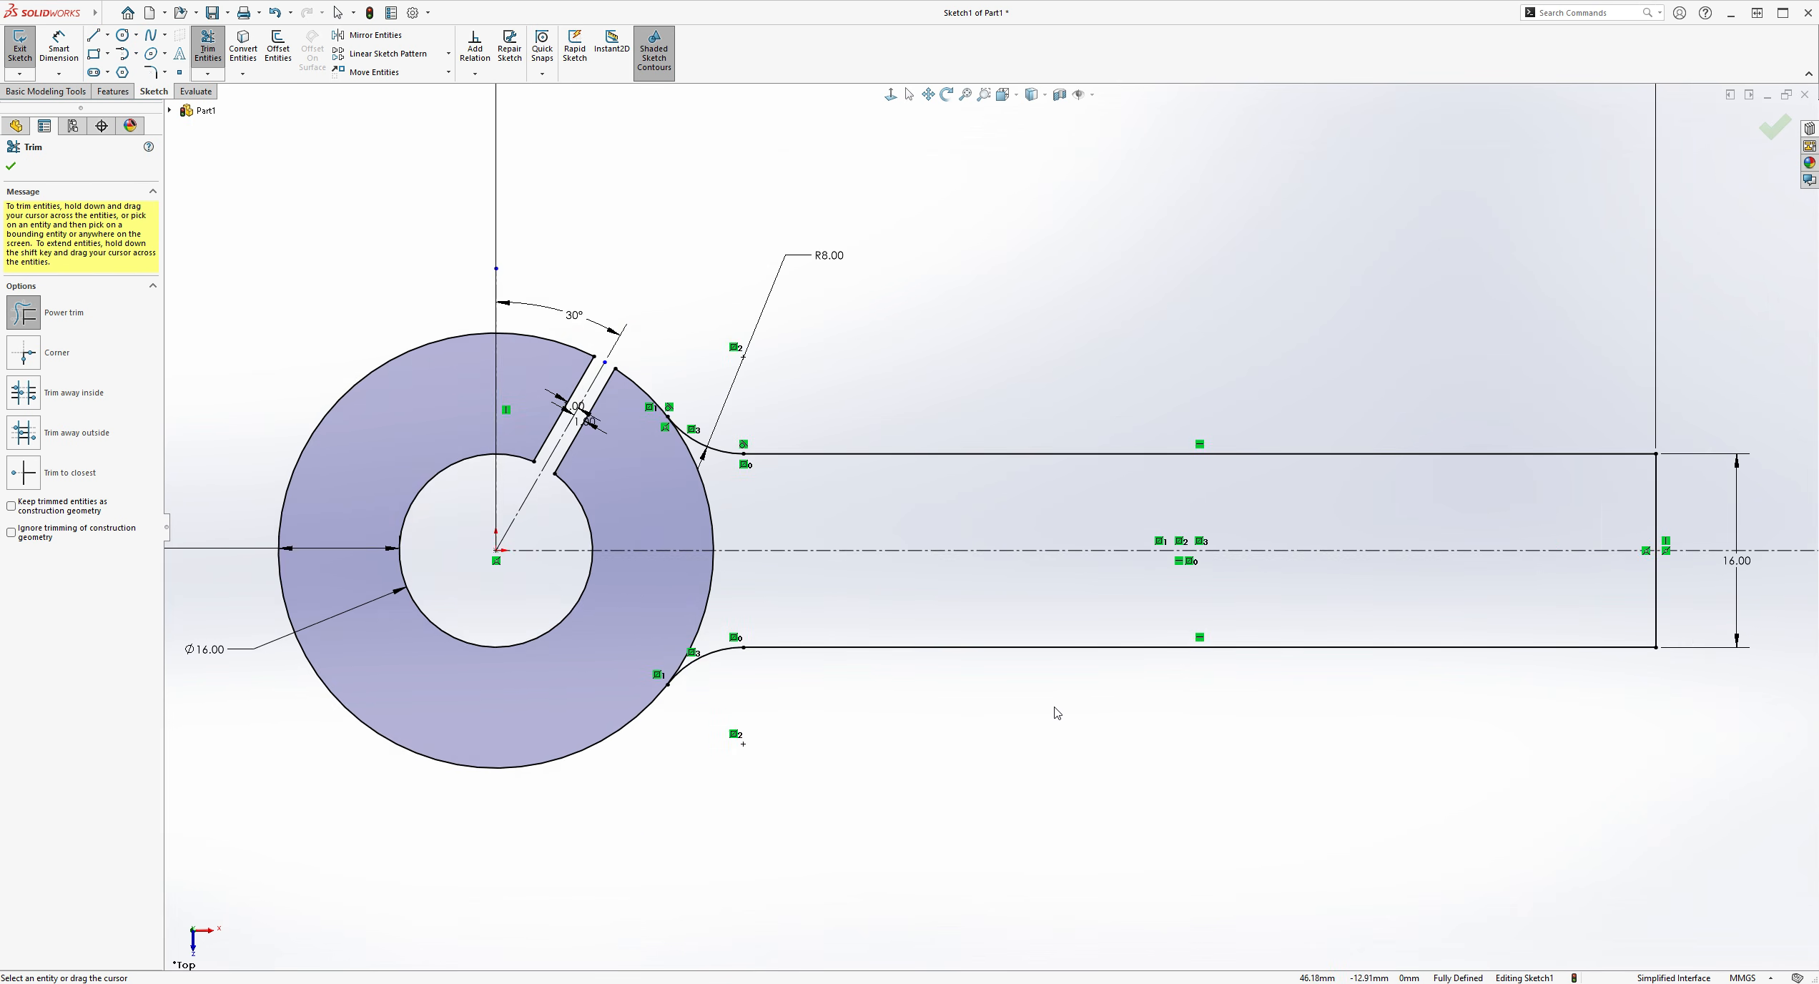
Trim the part of the ring's outer circle between the two connecting arcs so ring and handle form one closed profile
scroll(861, 536, "down", 2)
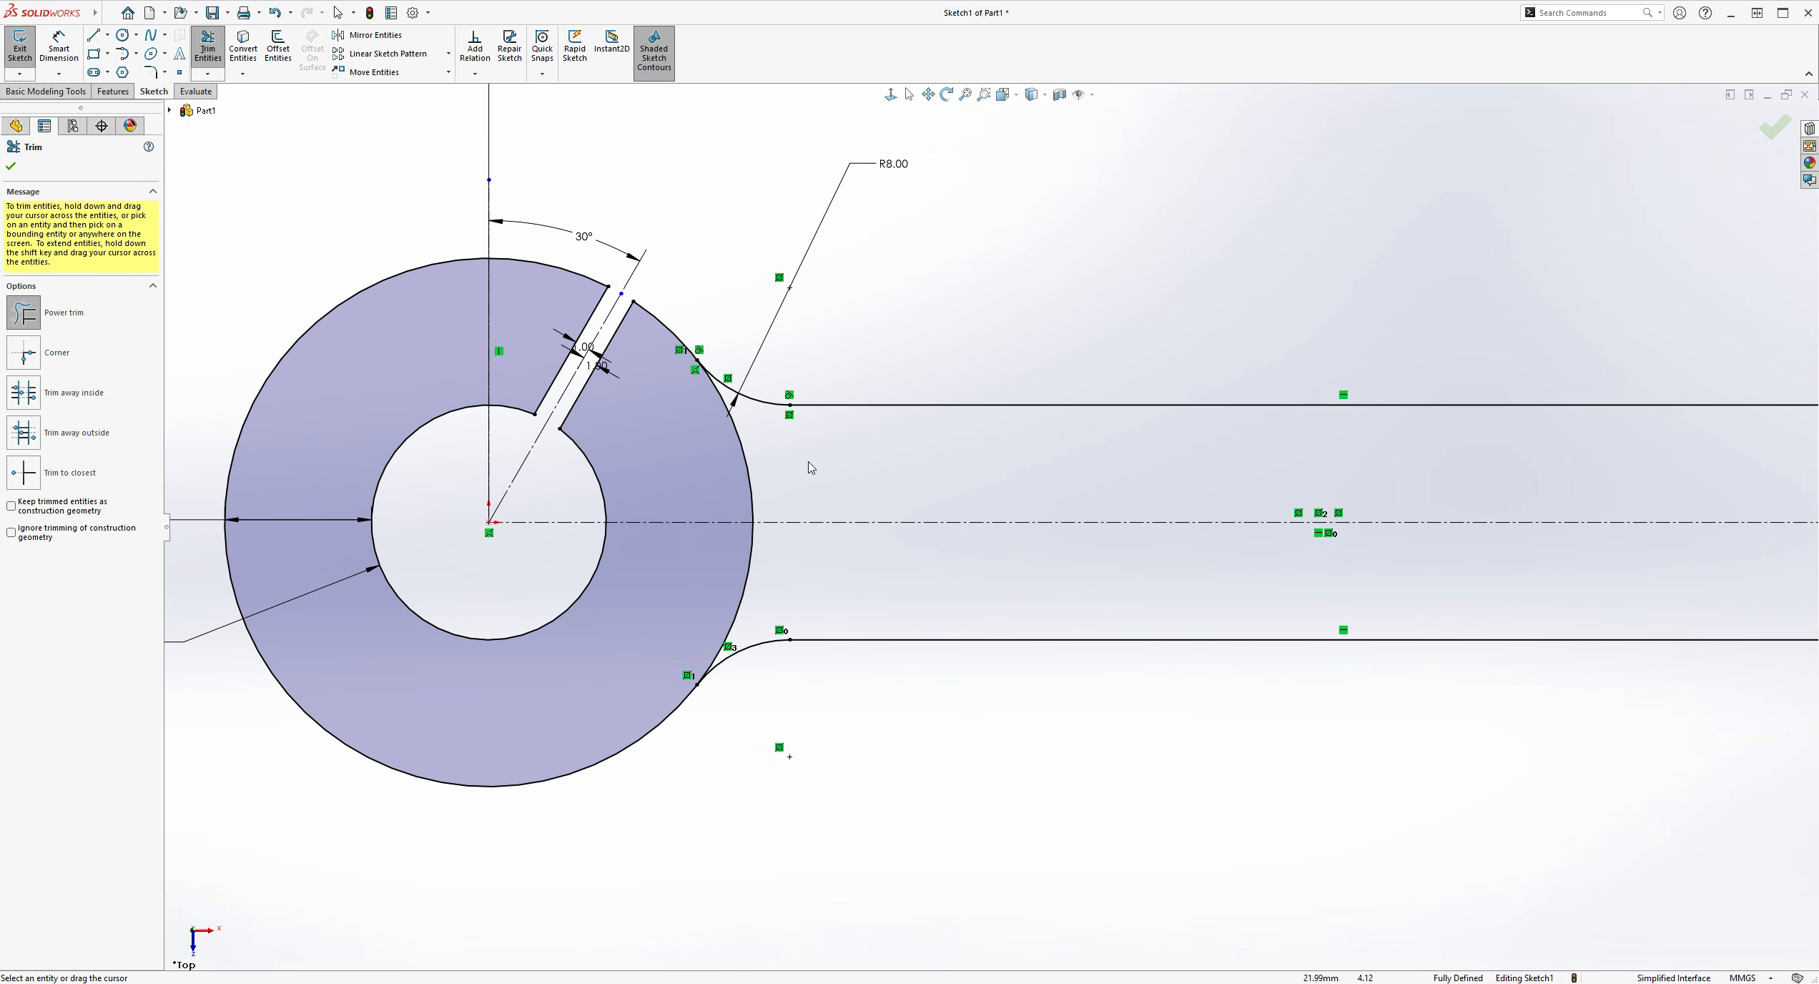
left_click_drag(790, 464, 747, 479)
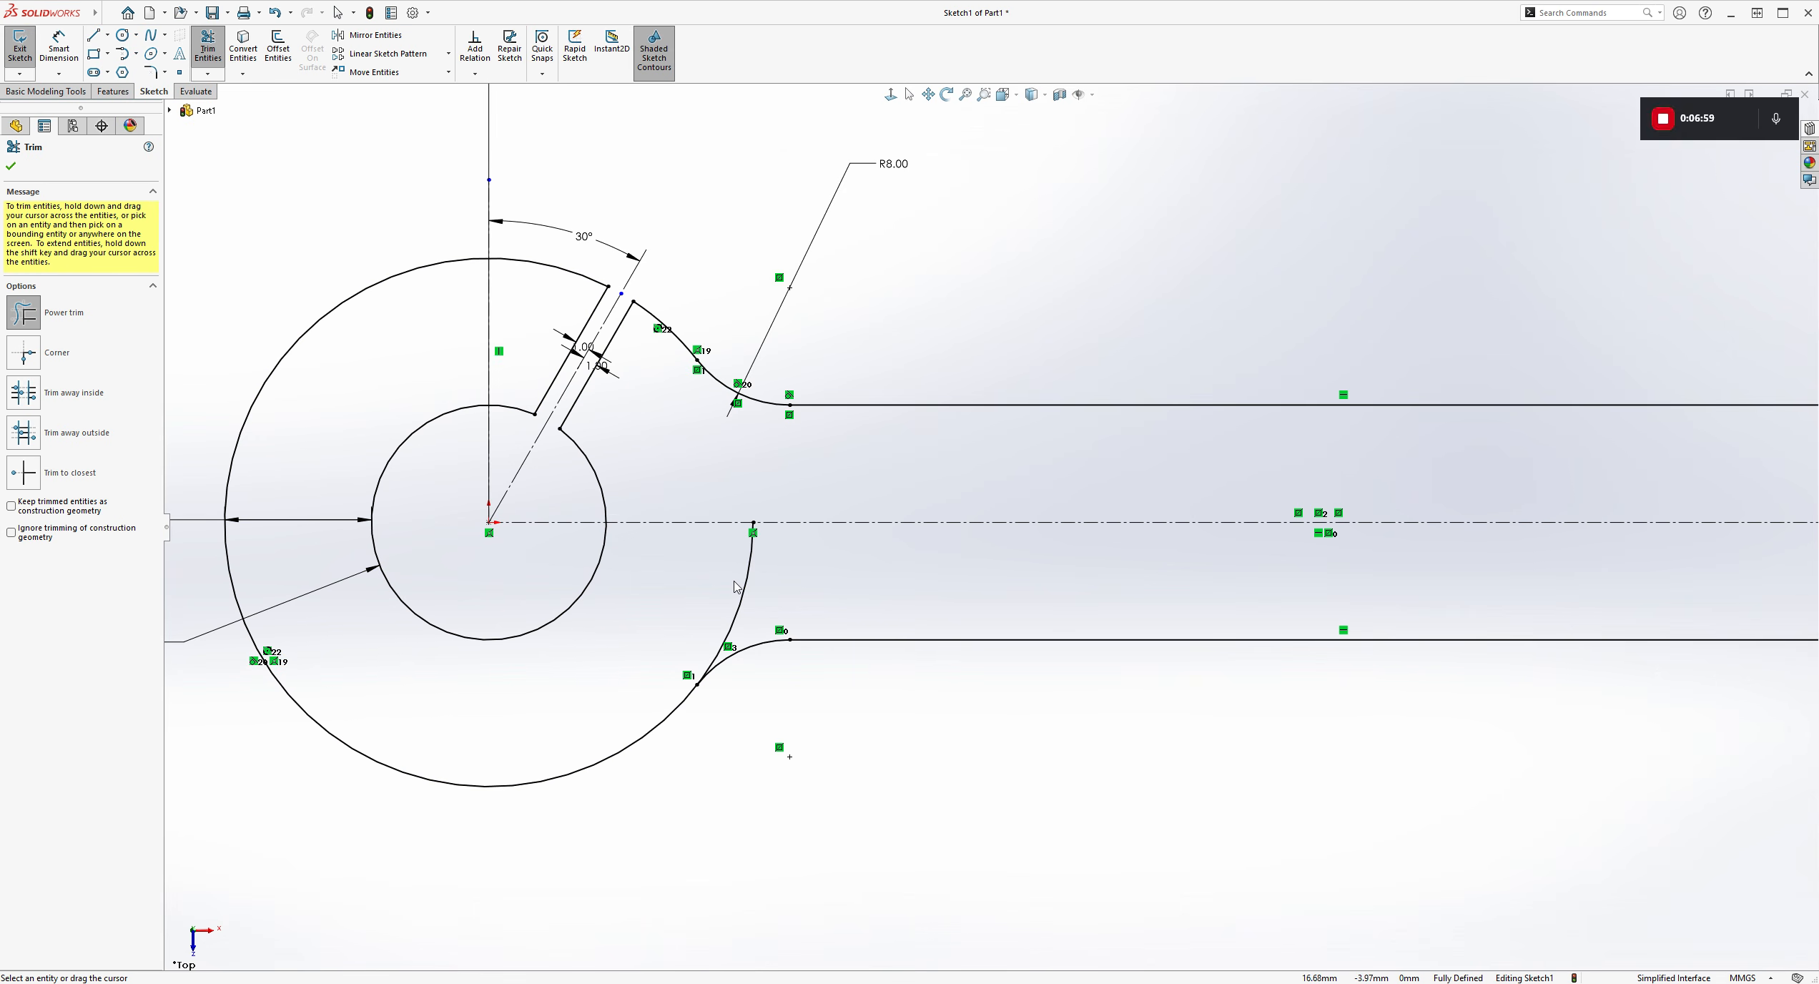
left_click_drag(737, 588, 762, 592)
key("z")
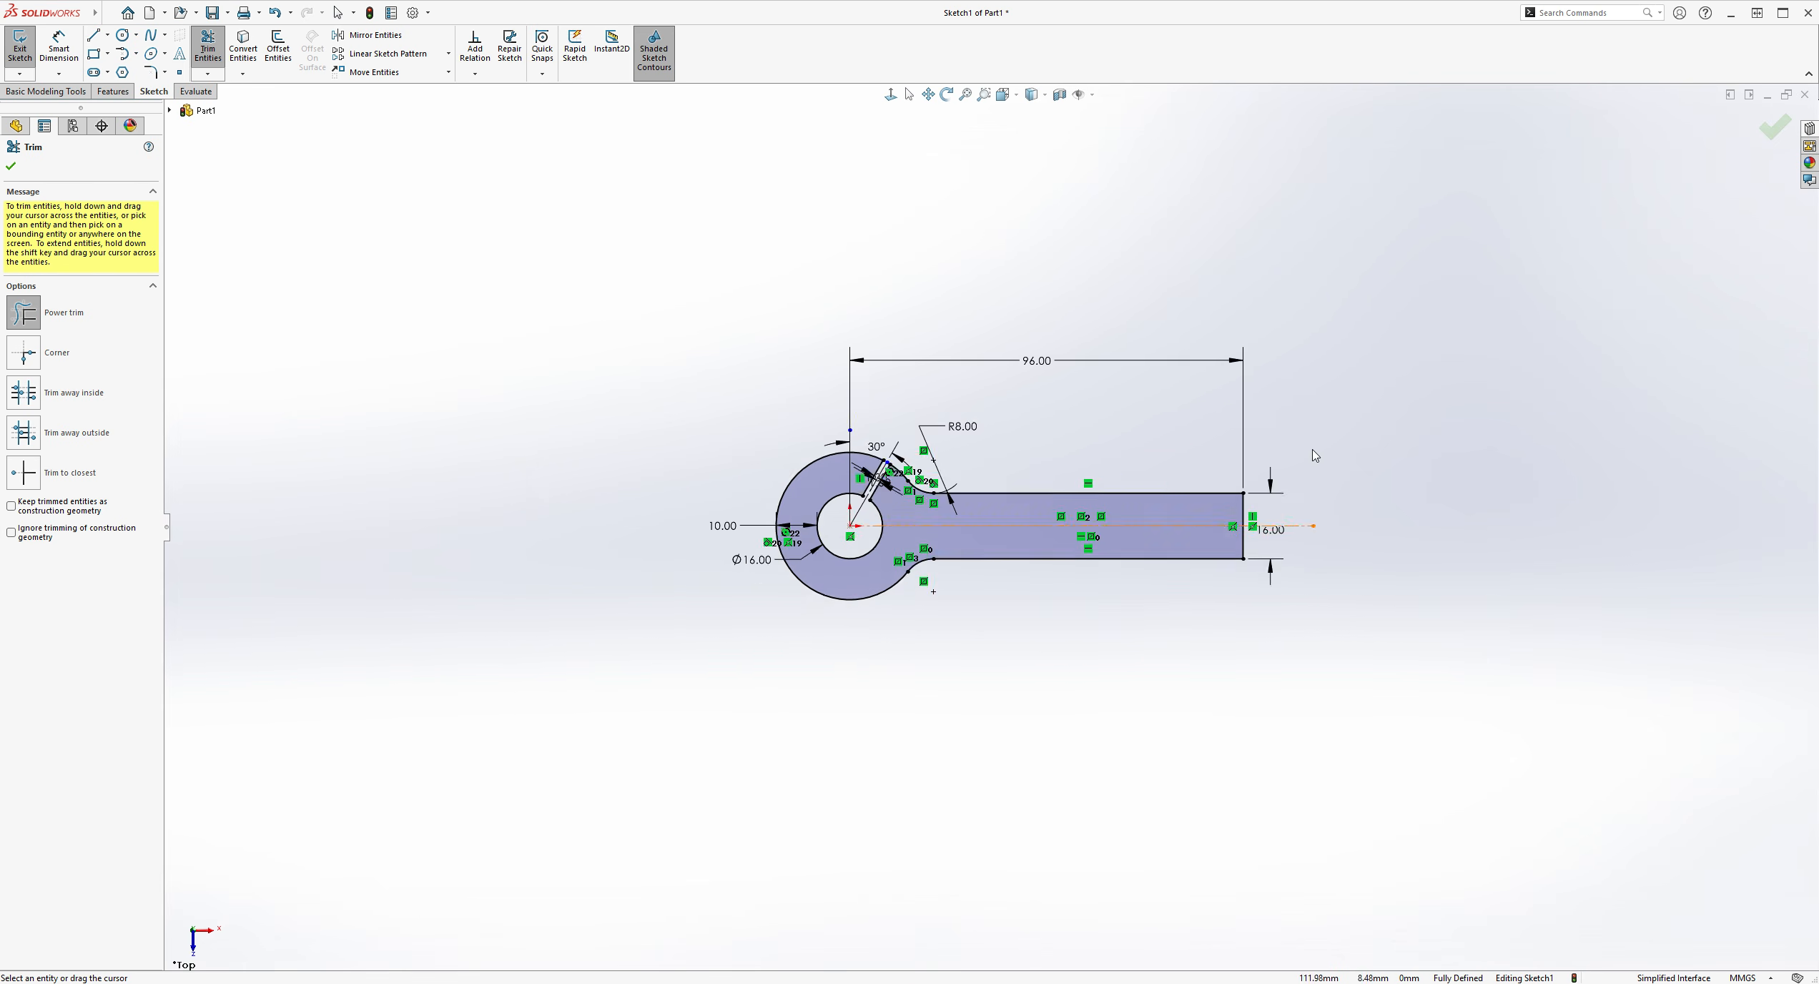
scroll(1141, 349, "down", 3)
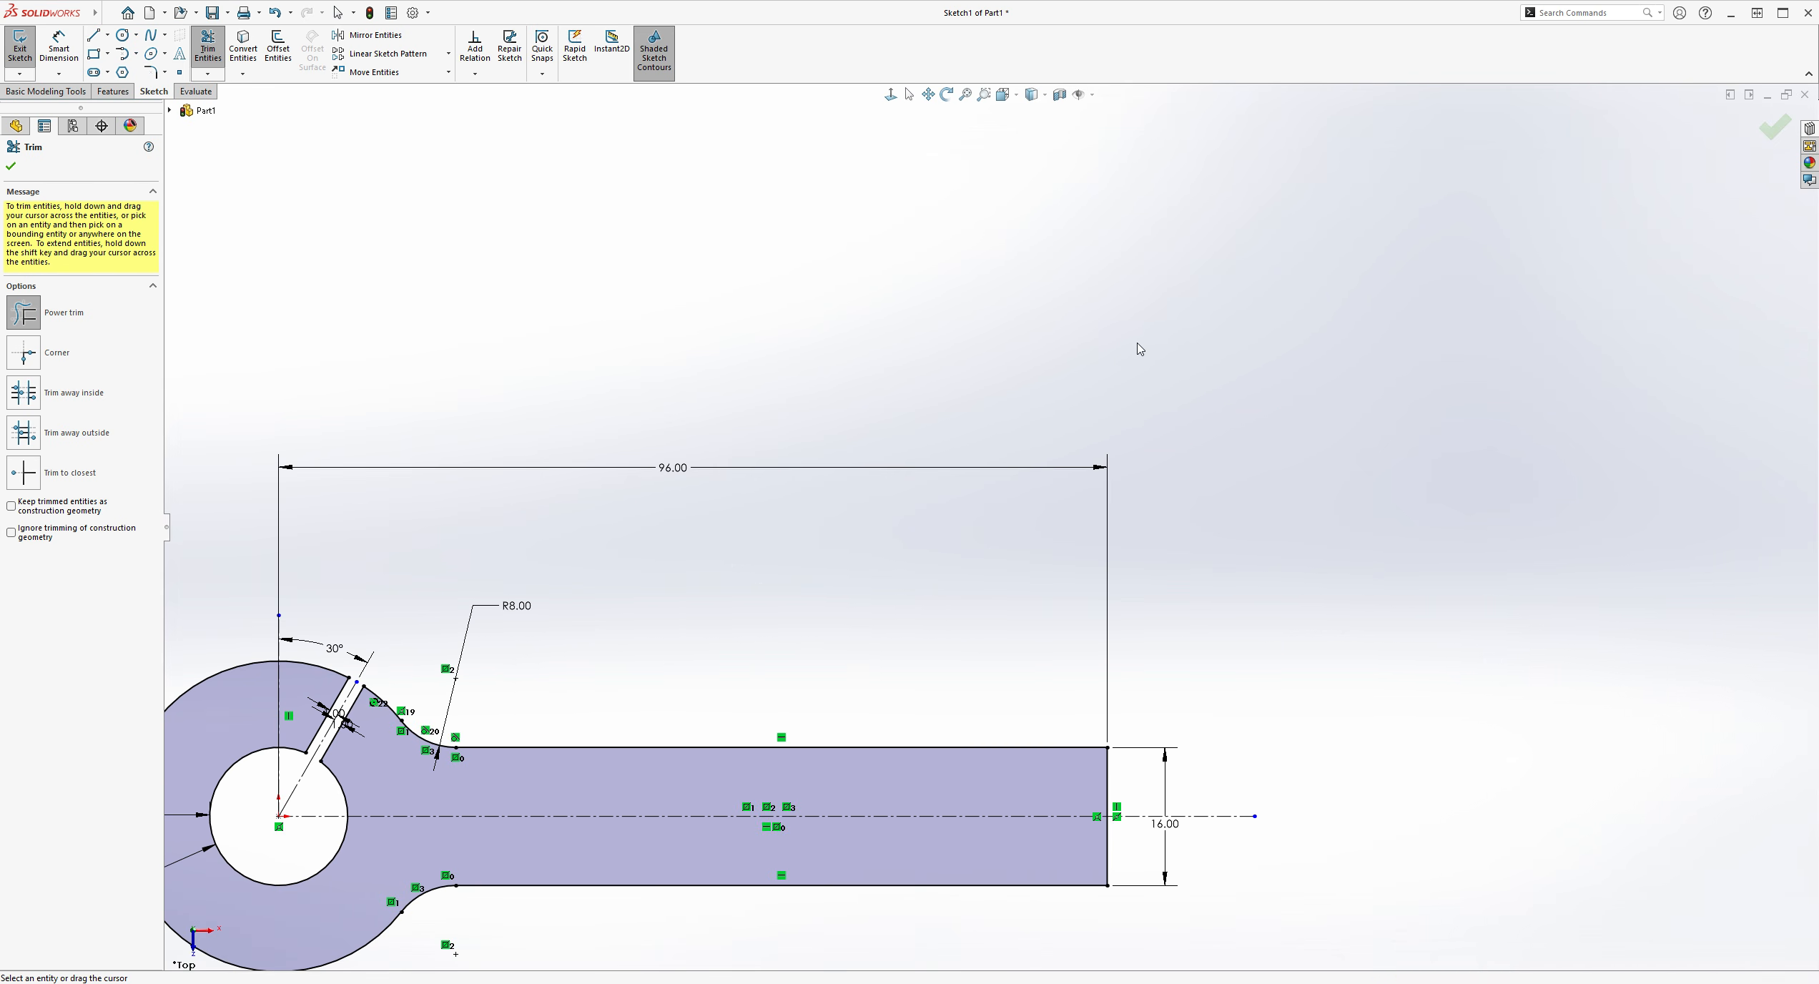
left_click(10, 167)
key("f")
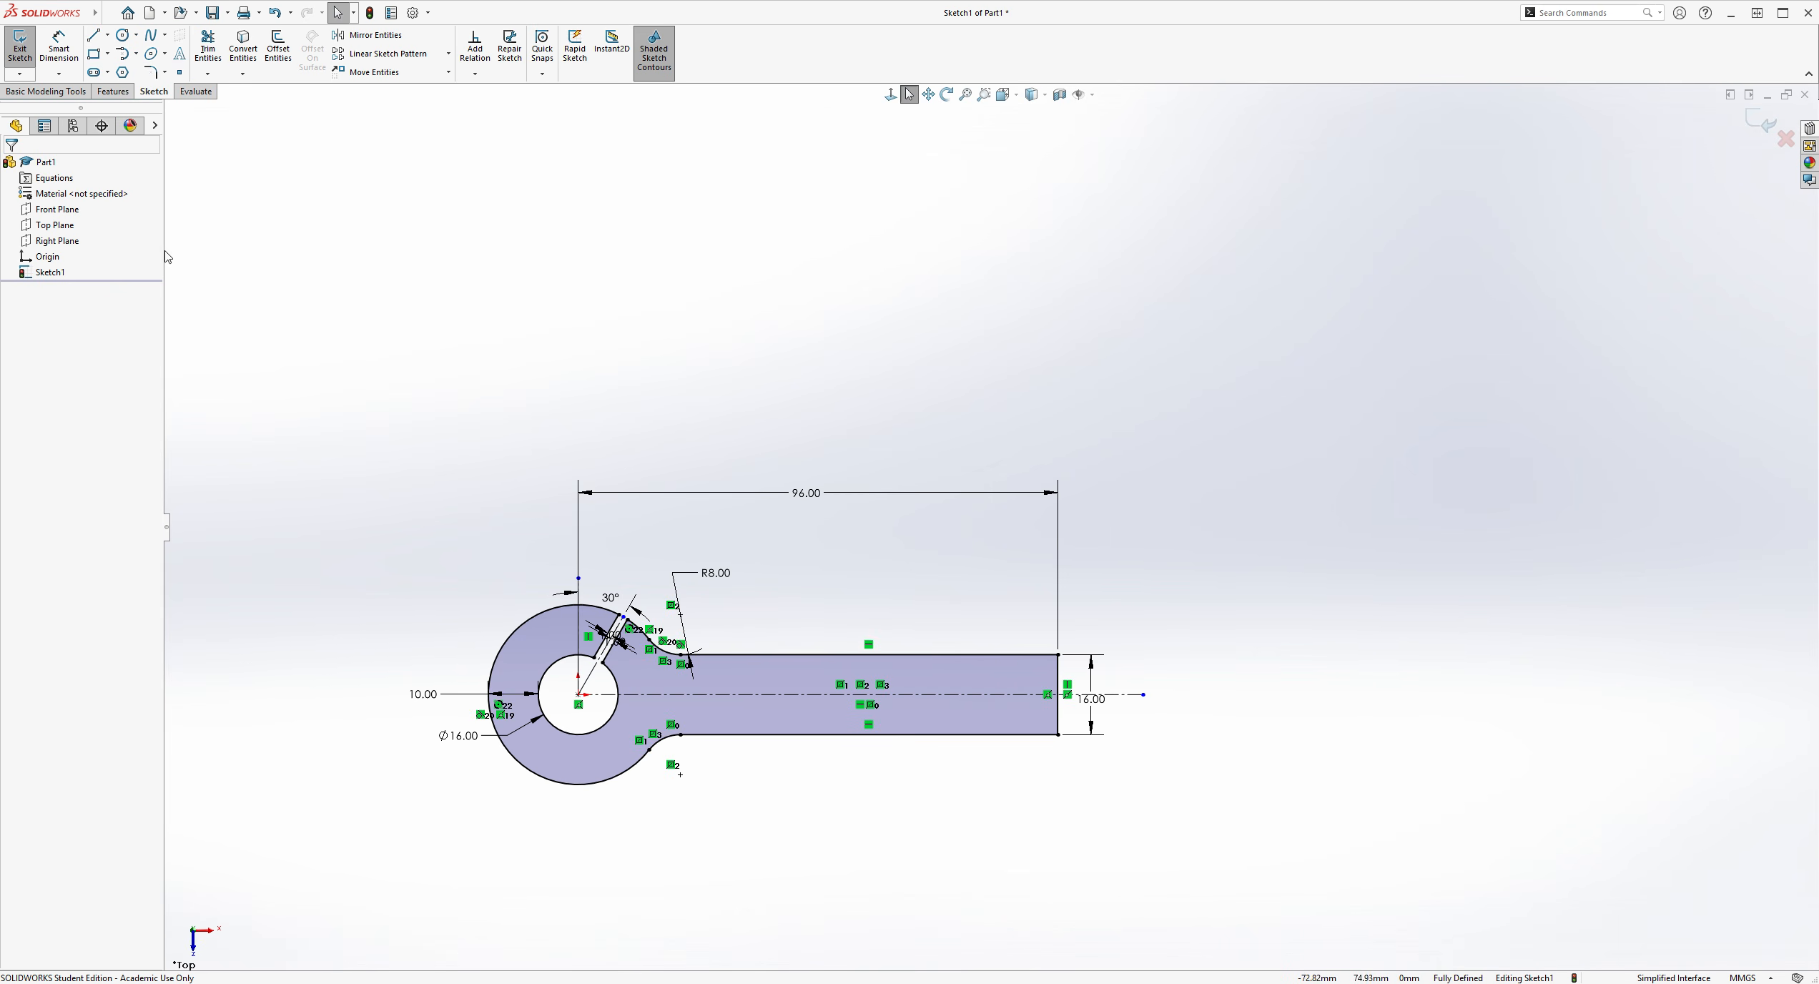
Extrude the profile as a blind boss 90 mm deep in the reversed direction, downward from the sketch plane
left_click(126, 94)
left_click(26, 47)
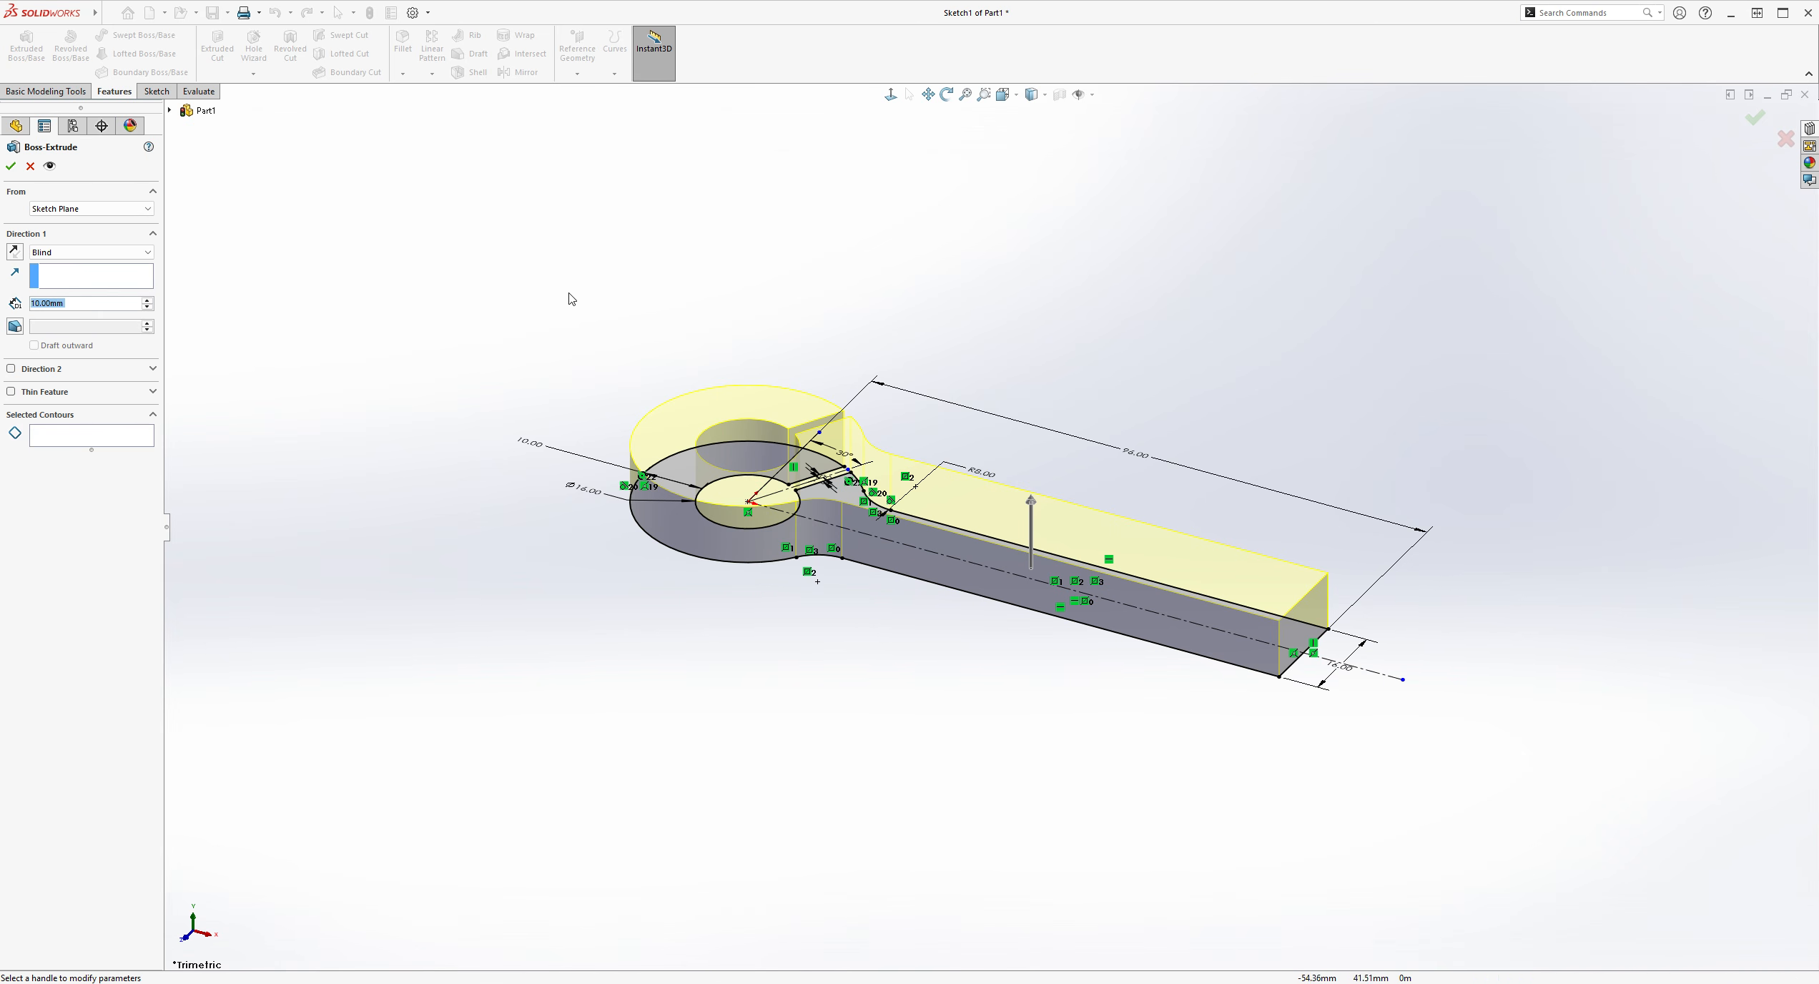
left_click(15, 251)
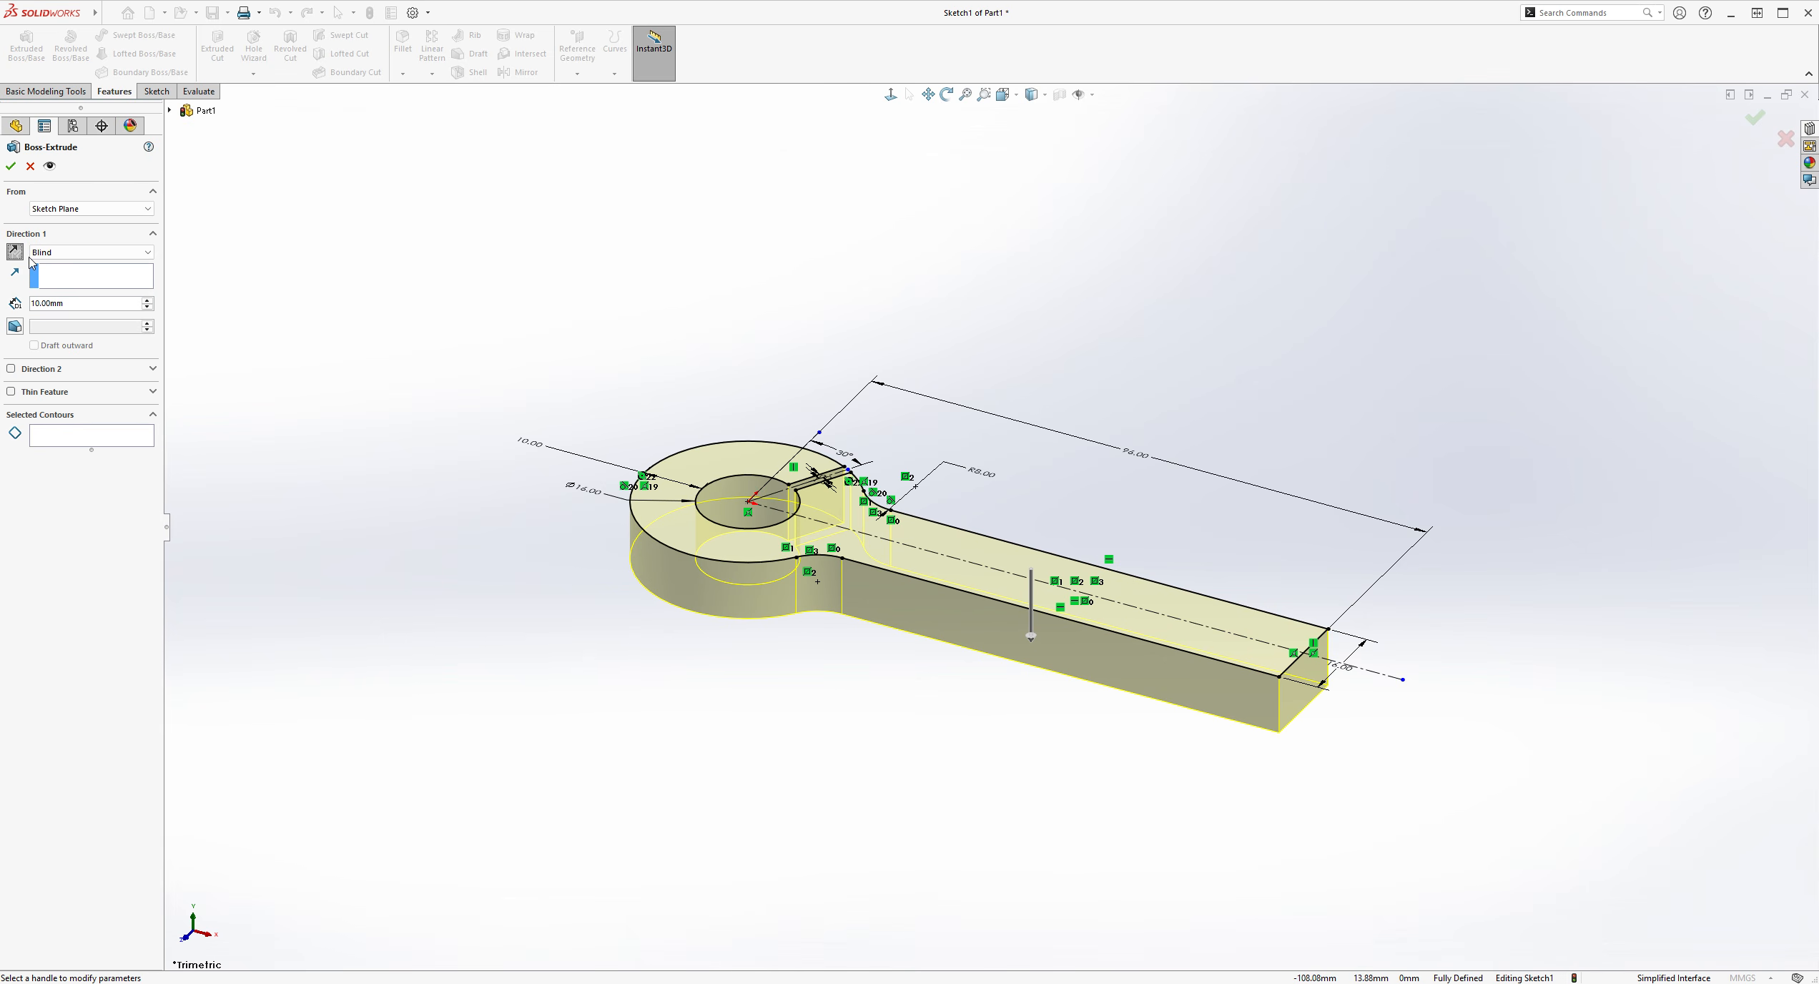
left_click_drag(61, 304, 28, 317)
type("90")
key("Return")
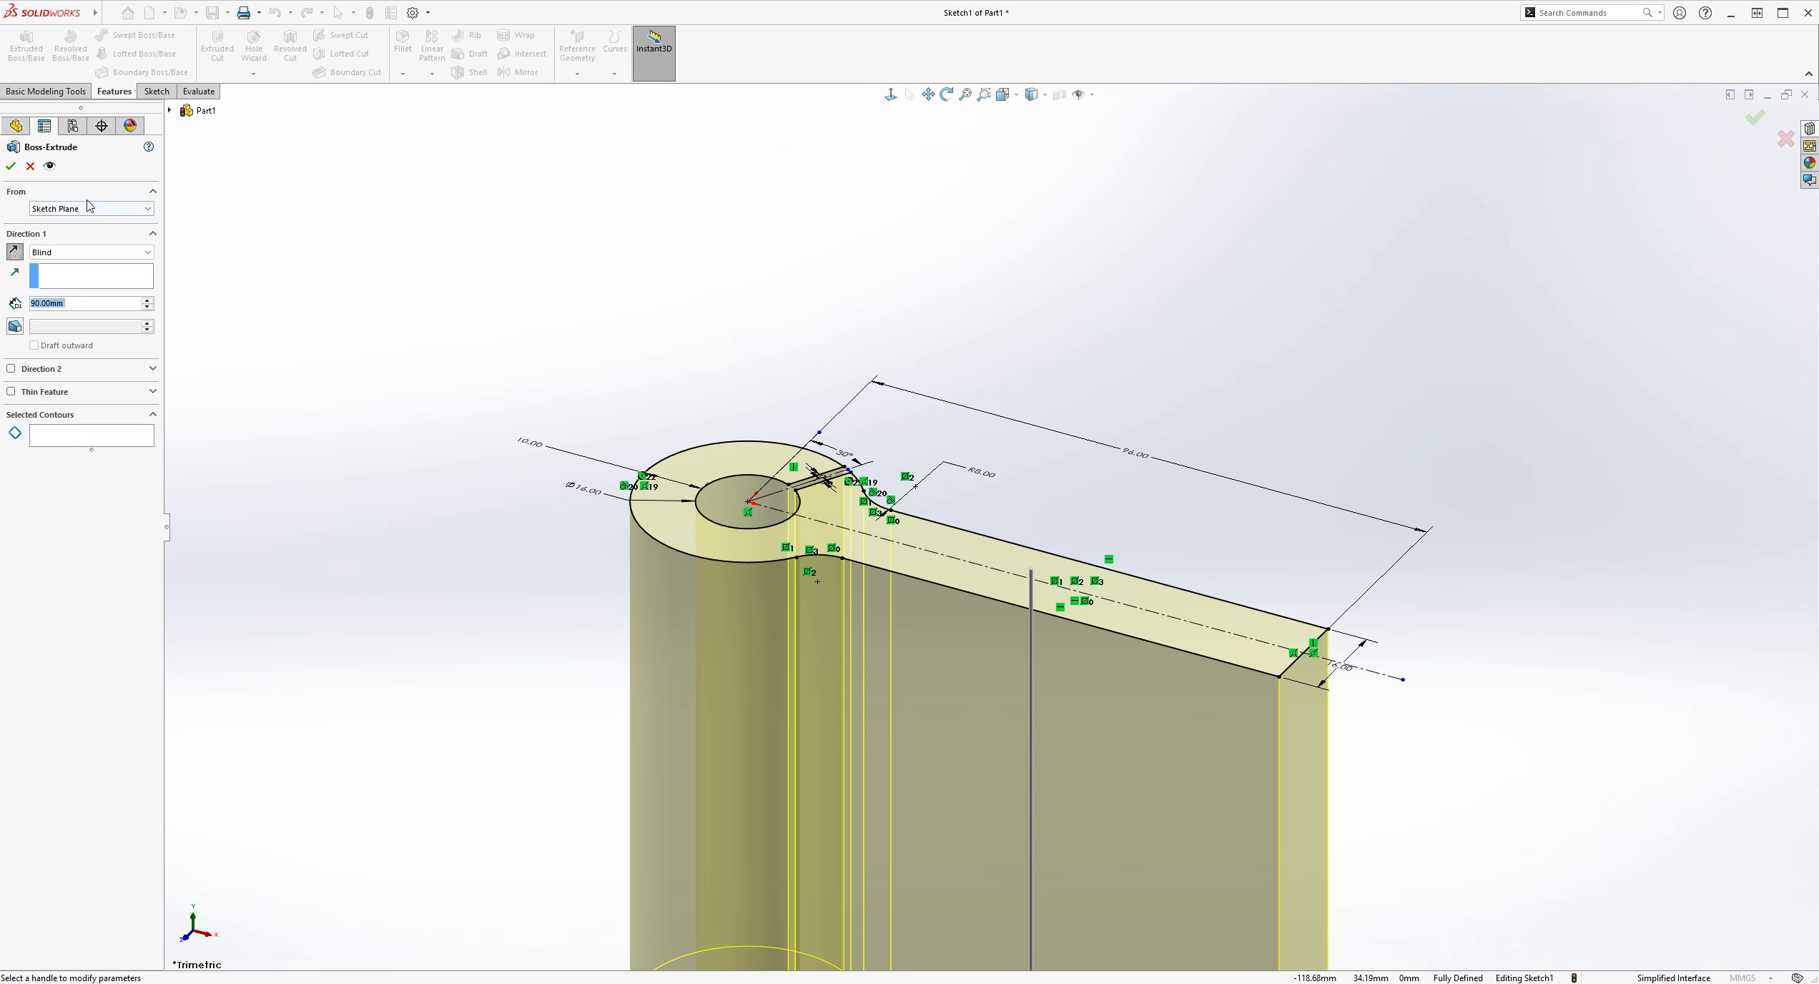
left_click(10, 168)
Start a new sketch on the Front Plane
middle_click_drag(496, 244, 1121, 741)
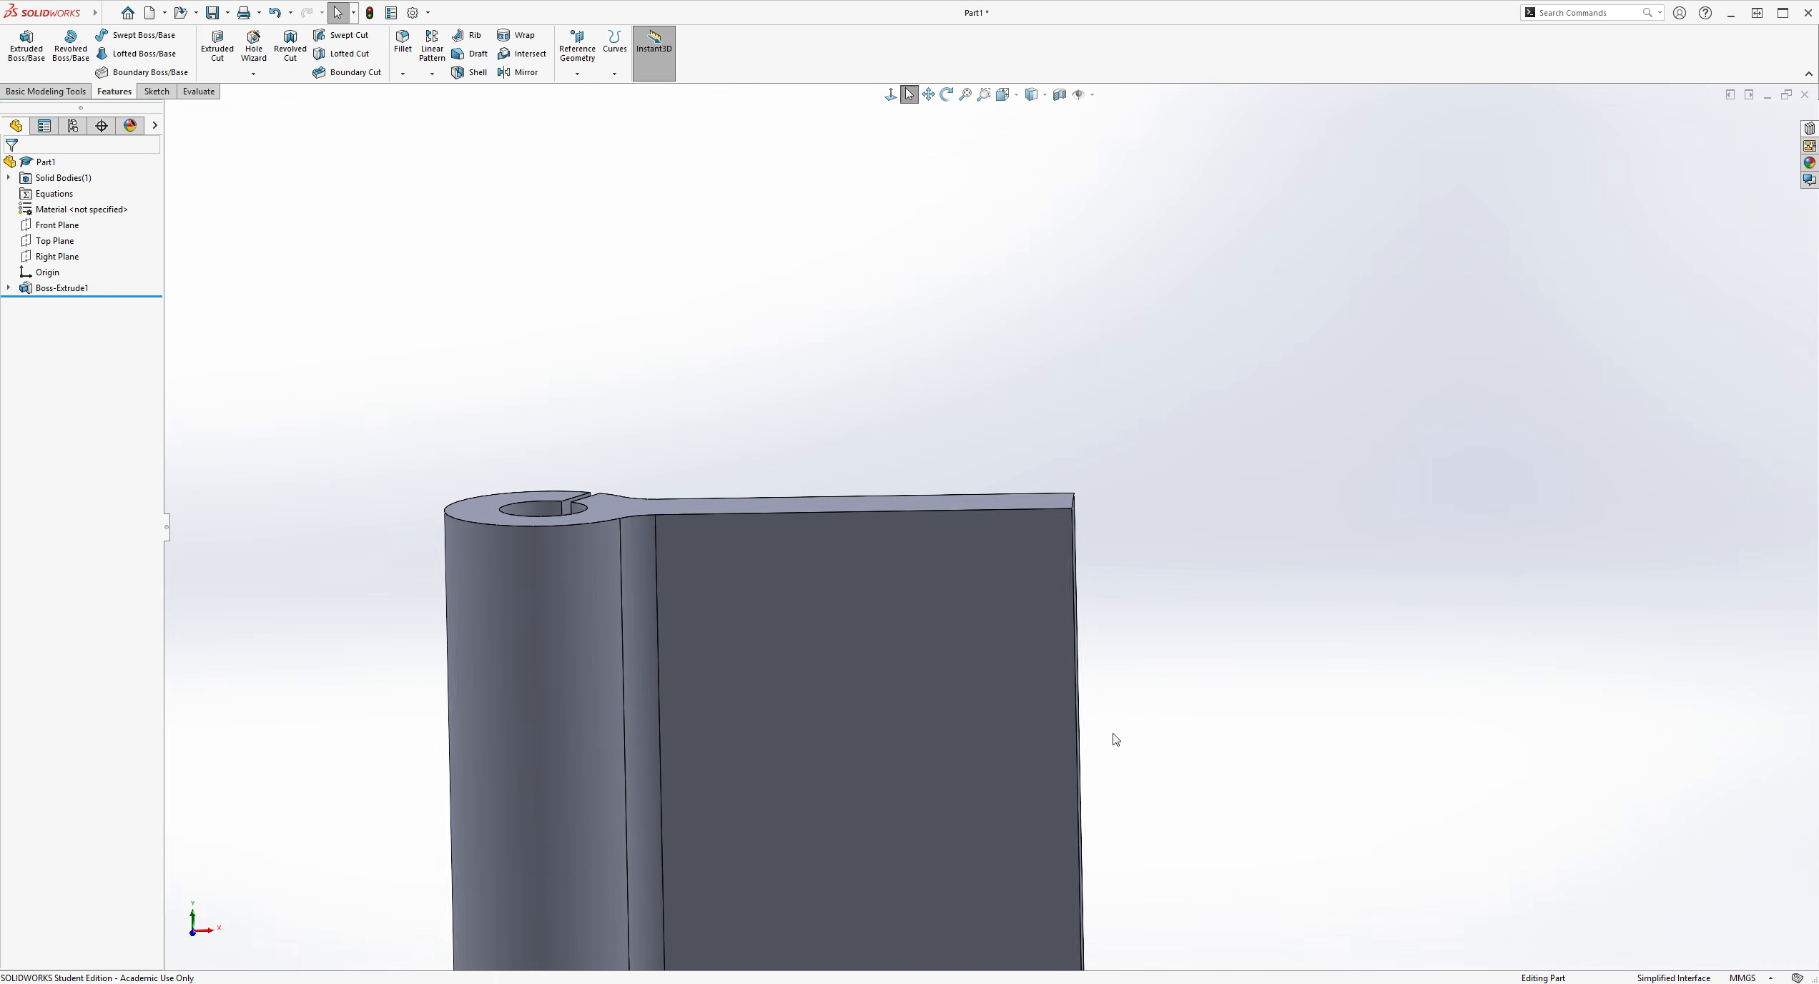
scroll(1088, 821, "up", 3)
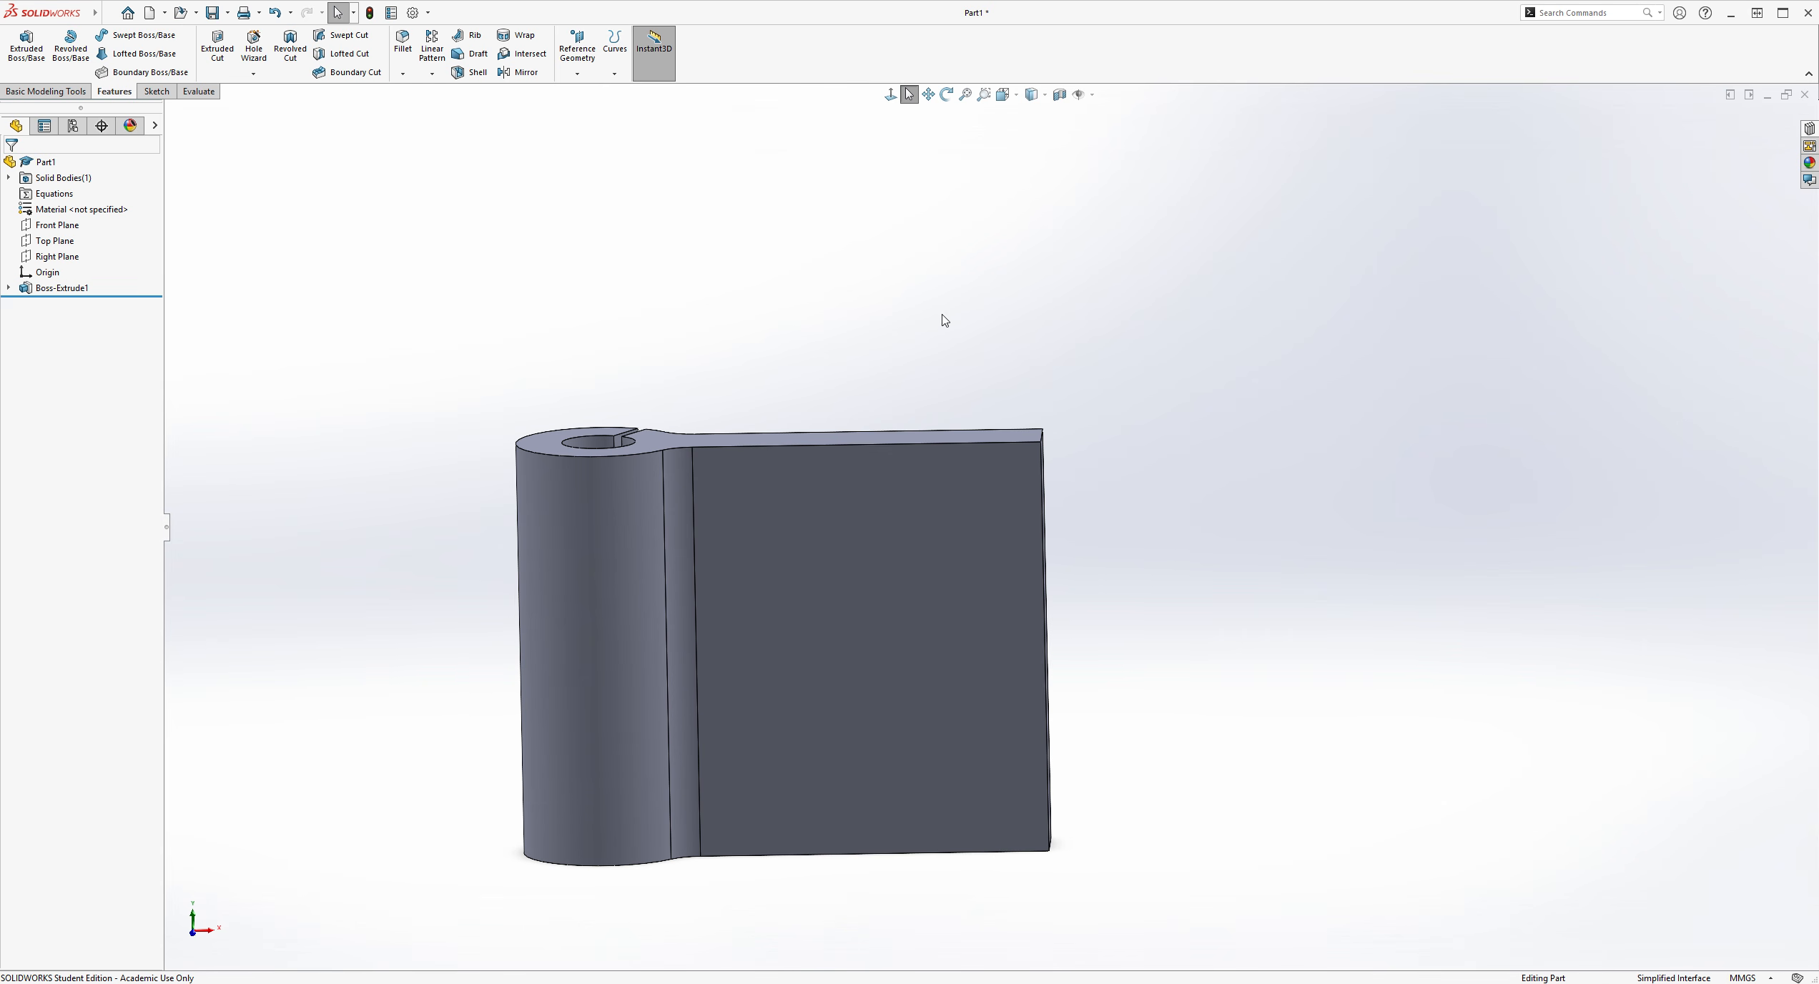
left_click(156, 91)
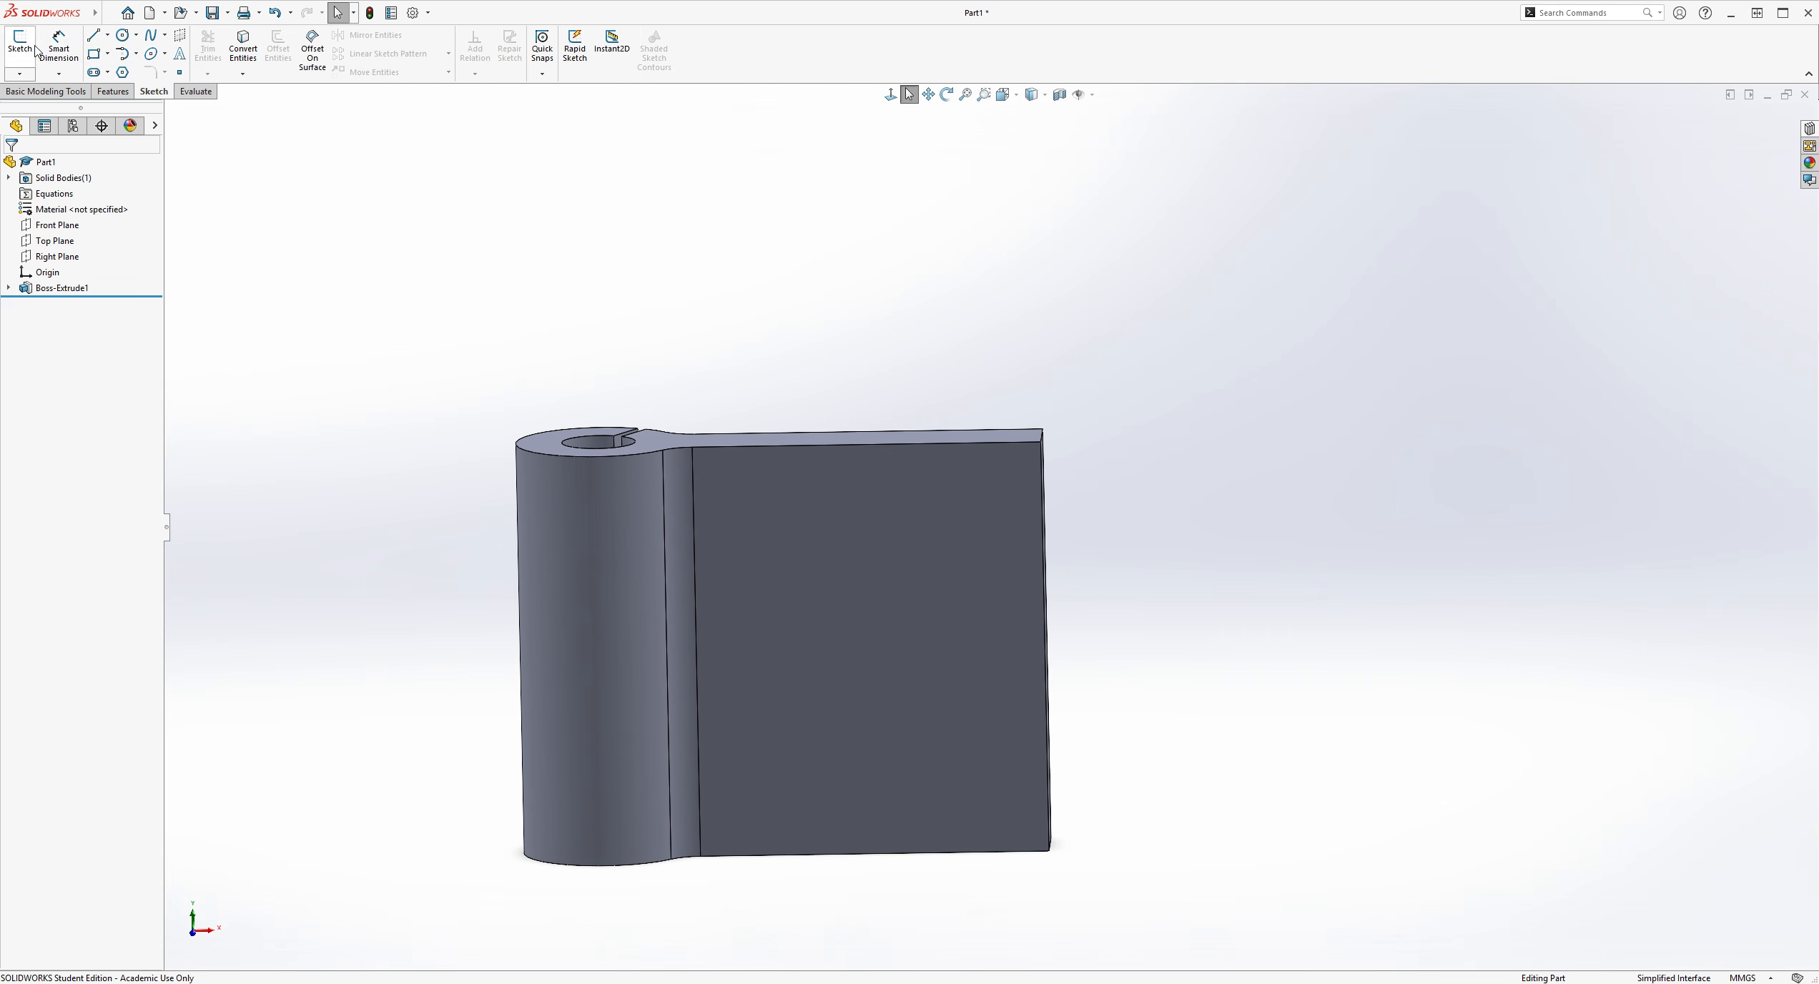
left_click(20, 42)
left_click(170, 110)
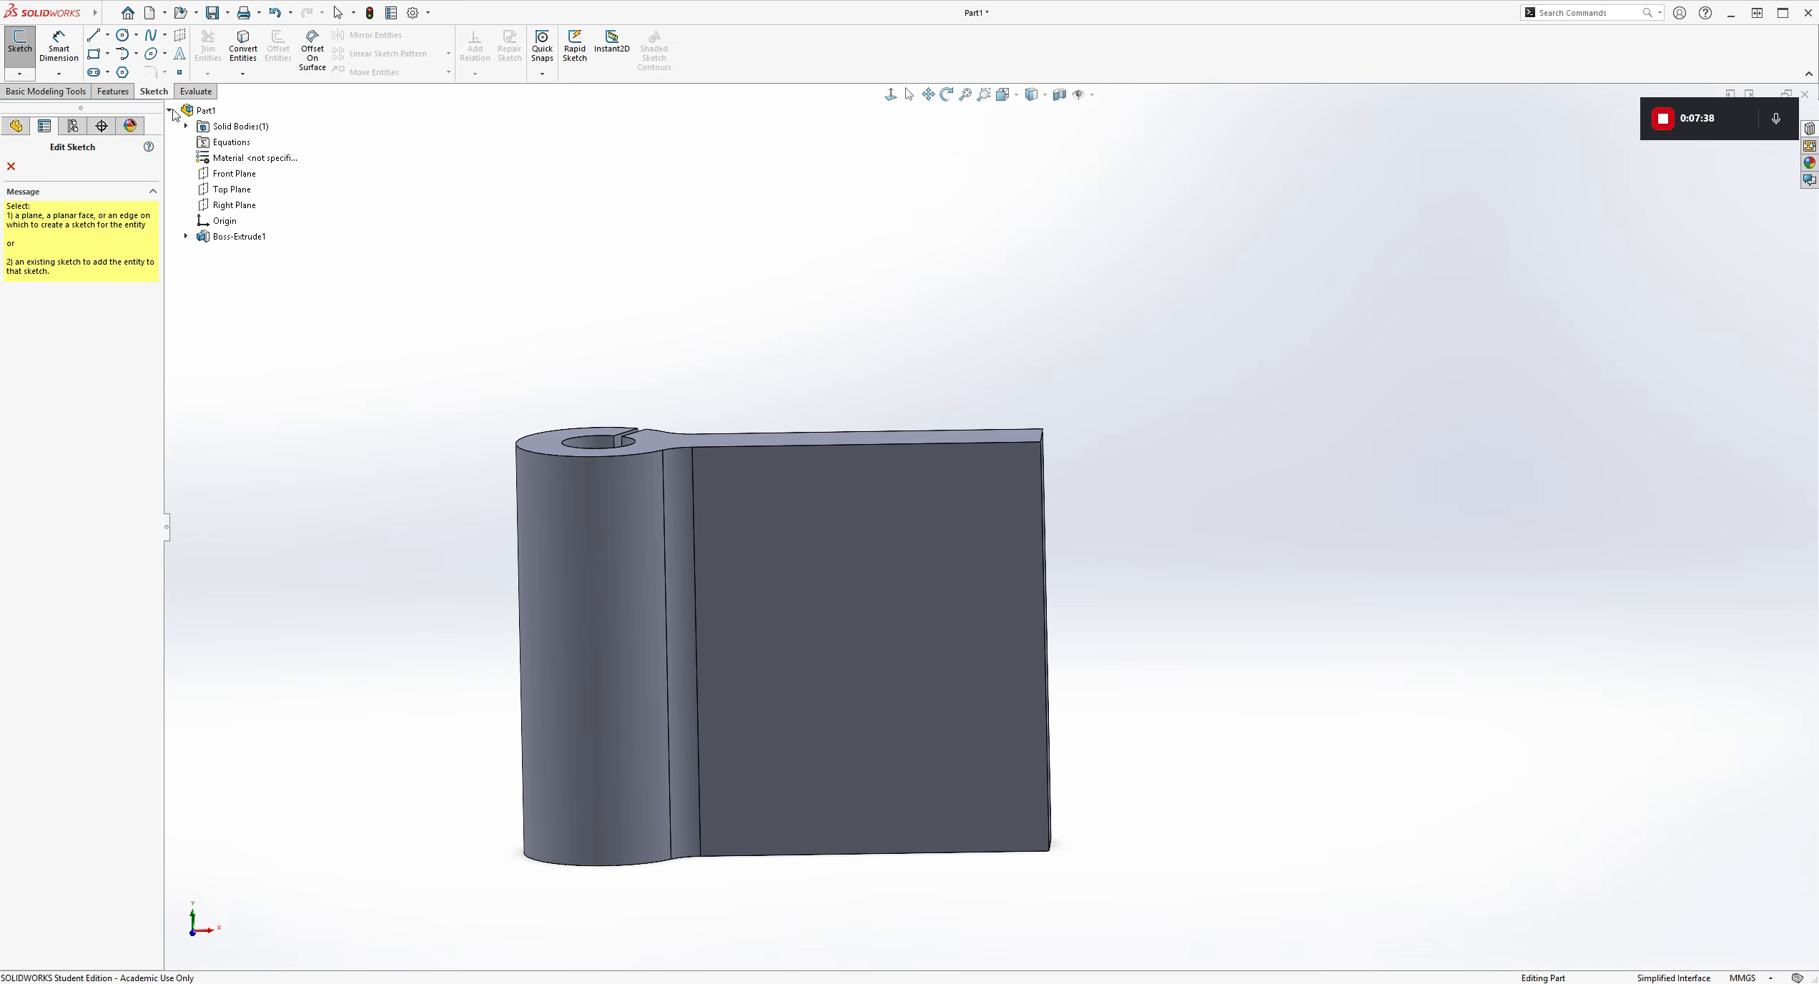
left_click(212, 177)
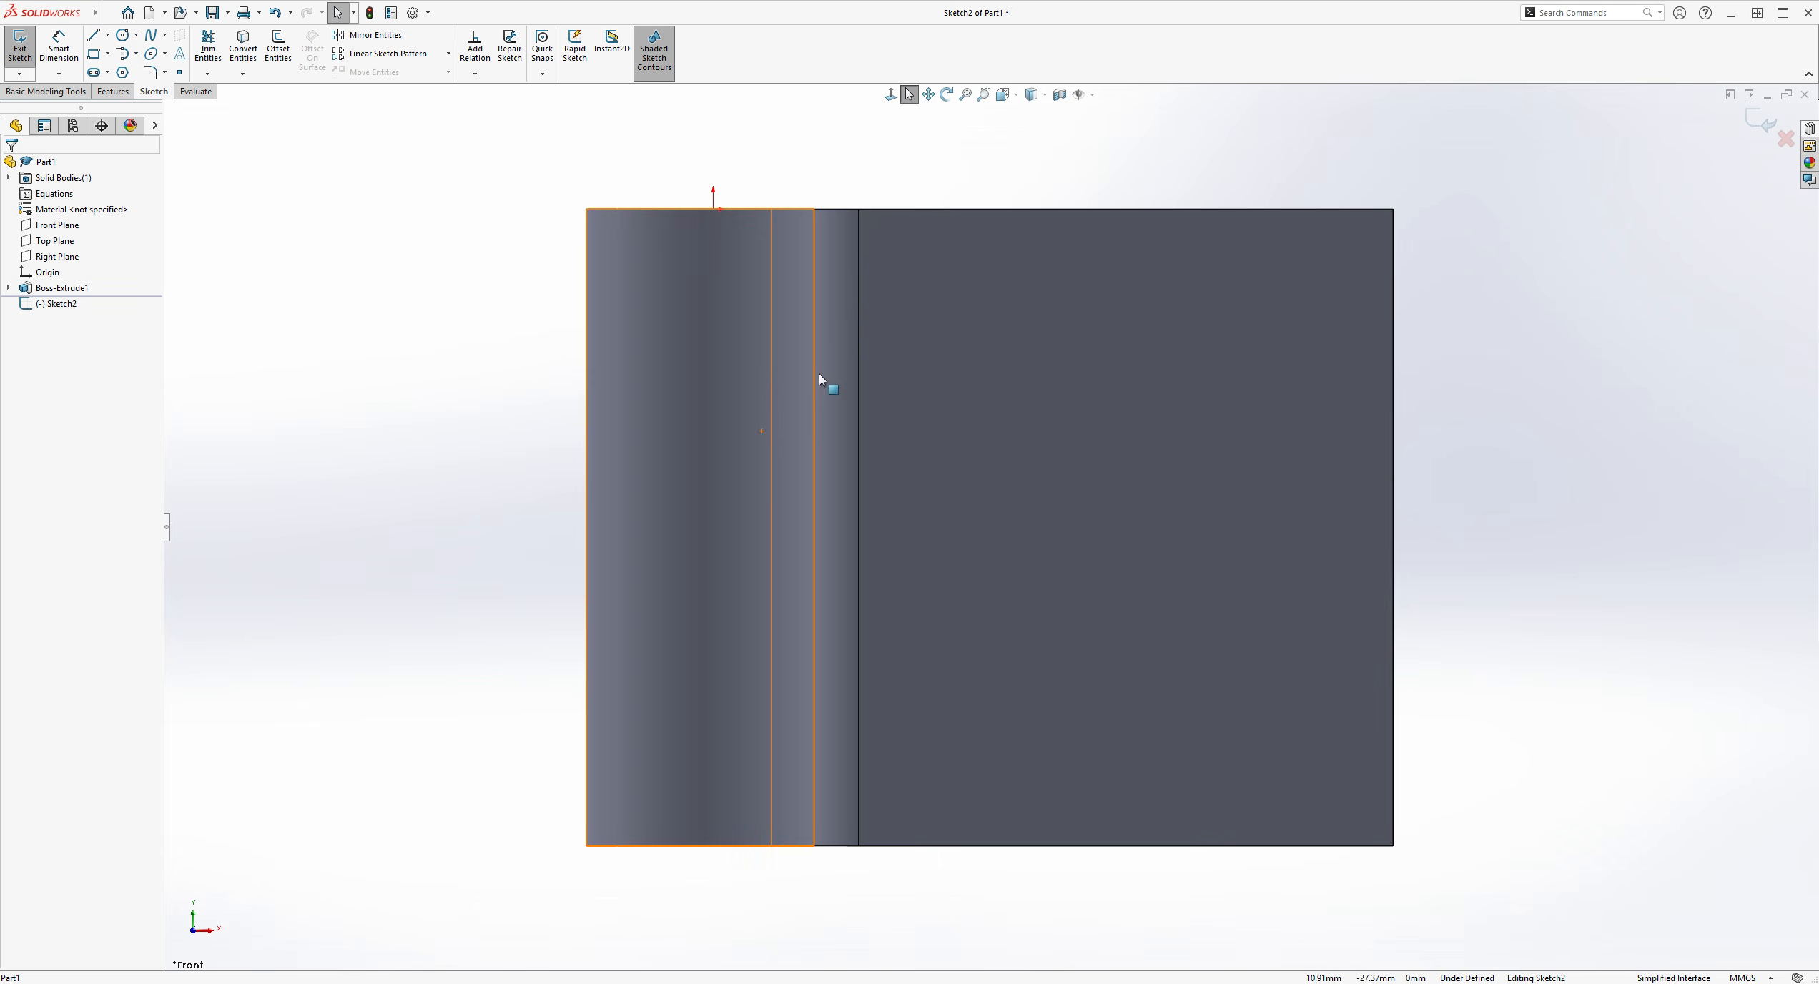
Sketch a closed triangle over the handle's upper outer corner, with a sloped side about 68 mm long and a vertical side about 24 mm
scroll(1304, 236, "down", 2)
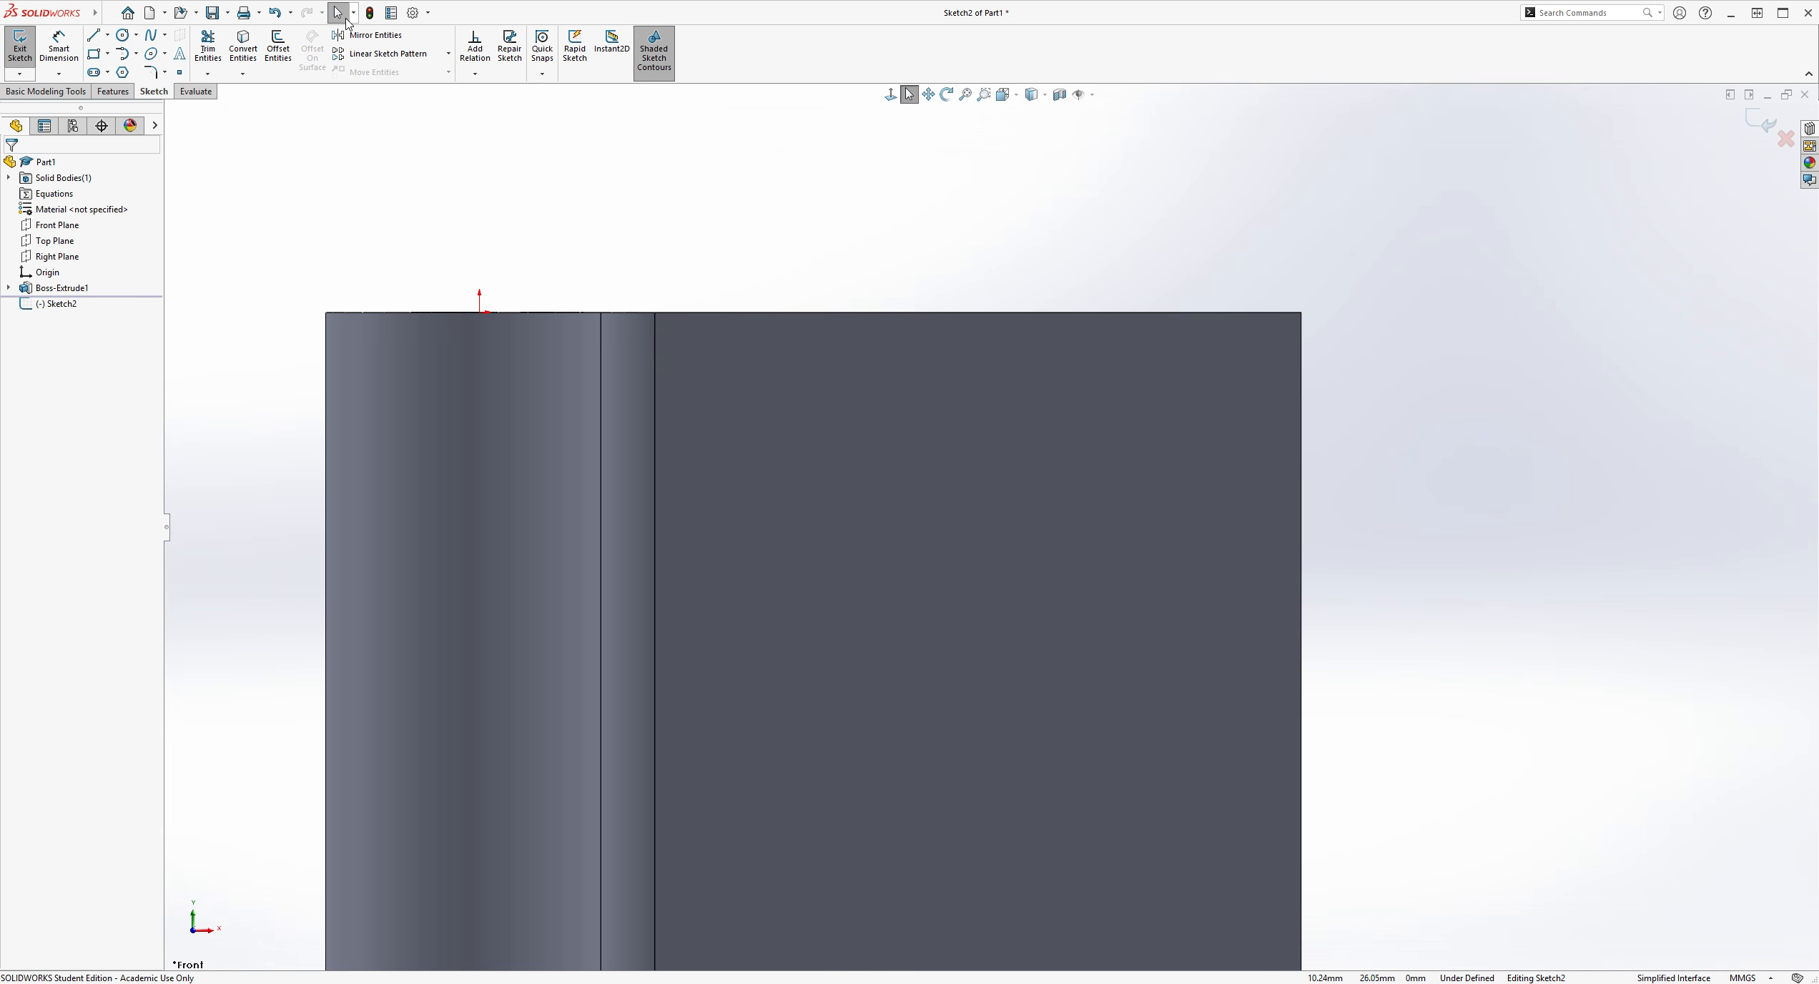
left_click(93, 34)
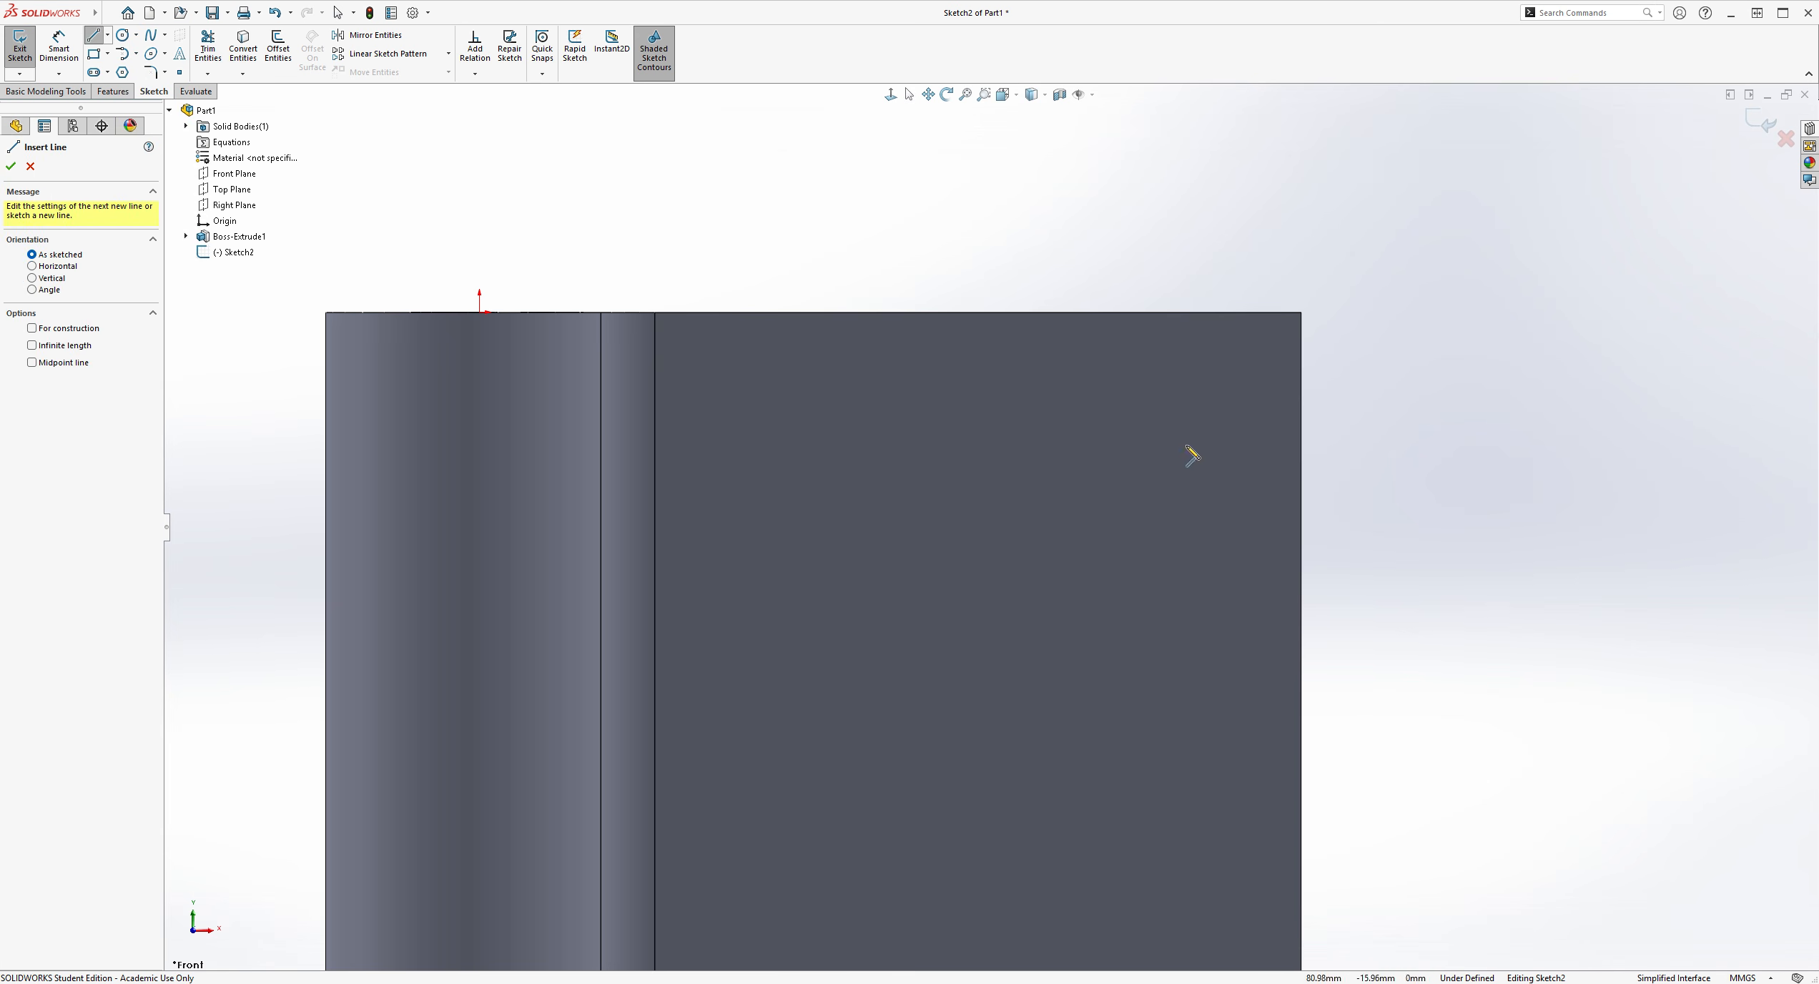
left_click(1301, 517)
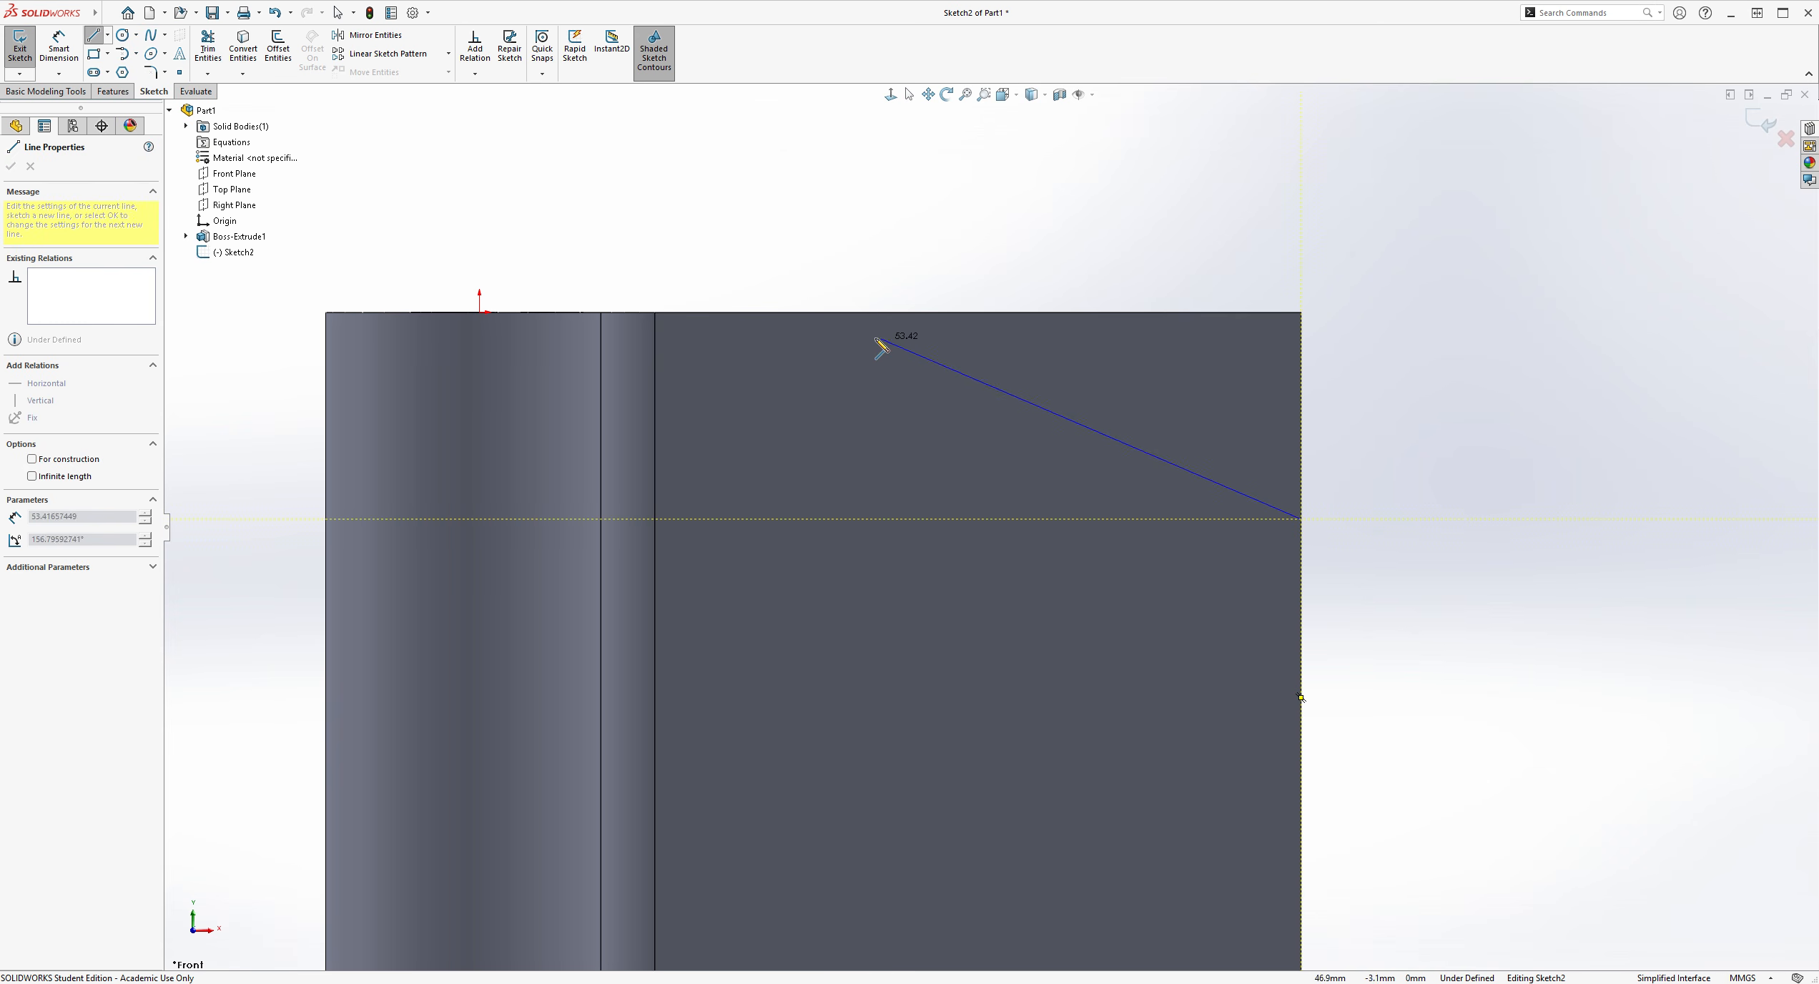
left_click(761, 313)
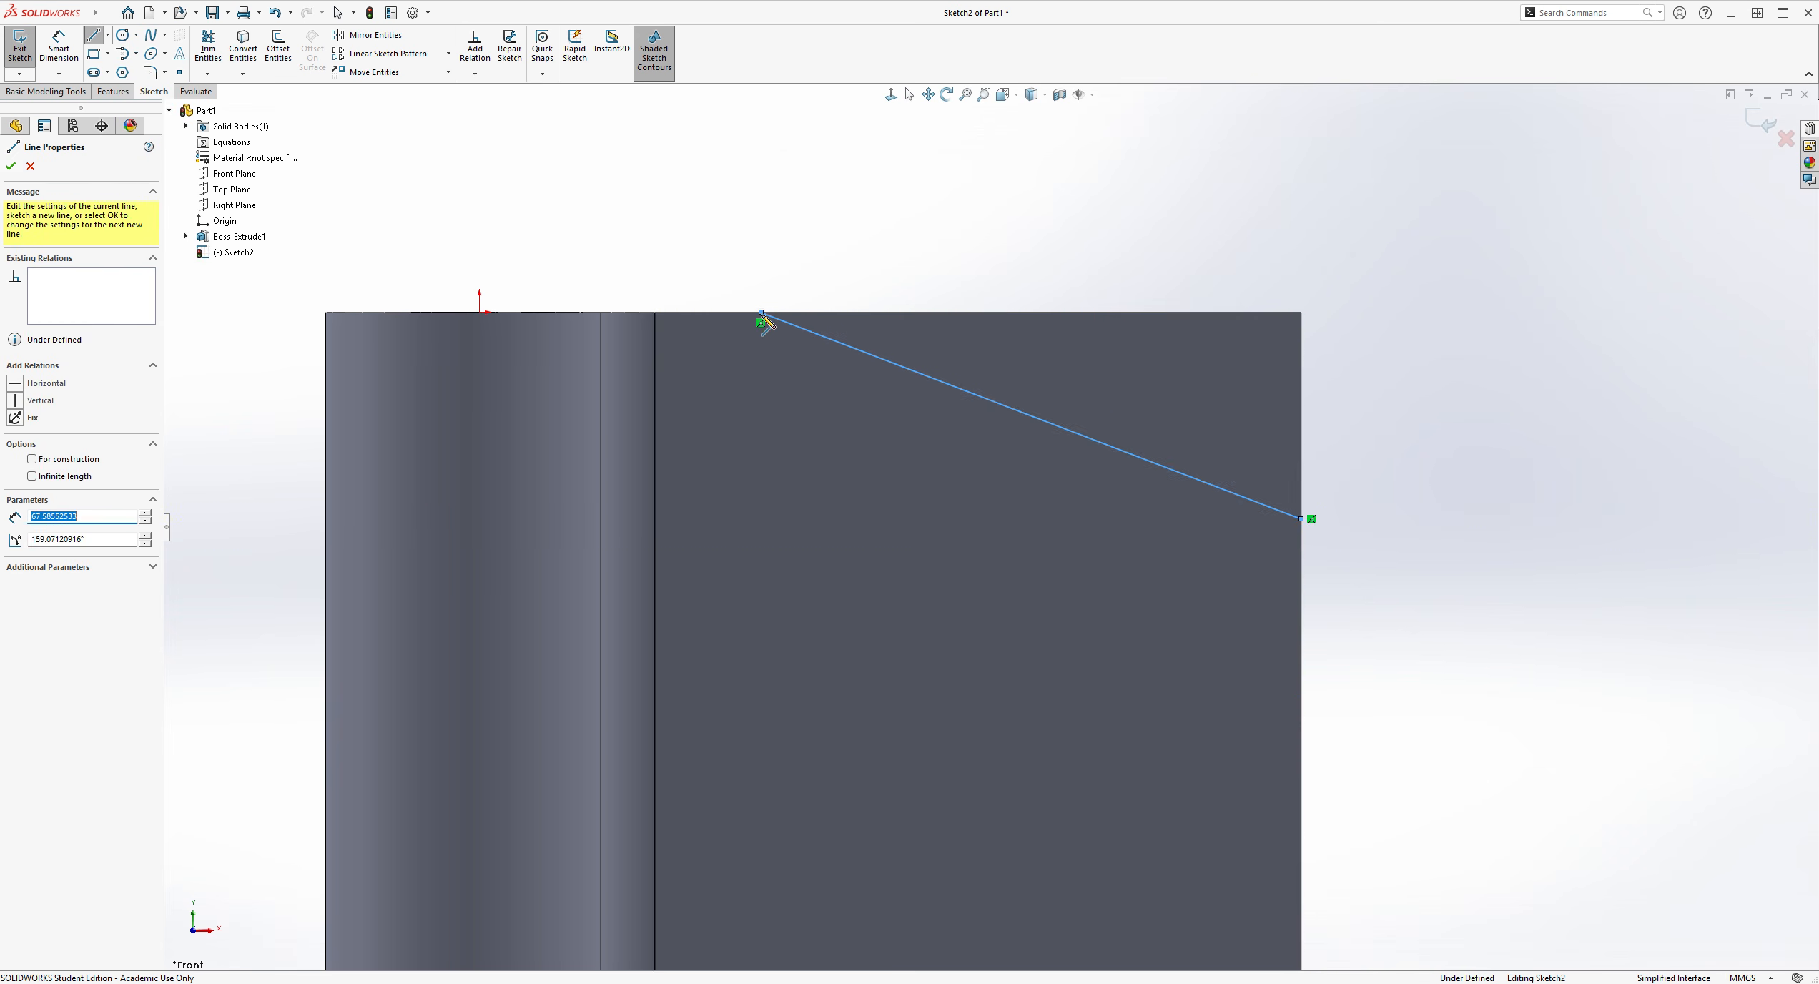
left_click(1302, 312)
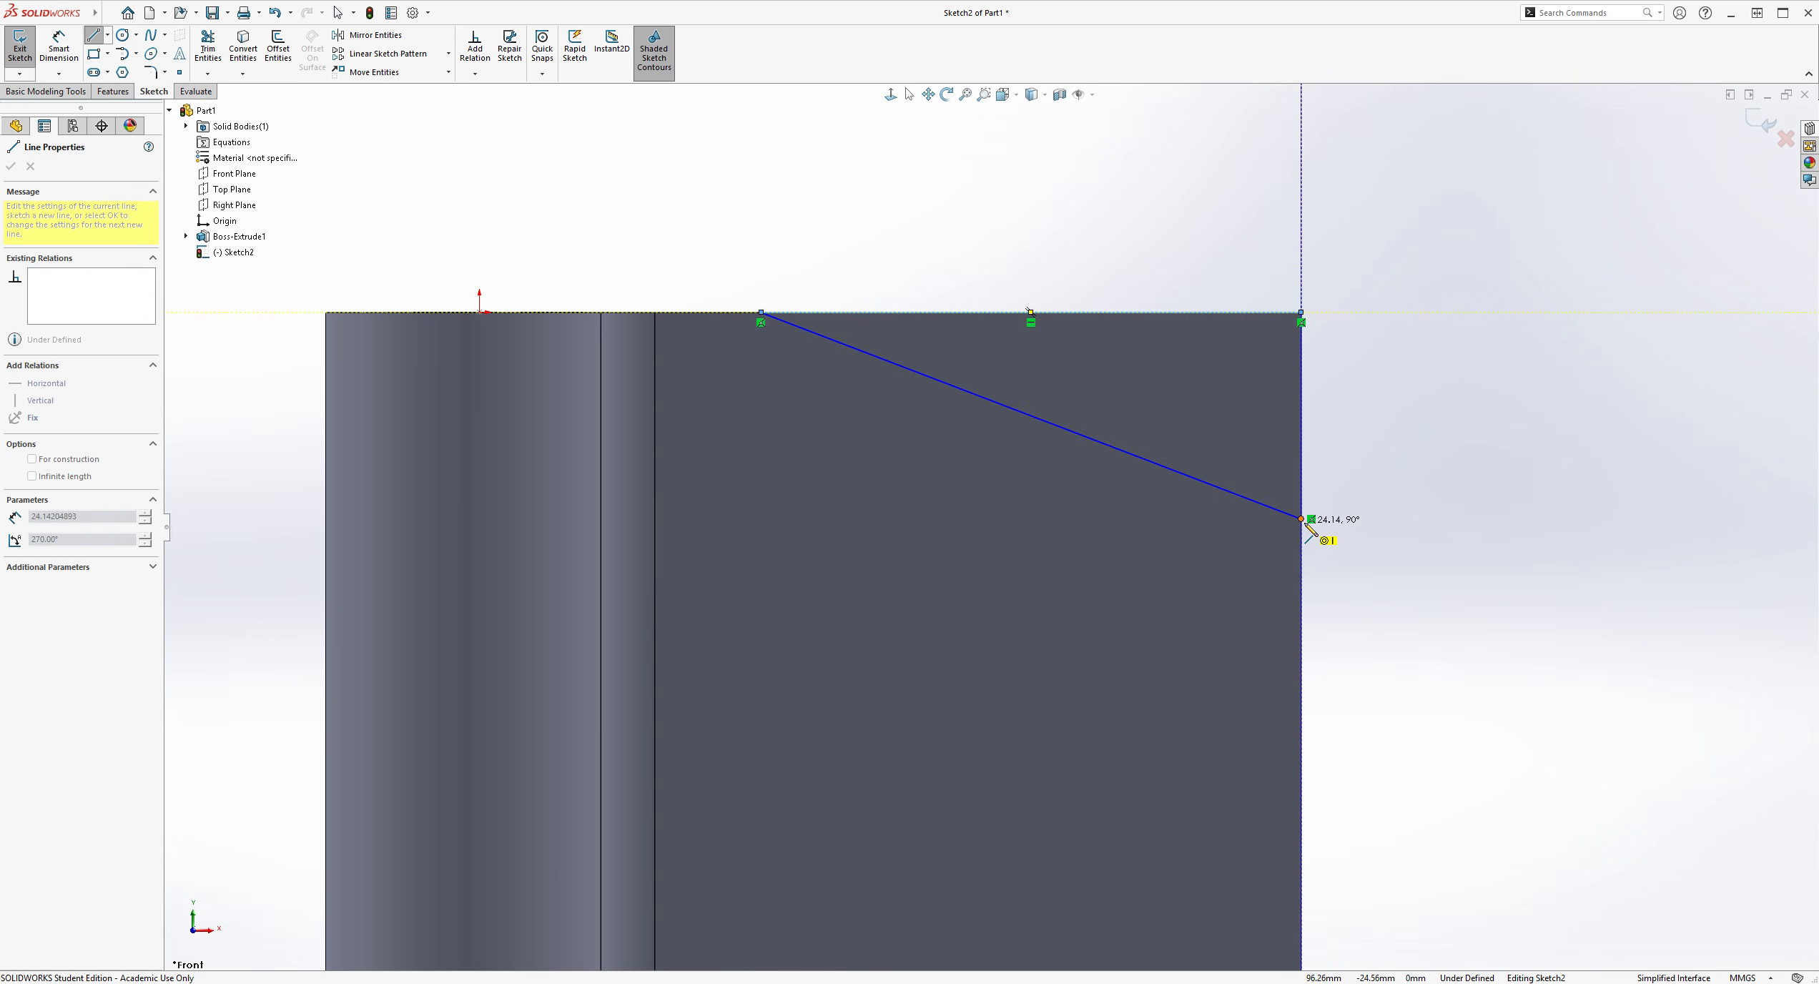
key("Escape")
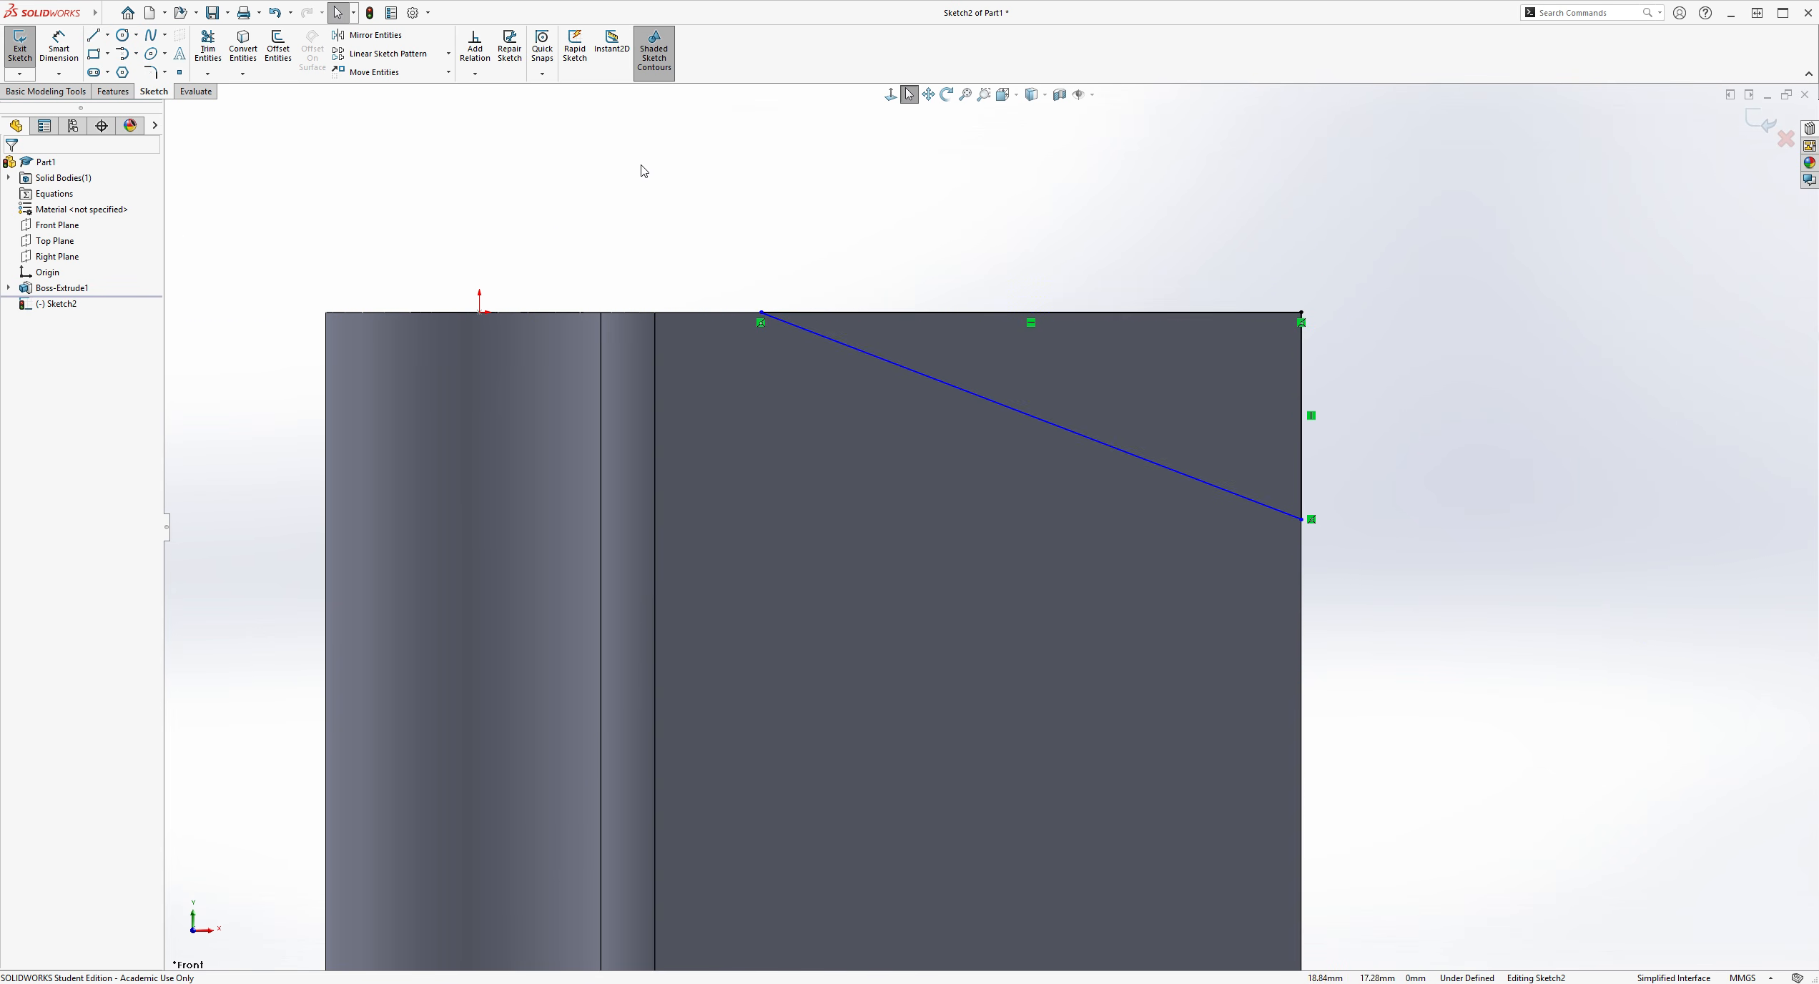
Set the Sketch Fillet radius to 8 mm without filleting any corner
scroll(711, 294, "down", 3)
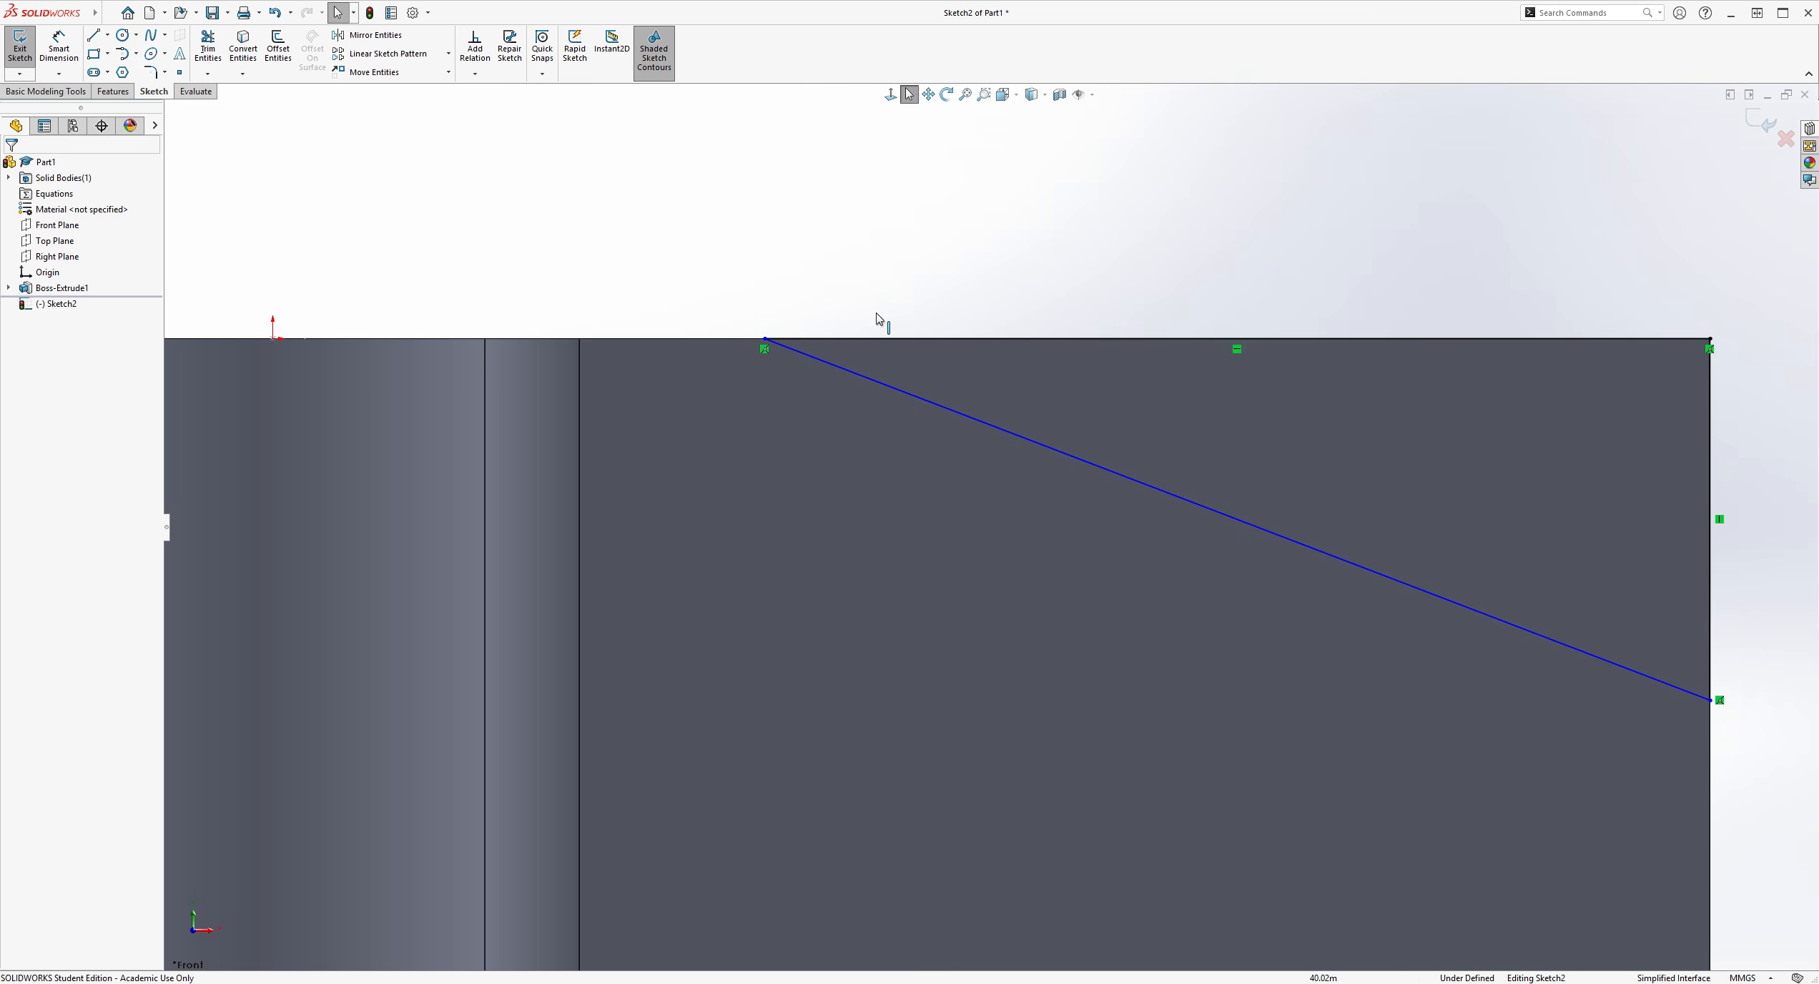
left_click(151, 72)
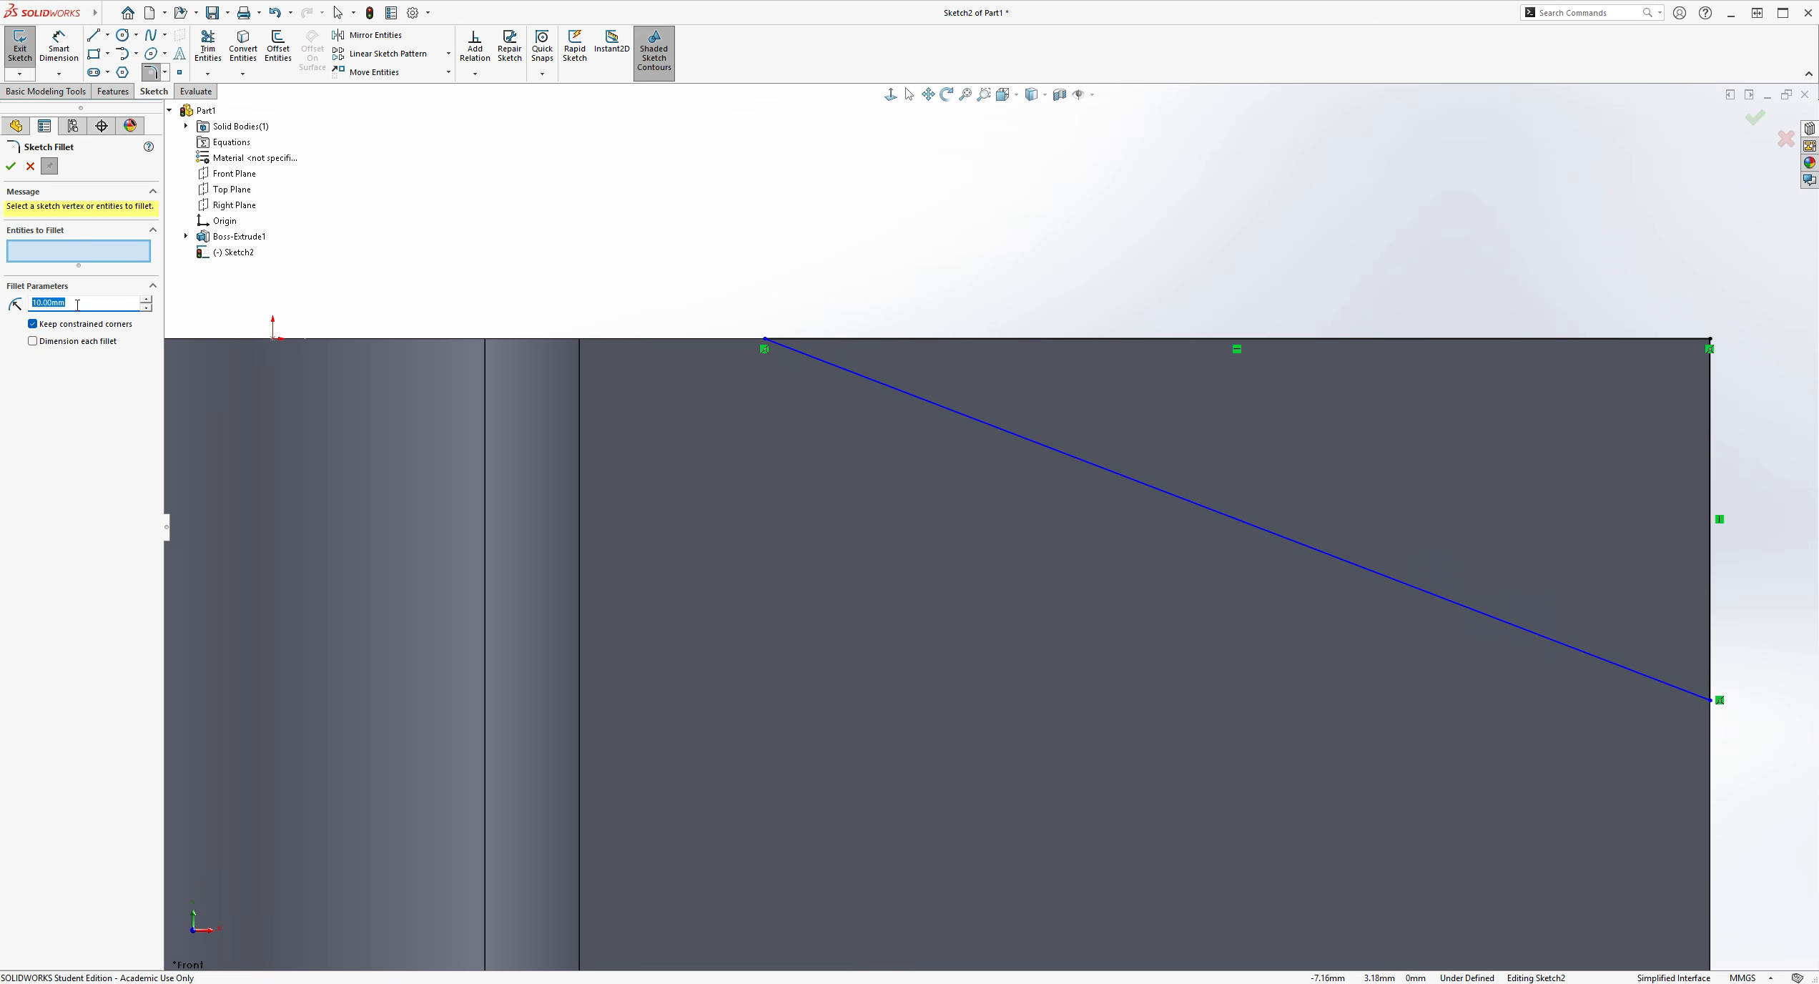
type("8")
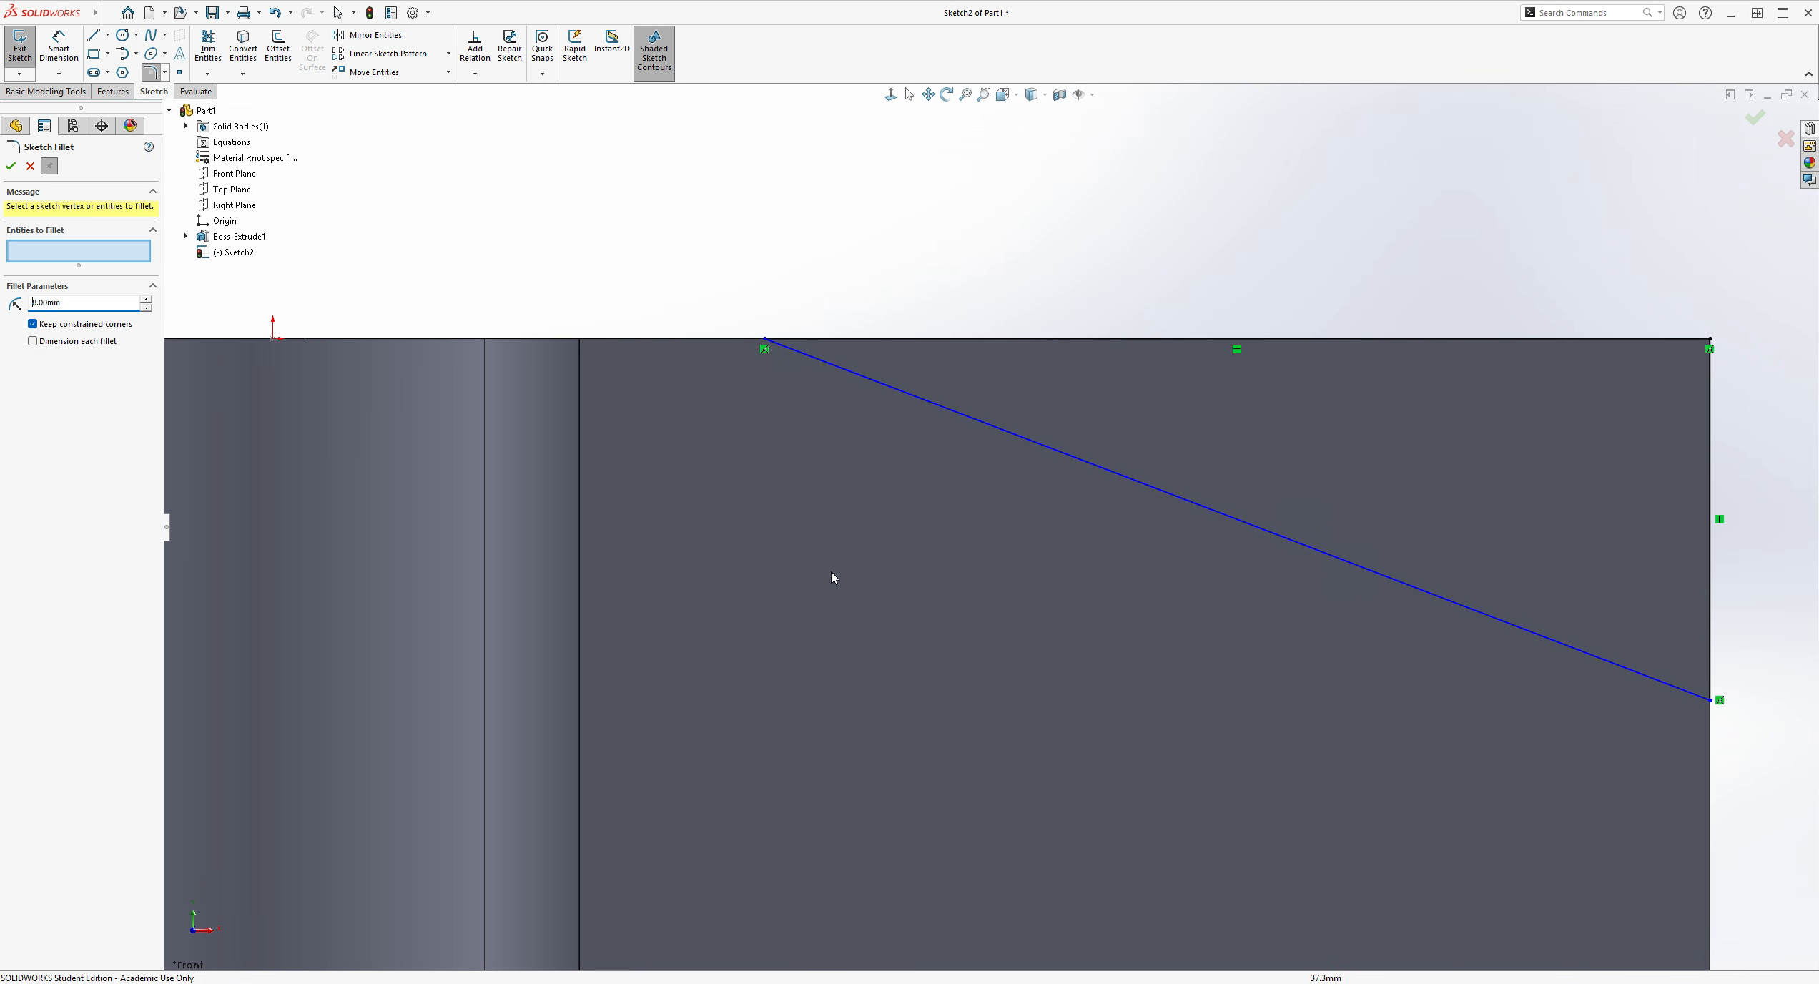
key("Escape")
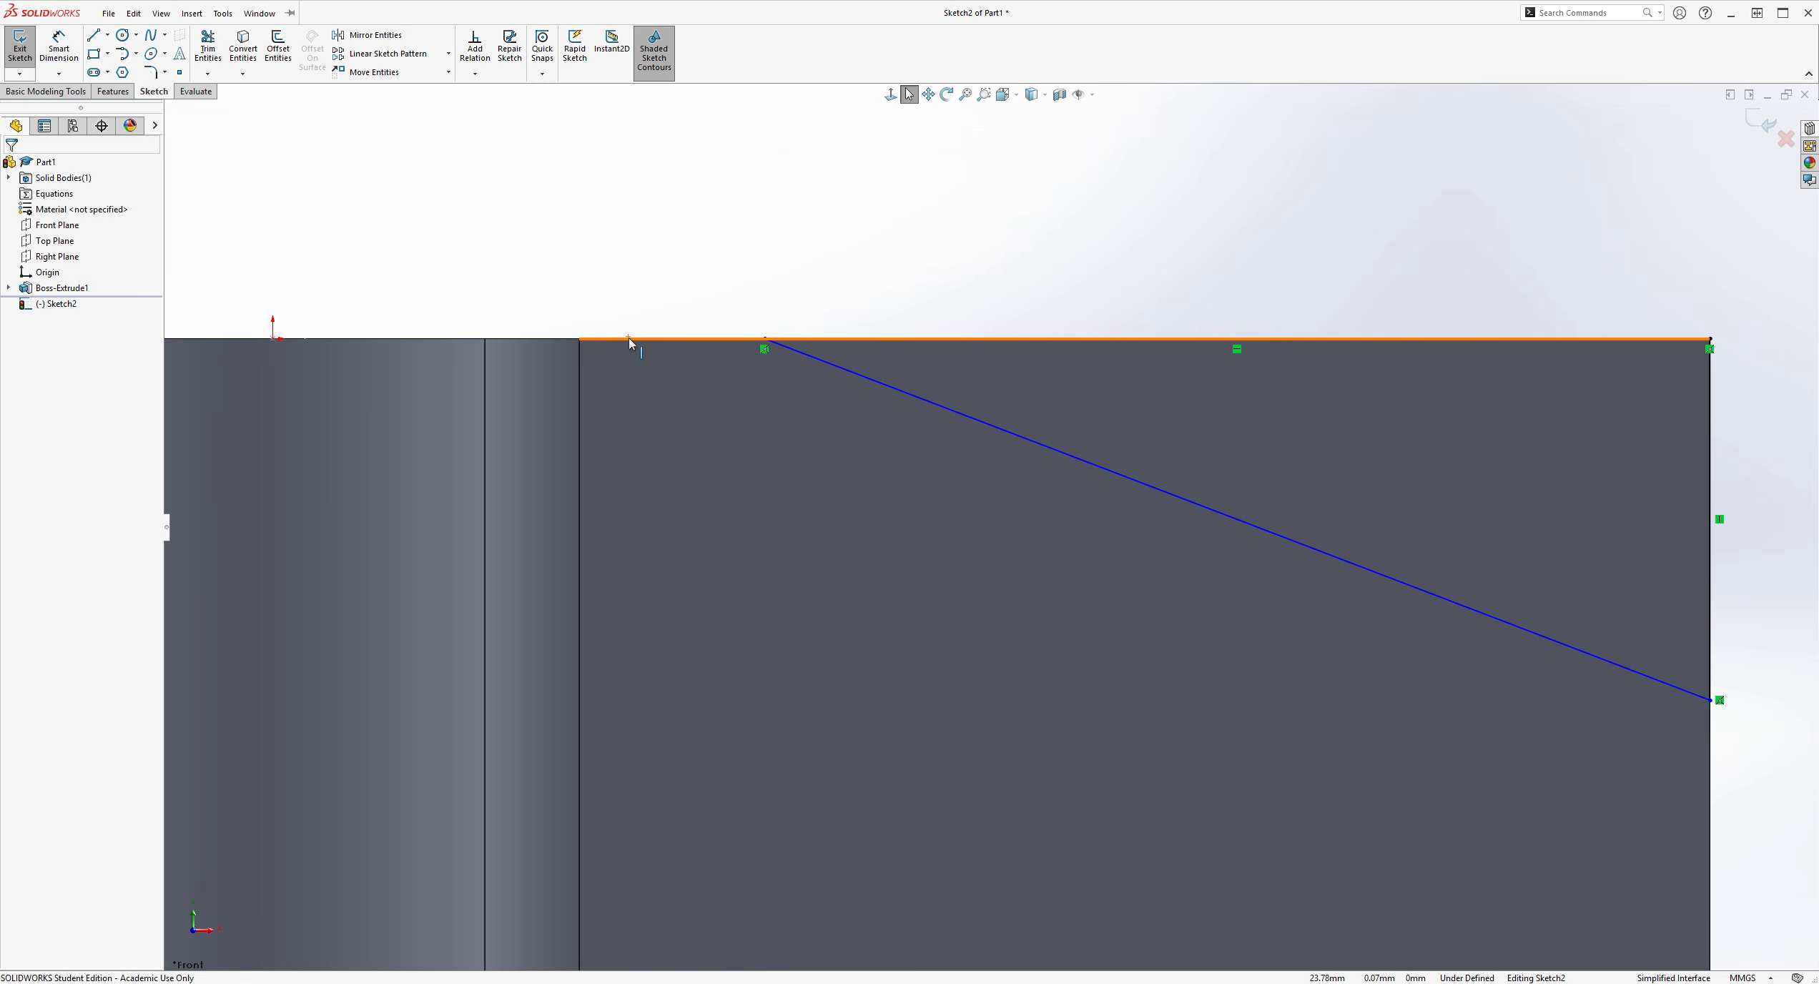
Sketch a horizontal line along the body's top edge from the sloped line's upper end to the ring's outer corner
scroll(570, 329, "up", 1)
left_click(94, 35)
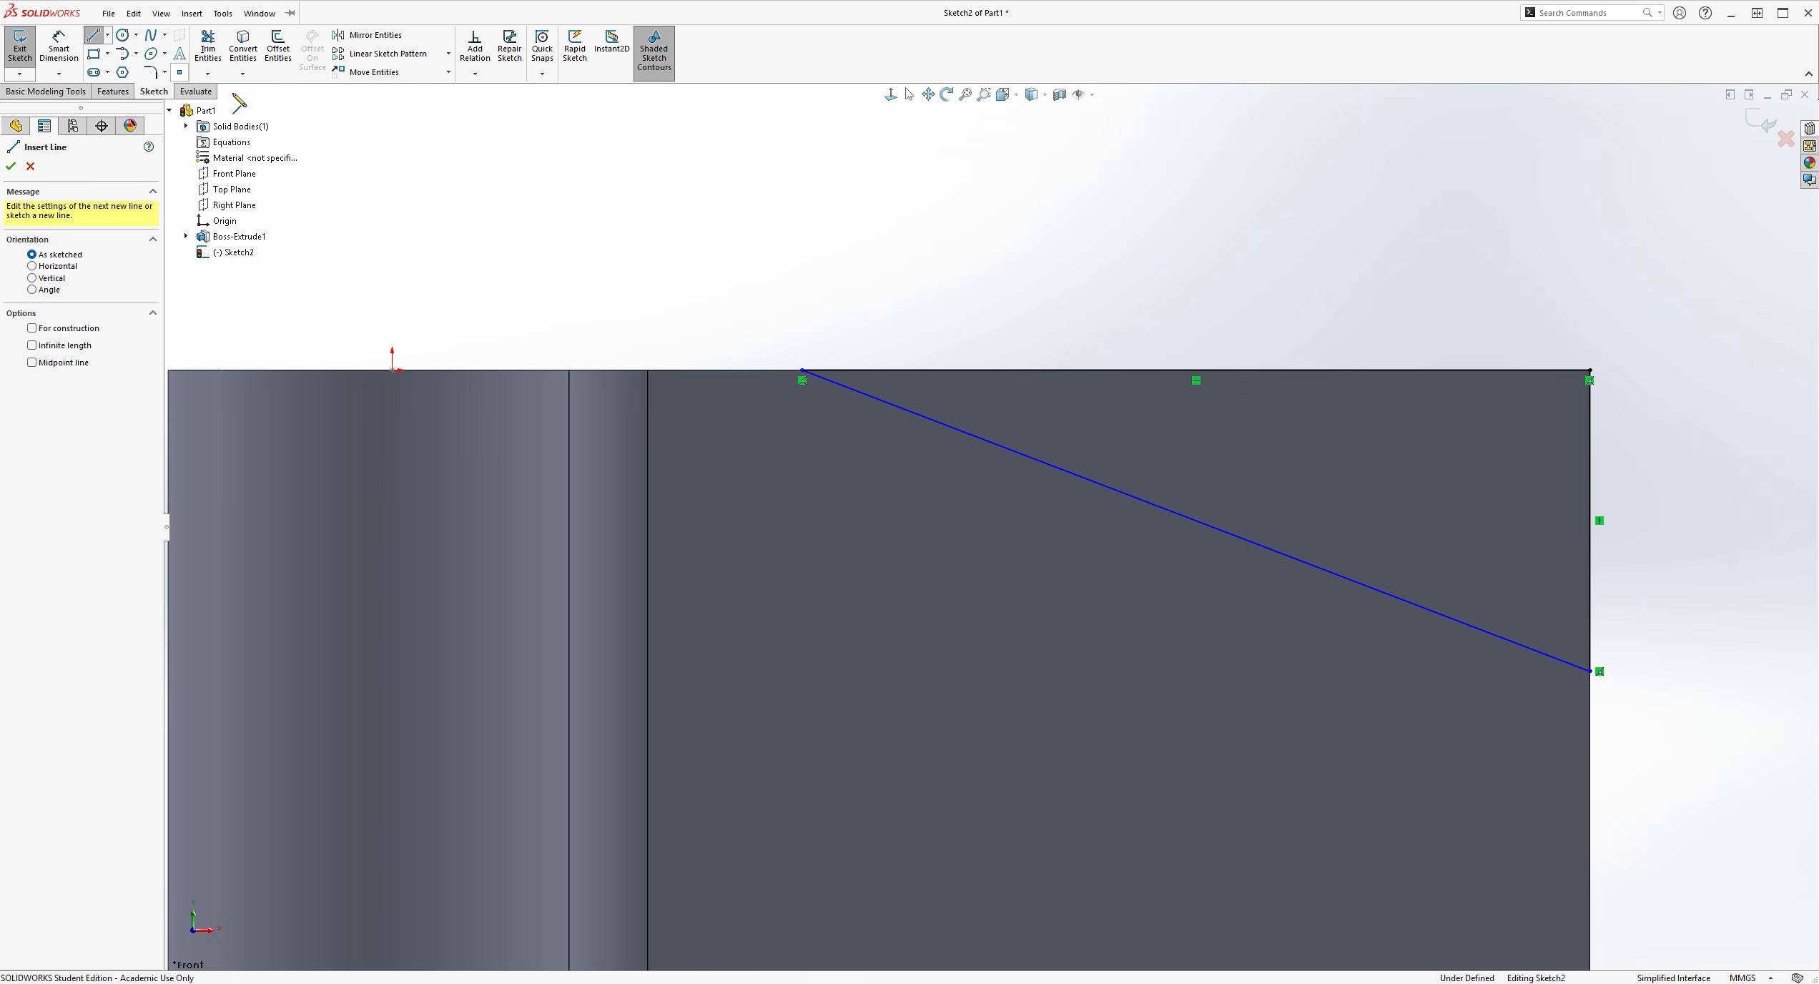
left_click(802, 370)
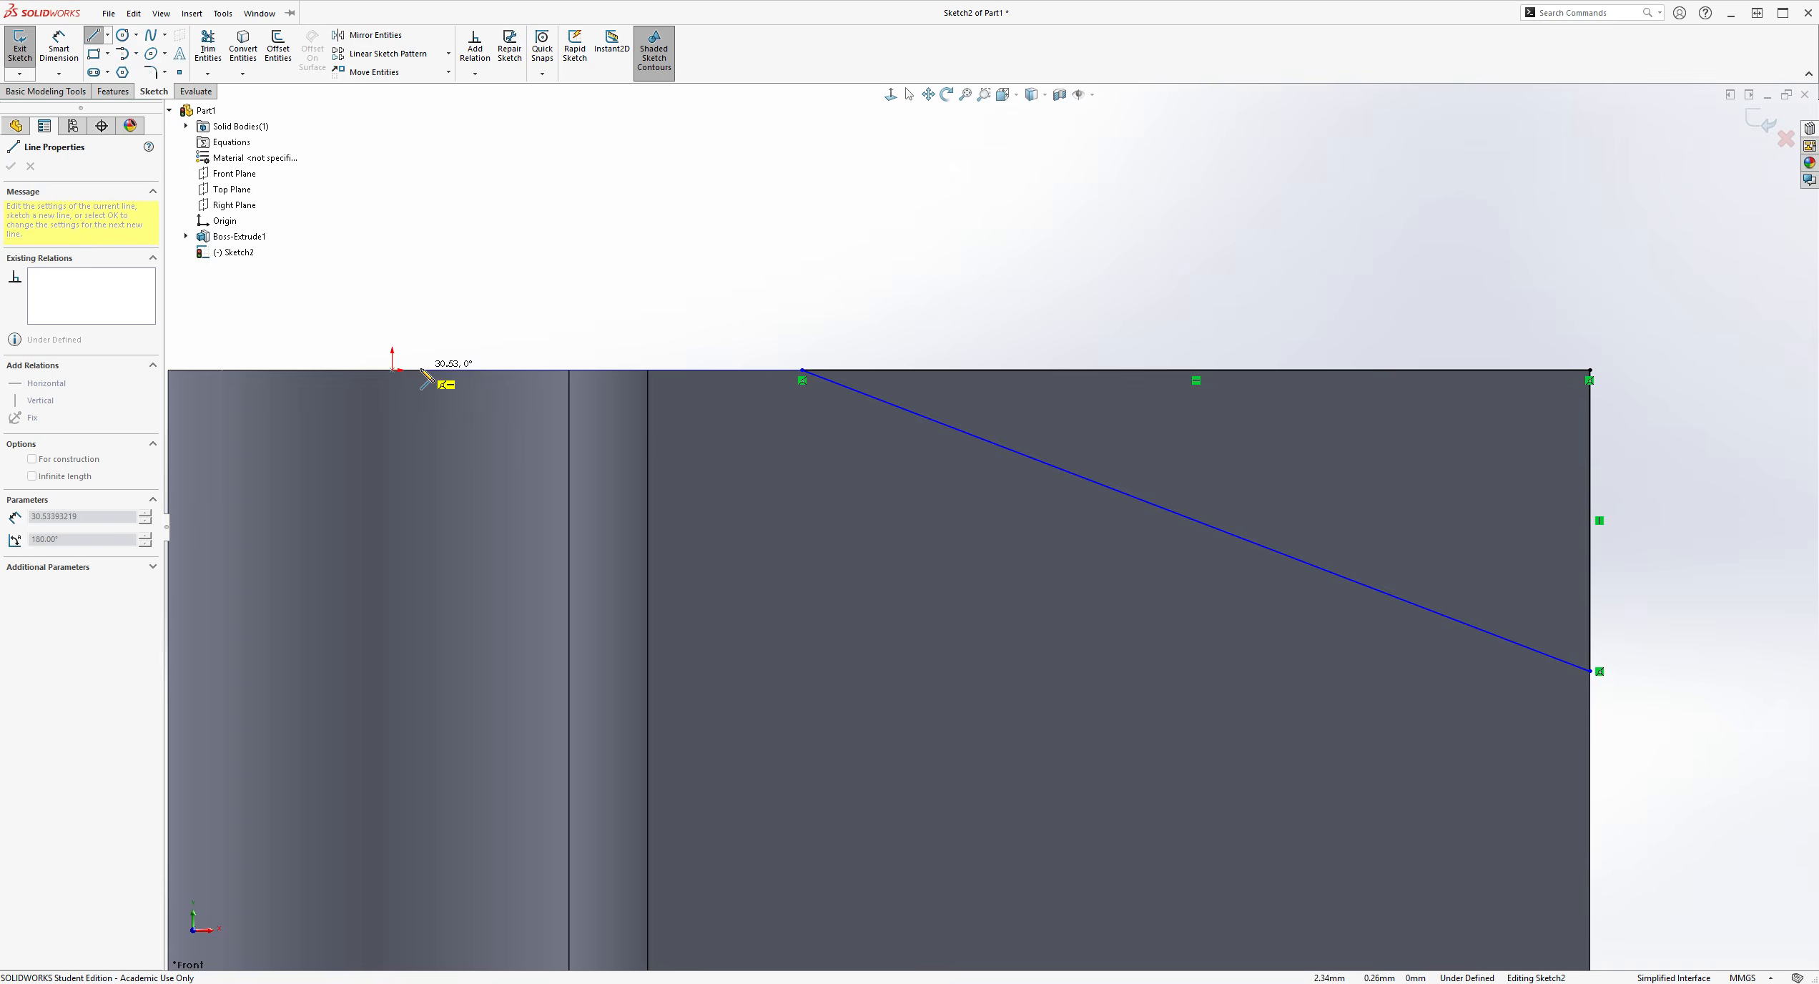
key("z")
left_click(419, 418)
key("Escape")
scroll(913, 426, "down", 3)
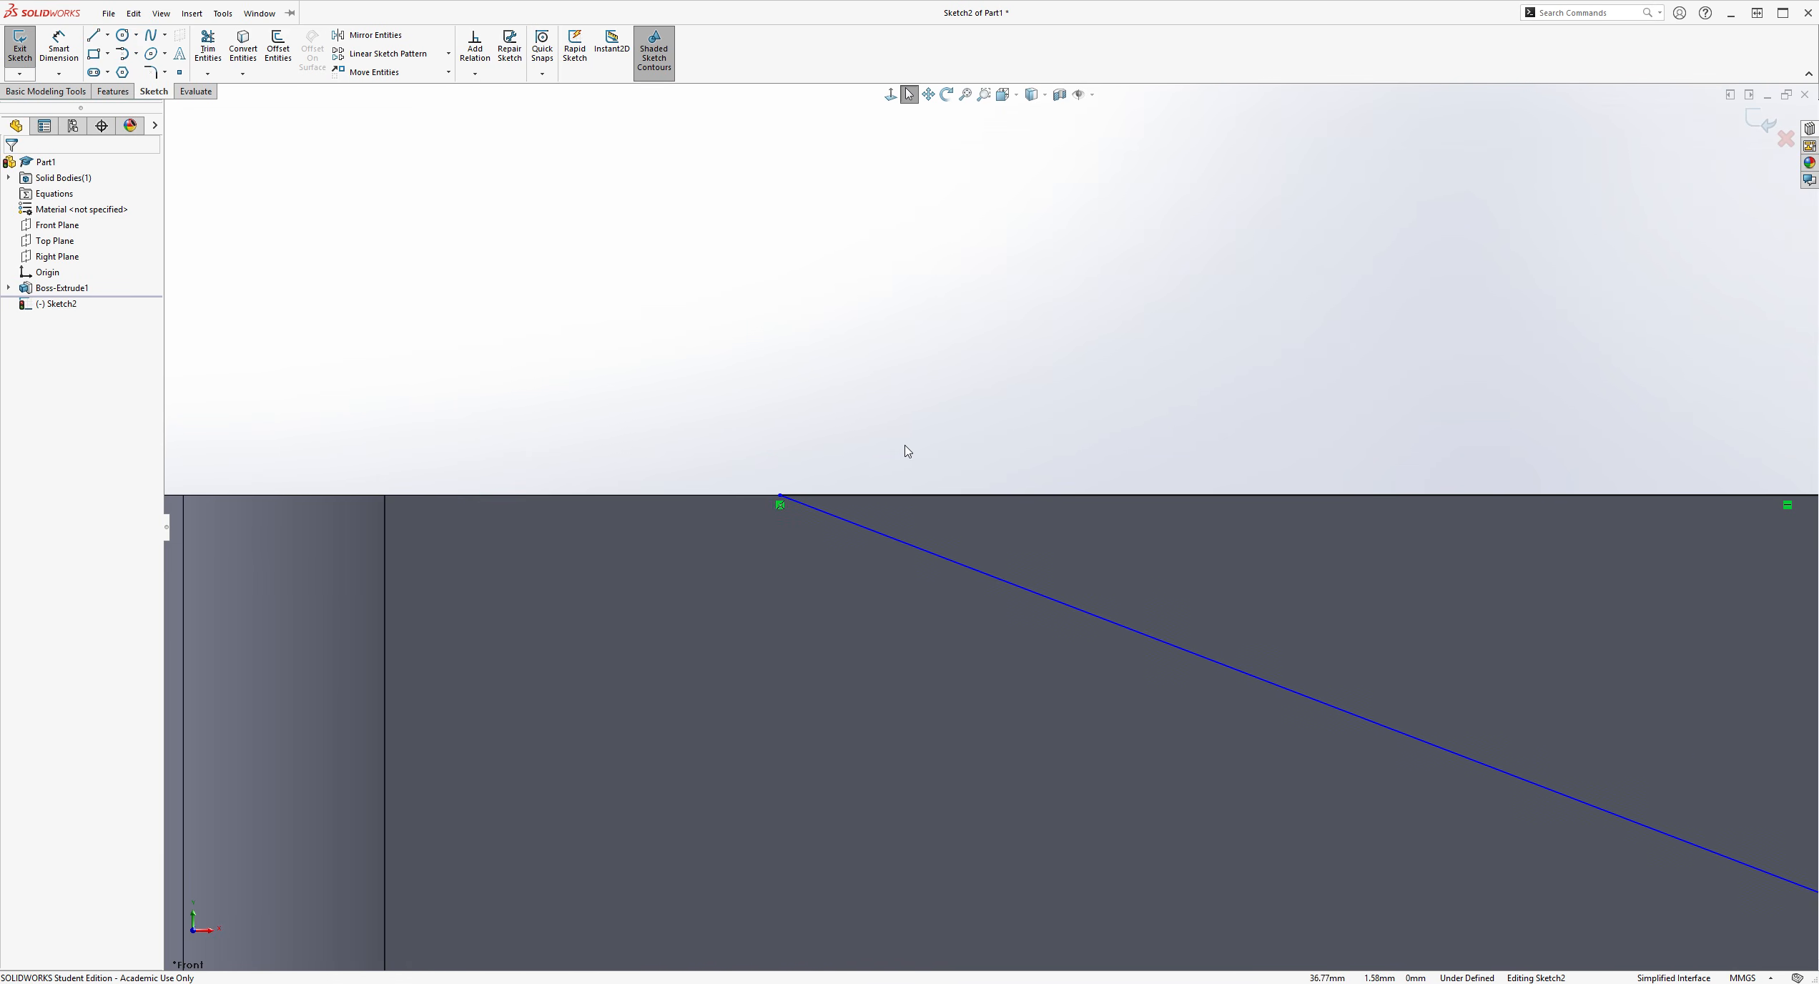
left_click(150, 72)
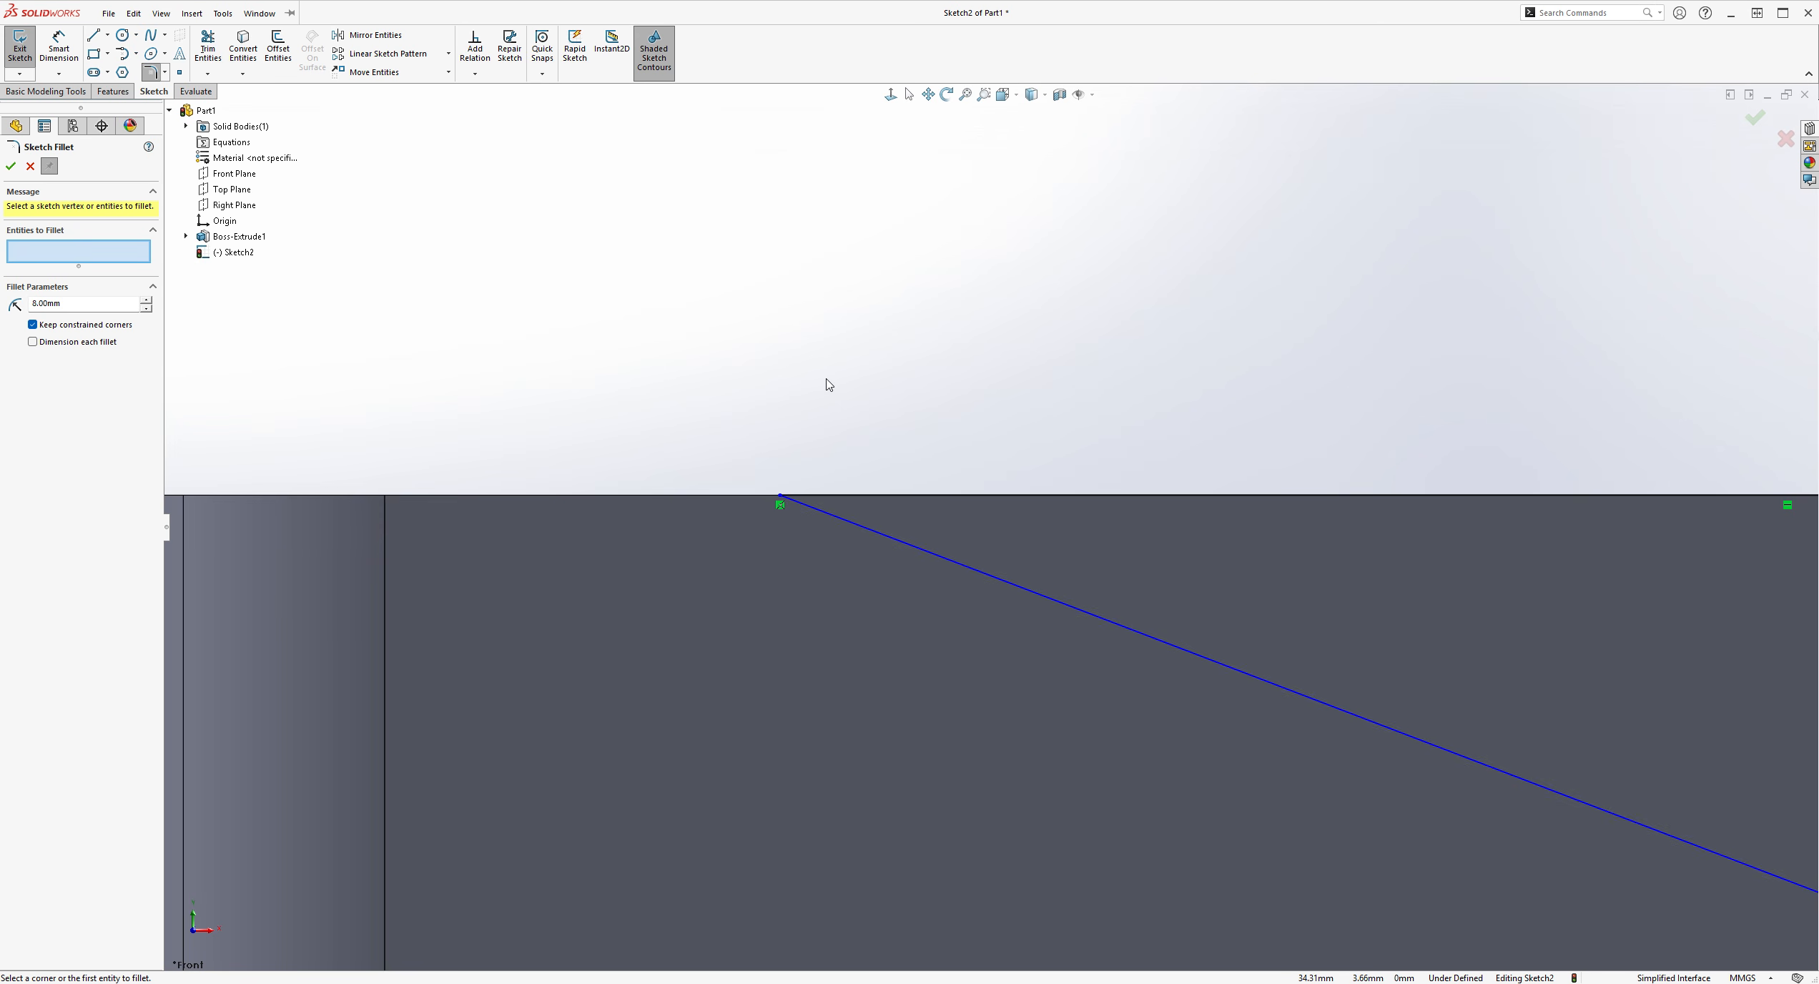
scroll(897, 429, "up", 3)
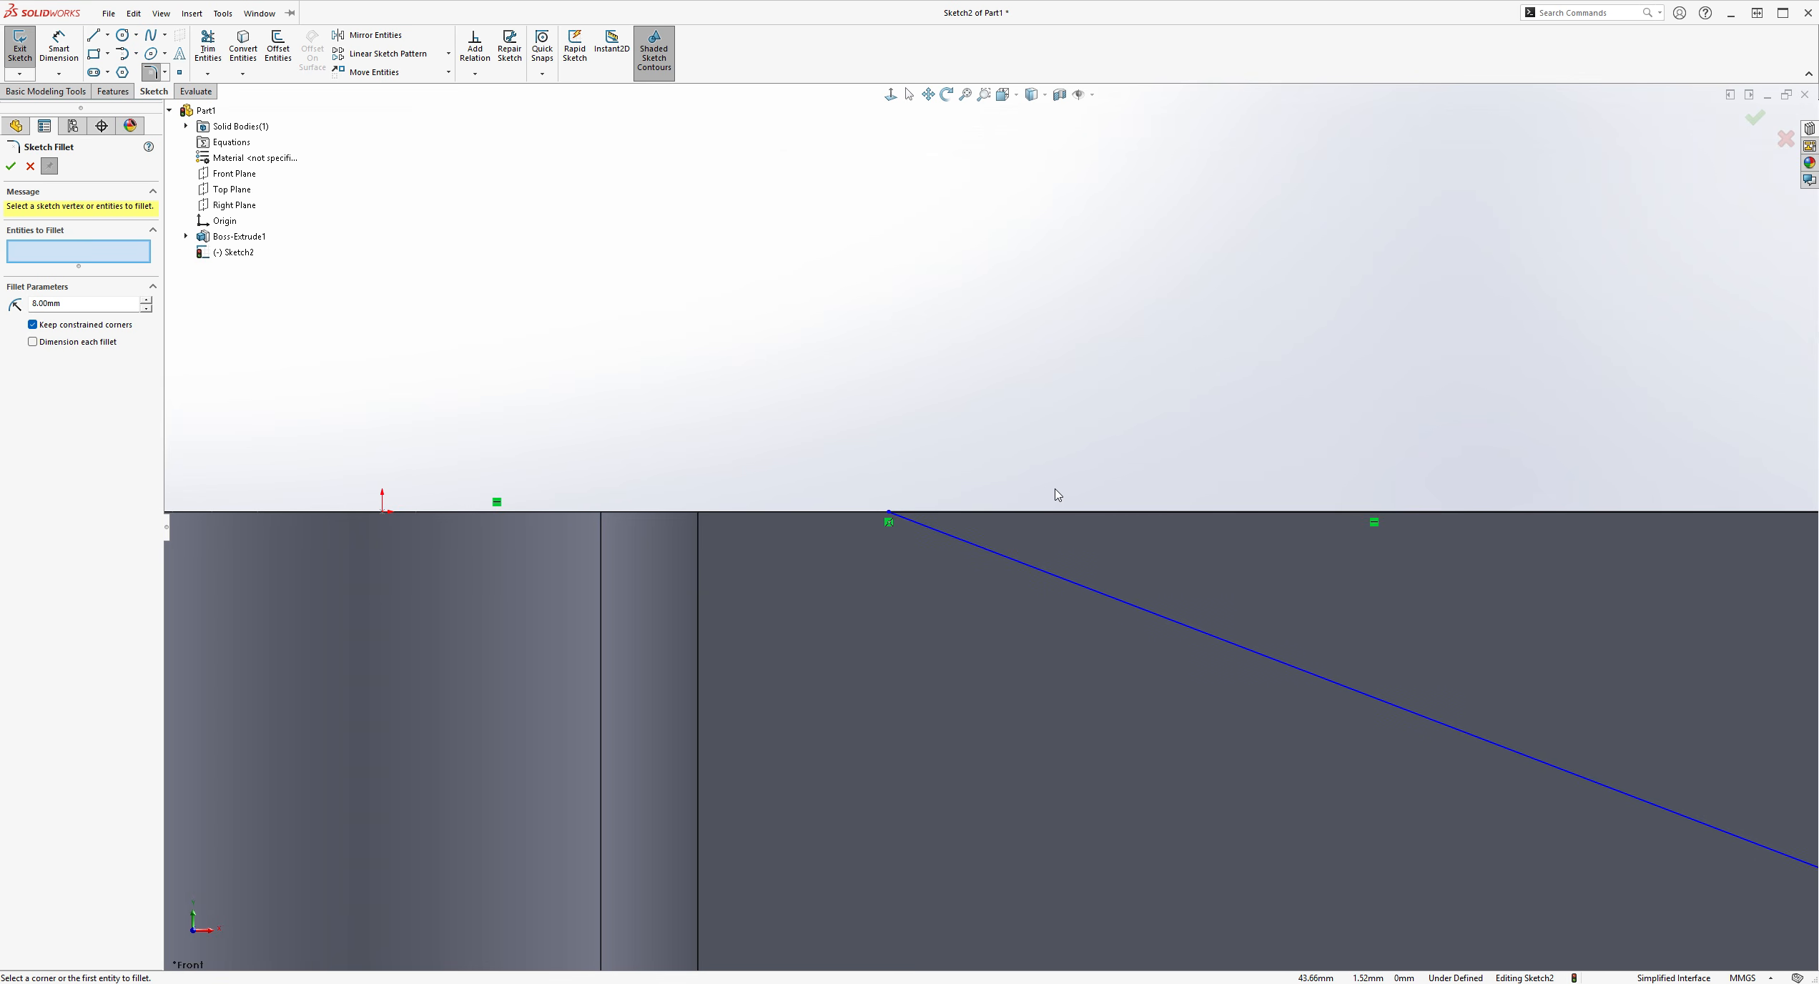
scroll(1072, 504, "down", 1)
scroll(1098, 514, "up", 2)
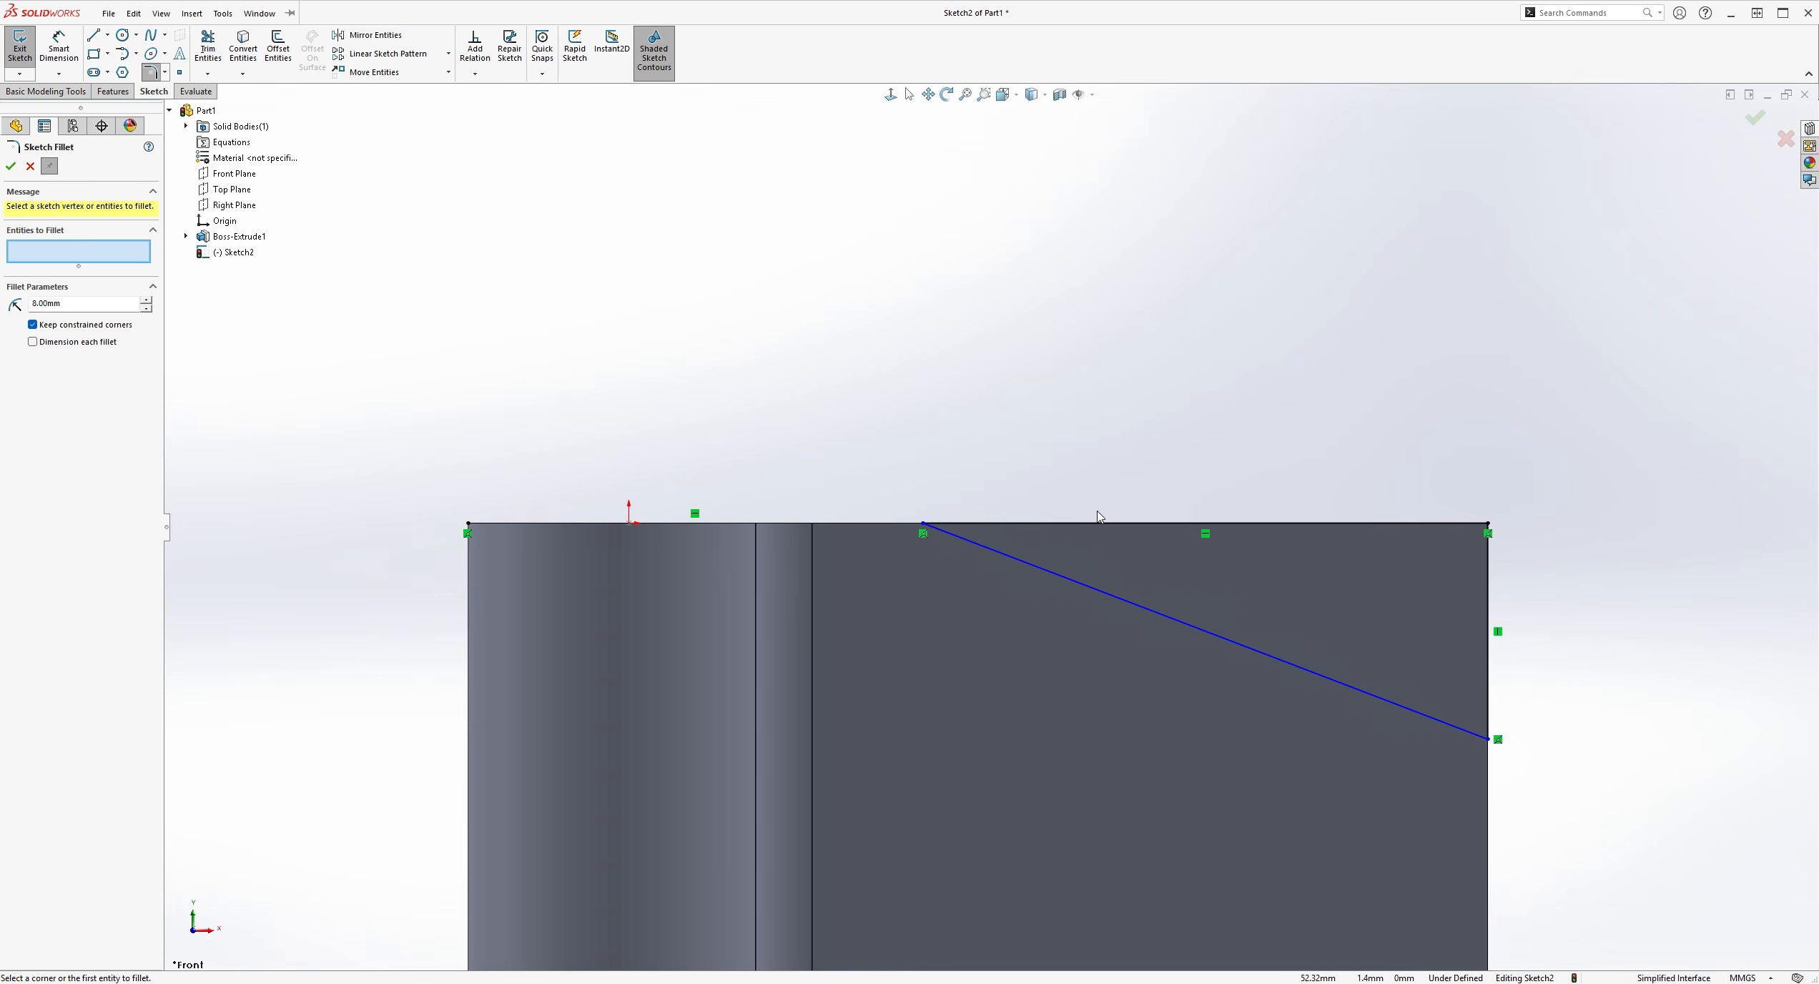
scroll(1608, 636, "down", 3)
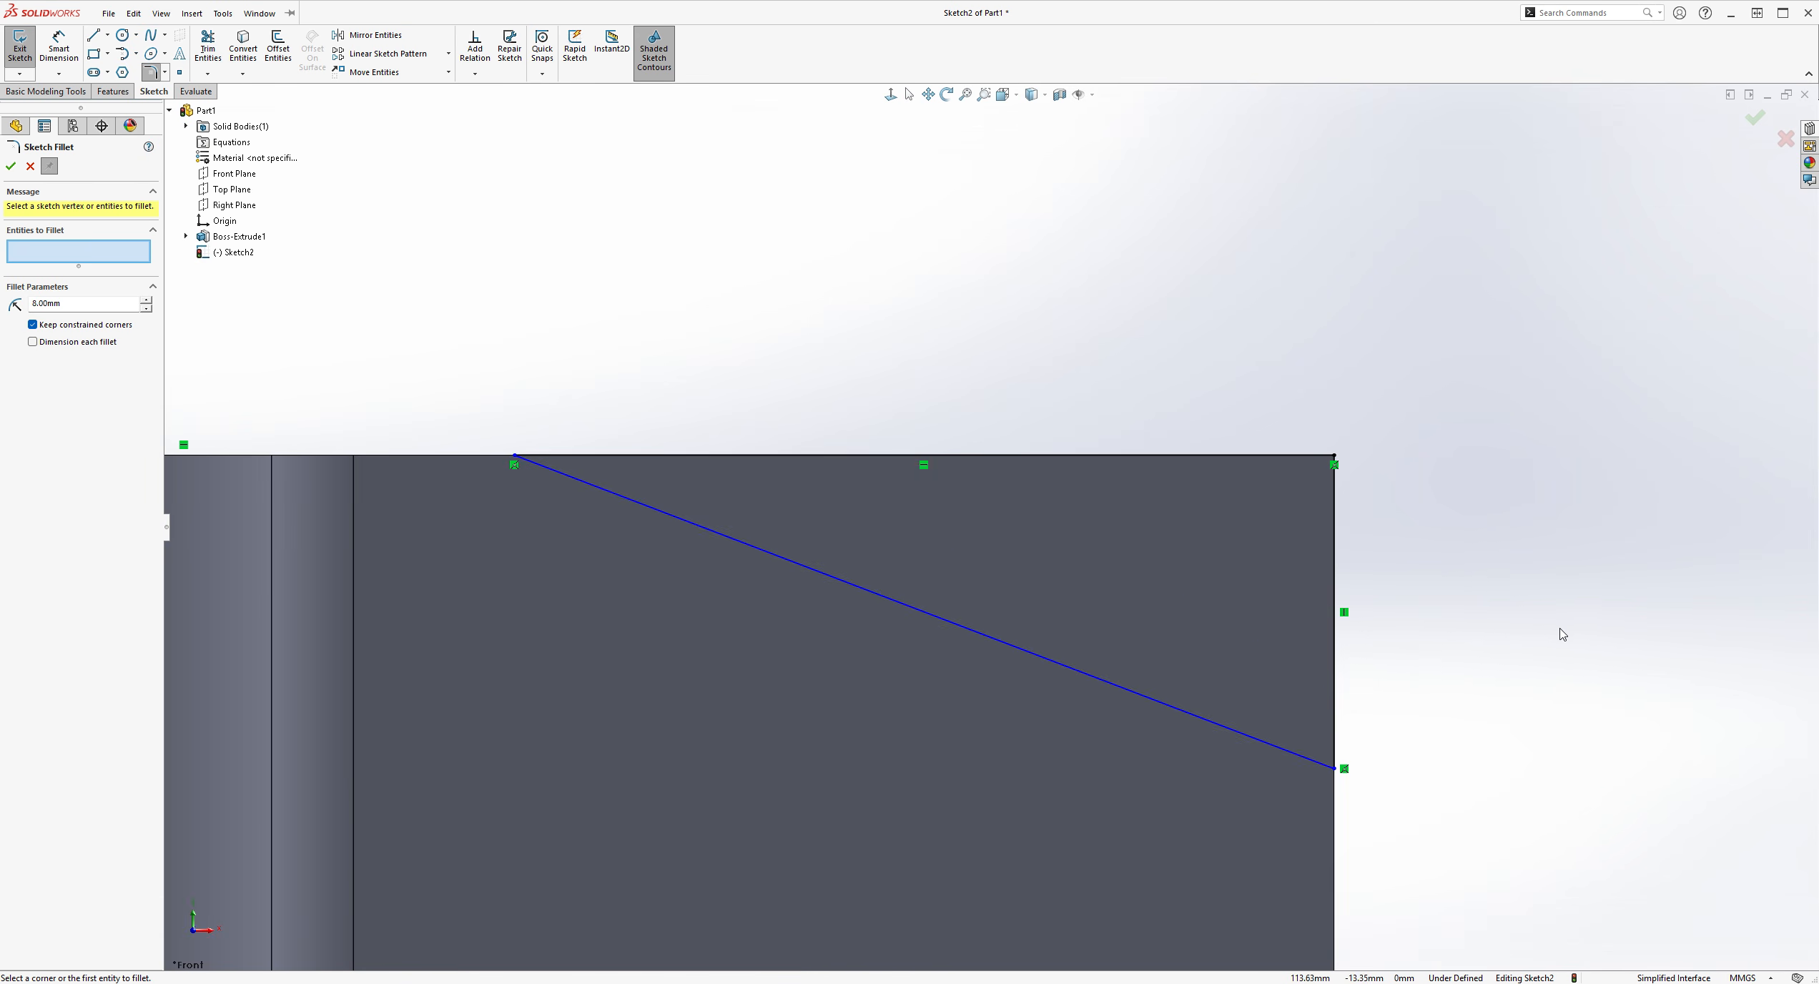
key("Escape")
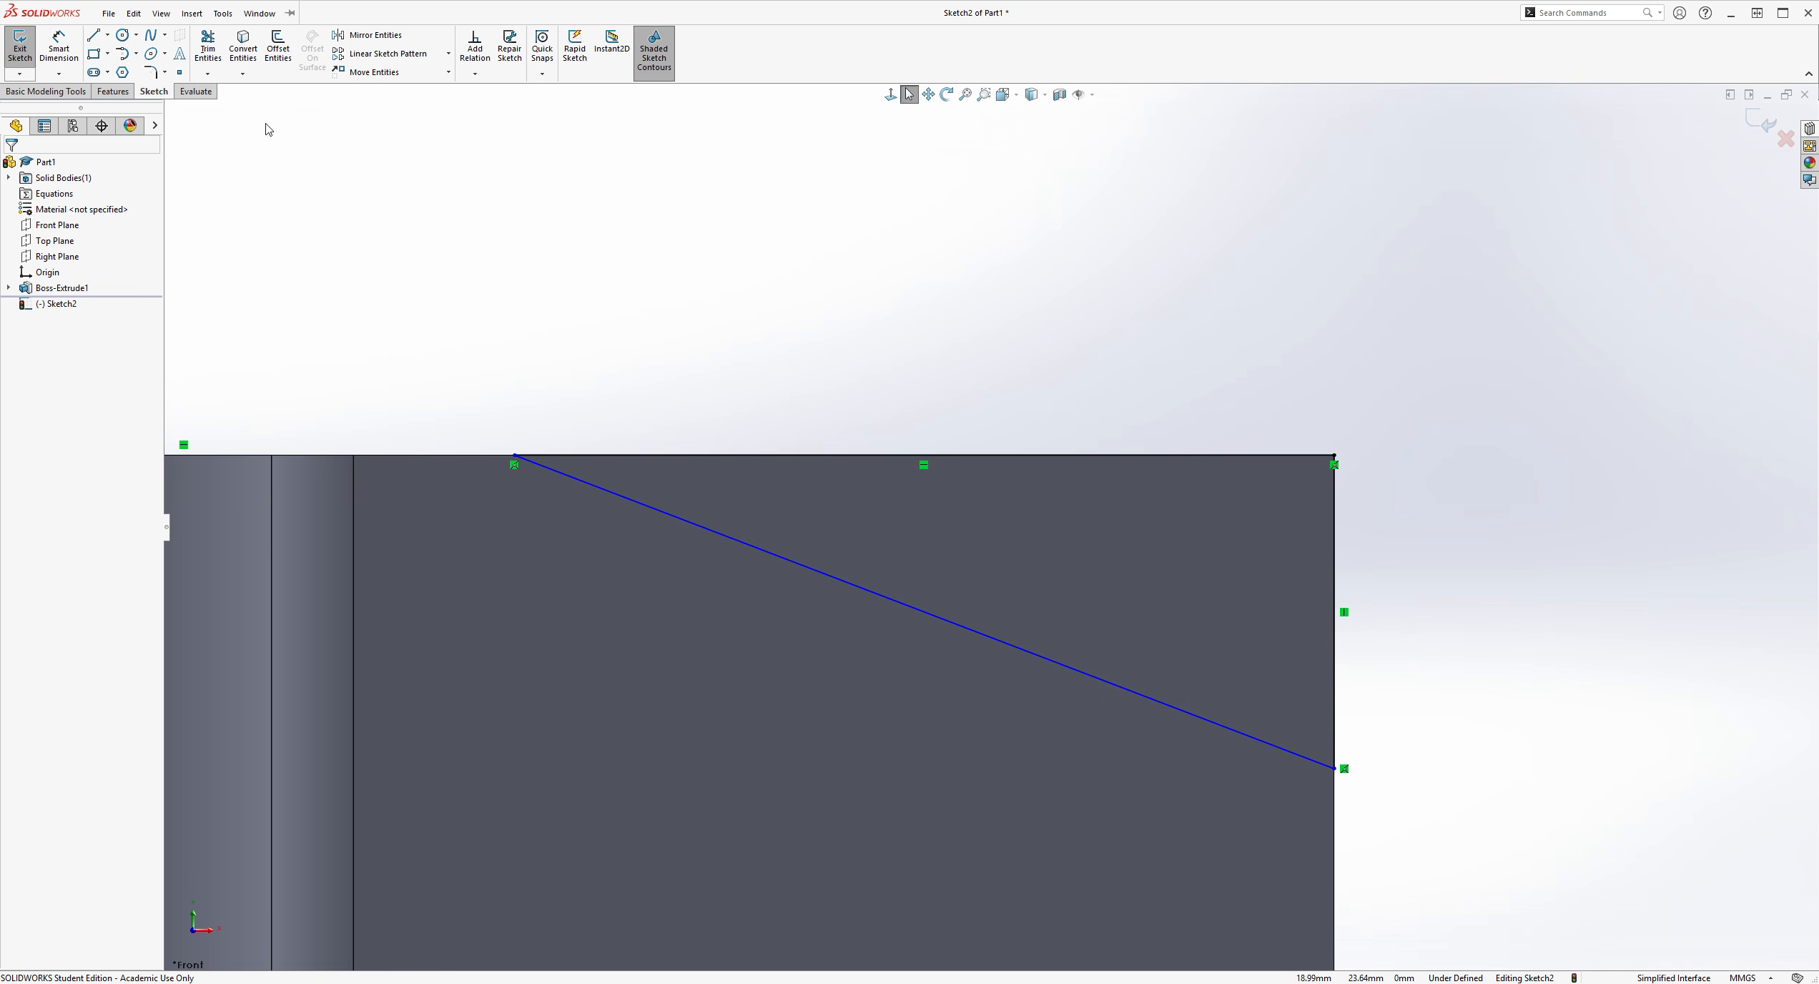
Dimension the angle between the sloped line and the horizontal top line as 20 degrees
left_click(59, 47)
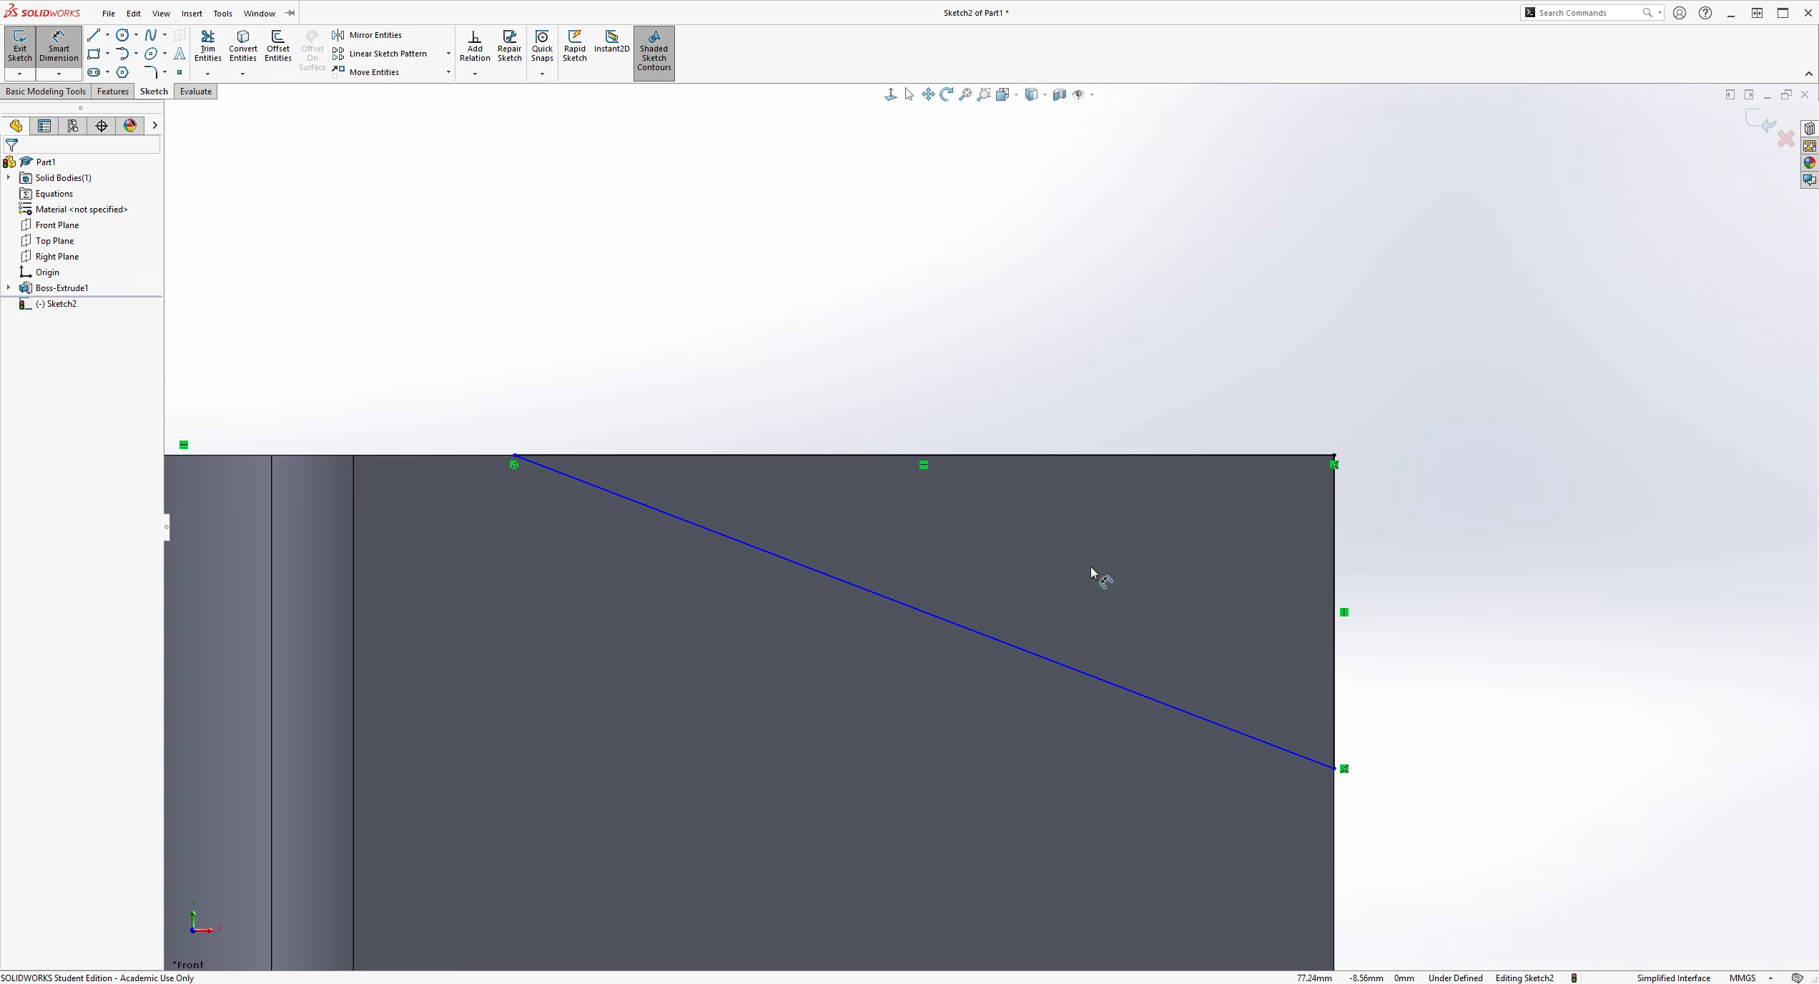
left_click(1027, 651)
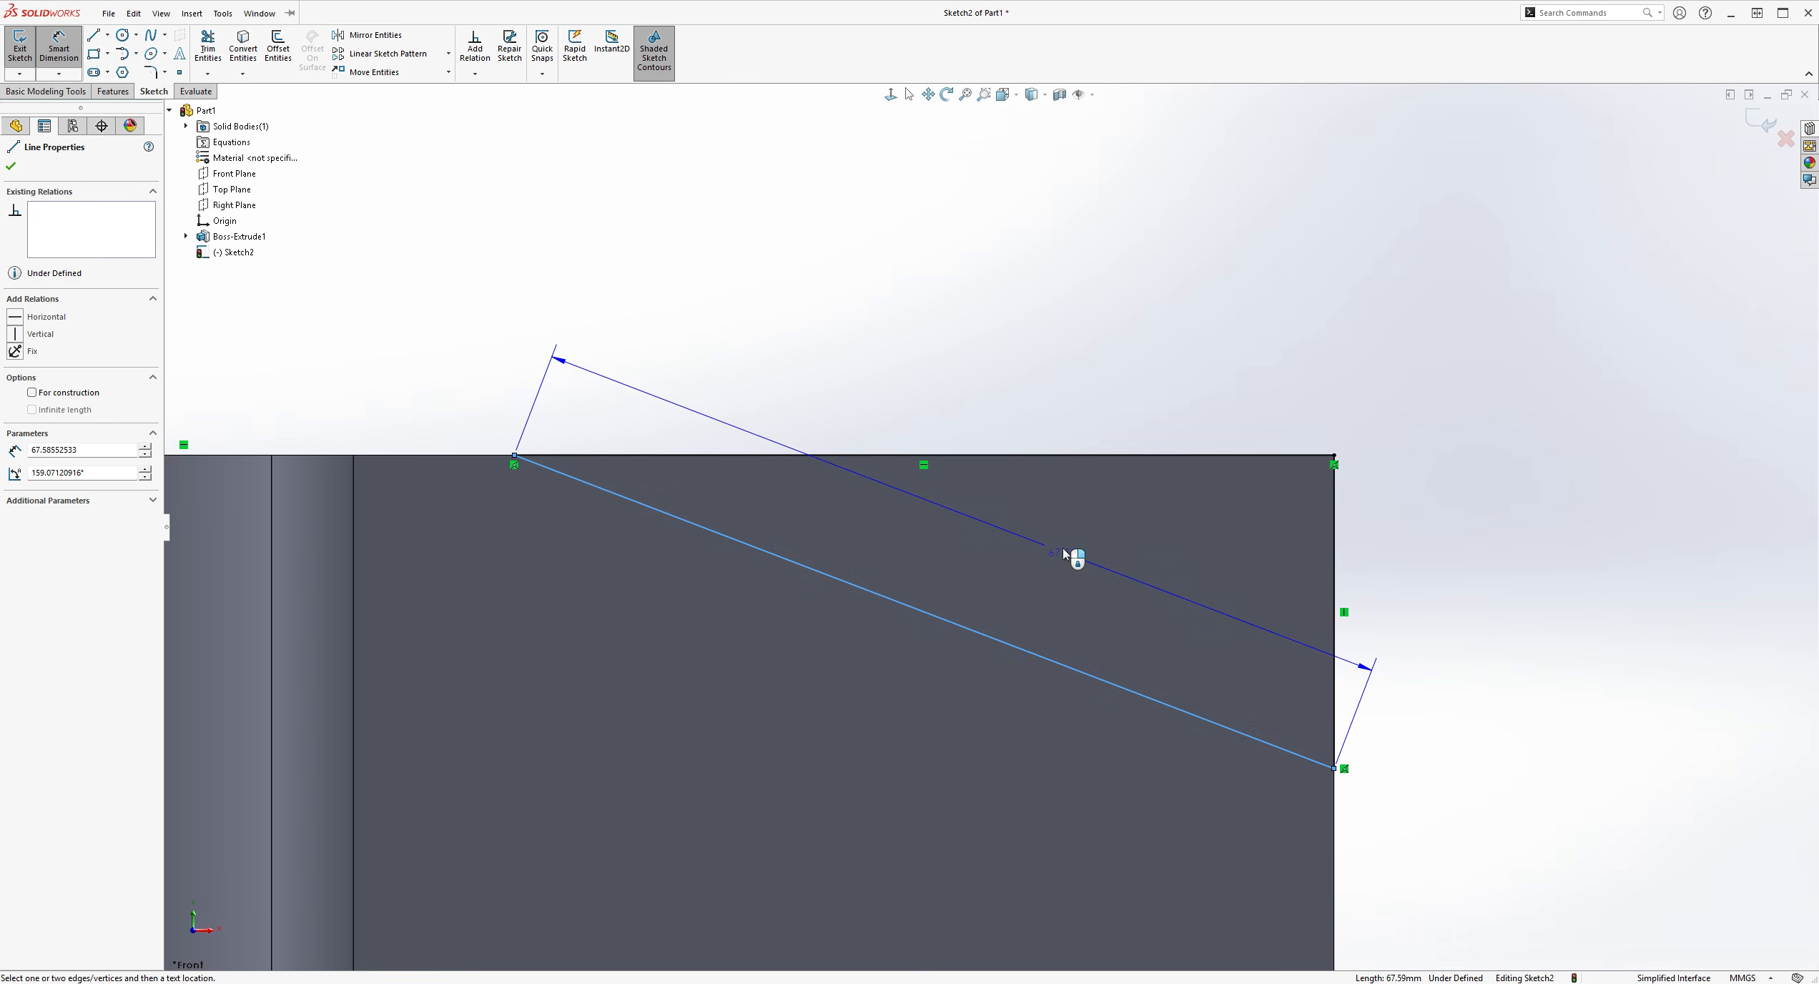
left_click(1072, 460)
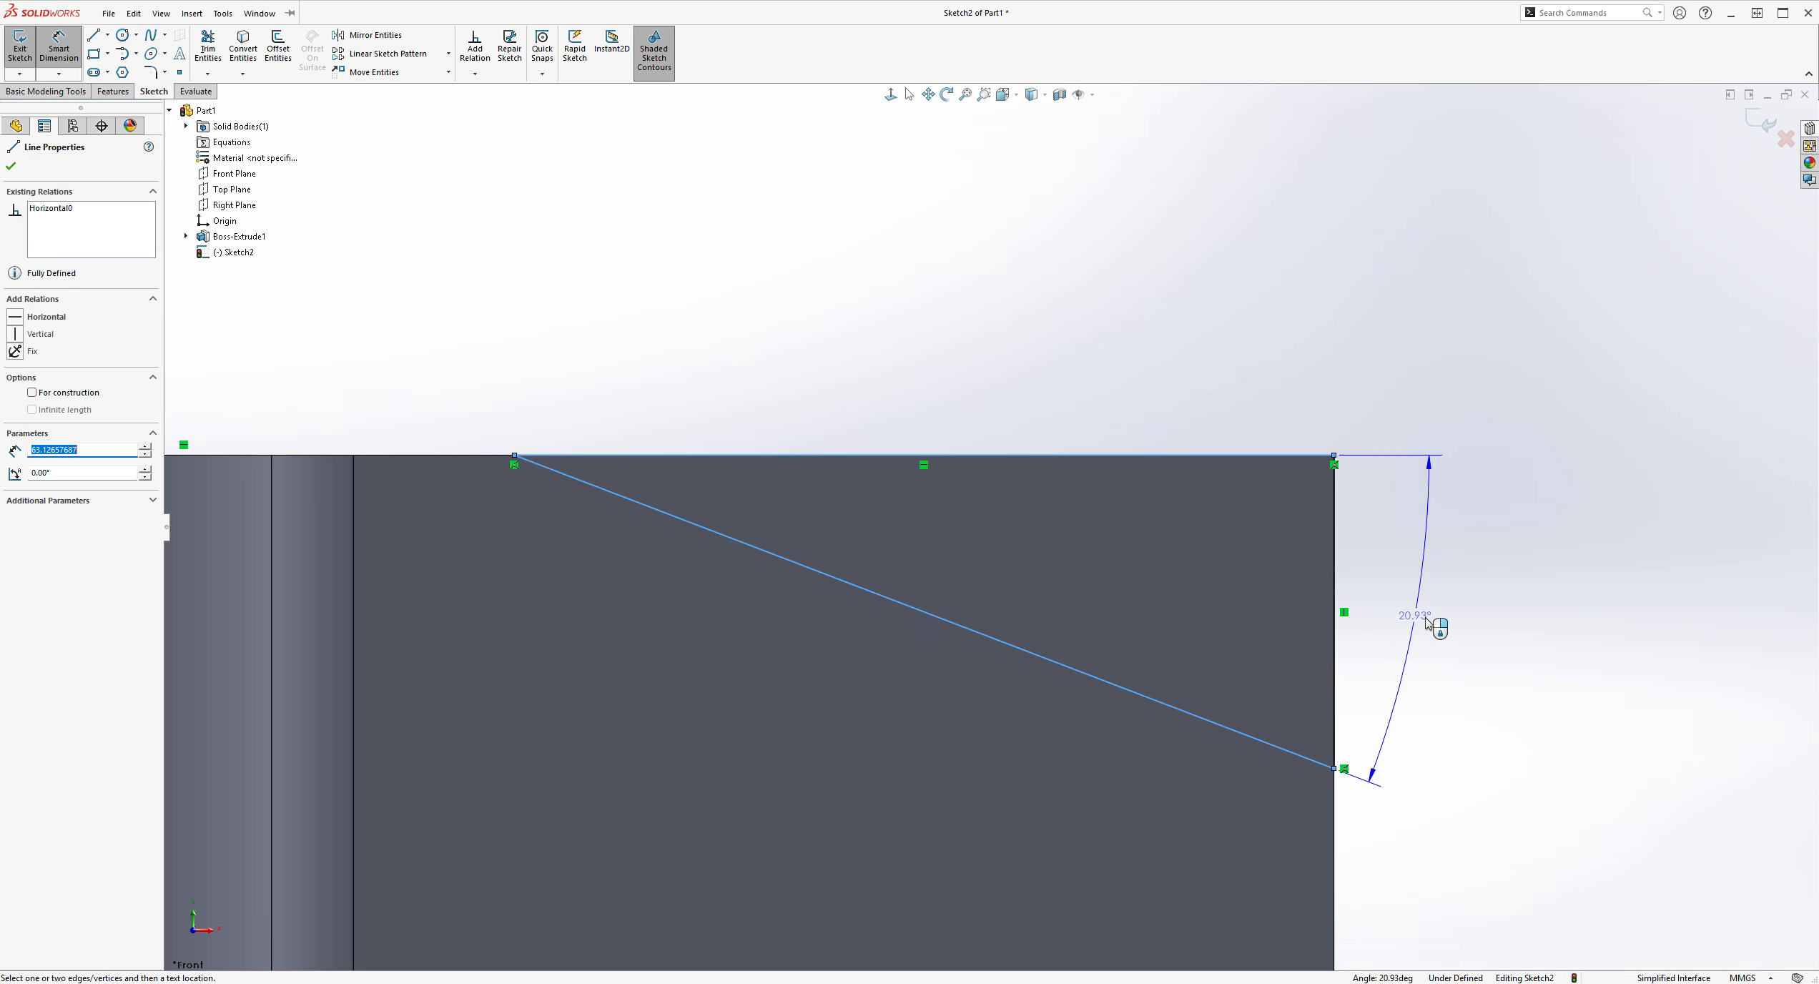
left_click(1434, 623)
type("20.00deg")
key("Return")
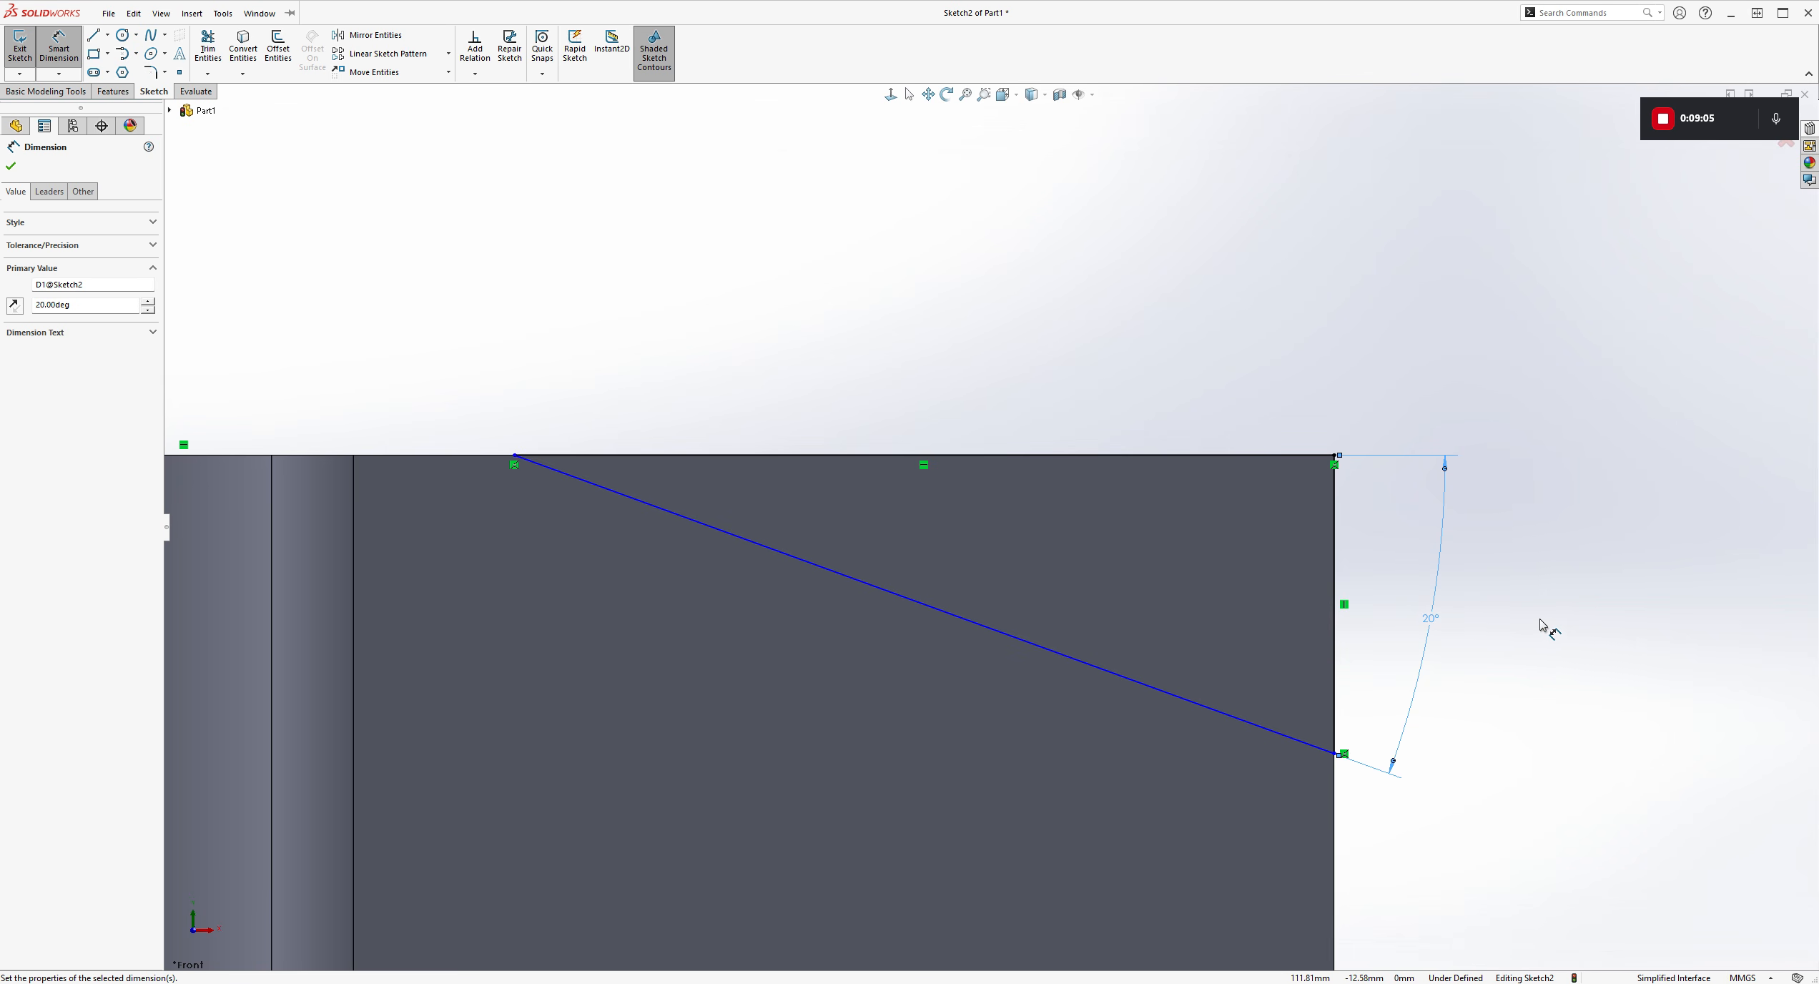
scroll(1510, 617, "up", 2)
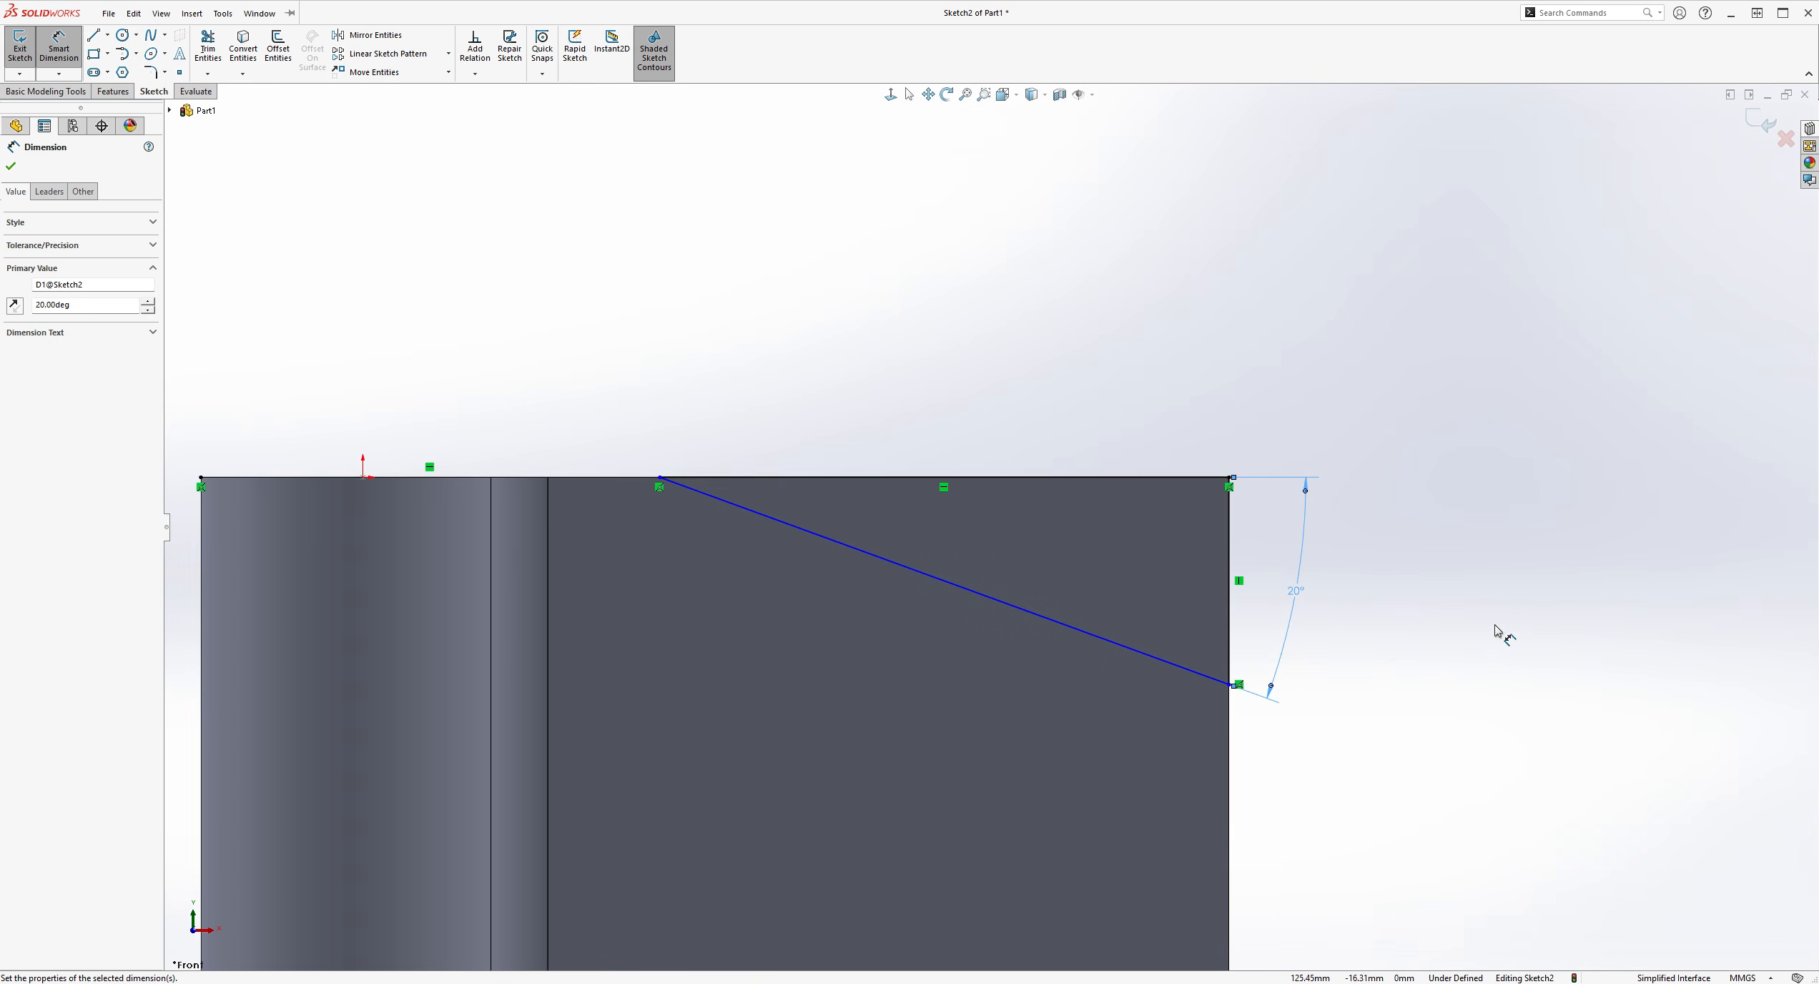
key("Escape")
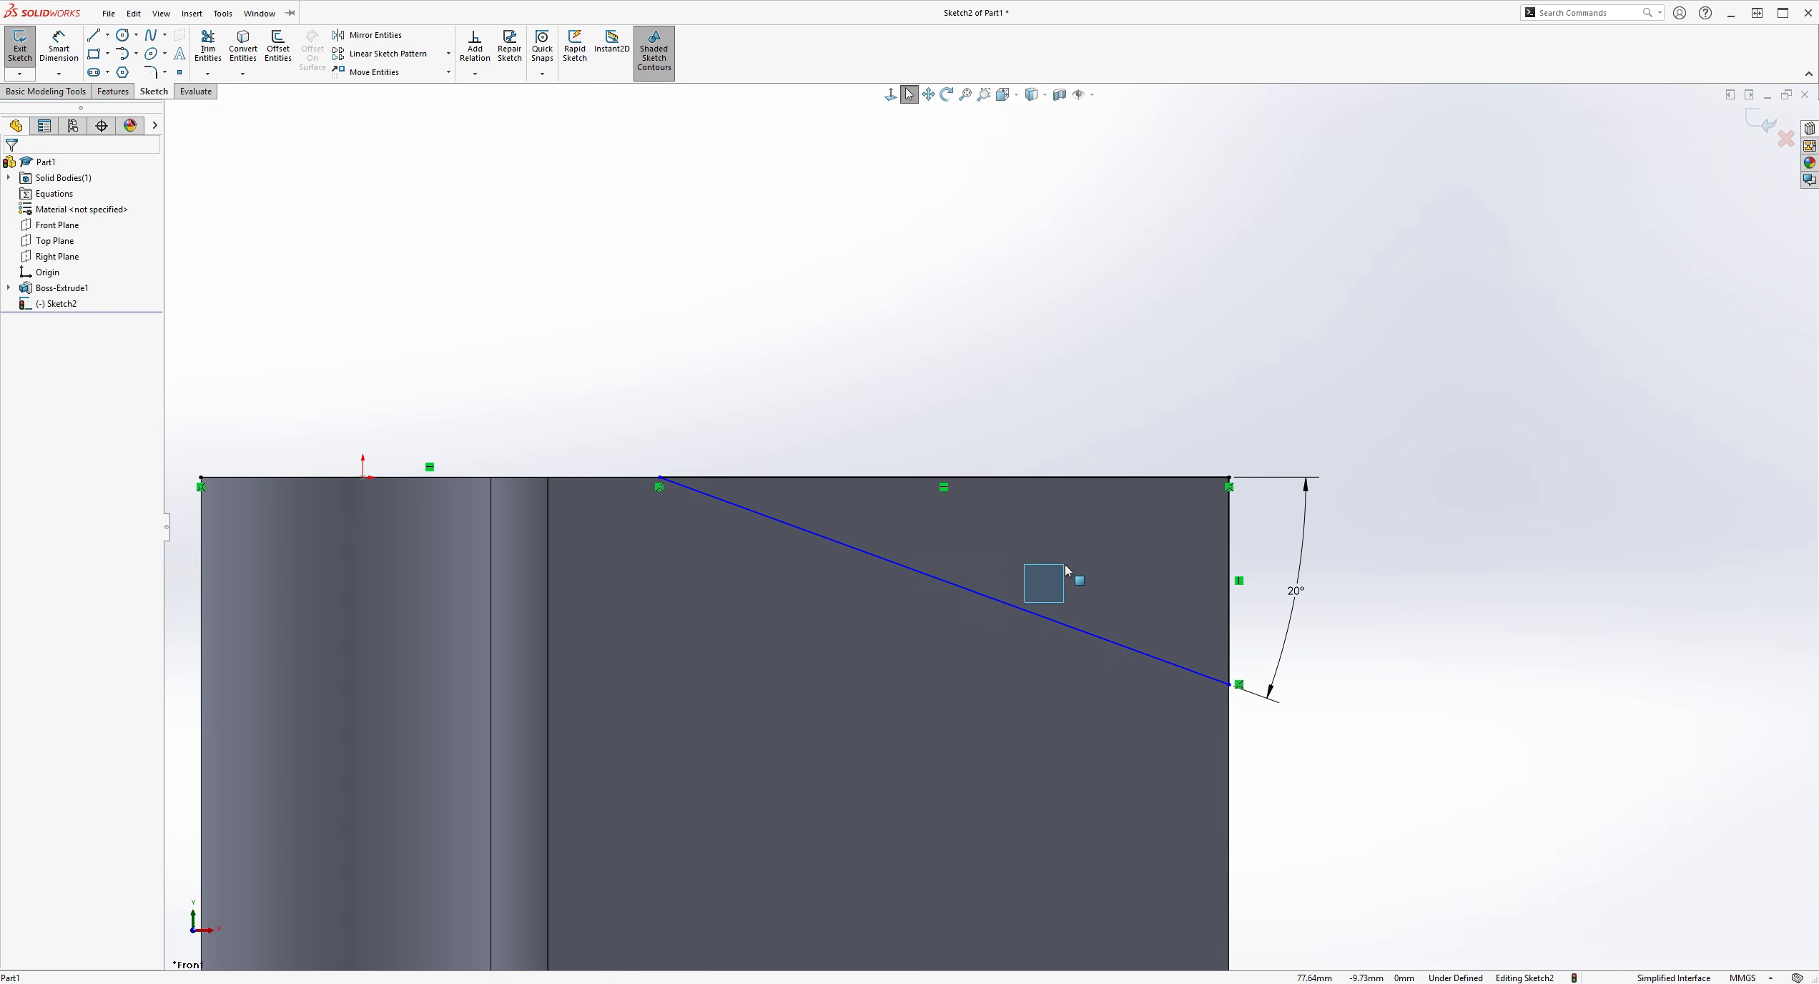
Shift the sloped line until it is about 73 mm long, moving its upper end along the top edge toward the ring
mouse_move(987, 595)
left_mouse_down()
mouse_move(1008, 565)
mouse_move(970, 601)
mouse_move(1031, 567)
mouse_move(964, 581)
left_mouse_up()
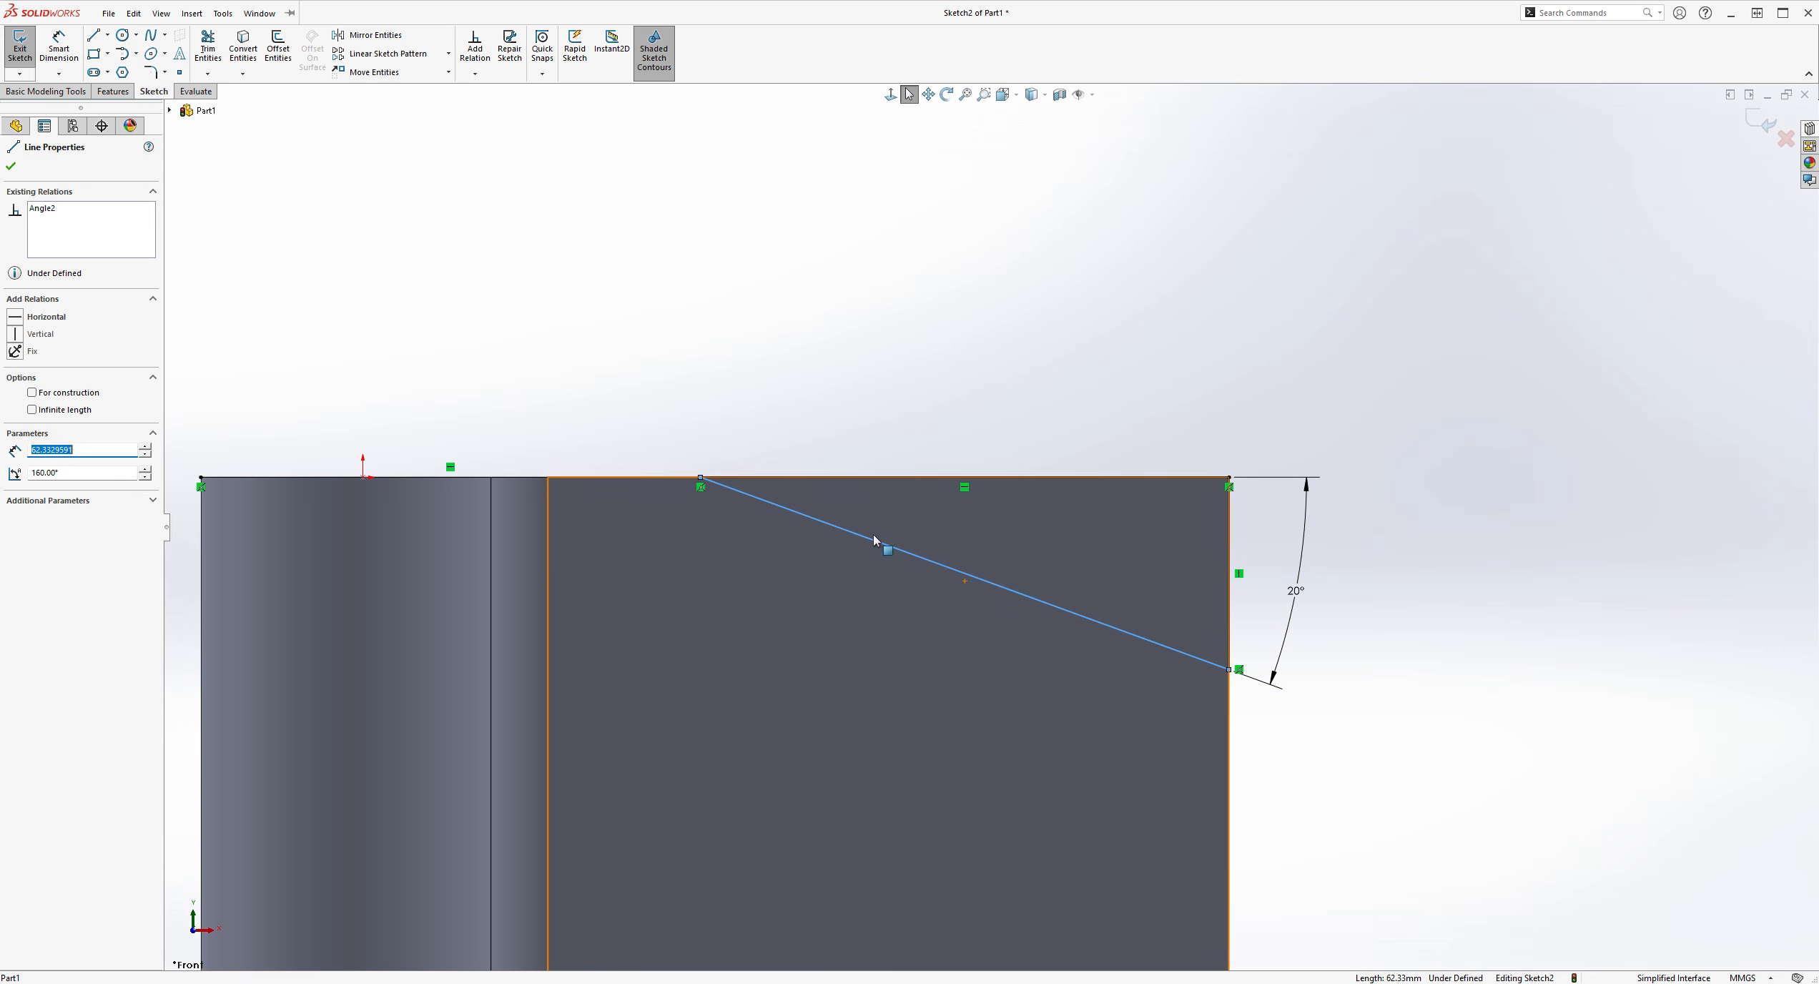
left_click(863, 429)
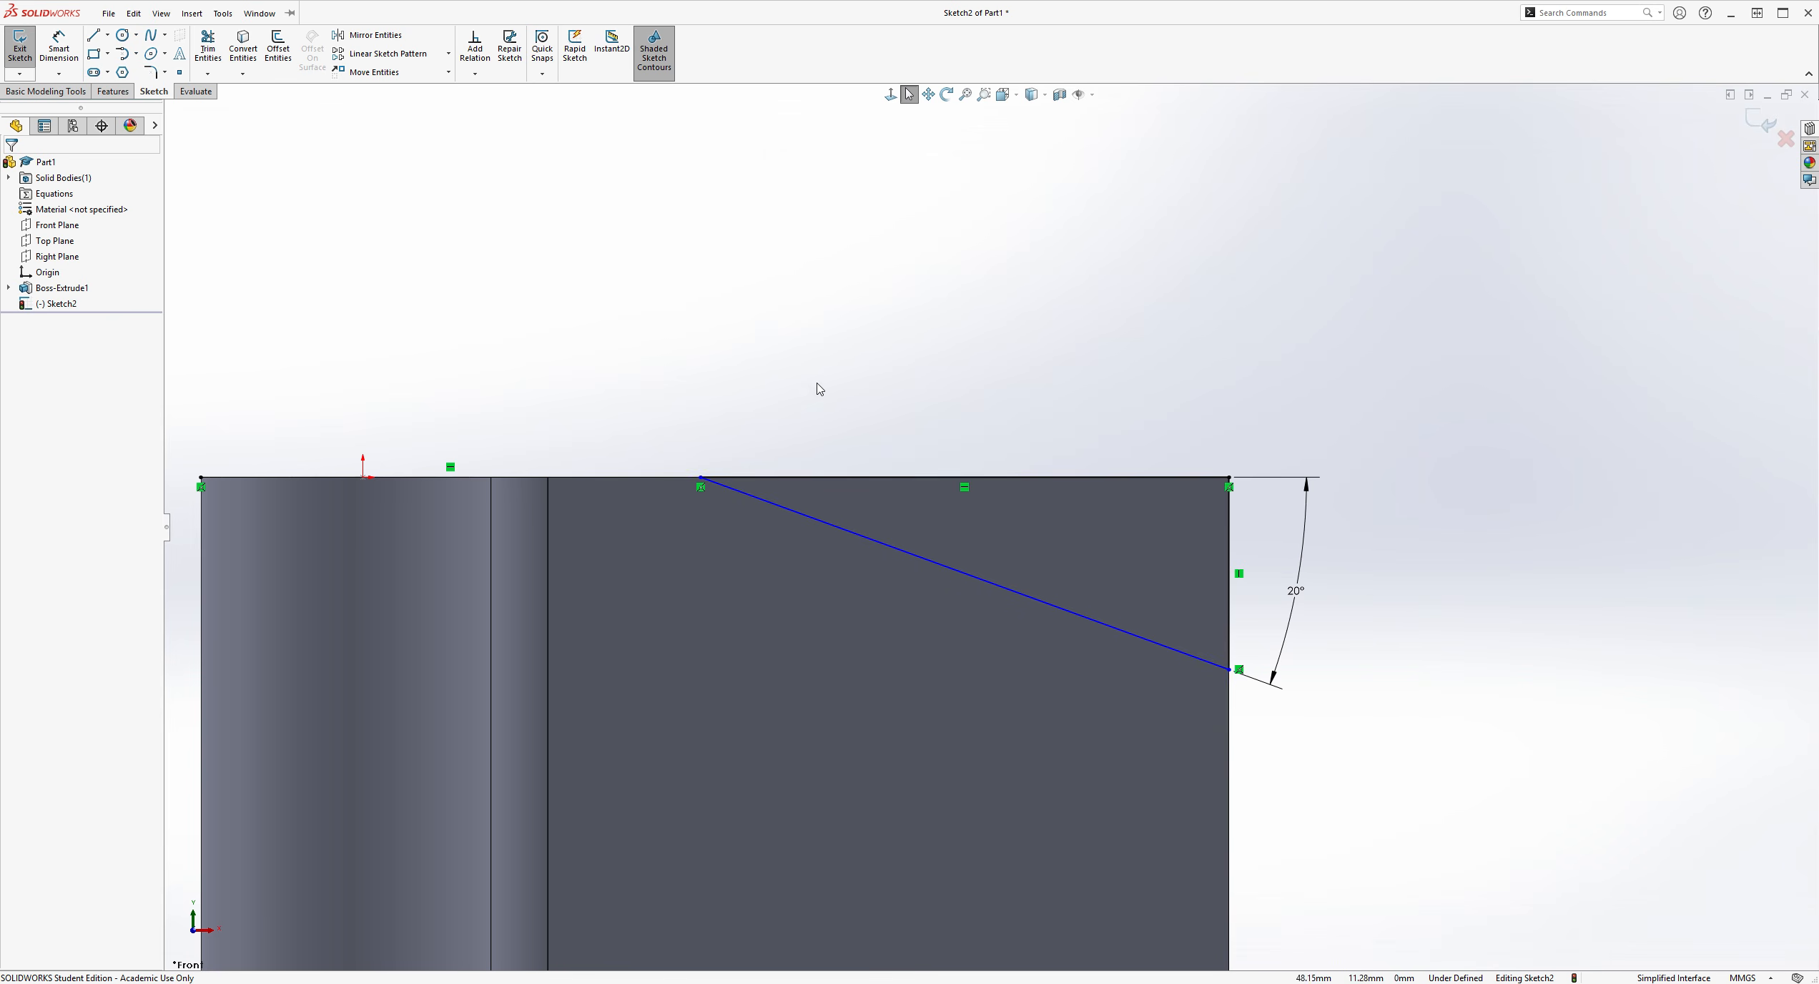
scroll(804, 530, "down", 1)
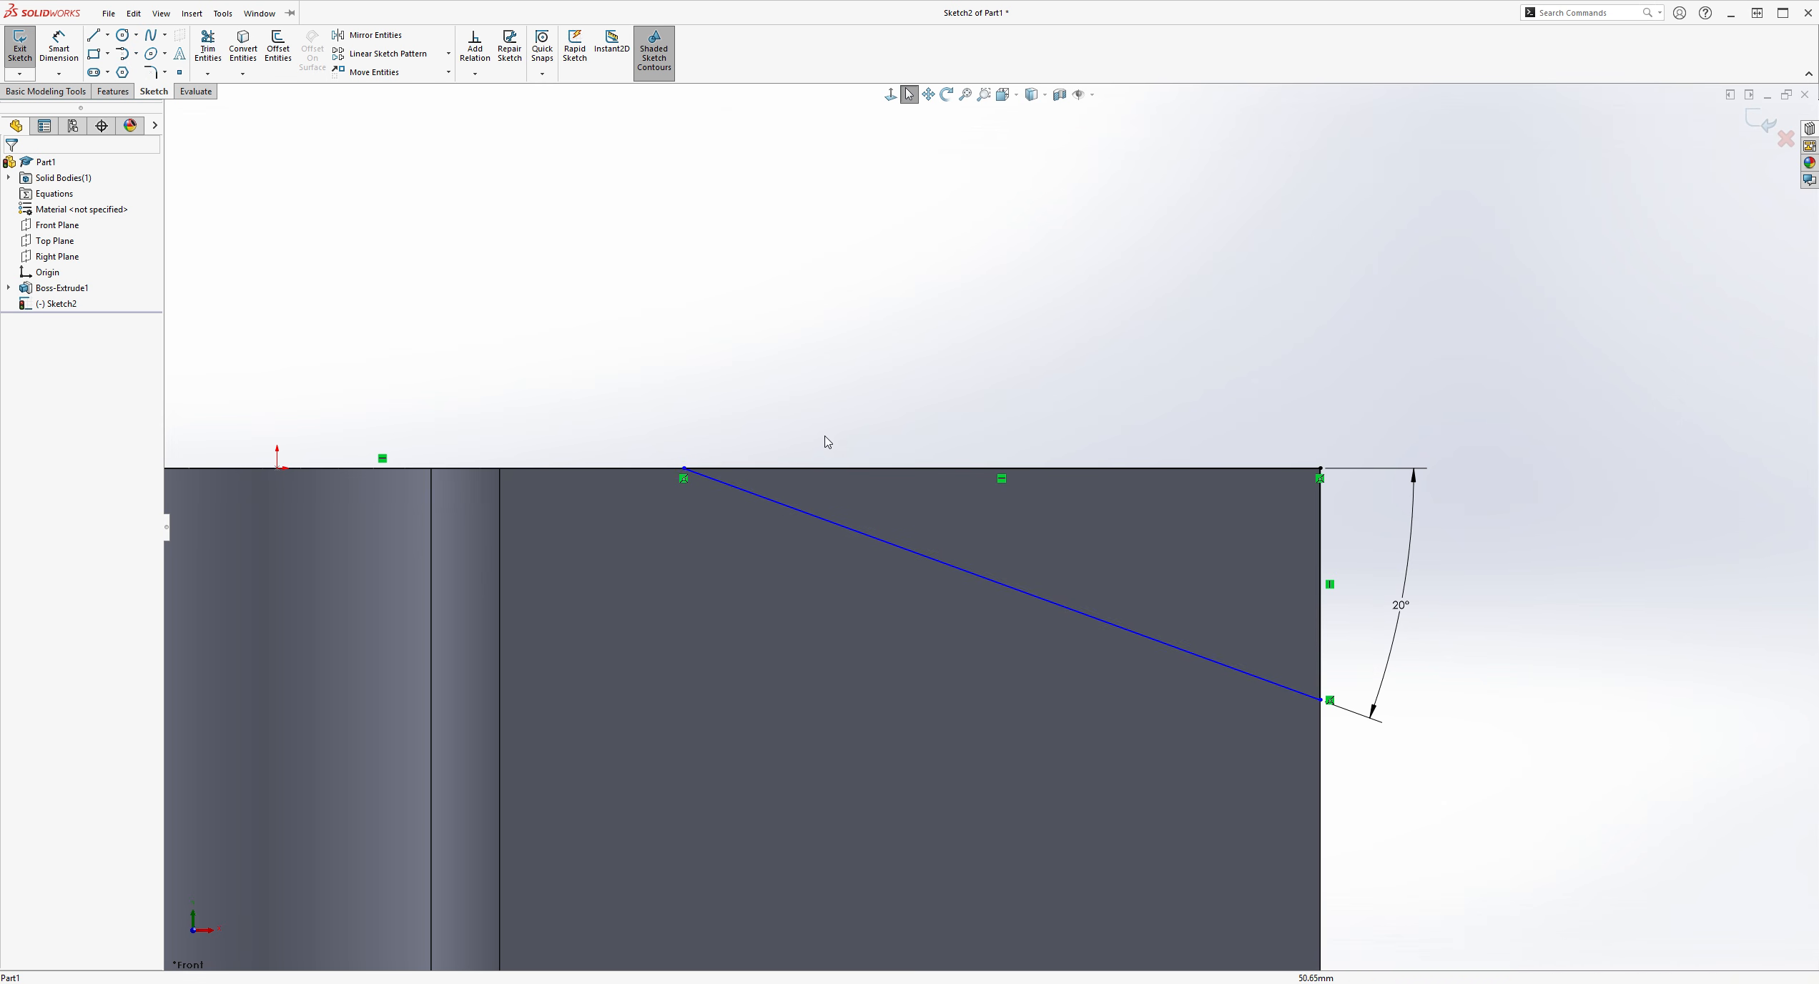
left_click(796, 574)
double_click(795, 573)
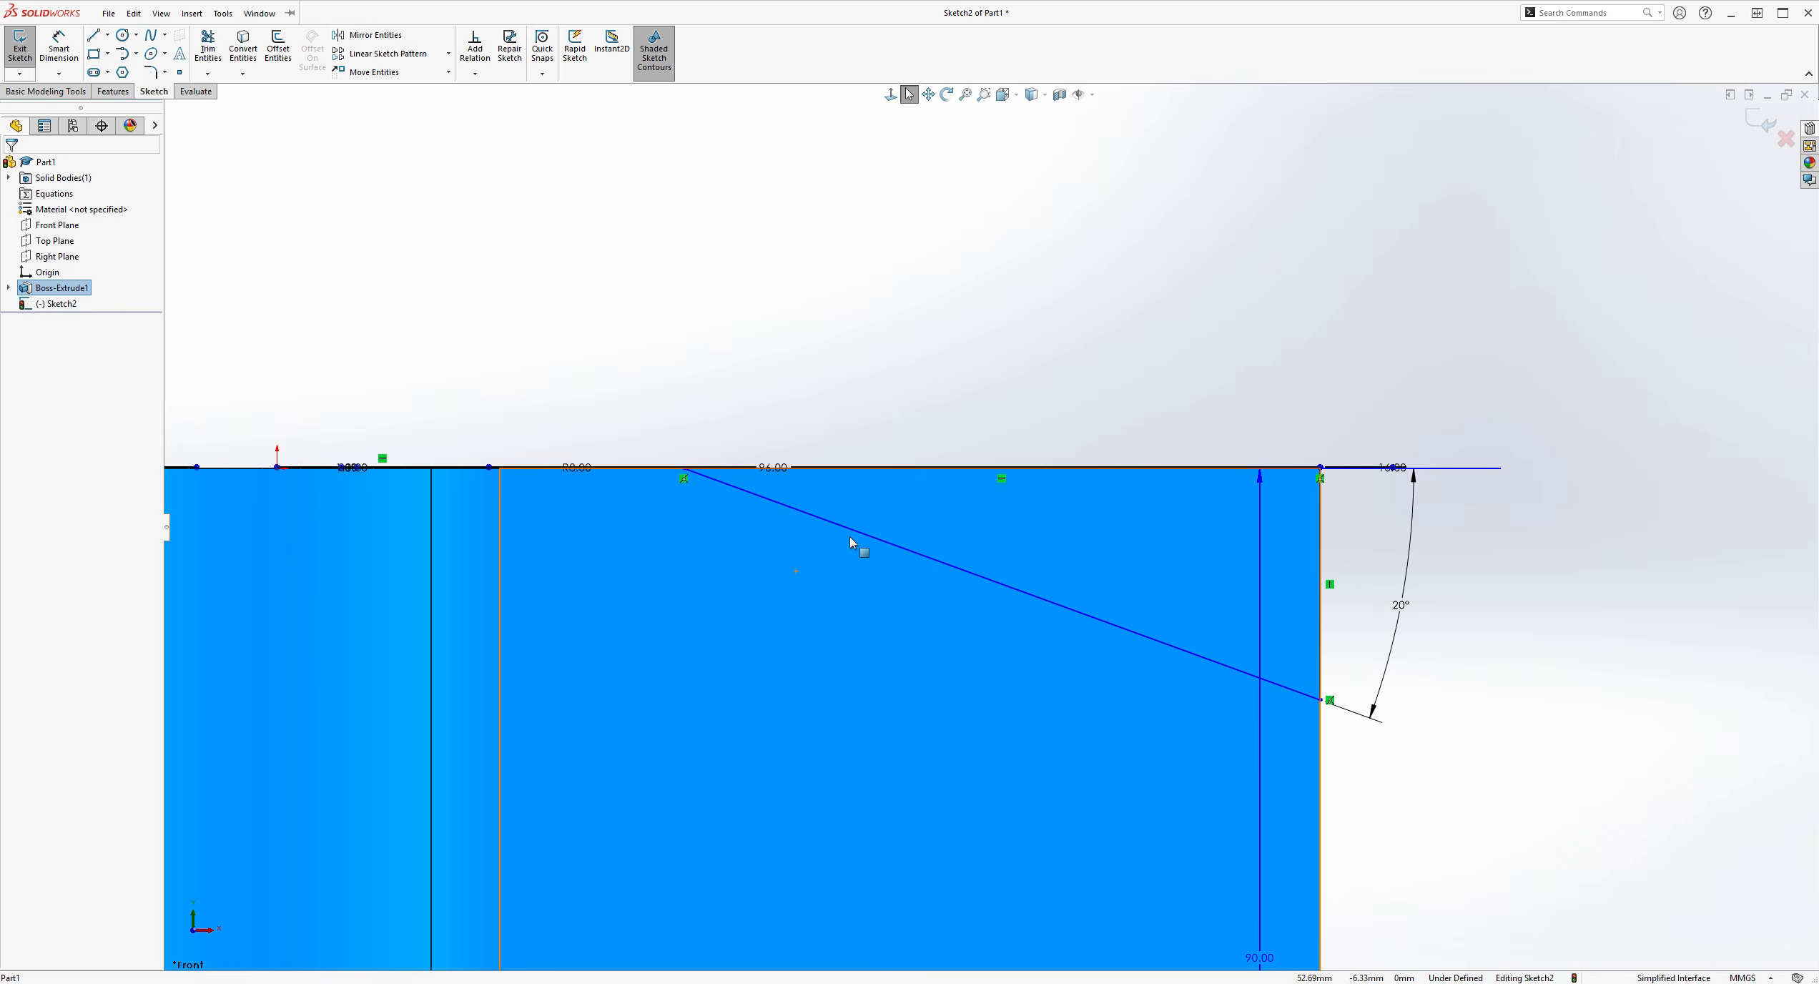
left_click(864, 456)
mouse_move(885, 548)
left_mouse_down()
mouse_move(830, 537)
mouse_move(737, 564)
mouse_move(847, 565)
mouse_move(800, 488)
left_mouse_up()
Try to add an 8 mm sketch fillet at the upper end of the sloped line
left_click(156, 73)
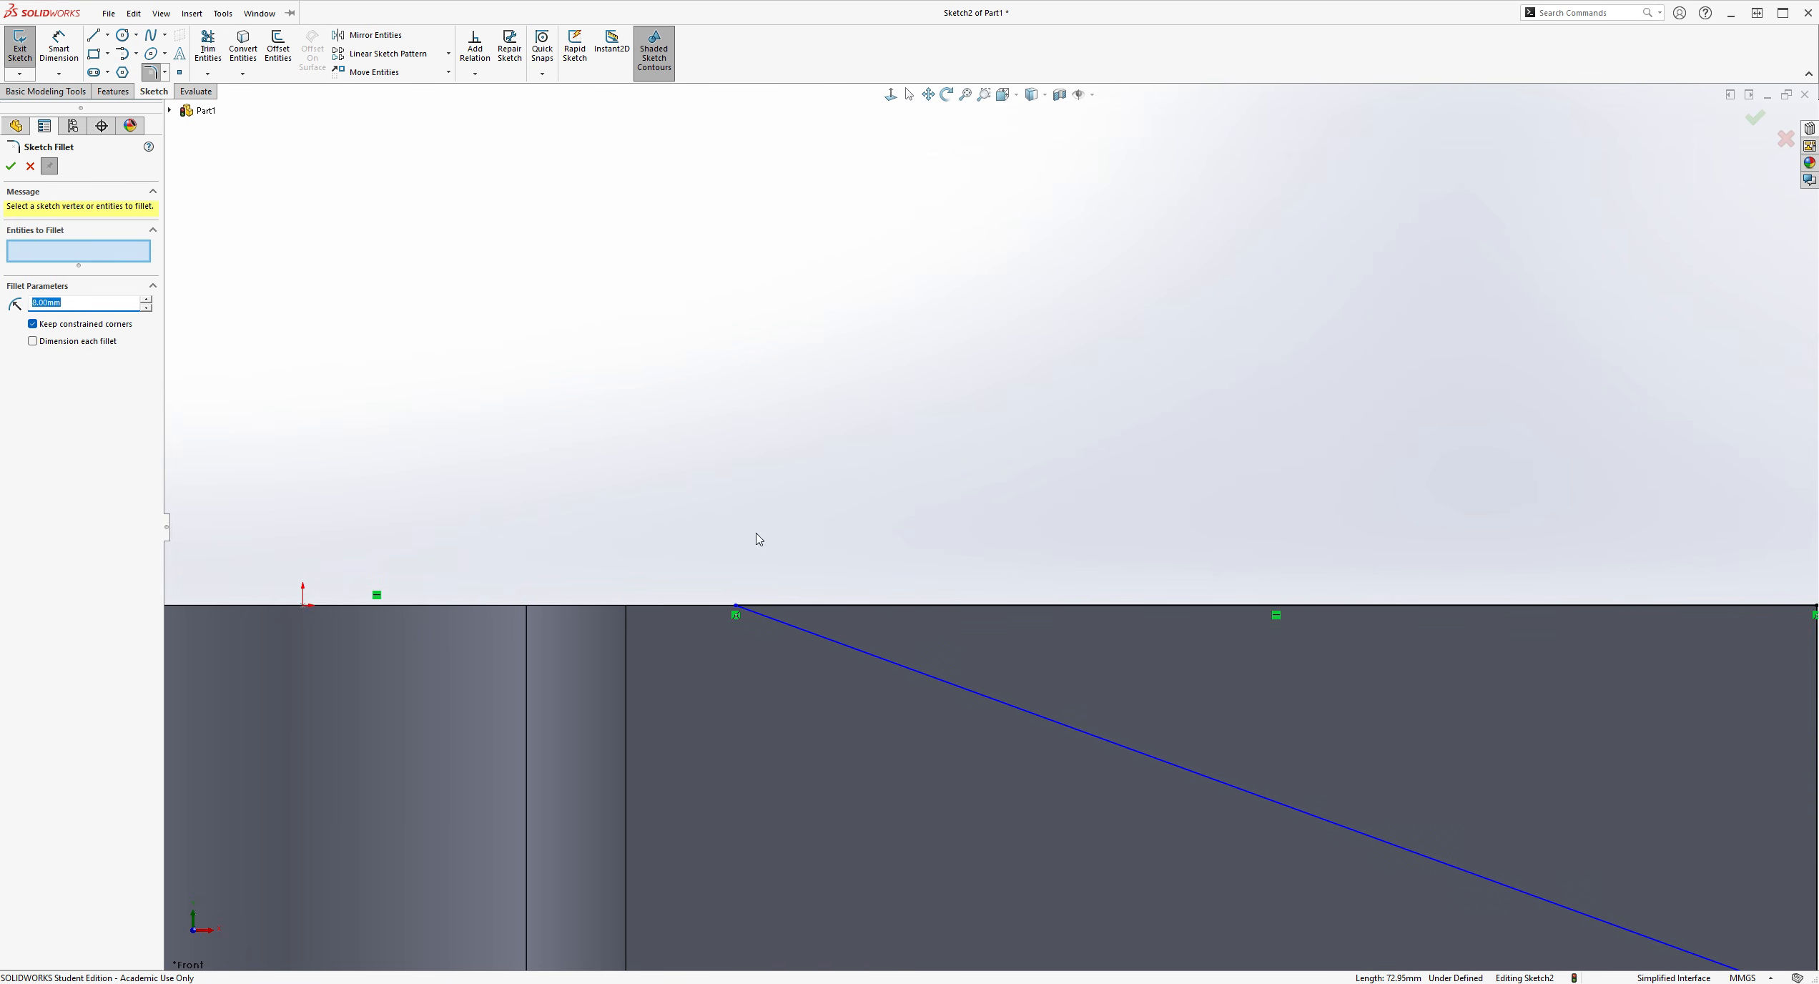
scroll(790, 535, "down", 1)
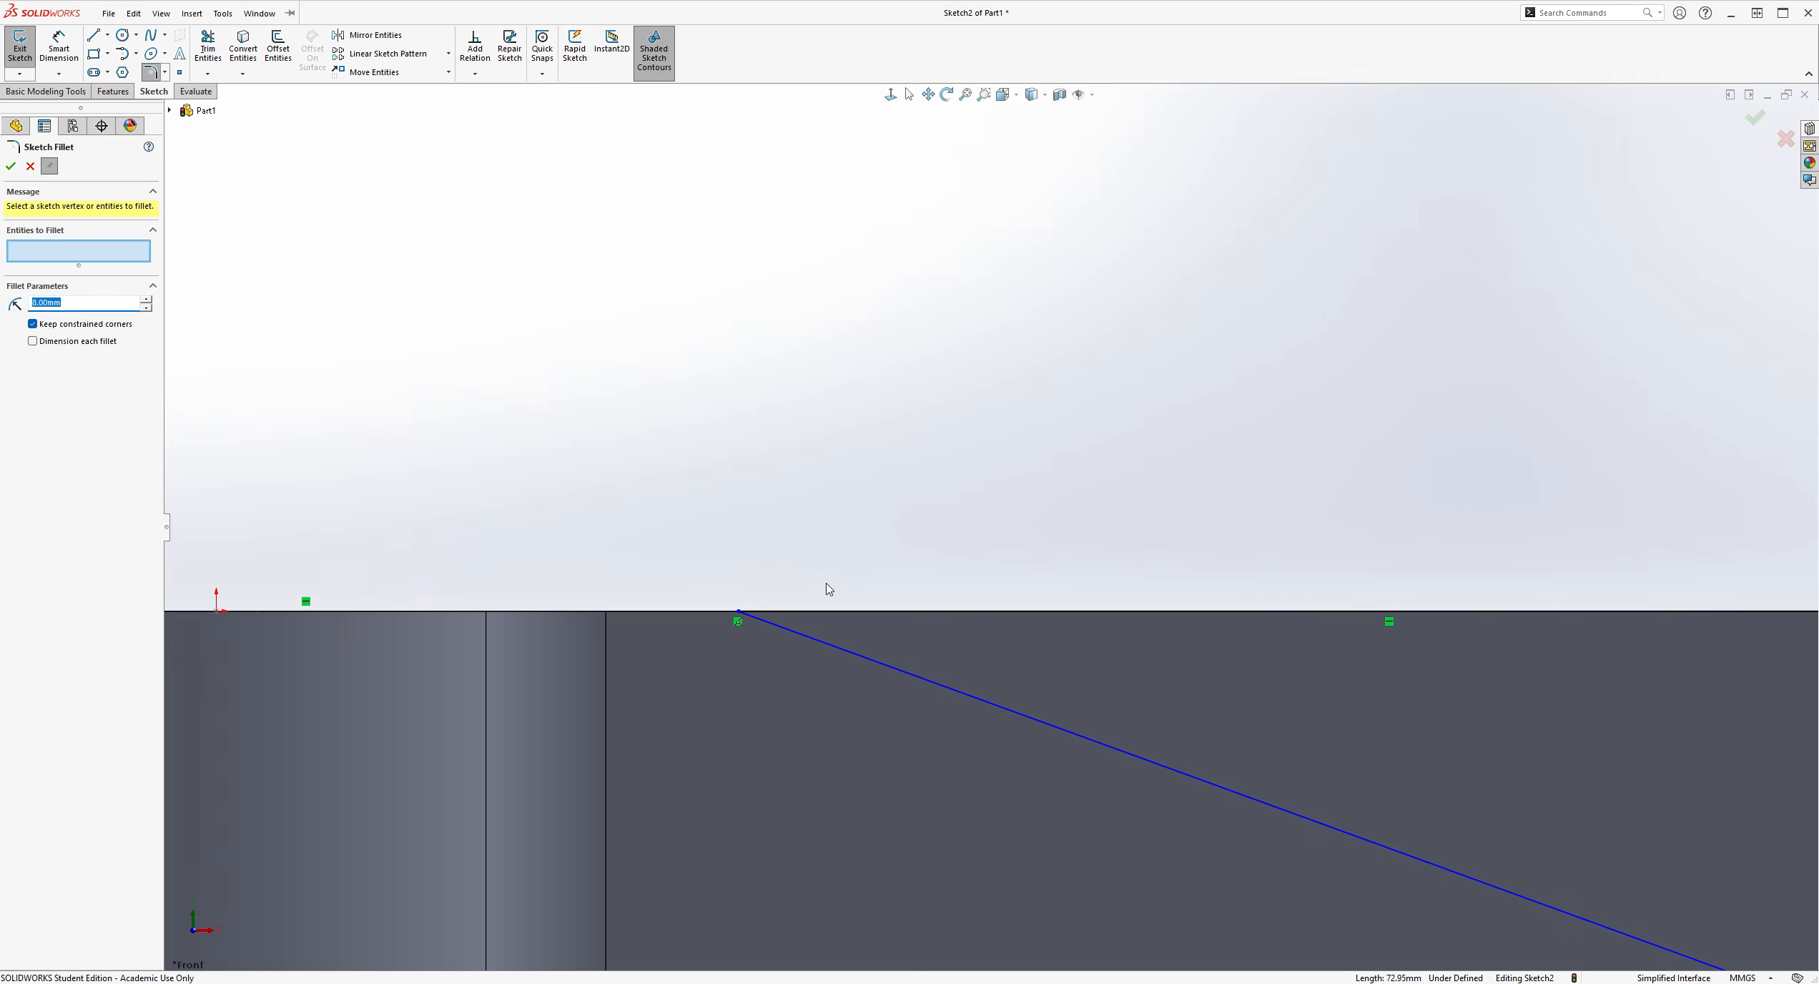
left_click(748, 617)
scroll(1679, 801, "down", 1)
scroll(1239, 522, "up", 1)
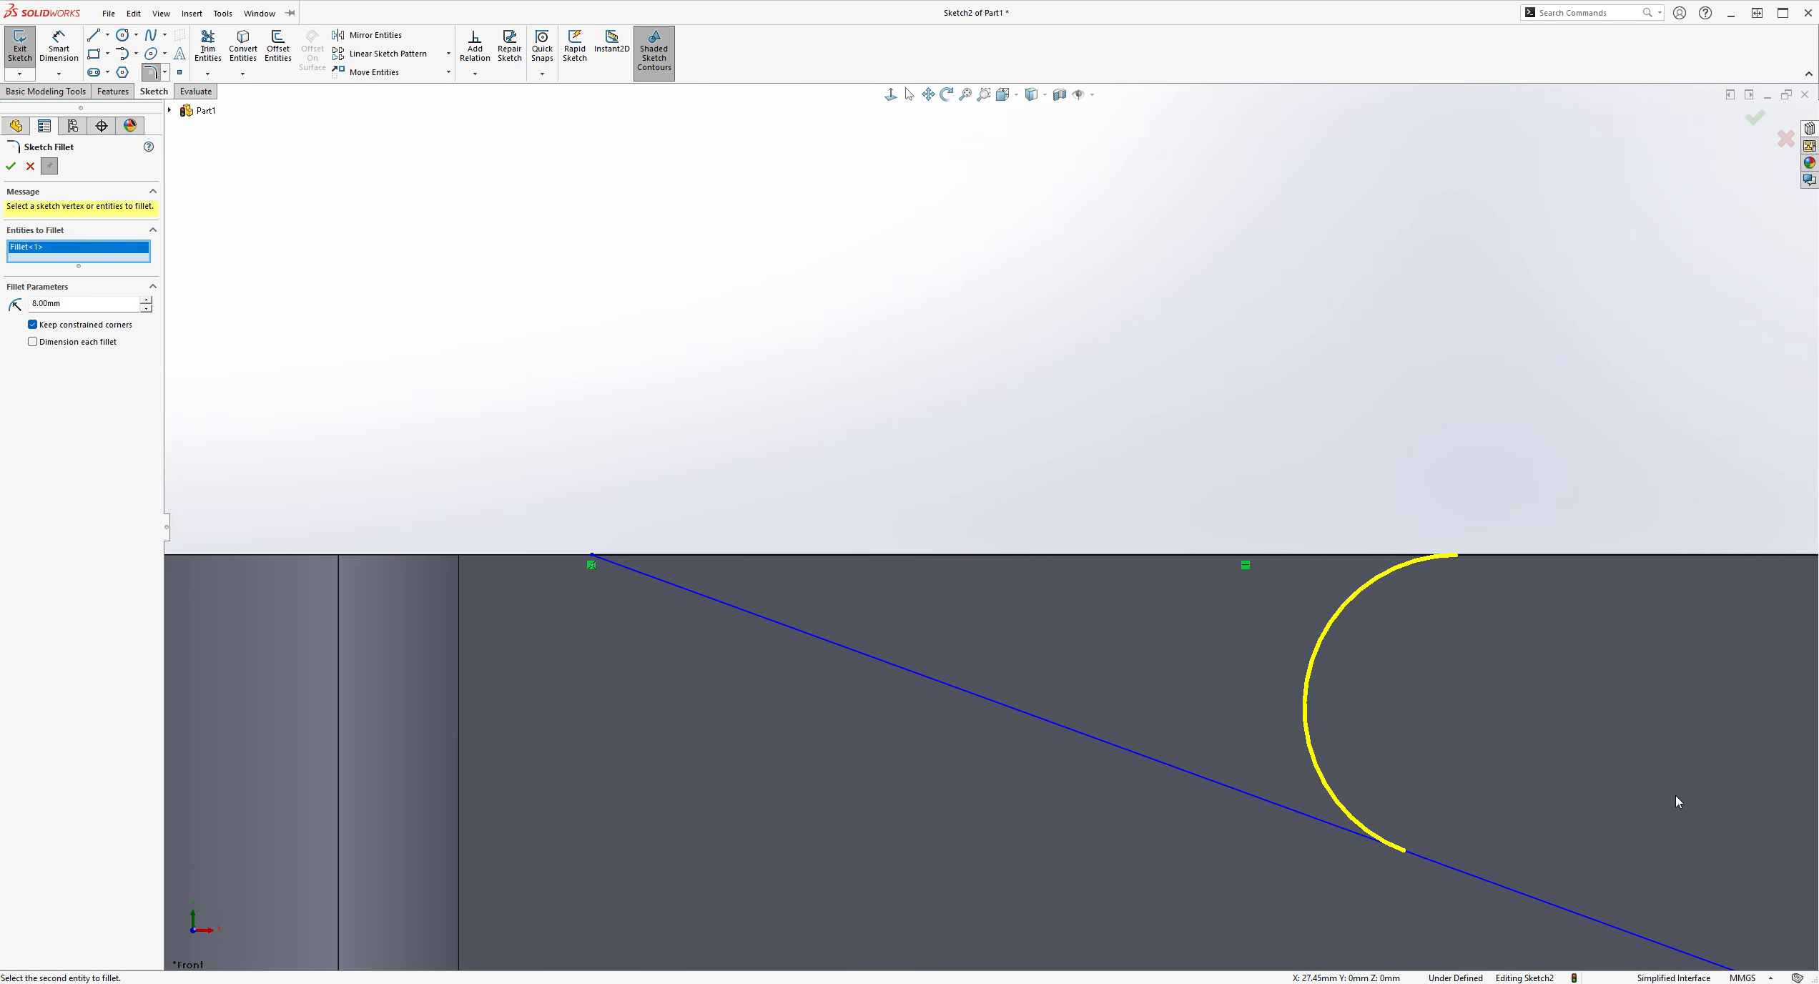
left_click(31, 166)
Sketch another horizontal line along the top edge from the sloped line's upper end toward the origin
left_click(93, 34)
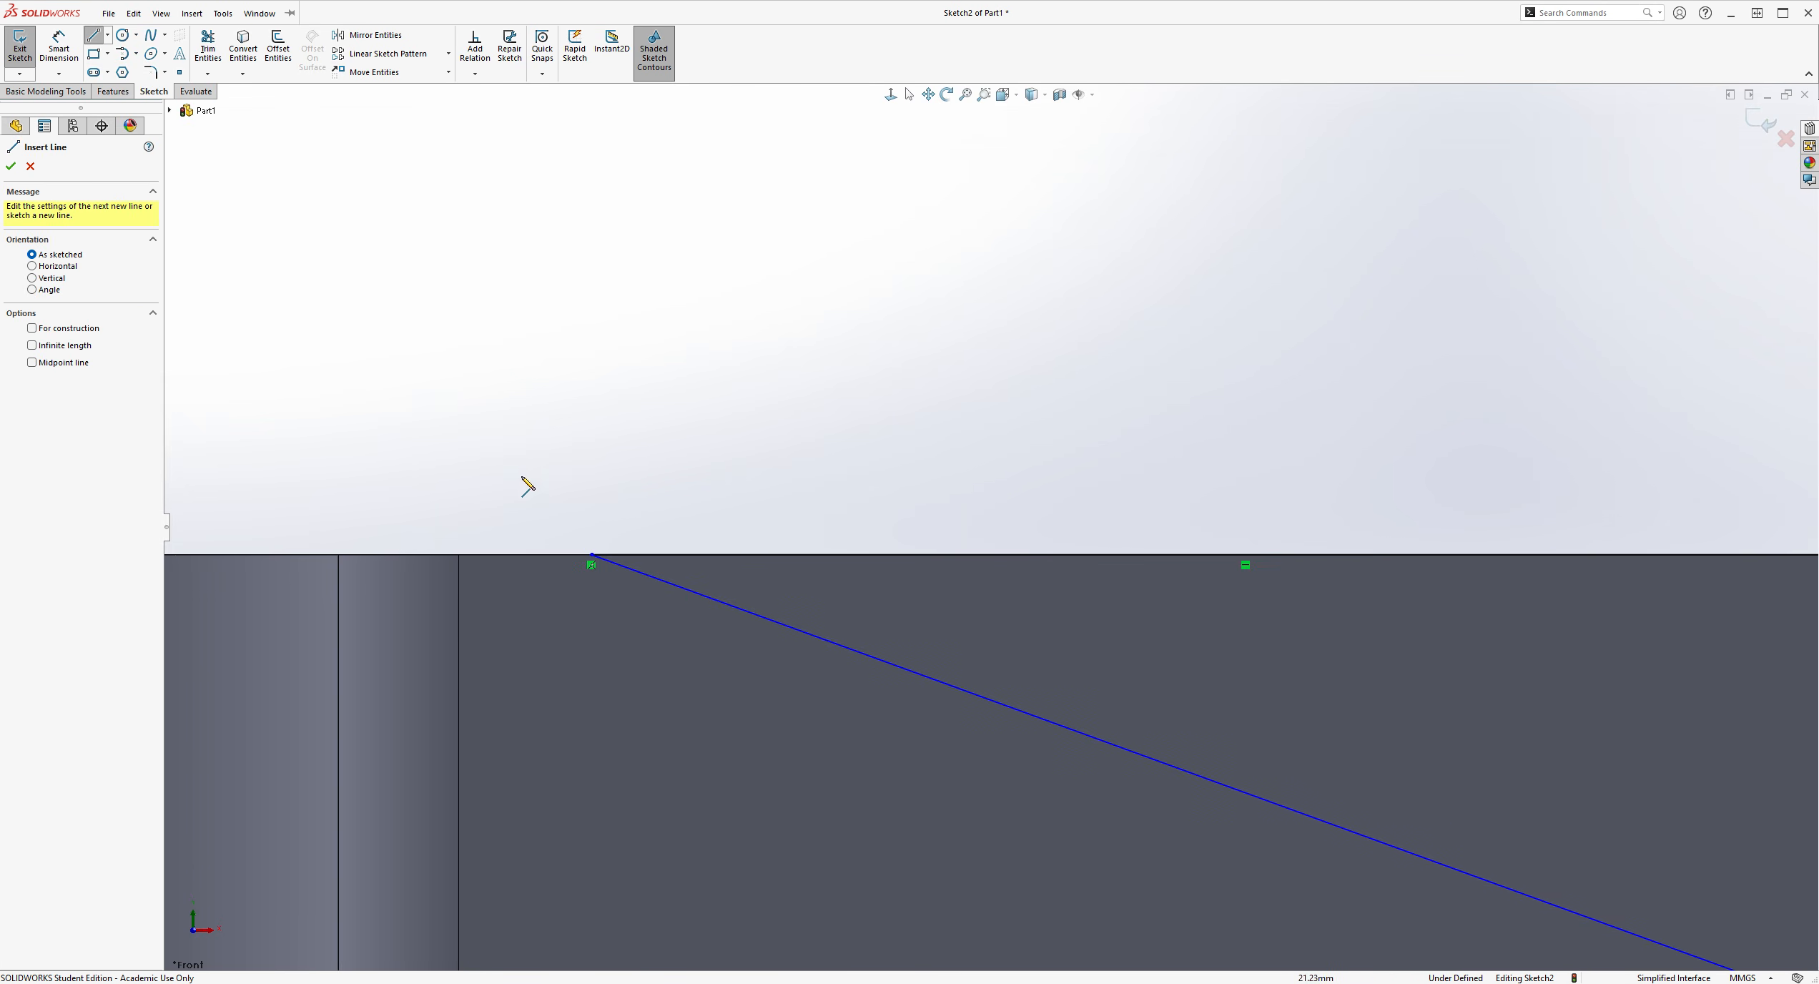
left_click(592, 555)
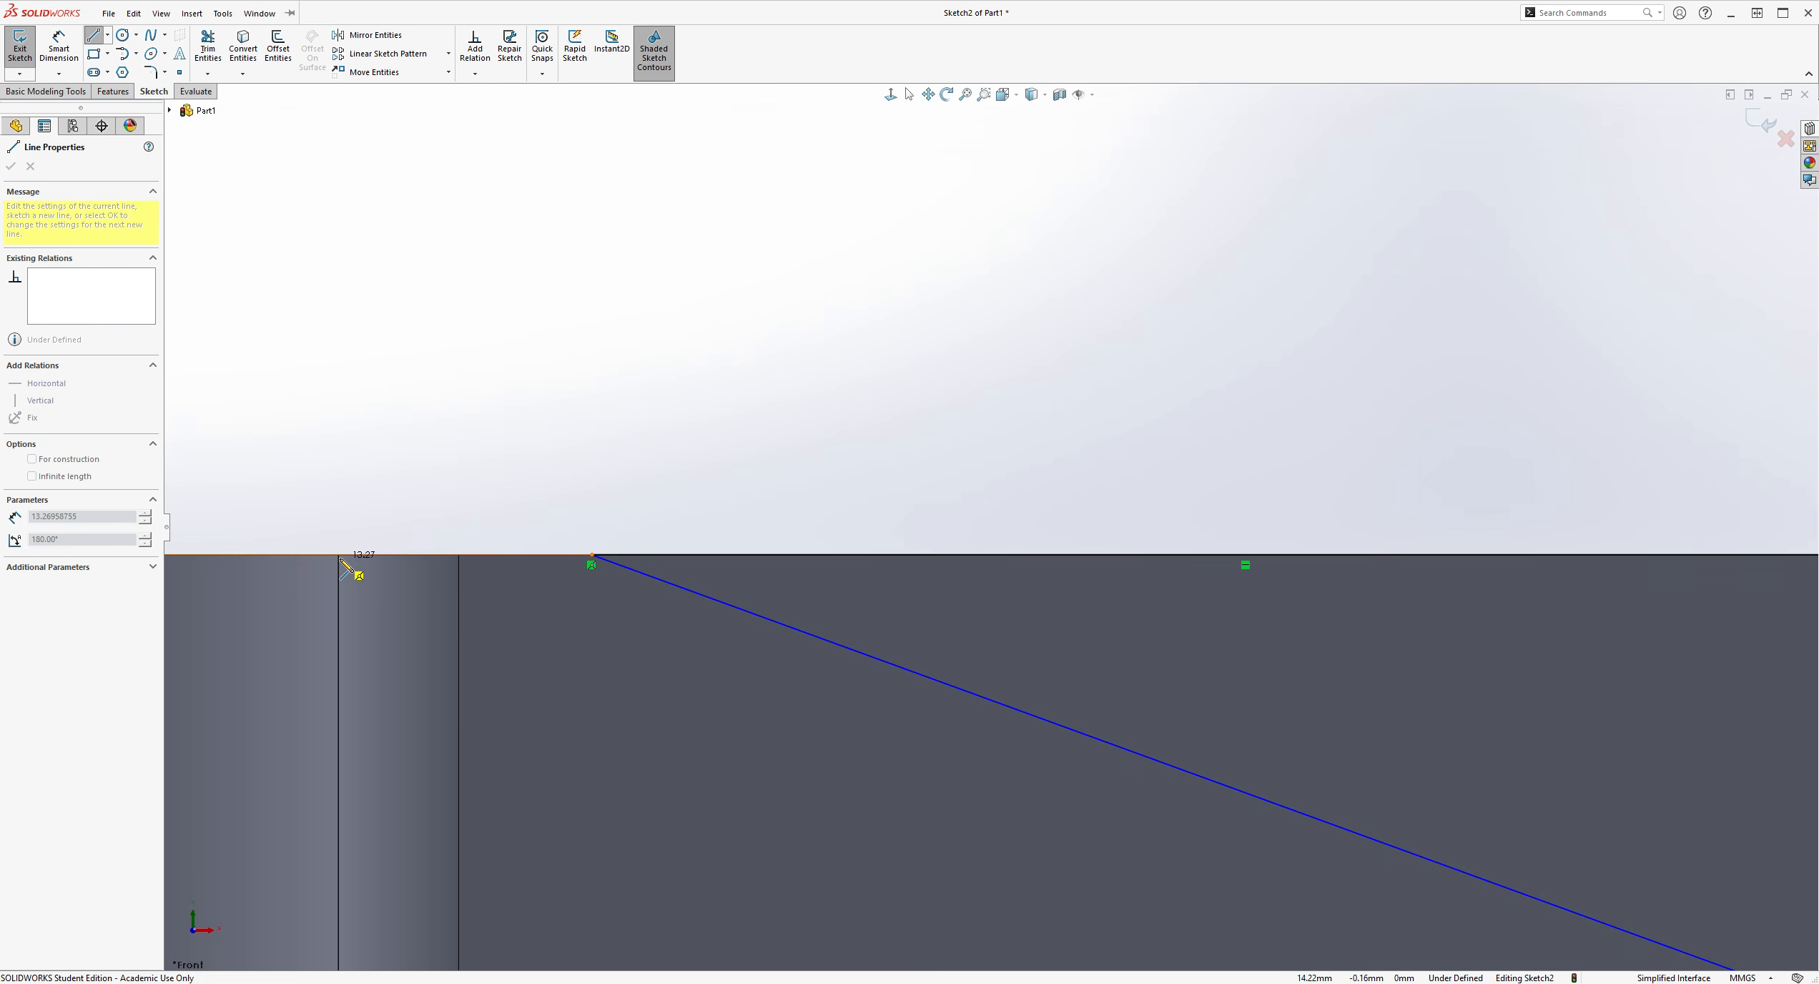
key("z")
left_click(350, 547)
key("Escape")
scroll(715, 511, "down", 3)
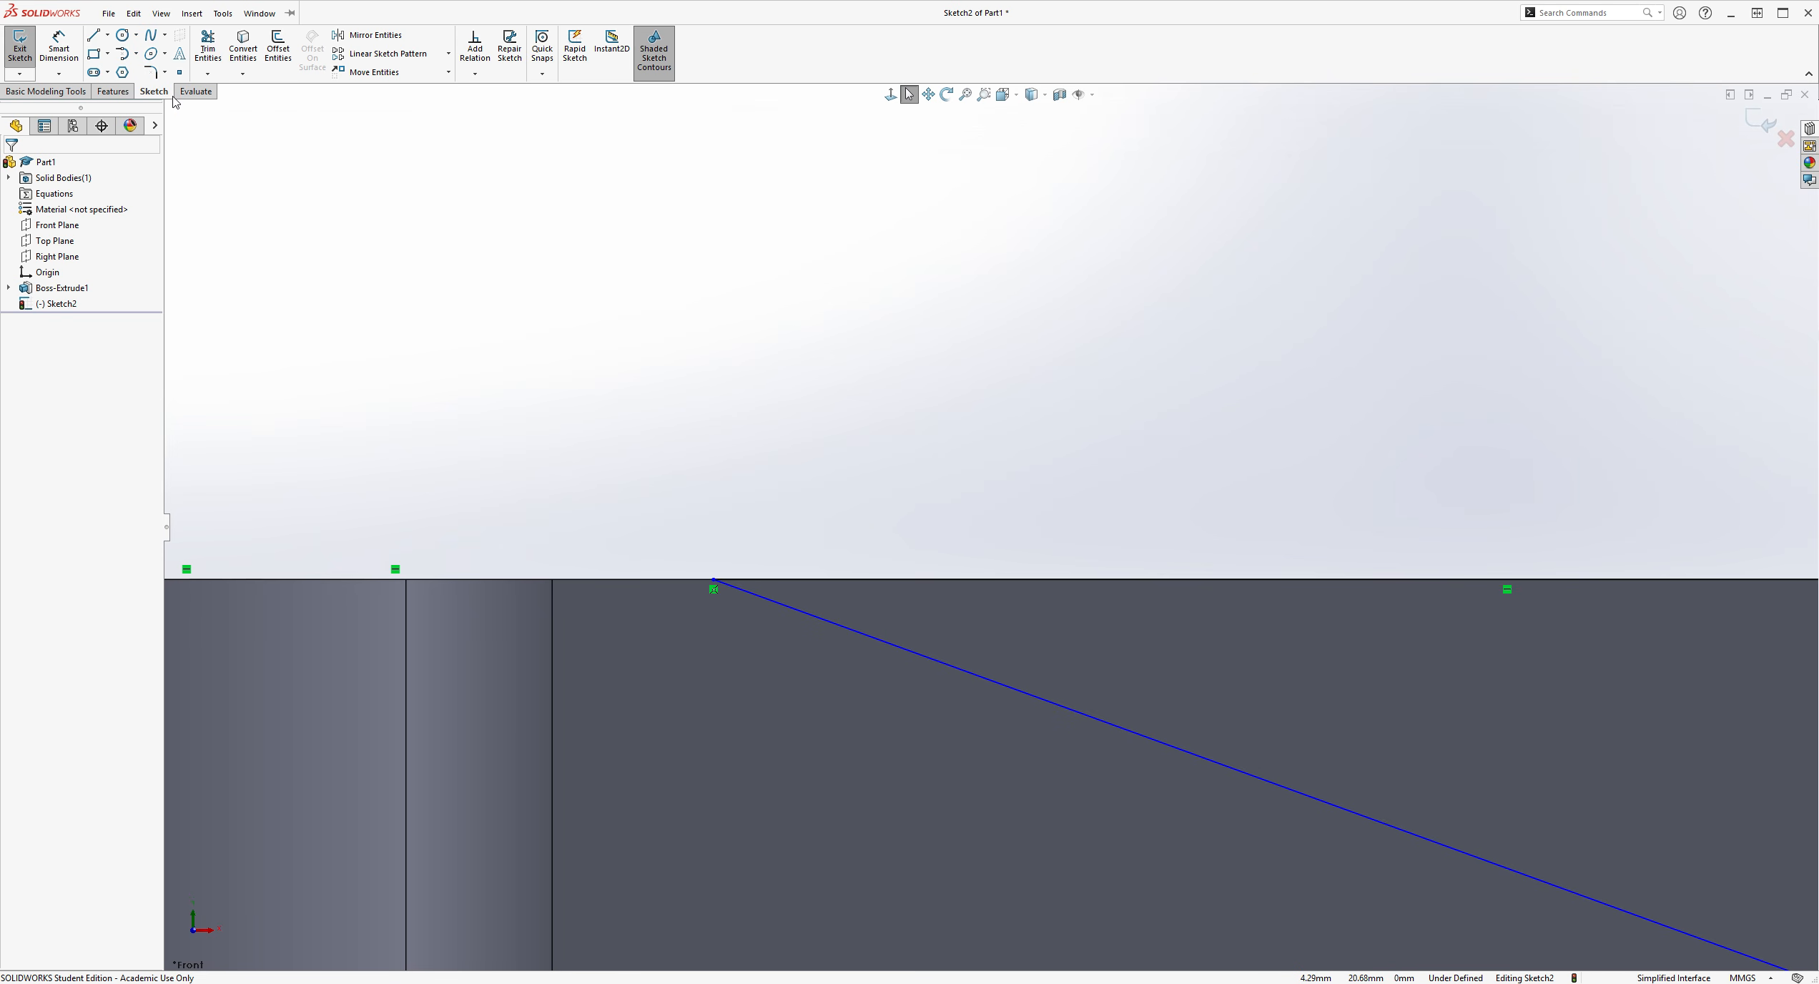
left_click(150, 71)
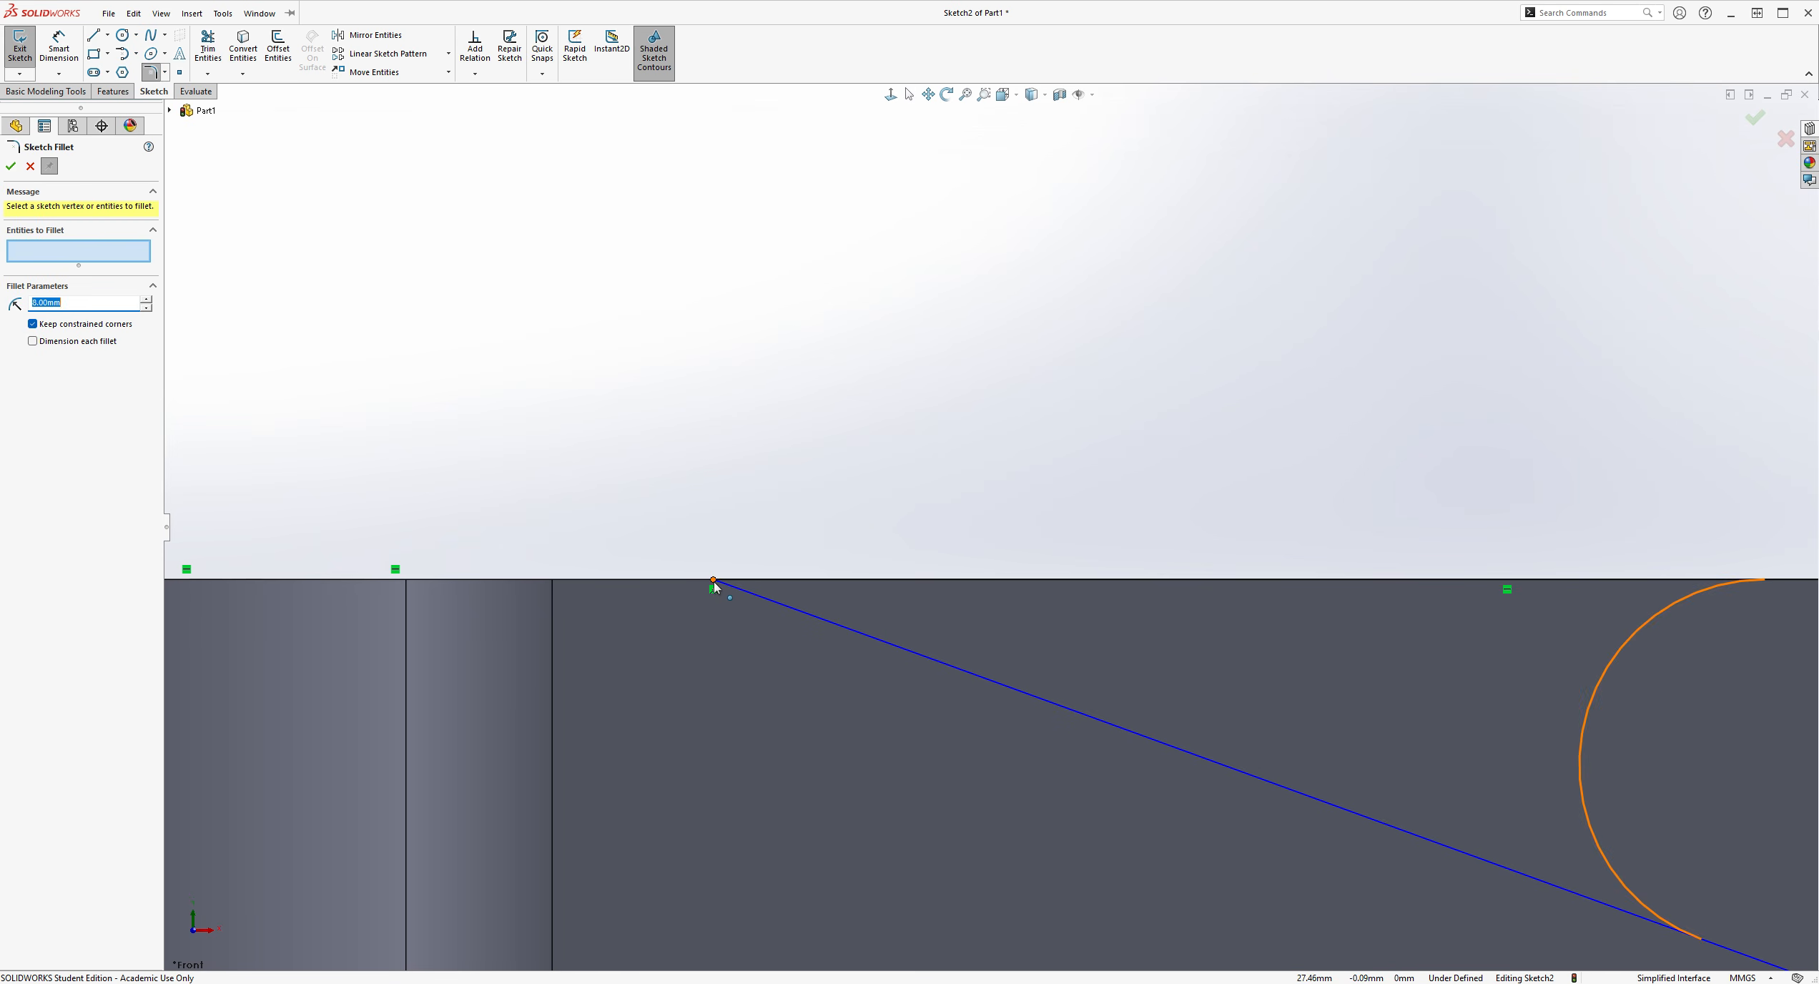
key("z")
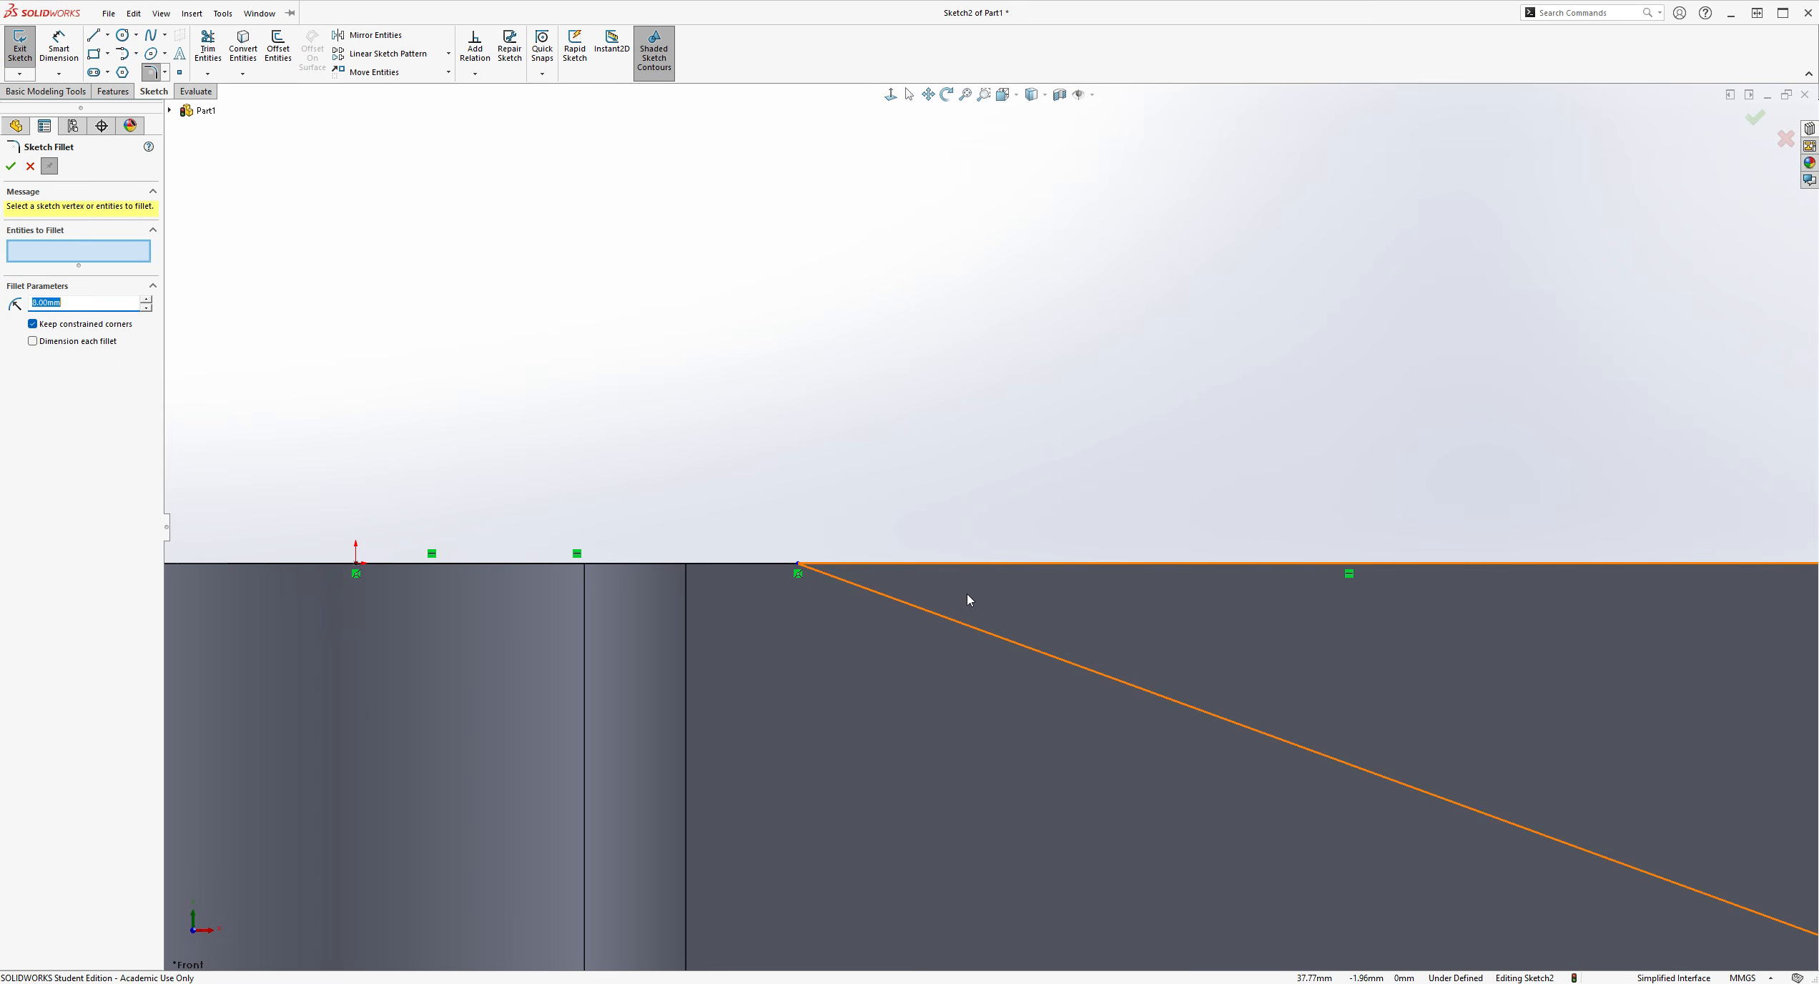
scroll(1008, 492, "down", 2)
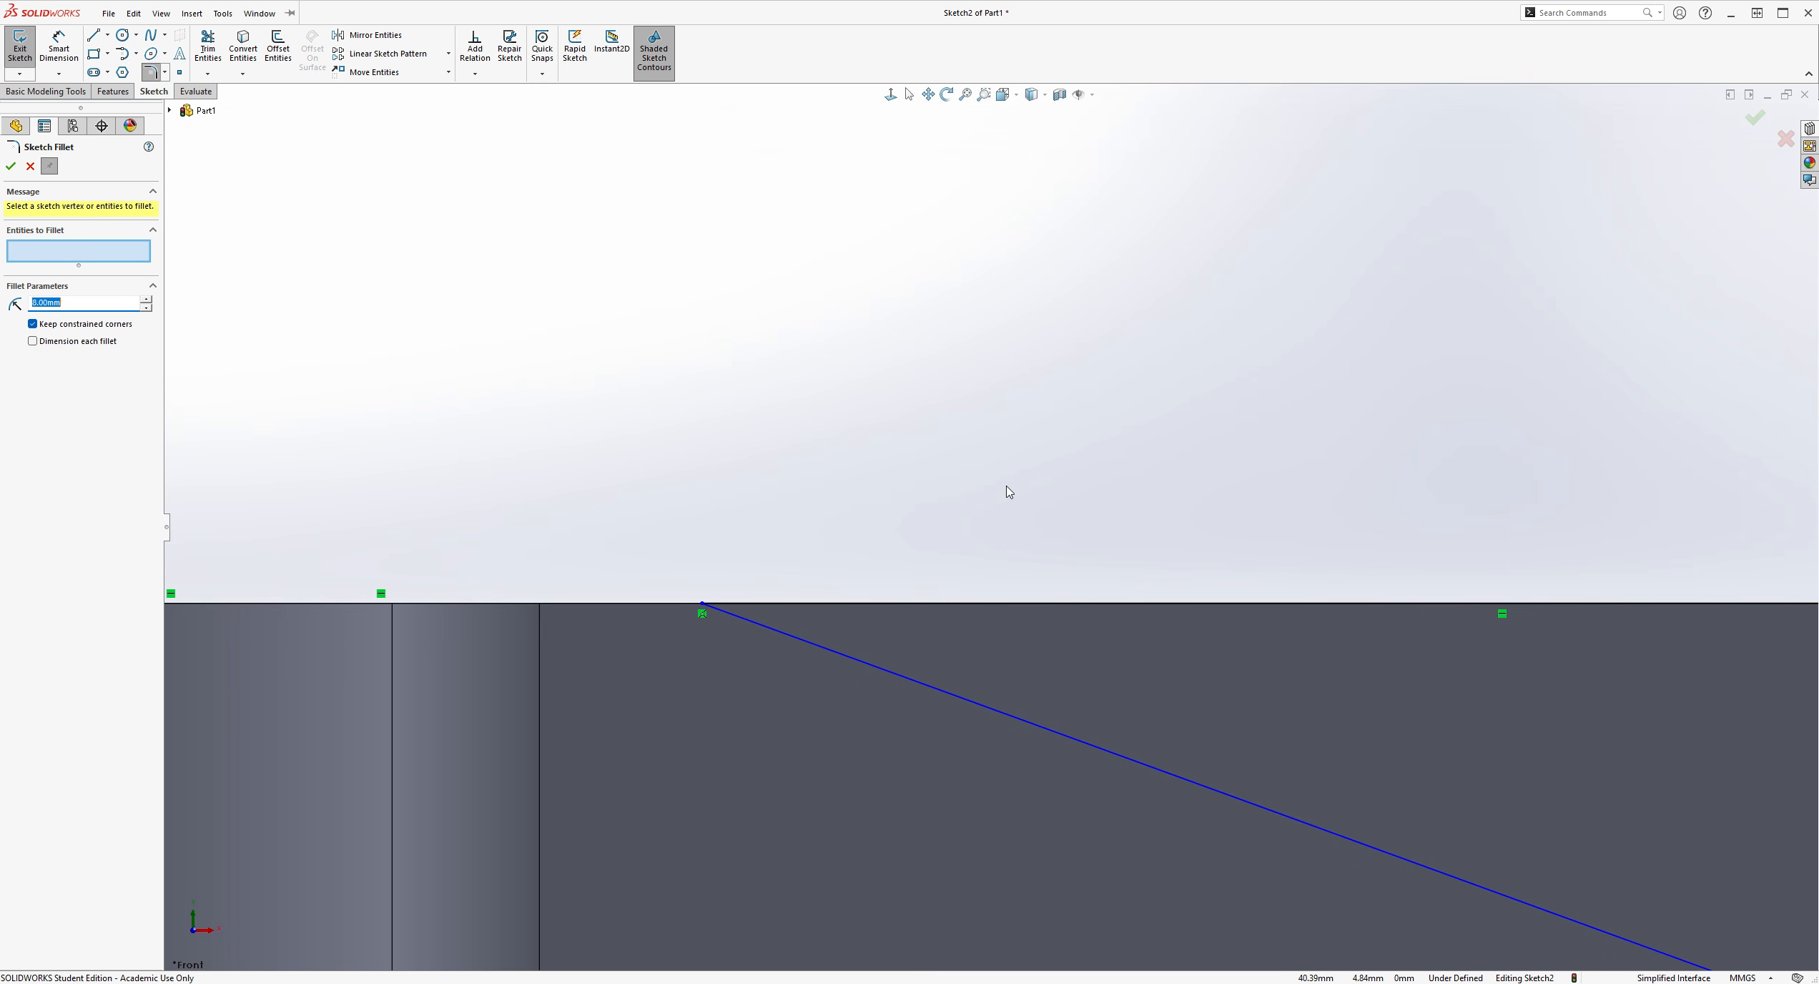
key("Escape")
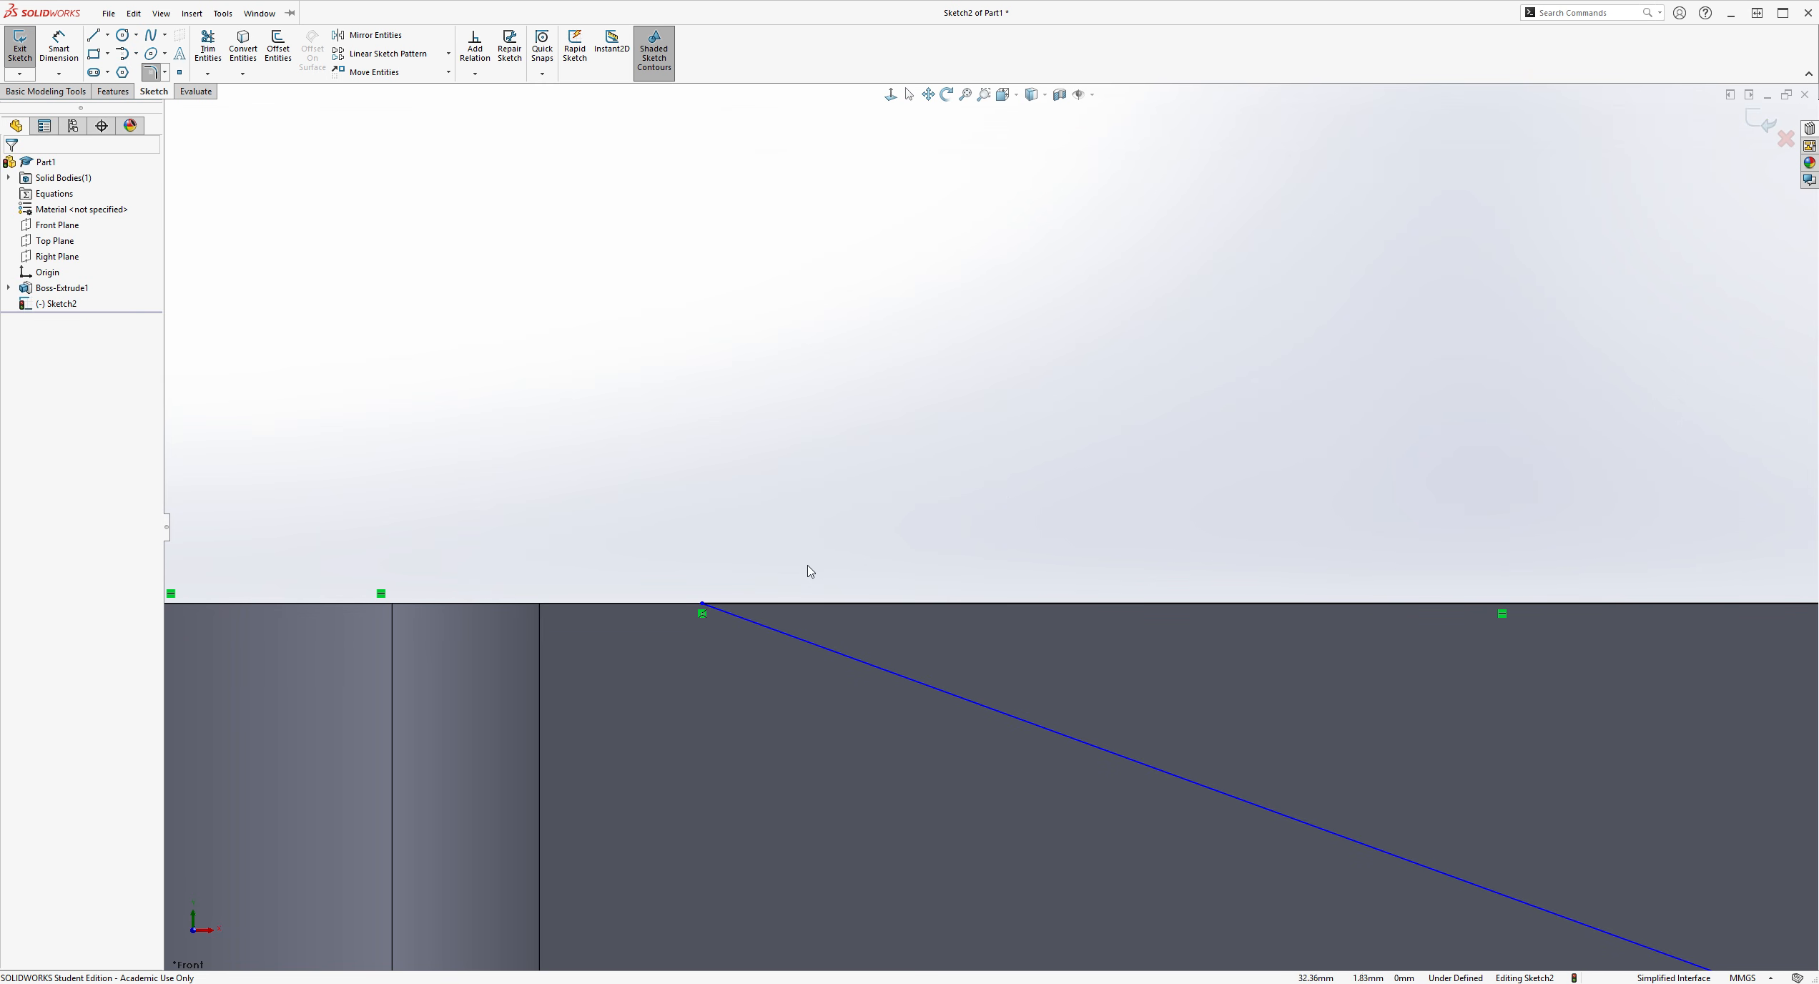
Shift the sloped line's upper end along the top edge to about 29 mm from the origin
left_click(702, 605)
left_click_drag(702, 606, 758, 622)
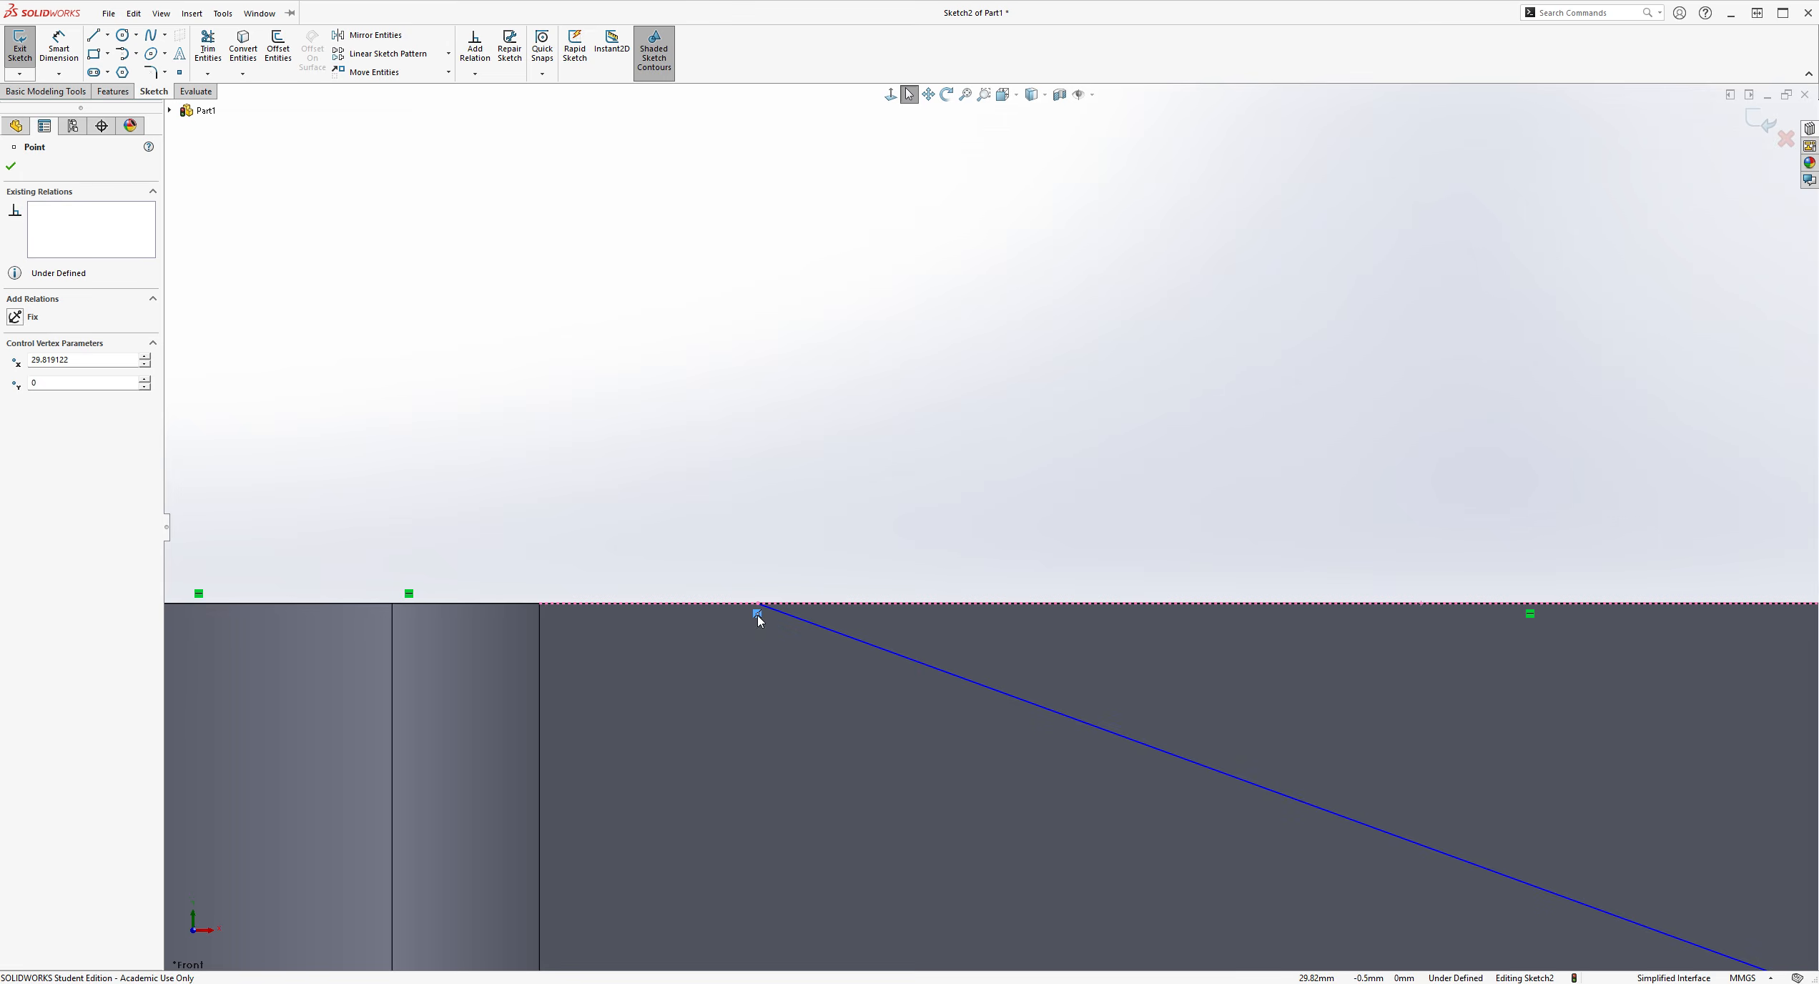
left_click(345, 303)
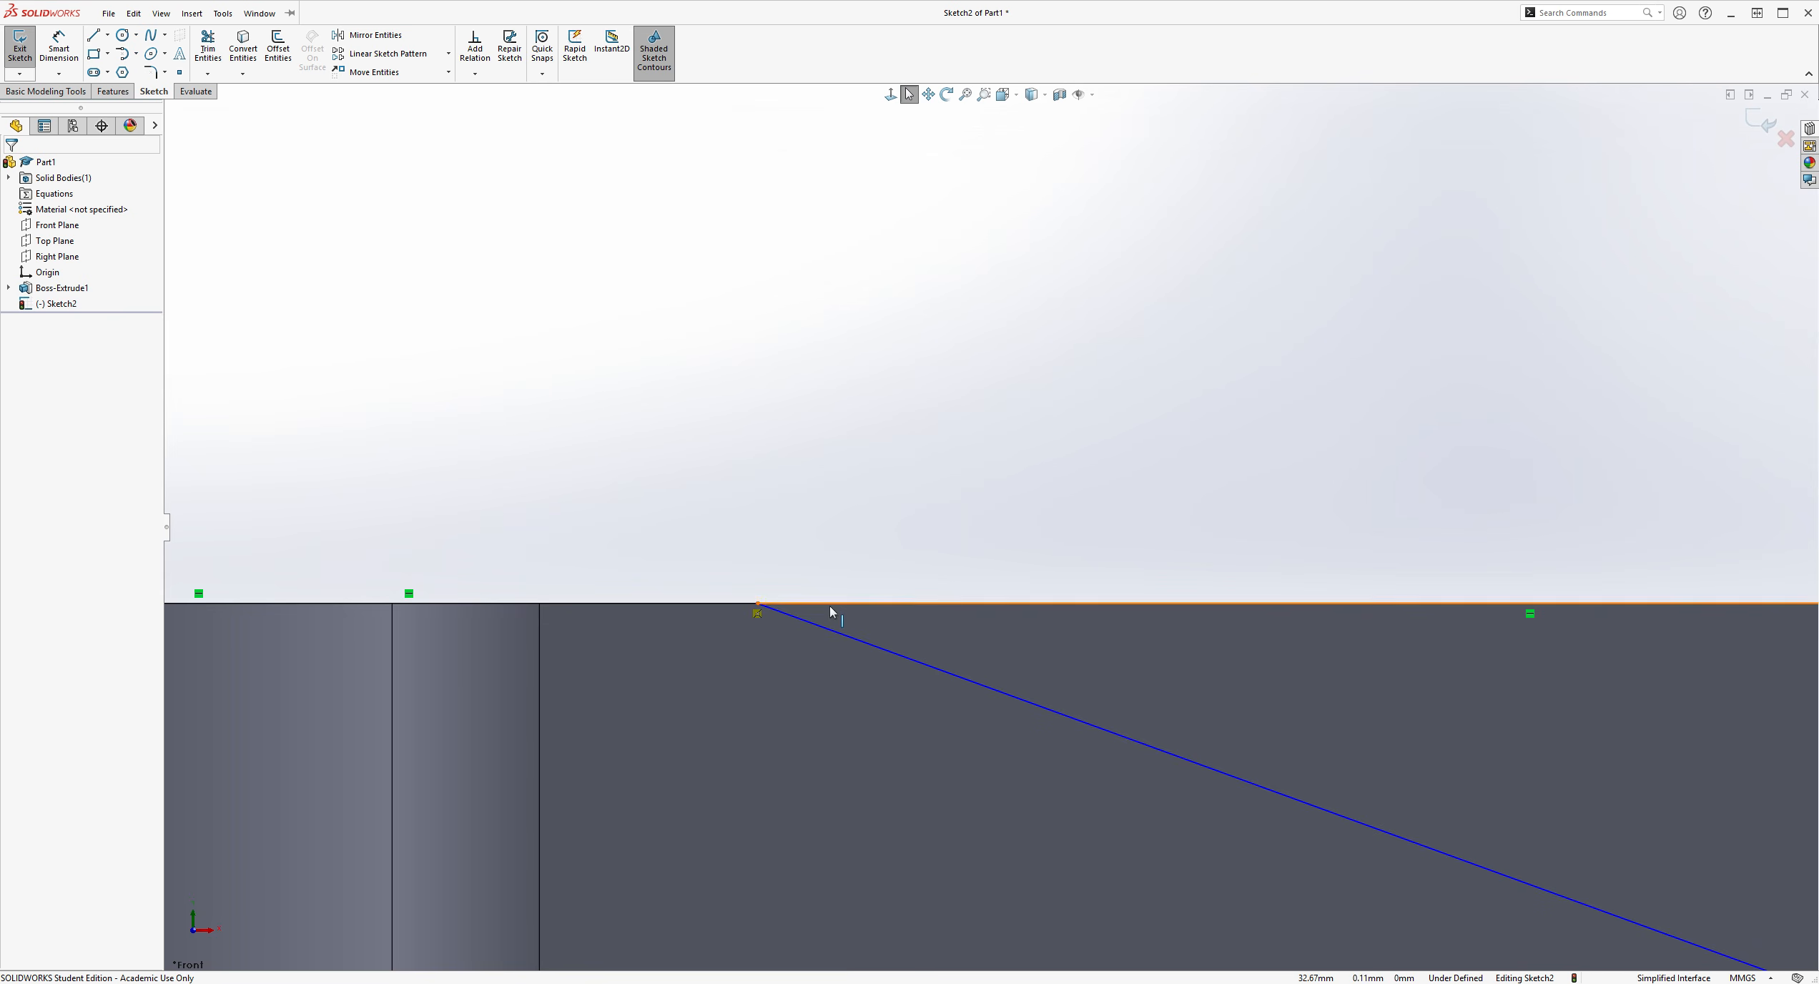
middle_click_drag(812, 597, 799, 562)
mouse_move(729, 566)
left_mouse_down()
mouse_move(820, 620)
mouse_move(689, 622)
left_mouse_up()
scroll(632, 611, "up", 3)
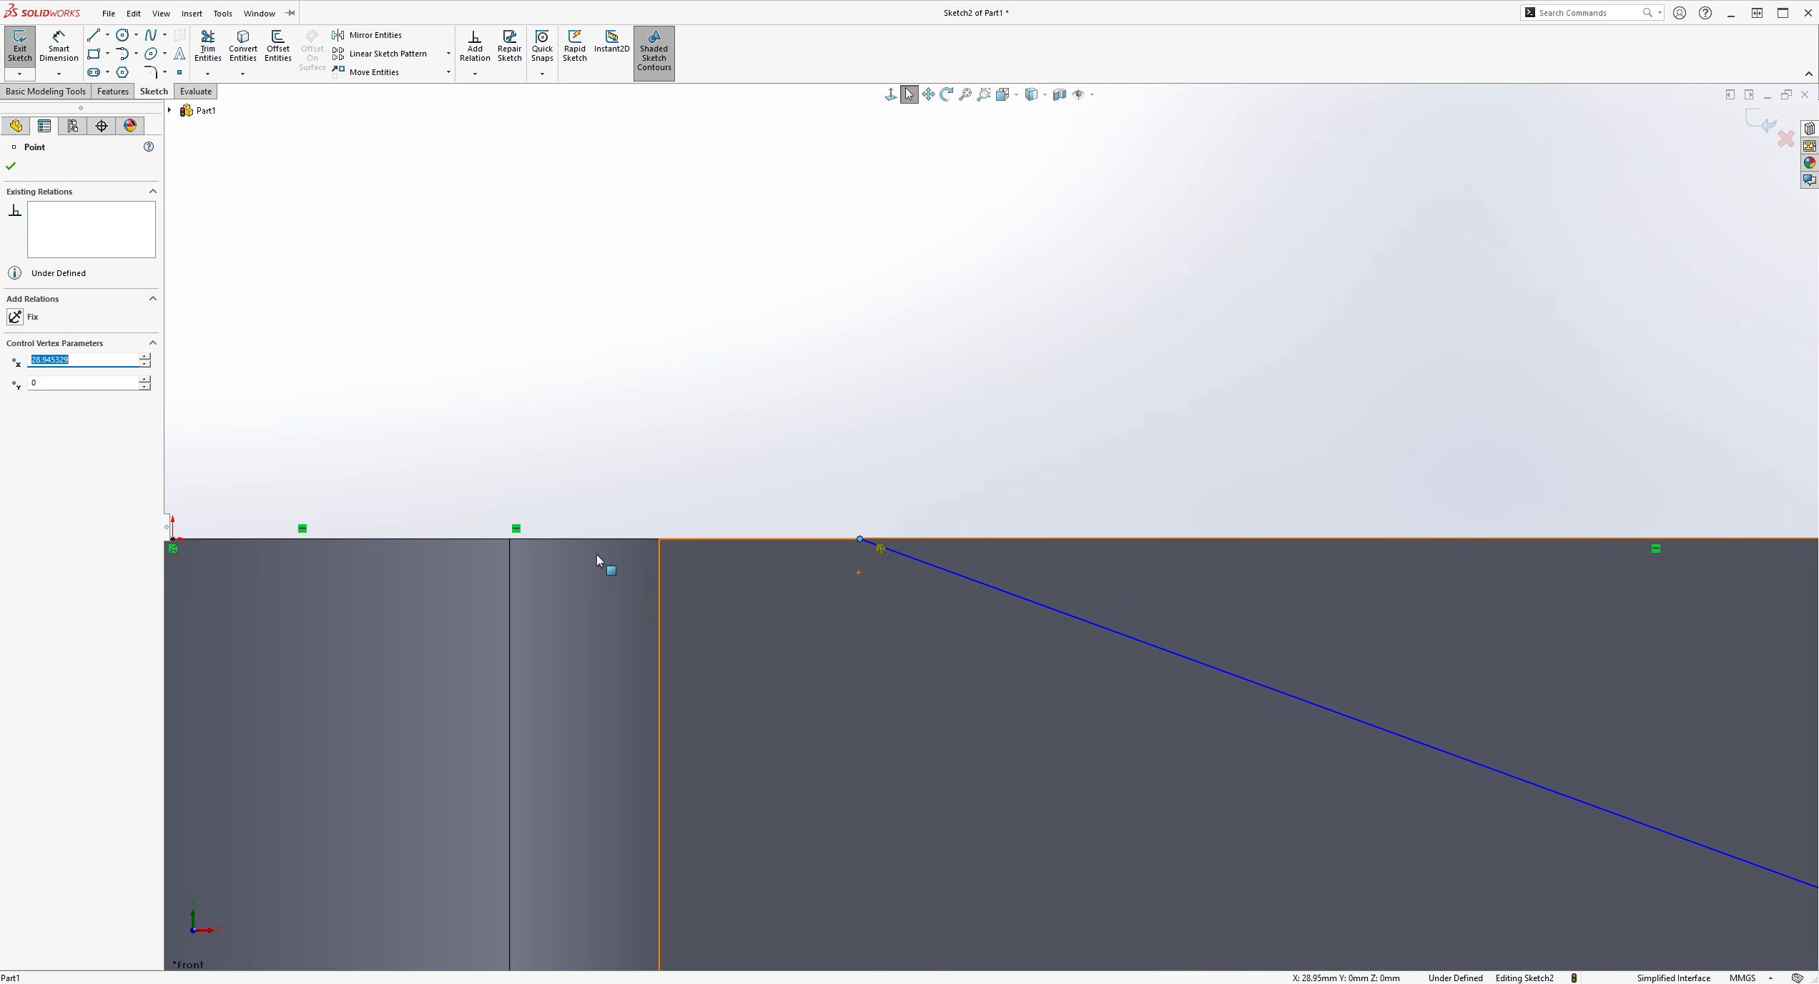
Delete the extra horizontal lines along the top edge between the sloped line's upper end and the origin
left_click(463, 538)
left_click(460, 534)
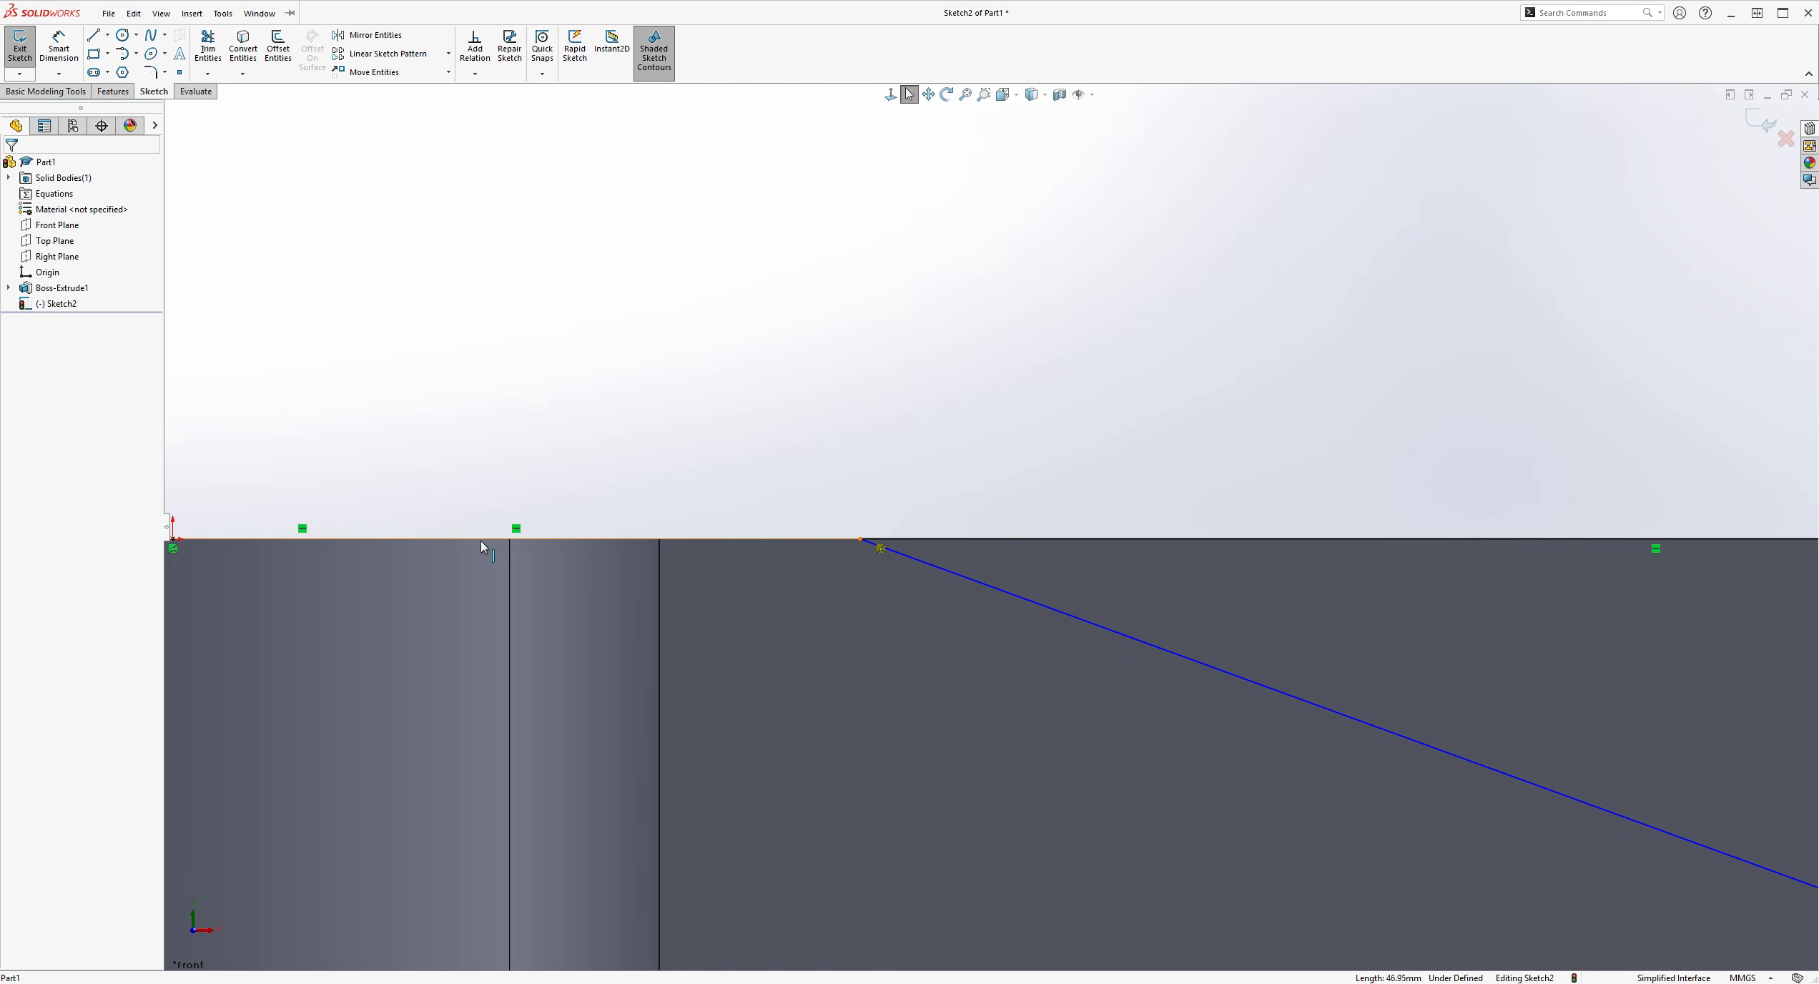
left_click(480, 540)
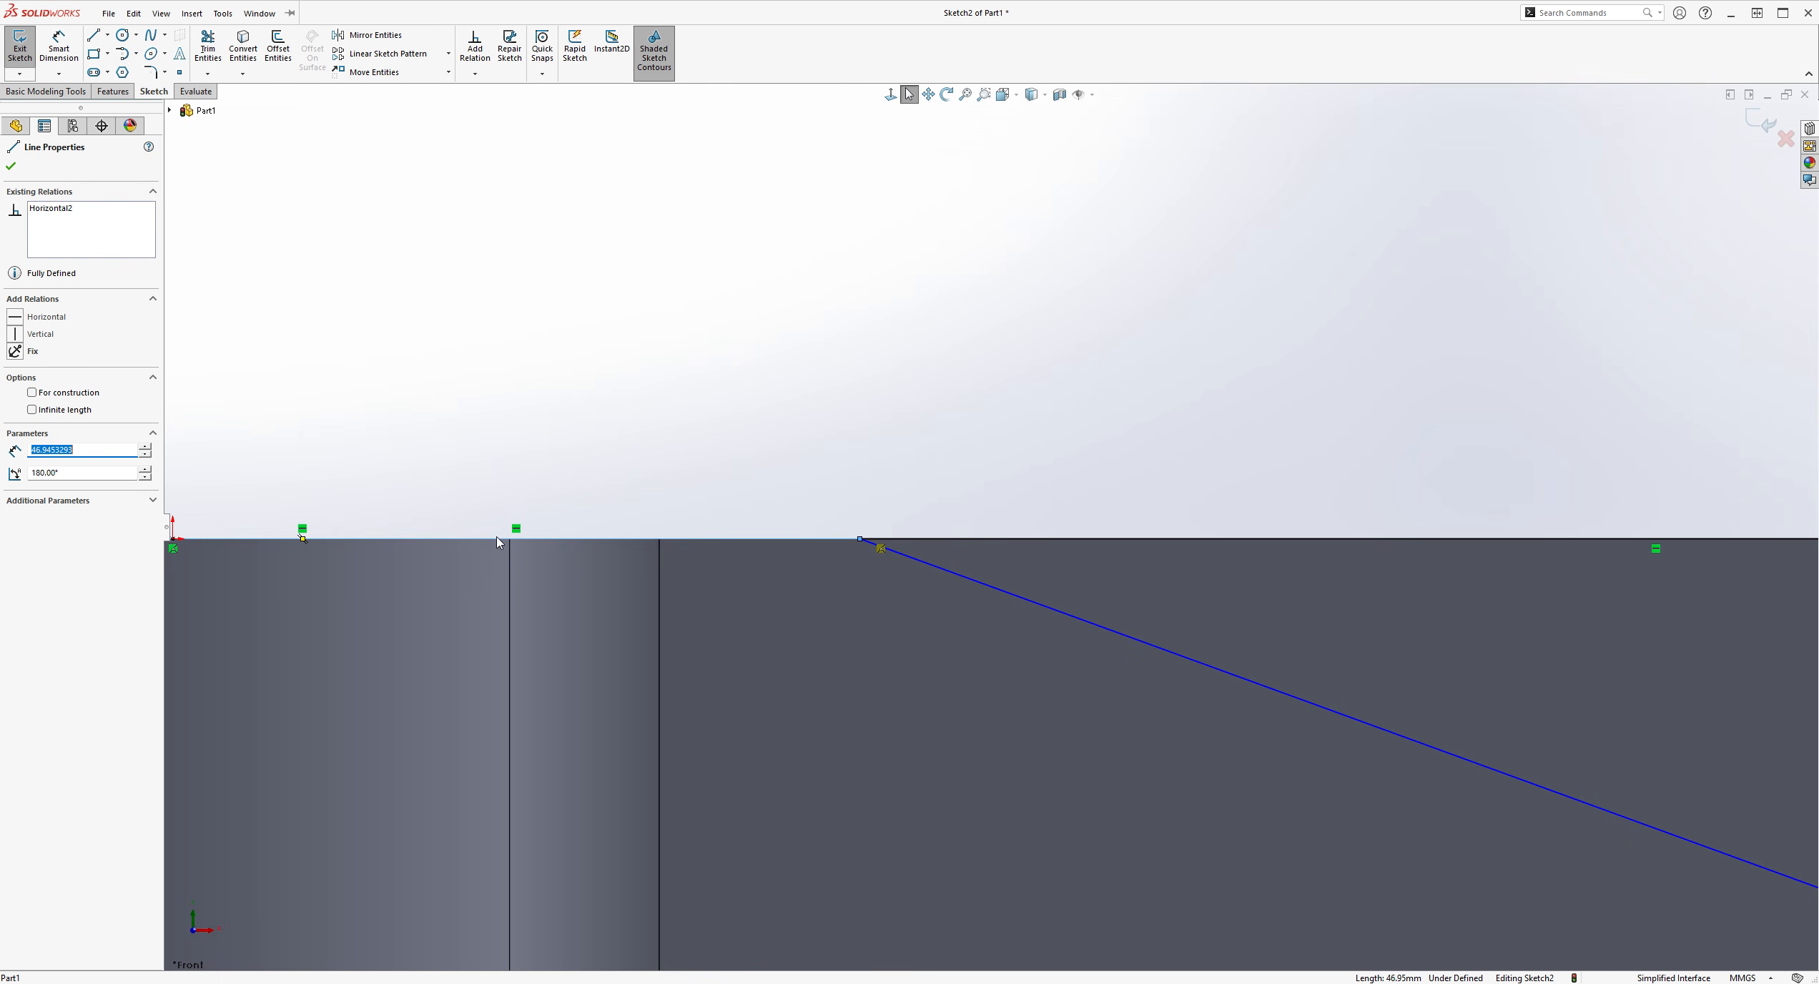
left_click(496, 535)
left_click(743, 537)
key("Delete")
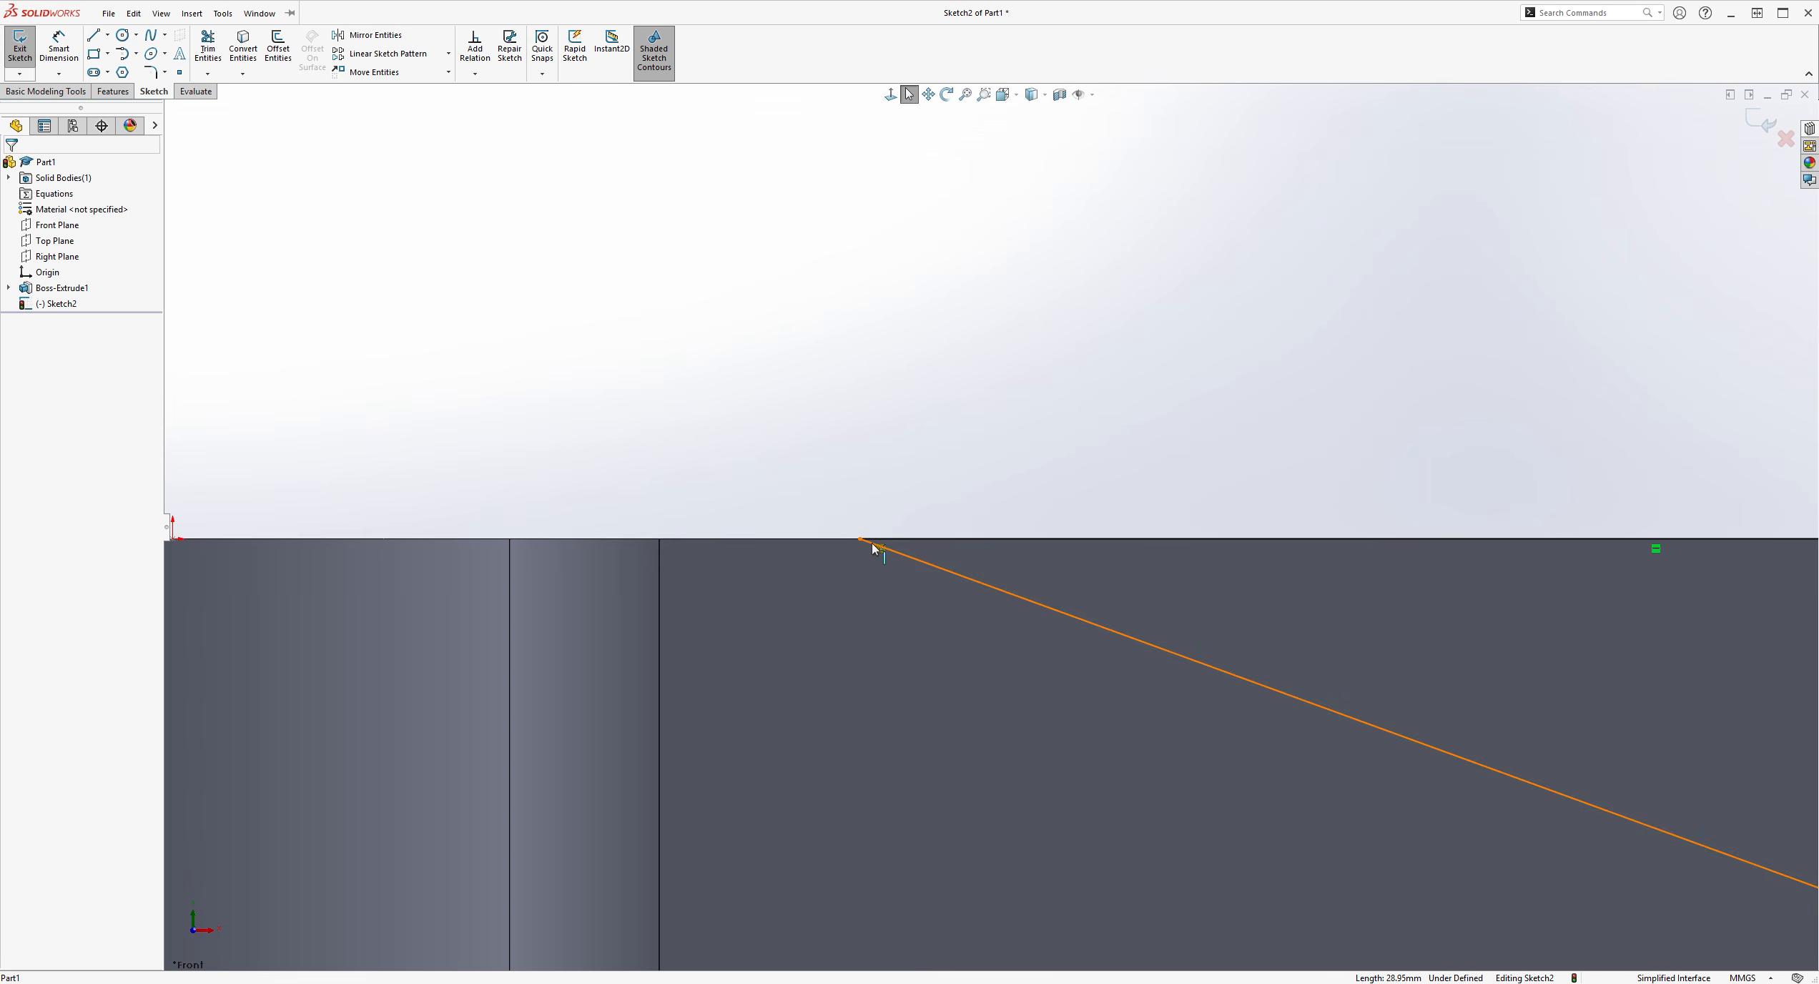
Delete the sloped line
scroll(1097, 660, "up", 3)
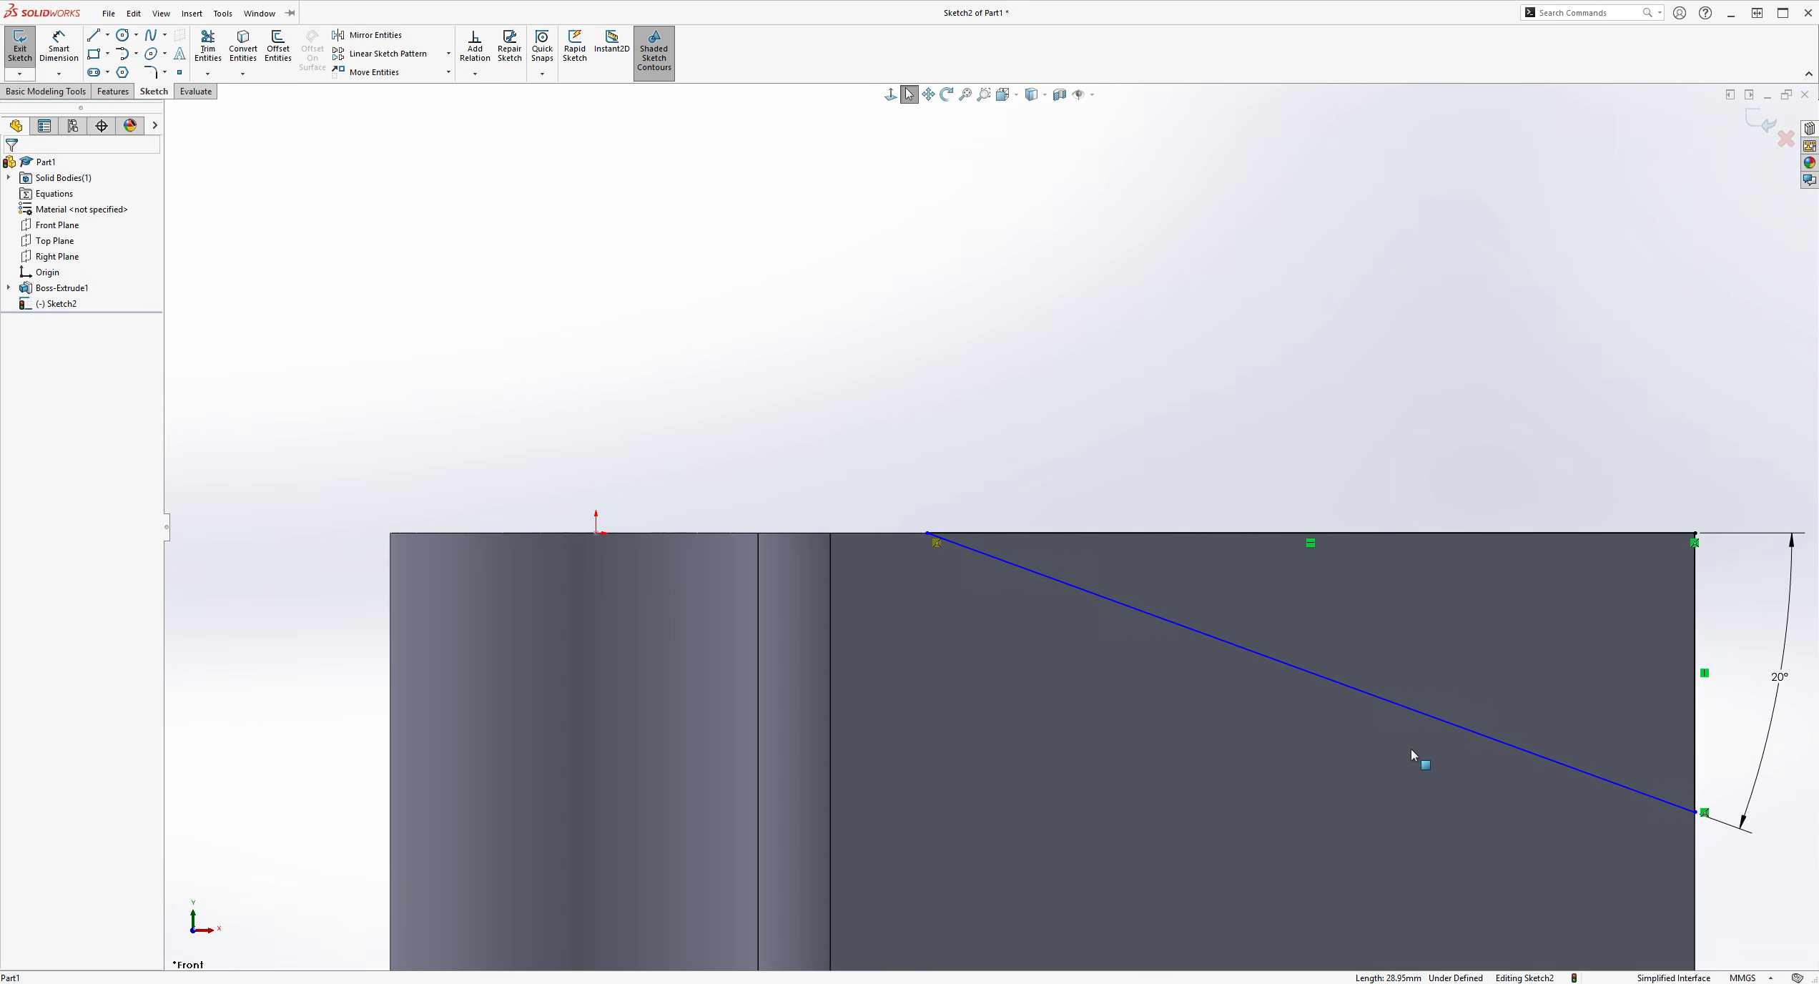
left_click(1398, 704)
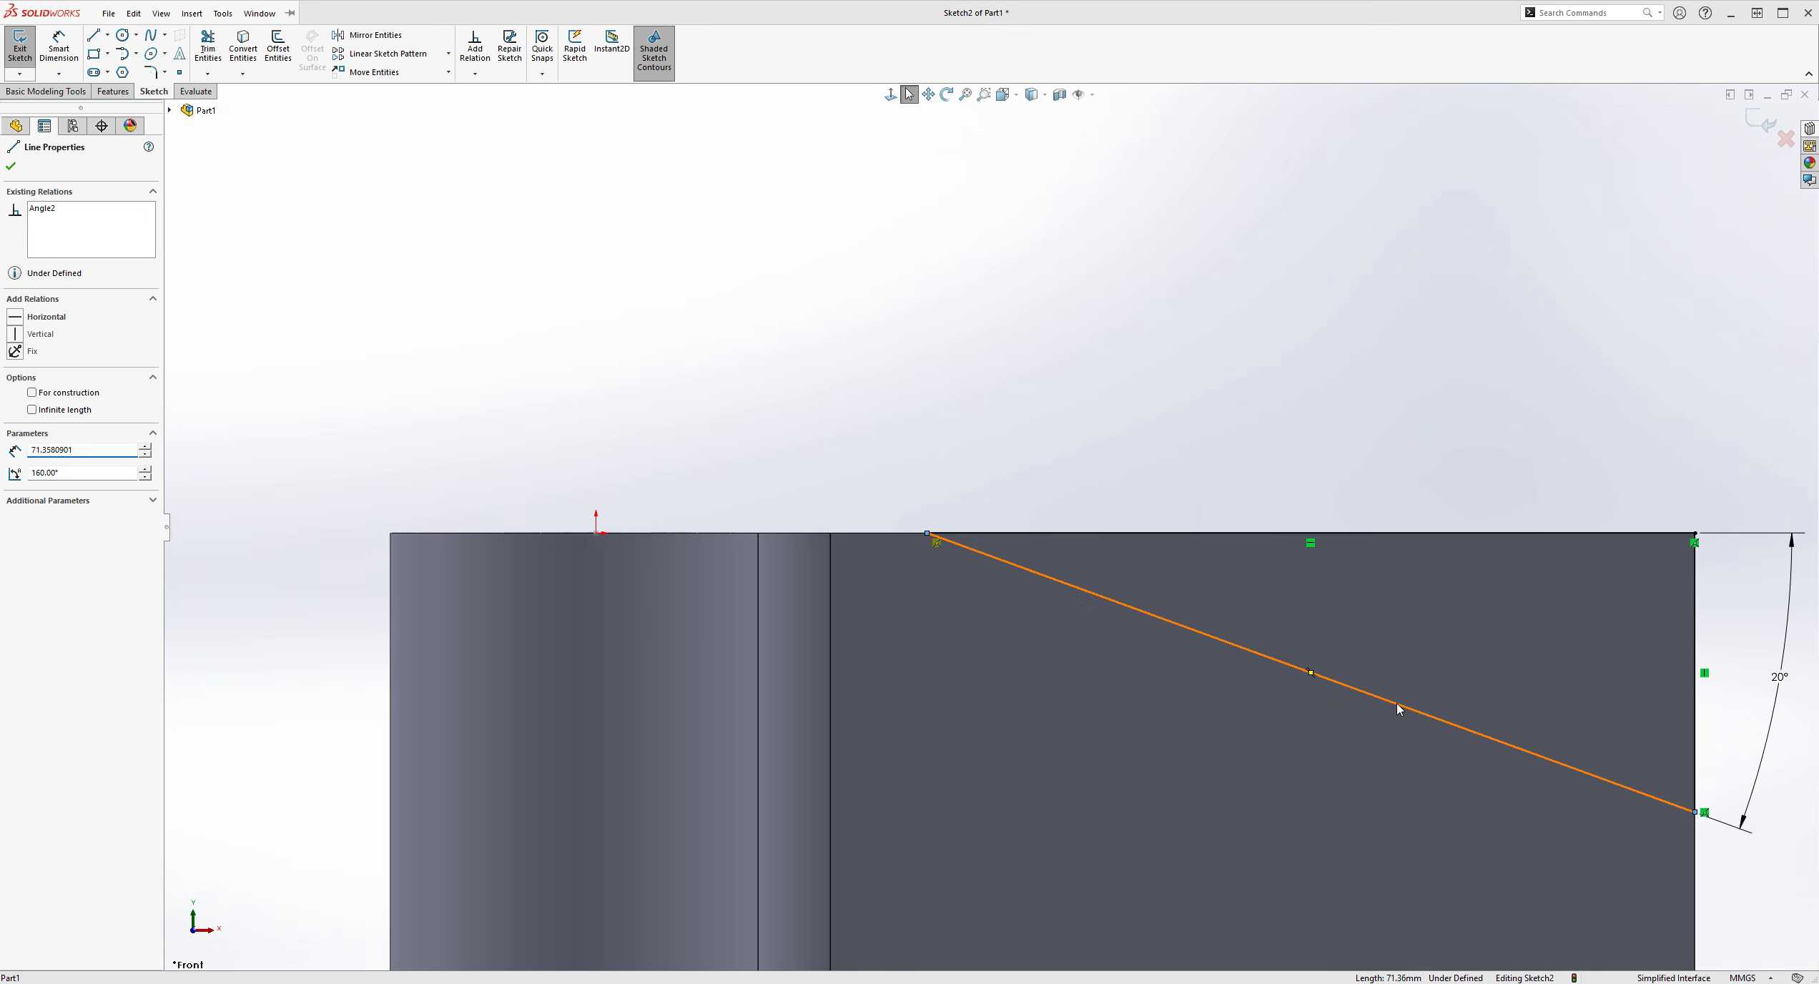
key("Delete")
scroll(994, 537, "up", 1)
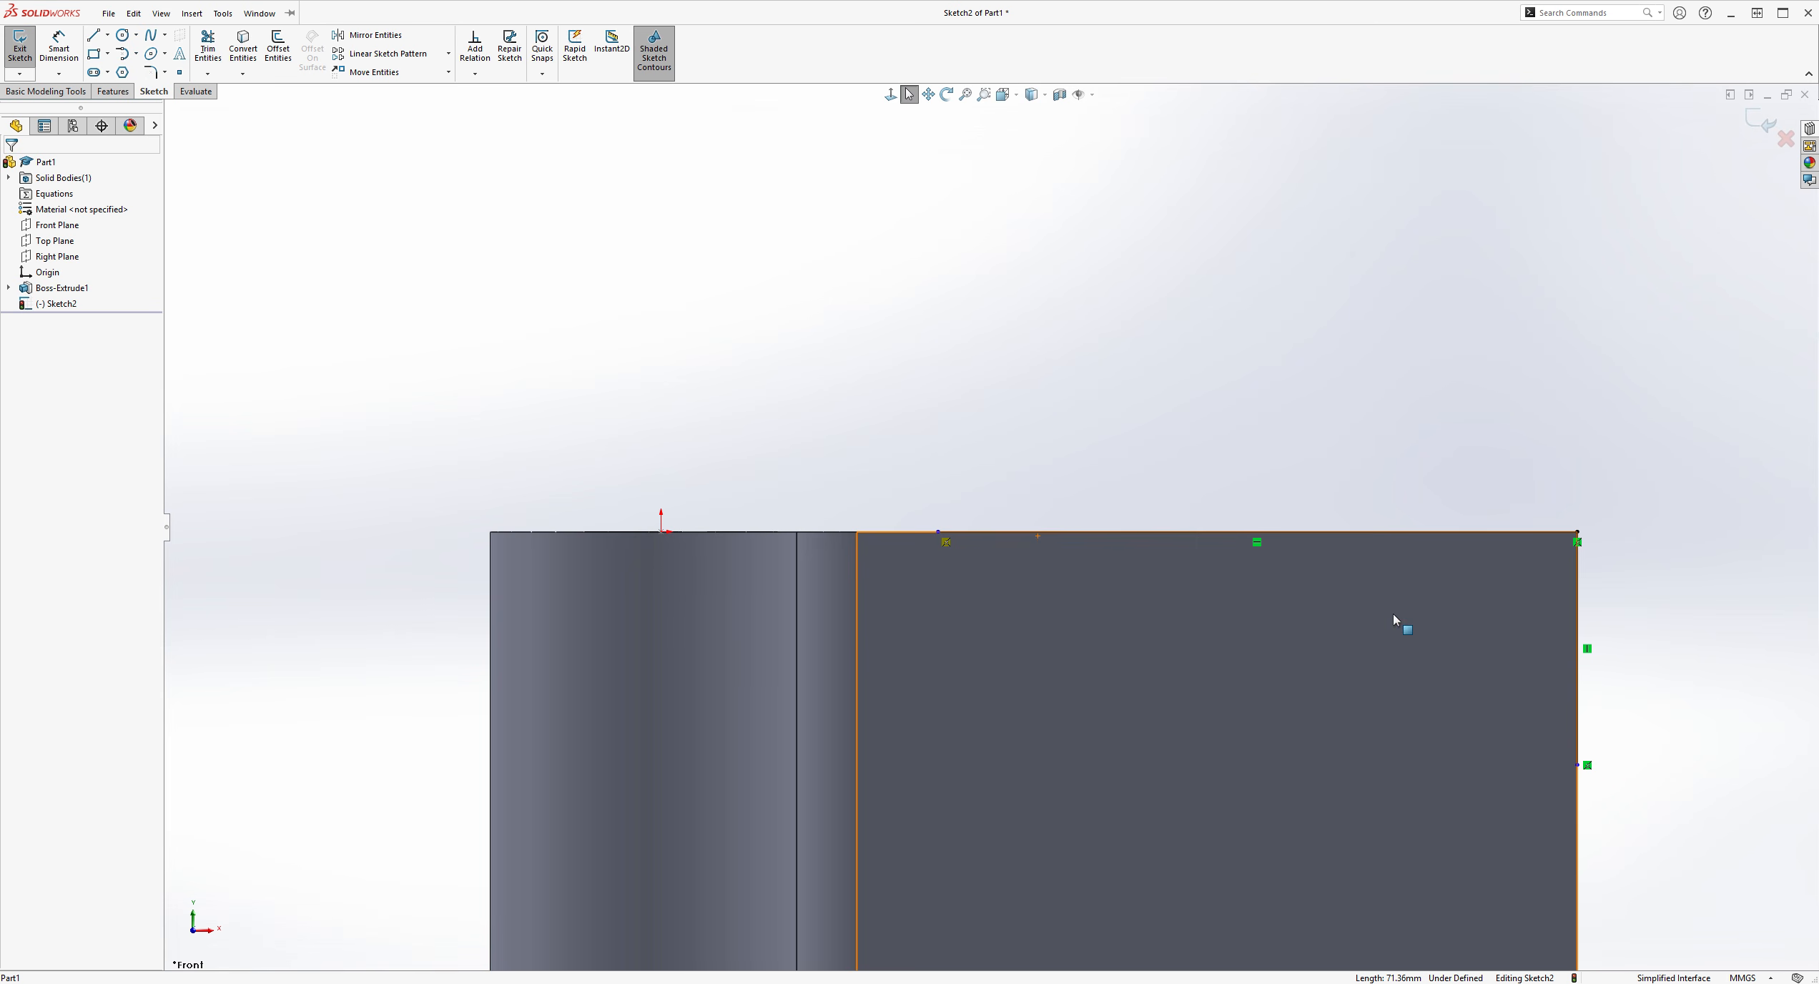
Sketch a sloped line about 71 mm long from the vertical line's lower end to just below the top edge, continuing with a tangent arc onto that edge
left_click(99, 36)
scroll(1531, 764, "down", 3)
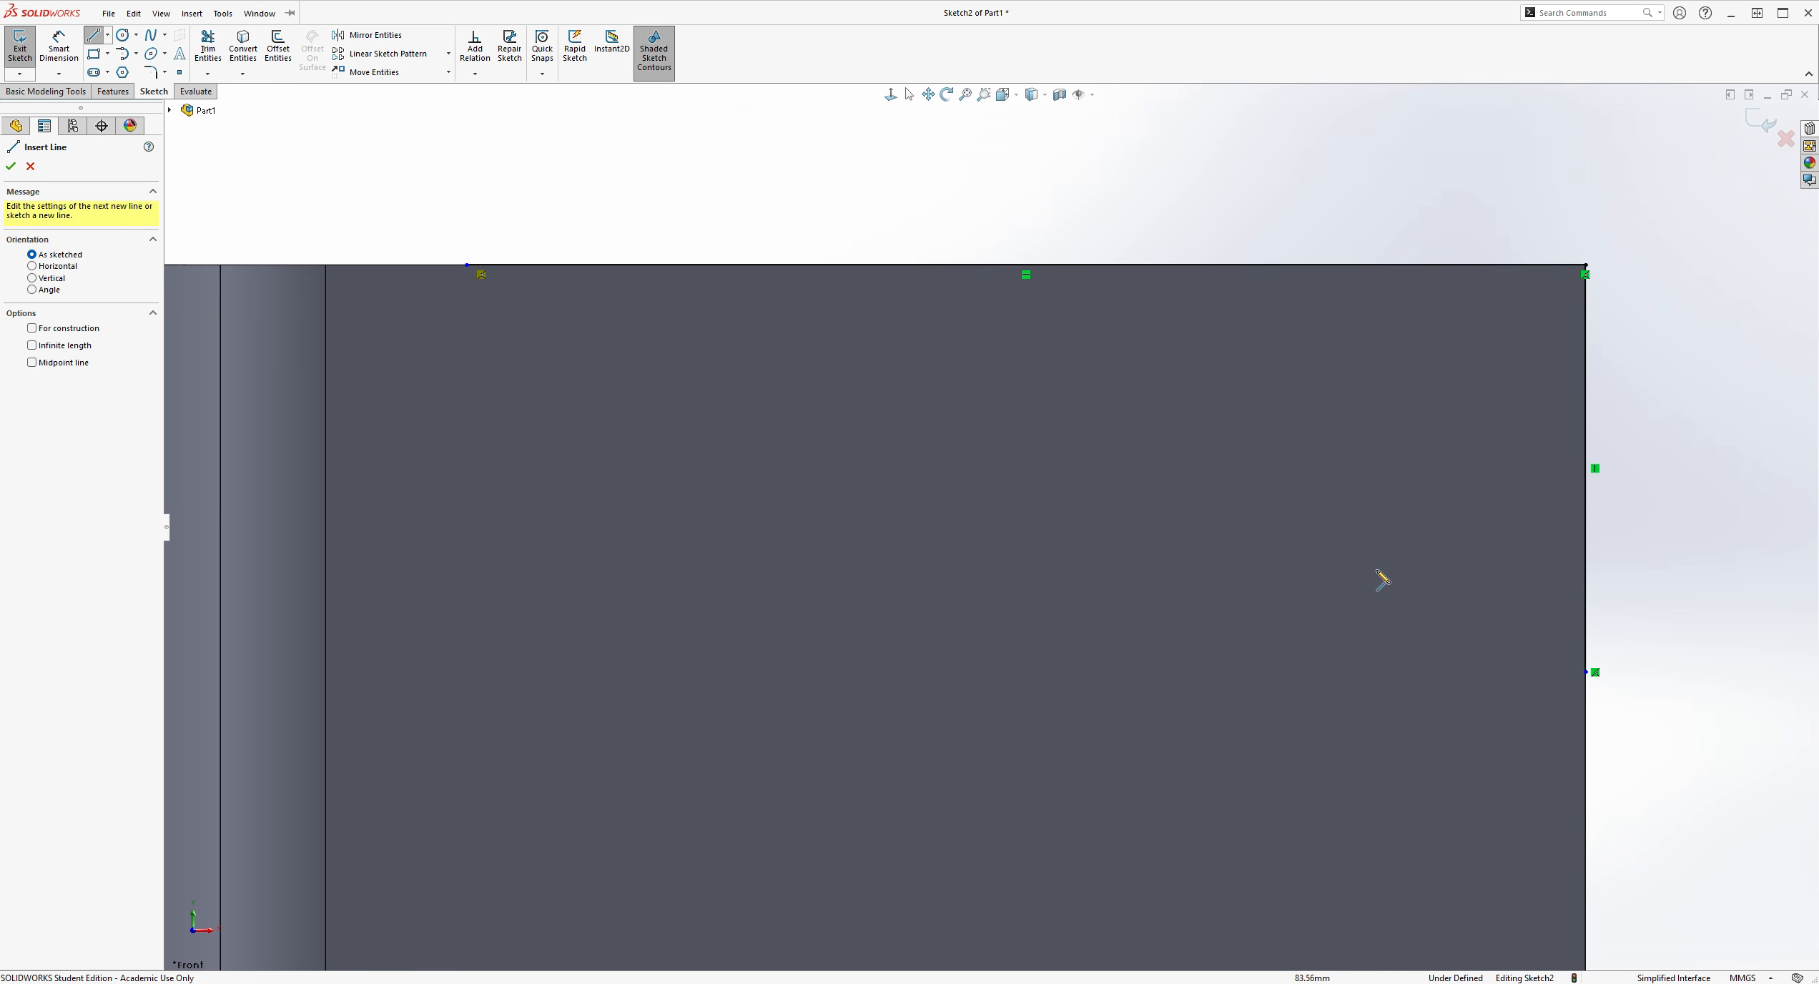
left_click(1586, 672)
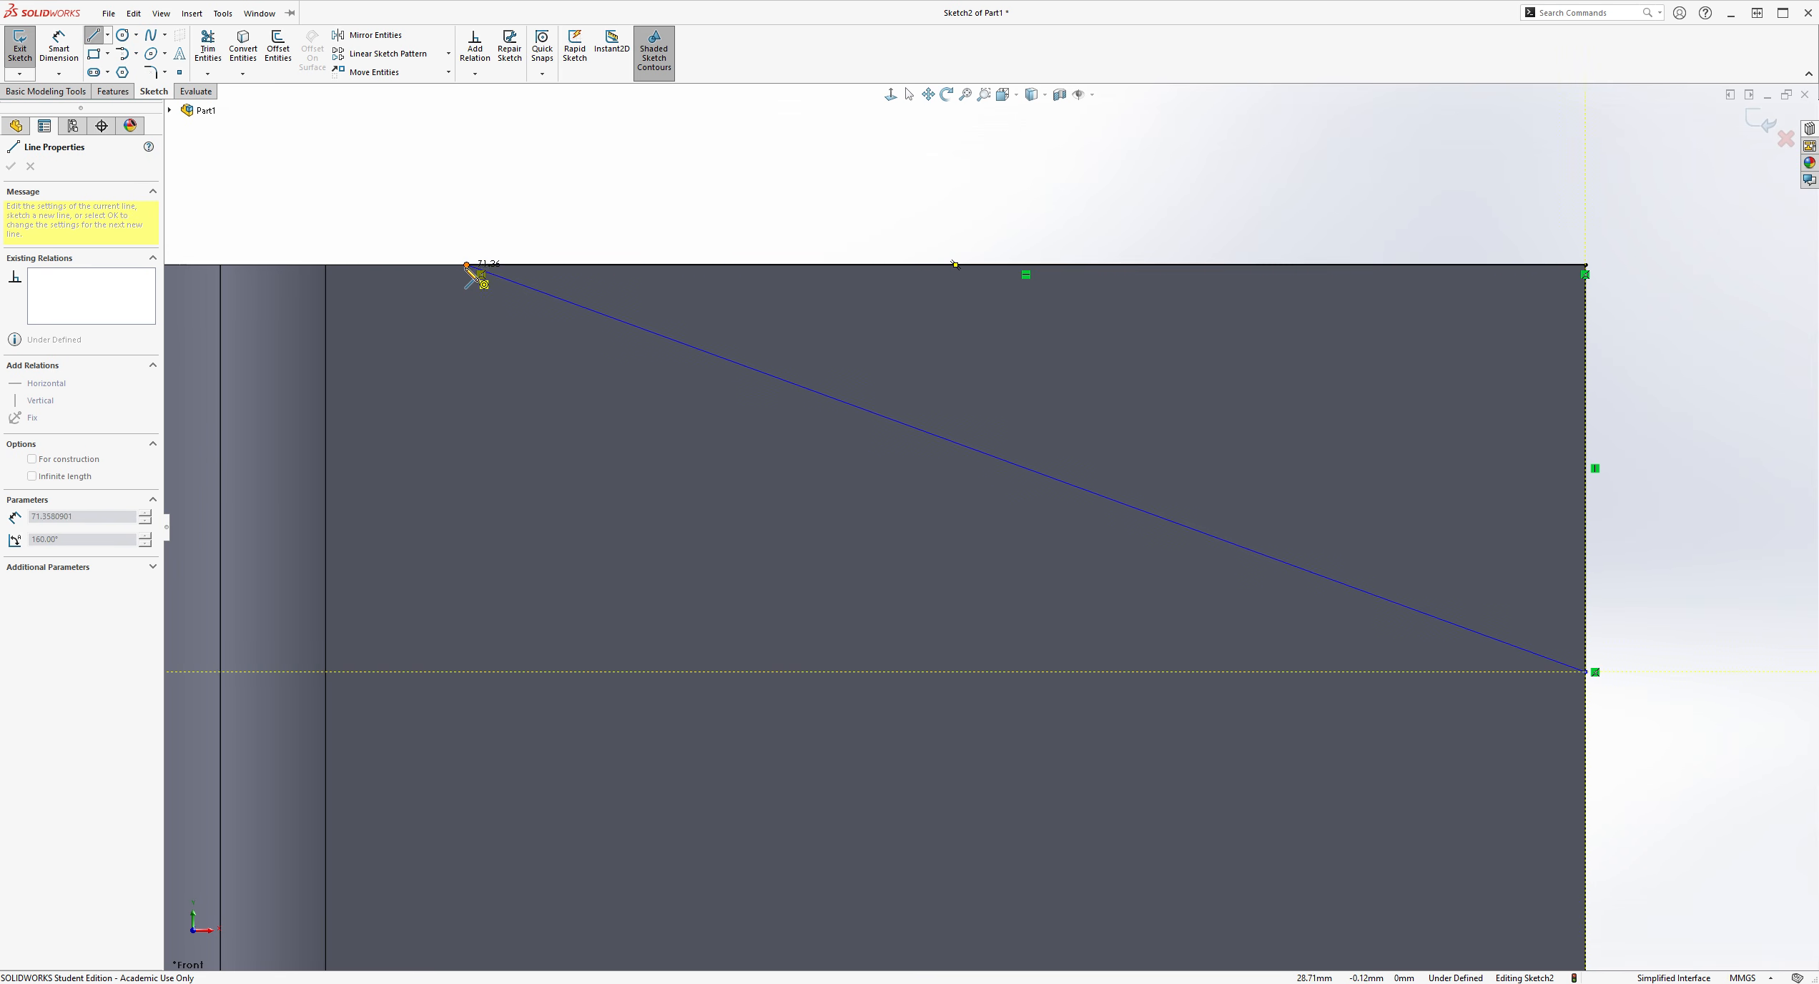
left_click(466, 283)
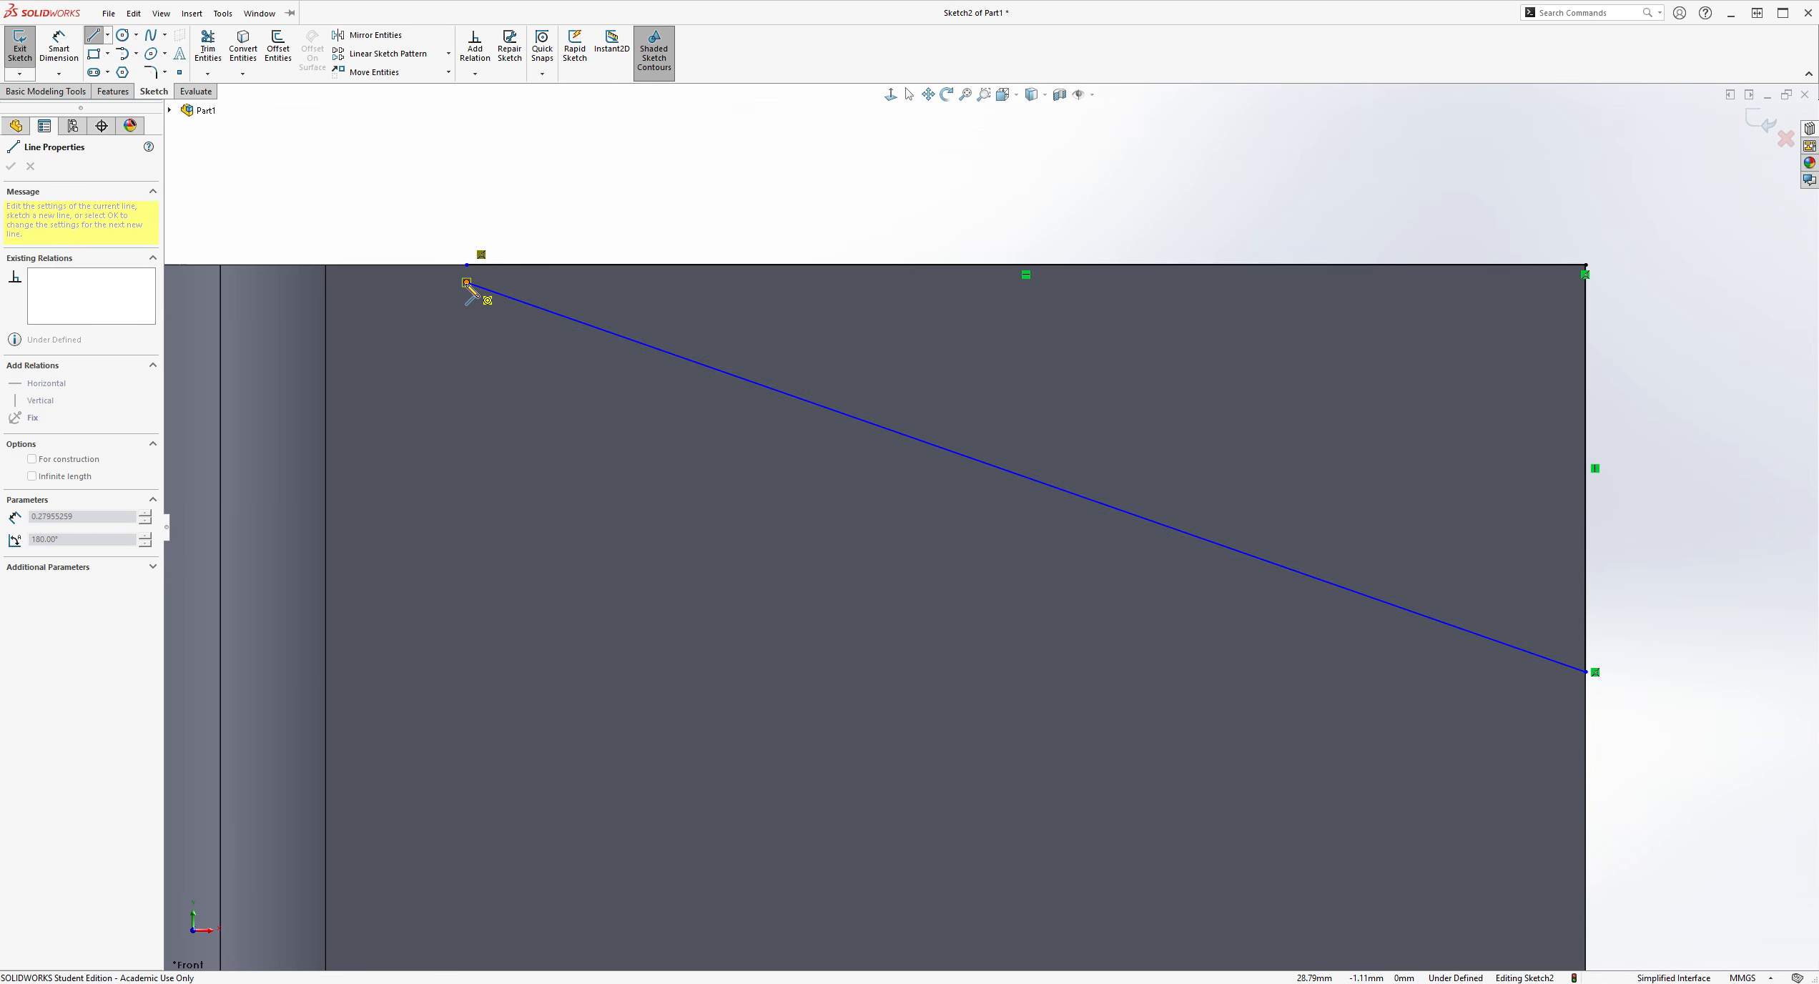
left_click(360, 265)
key("Escape")
Extend the horizontal top line along the edge to meet the tangent arc's upper end
scroll(581, 321, "up", 4)
scroll(713, 348, "down", 3)
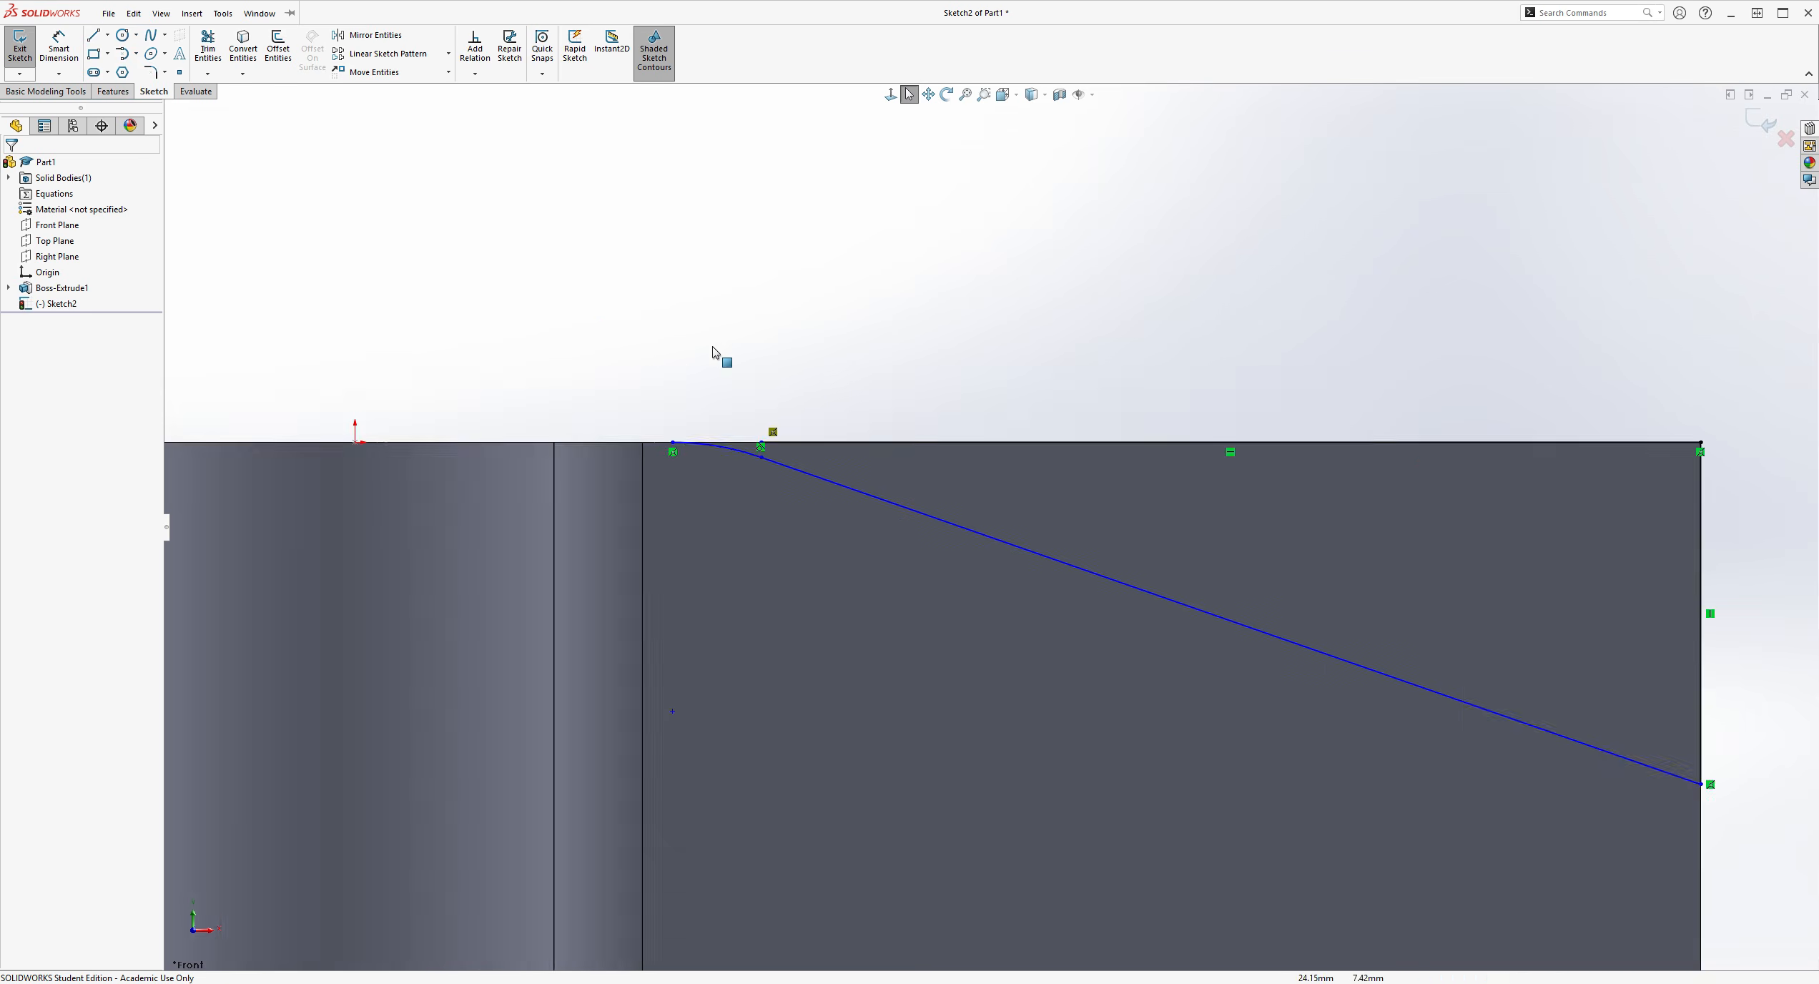
scroll(868, 439, "down", 3)
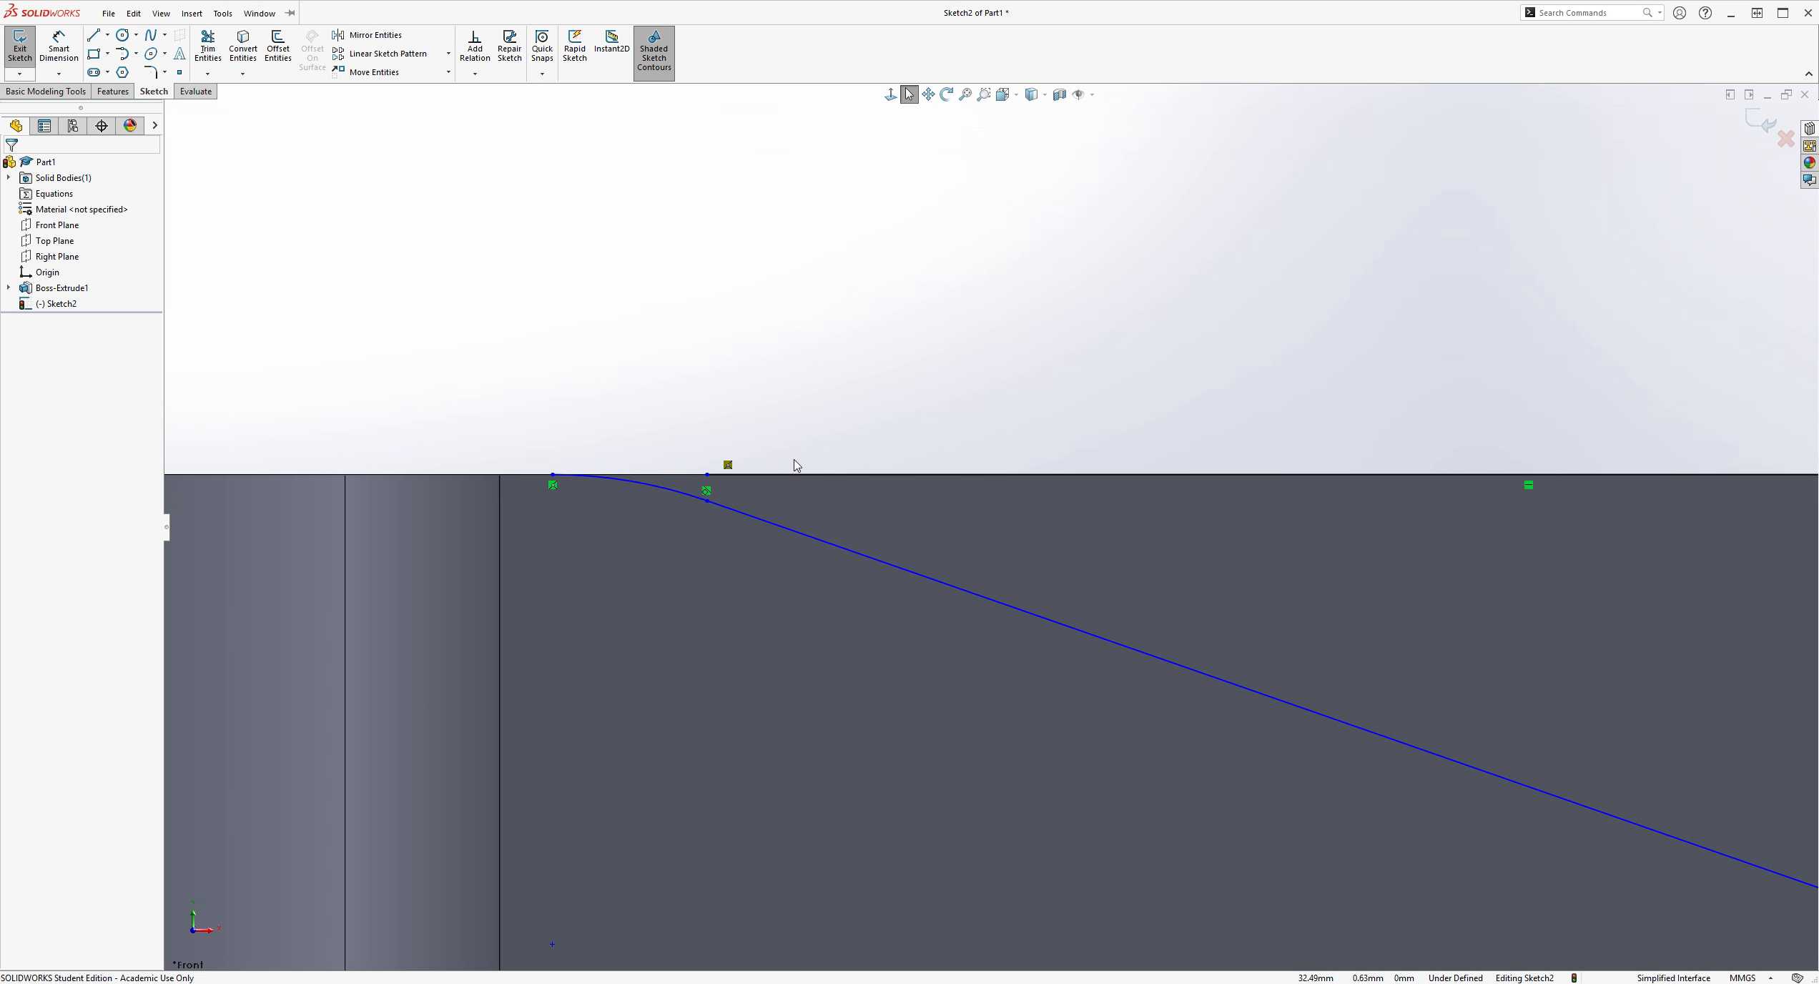
left_click(682, 474)
left_click_drag(558, 474, 553, 474)
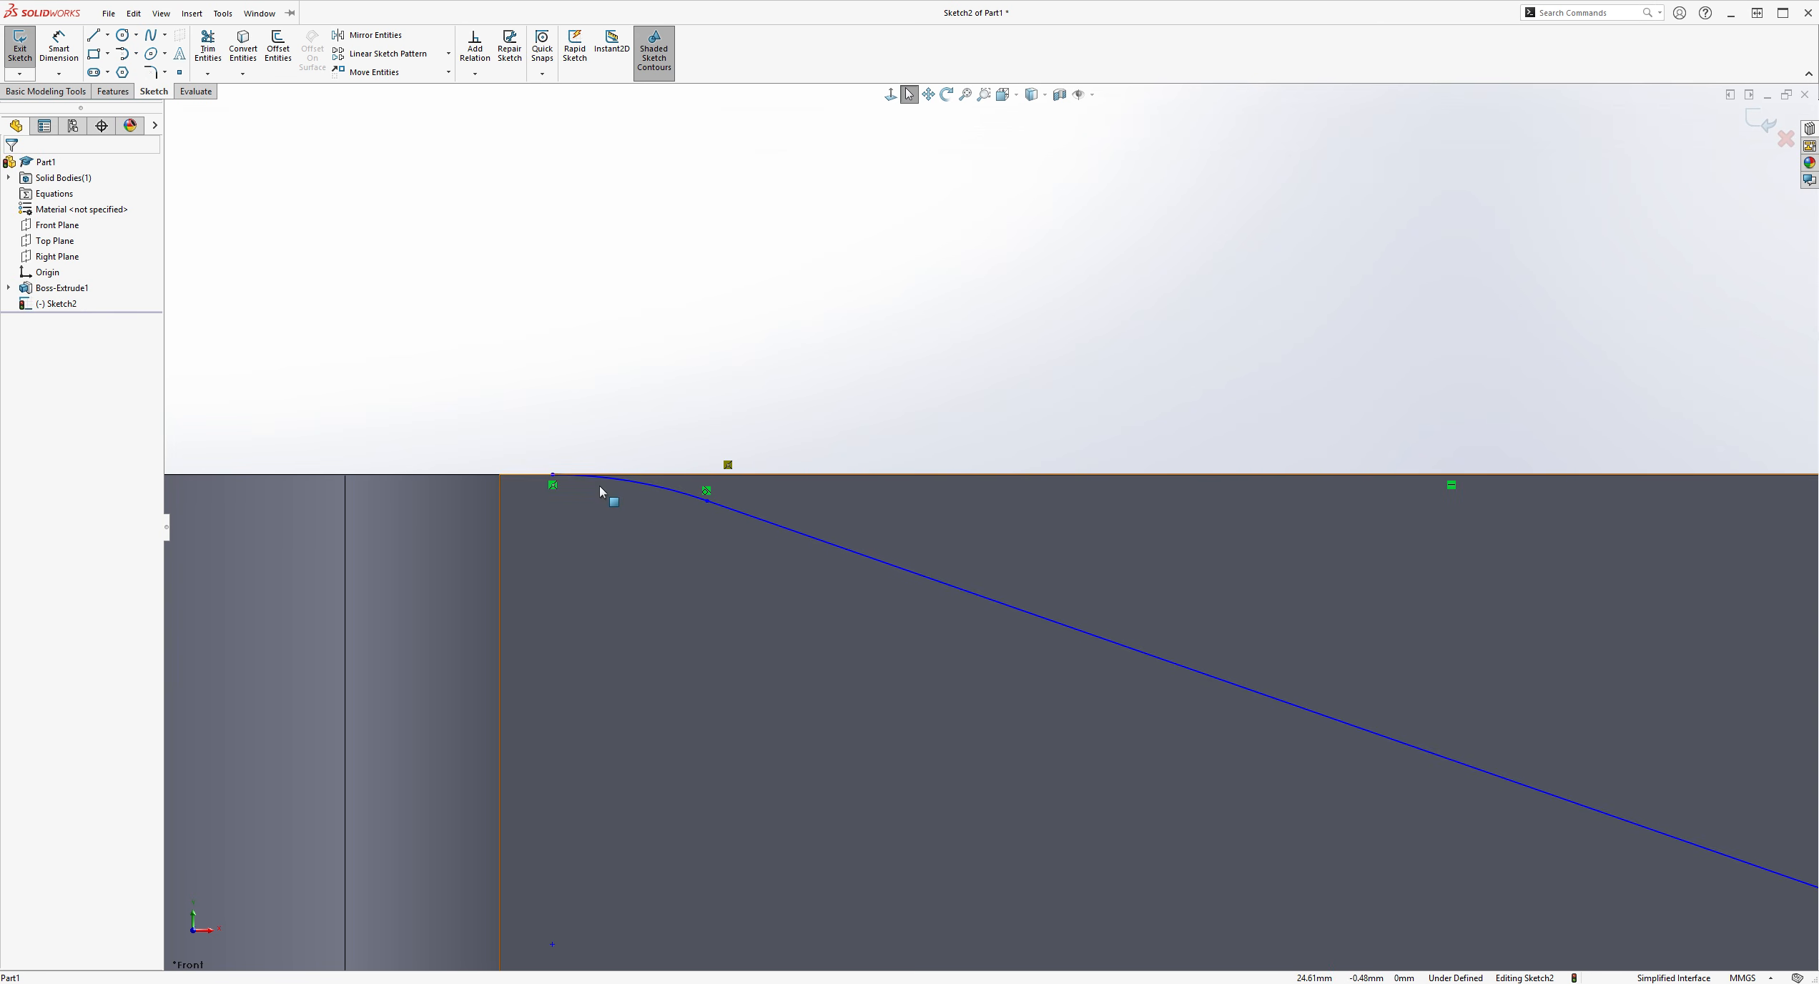
Dimension the angle between the new sloped line and the horizontal top line as 20 degrees
scroll(801, 544, "up", 7)
scroll(1258, 615, "down", 4)
left_click(59, 44)
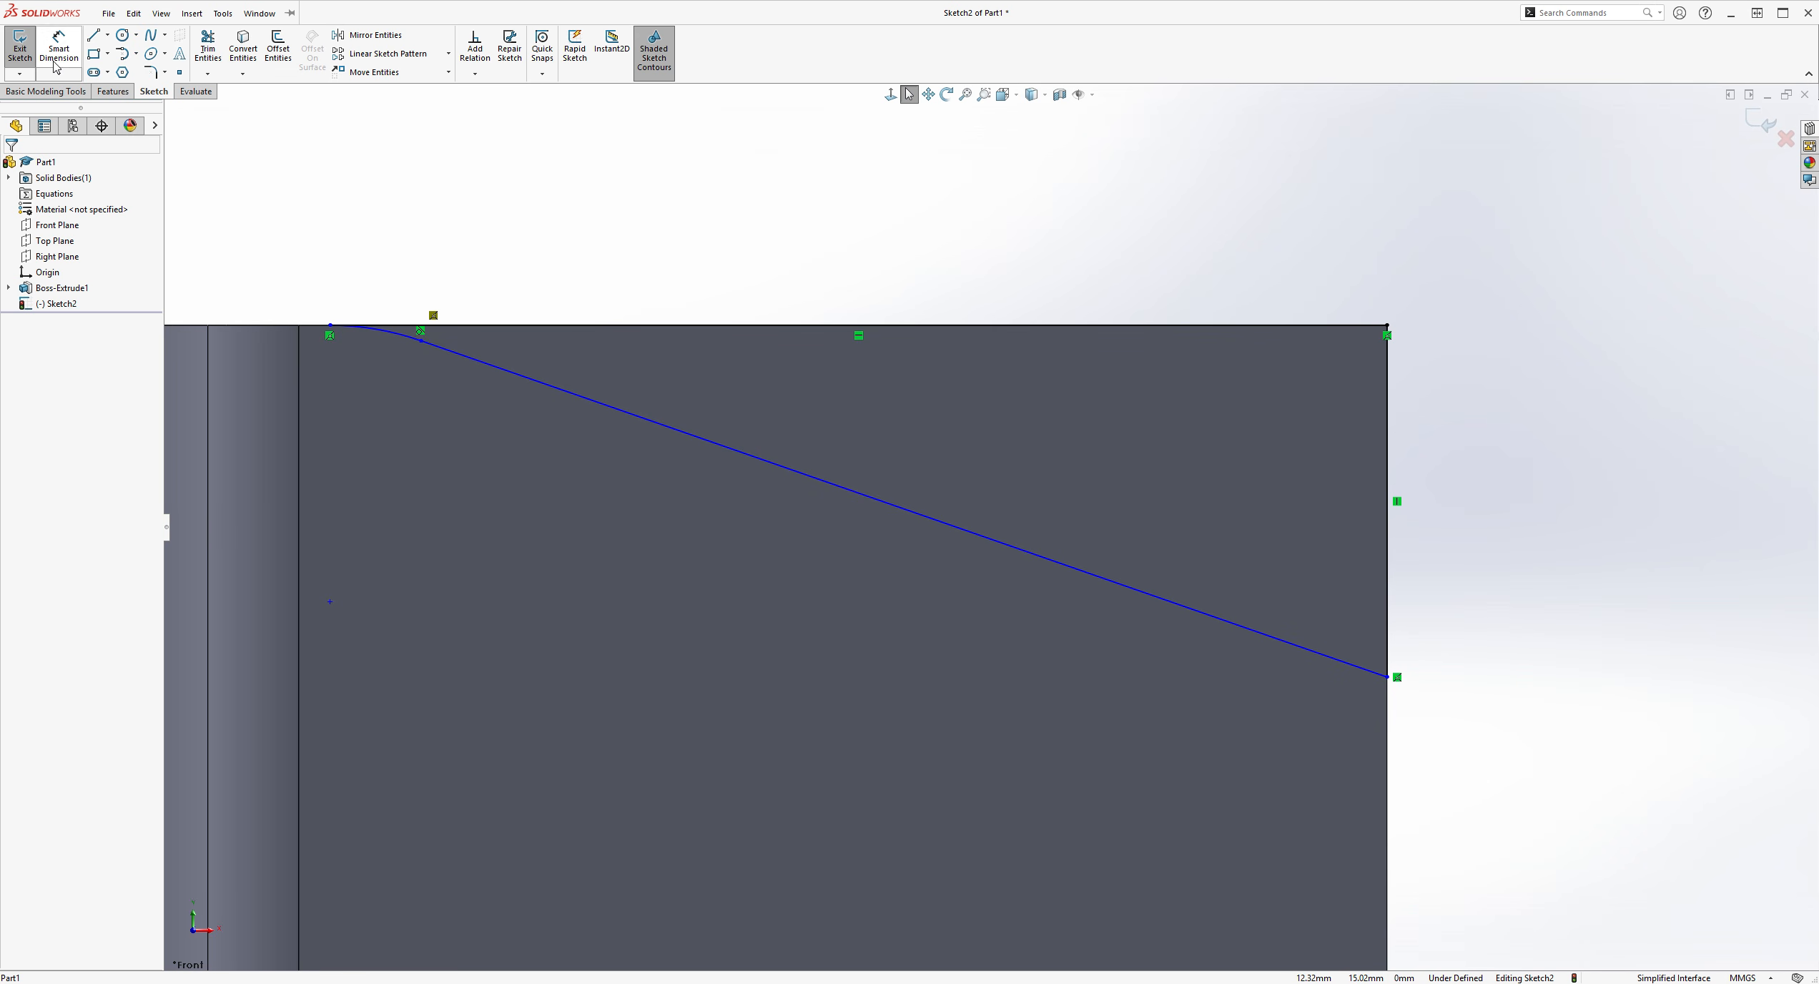
left_click(739, 461)
left_click(752, 327)
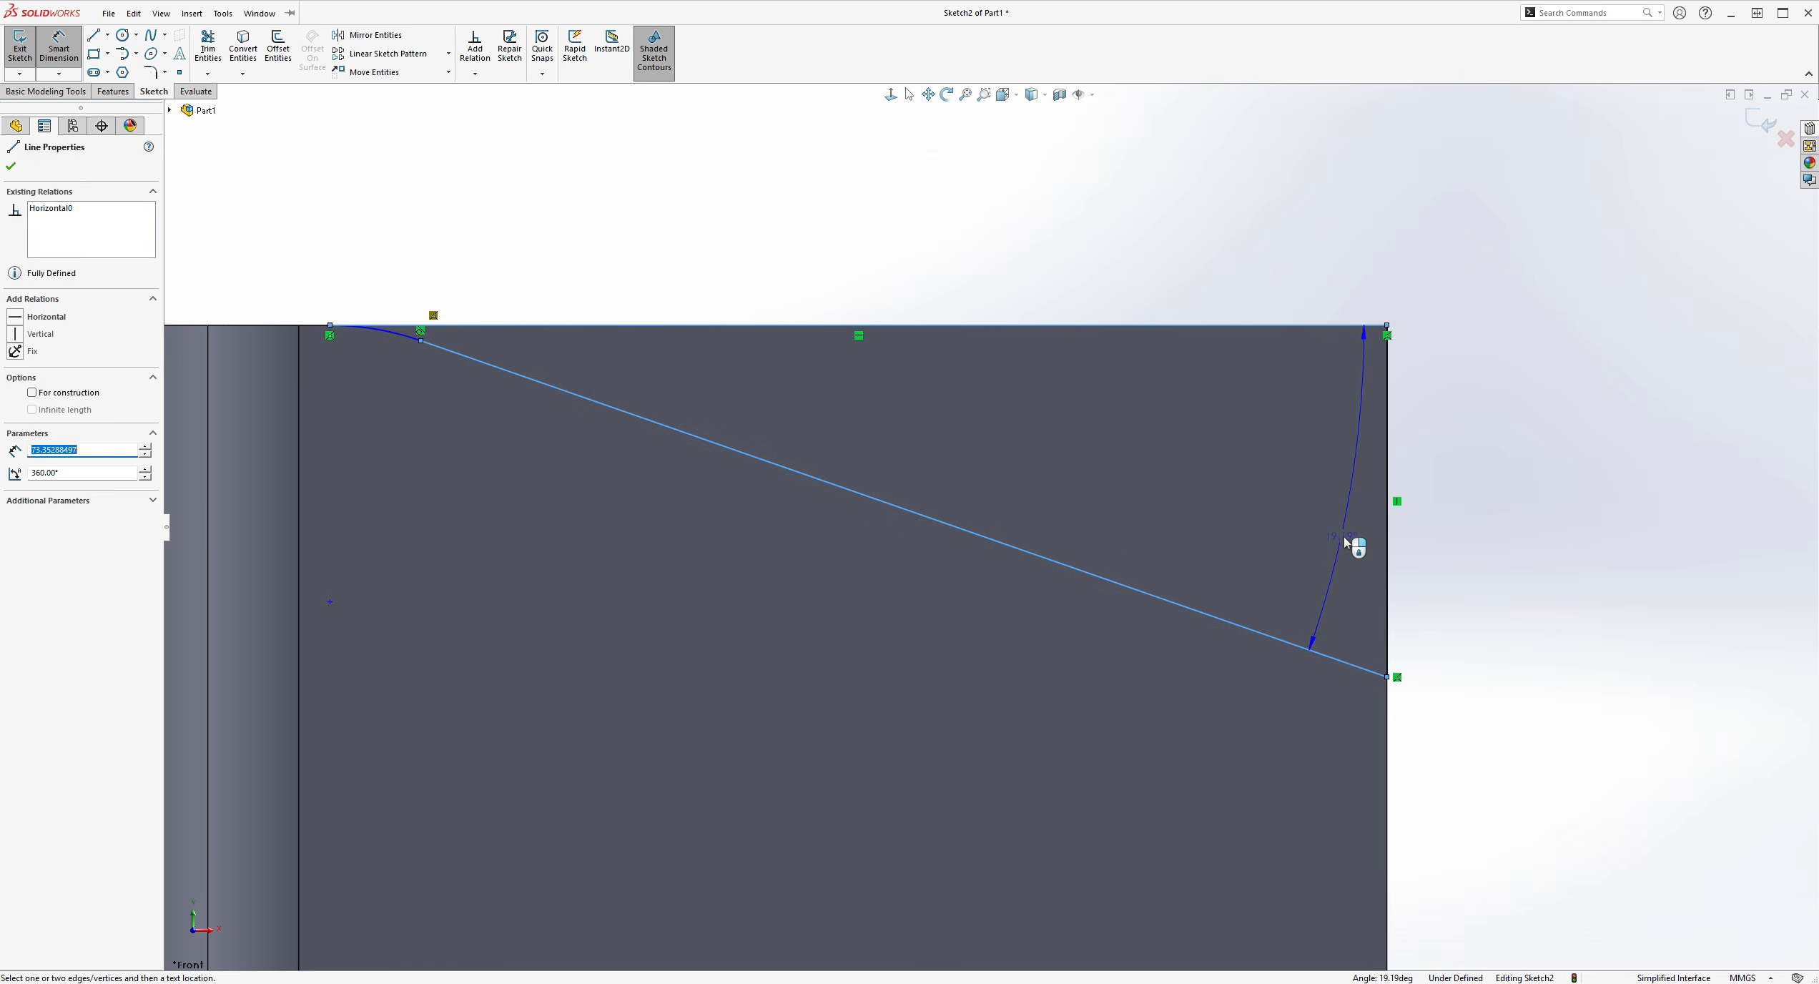
left_click(1483, 579)
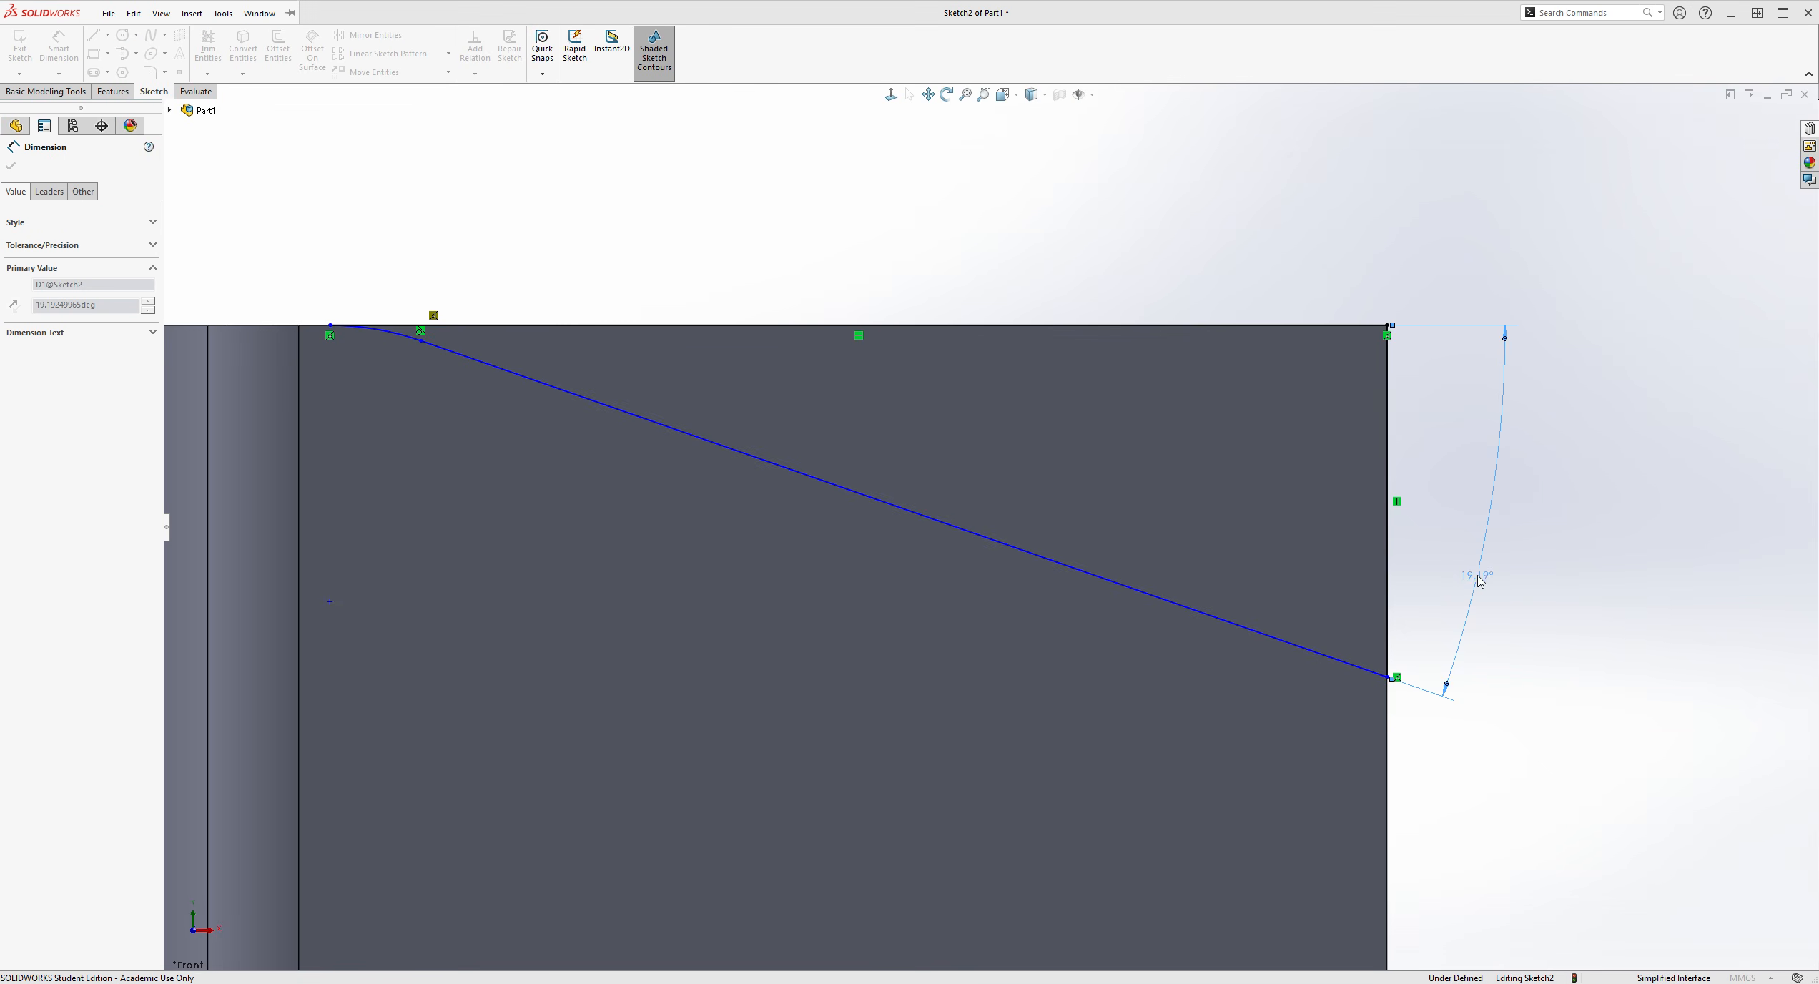
key("Escape")
Add a tangent relation between the arc and the horizontal top line
scroll(379, 289, "down", 2)
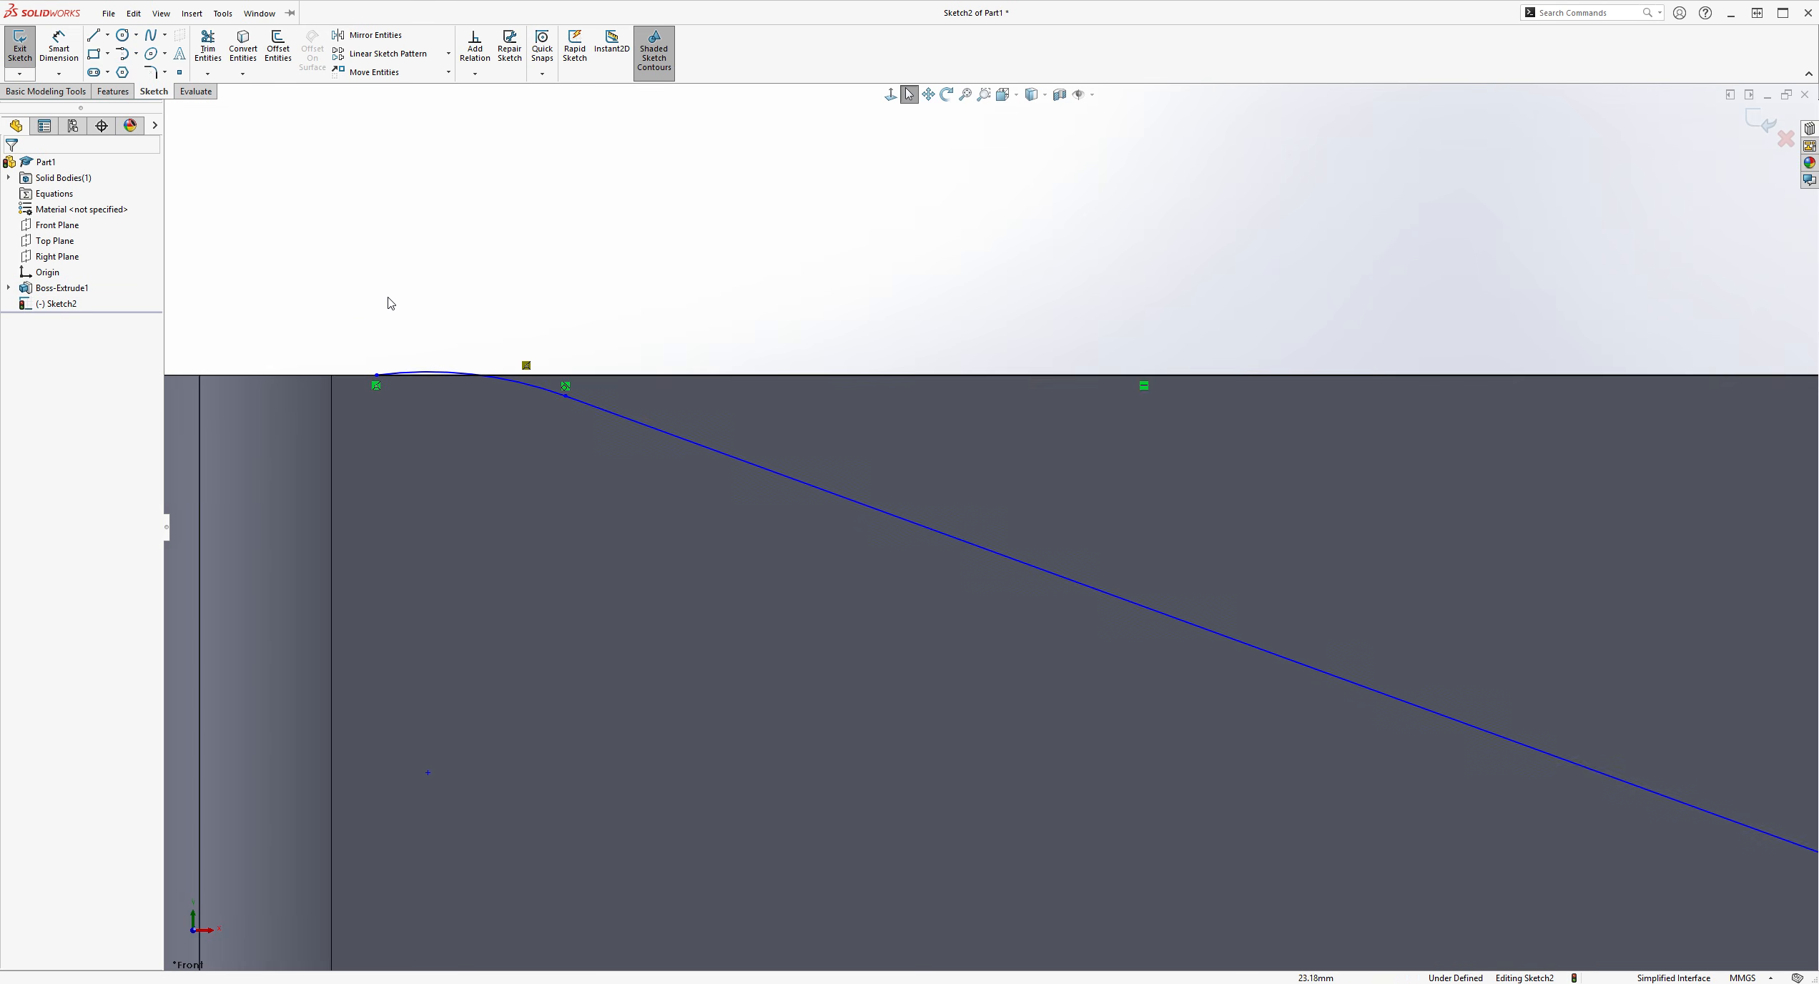
scroll(379, 288, "down", 2)
scroll(512, 415, "down", 3)
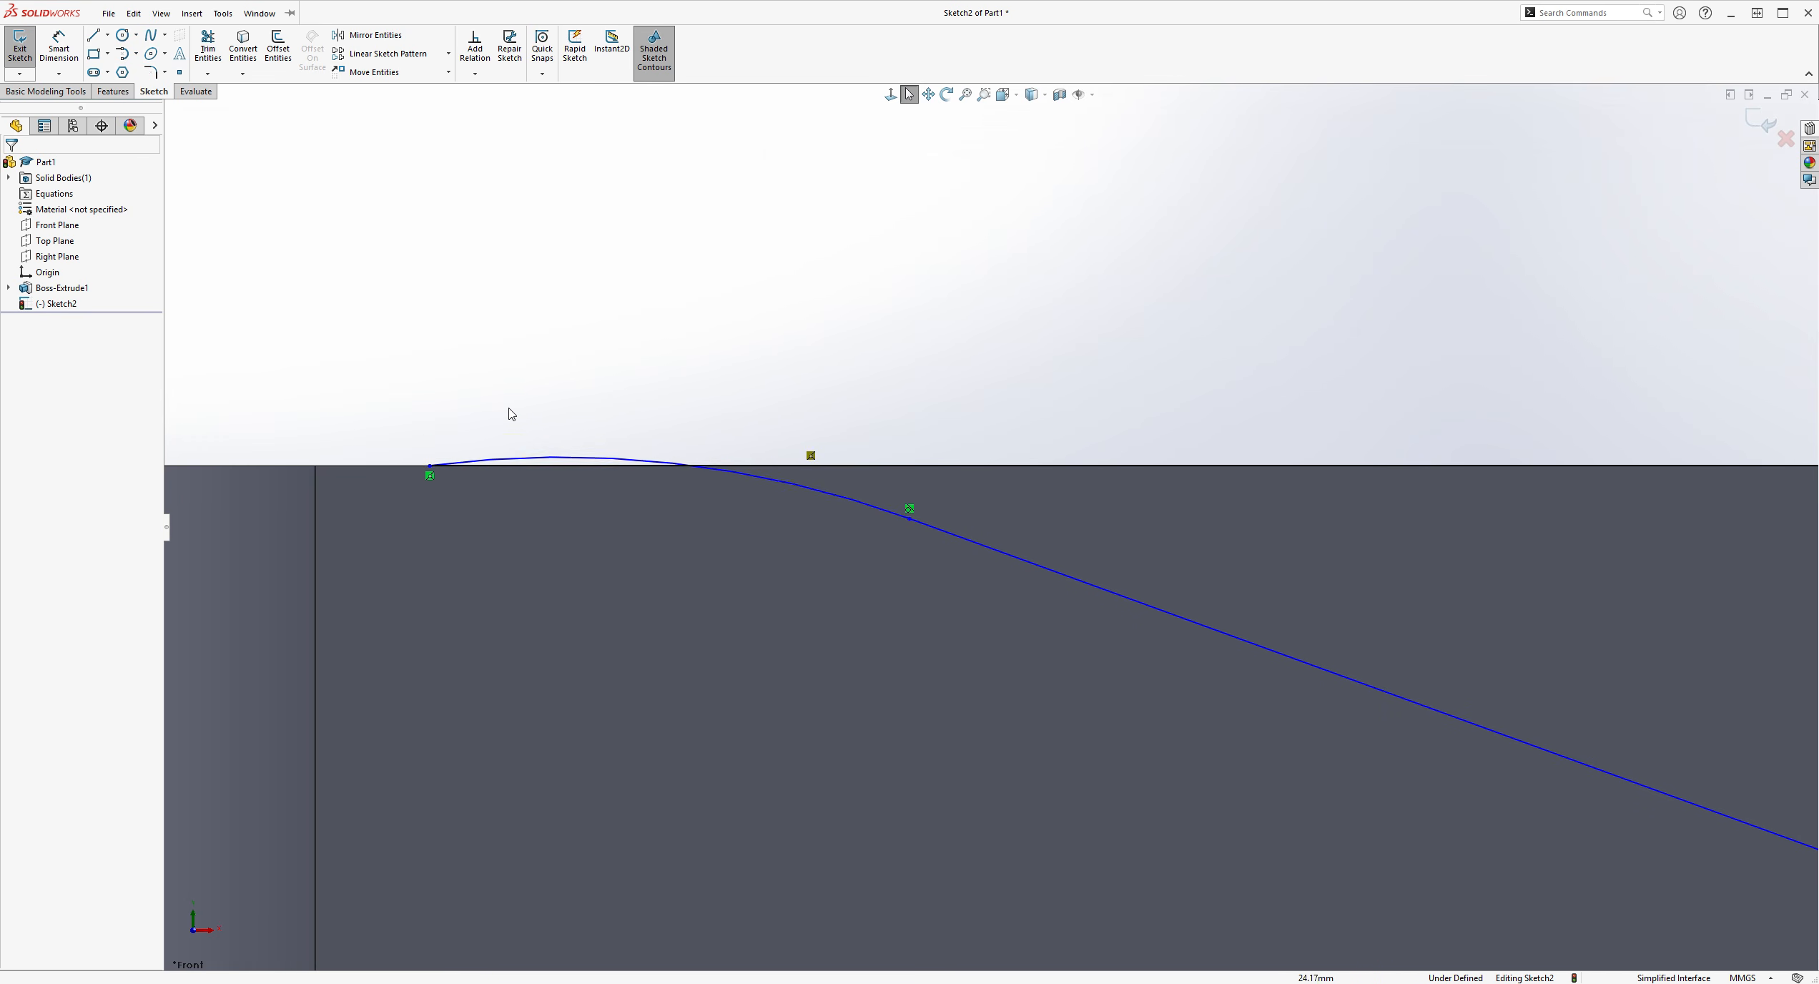
left_click(494, 461)
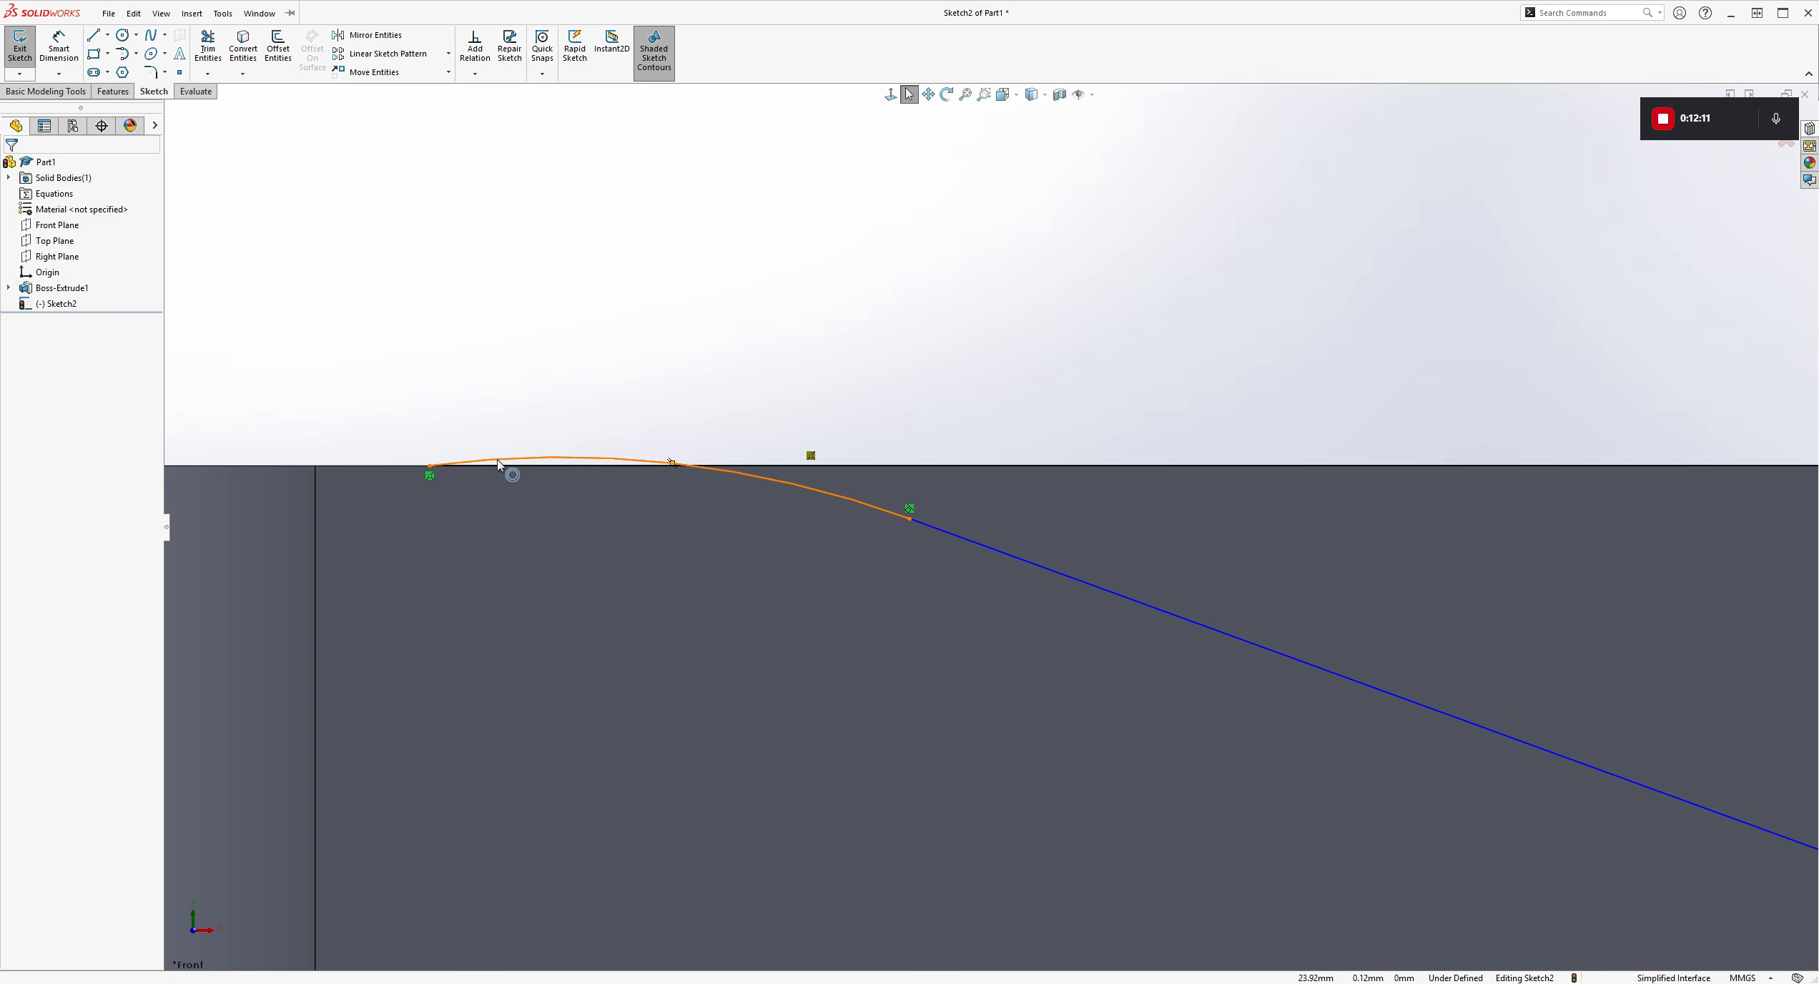
left_click(522, 470, "ctrl")
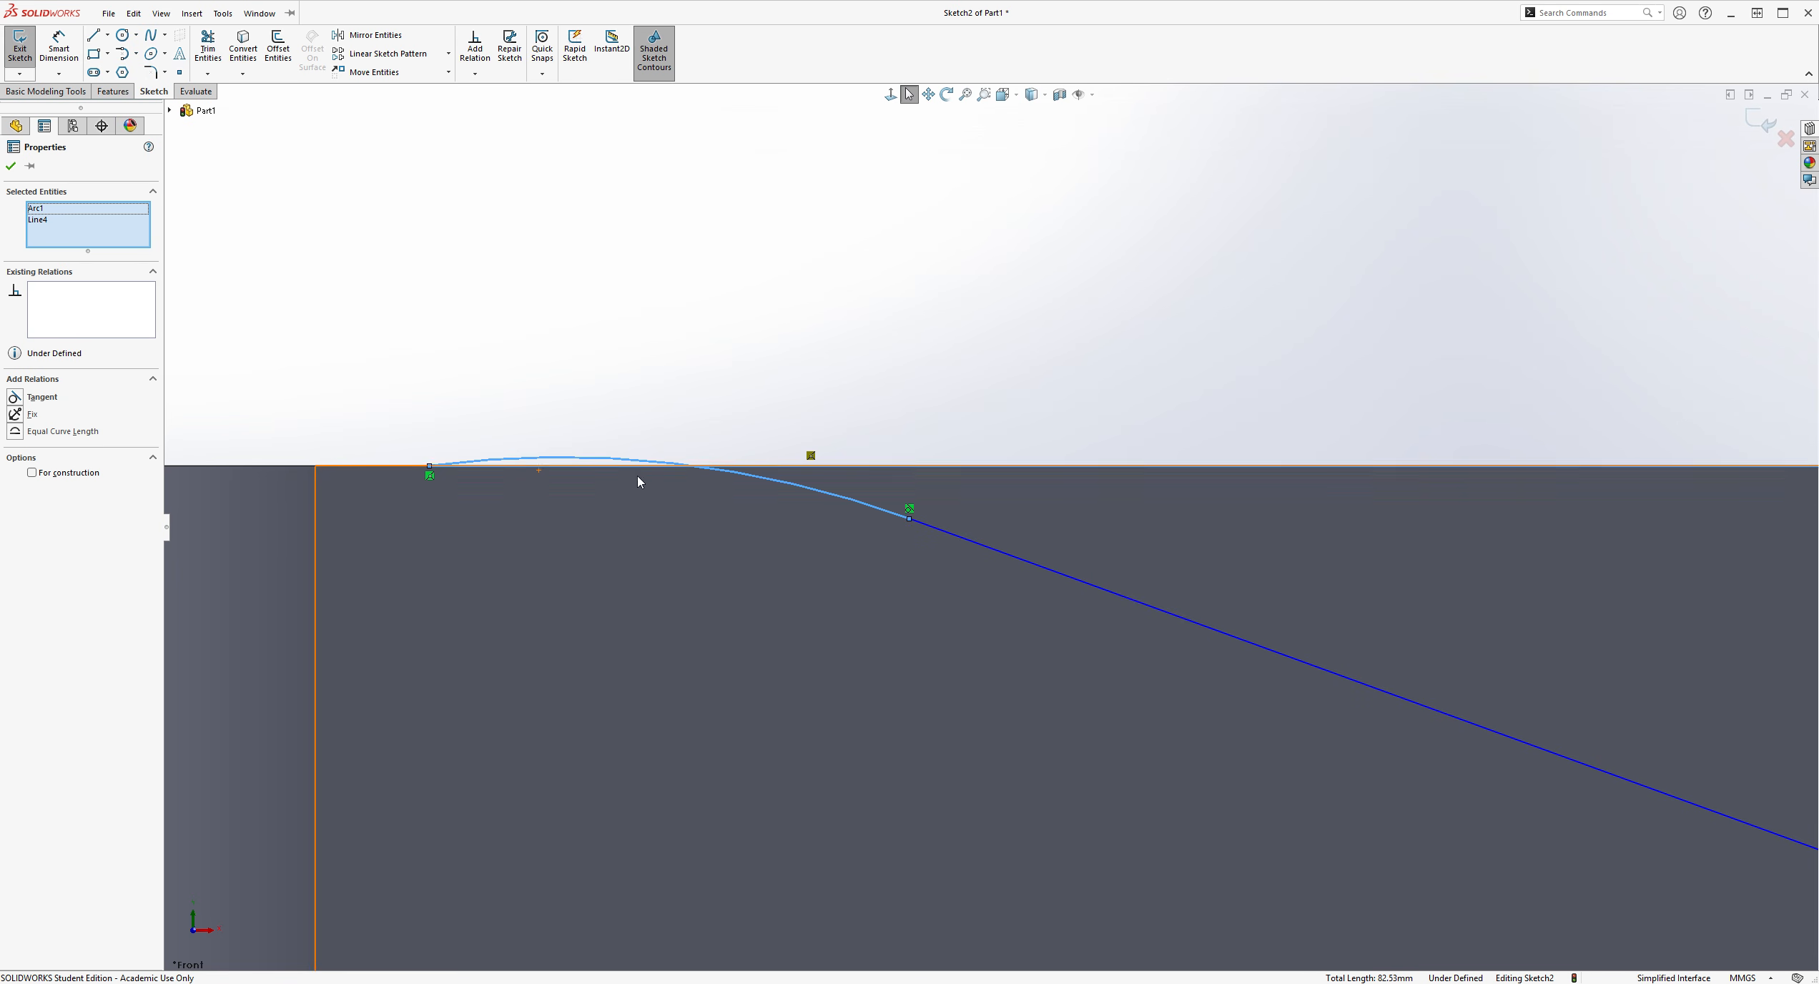
left_click(41, 397)
left_click(776, 551)
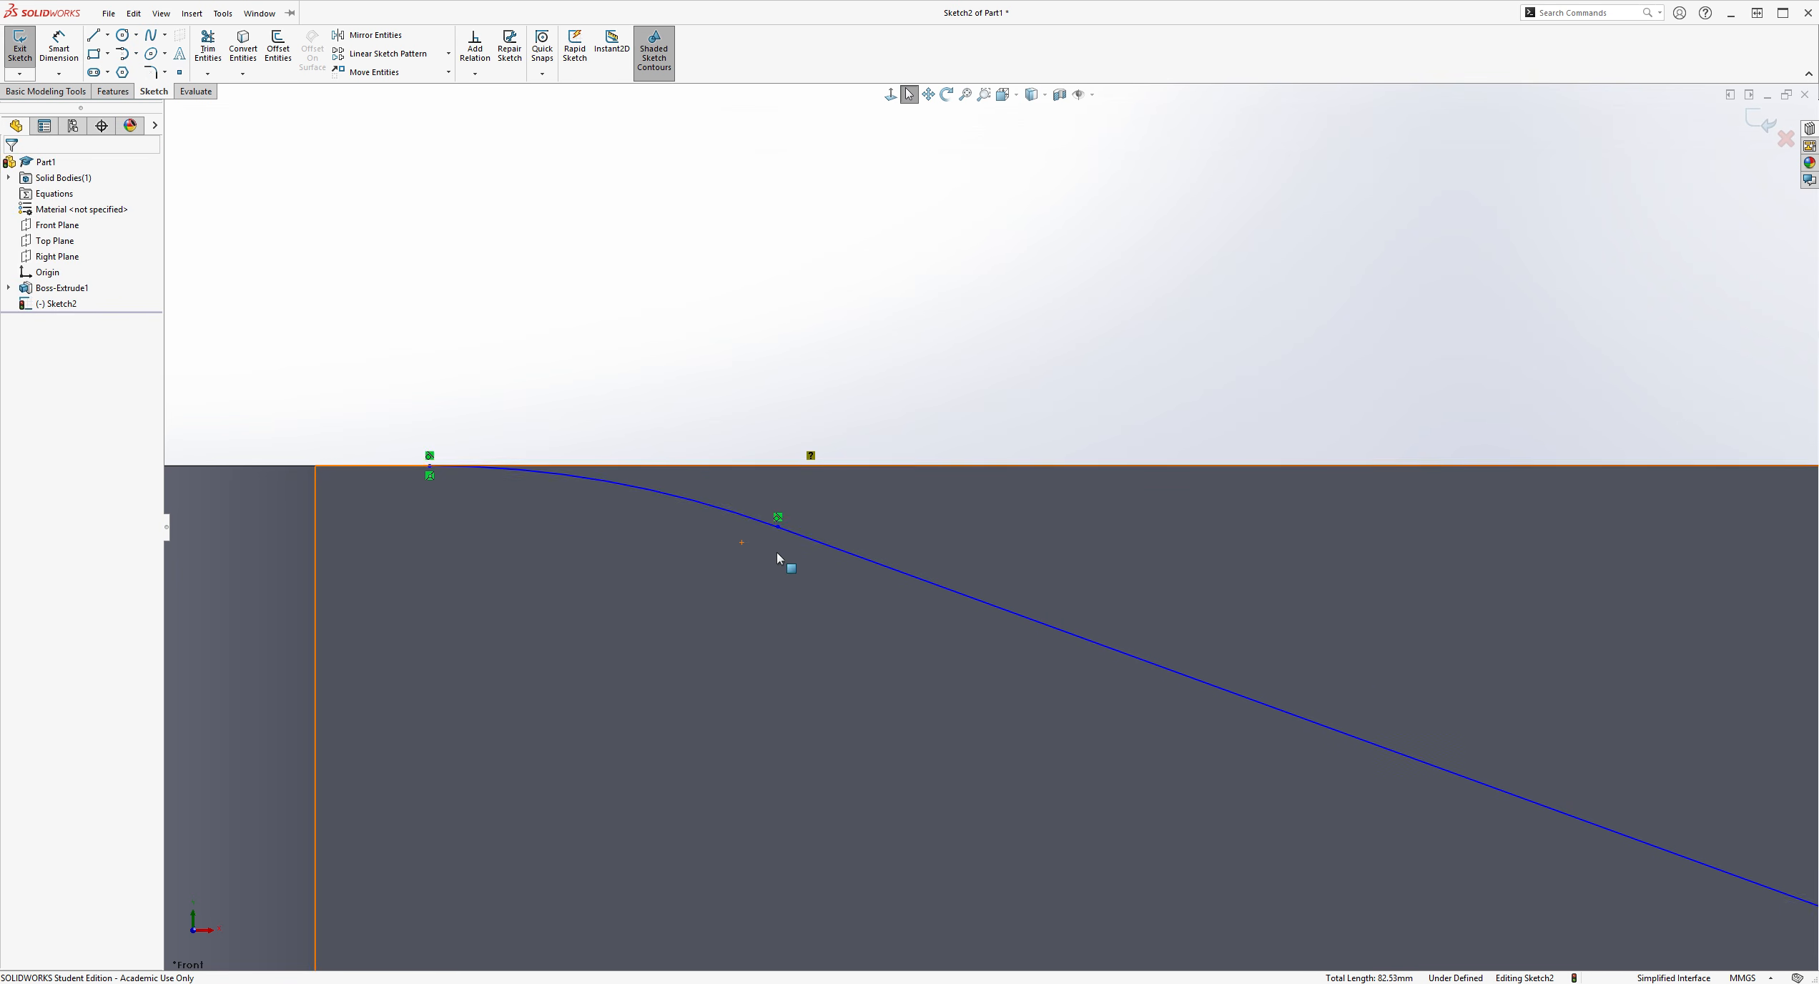
Dimension the tangent arc's radius as 8 mm
scroll(776, 551, "up", 3)
scroll(885, 637, "up", 2)
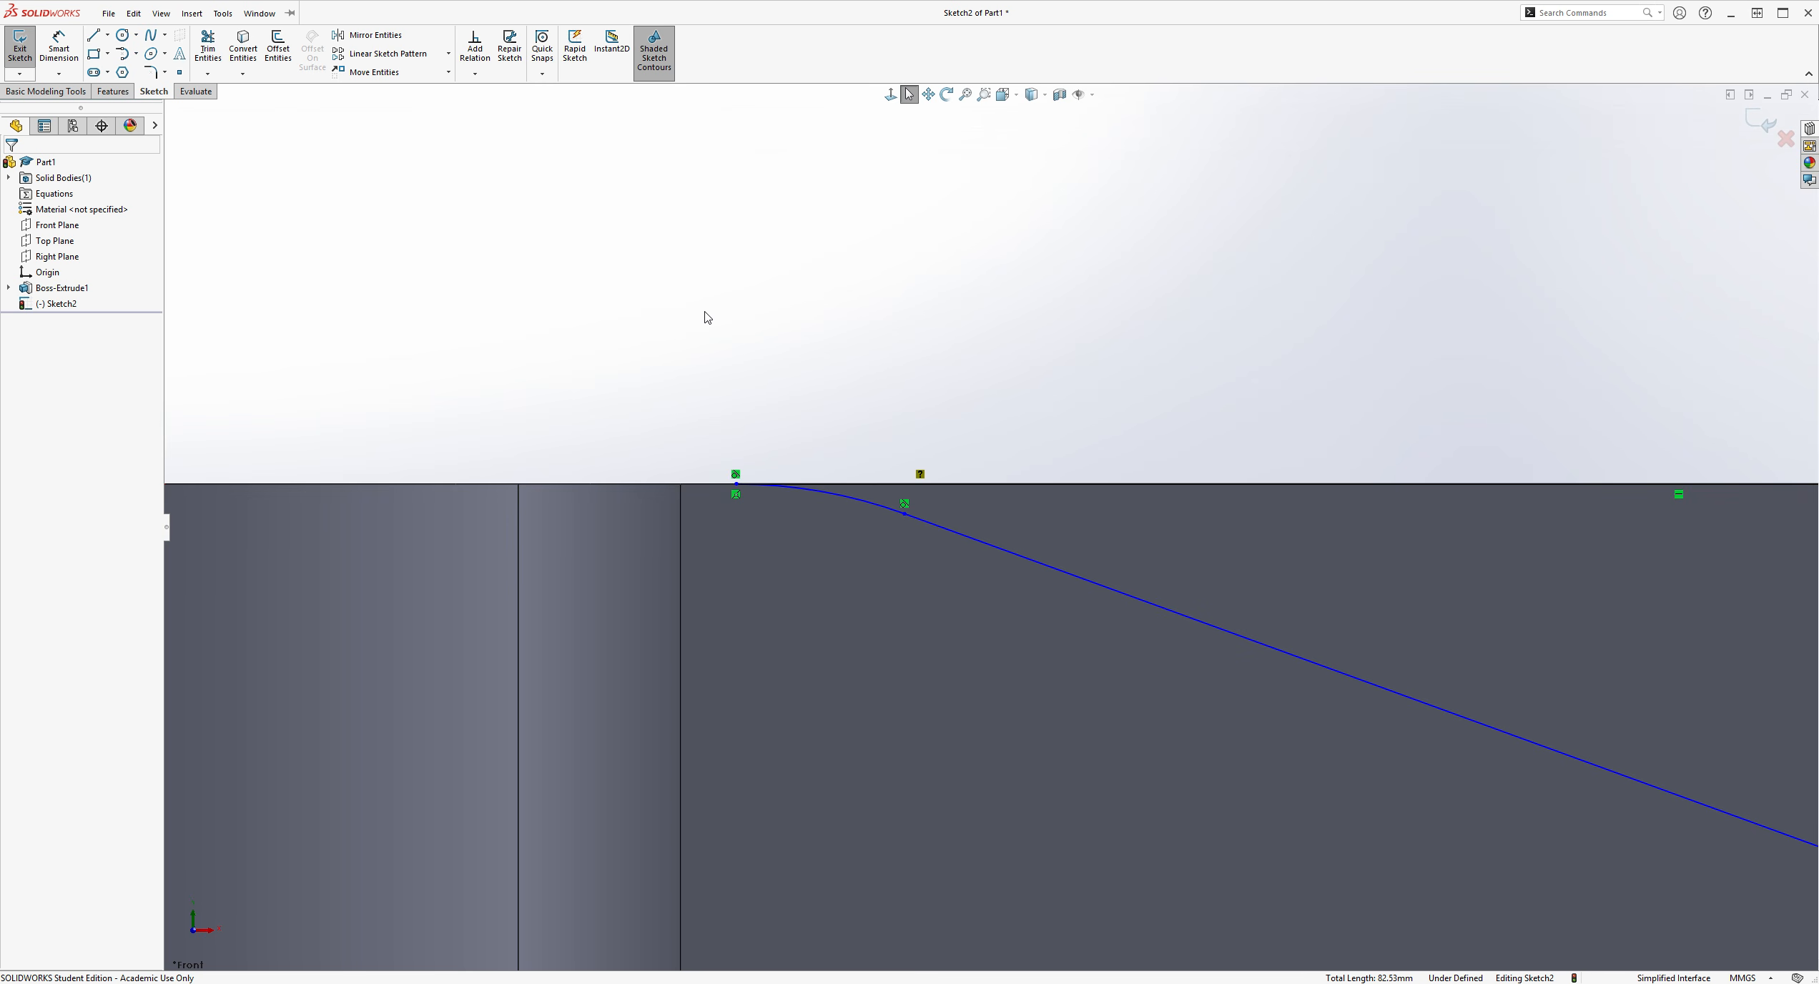
left_click(60, 49)
left_click(819, 499)
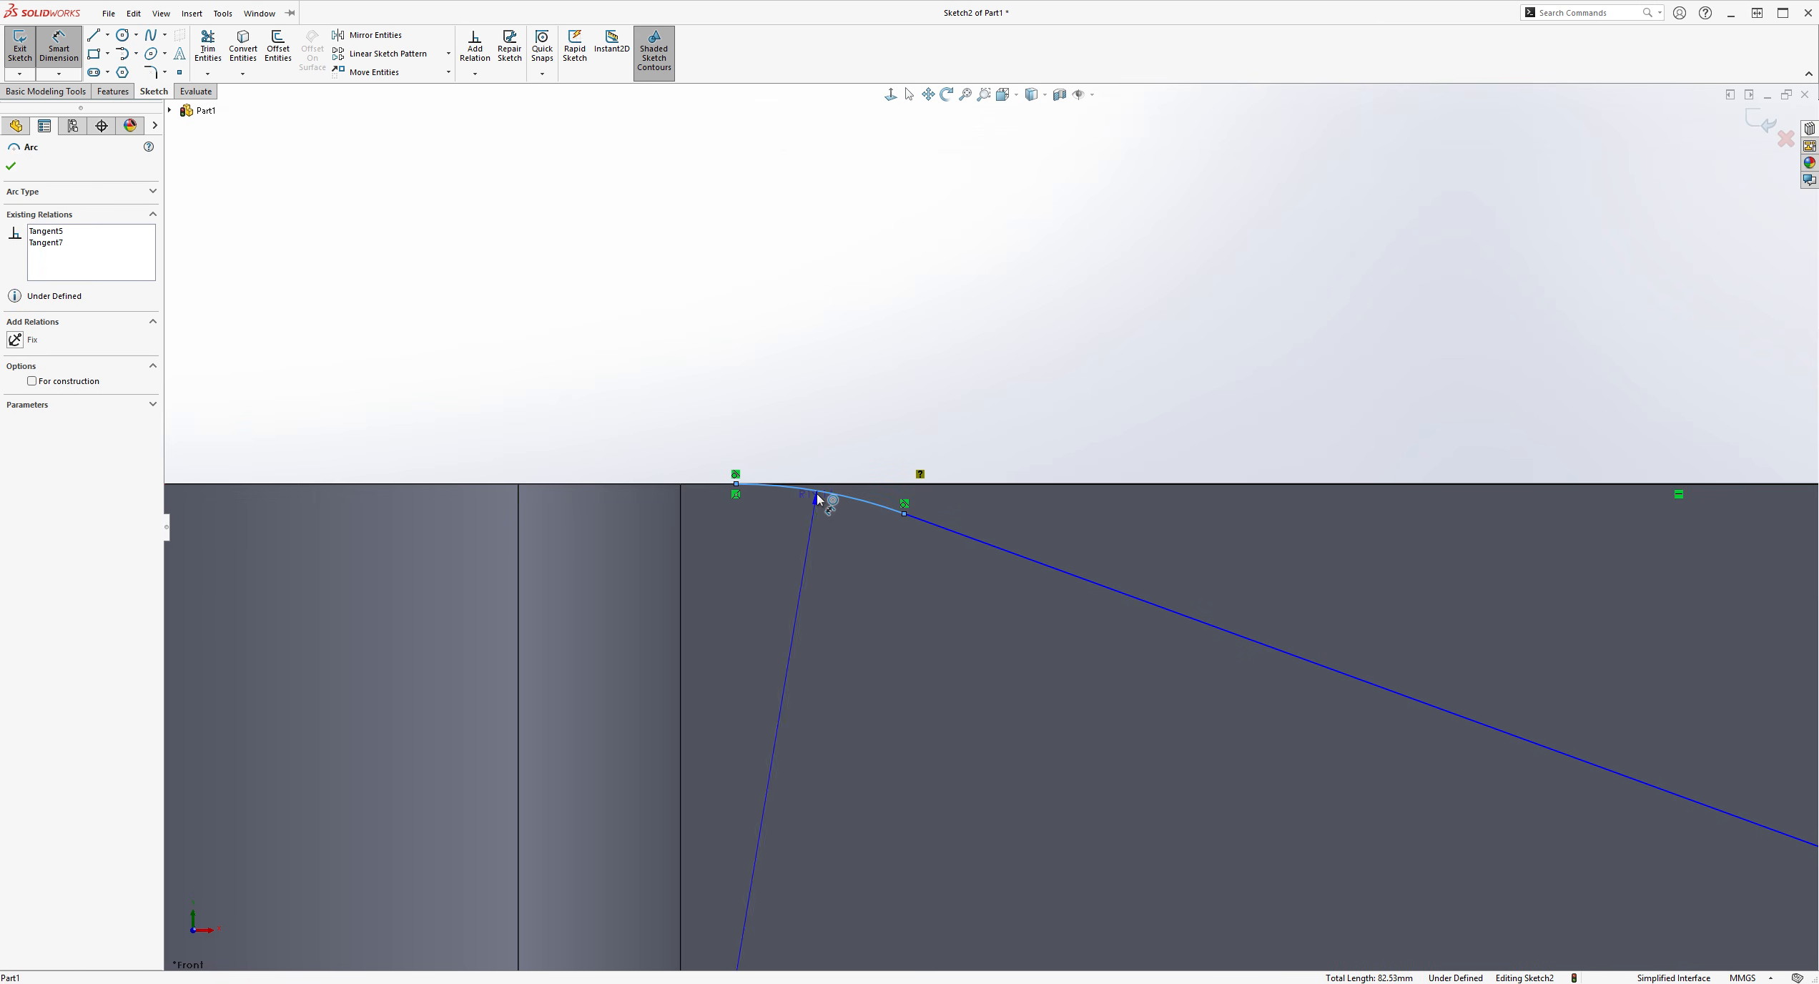
left_click(862, 391)
type("8")
key("Return")
key("Escape")
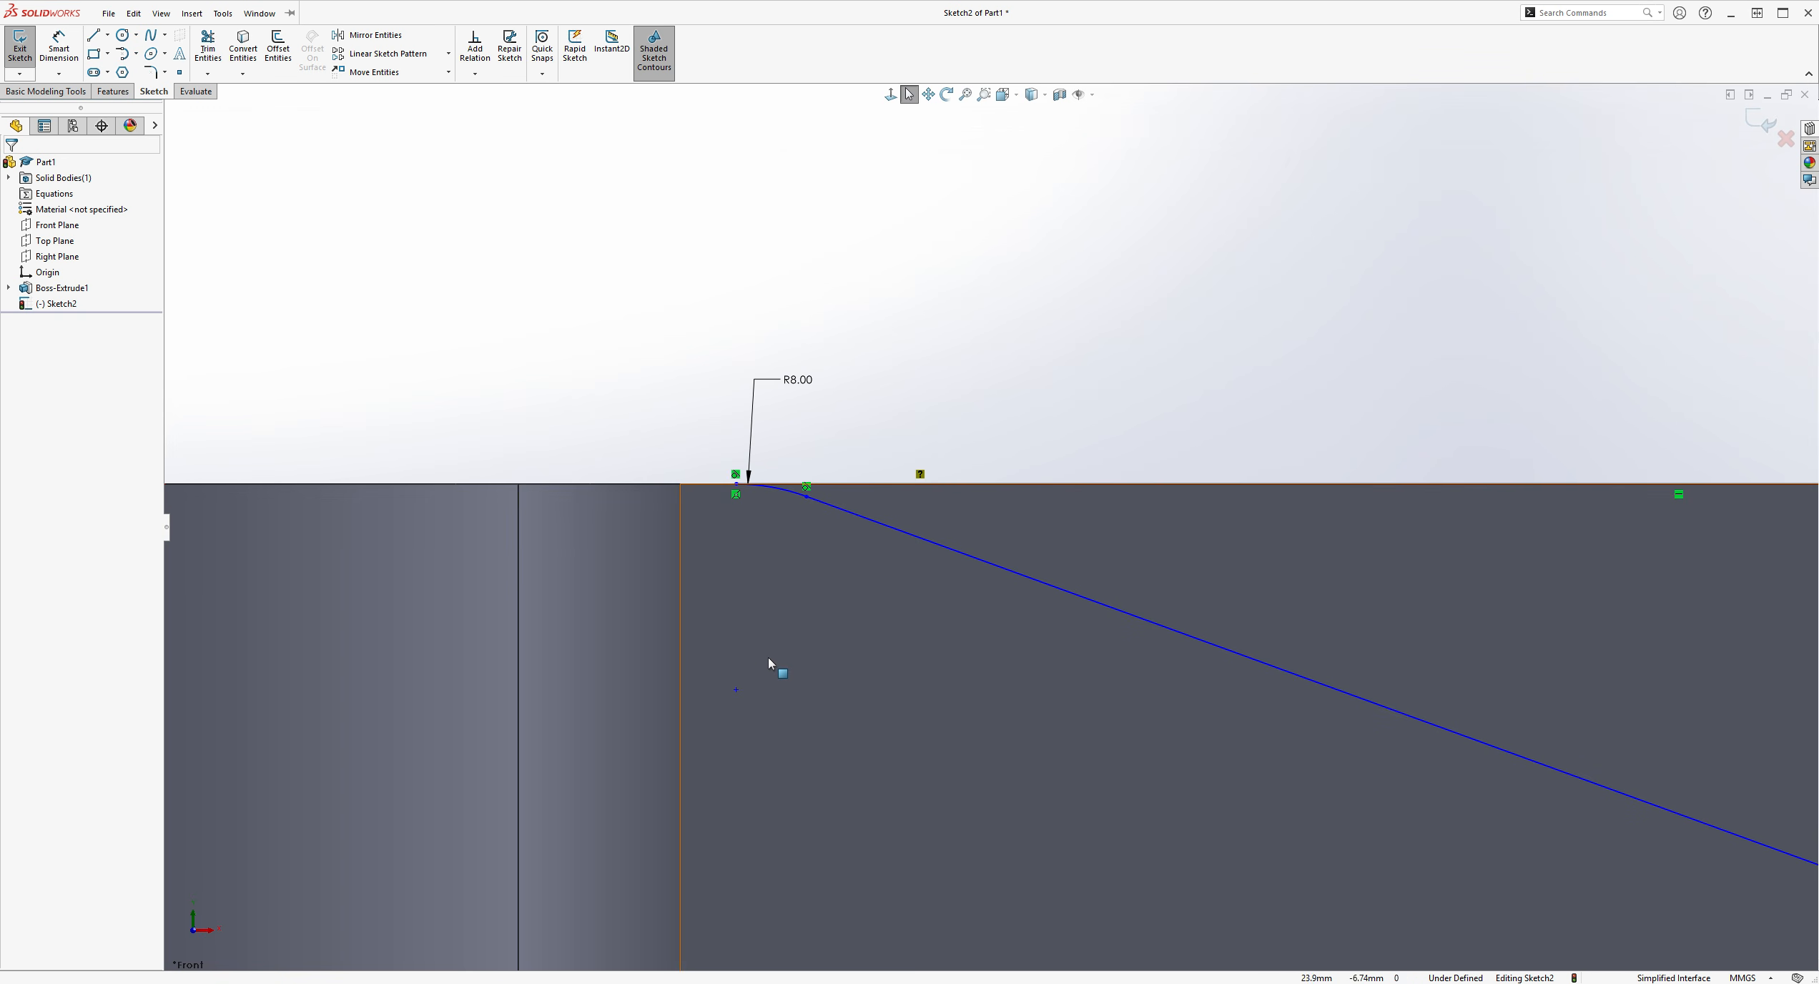
Dimension the horizontal distance from the origin to the tangent arc's center point as 36 mm
scroll(995, 702, "up", 3)
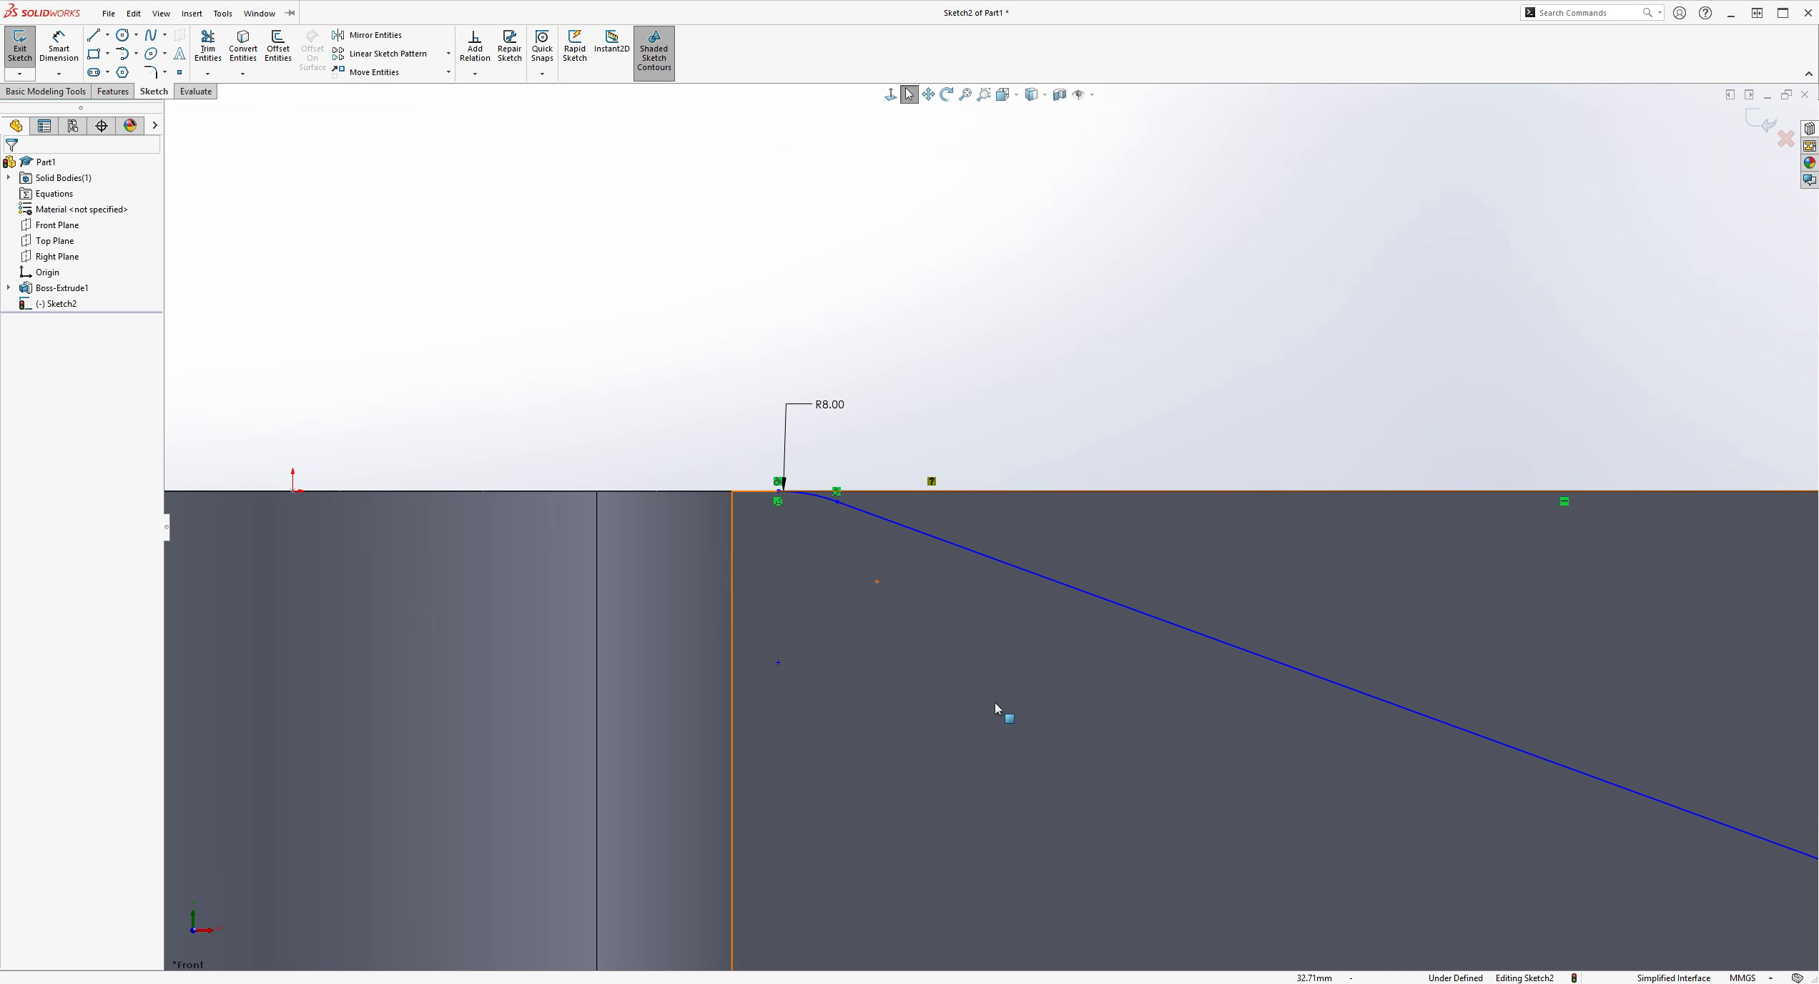
scroll(1039, 710, "up", 3)
scroll(902, 605, "down", 2)
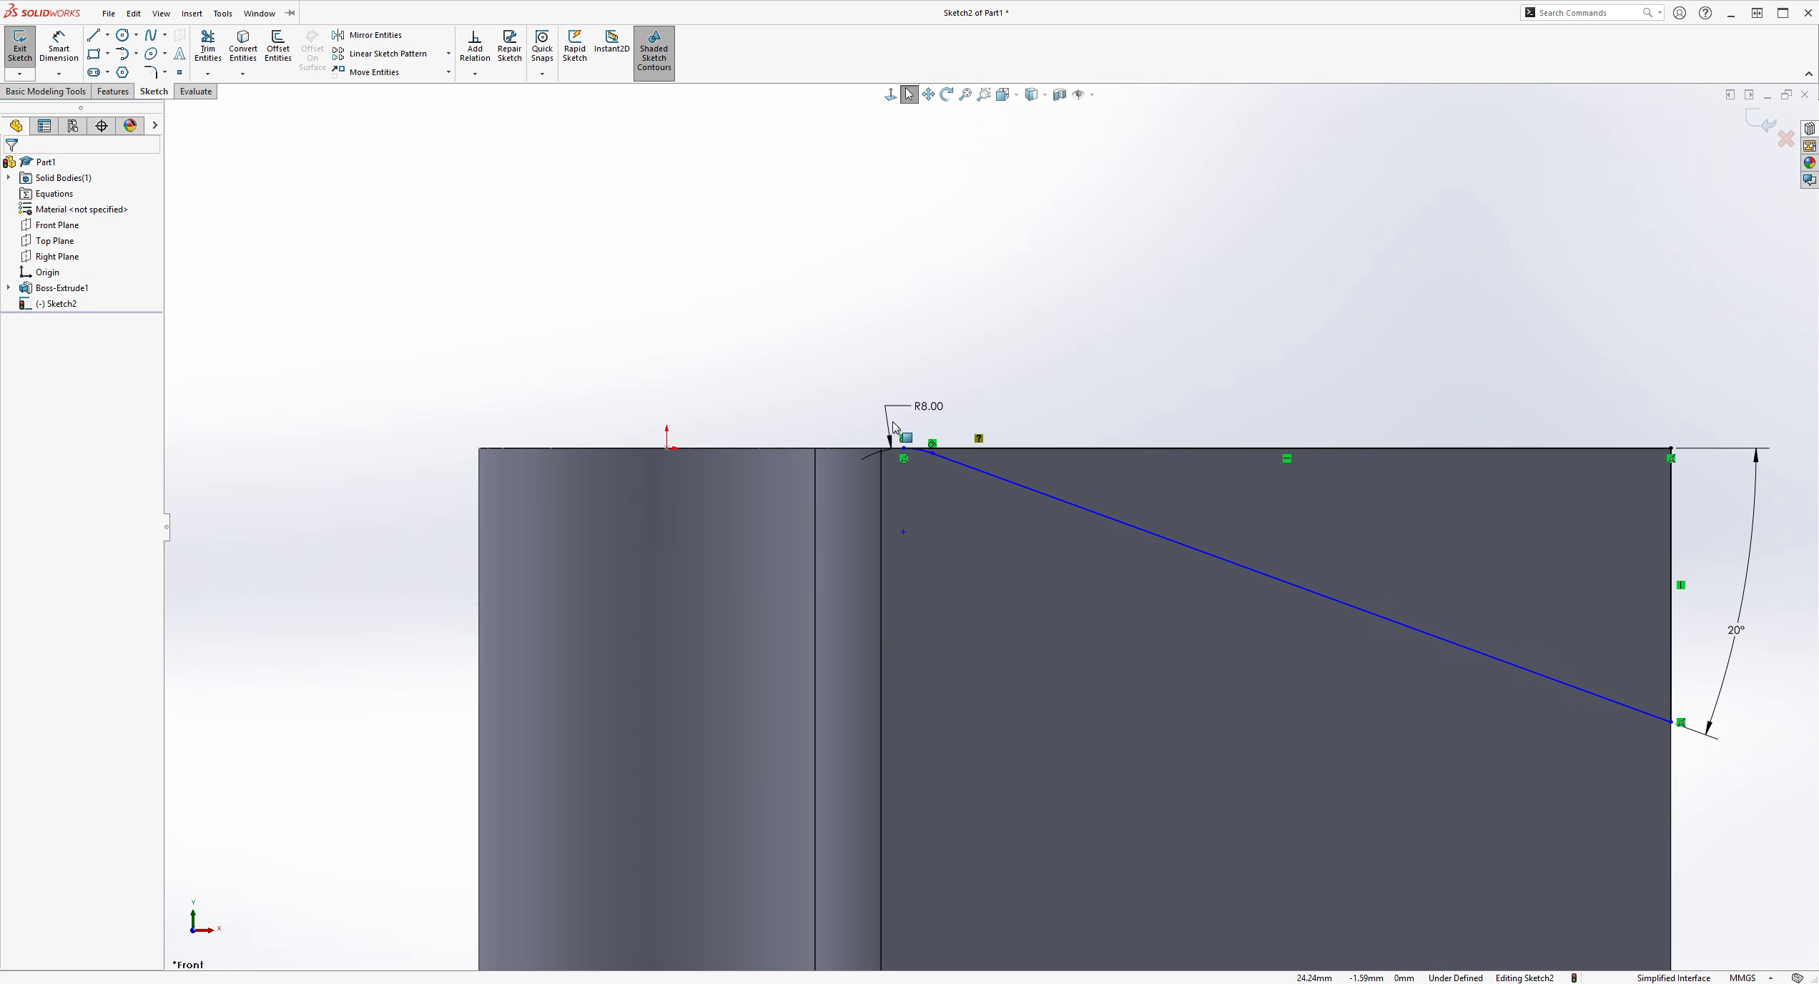
left_click(59, 48)
scroll(1081, 583, "down", 2)
scroll(887, 494, "down", 2)
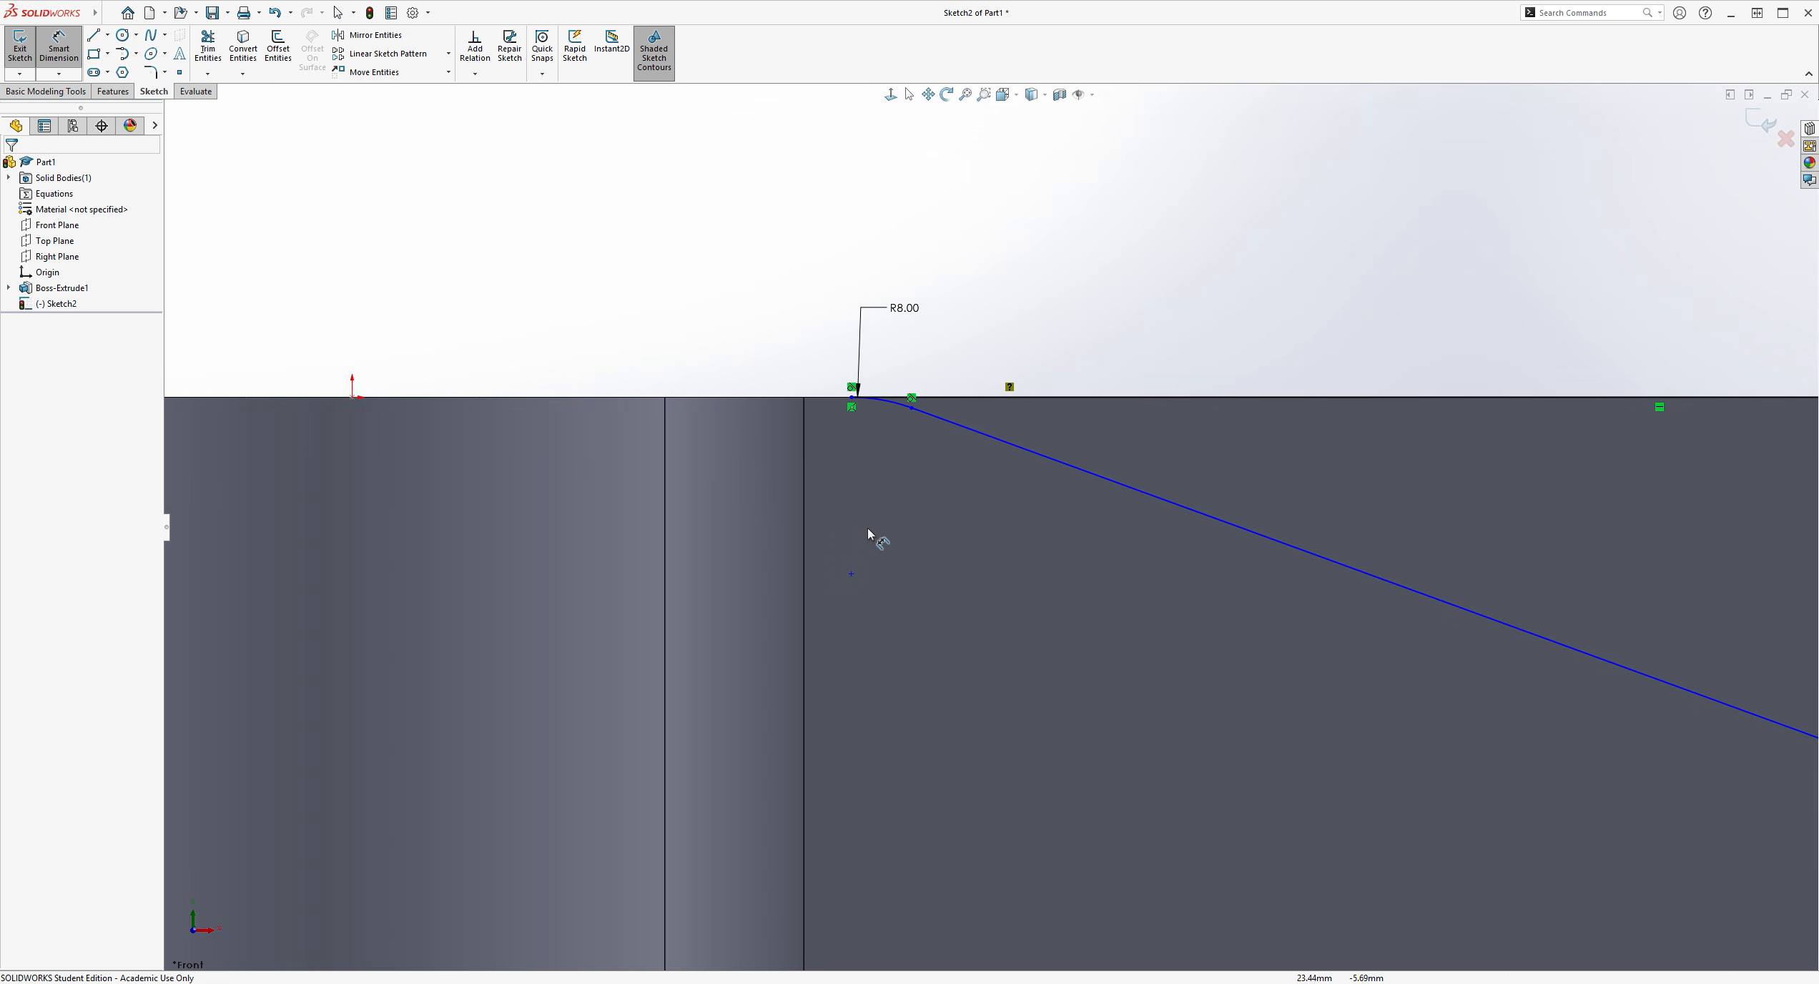
left_click(852, 575)
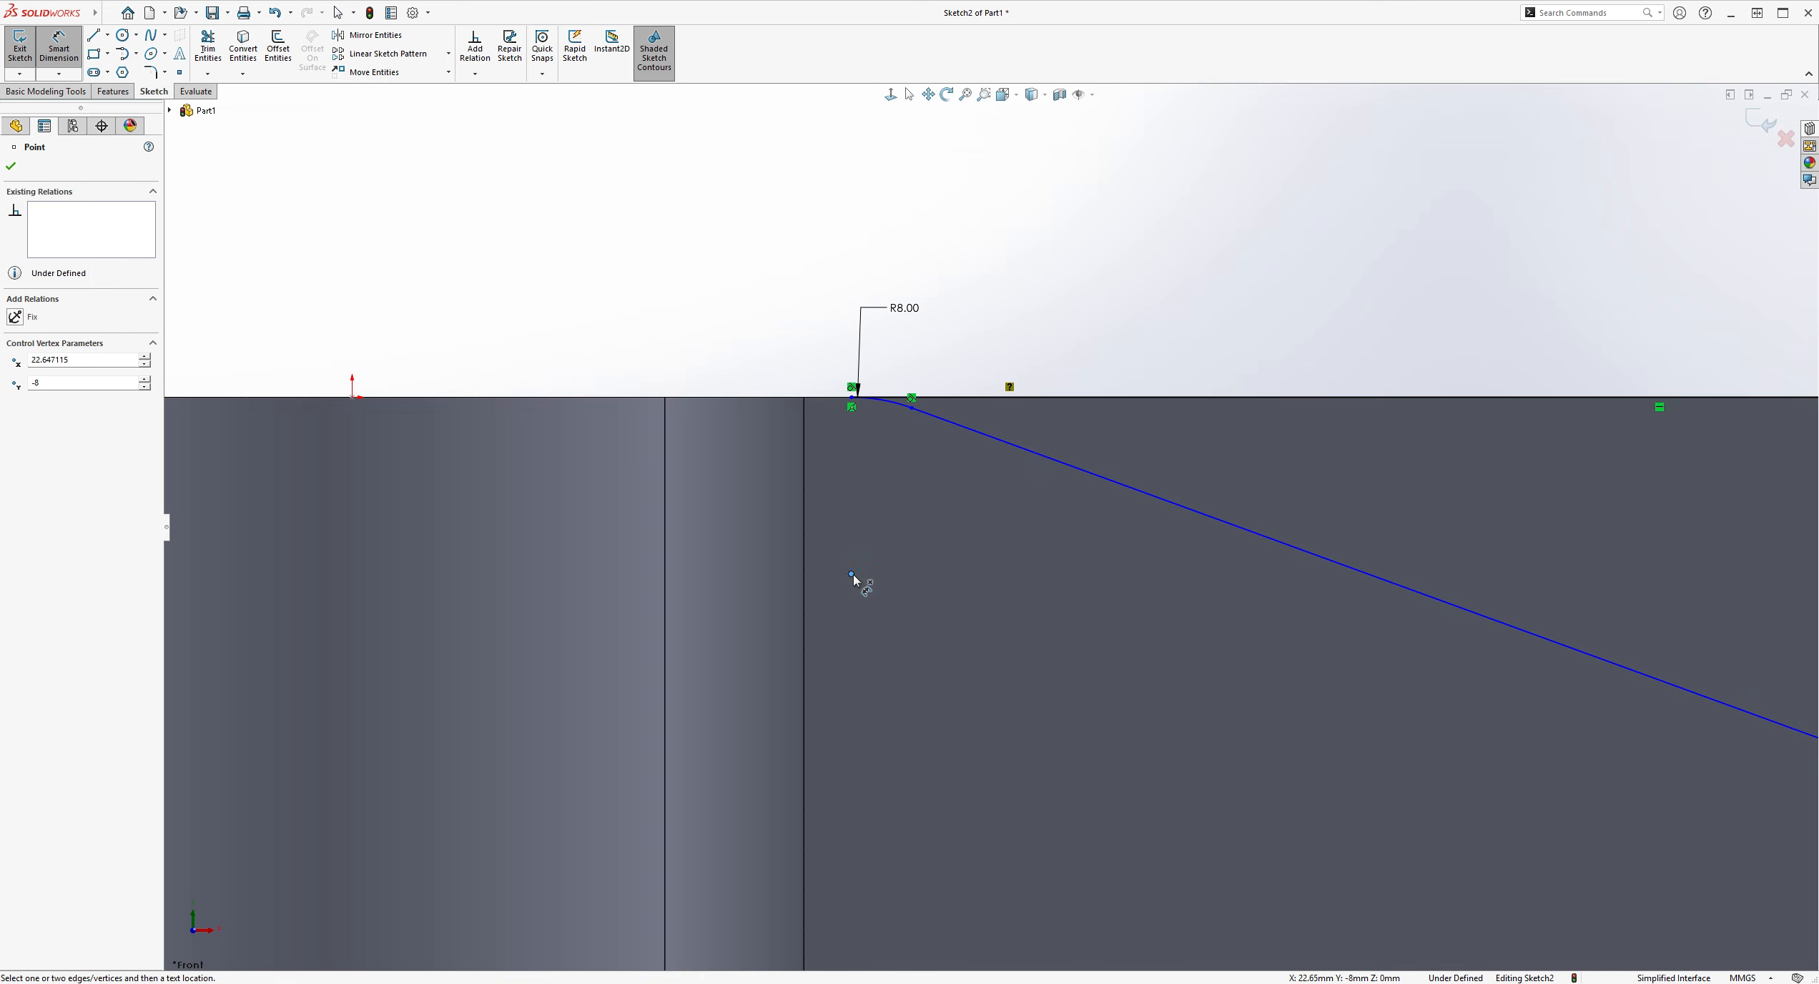
left_click(351, 398)
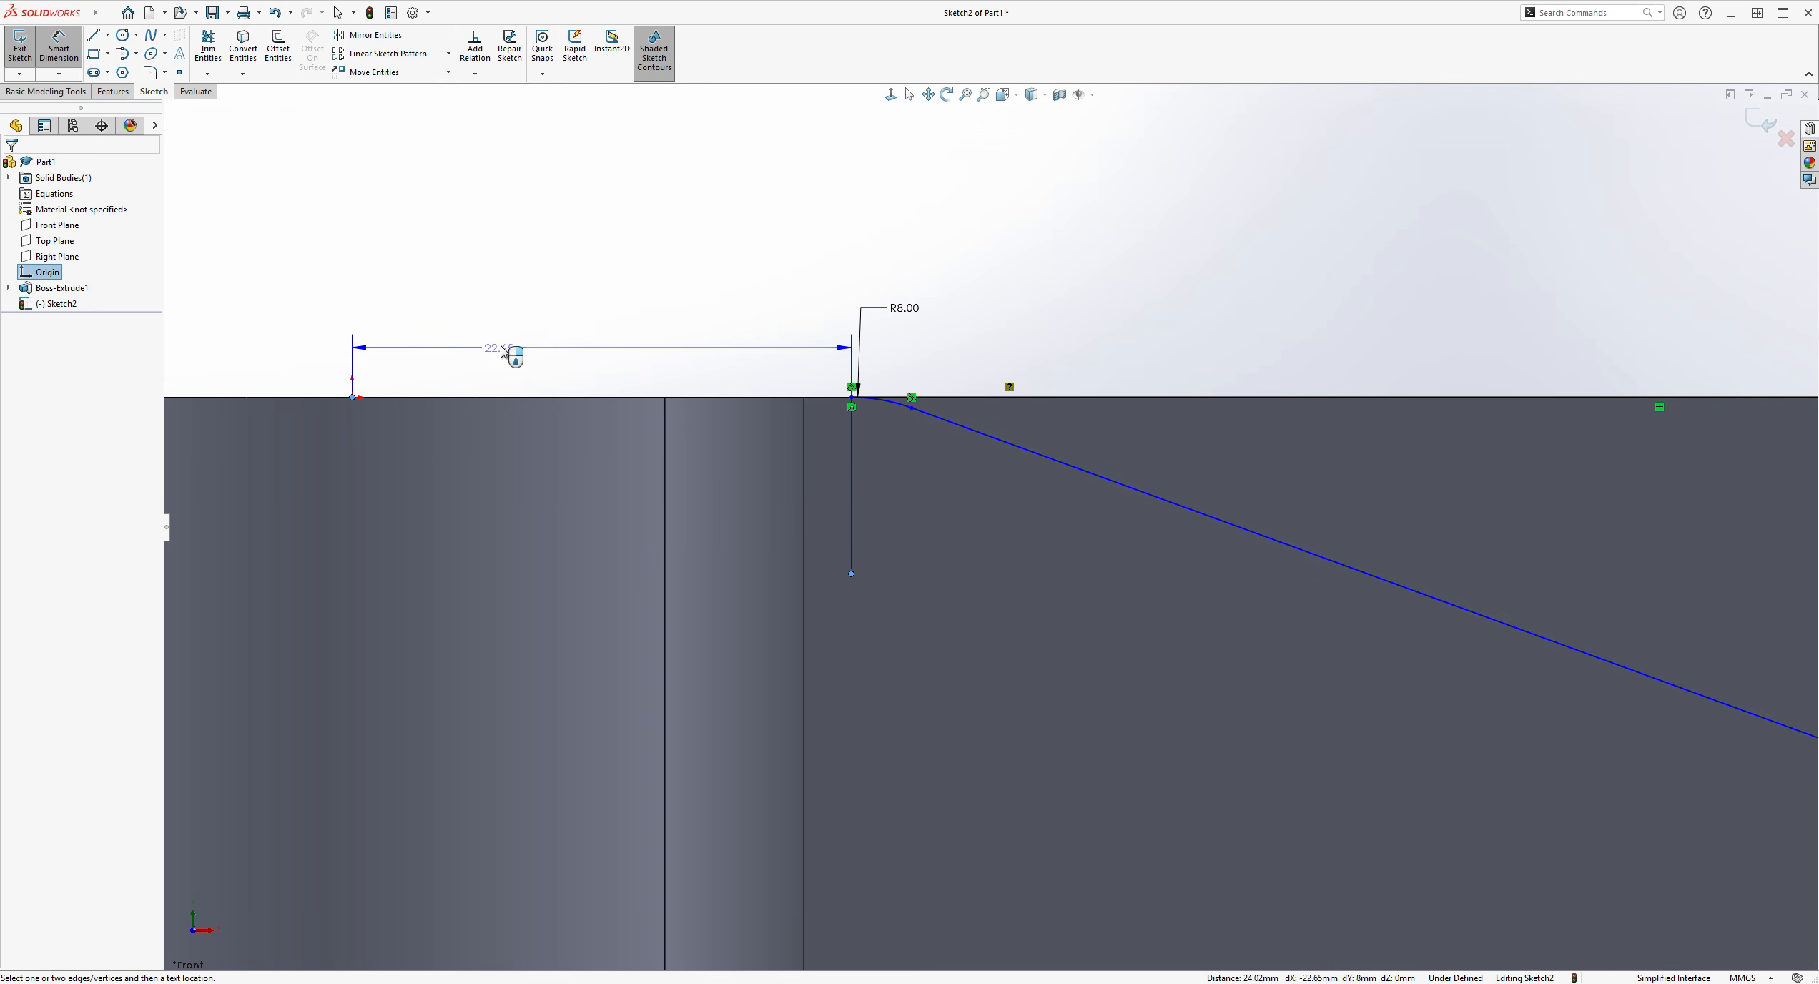
left_click(566, 312)
type("36")
key("Return")
key("Escape")
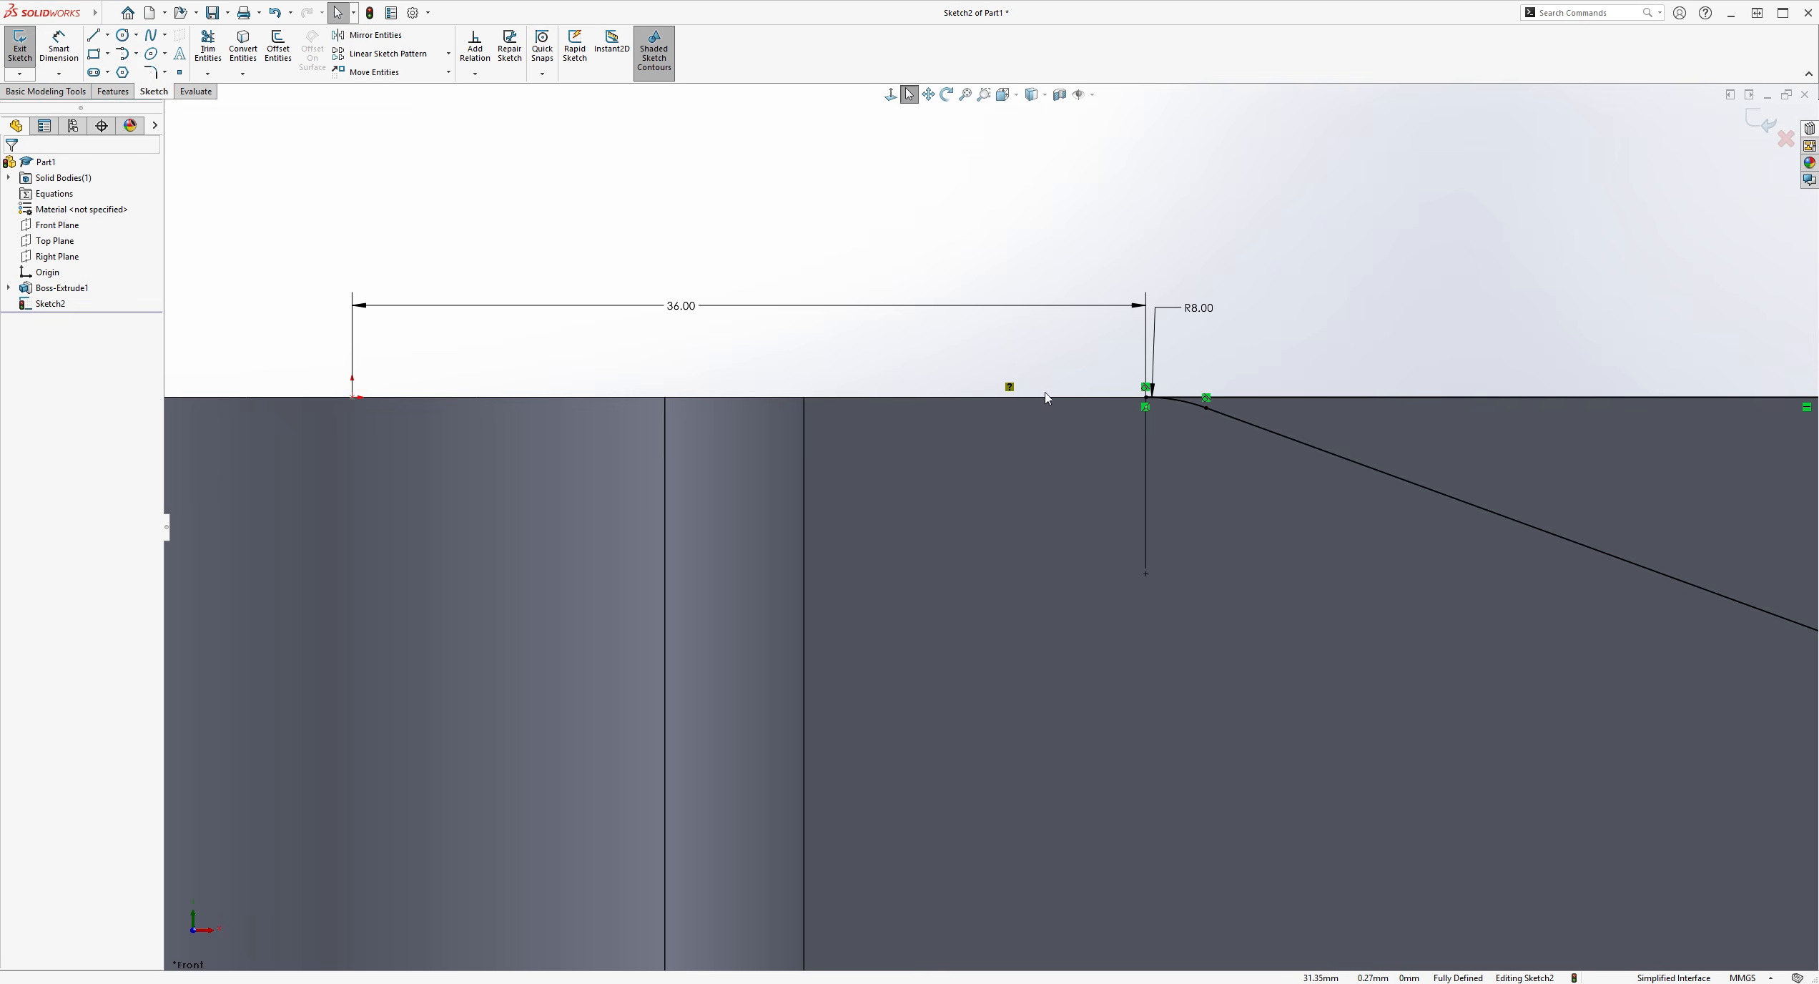
Sketch a circle centered on the tangent arc's center point
scroll(1243, 486, "up", 5)
scroll(1097, 450, "down", 5)
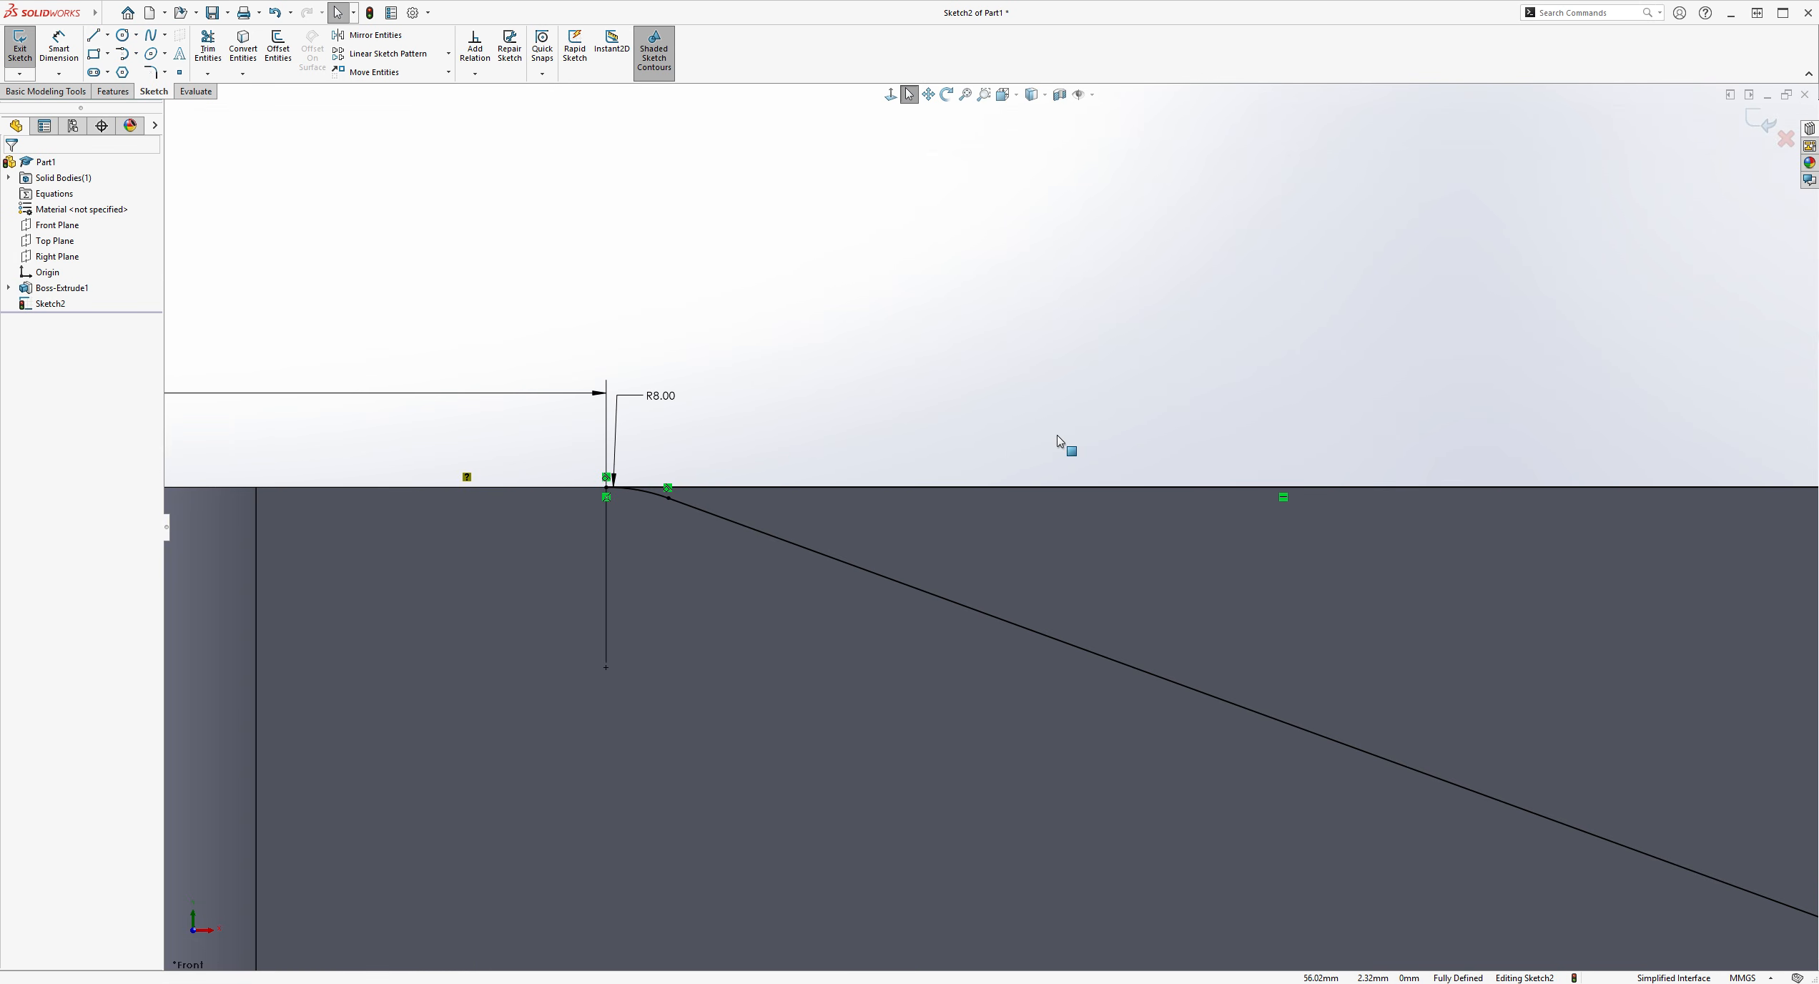
scroll(1058, 435, "up", 6)
scroll(1144, 593, "down", 3)
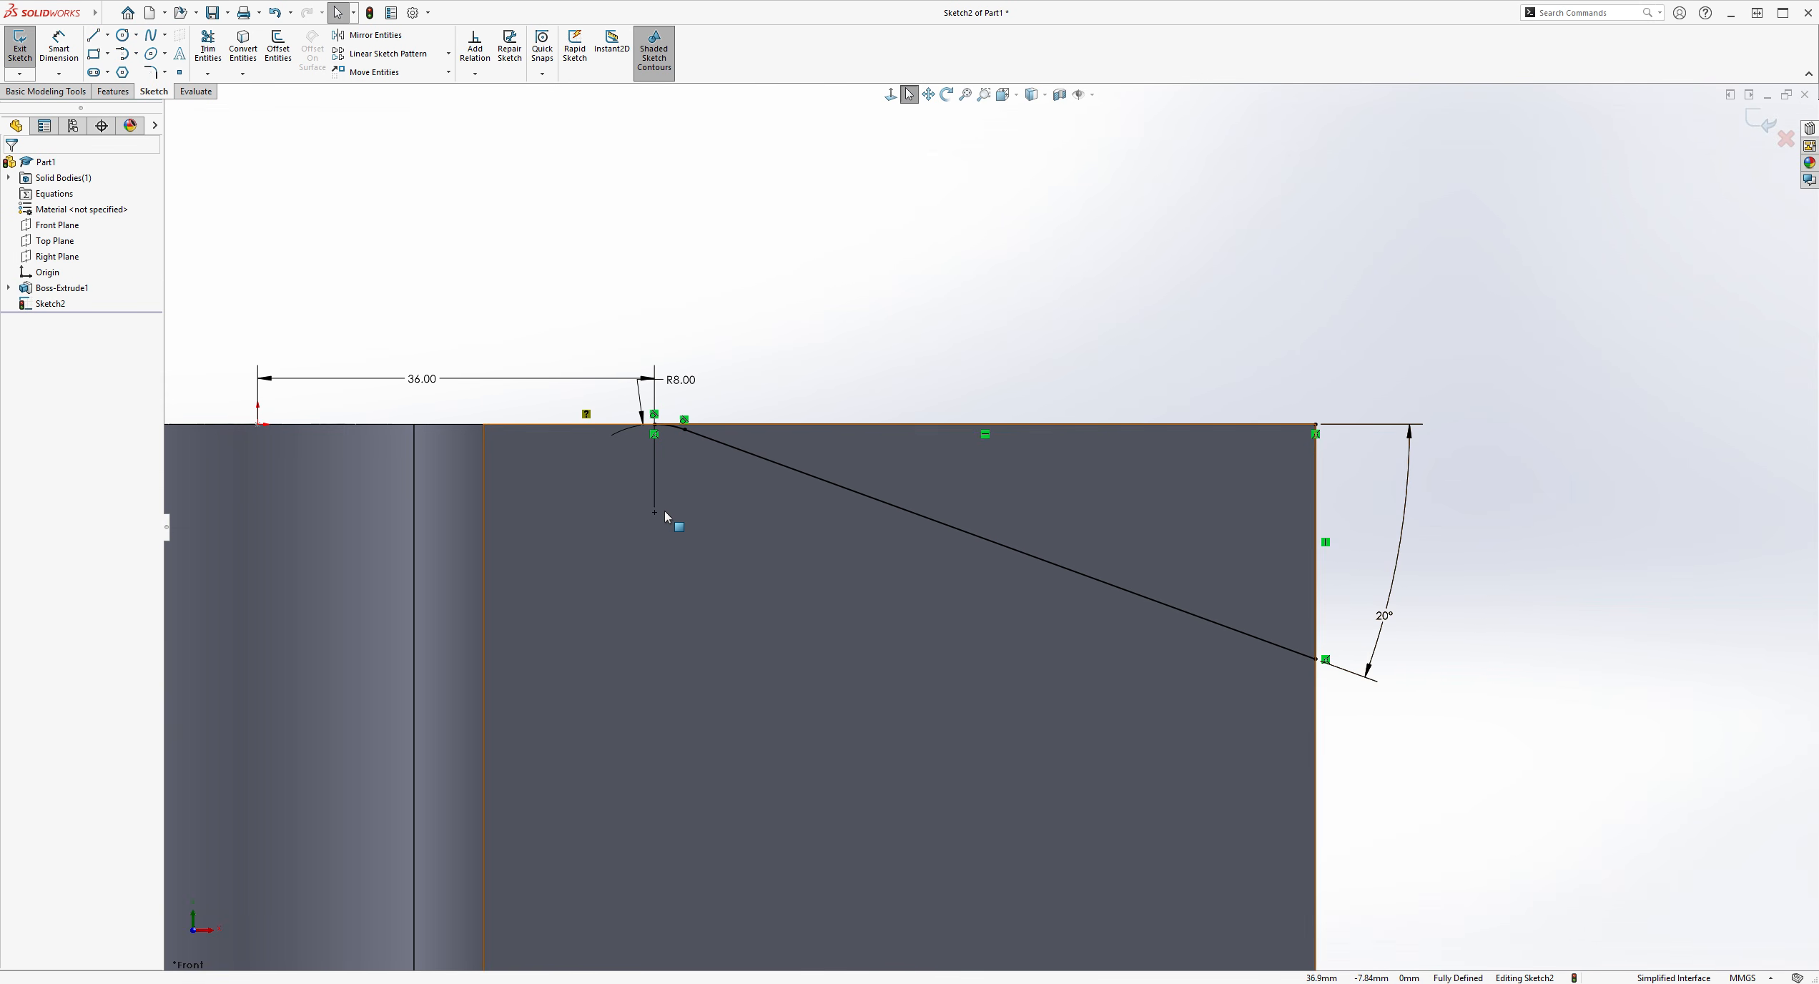
left_click(128, 36)
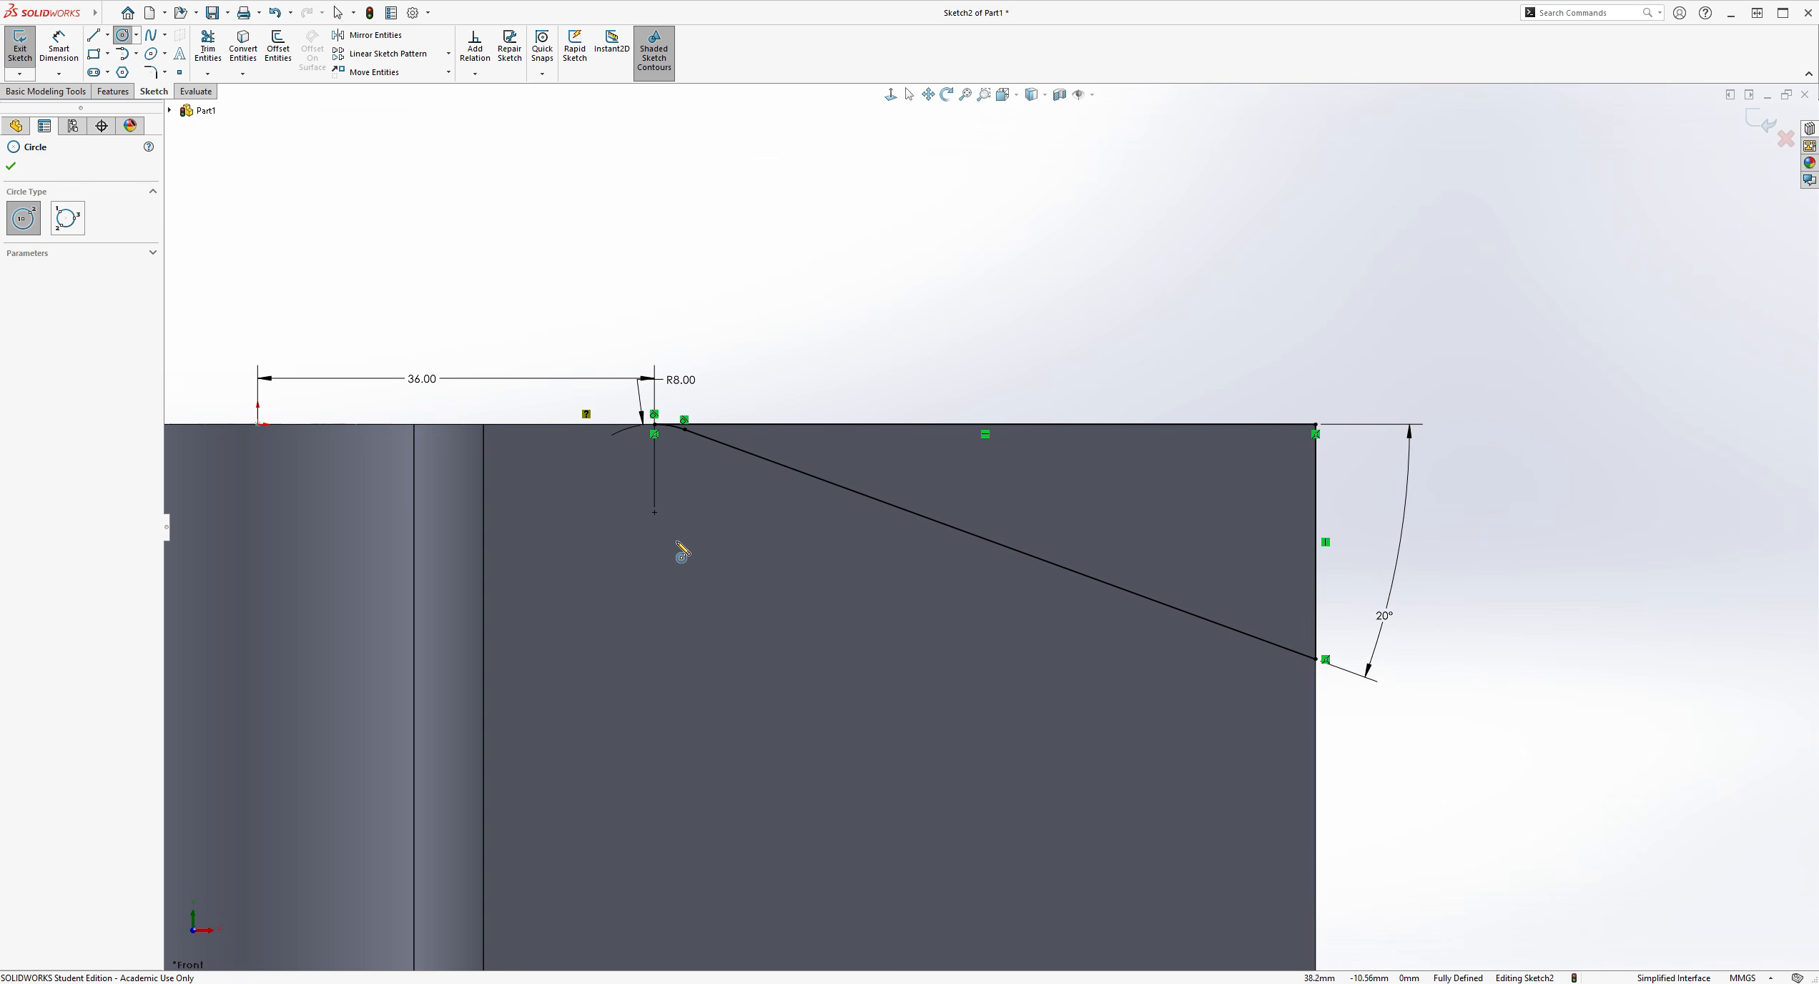
left_click(655, 512)
left_click(692, 525)
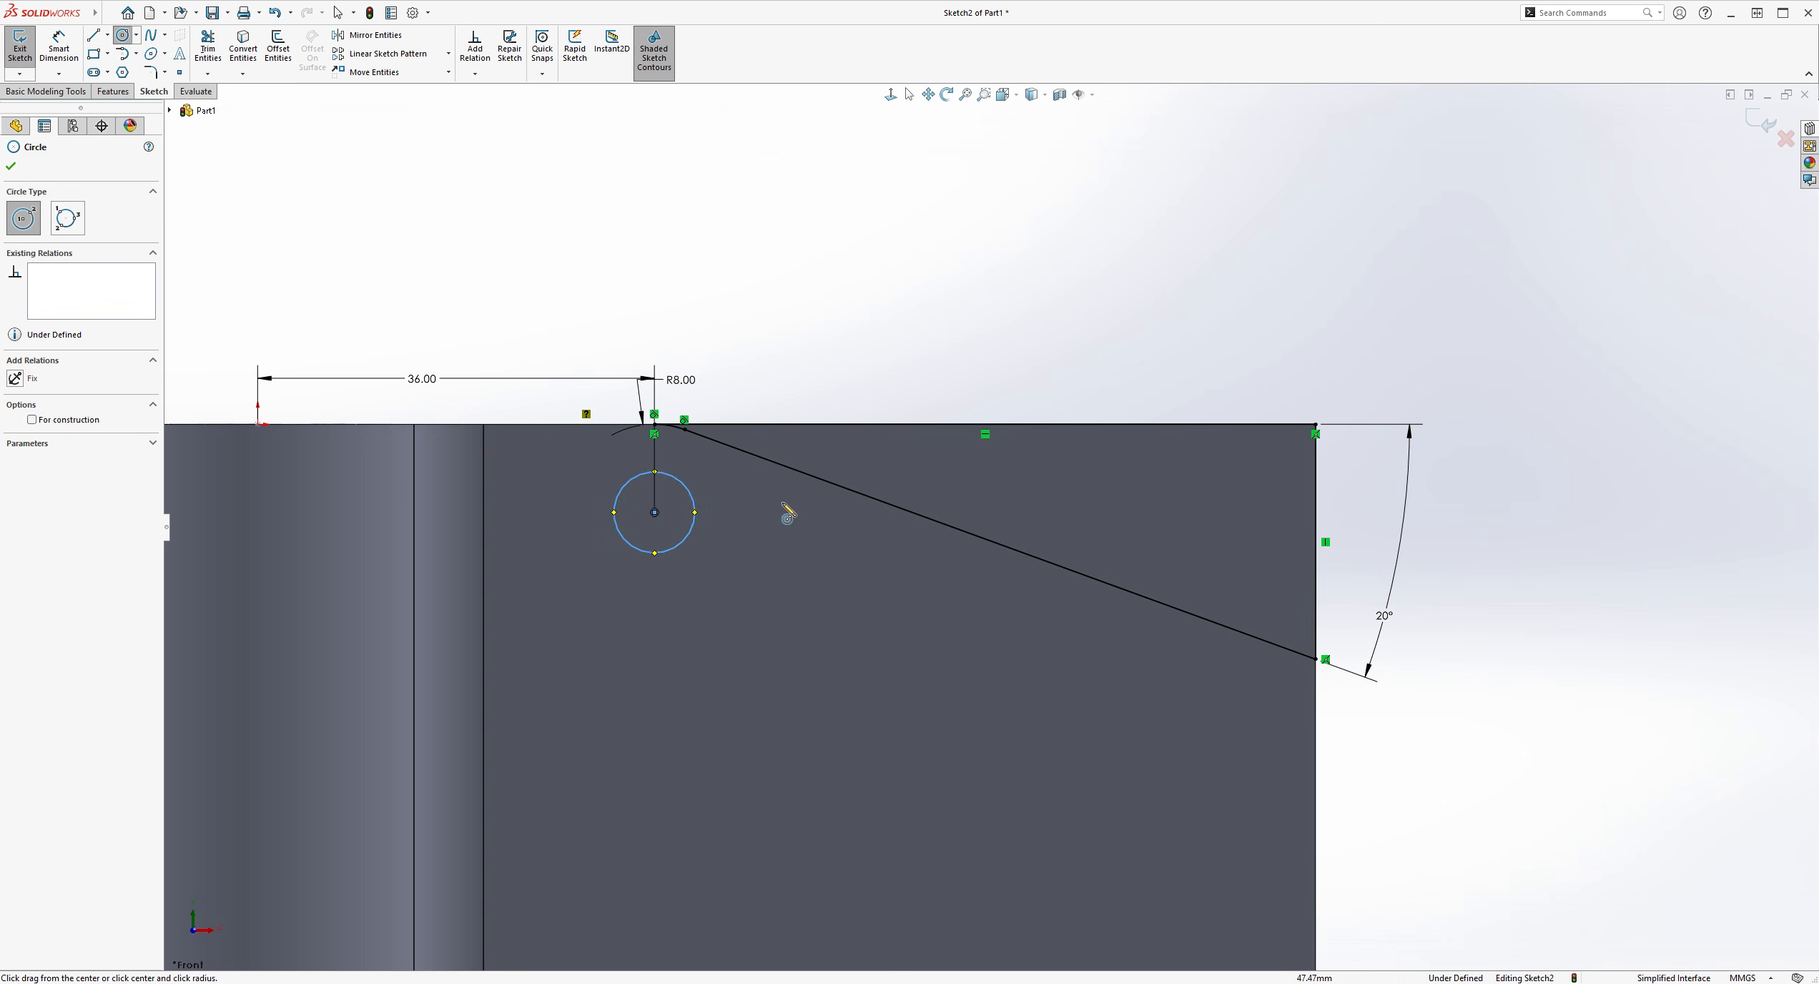
key("Escape")
Dimension the circle's diameter as 7 mm
left_click(69, 51)
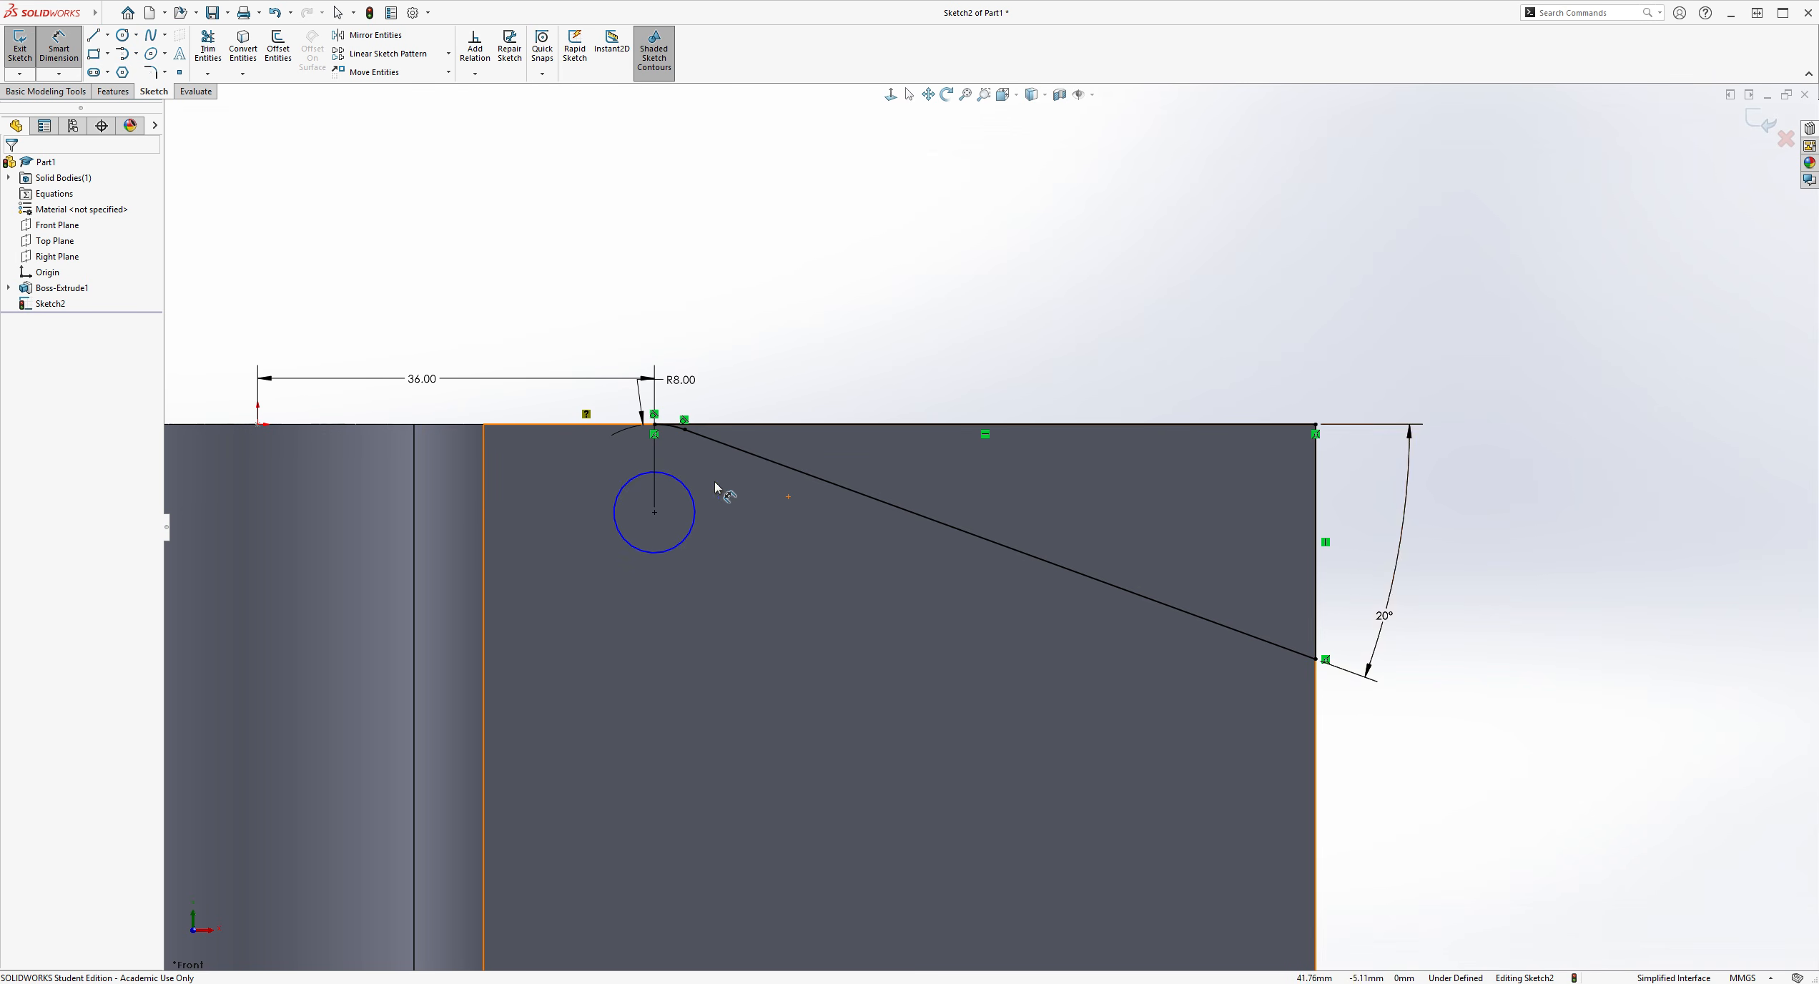
left_click(683, 542)
left_click(767, 604)
type("7")
key("Return")
key("Escape")
Examine the sloped profile, the tangent arc and the circle near the handle's upper edge
scroll(938, 637, "up", 1)
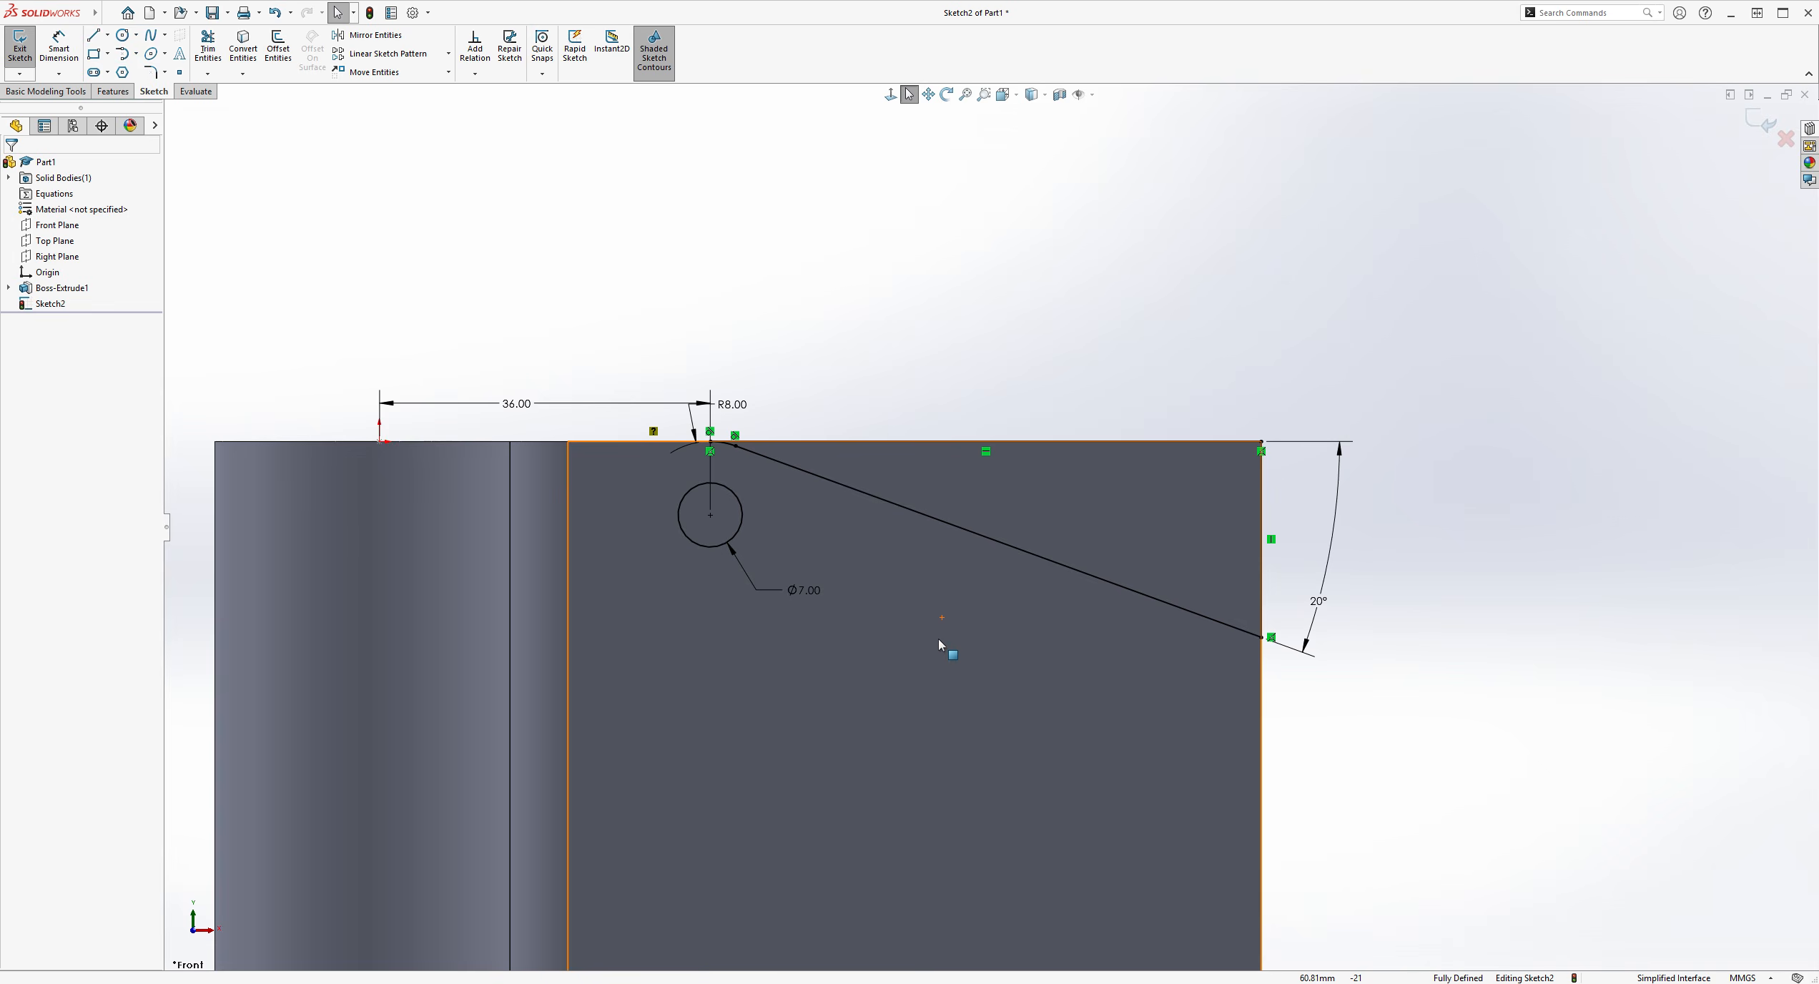
scroll(938, 638, "up", 2)
scroll(993, 726, "down", 1)
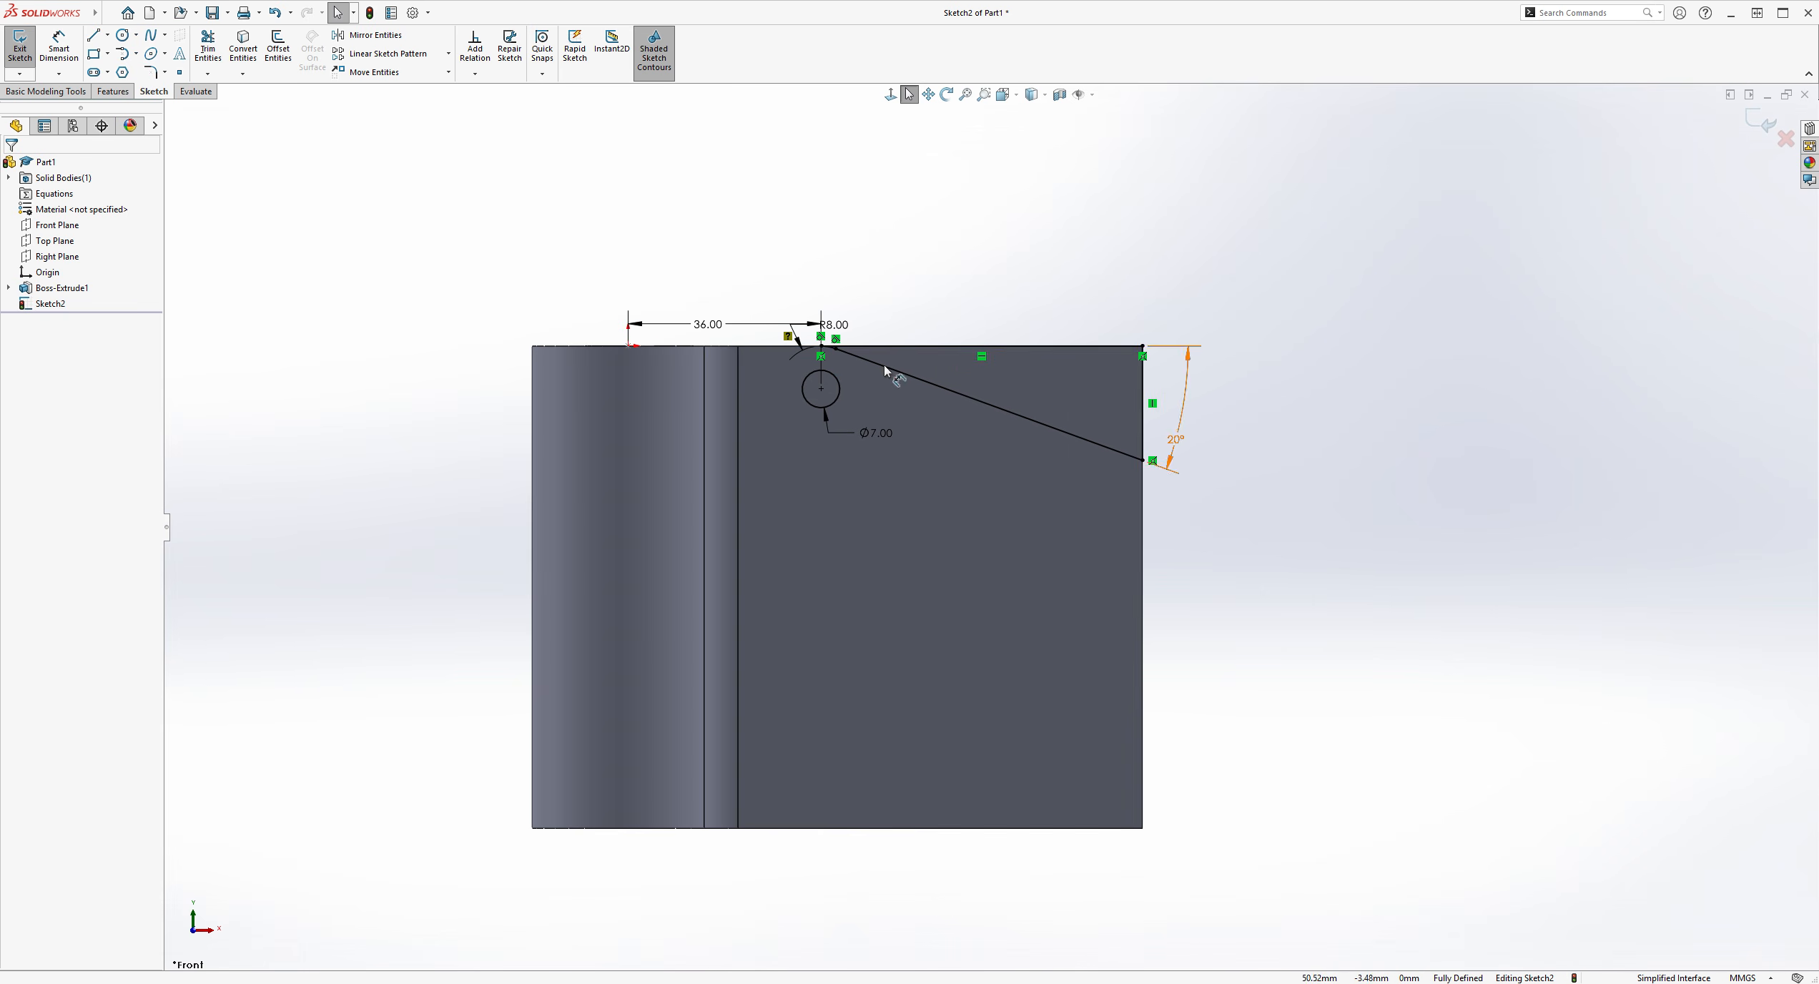
scroll(868, 372, "down", 1)
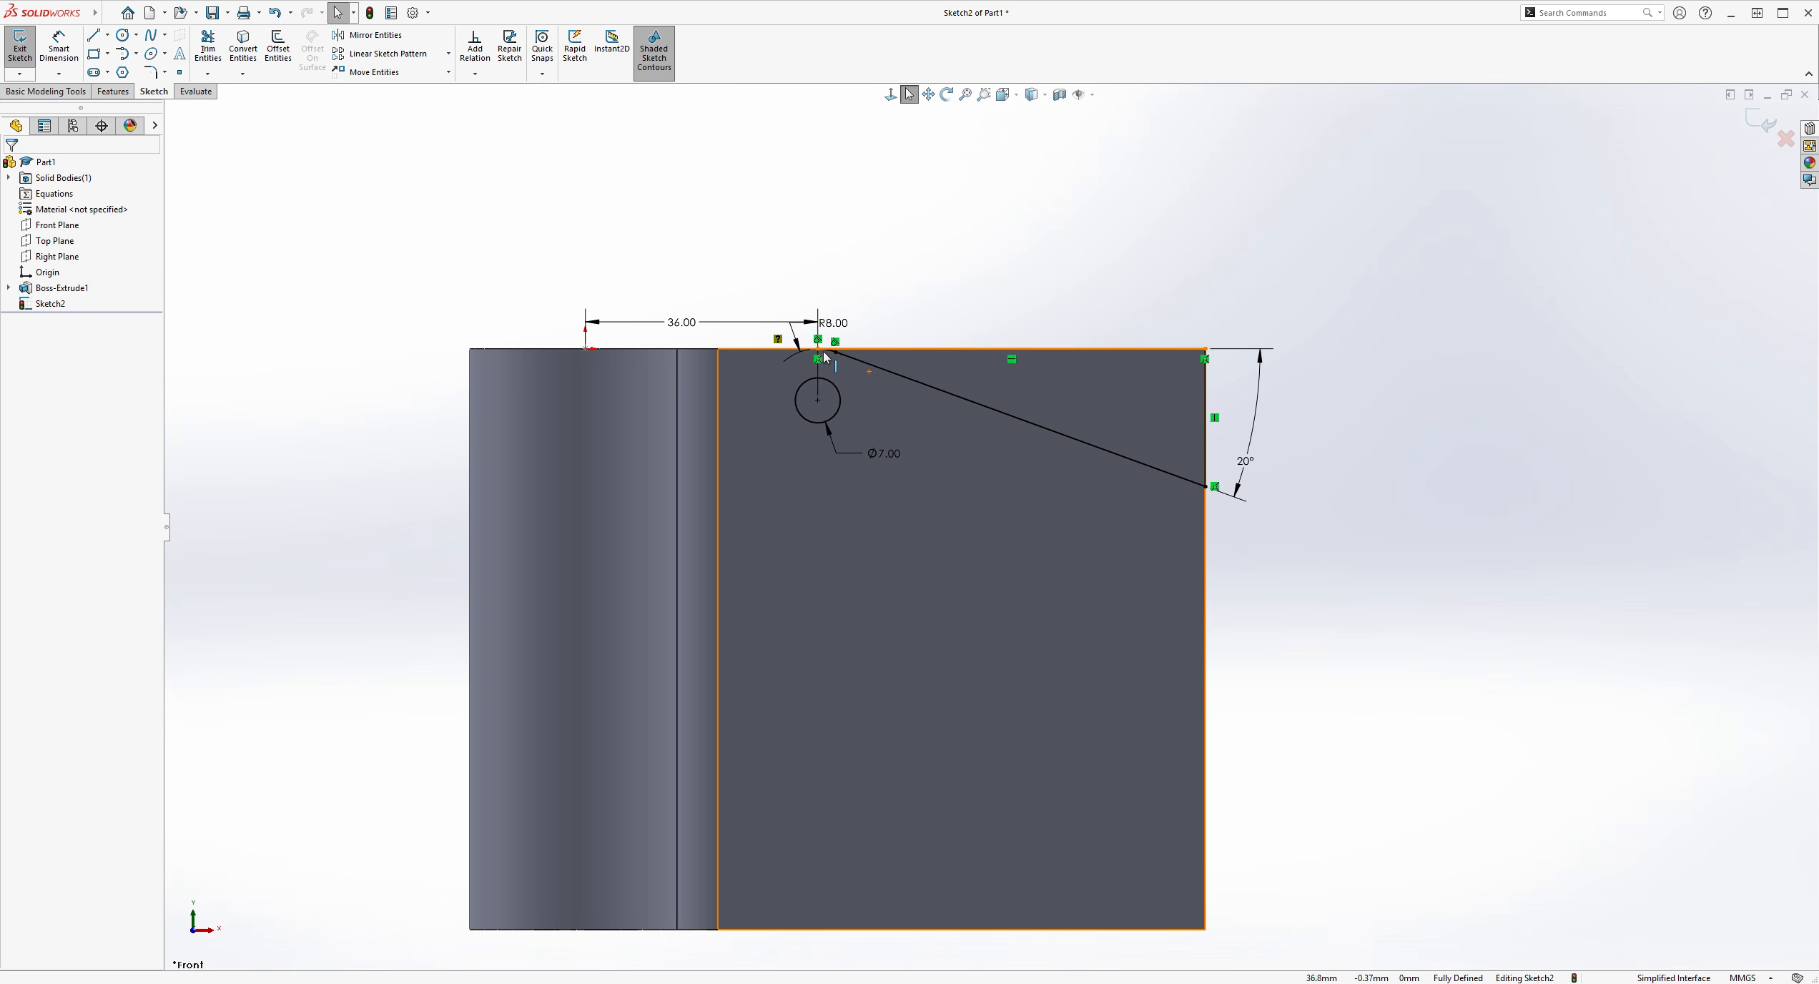
scroll(904, 354, "down", 3)
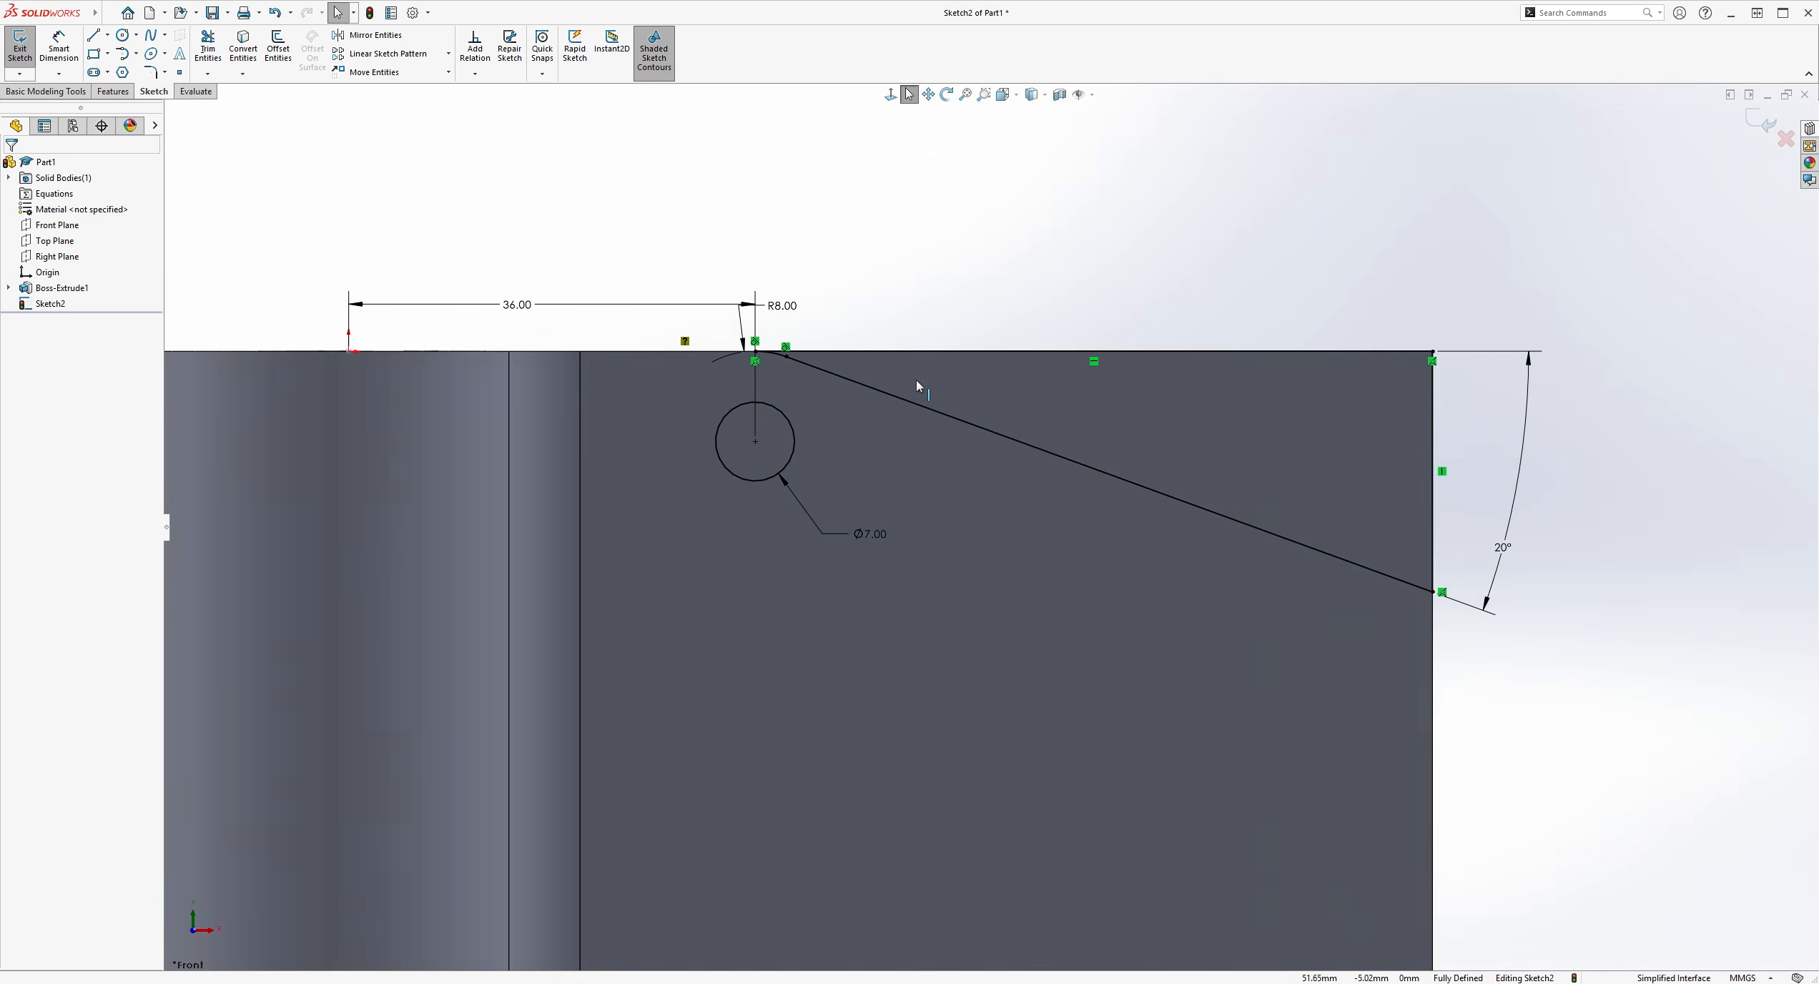
scroll(779, 357, "down", 4)
scroll(915, 460, "up", 3)
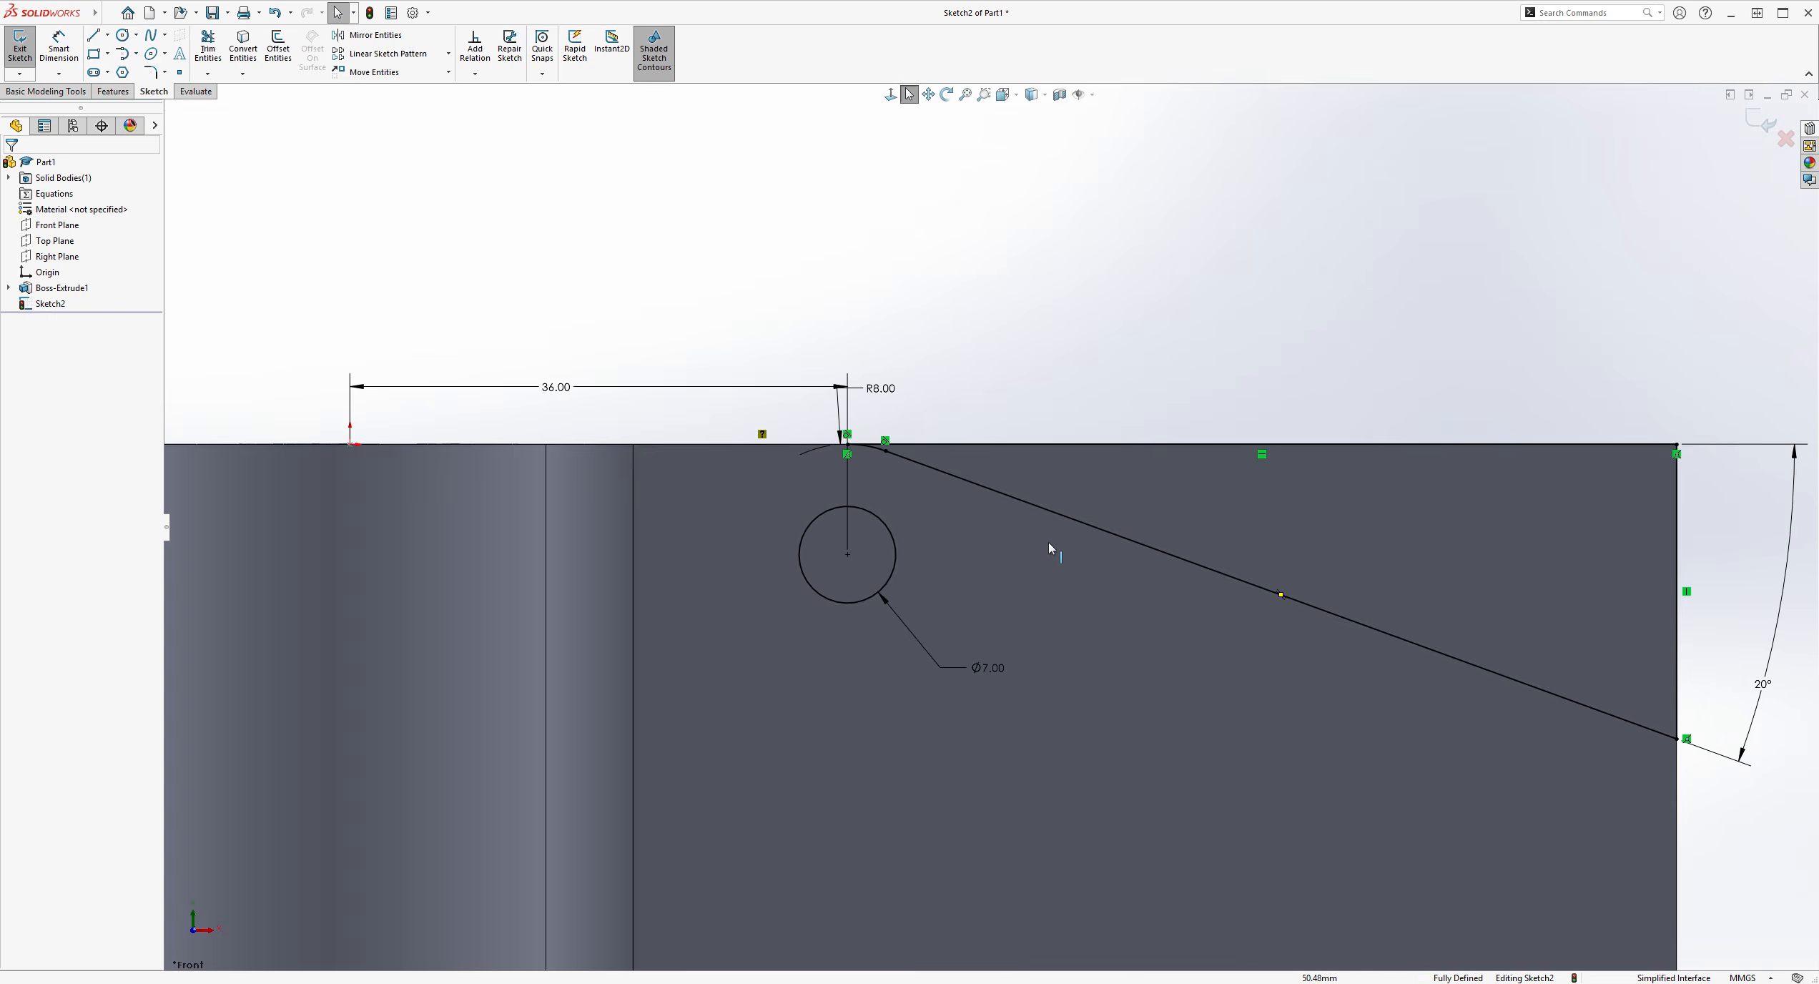
scroll(1077, 597, "up", 5)
scroll(975, 435, "down", 2)
scroll(974, 429, "up", 2)
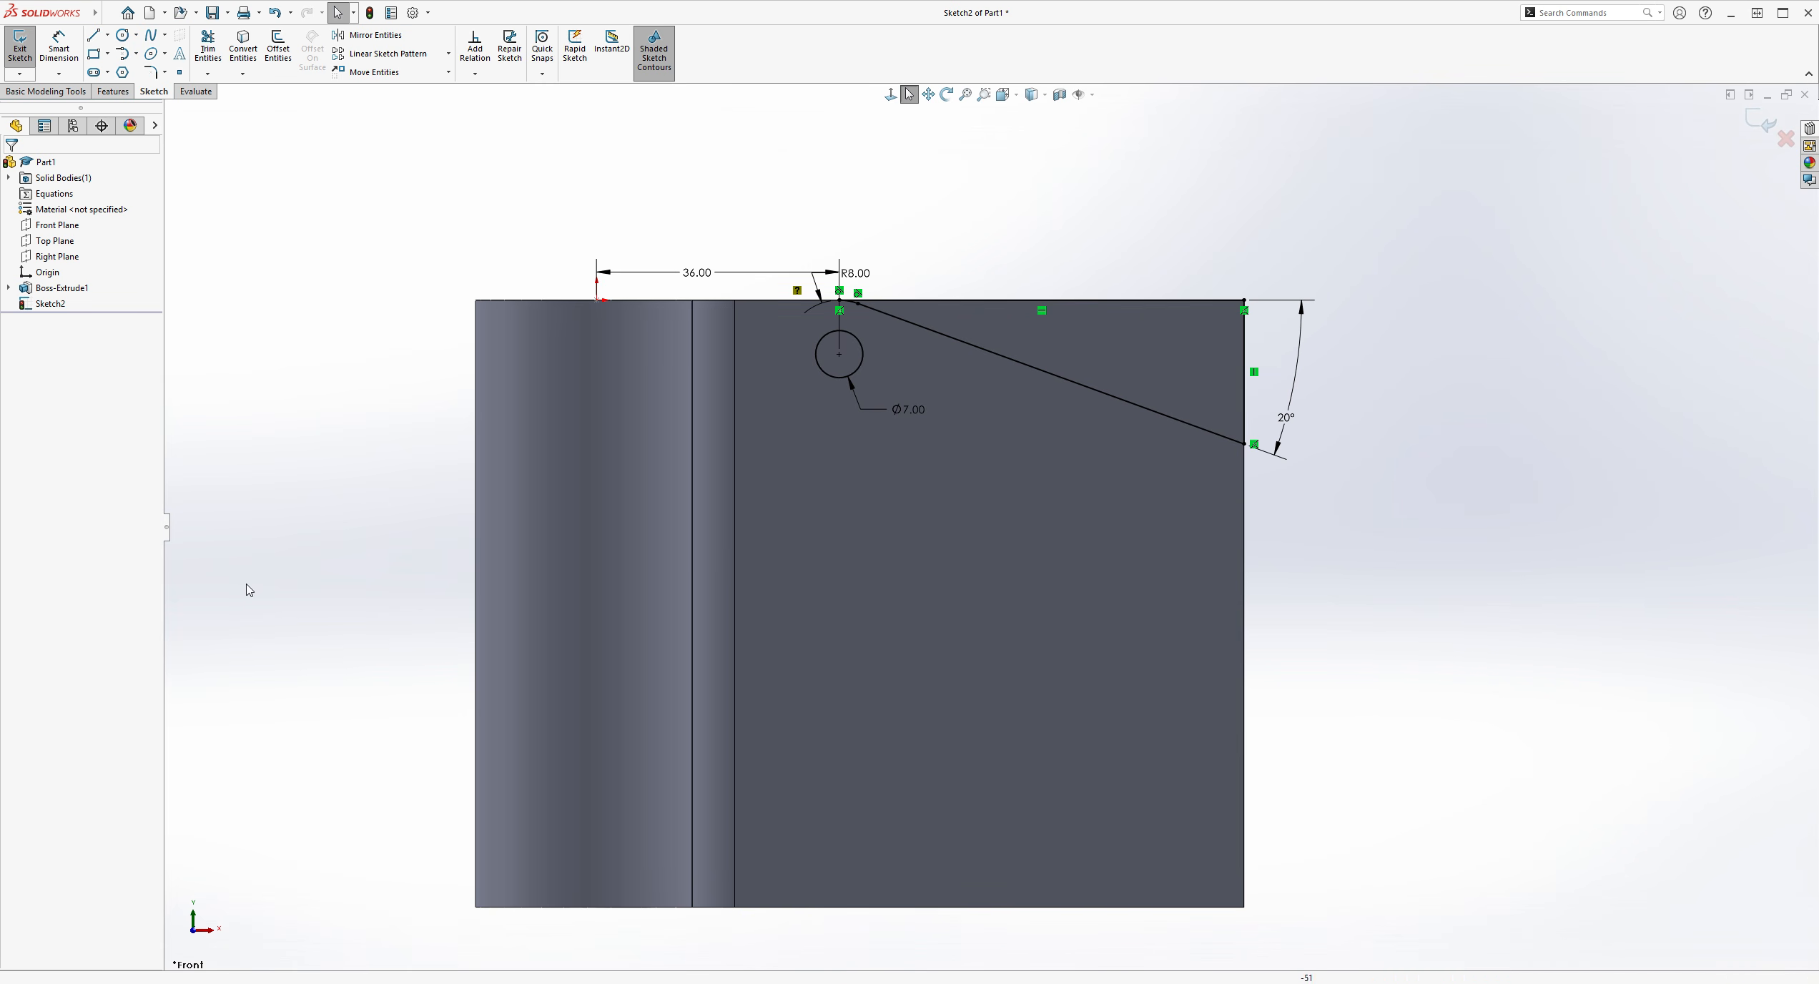
Sketch a horizontal line about 20 mm long inward from the ring's outer vertical edge, continued by a large tangent arc curving down into the handle
scroll(1099, 706, "down", 1)
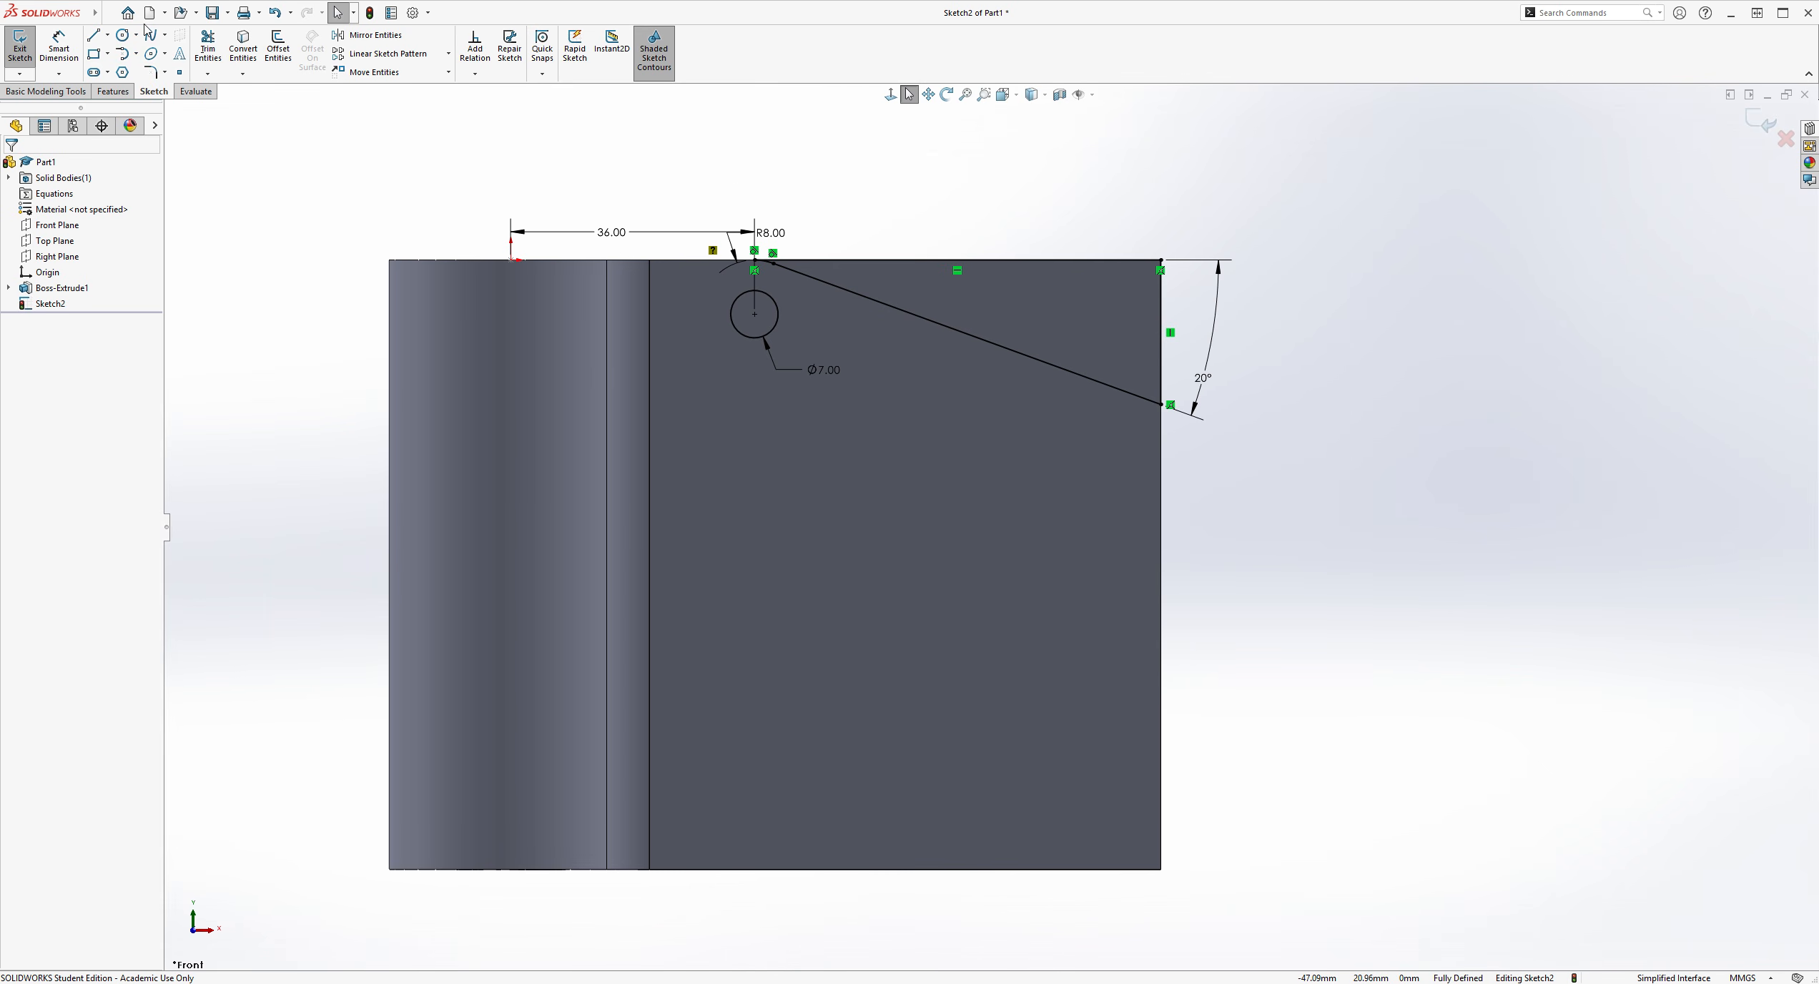
left_click(93, 34)
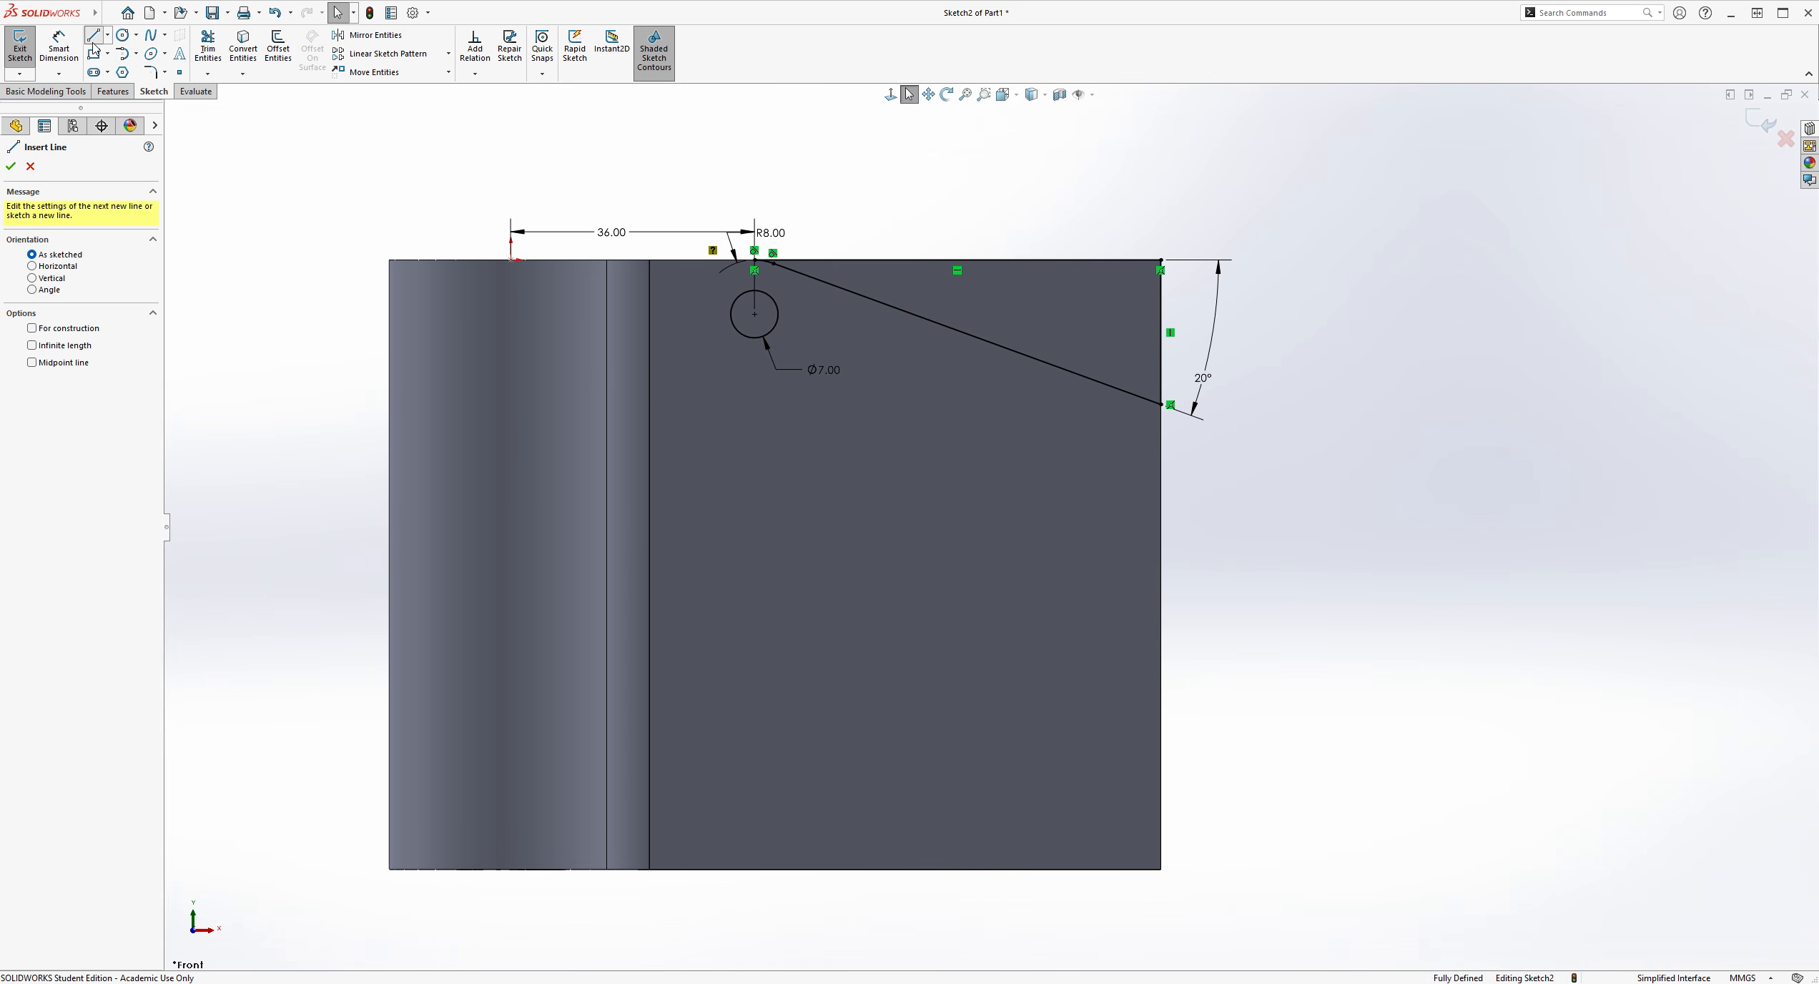
left_click(390, 391)
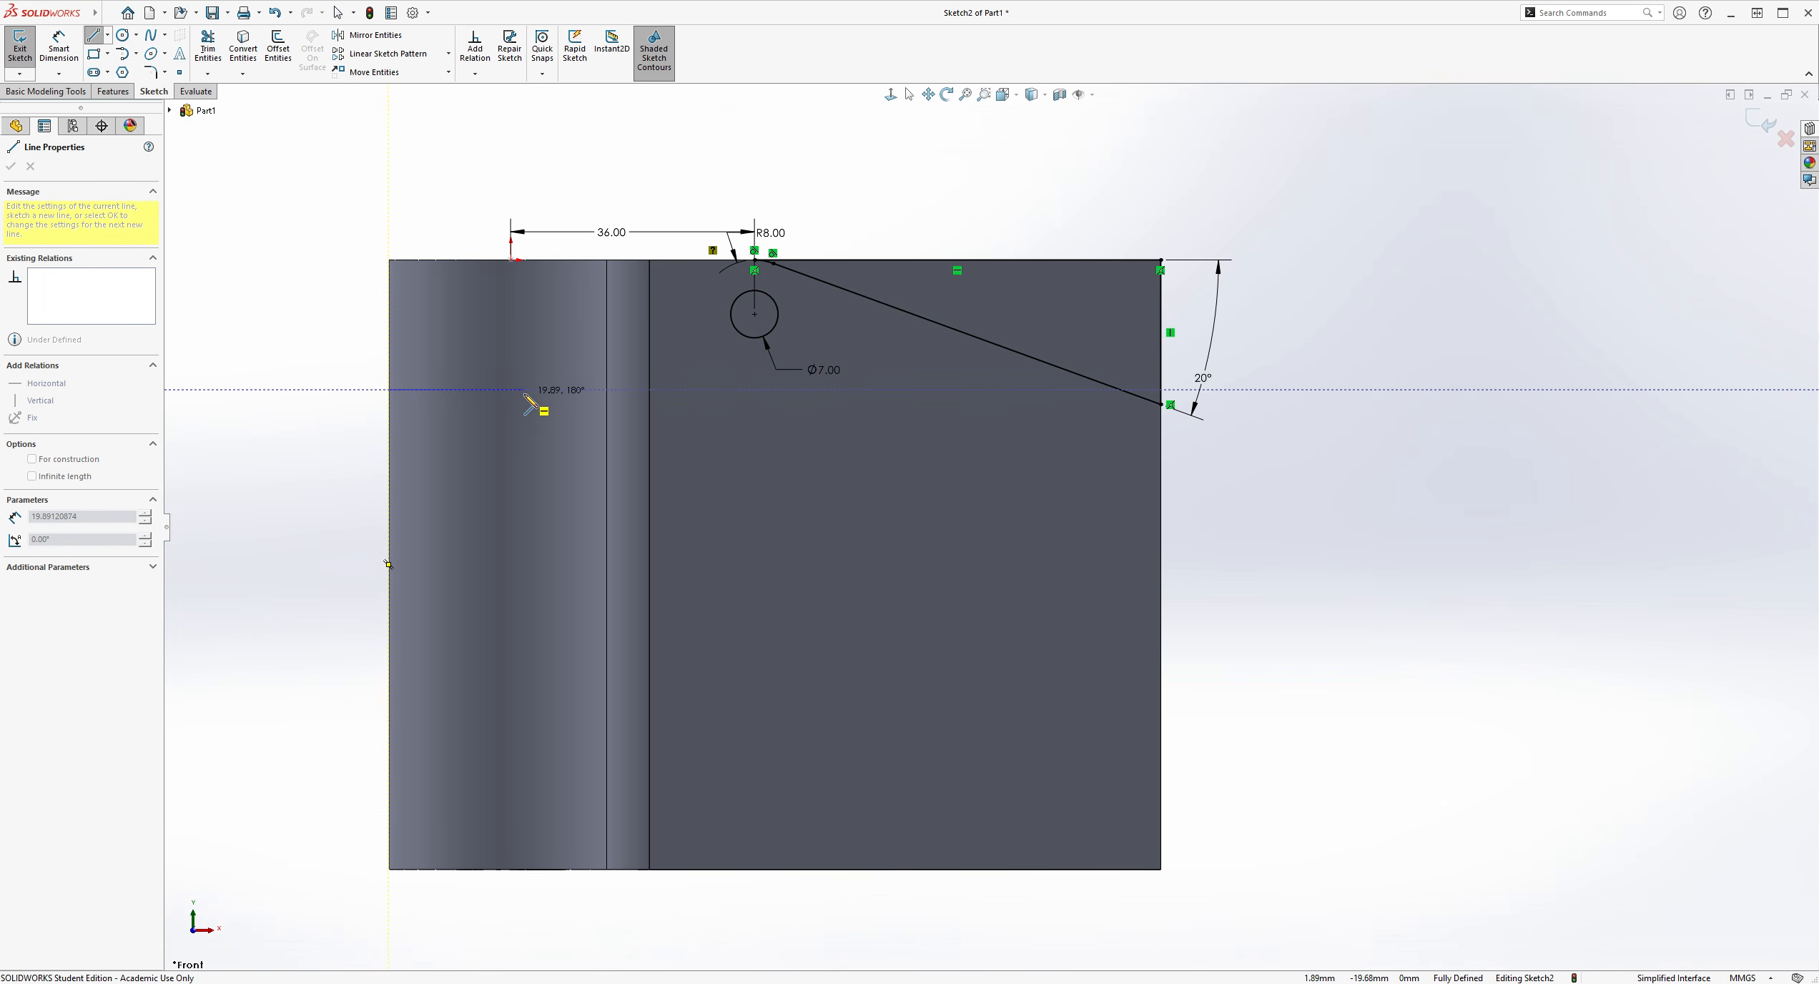
left_click(524, 392)
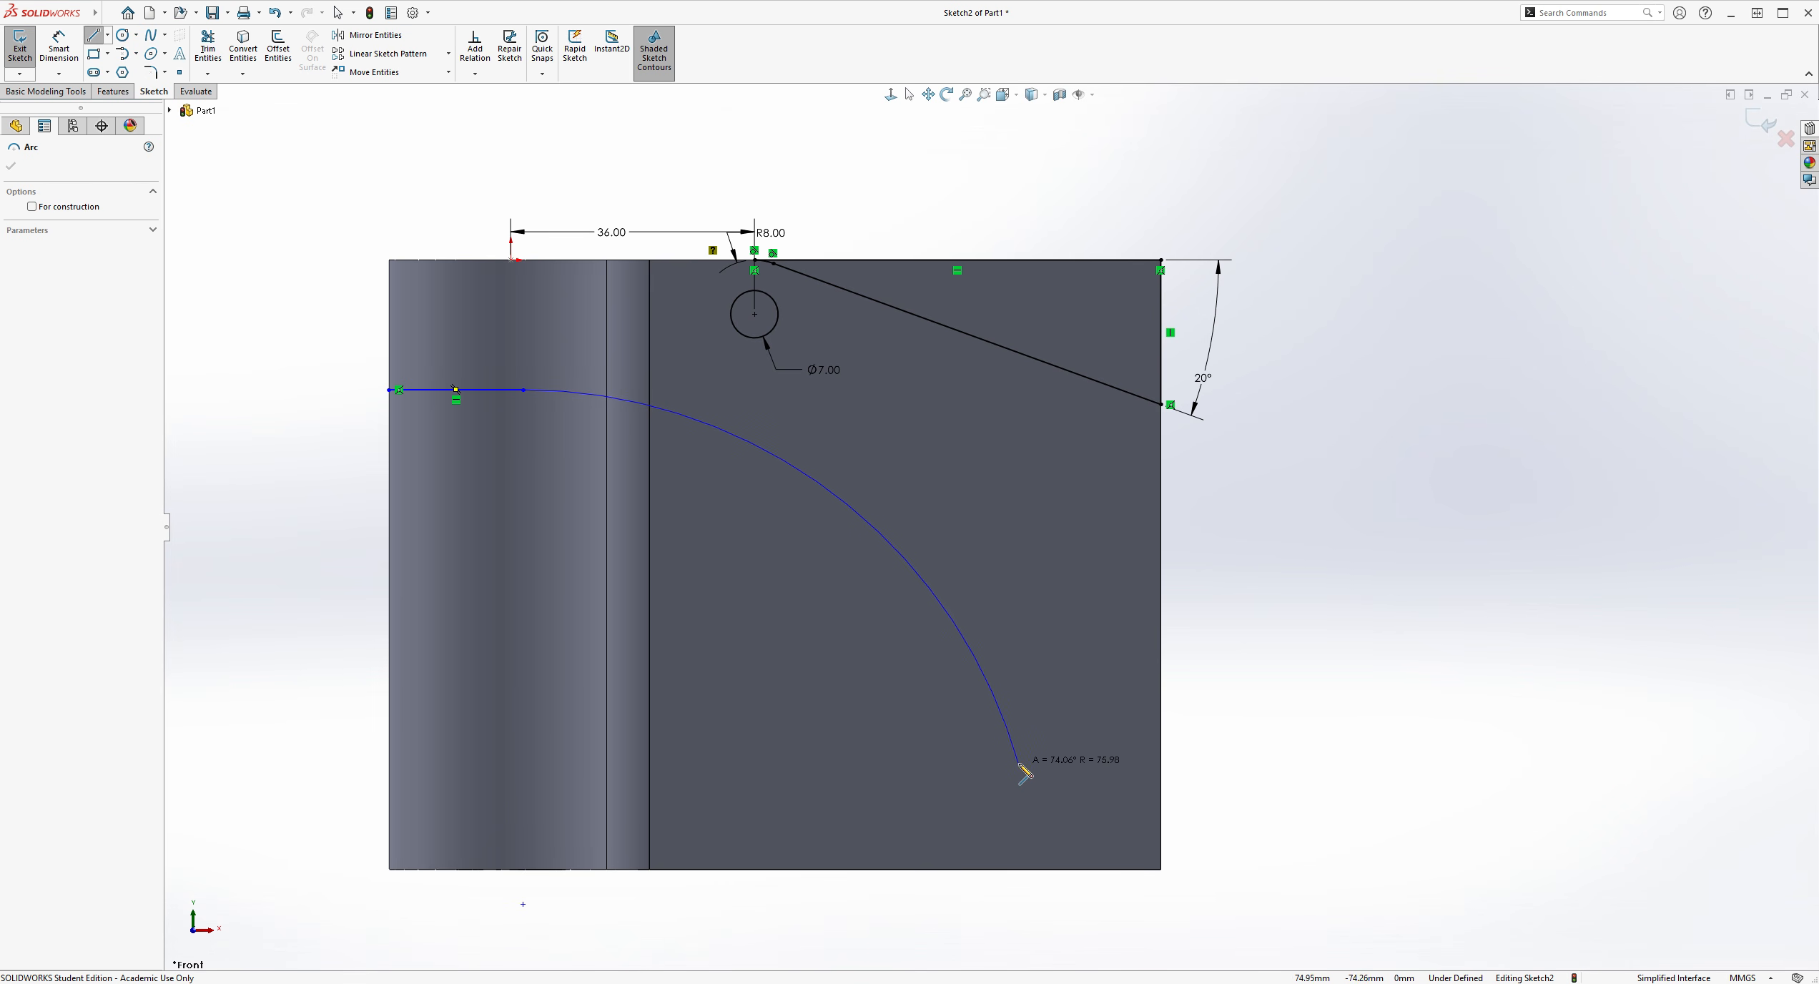
left_click(992, 754)
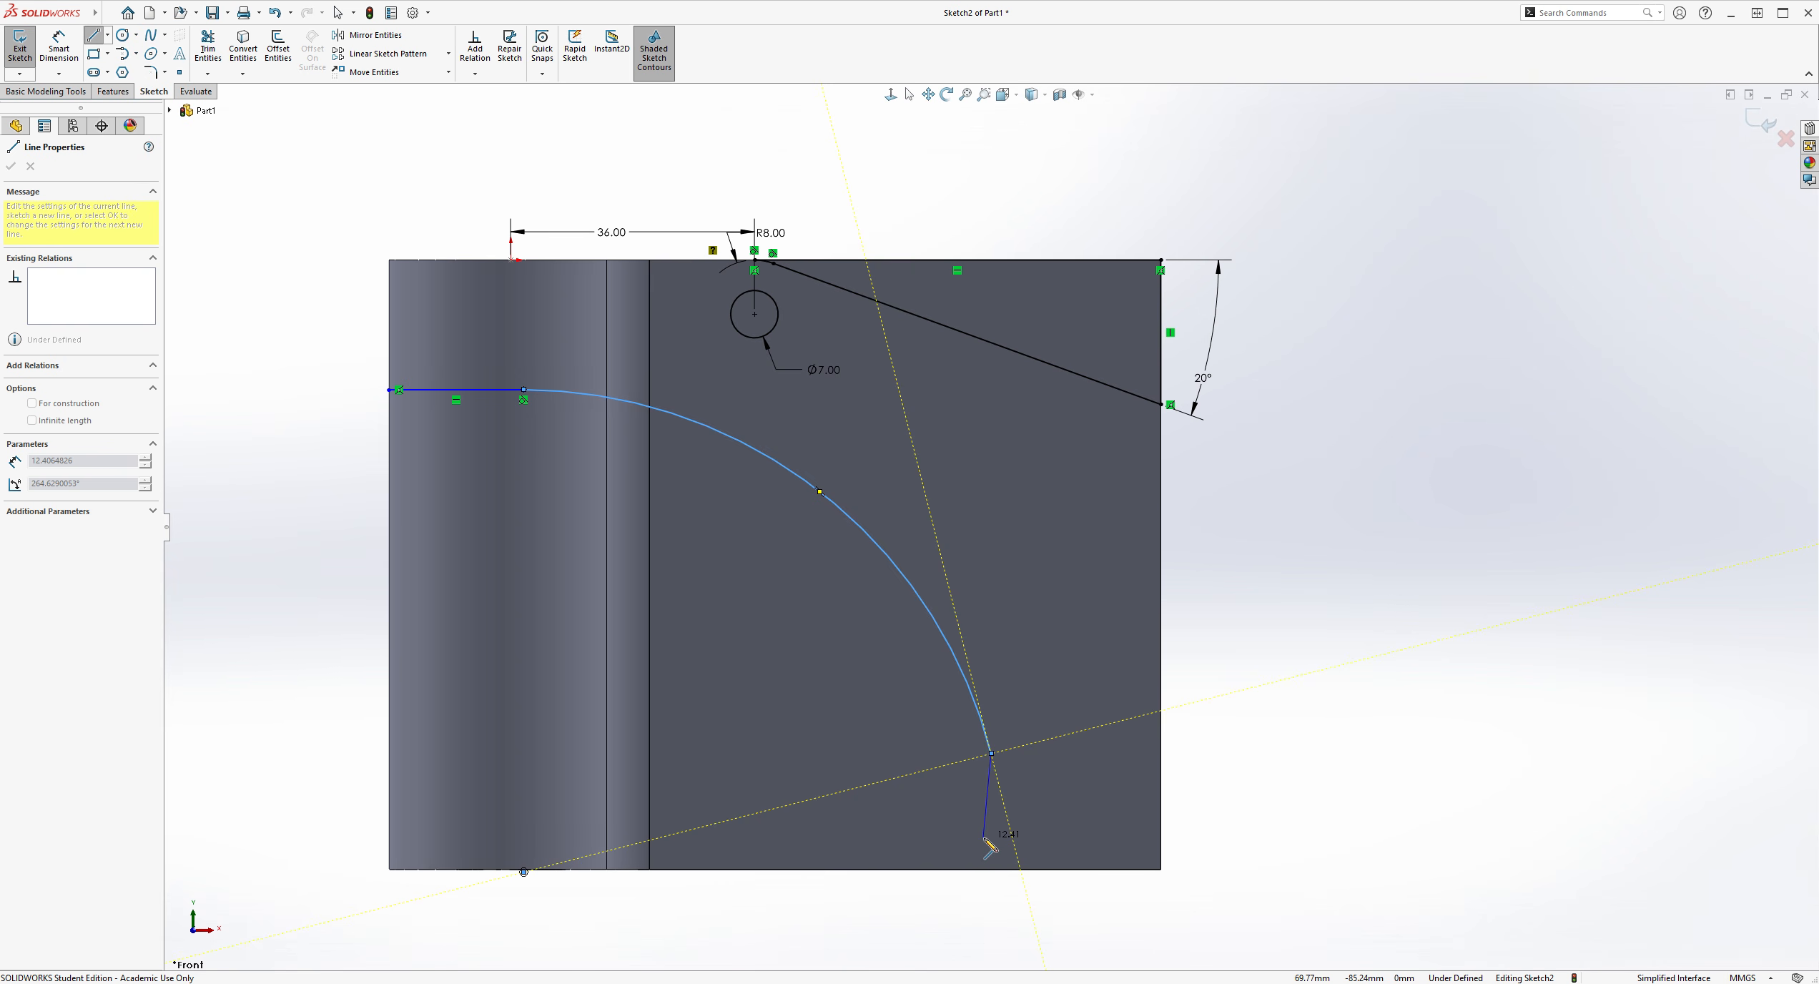
Add a steep line about 12 mm long below the large arc's end and move its lower endpoint closer to the handle's bottom edge
left_click(985, 834)
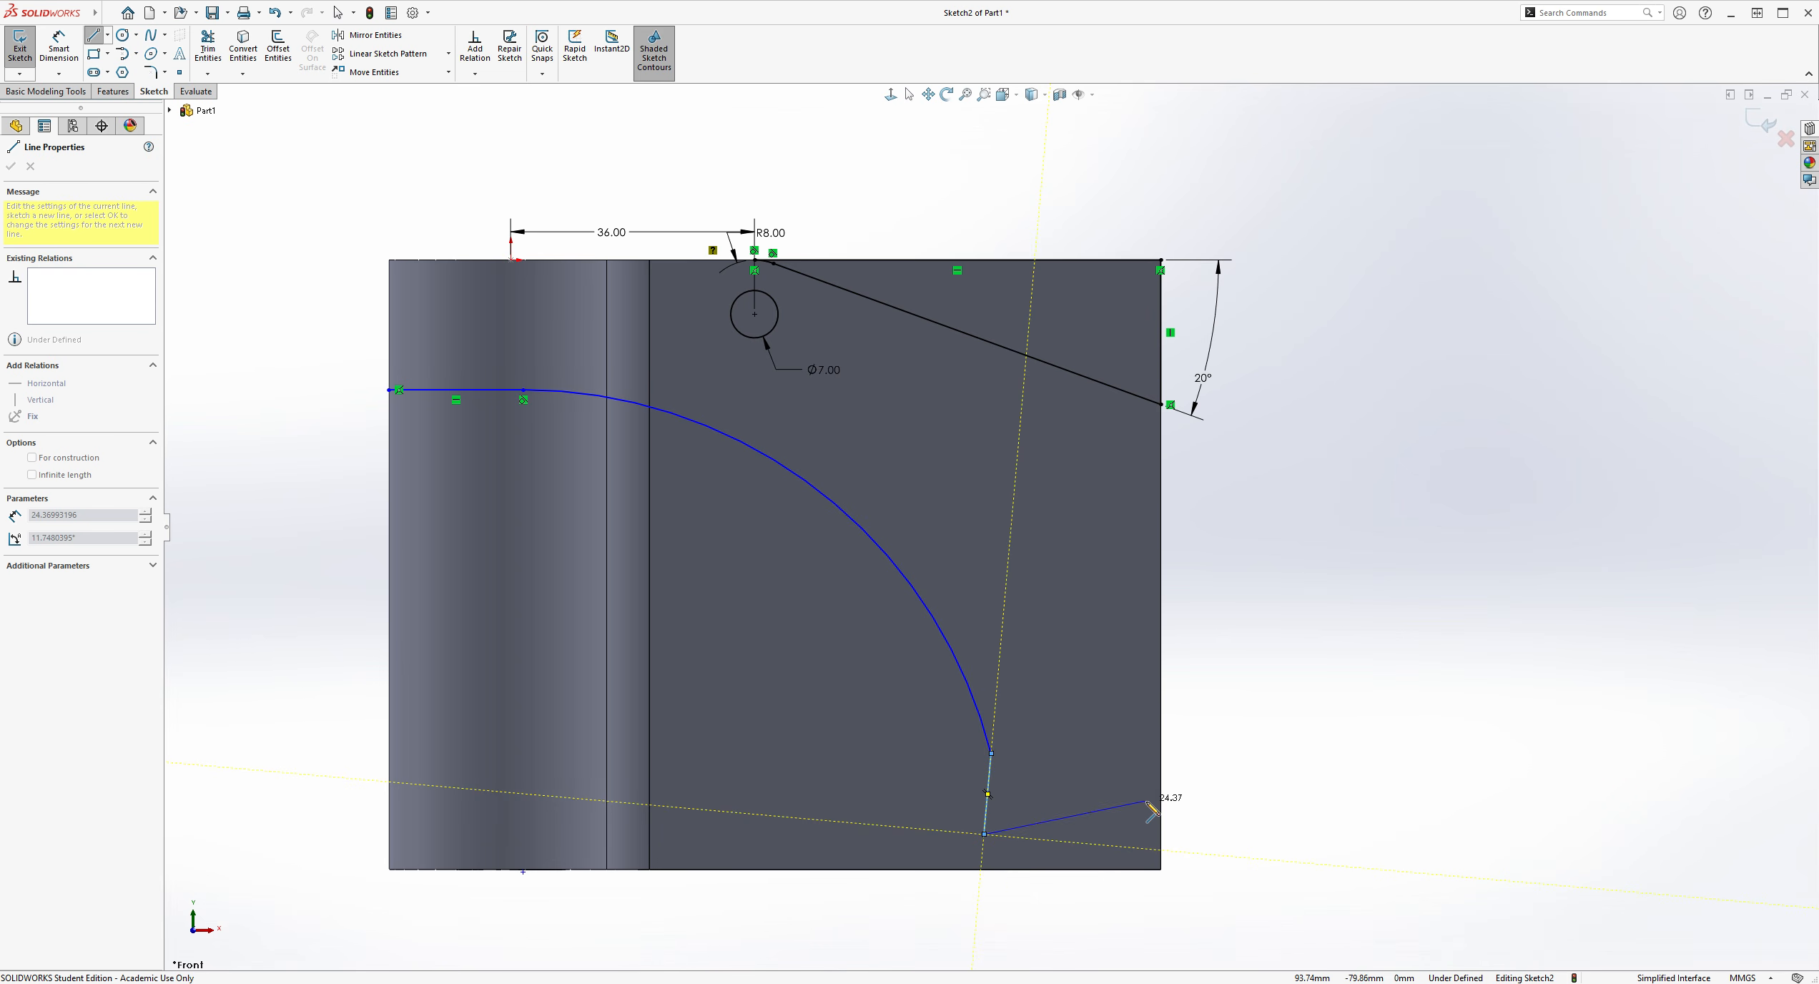
key("Escape")
scroll(1134, 817, "down", 3)
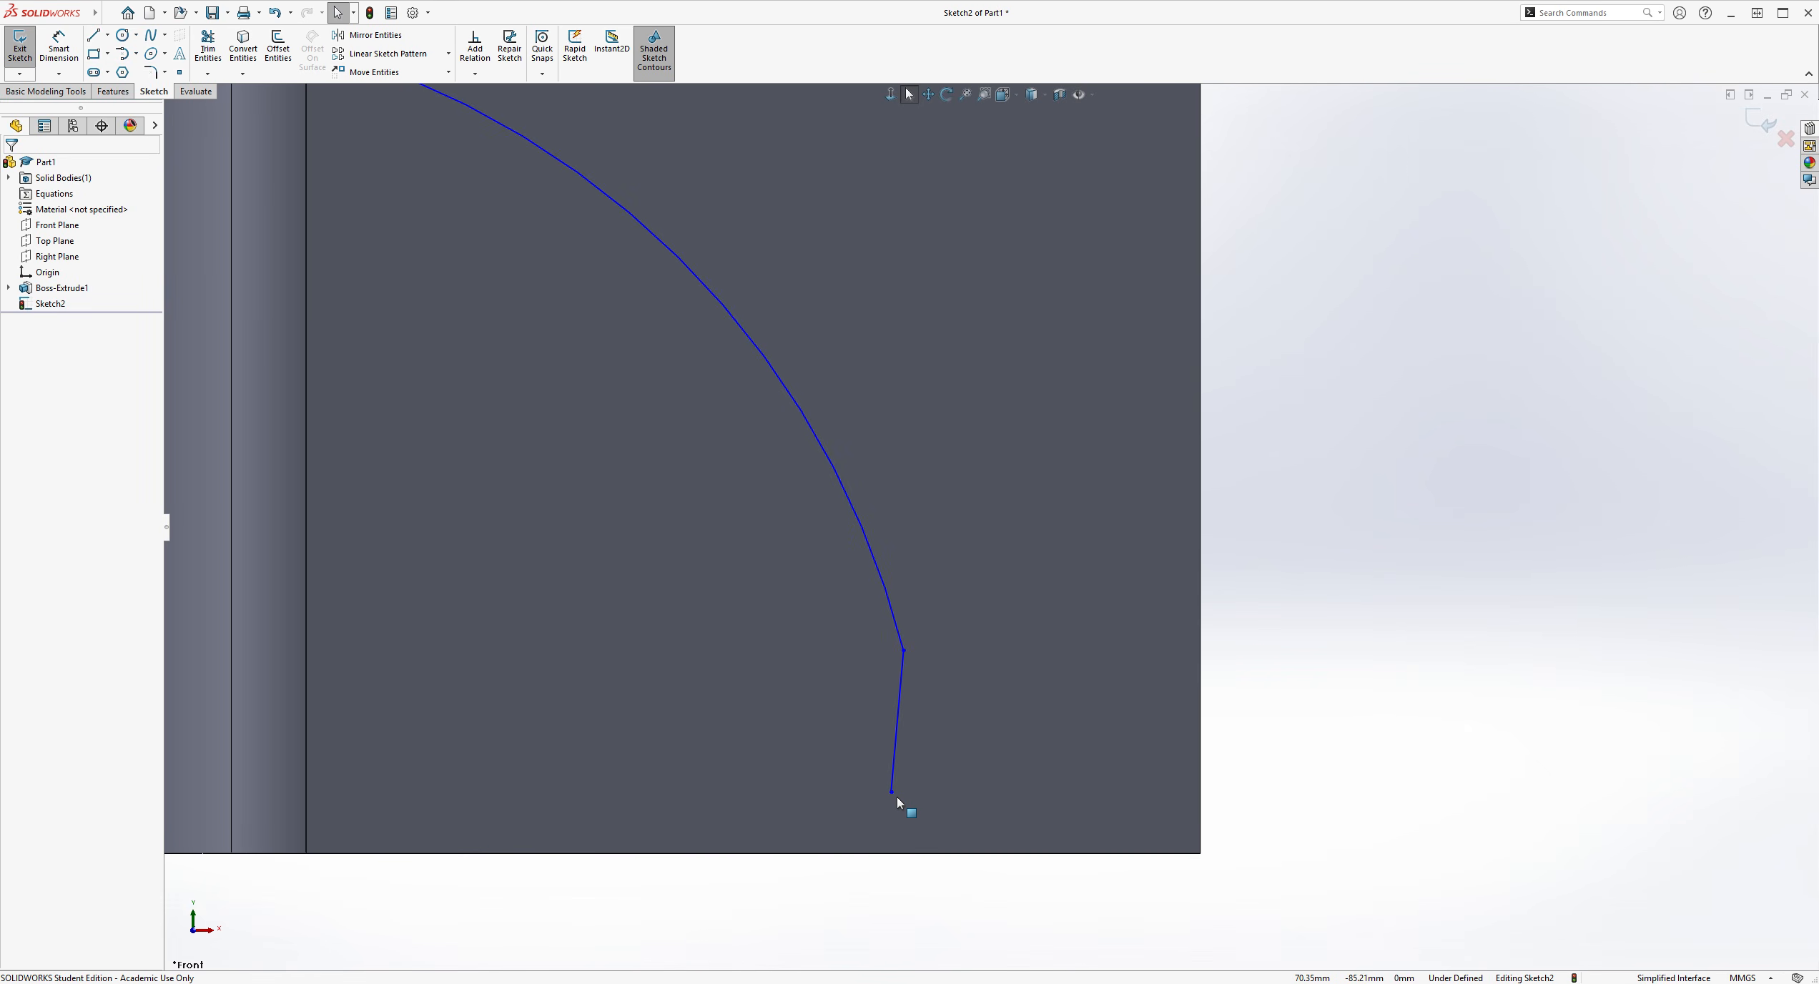
left_click_drag(891, 792, 887, 824)
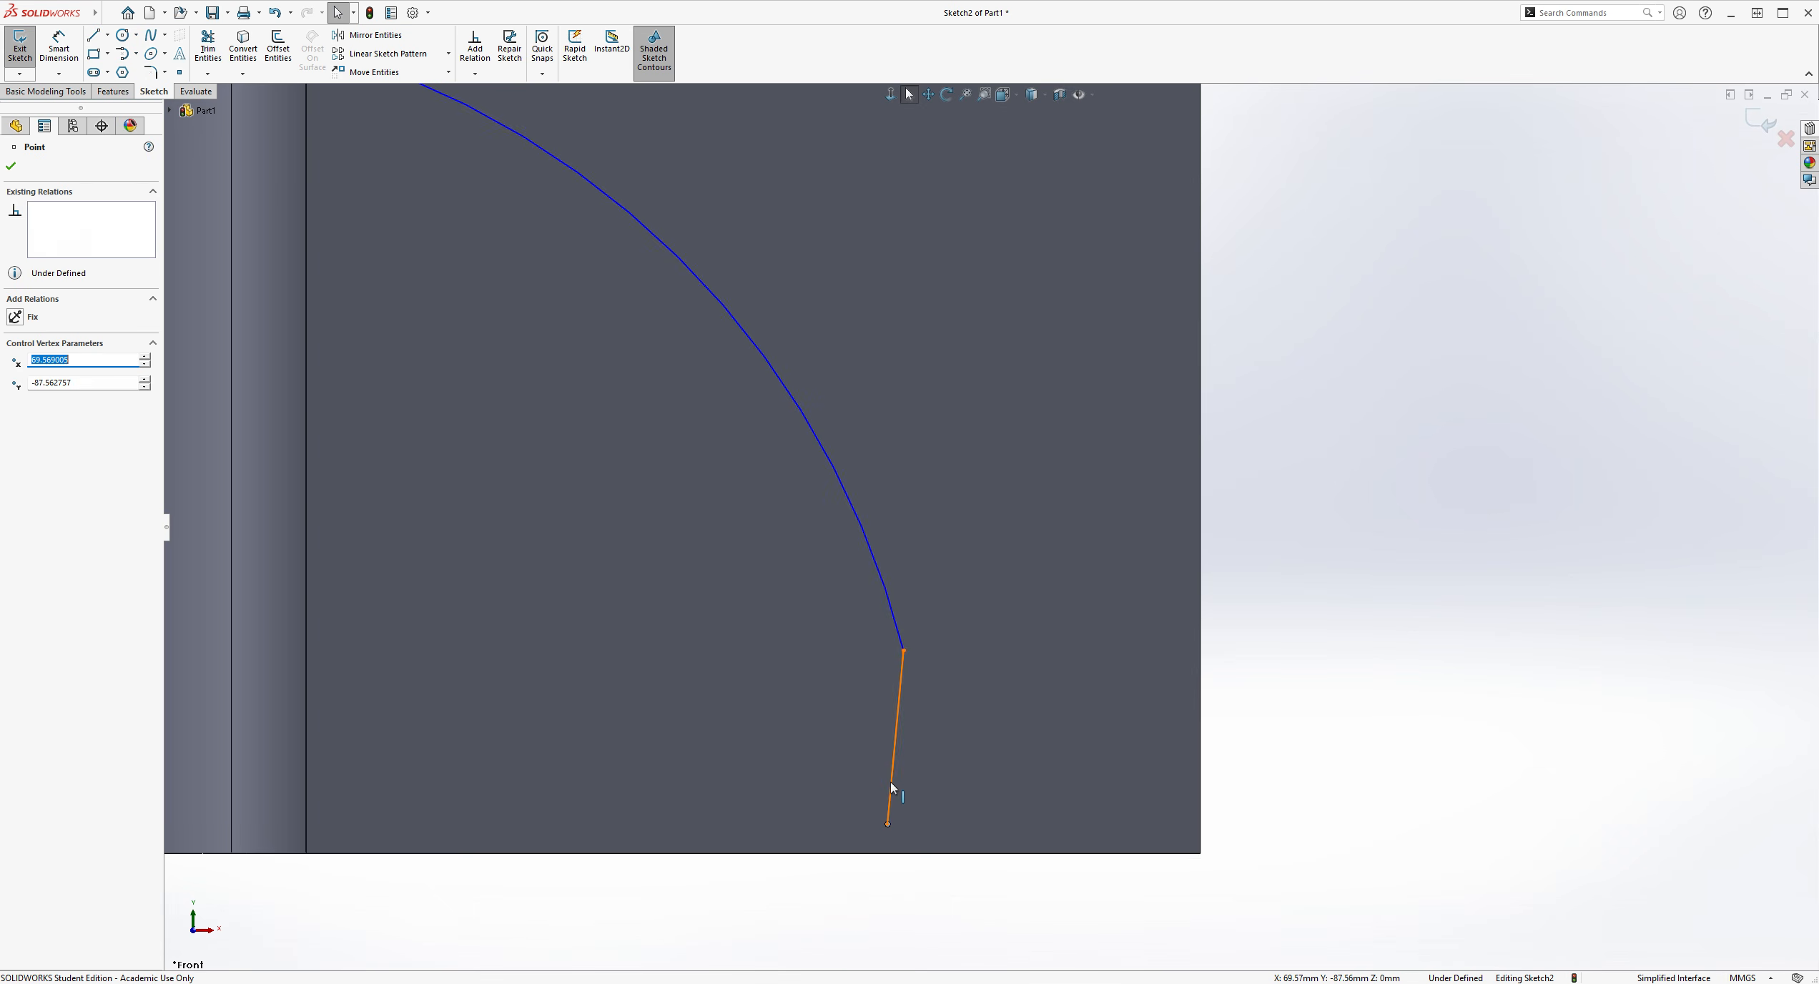
key("Escape")
Sketch a shallow sloped line from the steep line's lower endpoint outward to the handle's bottom edge
left_click(94, 37)
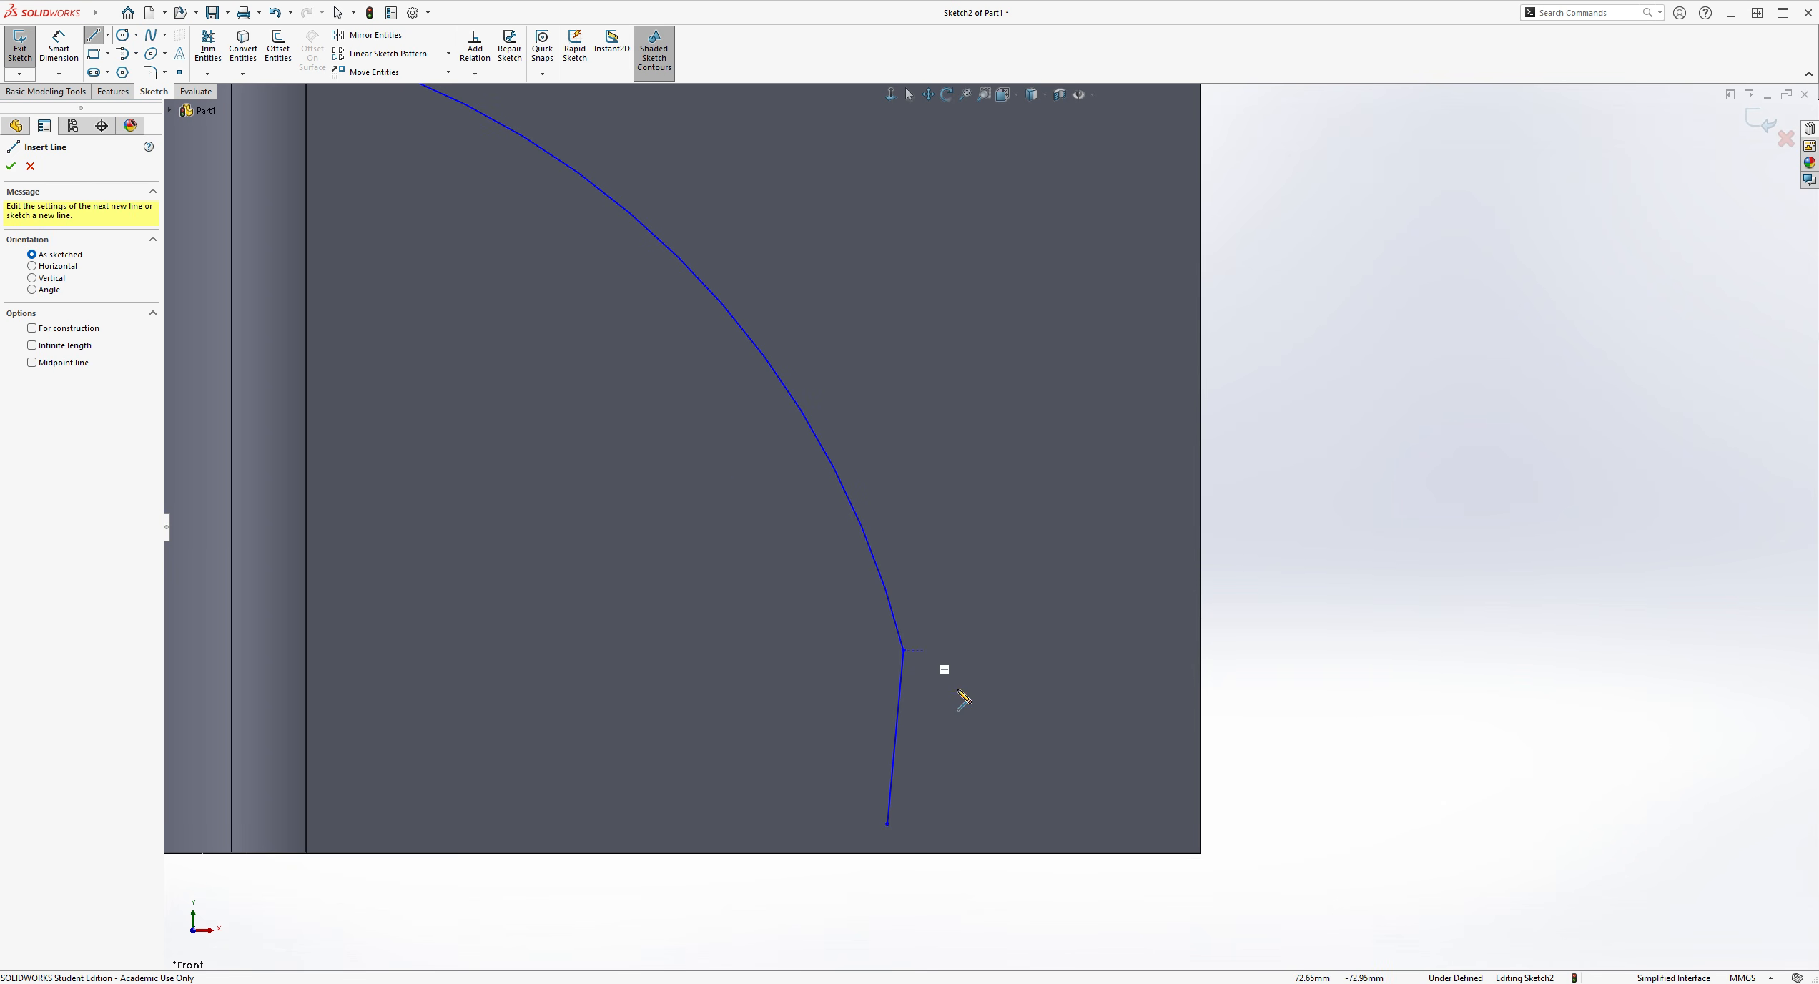
left_click(887, 824)
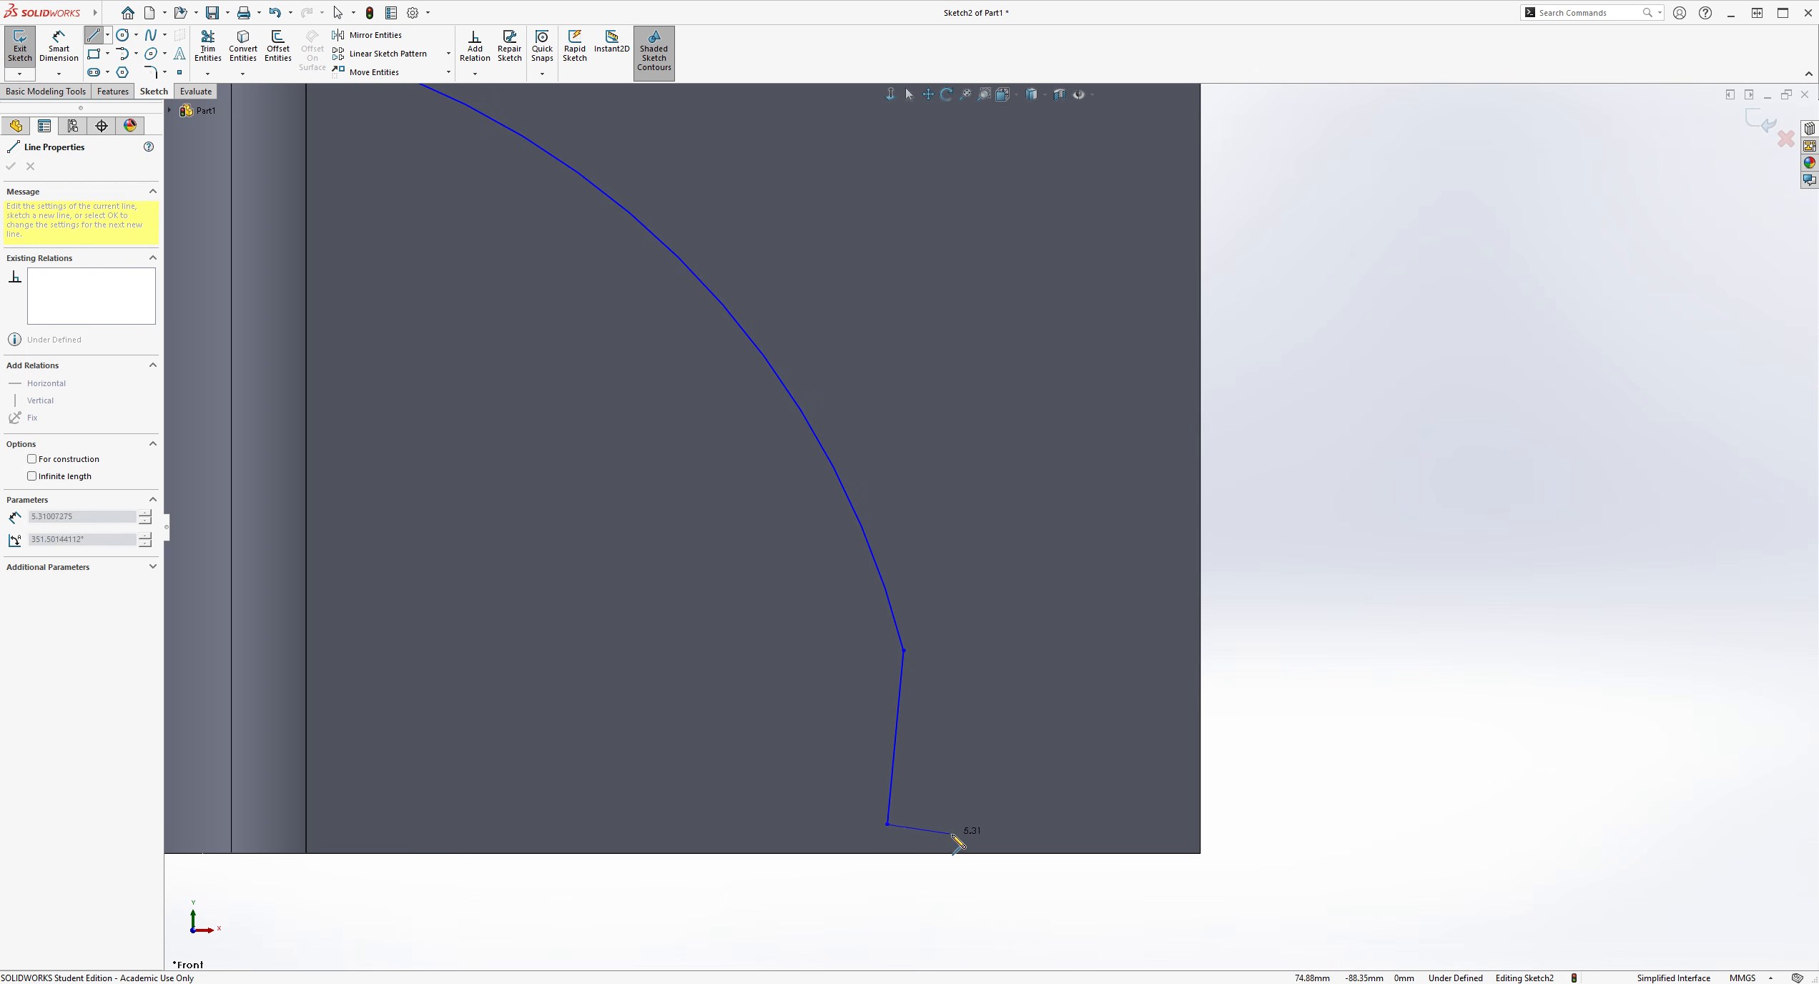
left_click(1120, 853)
key("Escape")
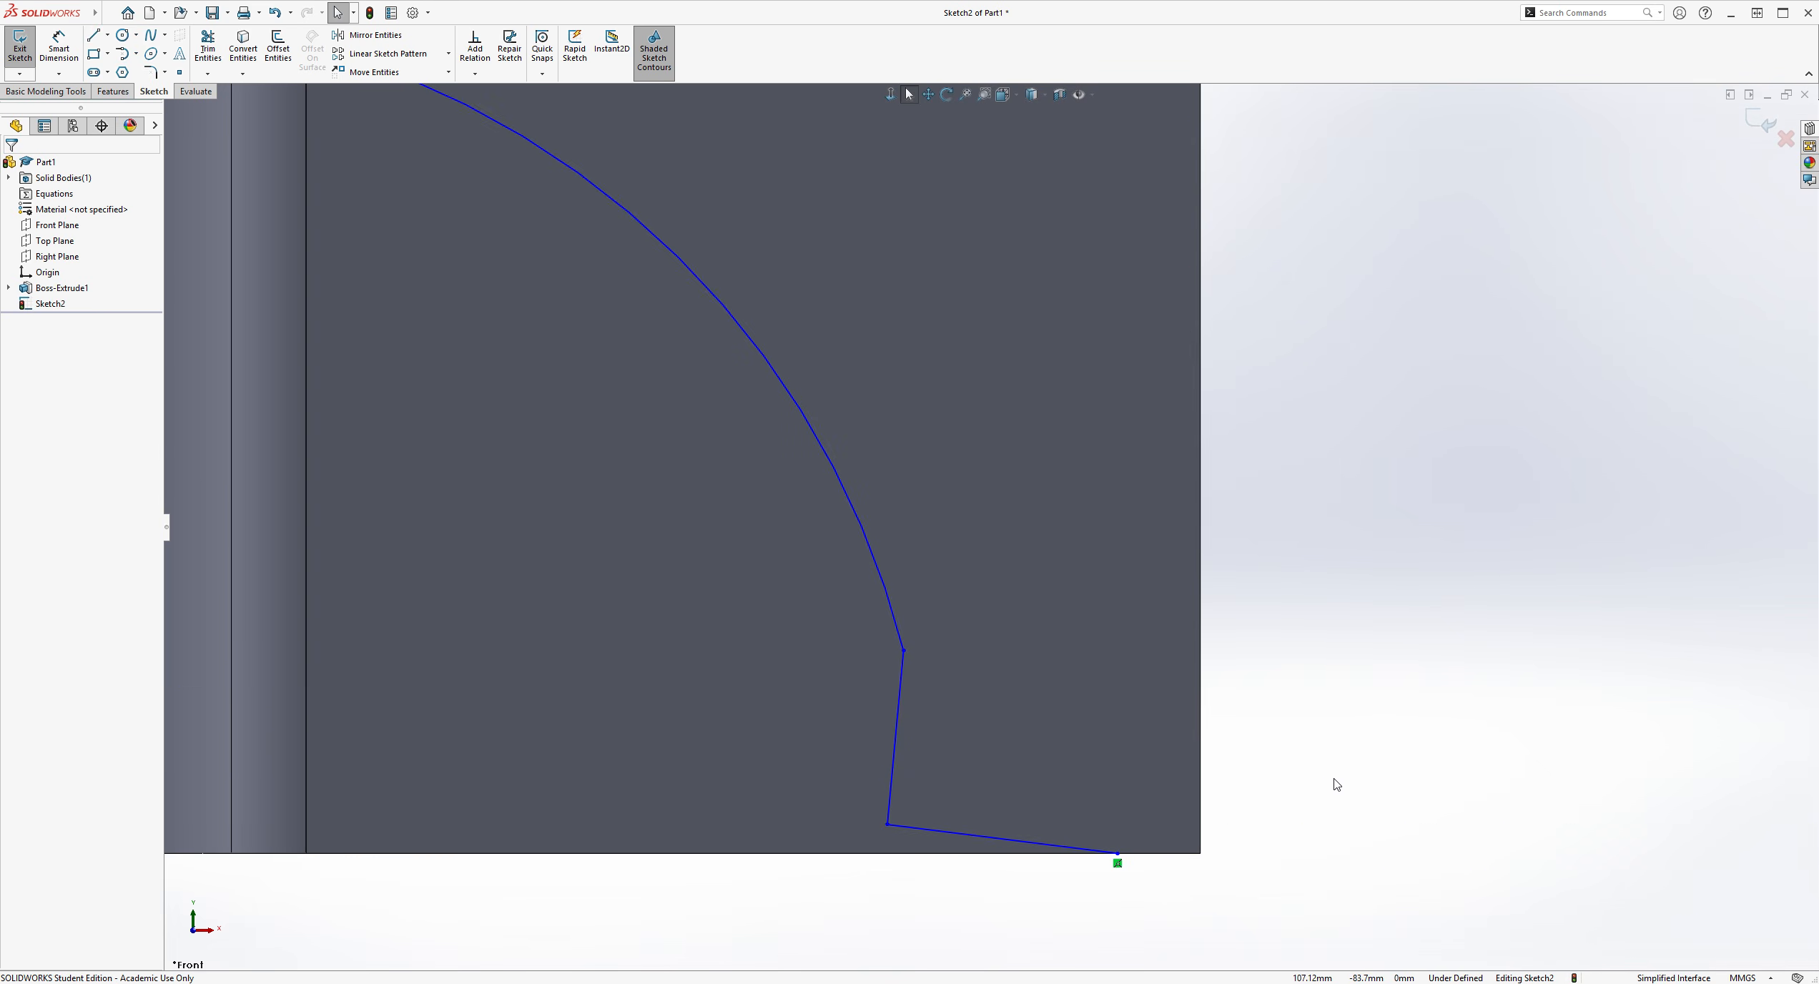
scroll(1337, 785, "up", 5)
scroll(1044, 379, "down", 3)
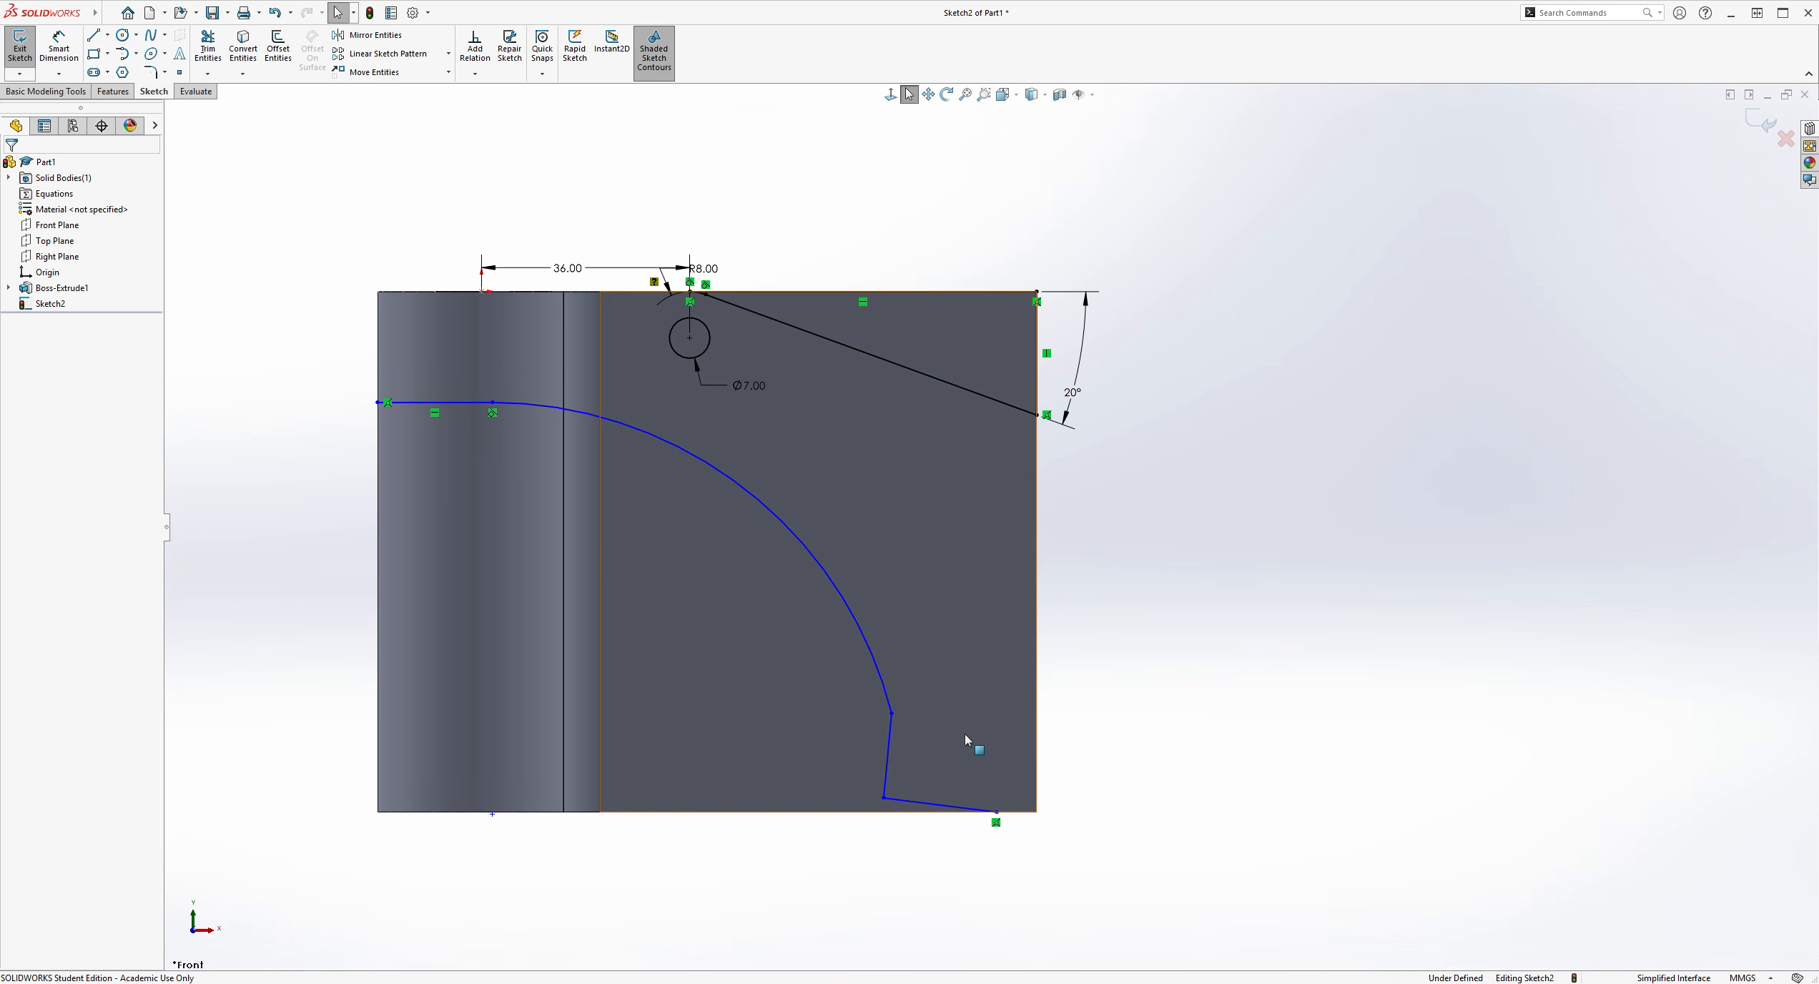
scroll(568, 383, "down", 3)
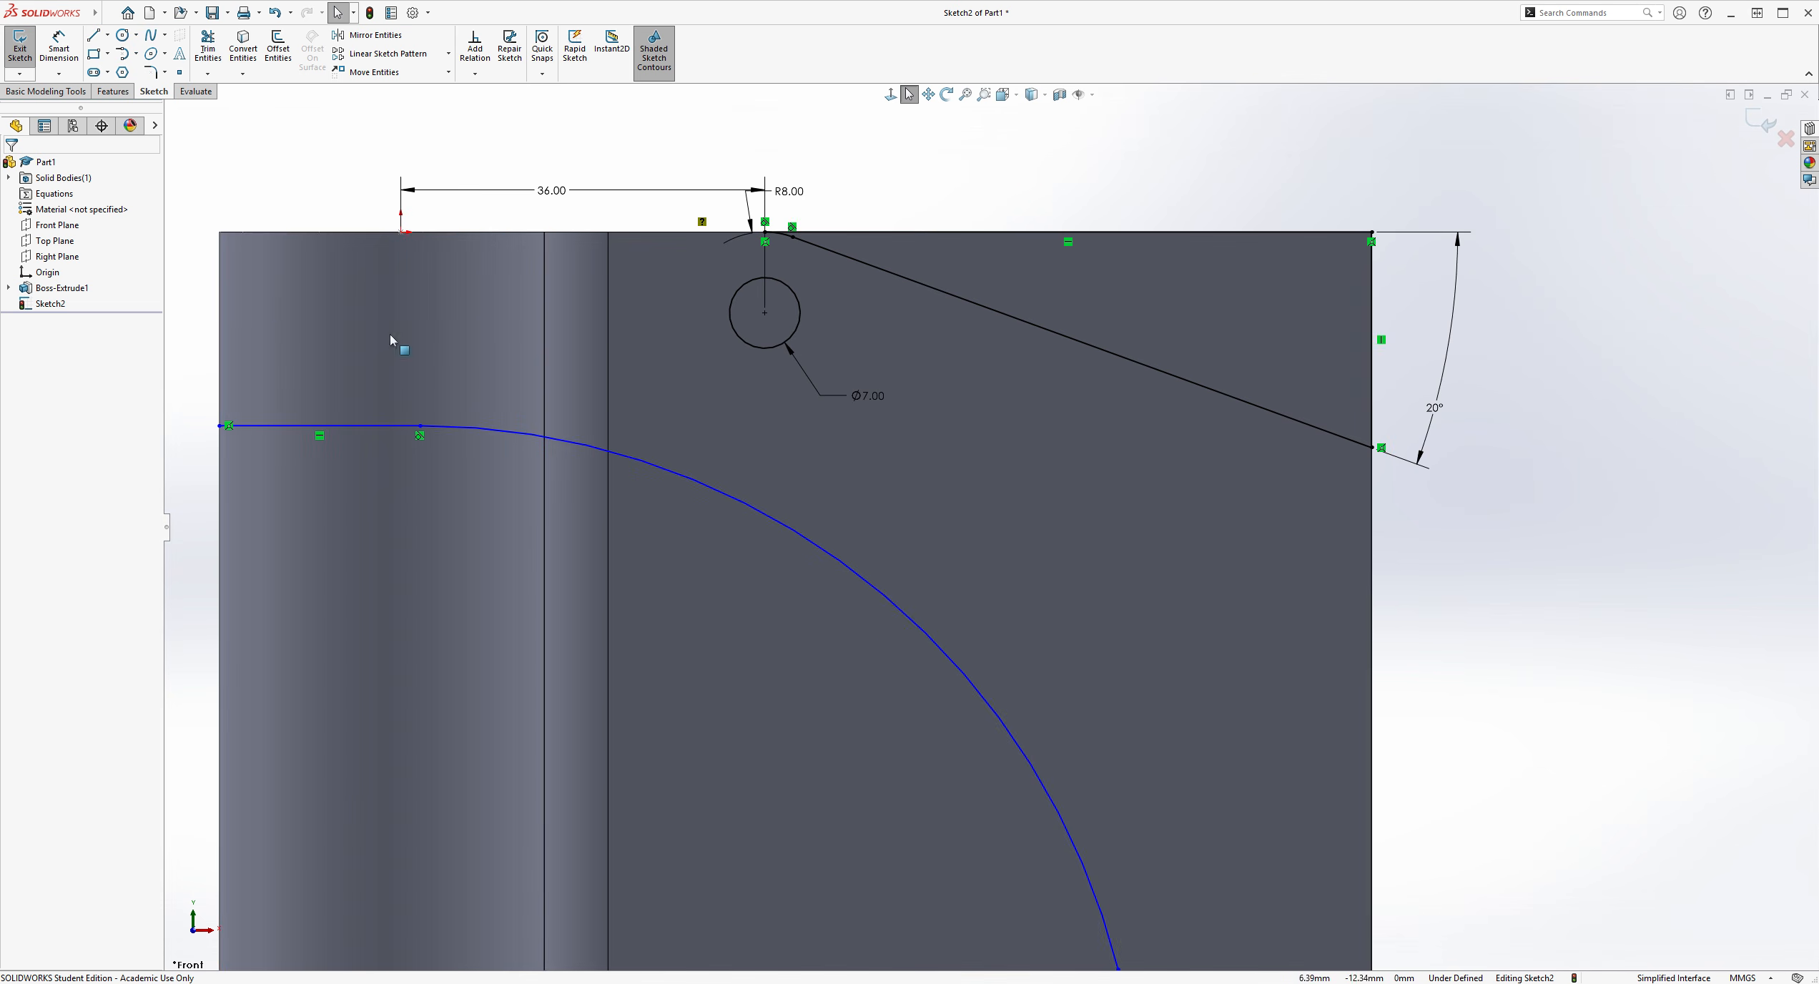
scroll(947, 514, "up", 2)
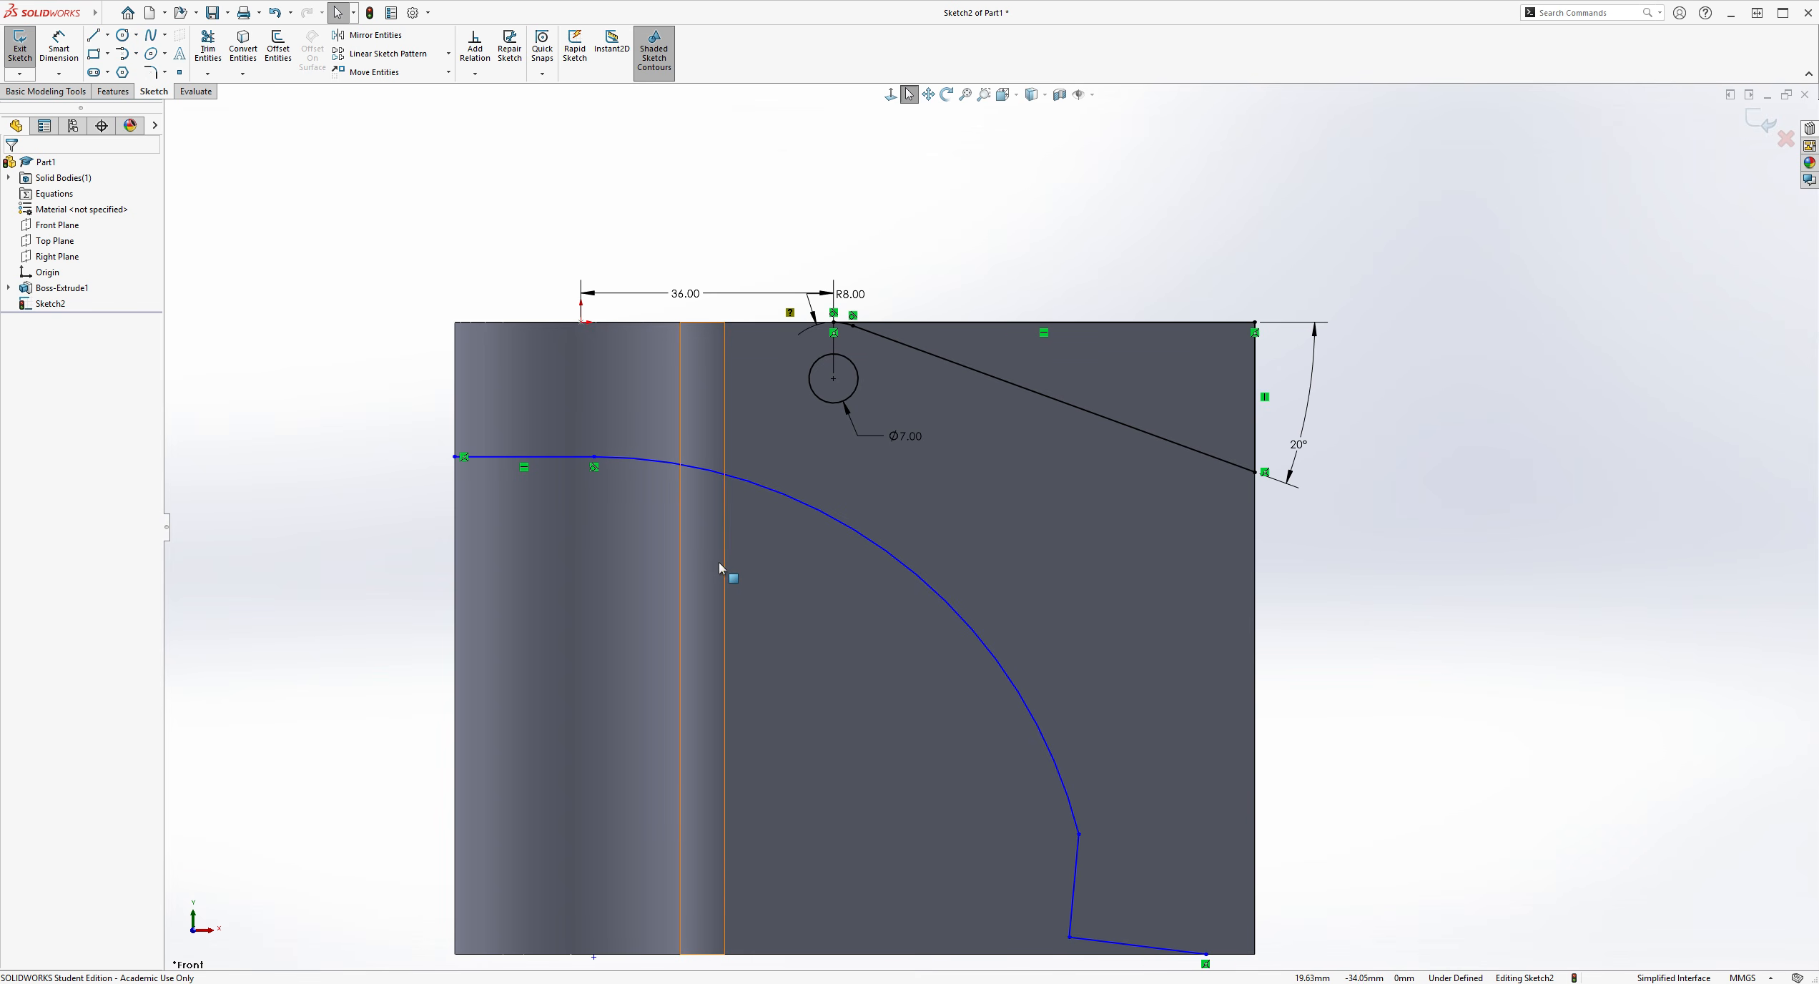
scroll(1210, 832, "down", 1)
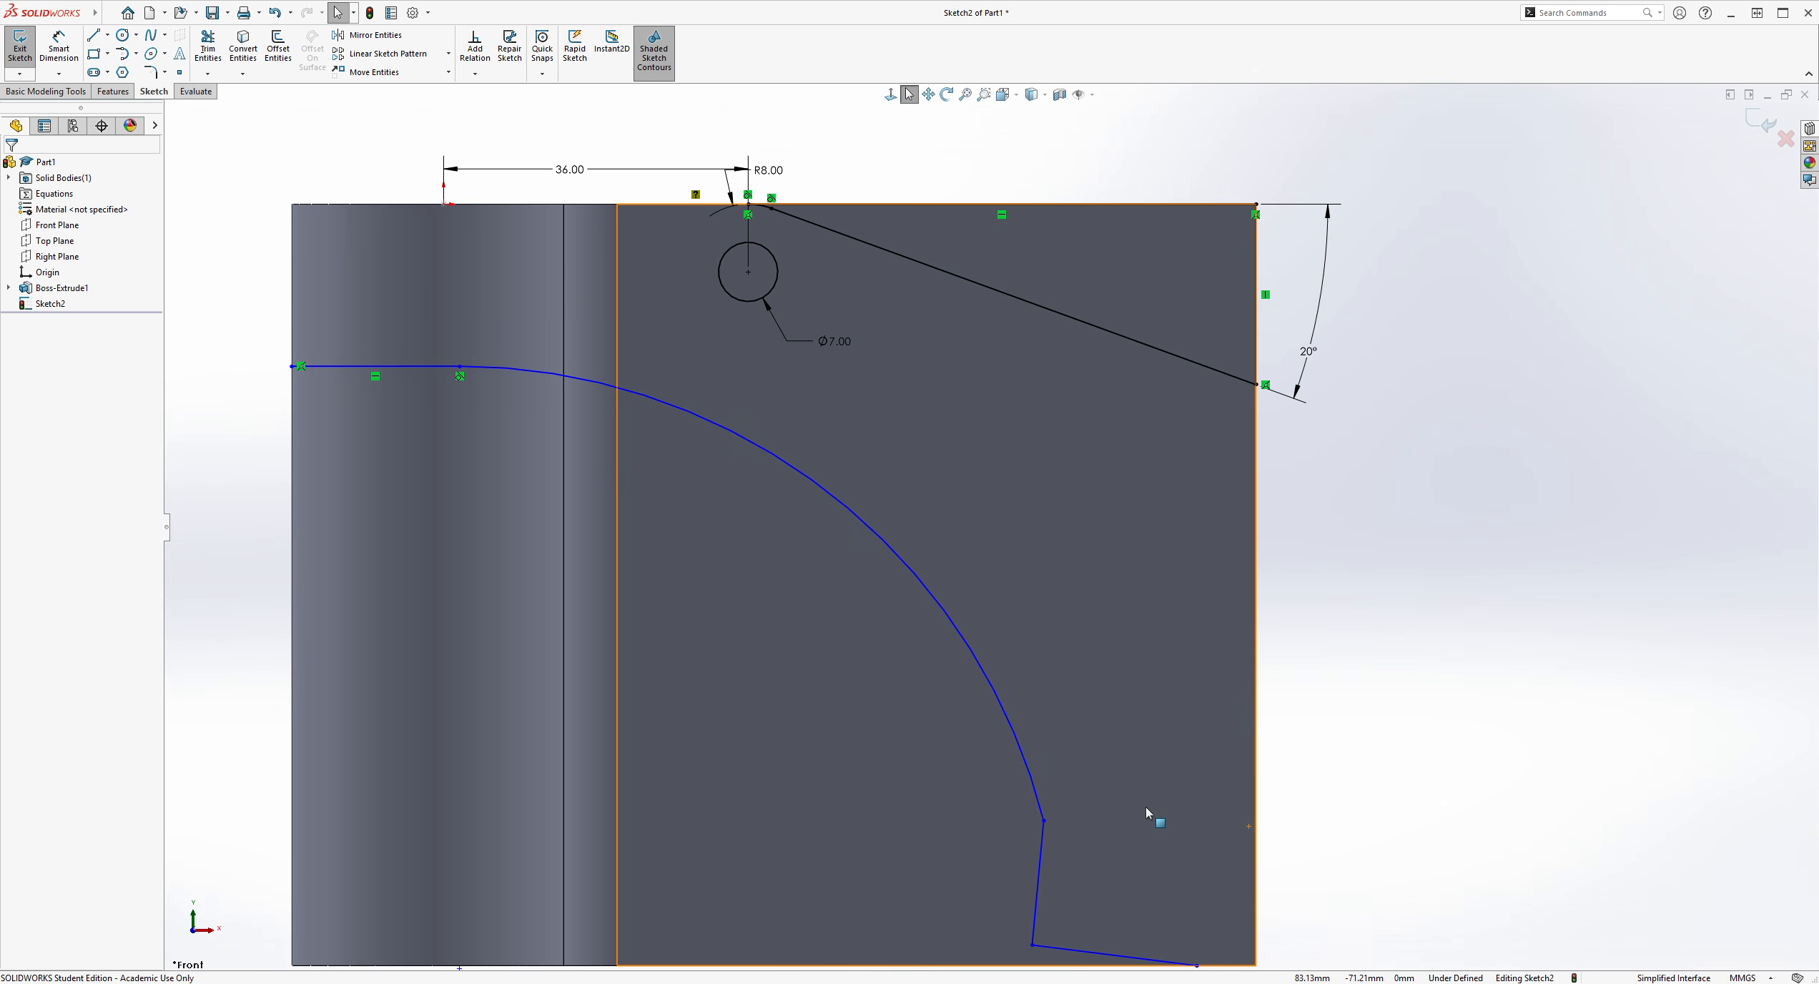
Make the large arc tangent to the short line at its lower end
left_click(1040, 811)
left_click(1040, 858, "ctrl")
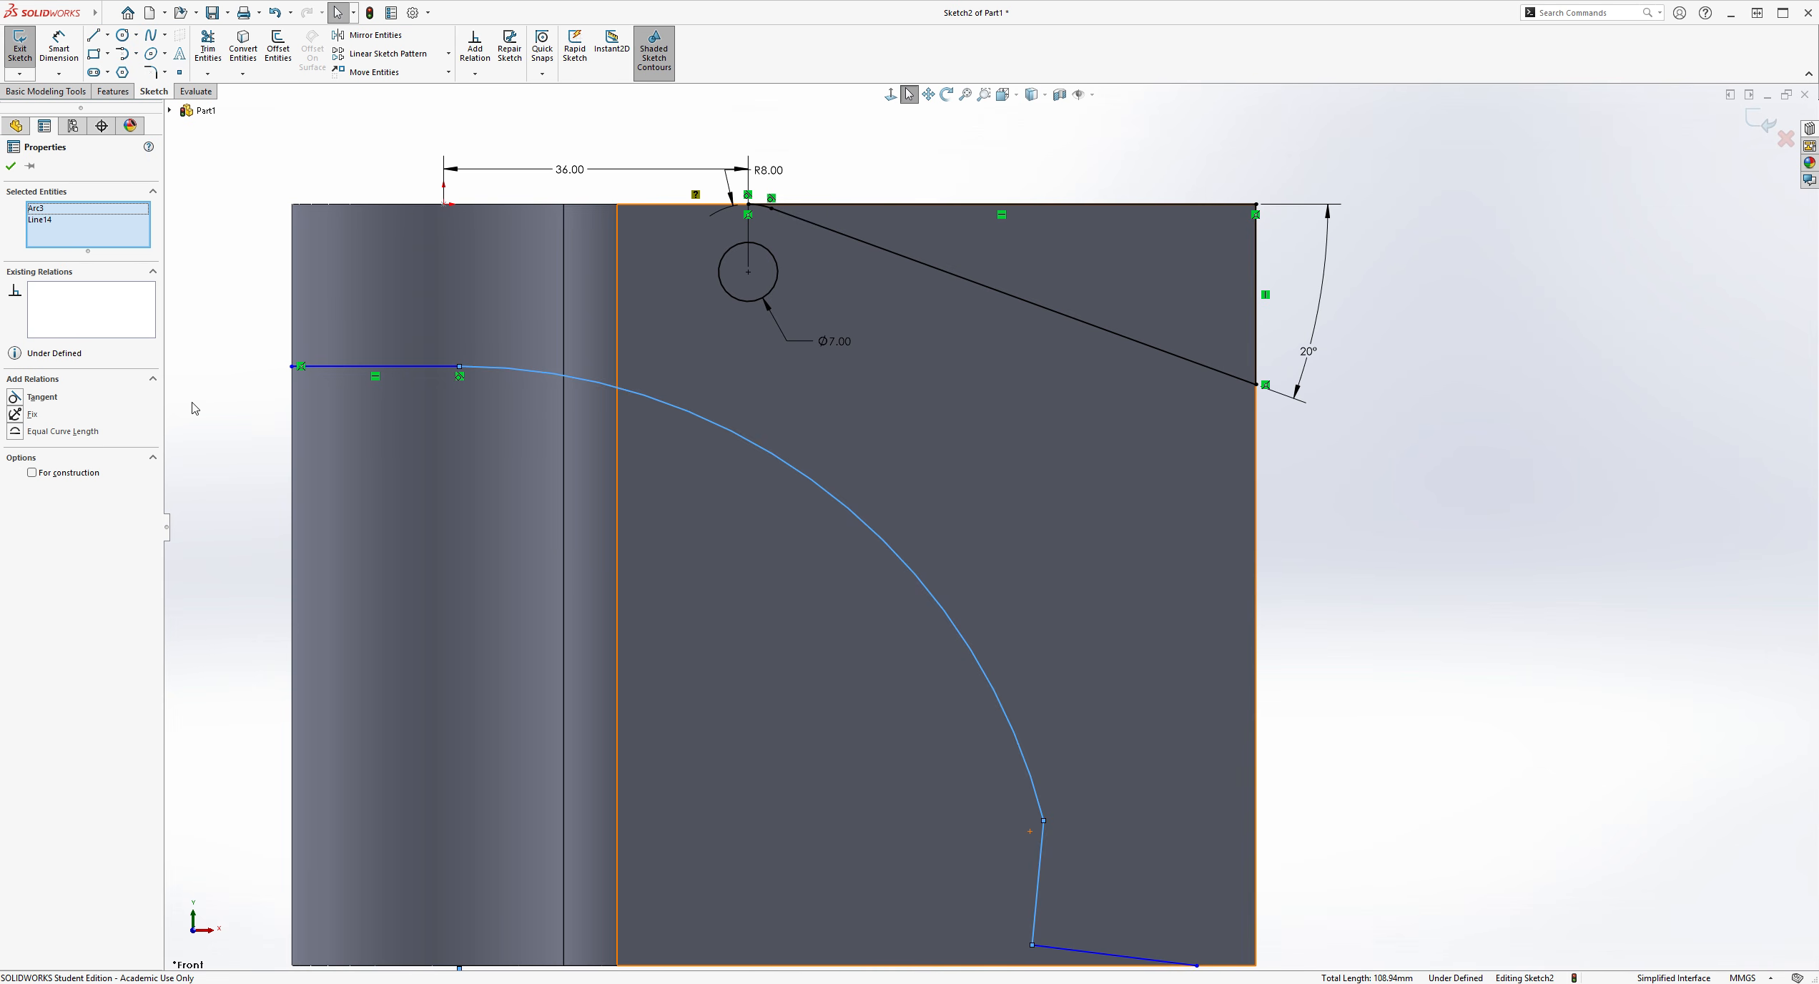
left_click(42, 397)
scroll(1003, 658, "up", 1)
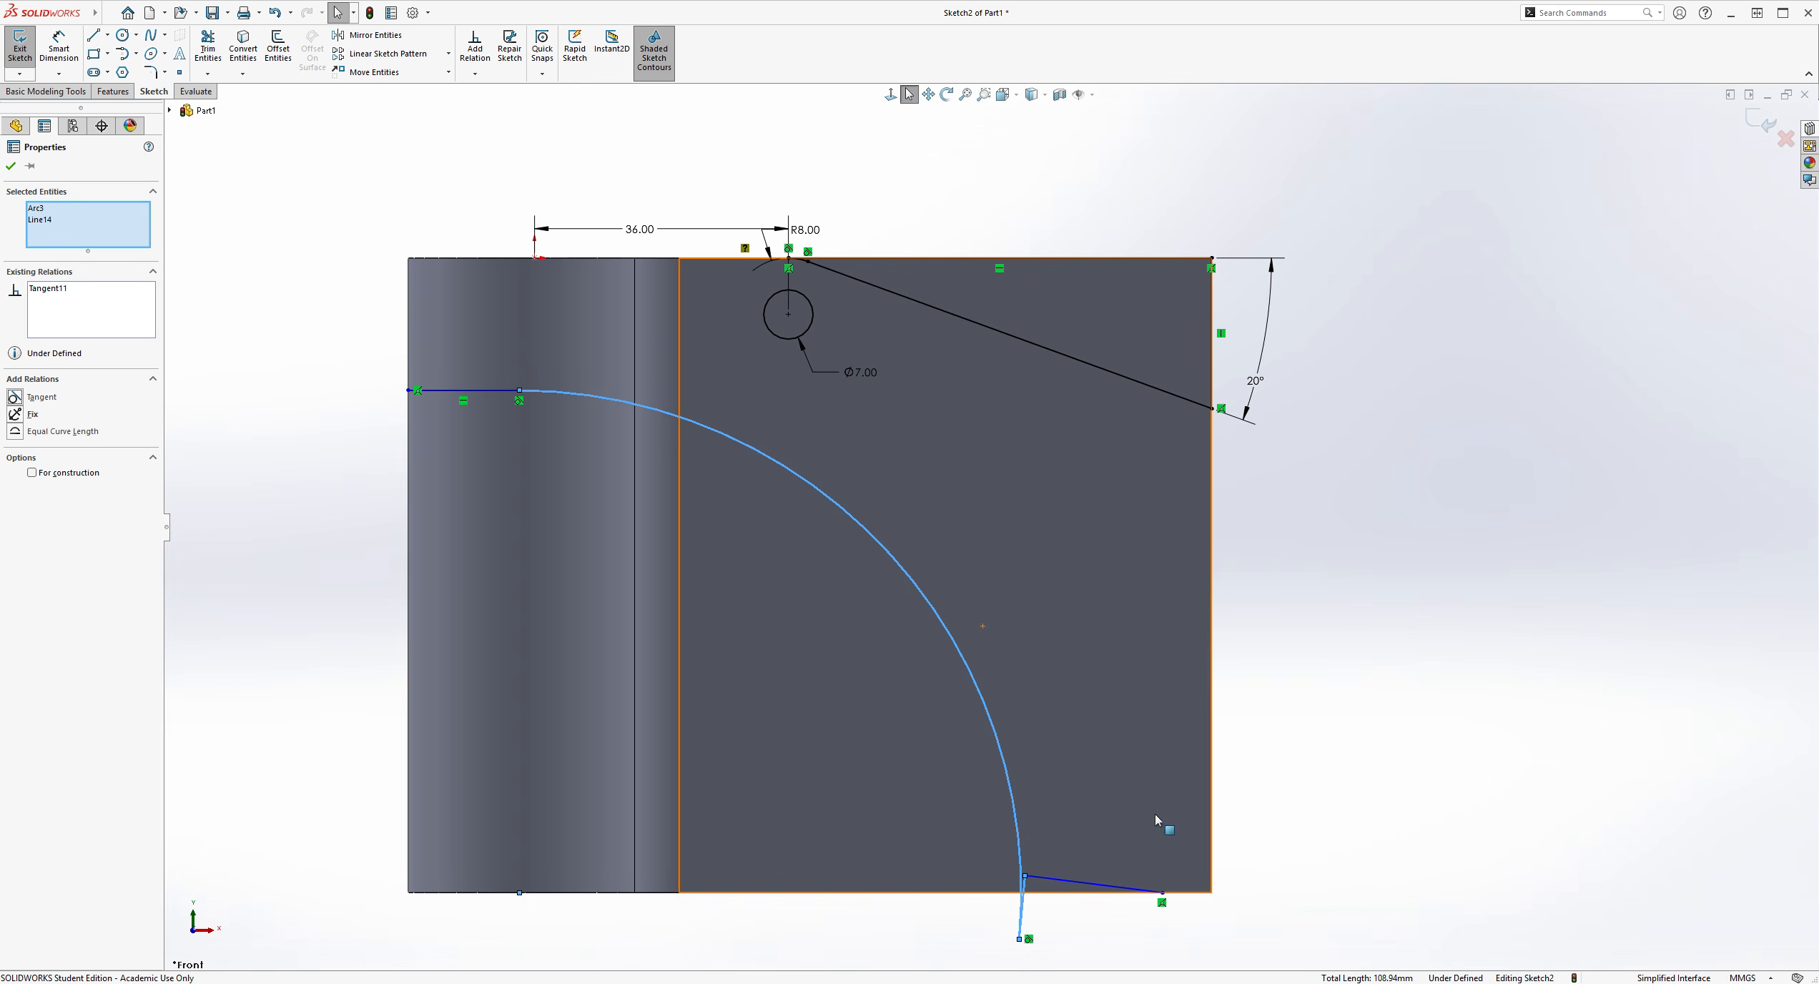
Move the arc's lower endpoint up inside the block outline so the short tangent line runs downward from it
scroll(1147, 885, "down", 1)
key("Escape")
mouse_move(984, 934)
left_mouse_down()
mouse_move(1008, 820)
mouse_move(1048, 756)
mouse_move(1046, 814)
mouse_move(1030, 784)
left_mouse_up()
key("Escape")
scroll(1180, 812, "down", 1)
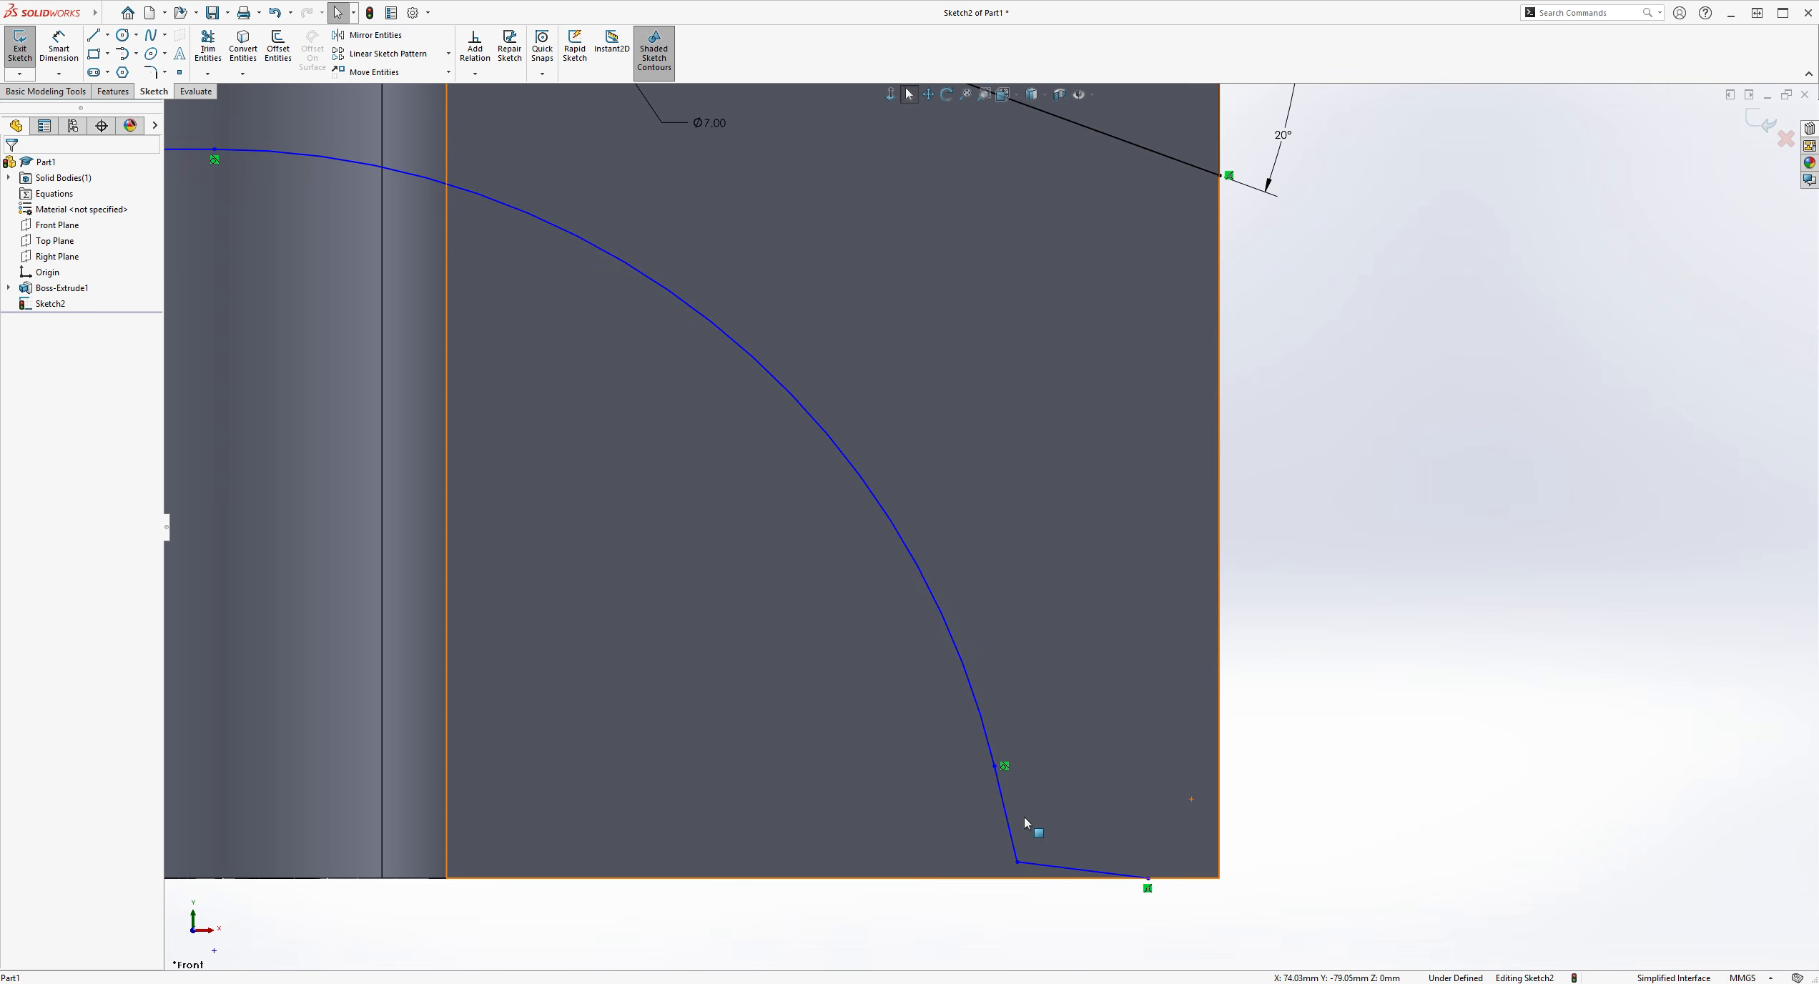
Dimension the large arc with a radius of 48 mm
key("f")
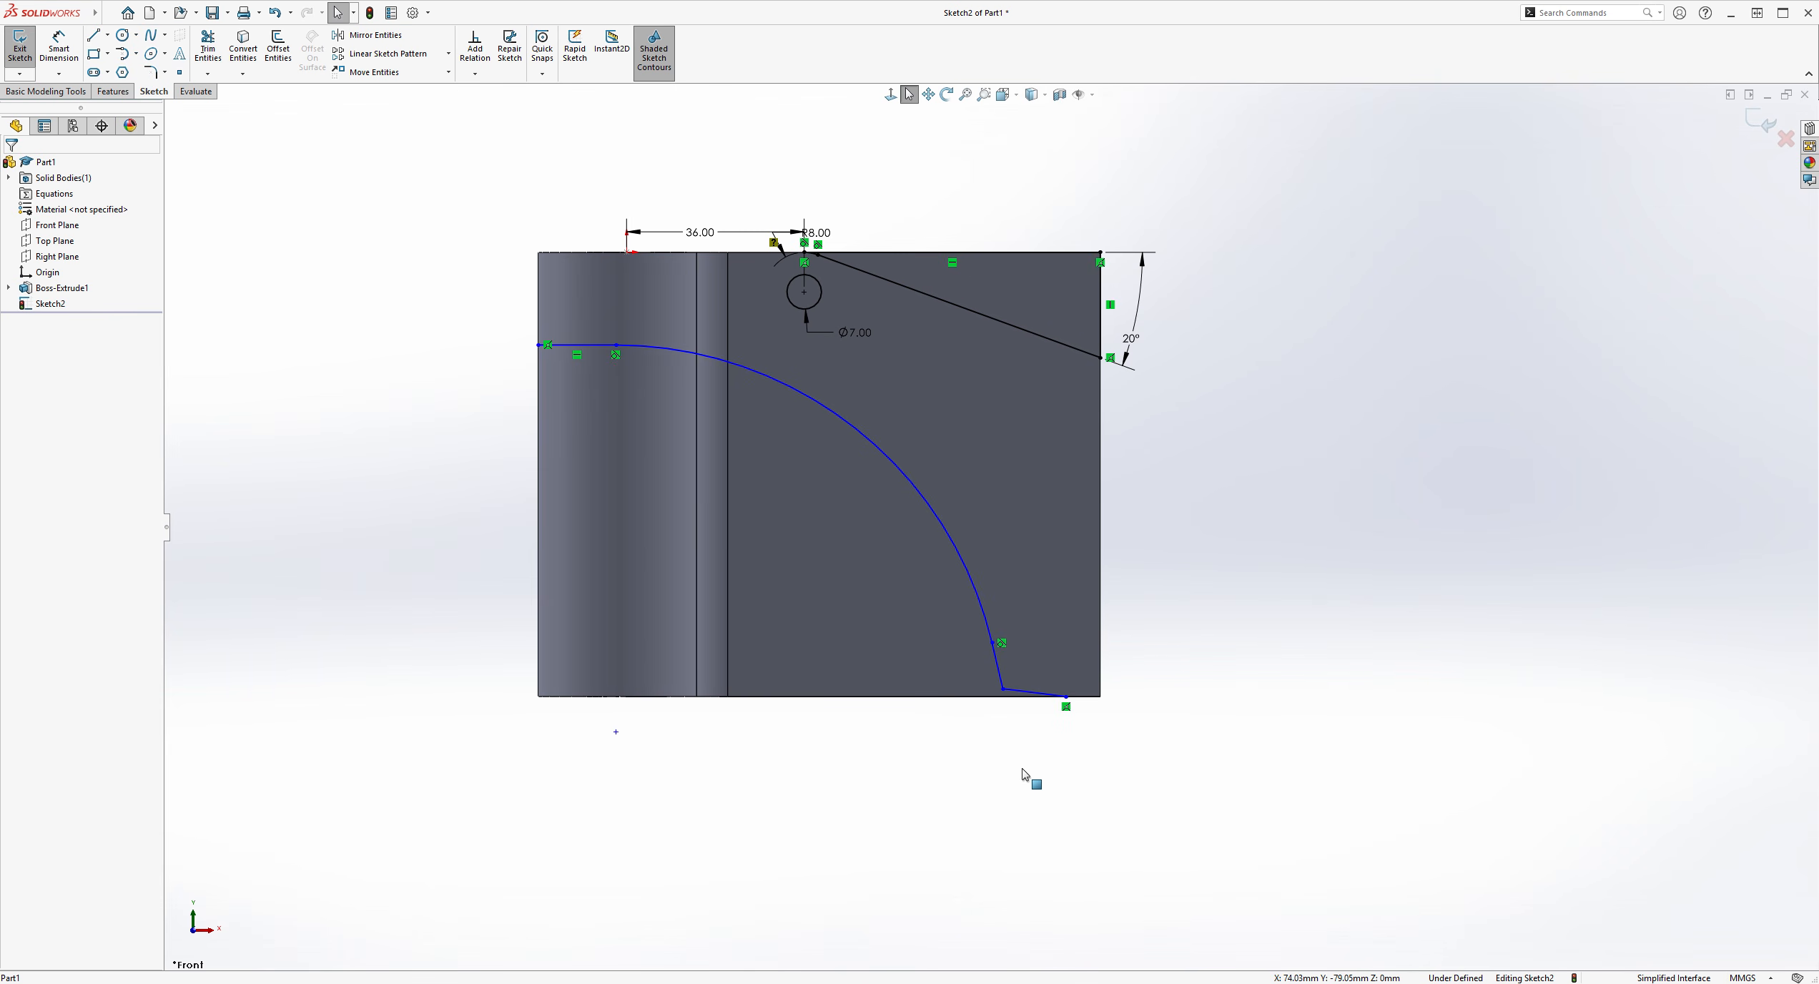
scroll(1005, 631, "down", 2)
scroll(989, 630, "up", 1)
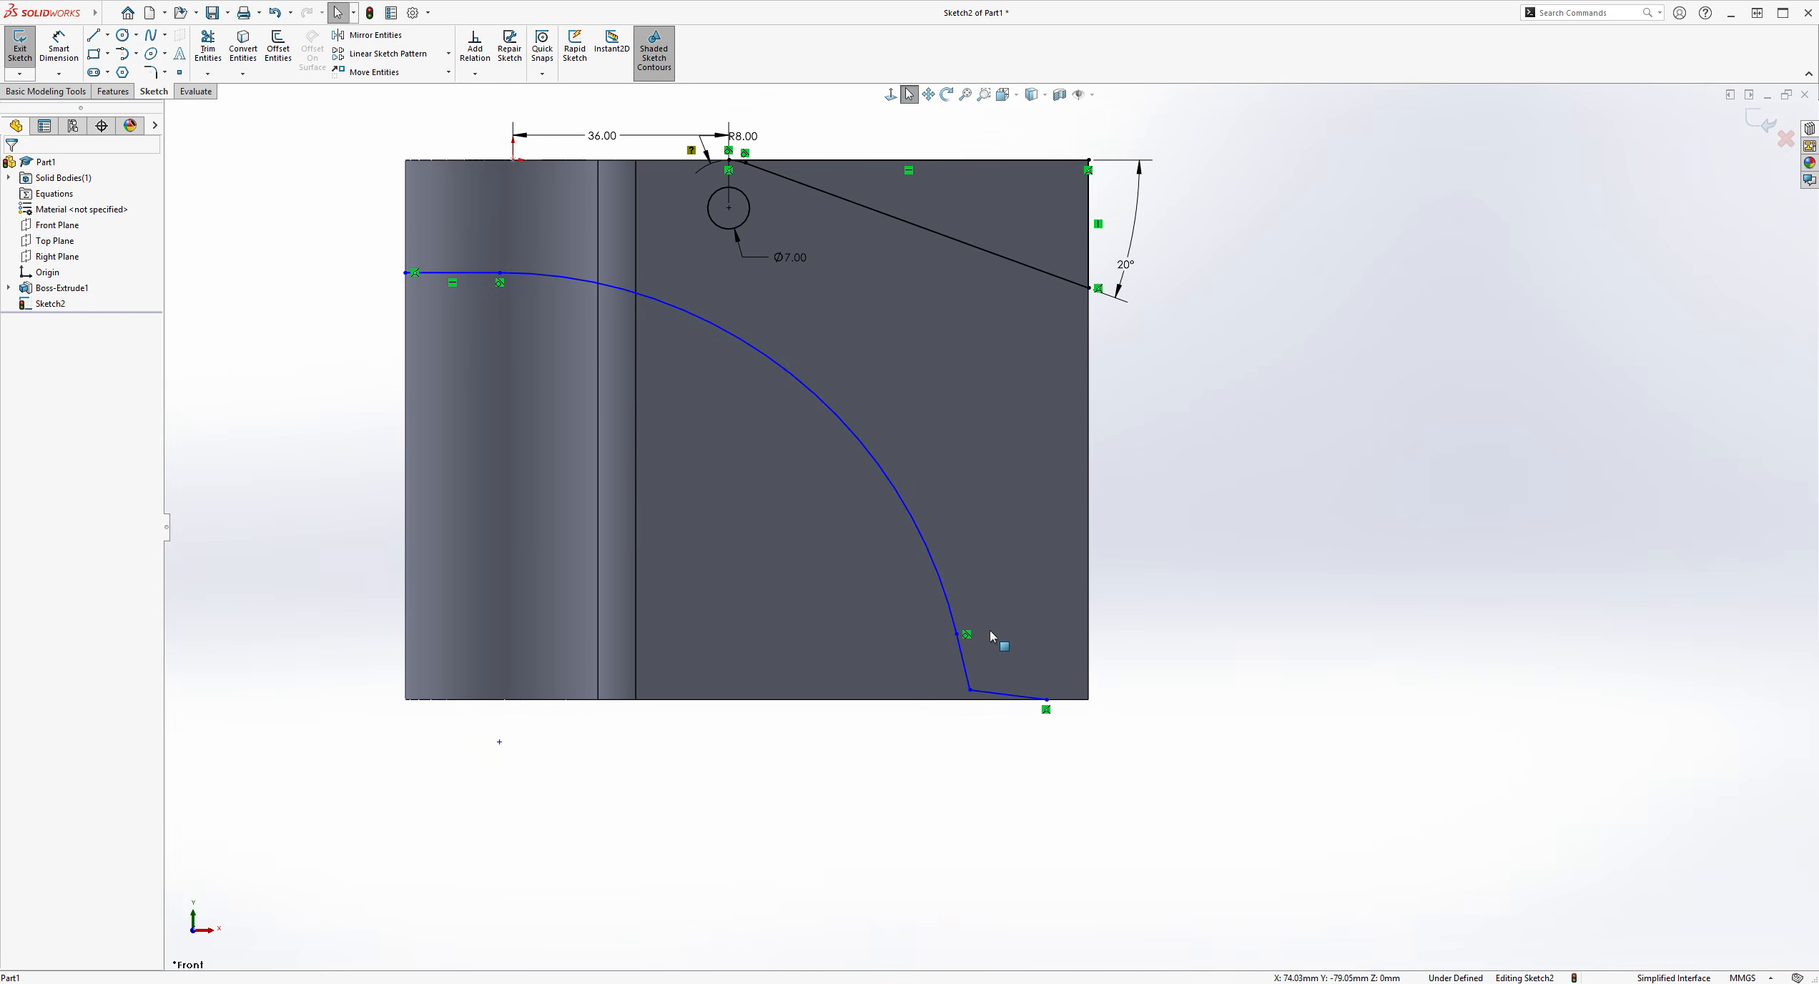
scroll(989, 626, "up", 1)
scroll(943, 446, "down", 2)
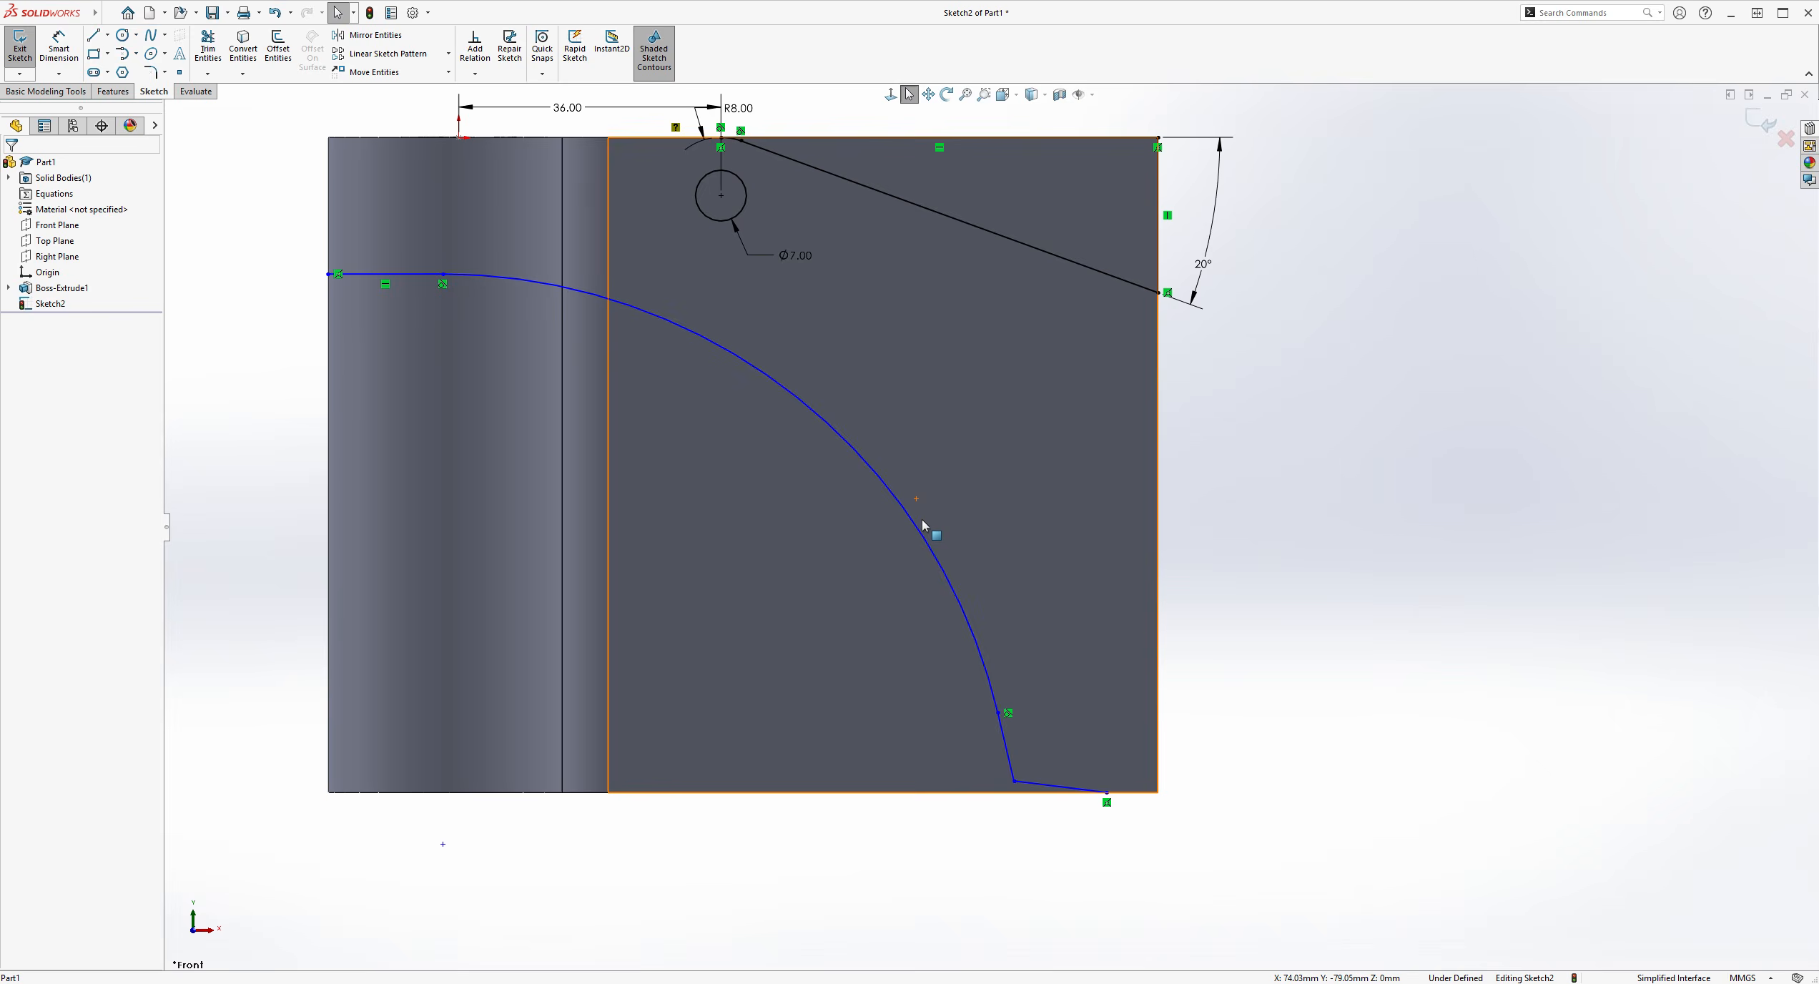
left_click(59, 48)
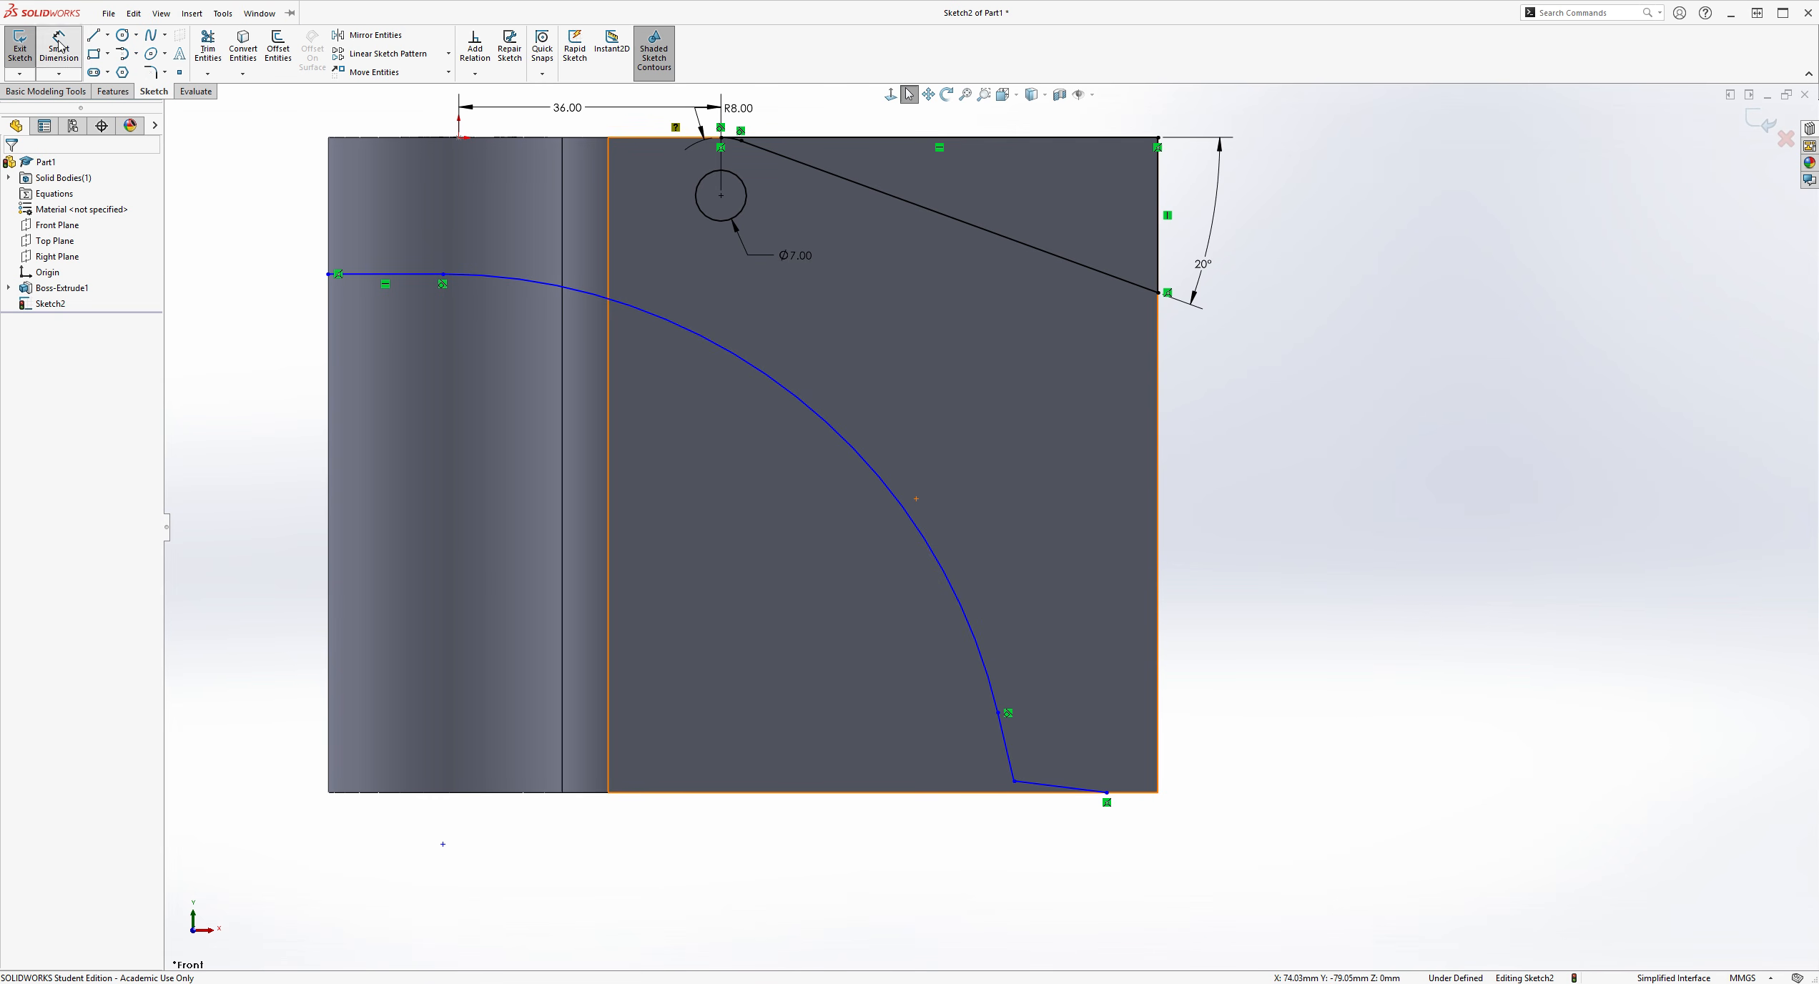
left_click(773, 387)
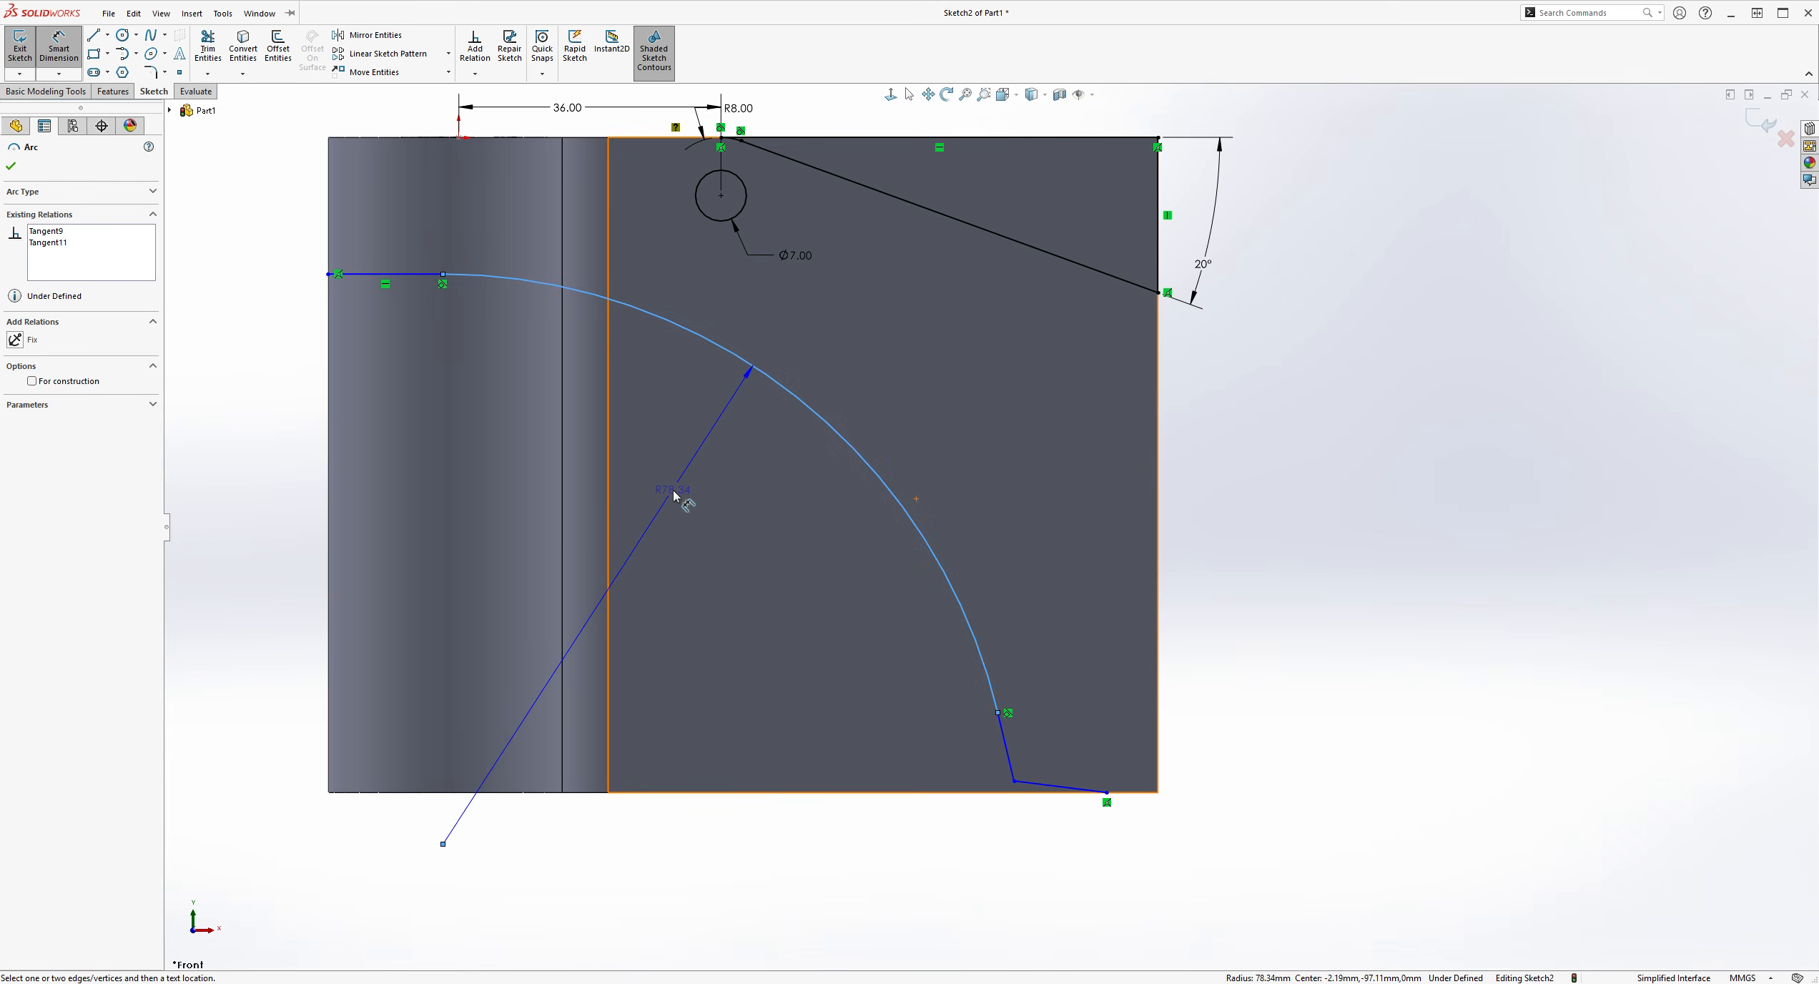
left_click(673, 495)
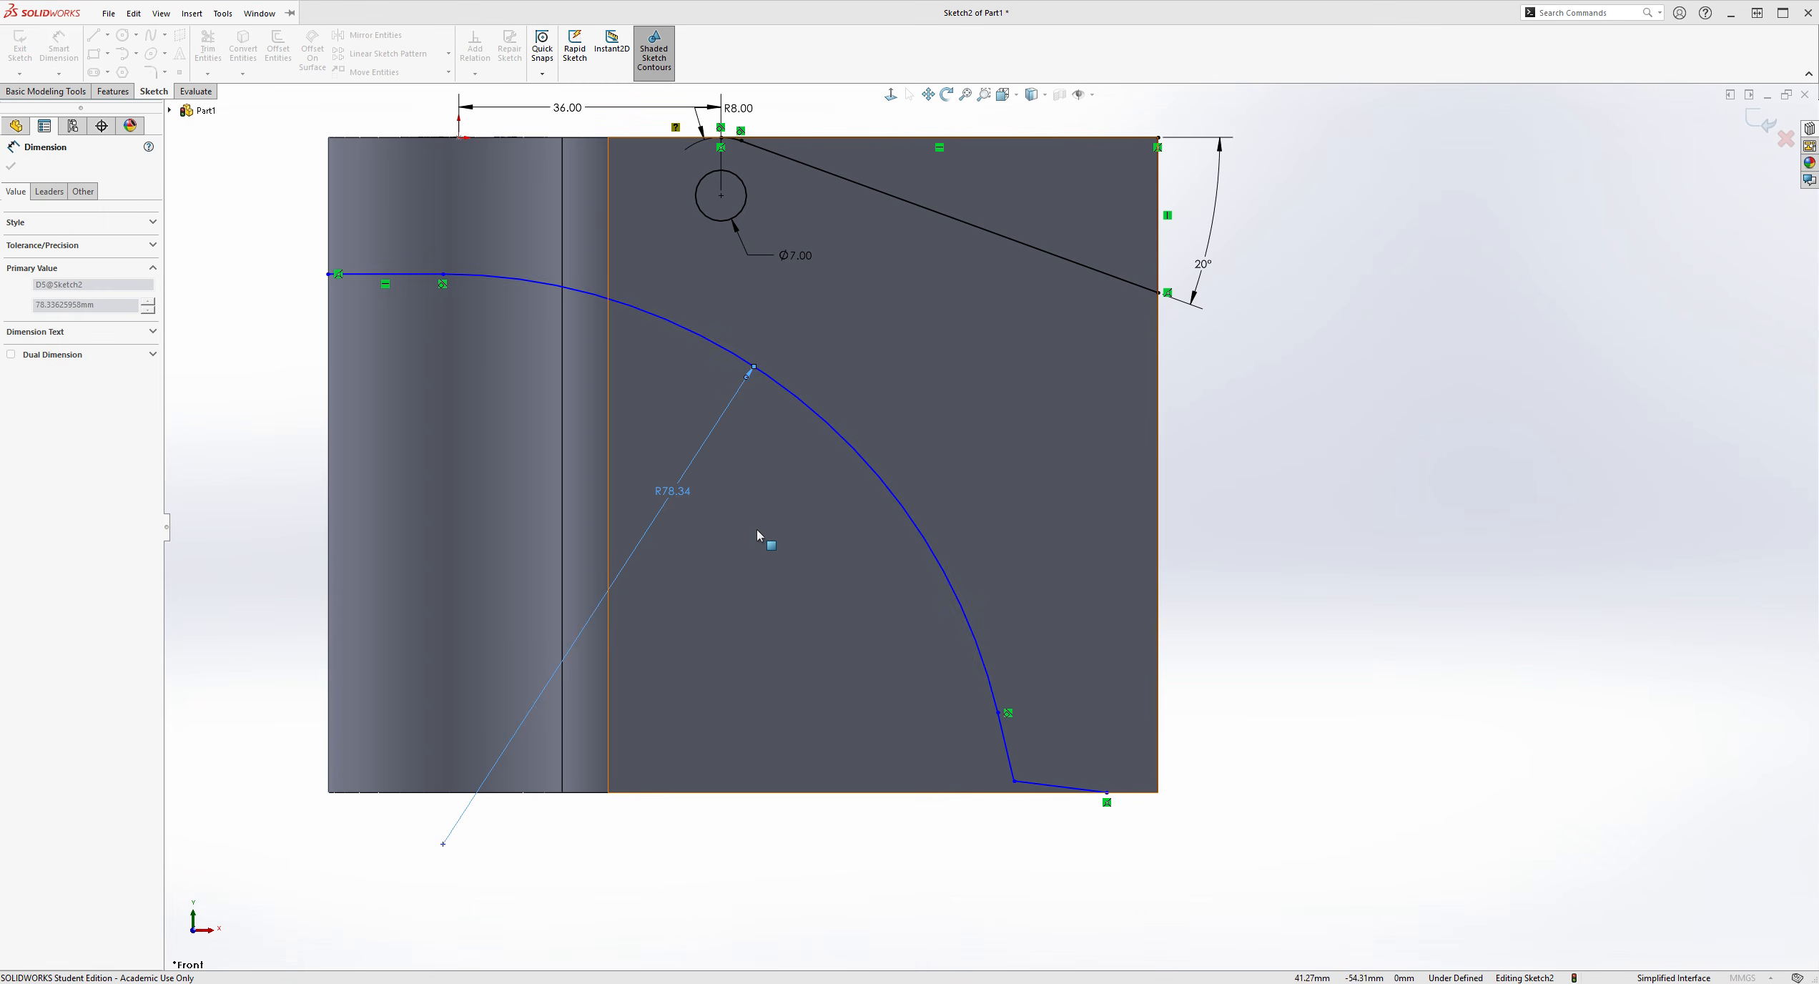
type("48")
key("Return")
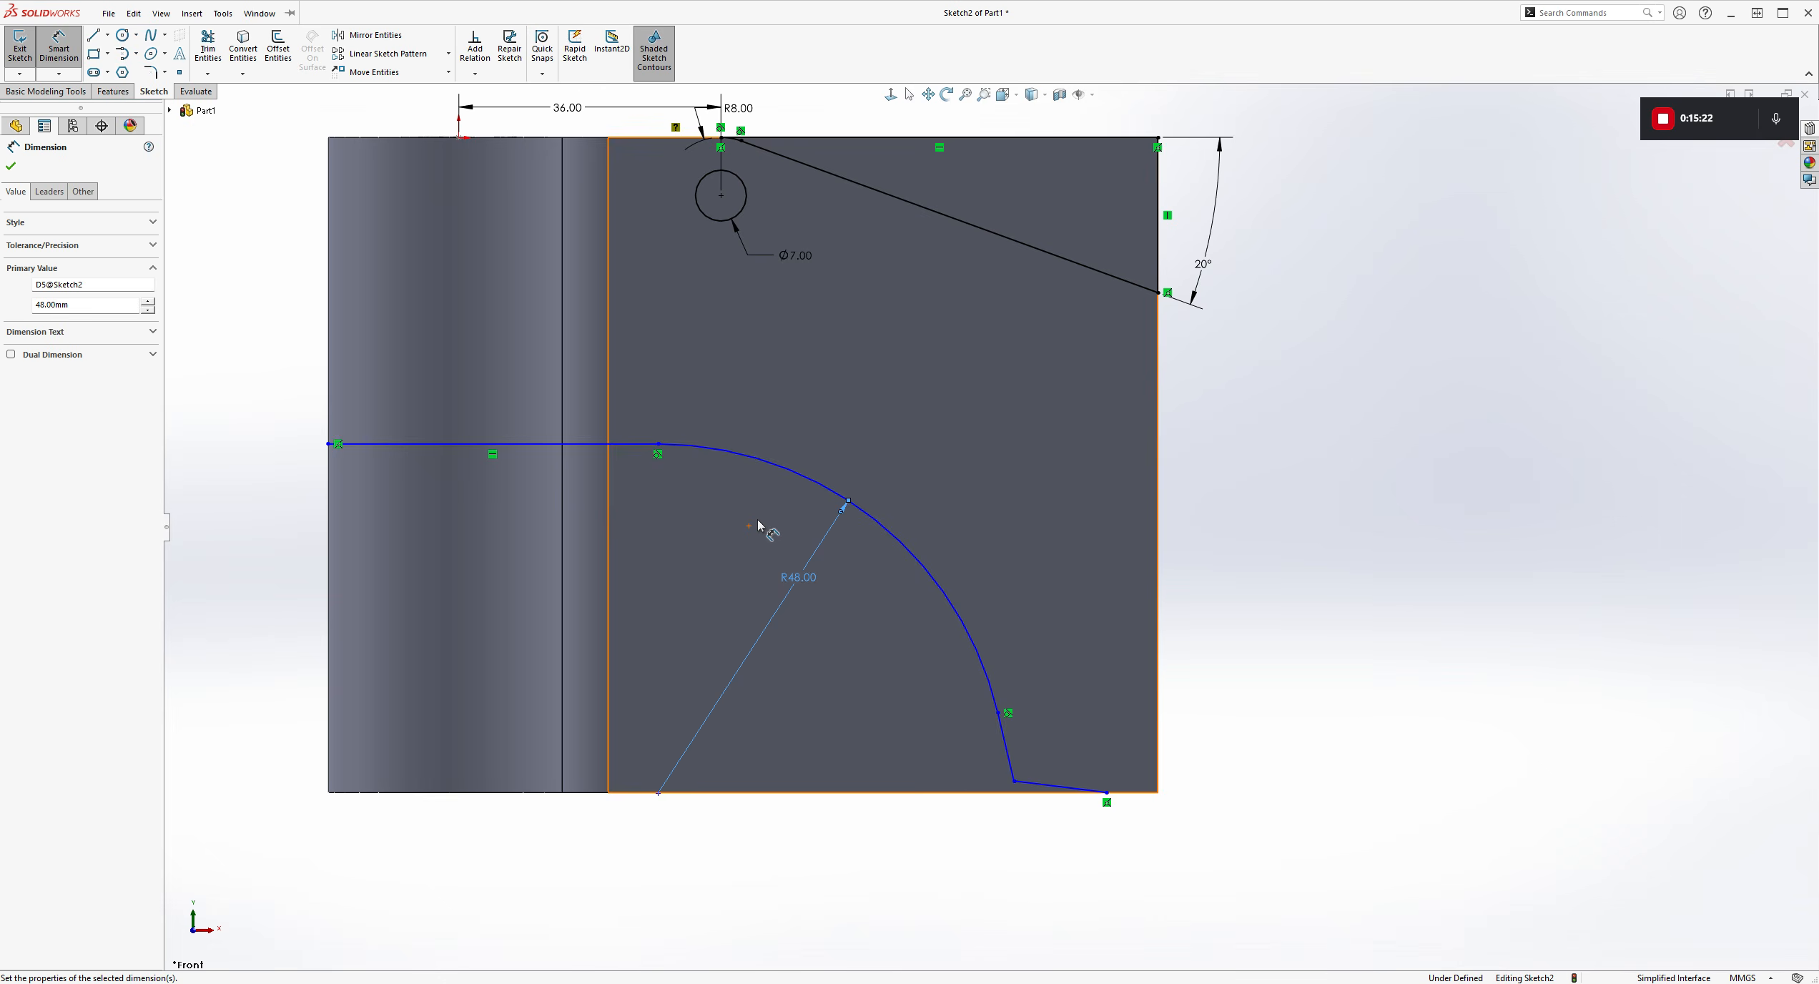
key("Escape")
Dimension the horizontal distance between the arc's center point and the origin as 14 mm
scroll(836, 392, "up", 1)
scroll(836, 391, "down", 2)
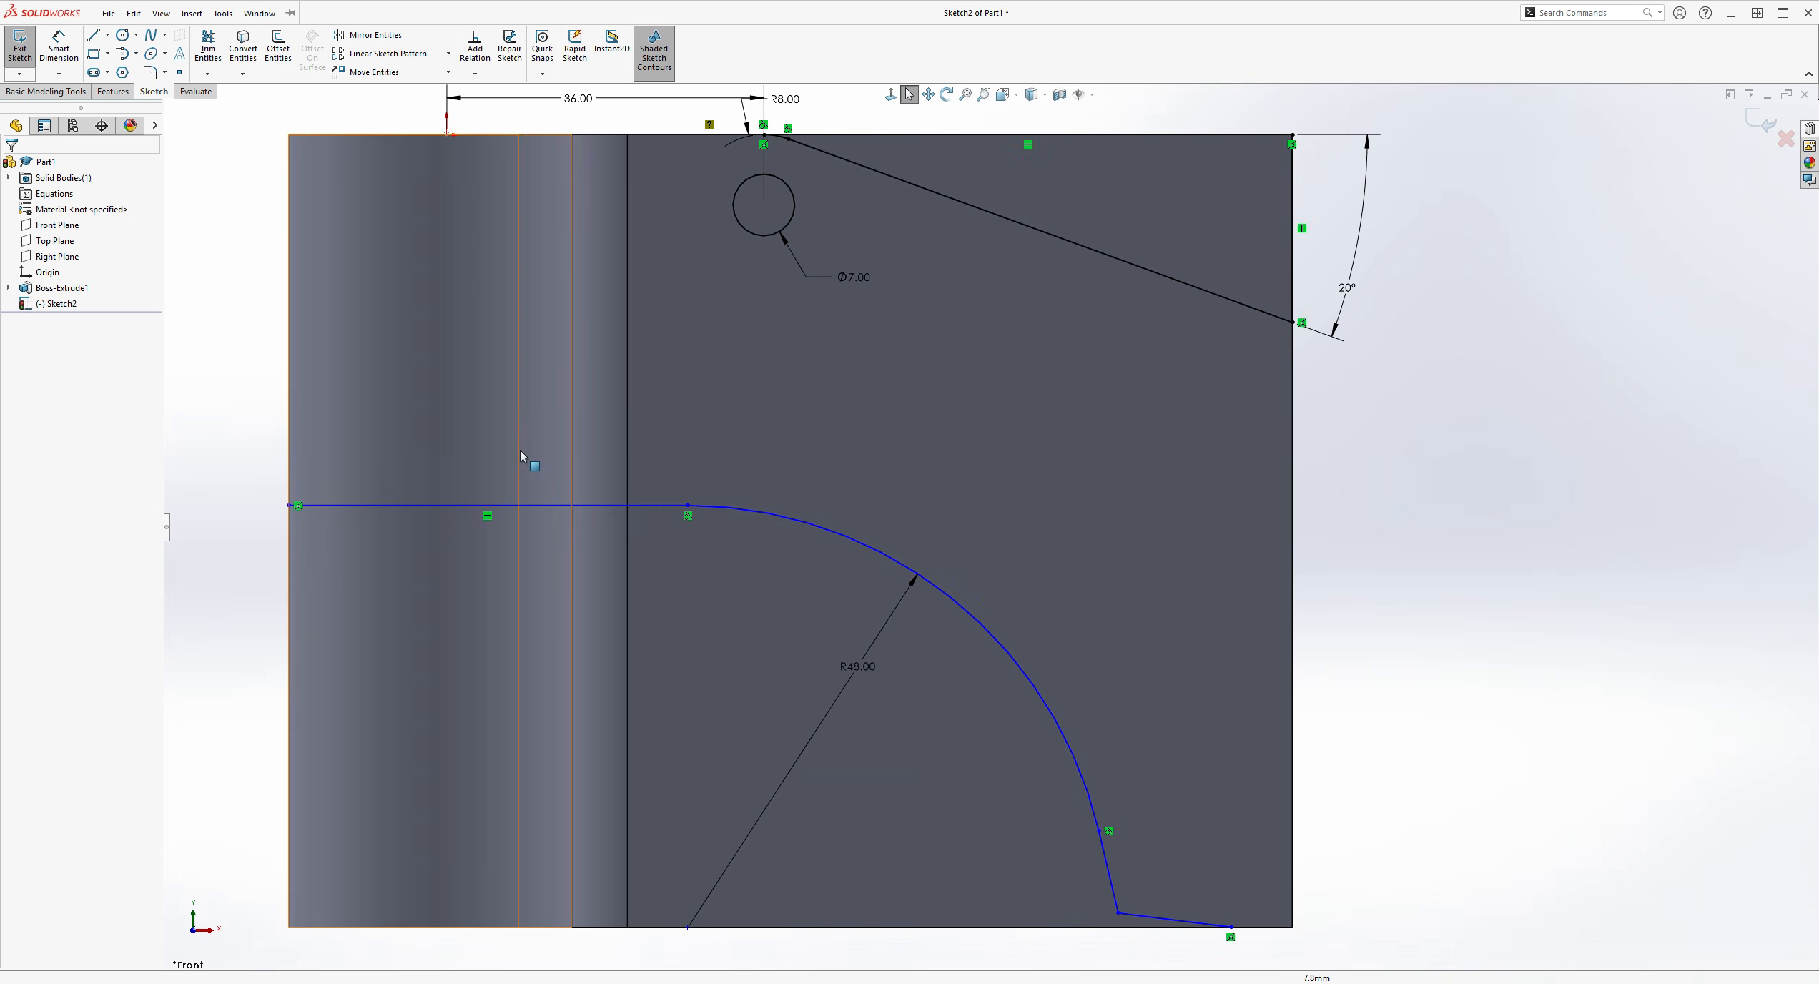
left_click(62, 64)
scroll(1001, 515, "up", 2)
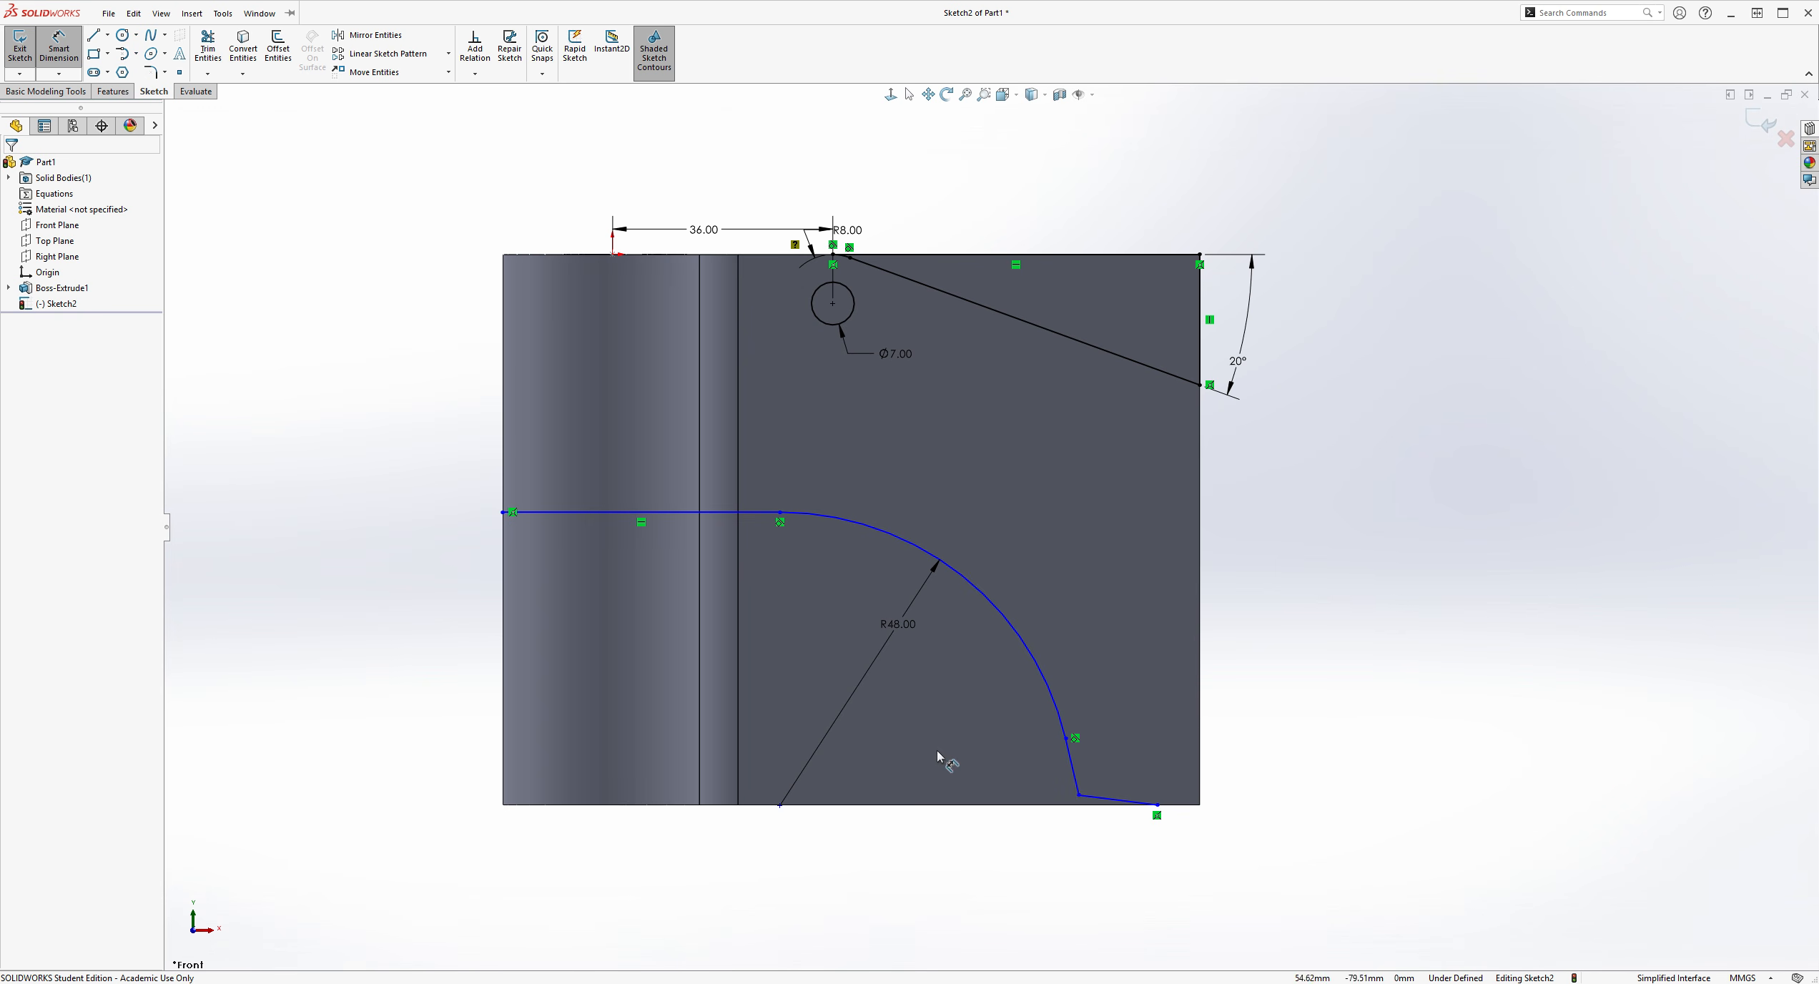
left_click(781, 806)
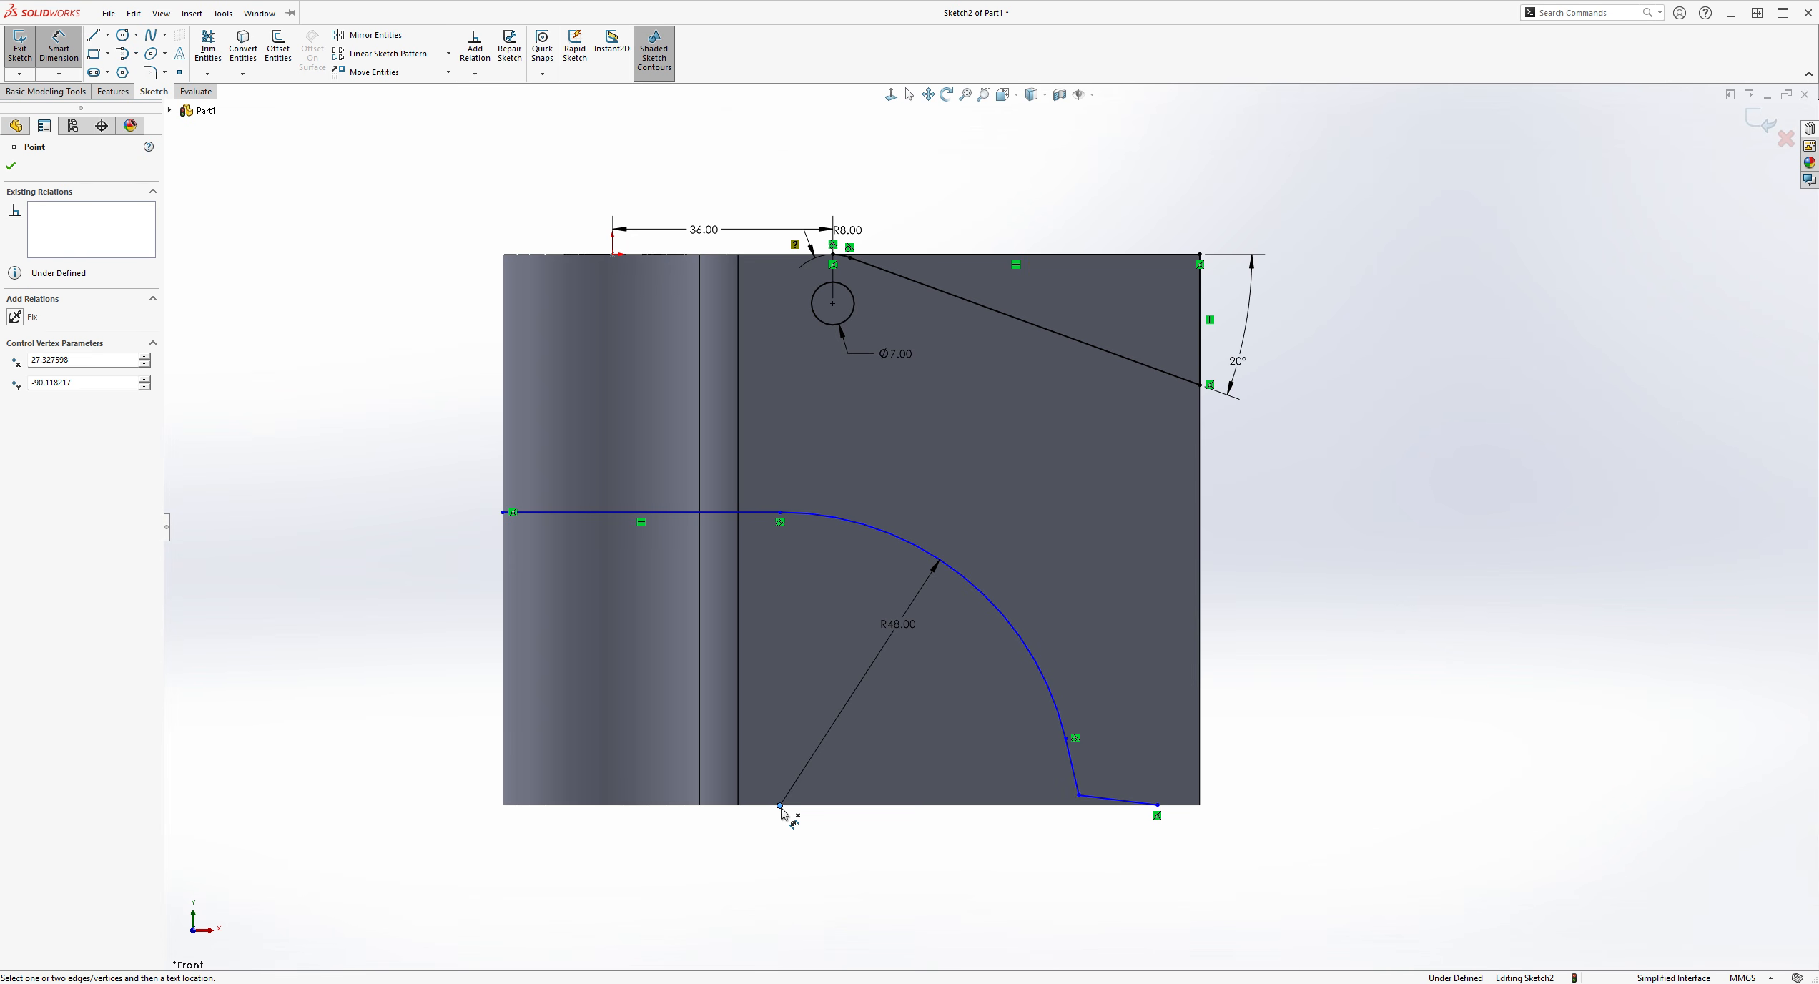
left_click(613, 255)
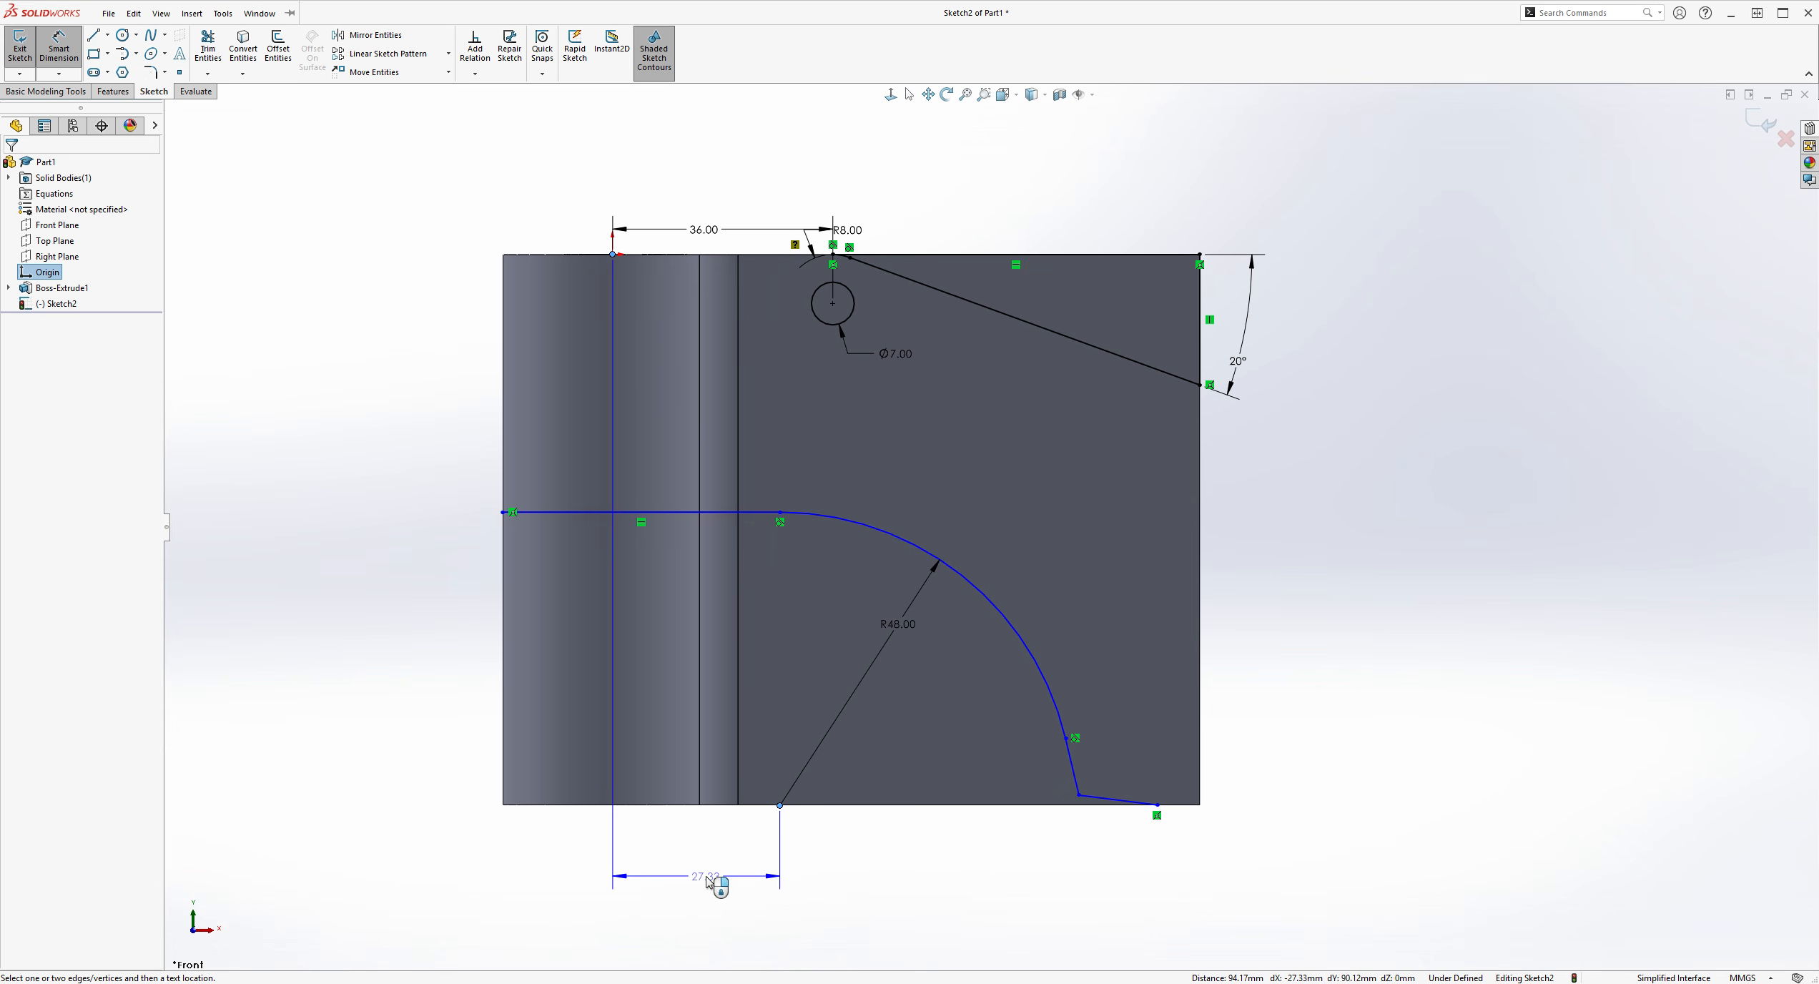
left_click(707, 880)
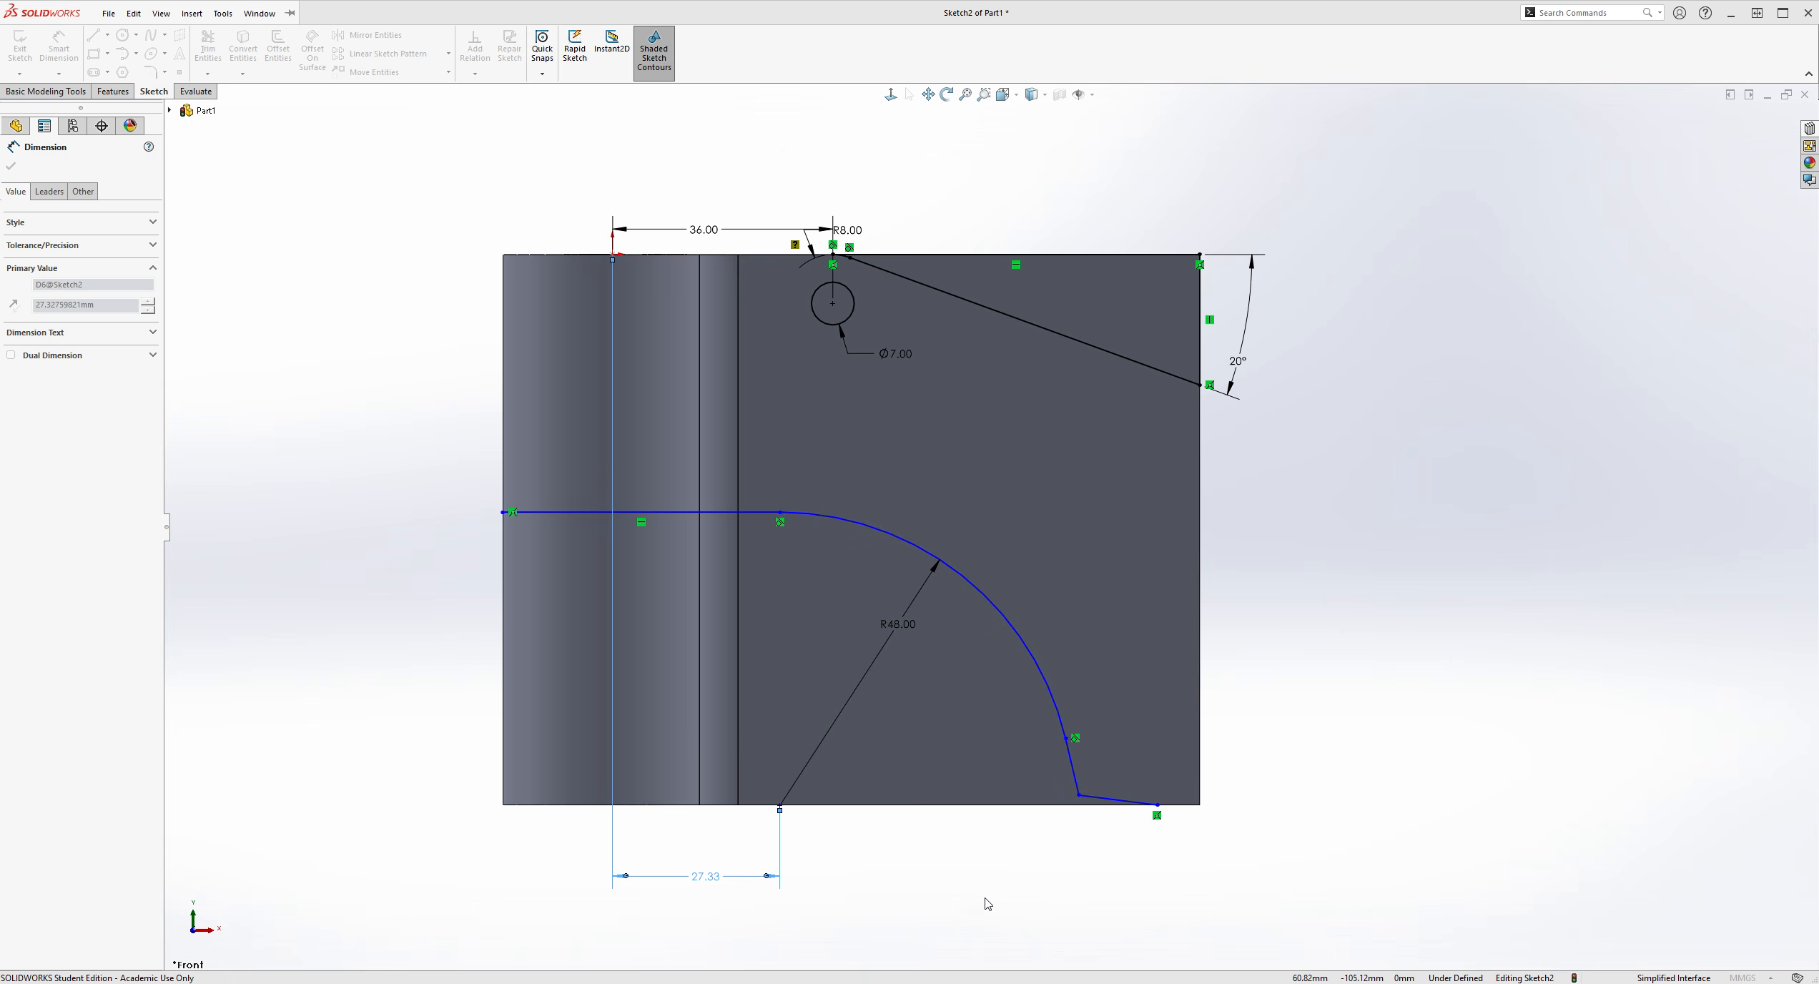
type("14")
key("Return")
key("Escape")
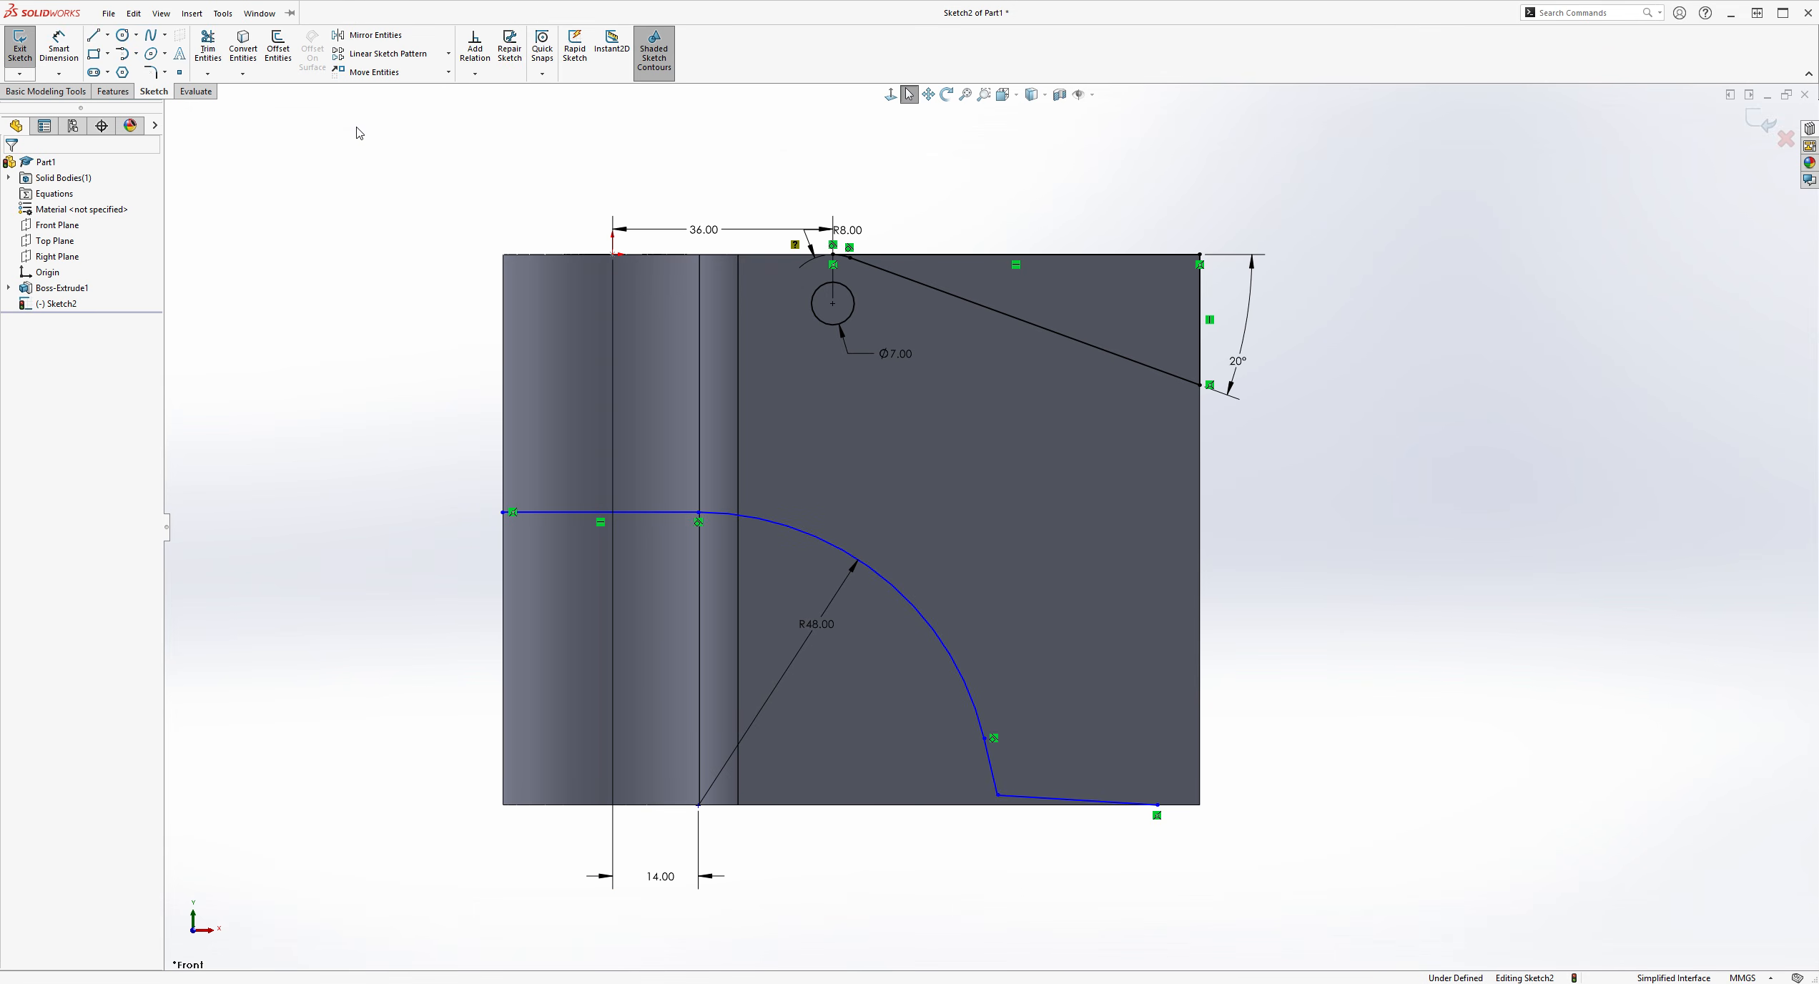
Dimension the horizontal profile line 20 mm below the block's top edge
left_click(61, 54)
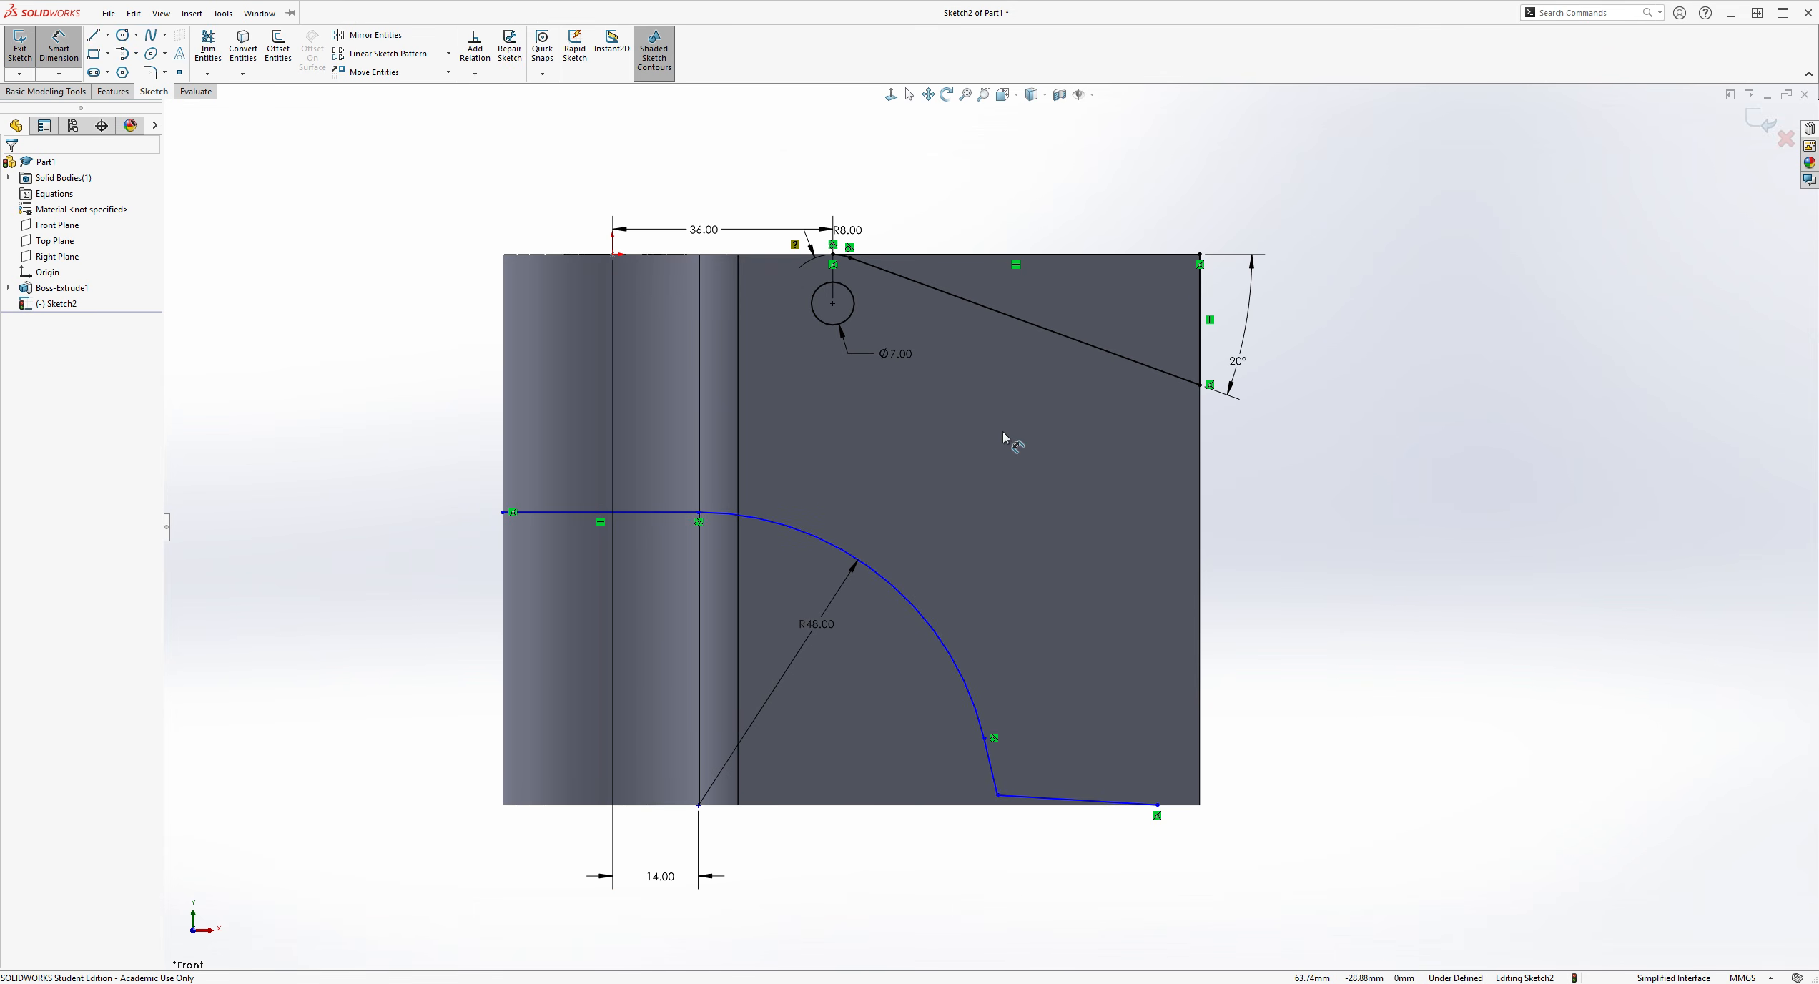
scroll(704, 229, "down", 1)
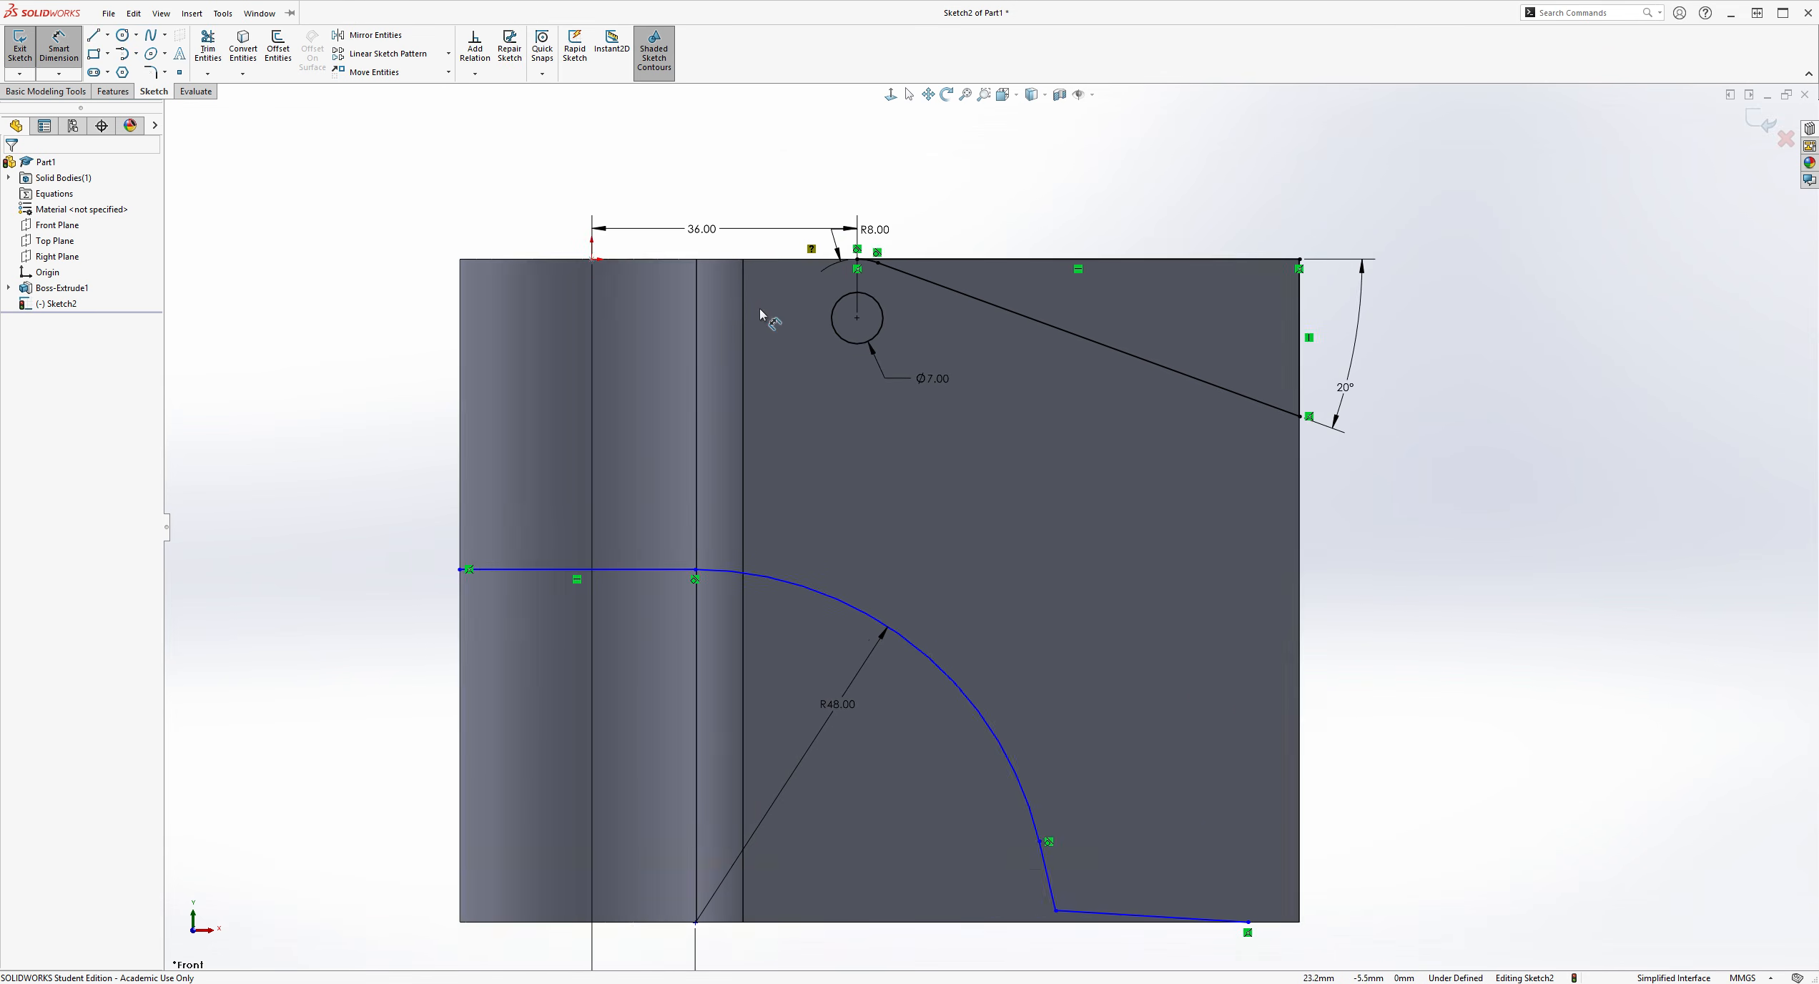
left_click(527, 569)
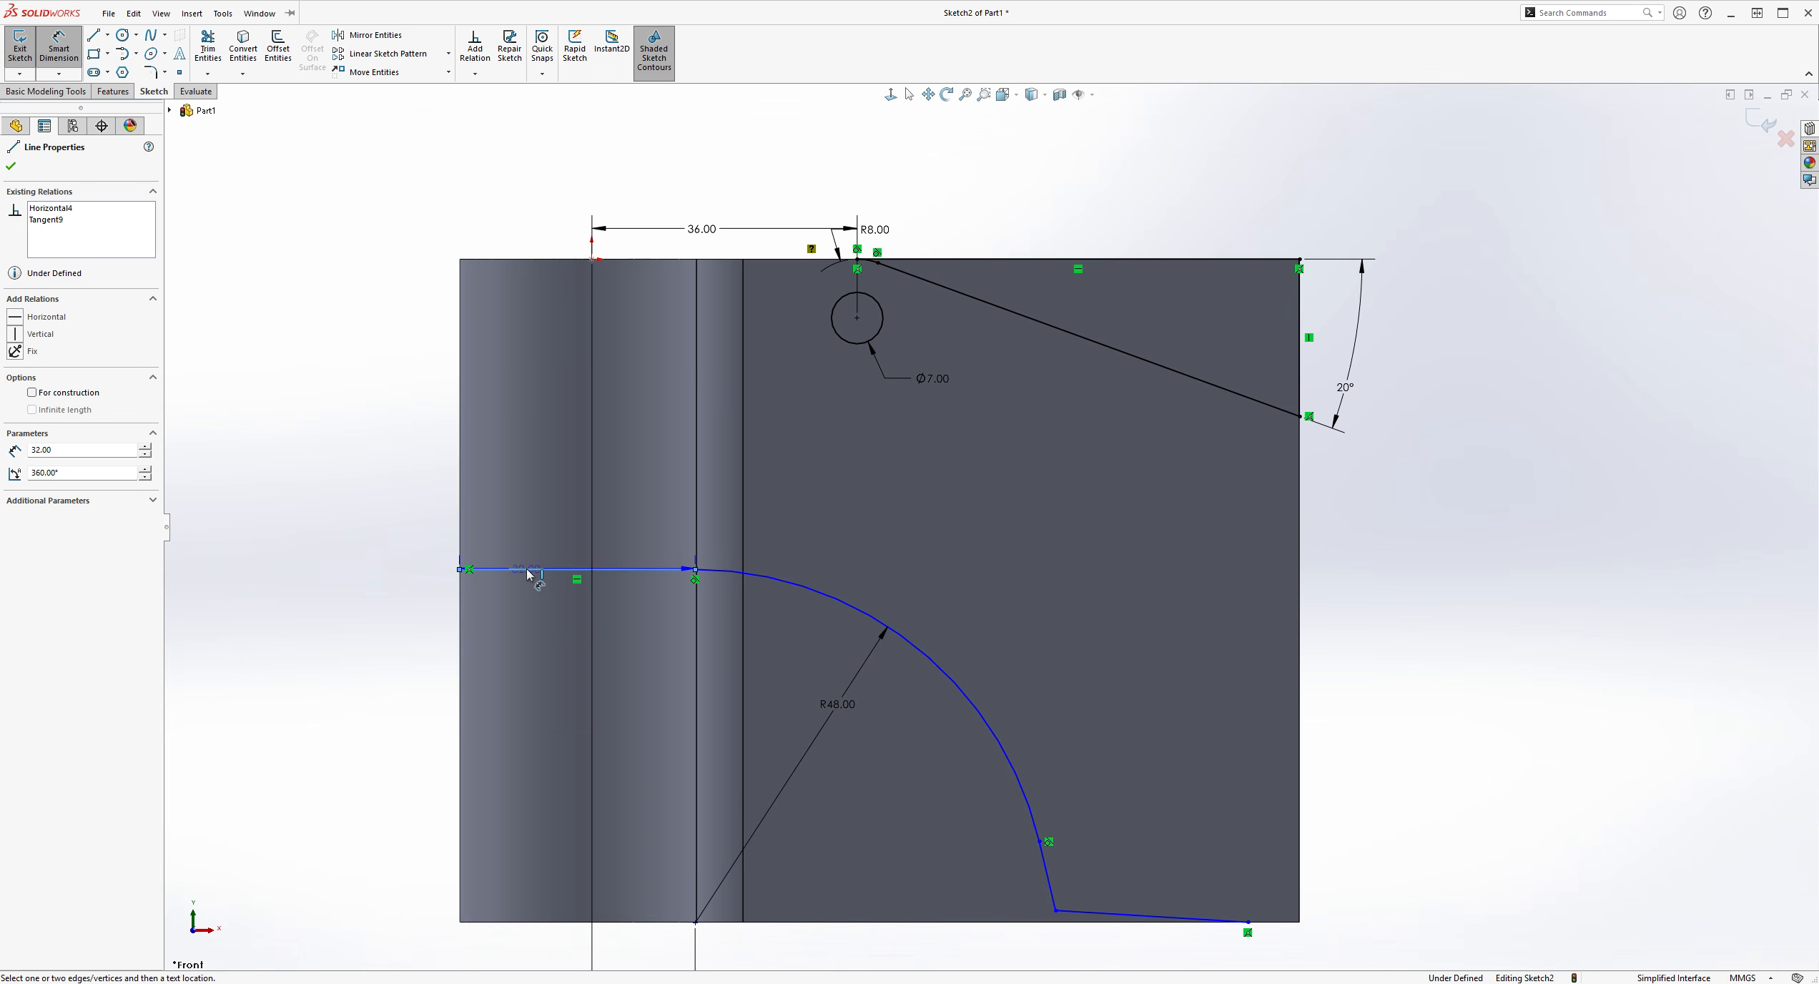
left_click(529, 260)
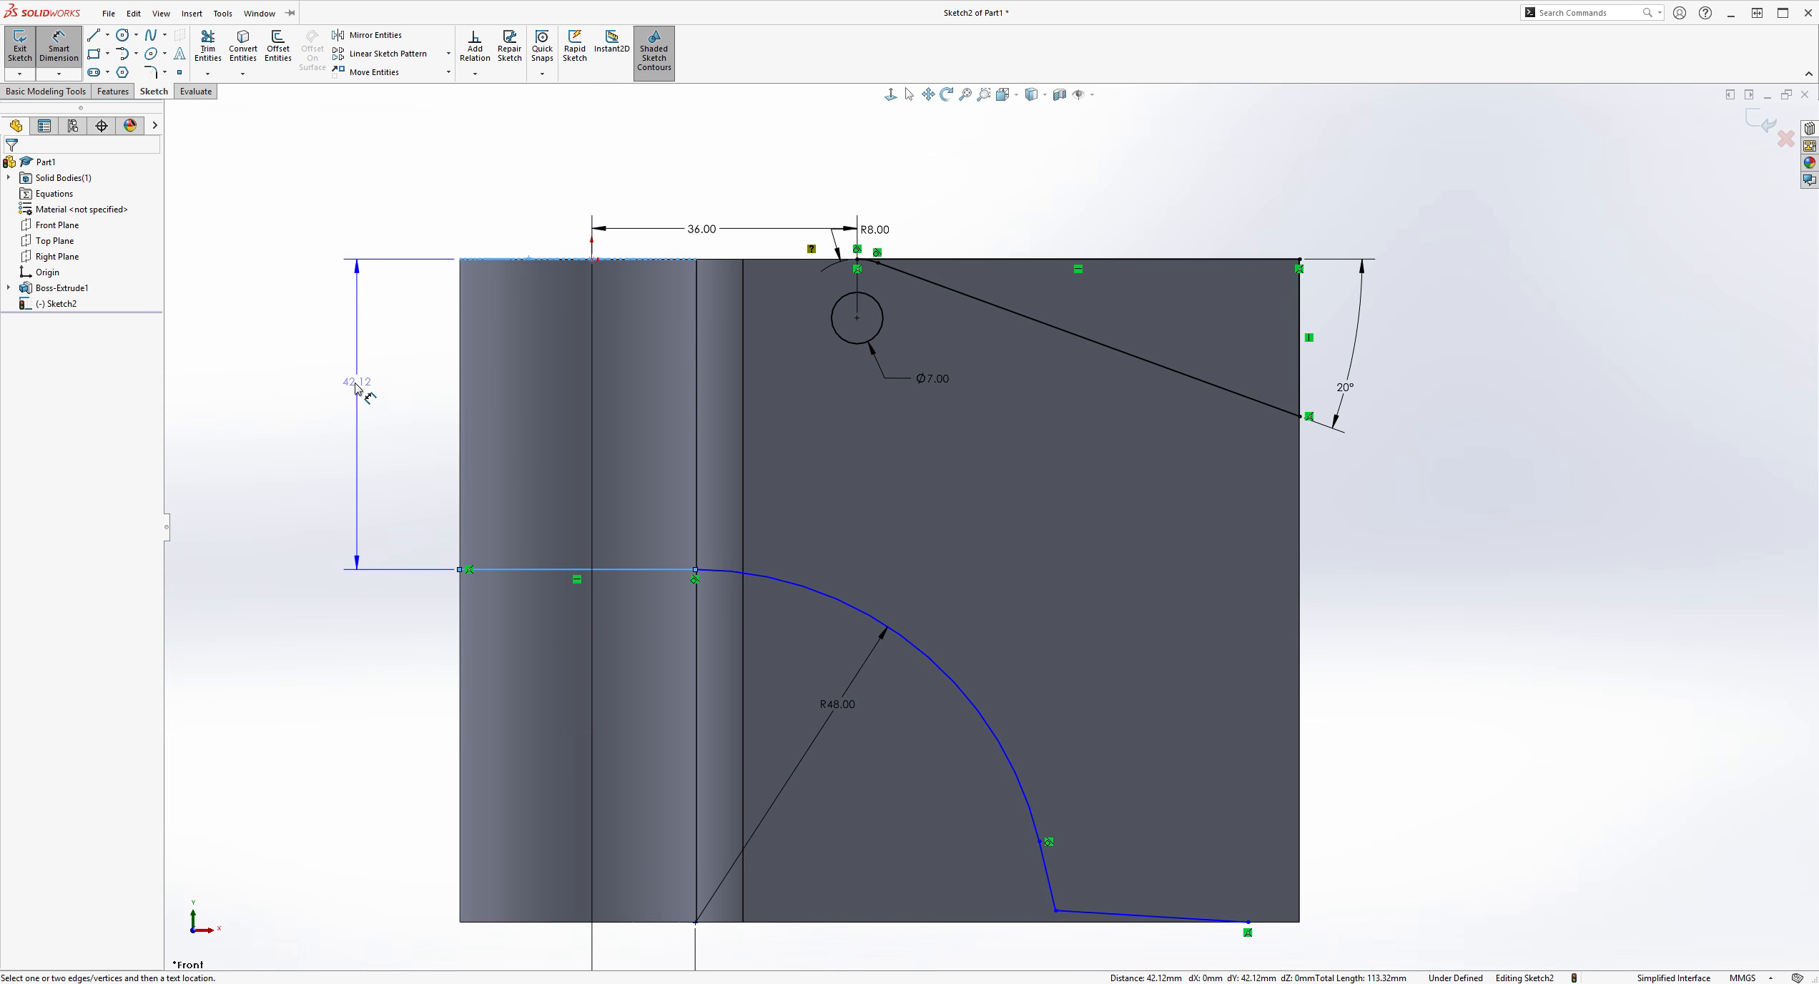
left_click(352, 400)
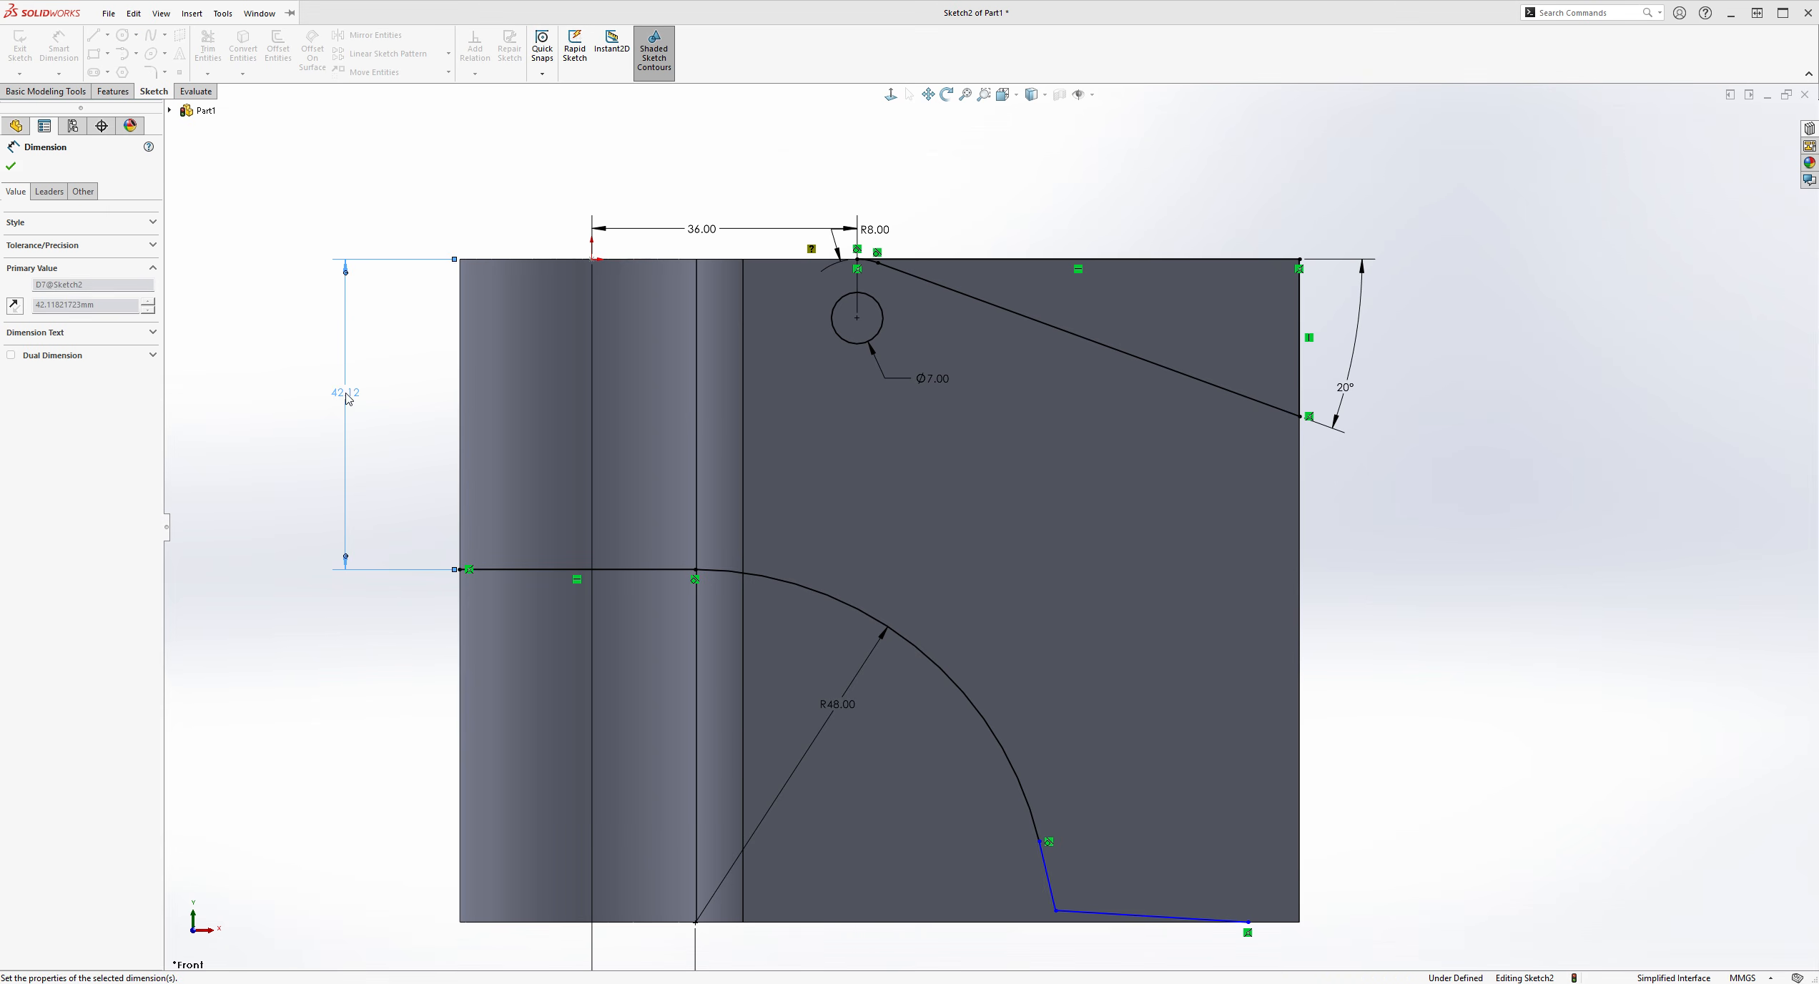
type("20")
key("Return")
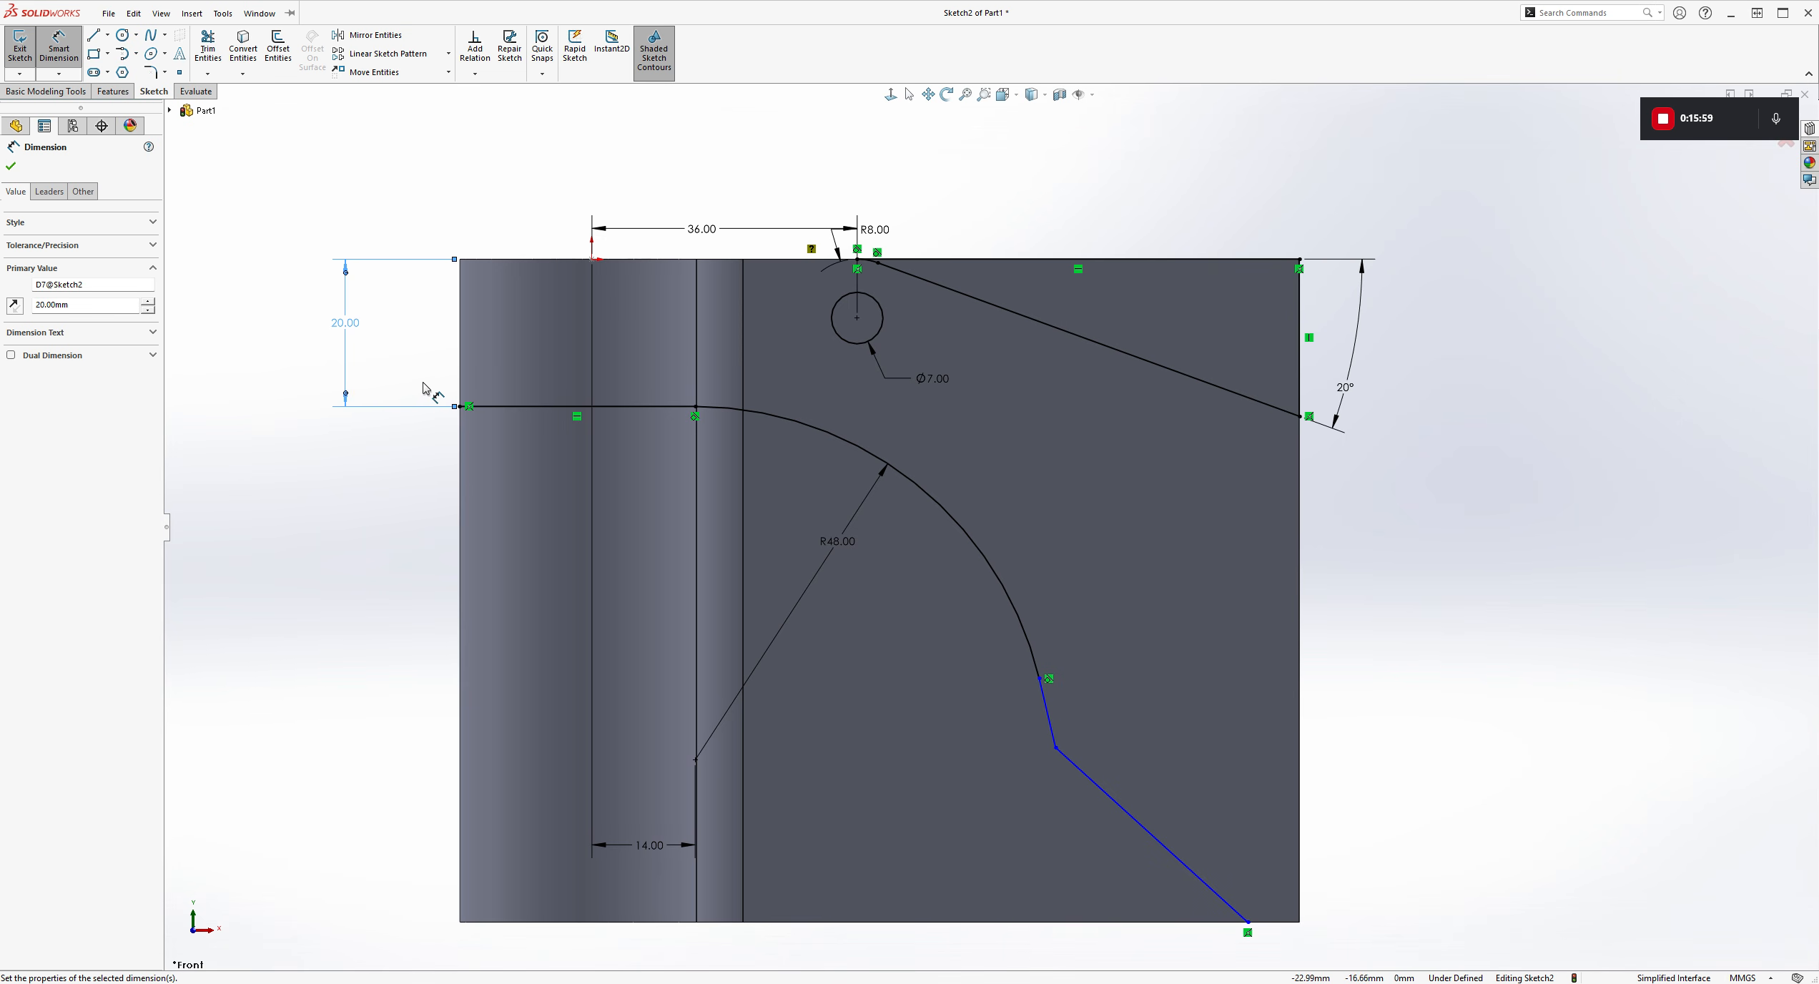
left_click(173, 495)
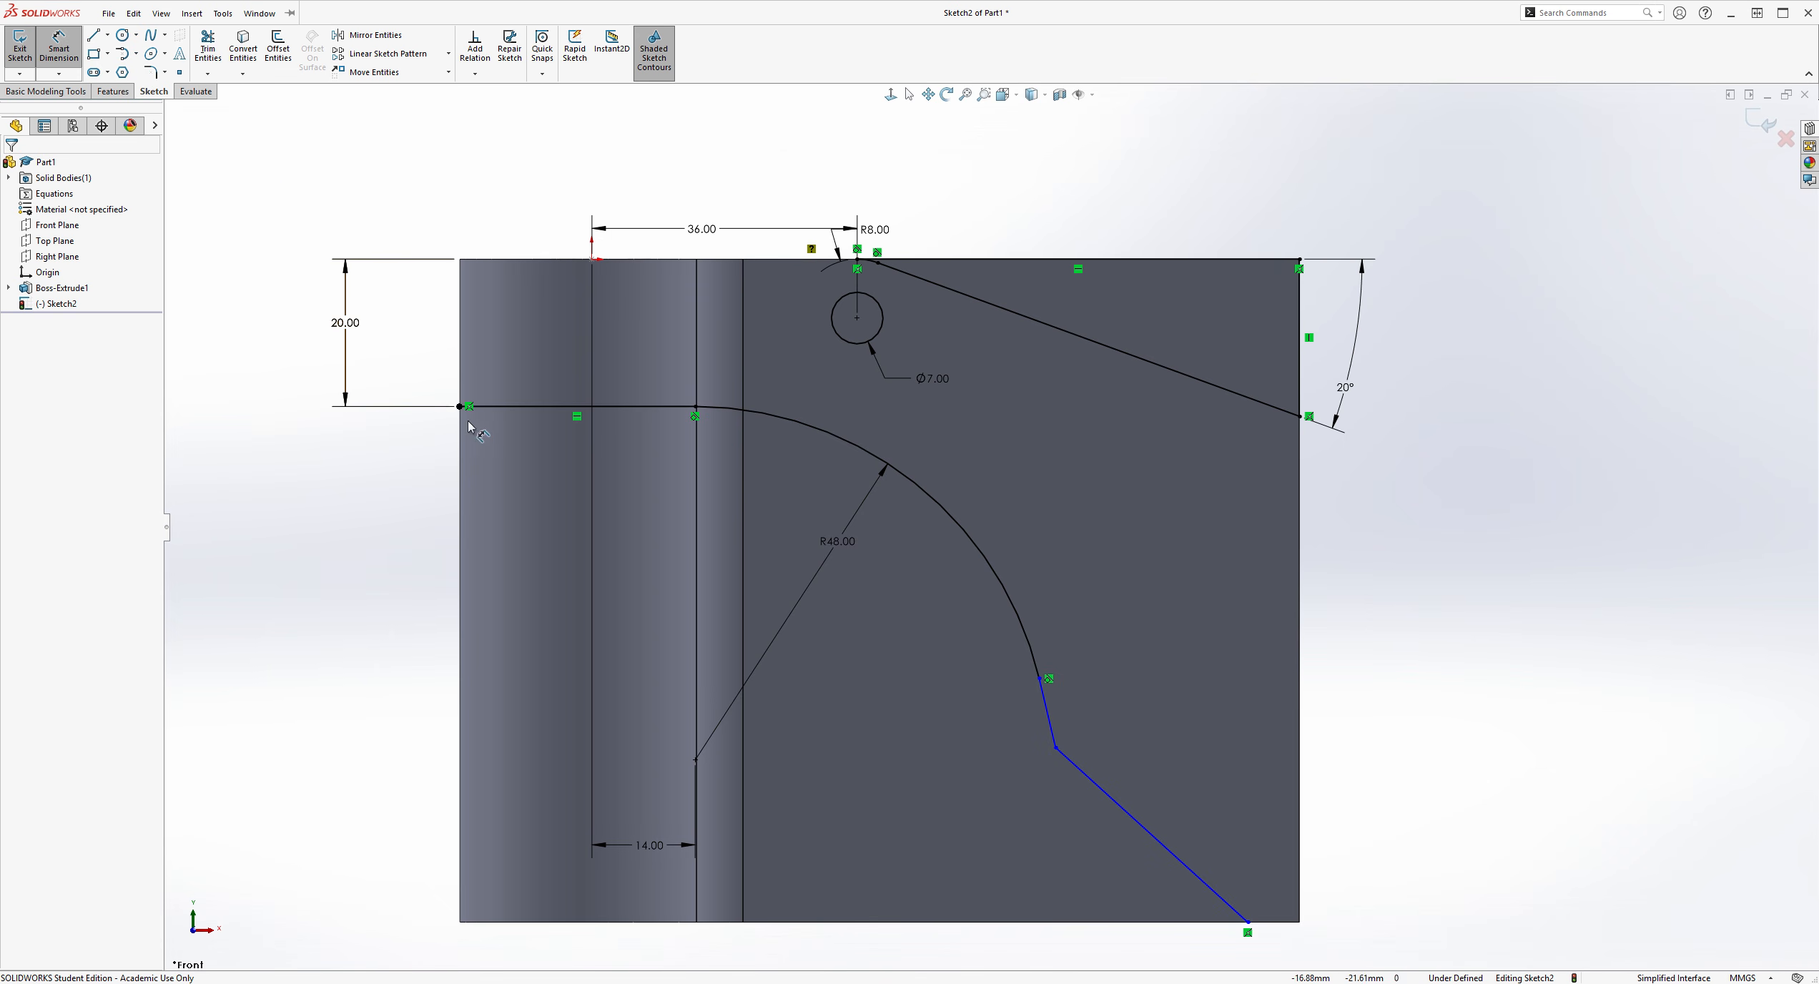
Set an 80° angle between the horizontal profile line and the short line at the arc's lower end
left_click(506, 409)
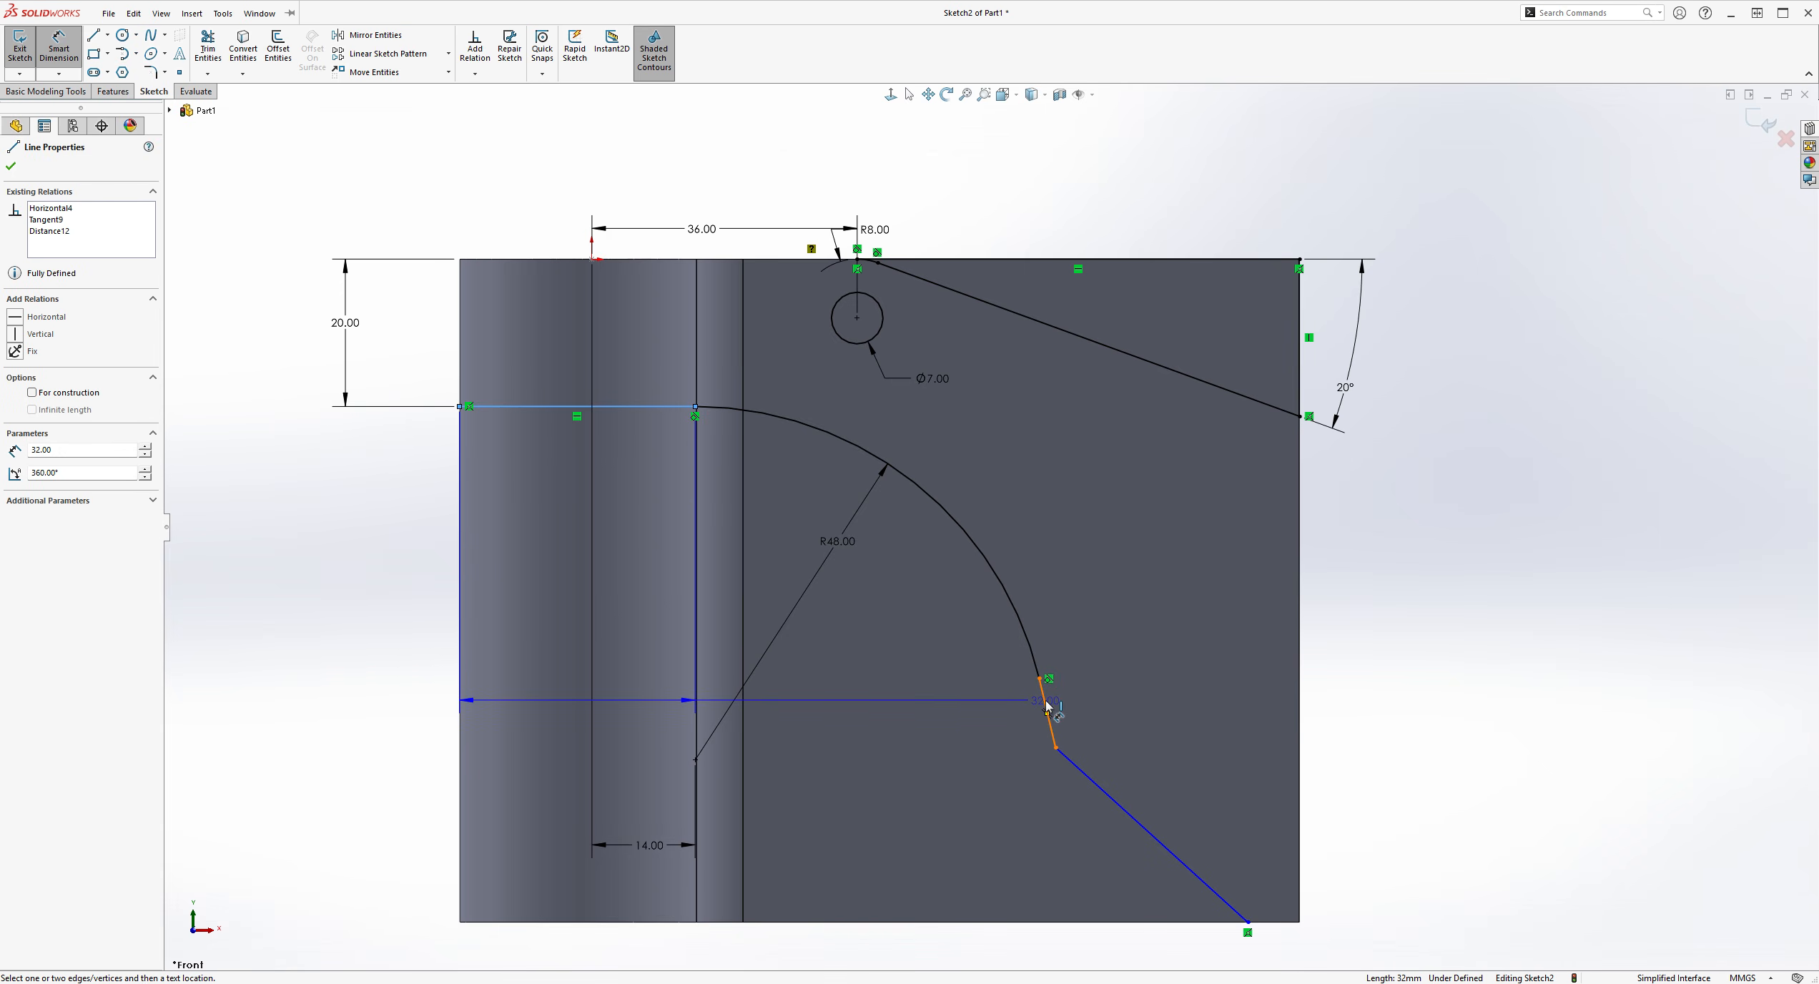
left_click(1048, 707)
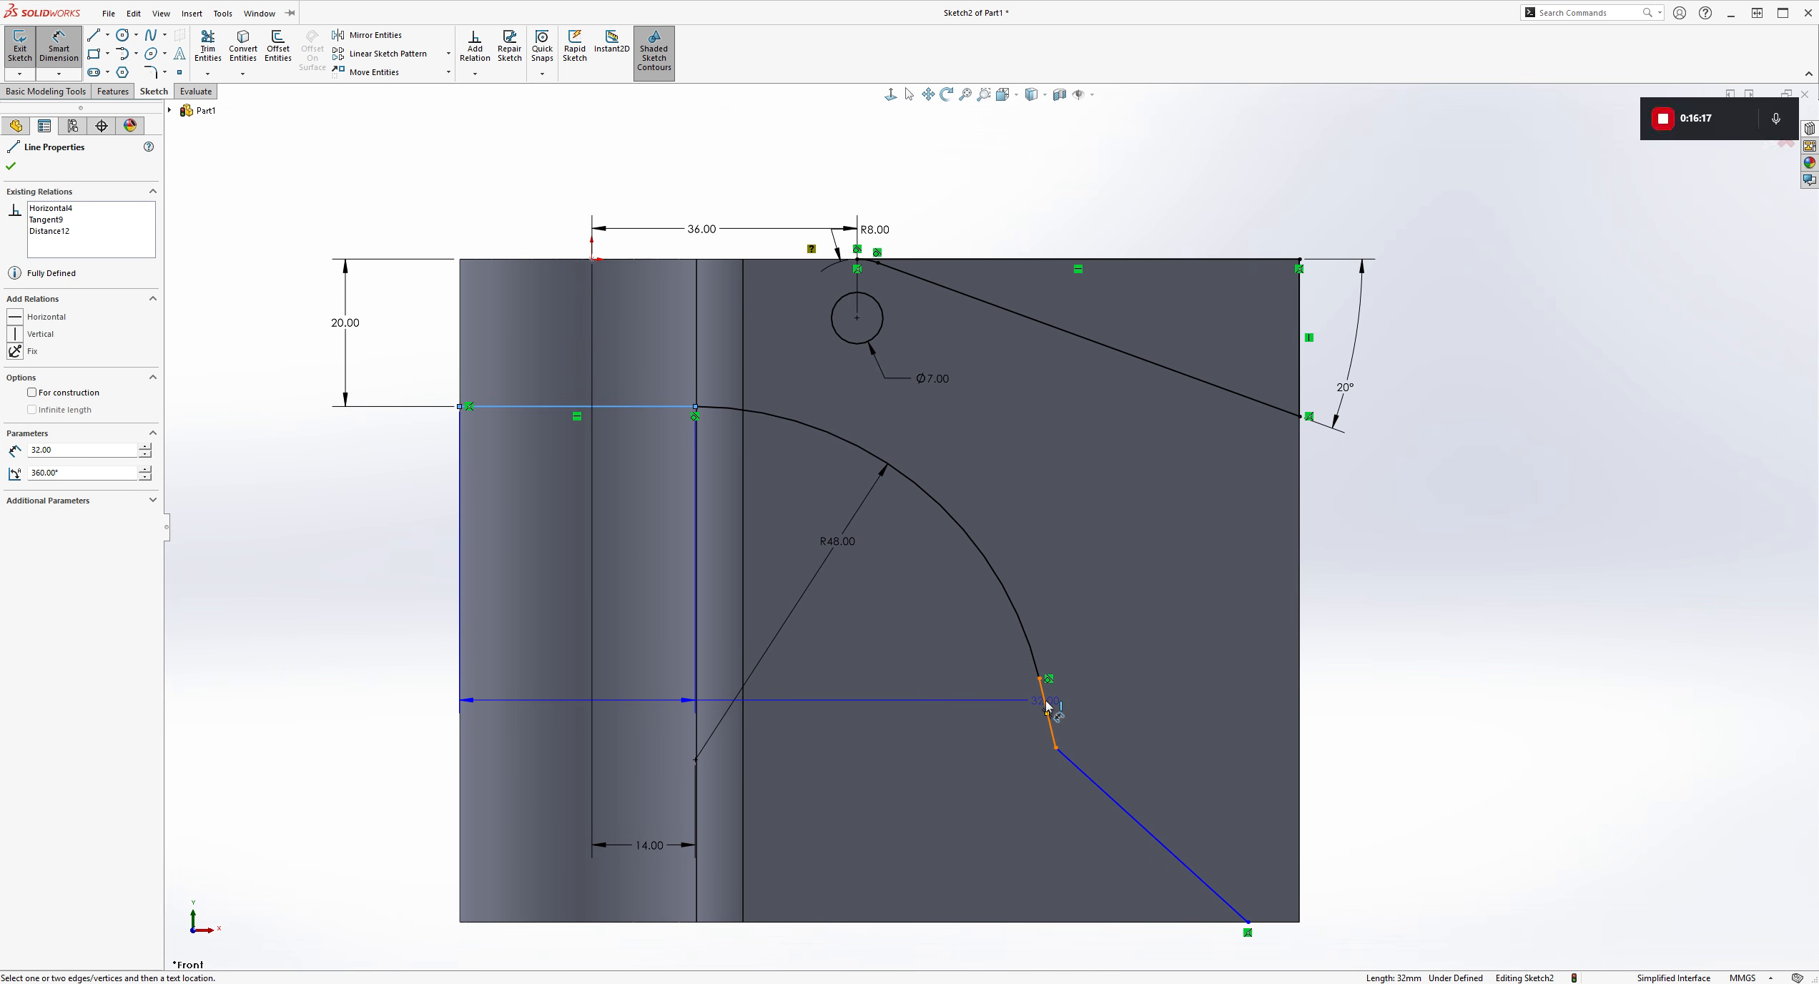
left_click(452, 873)
type("80")
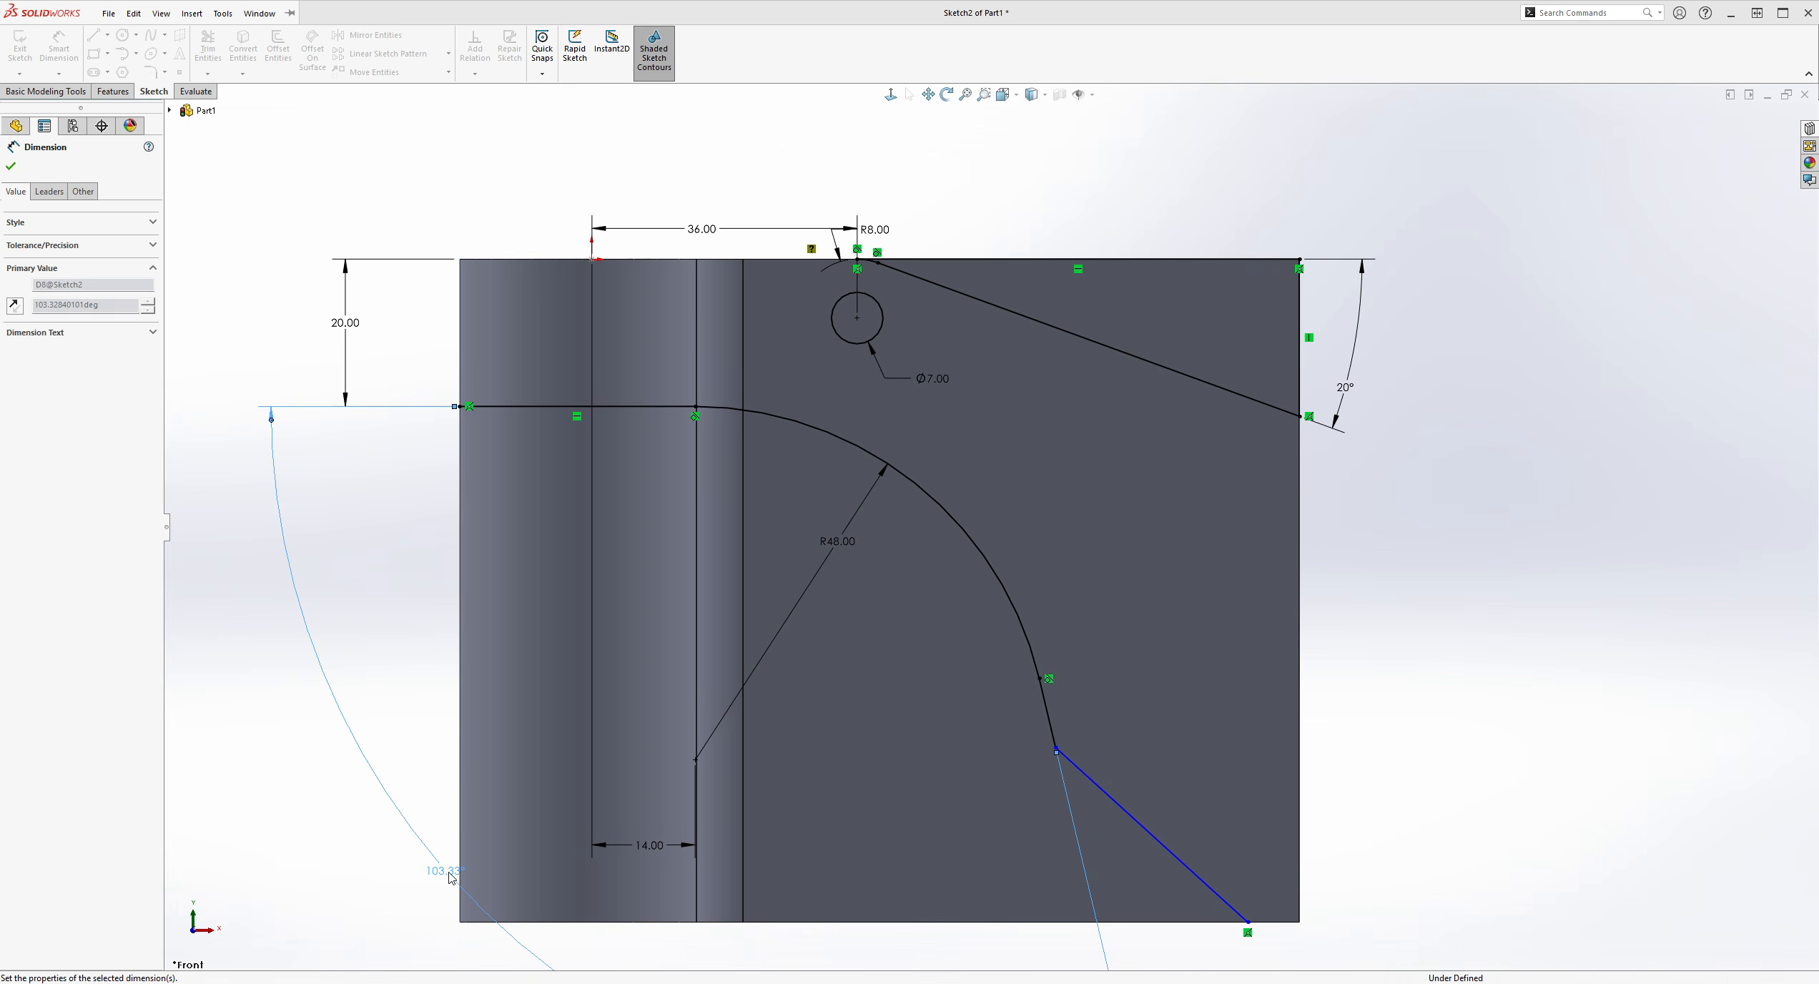
key("Return")
key("Escape")
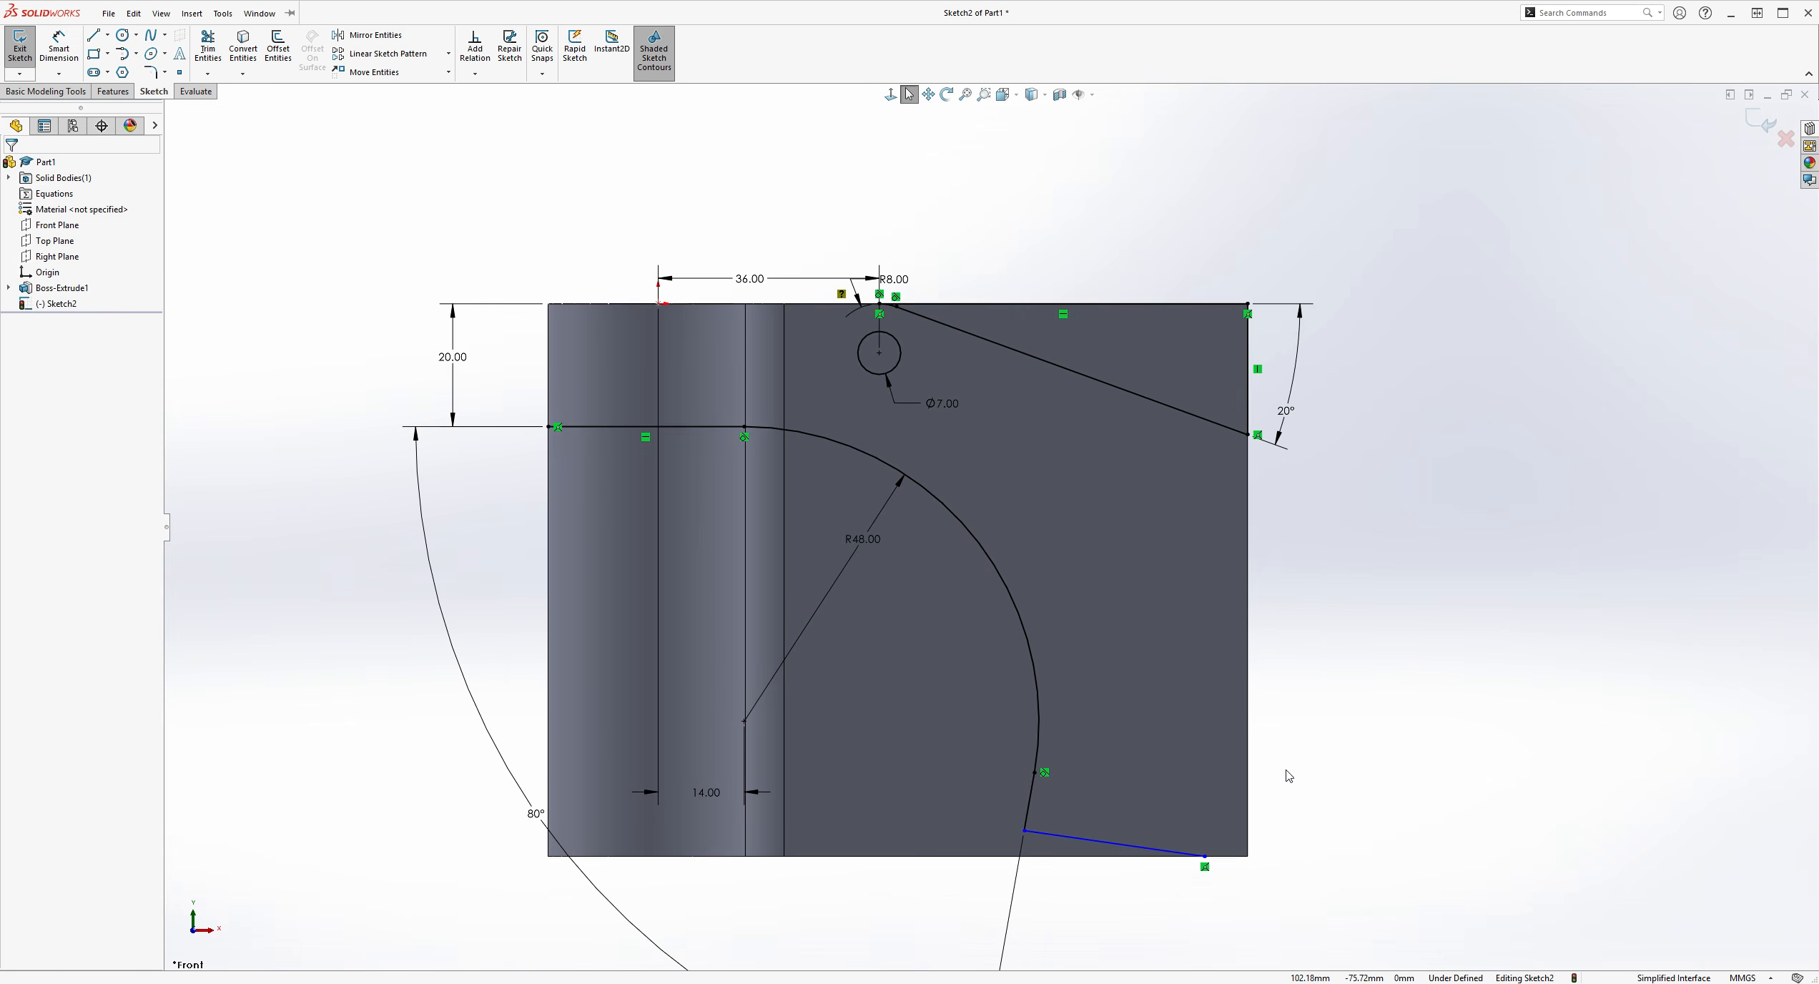
Make the sloped line reaching the block's bottom edge perpendicular to the short tangent line
scroll(1247, 765, "up", 3)
scroll(1080, 640, "down", 5)
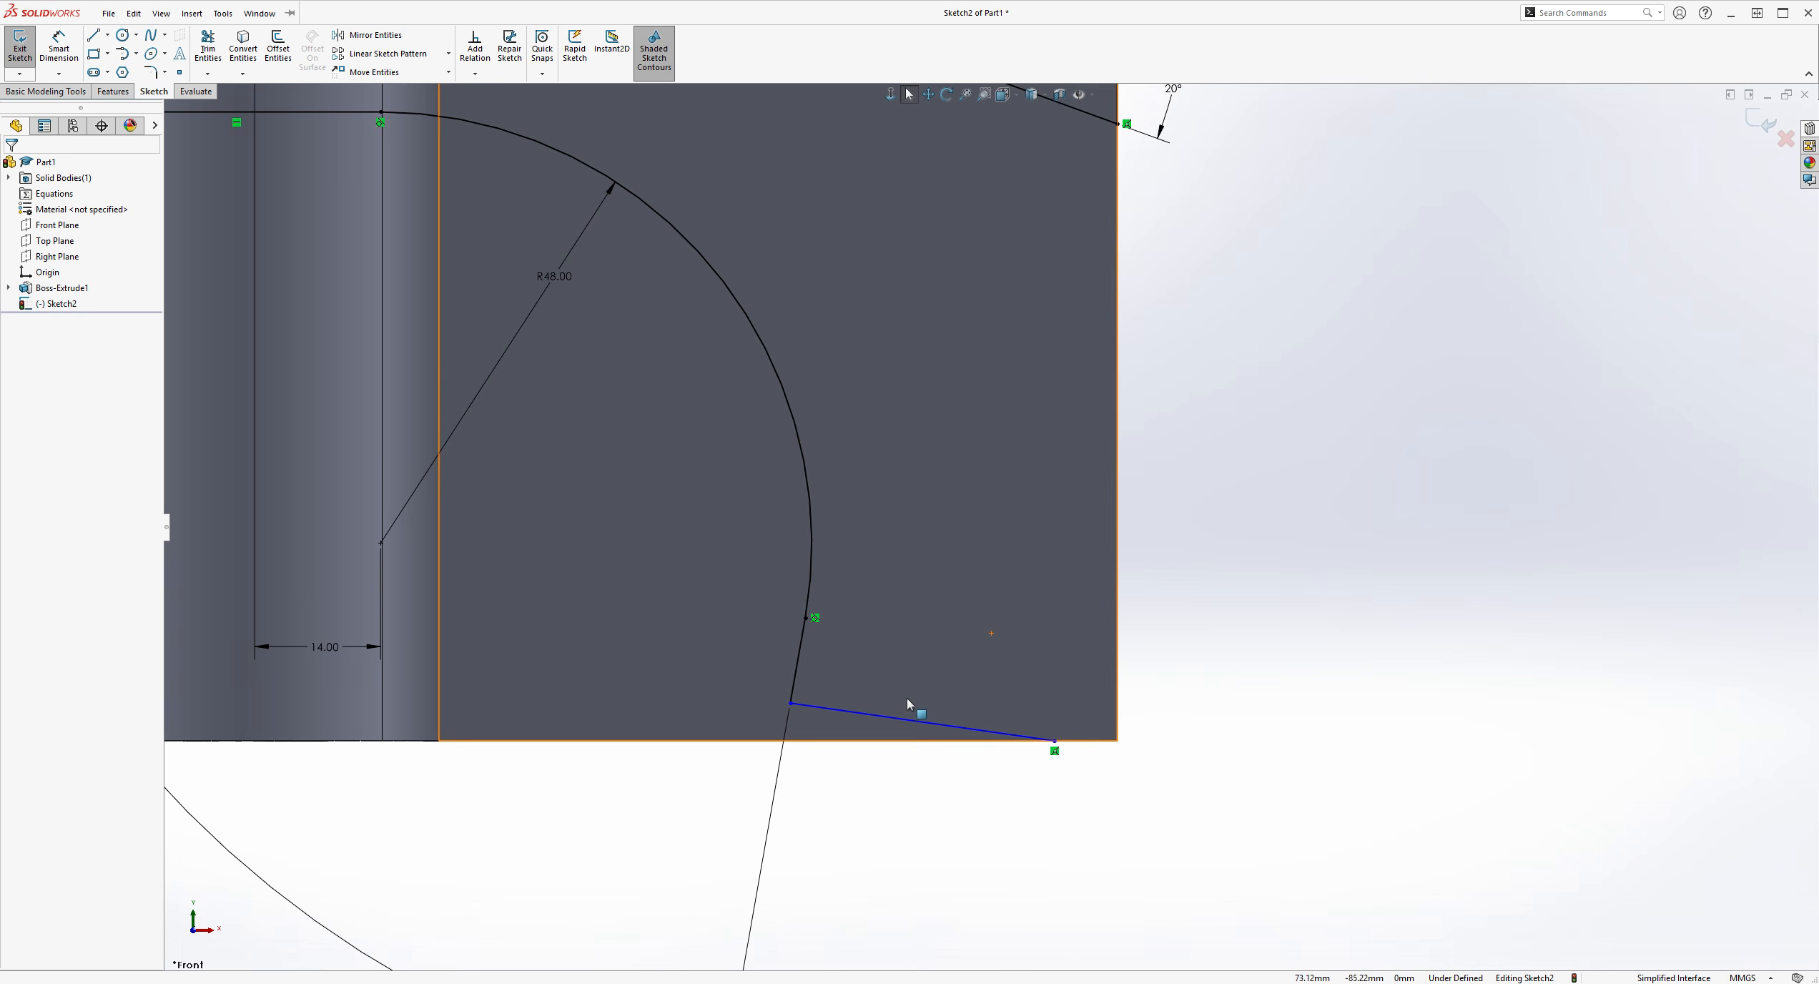
scroll(815, 706, "down", 1)
left_click(819, 695)
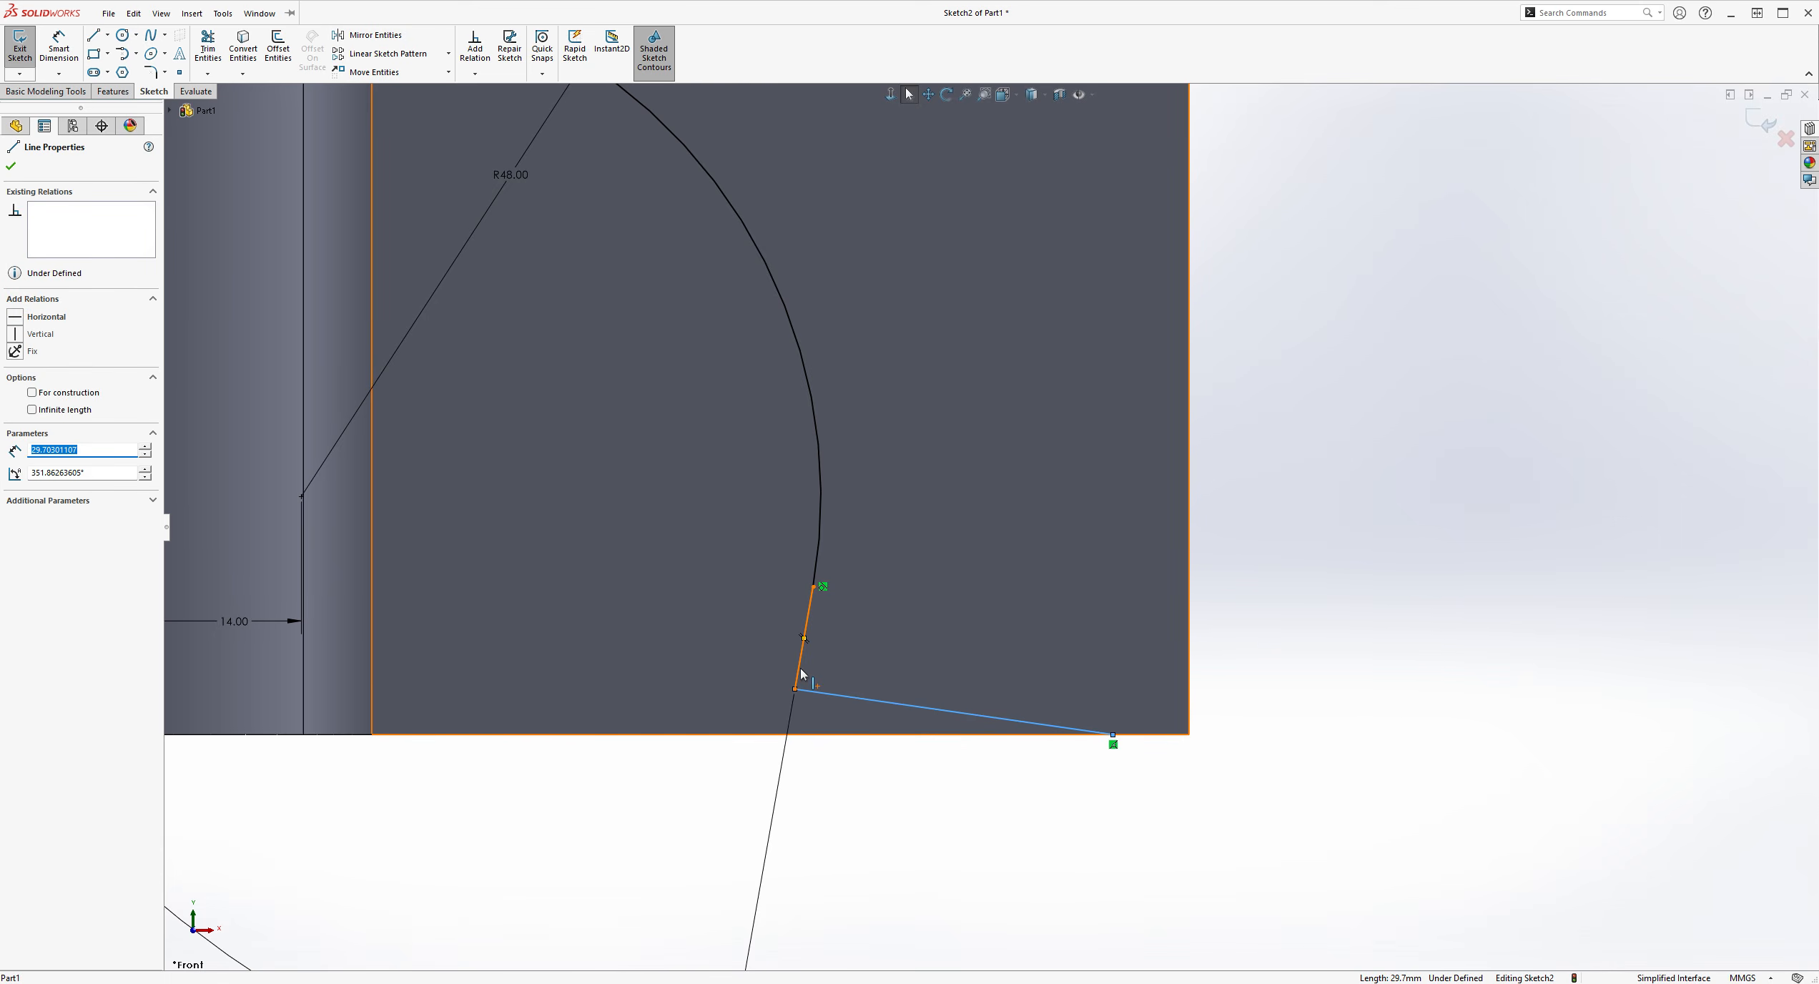
left_click(801, 668, "ctrl")
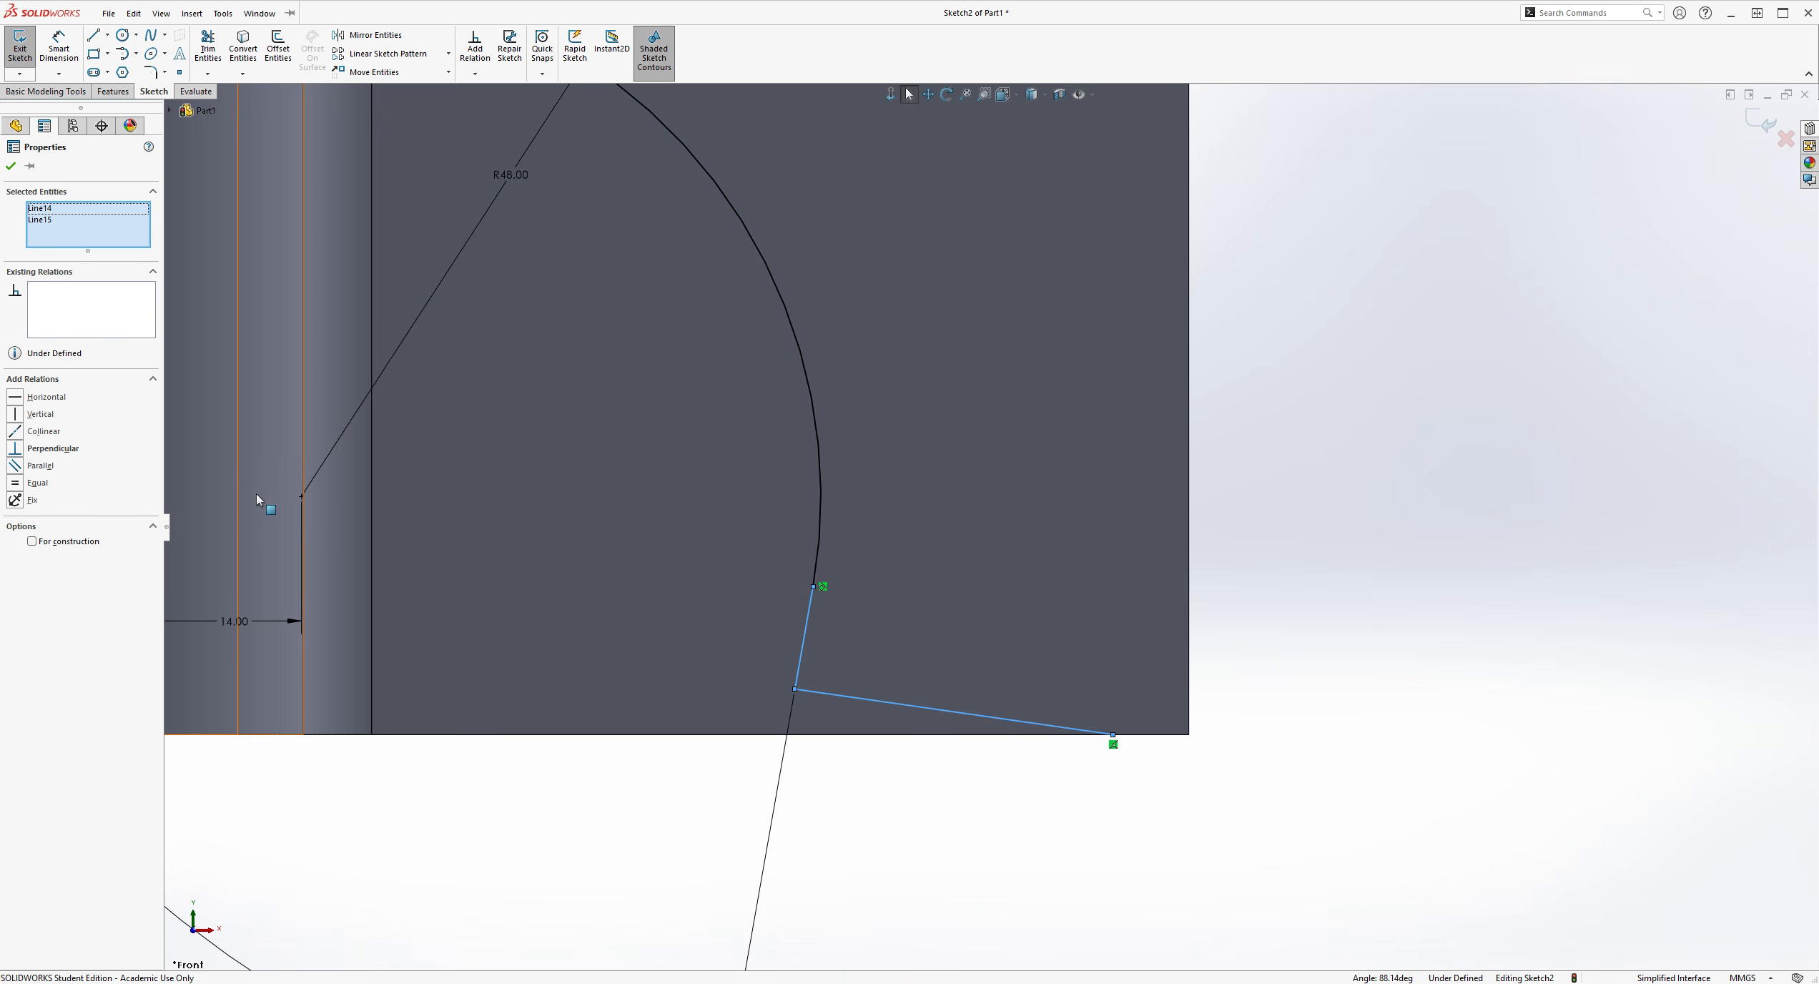
left_click(44, 447)
left_click(1398, 570)
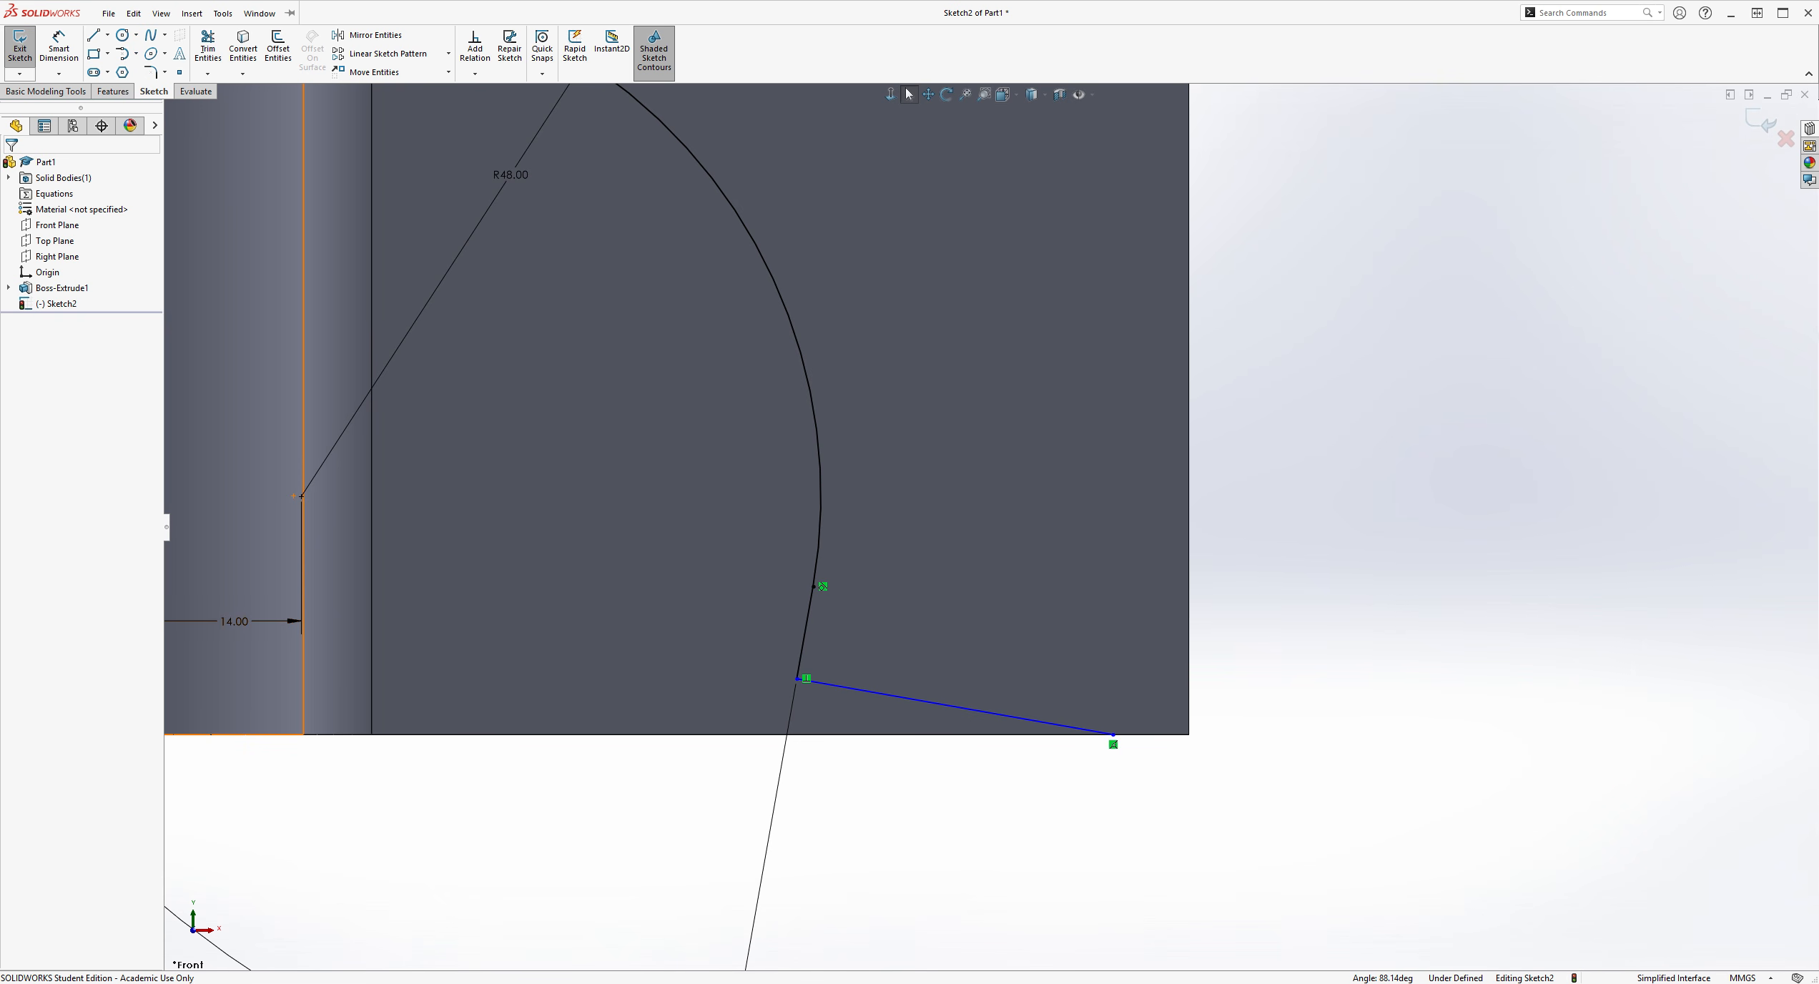
left_click(59, 49)
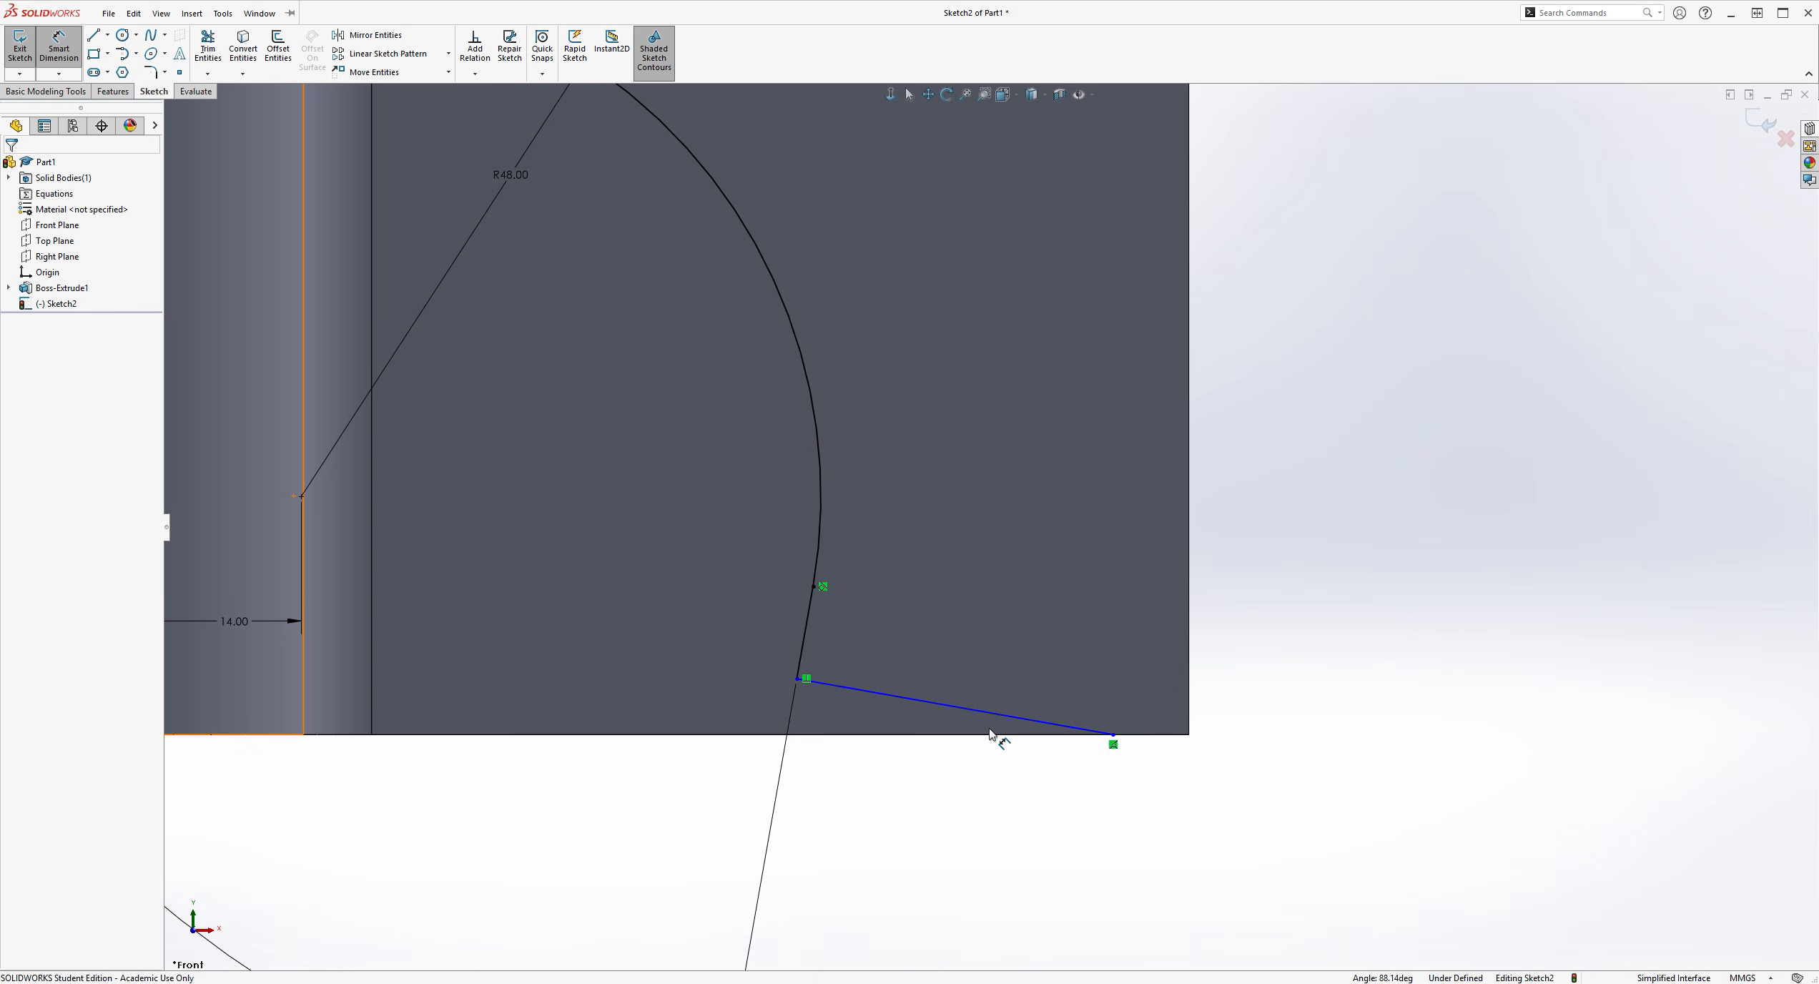
left_click(978, 710)
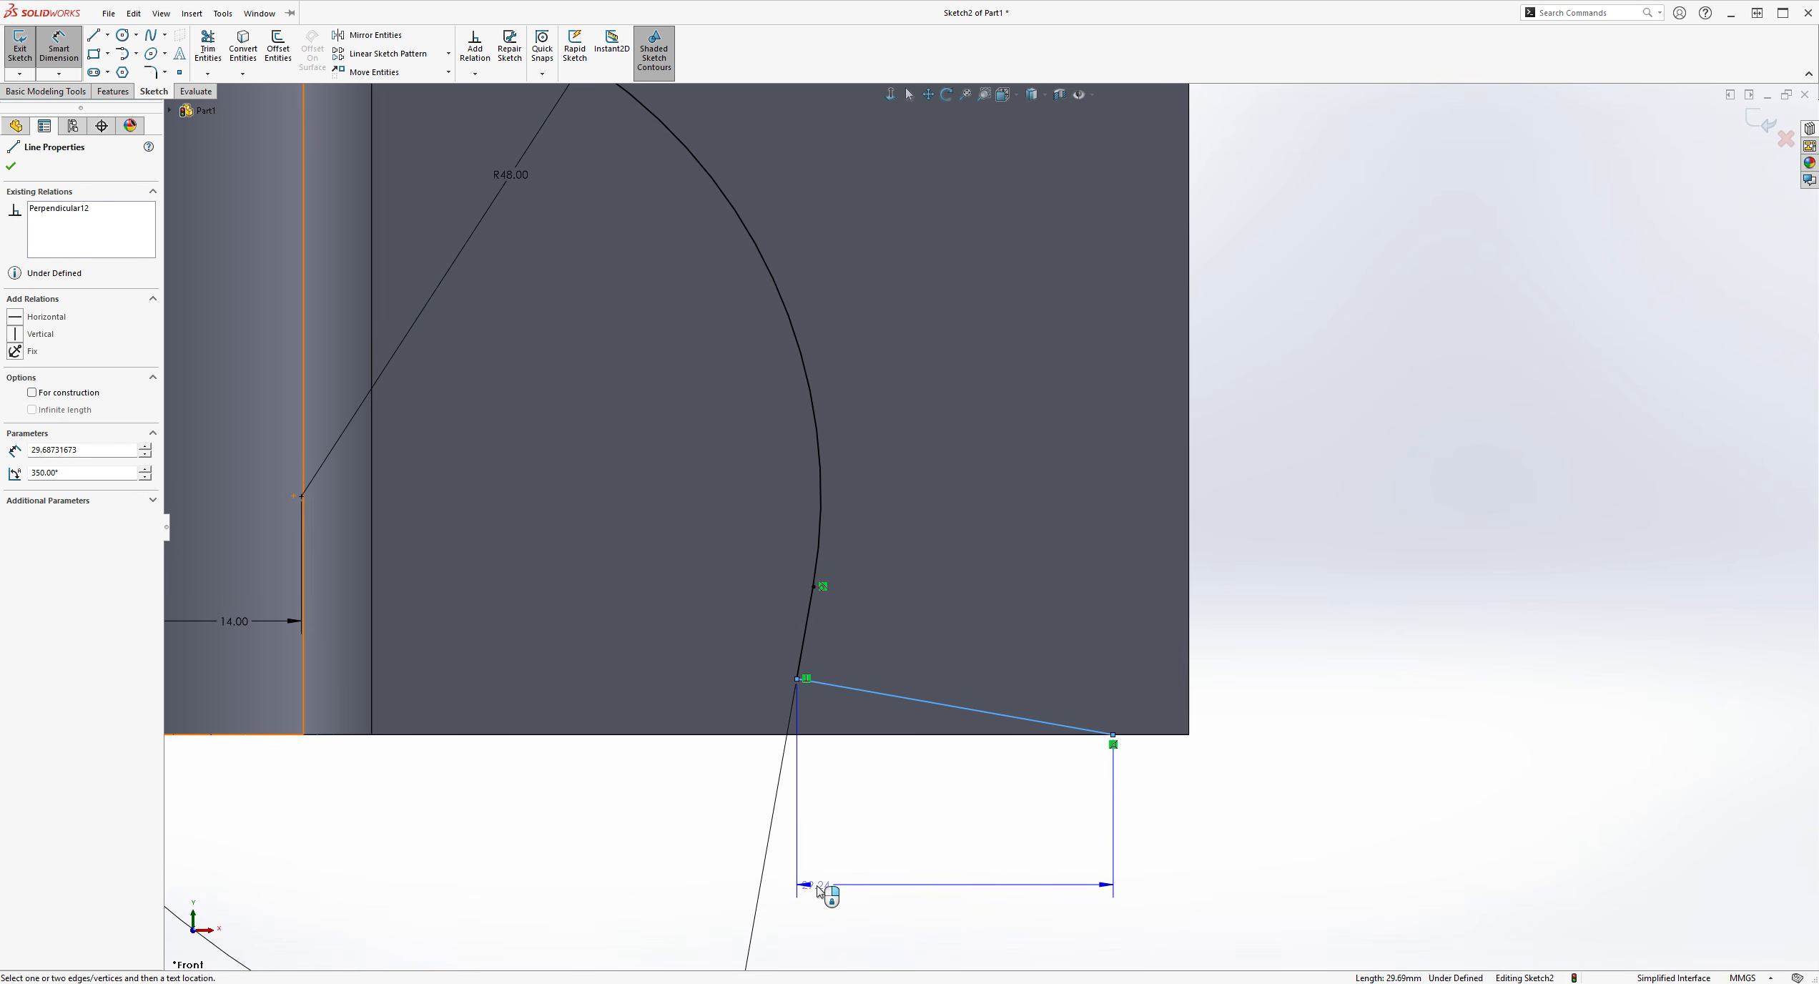
right_click_drag(750, 886, 817, 898)
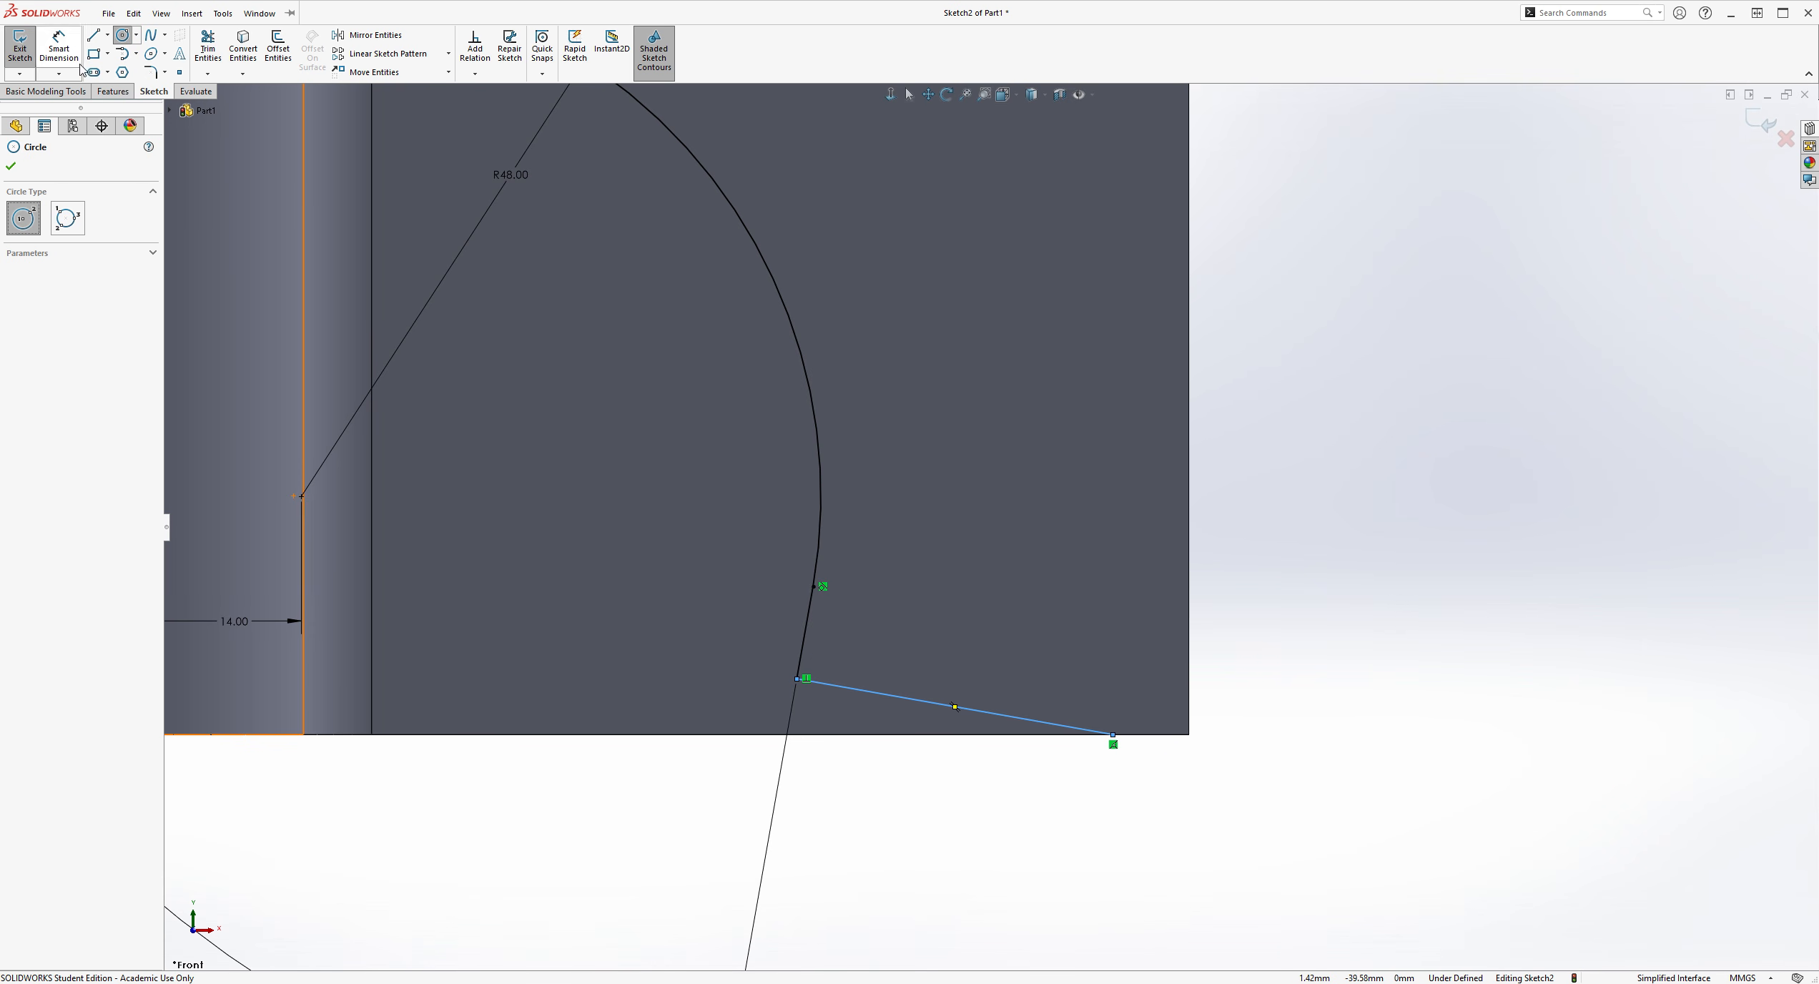
Dimension the sloped line that reaches the block's bottom edge as 16 mm long
left_click(58, 44)
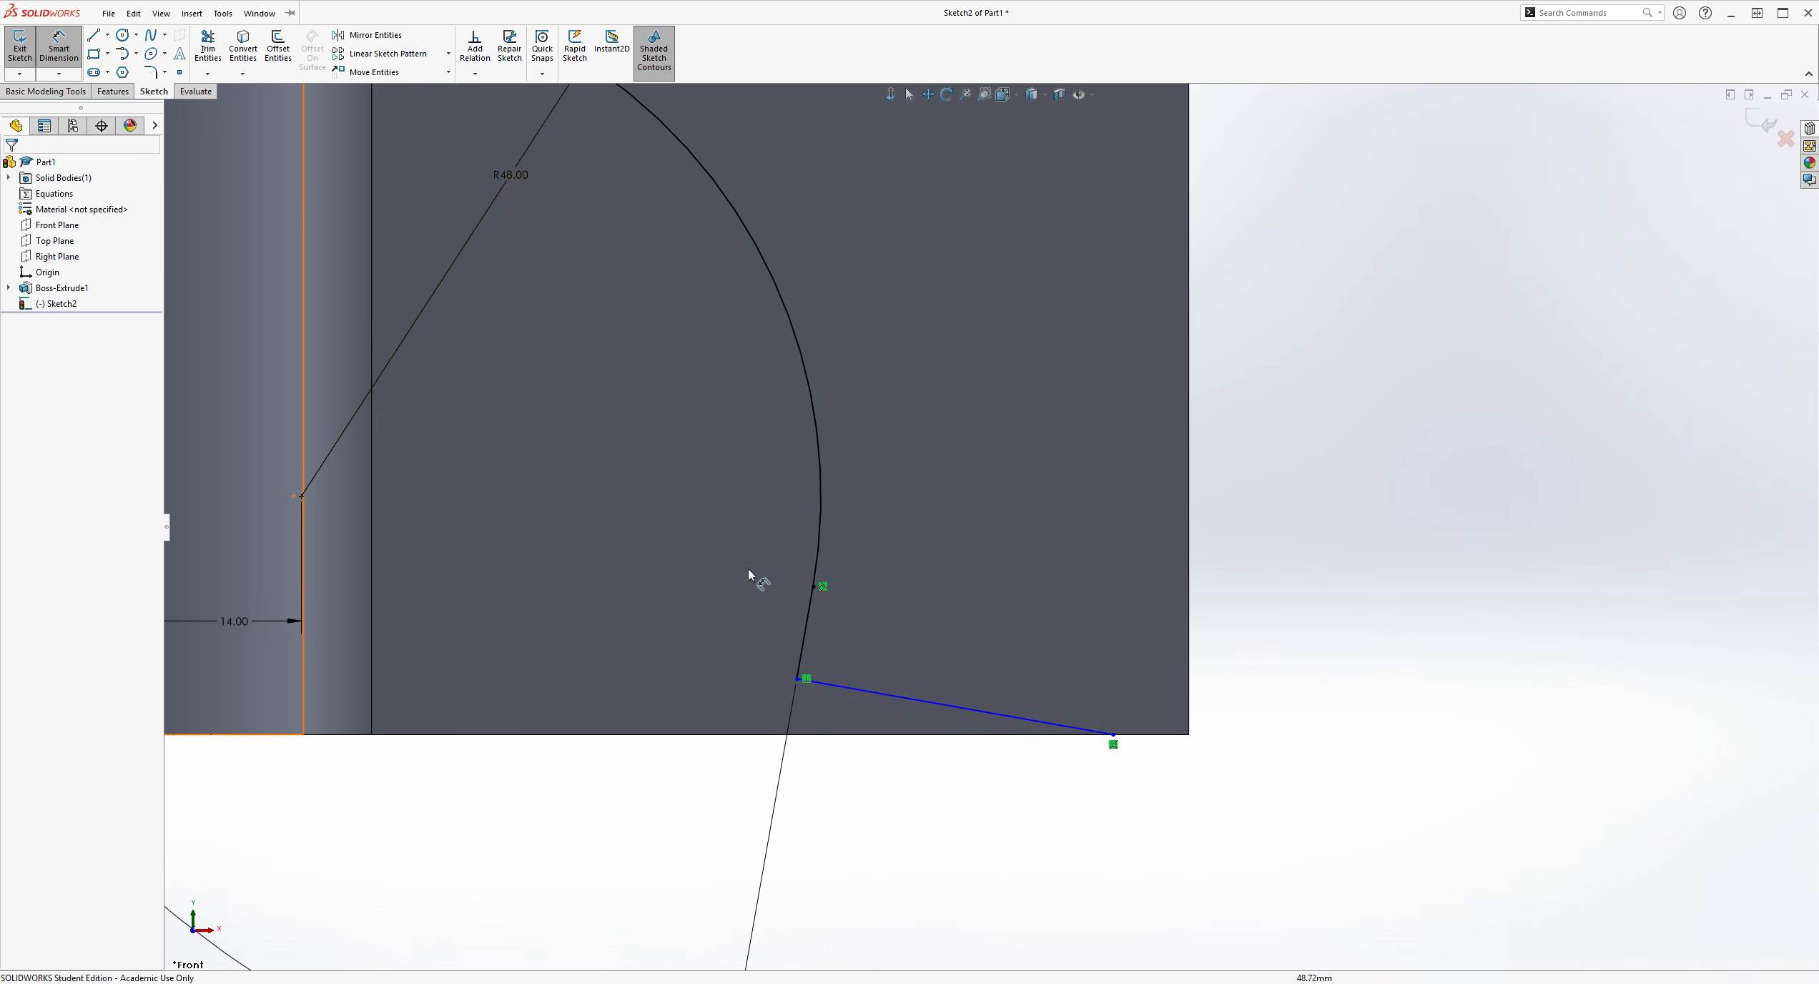
left_click(918, 703)
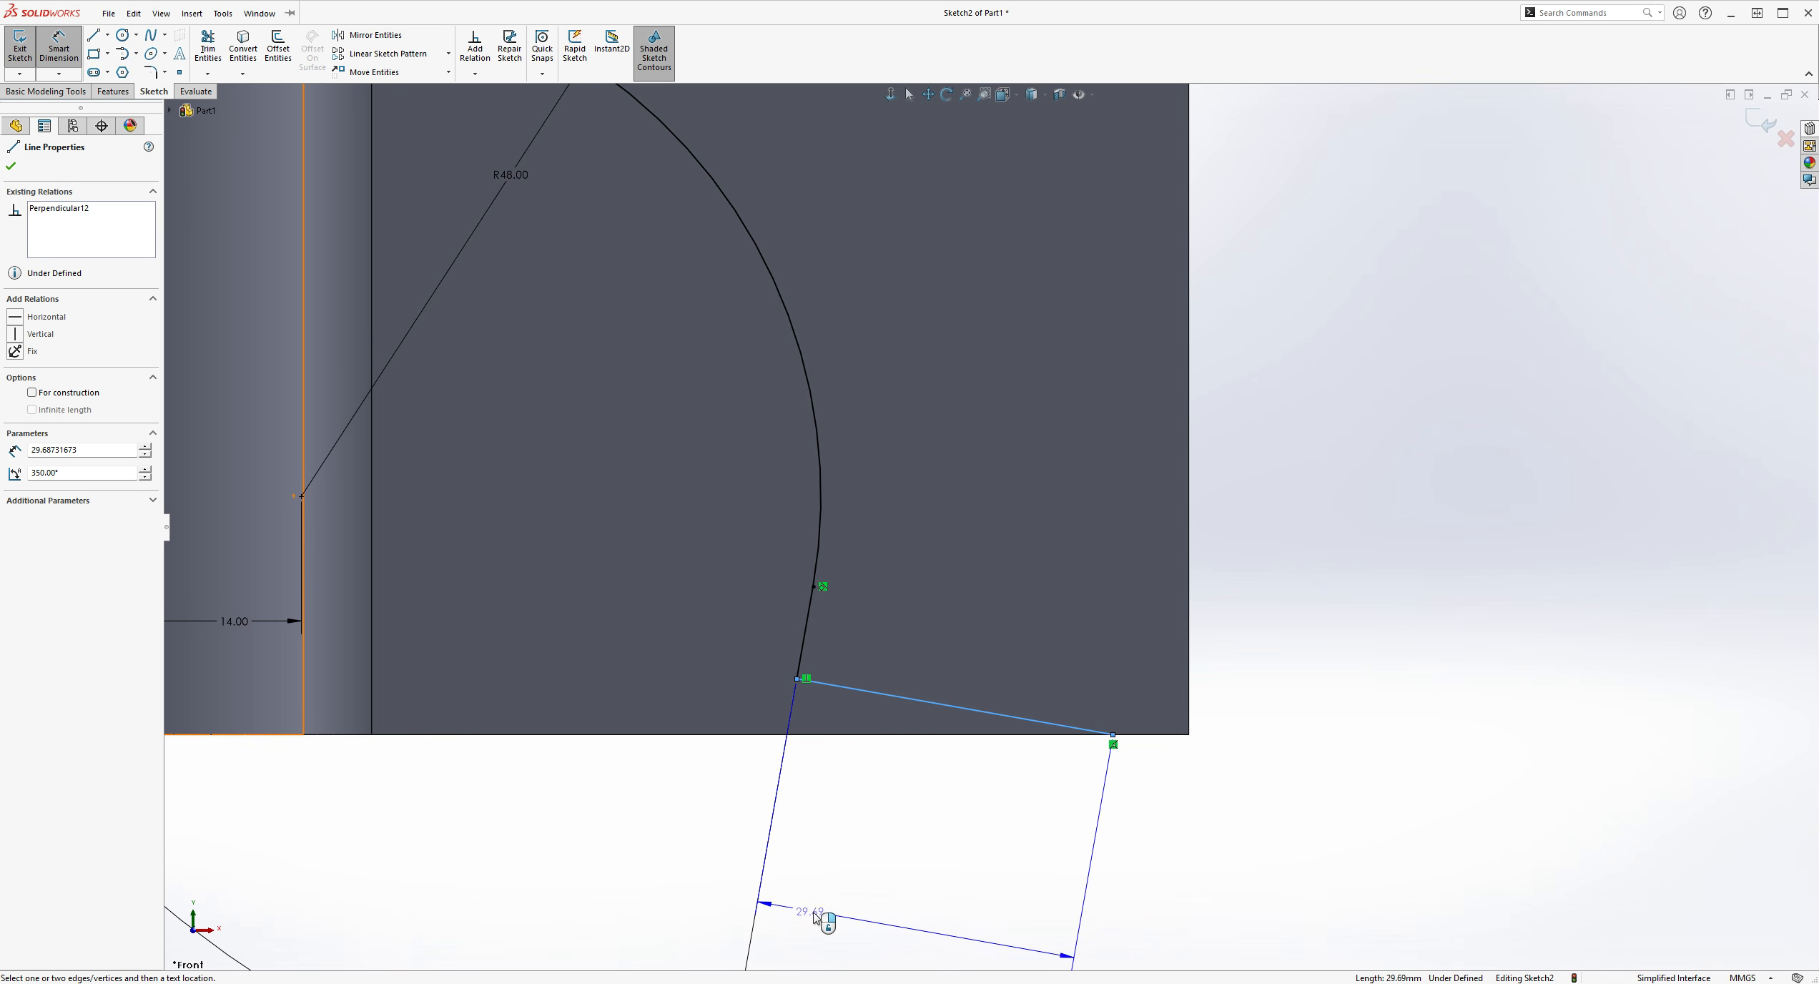
left_click(897, 938)
type("16.00mm")
key("Return")
scroll(1010, 584, "up", 2)
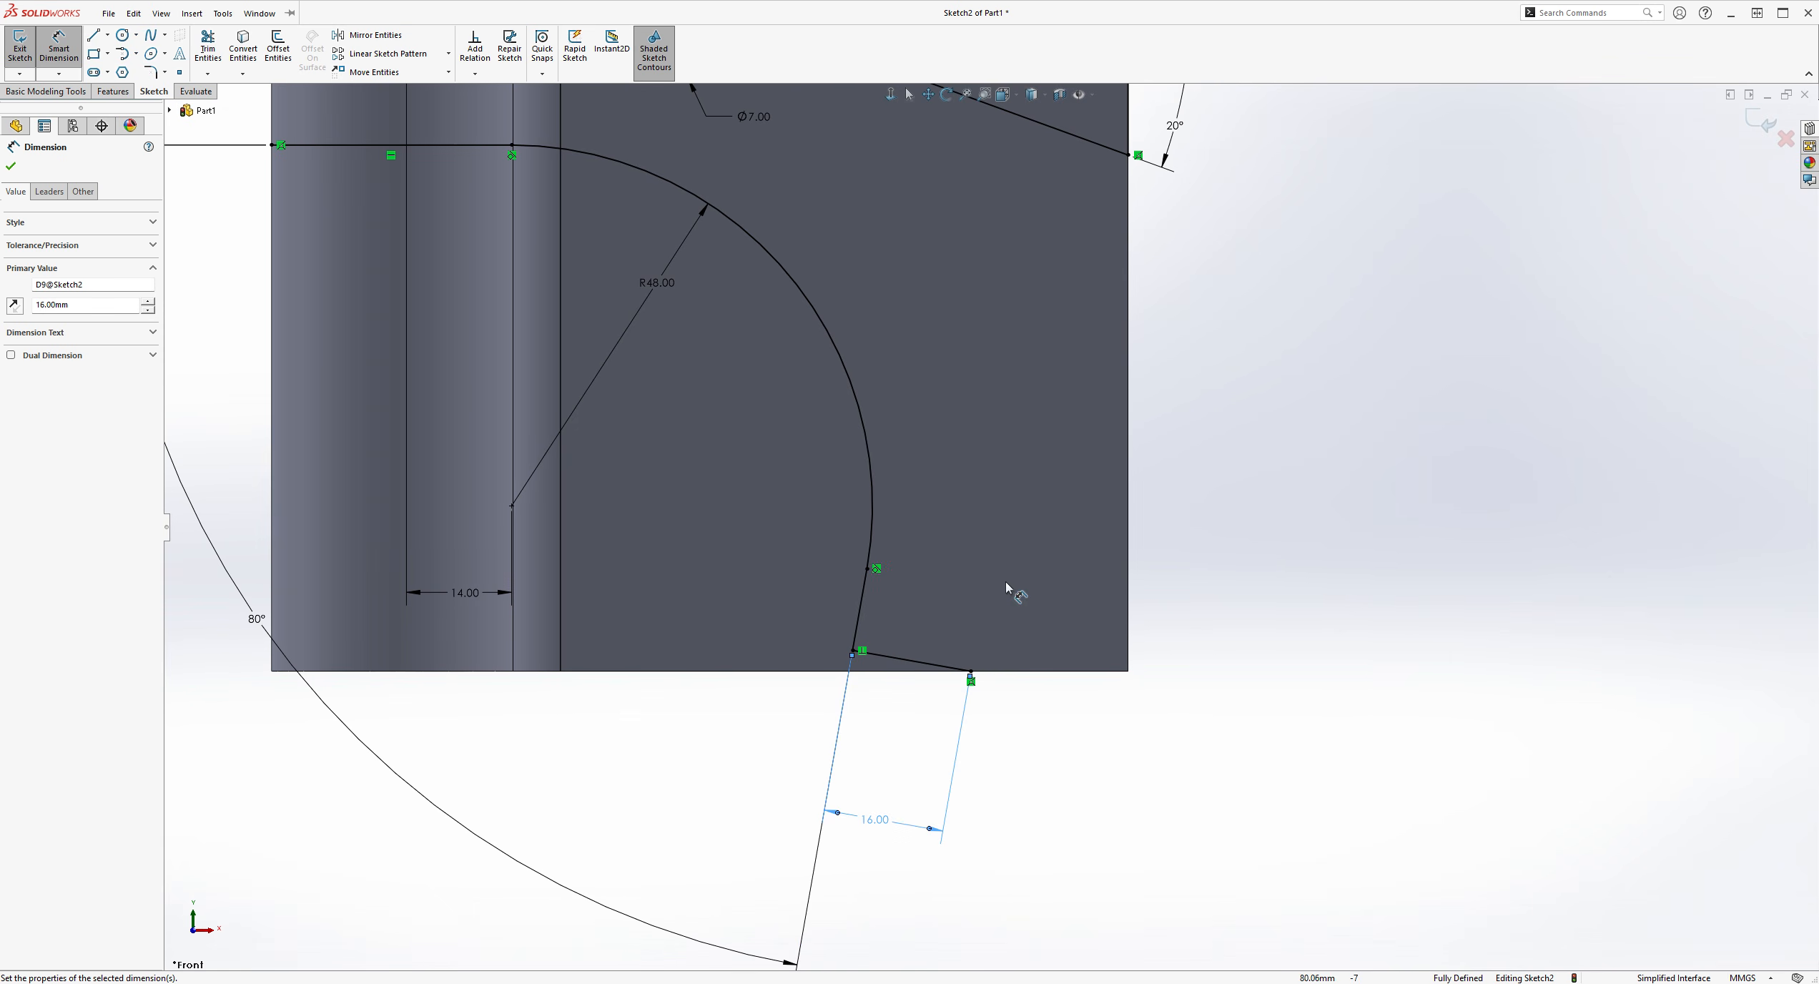
scroll(1064, 508, "up", 2)
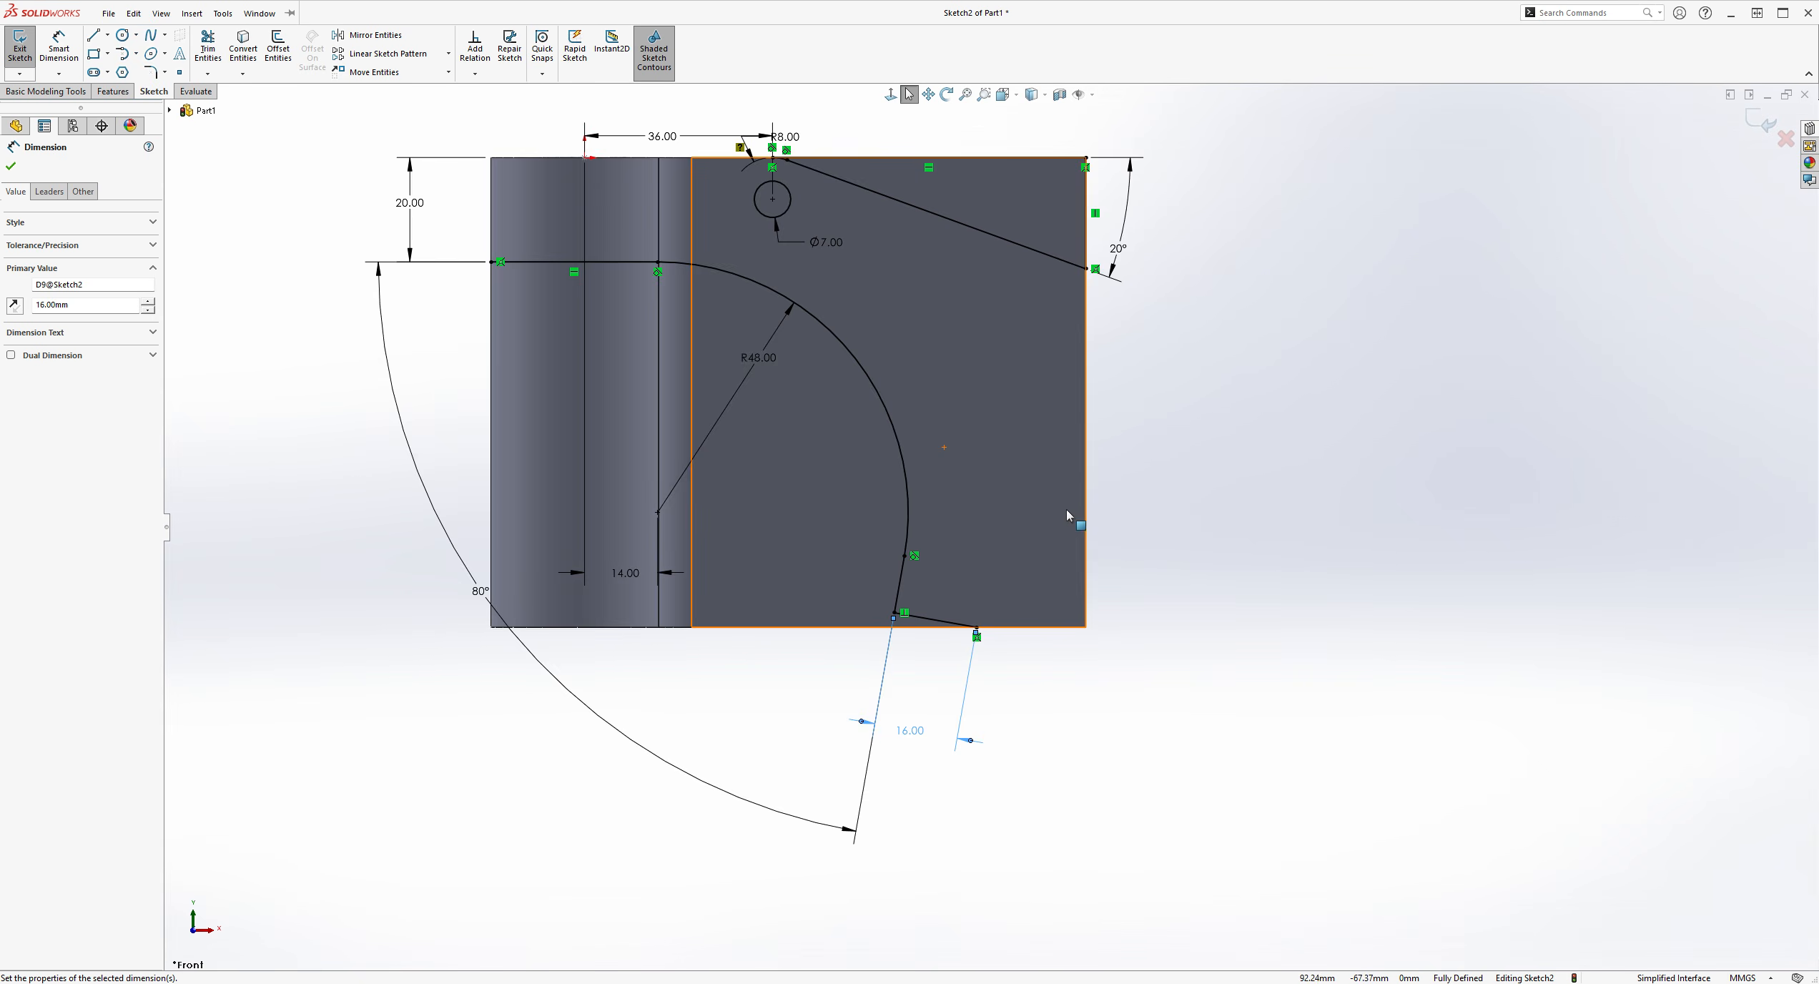
scroll(1075, 521, "down", 1)
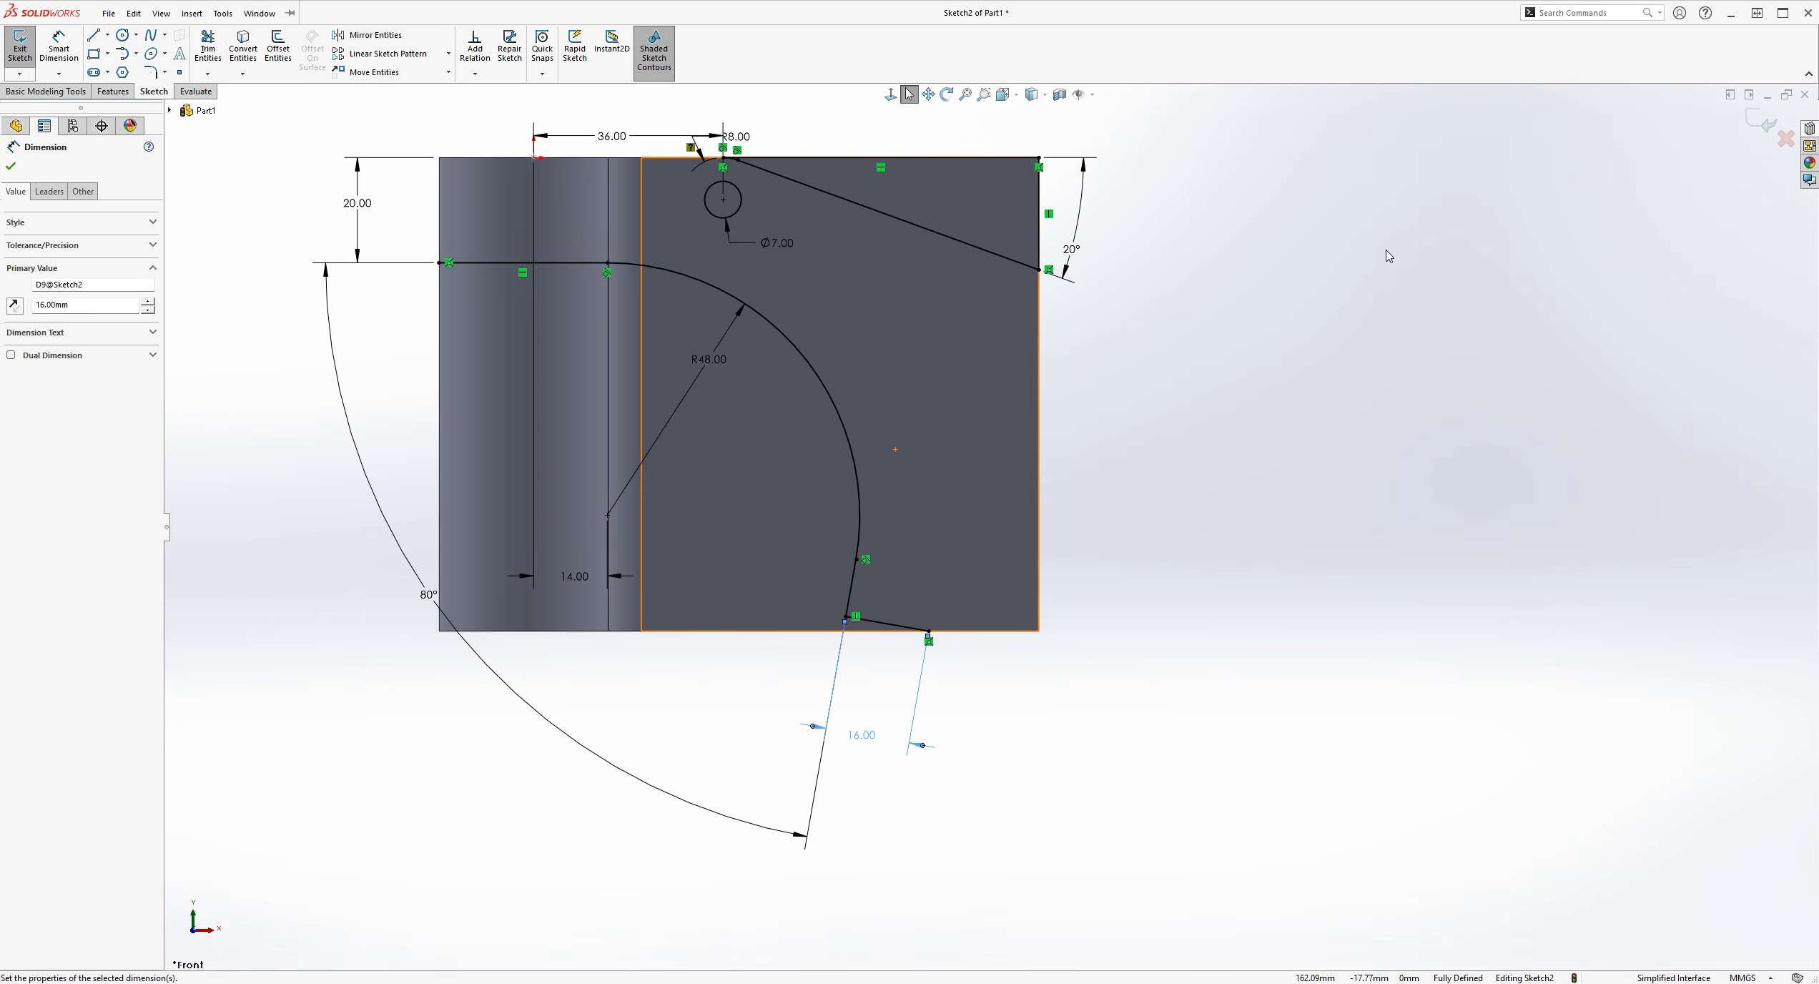
Sketch an outward-bulging three-point arc of about 104 mm radius from the sloped line's bottom-edge endpoint to the 20° line's lower endpoint
scroll(1216, 329, "down", 2)
scroll(501, 286, "up", 1)
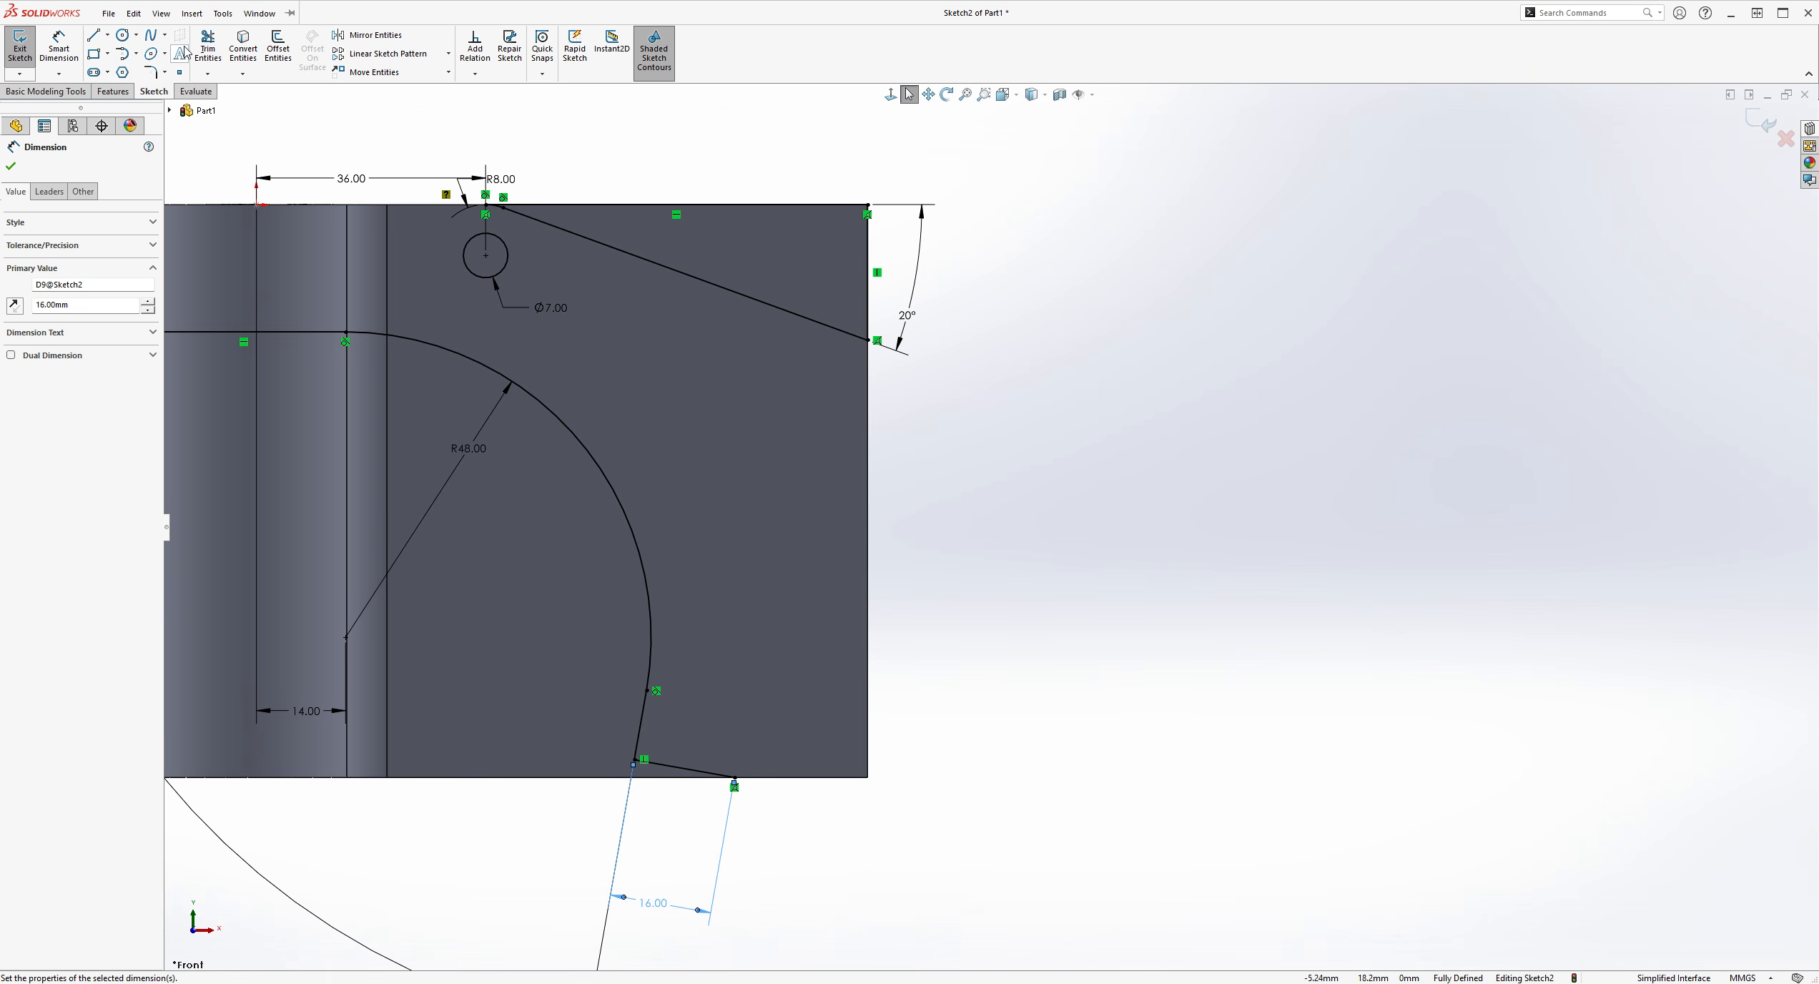
left_click(142, 105)
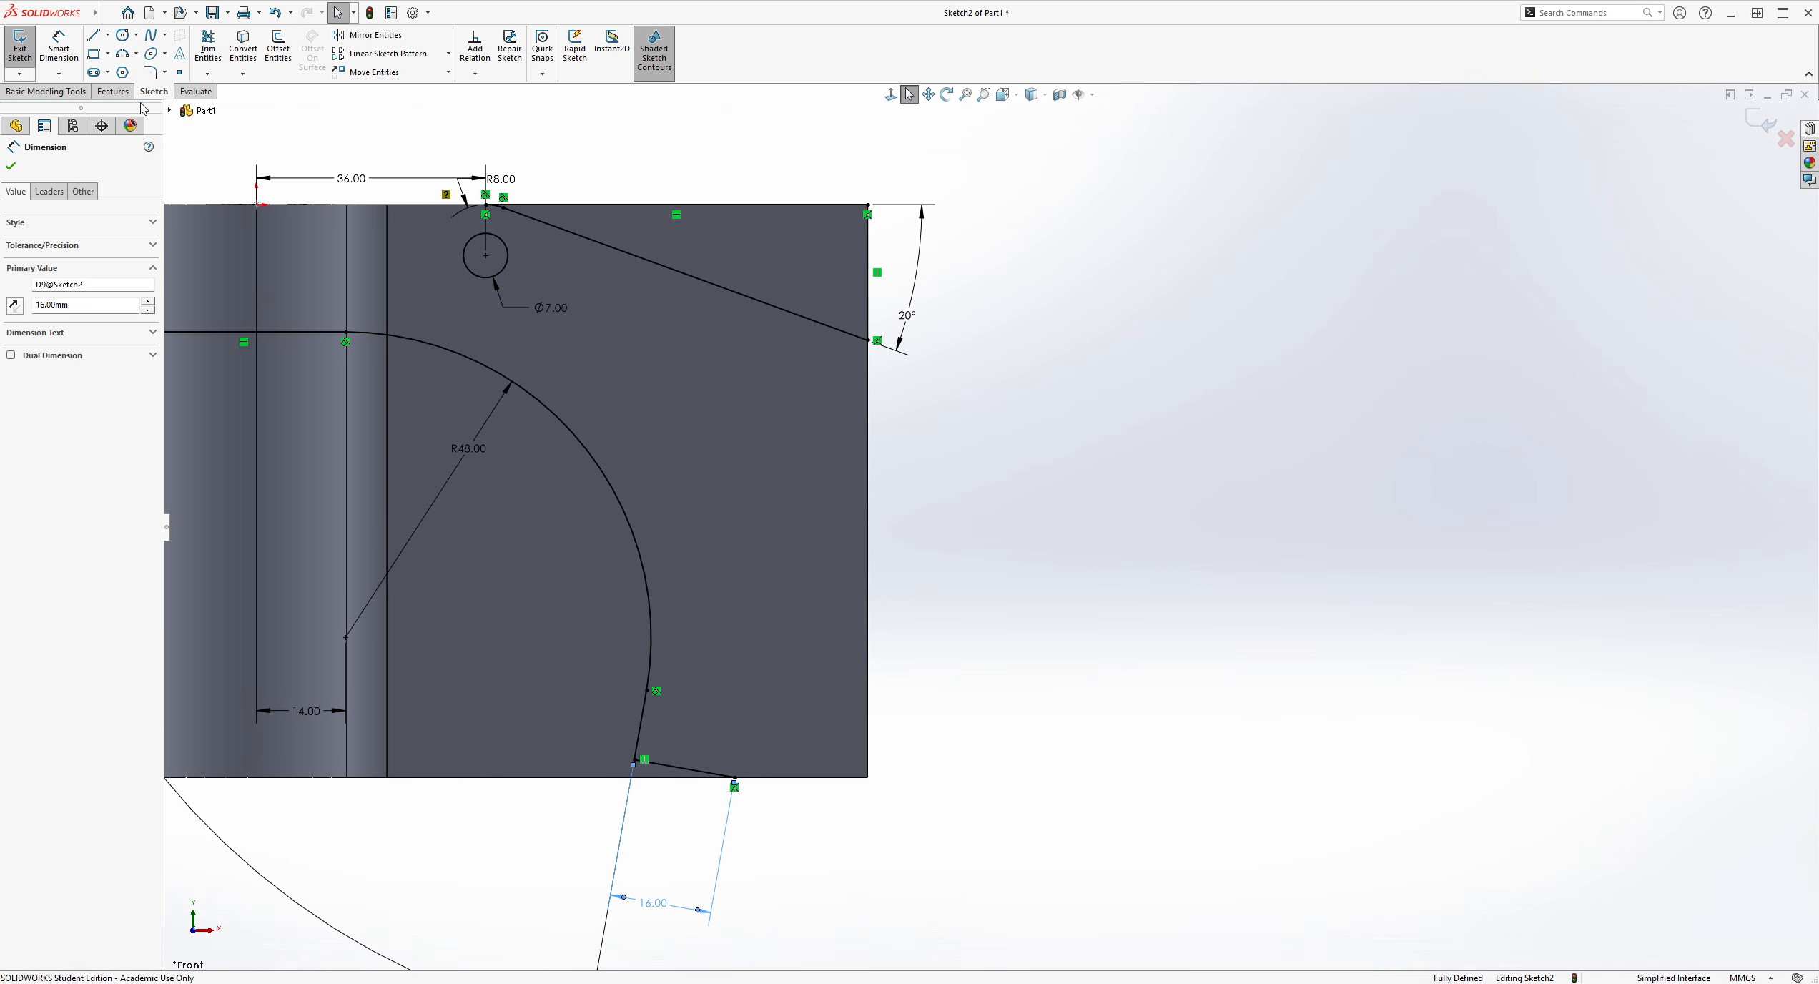
left_click(735, 785)
left_click(877, 342)
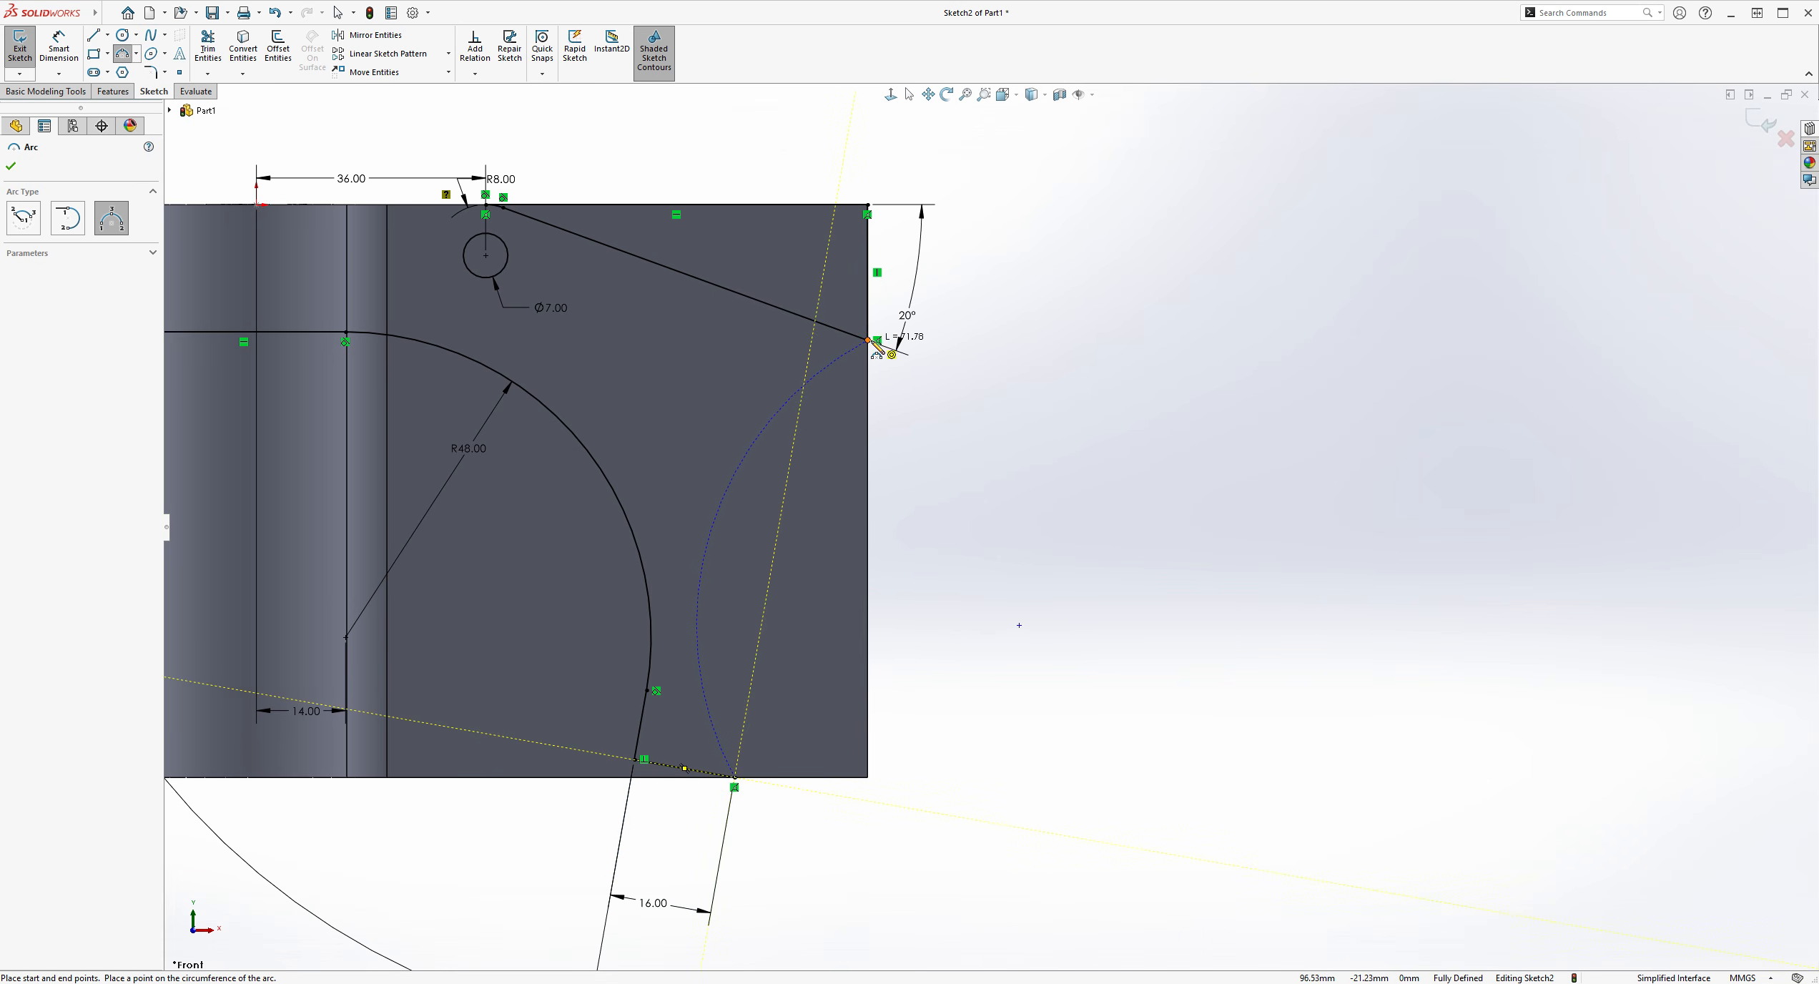
left_click(867, 483)
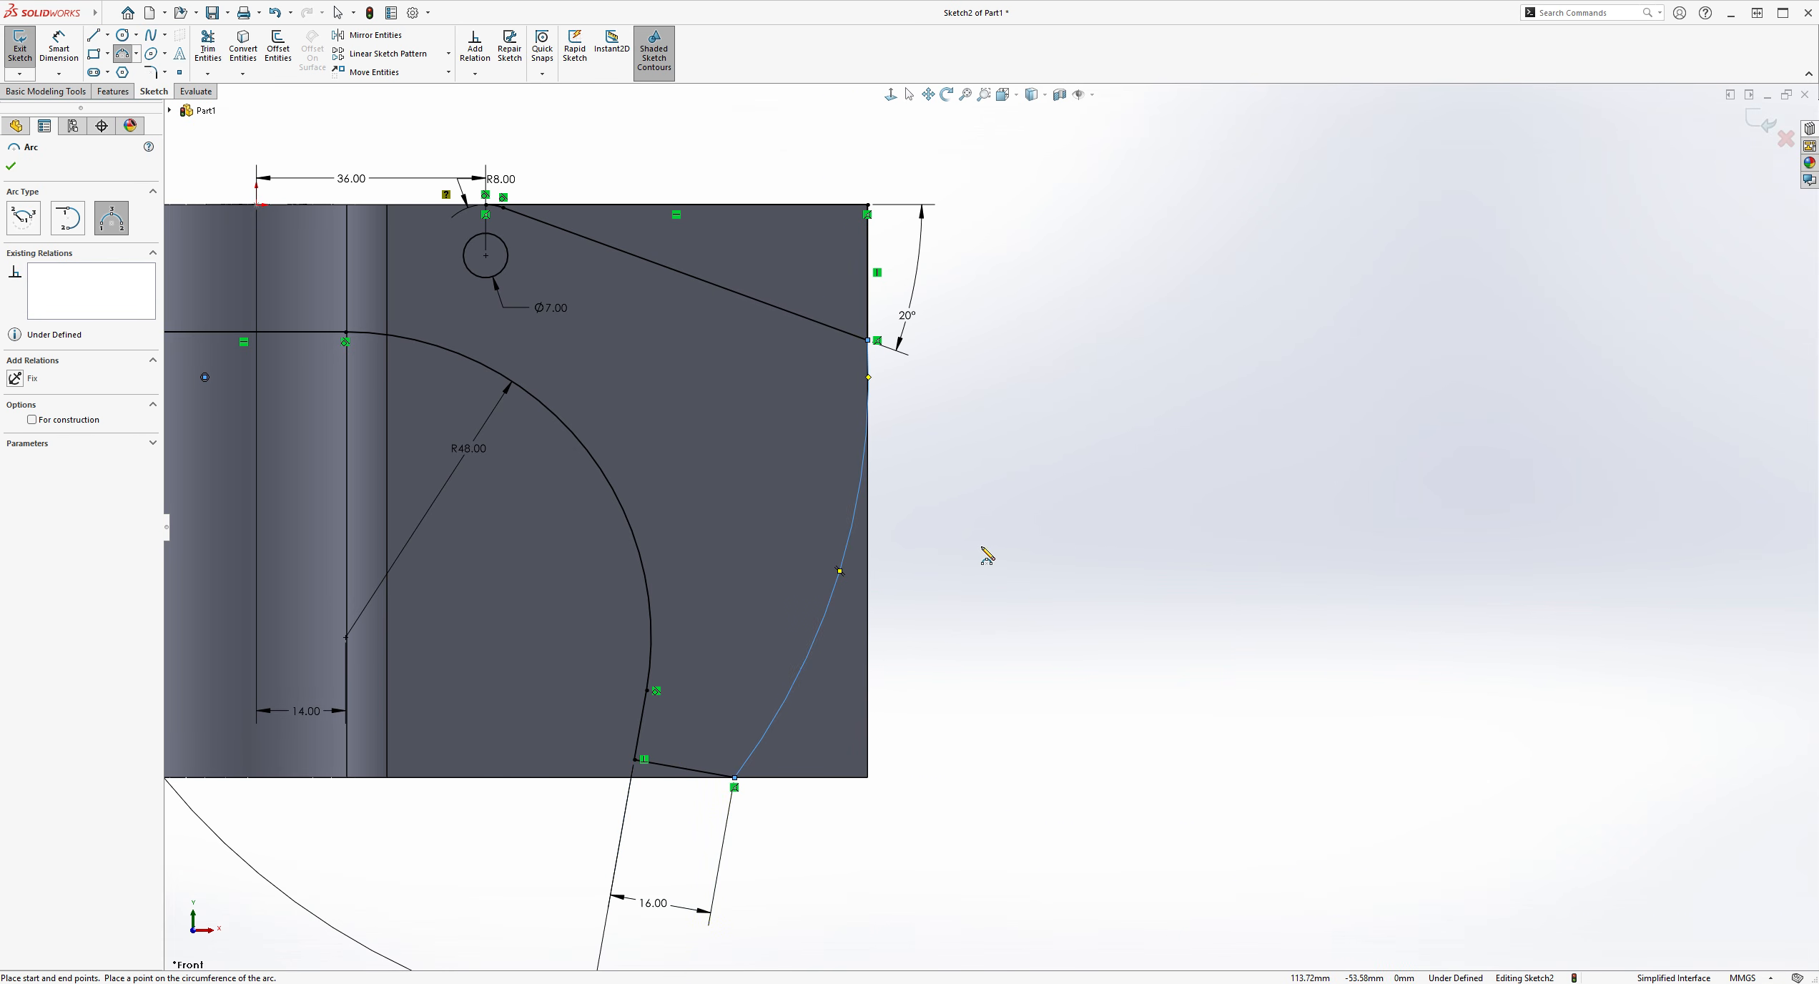
key("Escape")
Dimension the new outer arc with a radius of 135 mm
left_click(59, 48)
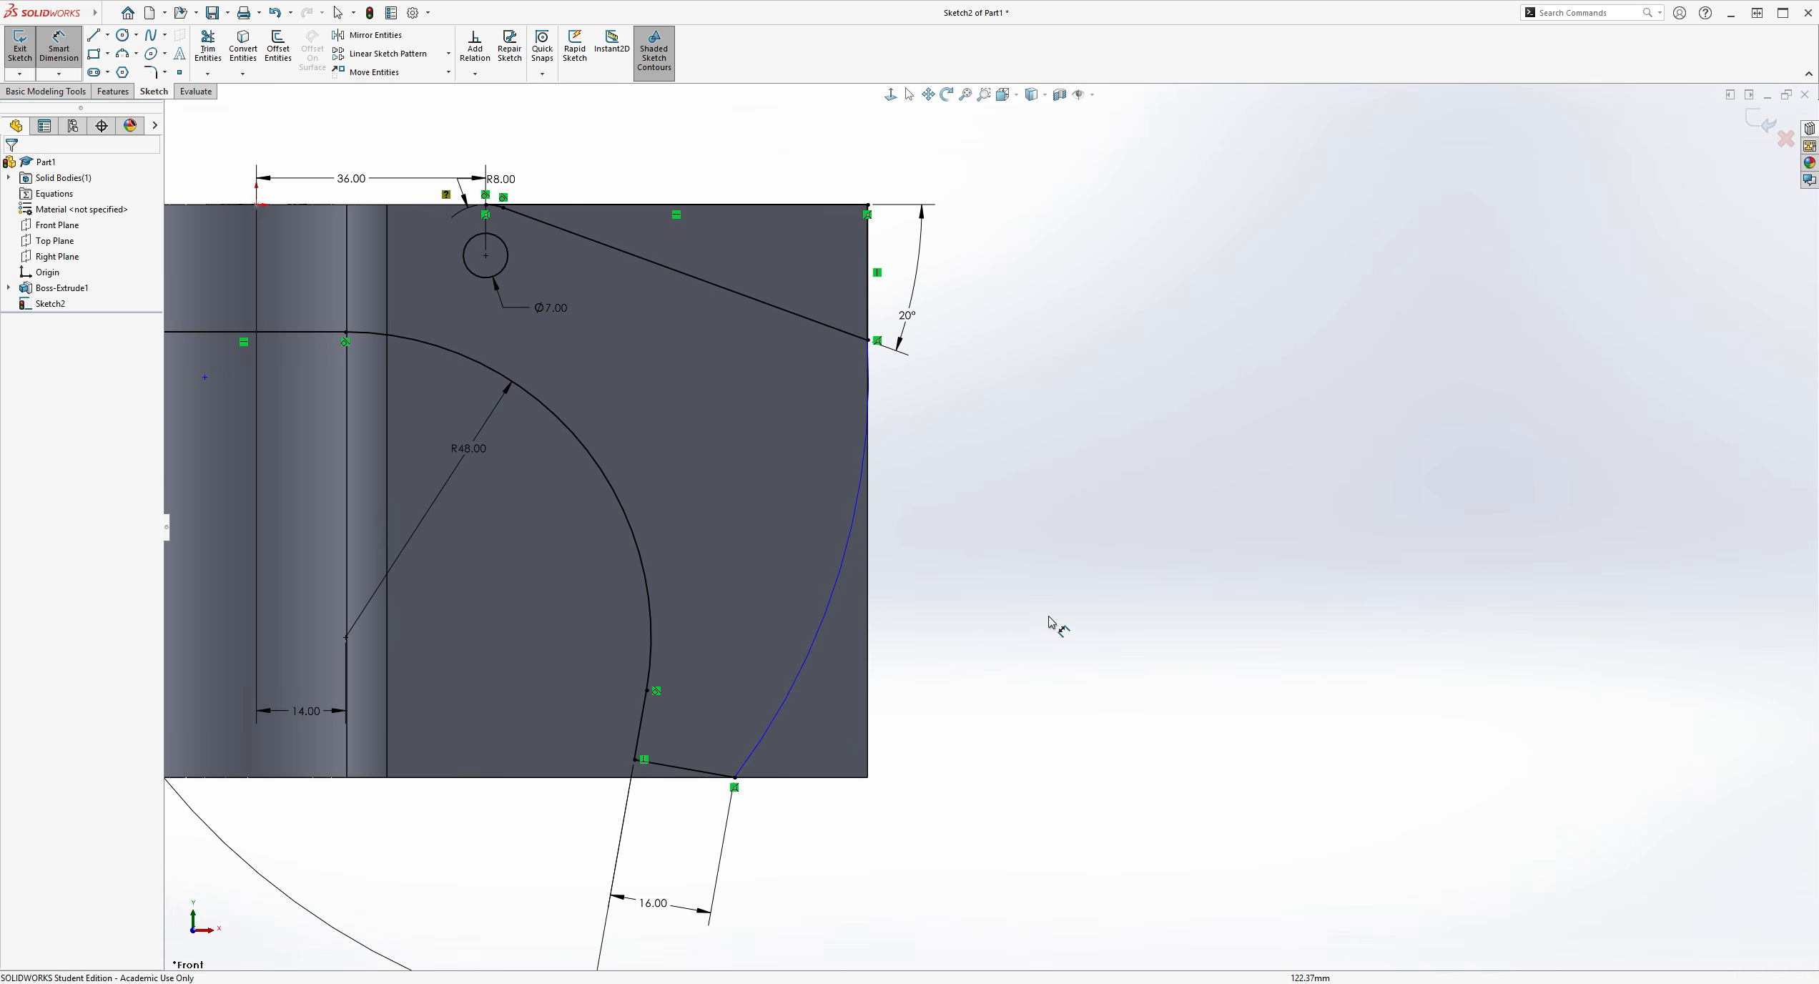
left_click(842, 596)
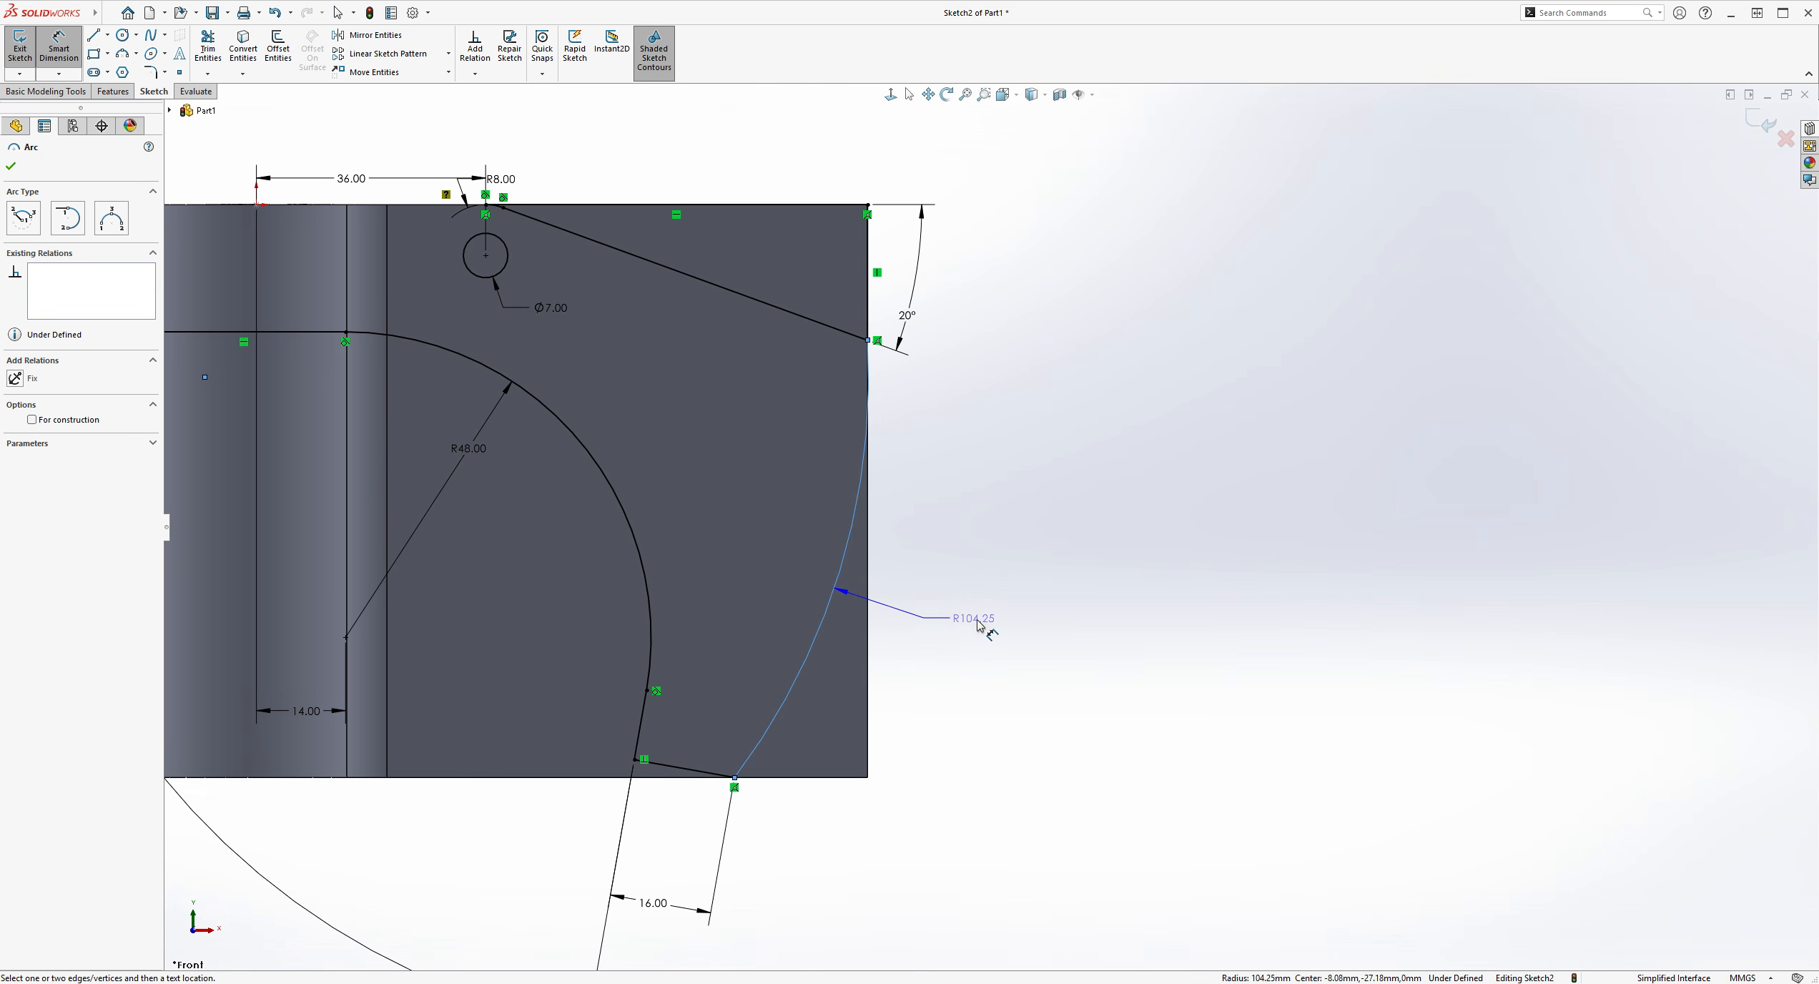
left_click(1017, 634)
type("135")
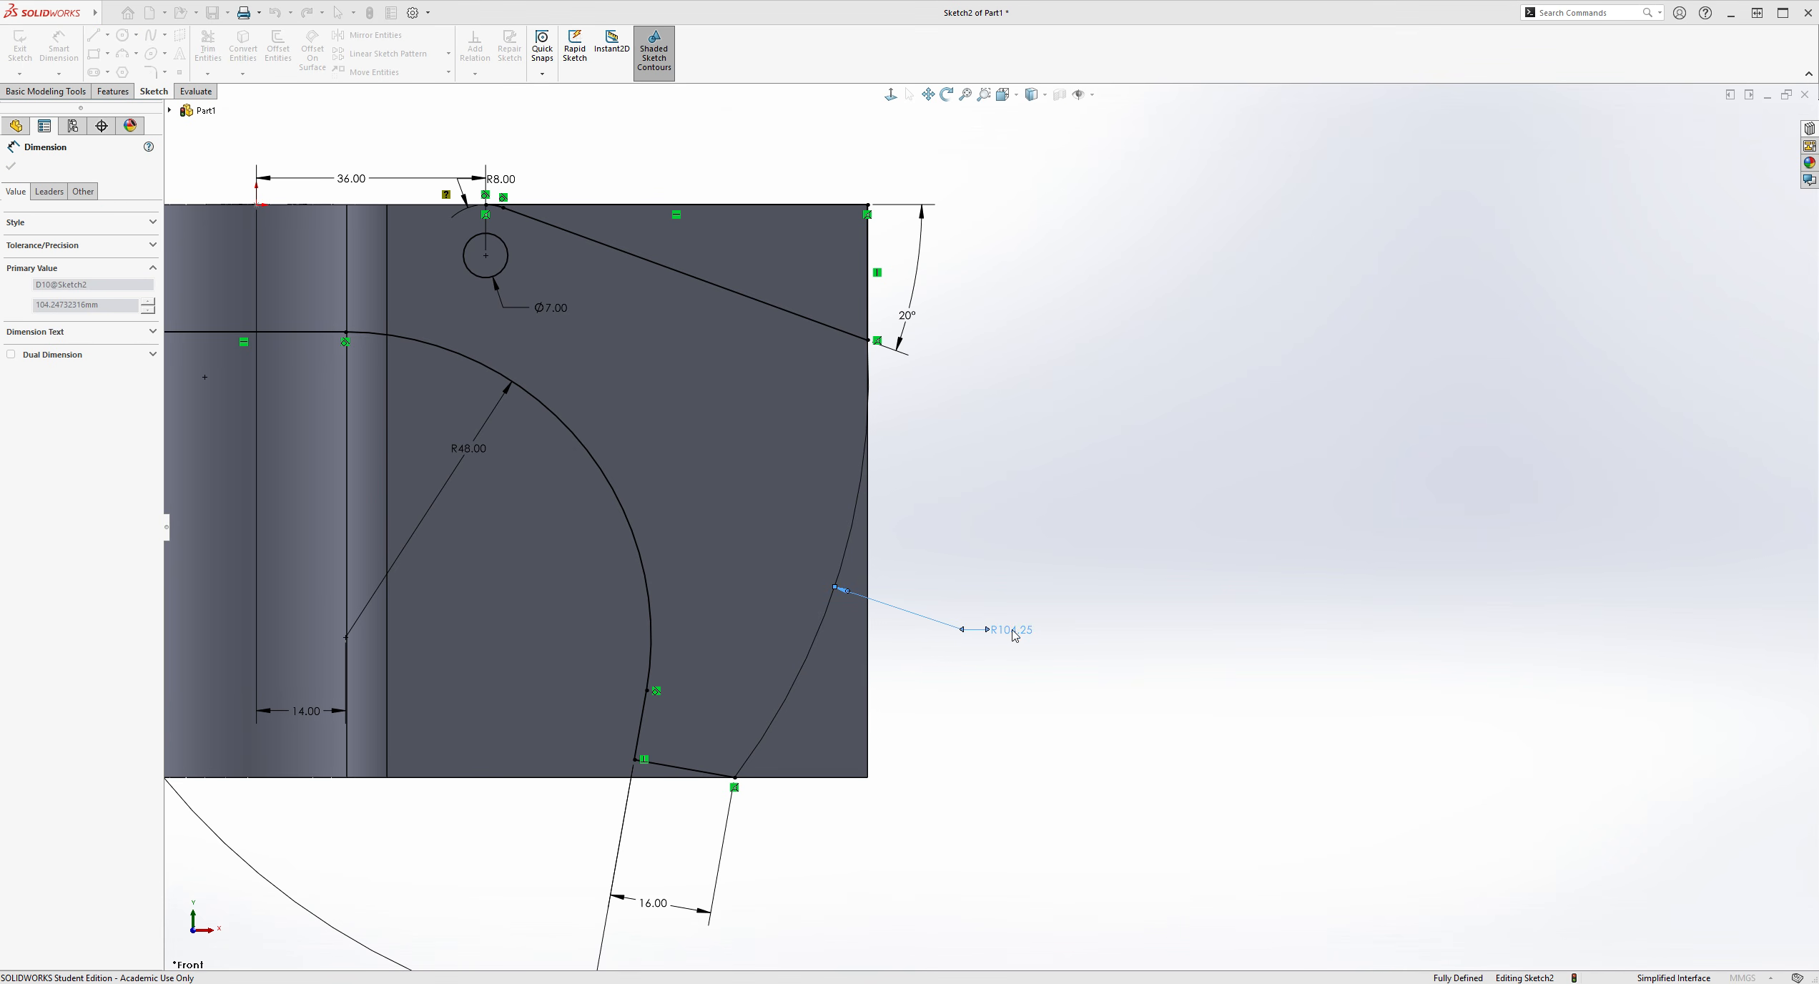
key("Return")
left_click(1192, 593)
key("Escape")
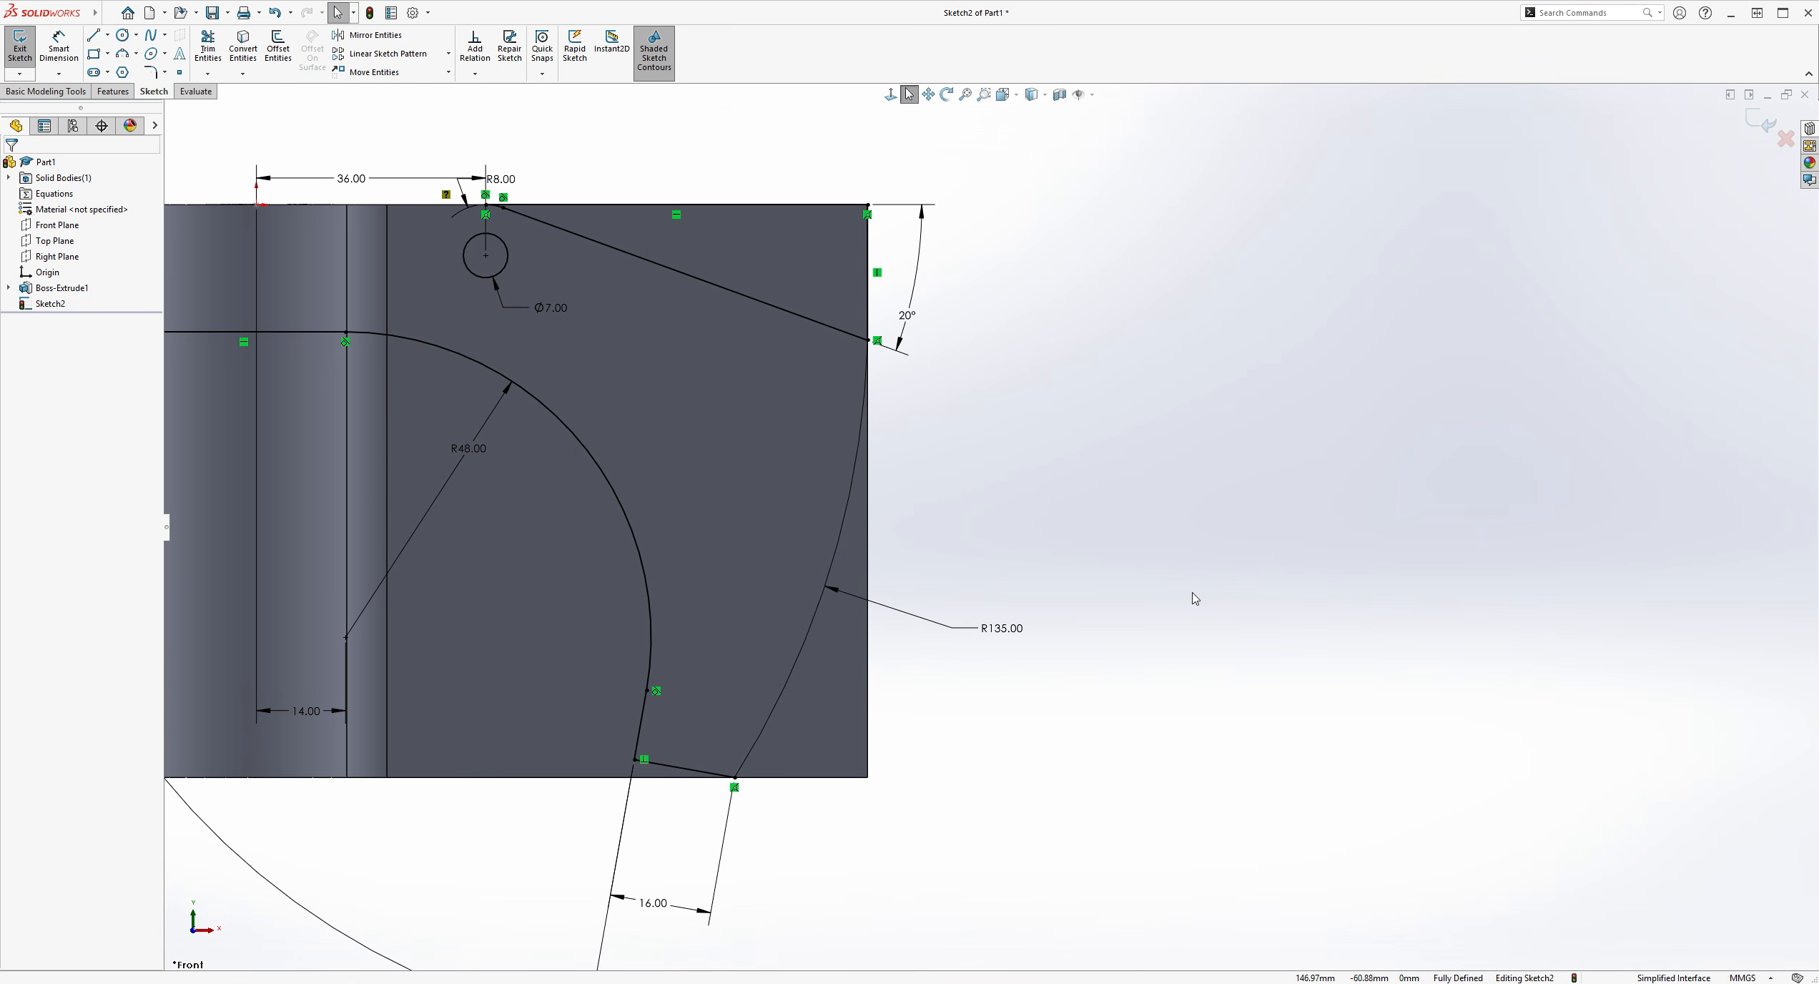
key("f")
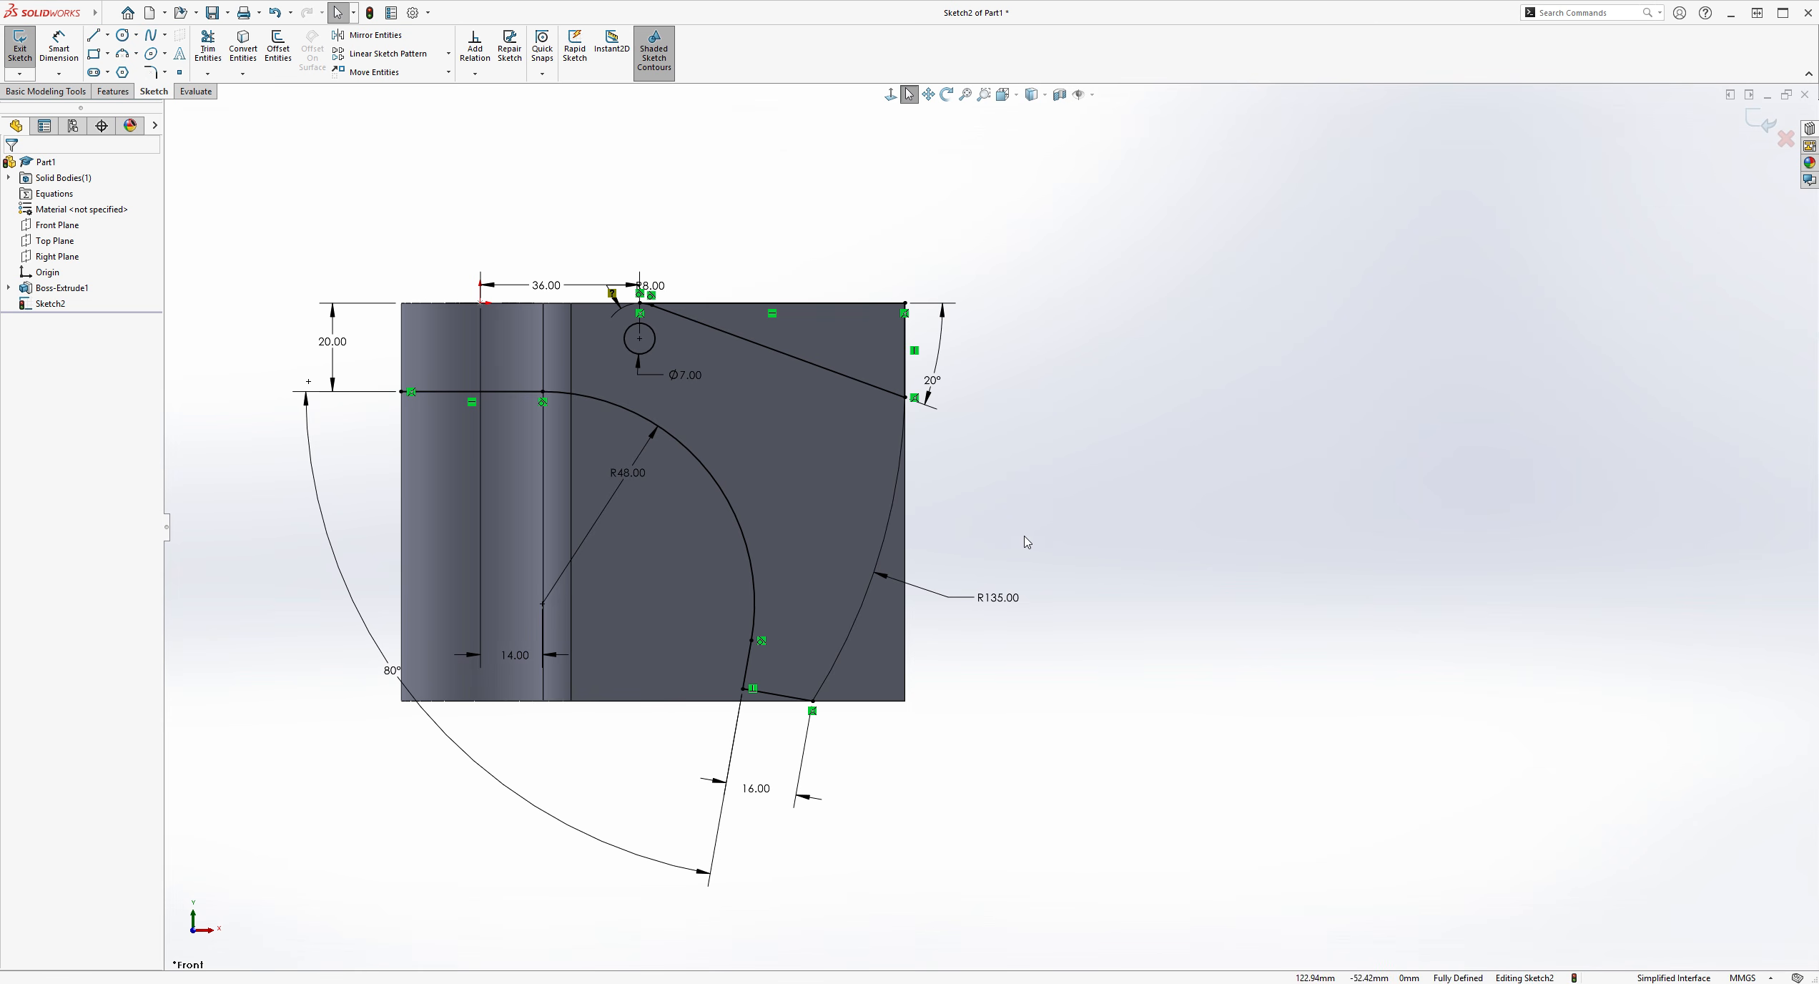
scroll(1028, 537, "down", 1)
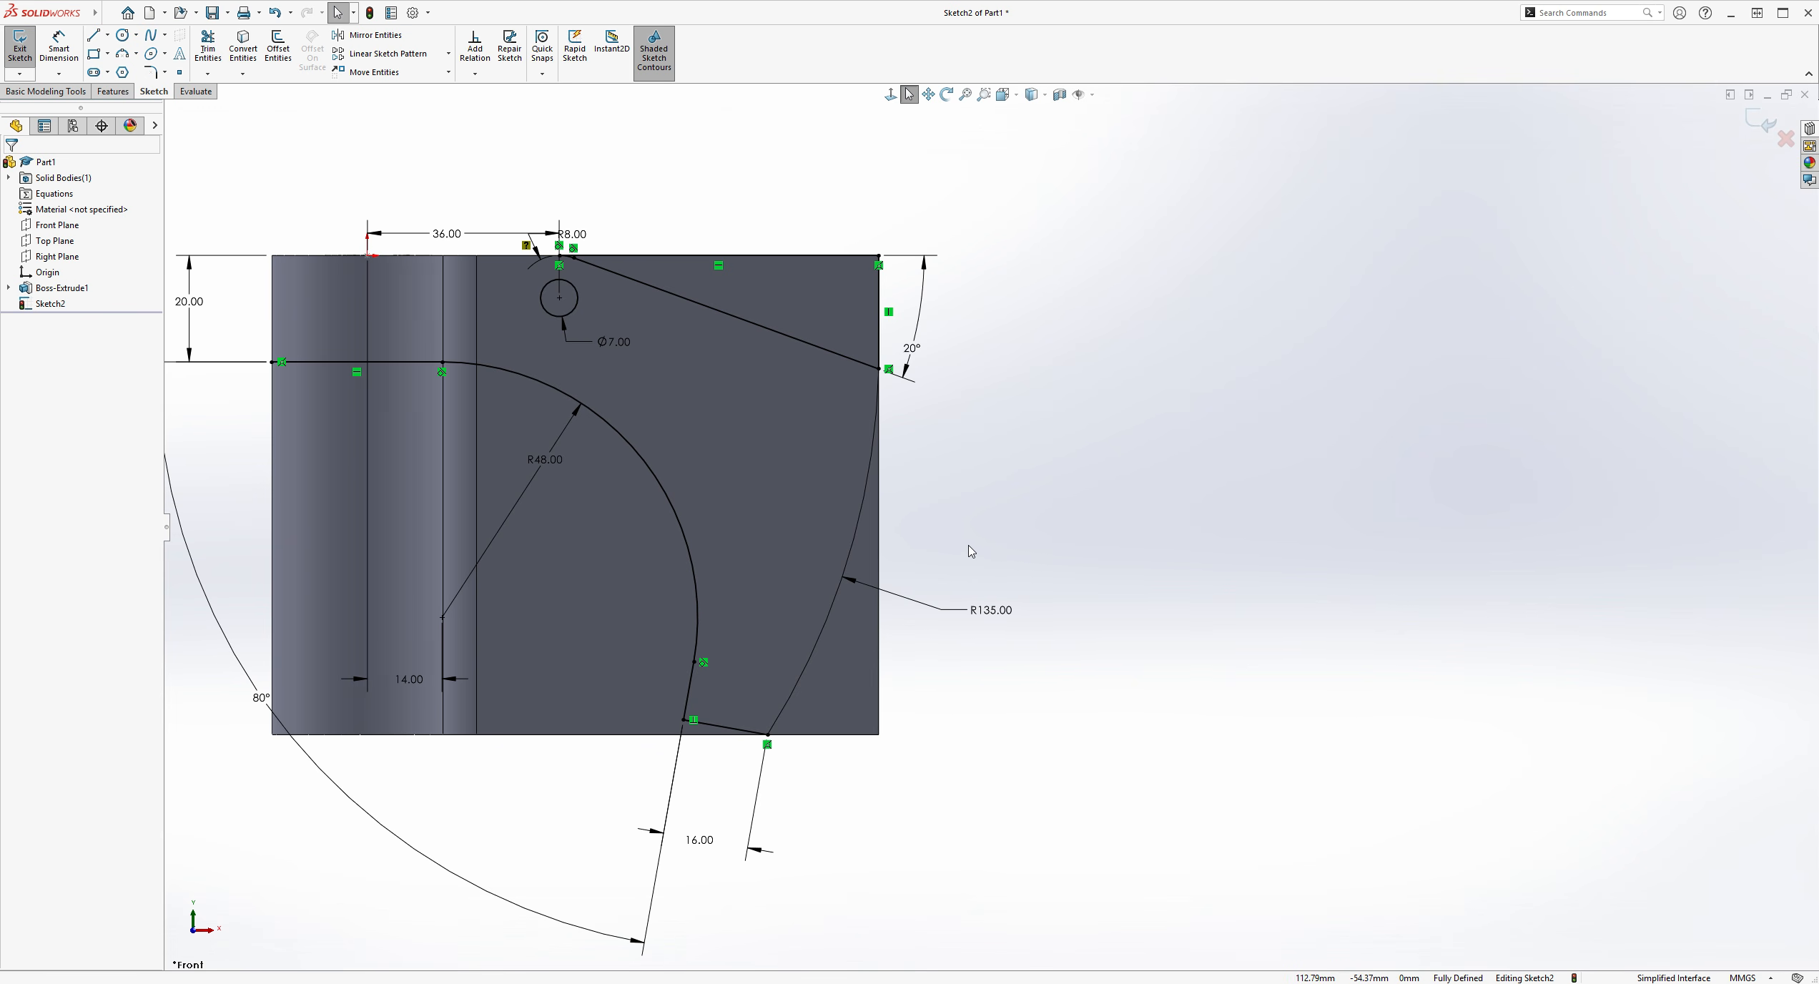
scroll(779, 361, "down", 1)
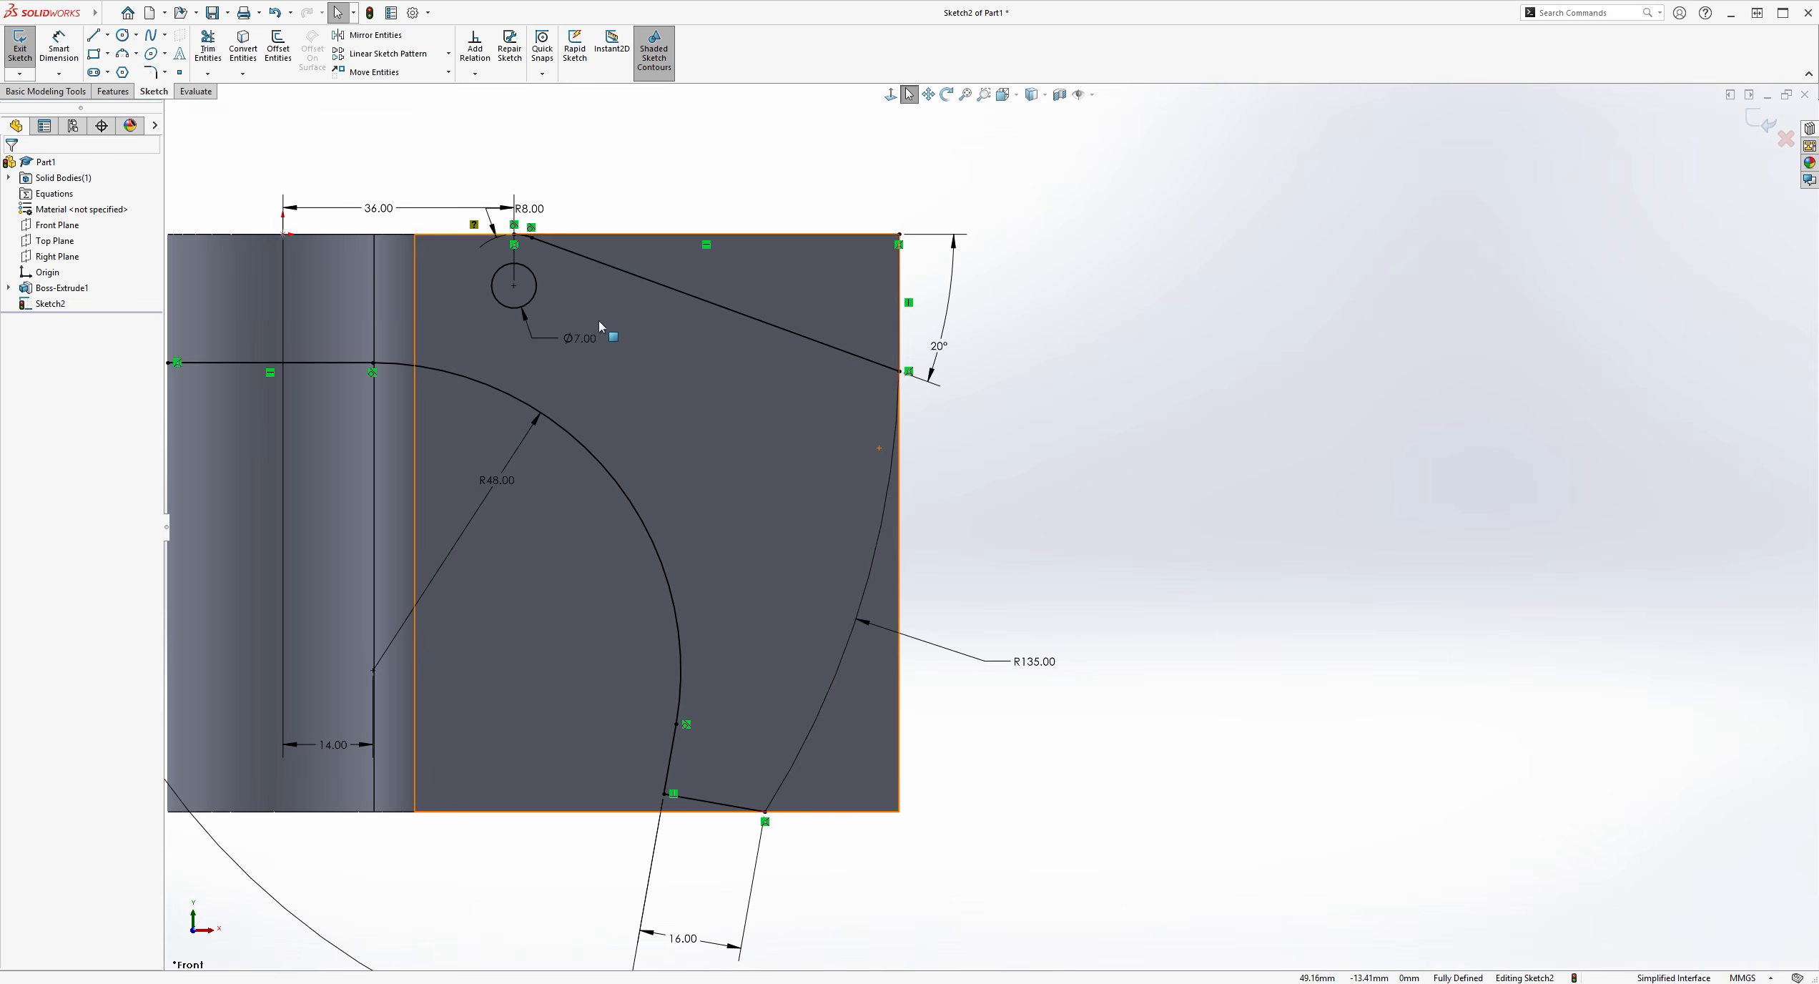
scroll(598, 319, "up", 1)
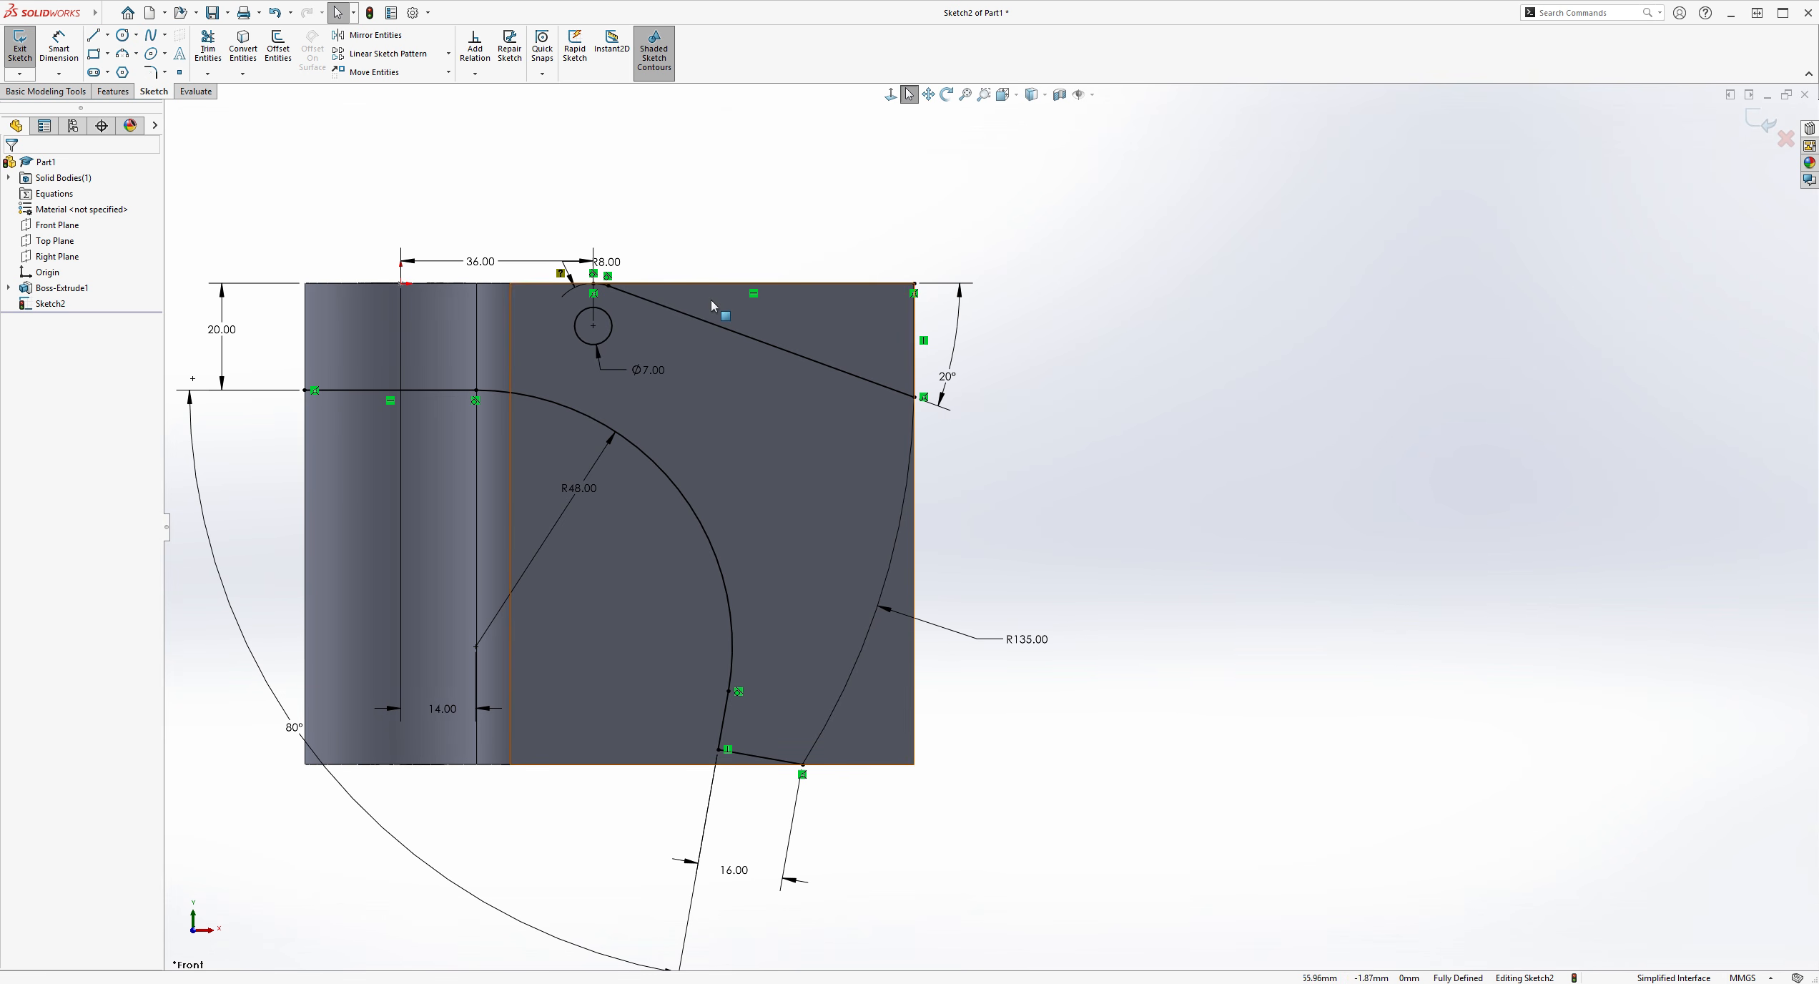
mouse_move(1273, 430)
middle_mouse_down()
mouse_move(1202, 557)
mouse_move(1259, 454)
mouse_move(1360, 451)
mouse_move(1267, 402)
mouse_move(1208, 437)
middle_mouse_up()
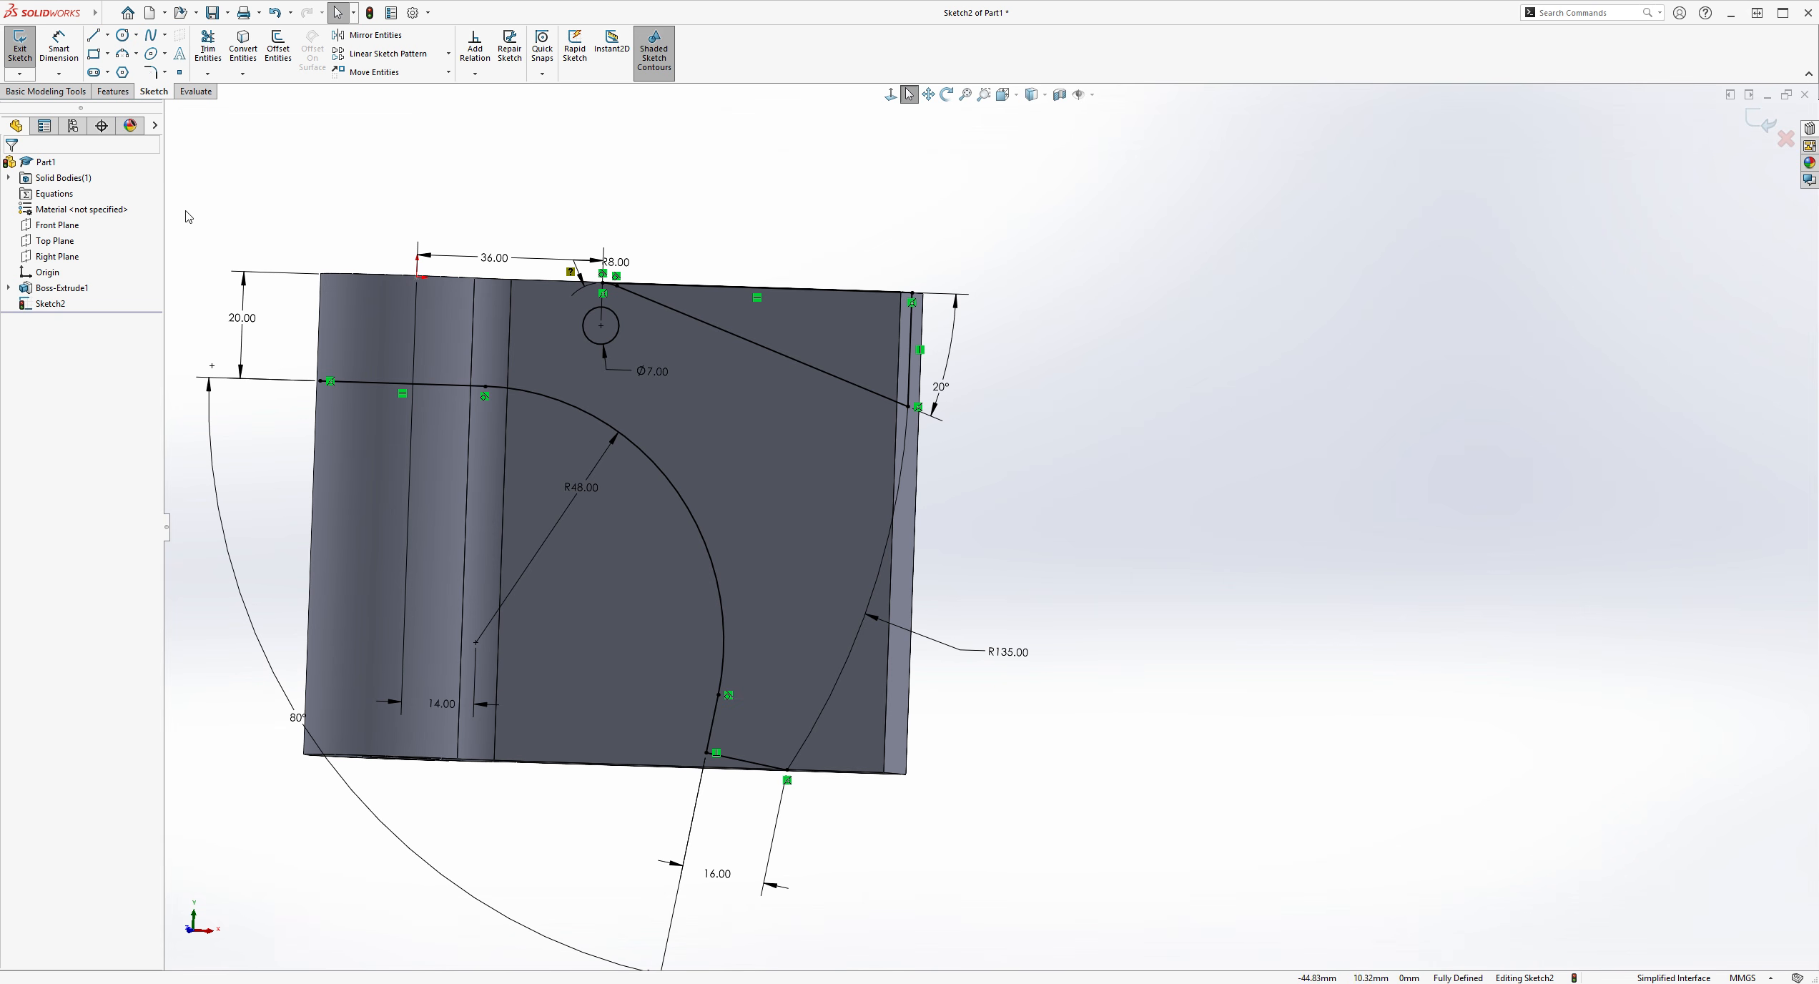
left_click(115, 91)
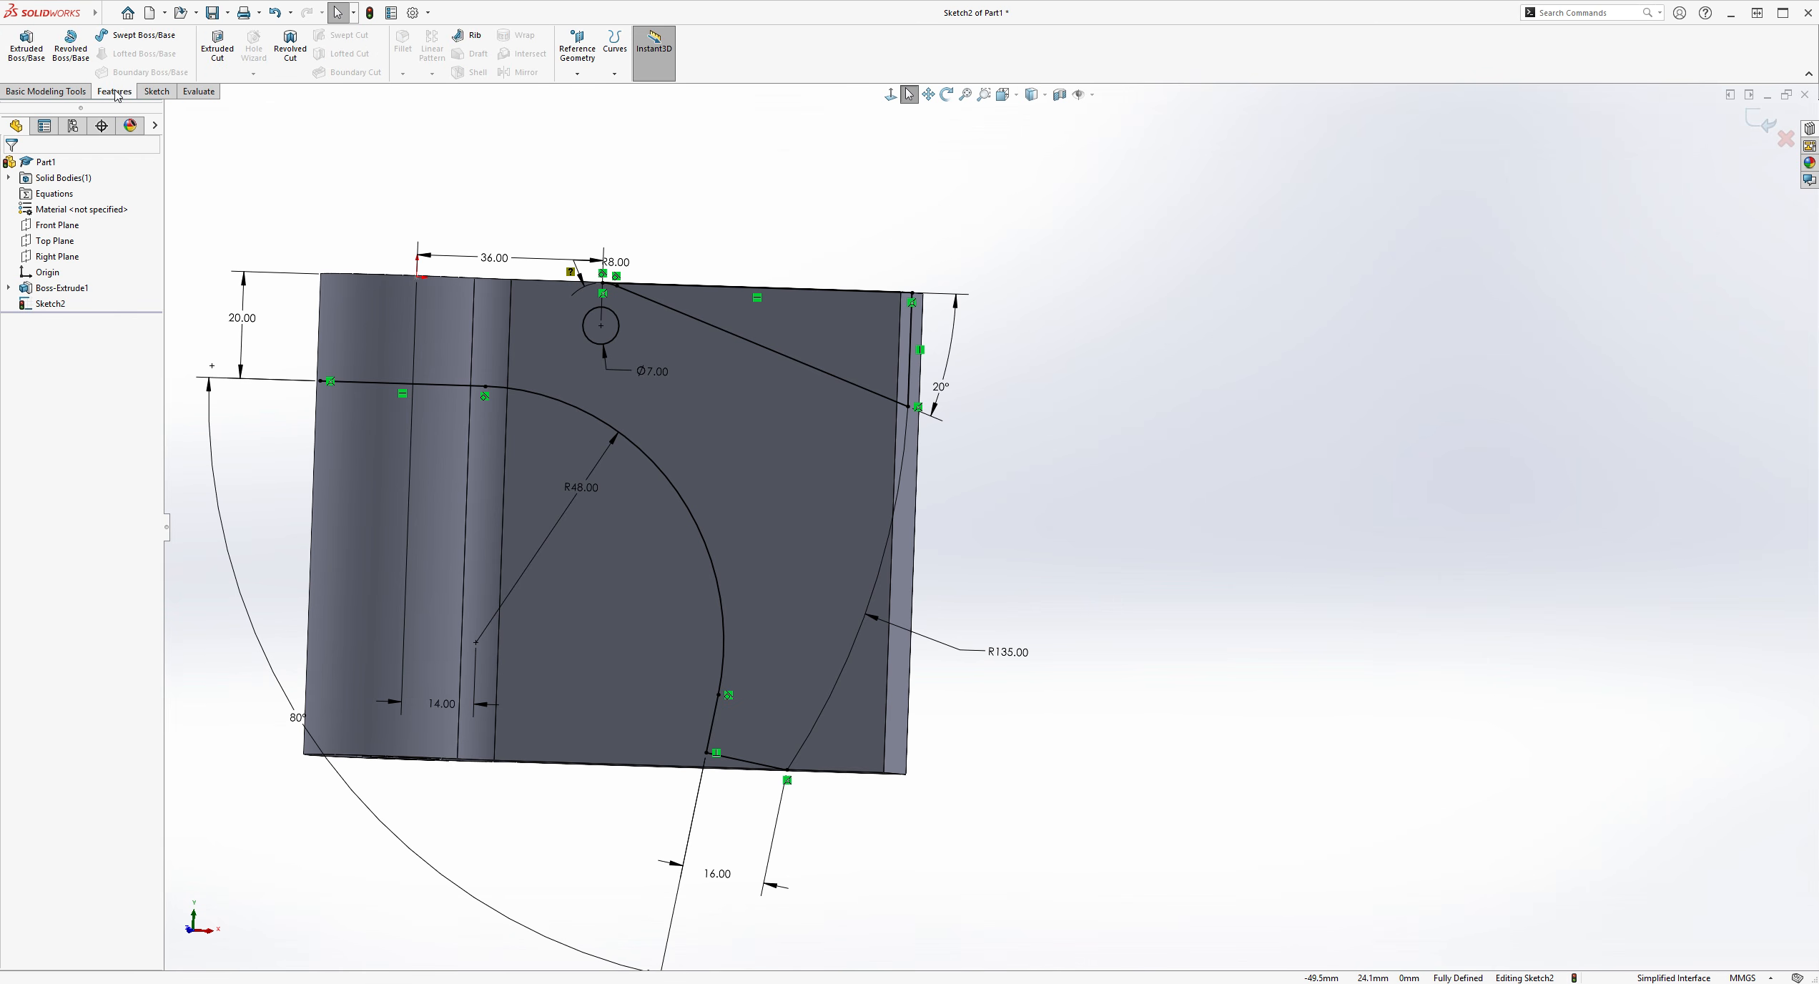
left_click(216, 50)
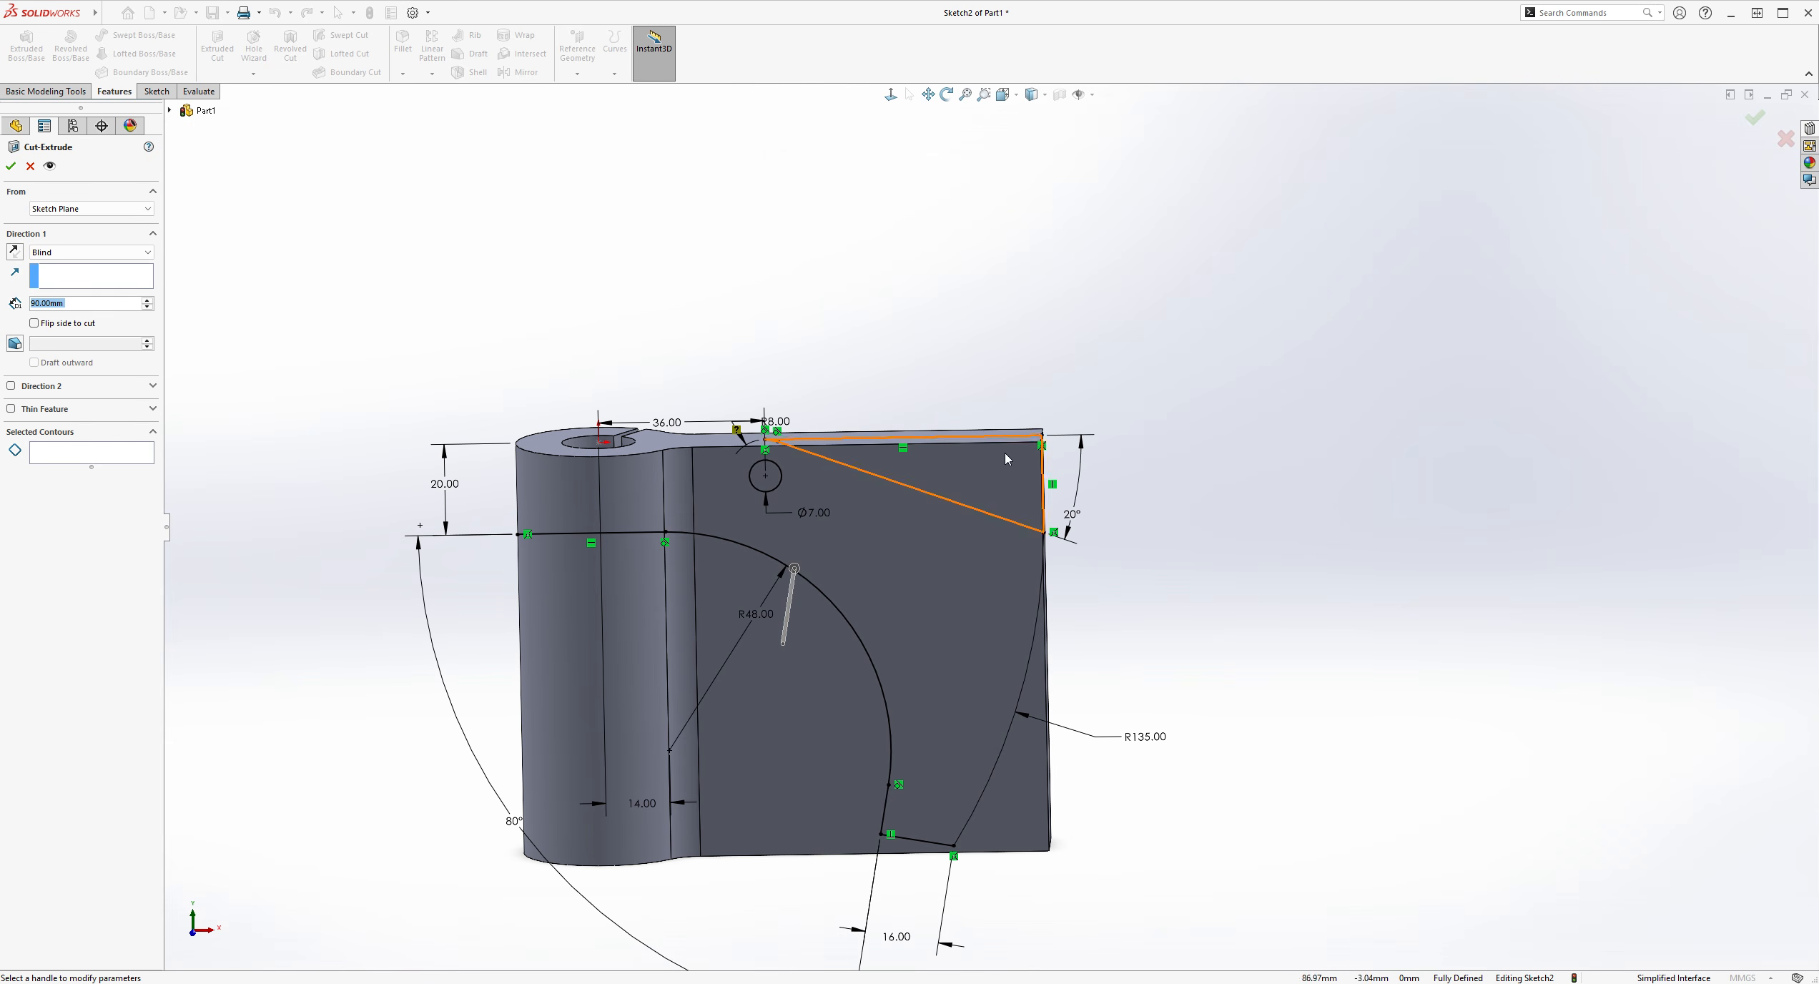
left_click(49, 255)
left_click(57, 289)
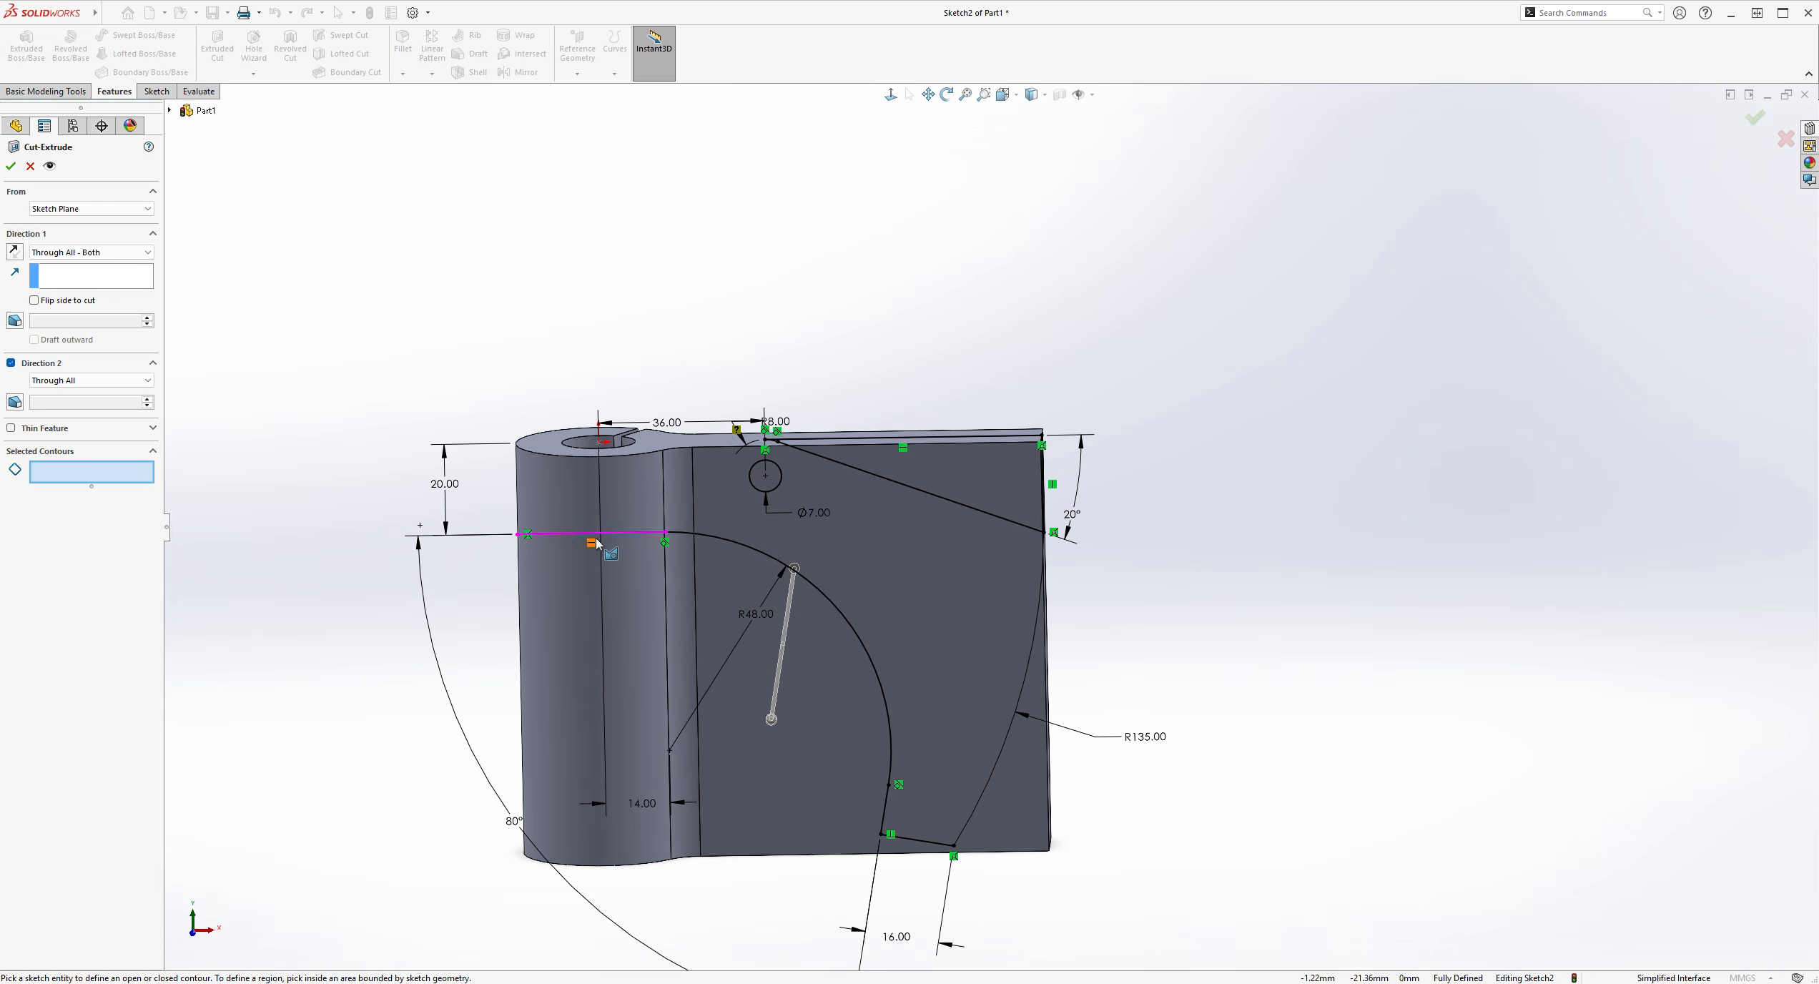
left_click(993, 484)
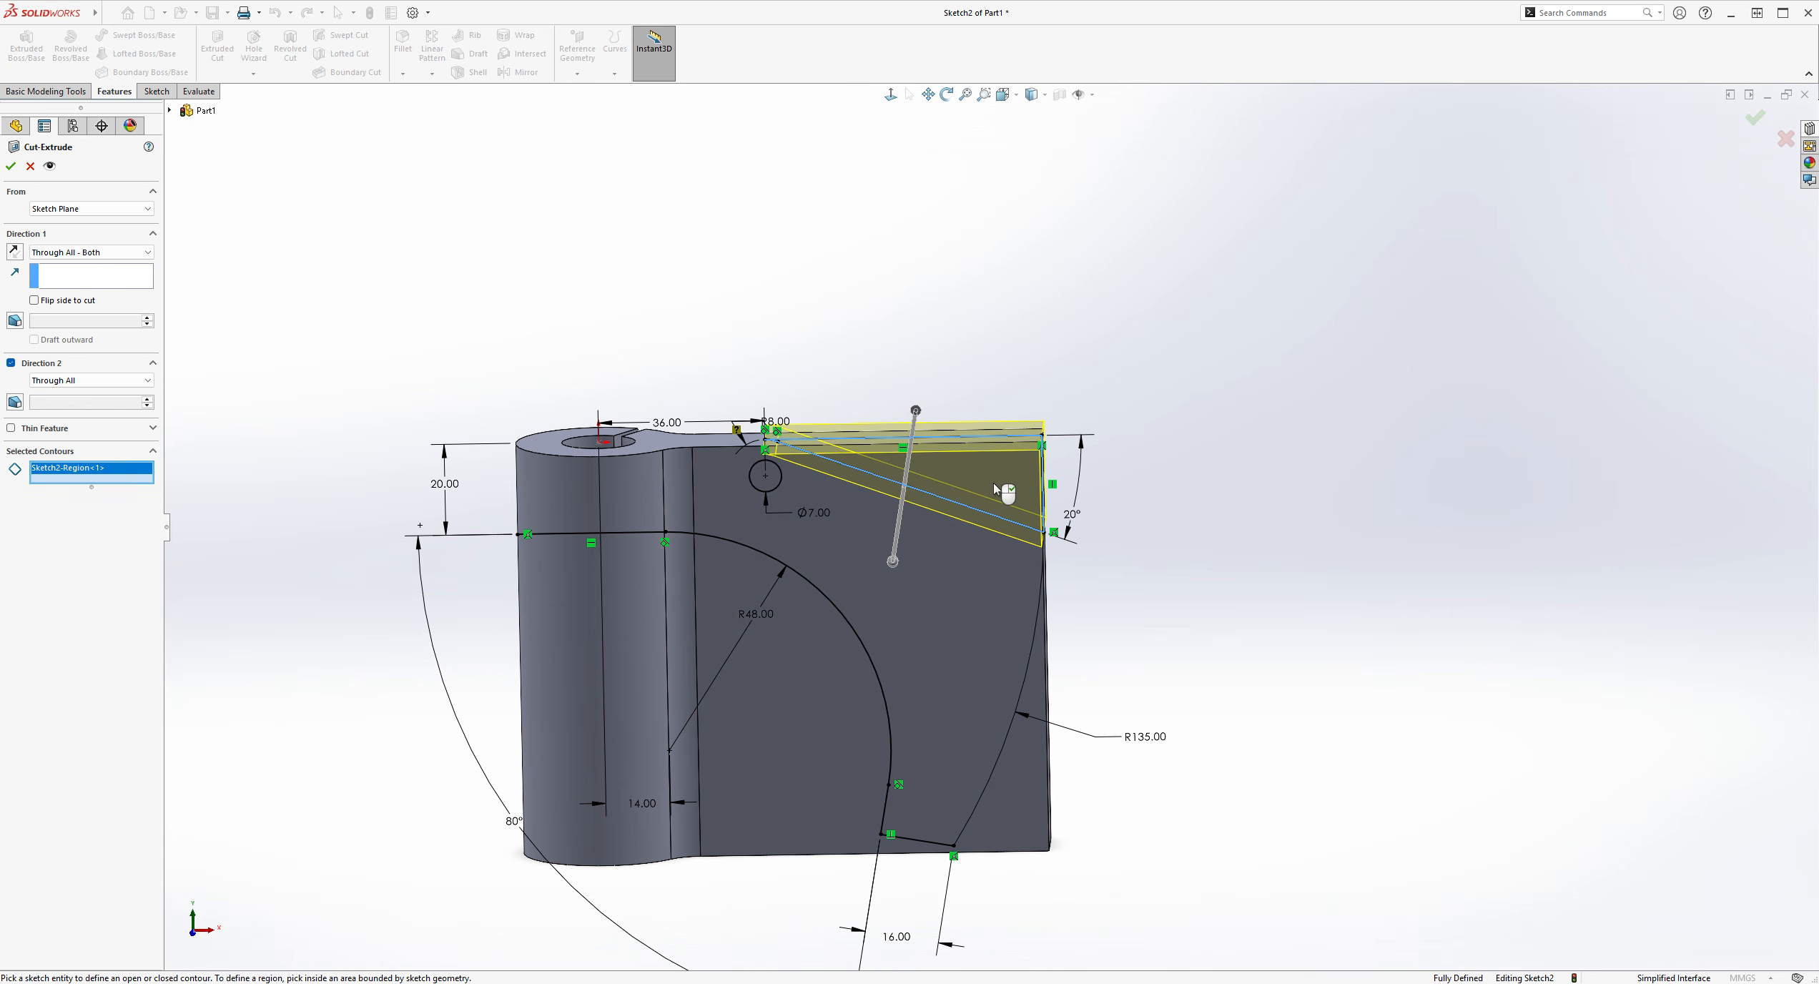
left_click(30, 165)
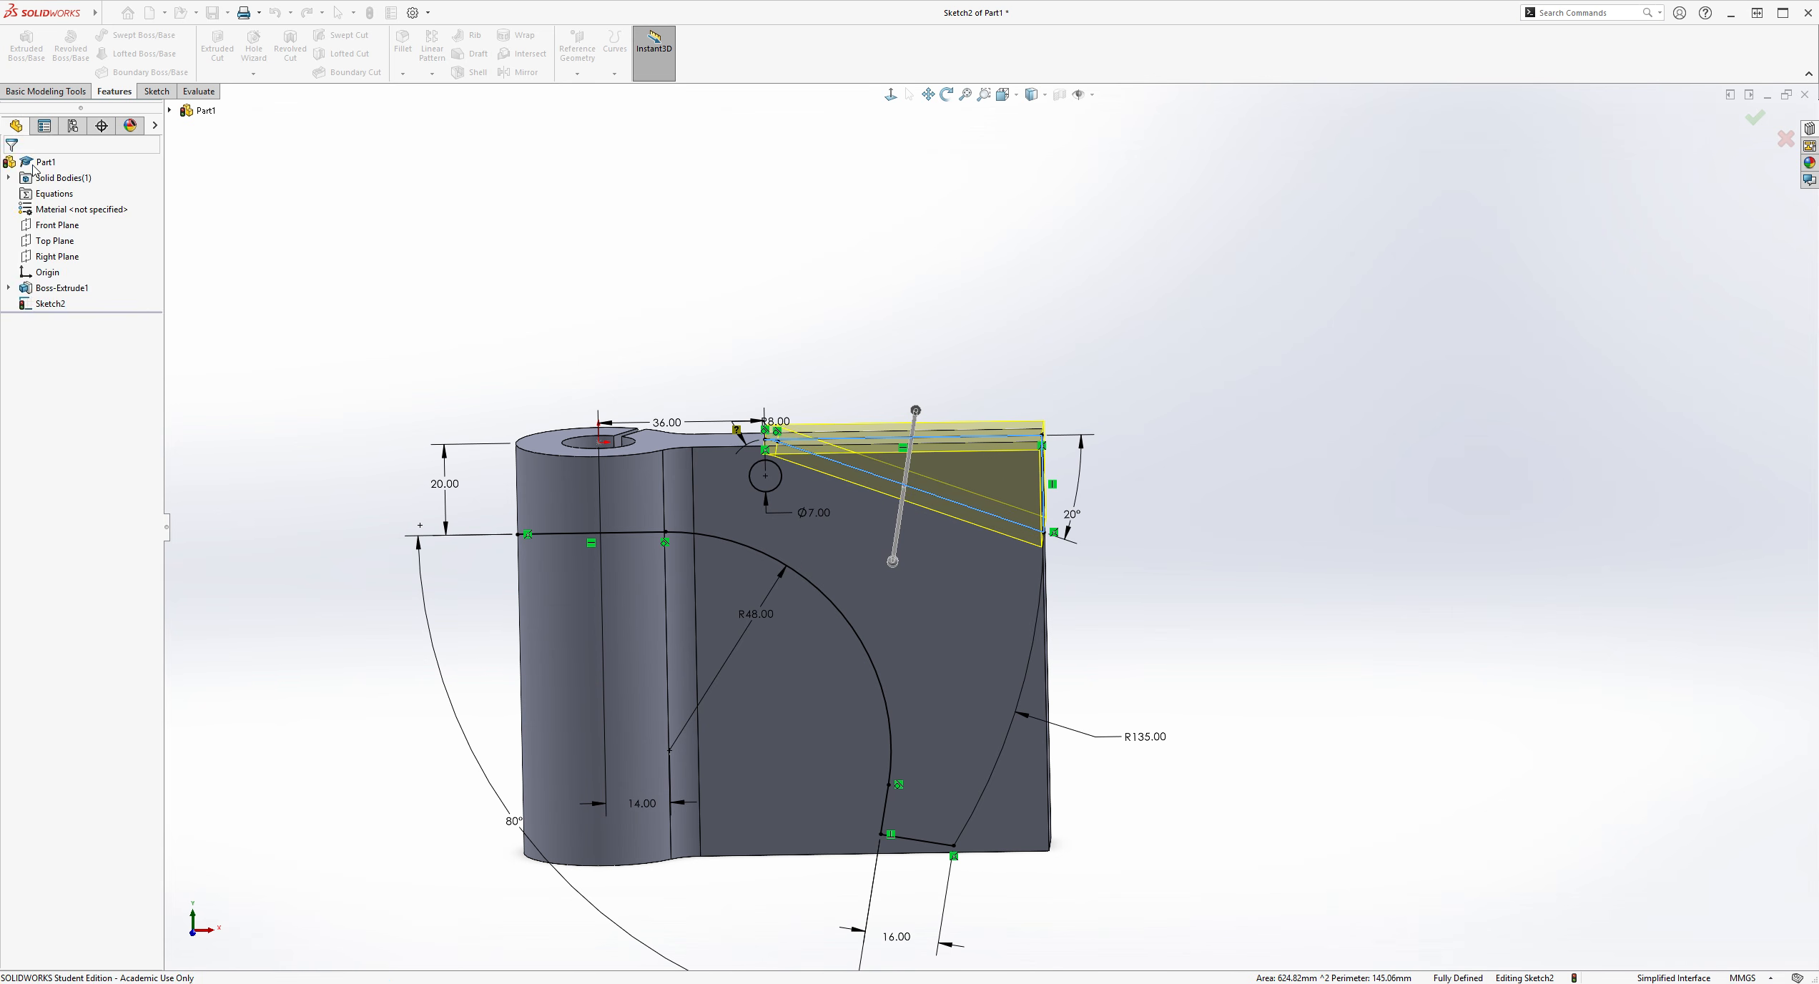
Draw lines from the horizontal profile line's outer end down to the block's bottom corner and along the bottom edge to the sloped line's endpoint
left_click(145, 96)
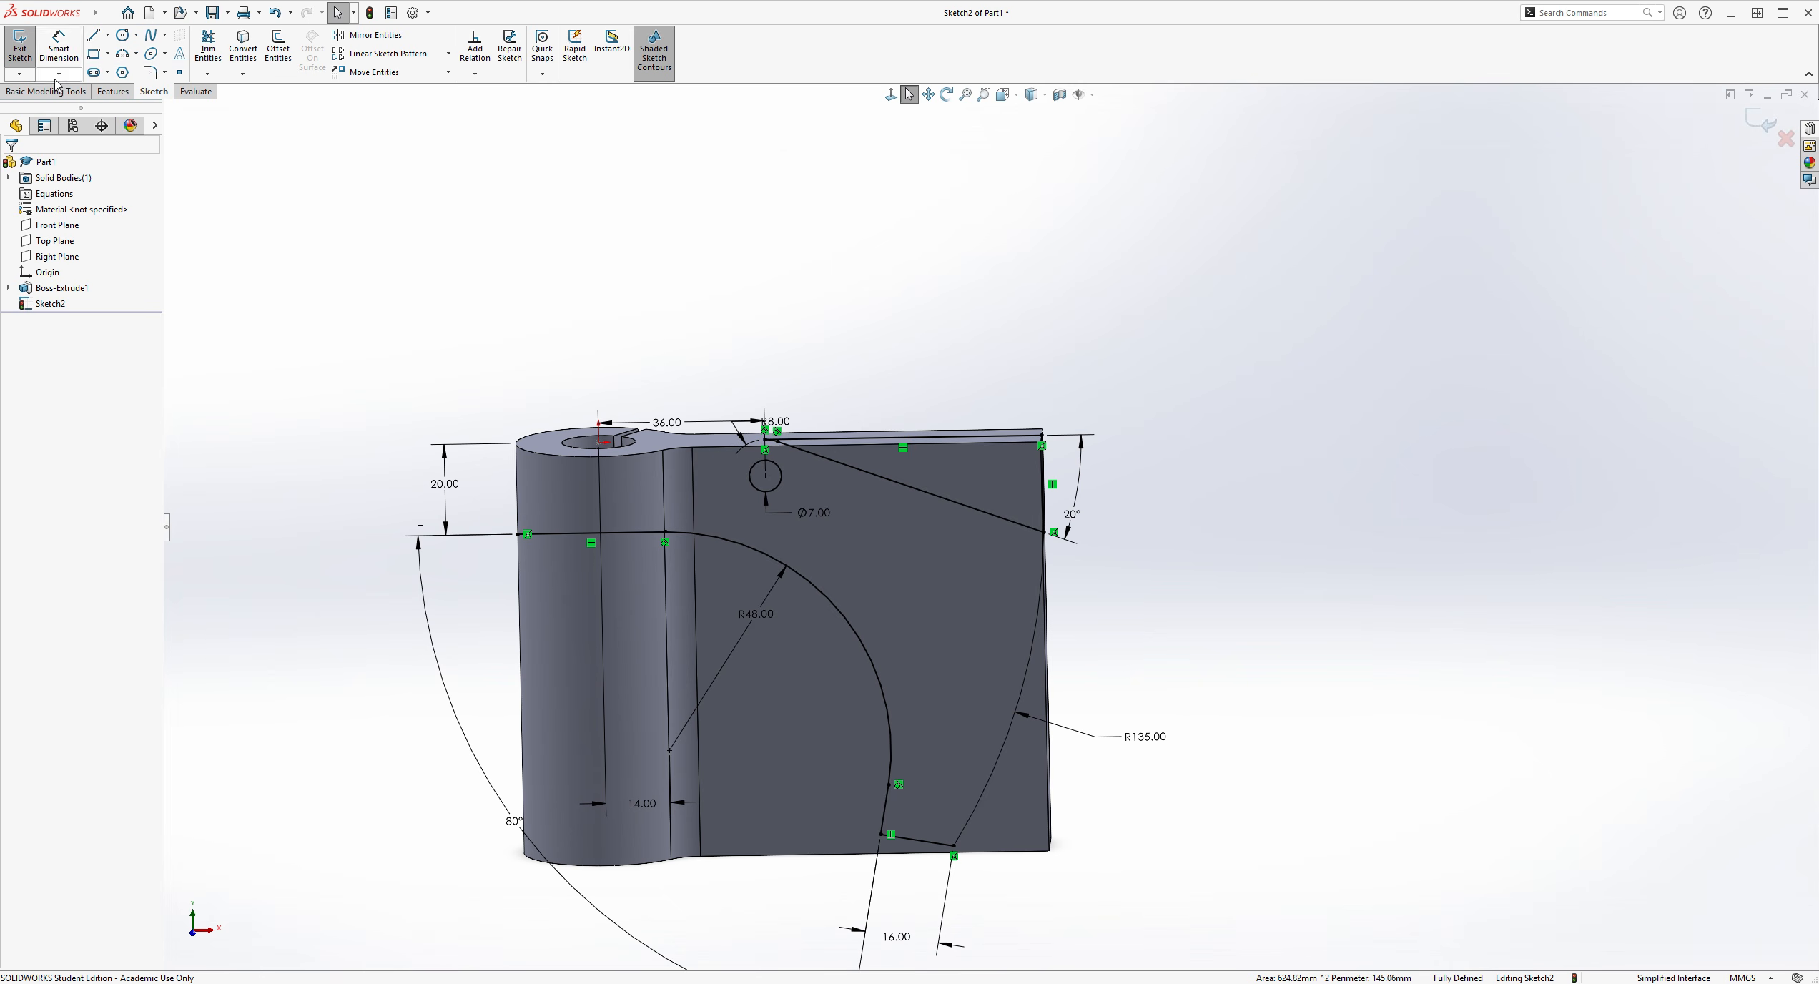
scroll(672, 672, "down", 2)
key("ctrl+8")
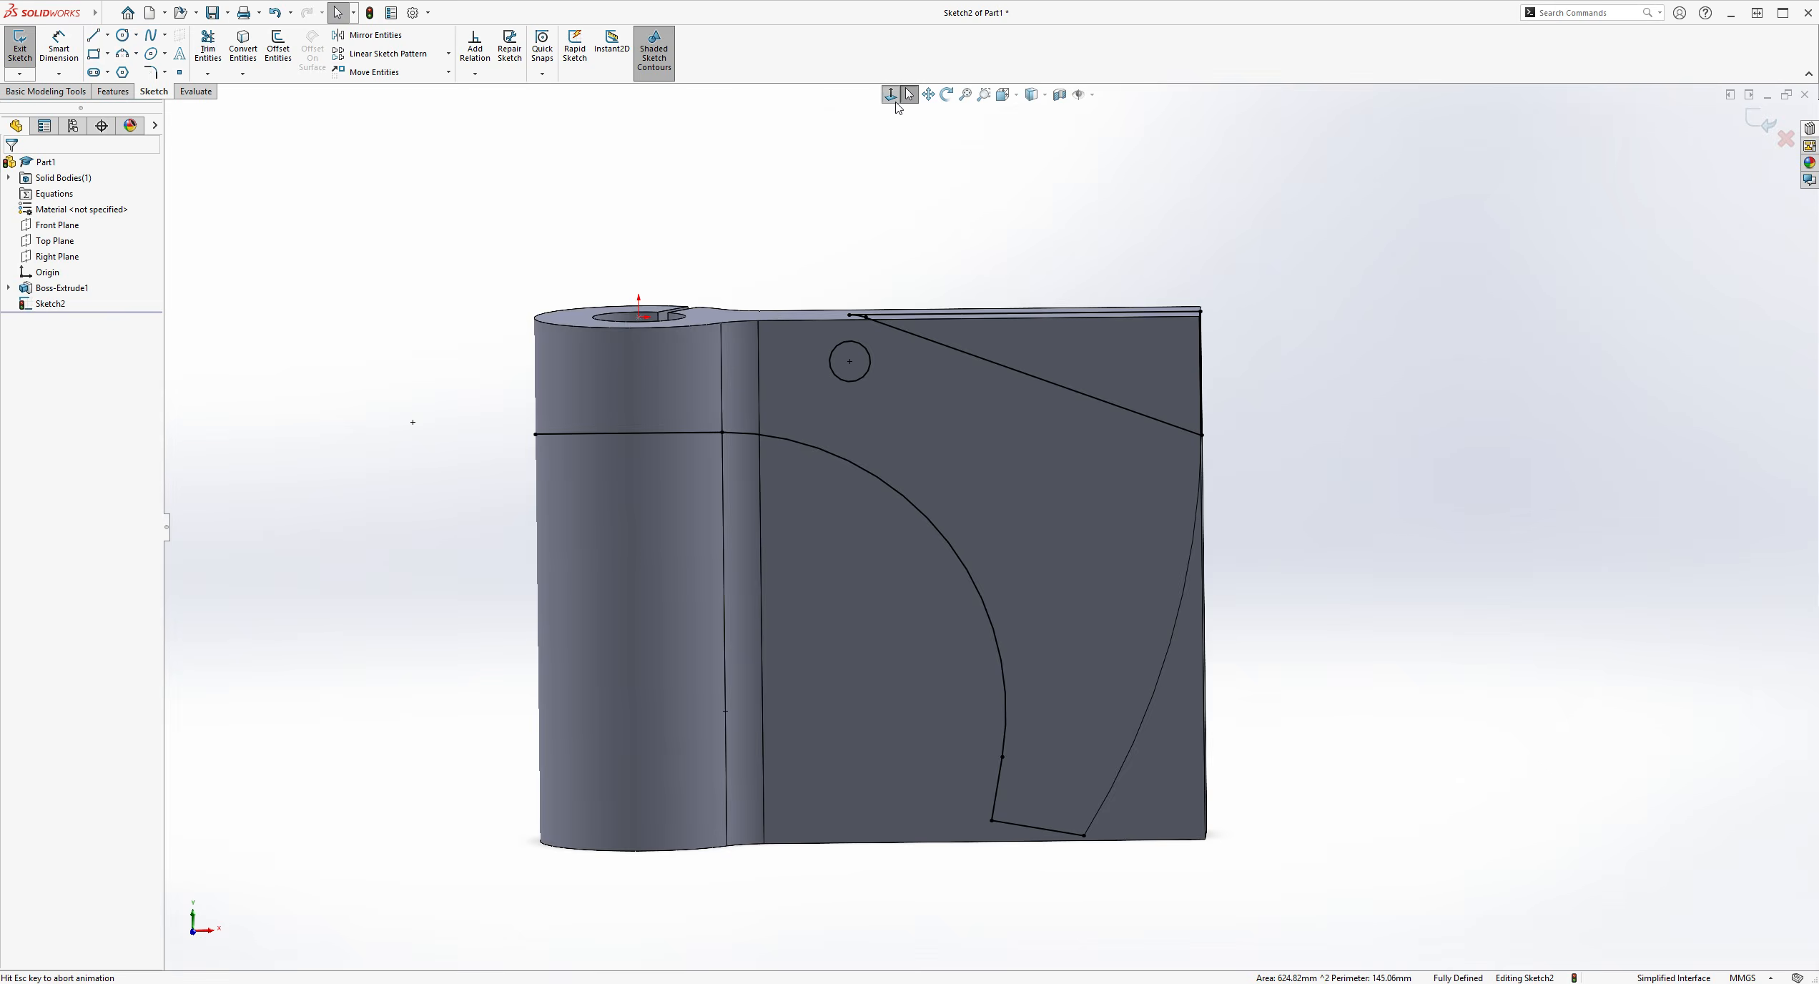
left_click(94, 37)
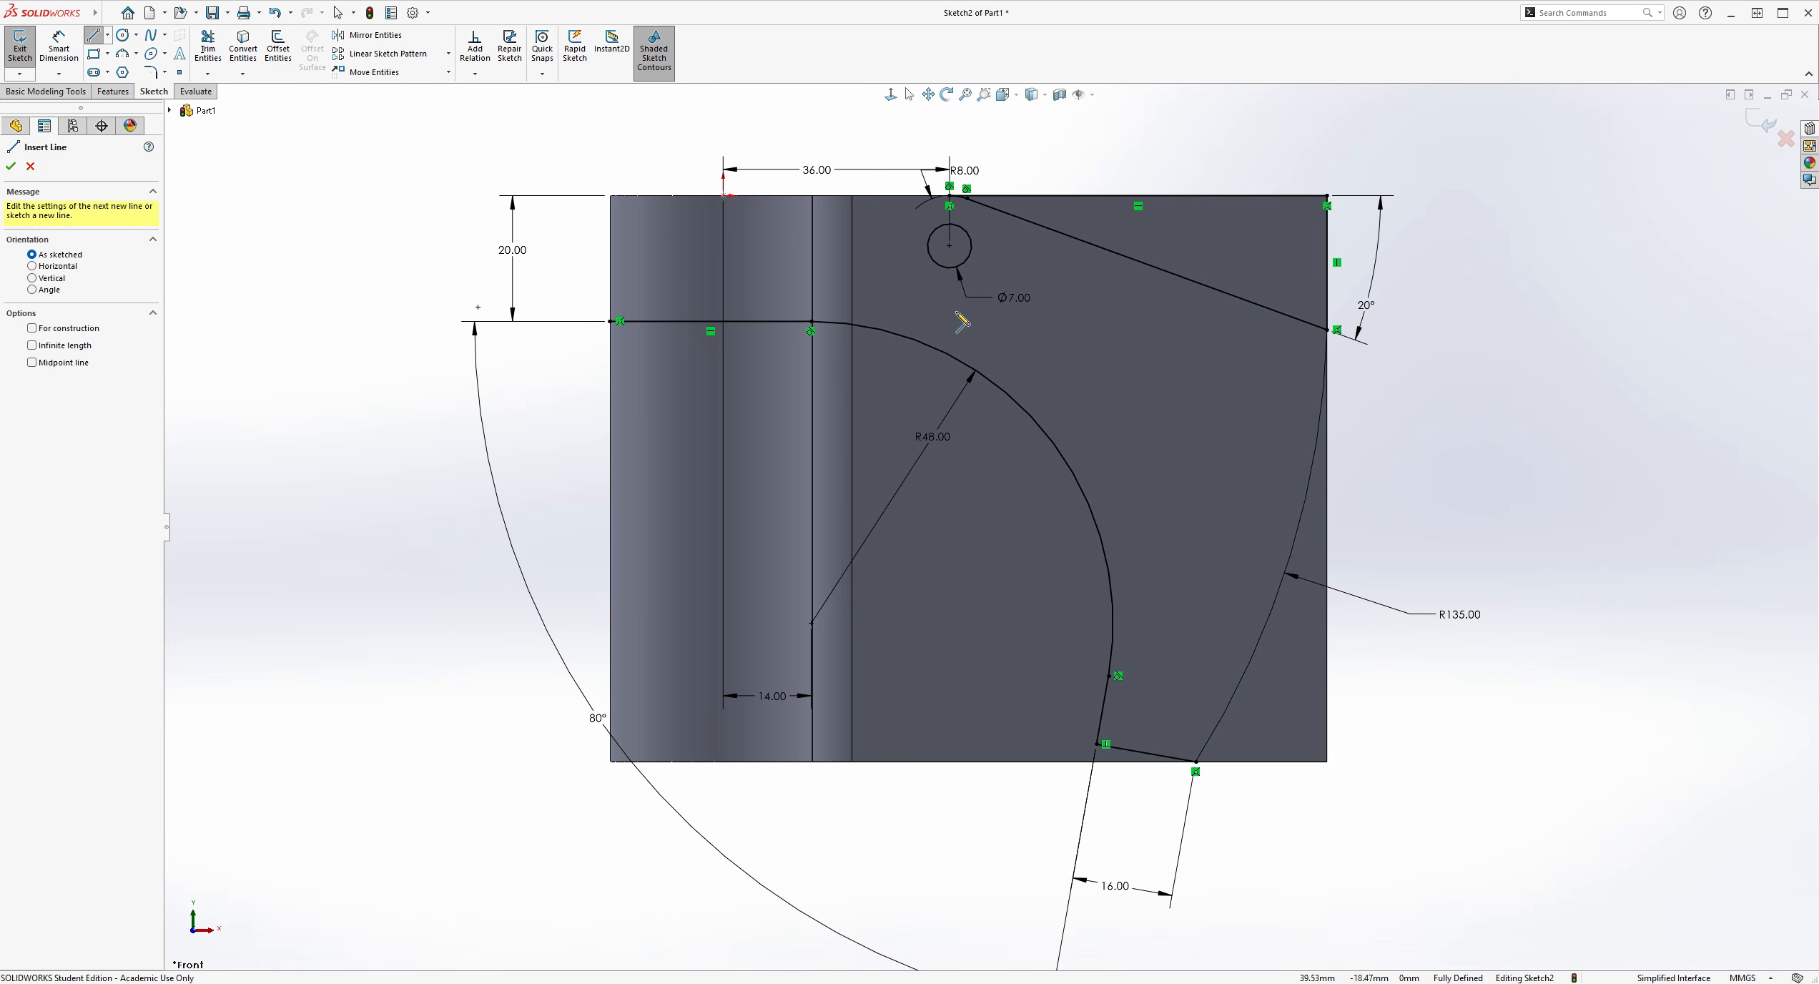
scroll(930, 271, "down", 2)
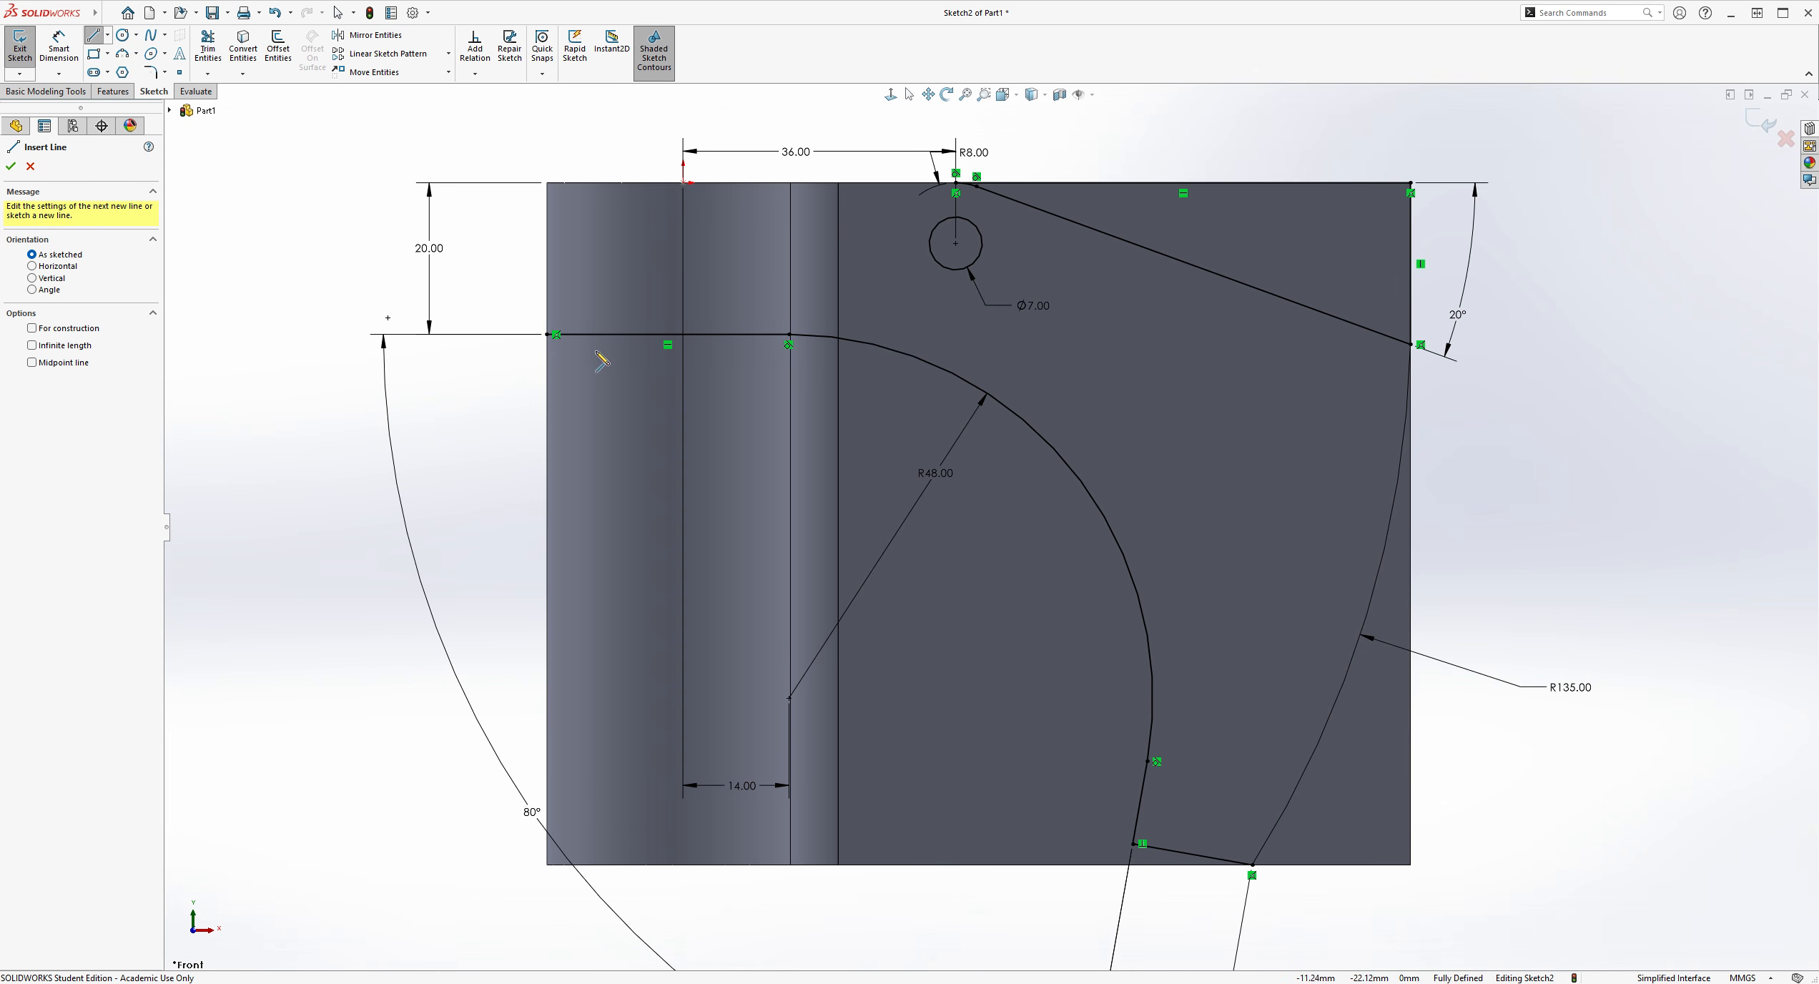
left_click(547, 334)
left_click(547, 864)
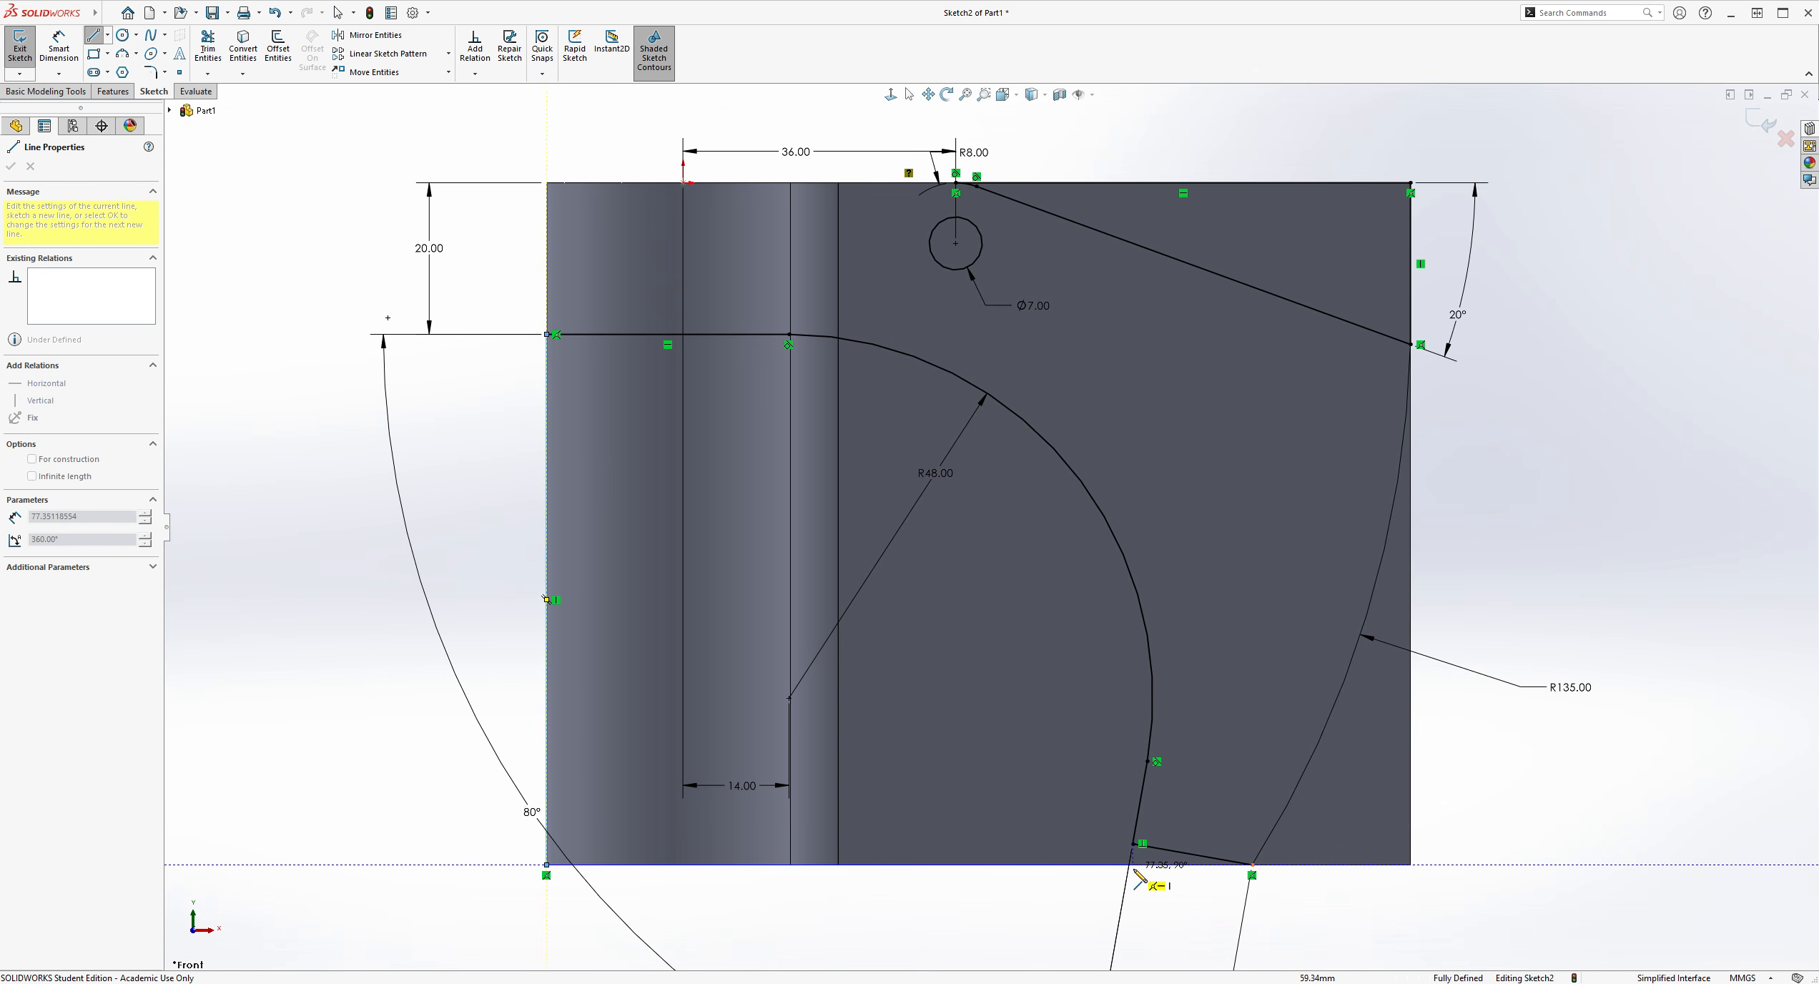
left_click(1252, 864)
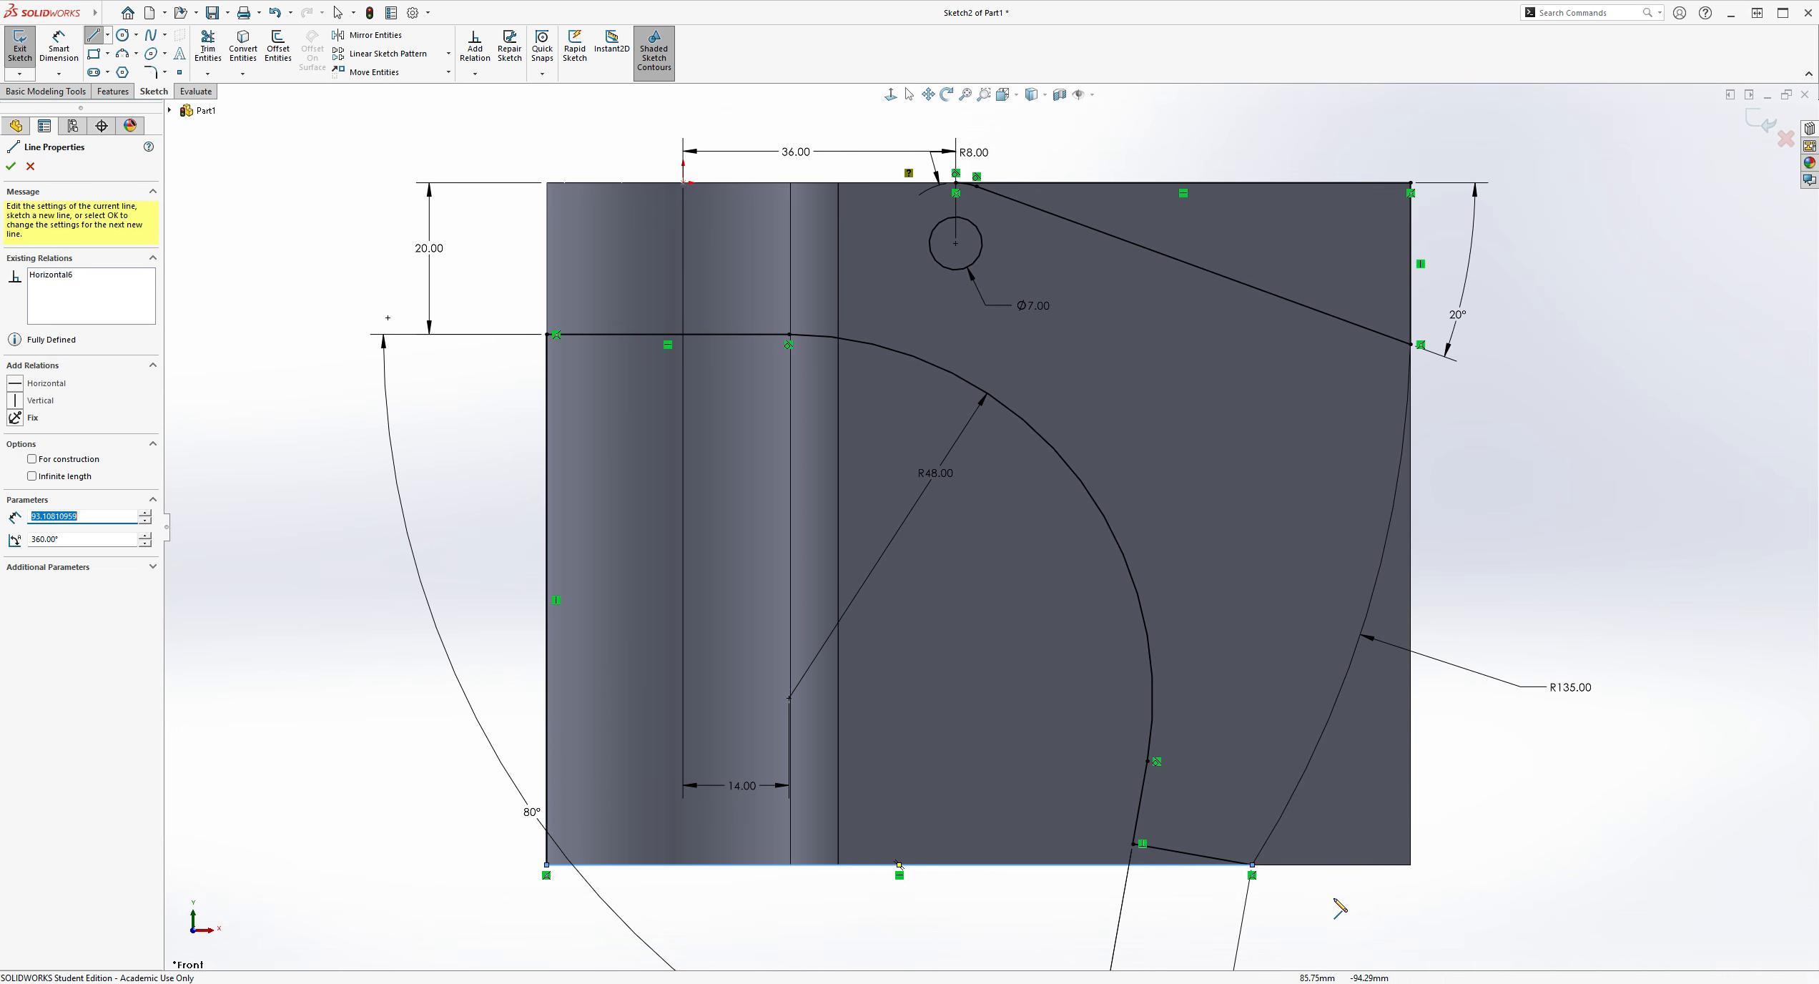
key("Escape")
Draw lines from the 20° line's lower end down to the block's bottom corner and back along the bottom edge to the outer arc's lower endpoint
left_click(94, 35)
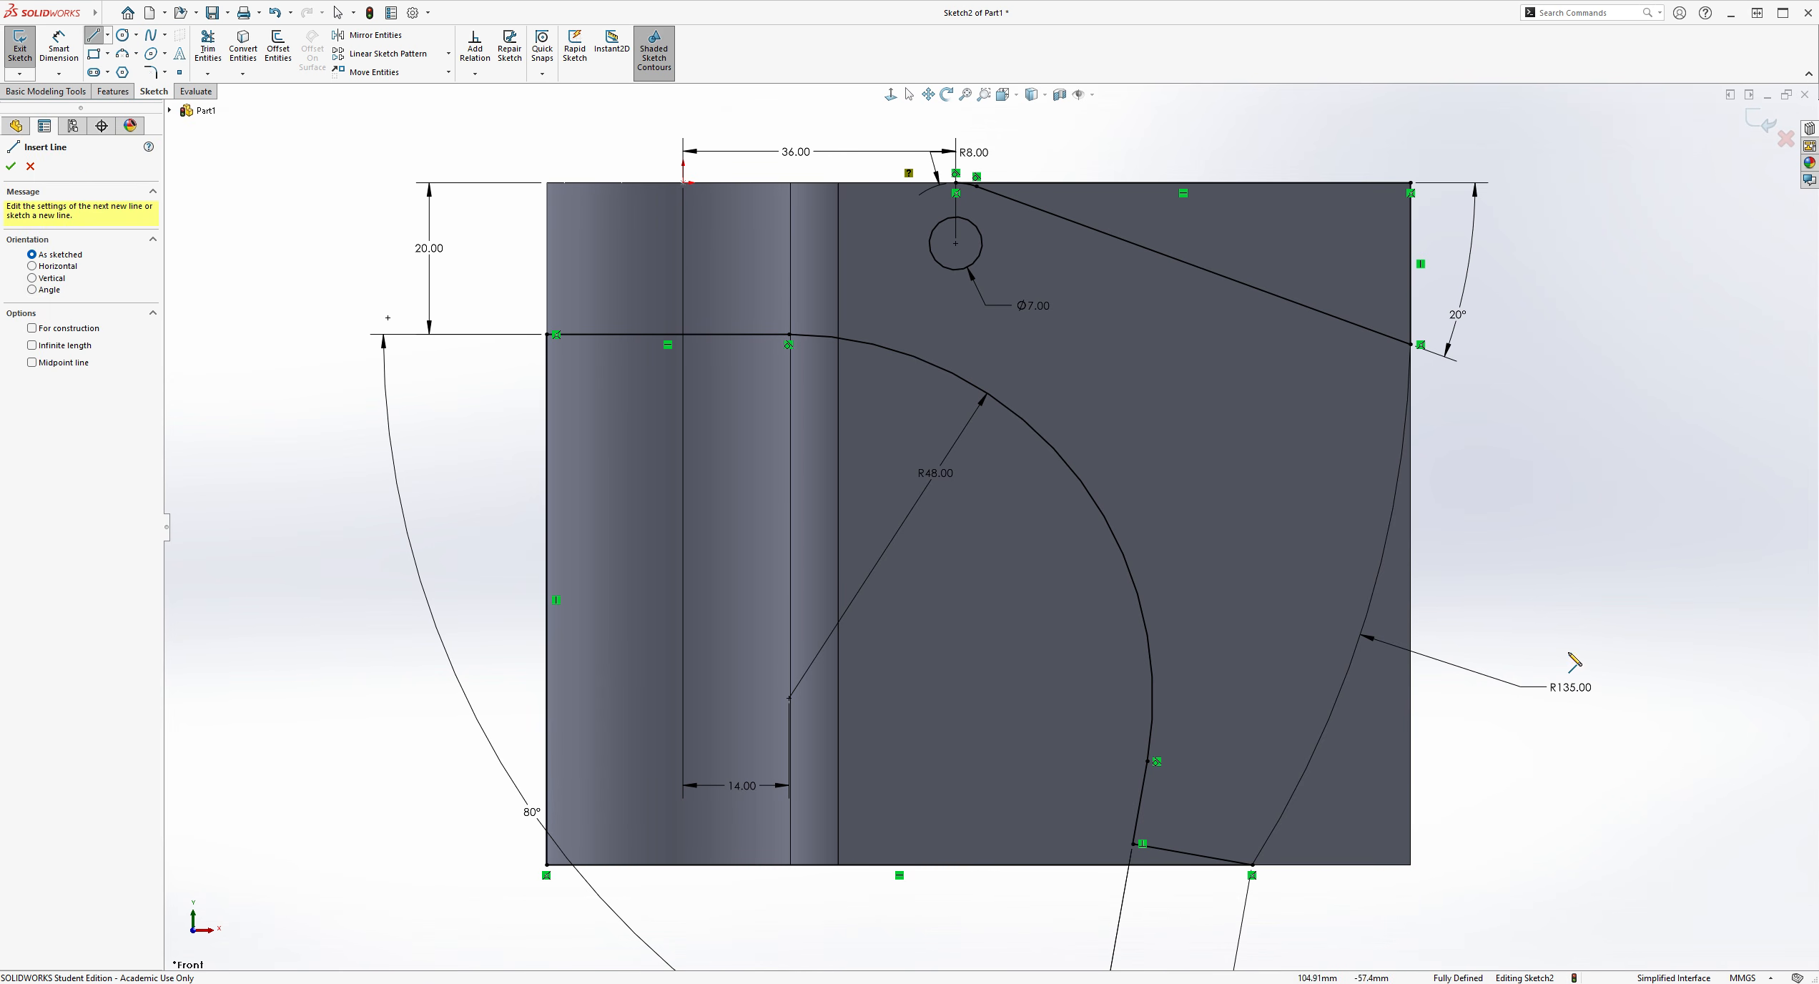
scroll(1689, 612, "up", 1)
scroll(1541, 529, "down", 1)
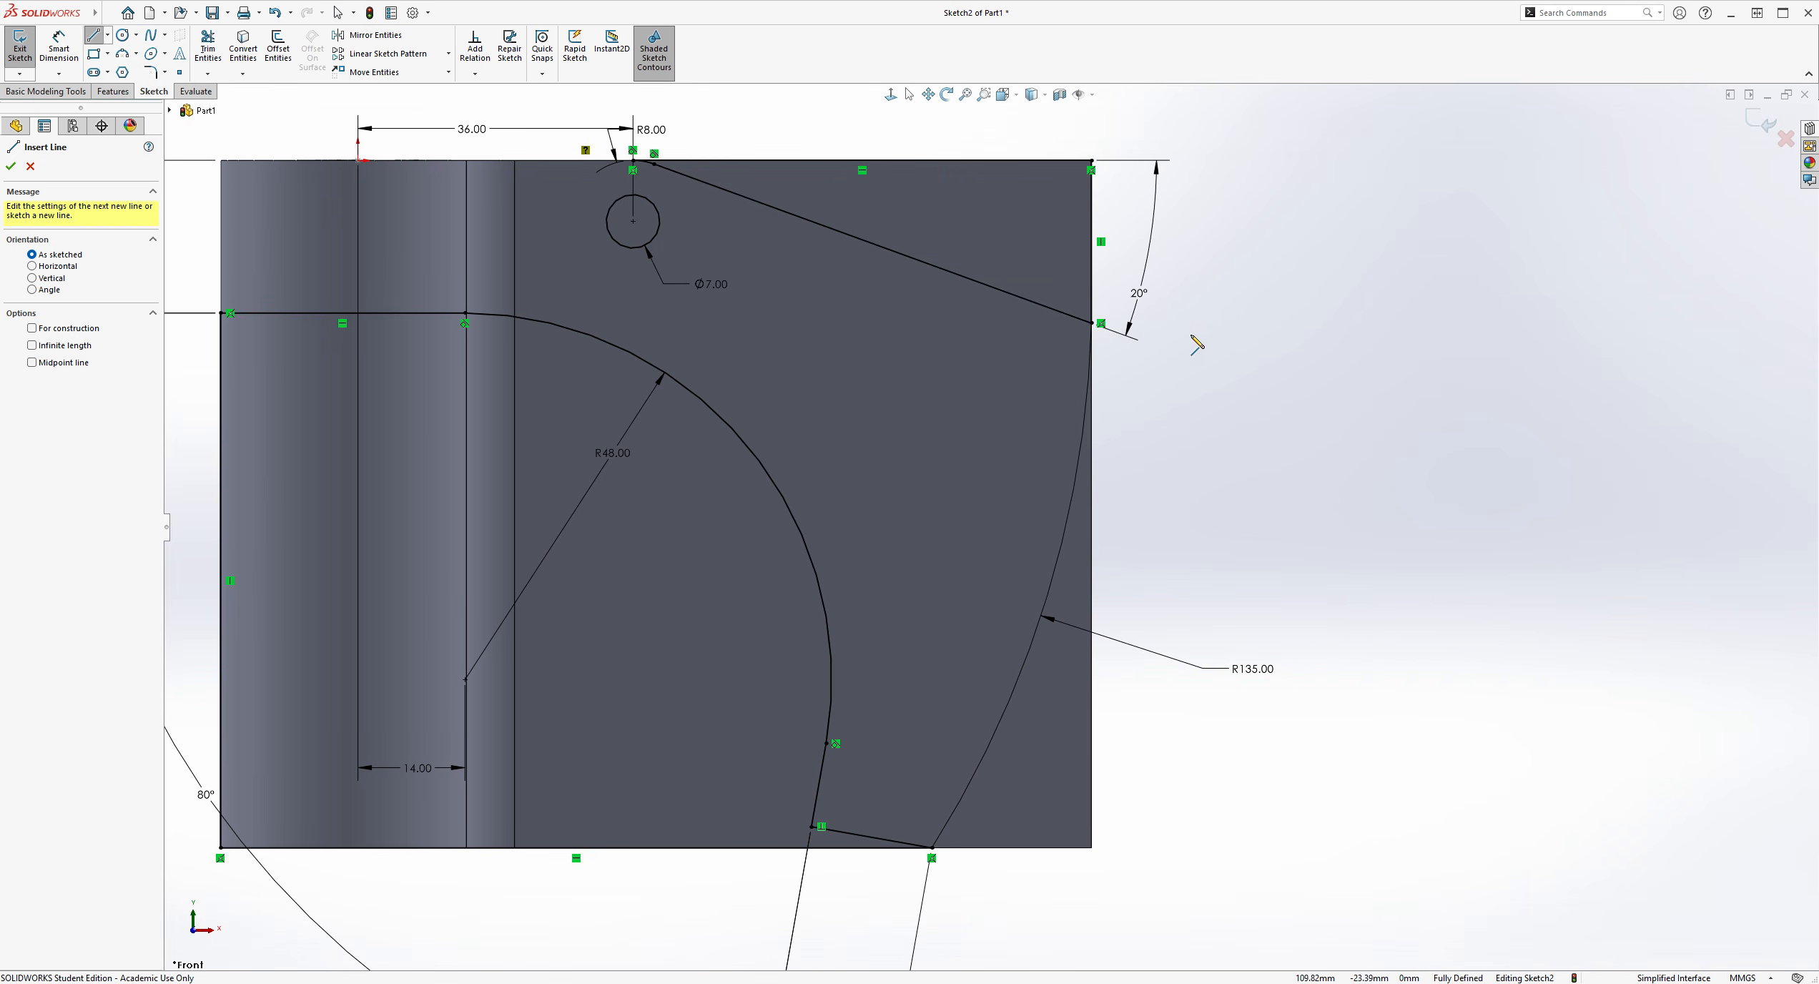
left_click(1092, 323)
left_click(1092, 848)
left_click(931, 848)
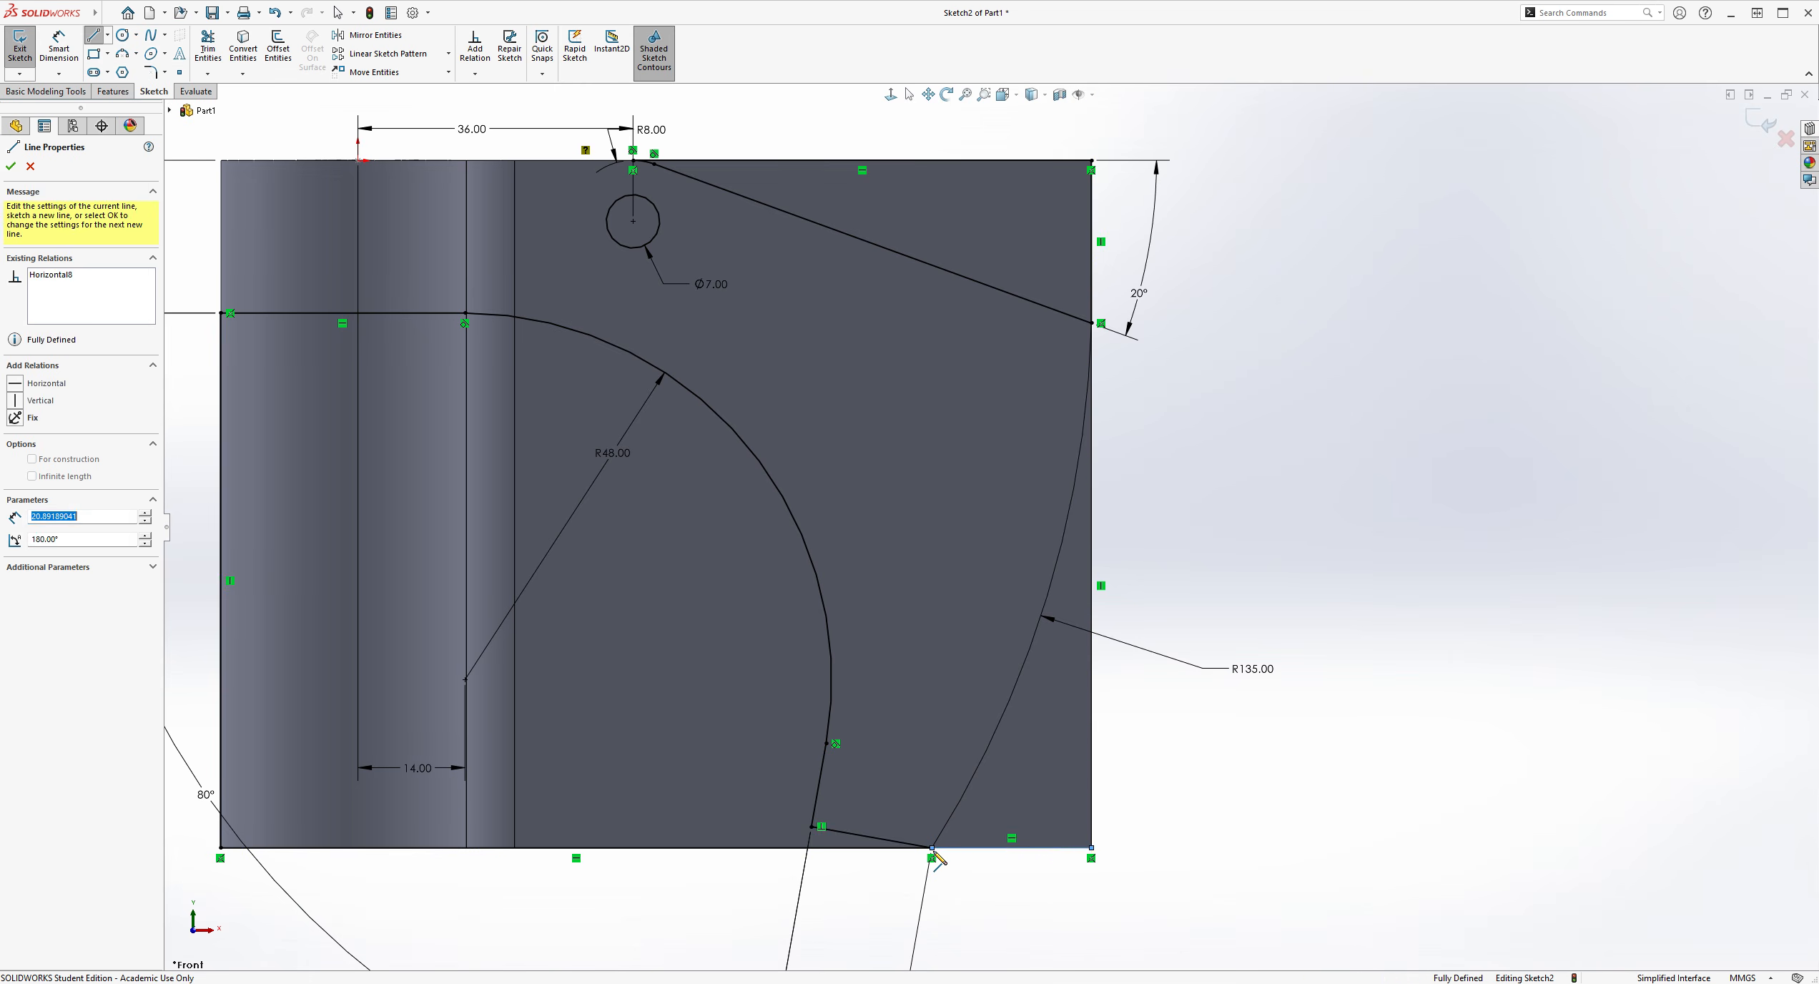
key("Escape")
scroll(1191, 808, "up", 1)
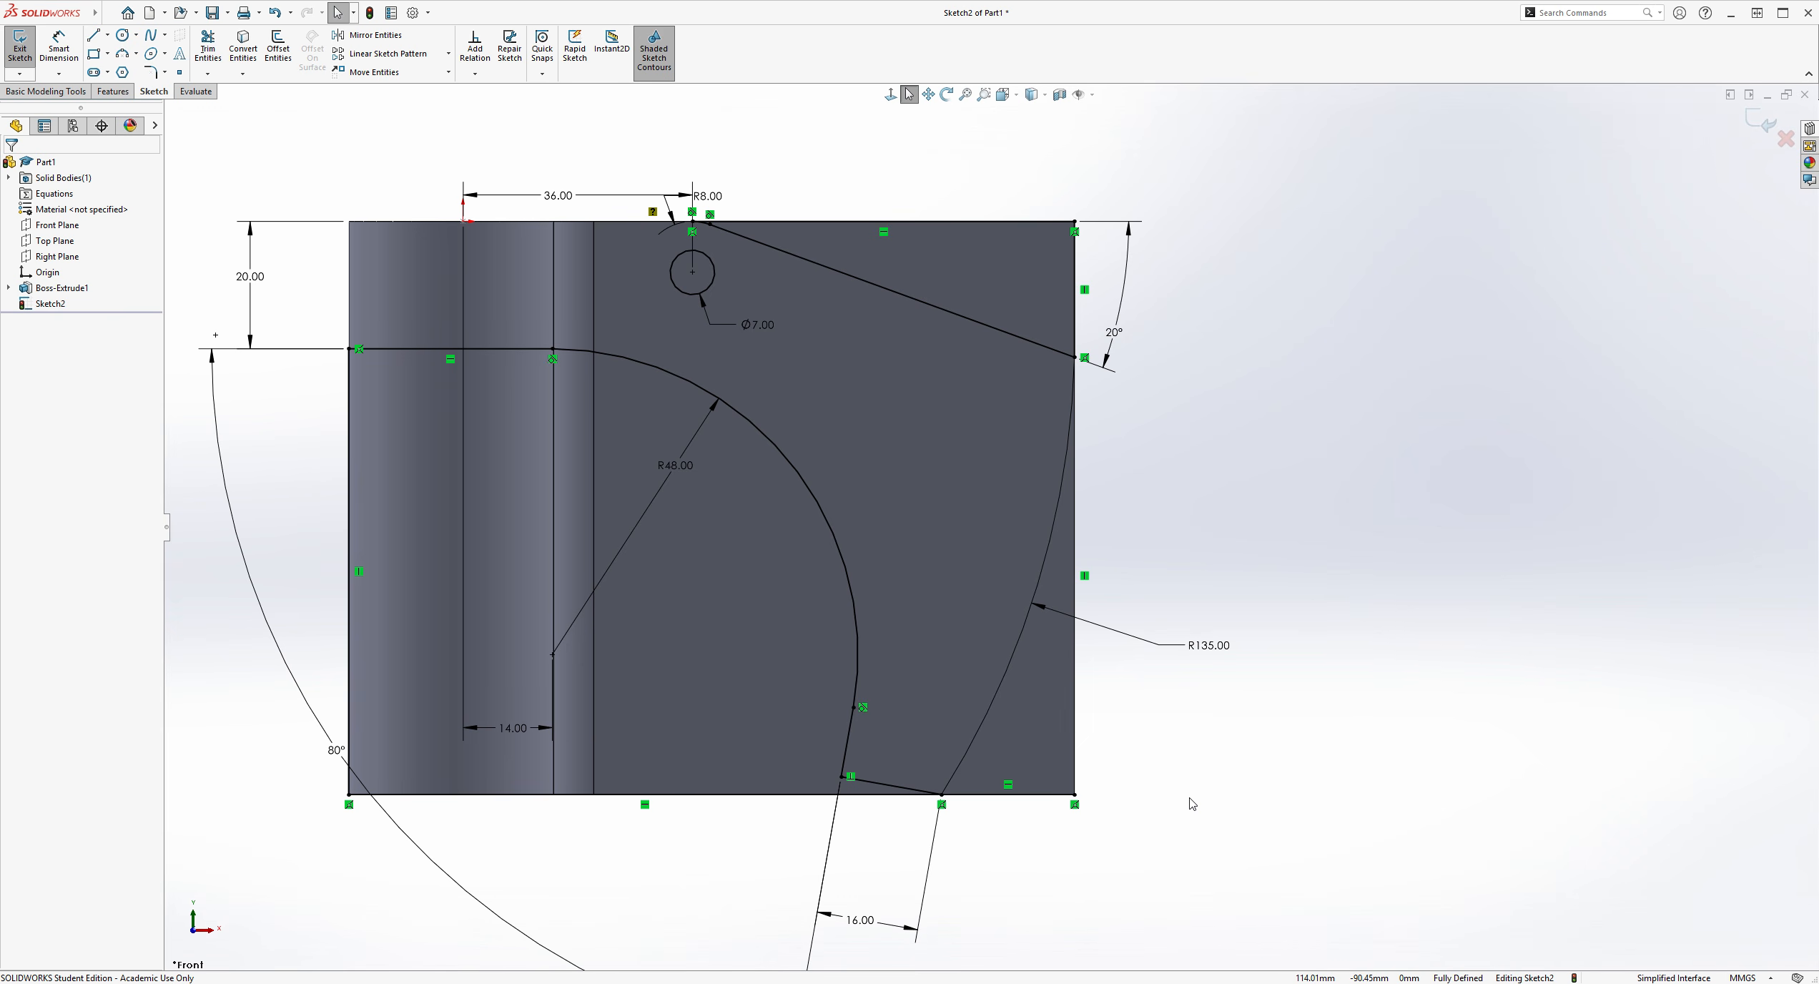
Cut the large inner-arc region, the outer-arc corner, the upper triangular region and the 7 mm circle through all in both directions
left_click(118, 91)
left_click(218, 49)
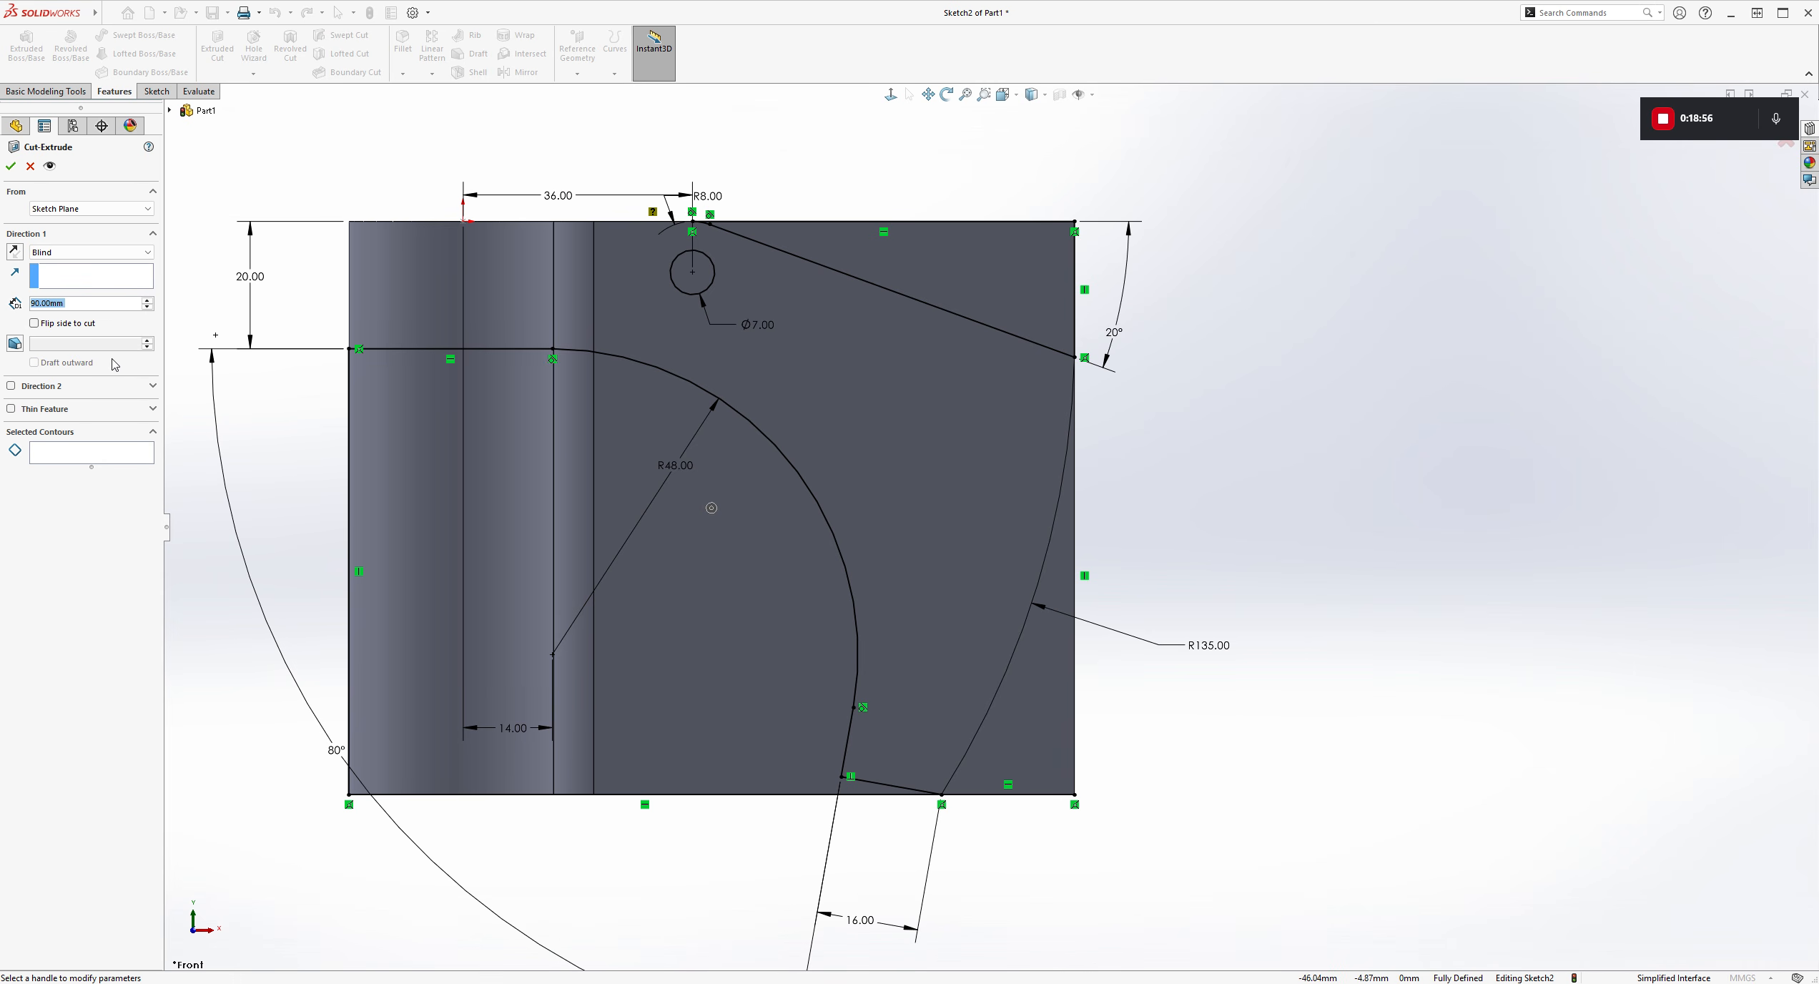
left_click(91, 251)
left_click(61, 284)
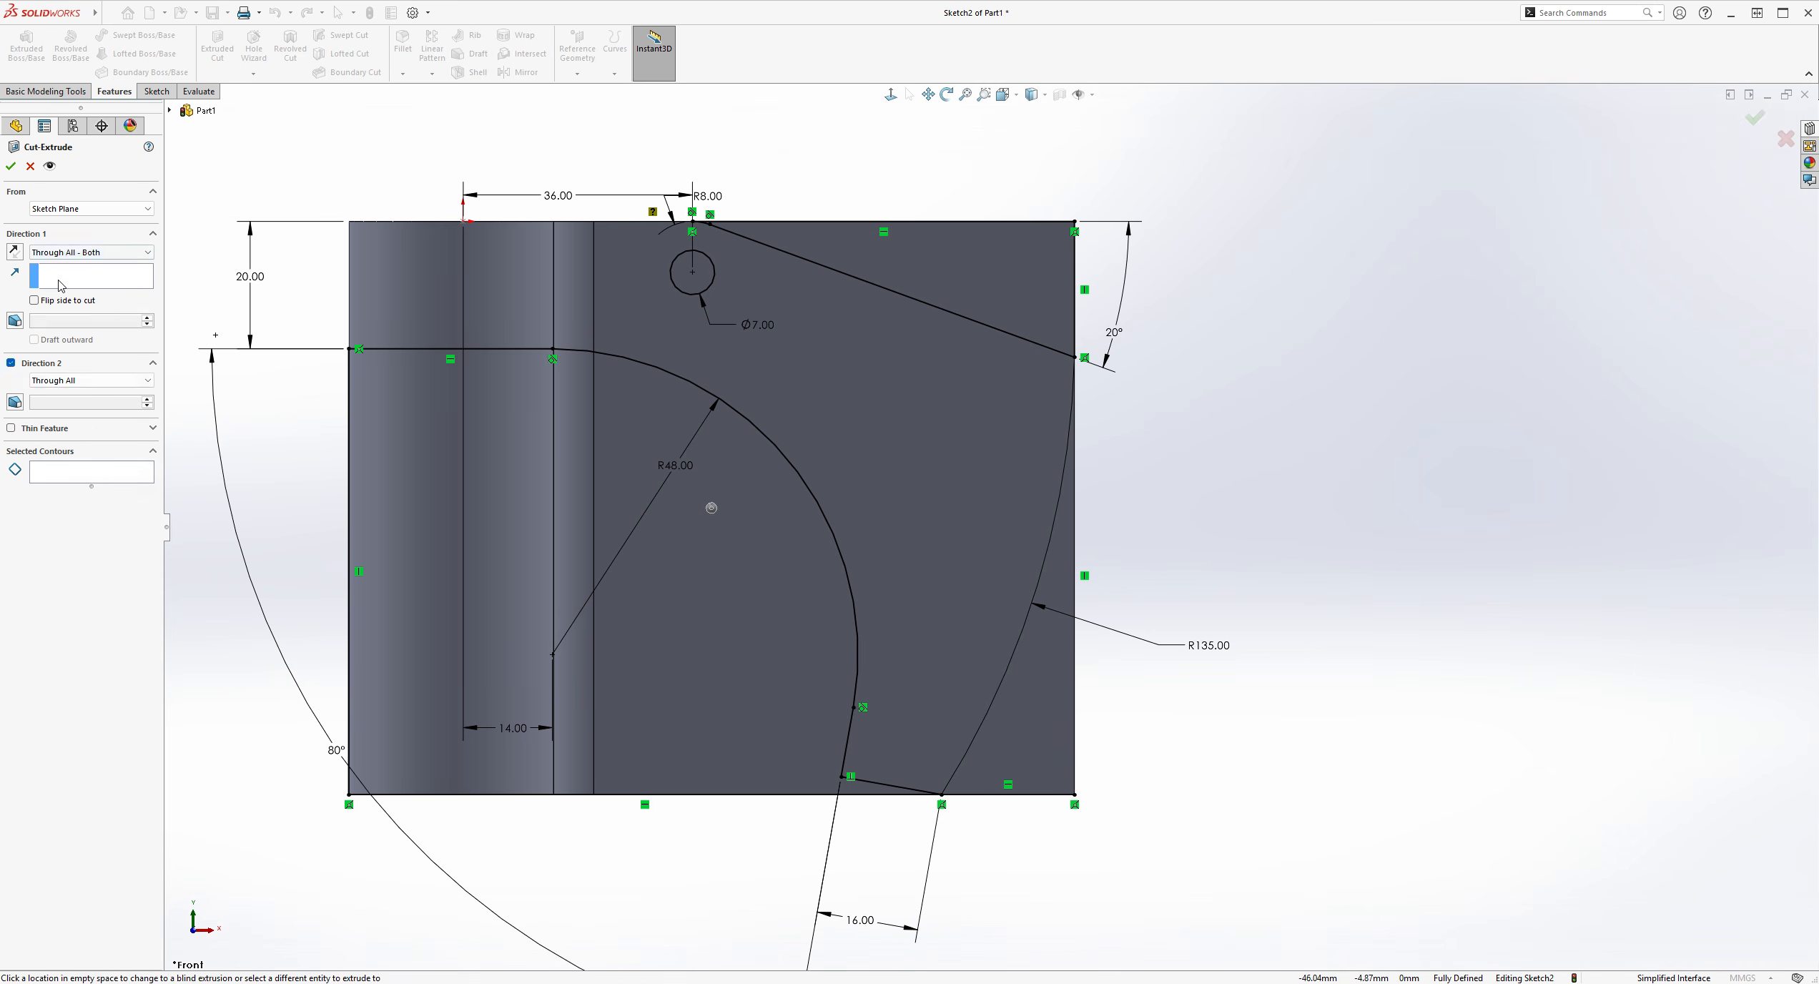
left_click(83, 472)
left_click(413, 525)
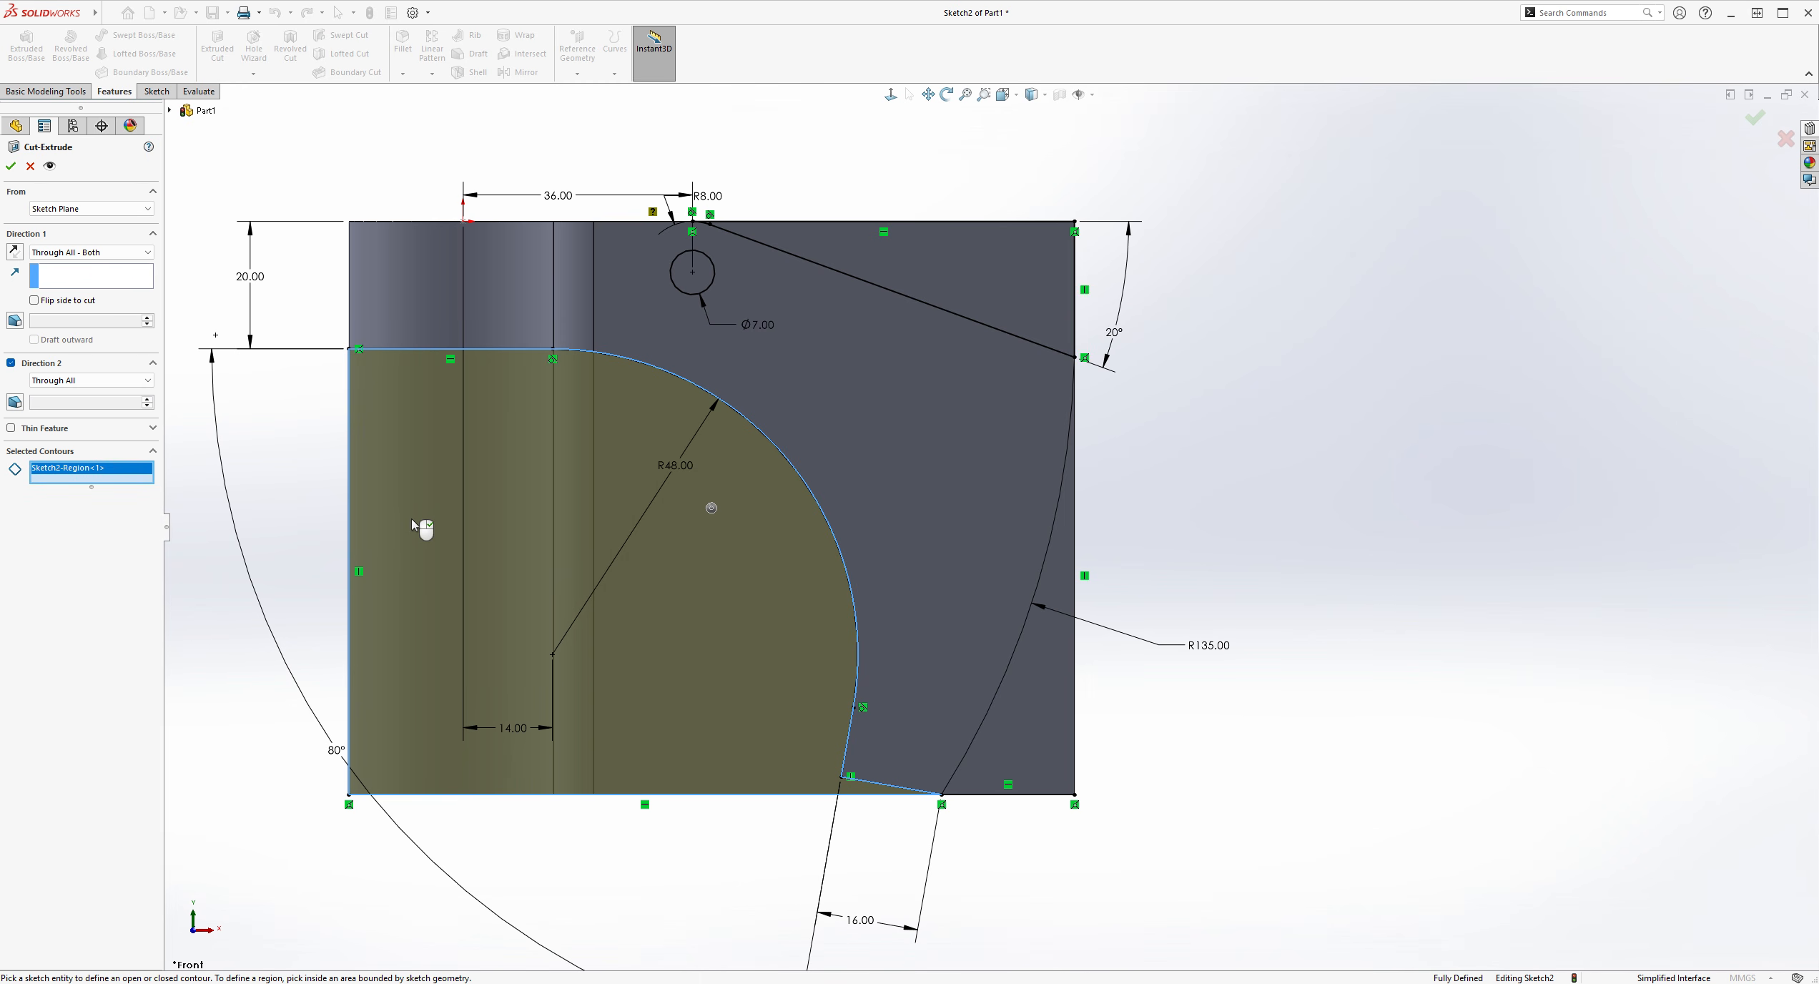
left_click(1039, 737)
left_click(976, 286)
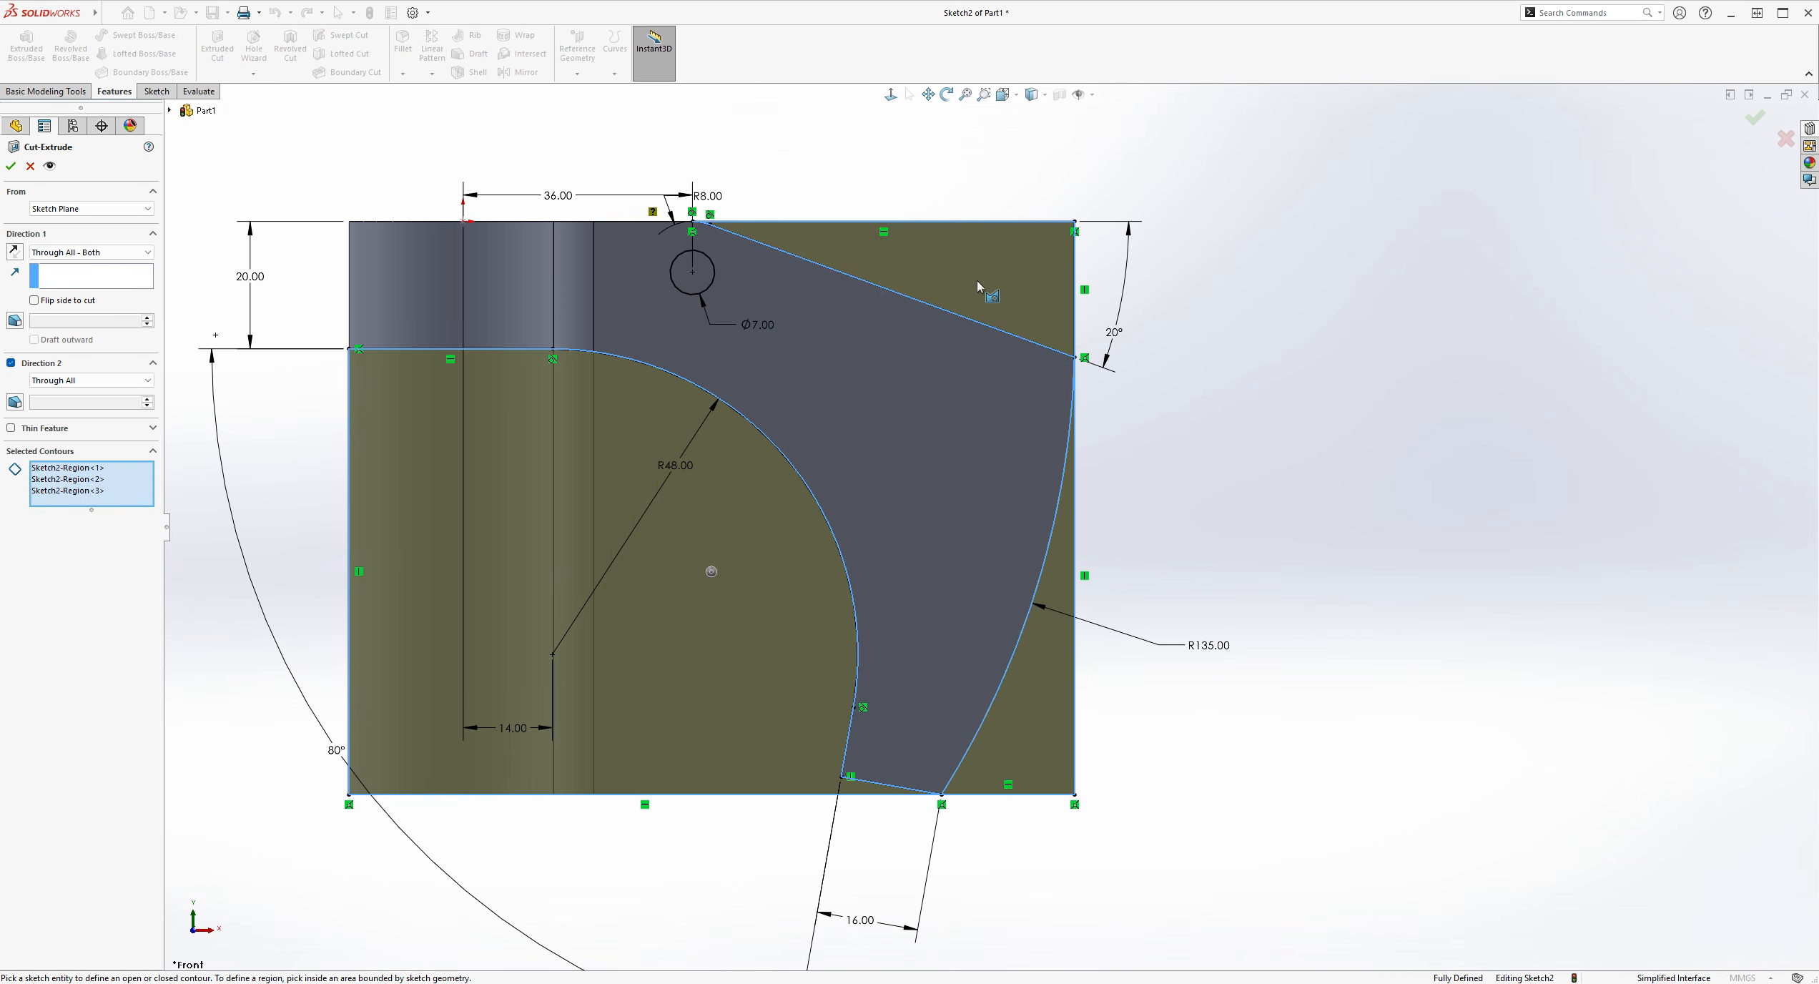
left_click(683, 284)
mouse_move(1219, 539)
middle_mouse_down()
mouse_move(1288, 528)
mouse_move(1183, 670)
mouse_move(1174, 642)
middle_mouse_up()
left_click(13, 168)
mouse_move(1181, 512)
middle_mouse_down()
mouse_move(1190, 447)
mouse_move(1311, 439)
mouse_move(1291, 435)
middle_mouse_up()
left_click(1190, 467)
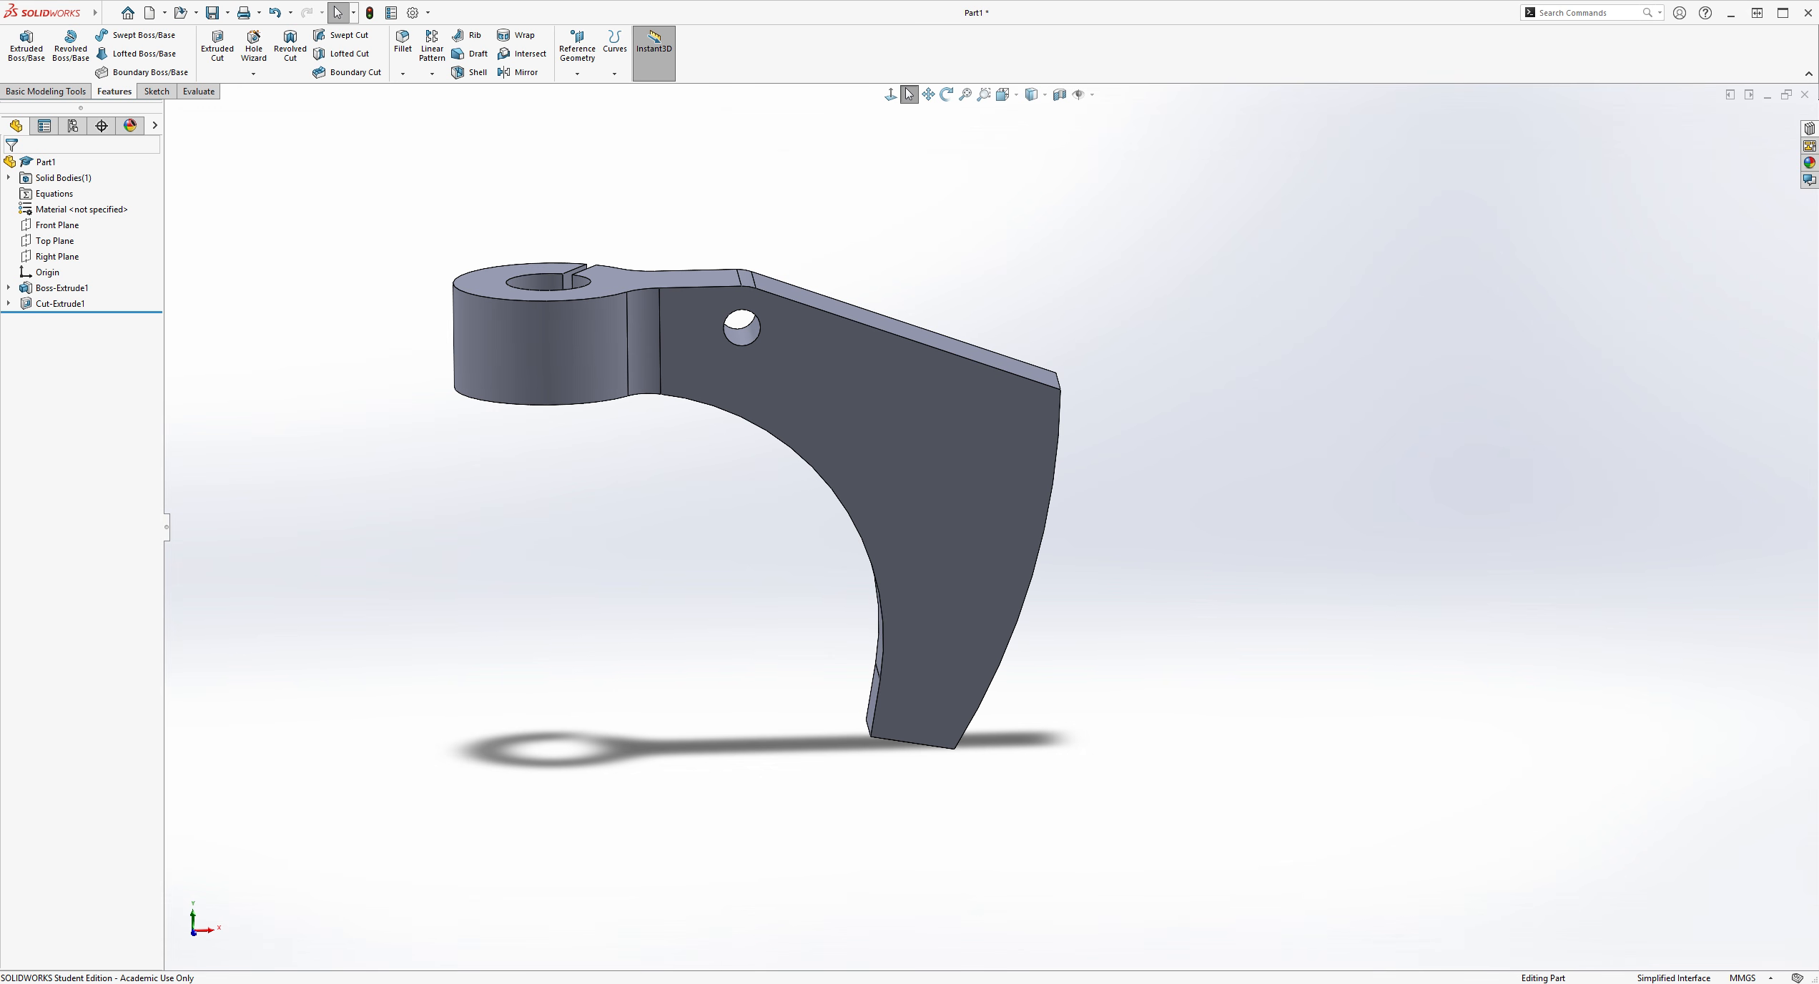
middle_click_drag(436, 202, 304, 193)
left_click(402, 43)
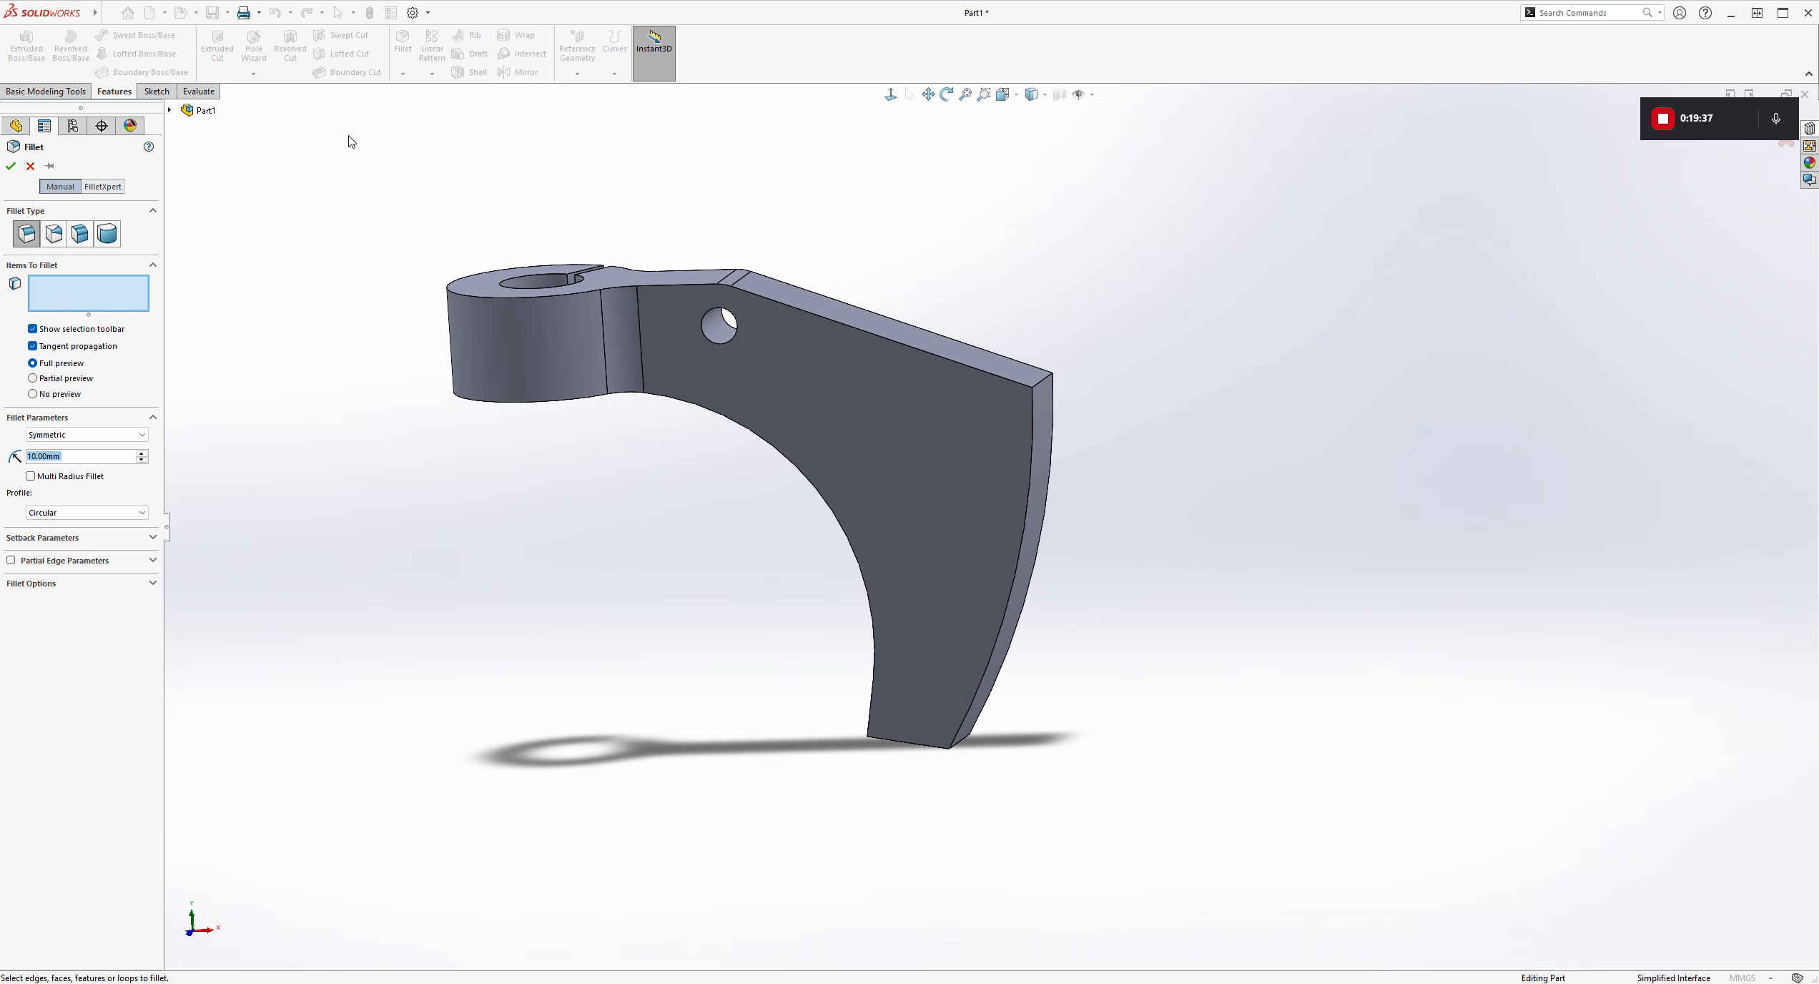
type("8")
key("Return")
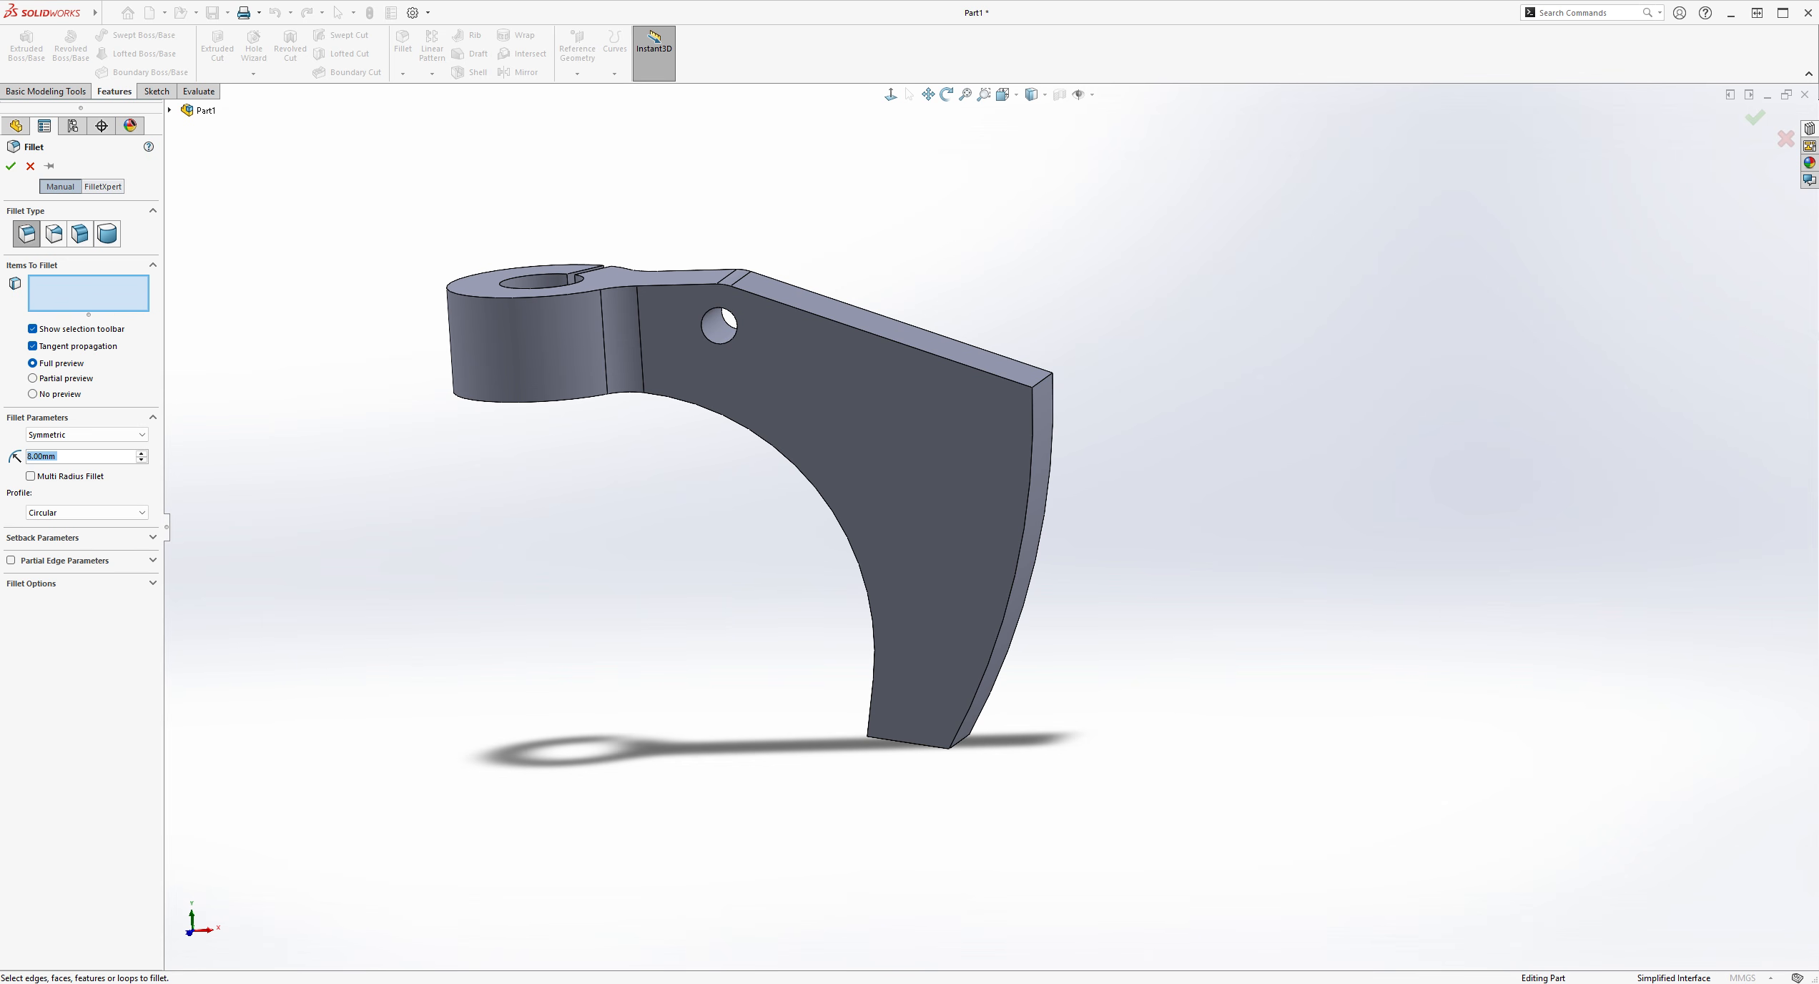
middle_click_drag(1237, 375, 1157, 520)
scroll(743, 336, "down", 1)
scroll(679, 354, "down", 1)
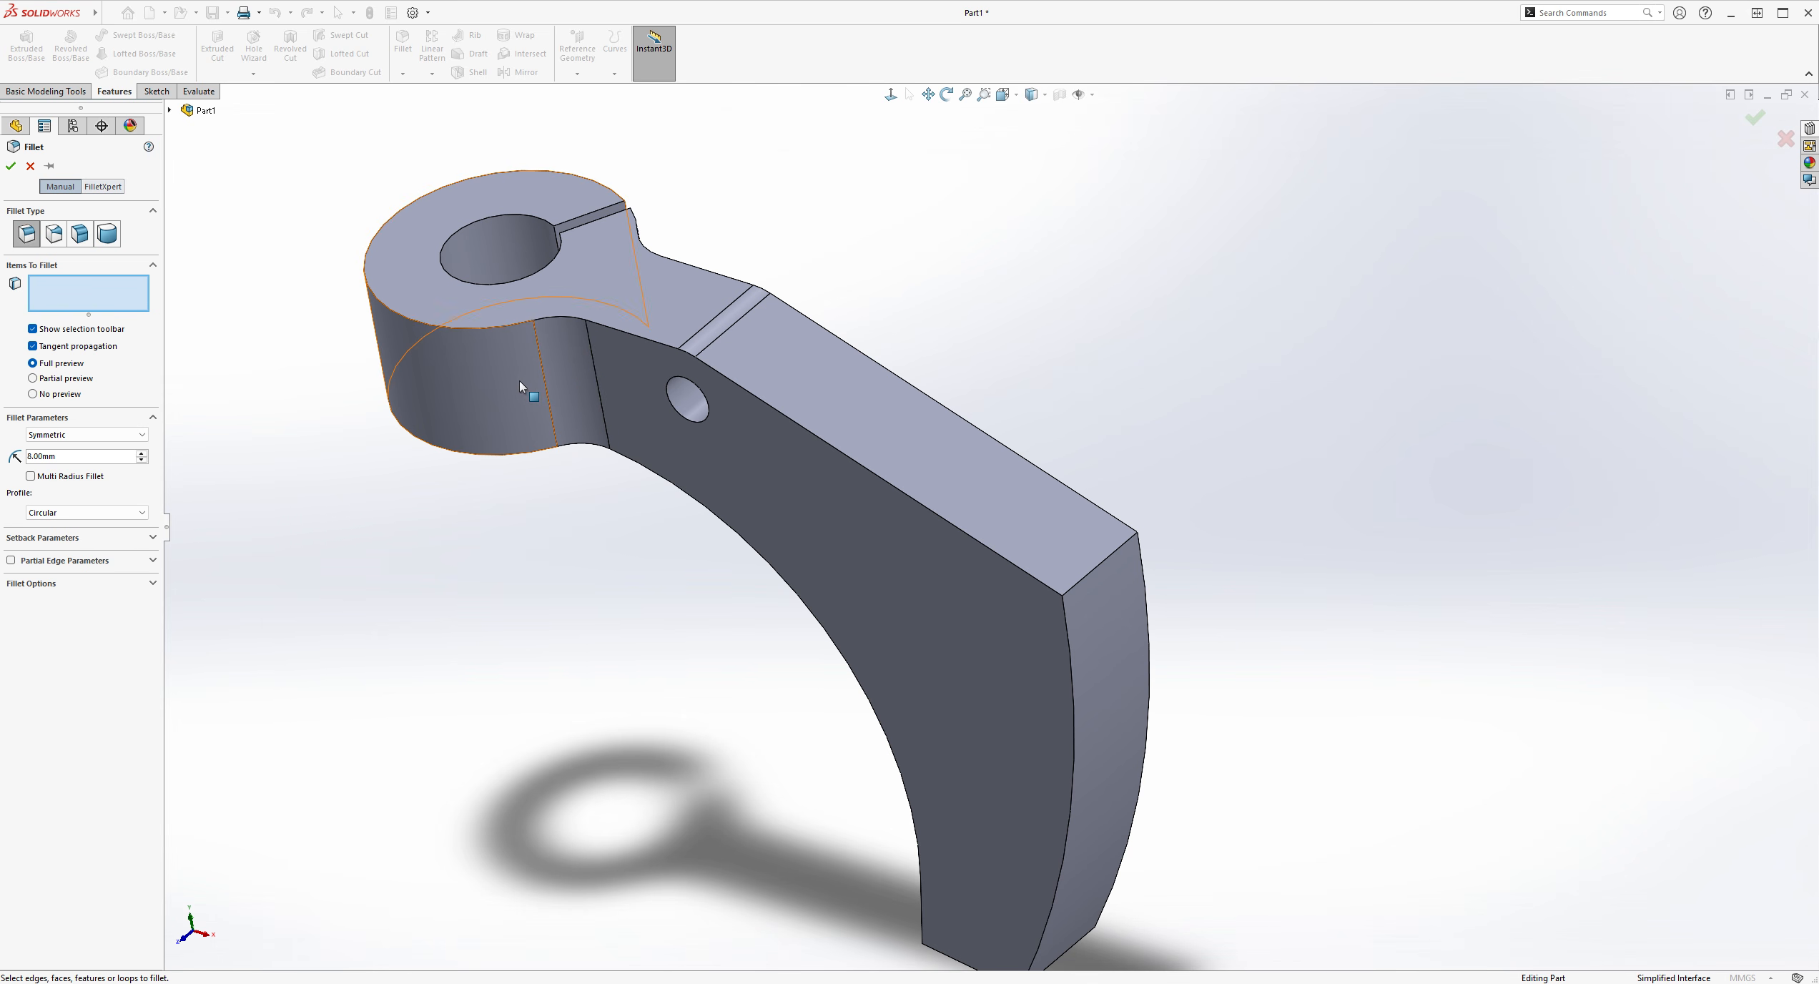
left_click(593, 368)
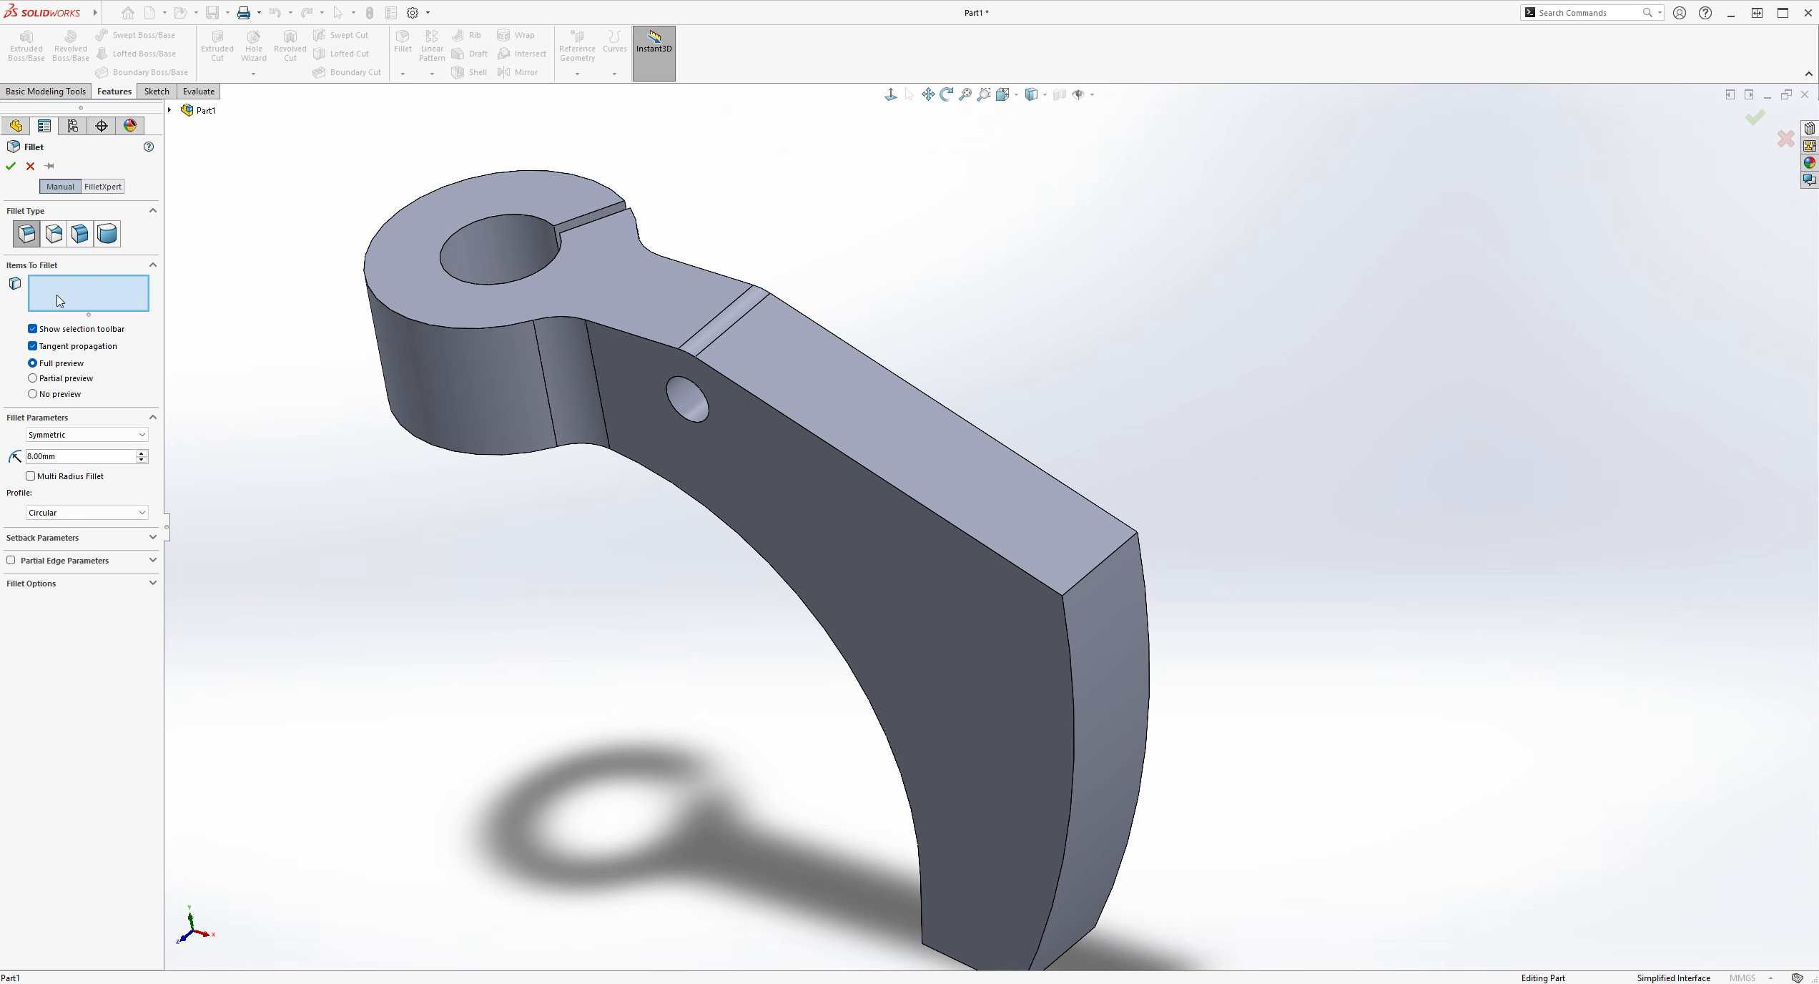
left_click(541, 365)
scroll(715, 368, "down", 2)
middle_click_drag(1115, 315, 1185, 426)
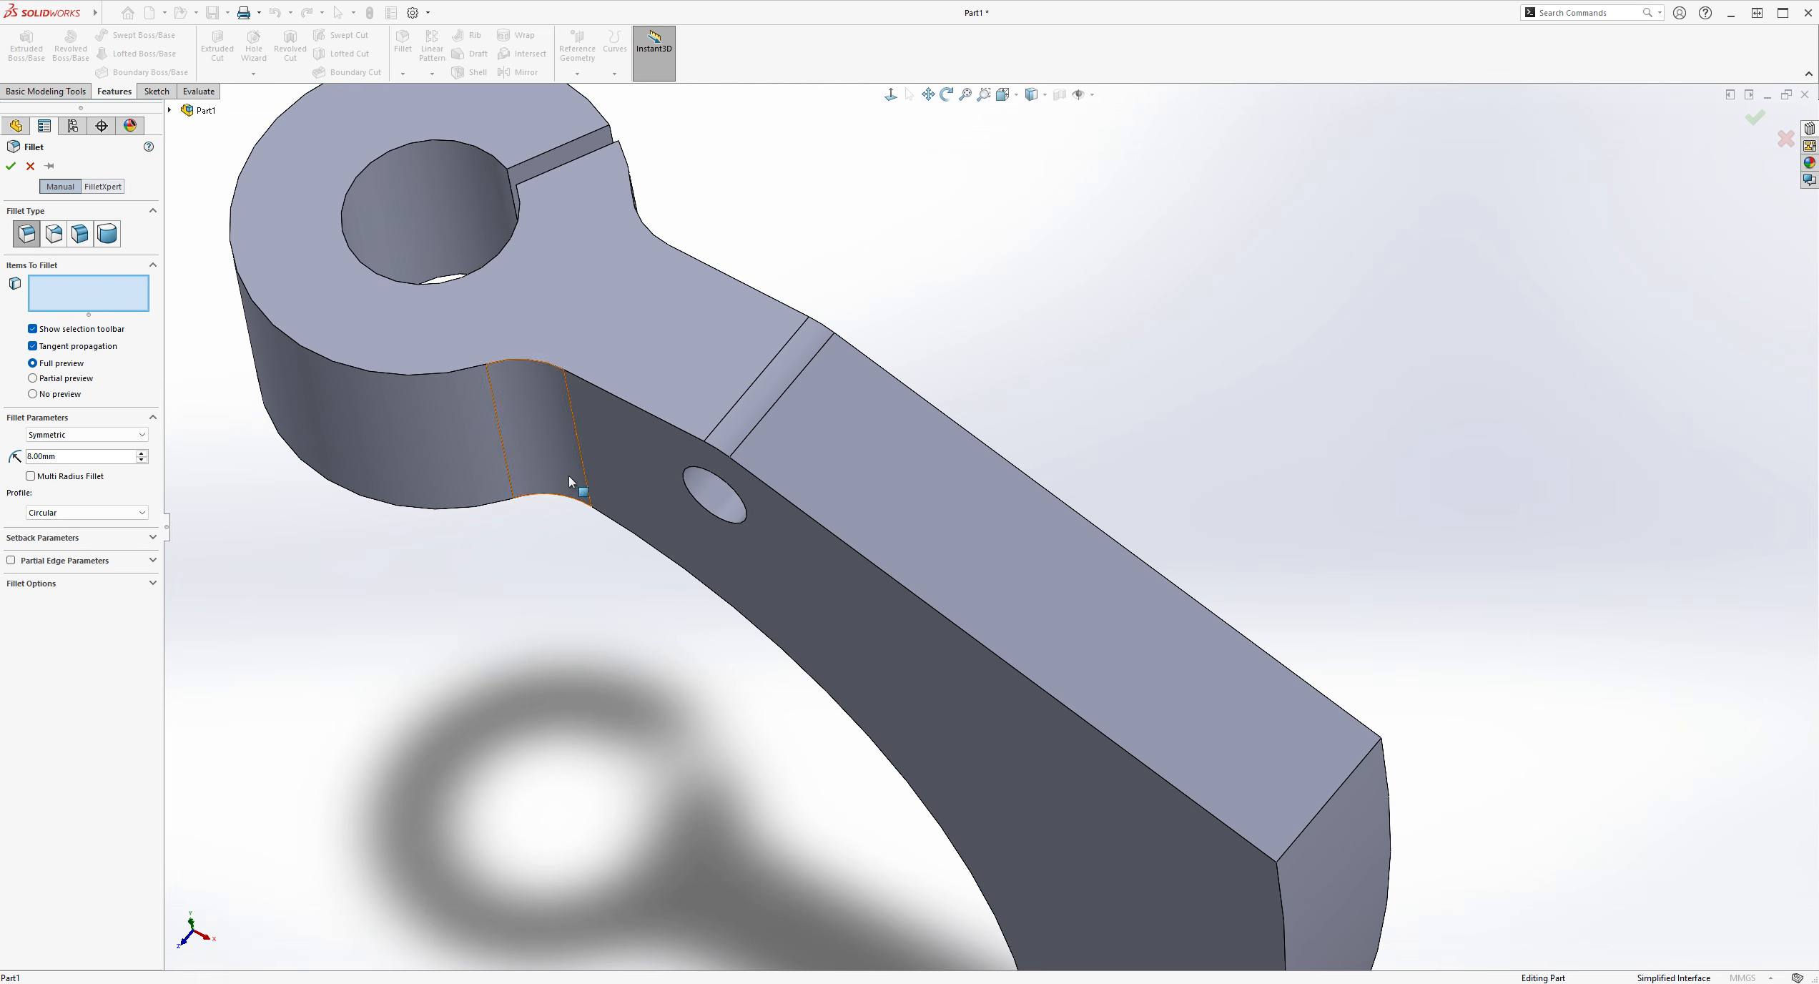
middle_click_drag(995, 373, 1129, 386)
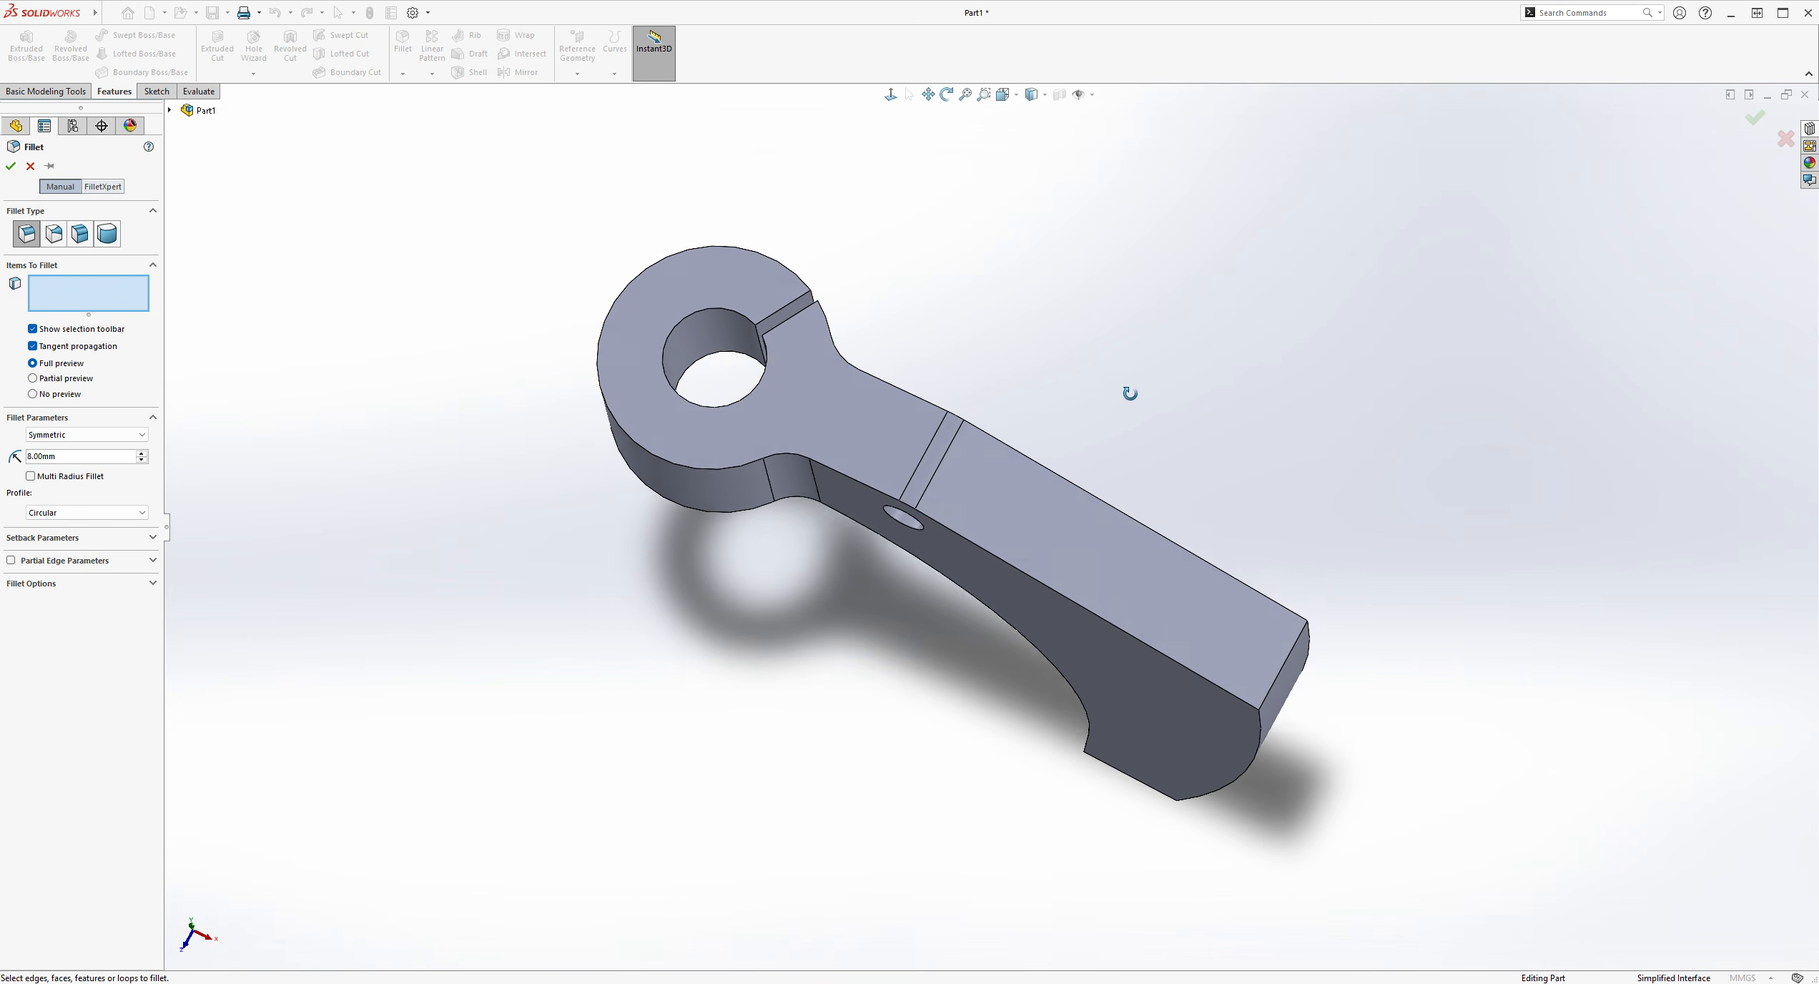
middle_click_drag(877, 537, 1288, 262)
scroll(1288, 261, "up", 1)
scroll(1105, 347, "down", 2)
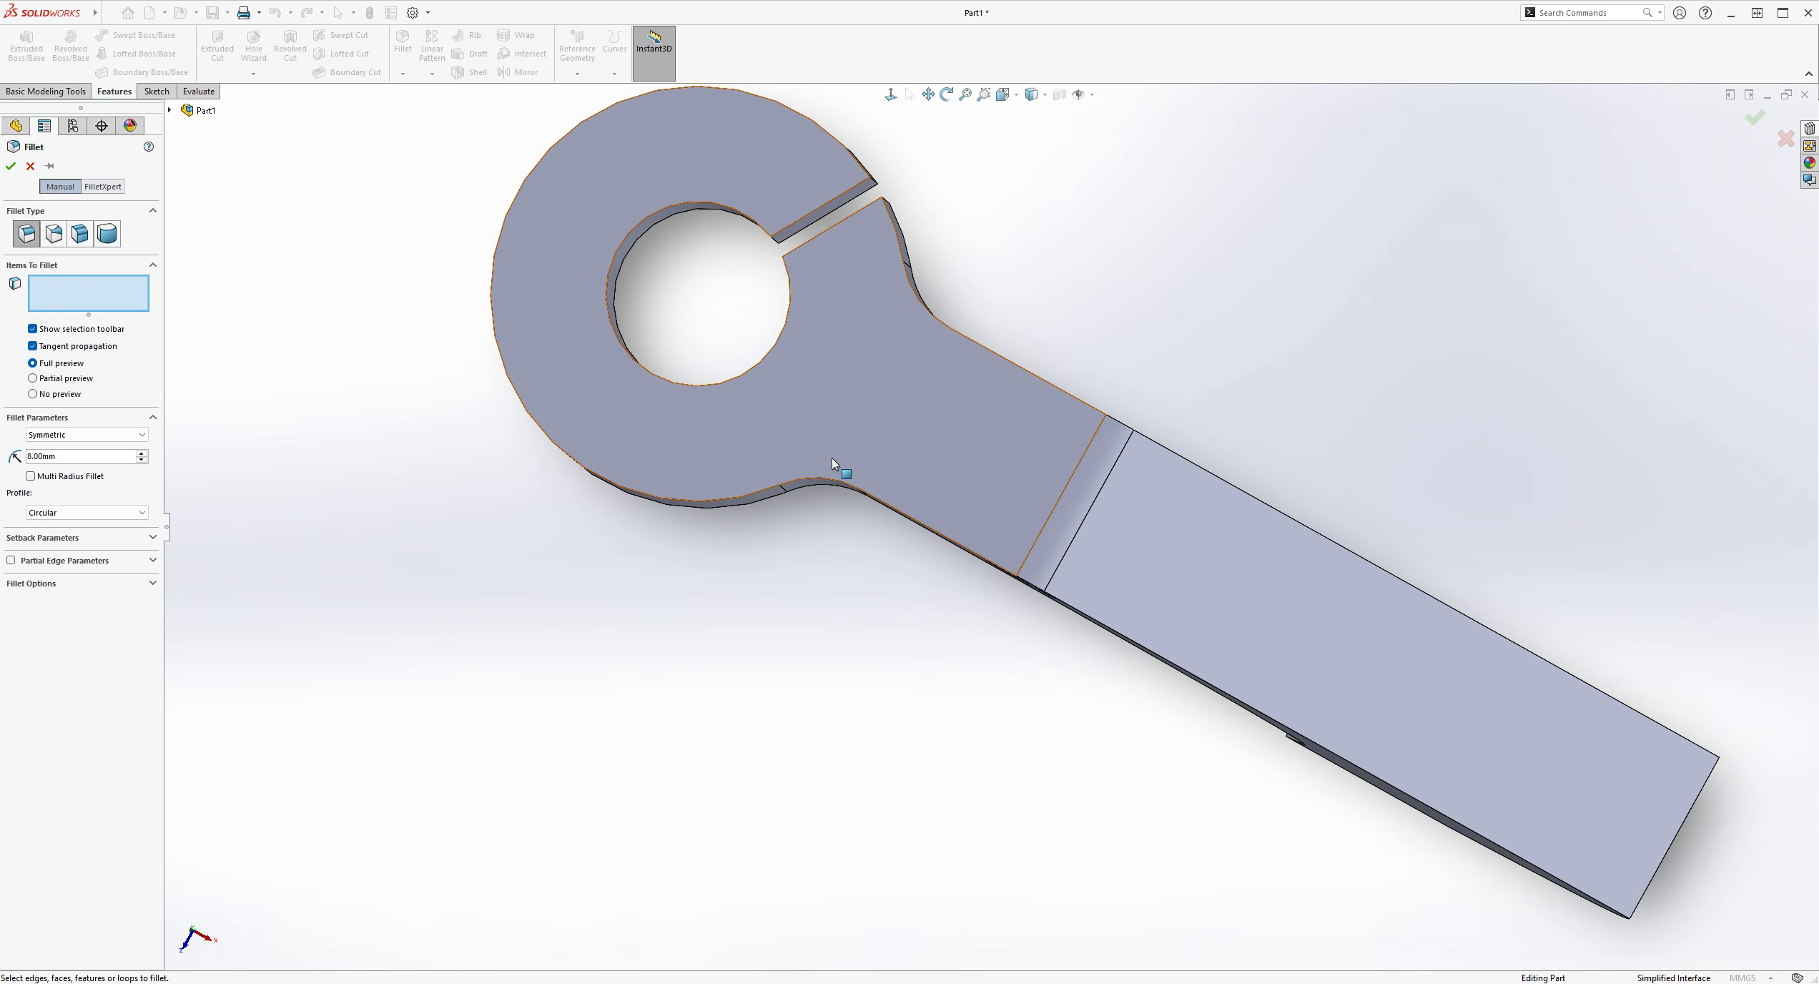
middle_click_drag(1367, 554, 1628, 256)
scroll(1270, 438, "up", 2)
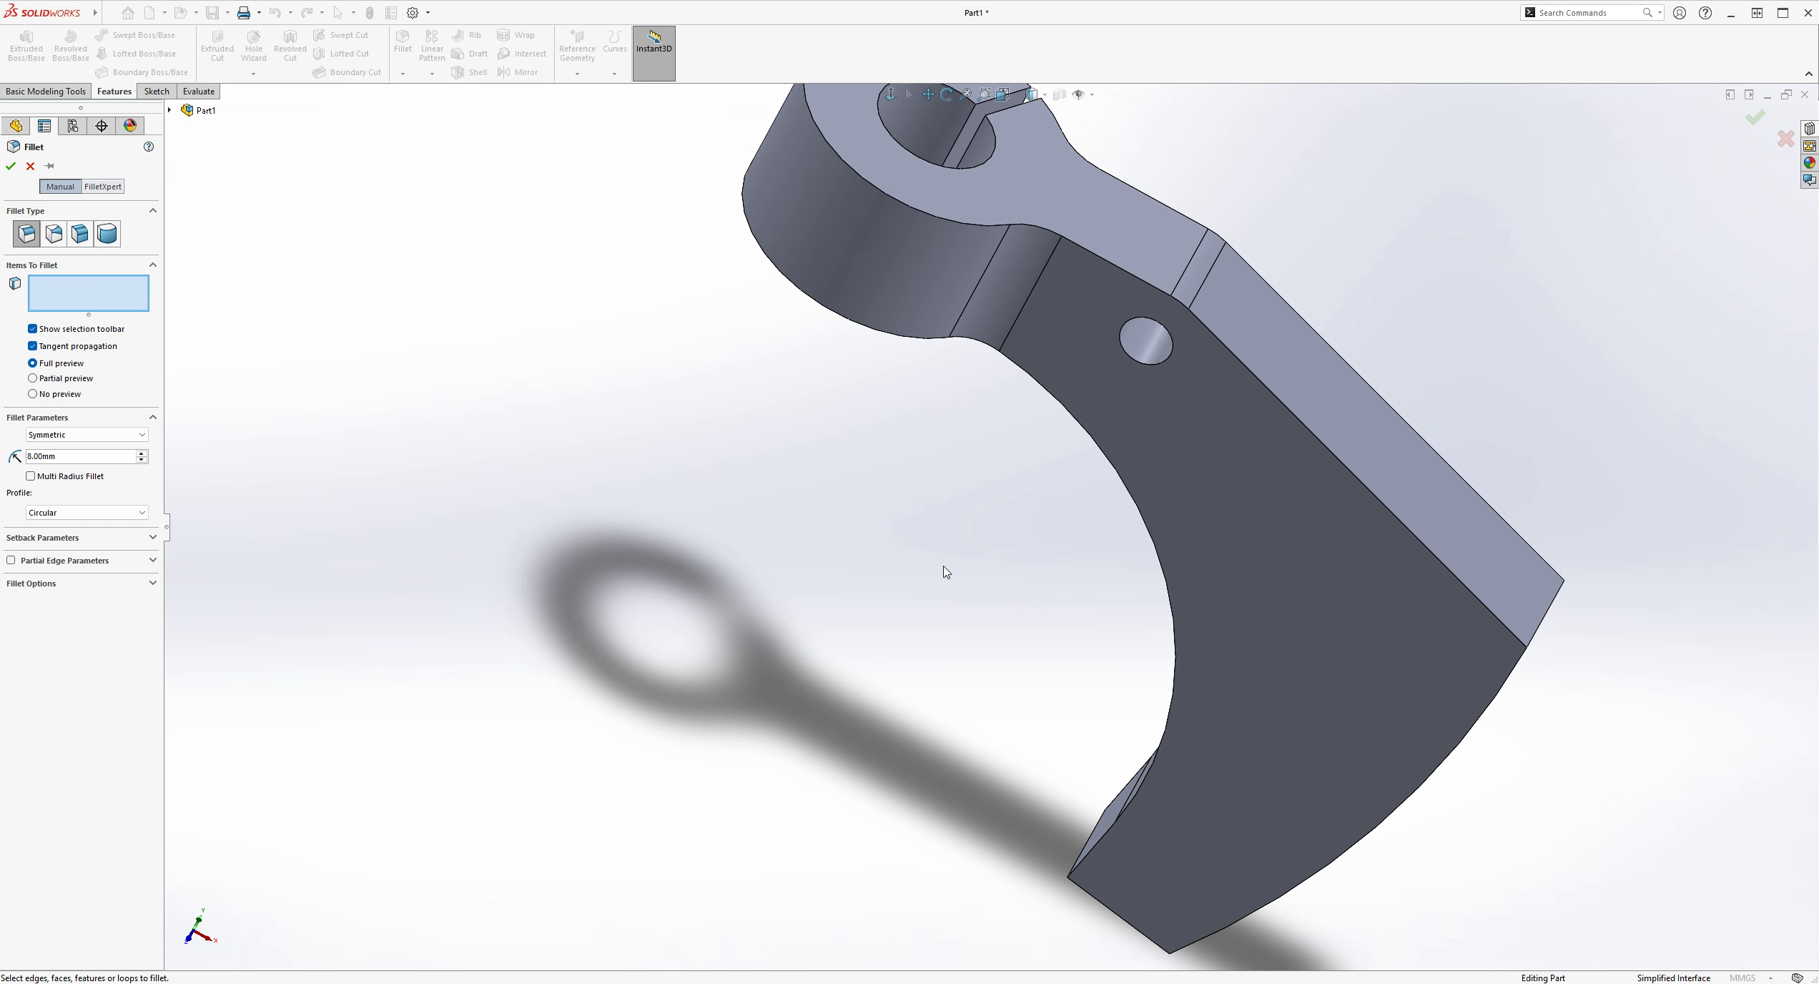
middle_click_drag(1359, 364, 1319, 284)
scroll(1319, 284, "up", 2)
left_click(869, 409)
middle_click_drag(1320, 449, 1327, 275)
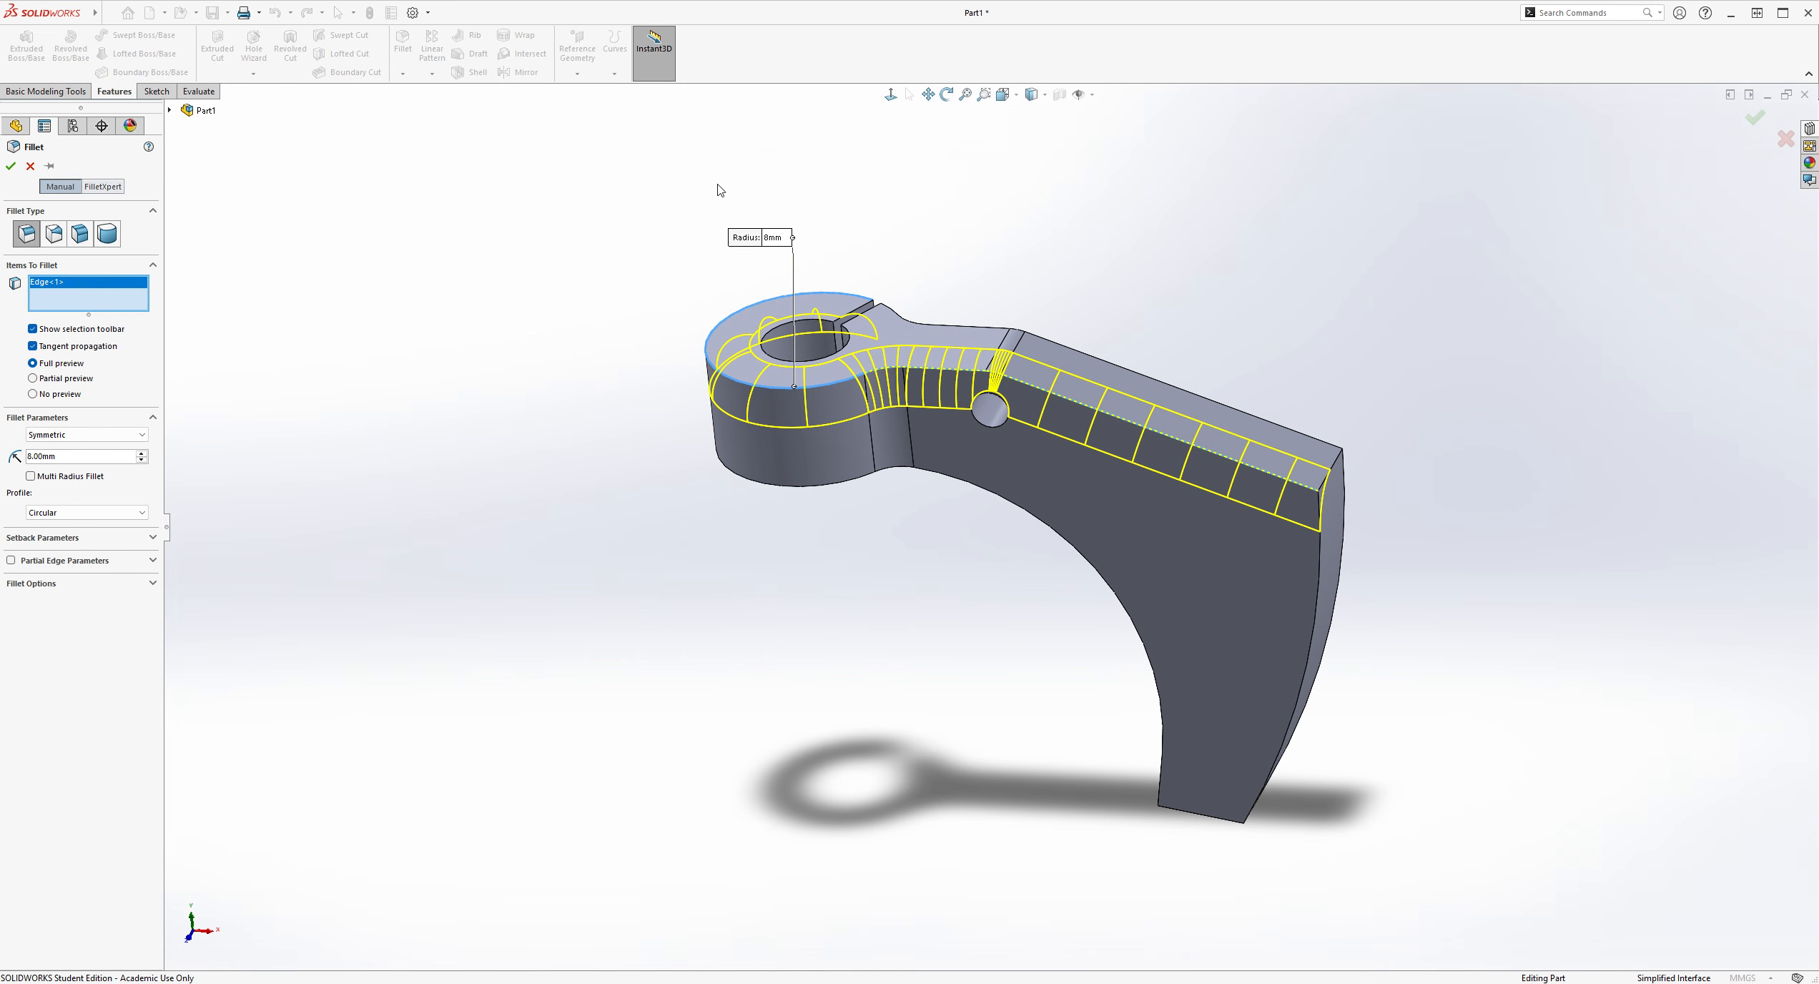
key("Escape")
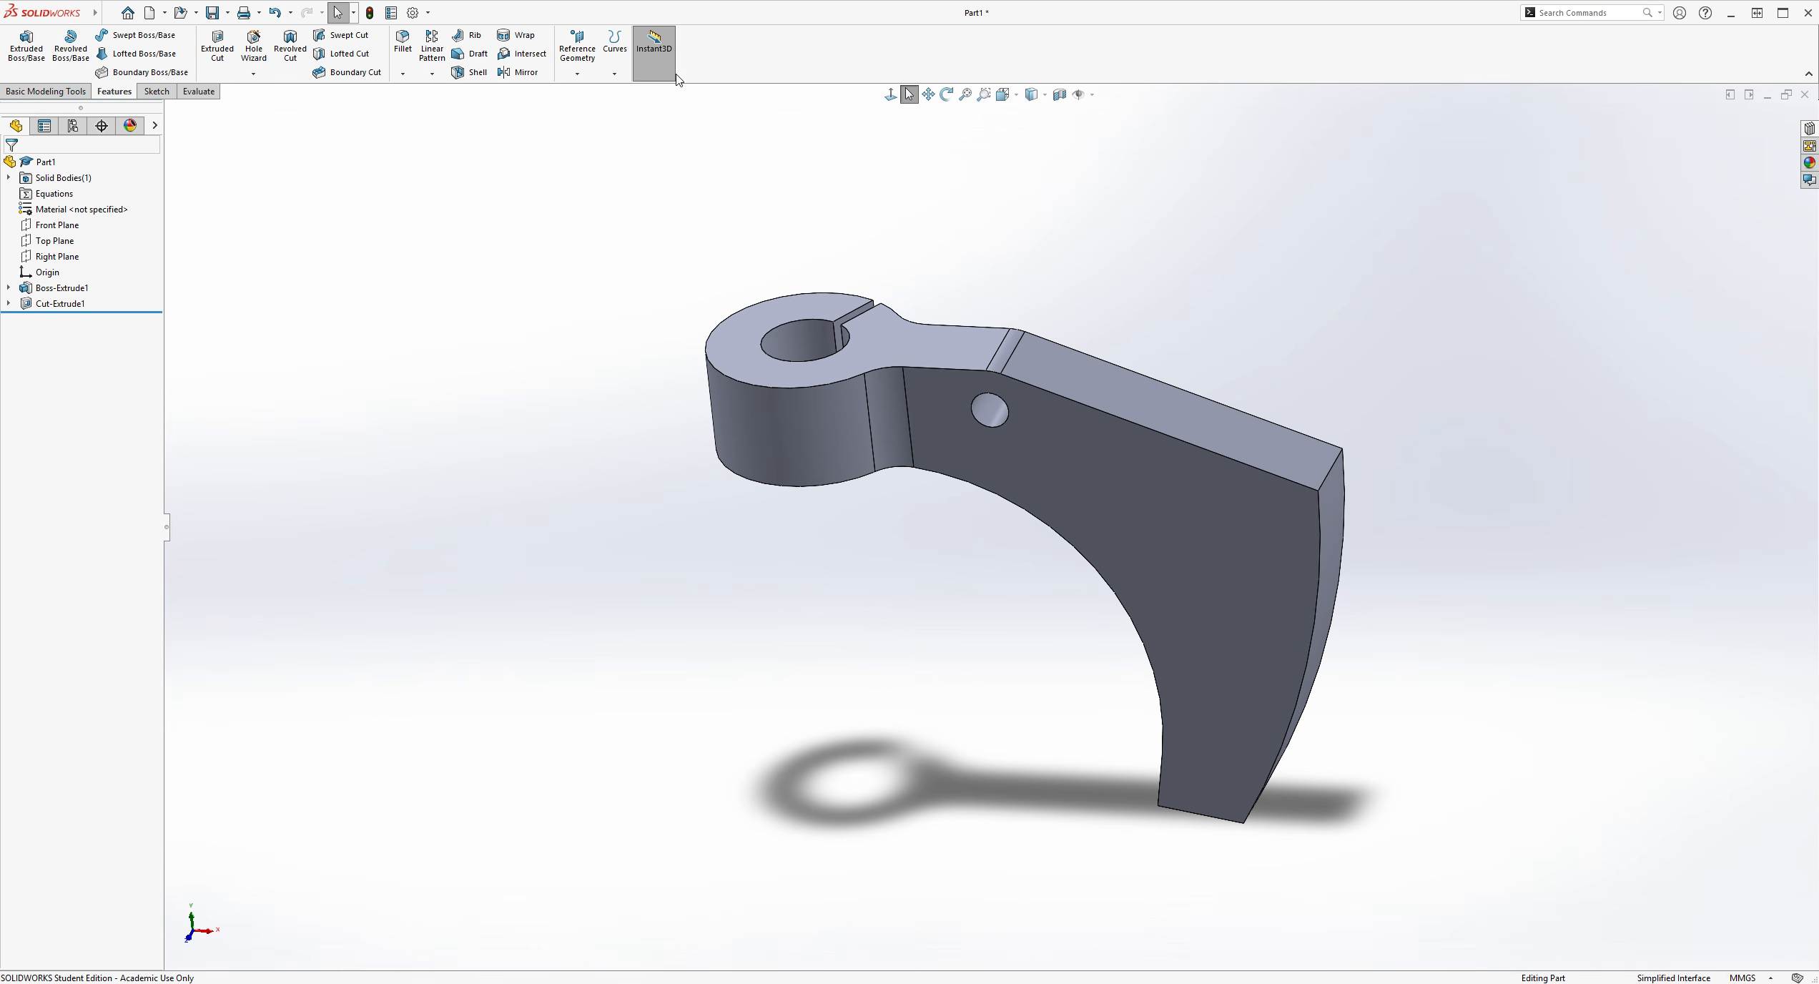
left_click(402, 43)
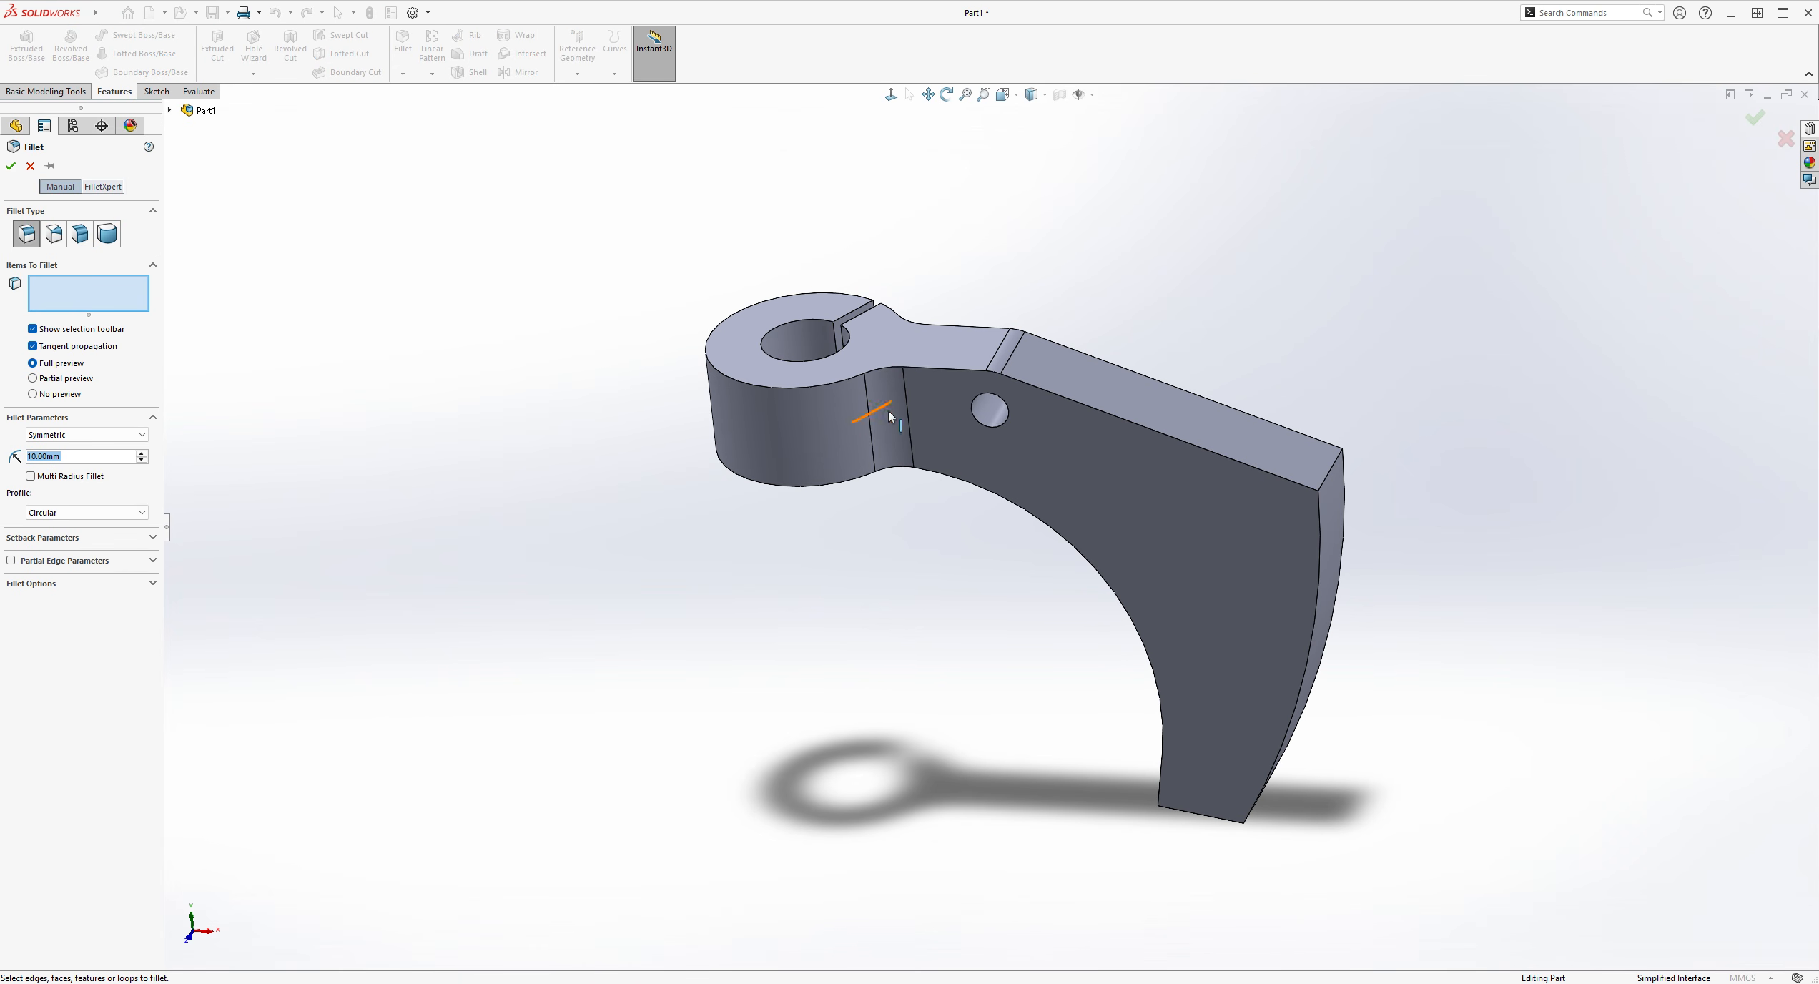
scroll(1360, 784, "down", 3)
middle_click_drag(1344, 341, 1410, 421)
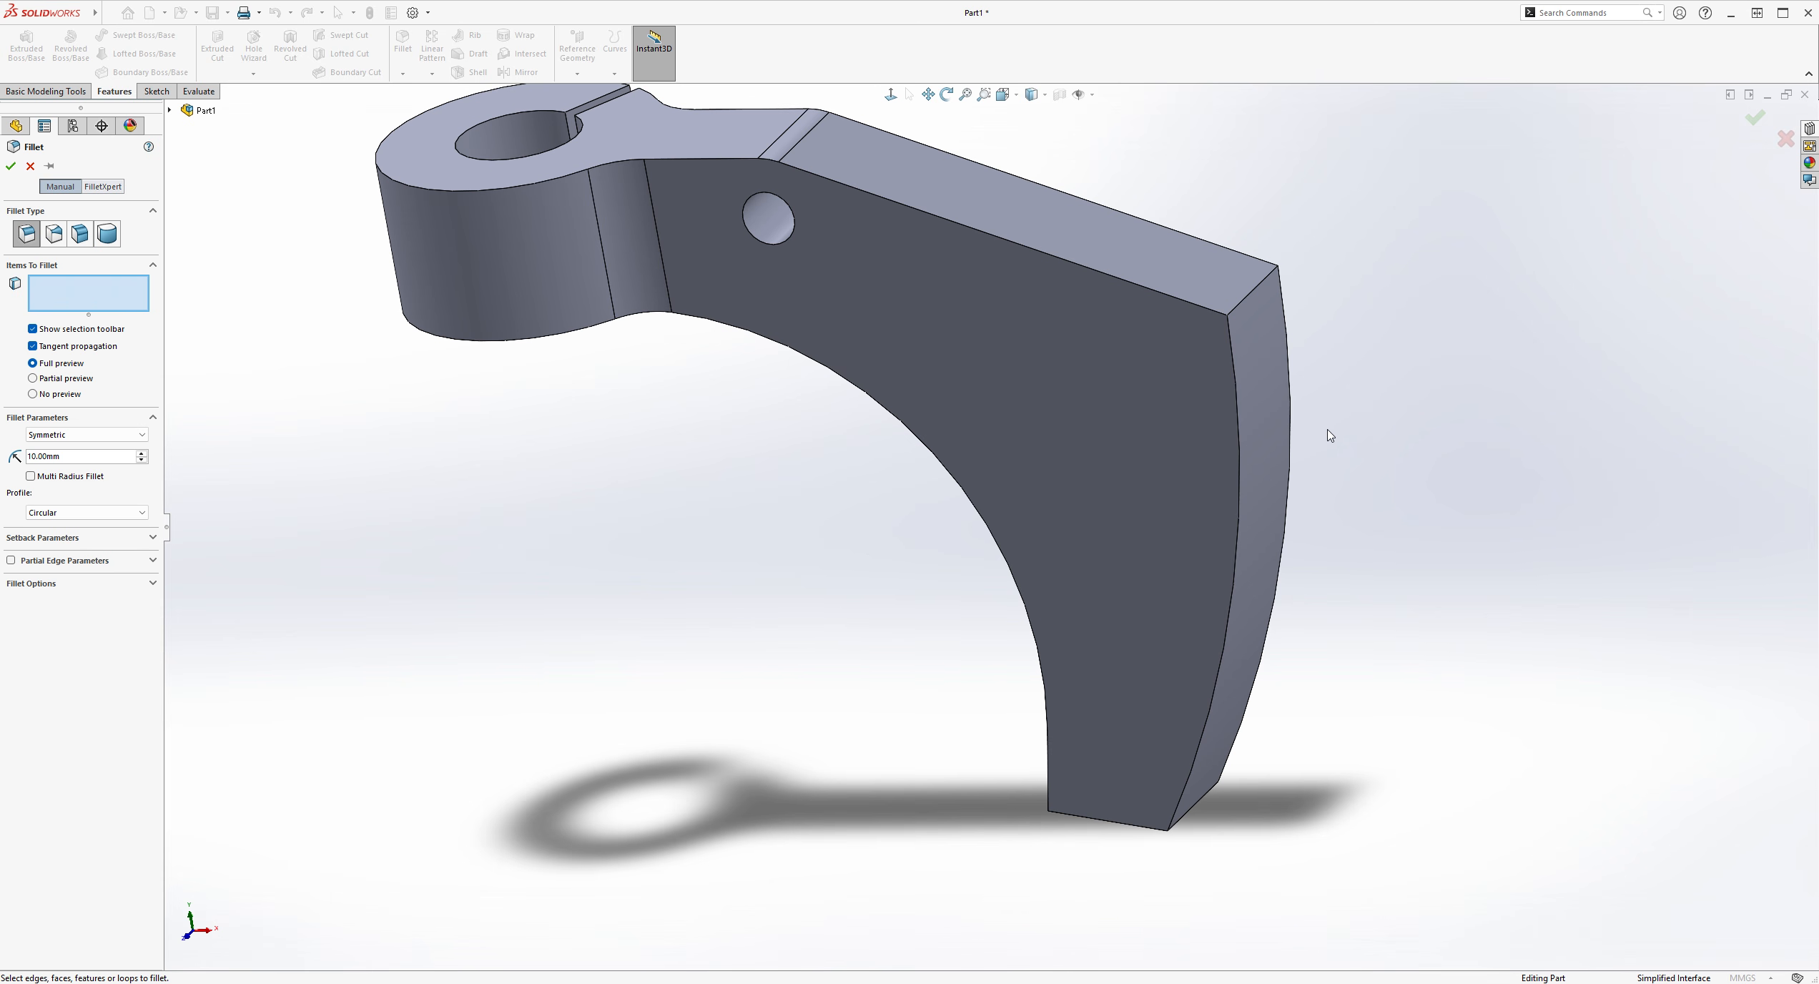
middle_click_drag(1178, 532, 1287, 450)
scroll(946, 394, "down", 2)
left_click(953, 434)
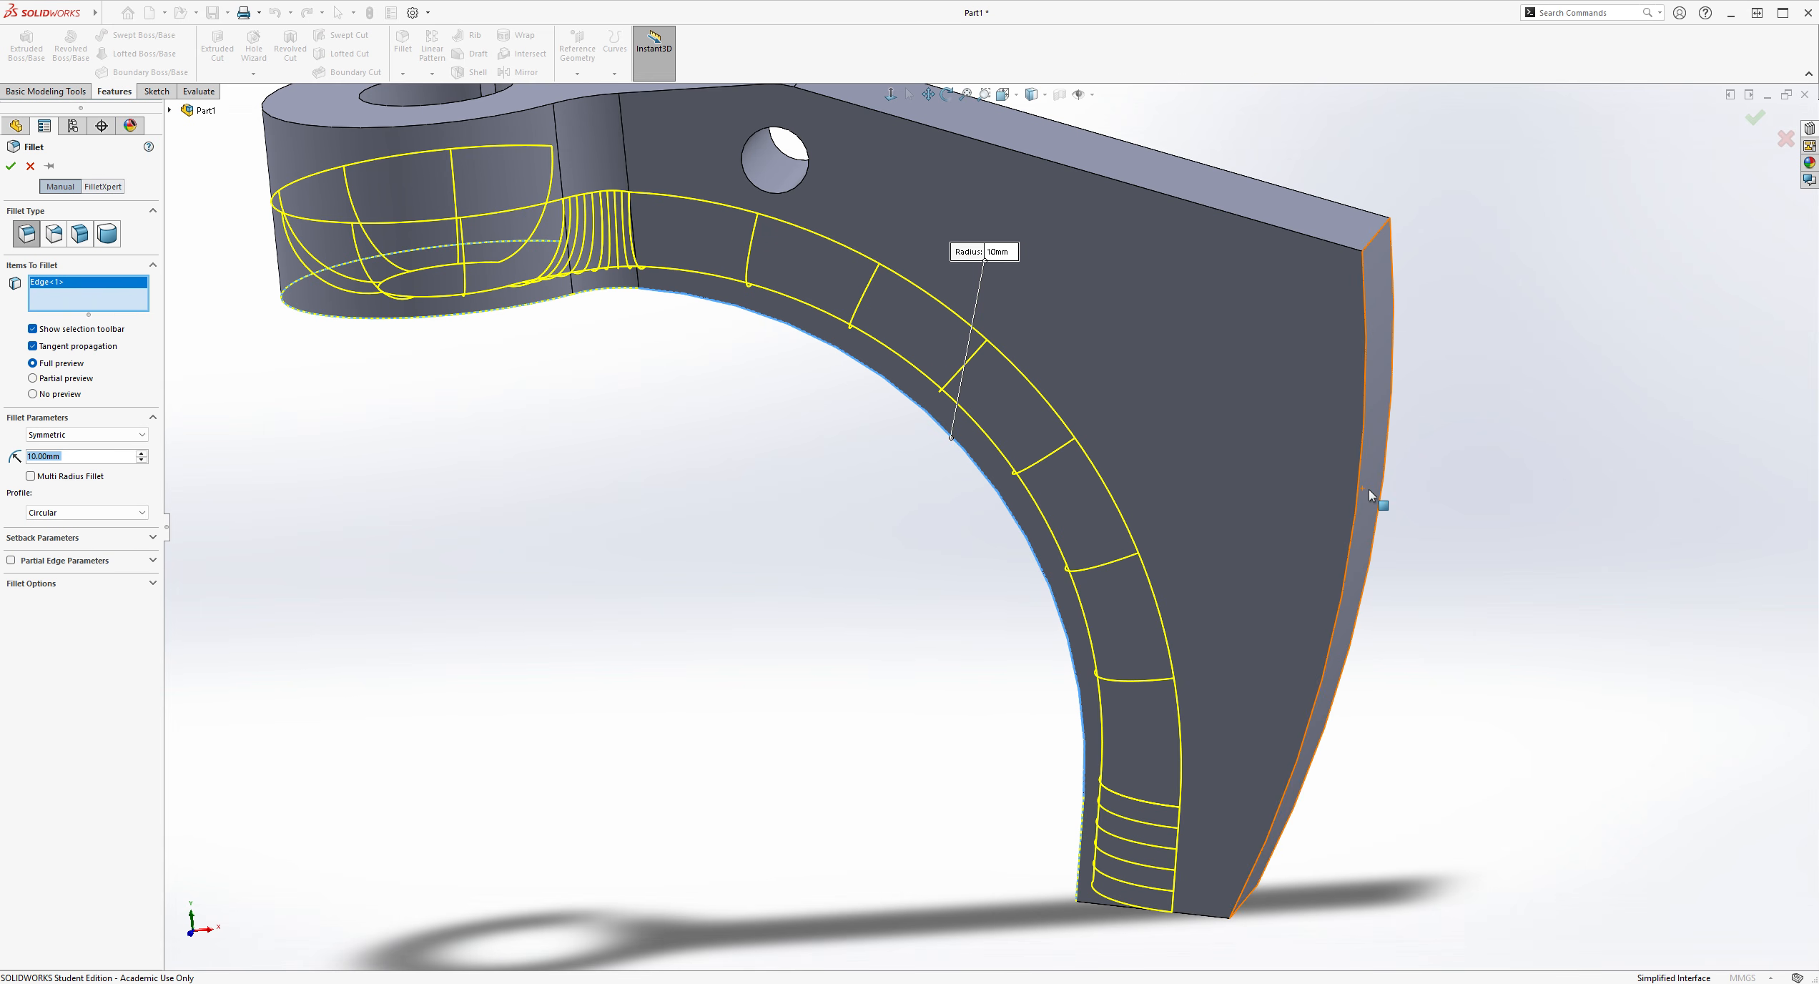
scroll(339, 444, "down", 2)
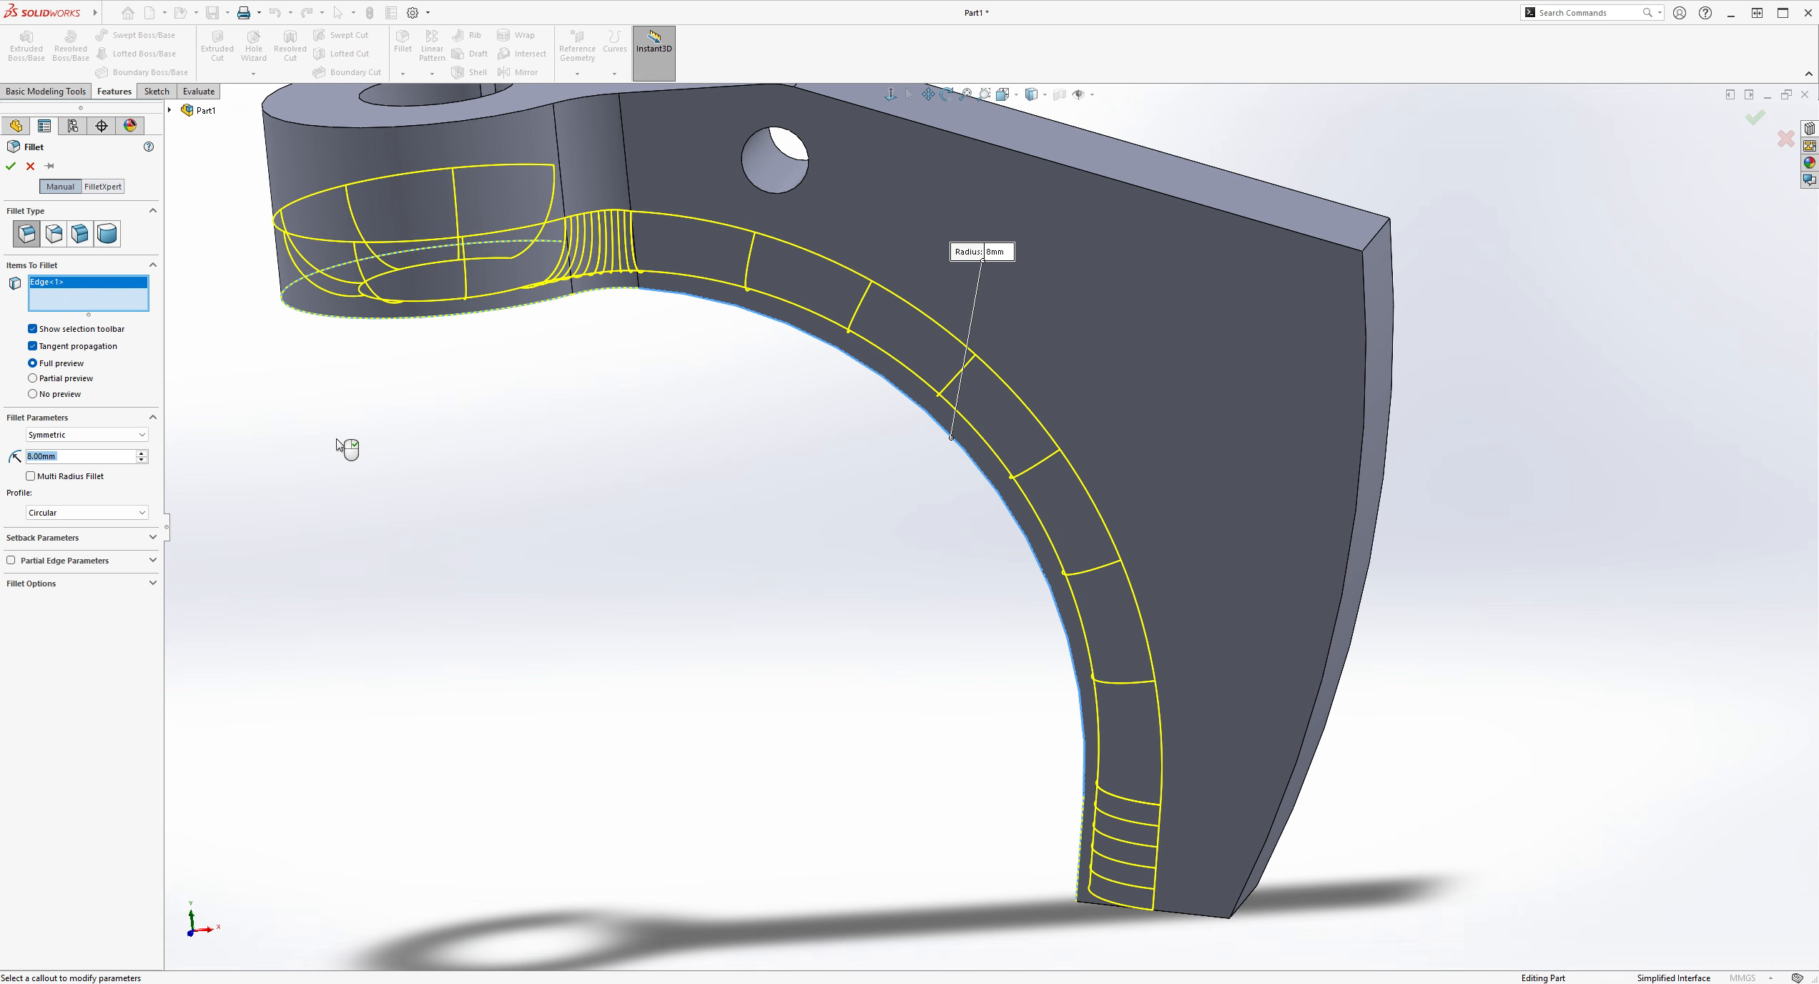
scroll(747, 504, "up", 2)
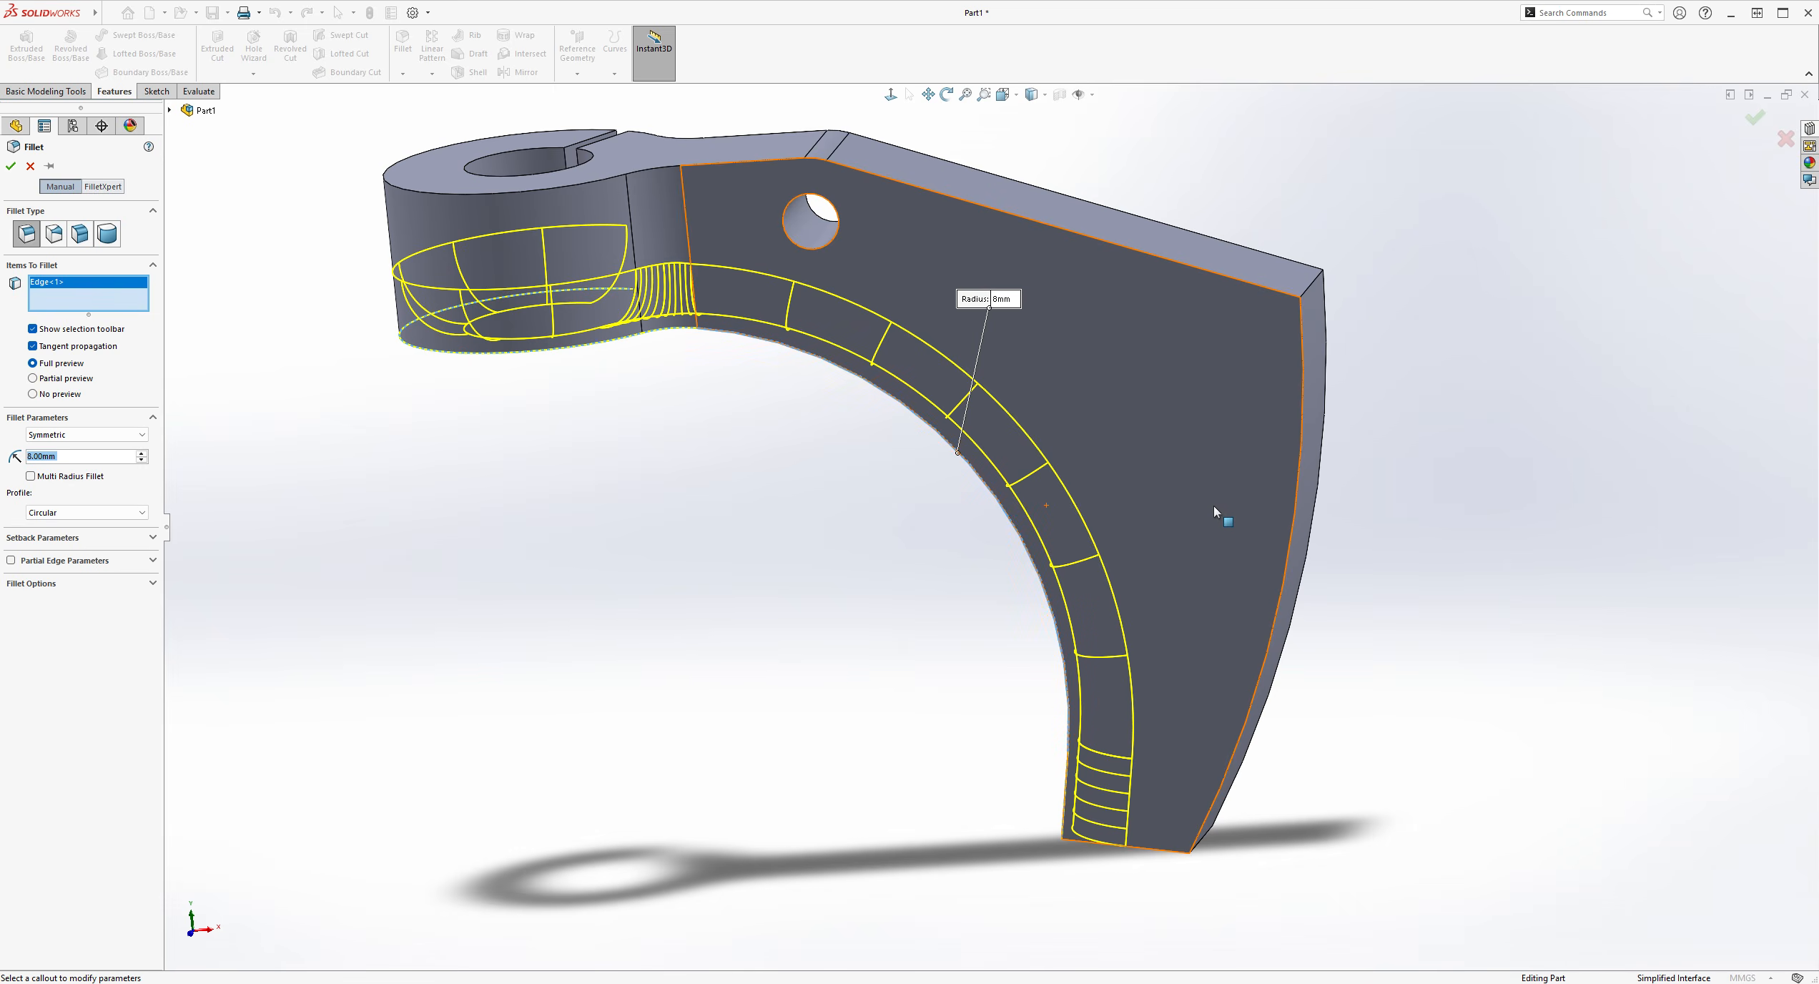
middle_click_drag(1353, 491, 968, 607)
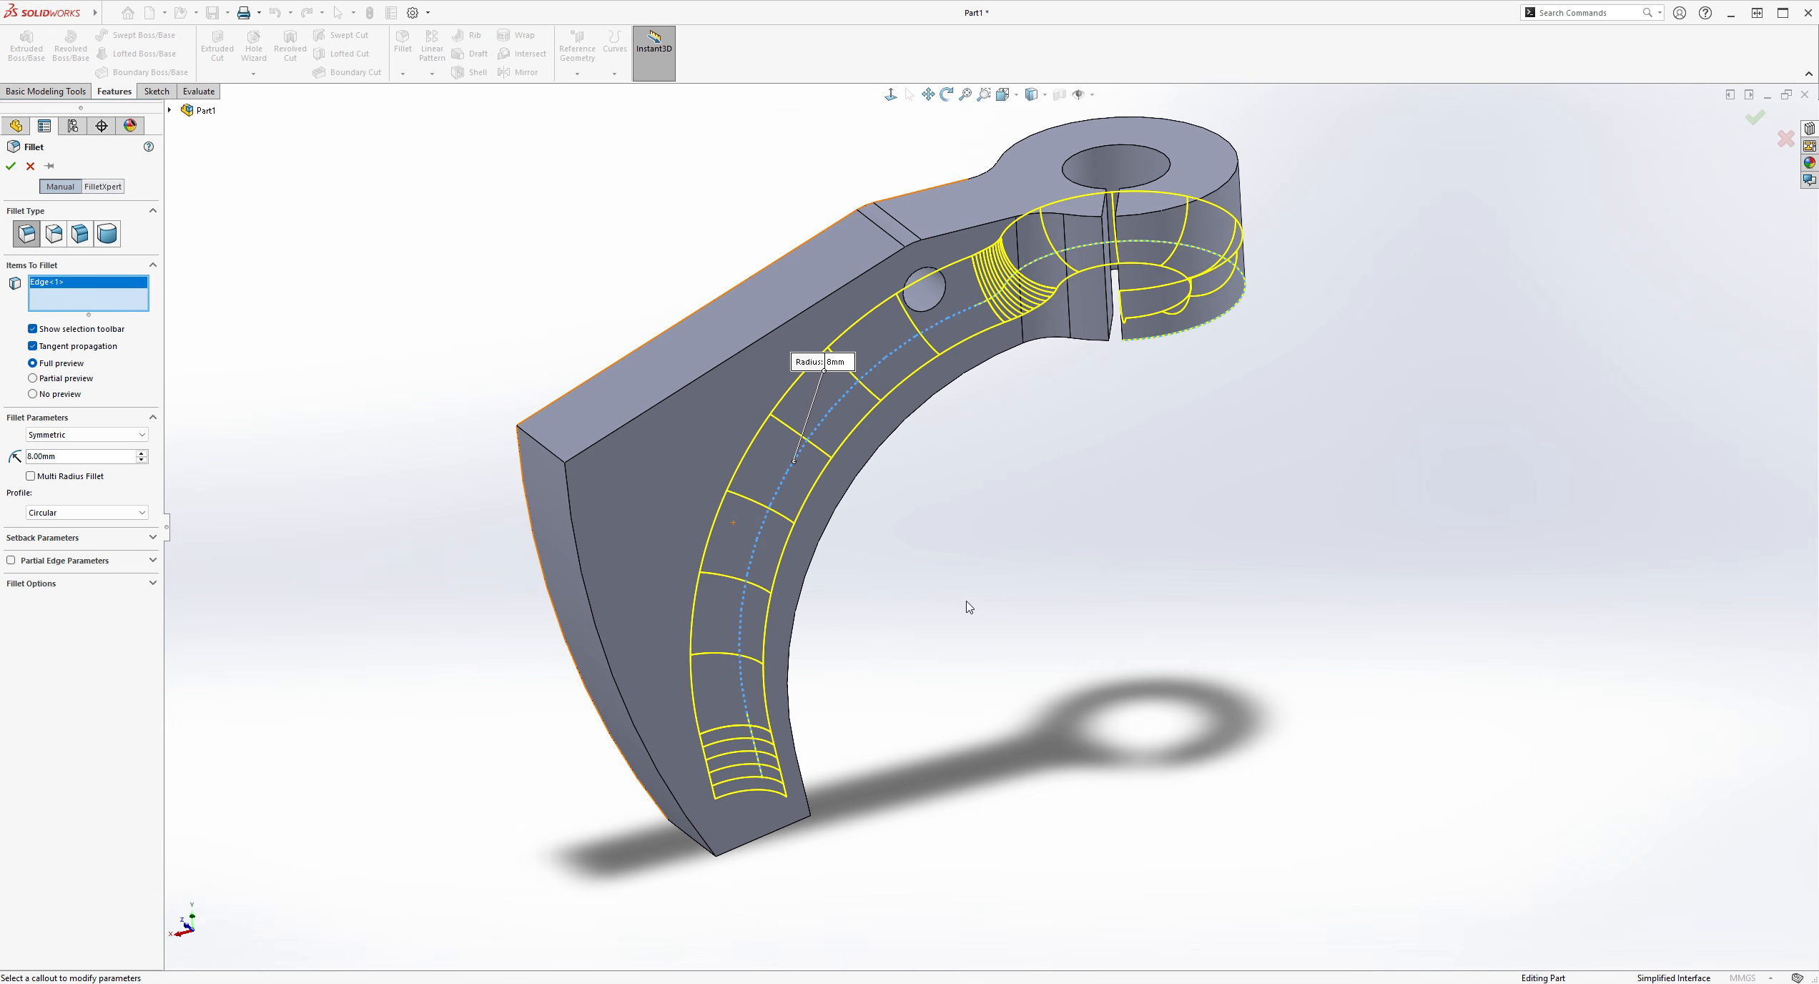
left_click(866, 461)
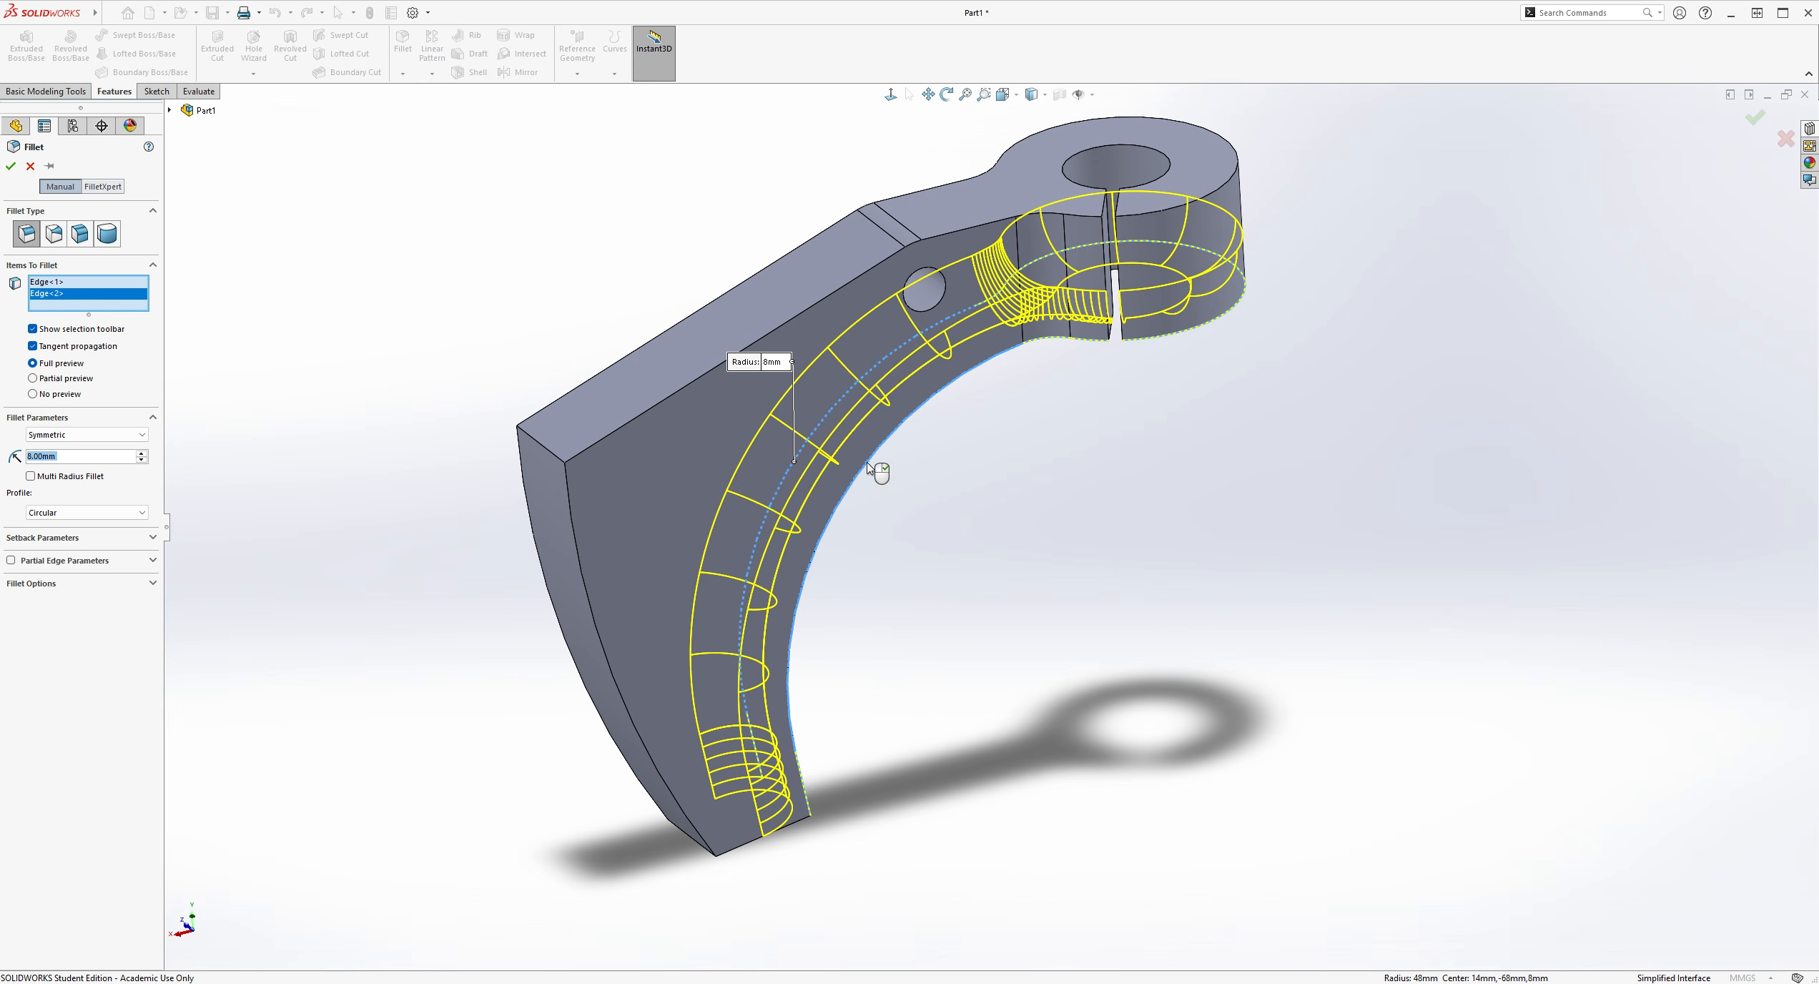
middle_click_drag(1181, 610, 1593, 568)
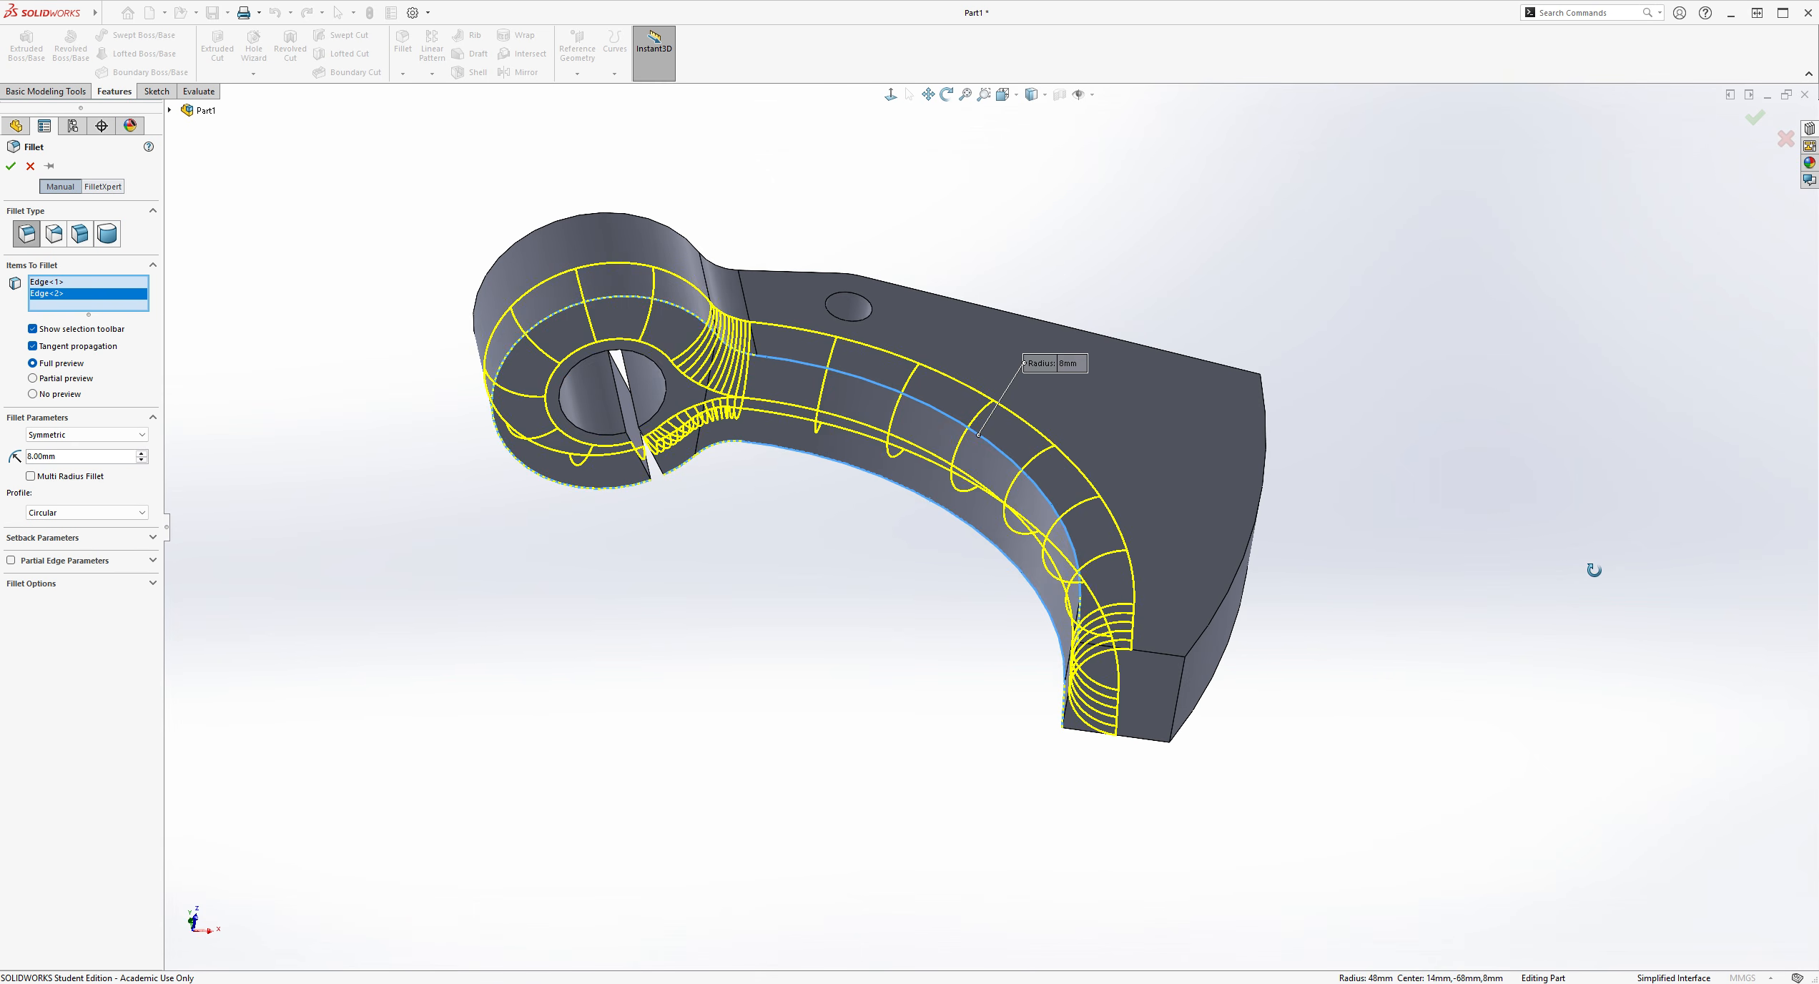
left_click(1177, 706)
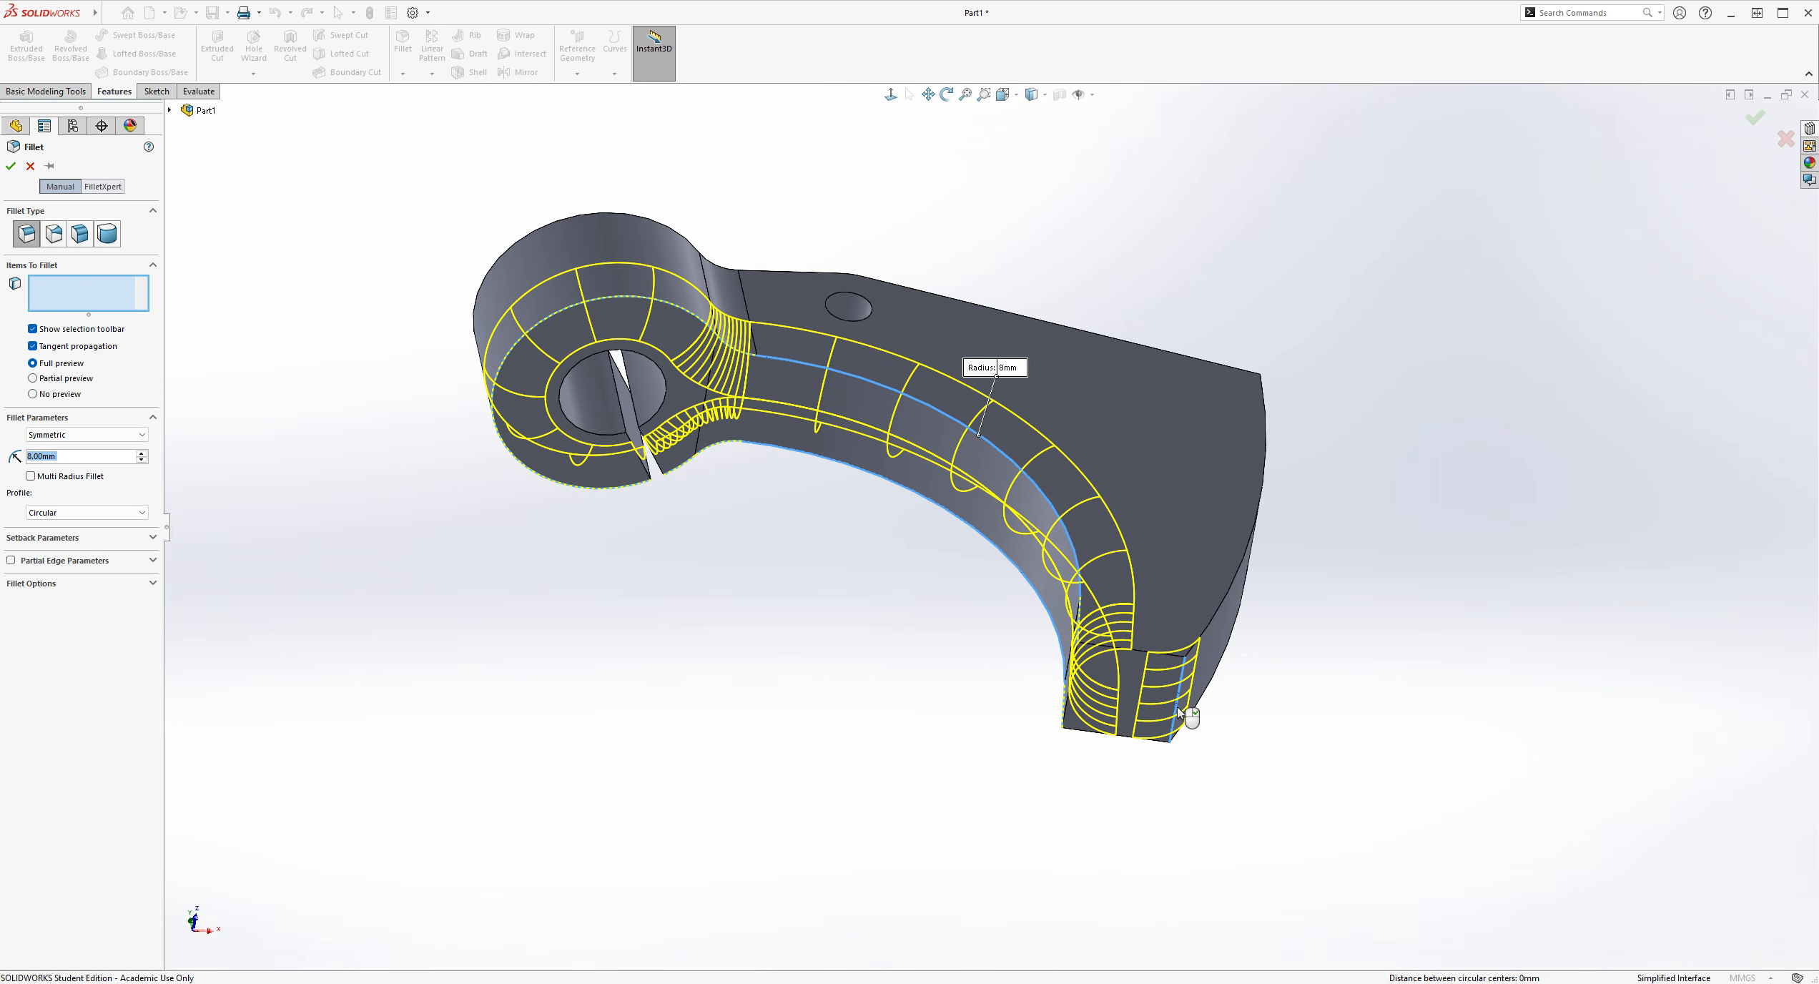
left_click(1143, 655)
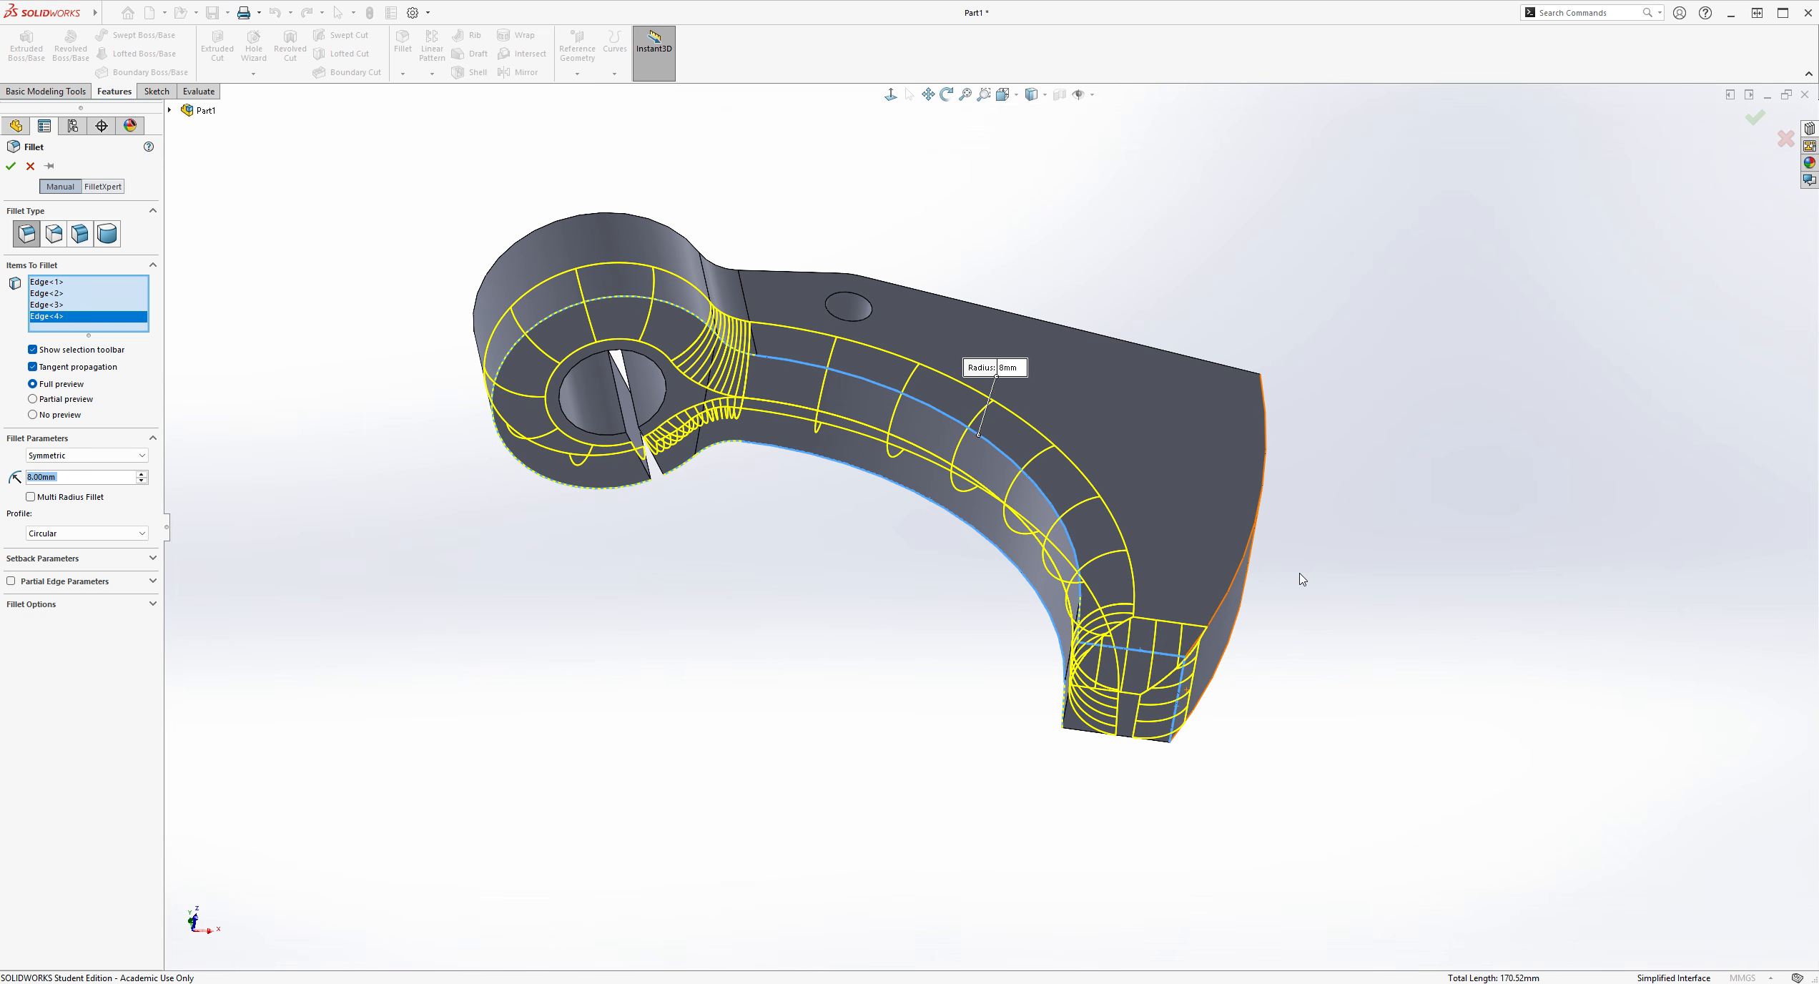
left_click(30, 166)
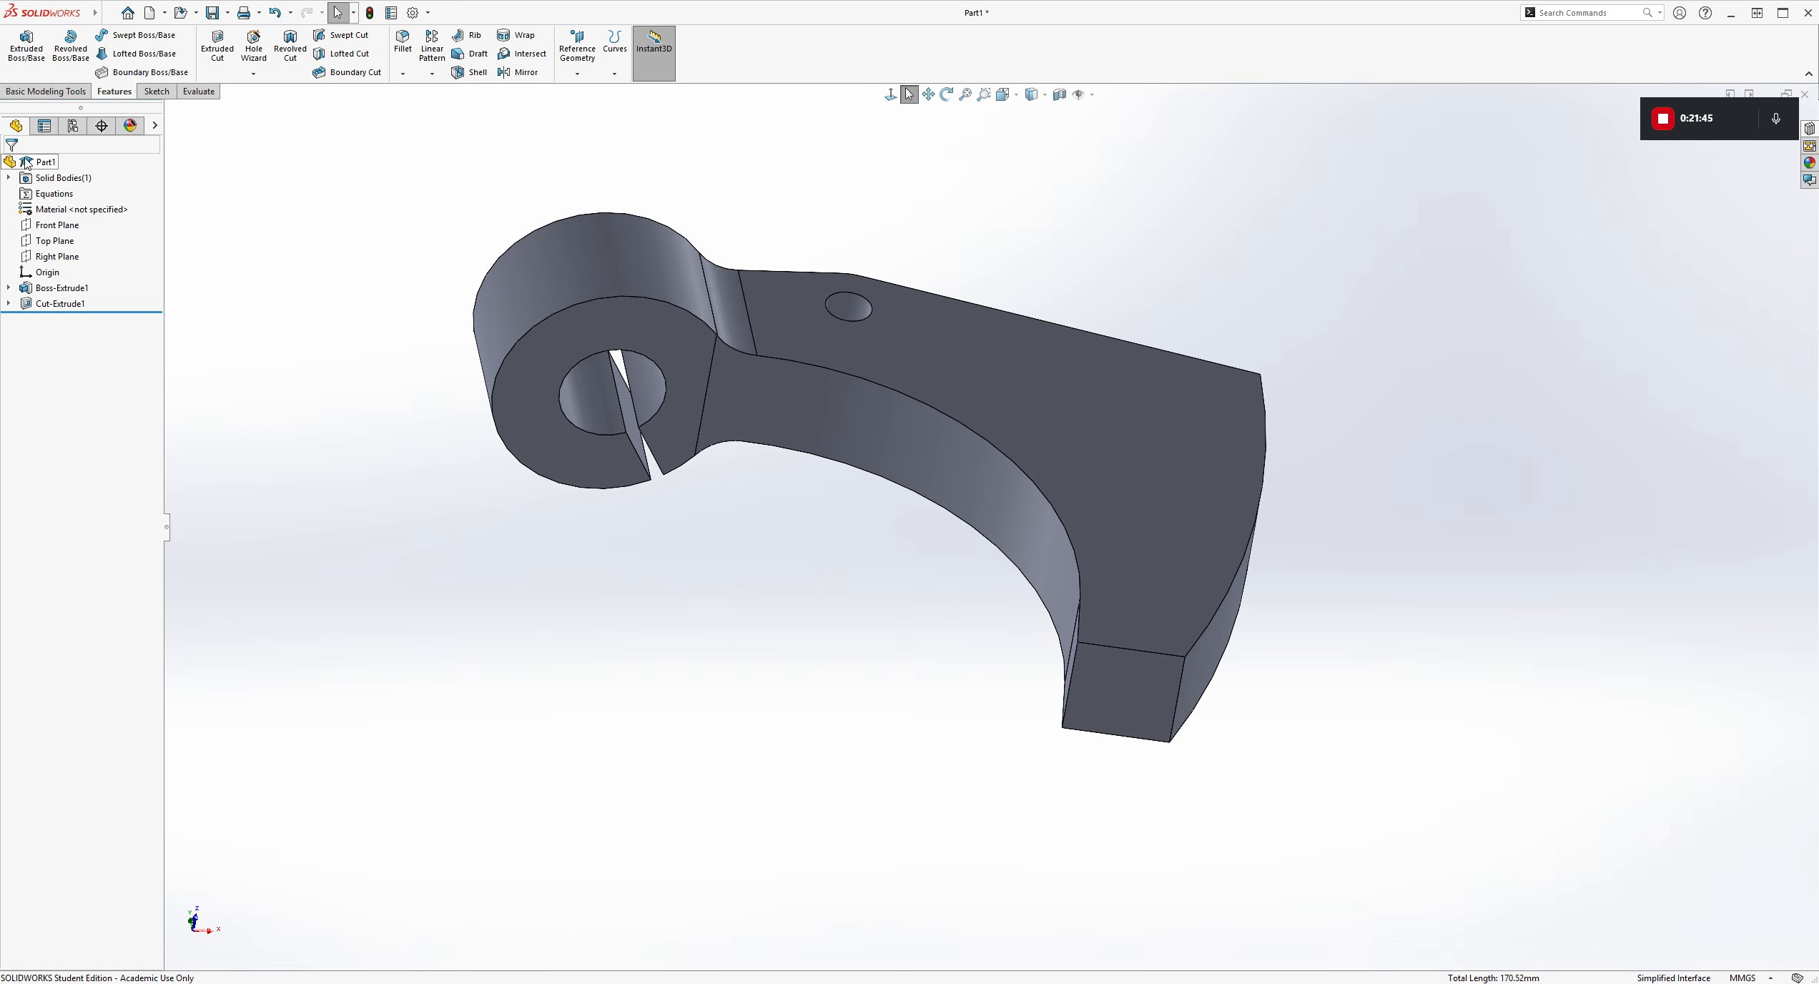
Set up a symmetric 3 mm fillet along the two long edges of the arm's inner curved face
middle_click_drag(1365, 398, 1377, 779)
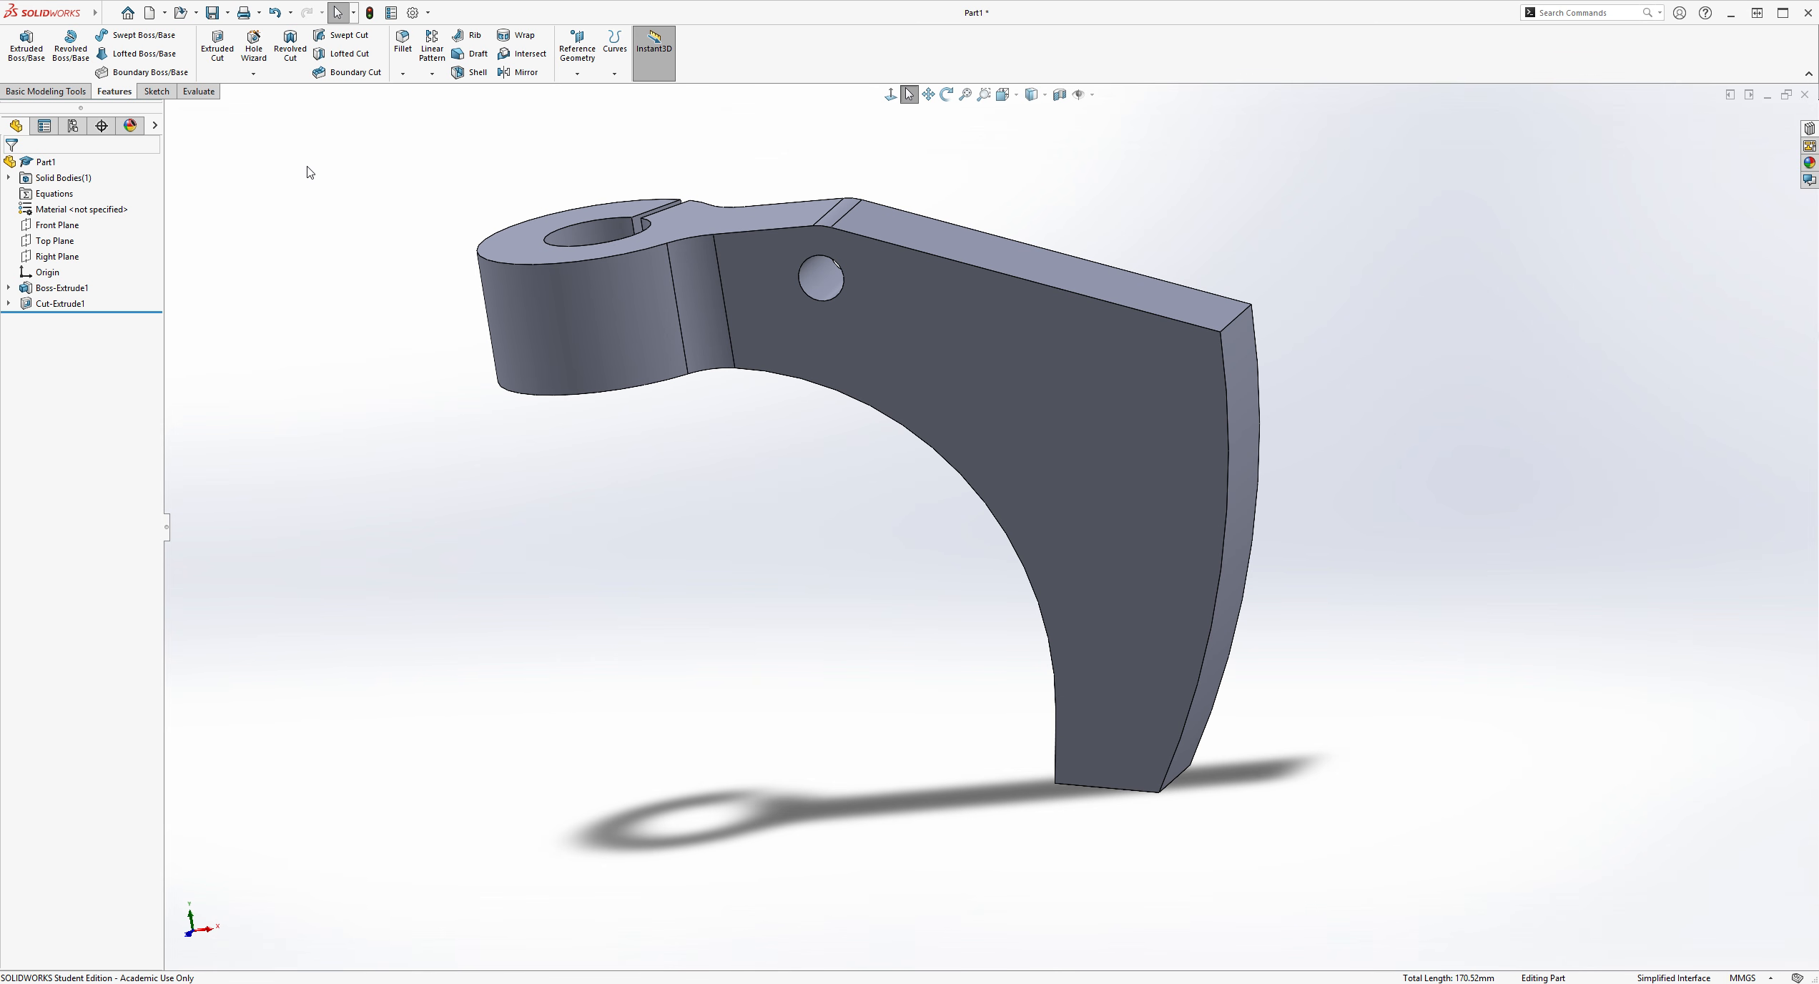
left_click(404, 44)
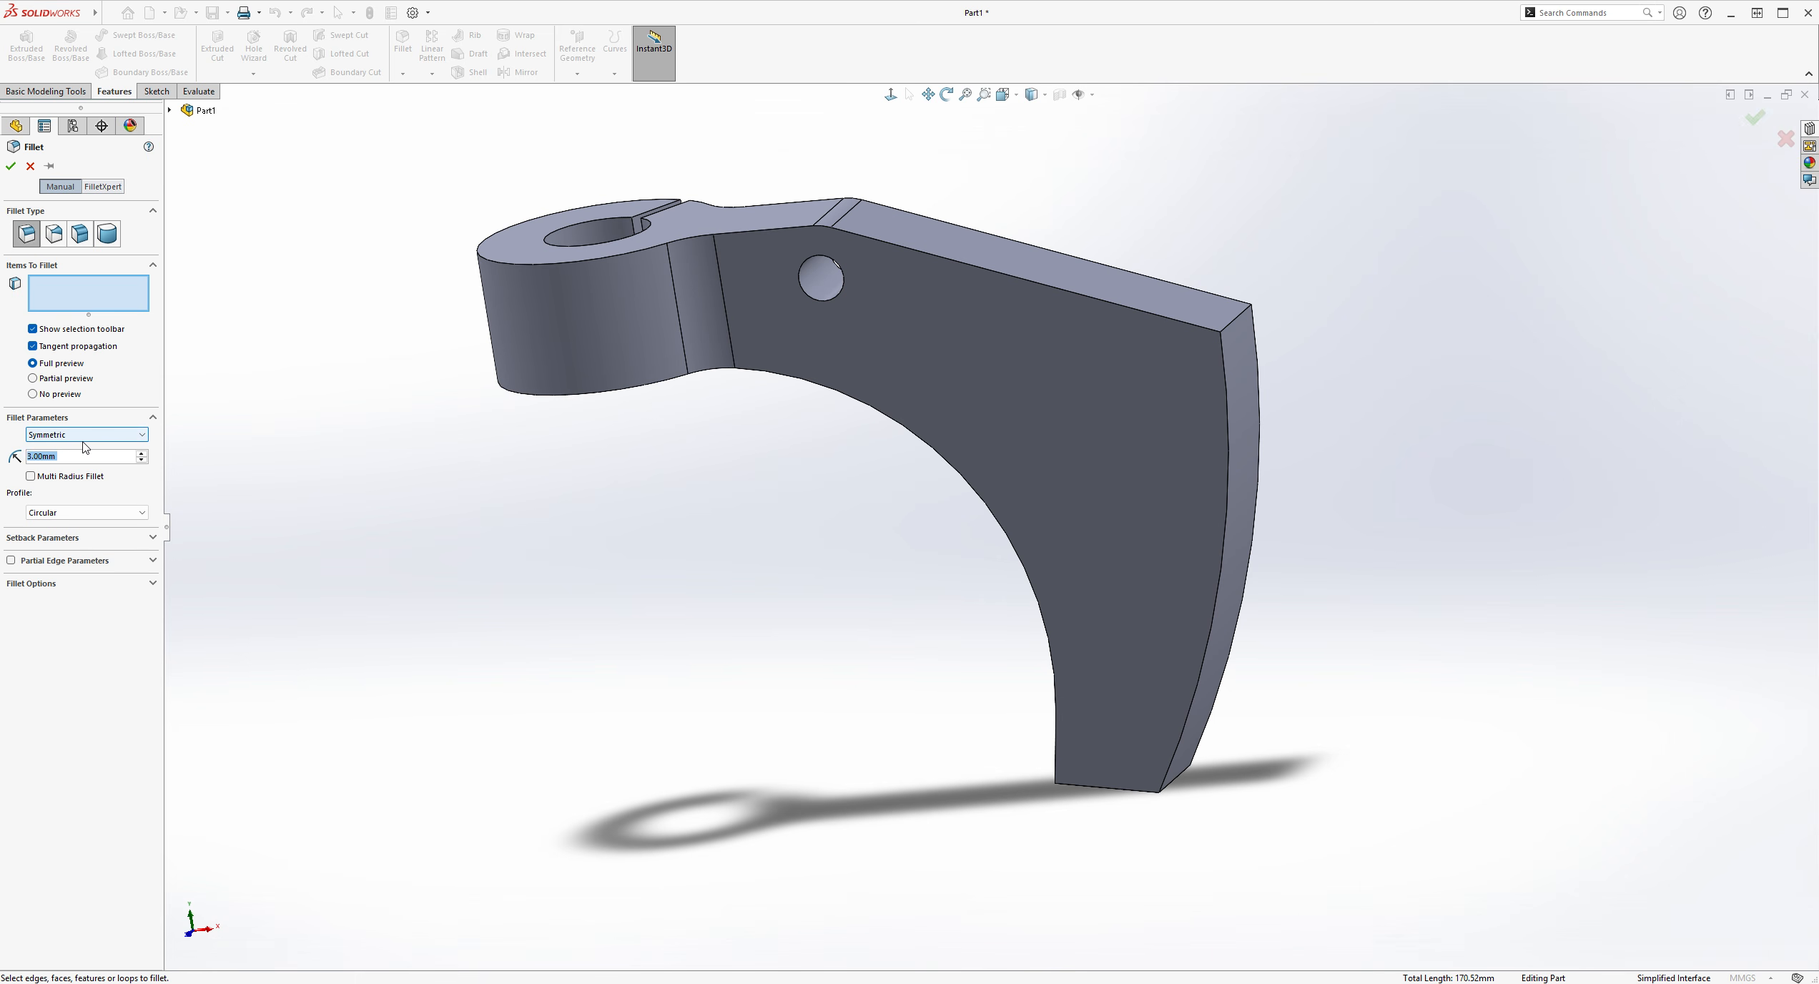
scroll(1141, 391, "down", 2)
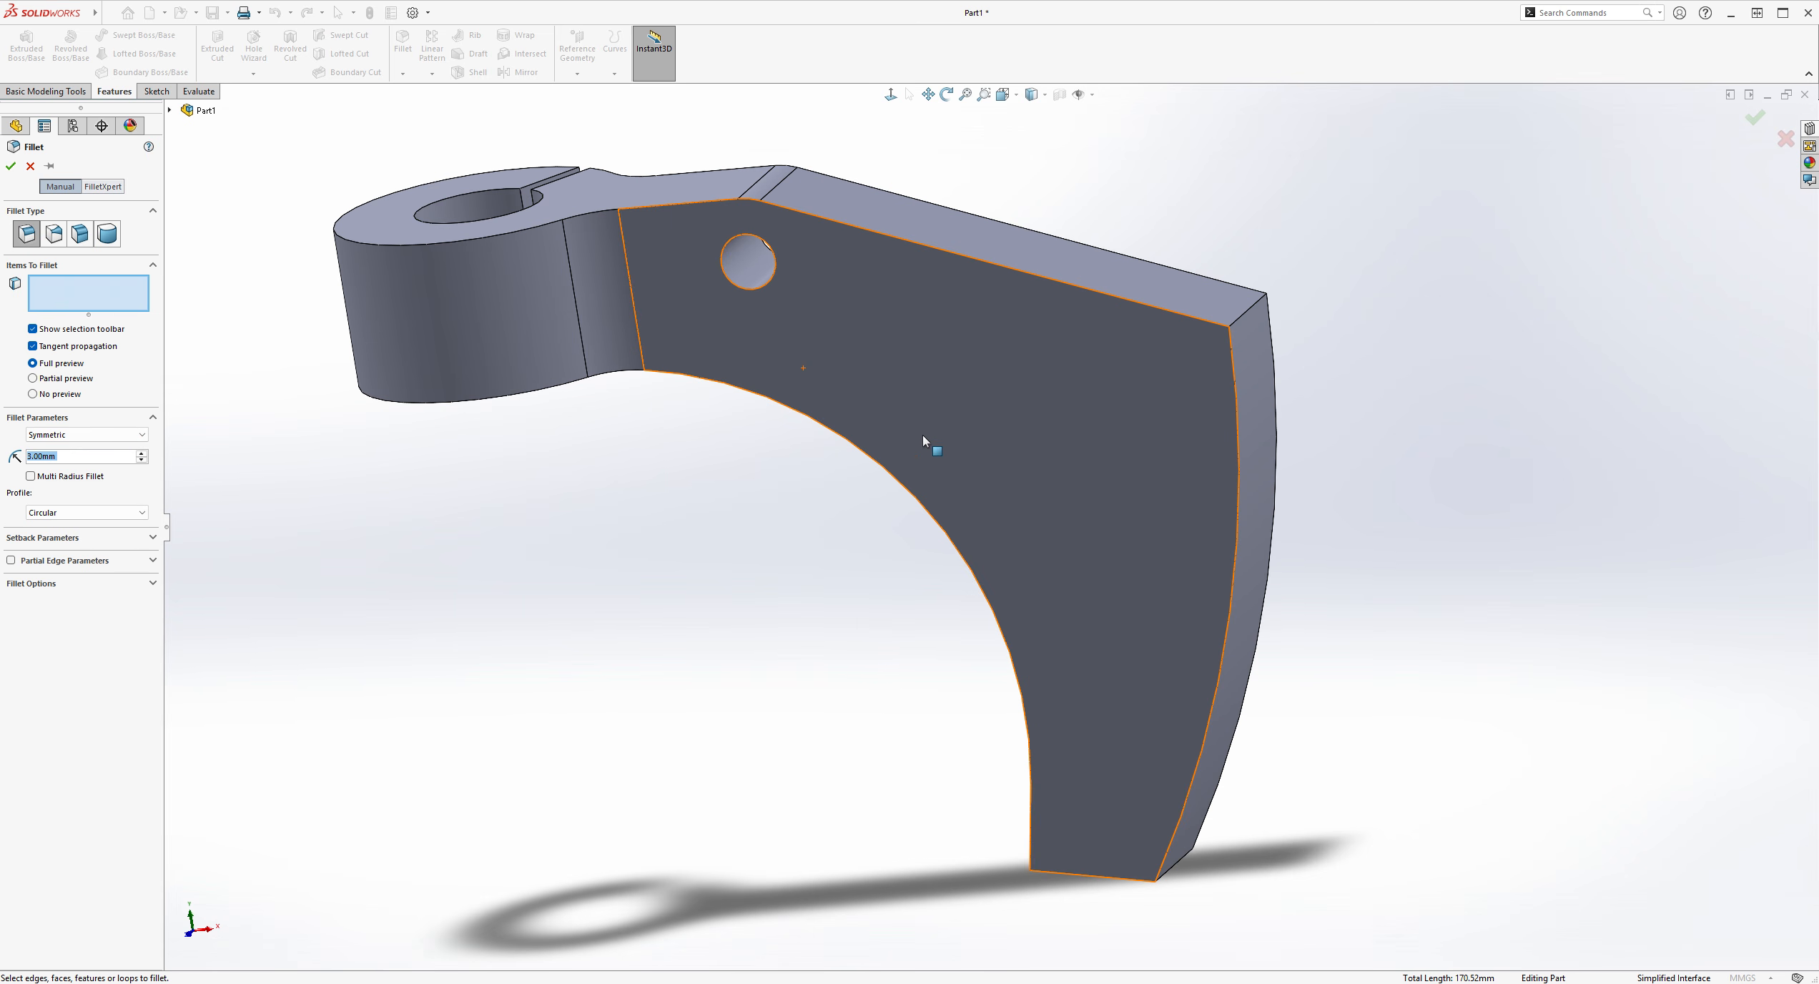
left_click(898, 484)
middle_click_drag(1378, 603, 929, 638)
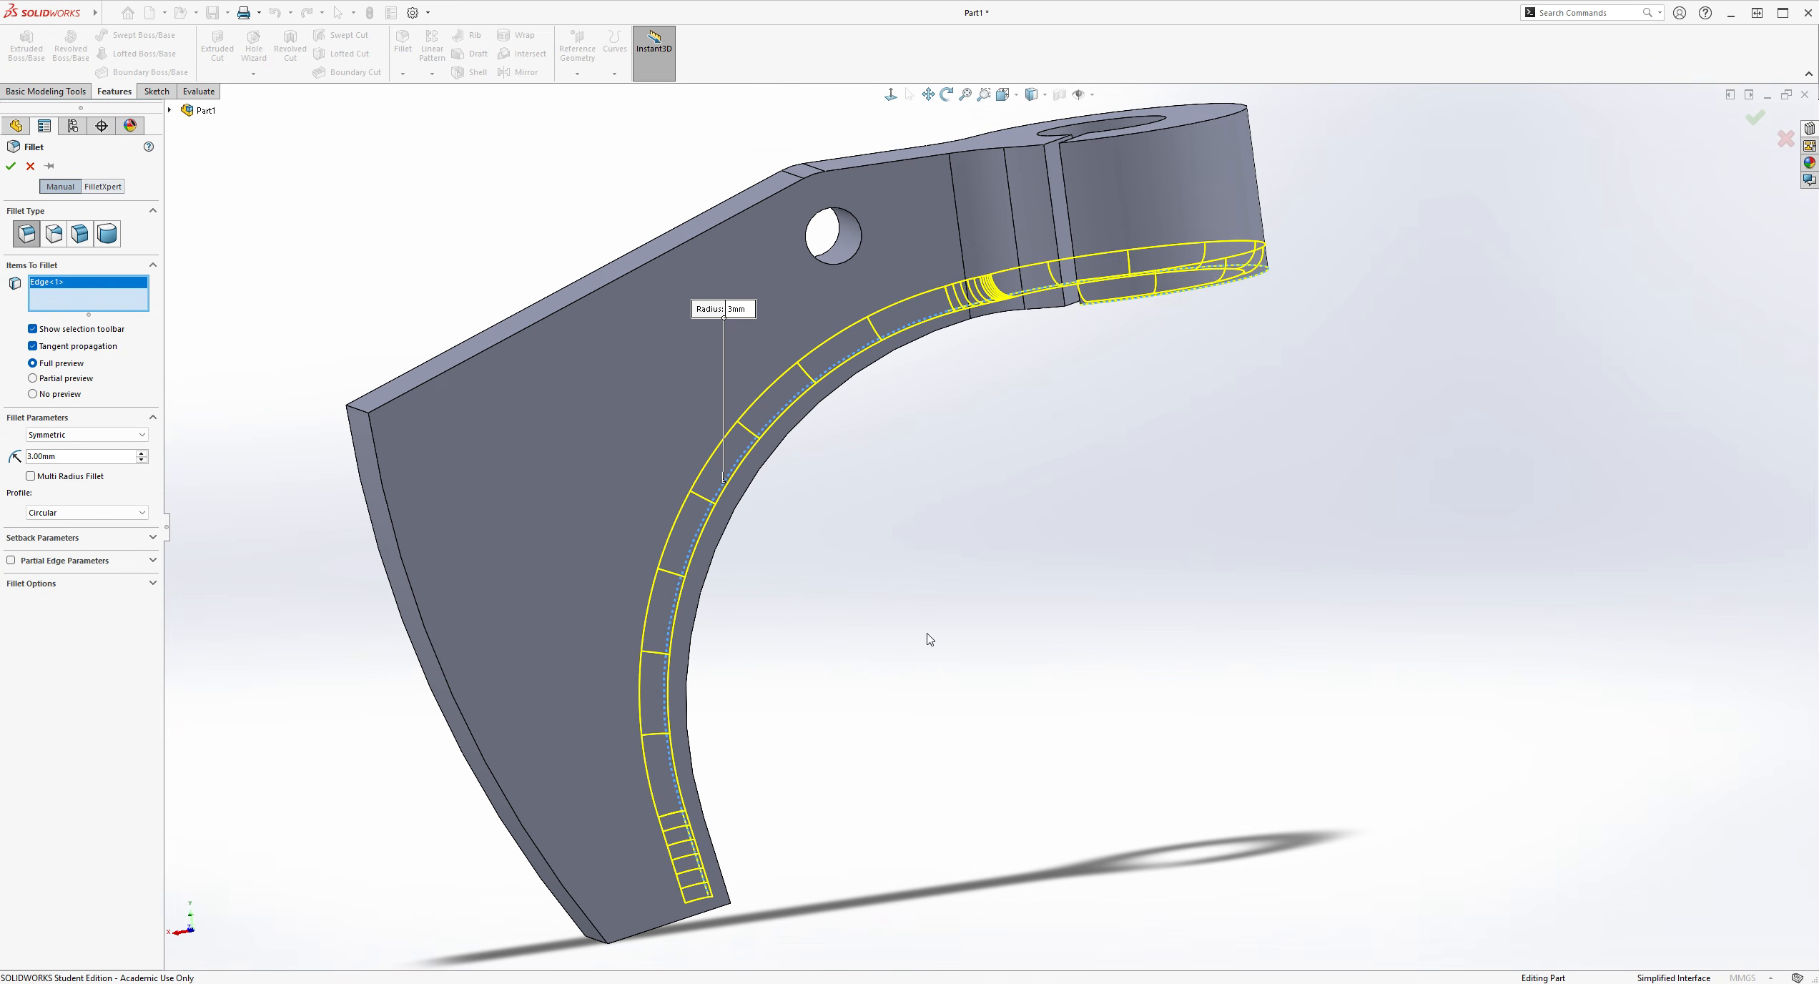
left_click(741, 504)
Add the four edges of the flat face at the arm's free lower end to the 3 mm fillet
middle_click_drag(958, 613, 1155, 401)
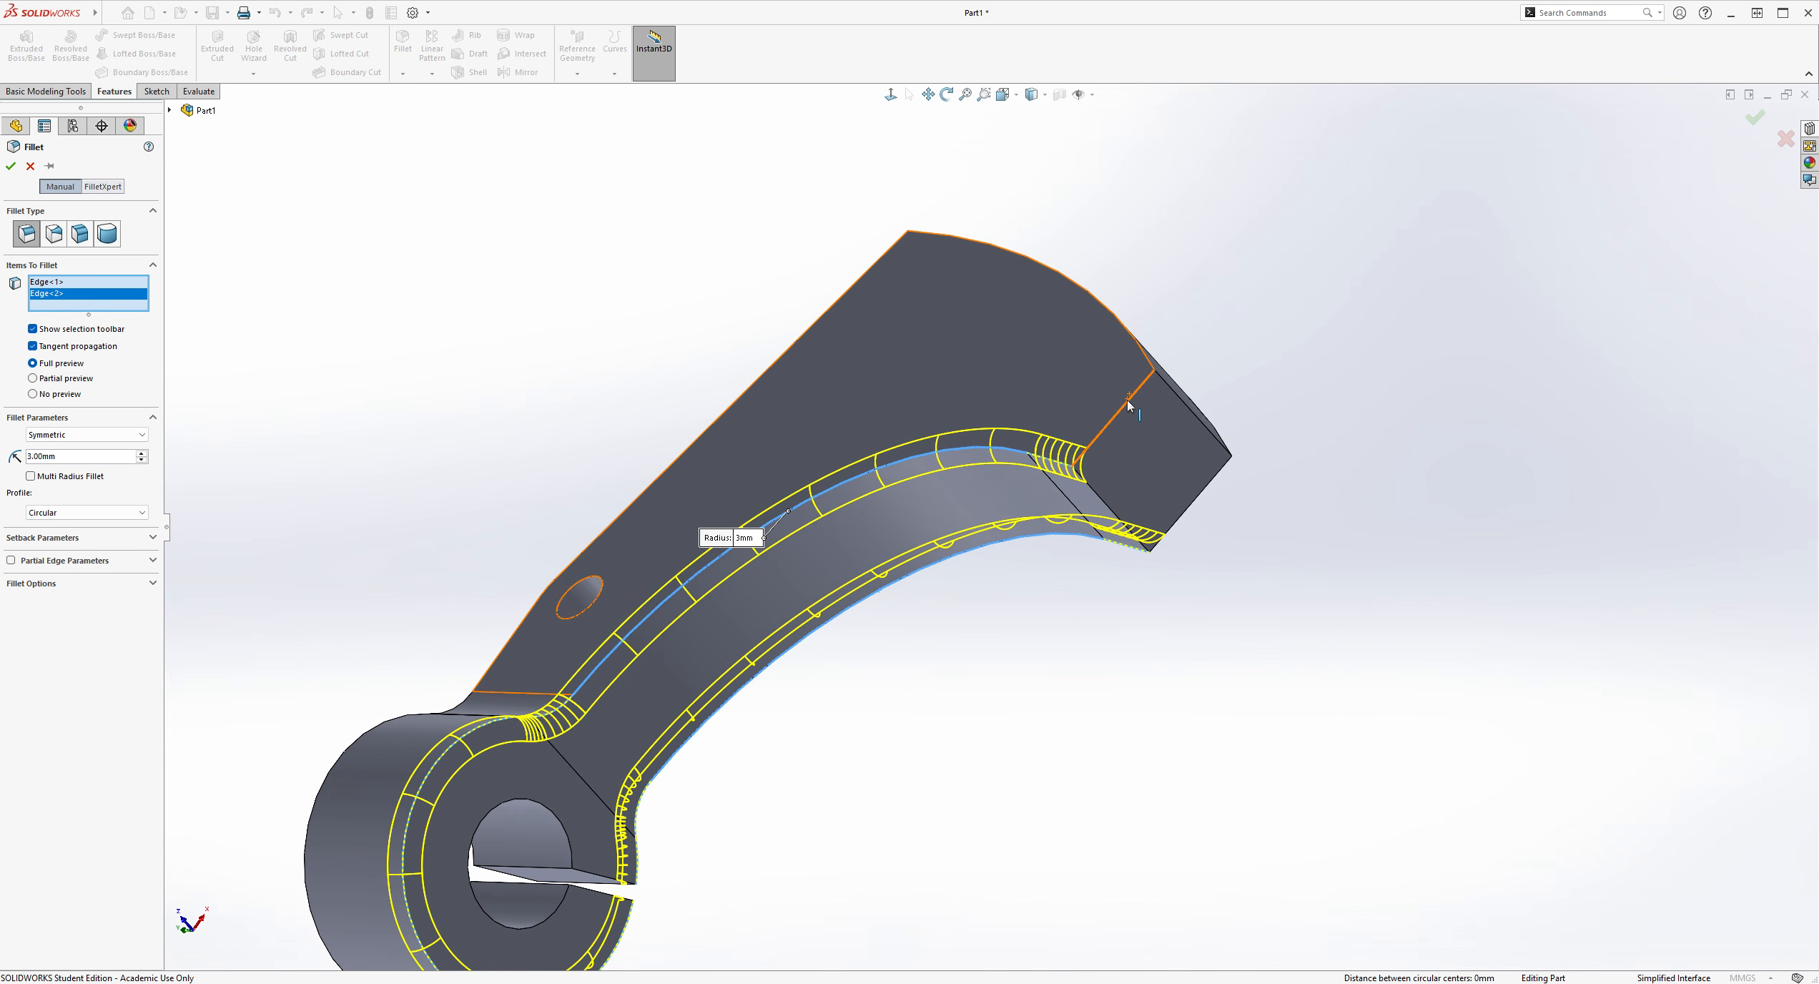
left_click(1127, 406)
middle_click_drag(1336, 418, 1191, 446)
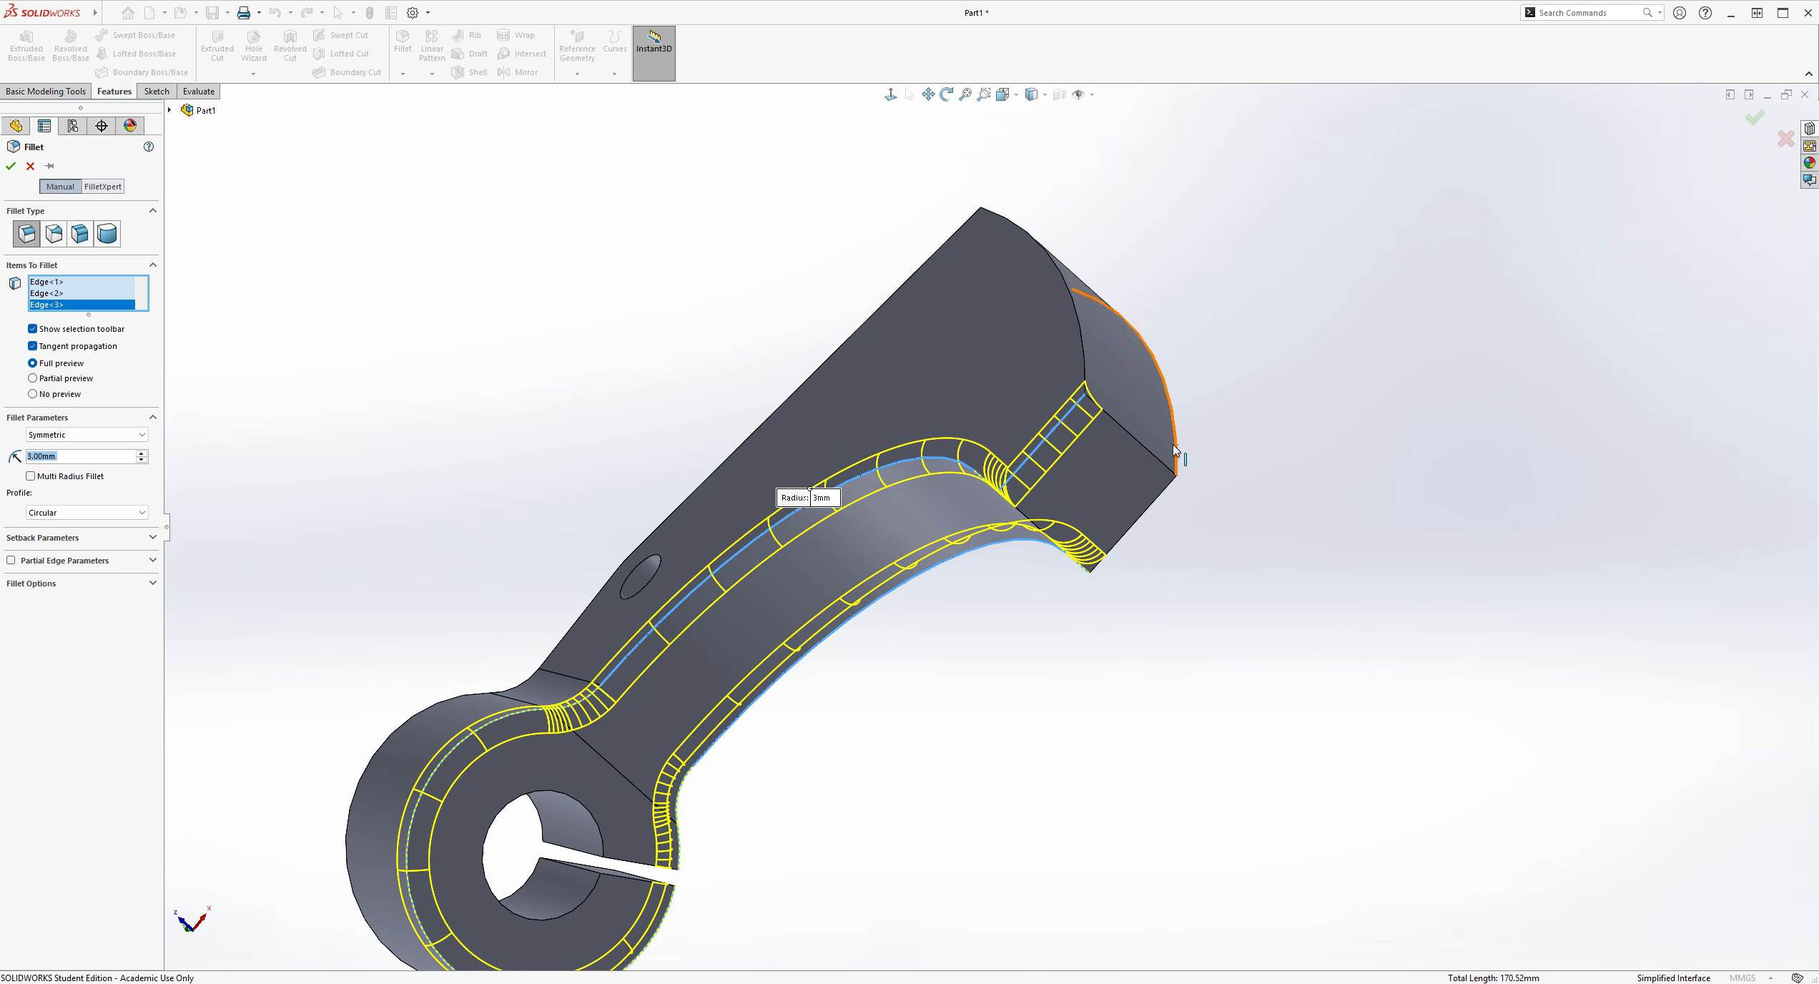
left_click(1147, 447)
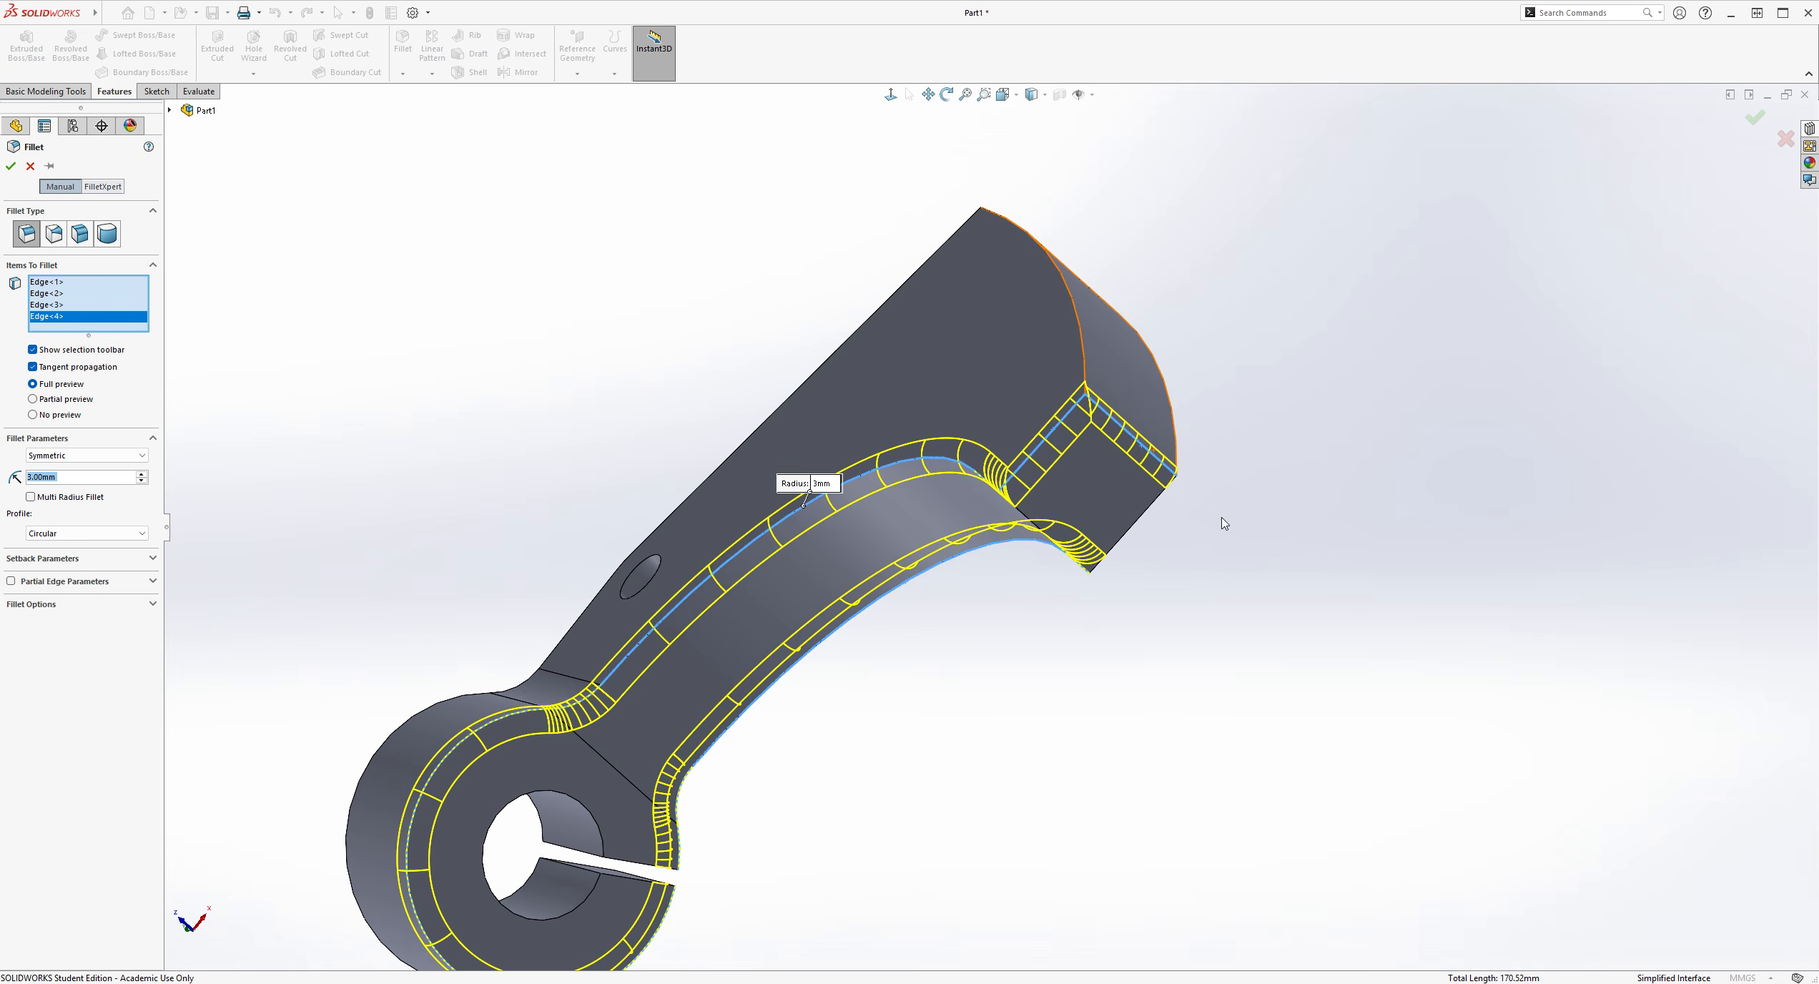
middle_click_drag(1220, 517, 1192, 460)
left_click(1149, 447)
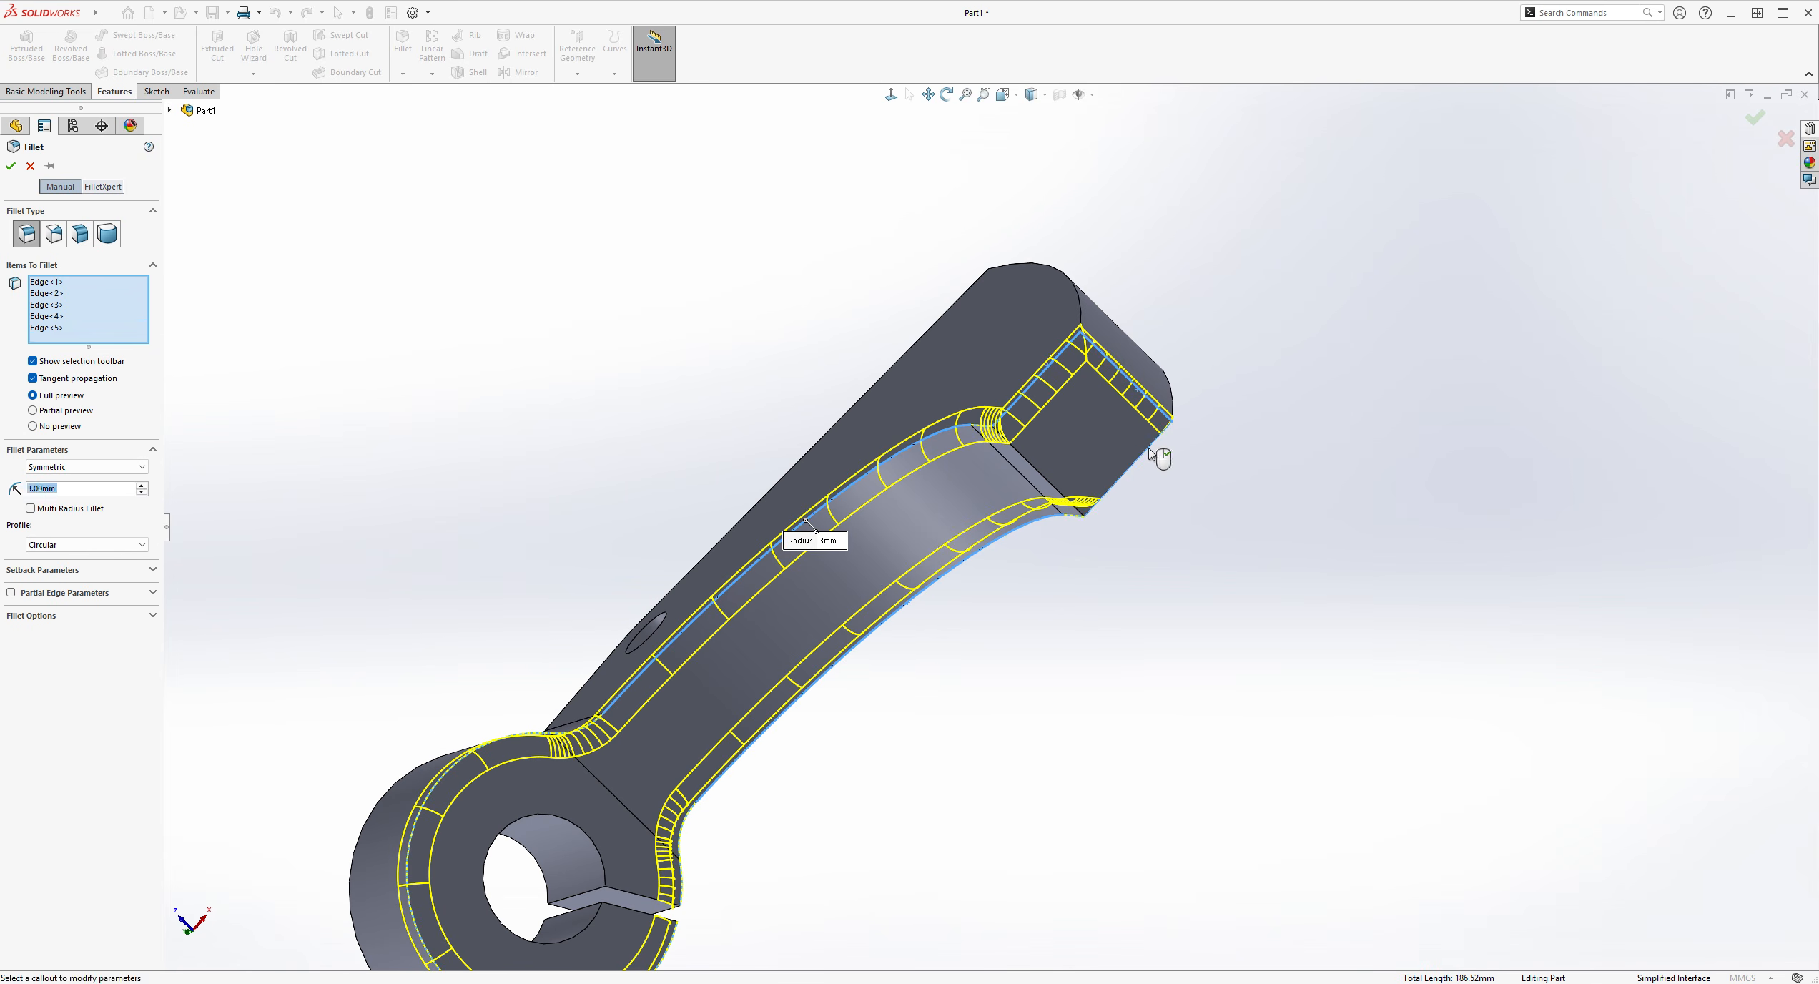
left_click(1038, 470)
middle_click_drag(1167, 472, 1095, 473)
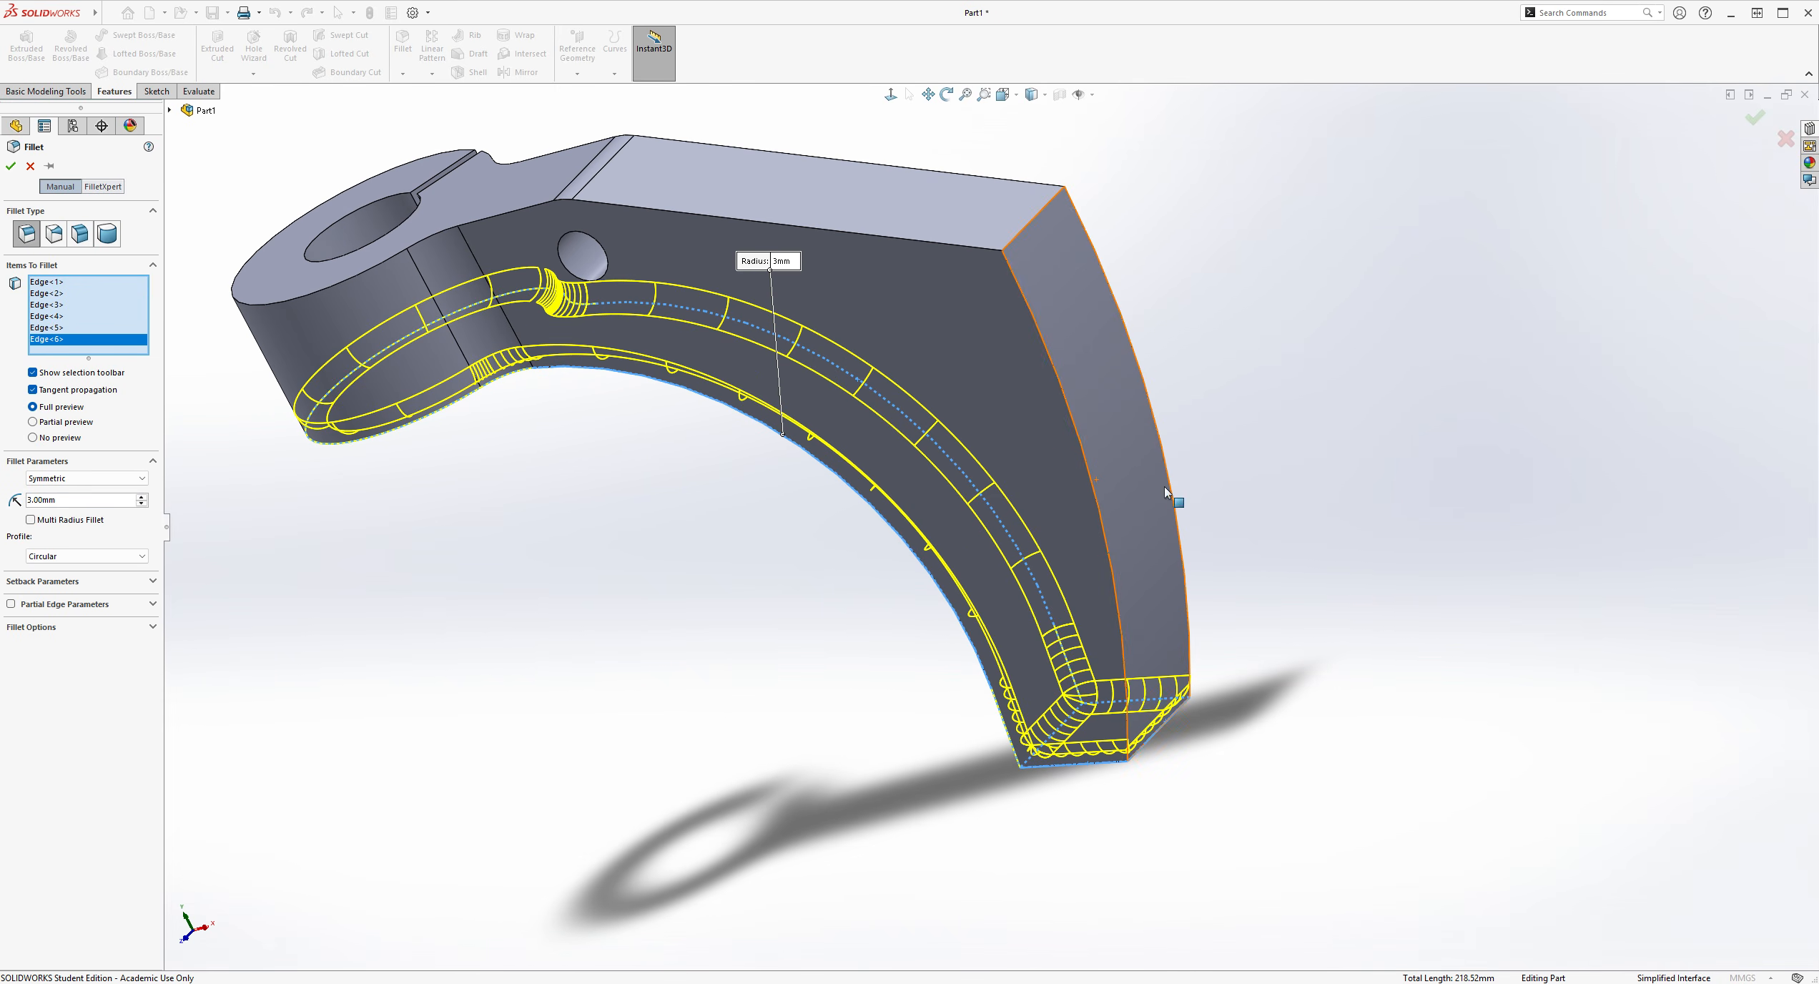
Add the two long edges of the arm's outer curved face to the 3 mm fillet
left_click(1100, 518)
middle_click_drag(1233, 500, 791, 659)
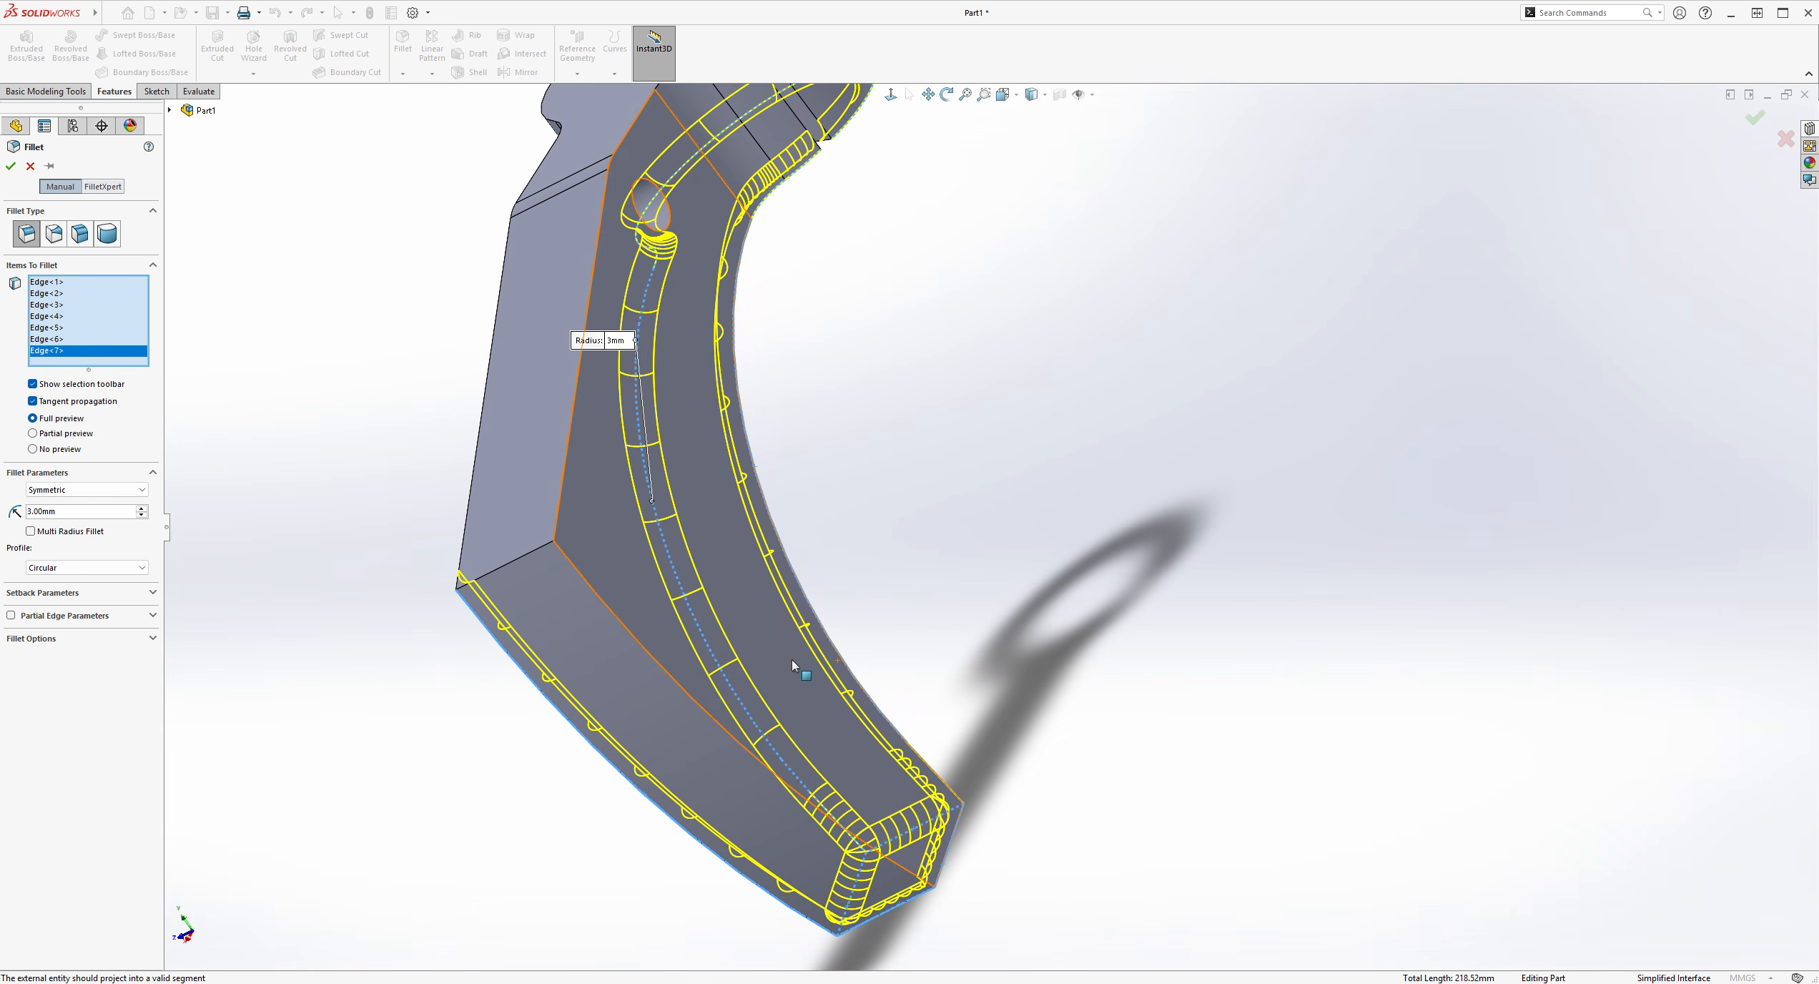
left_click(698, 707)
middle_click_drag(698, 707, 1565, 478)
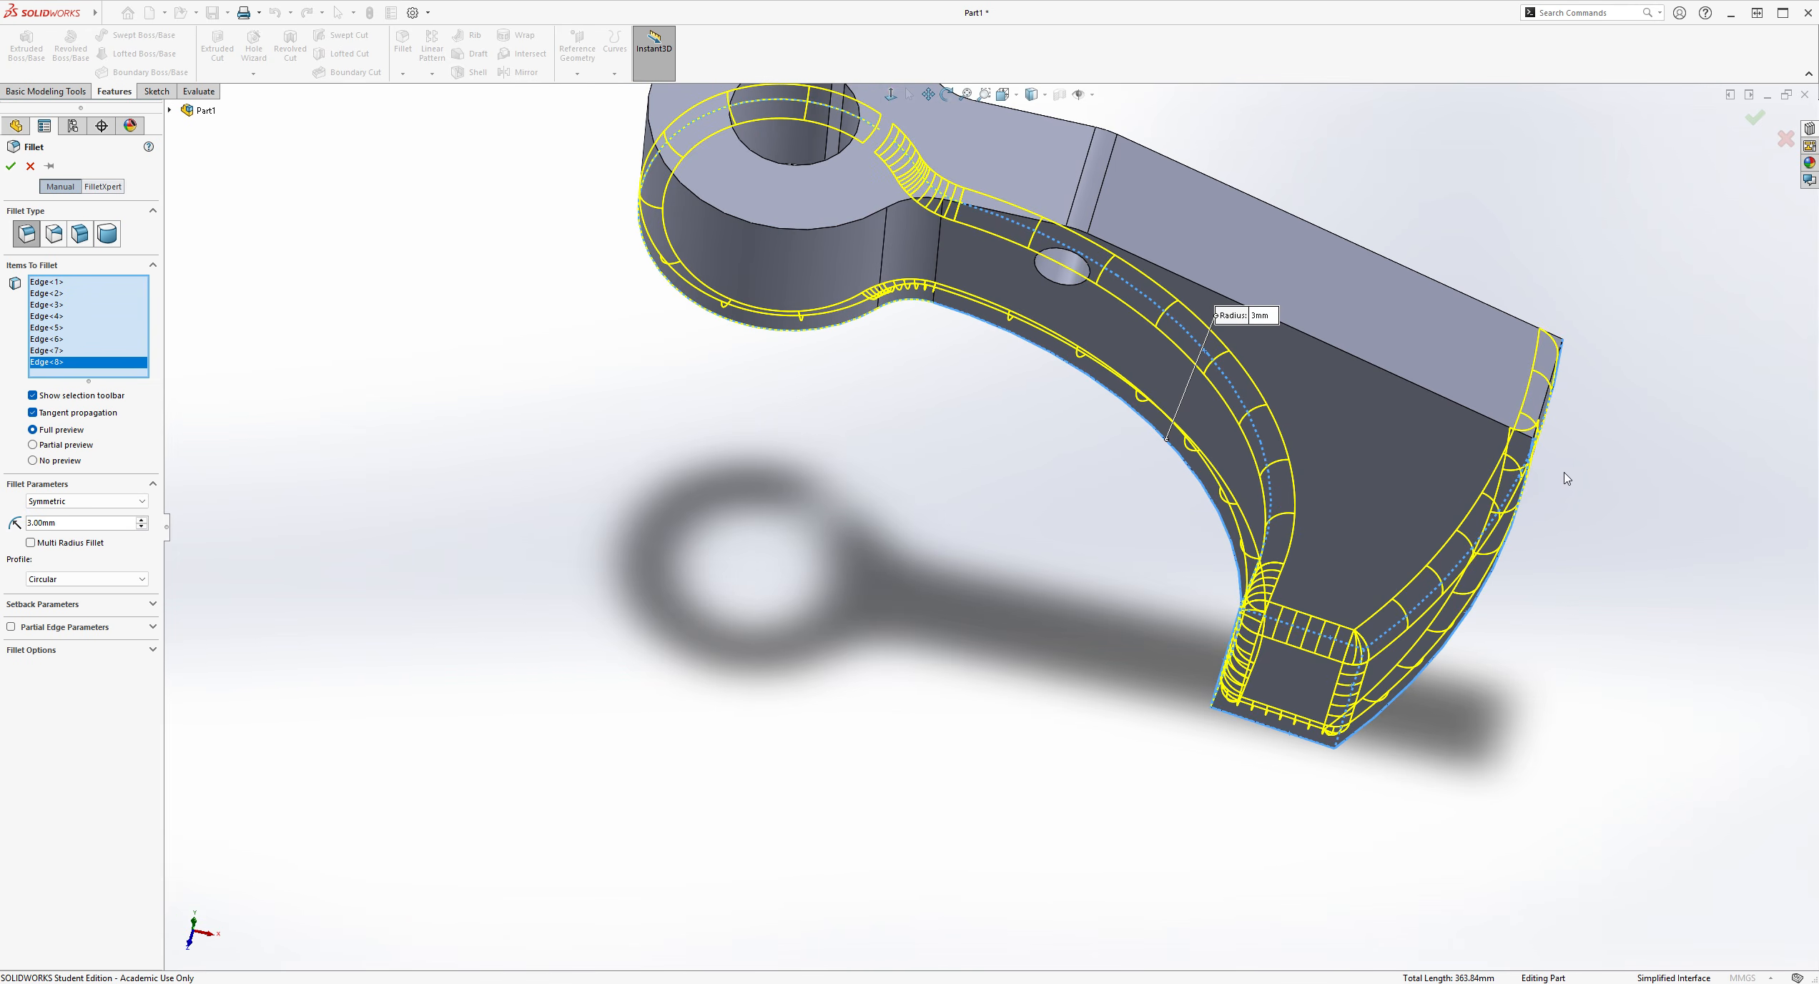
Add both long edges of the arm's sloped top face to the selection and apply the 3 mm fillet
left_click(1367, 363)
middle_click_drag(1657, 211, 1491, 279)
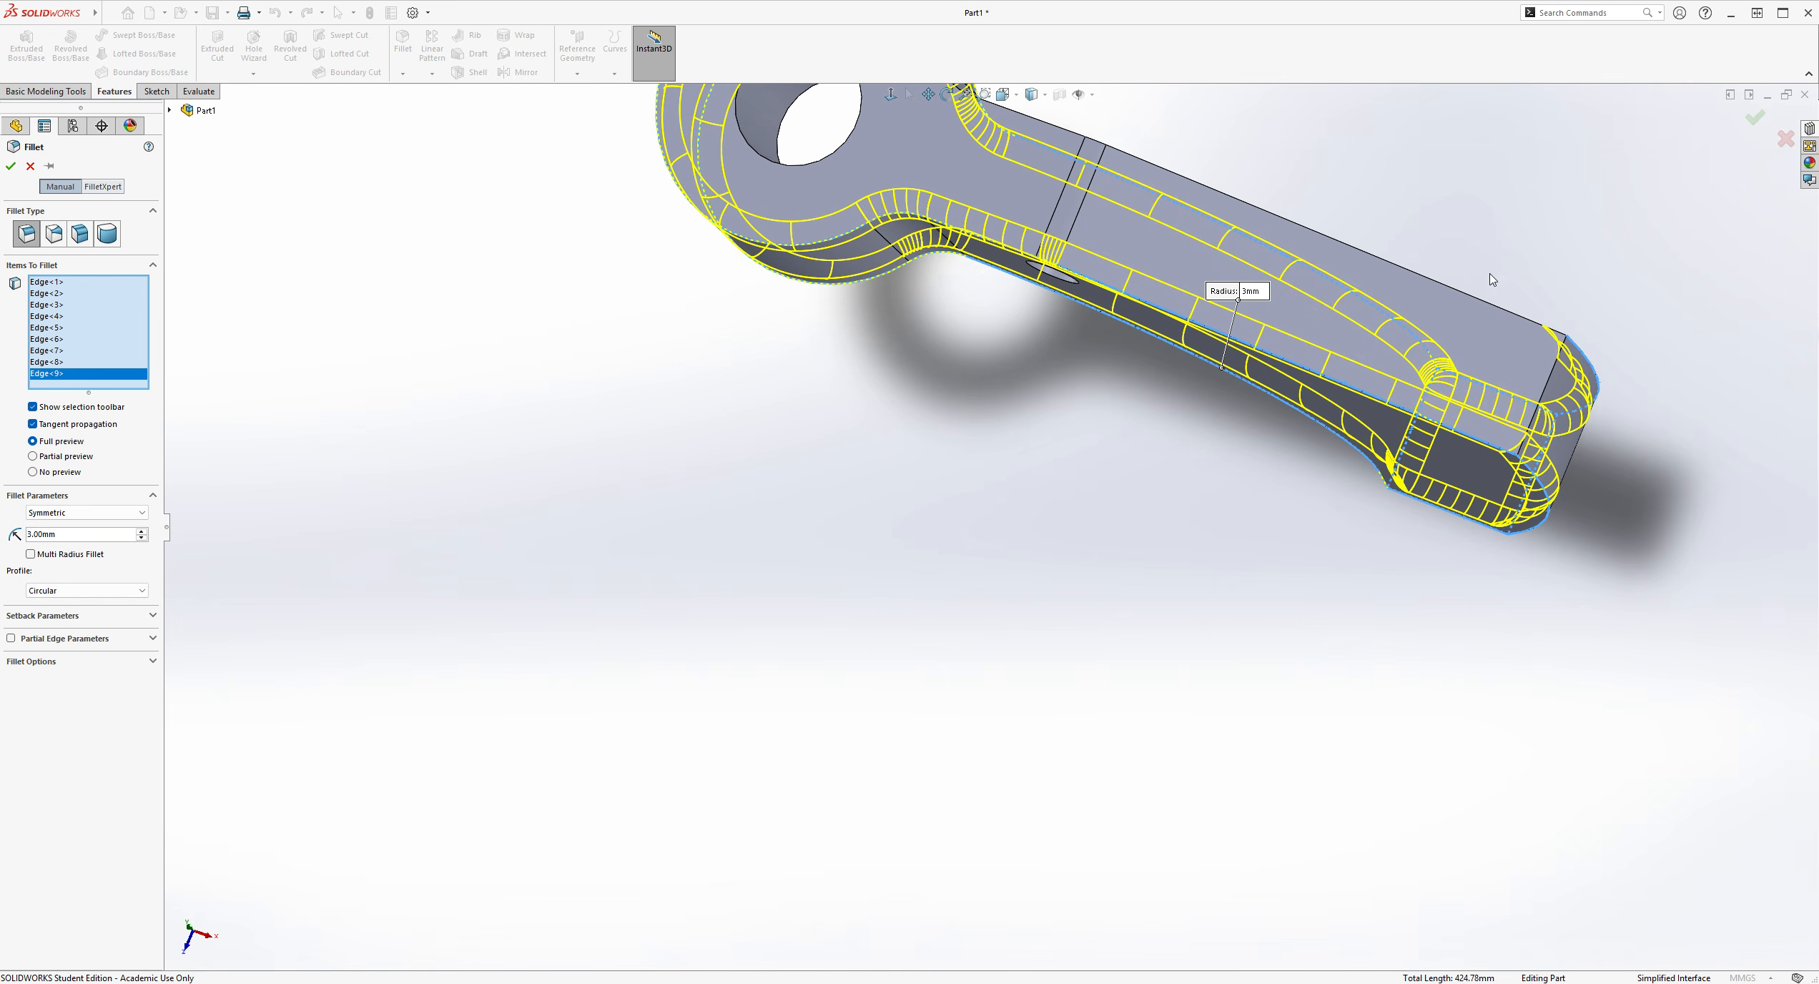
left_click(1469, 293)
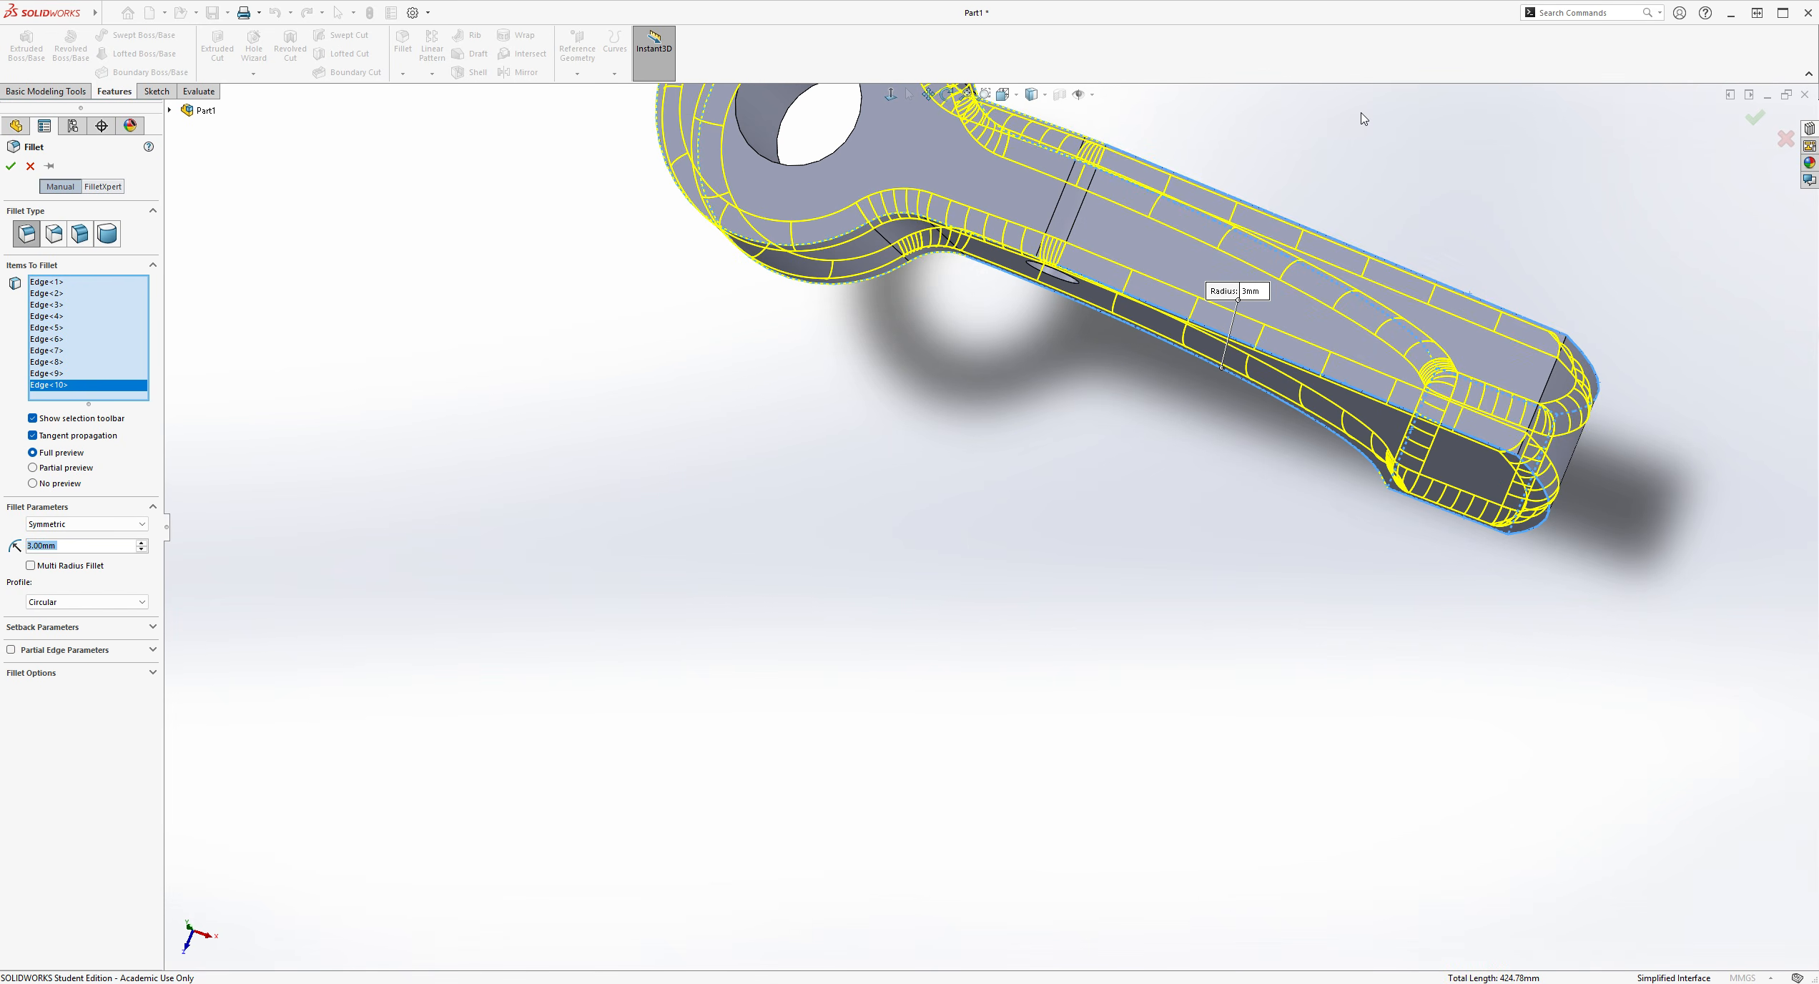
middle_click_drag(1362, 118, 1258, 165)
middle_click_drag(1245, 433, 1478, 826)
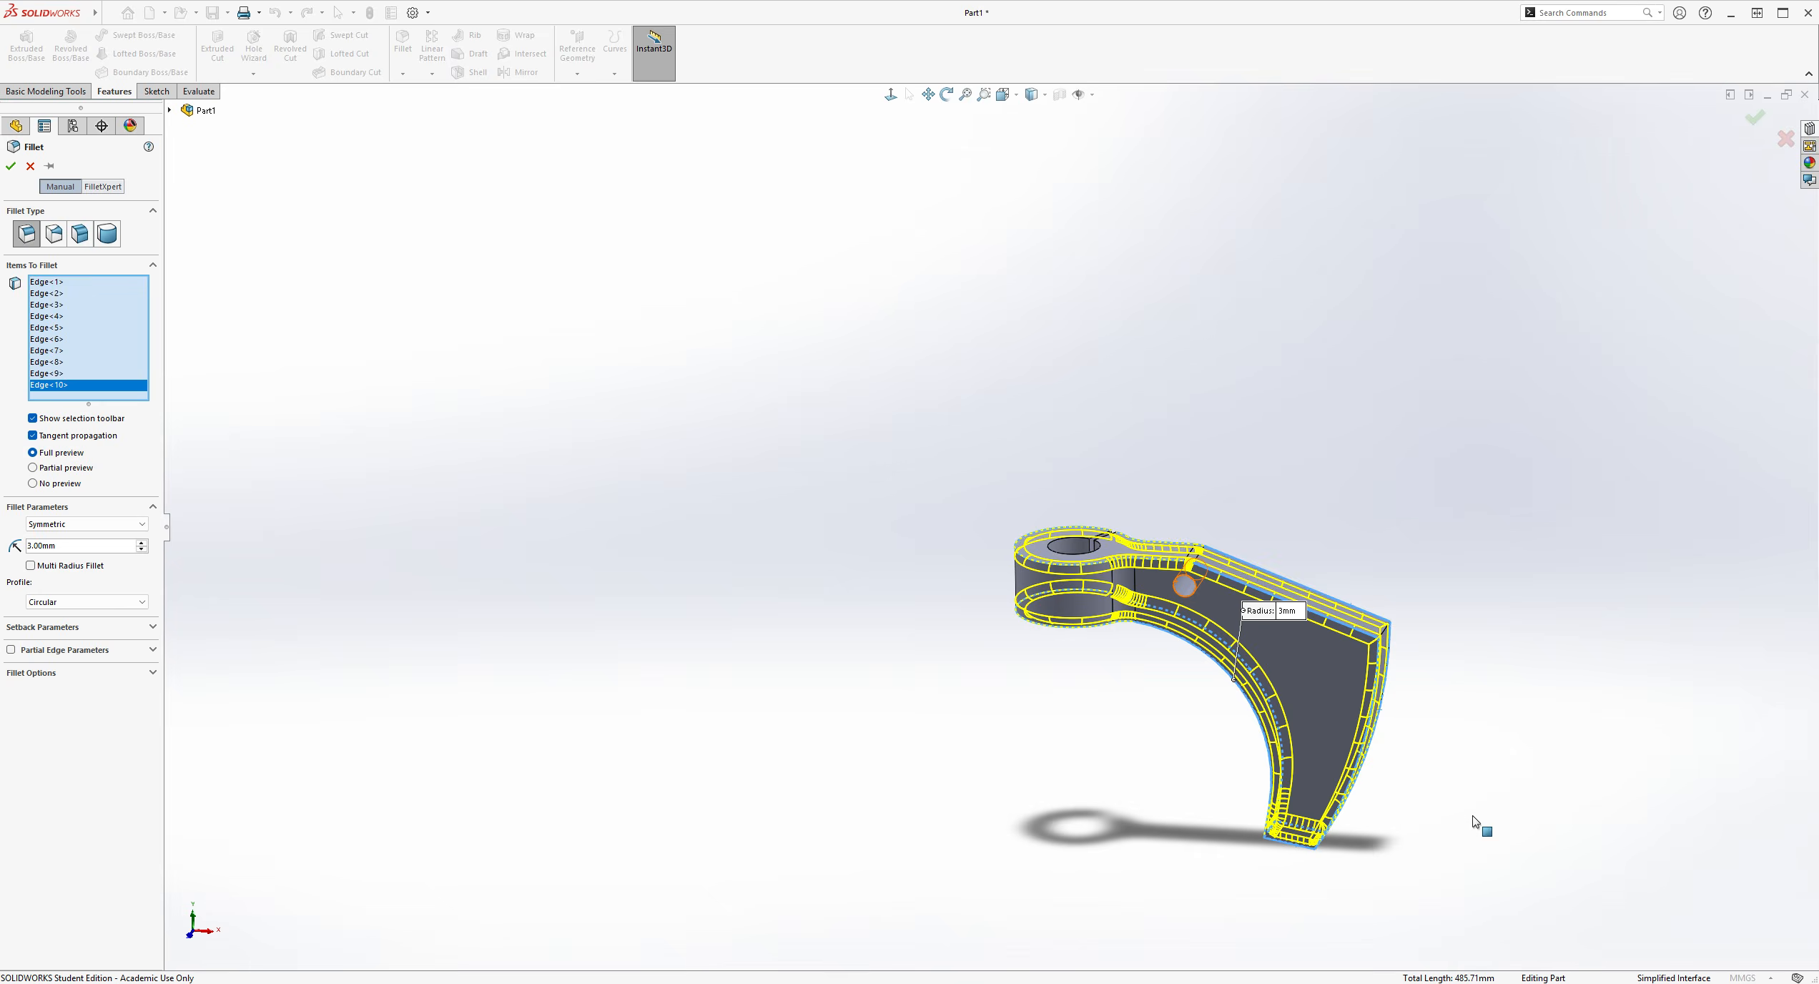
scroll(1417, 850, "down", 3)
middle_click_drag(1261, 641, 1231, 513)
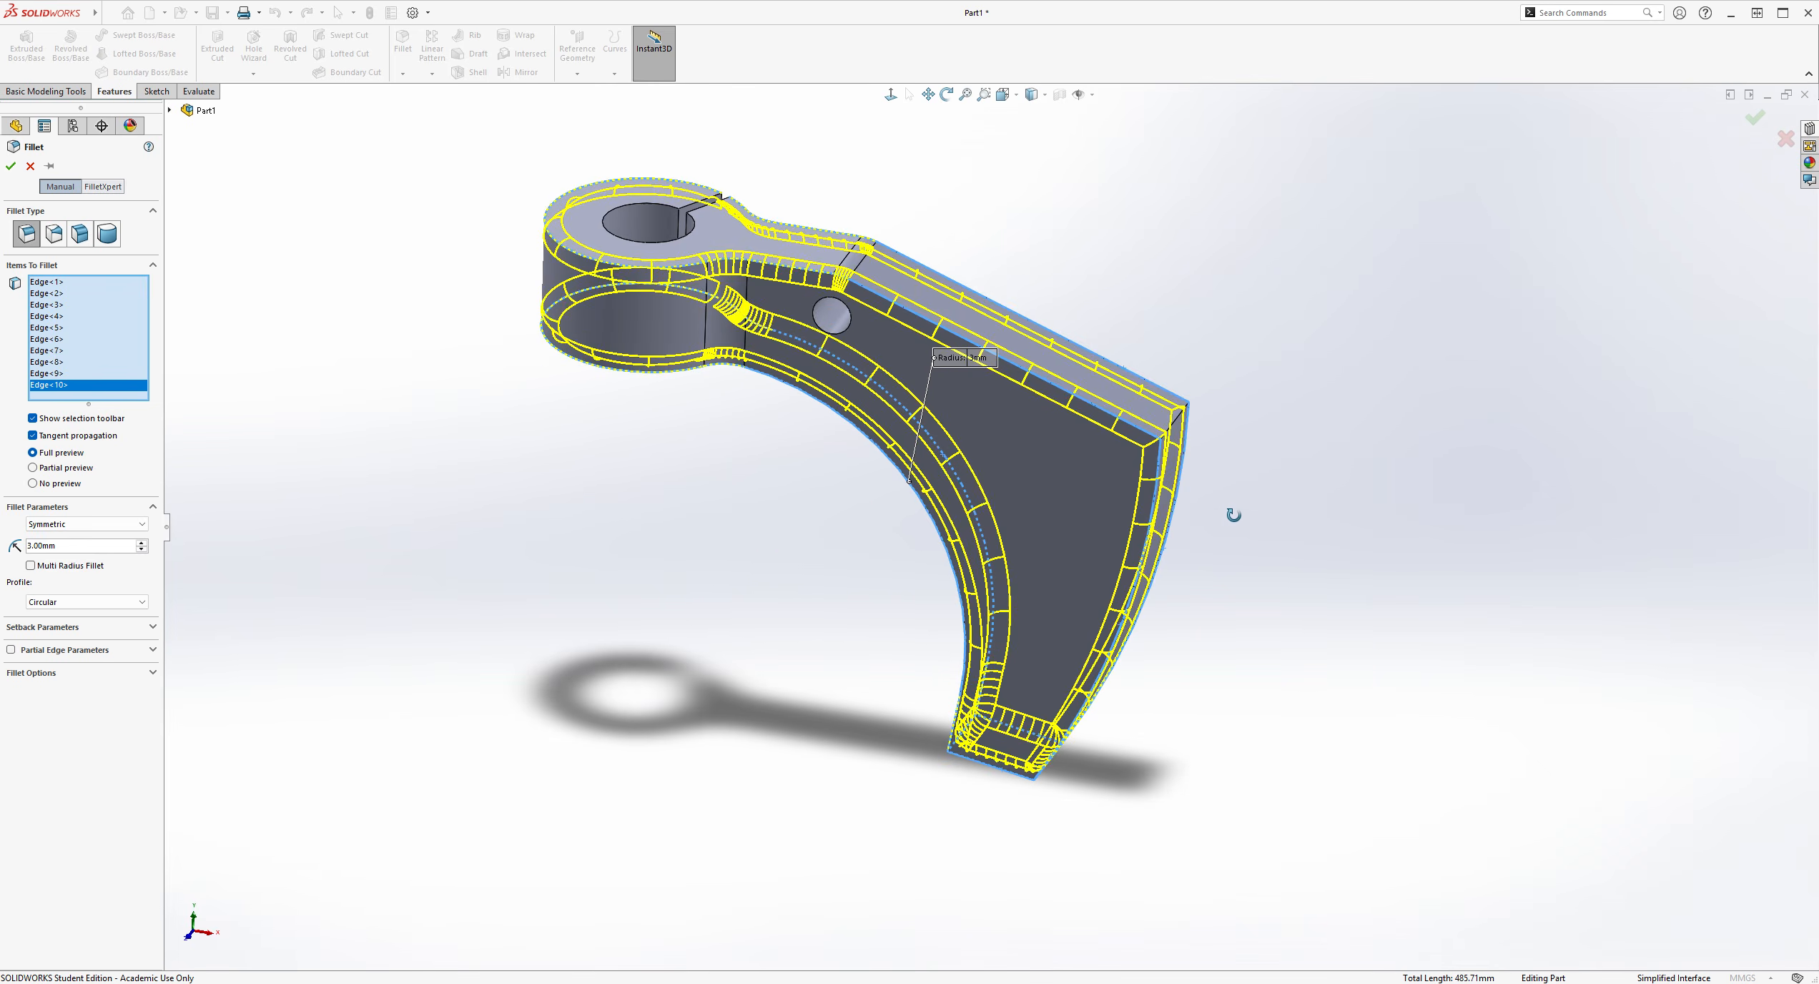
left_click(10, 166)
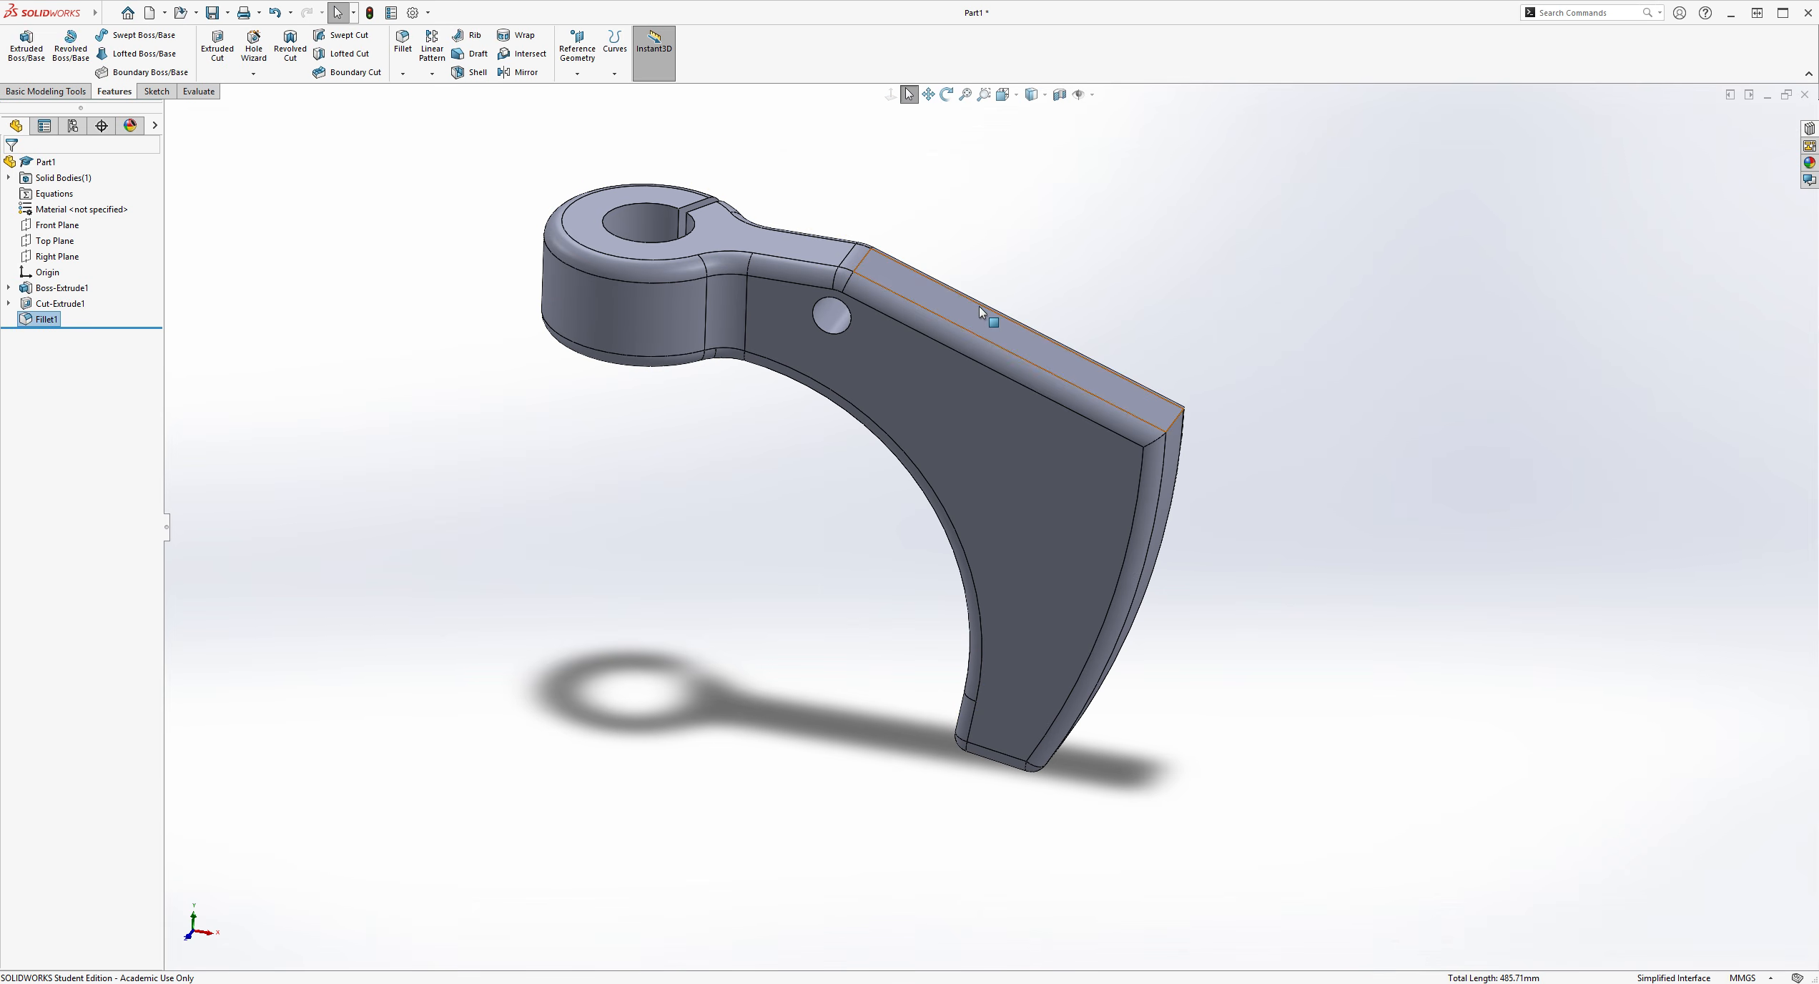
Start a sketch on the flat face at the arm's free lower end
middle_click_drag(1227, 275, 1213, 520)
scroll(1121, 482, "down", 2)
middle_click_drag(1276, 345, 1302, 400)
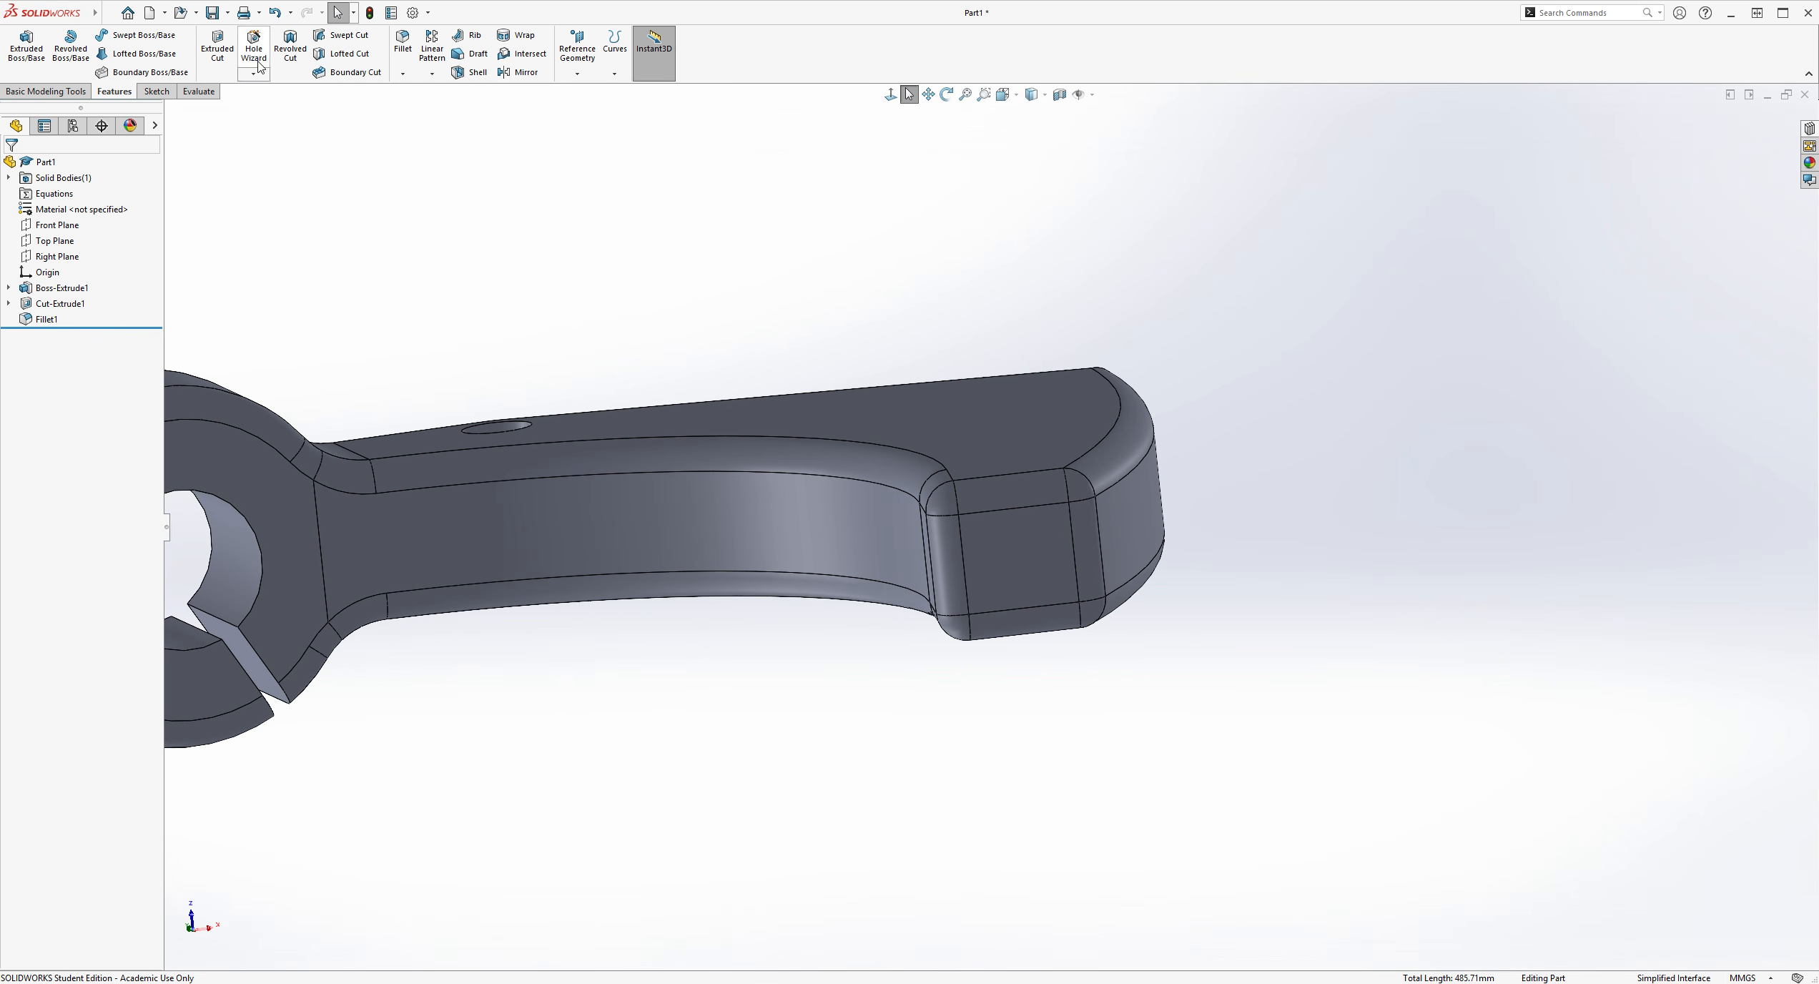
middle_click_drag(1101, 312, 1035, 314)
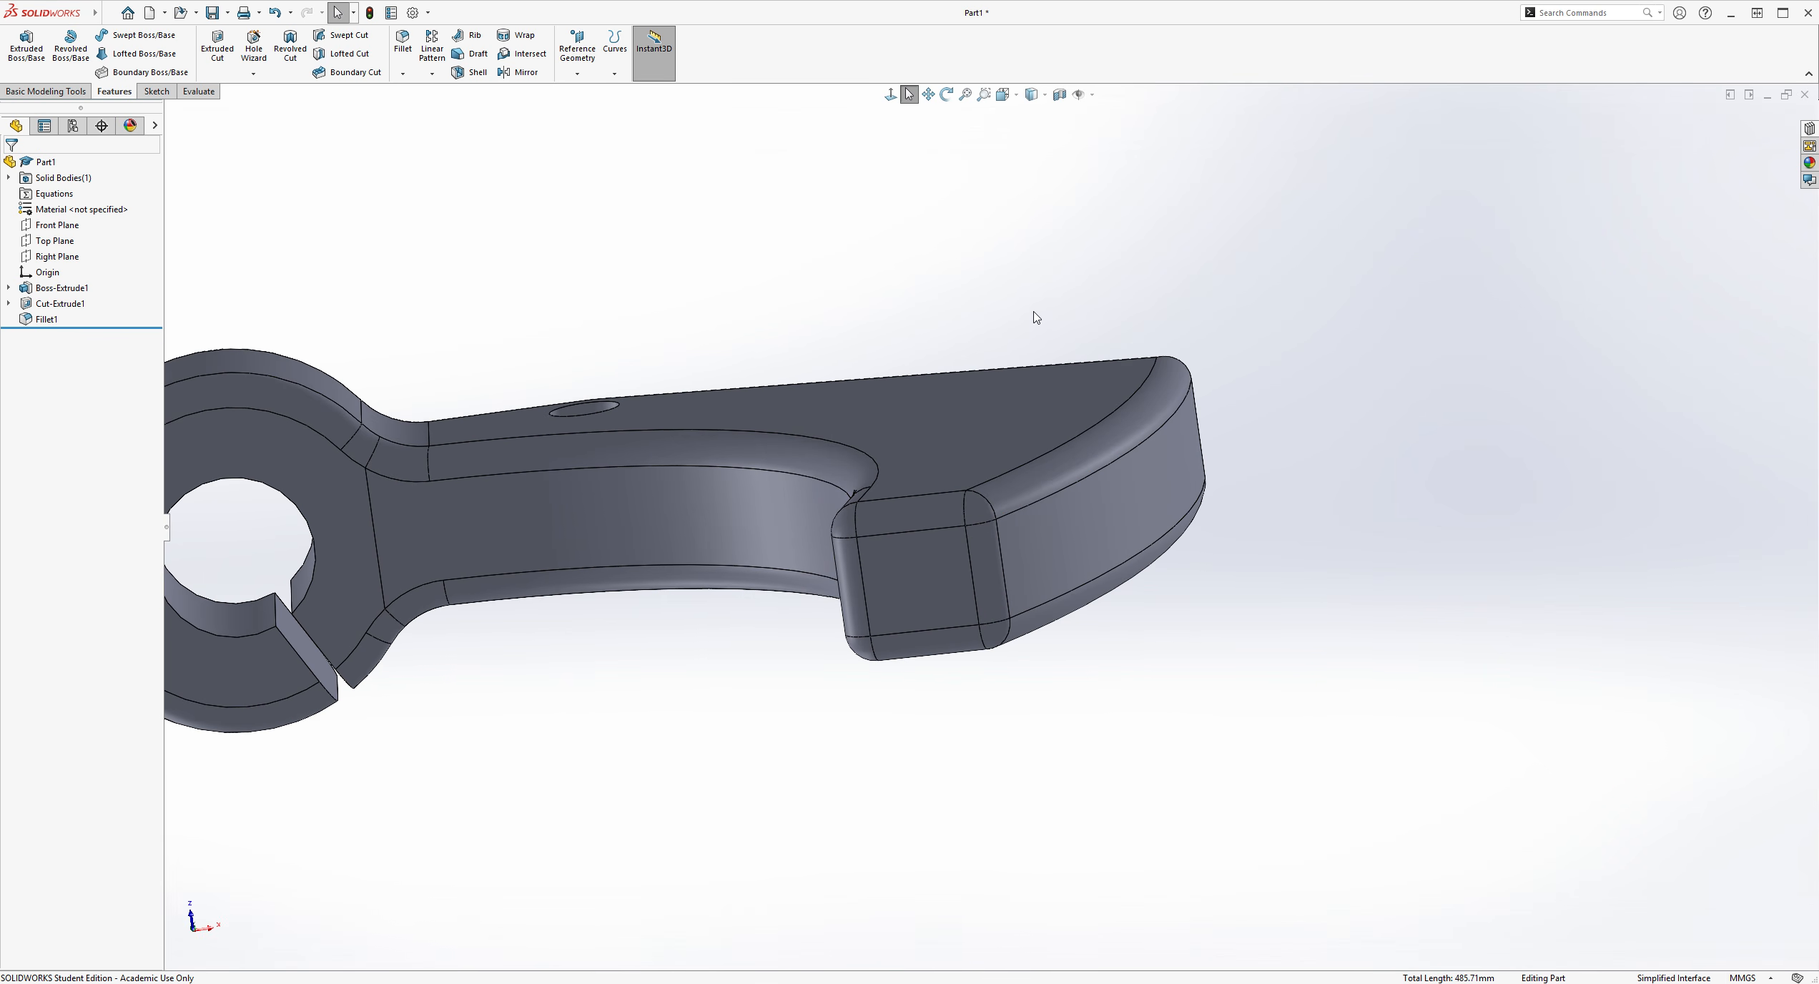
left_click(164, 88)
left_click(21, 44)
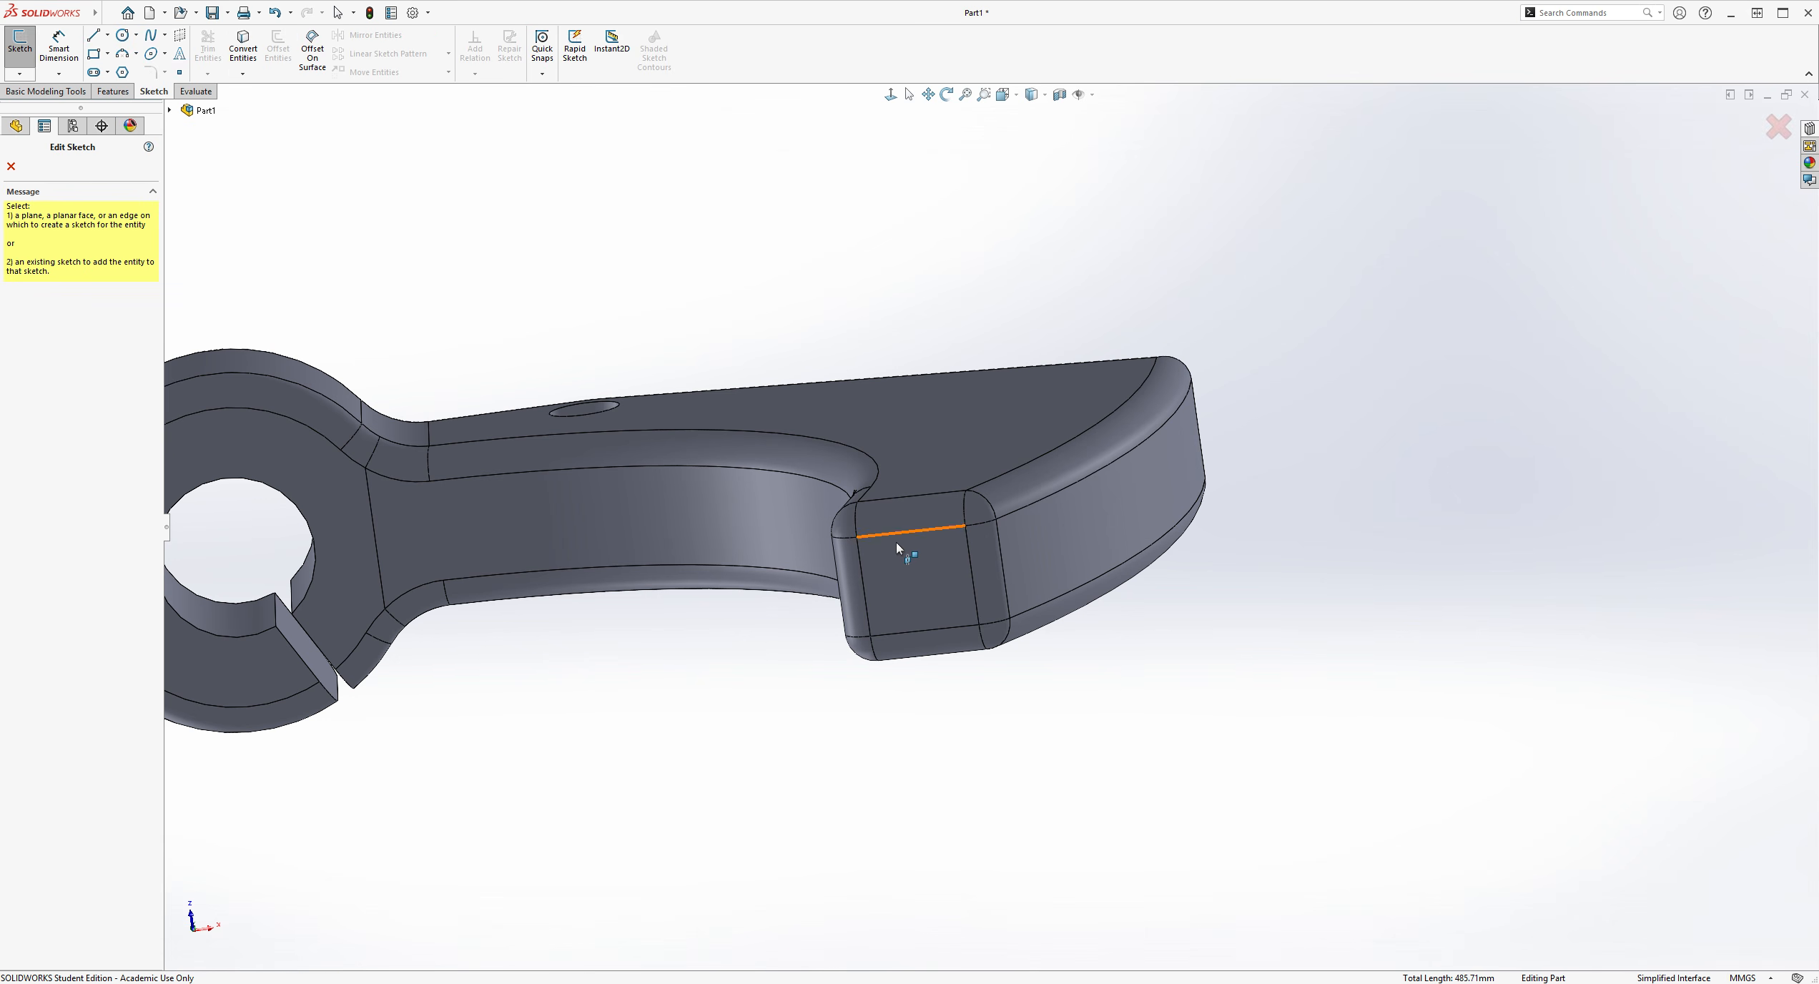
left_click(957, 547)
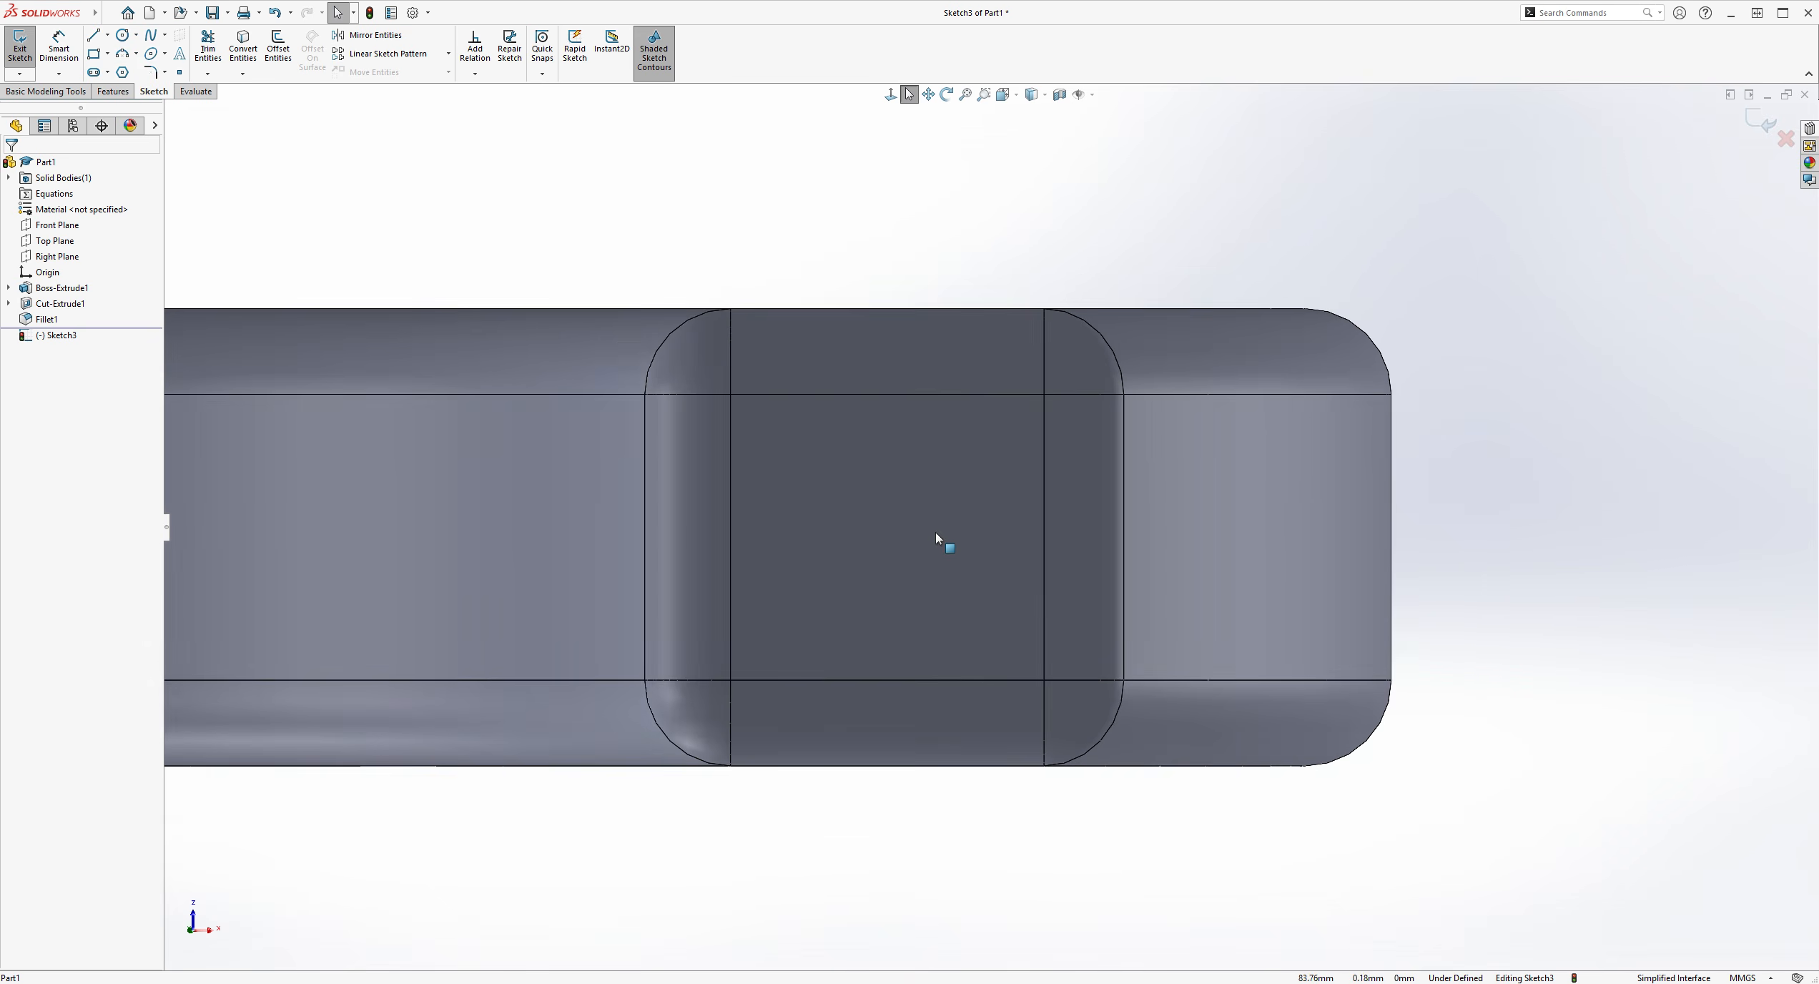
Draw a horizontal construction line between the midpoints of the end face's two side edges
left_click(94, 35)
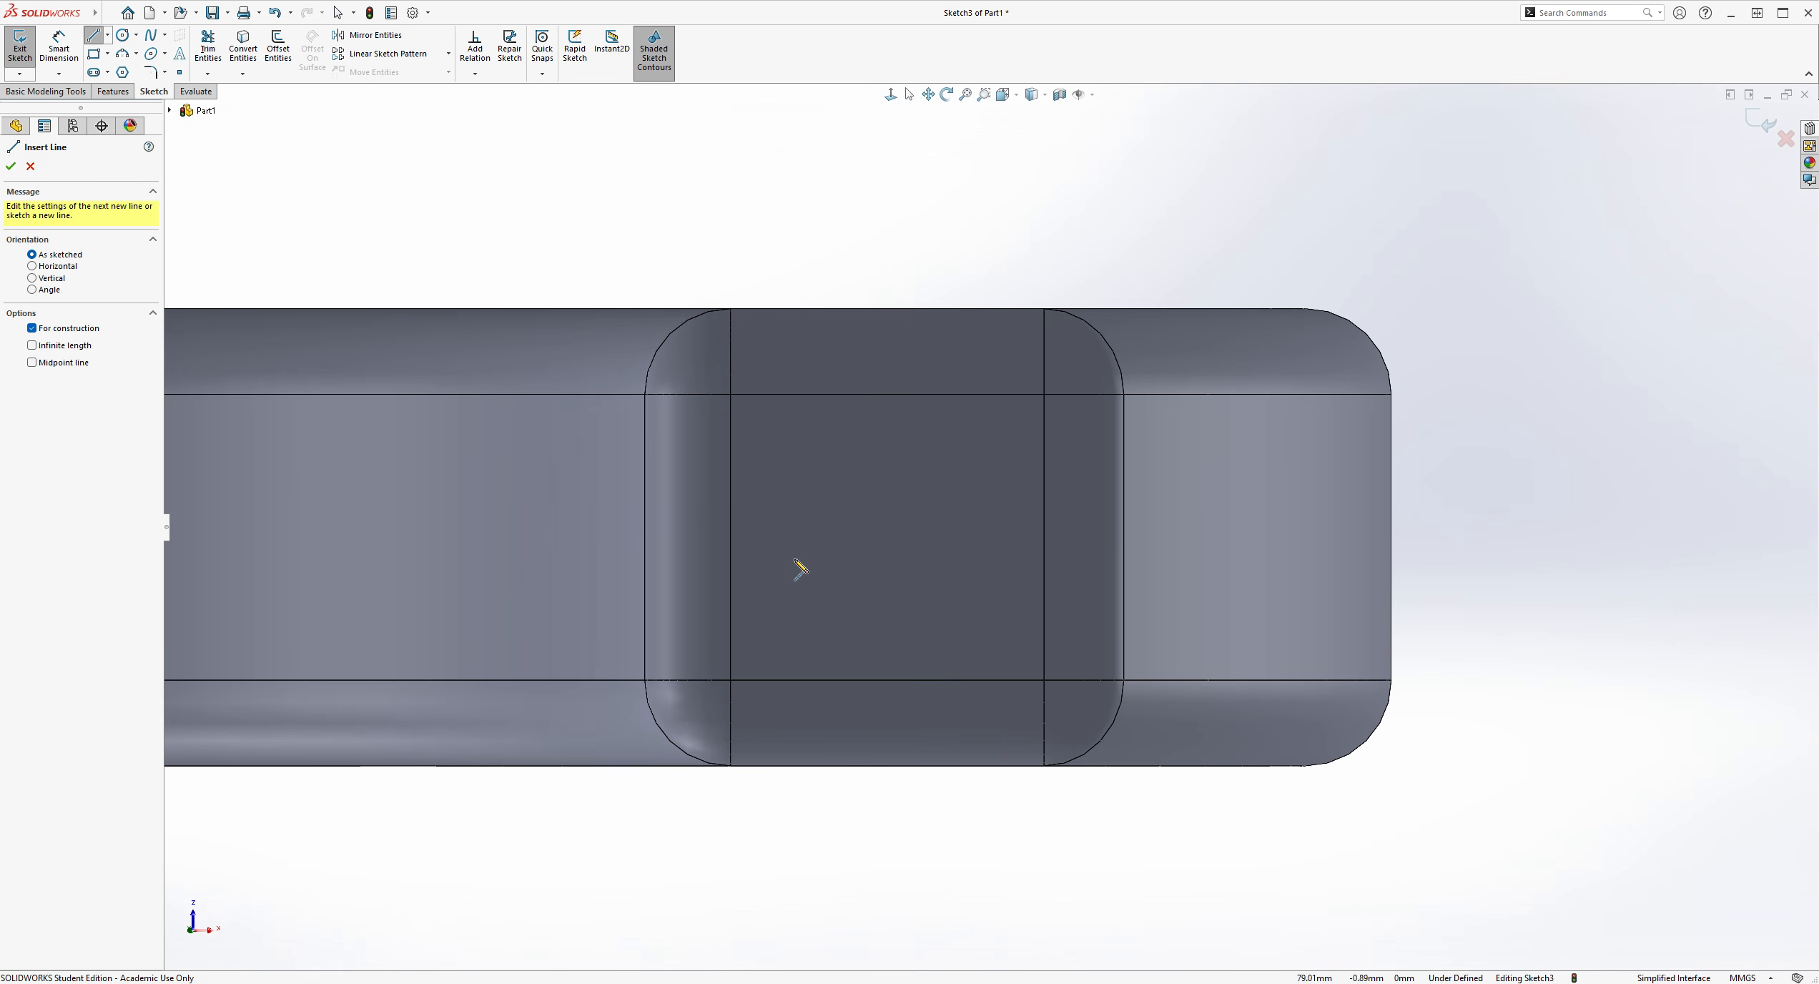
left_click(730, 537)
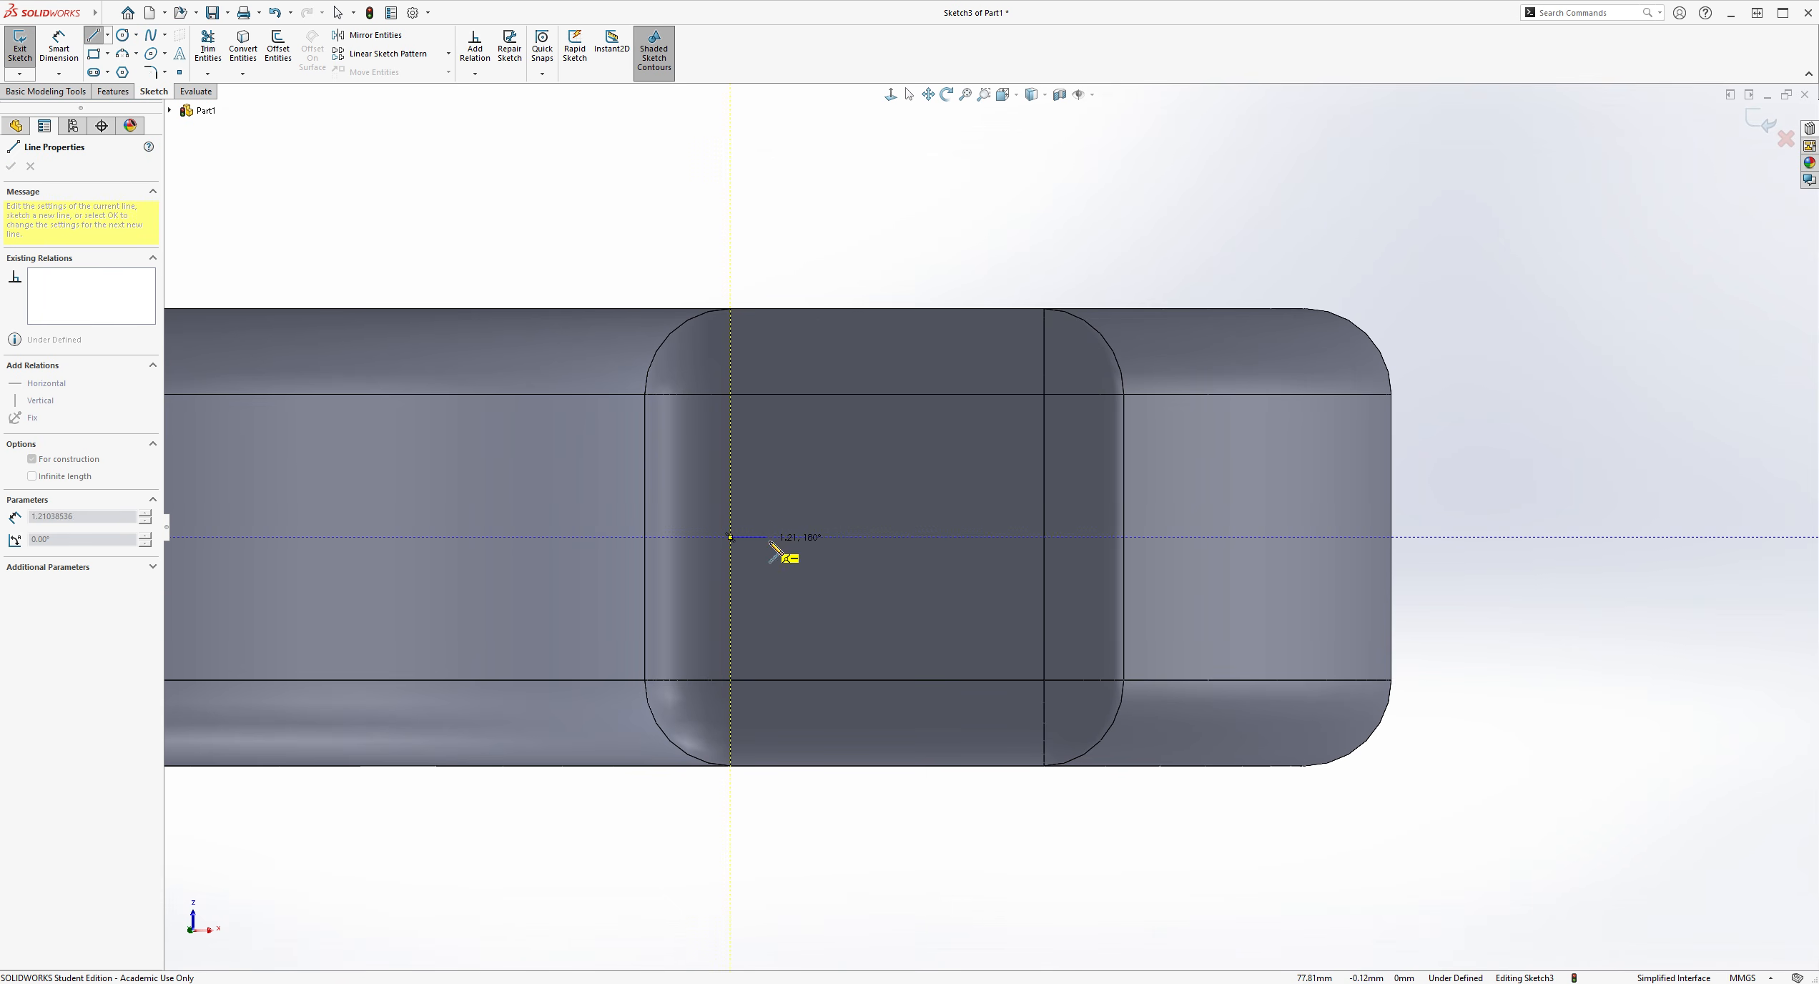
left_click(1044, 537)
key("Escape")
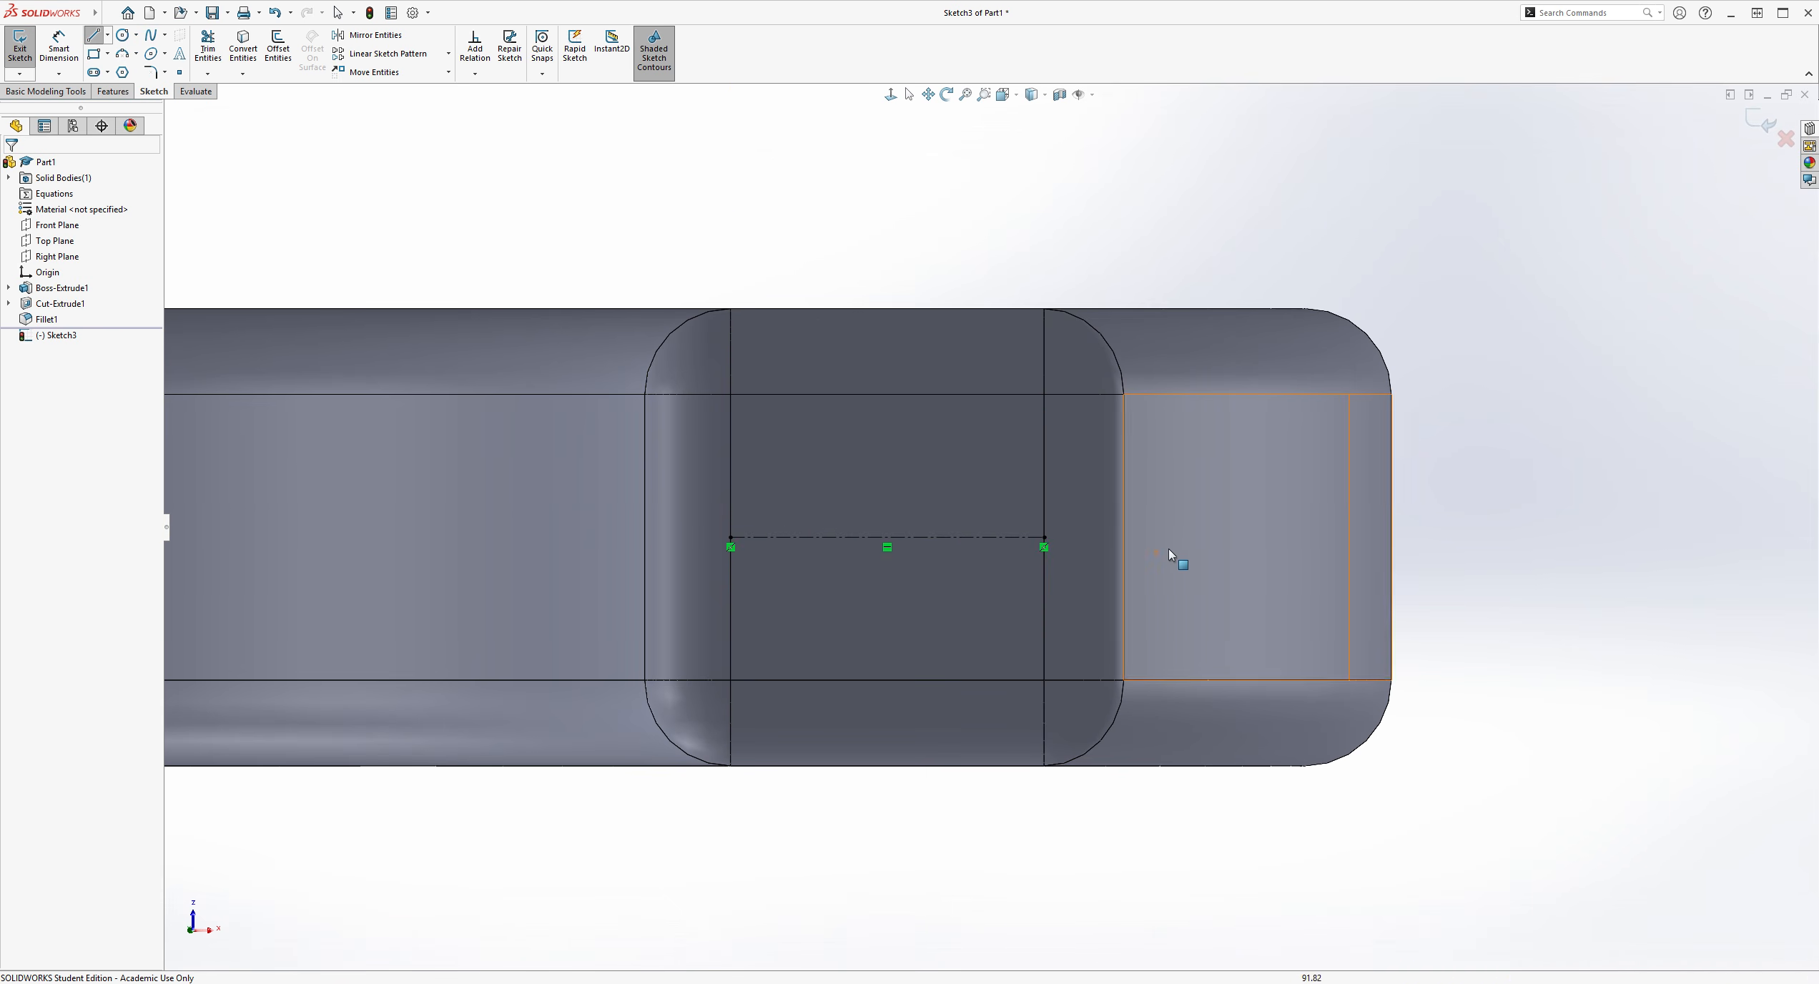
left_click(123, 35)
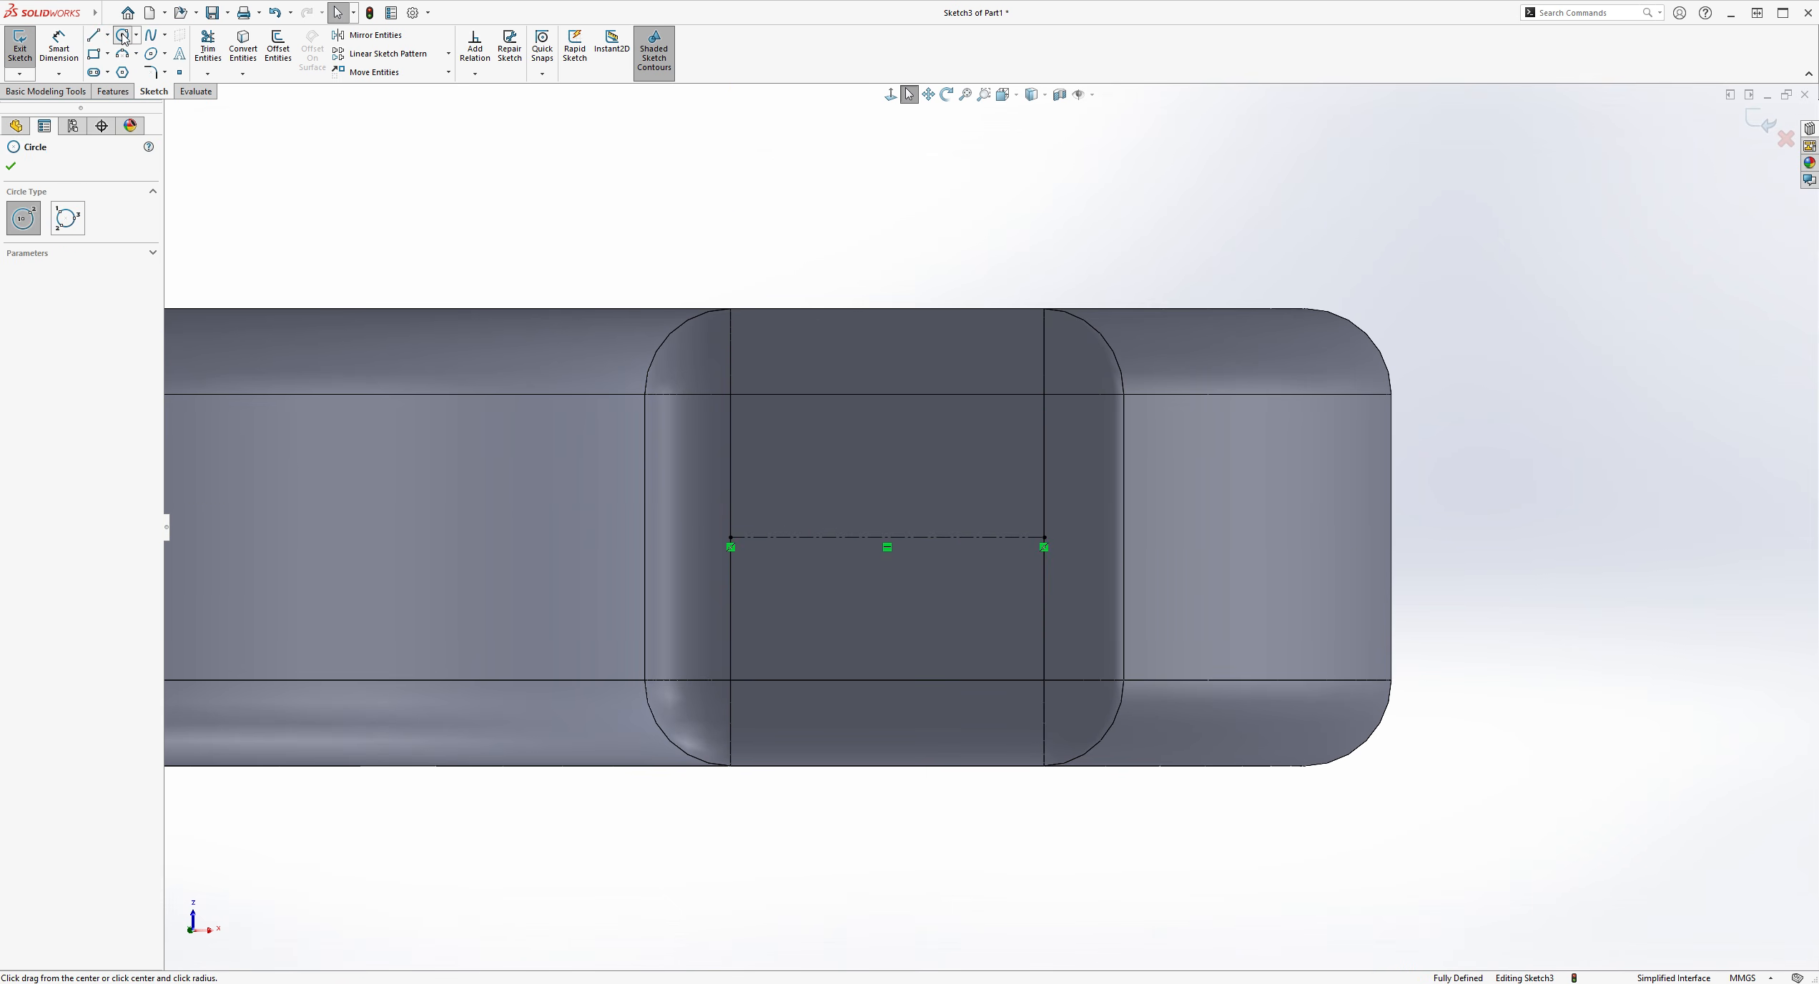
middle_click_drag(971, 518, 909, 532, "ctrl")
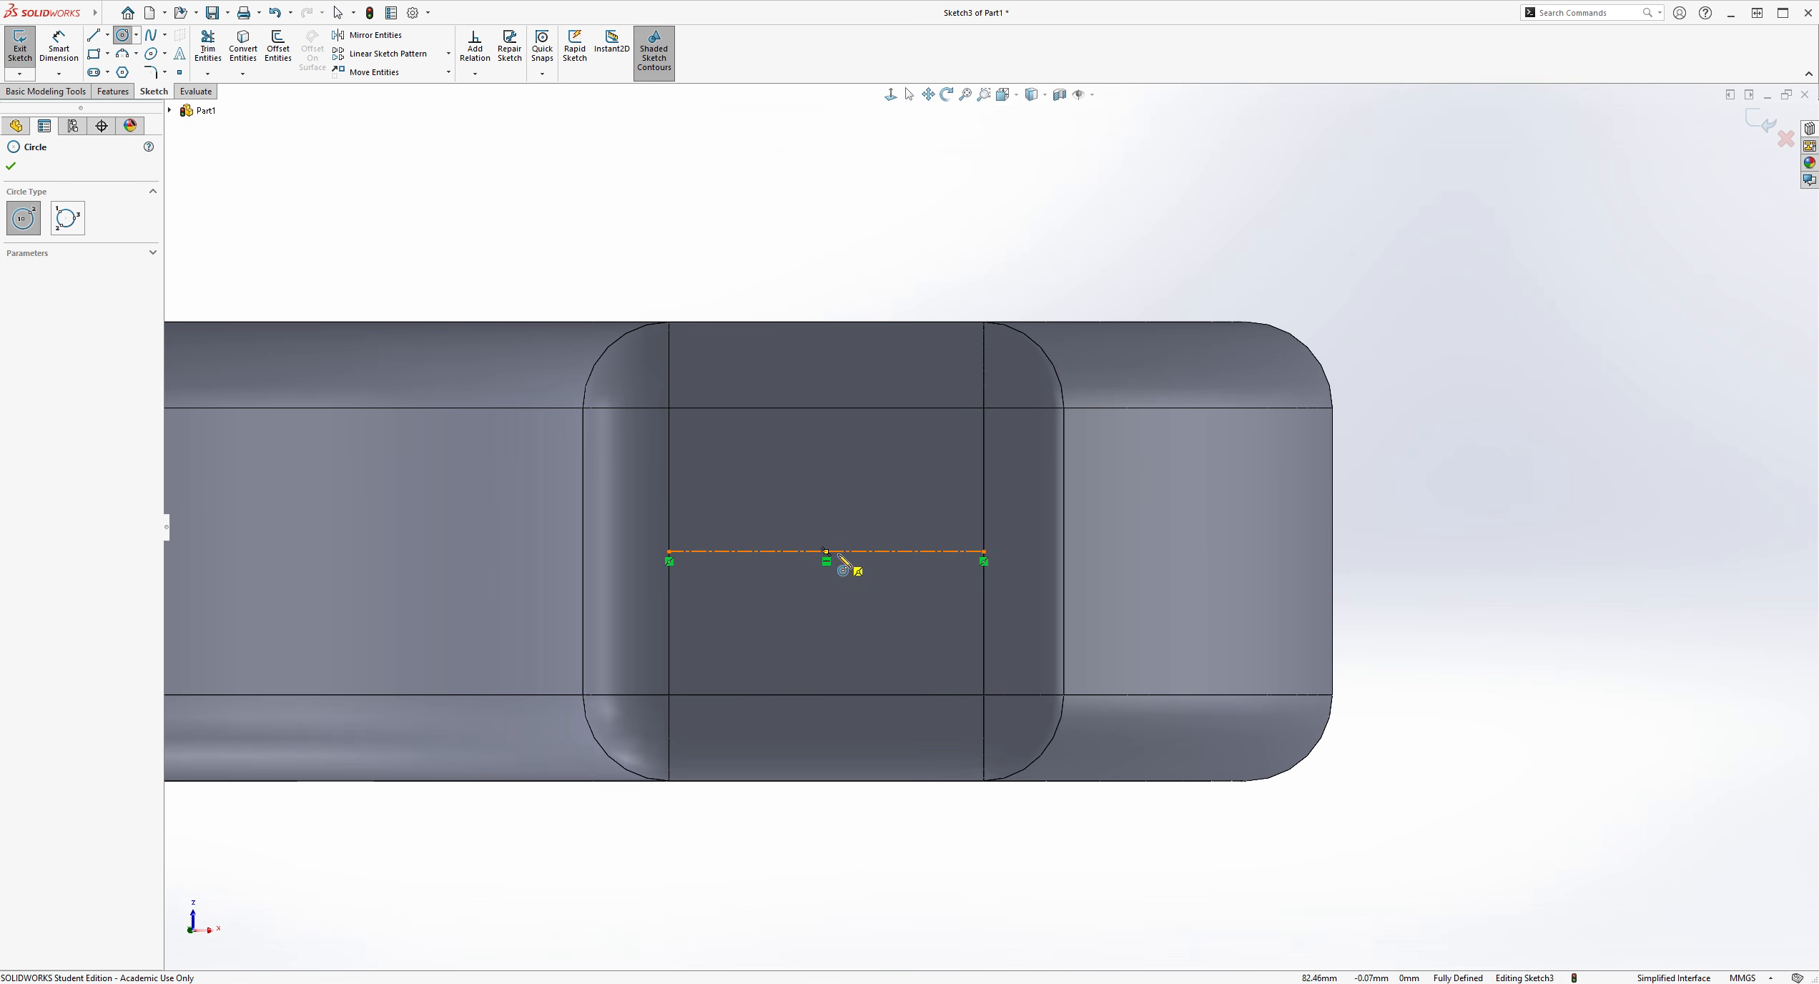
left_click(826, 551)
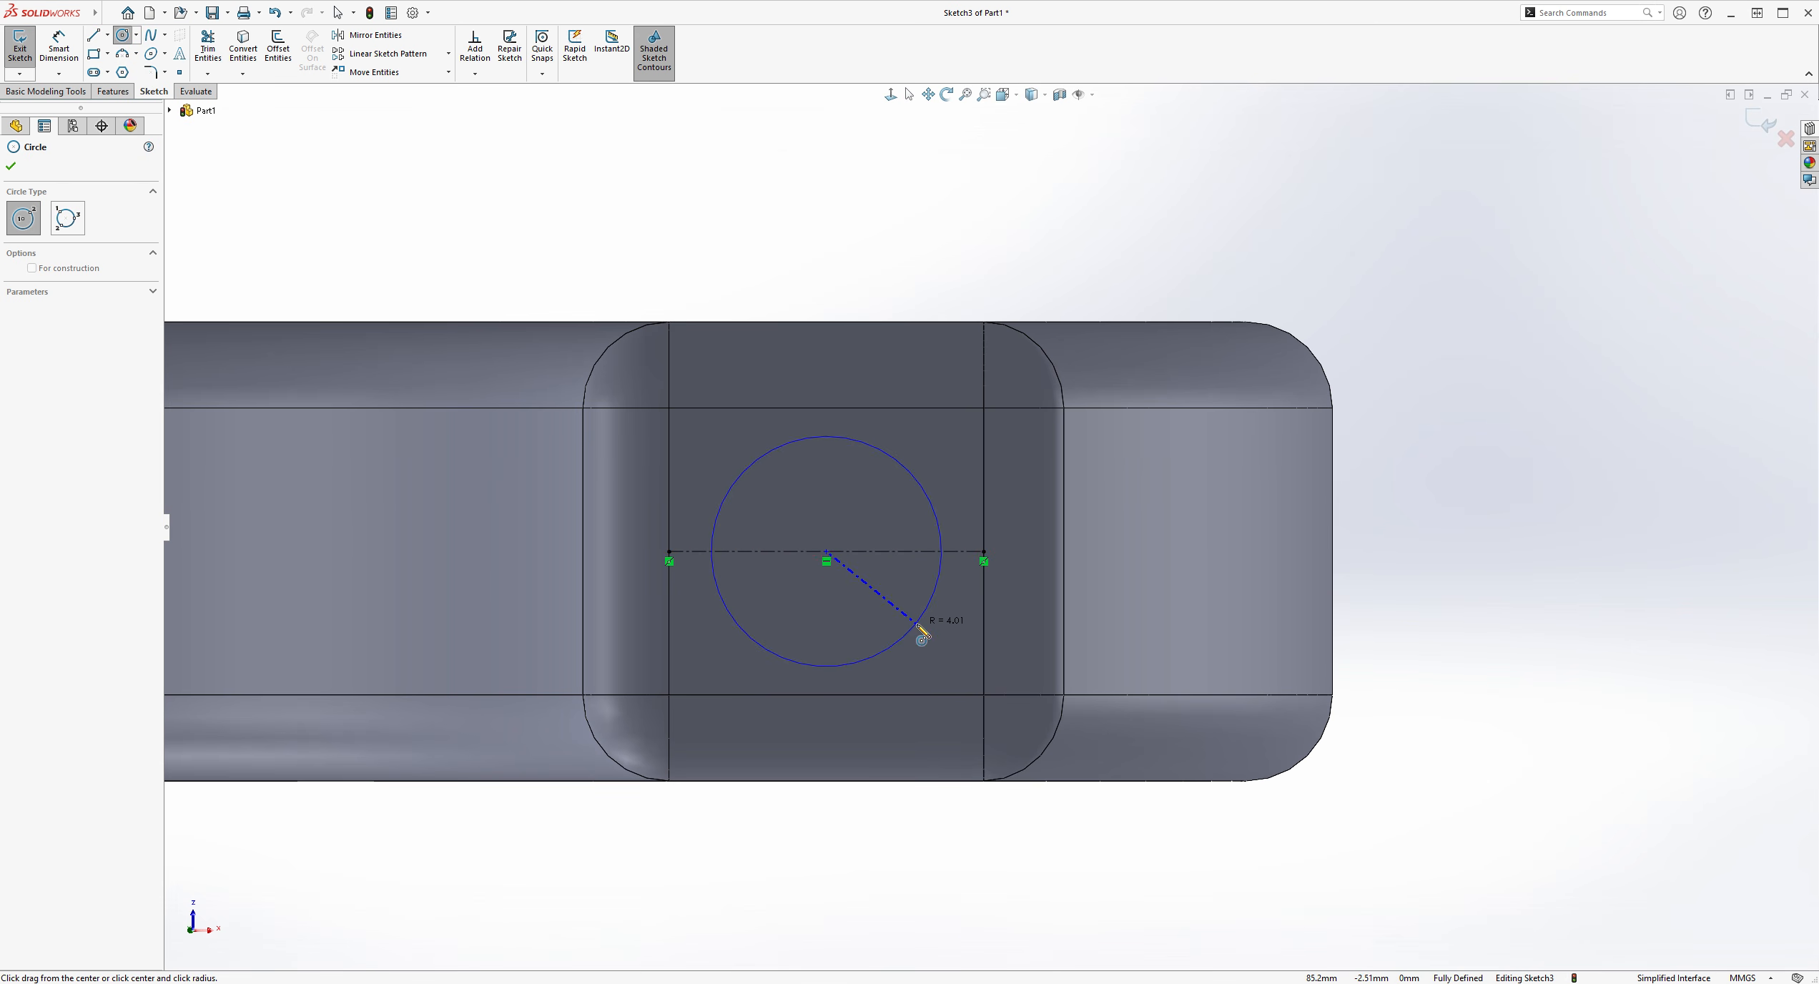
key("Escape")
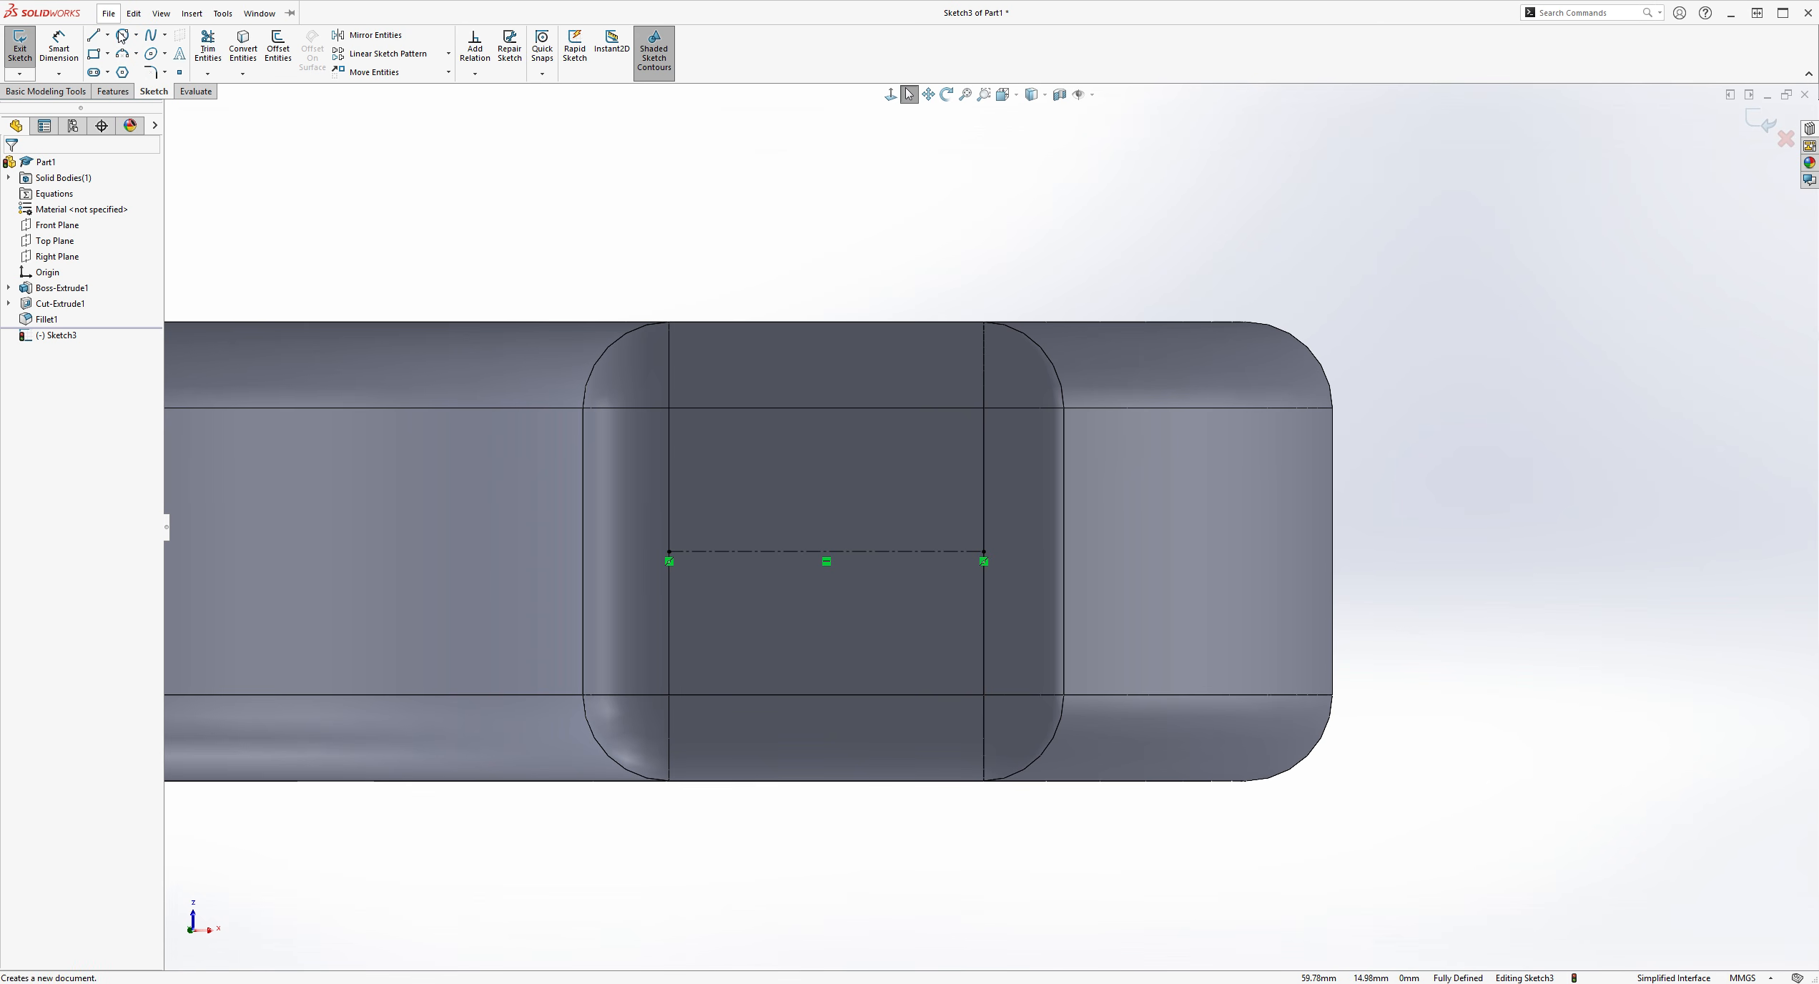
Draw a circle centred on the construction line's midpoint and set its diameter to 8 mm
left_click(122, 34)
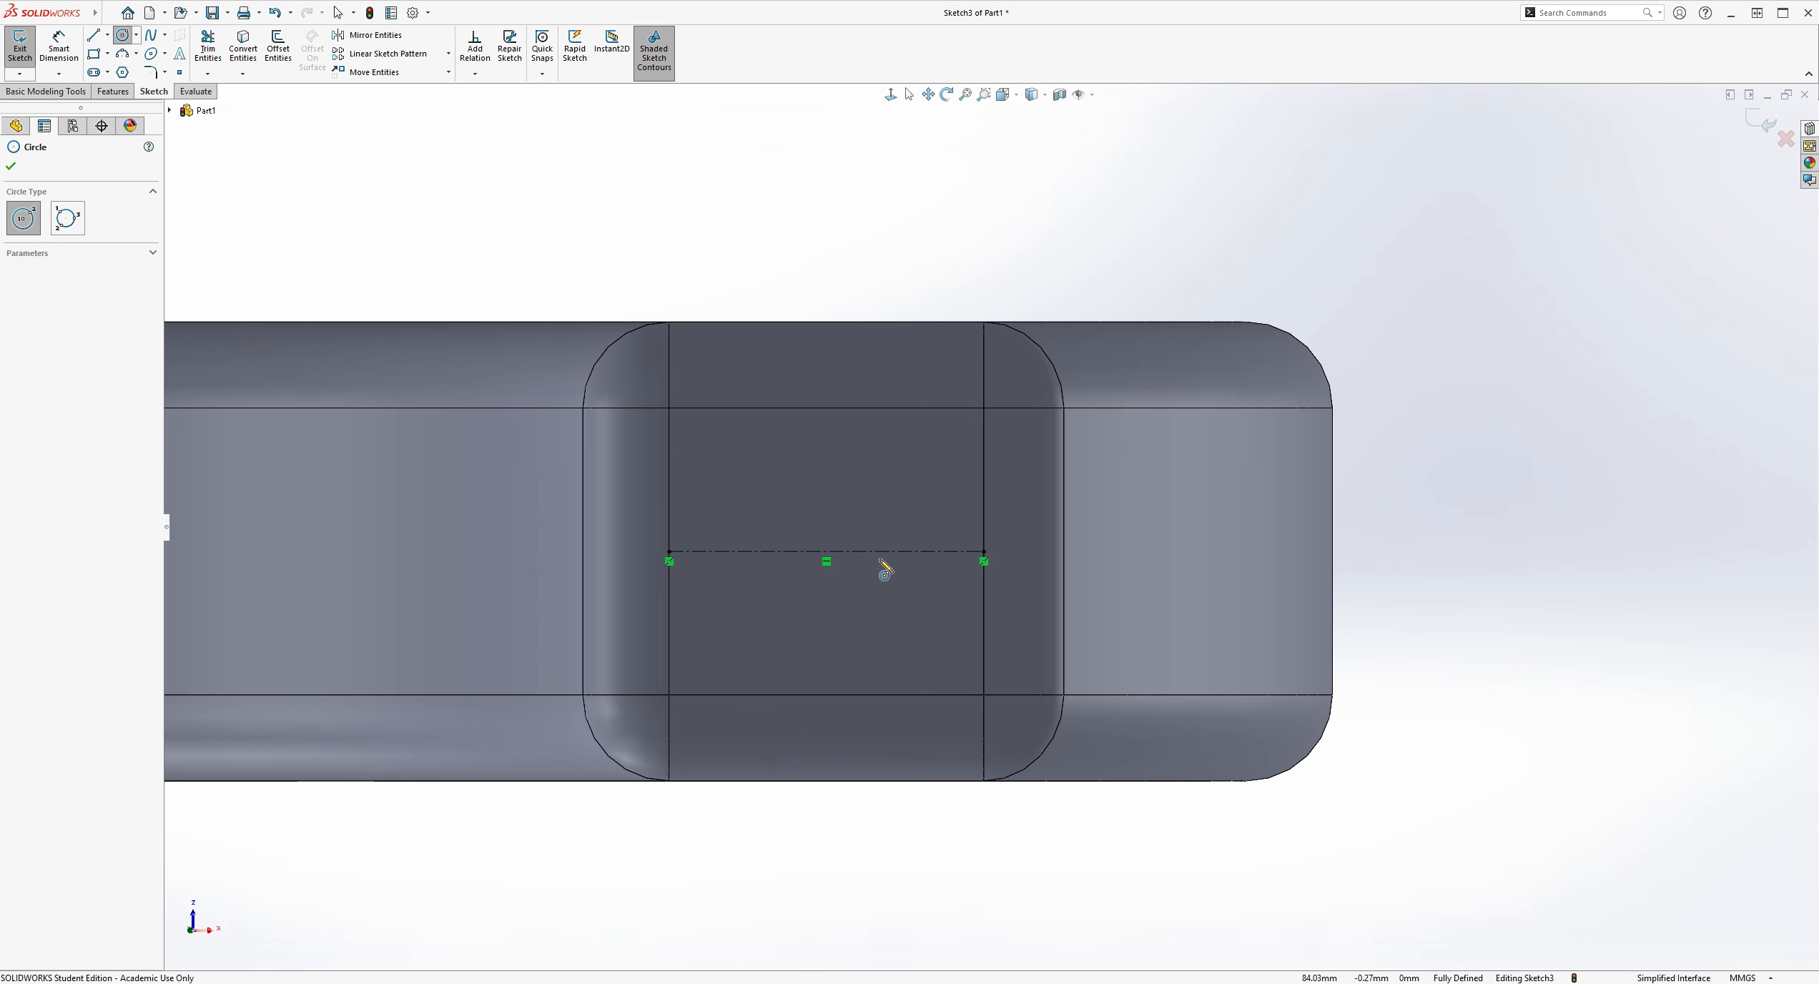
left_click(825, 551)
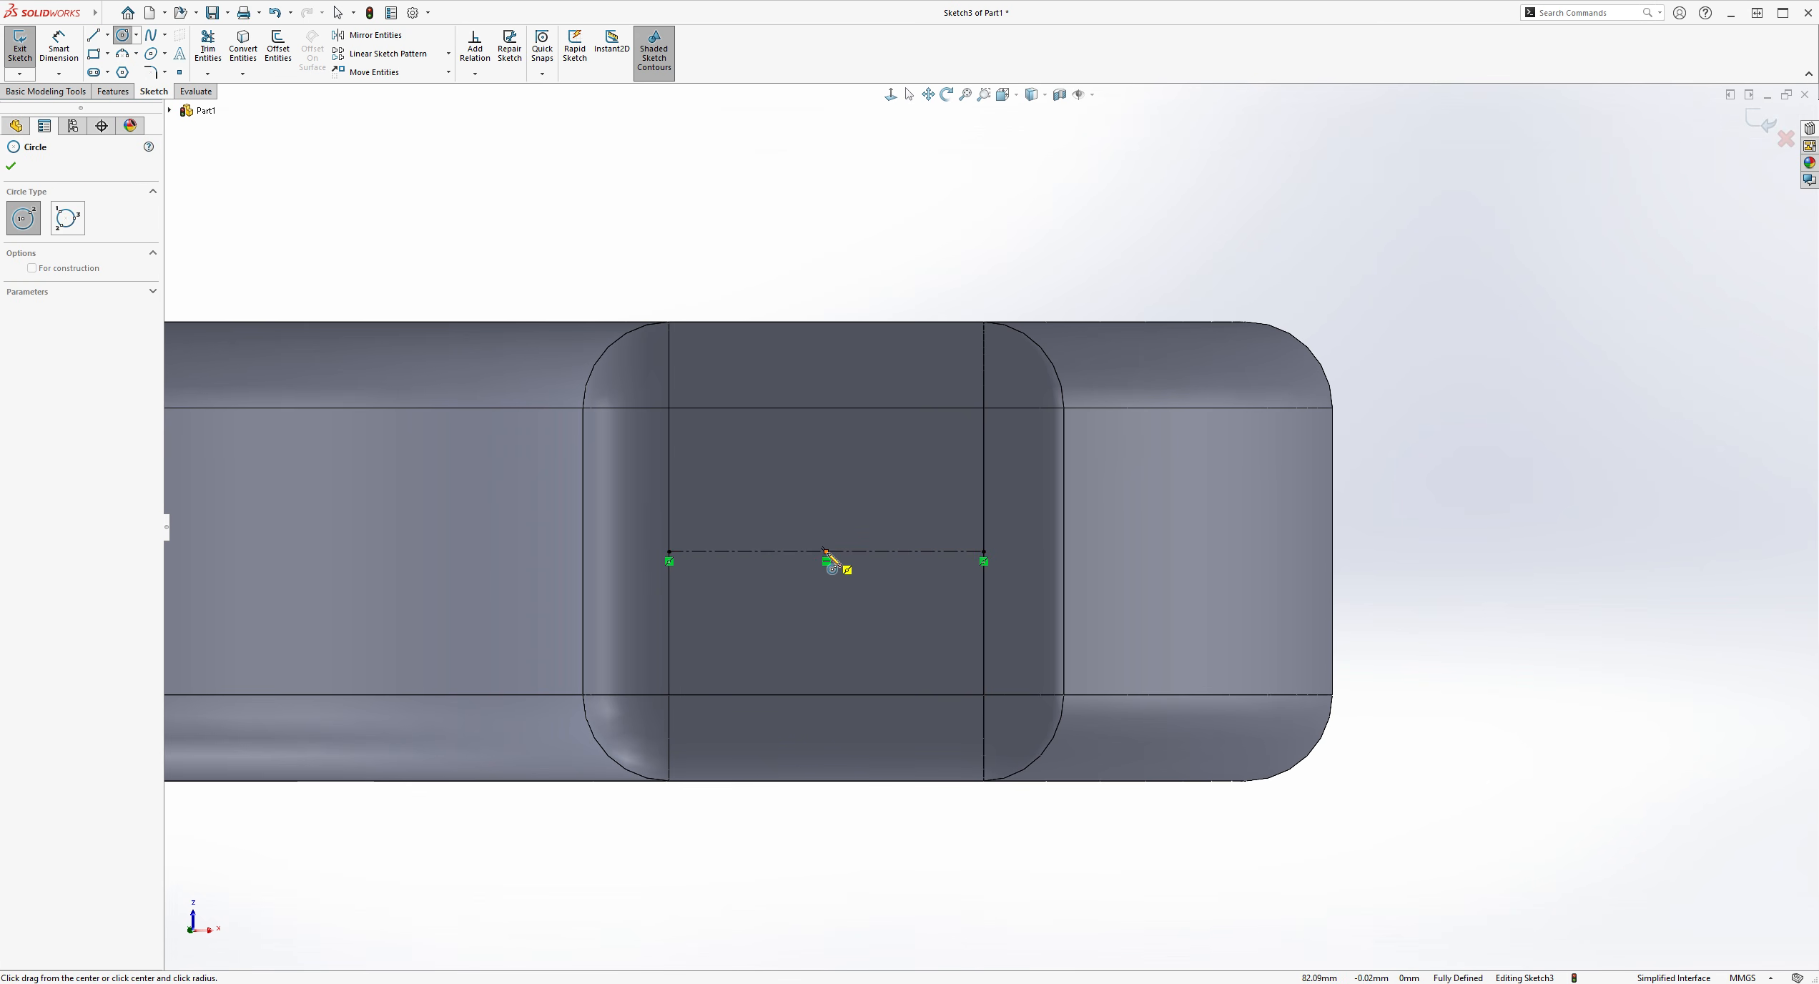
left_click(858, 609)
key("Escape")
left_click(59, 45)
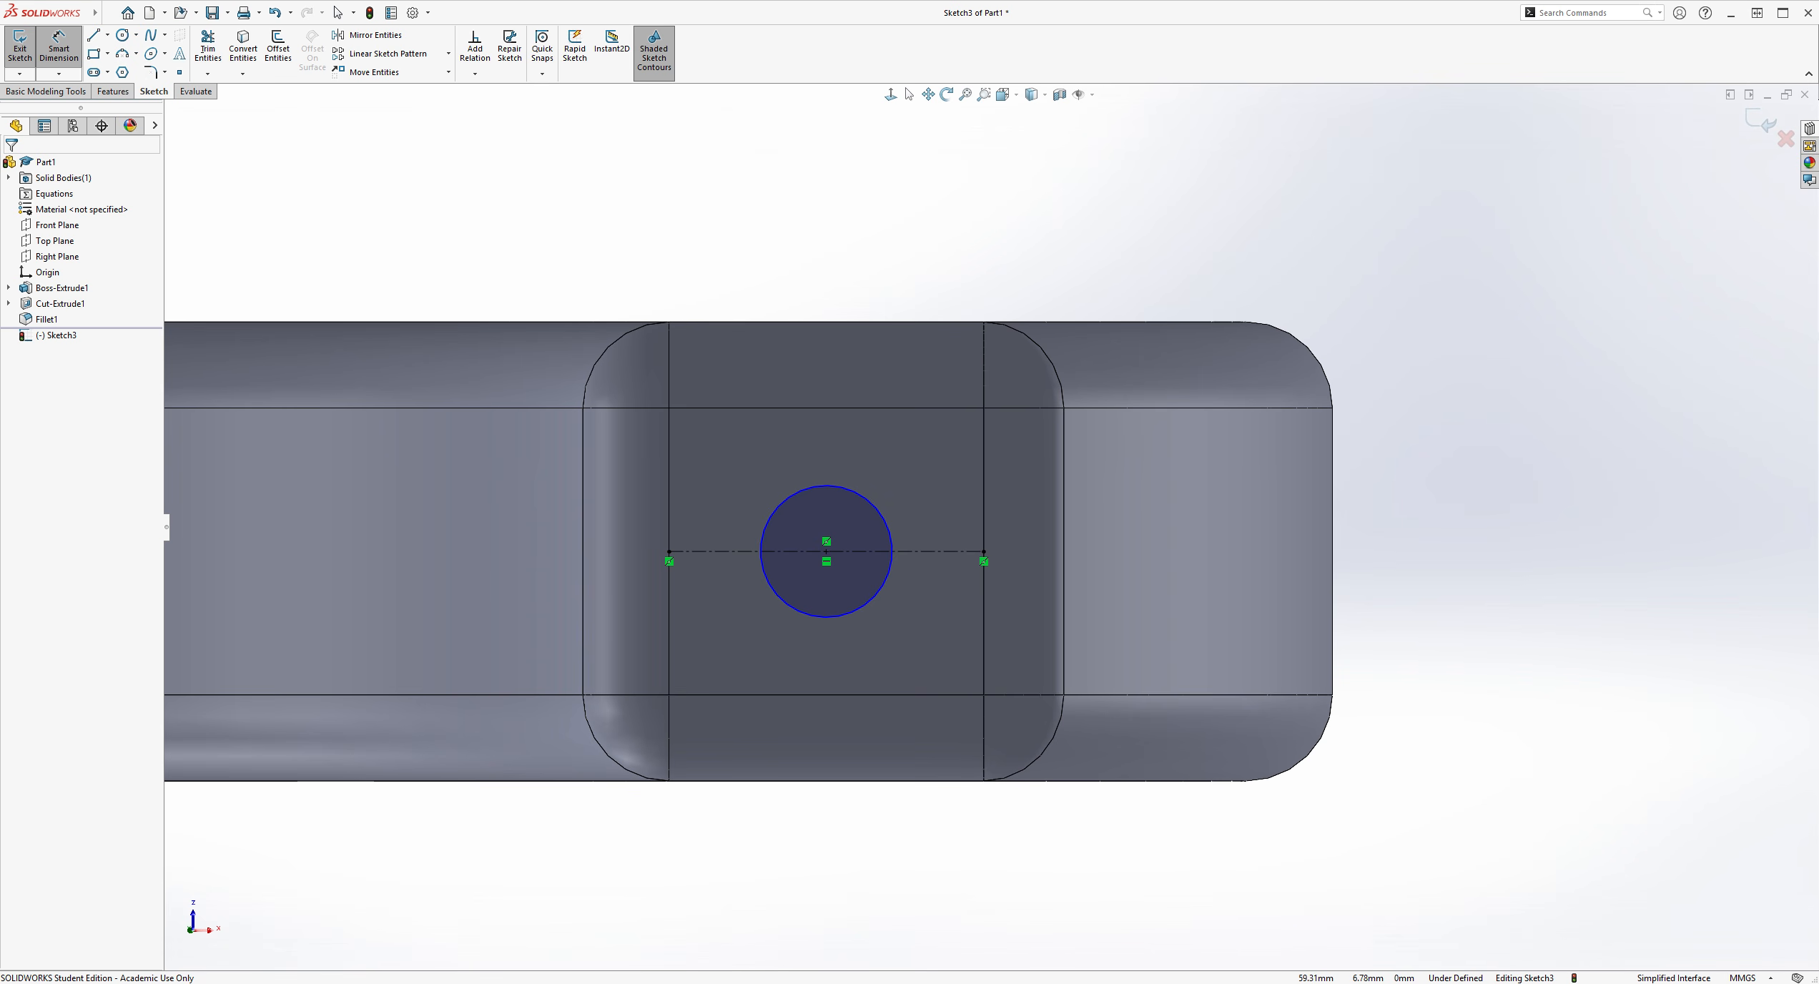
left_click(864, 611)
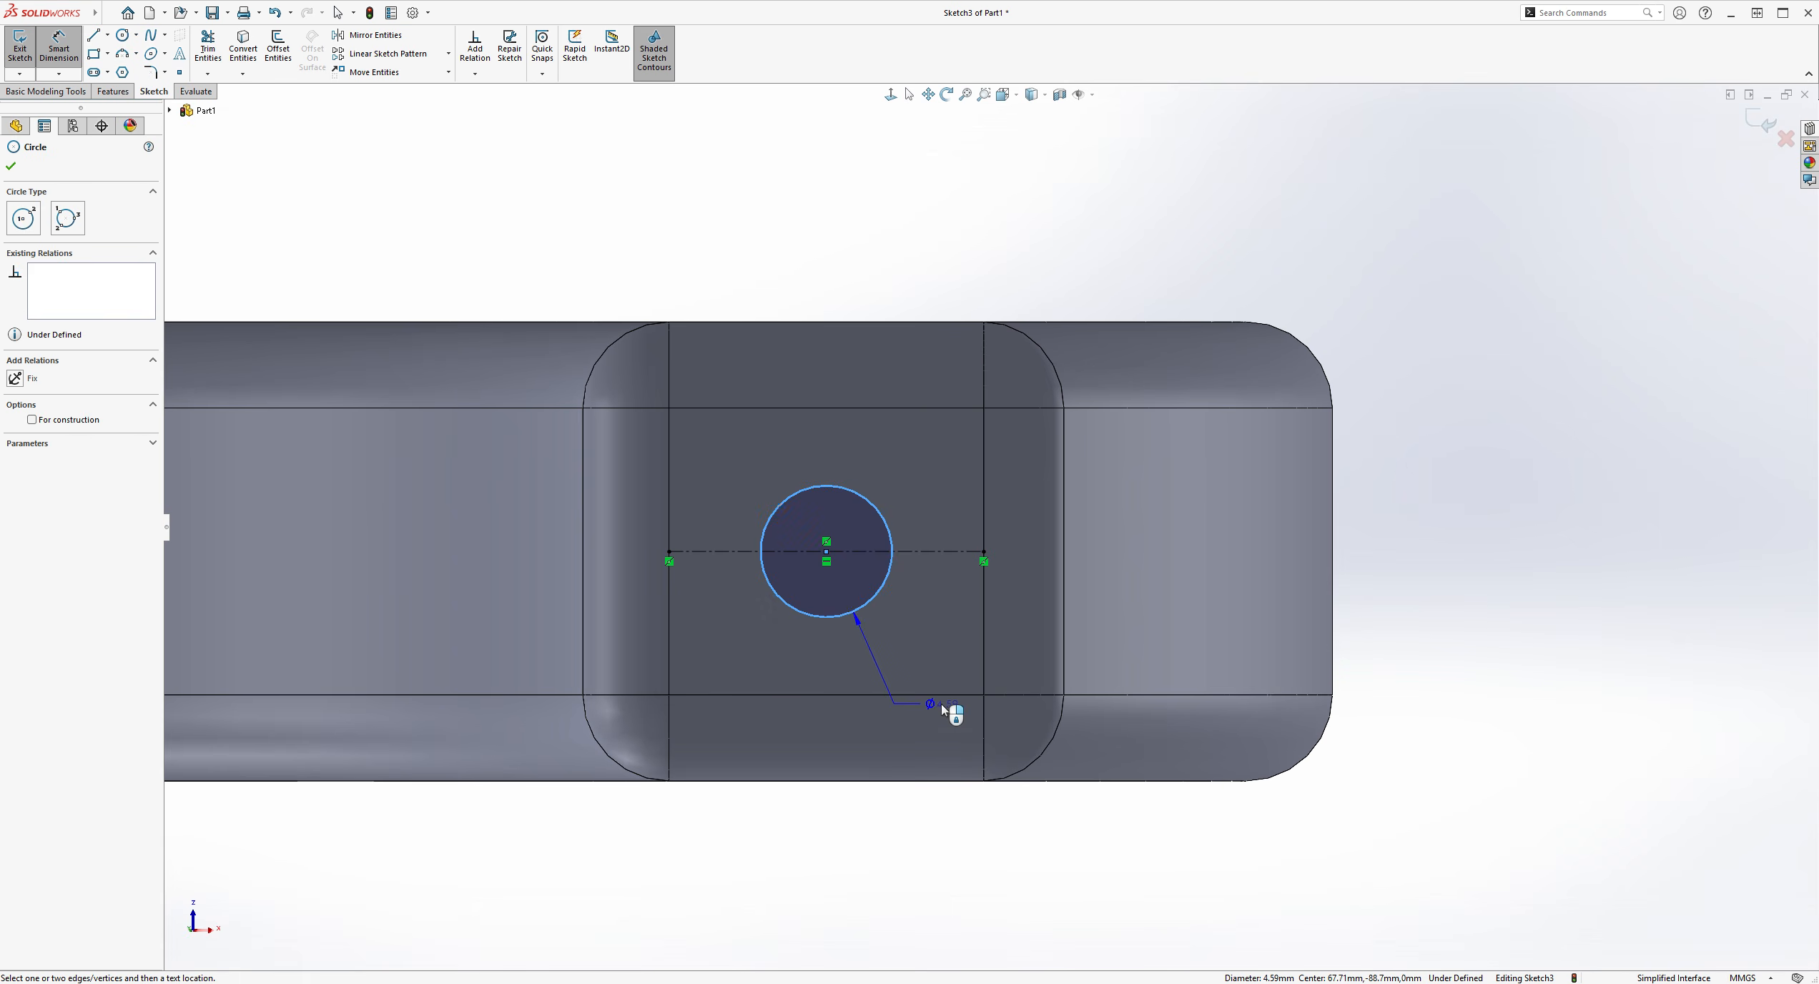
left_click(944, 727)
type("8")
key("Return")
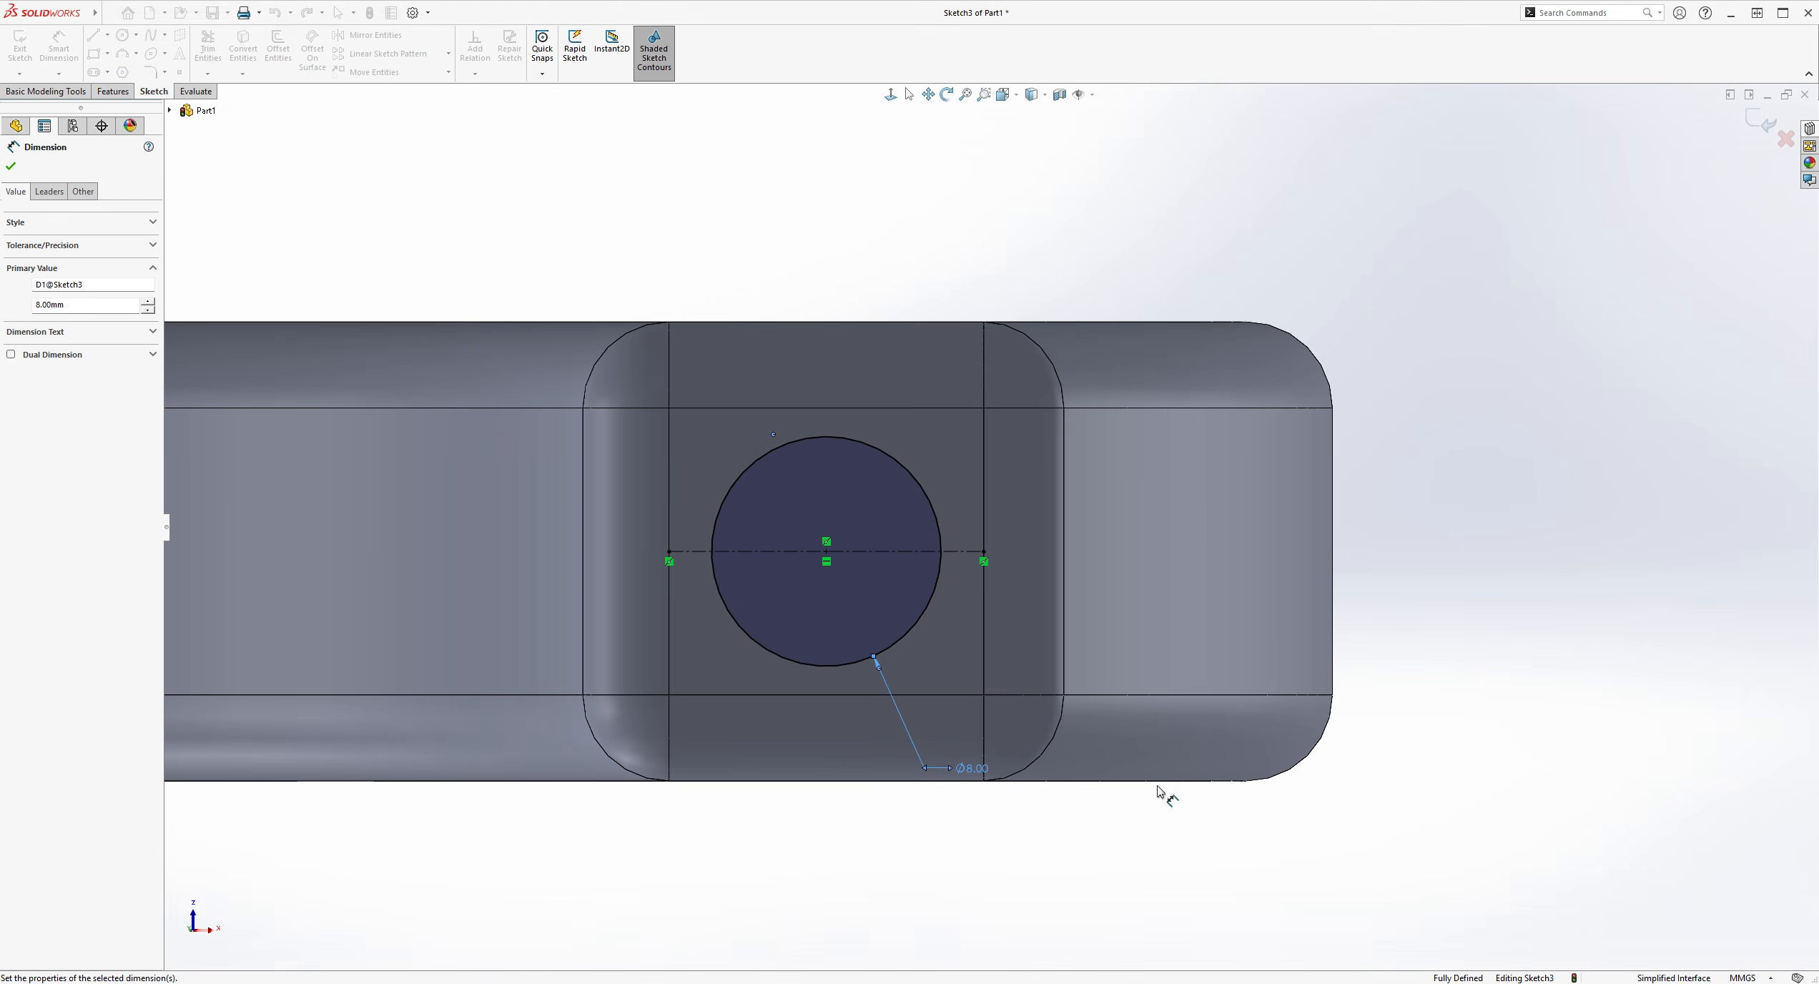
key("Escape")
Cut the 8 mm circle Through All from the lower end face up through the arm's sloped top, keeping Direction 2 enabled
middle_click_drag(625, 417, 1033, 497)
left_click(113, 91)
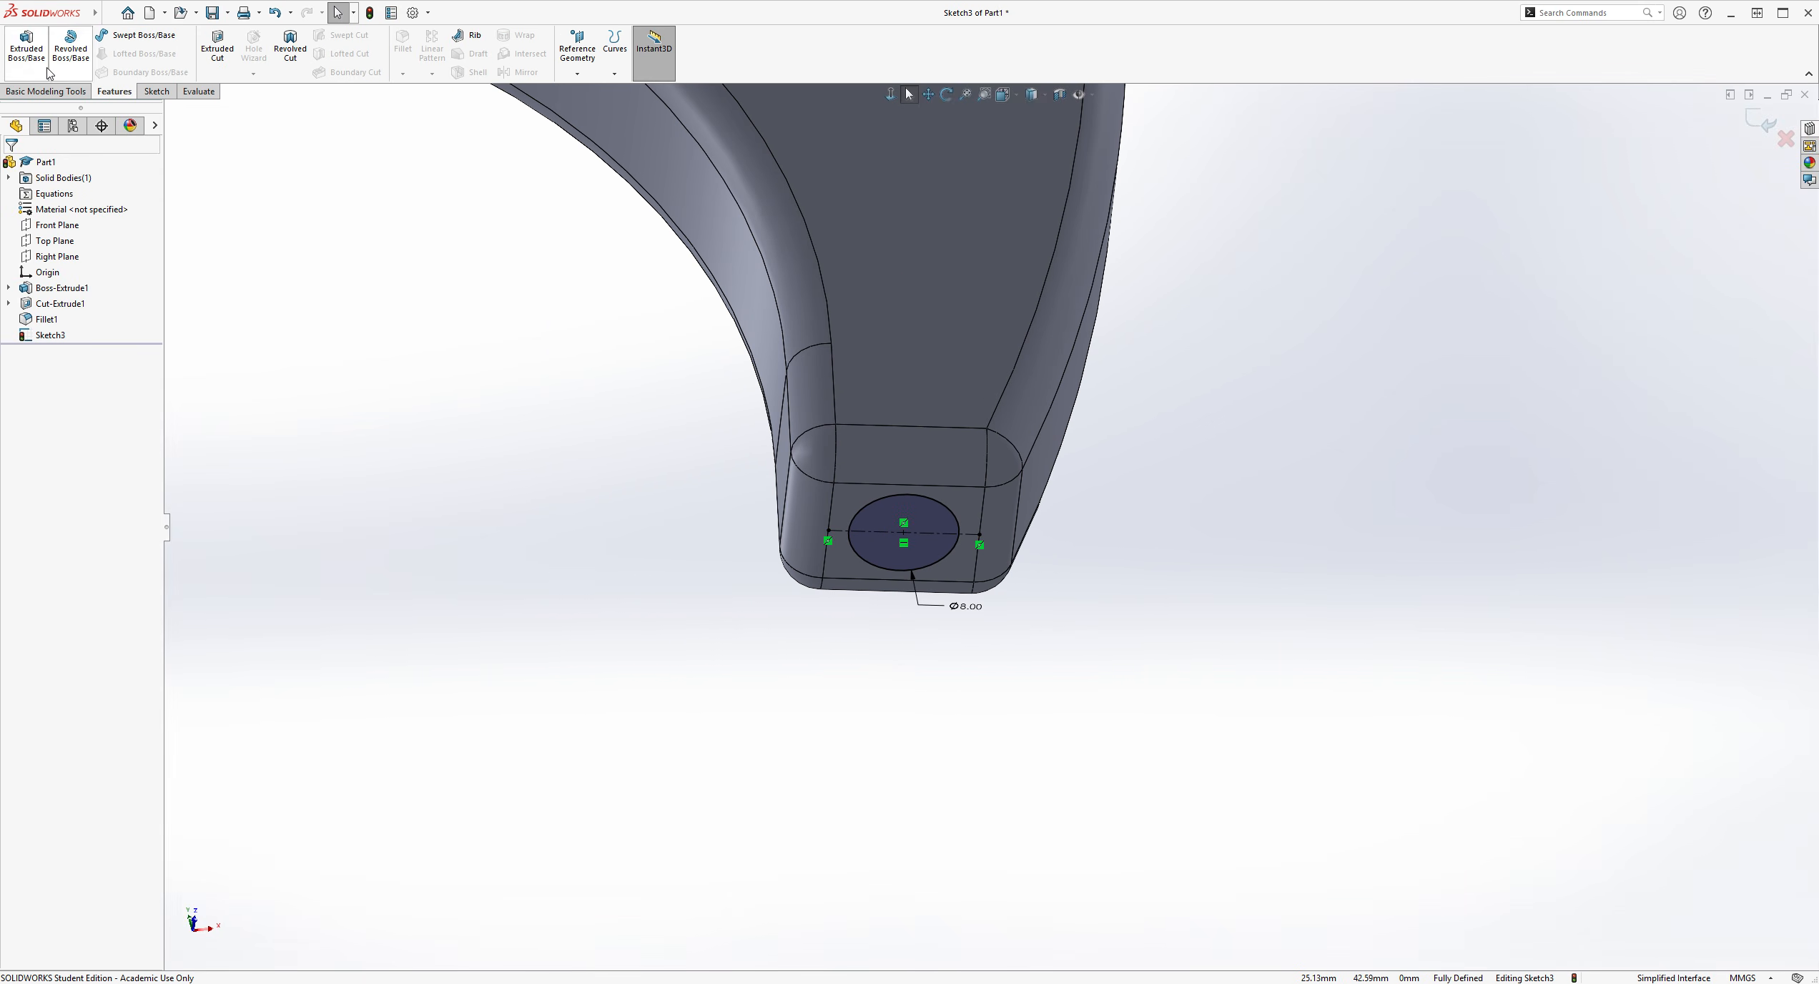
left_click(218, 47)
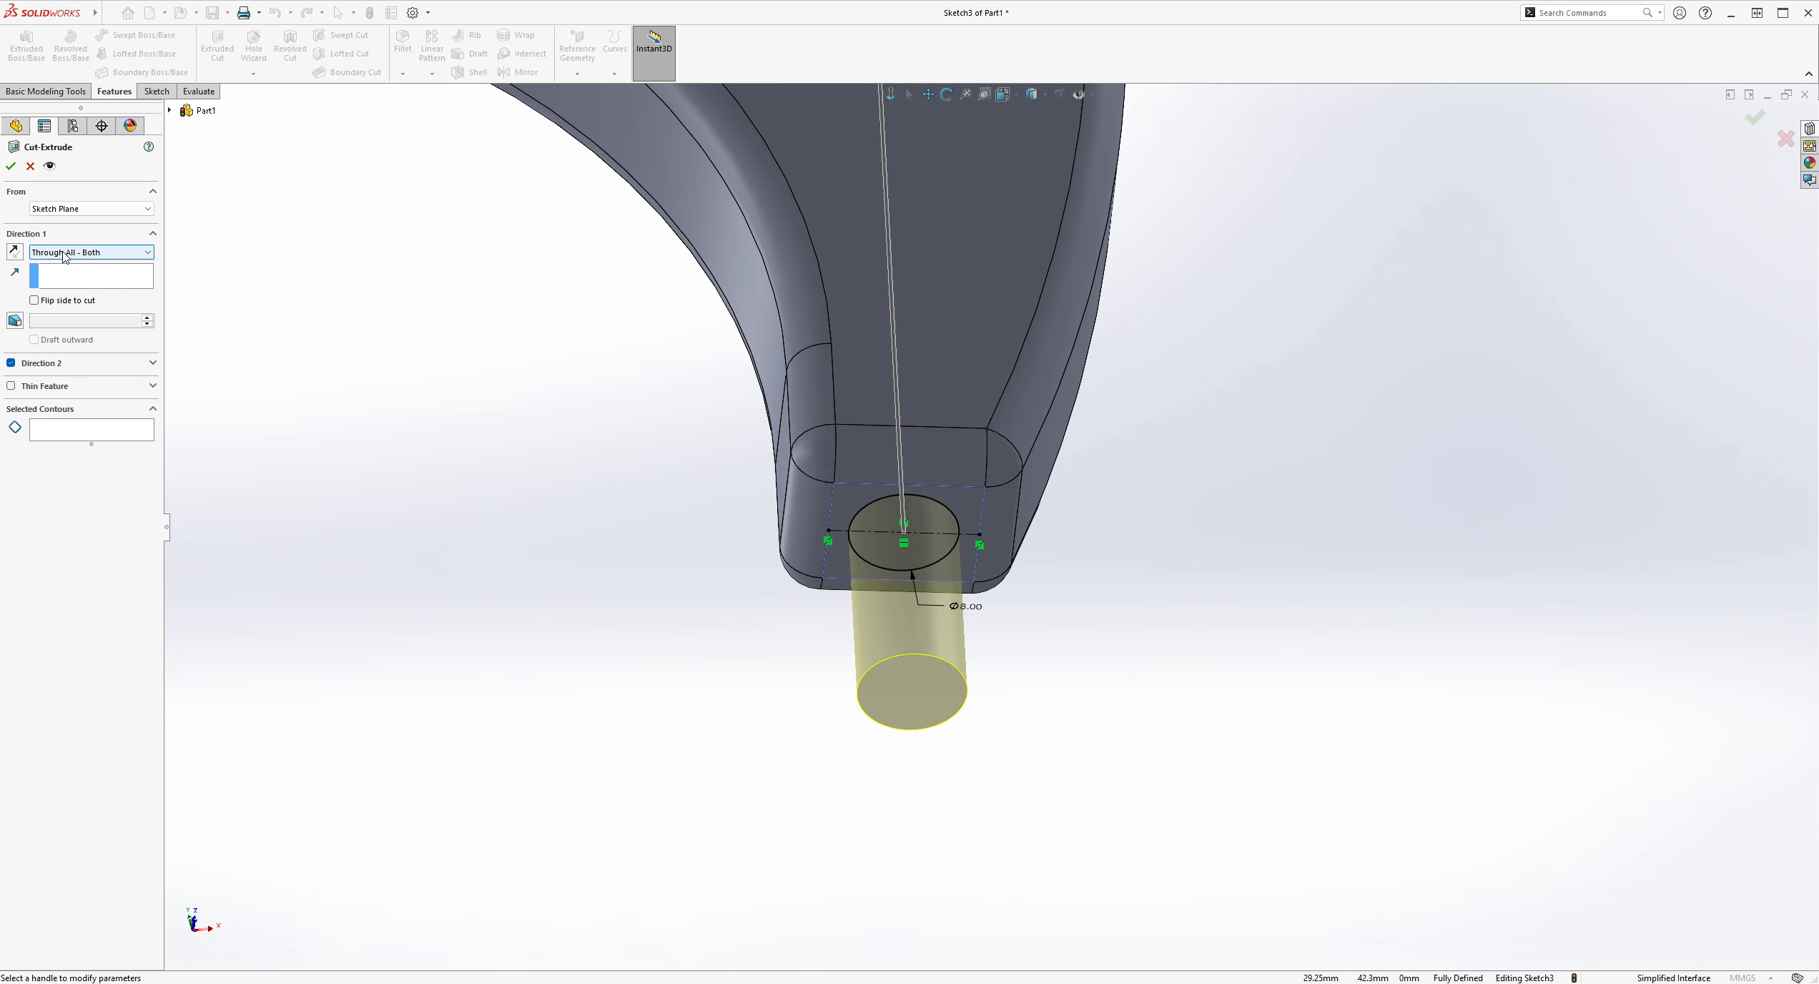
left_click(64, 274)
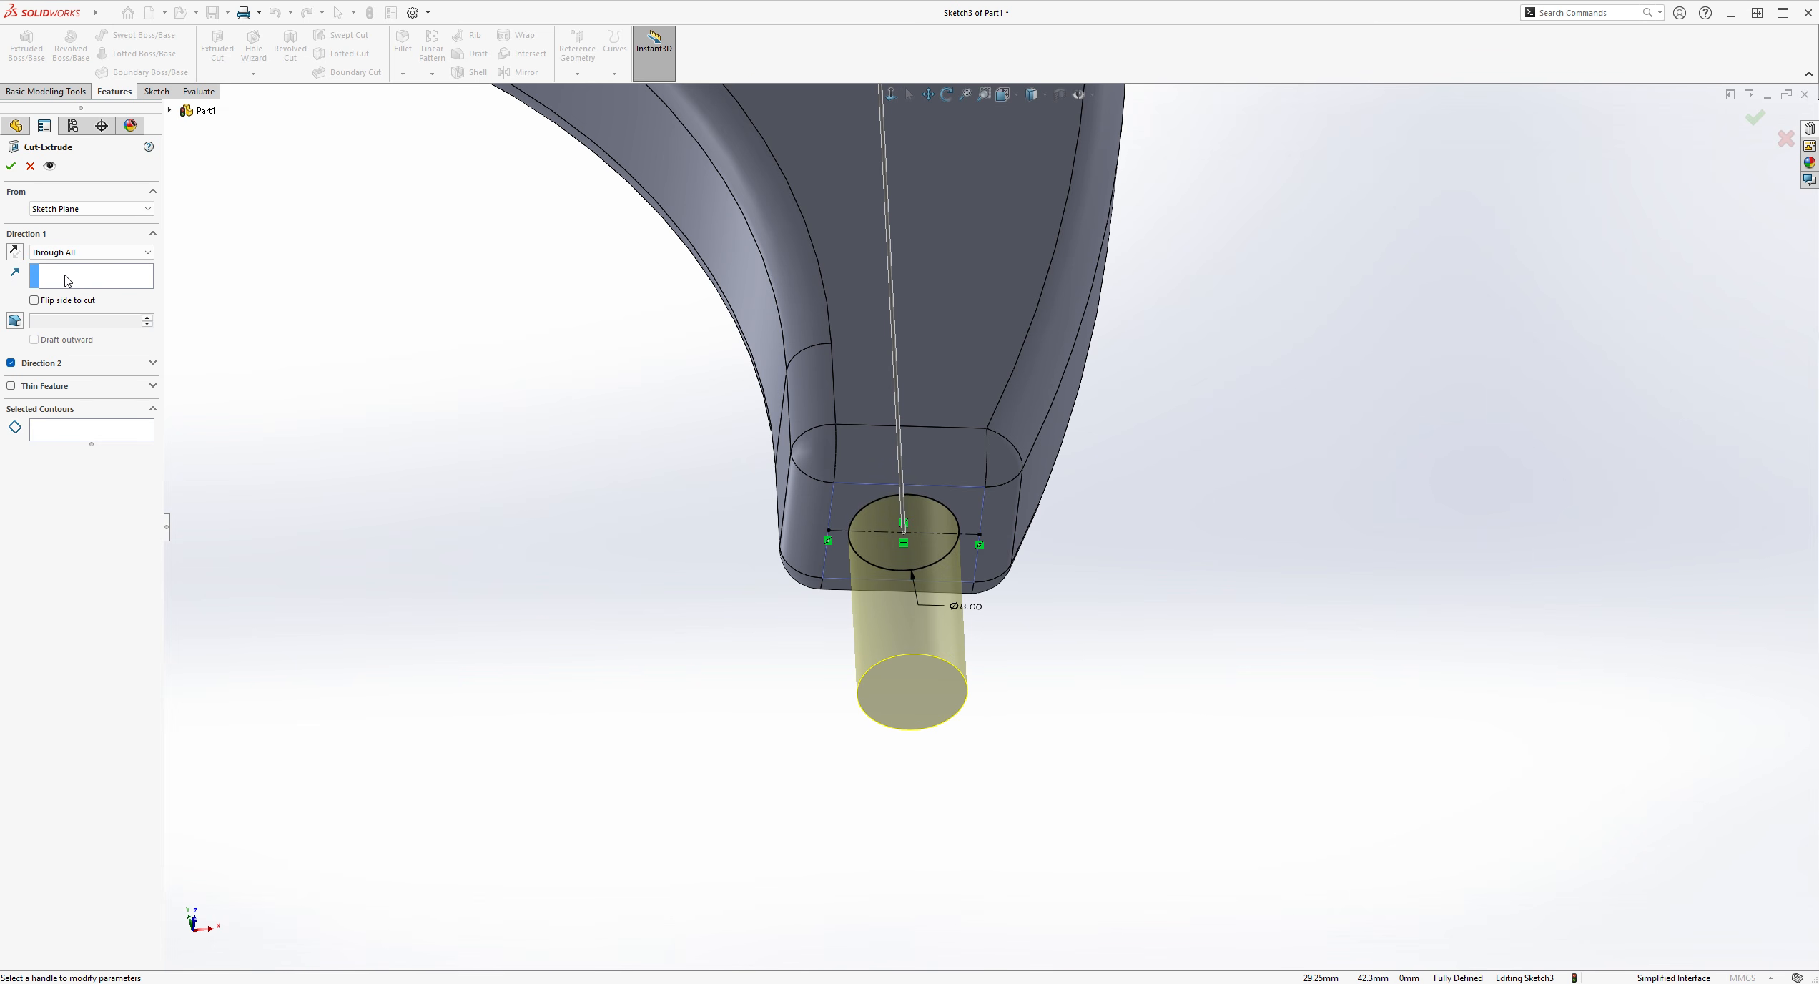
left_click(15, 252)
left_click(15, 252)
middle_click_drag(922, 458, 958, 453)
scroll(1002, 453, "up", 7)
middle_click_drag(1046, 402, 1068, 526)
scroll(1099, 329, "down", 1)
scroll(1102, 333, "down", 2)
middle_click_drag(1096, 353, 954, 292)
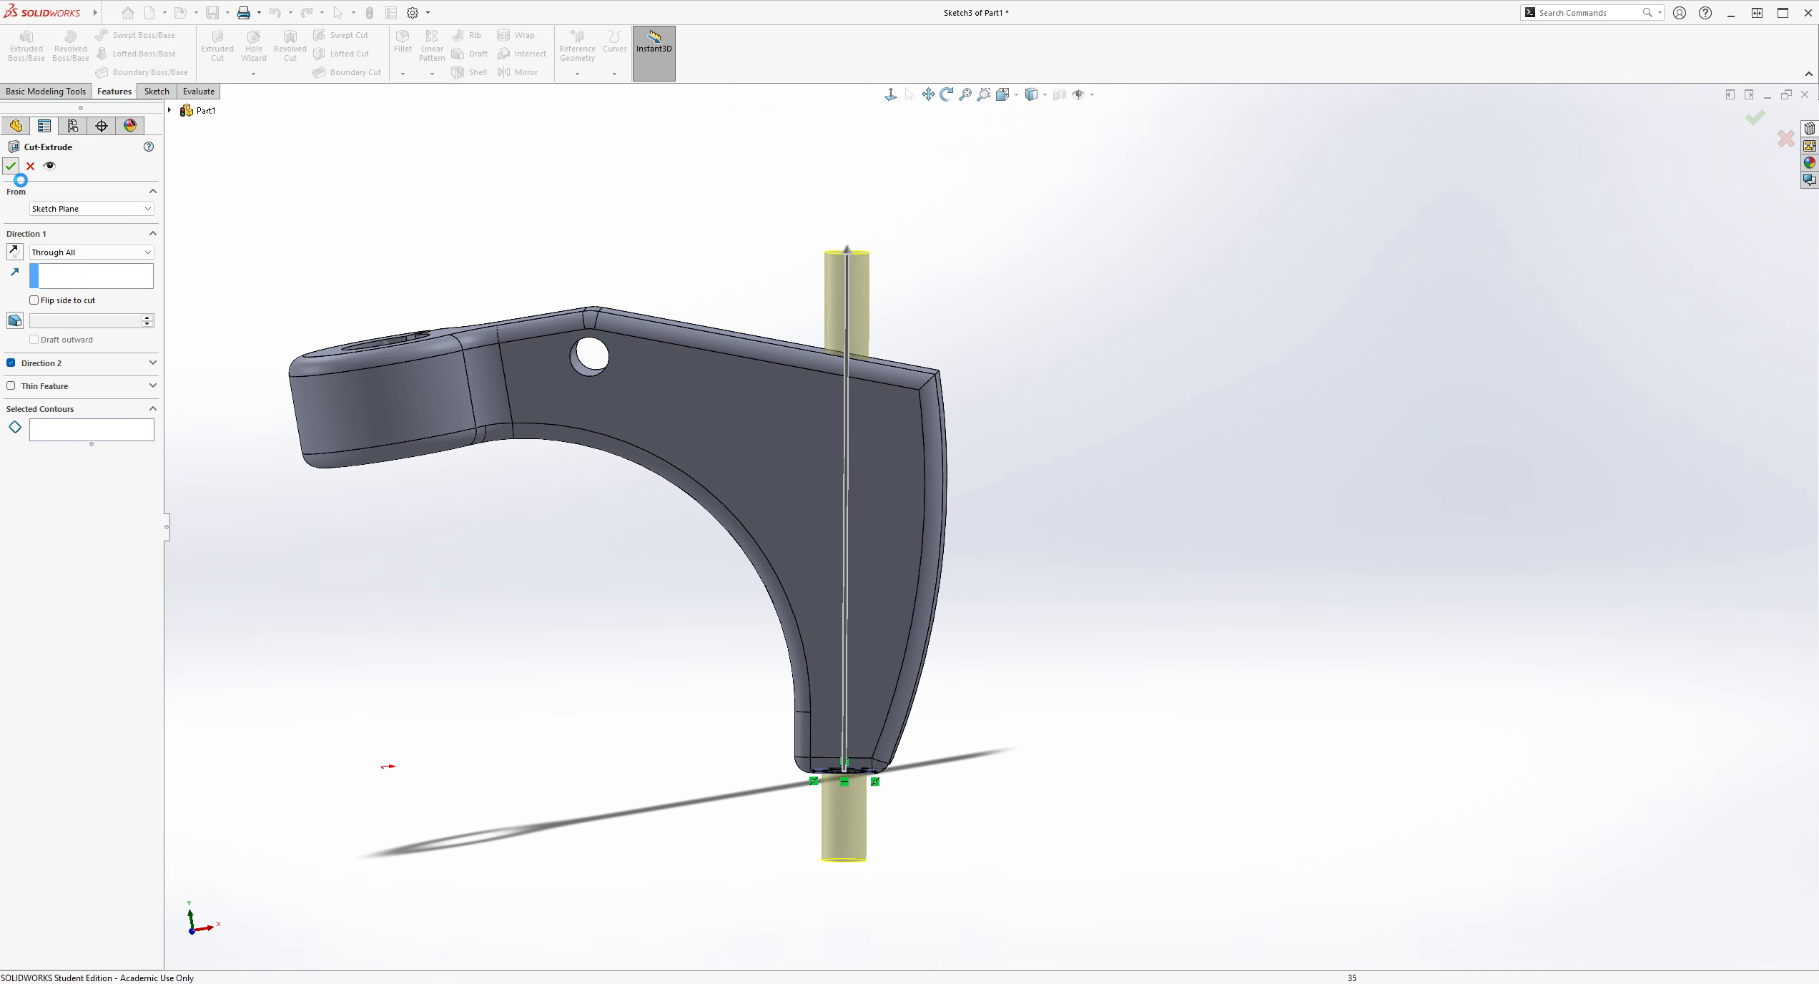
left_click(11, 166)
Start a sketch on the Front Plane of the clamp arm
middle_click_drag(1052, 446, 1043, 536)
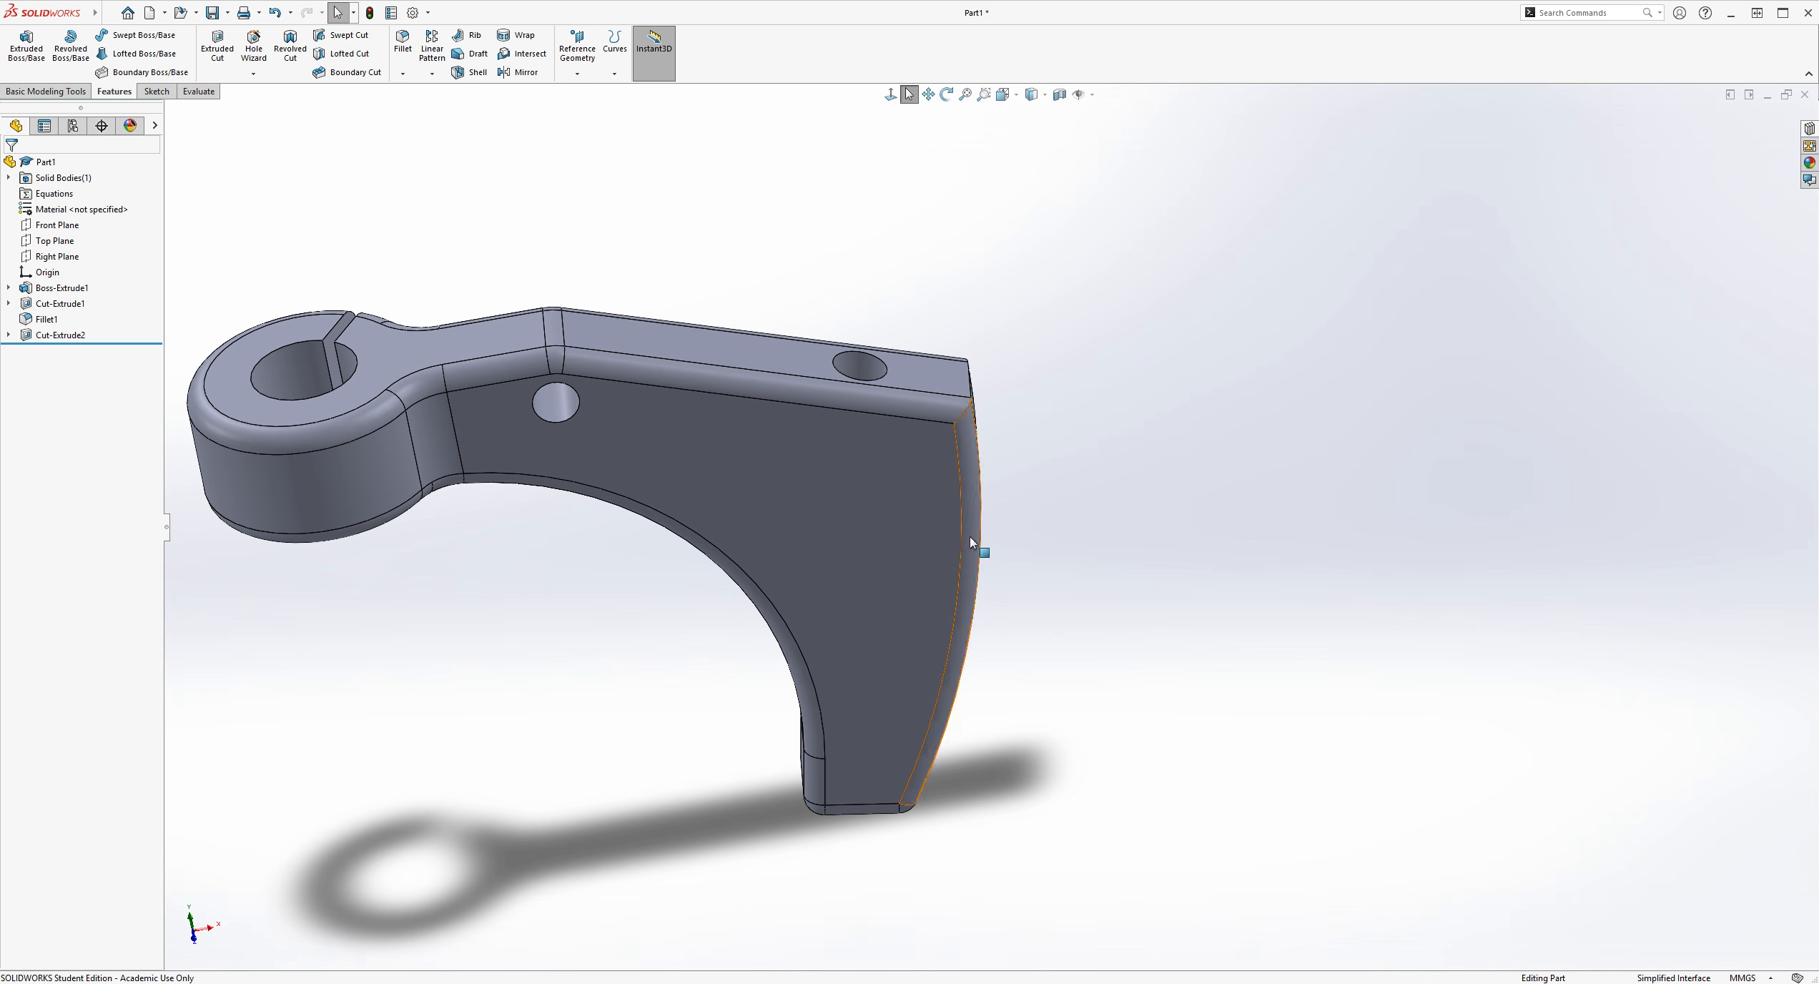
left_click(156, 91)
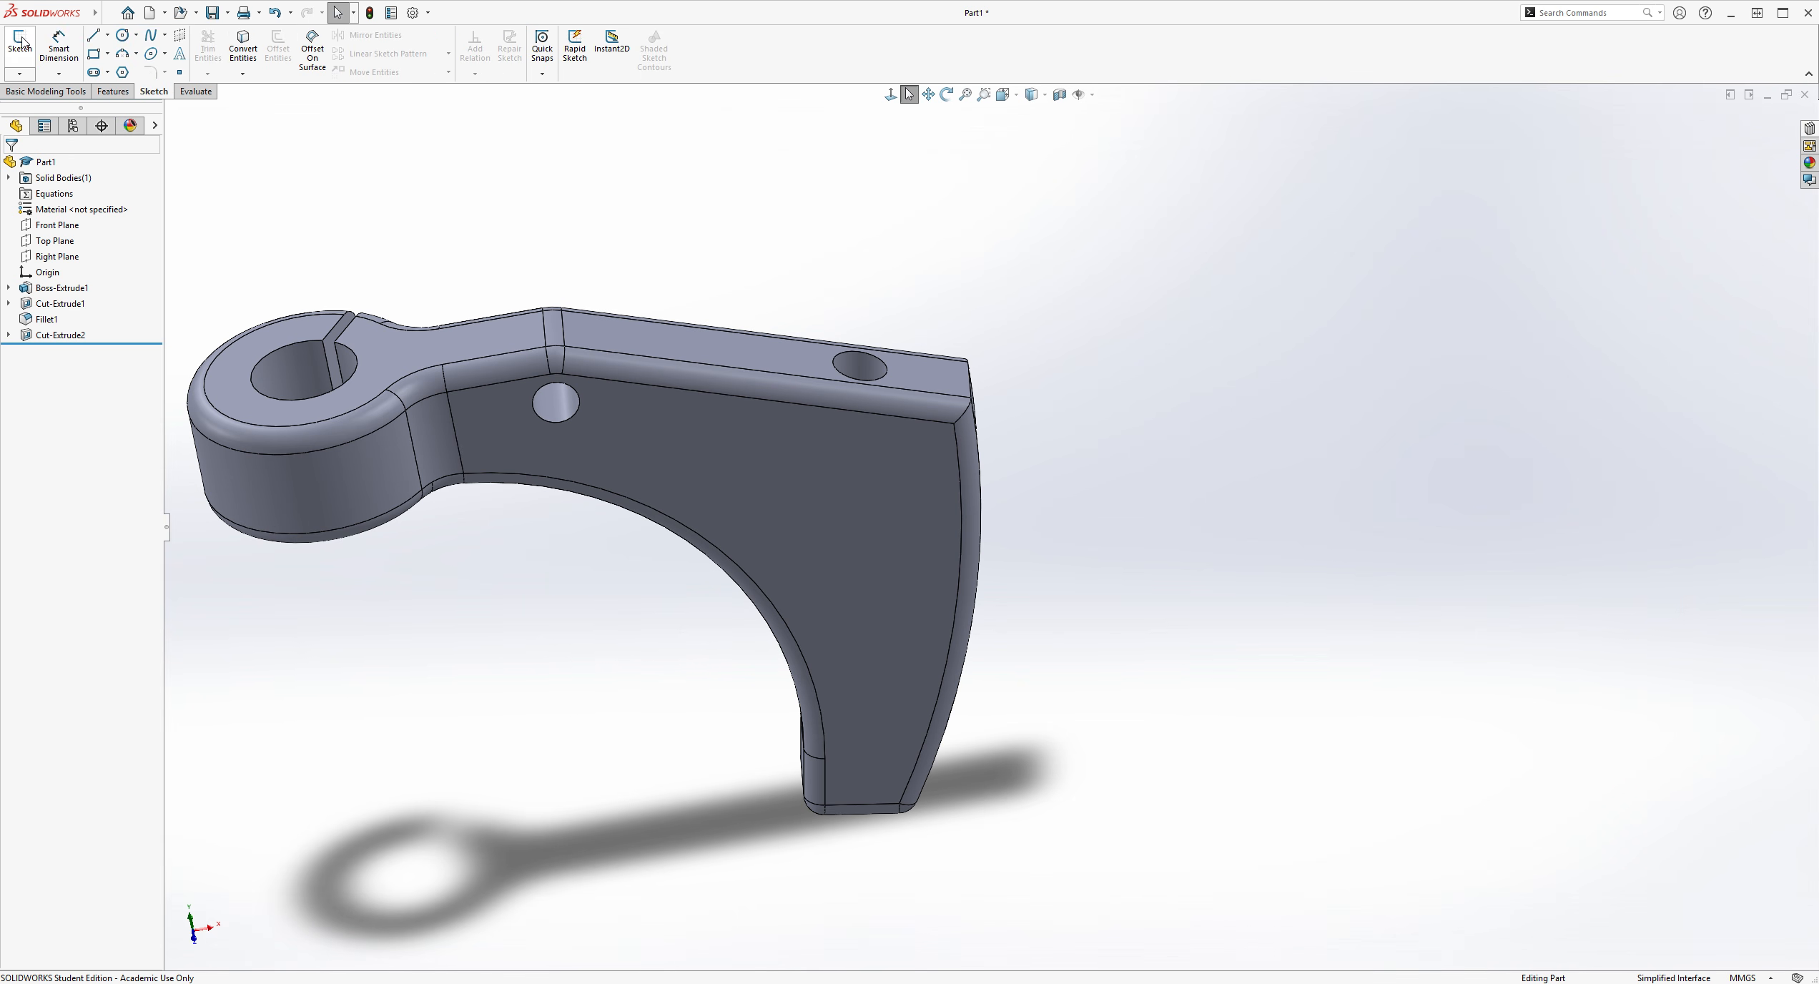
left_click(20, 42)
left_click(171, 110)
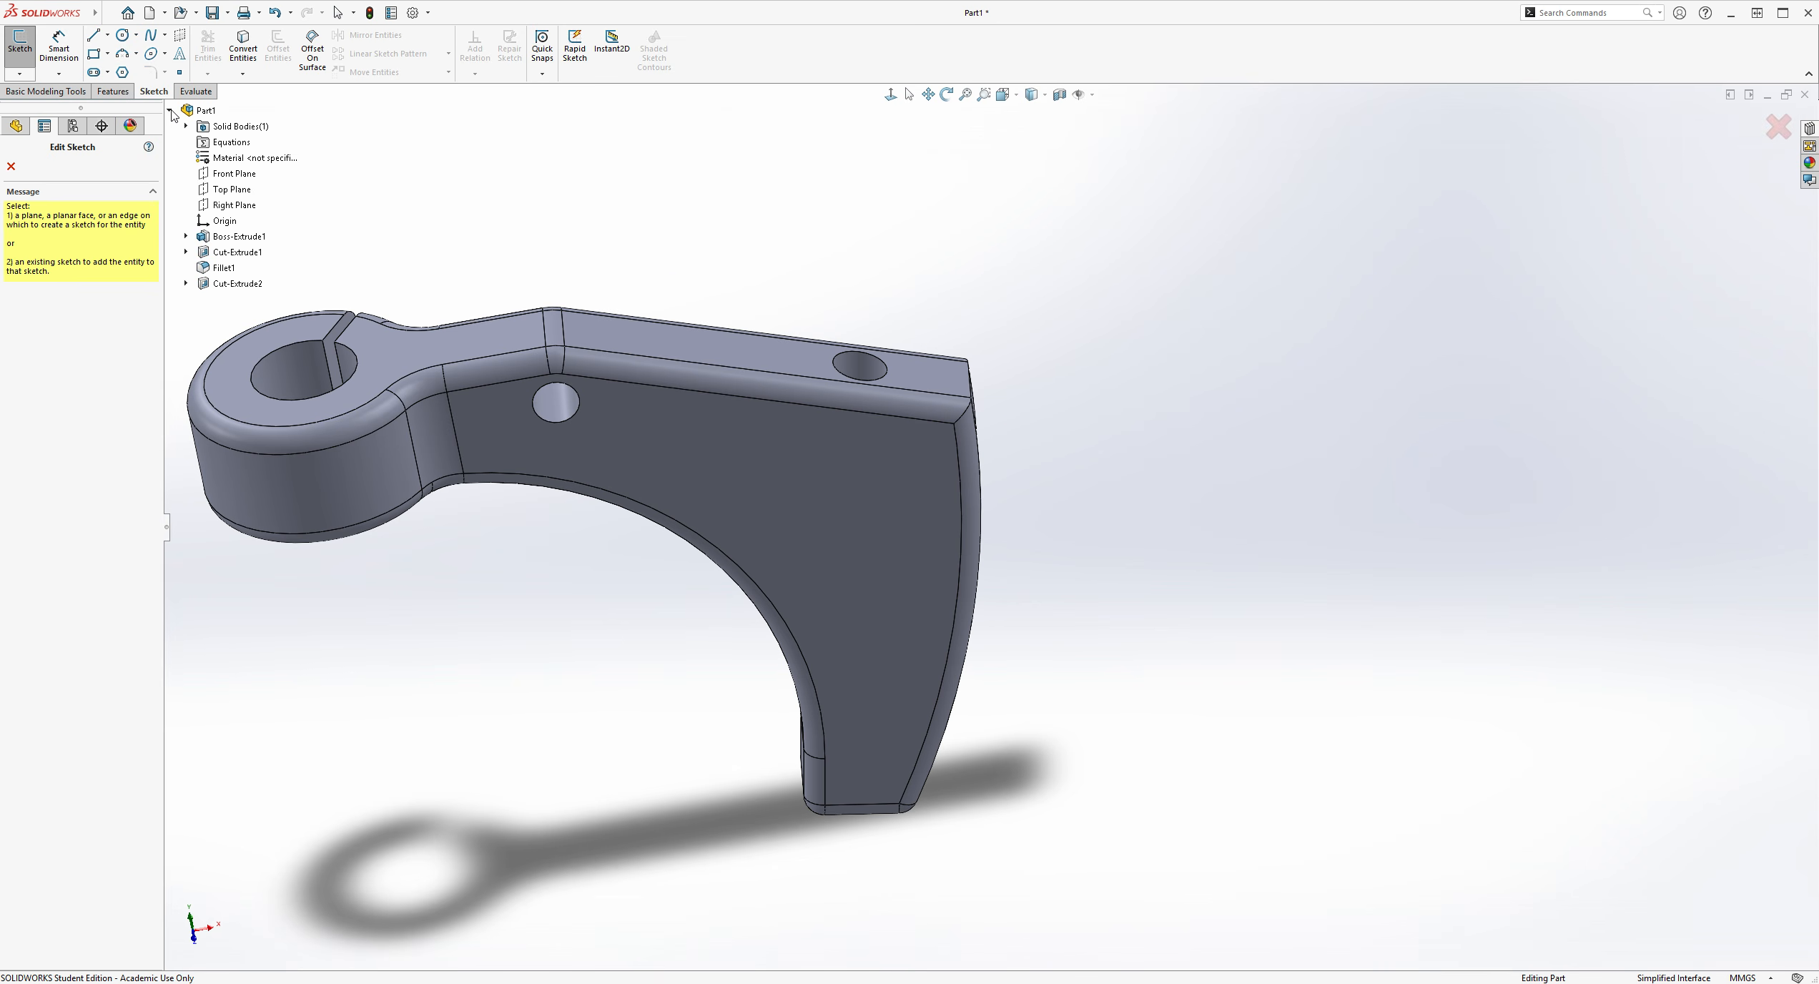
left_click(219, 179)
scroll(1137, 560, "up", 4)
scroll(1216, 286, "down", 5)
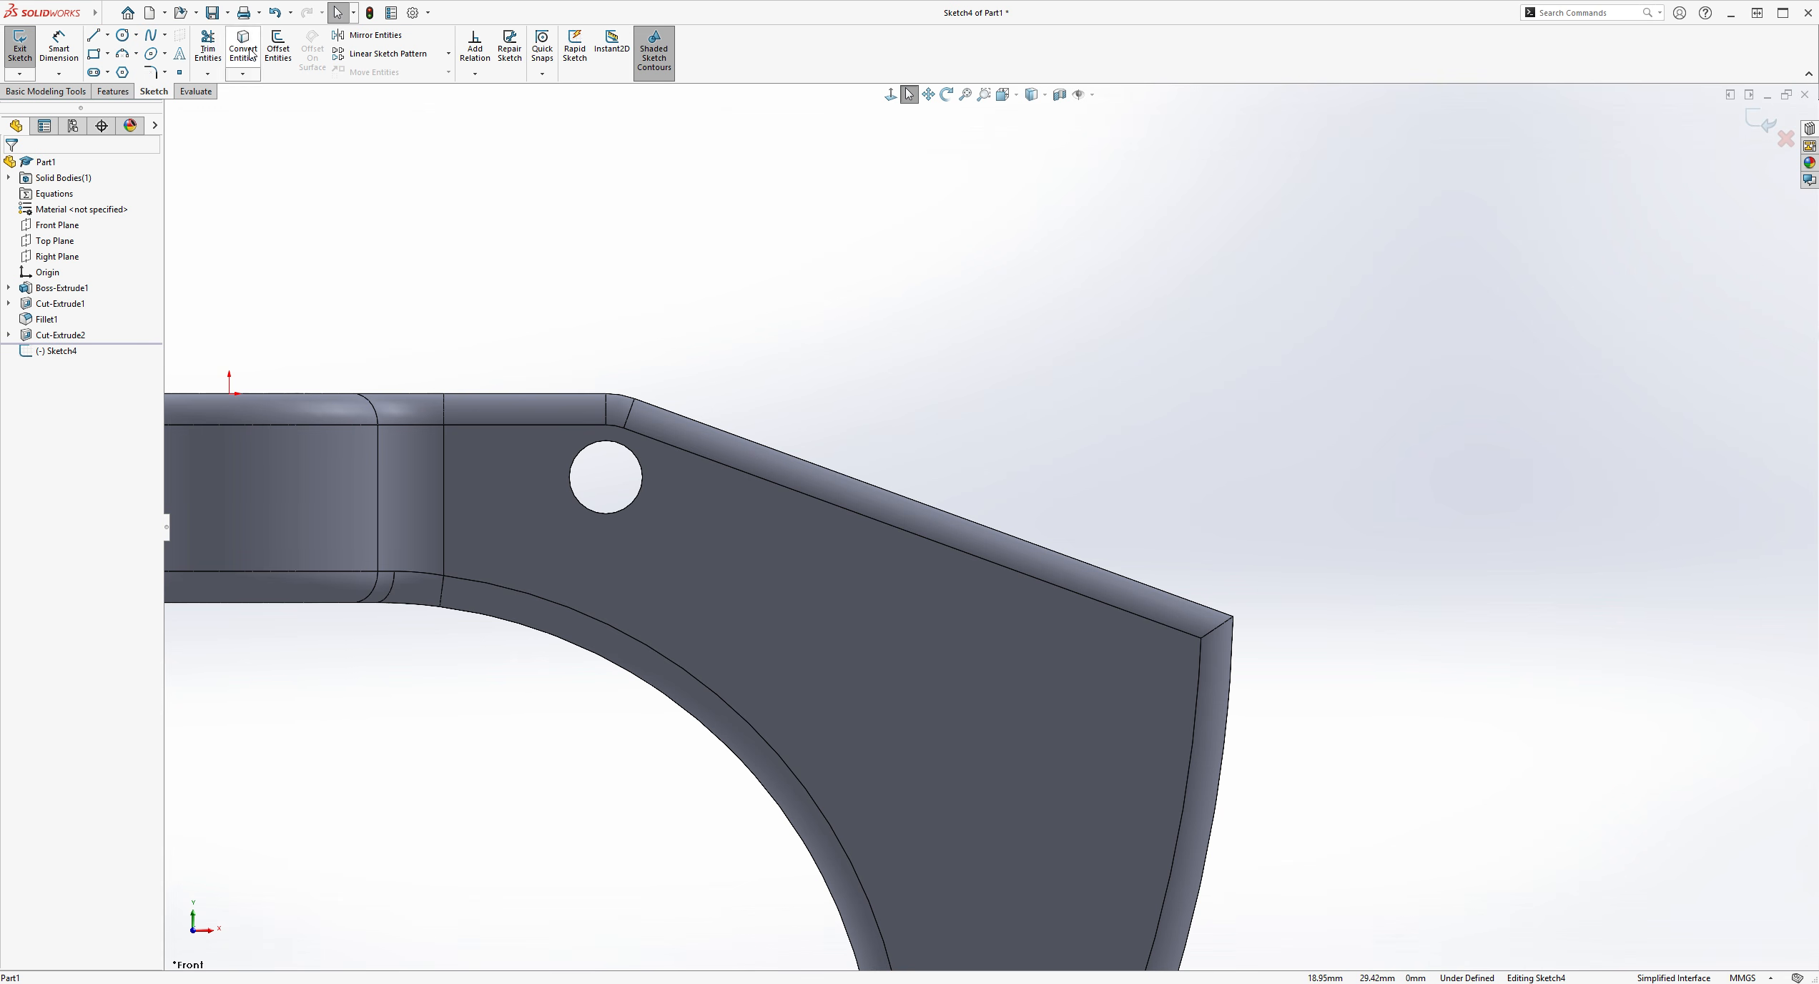
Draw a closed five-line outline with an about 12 mm vertical line below the top edge, a long slope, an about 15 mm end line and an apex above the arm
left_click(93, 36)
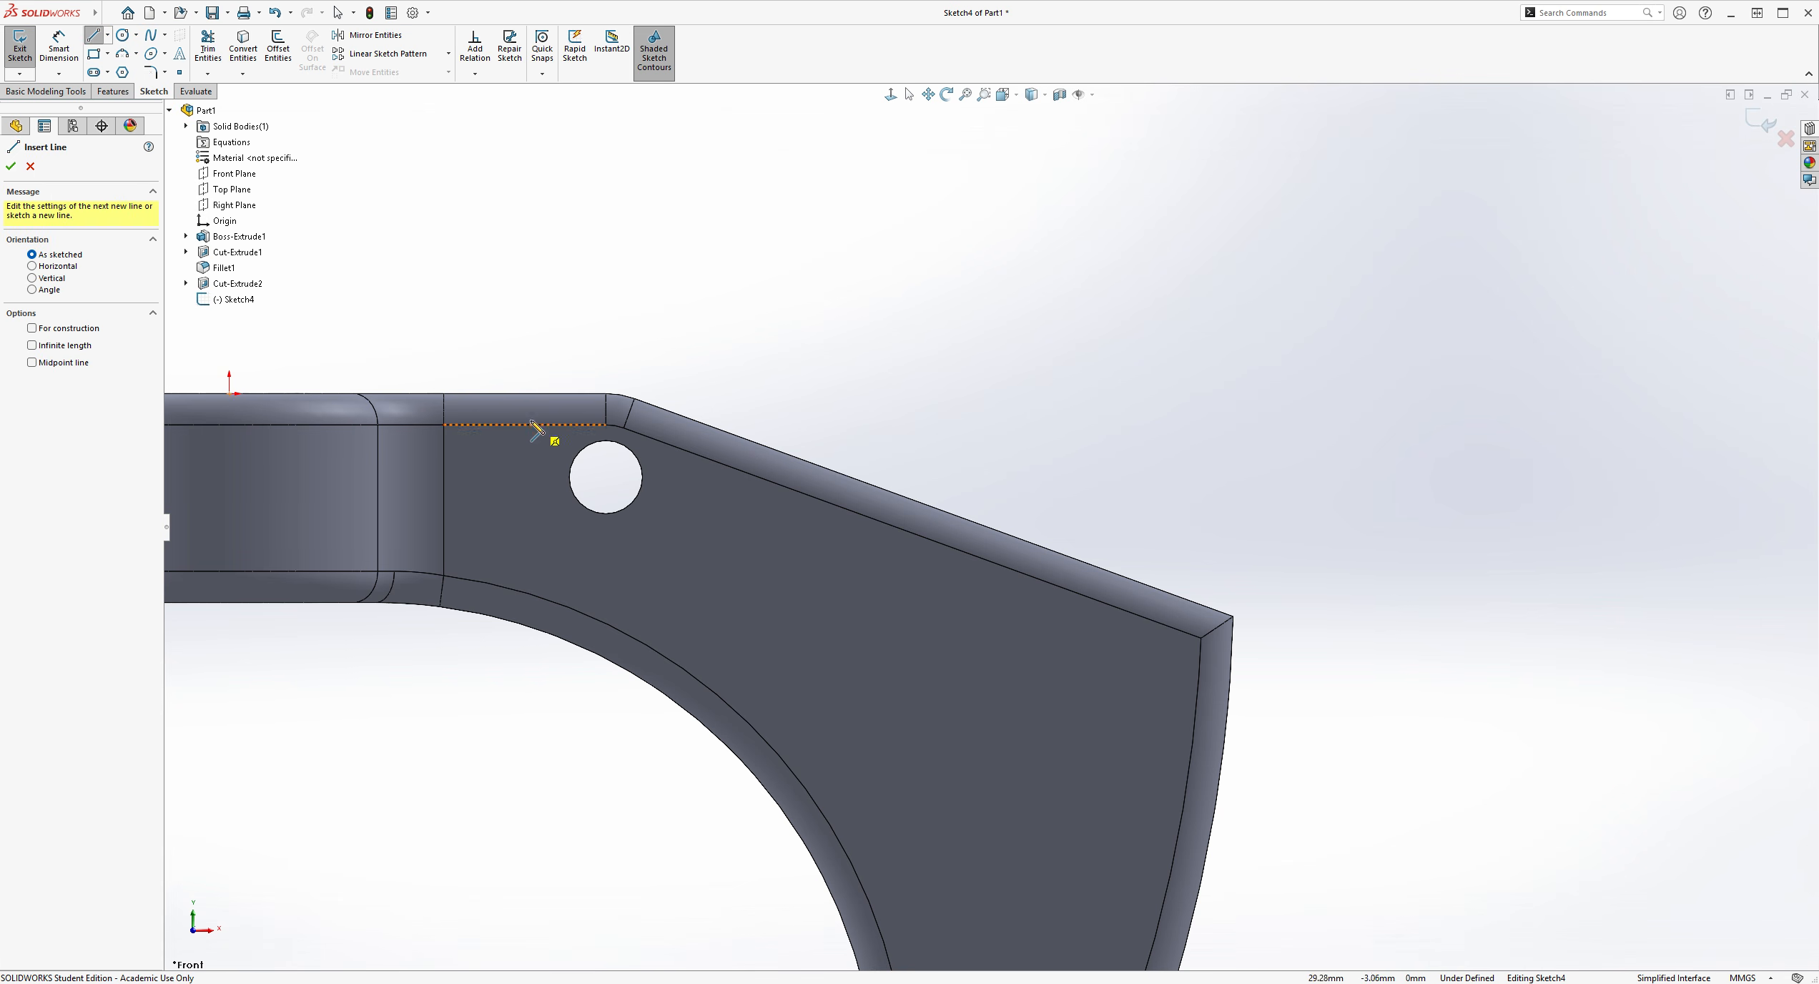
left_click(489, 394)
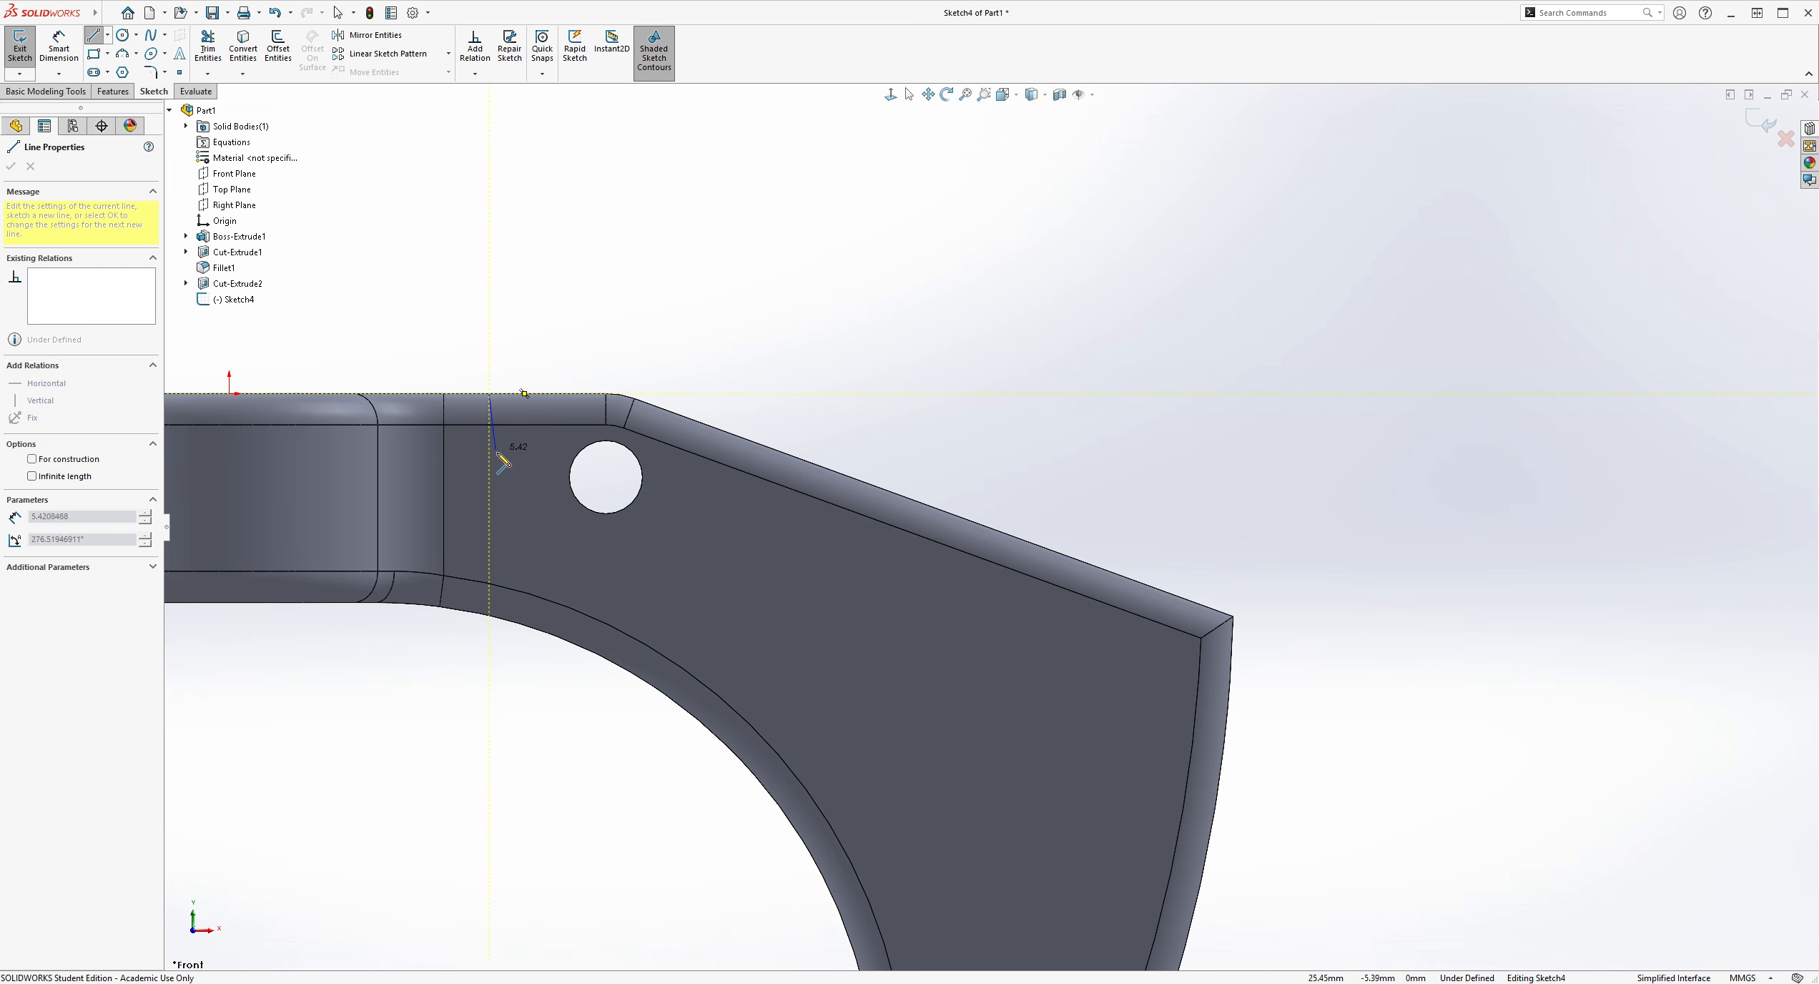
left_click(489, 520)
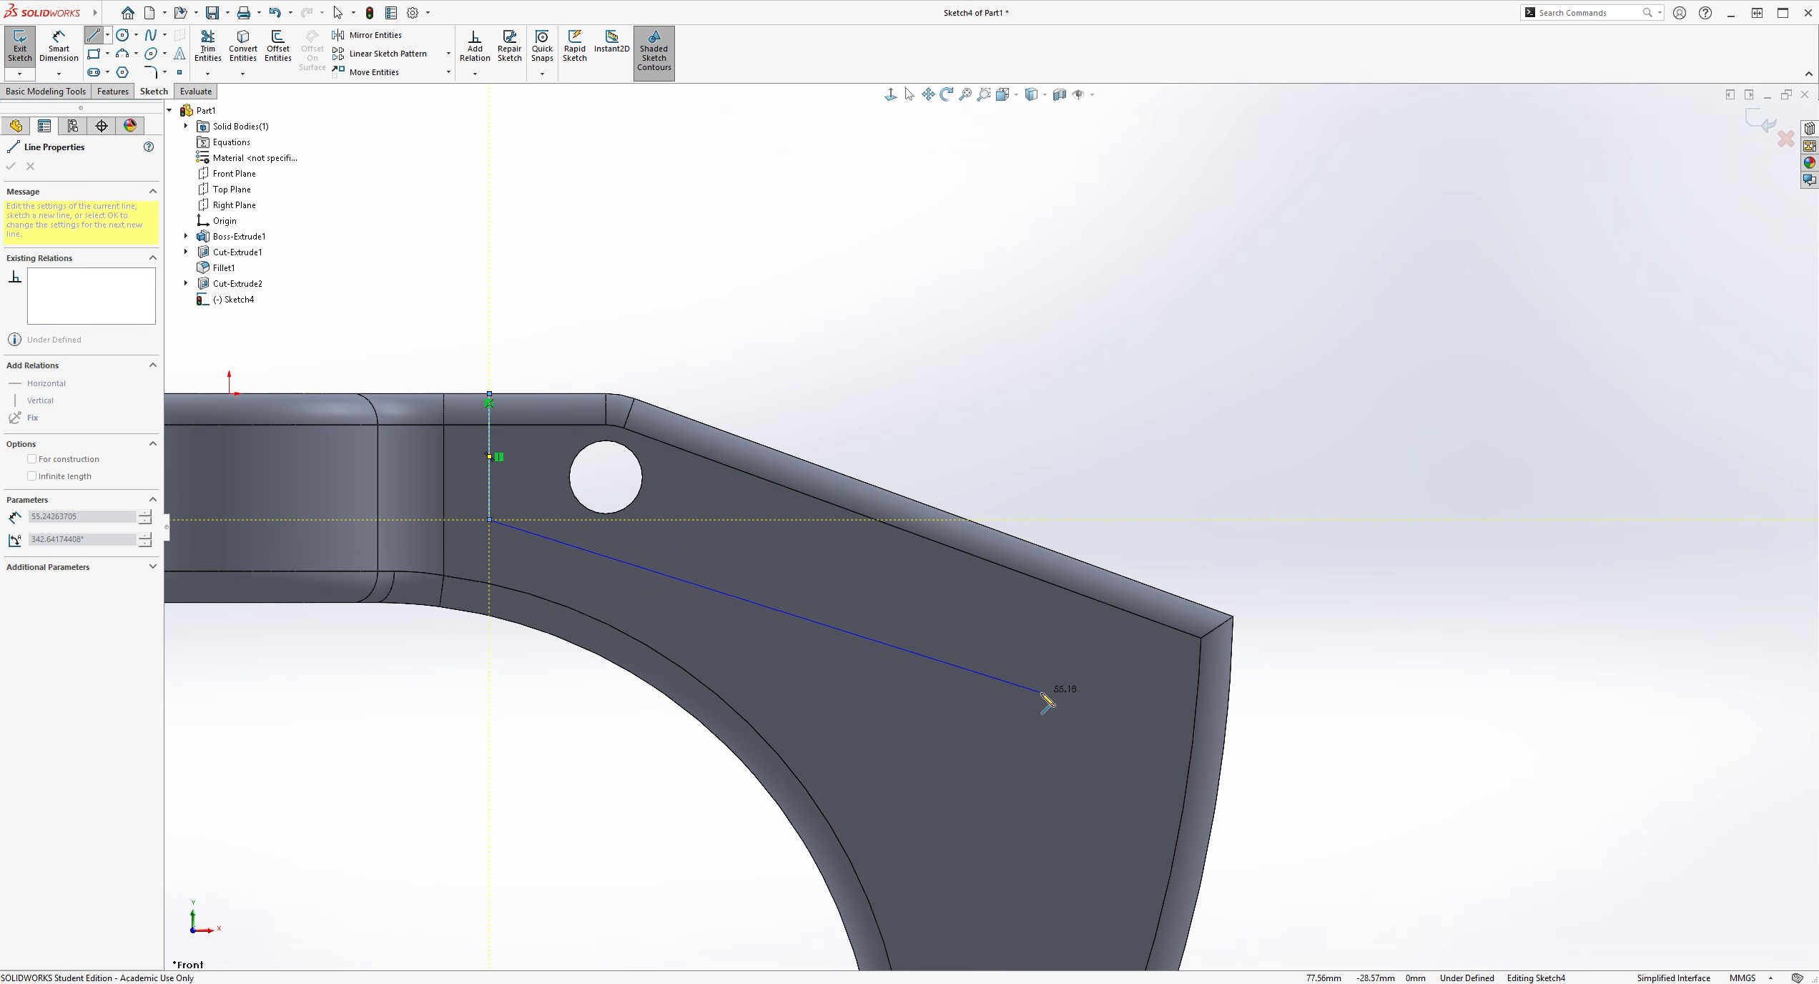
left_click(1093, 733)
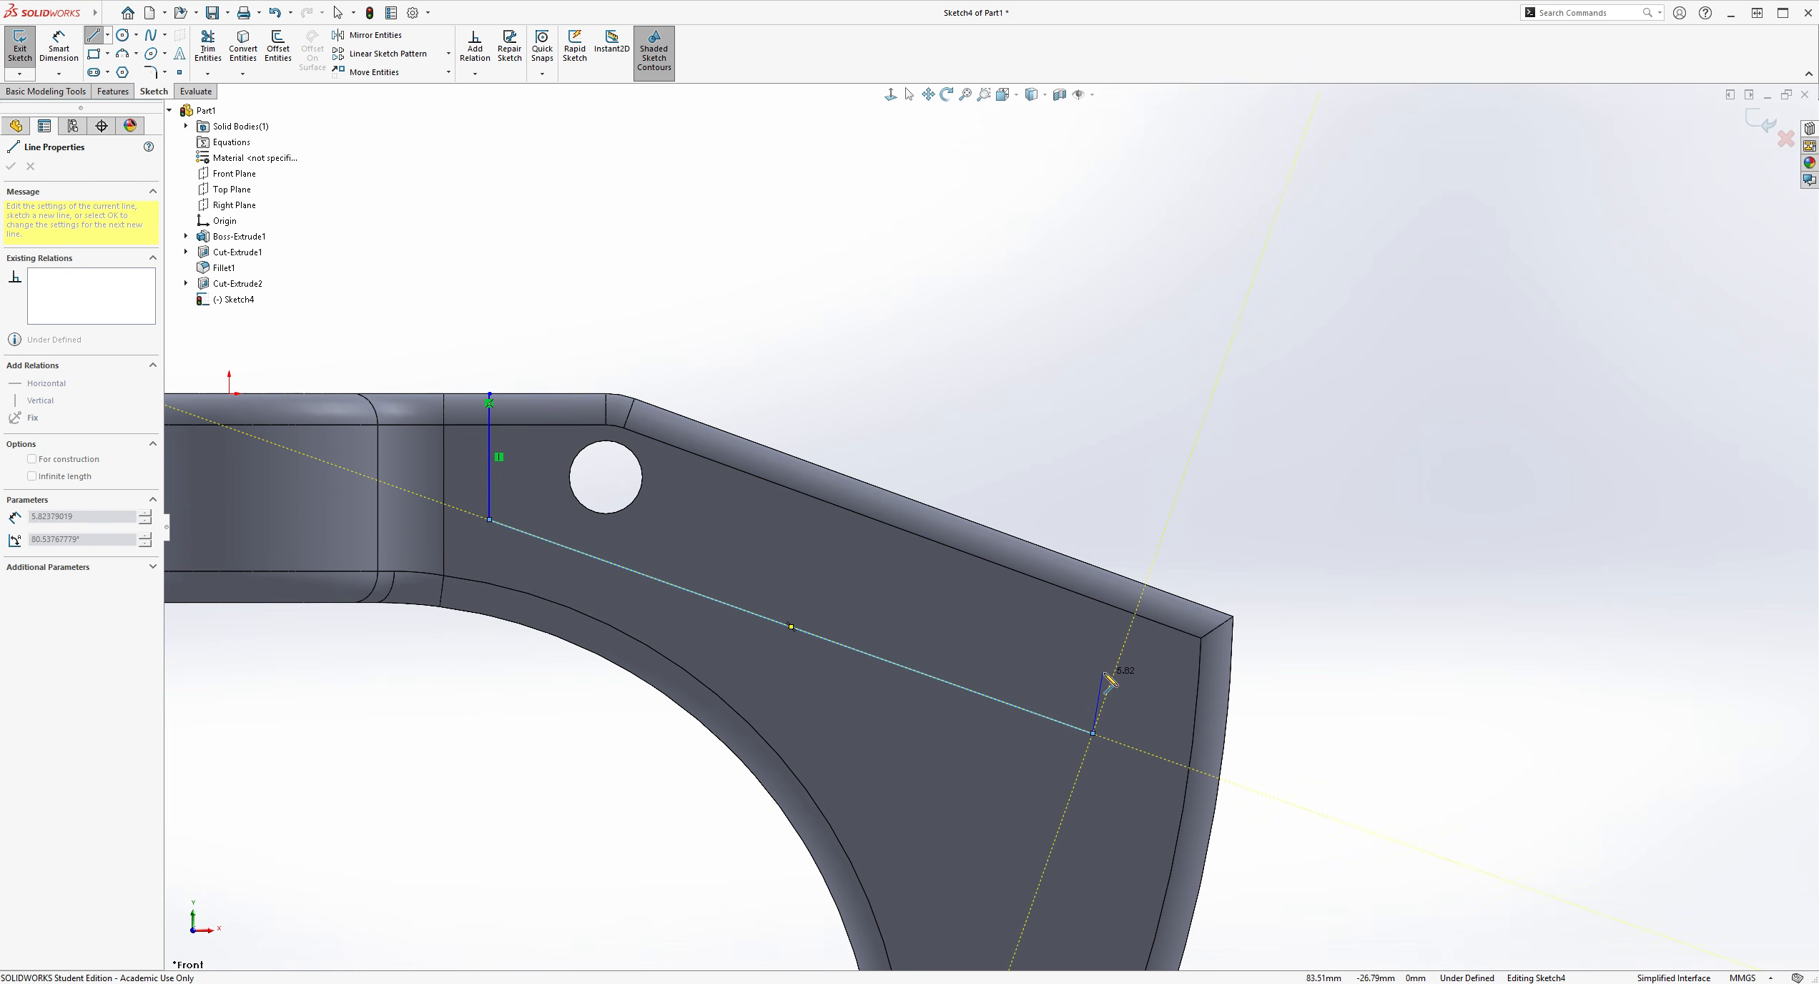
left_click(1147, 587)
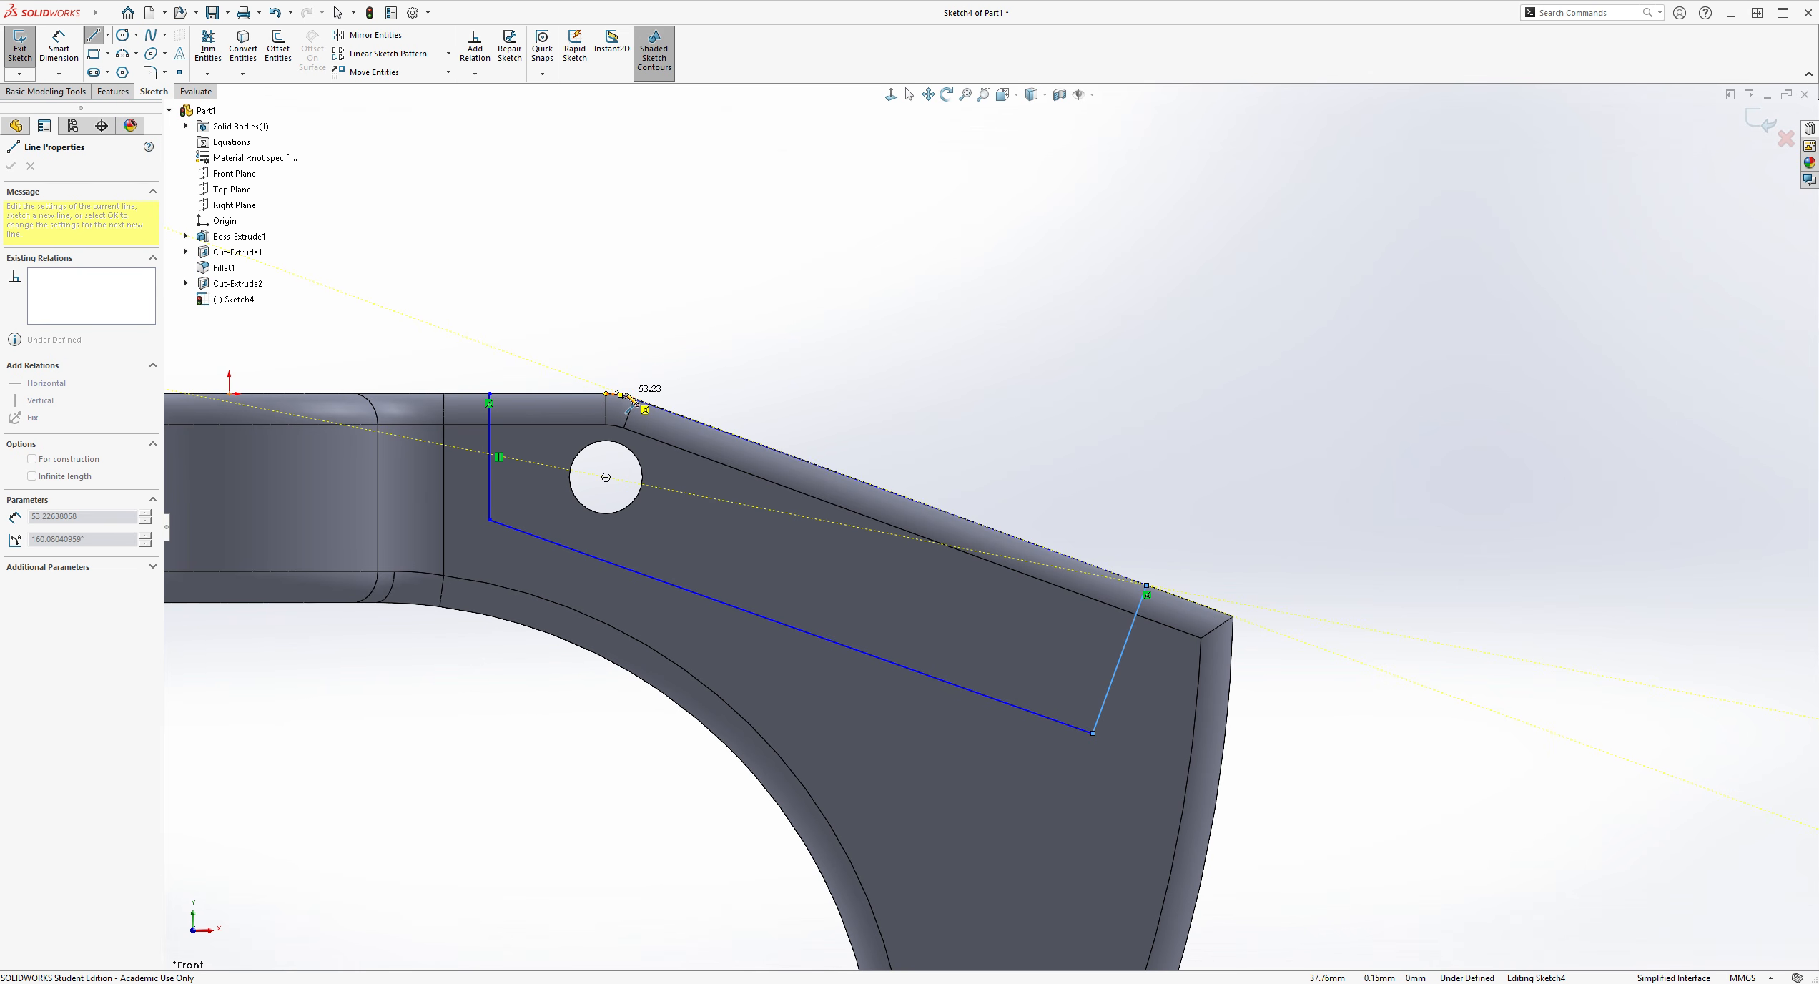
scroll(629, 397, "down", 4)
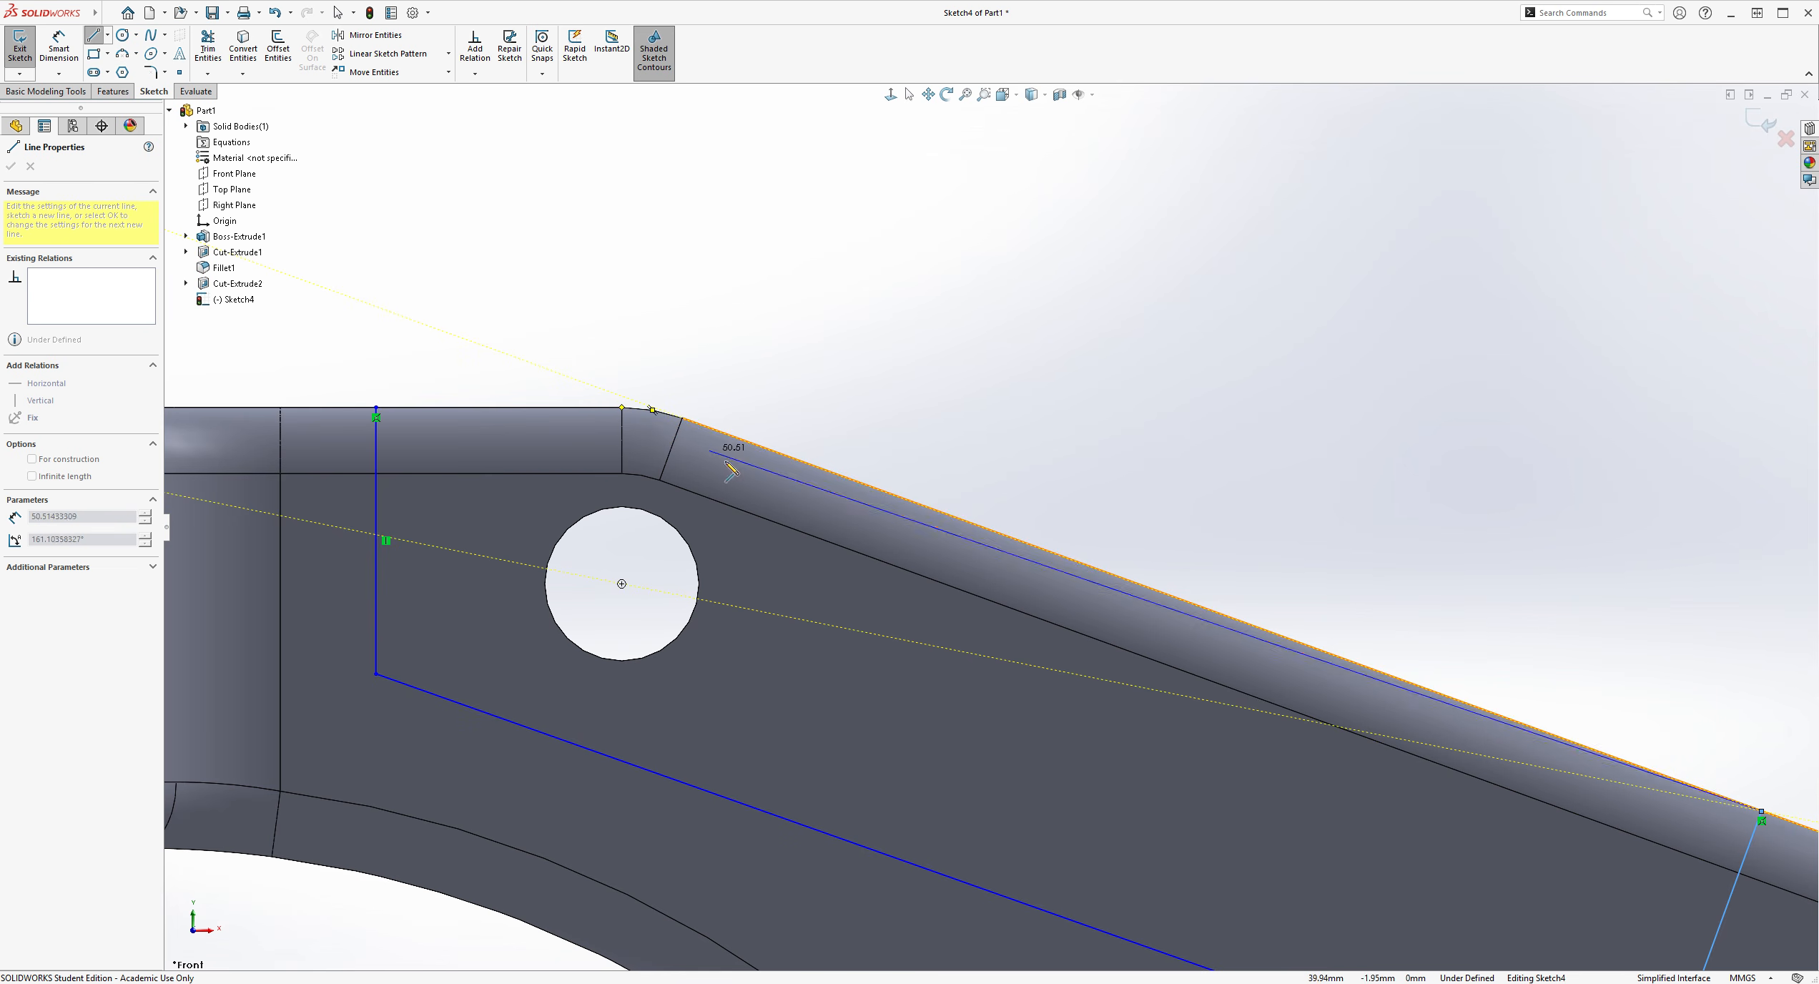
scroll(994, 525, "up", 2)
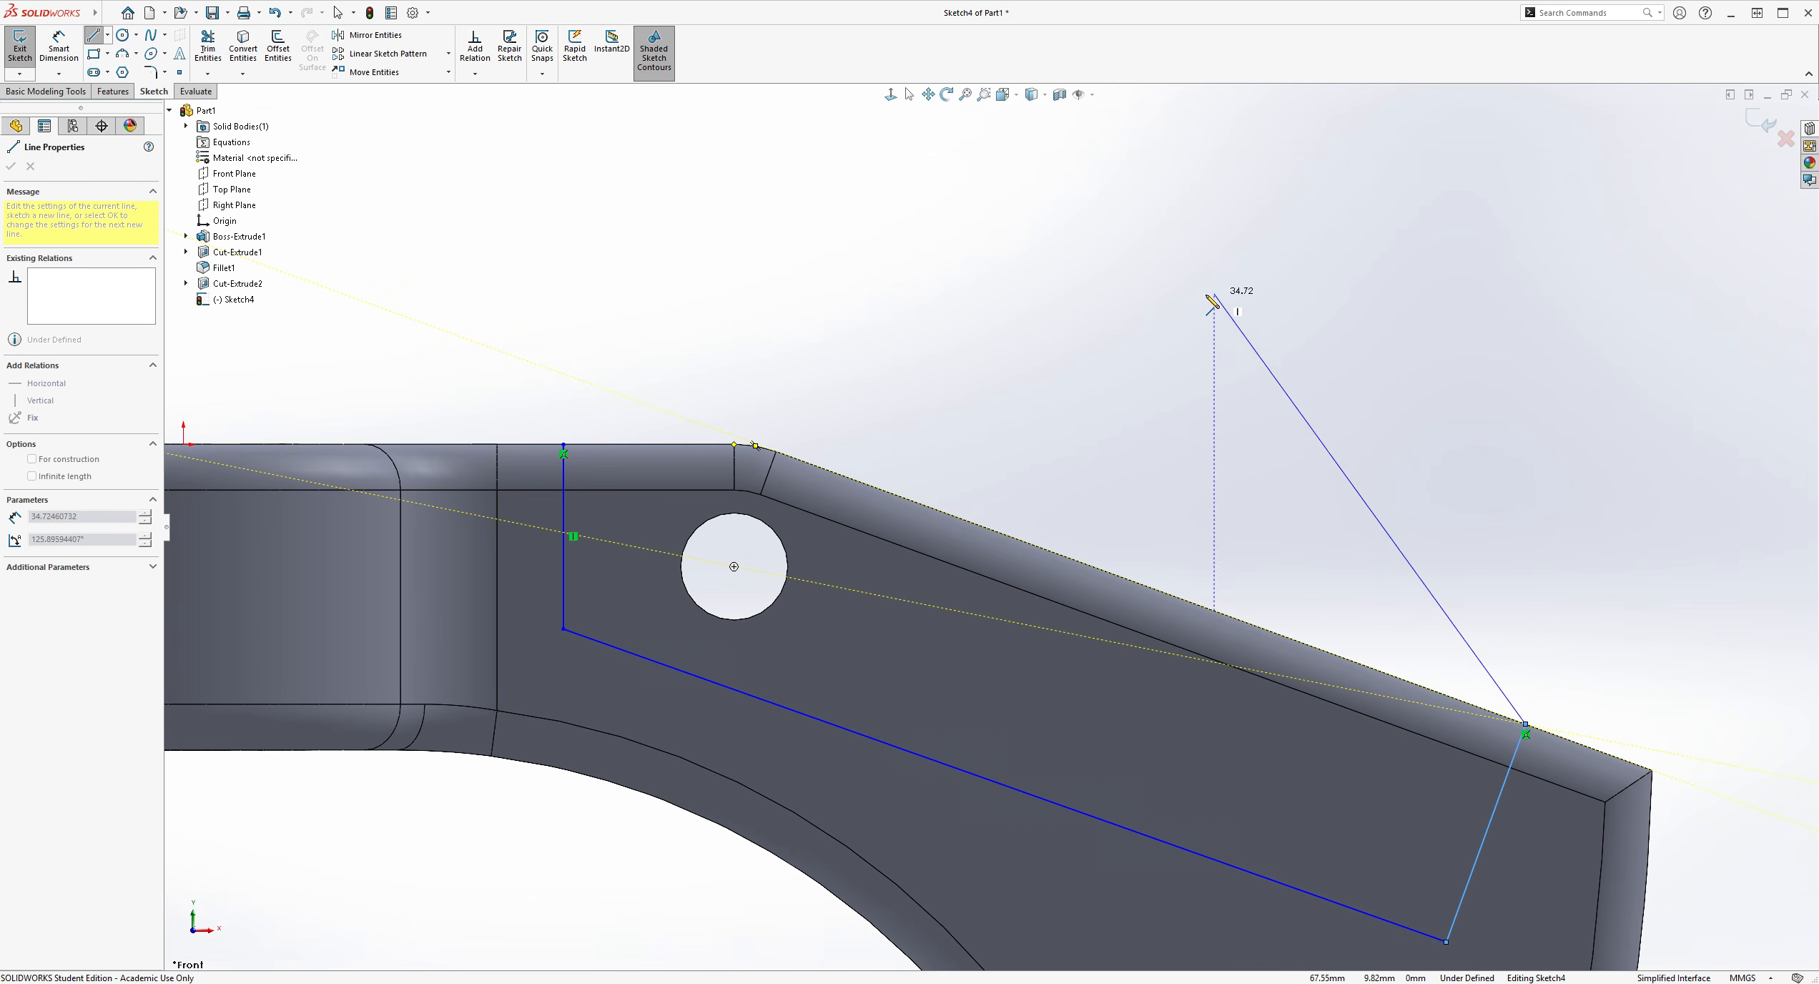
left_click(1015, 158)
left_click(564, 445)
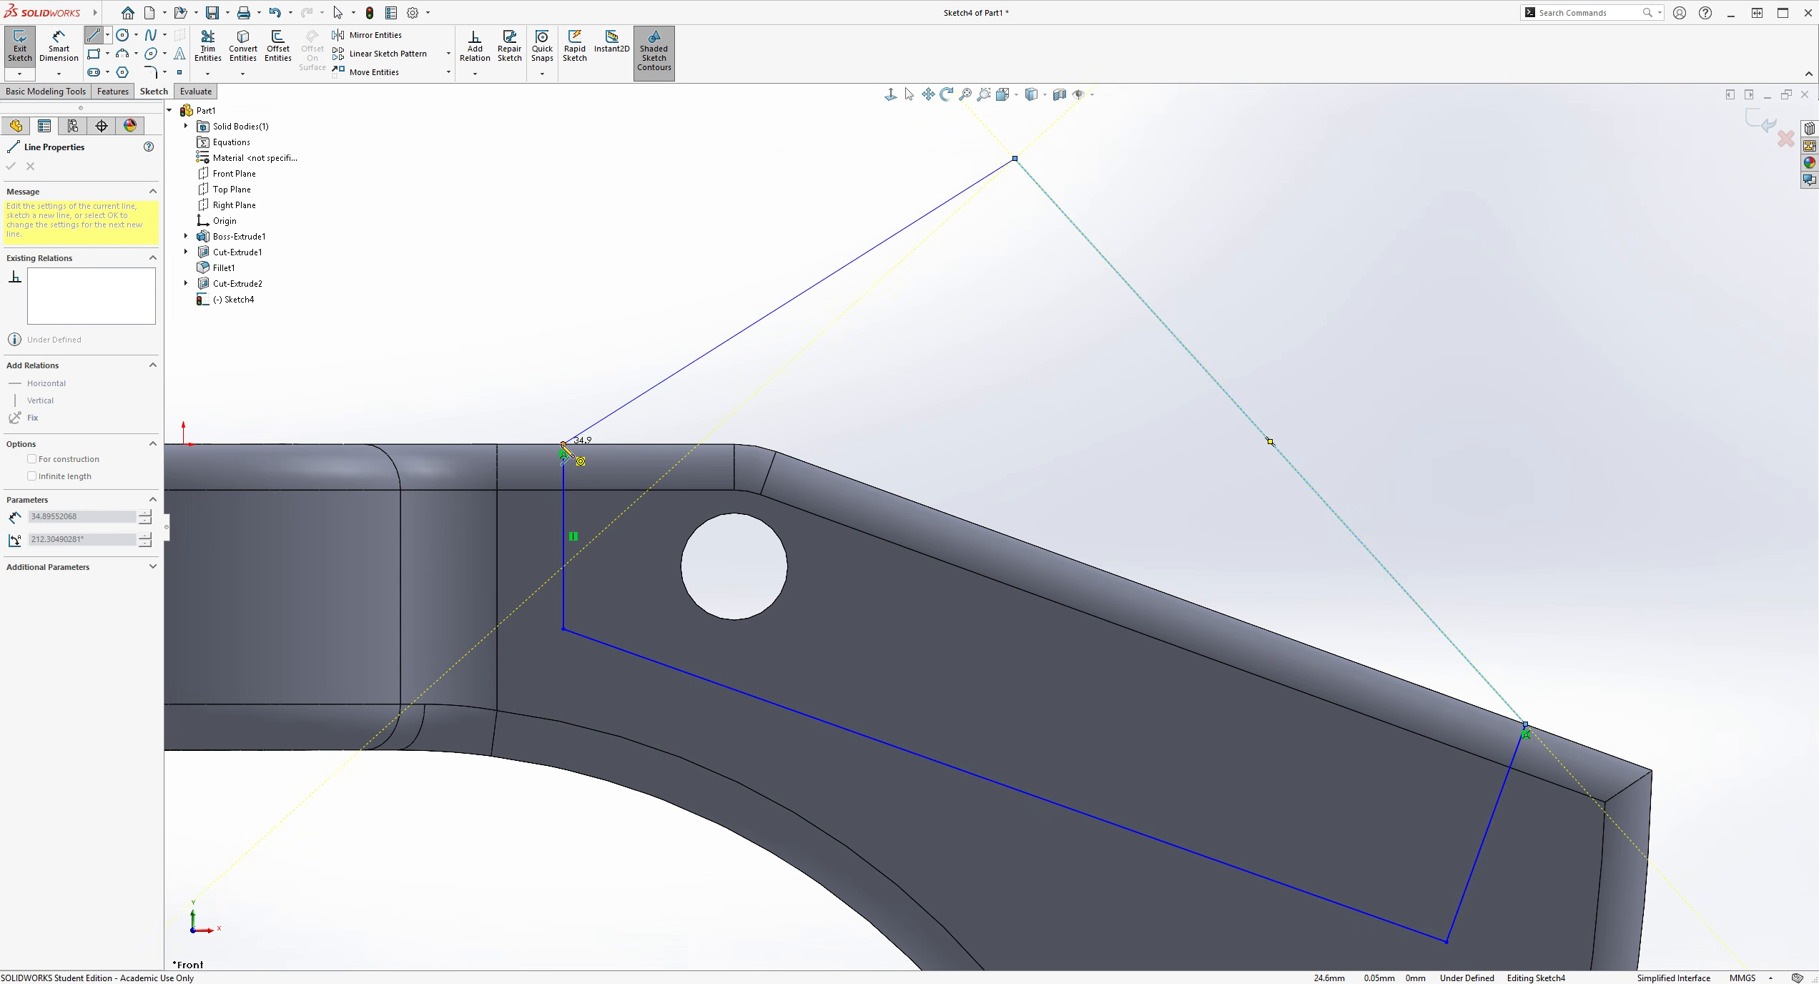
key("Escape")
Examine how the outline sits against the arm from an angle, and restore the view normal to the sketch
scroll(1421, 492, "up", 4)
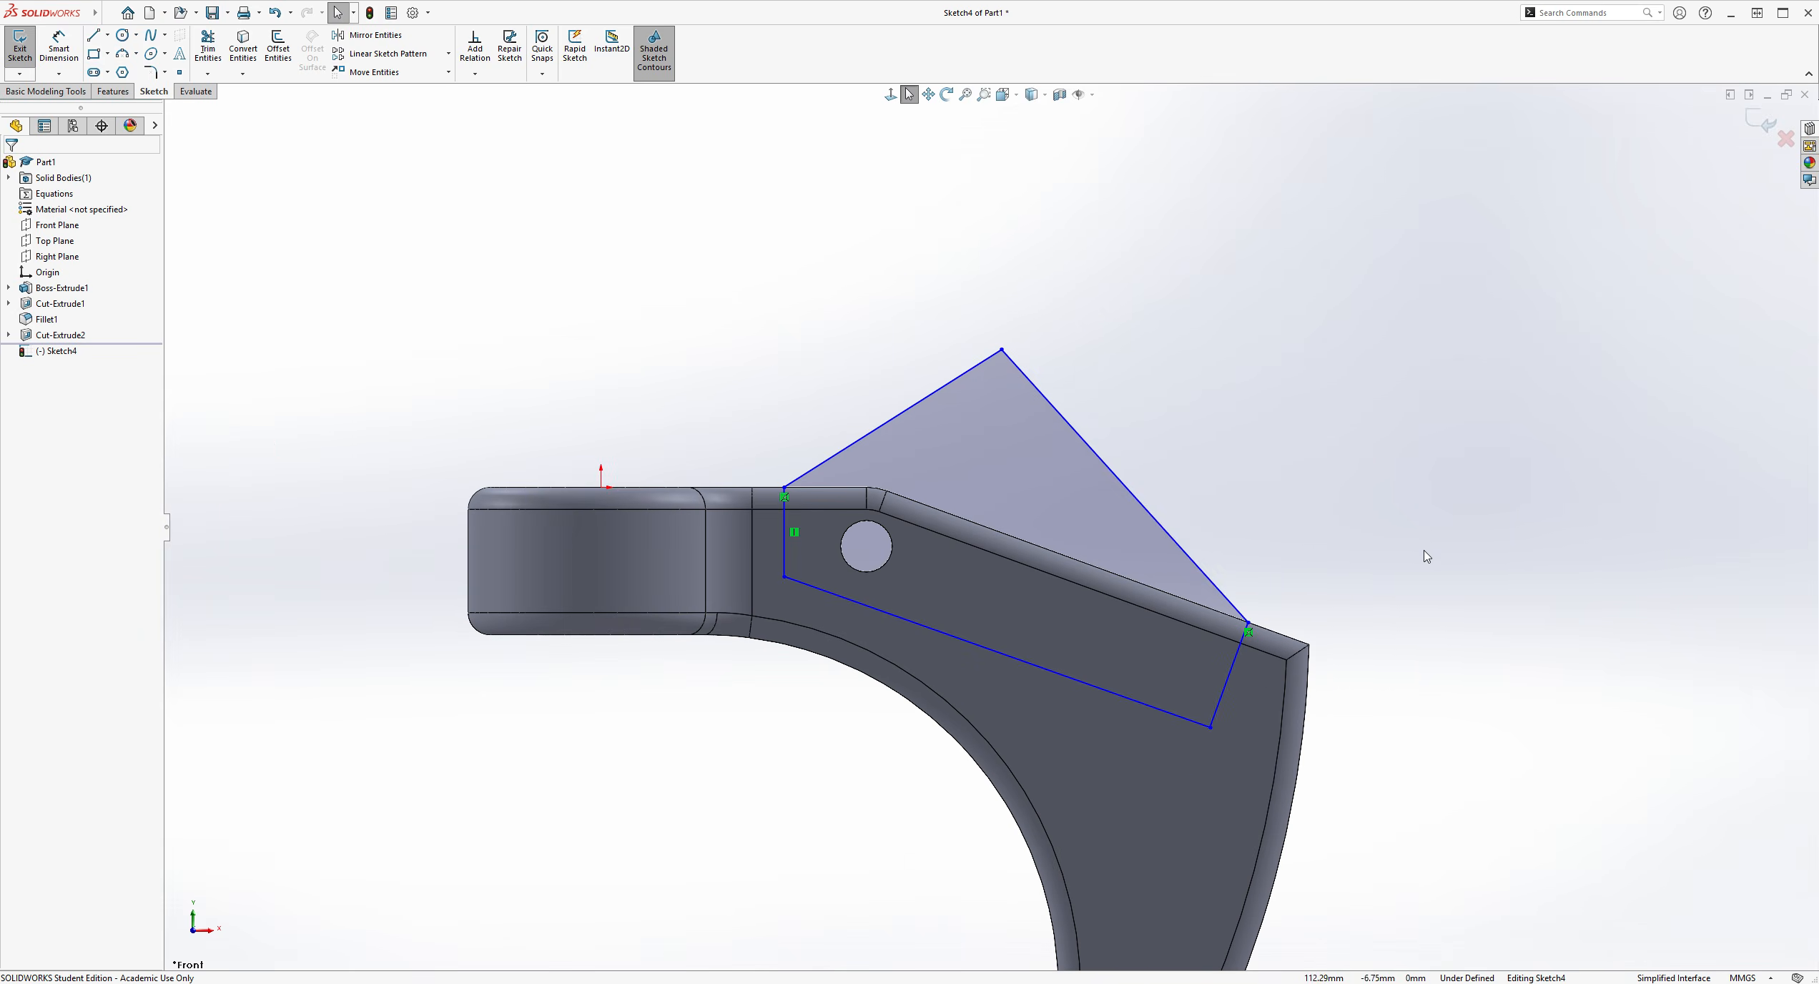
scroll(1201, 469, "down", 4)
middle_click_drag(1121, 314, 1130, 495)
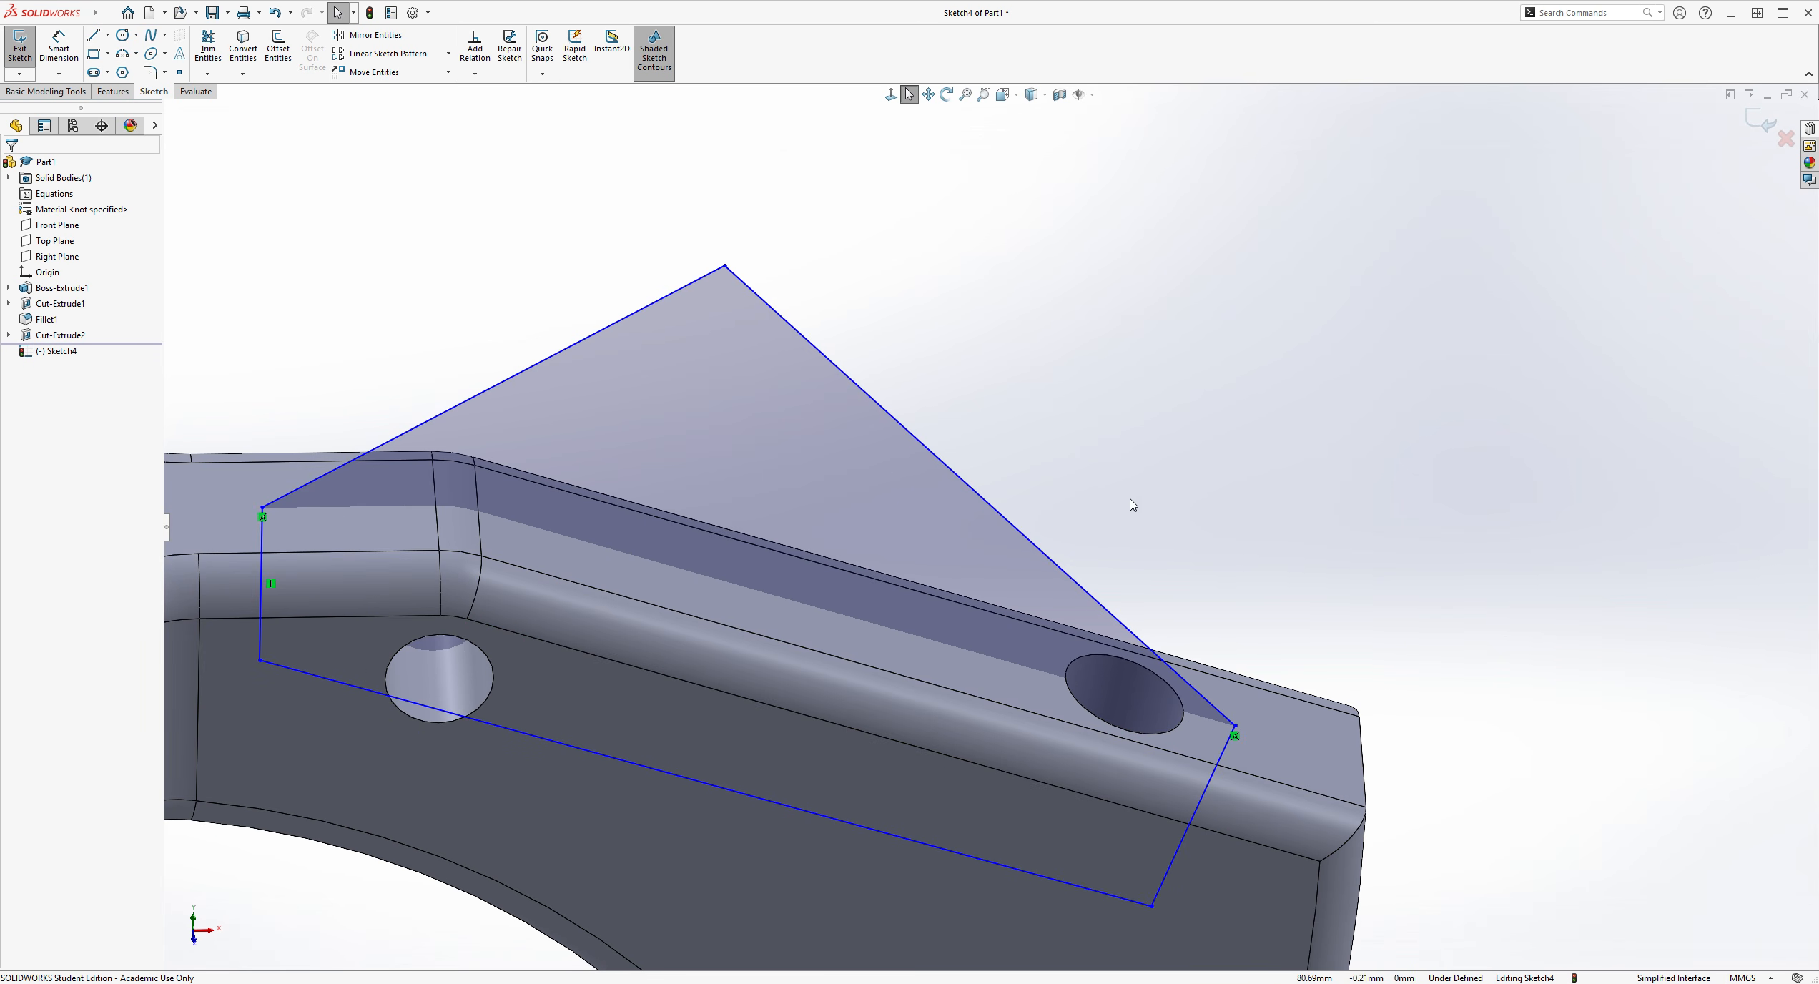
mouse_move(1255, 438)
middle_mouse_down()
mouse_move(1259, 296)
mouse_move(1032, 110)
middle_mouse_up()
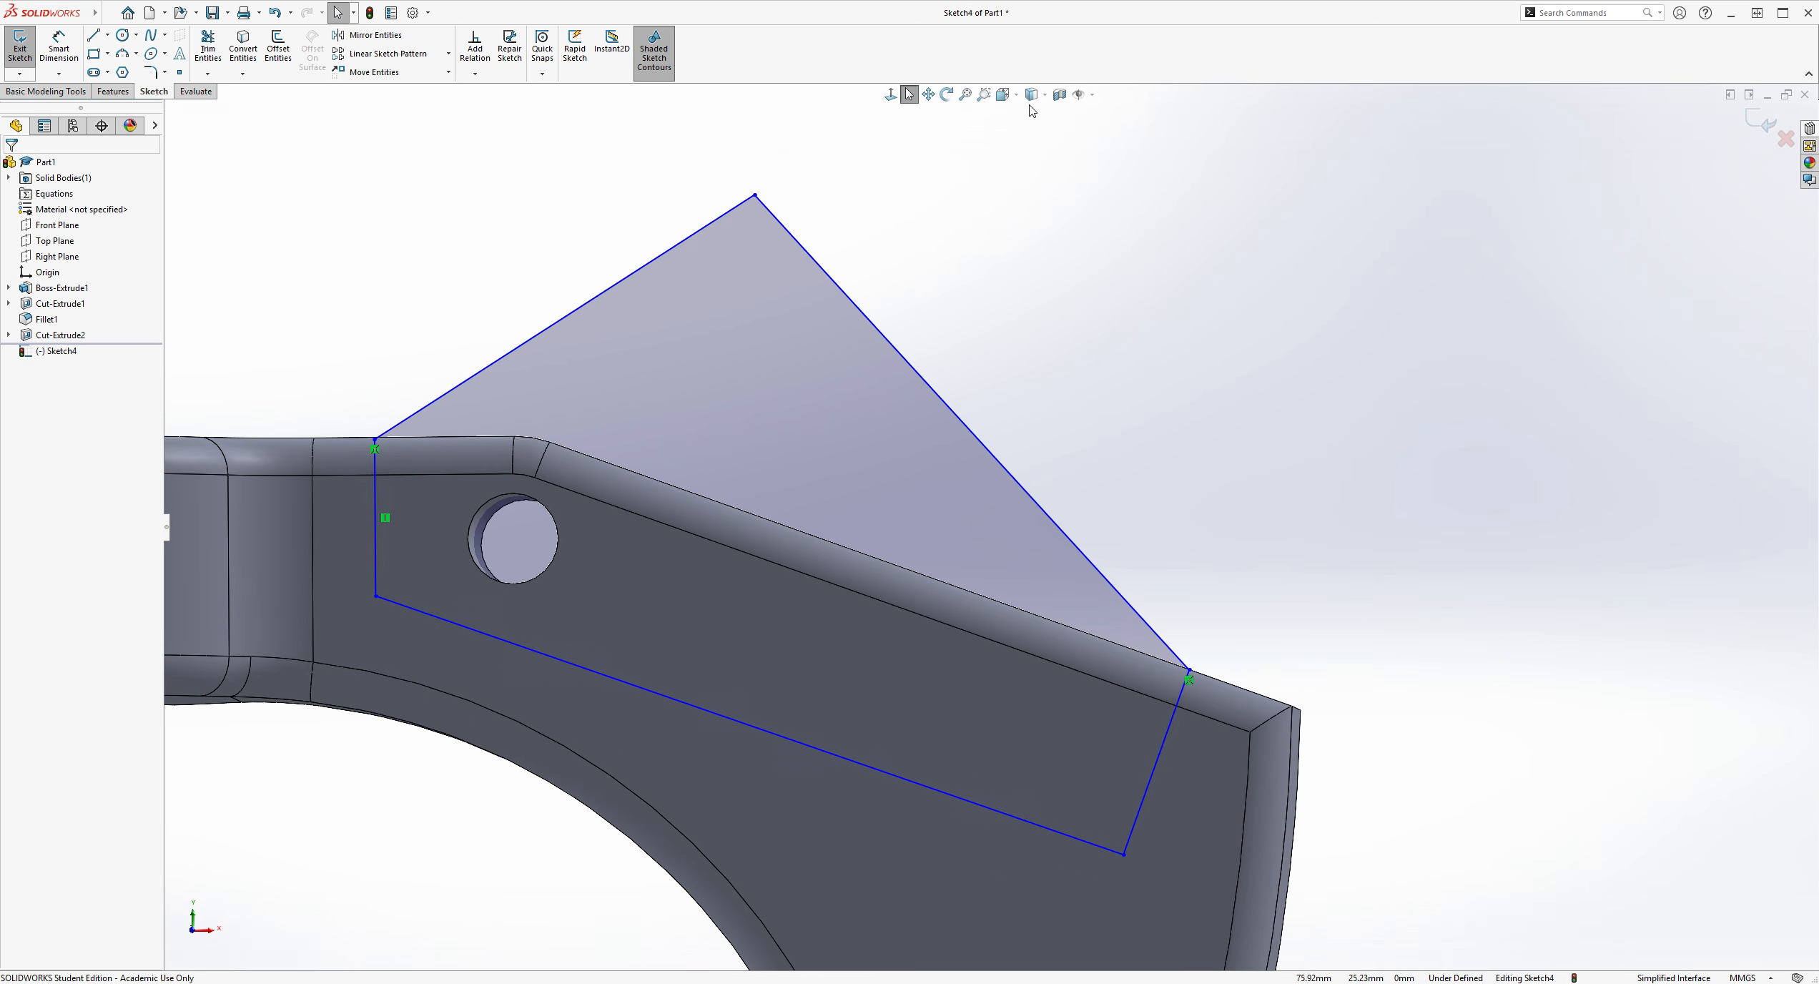
left_click(892, 94)
scroll(1355, 340, "down", 5)
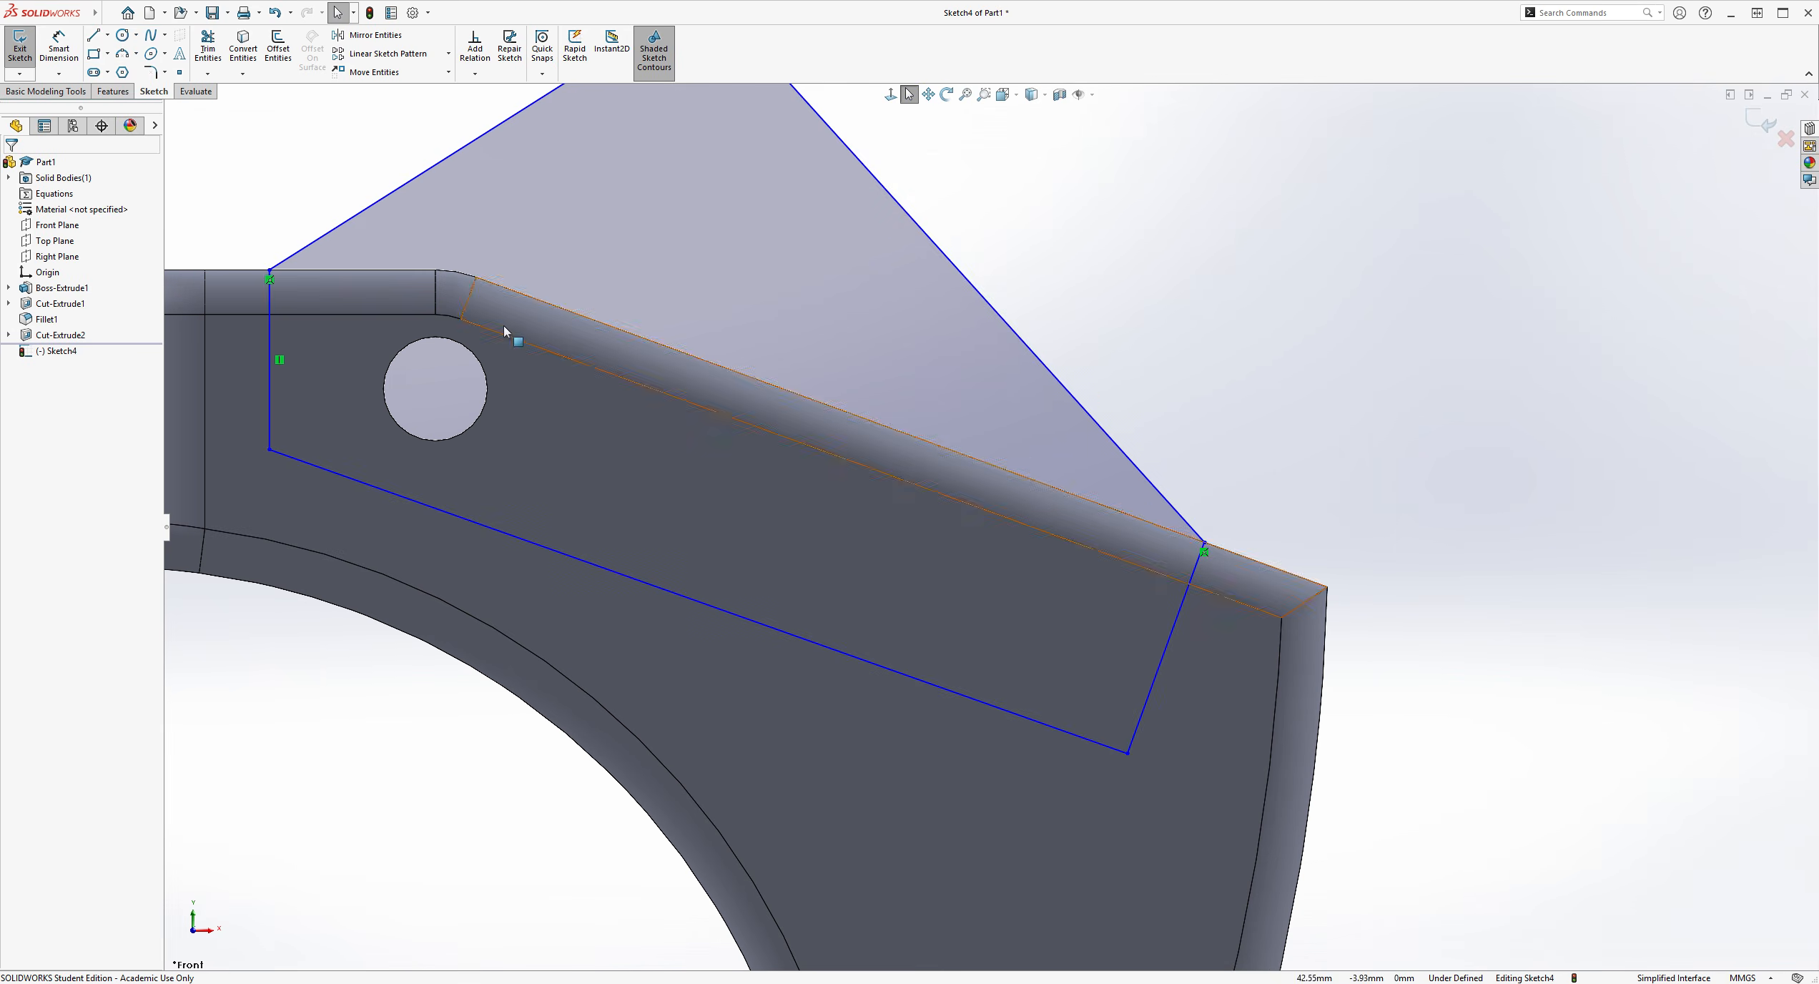
scroll(778, 263, "up", 1)
scroll(965, 300, "down", 1)
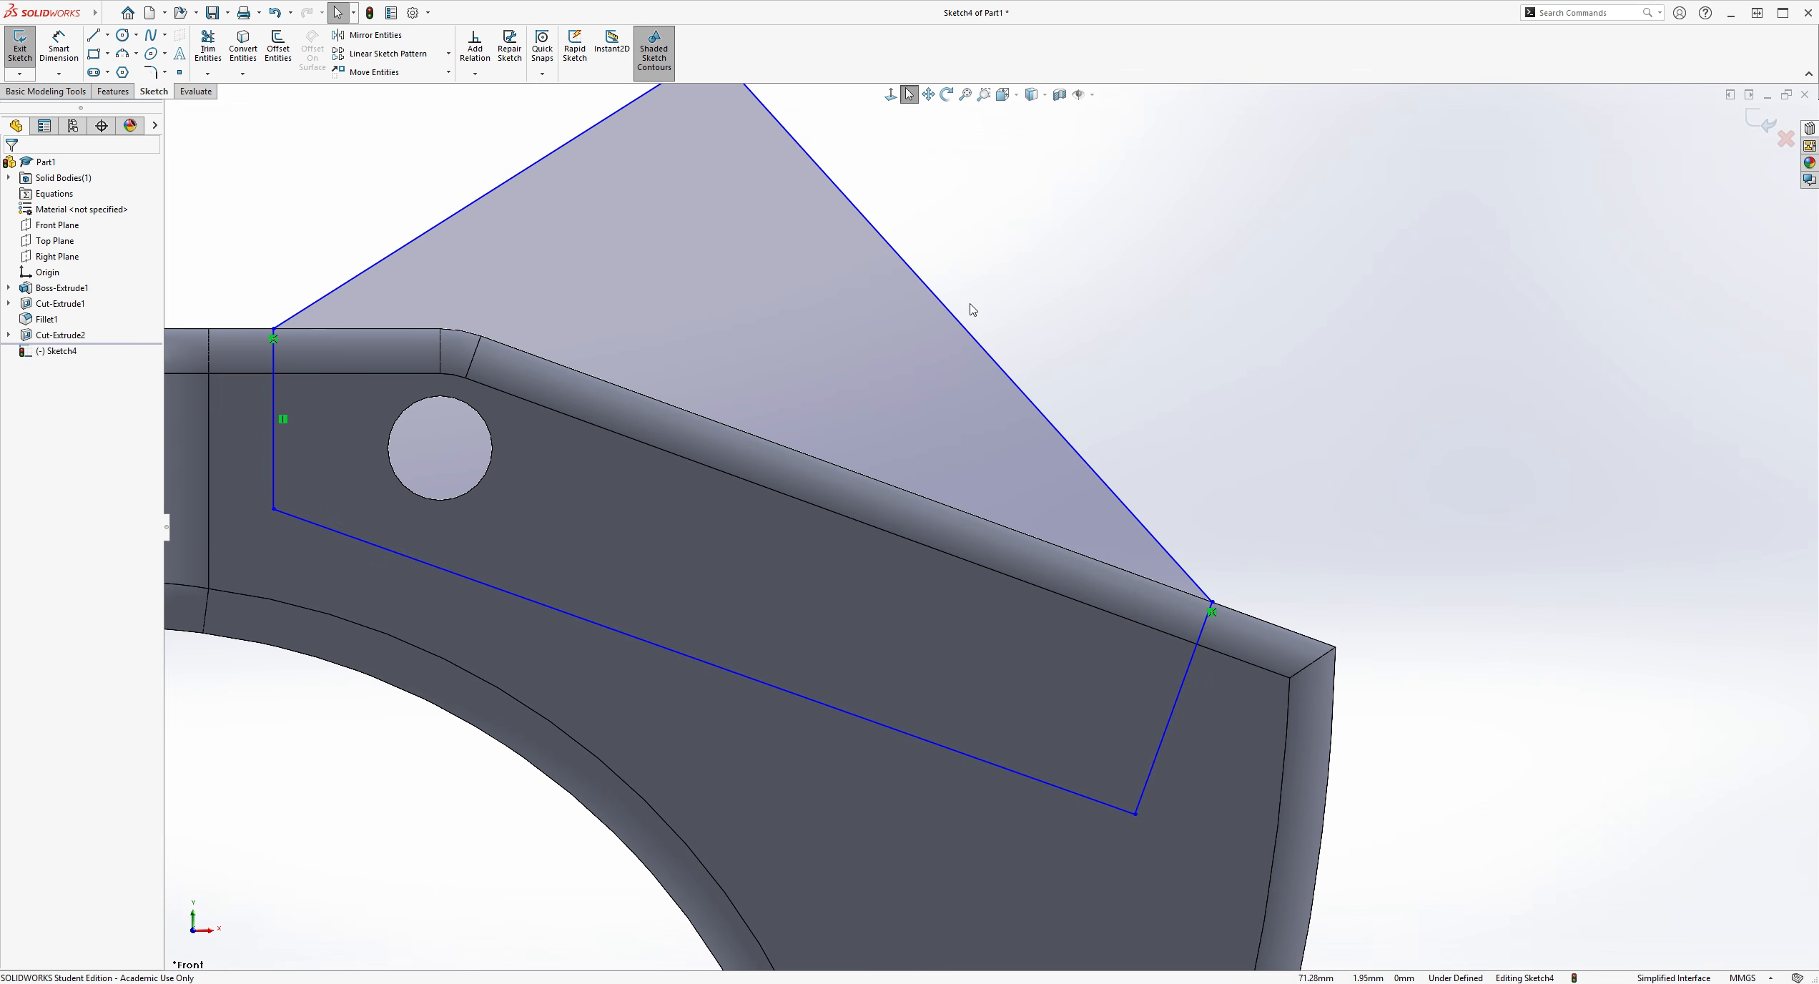
scroll(988, 519, "up", 1)
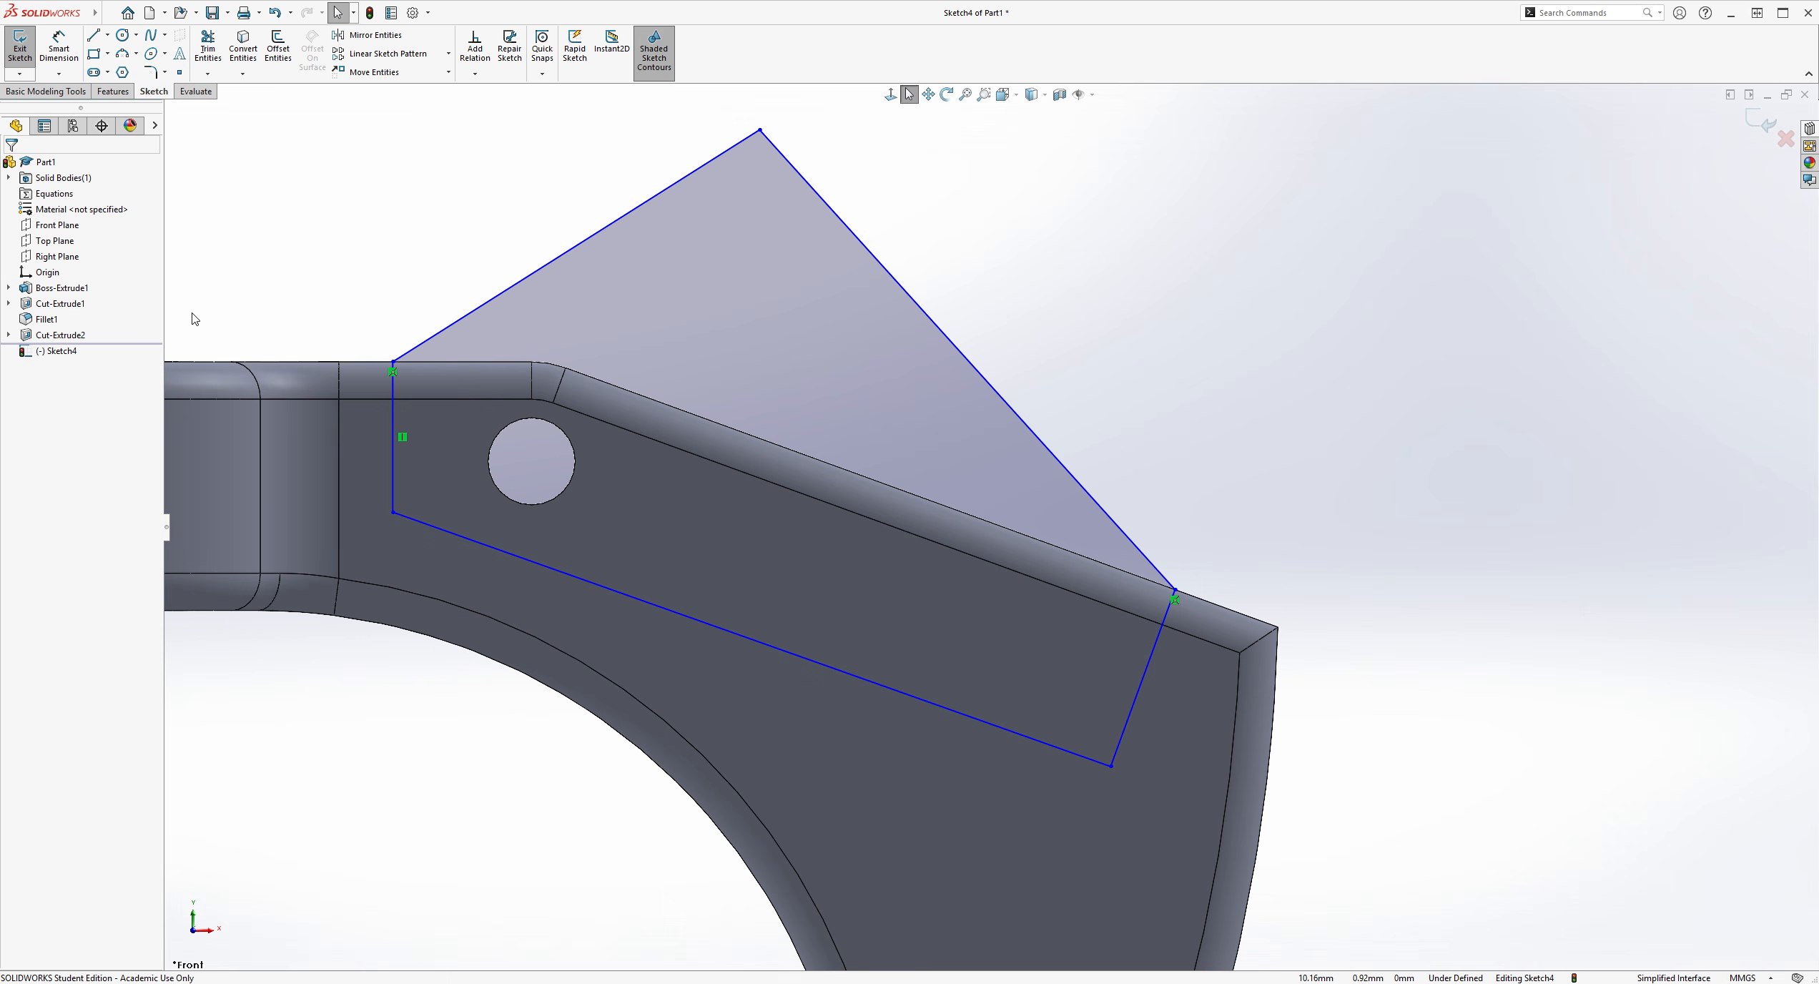
Dimension the horizontal distance from the origin to the outline's vertical line and set it to 26 mm
left_click(59, 44)
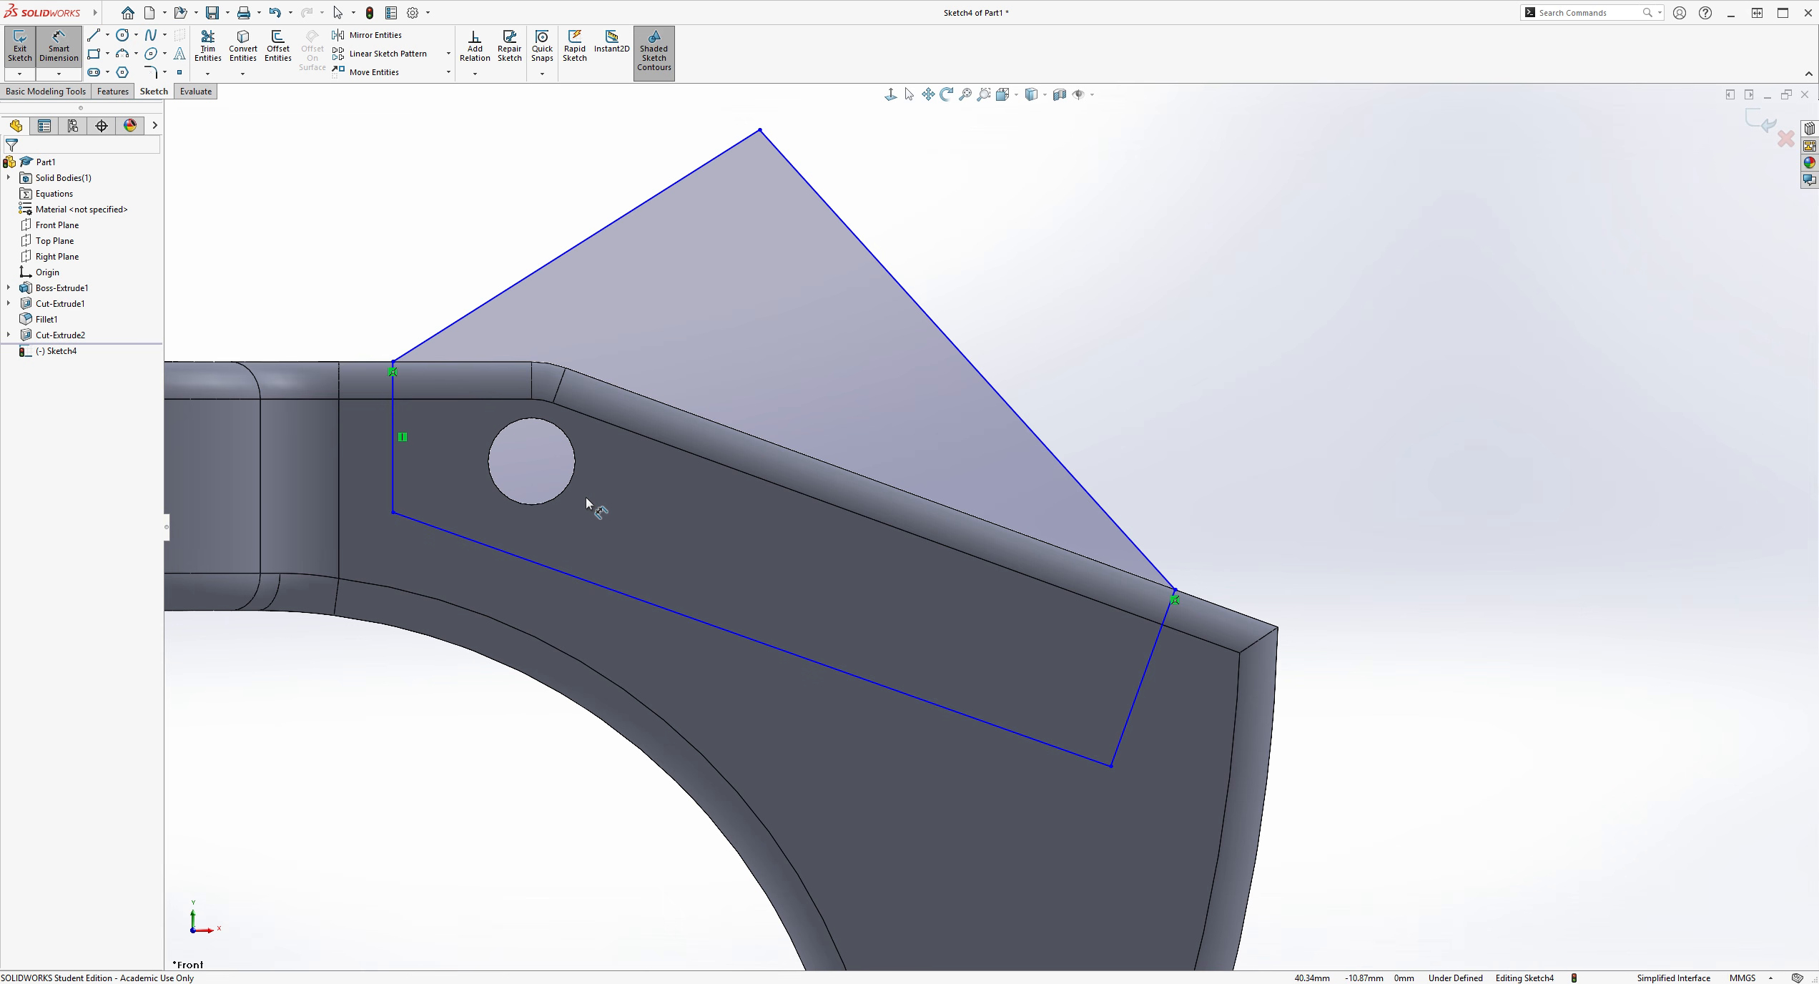
scroll(548, 312, "up", 2)
scroll(515, 408, "down", 1)
left_click(347, 451)
left_click(607, 504)
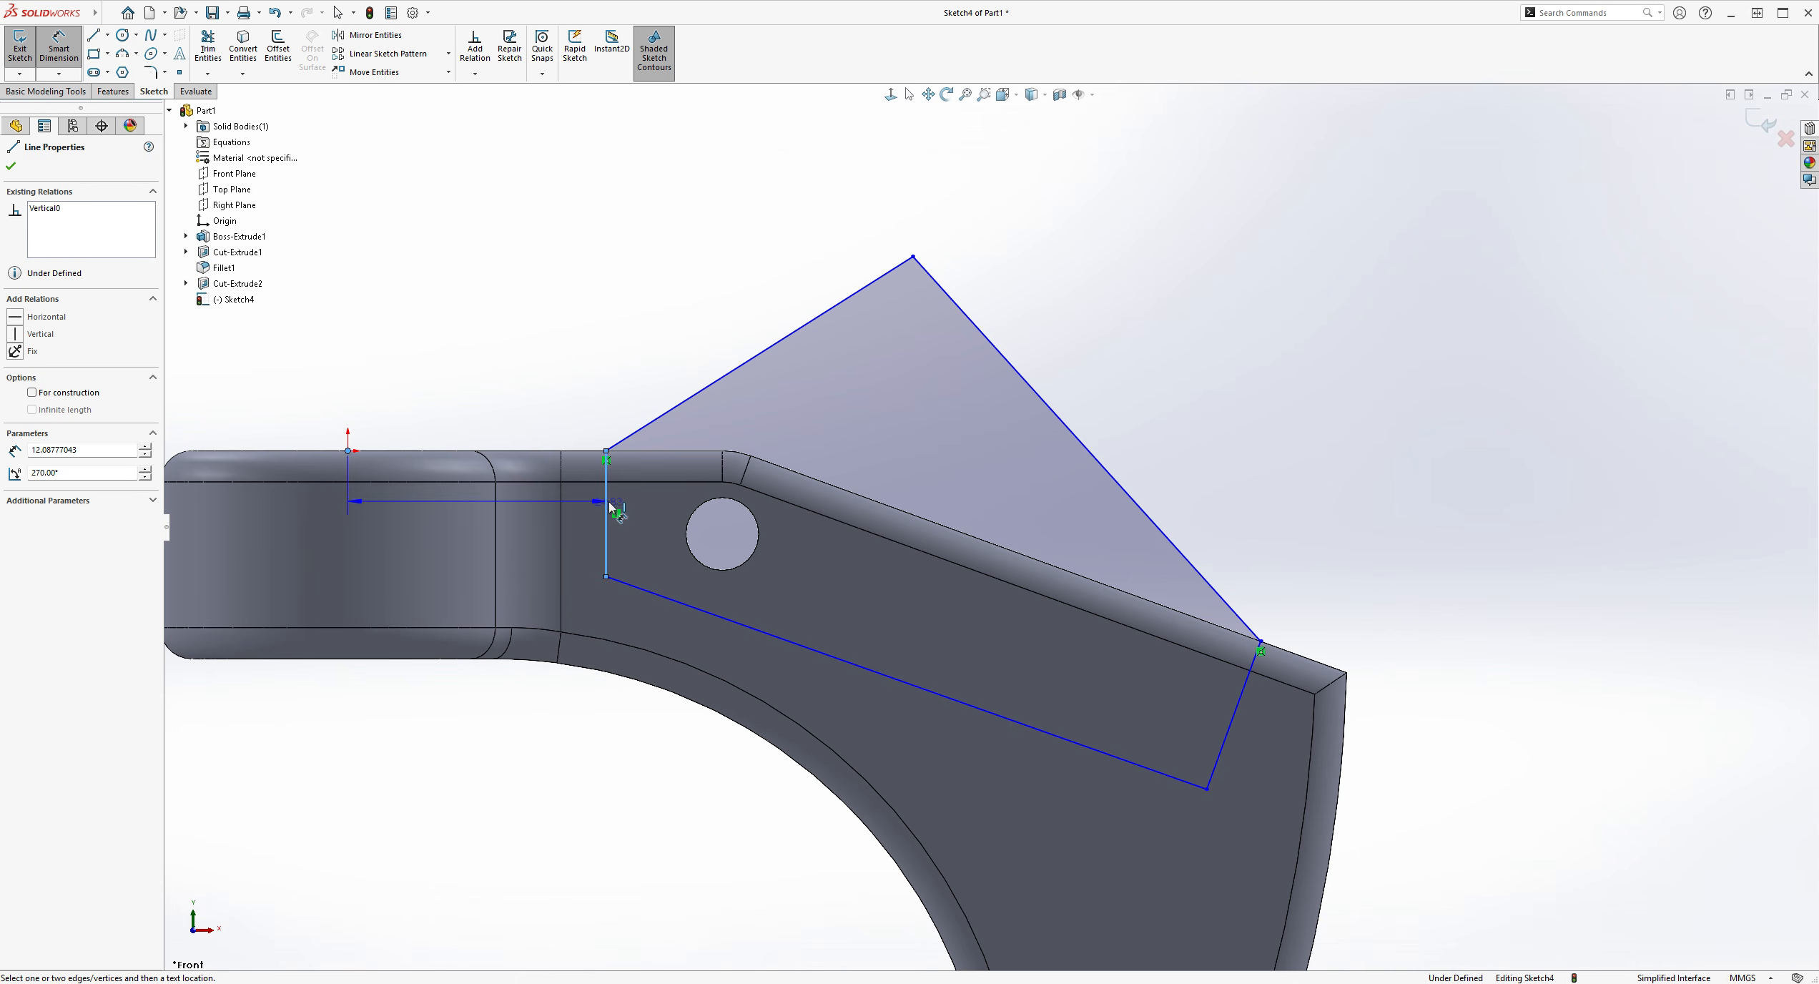
left_click(504, 355)
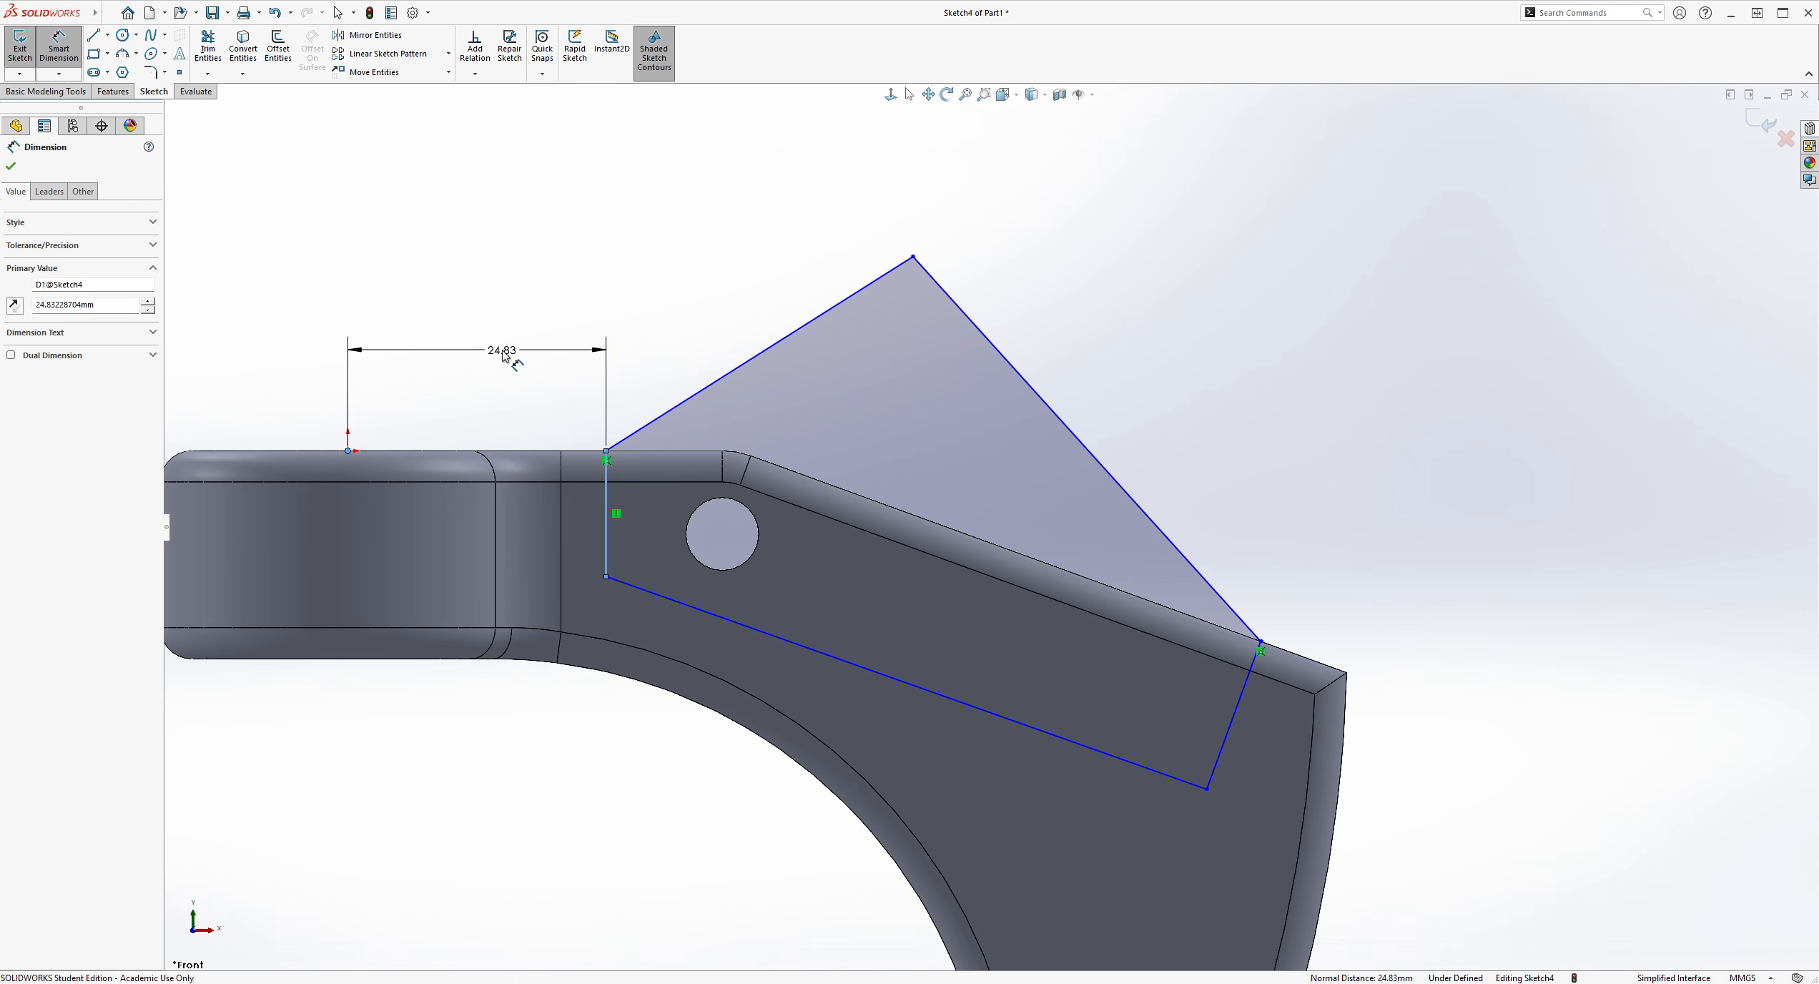
type("26")
key("Return")
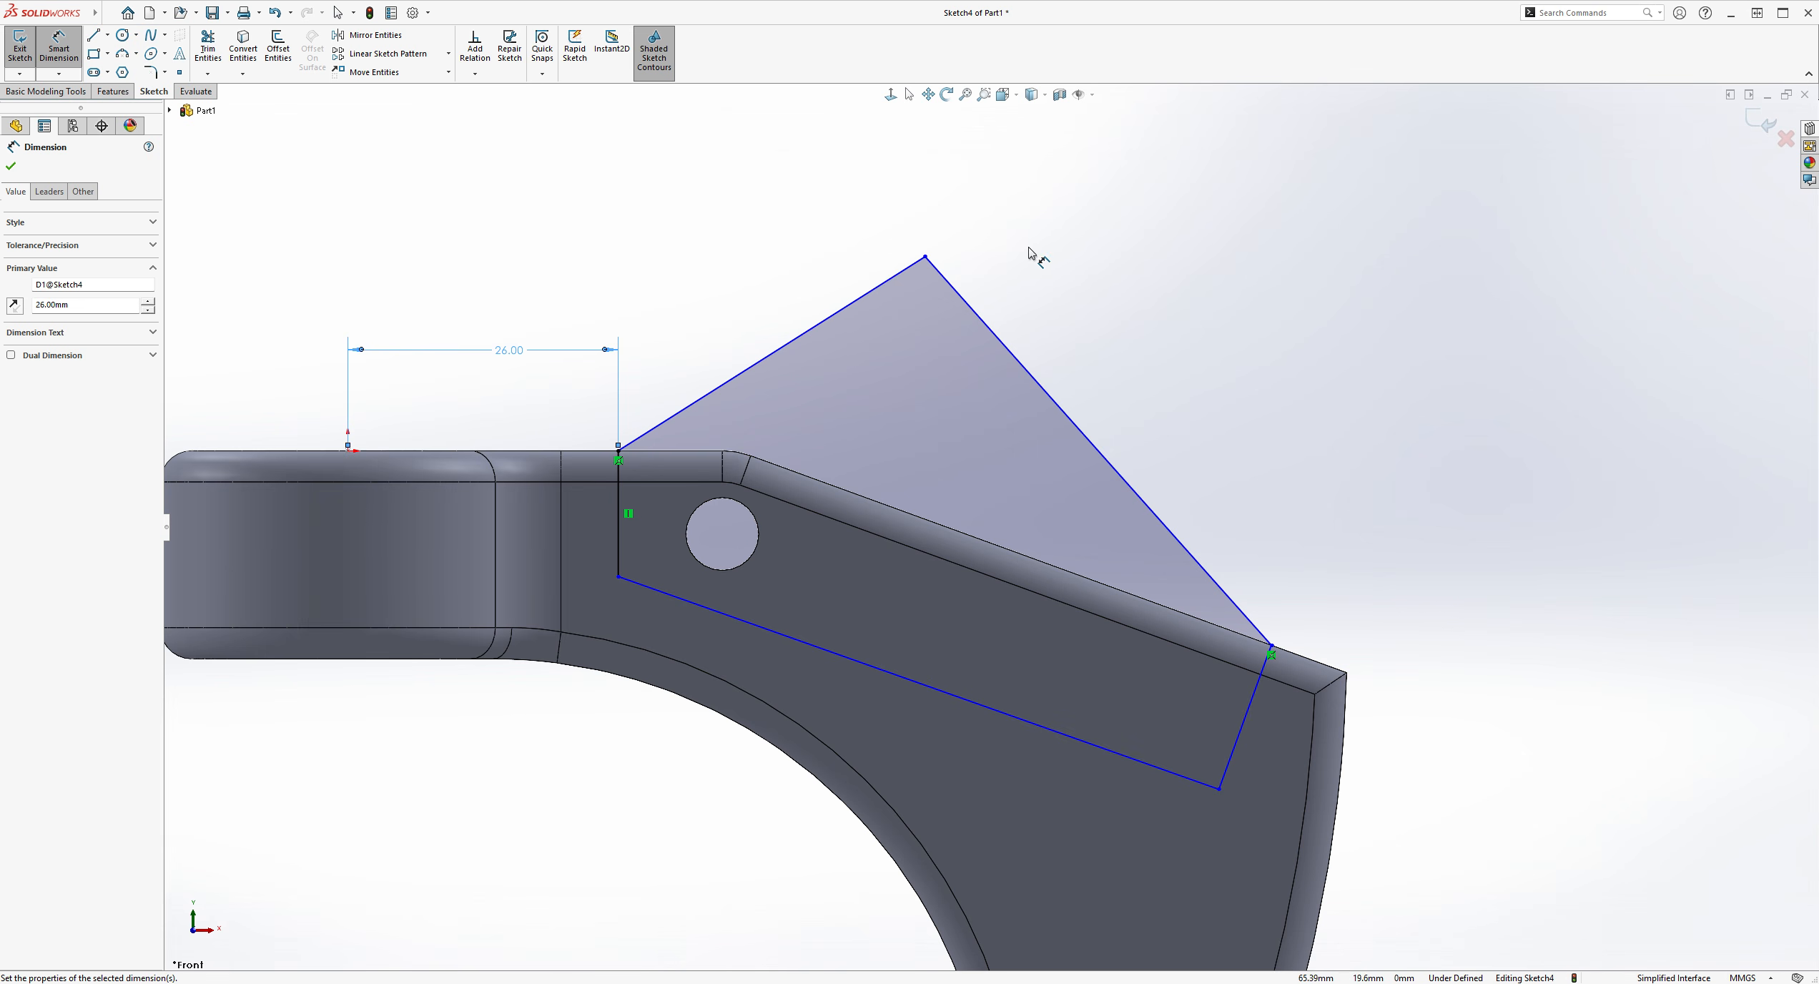
key("Escape")
Place a sketch point at the centre of the cross hole in the arm
left_click(180, 72)
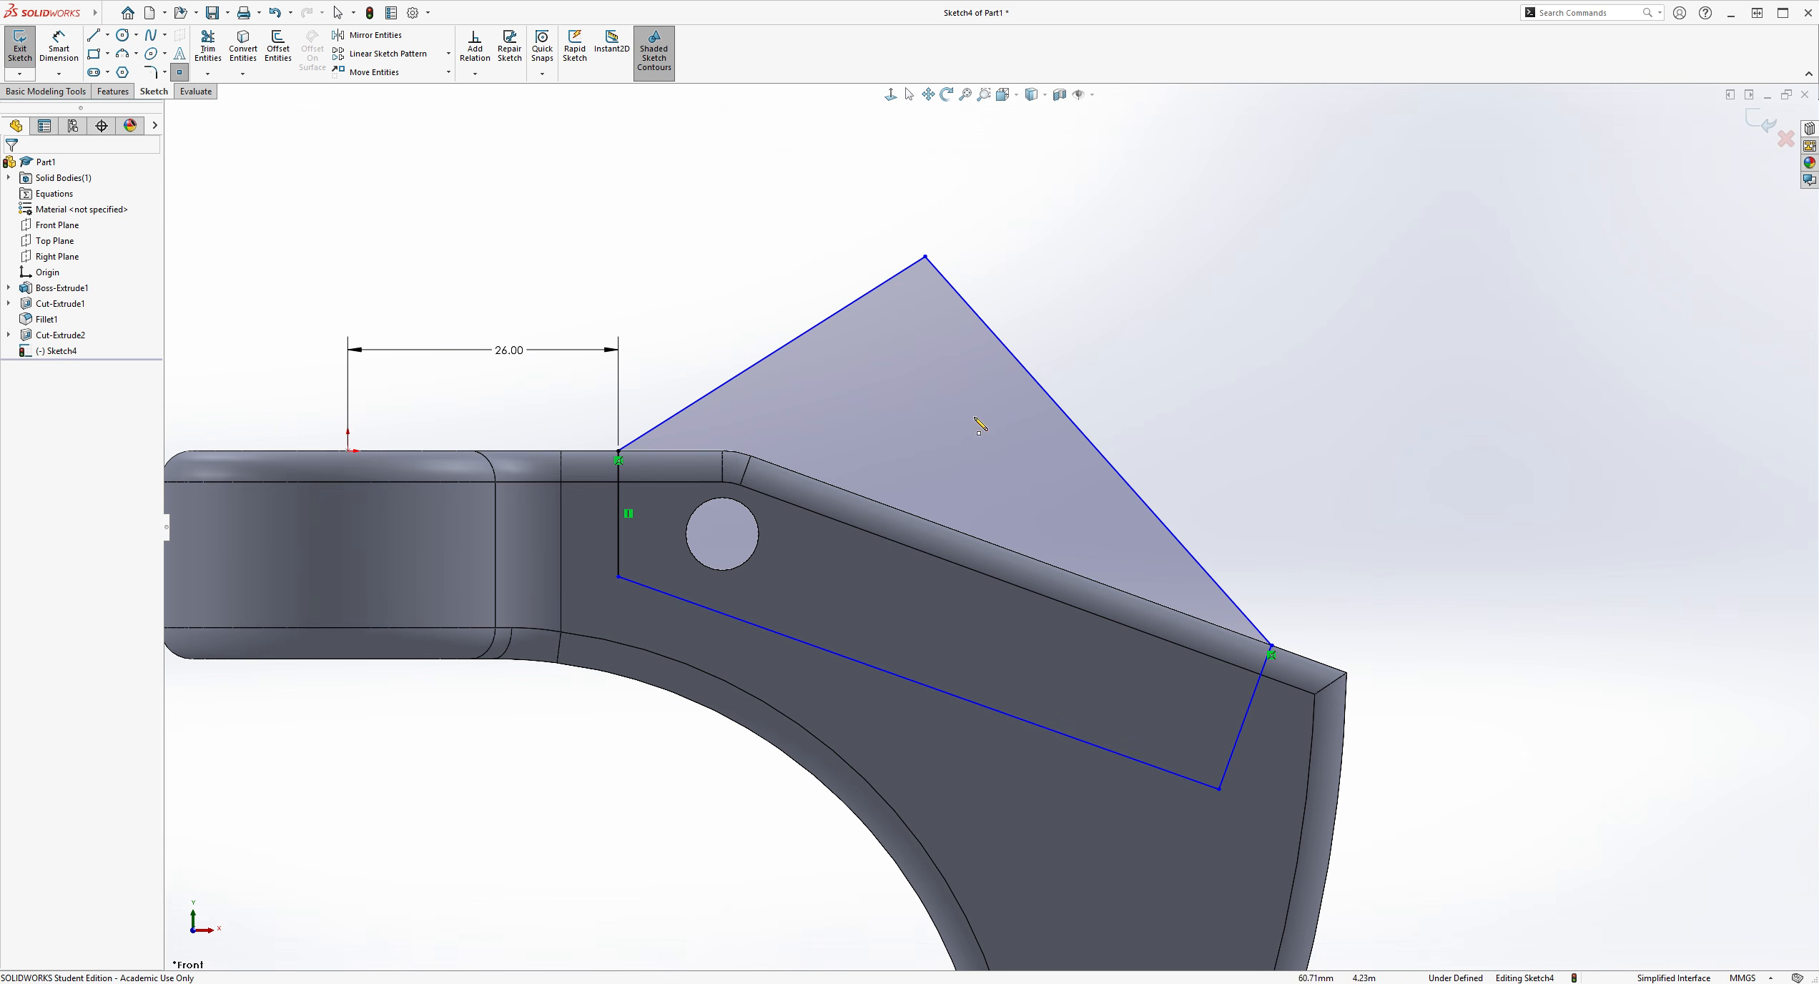
scroll(587, 565, "down", 2)
left_click(621, 607)
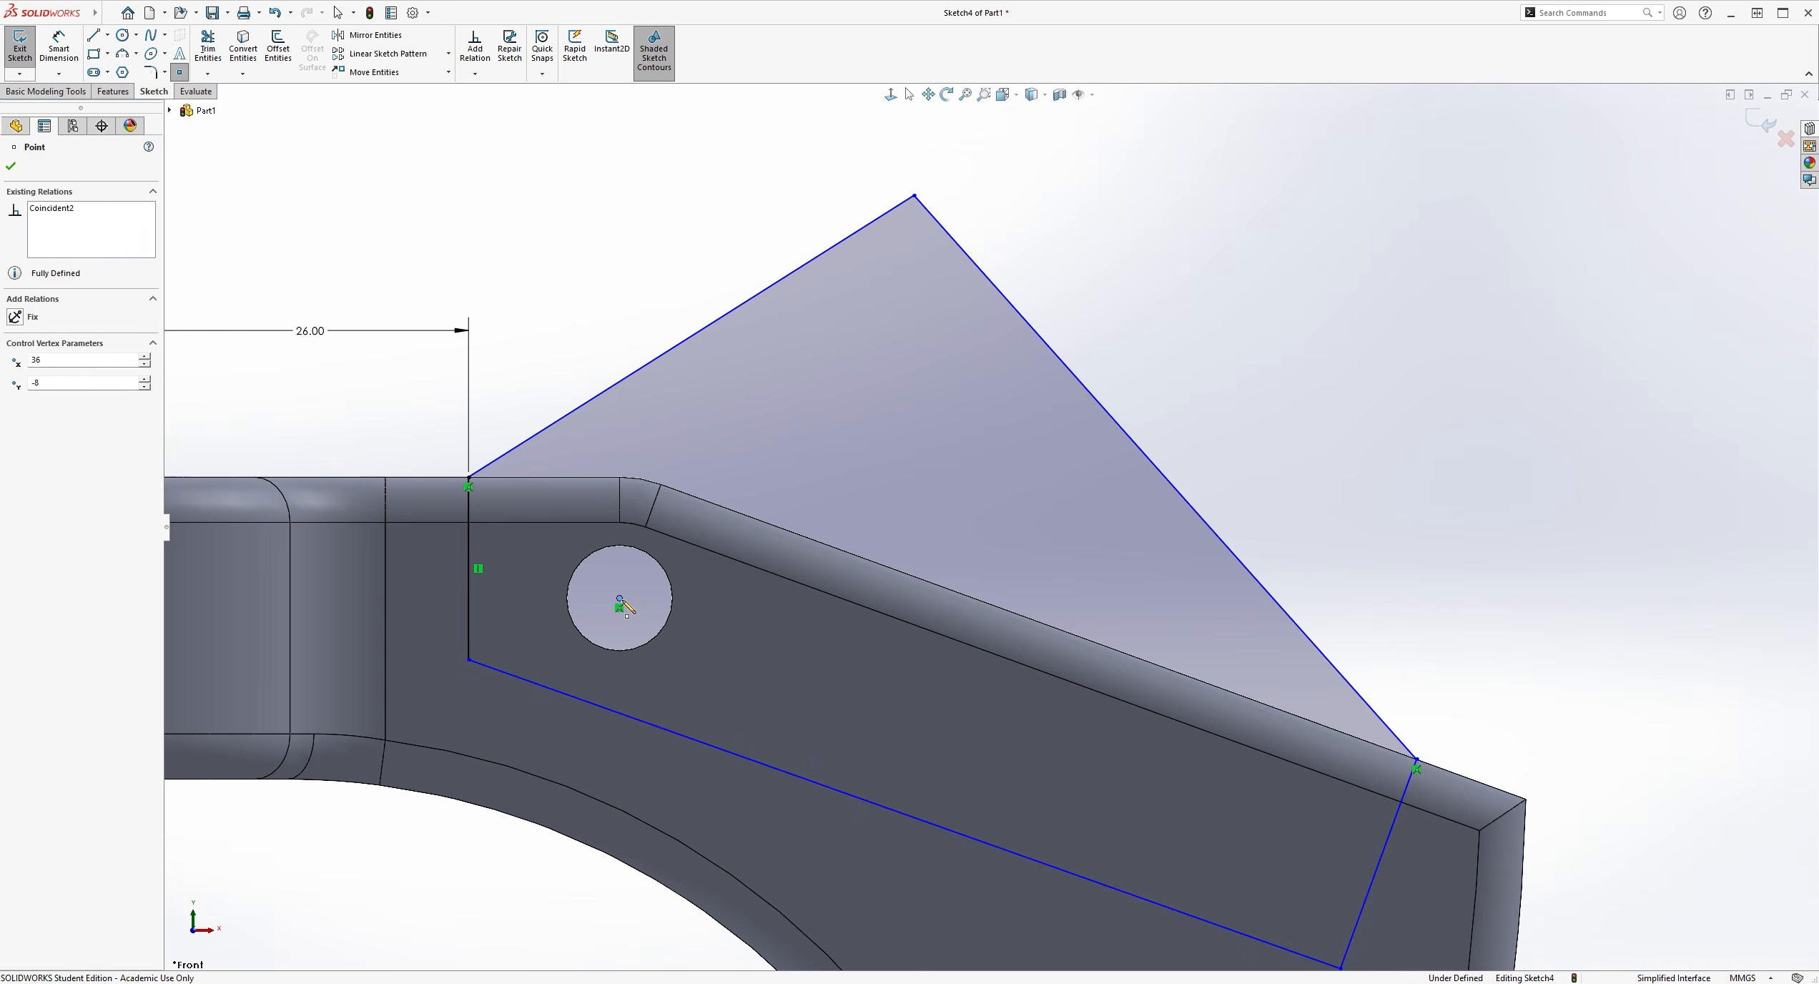
key("Escape")
Dimension the distance from the hole's centre point to the outline's short slanted end line and set it to 57 mm
scroll(991, 528, "up", 3)
left_click(58, 47)
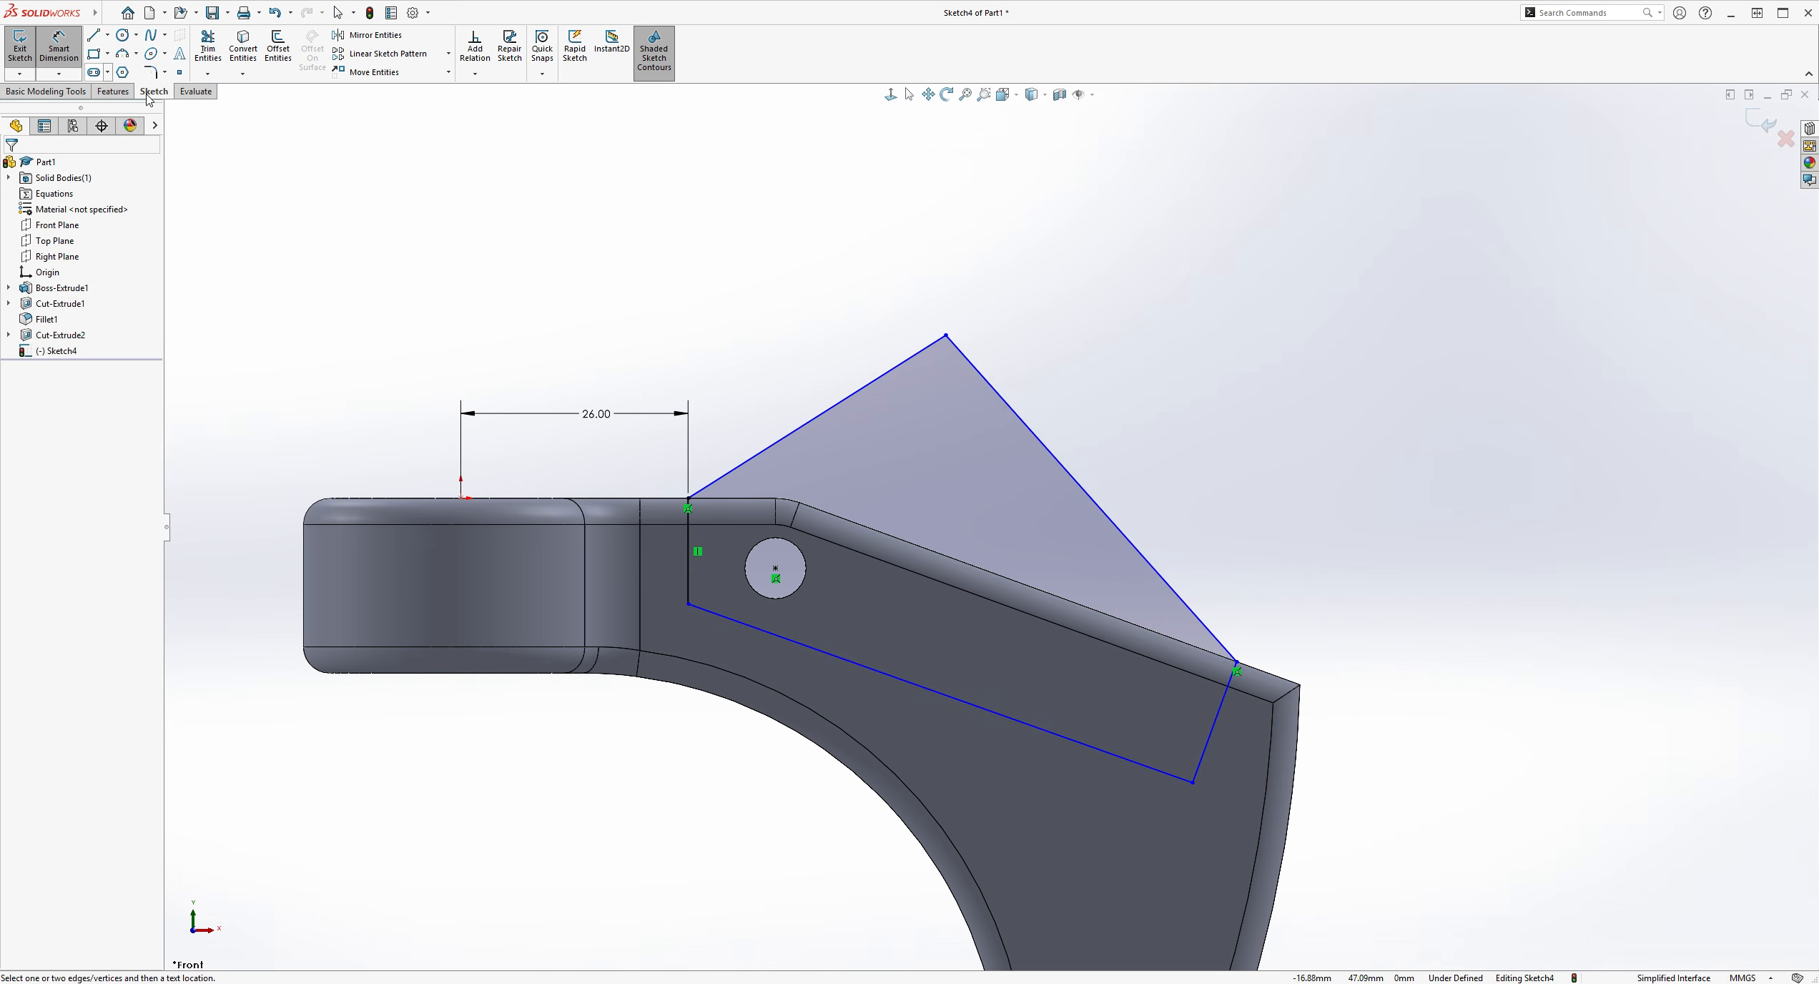
left_click(776, 572)
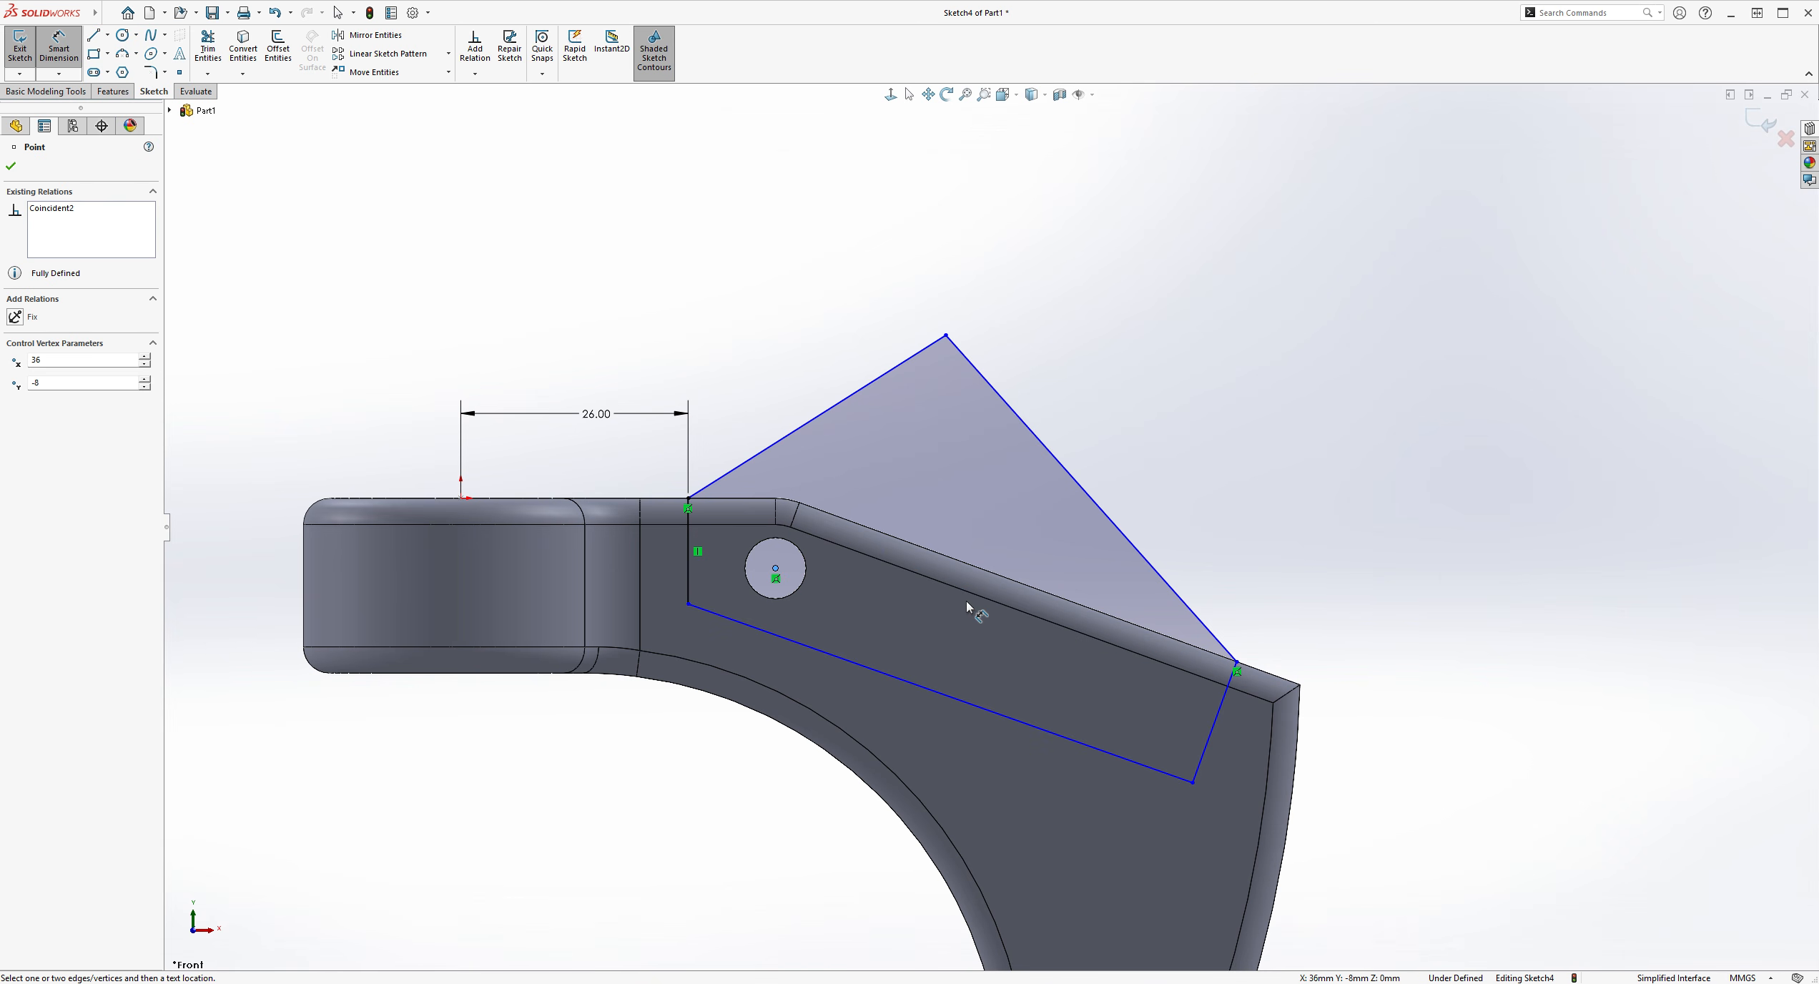
left_click(1207, 743)
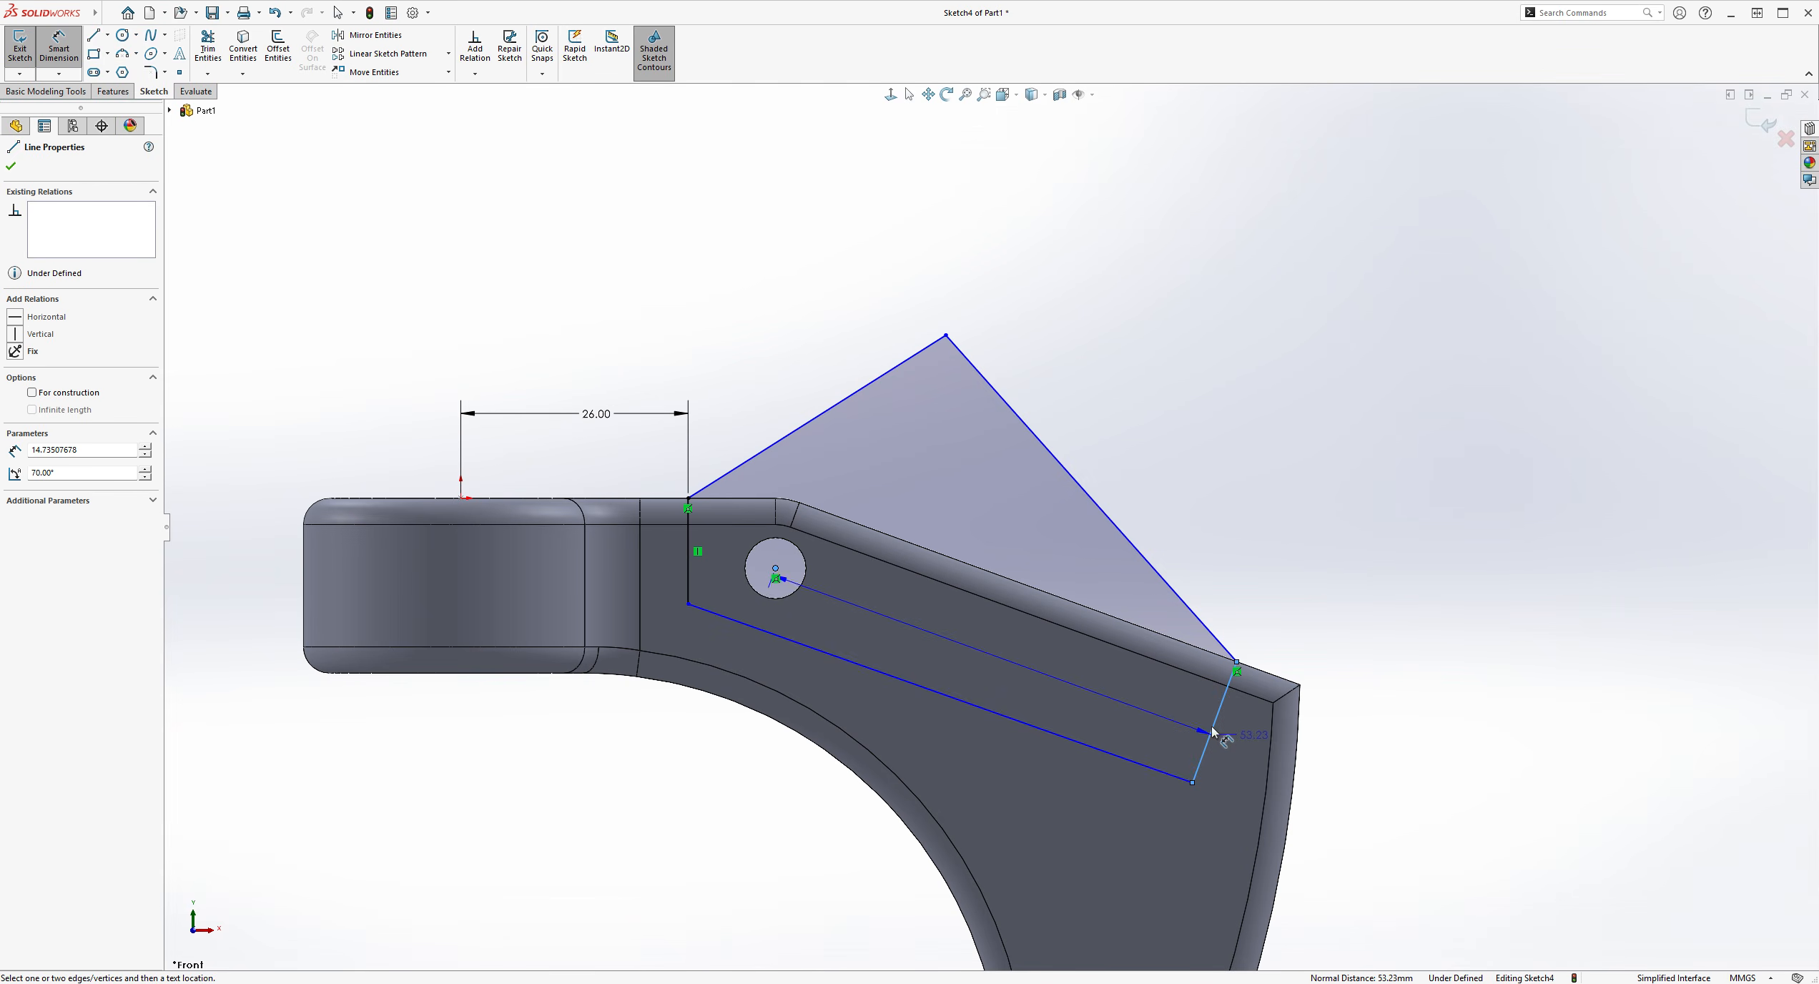
left_click(1174, 352)
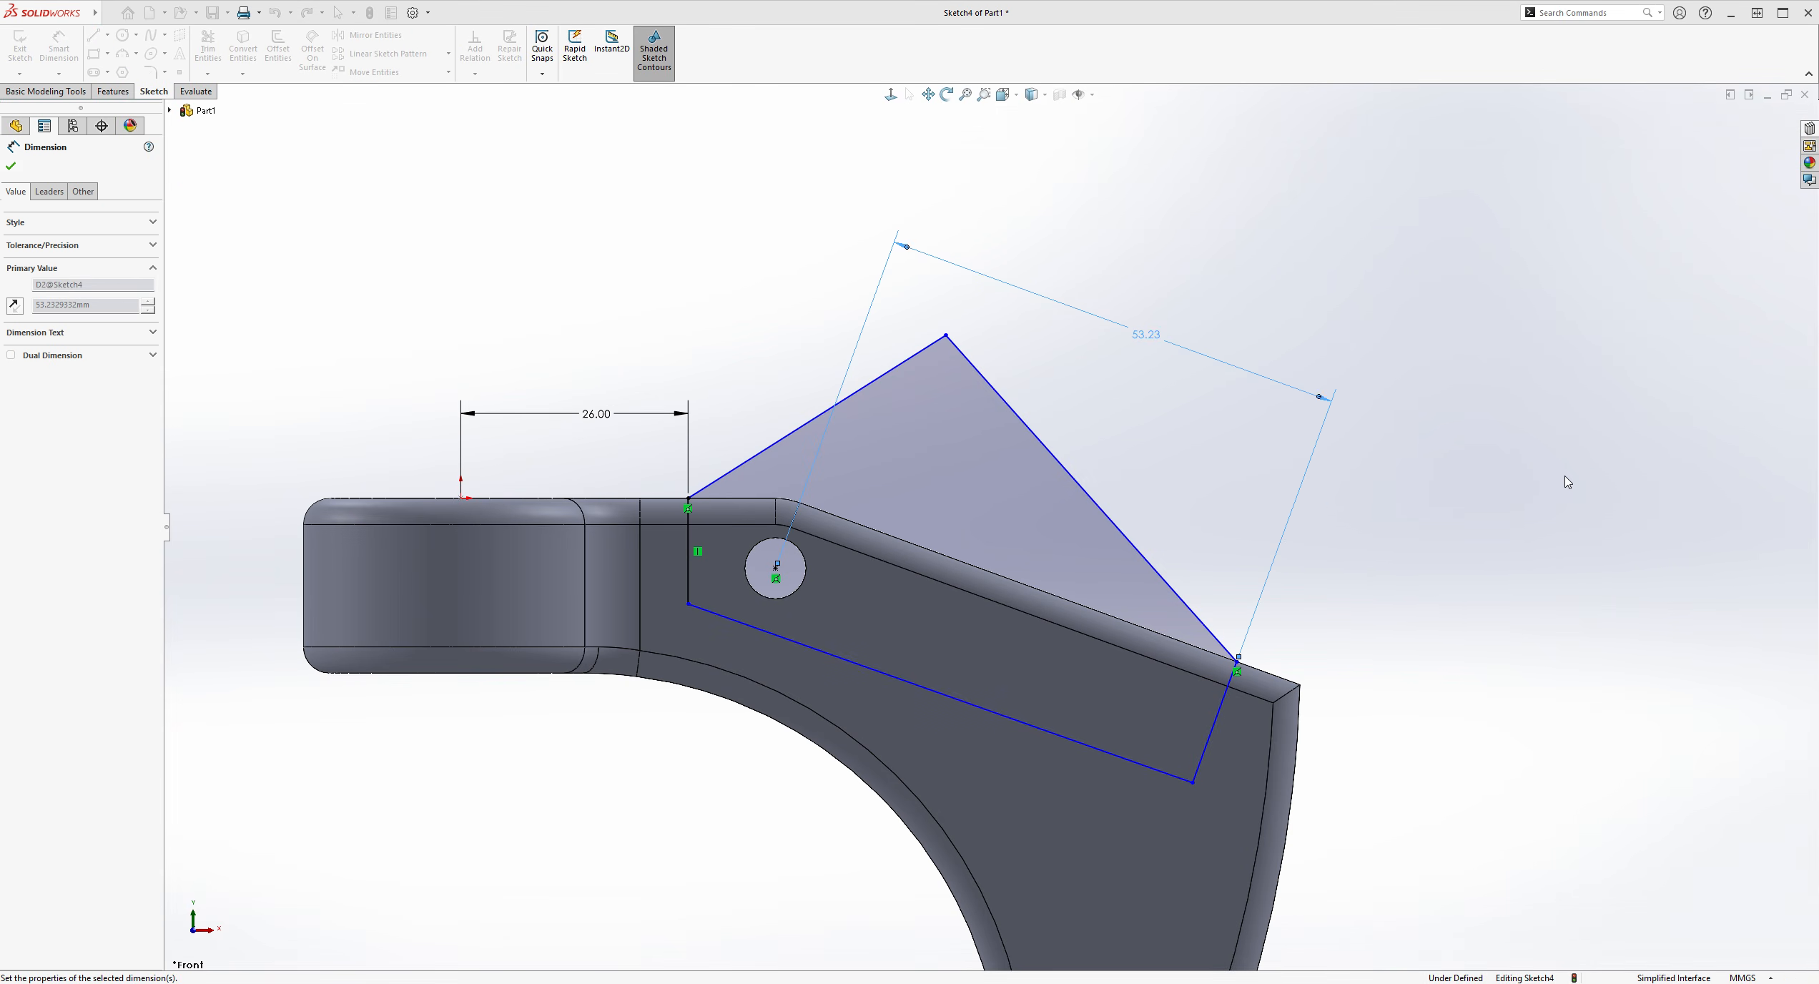
key("Return")
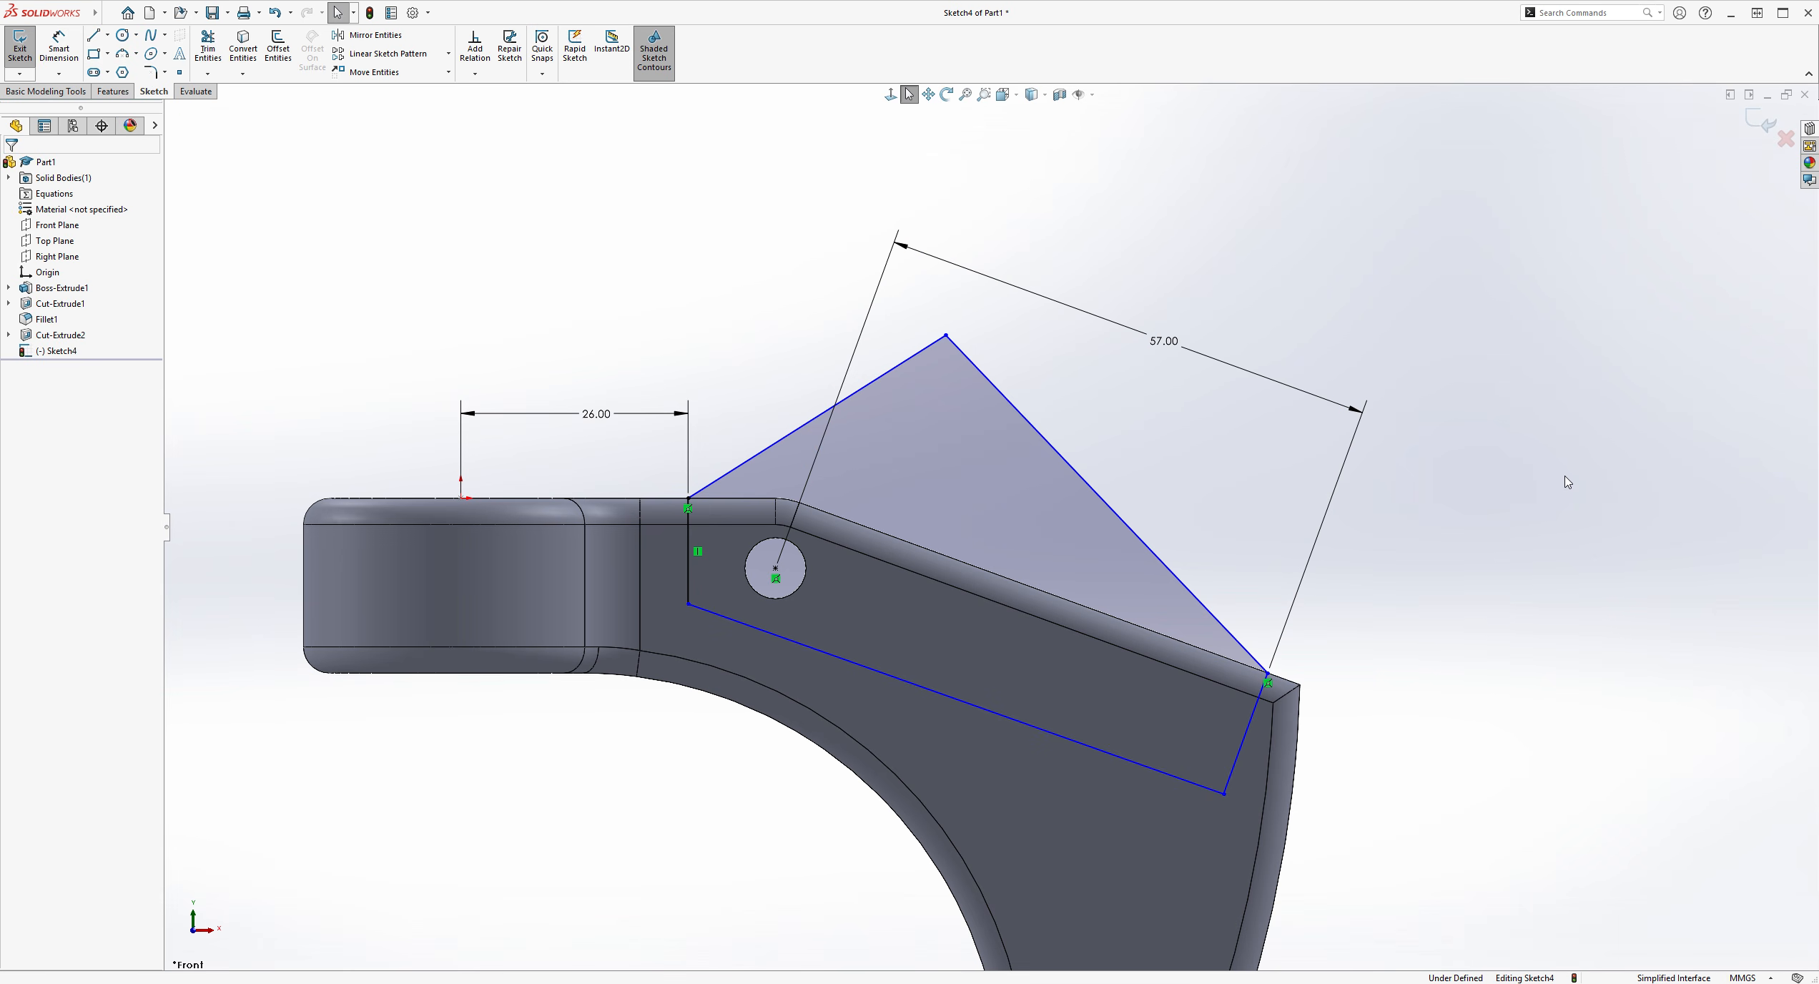
Dimension the length of the outline's short slanted end line and set it to 18 mm
left_click(60, 51)
scroll(1607, 778, "up", 1)
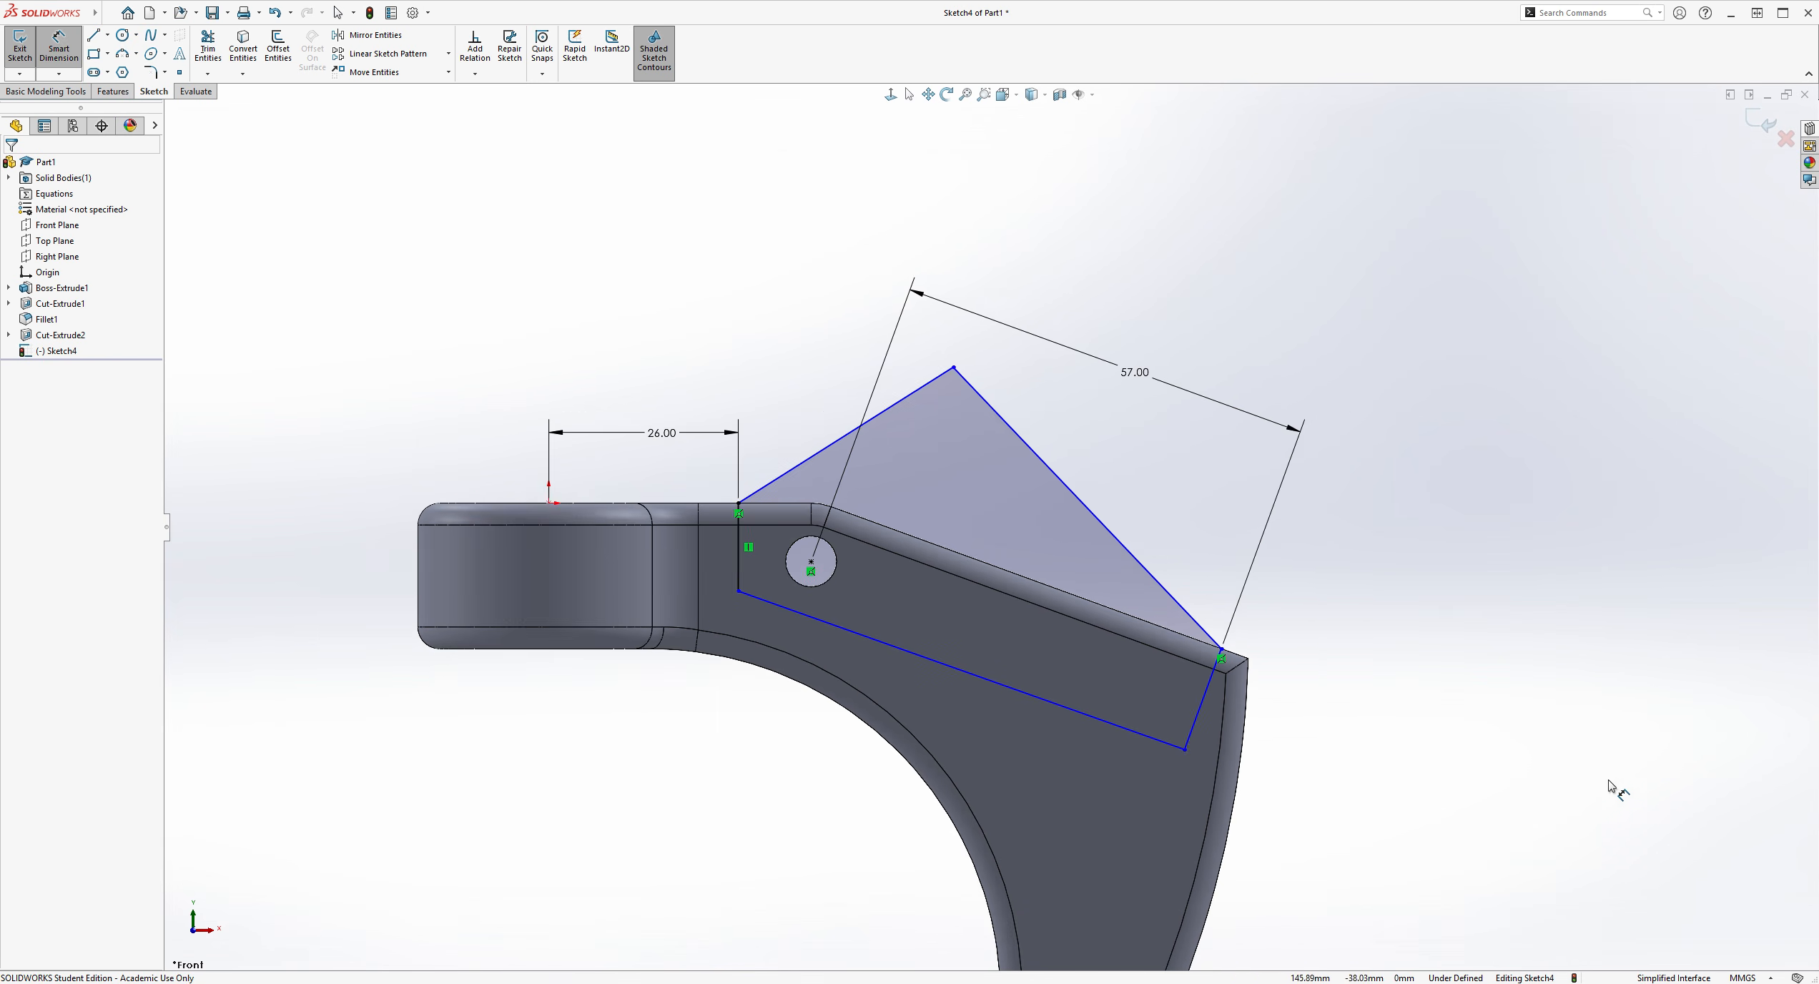
scroll(1614, 786, "up", 1)
scroll(1227, 638, "up", 1)
left_click(1084, 674)
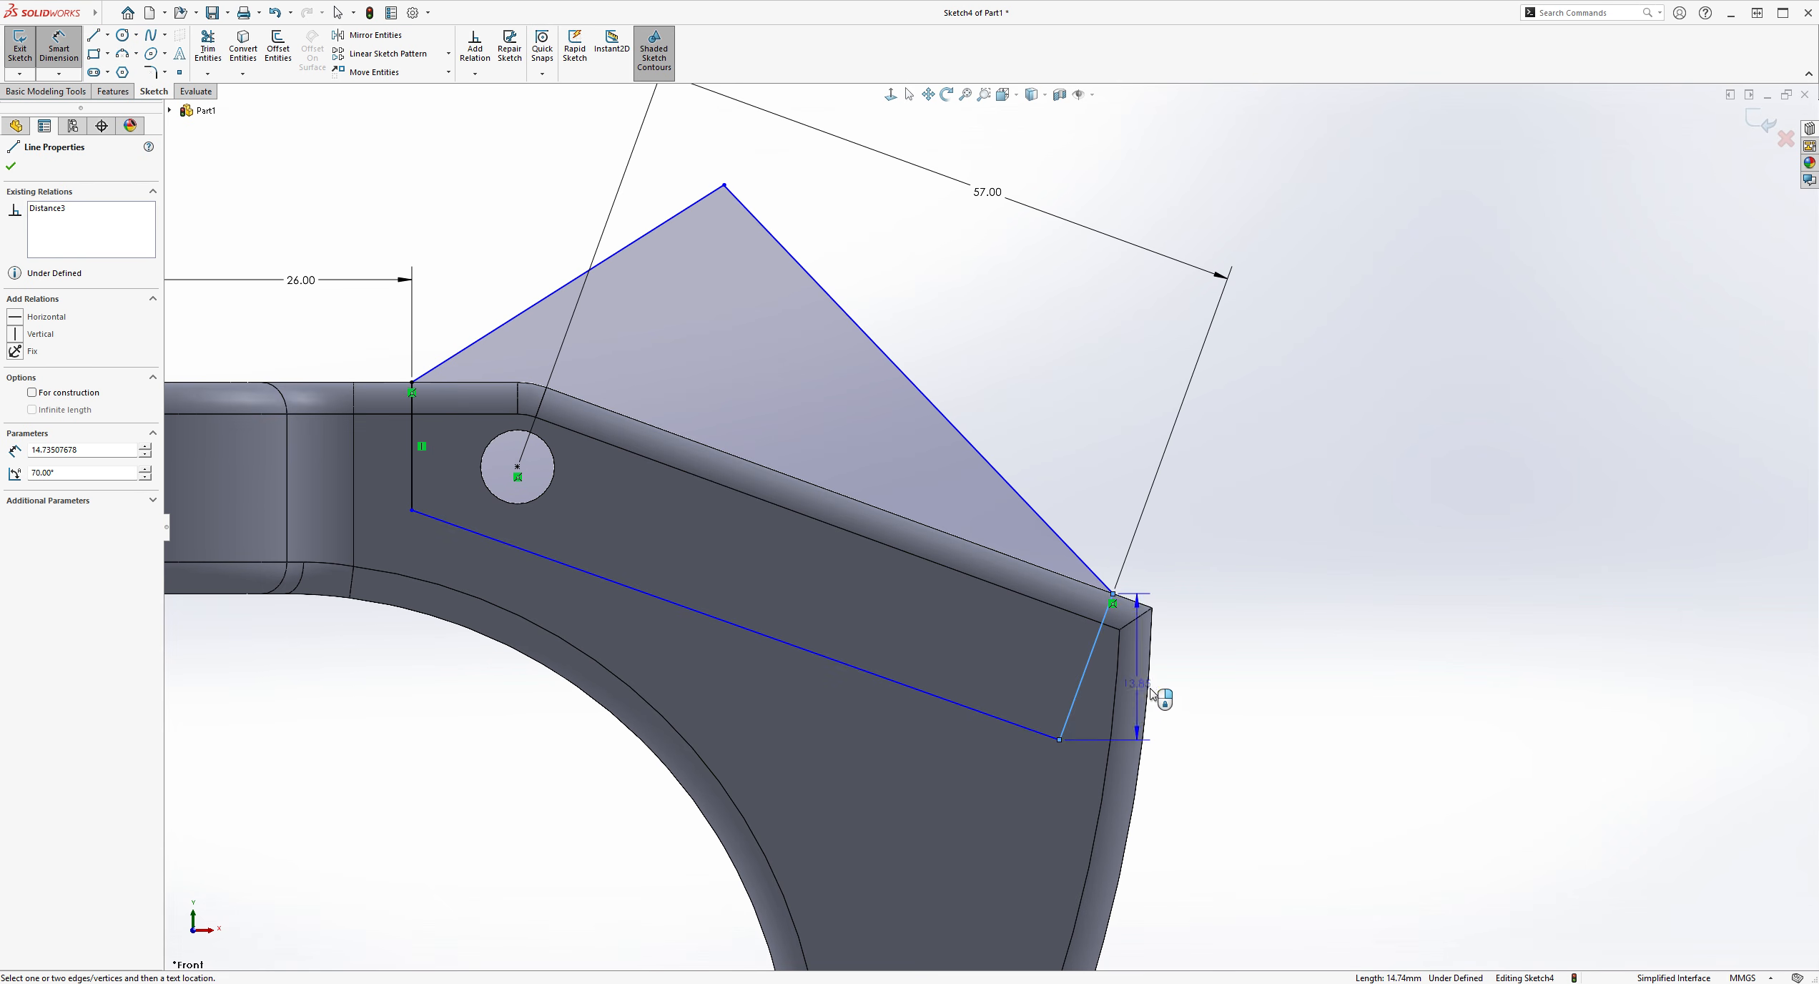
left_click(1248, 758)
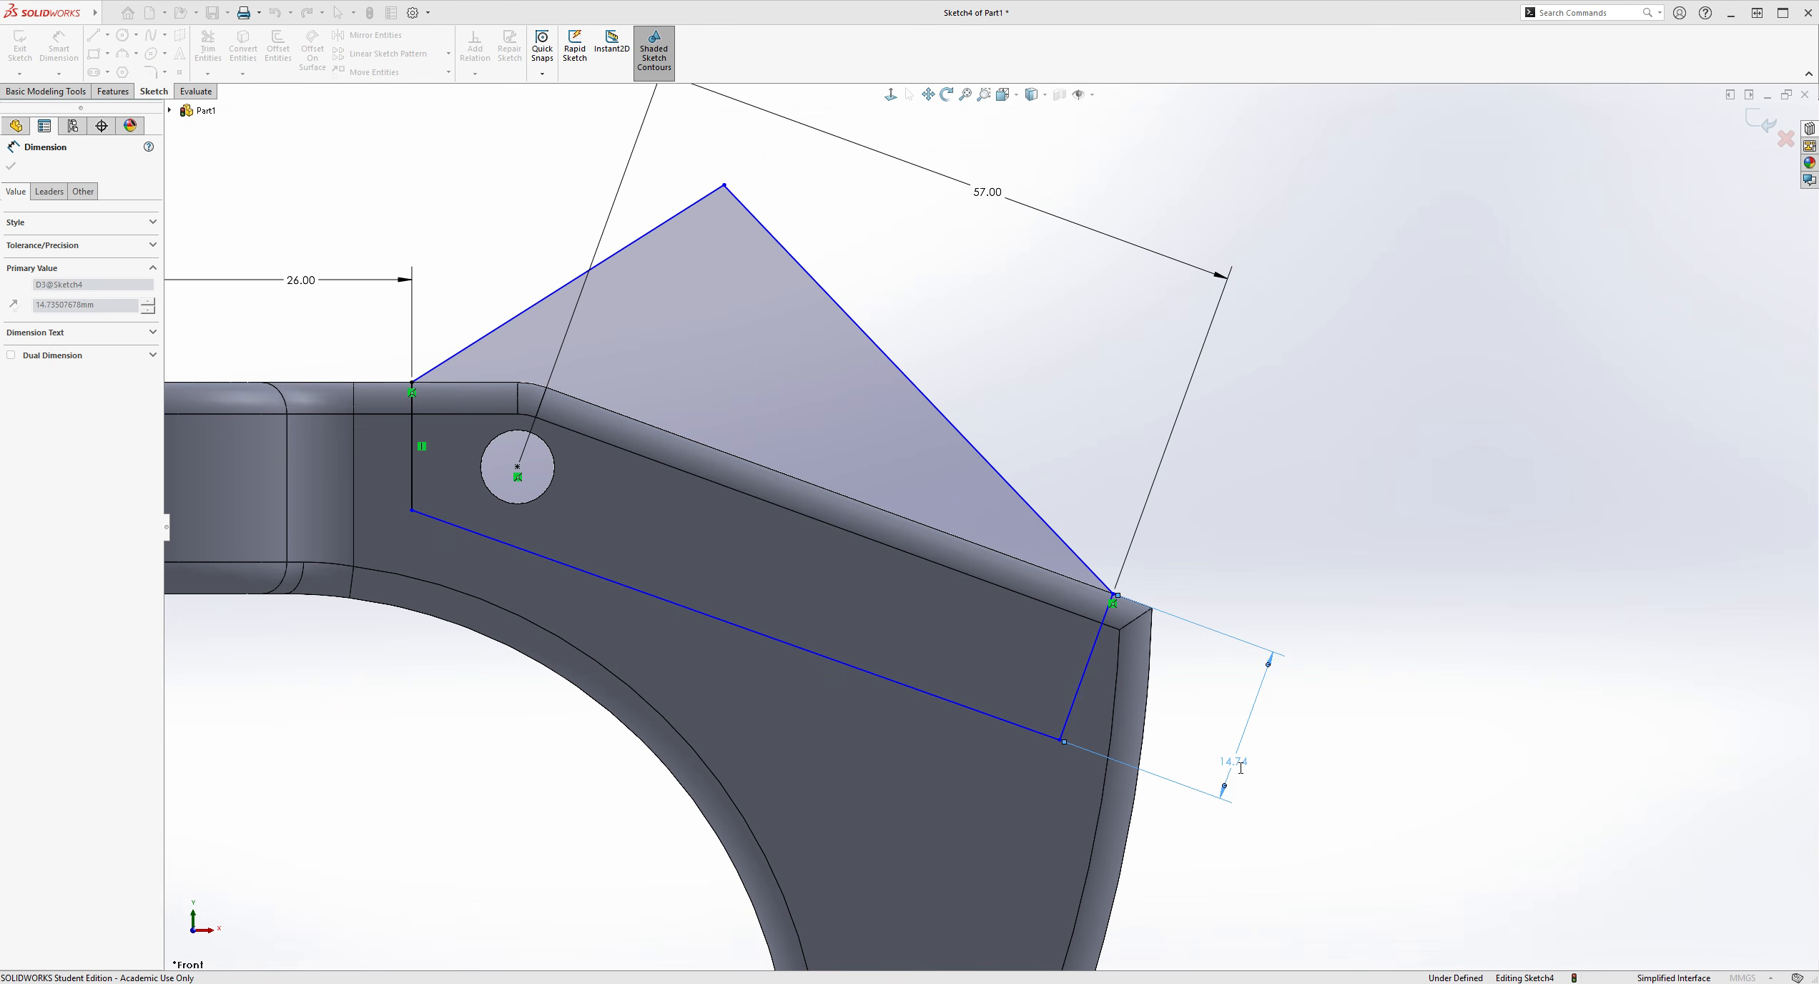
type("18")
key("Return")
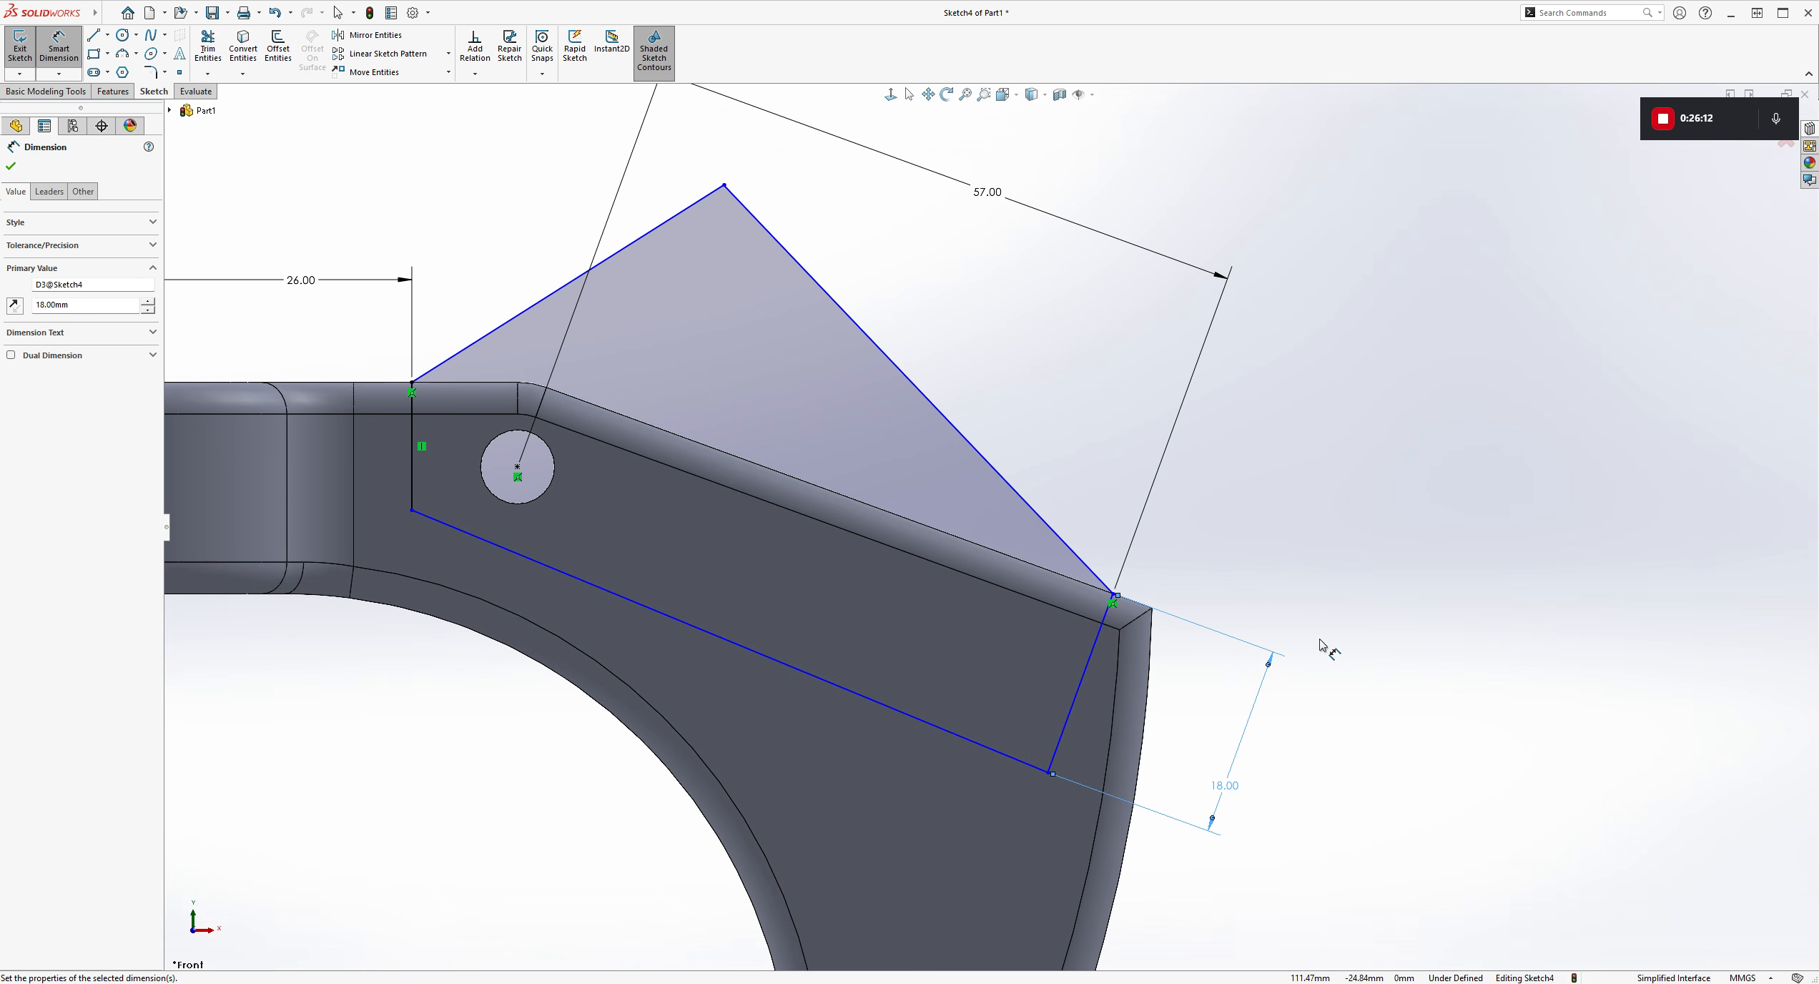
key("Escape")
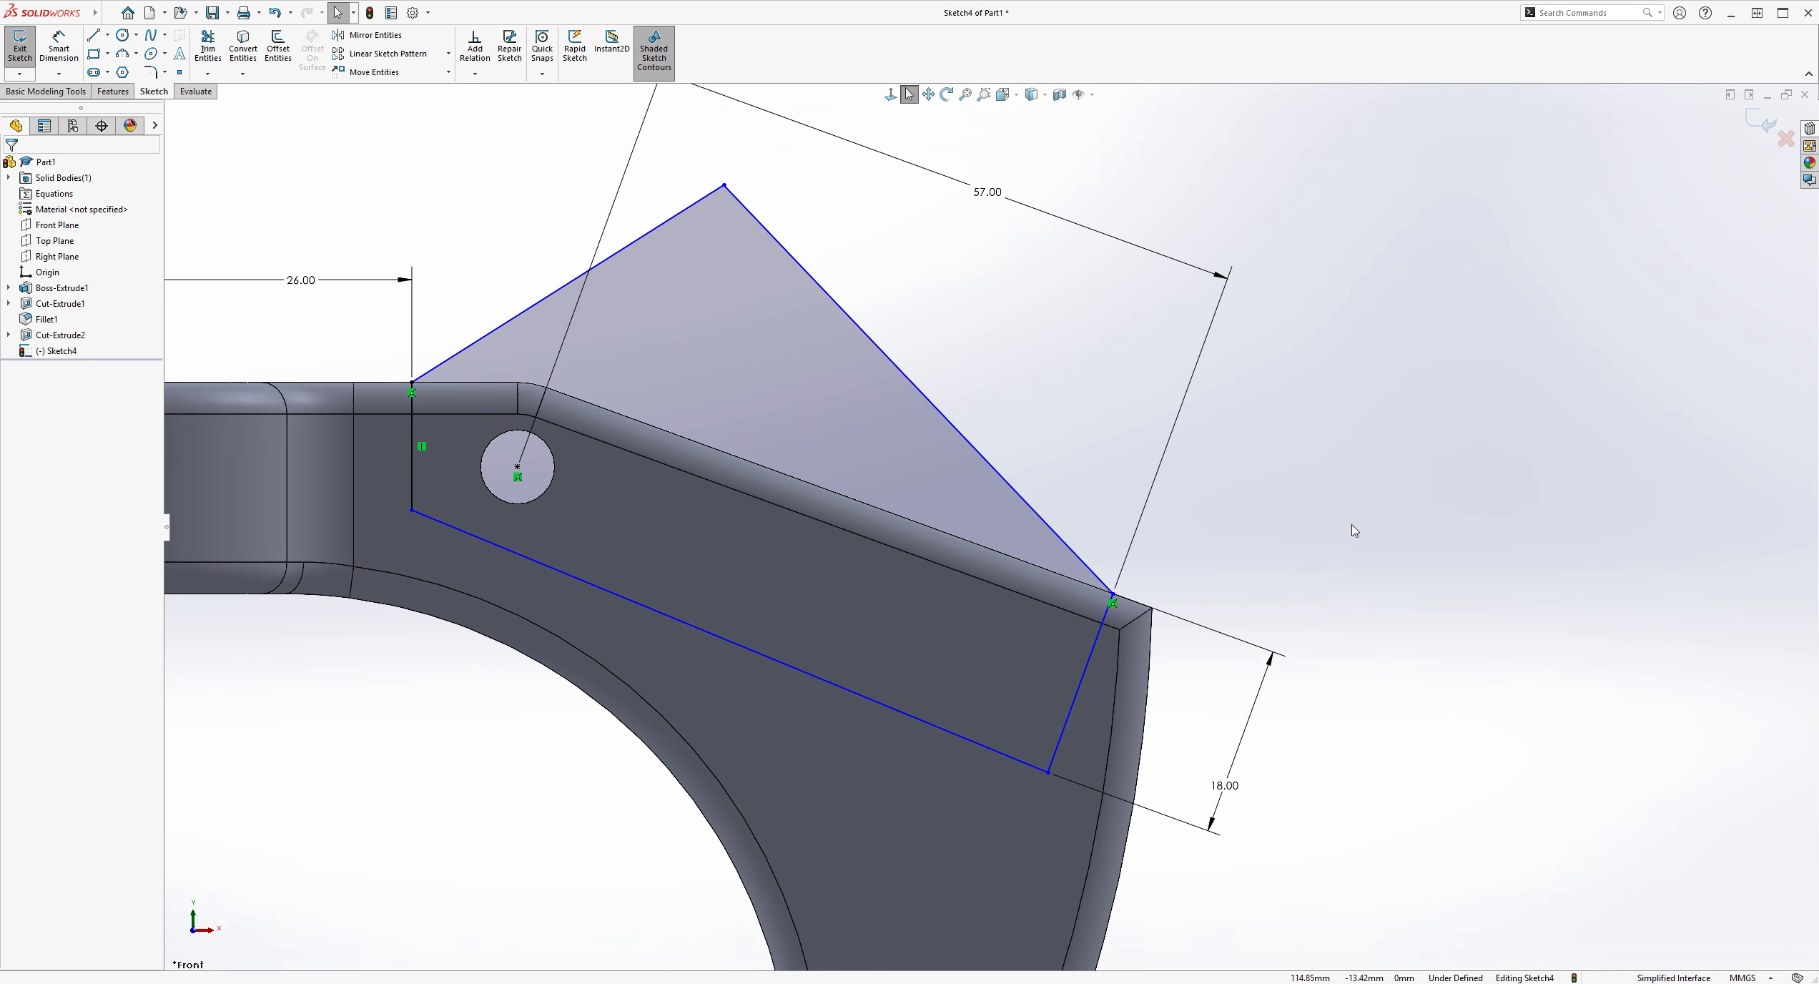
Make the outline's long lower line parallel to the arm's sloped top edge
left_click(151, 73)
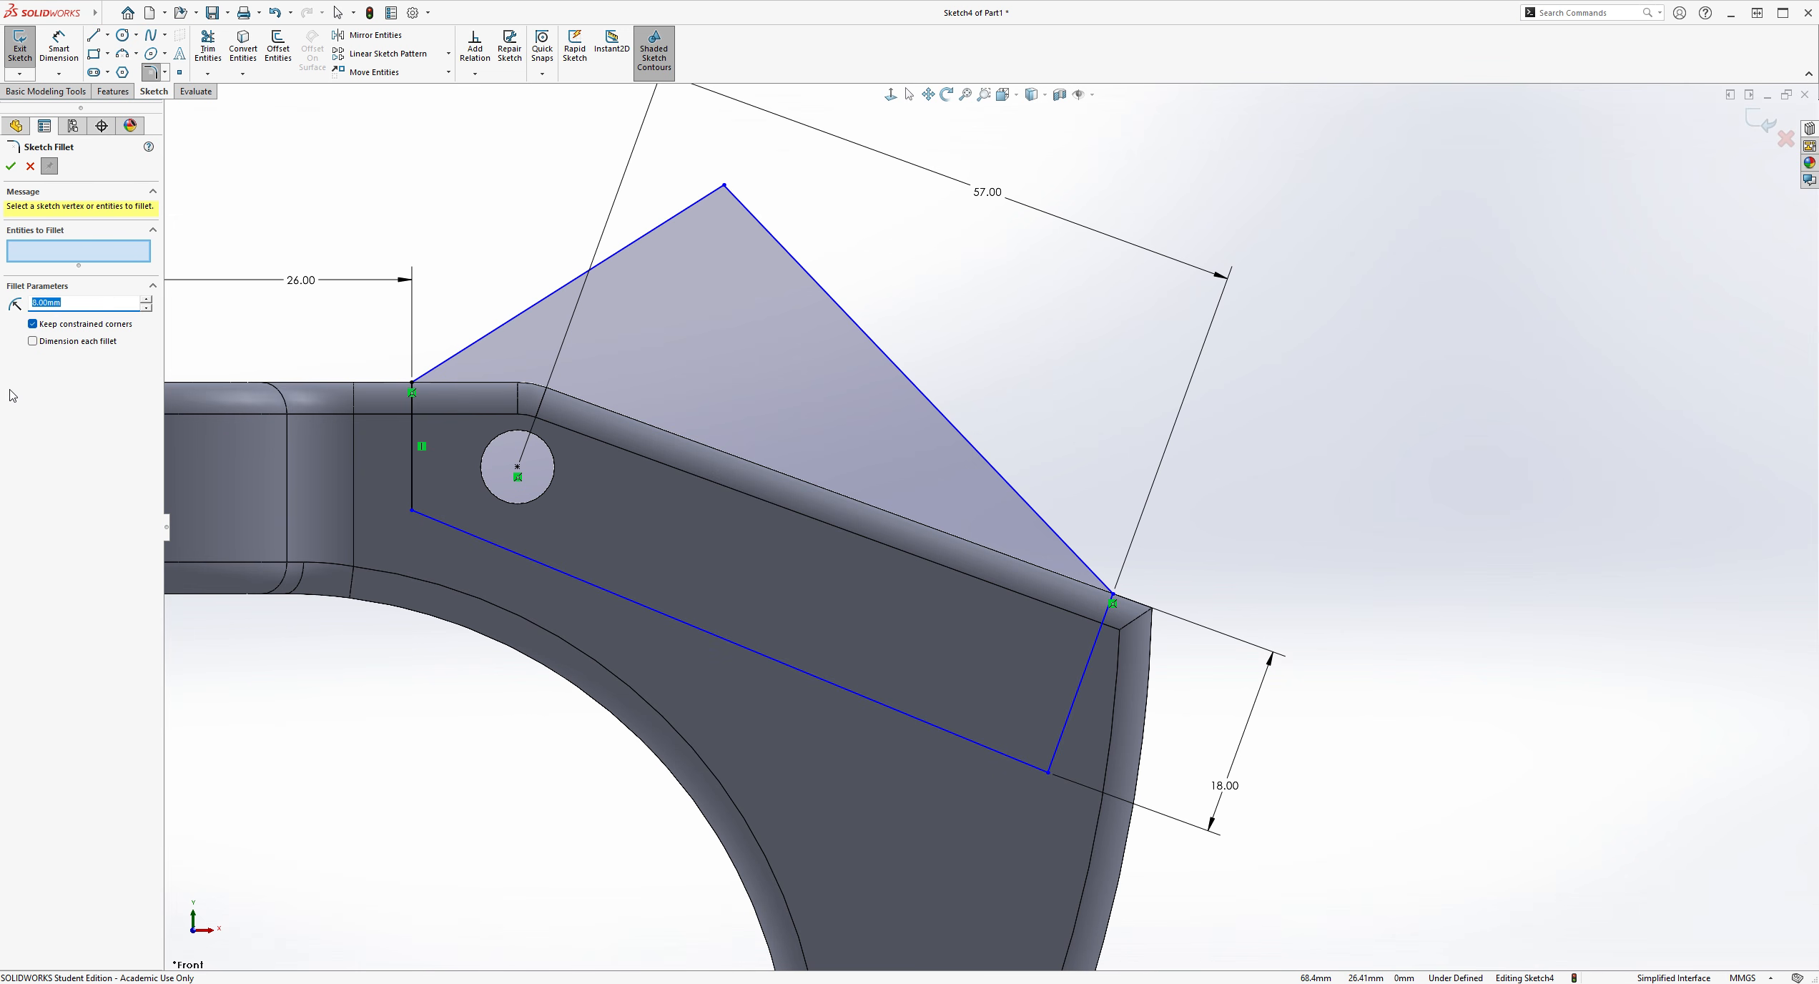
key("Escape")
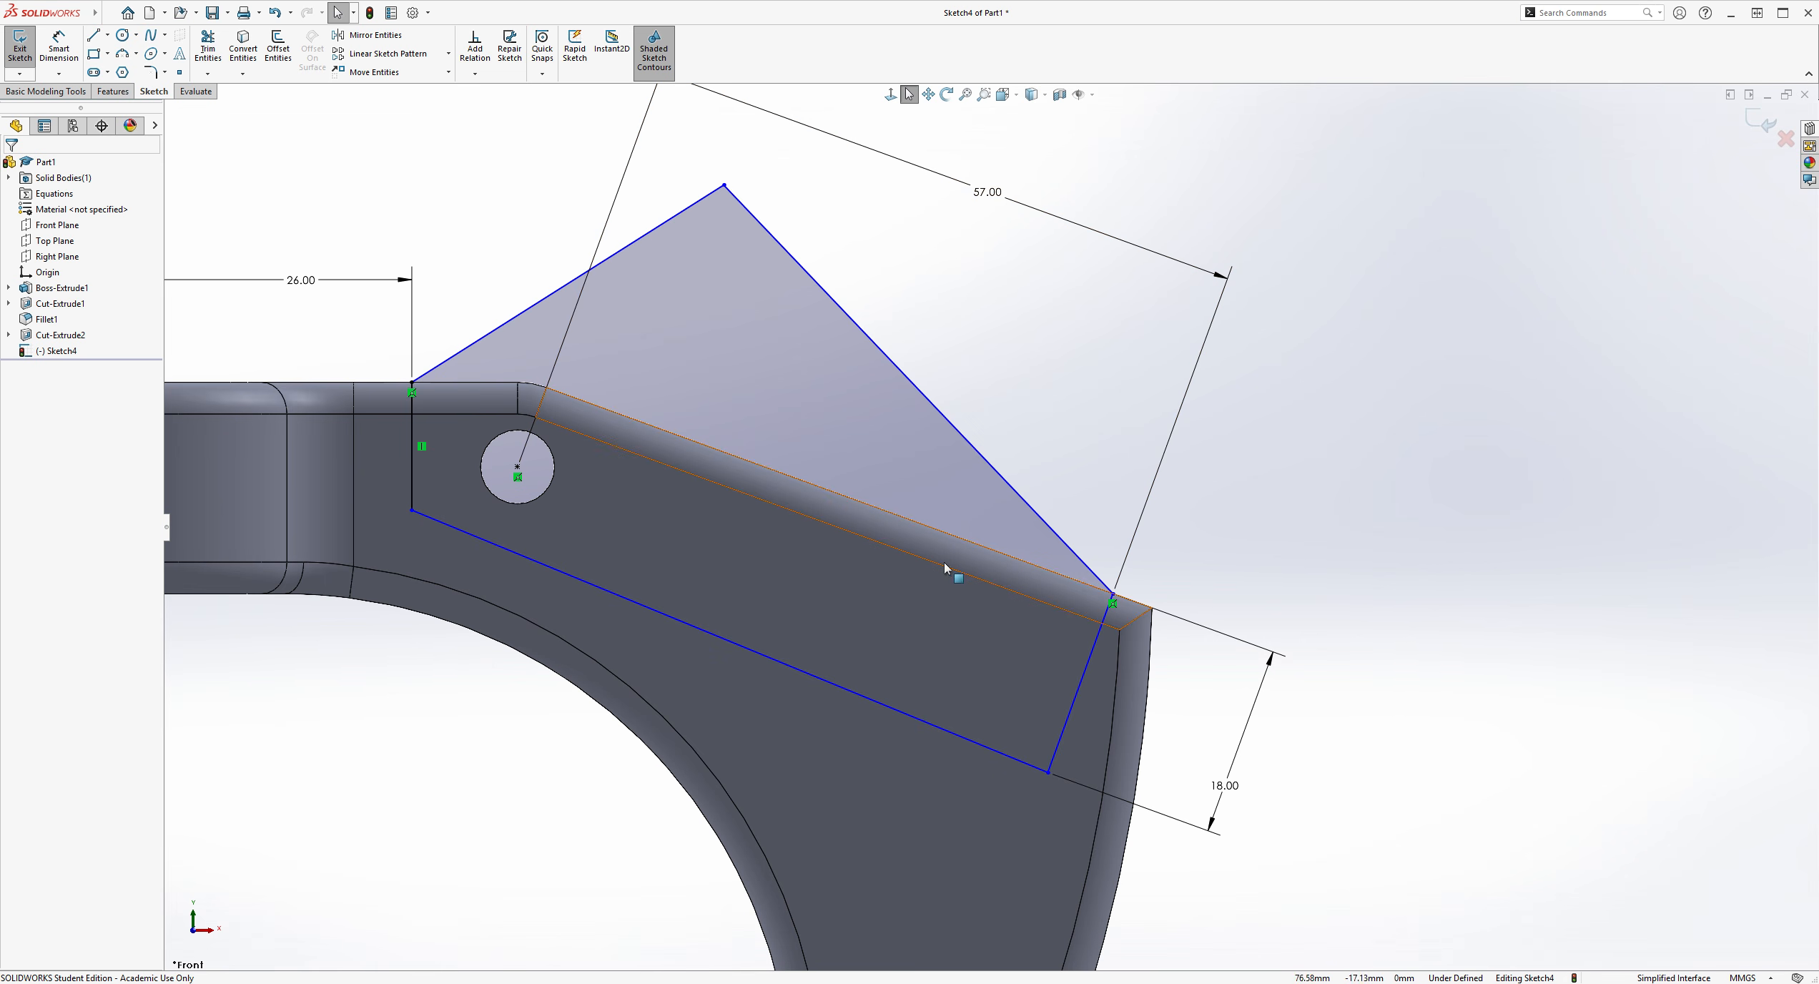
left_click(861, 506)
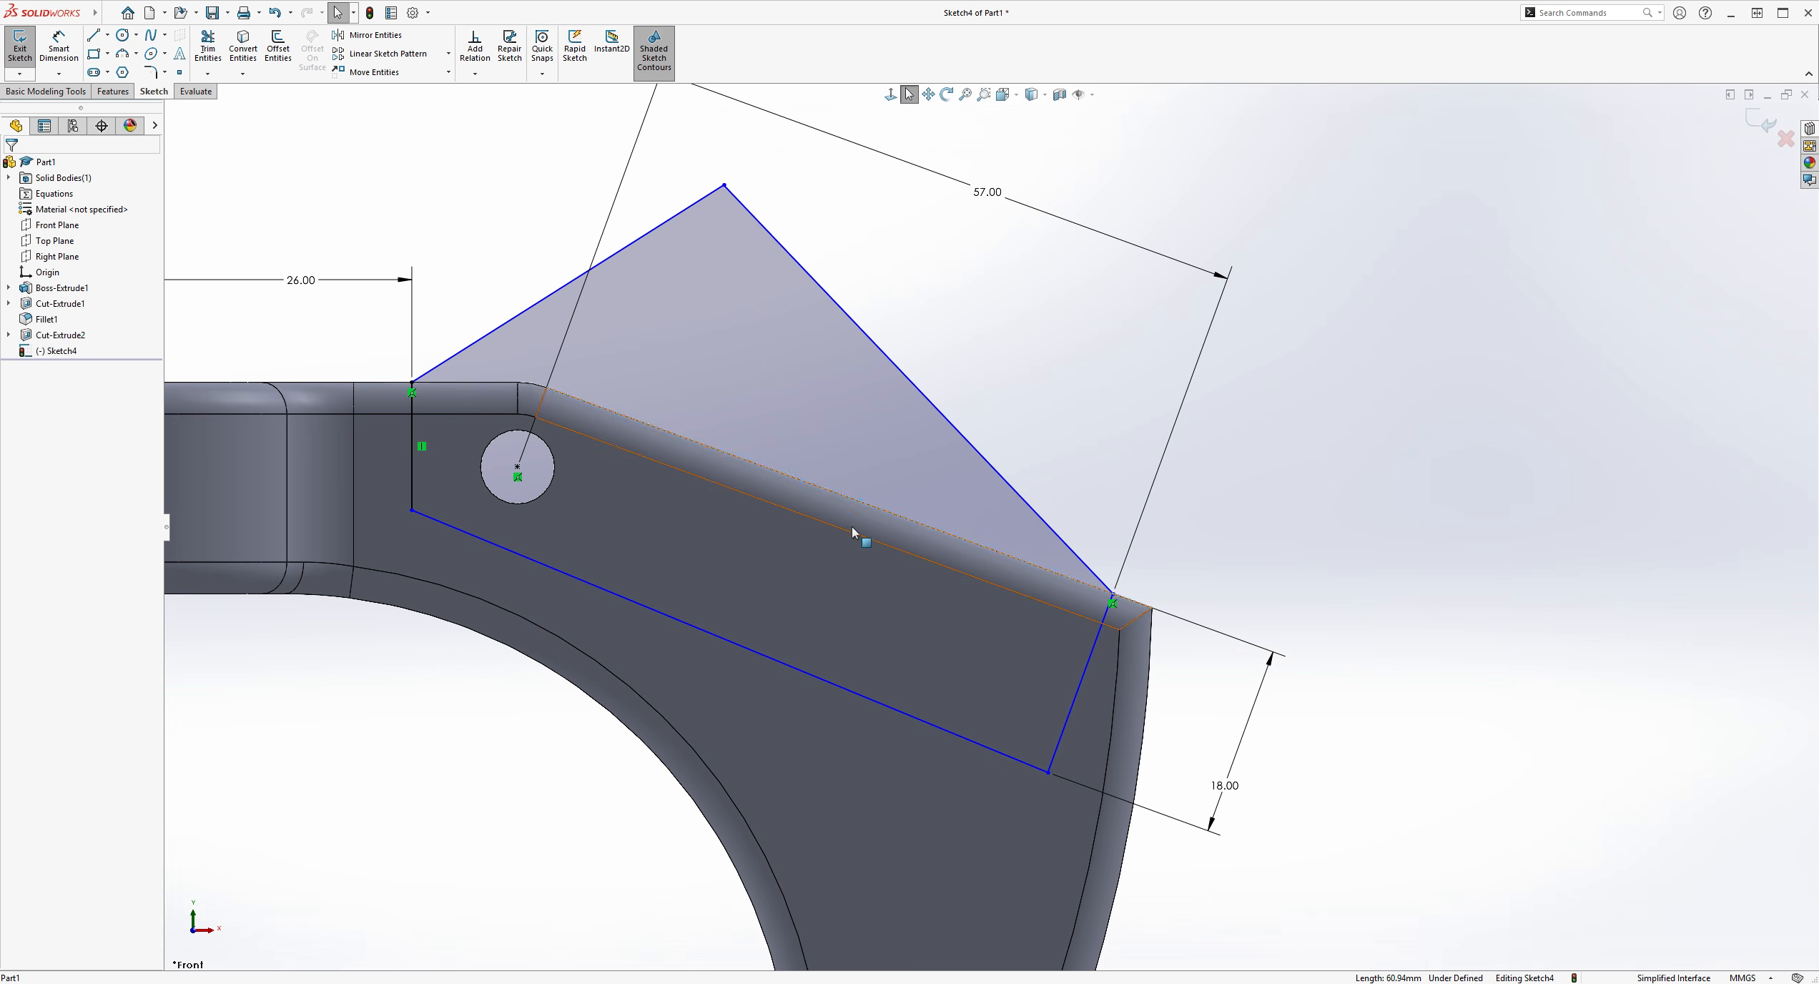
left_click(773, 663, "ctrl")
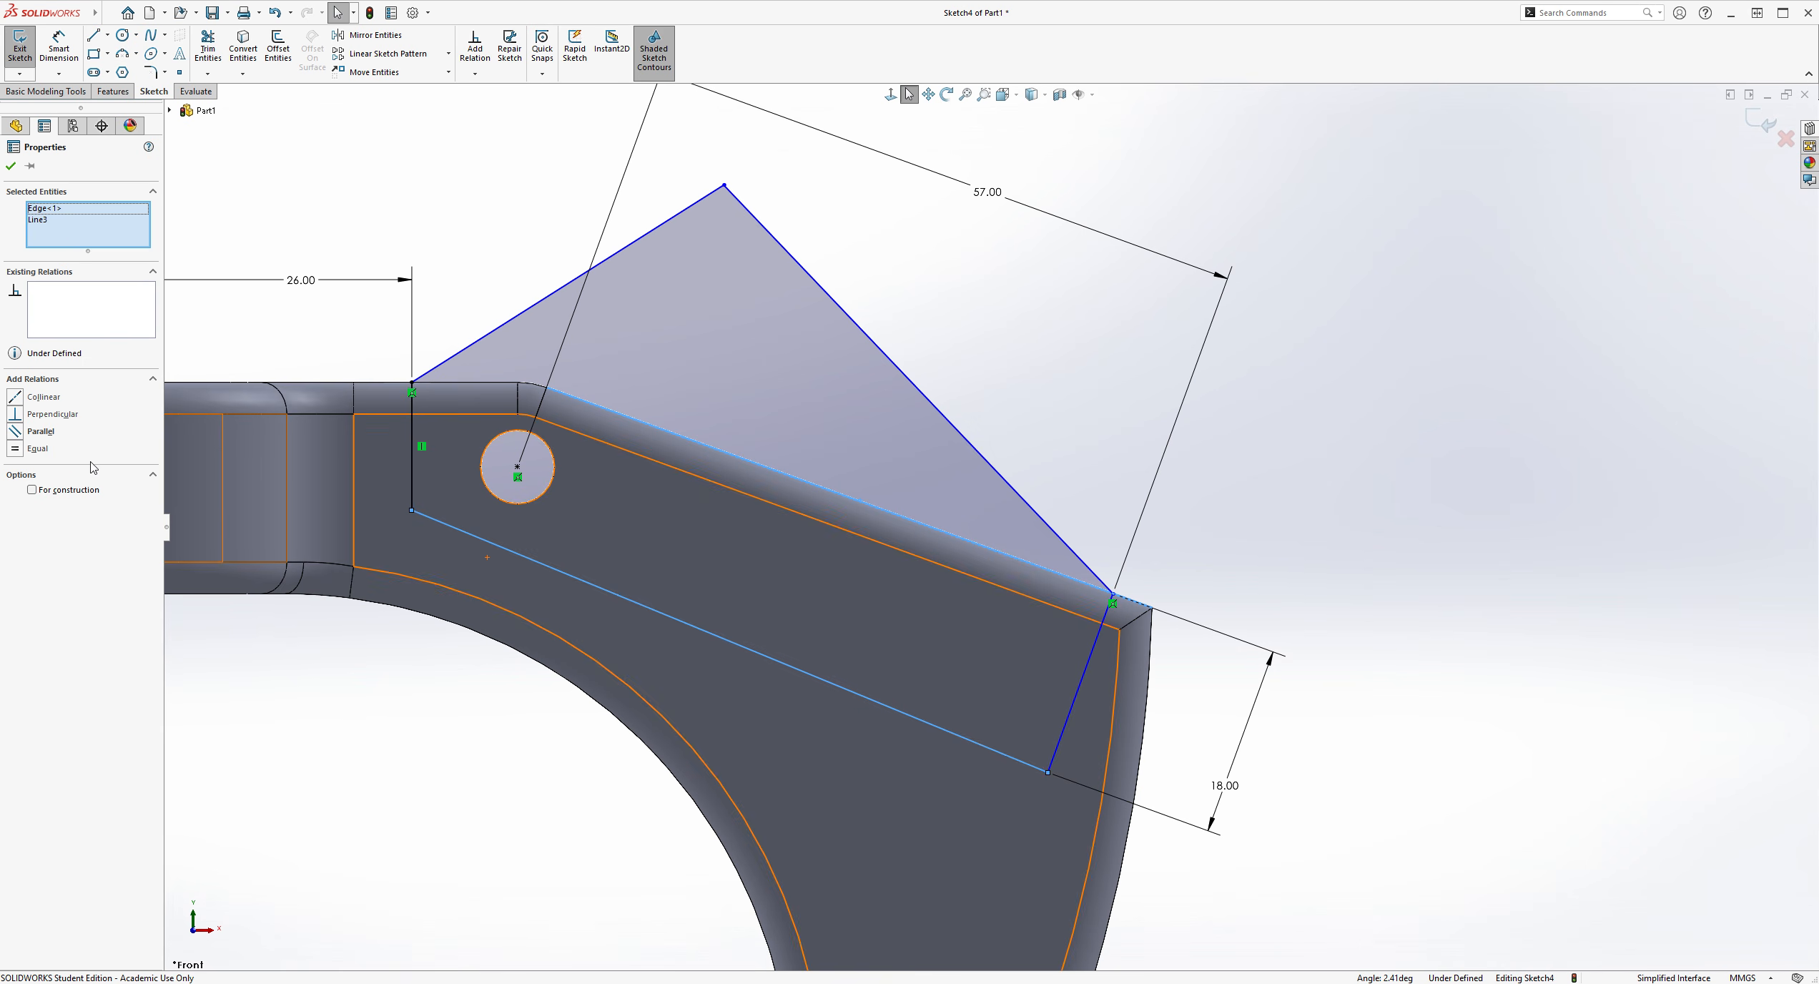
left_click(57, 439)
left_click(1352, 677)
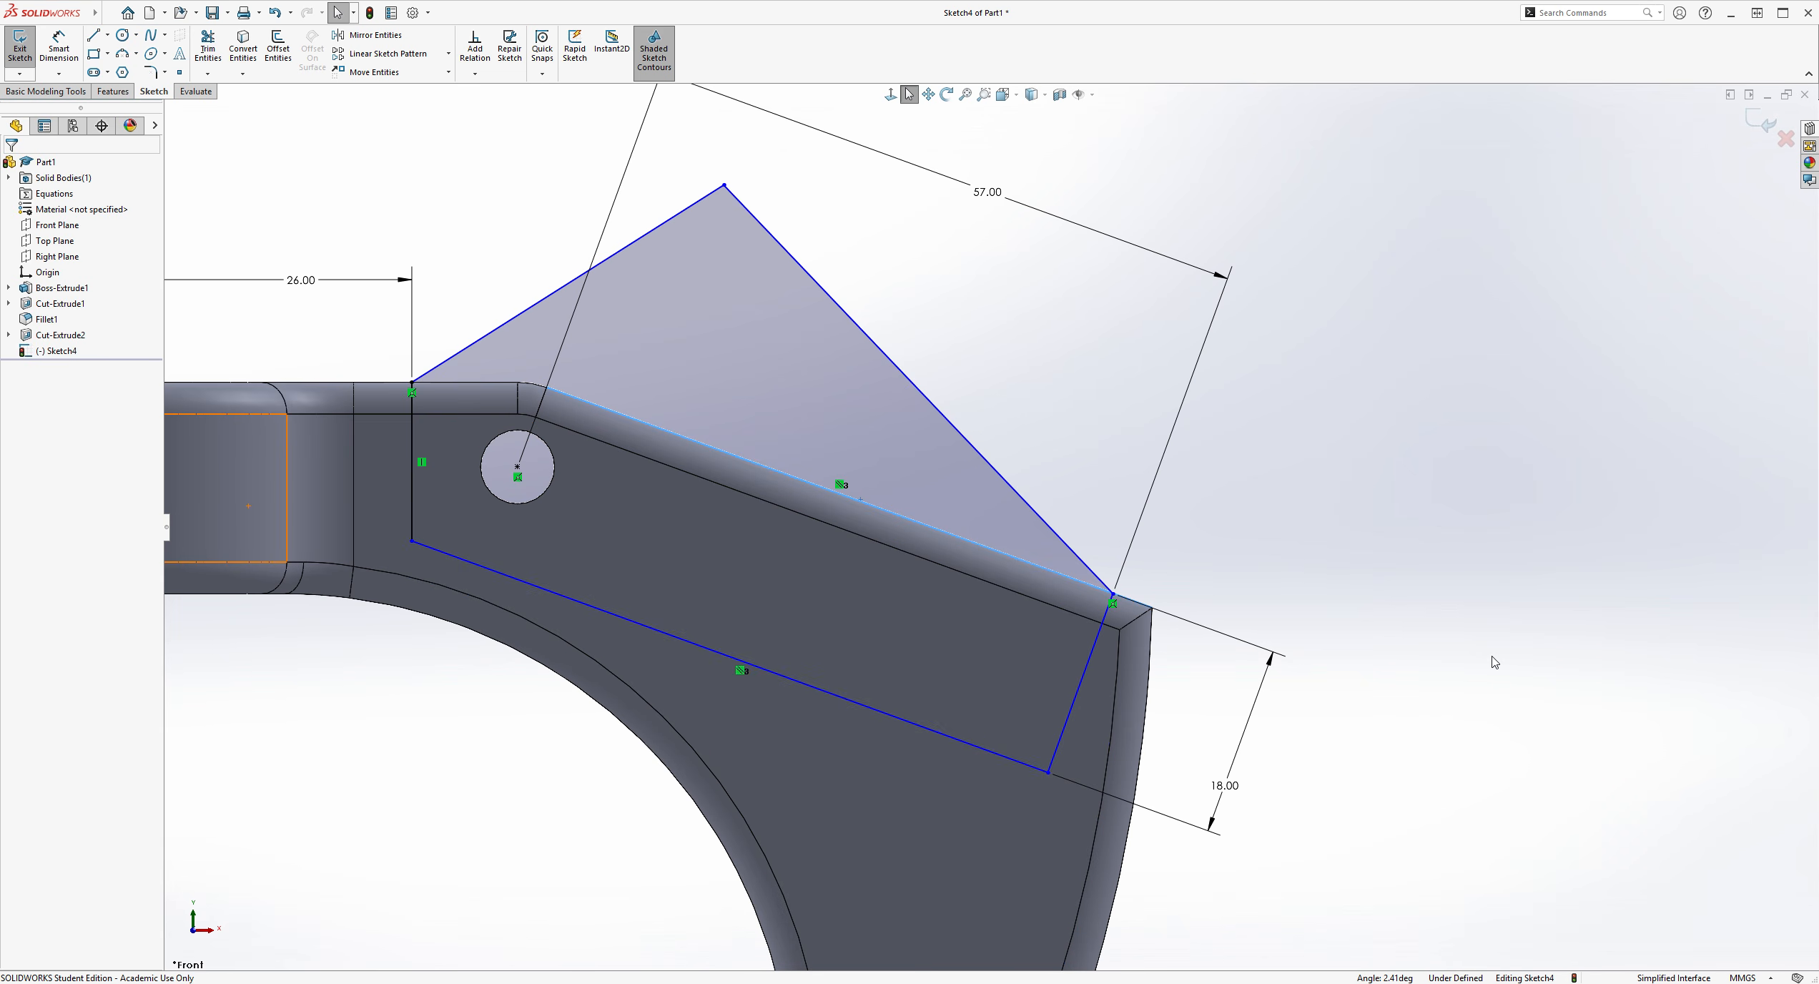
Try moving the outline's long lower line and undo the move
scroll(988, 526, "up", 1)
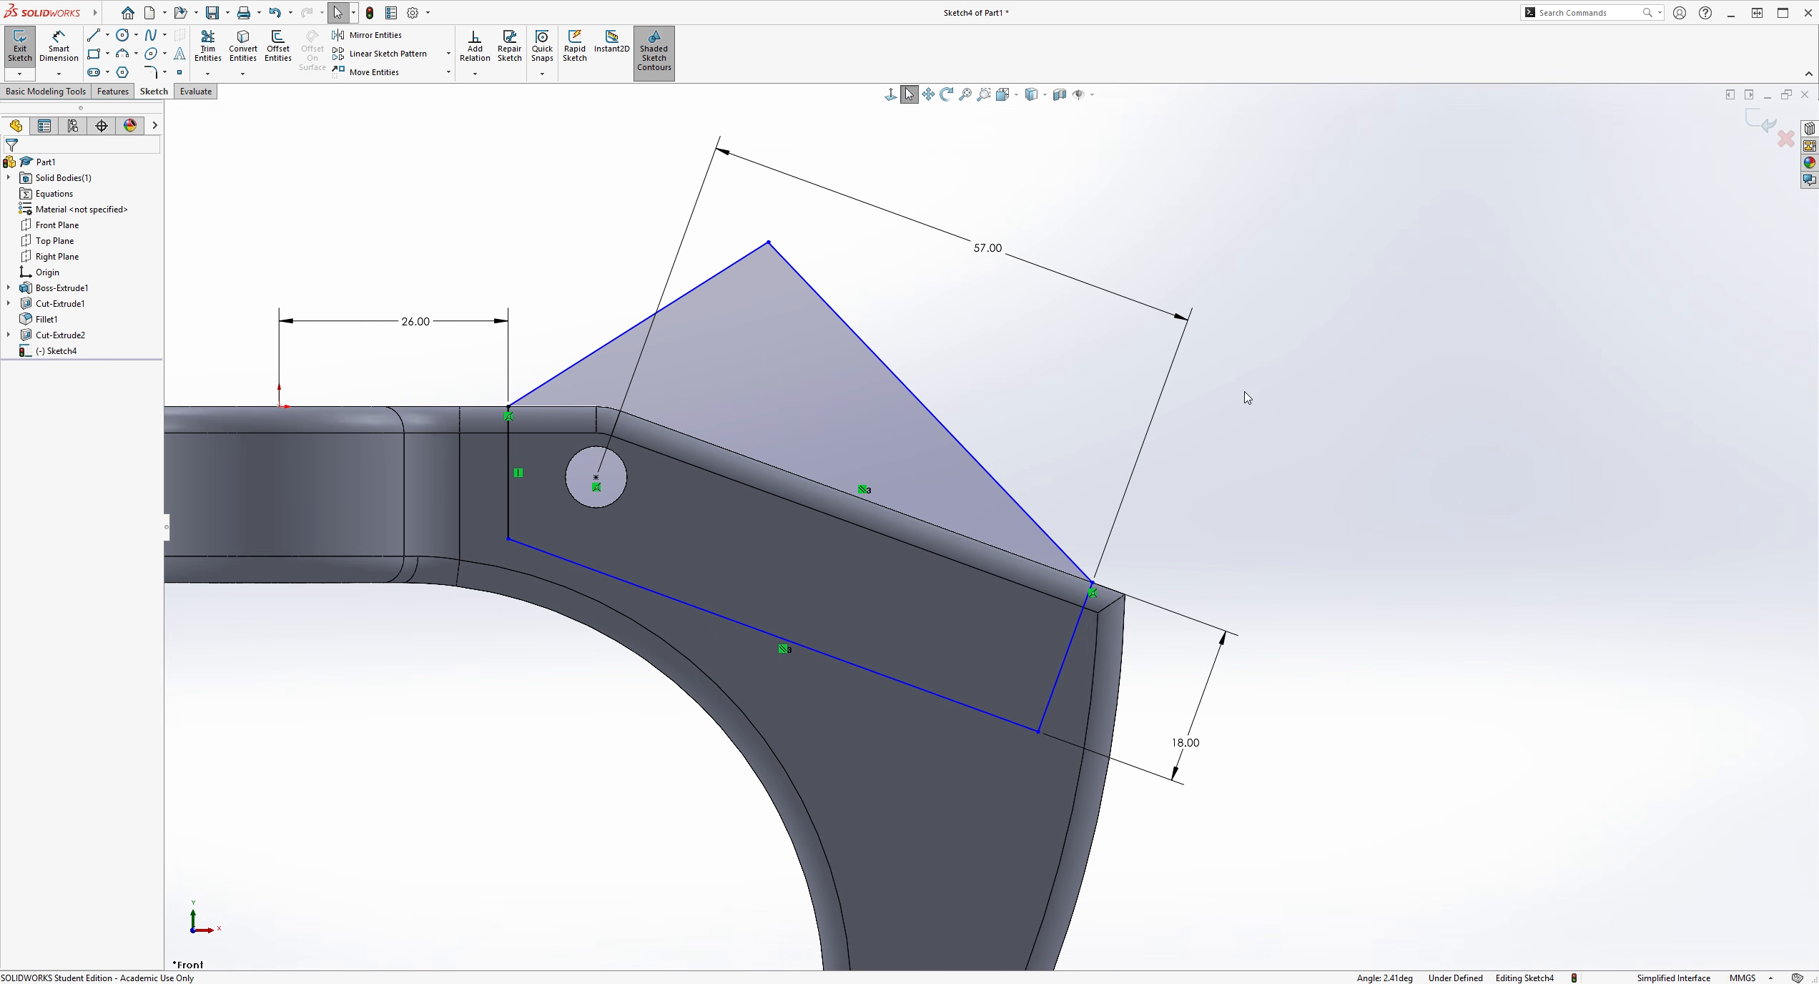
mouse_move(823, 650)
left_mouse_down()
mouse_move(876, 610)
mouse_move(822, 665)
mouse_move(889, 633)
left_mouse_up()
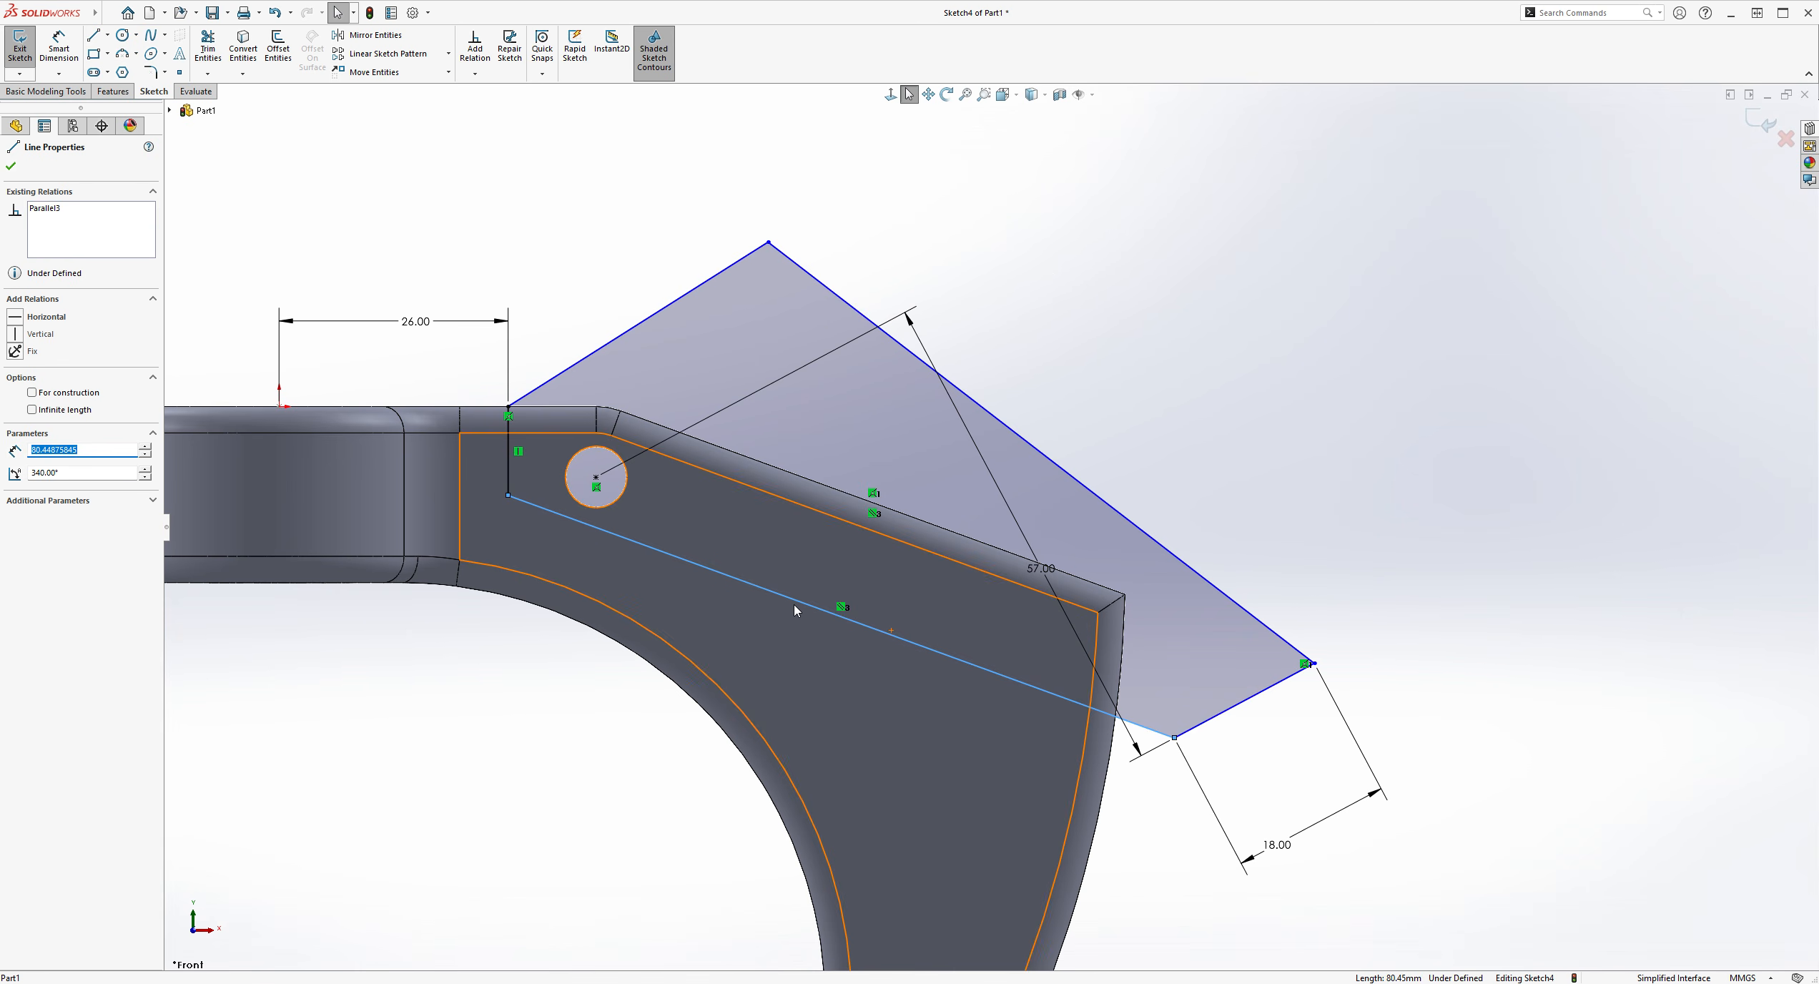
left_click(1235, 524)
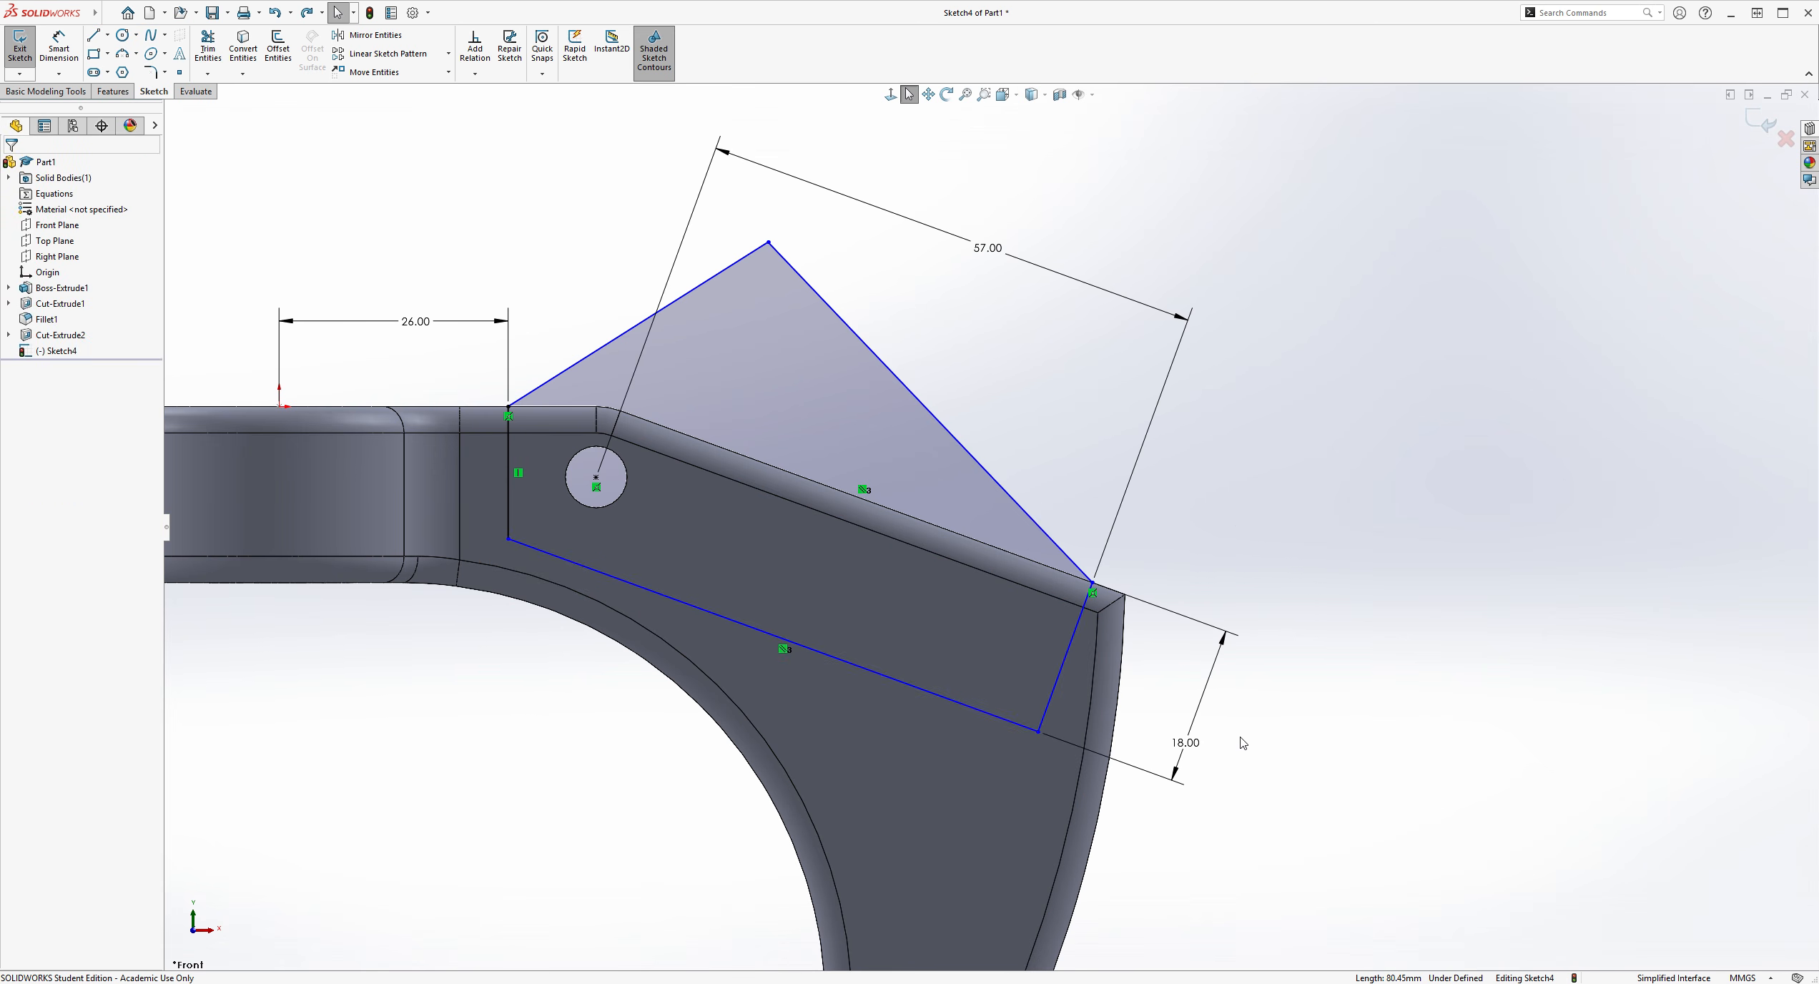
Replace the short end line's length dimension with an 18 mm dimension between the arm's sloped top edge and the outline's long lower line
scroll(1242, 743, "down", 2)
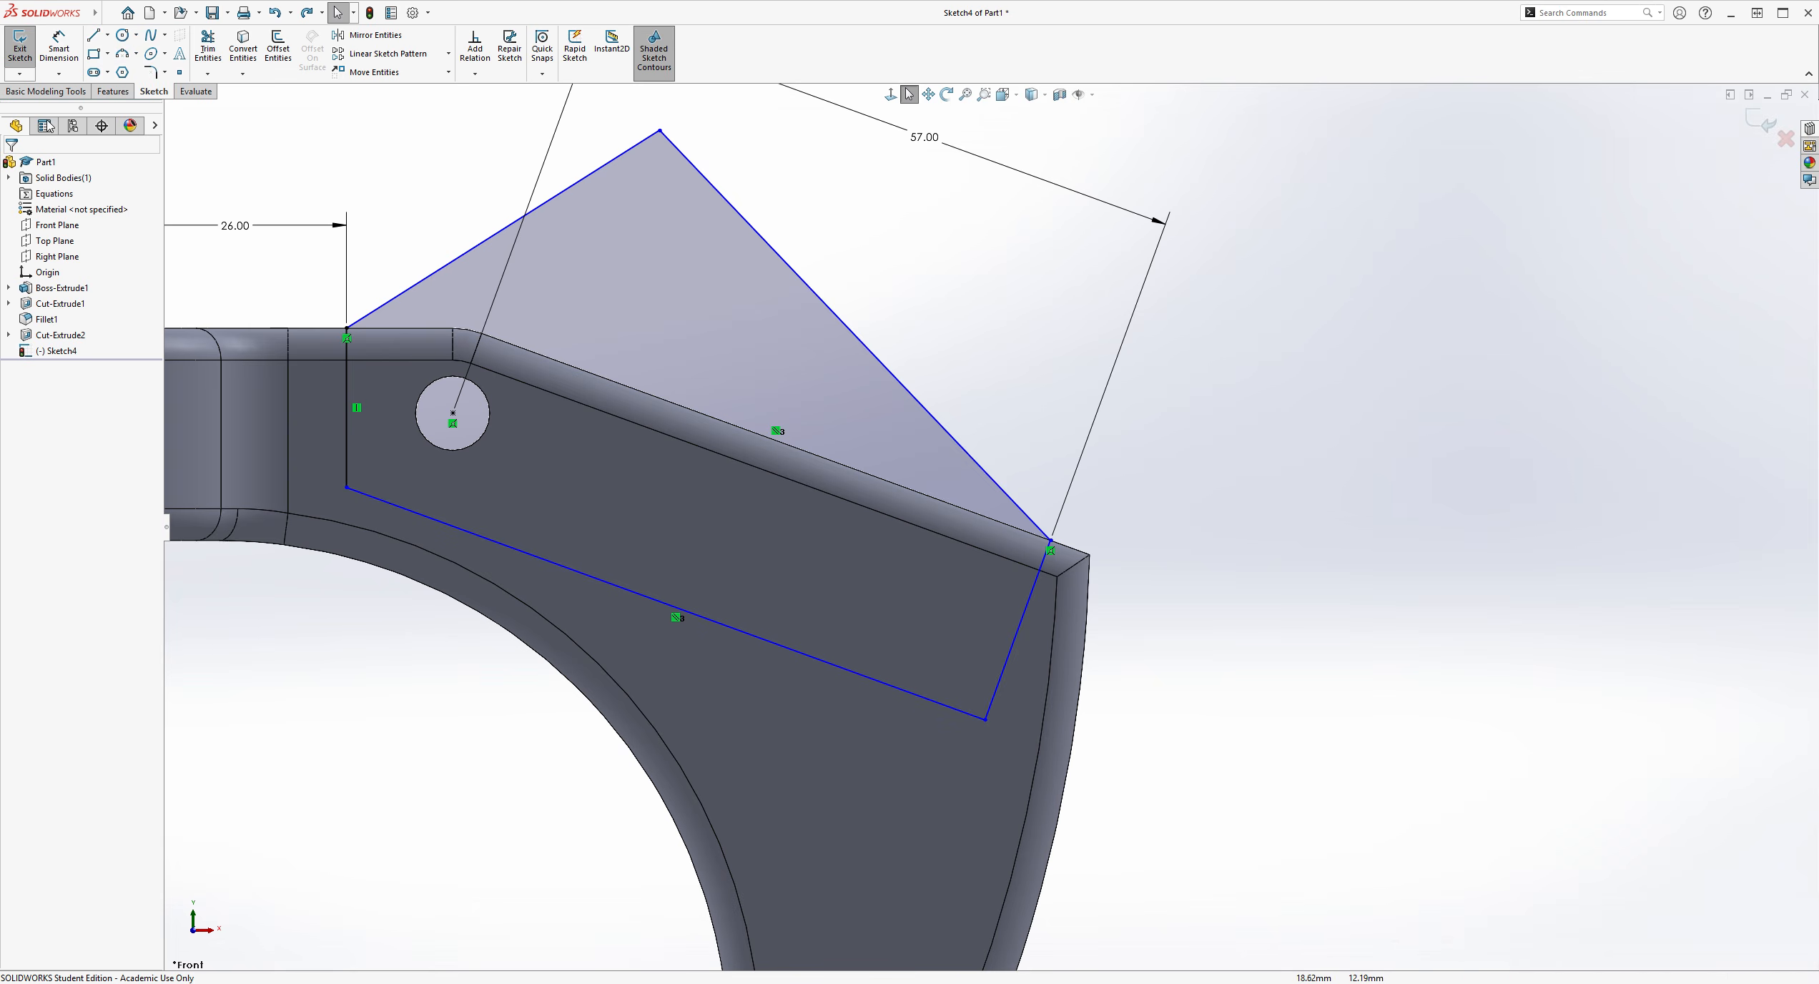
left_click(58, 47)
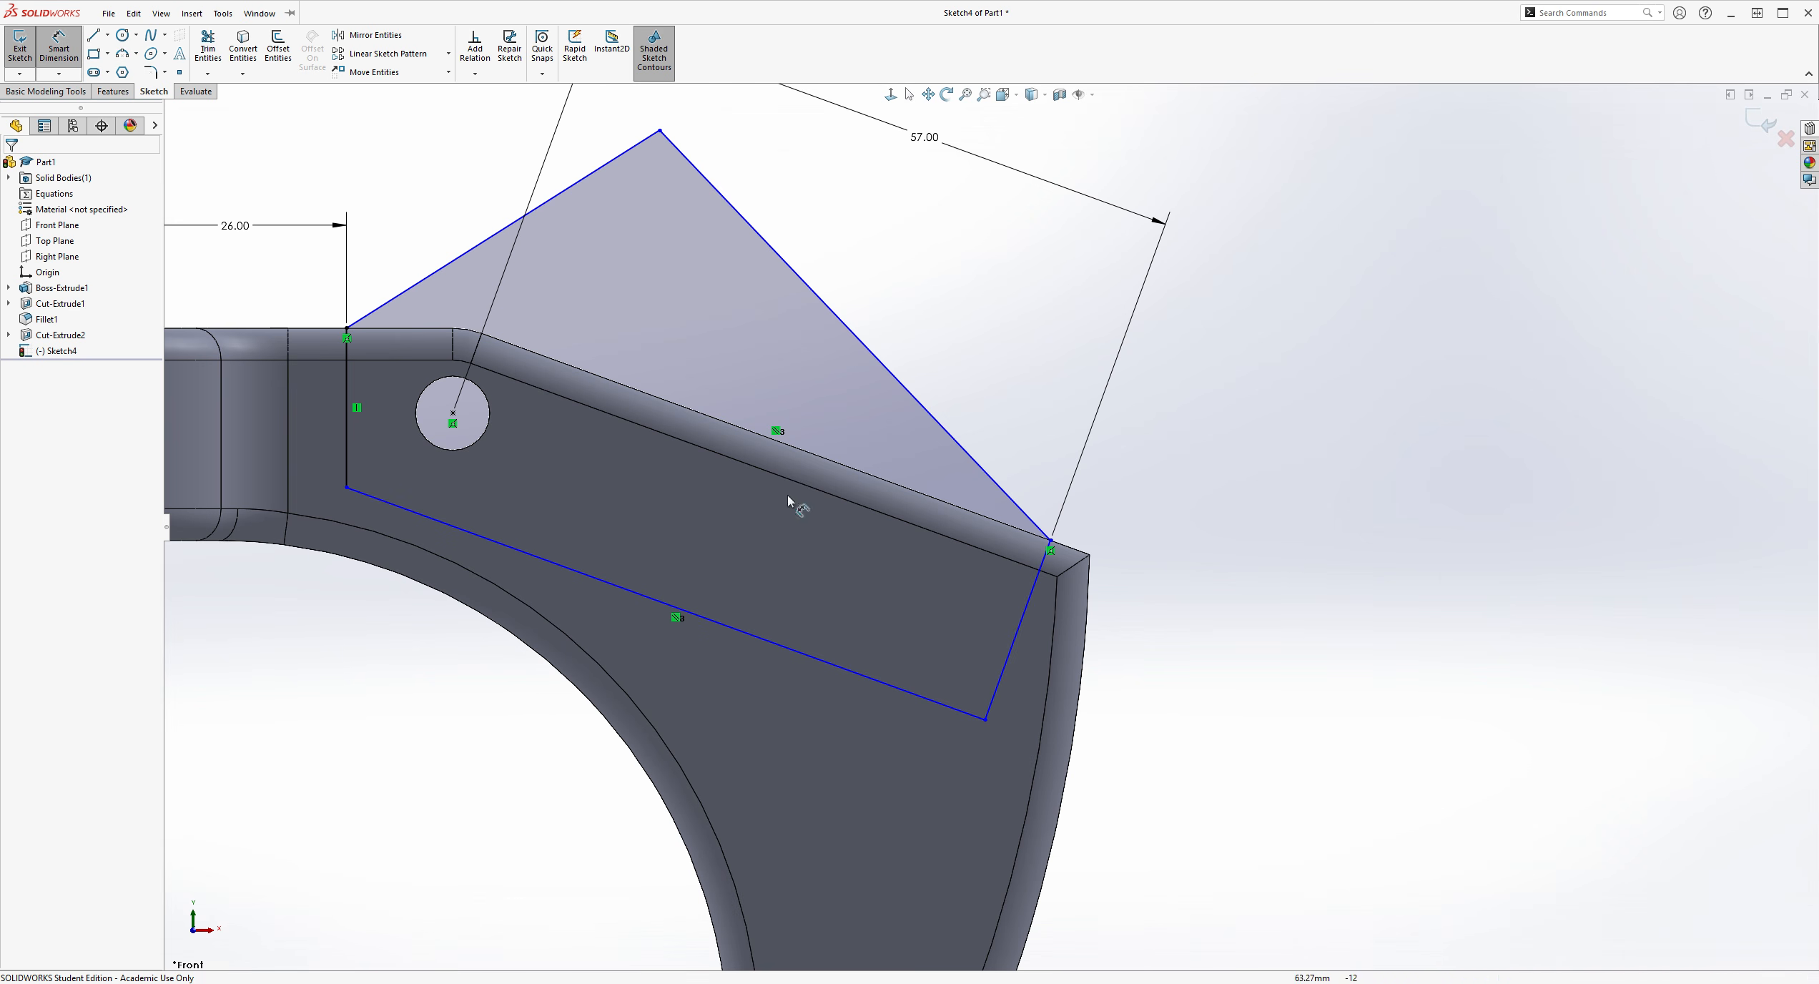
left_click(846, 659)
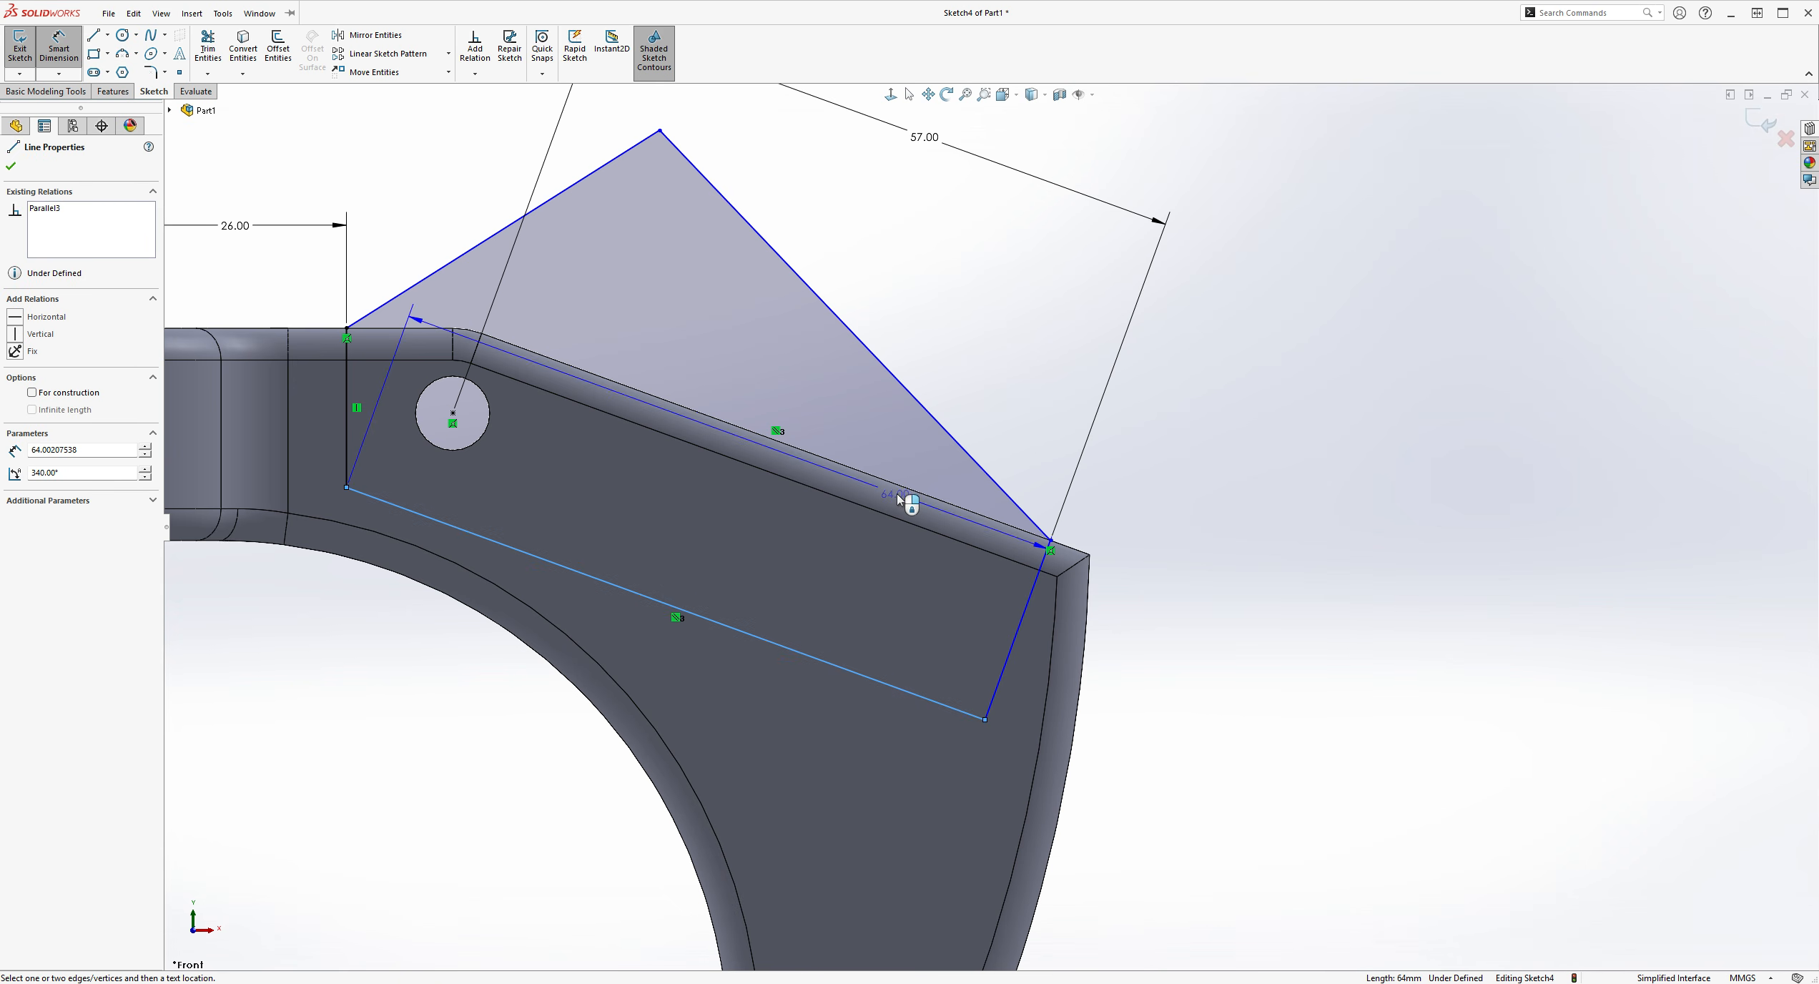
left_click(899, 487)
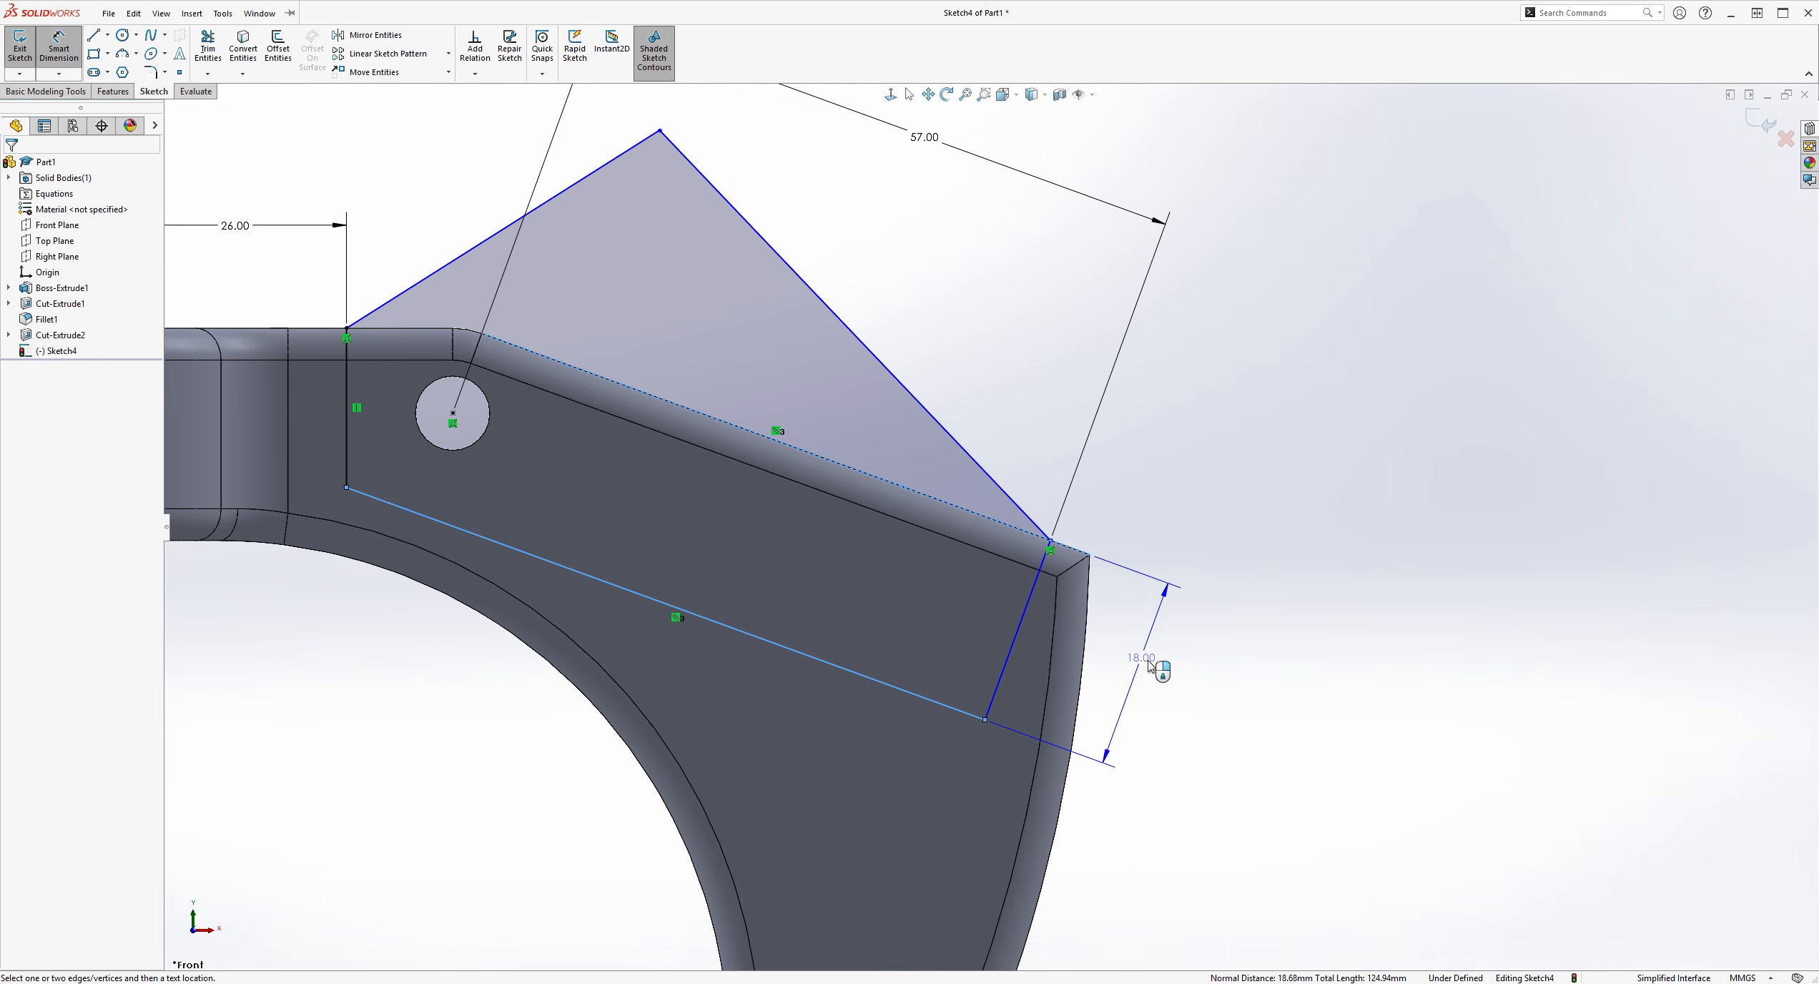
left_click(1170, 664)
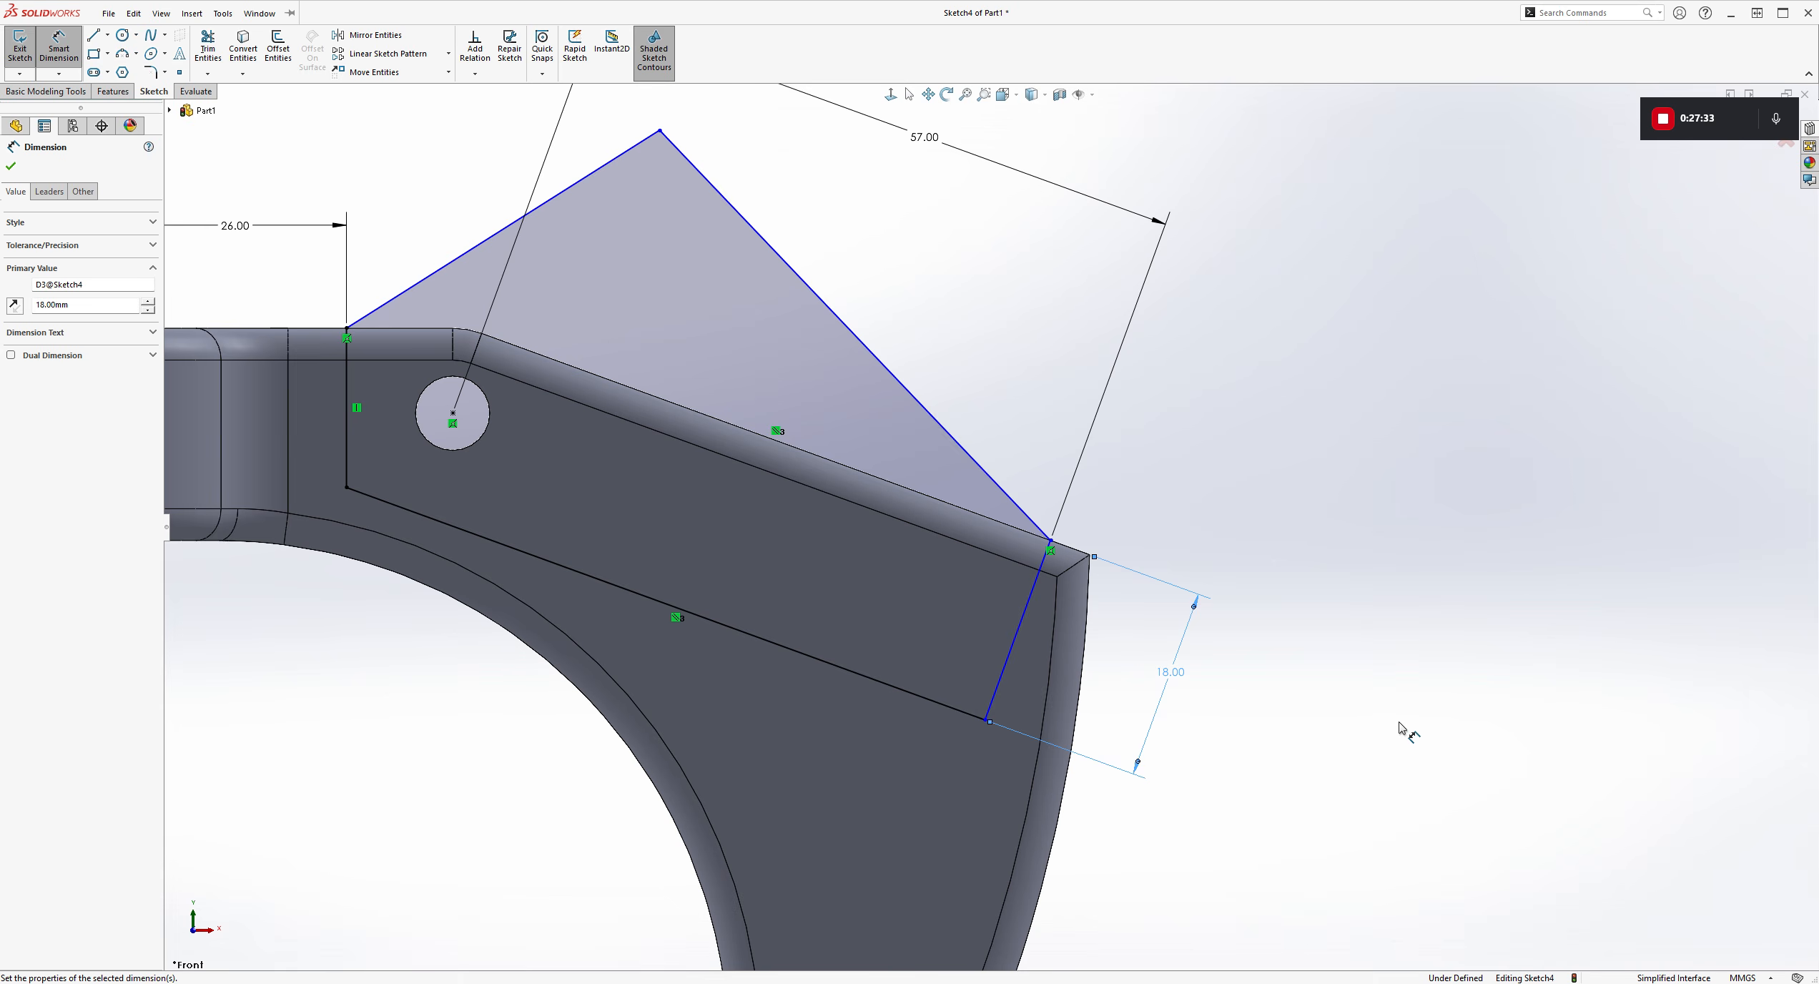
key("Escape")
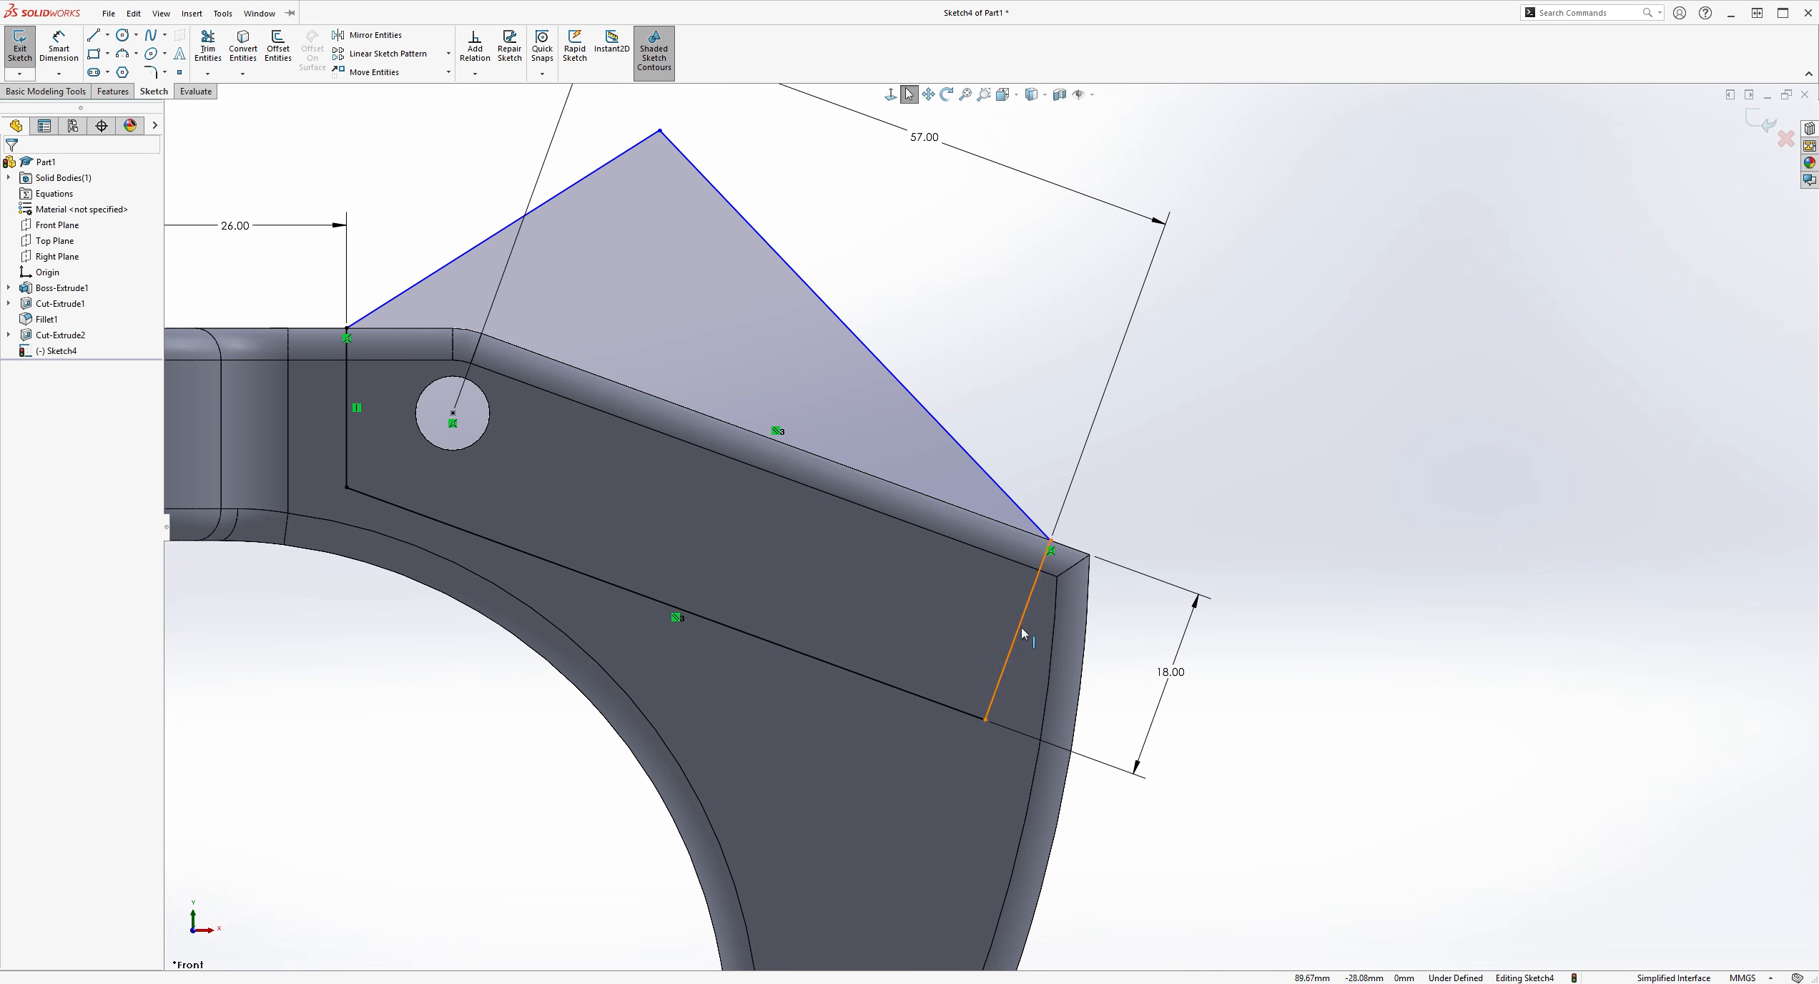
scroll(992, 527, "up", 1)
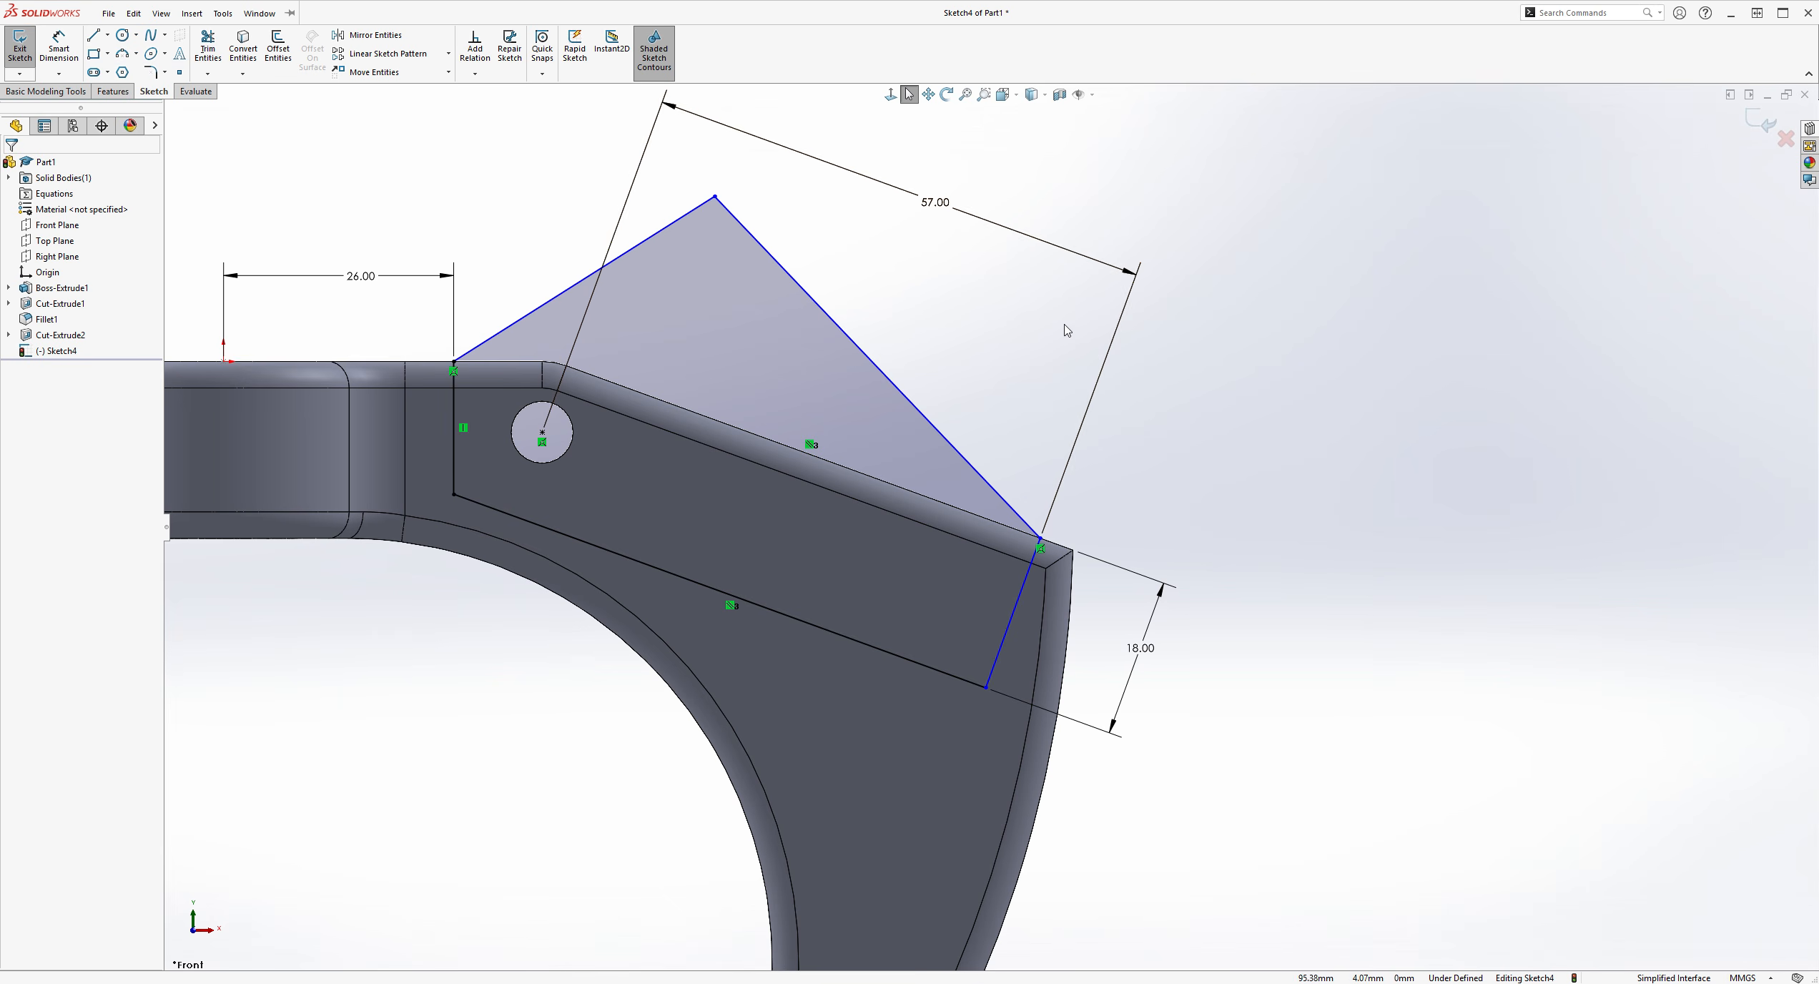
left_click(1025, 580)
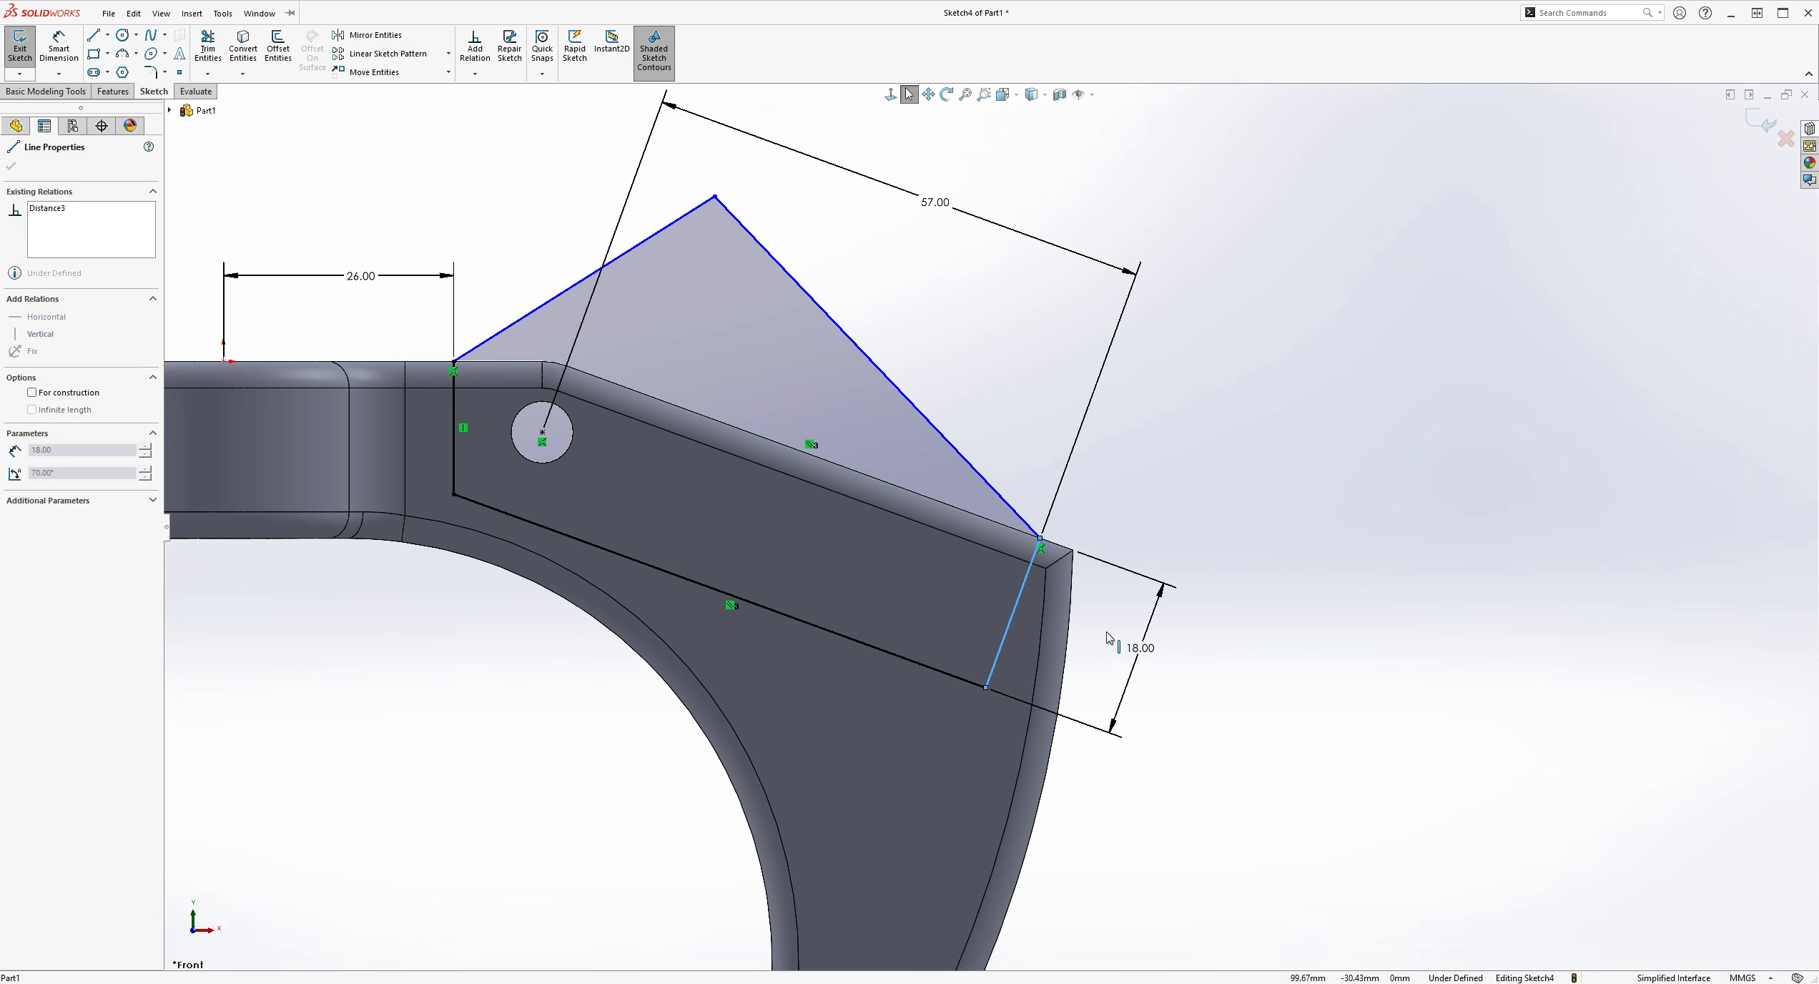
left_click(1252, 416)
scroll(1247, 394, "up", 2)
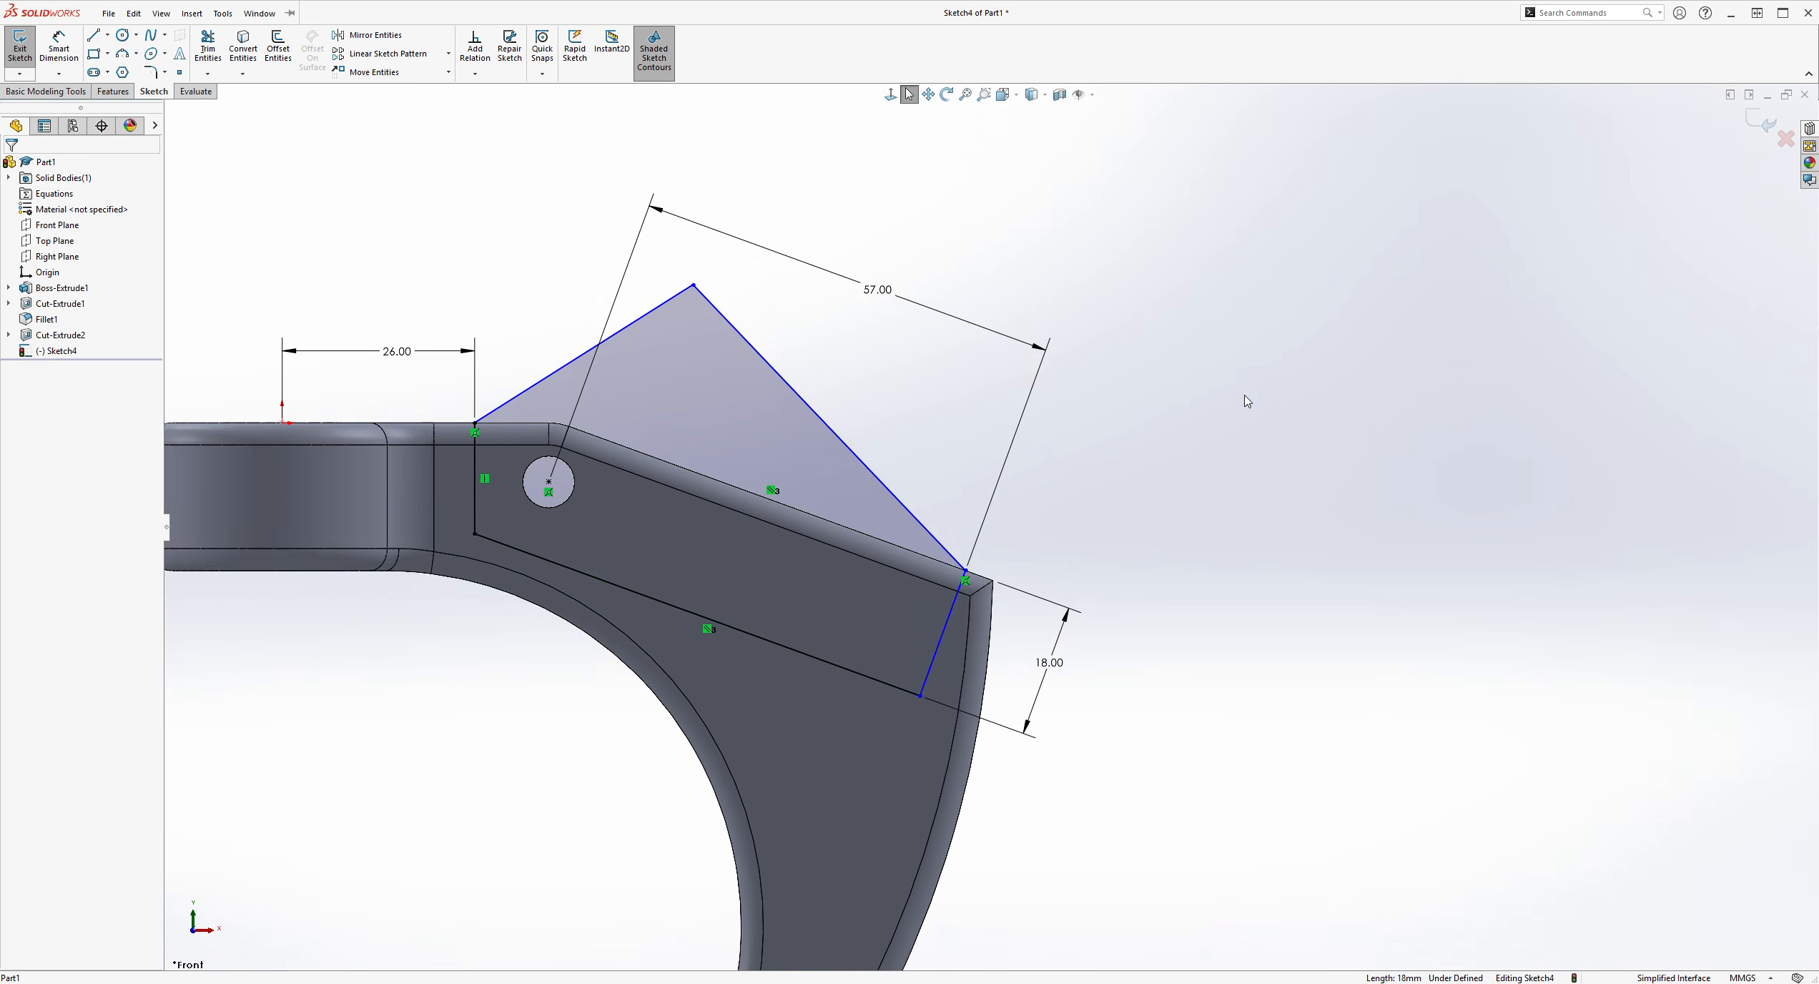
Dimension the length of the outline's shorter upper slanted line and set it to 35 mm
left_click(58, 44)
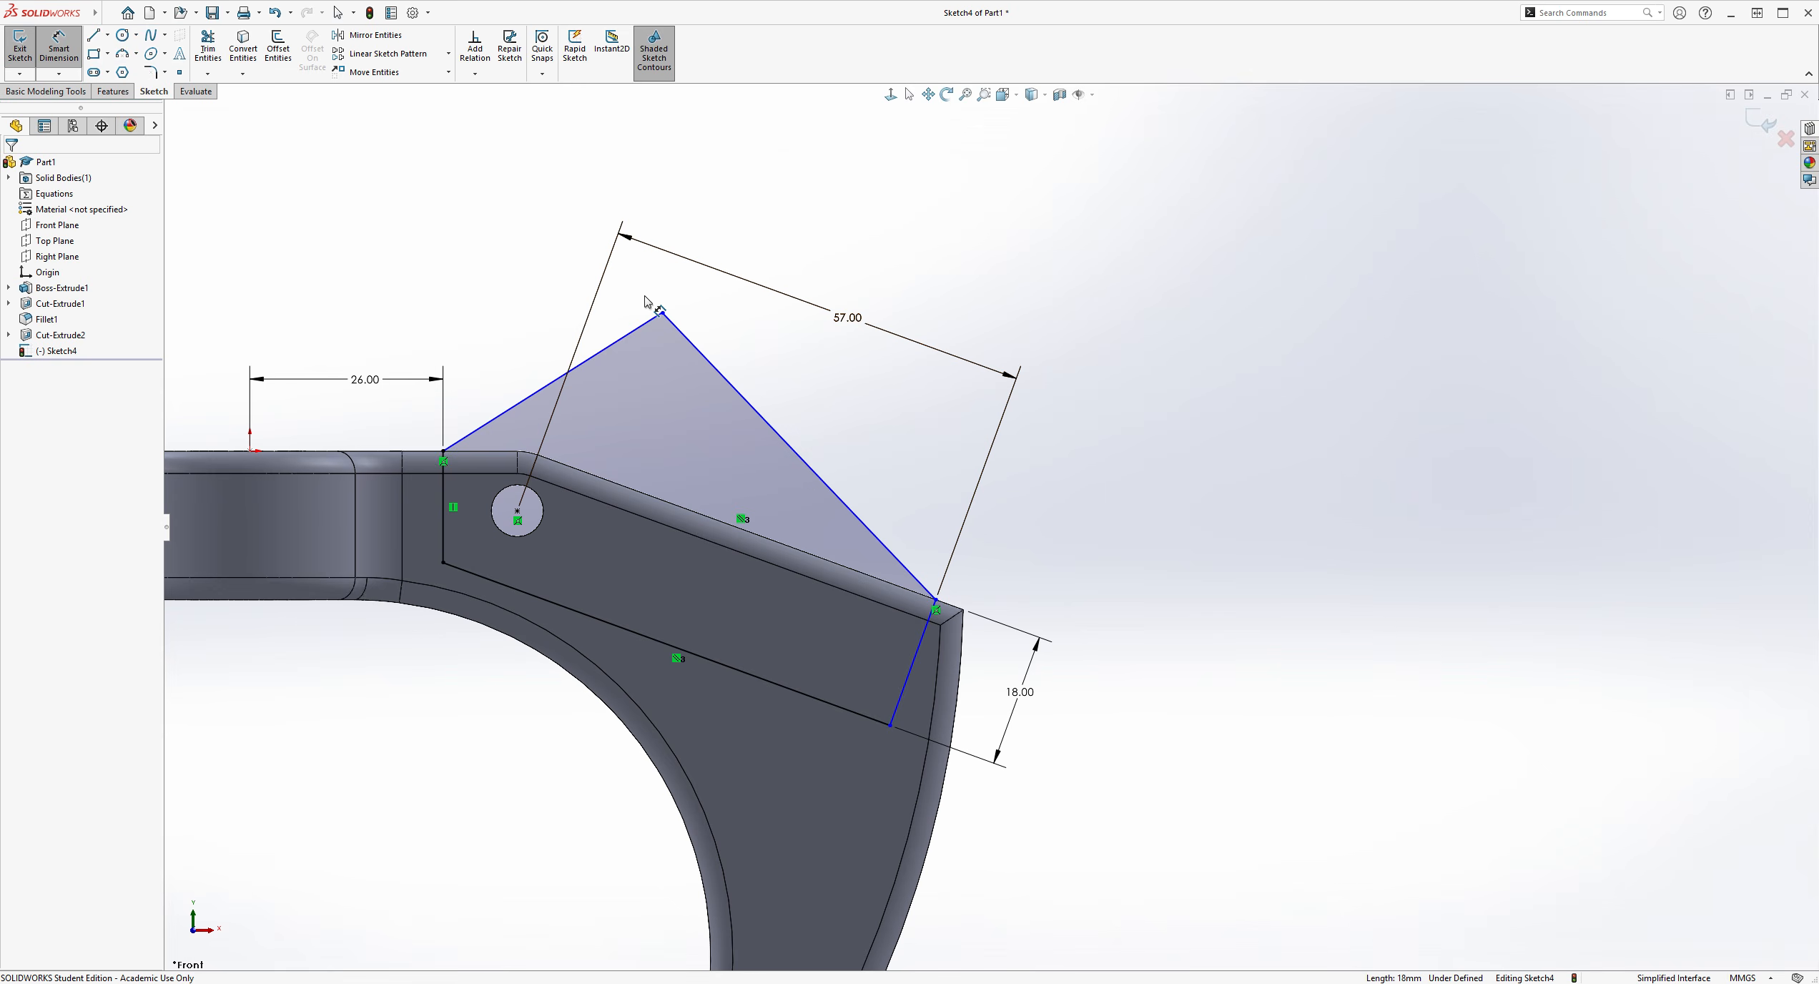
scroll(901, 386, "down", 1)
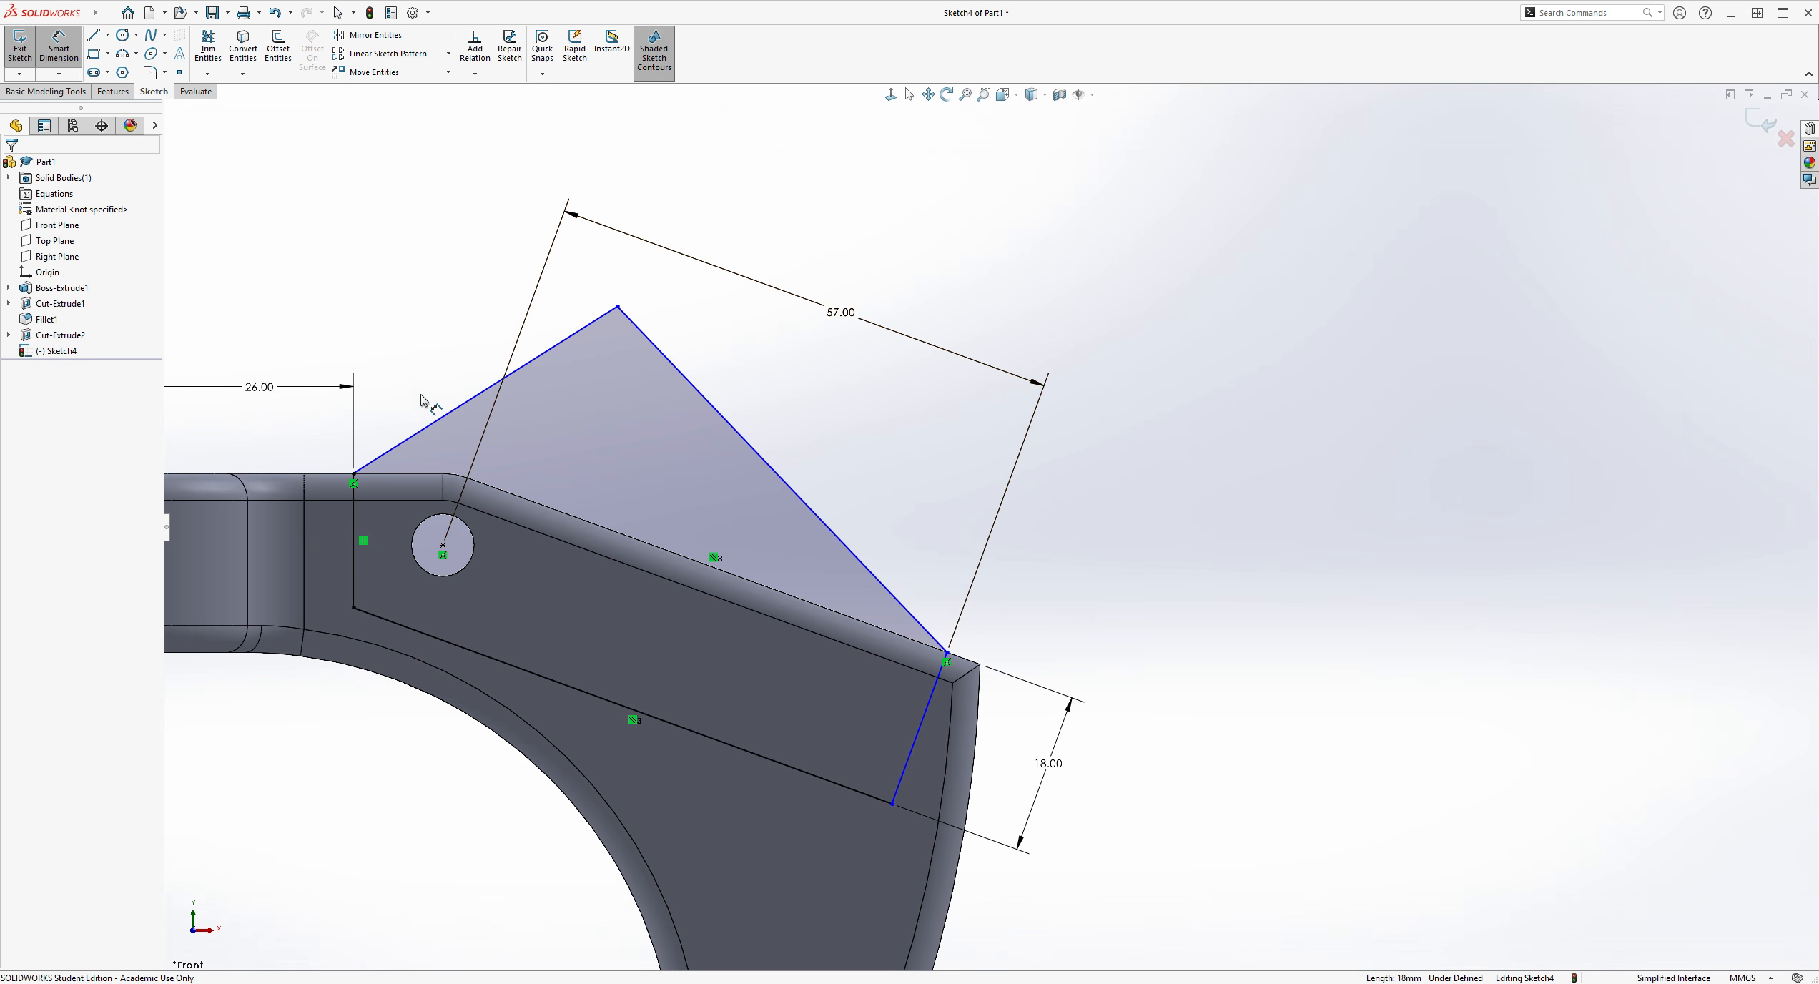
left_click(455, 416)
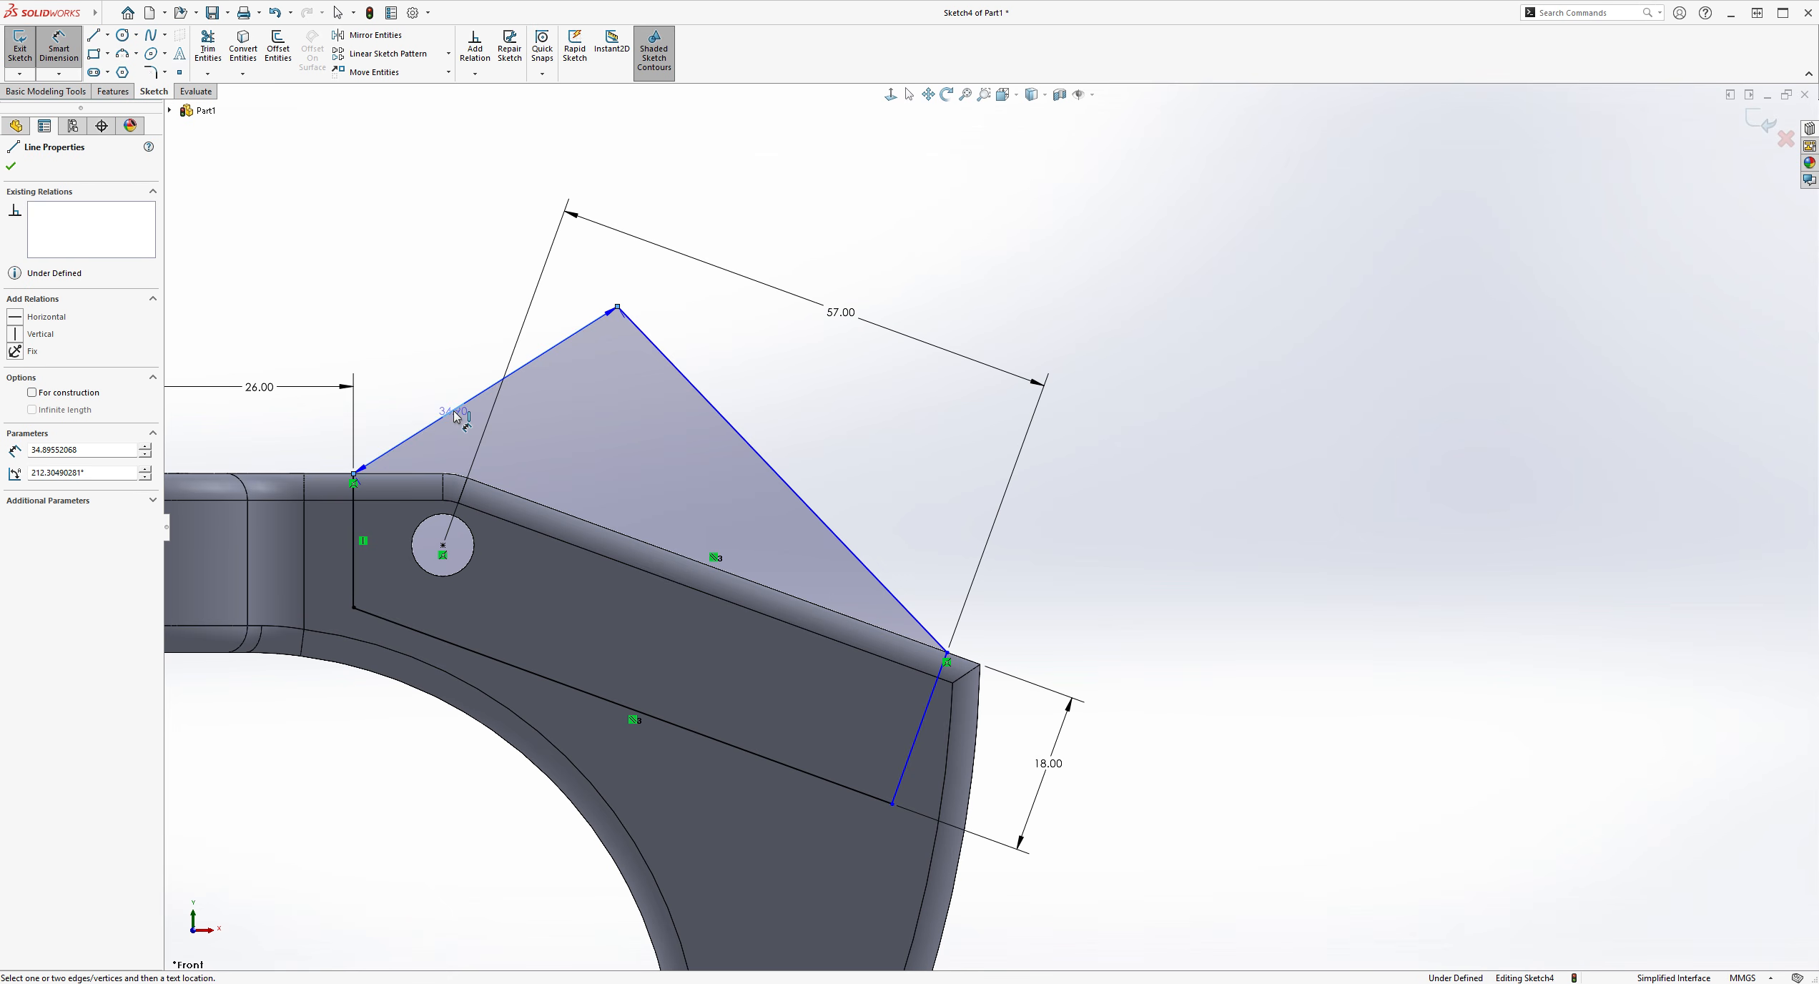
left_click(420, 344)
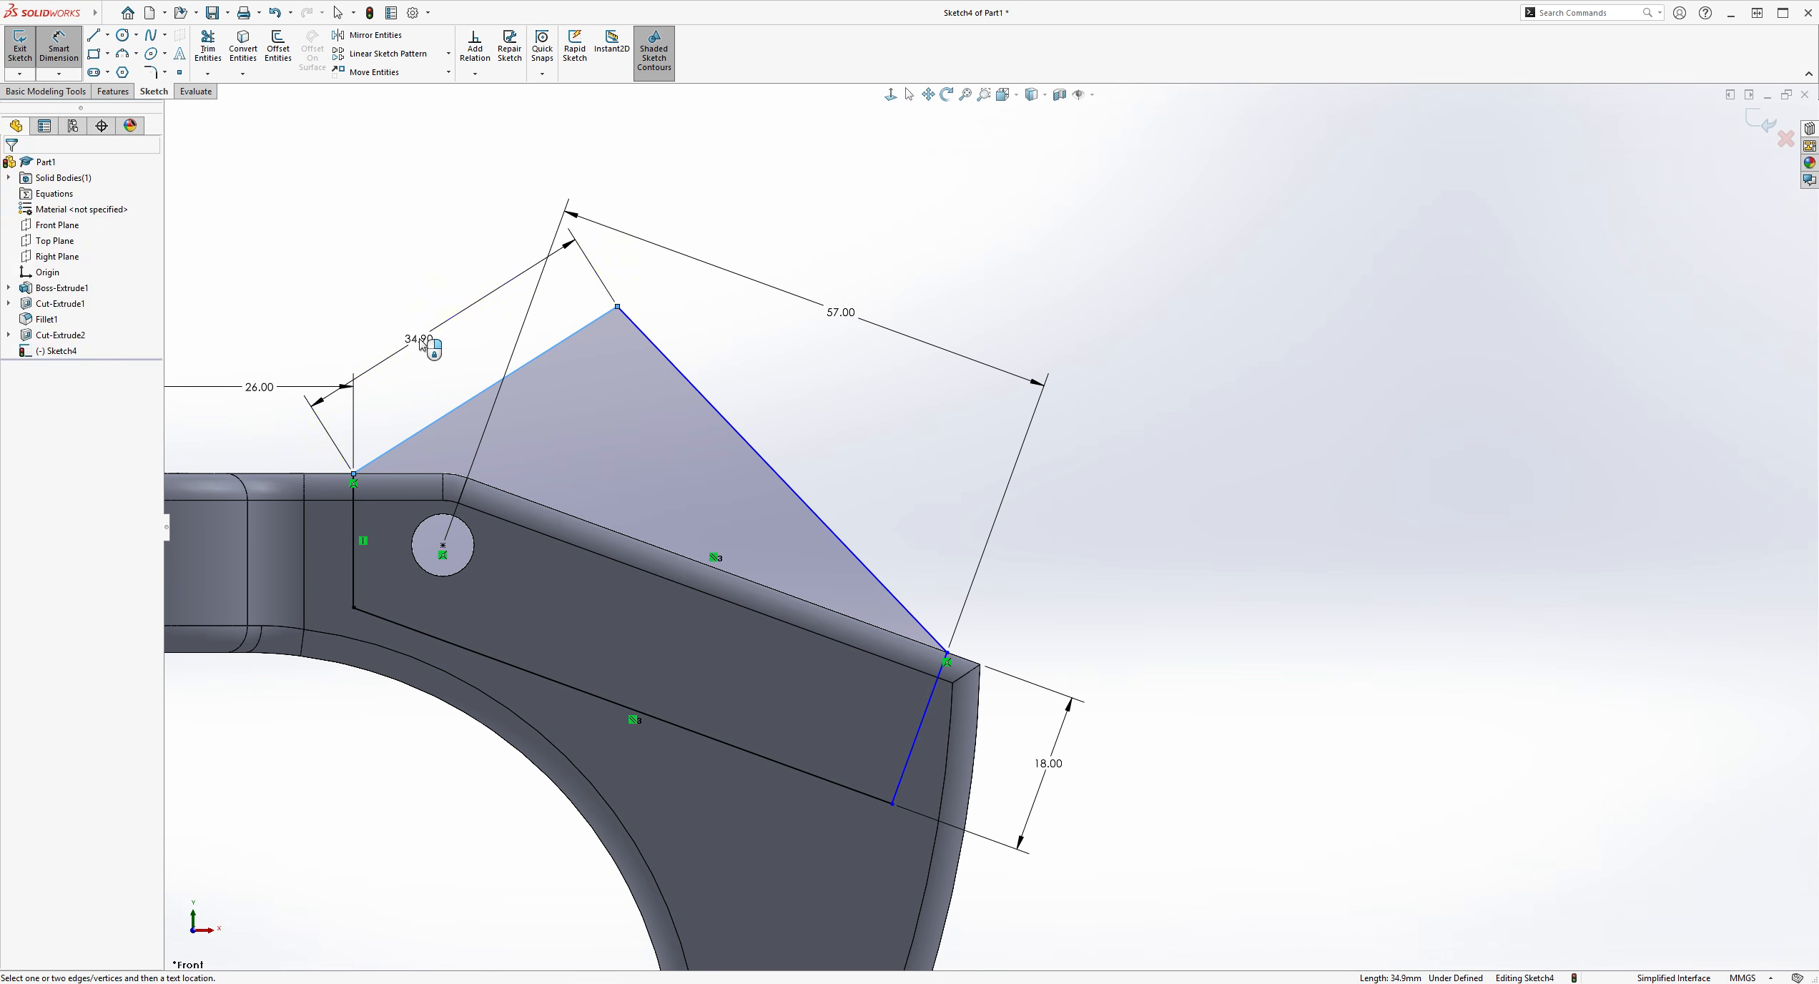
type("35")
key("Return")
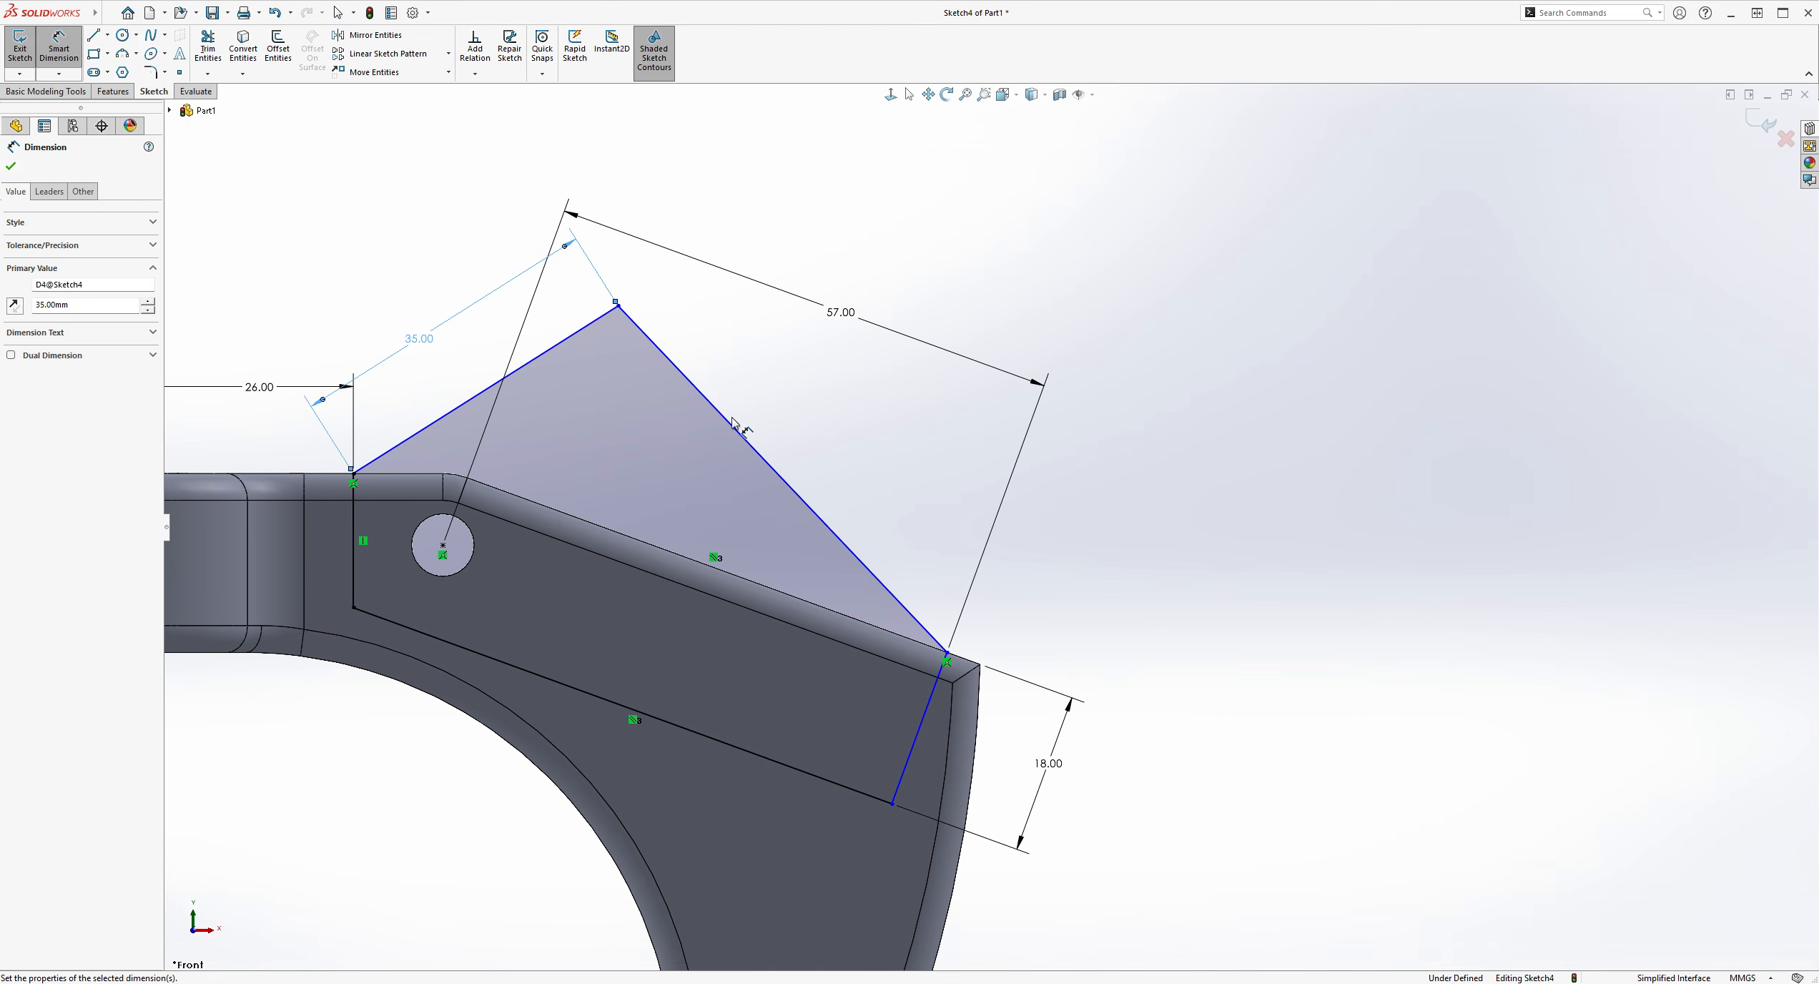
key("Escape")
Make the outline's two upper slanted lines perpendicular to each other
scroll(626, 318, "down", 2)
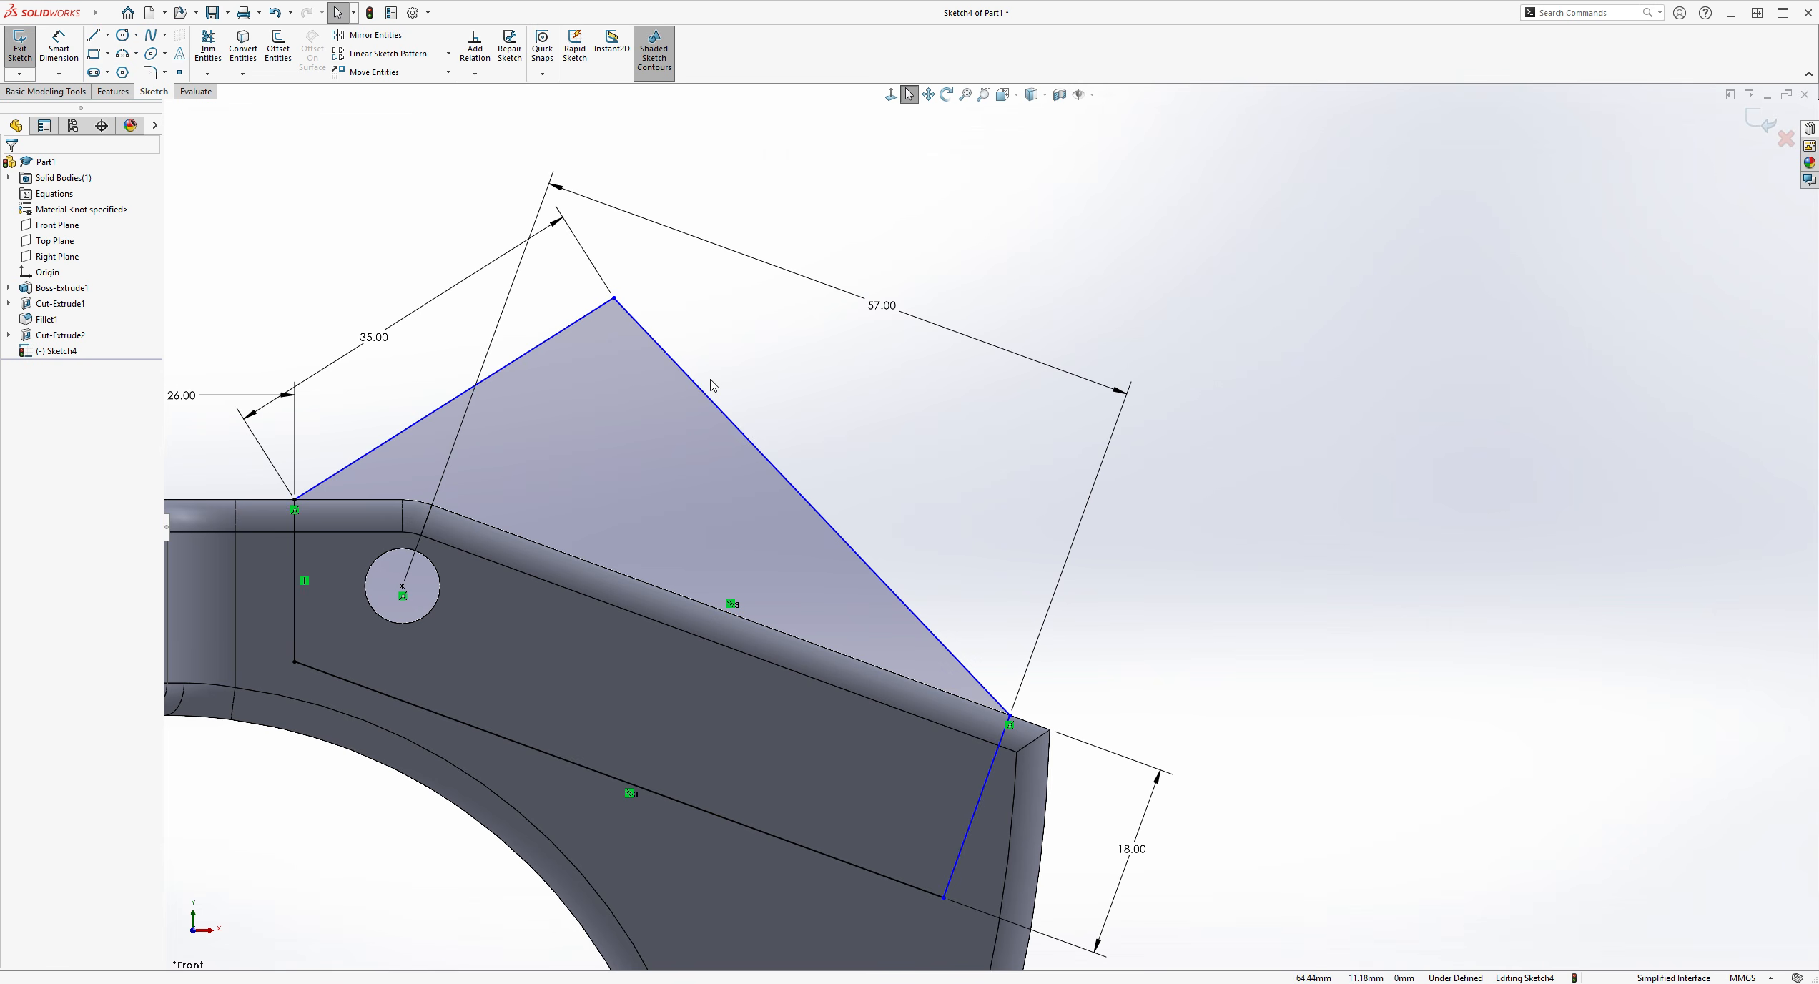
left_click(585, 323)
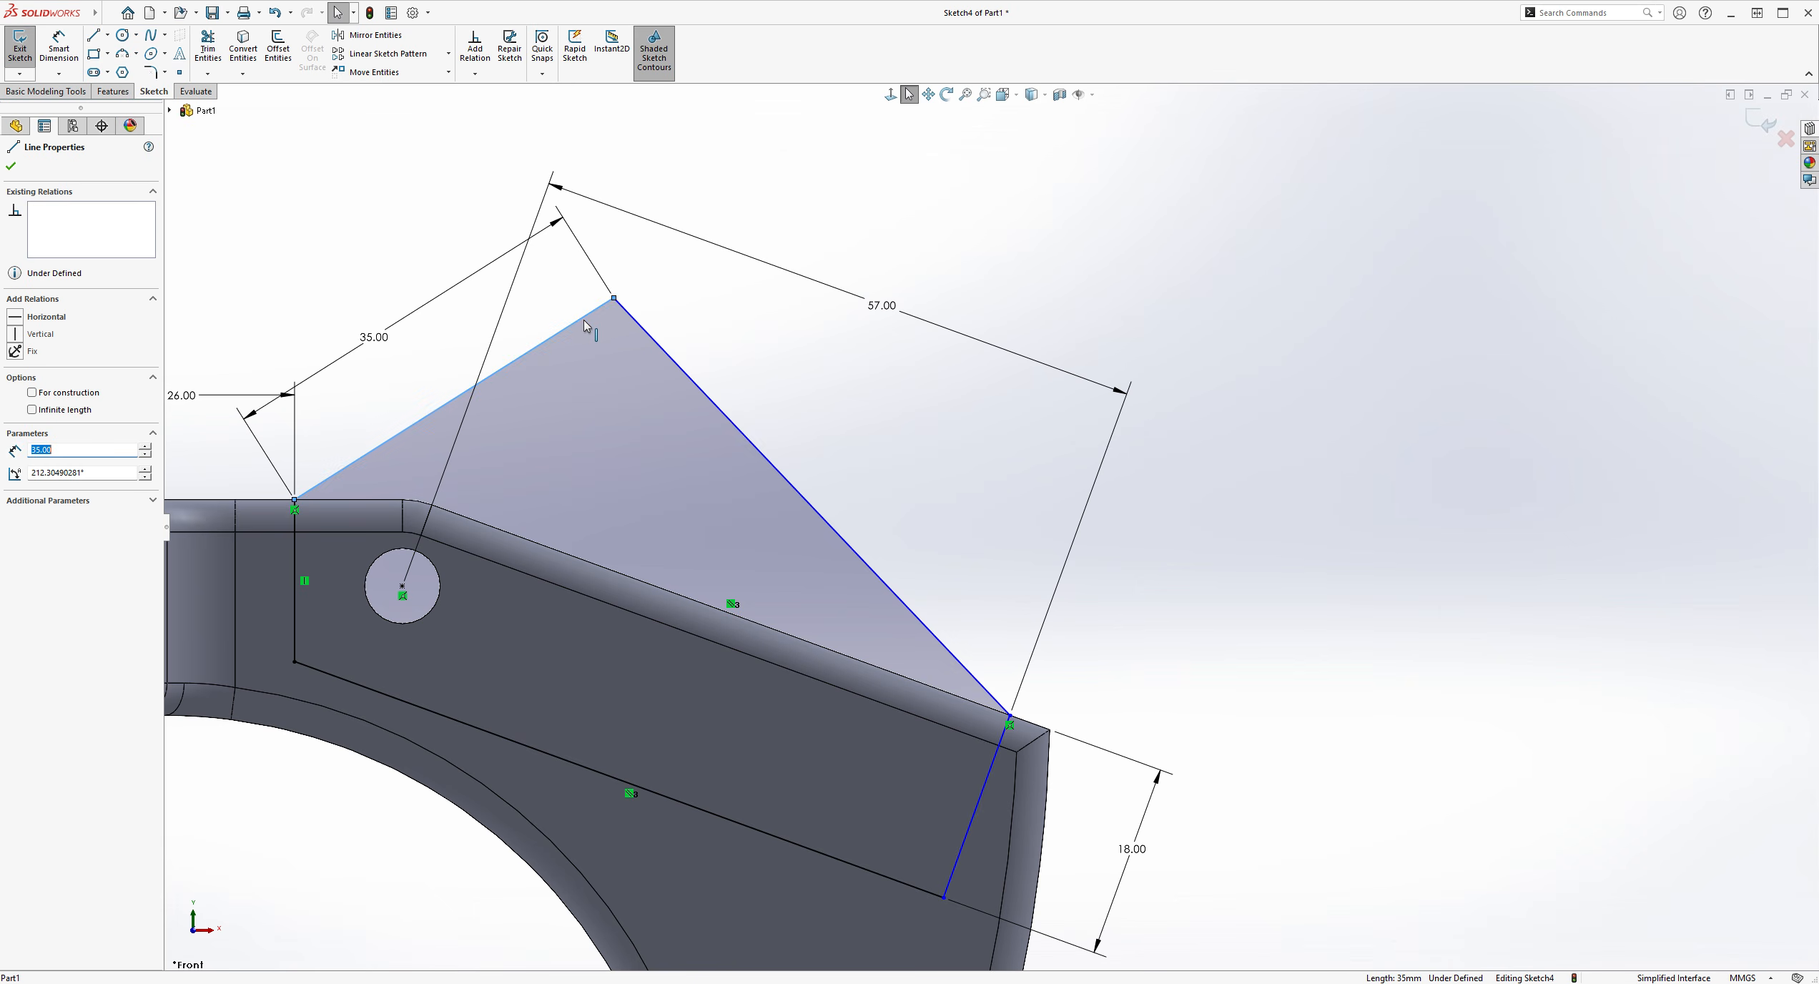
left_click(644, 330, "ctrl")
left_click(43, 450)
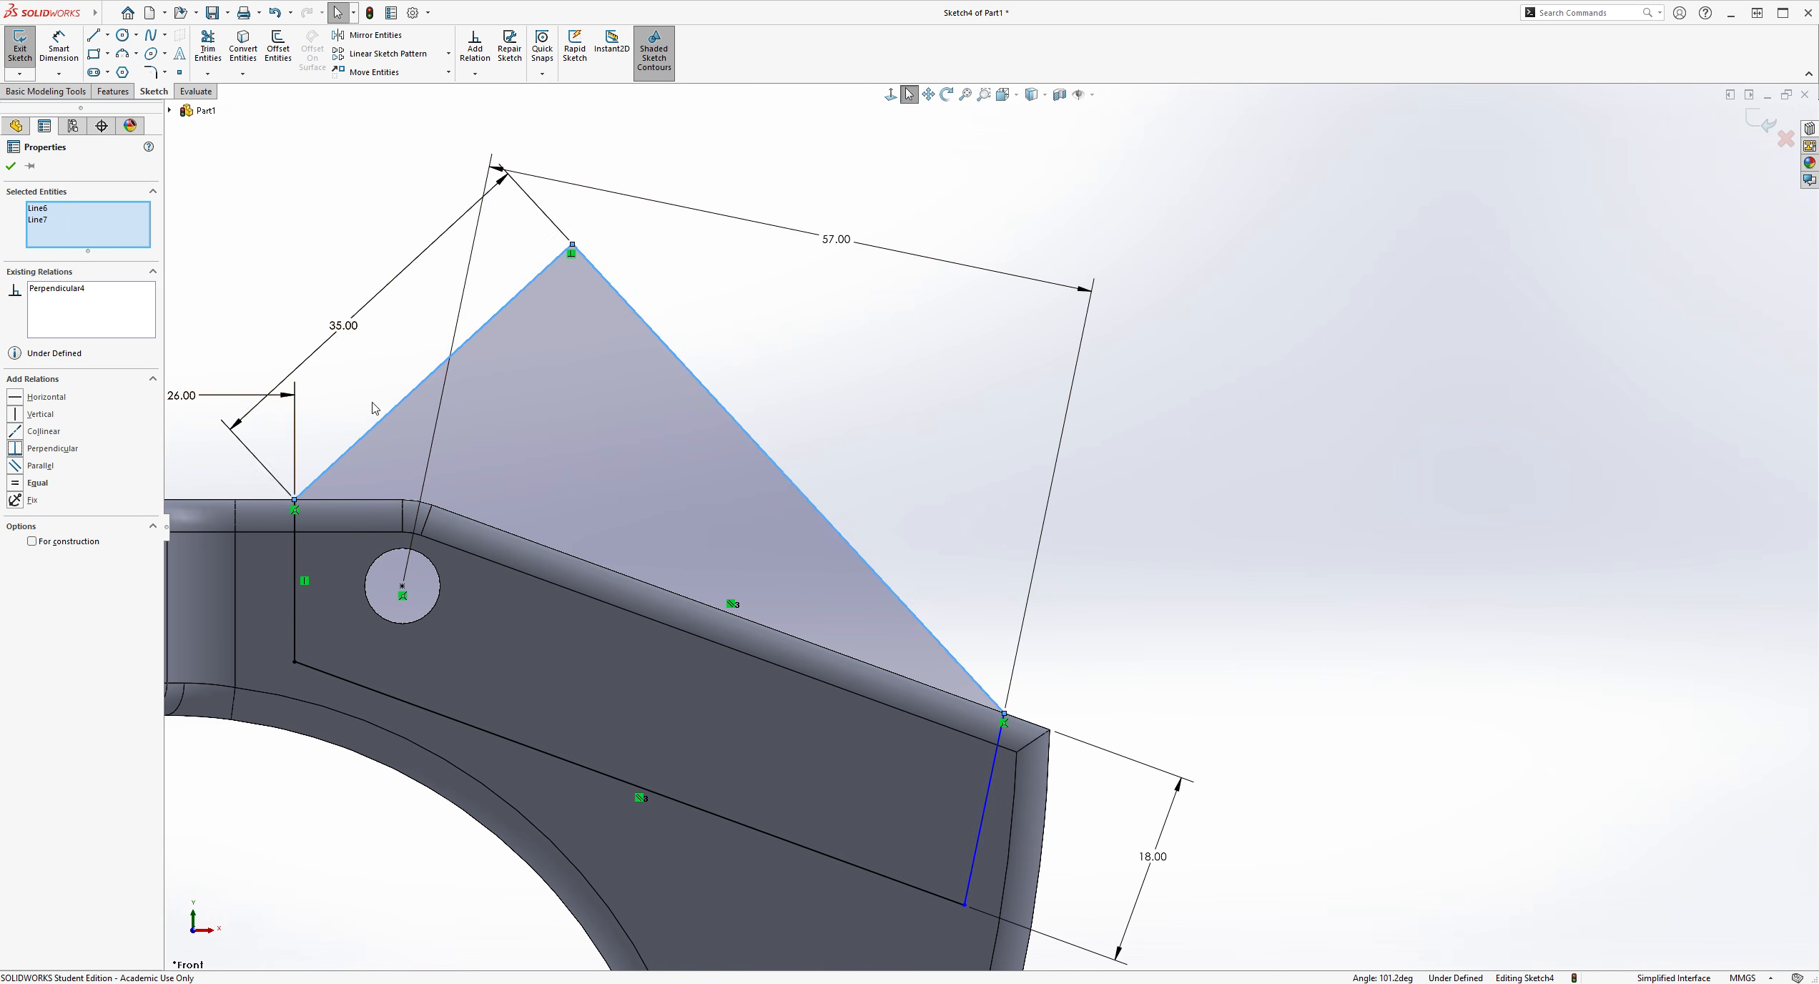
left_click(857, 397)
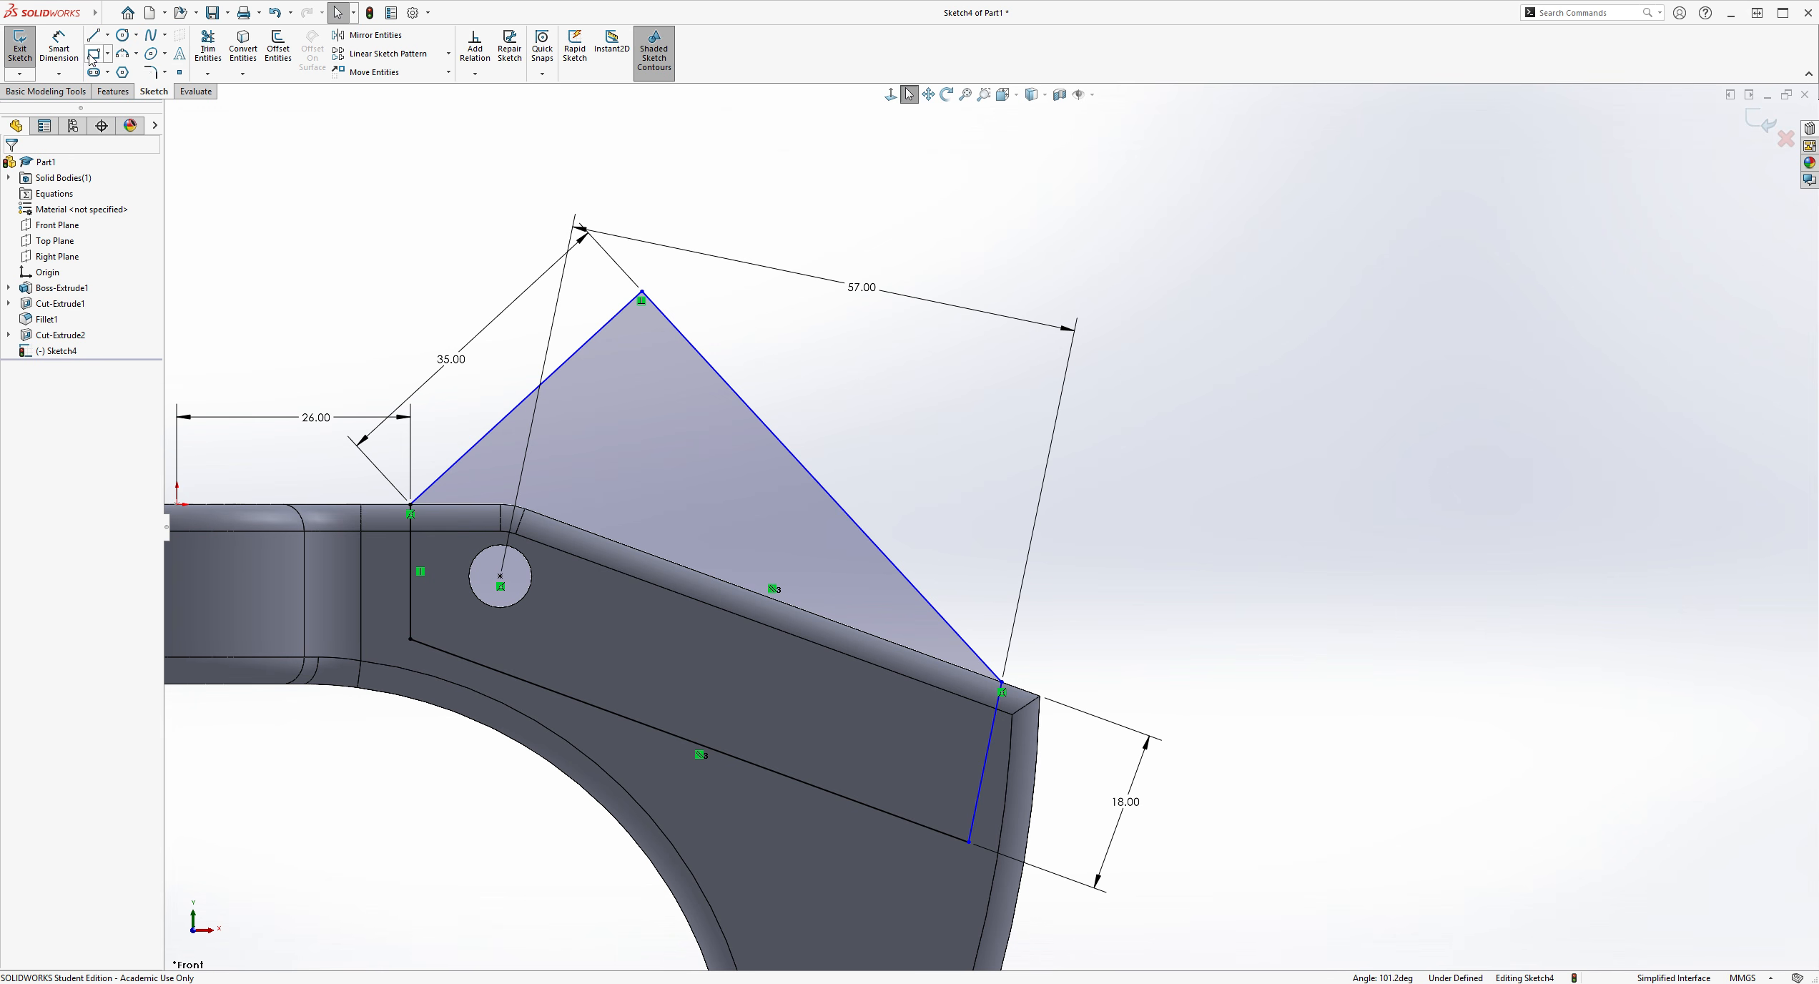
Try dimensioning the length of the outline's longer upper slanted line and undo the dimension
left_click(58, 44)
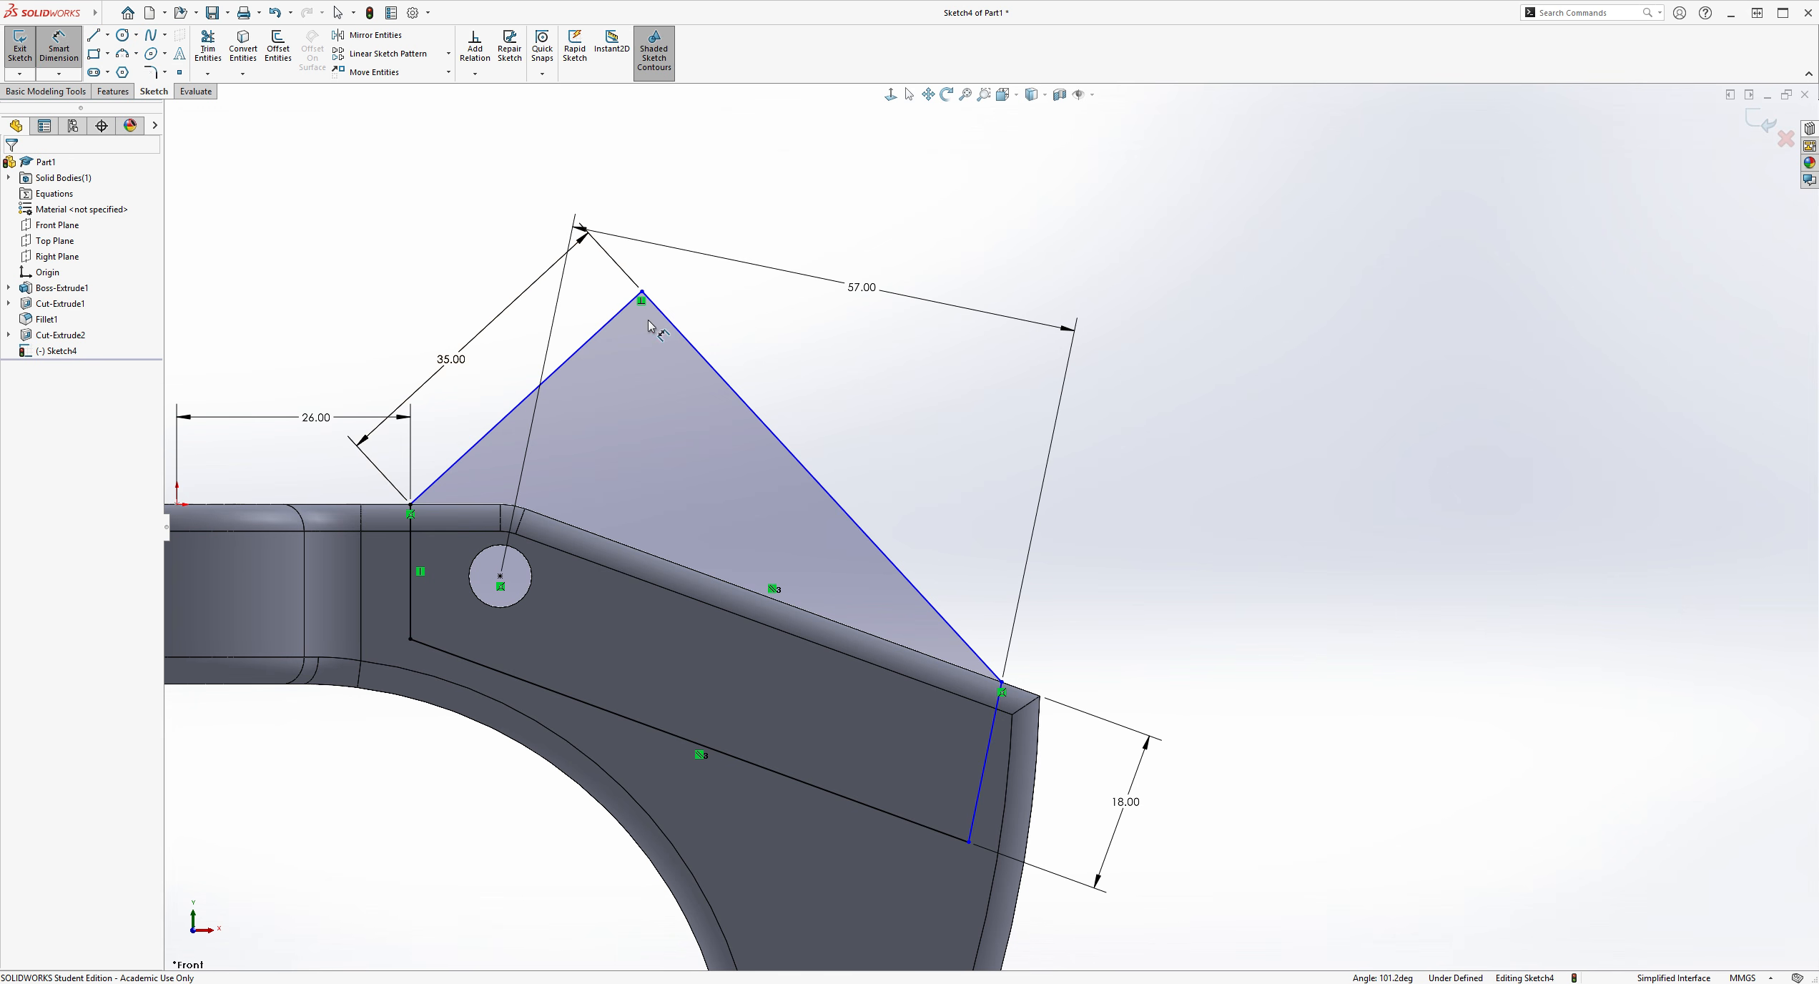
left_click(795, 455)
left_click(844, 427)
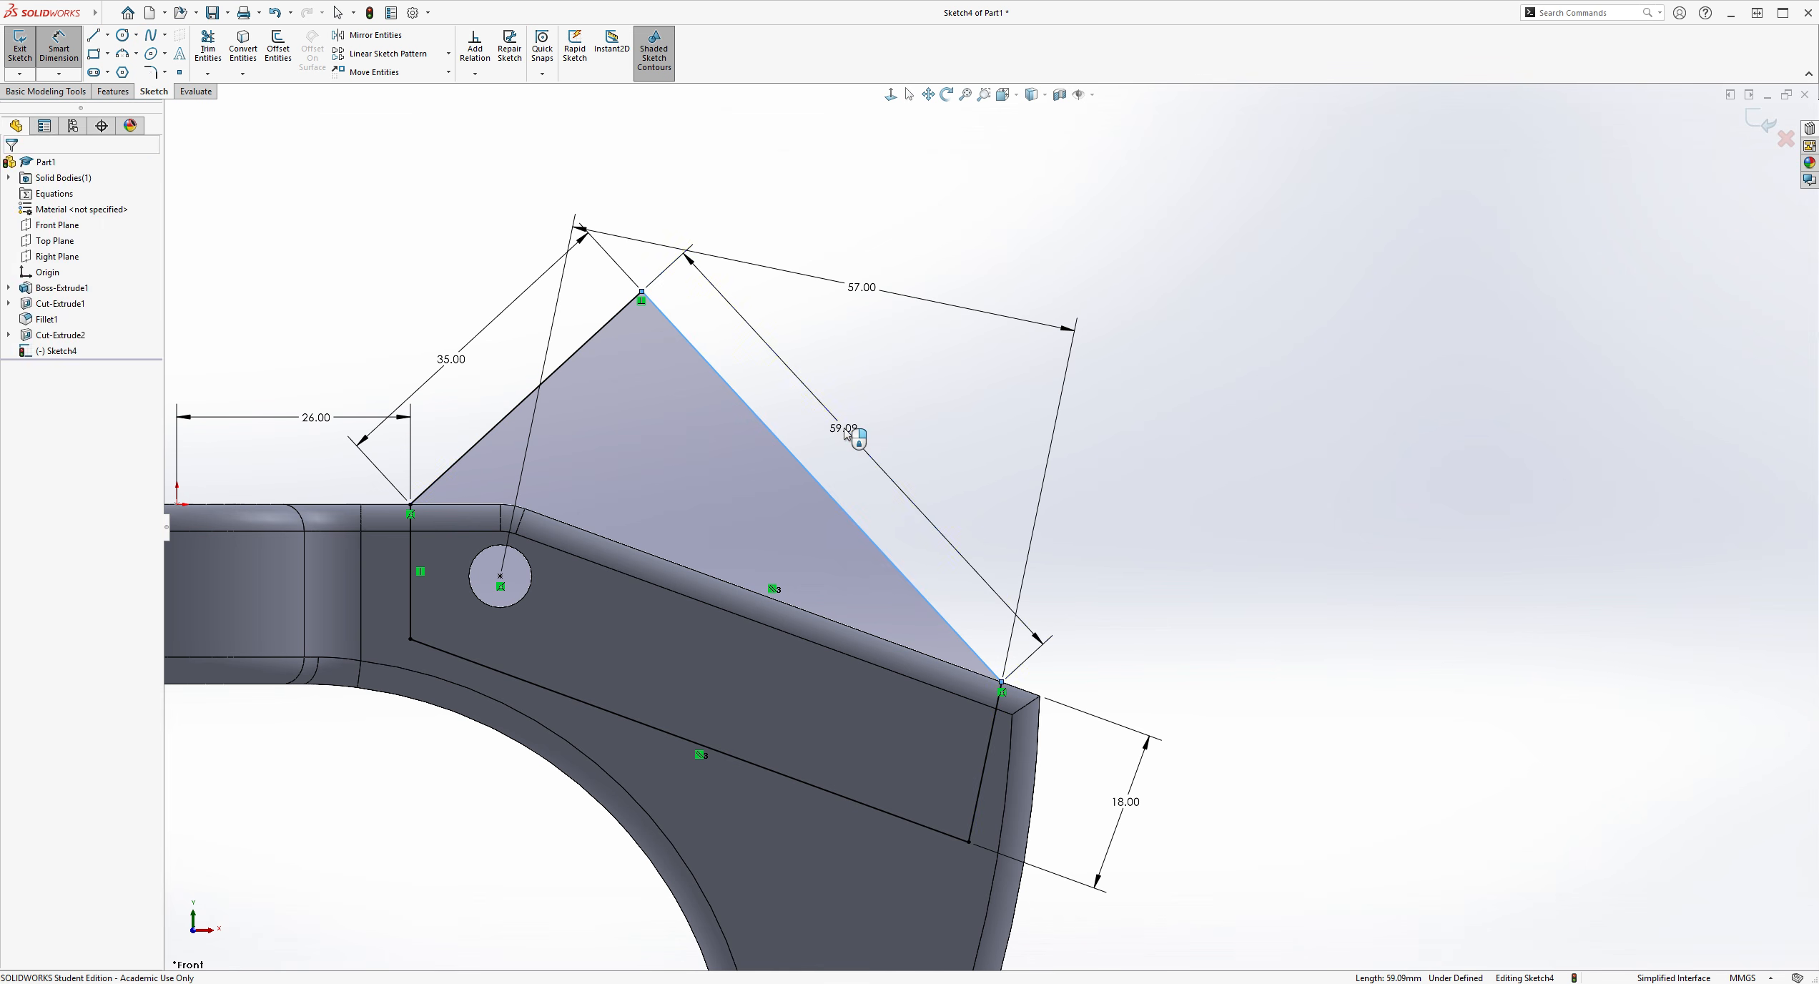
type("59.09306658mm")
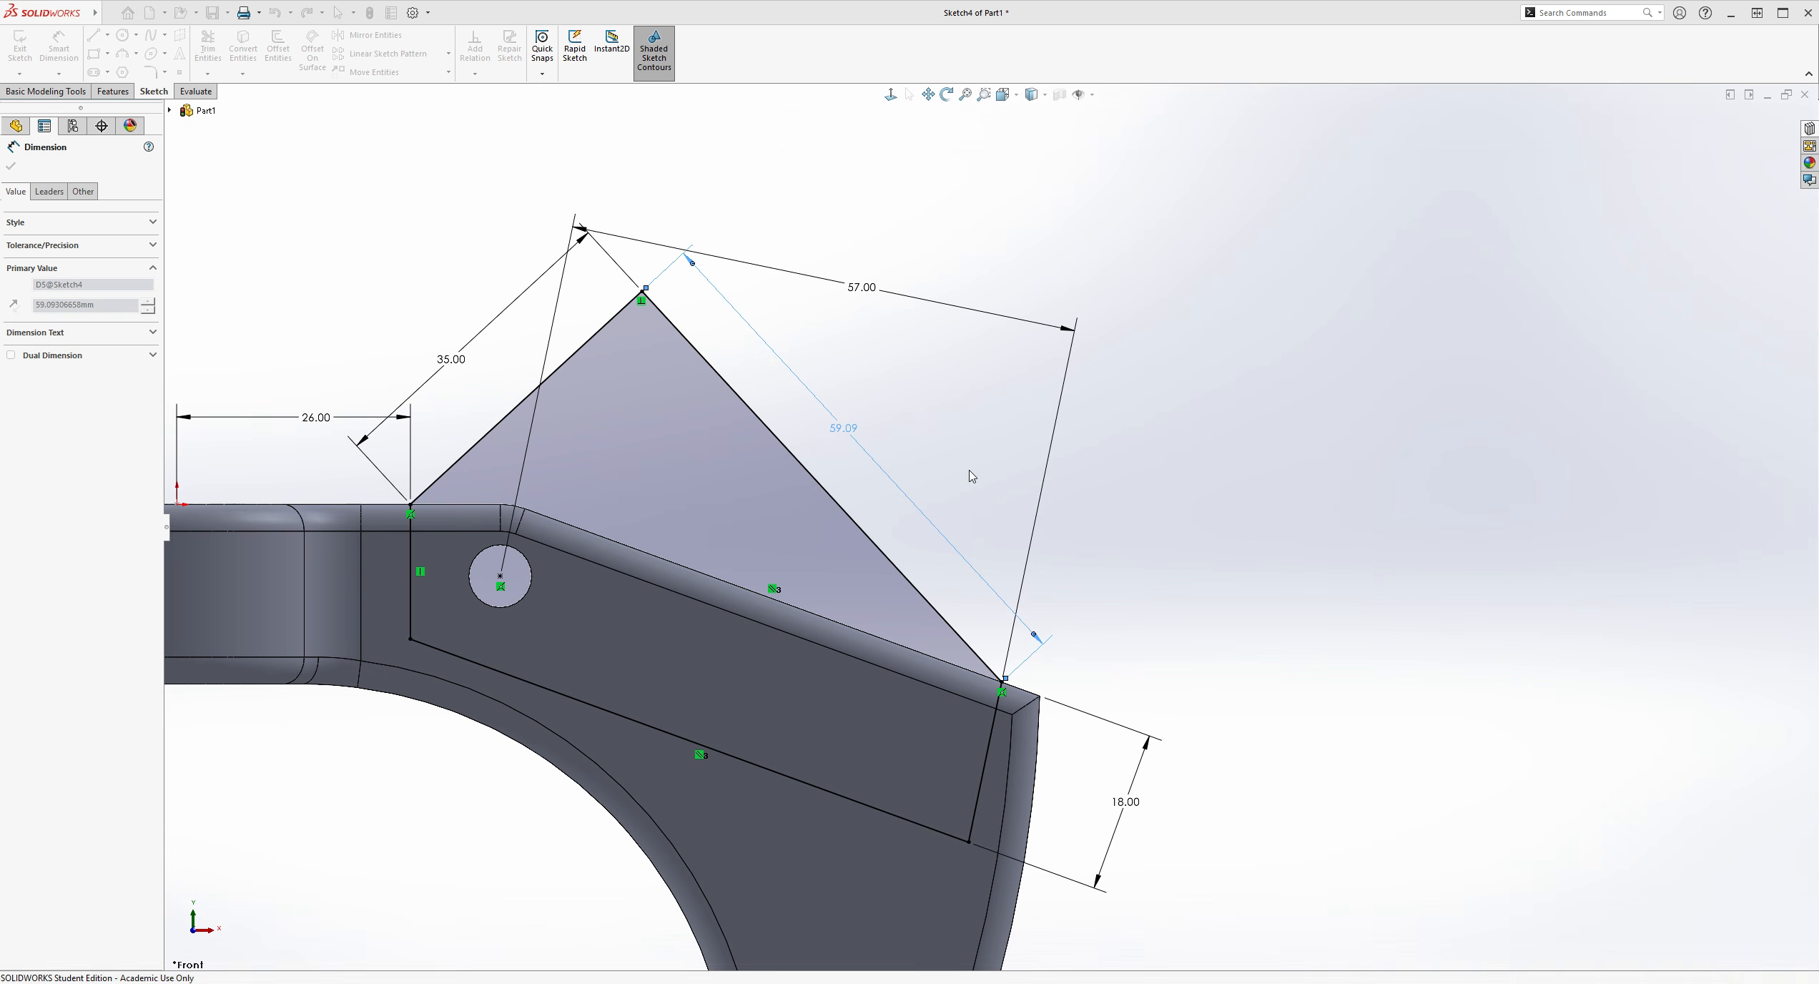
key("Return")
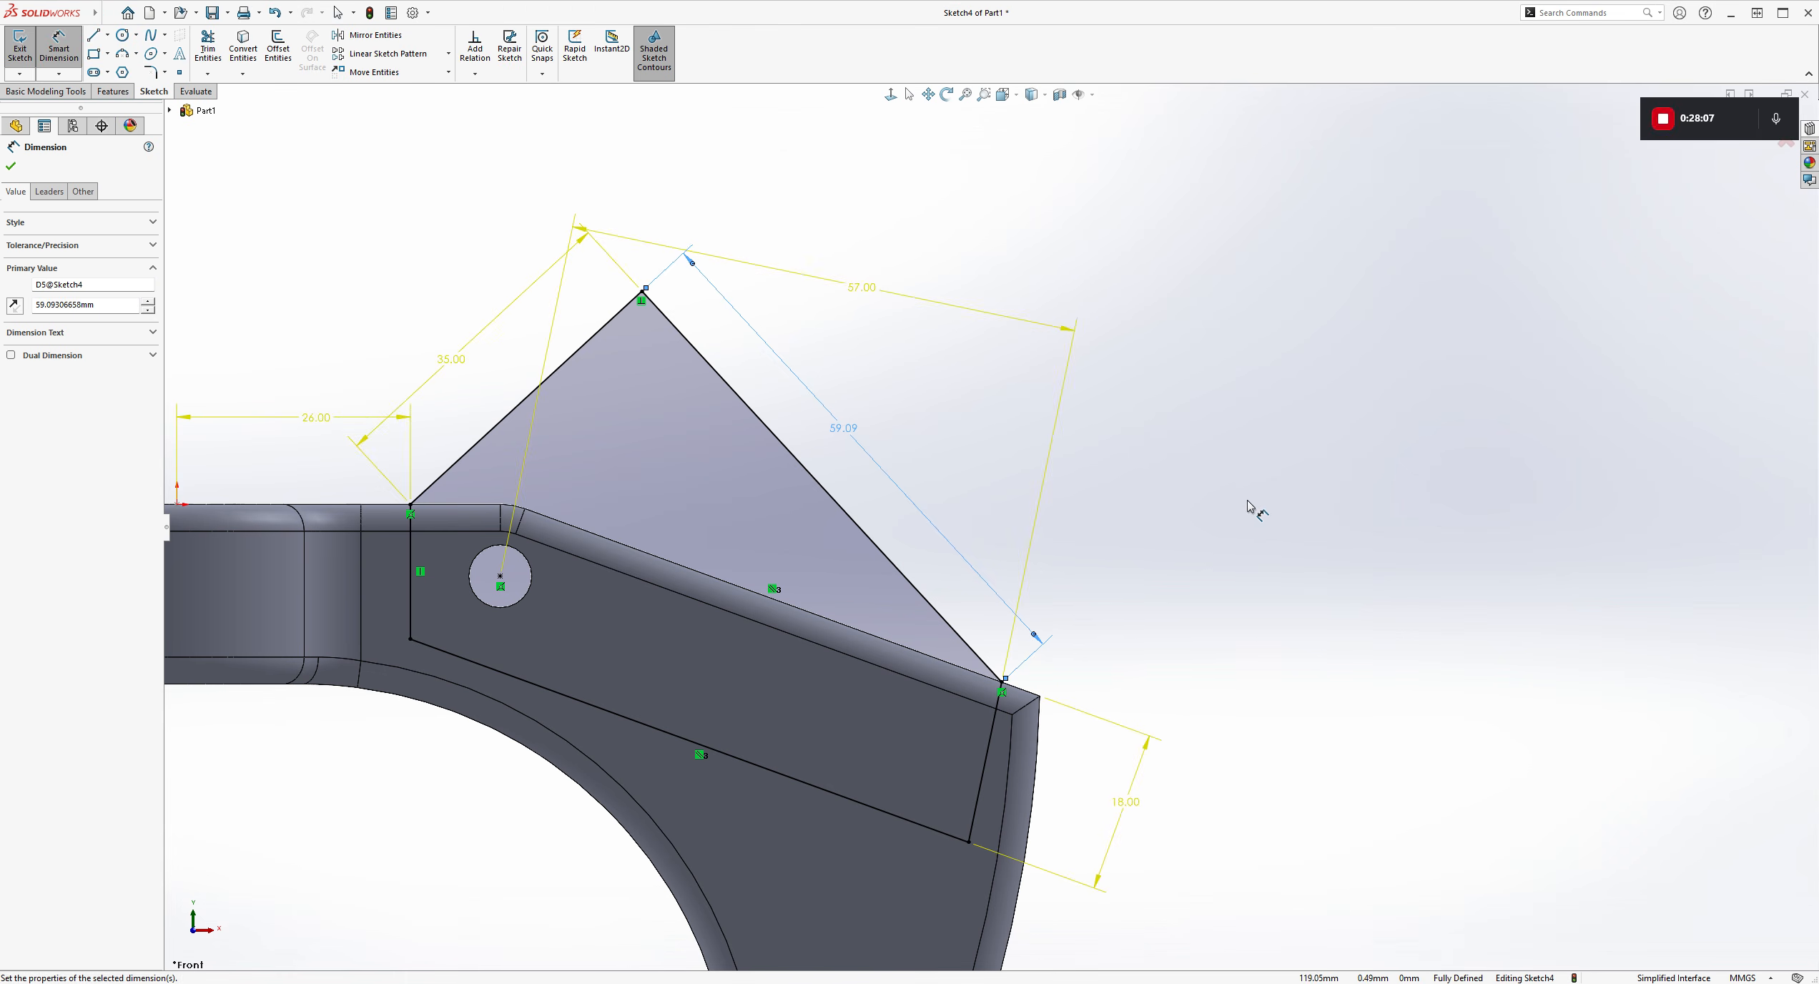
key("ctrl+z")
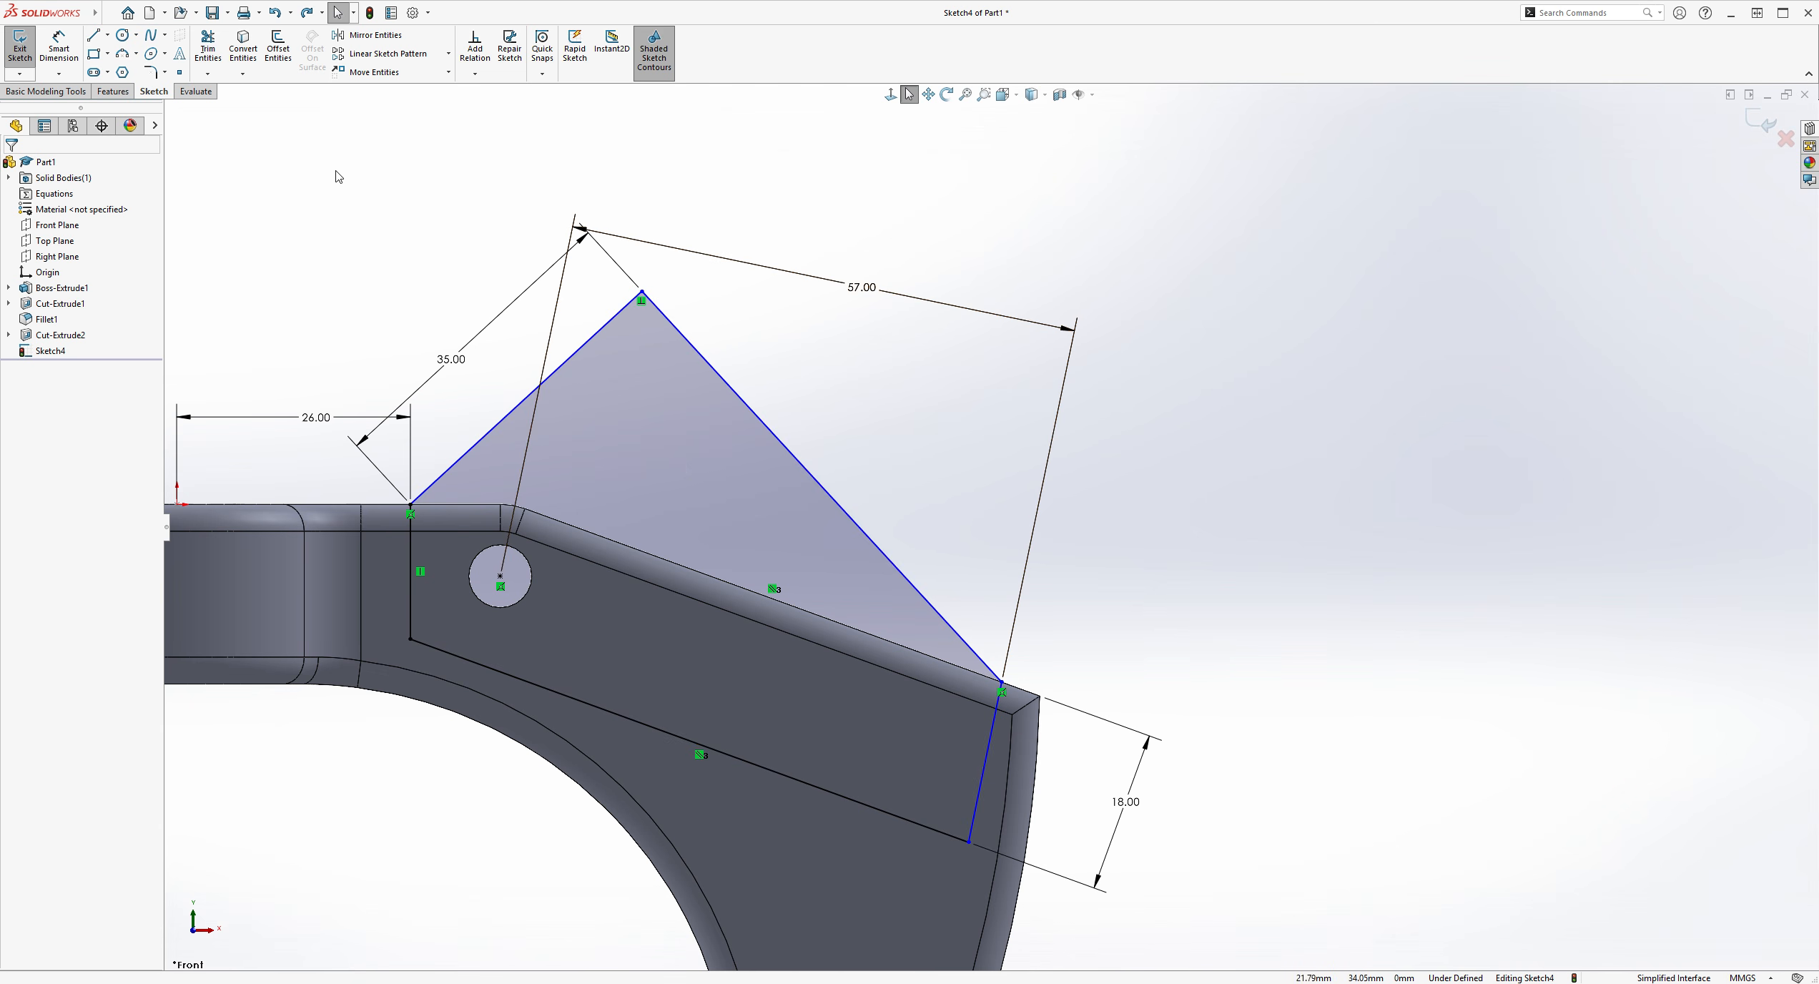
Dimension the length of the outline's longer upper slanted line, keeping its drawn length
left_click(59, 49)
left_click(801, 460)
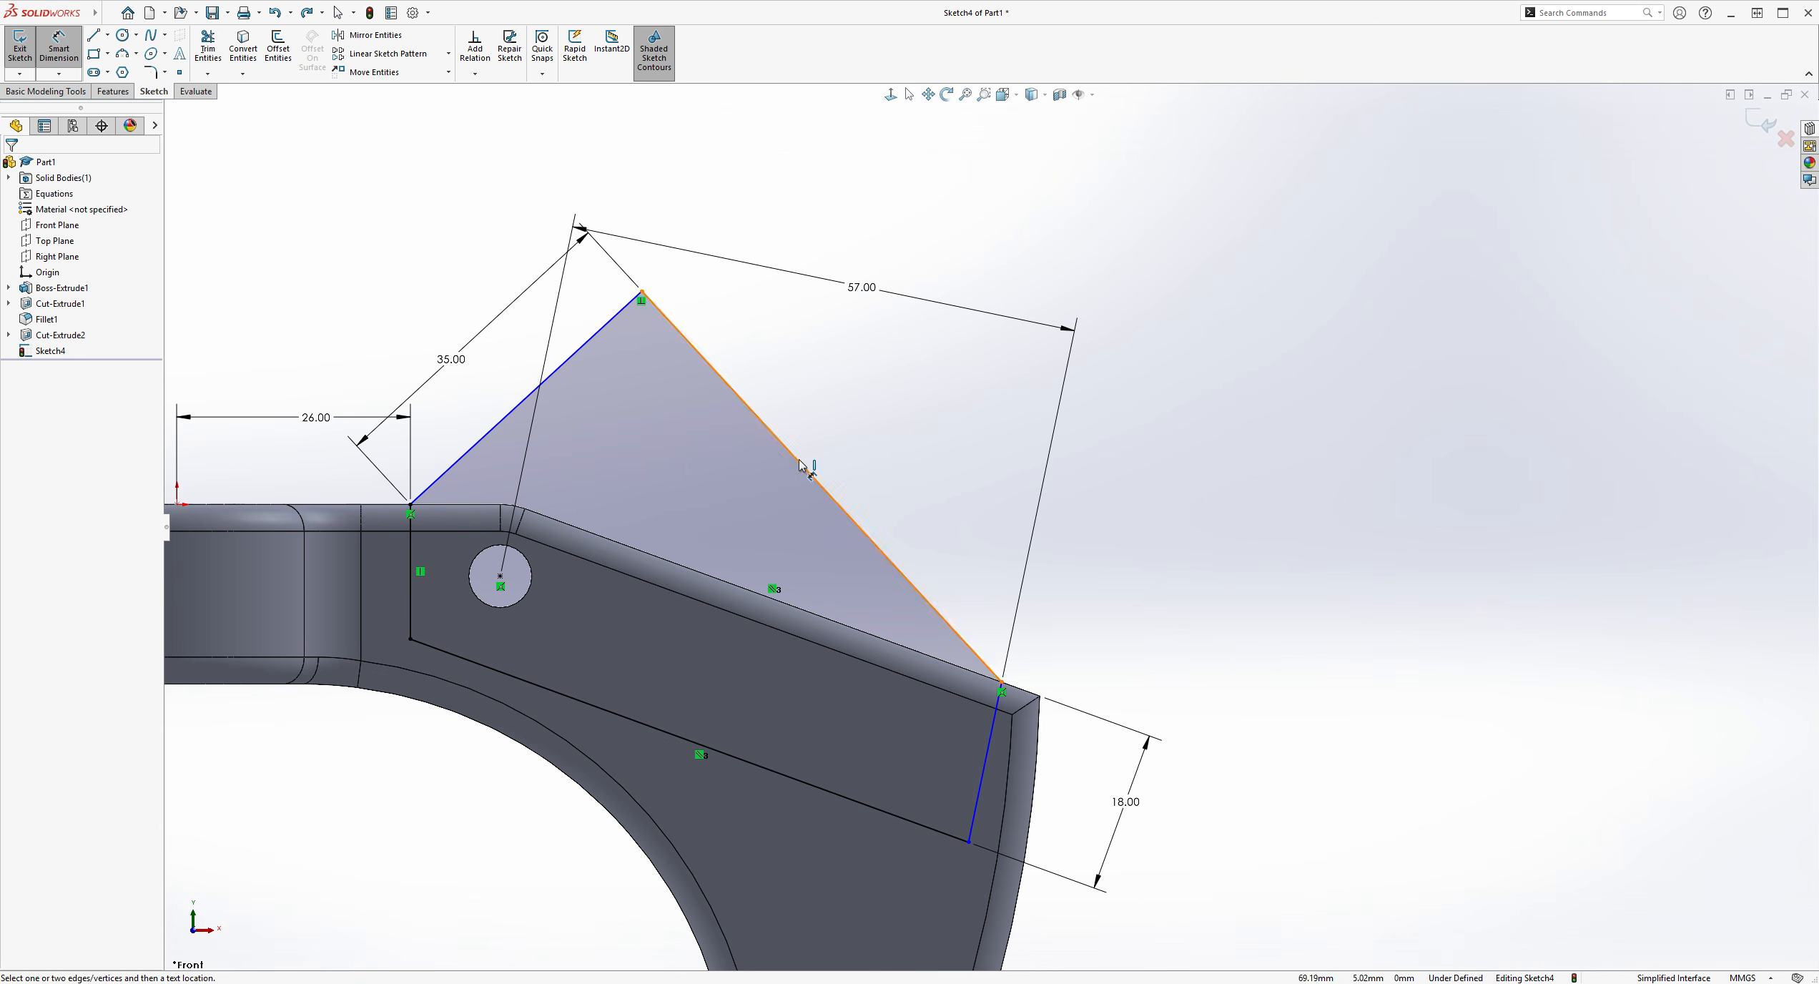
left_click(855, 449)
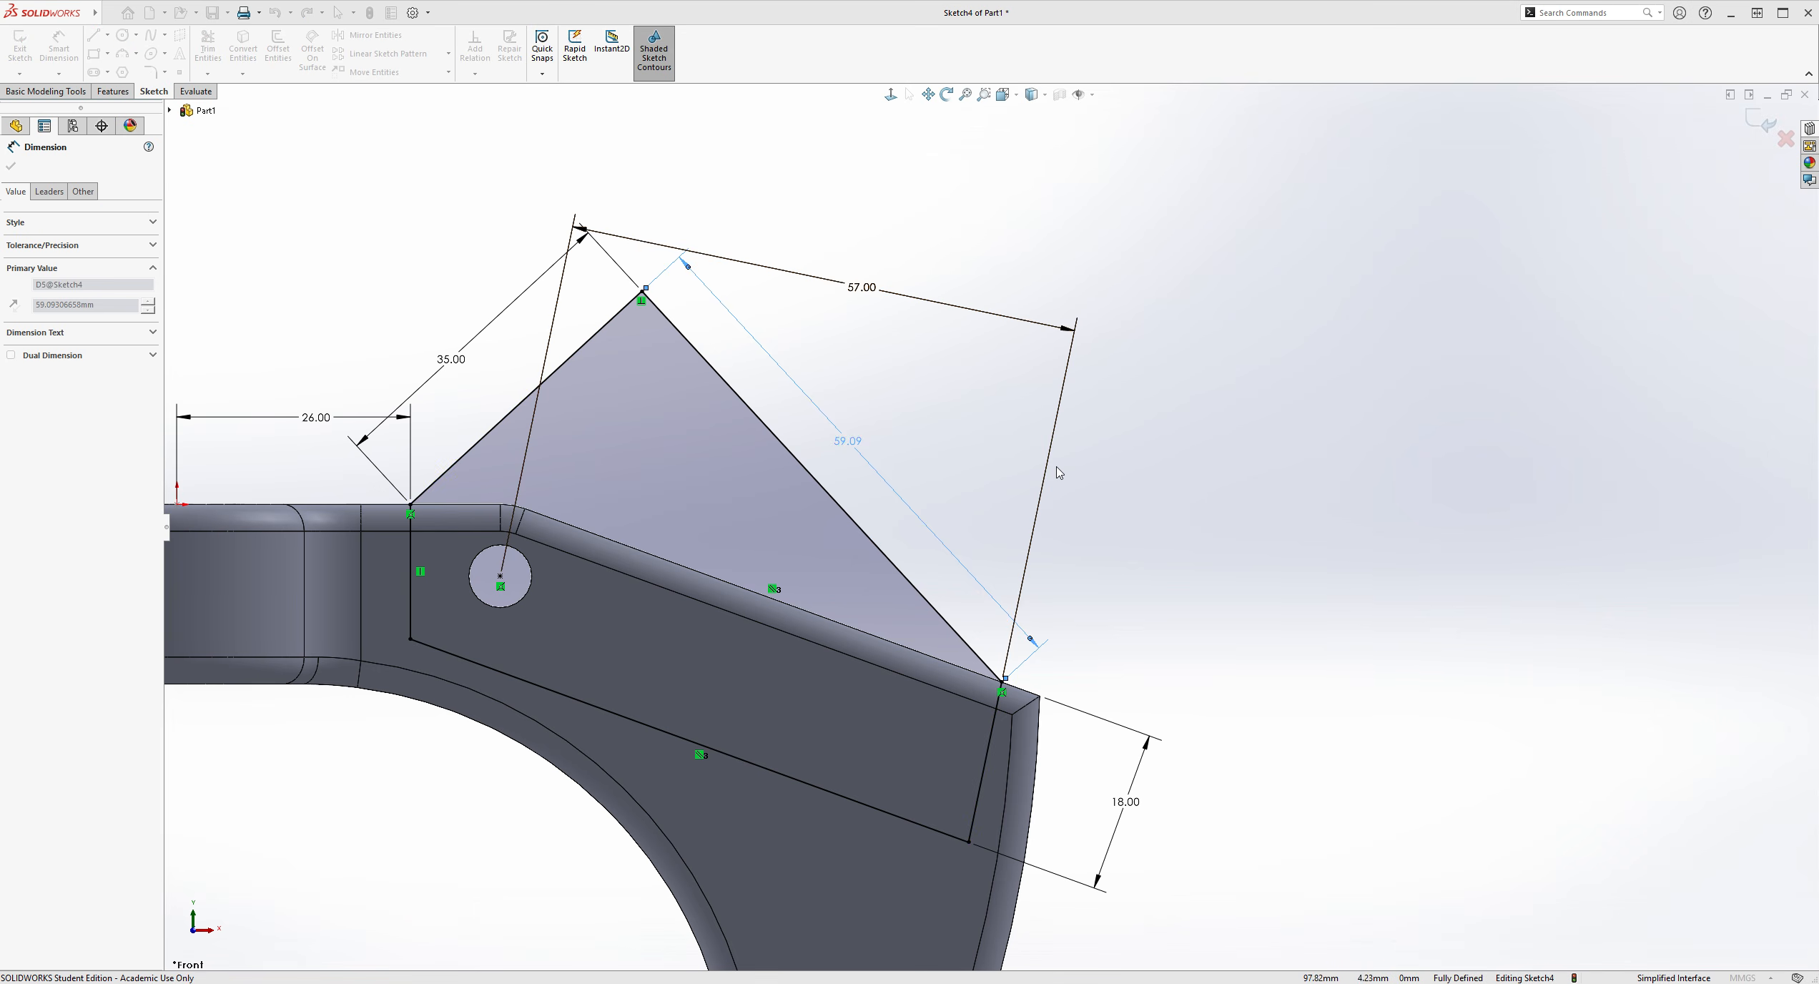
key("Escape")
scroll(1173, 511, "up", 1)
scroll(1094, 605, "down", 4)
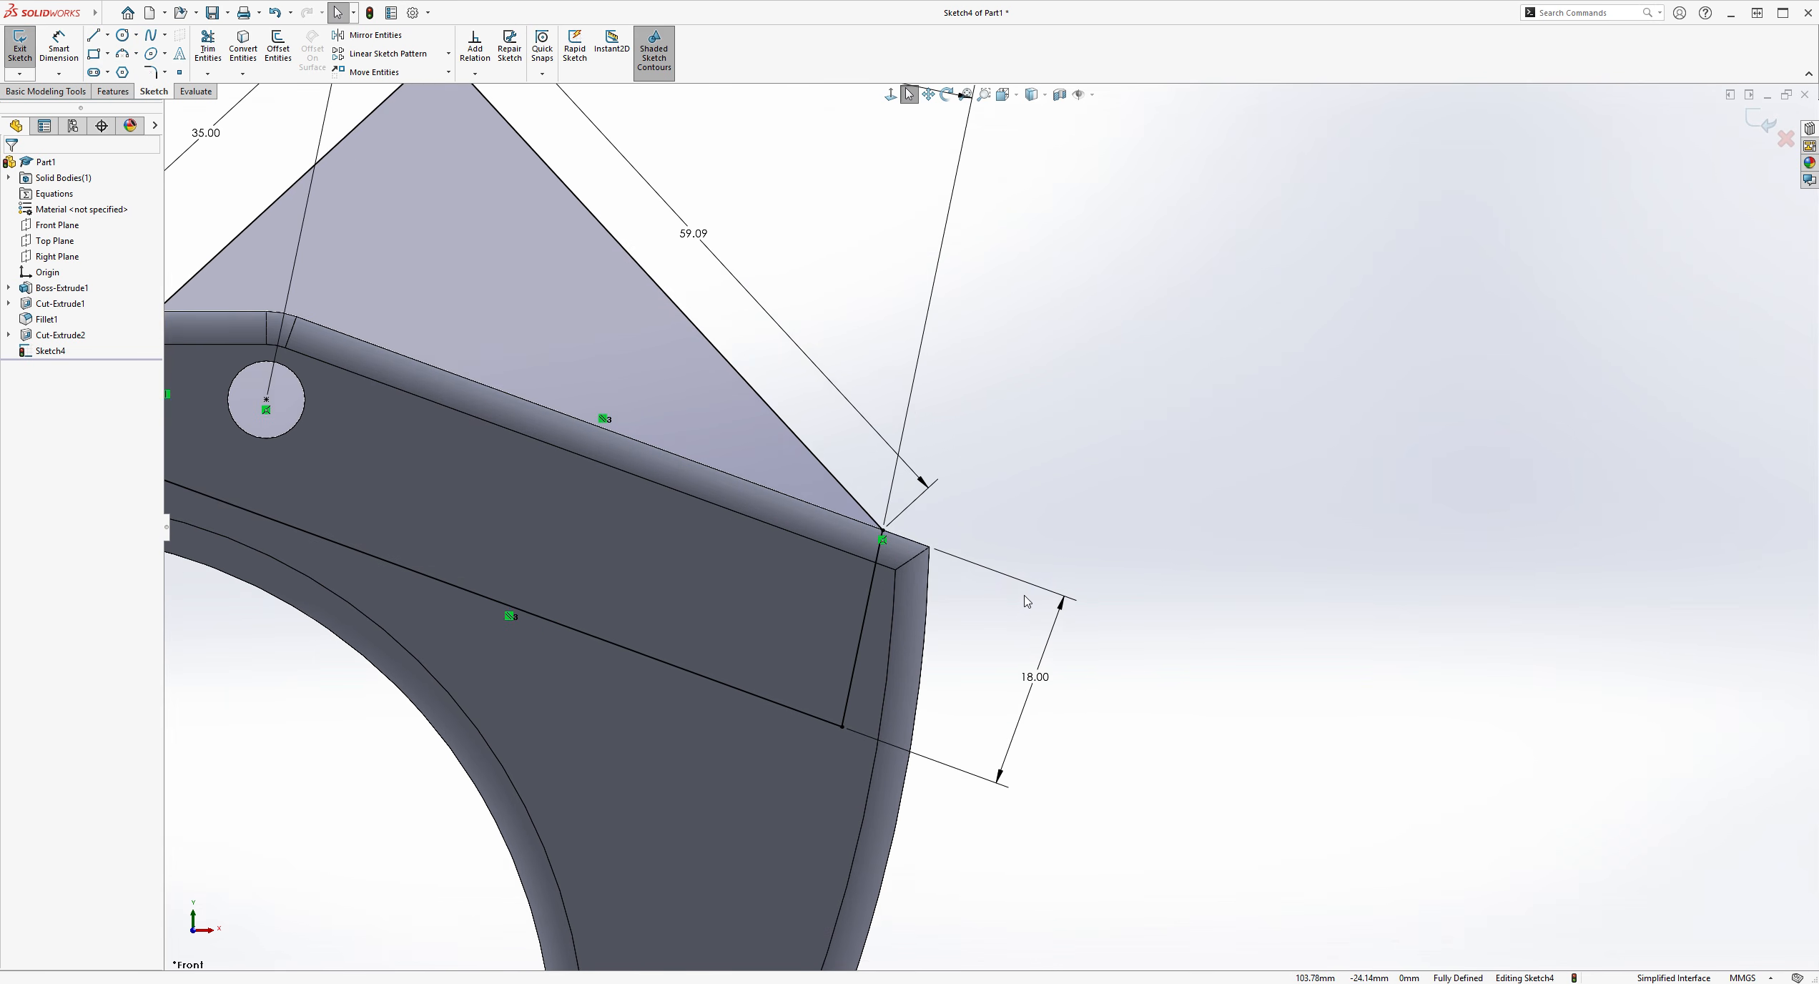
scroll(1030, 539, "up", 3)
scroll(859, 540, "down", 2)
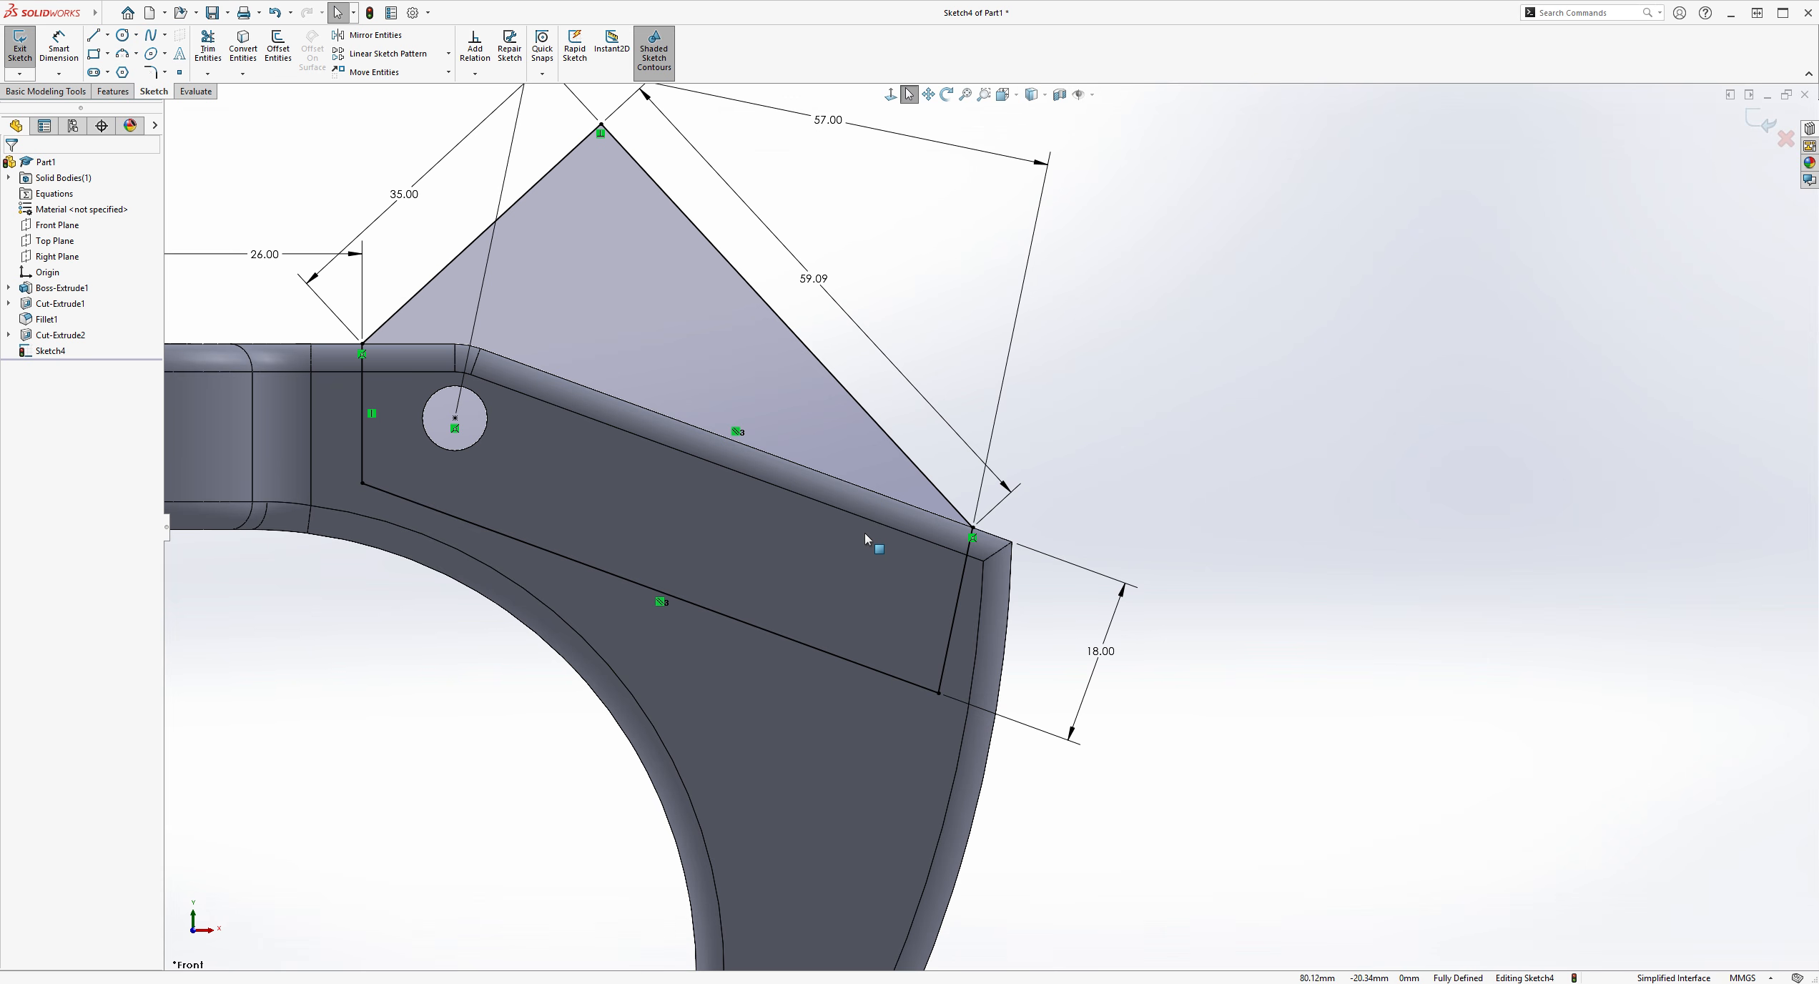
Try to make the outline's long lower line and short end line perpendicular to each other, and undo the relation
scroll(1001, 686, "down", 2)
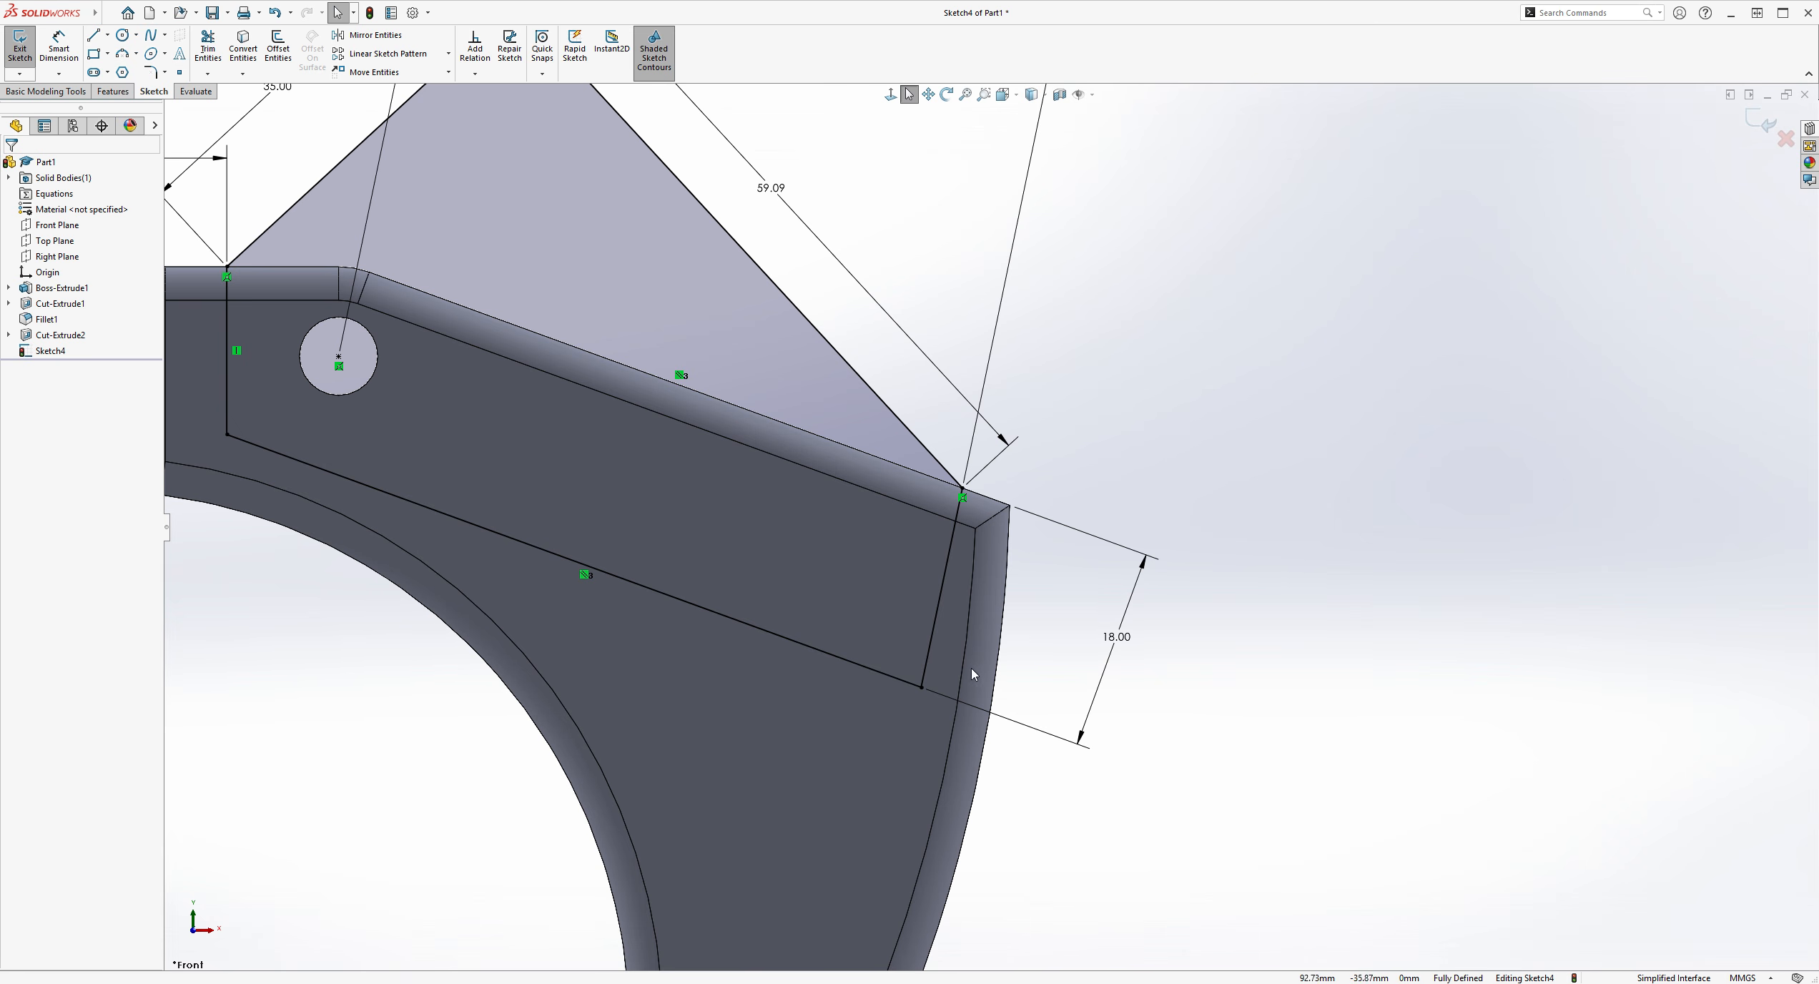
left_click(895, 686)
left_click(926, 665, "ctrl")
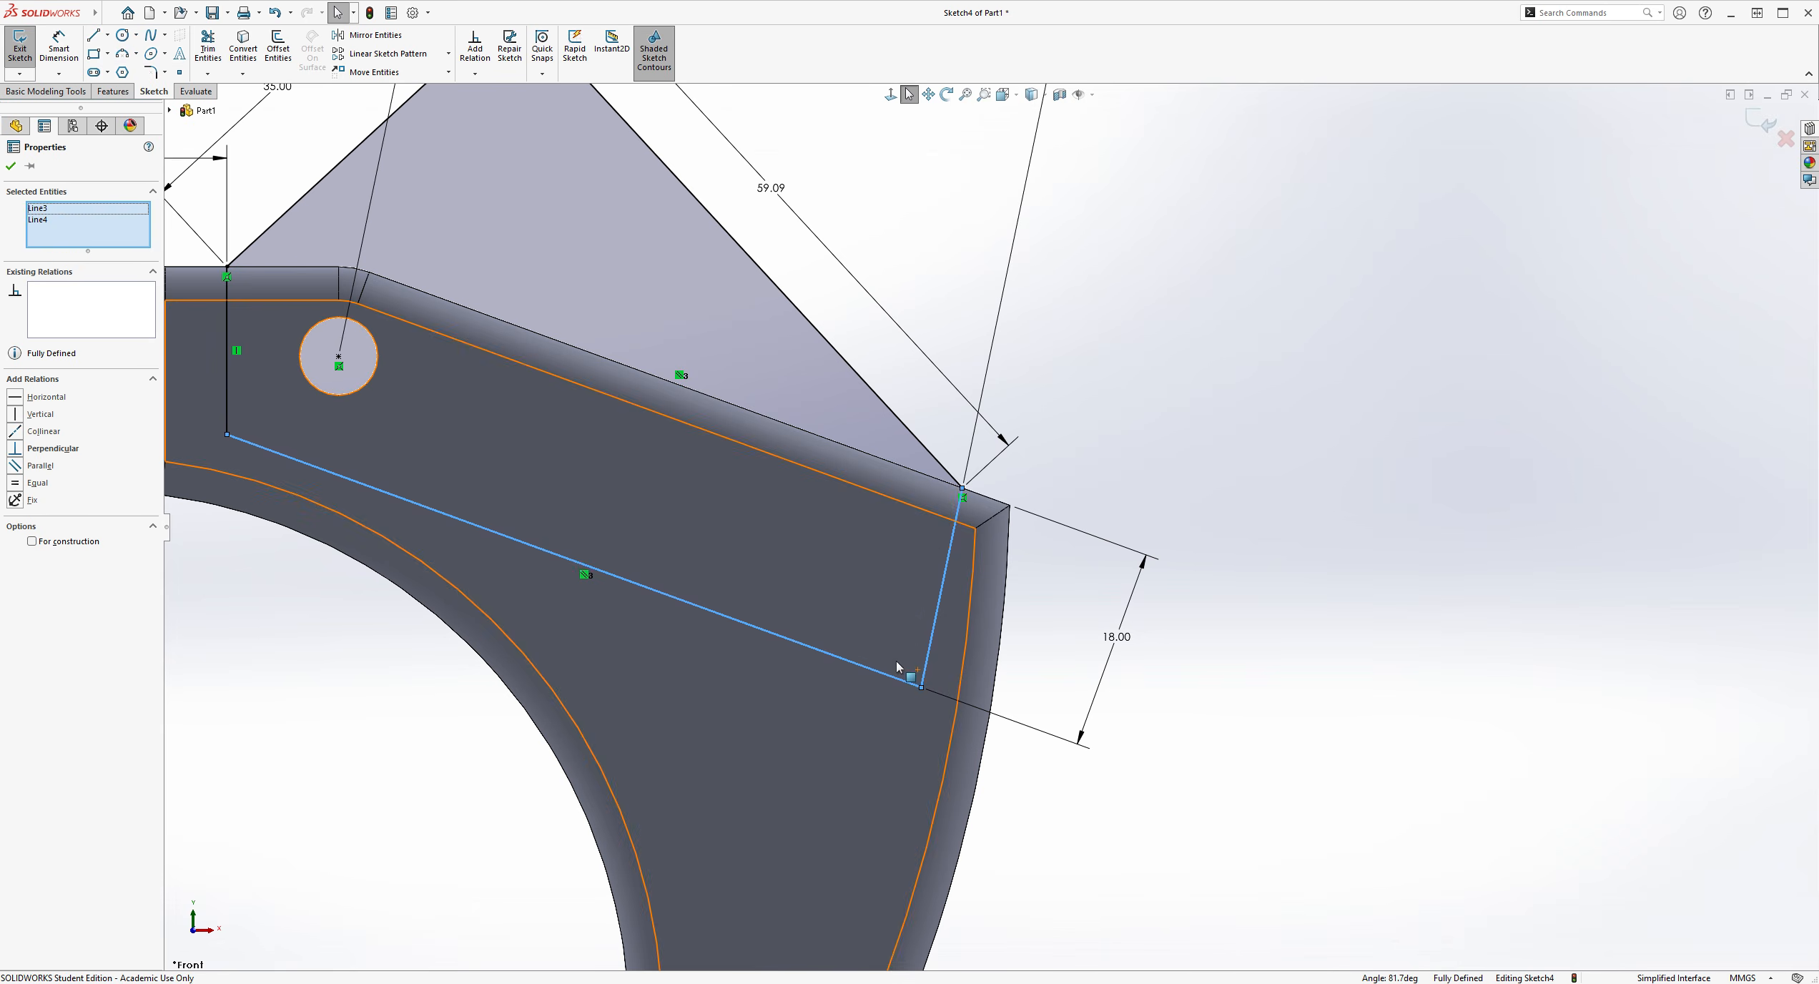
left_click(48, 450)
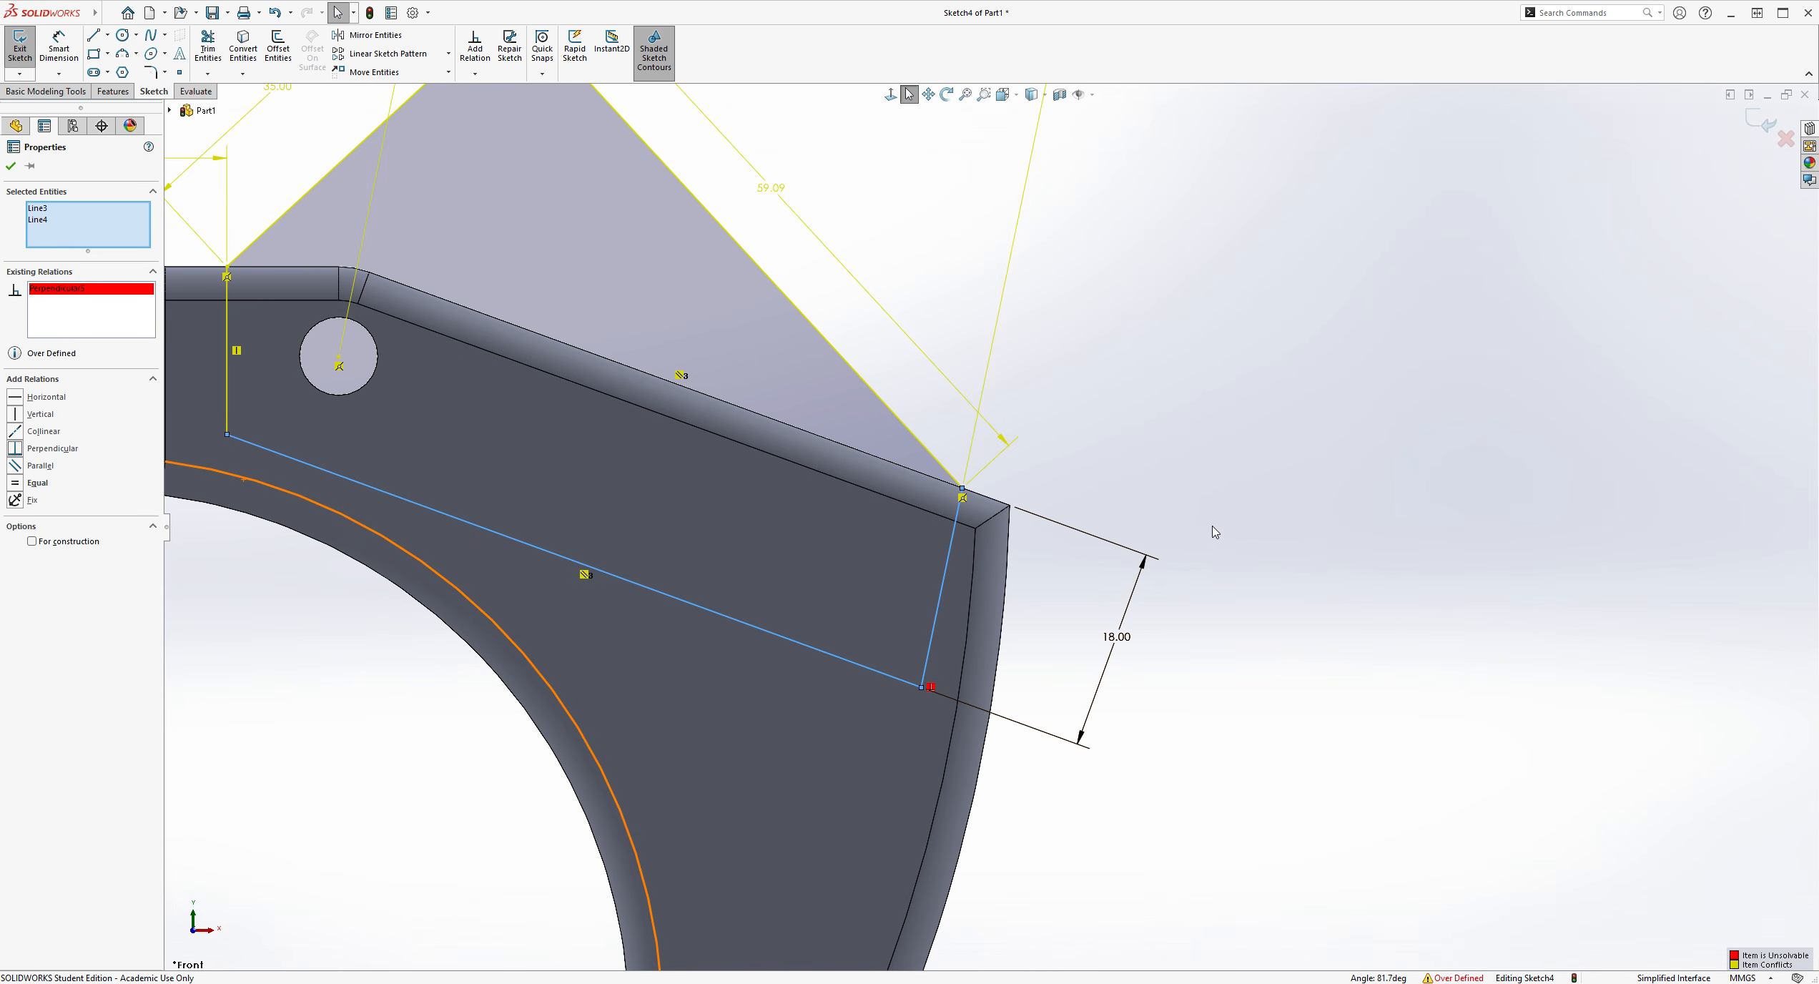
scroll(1215, 533, "up", 2)
key("ctrl+z")
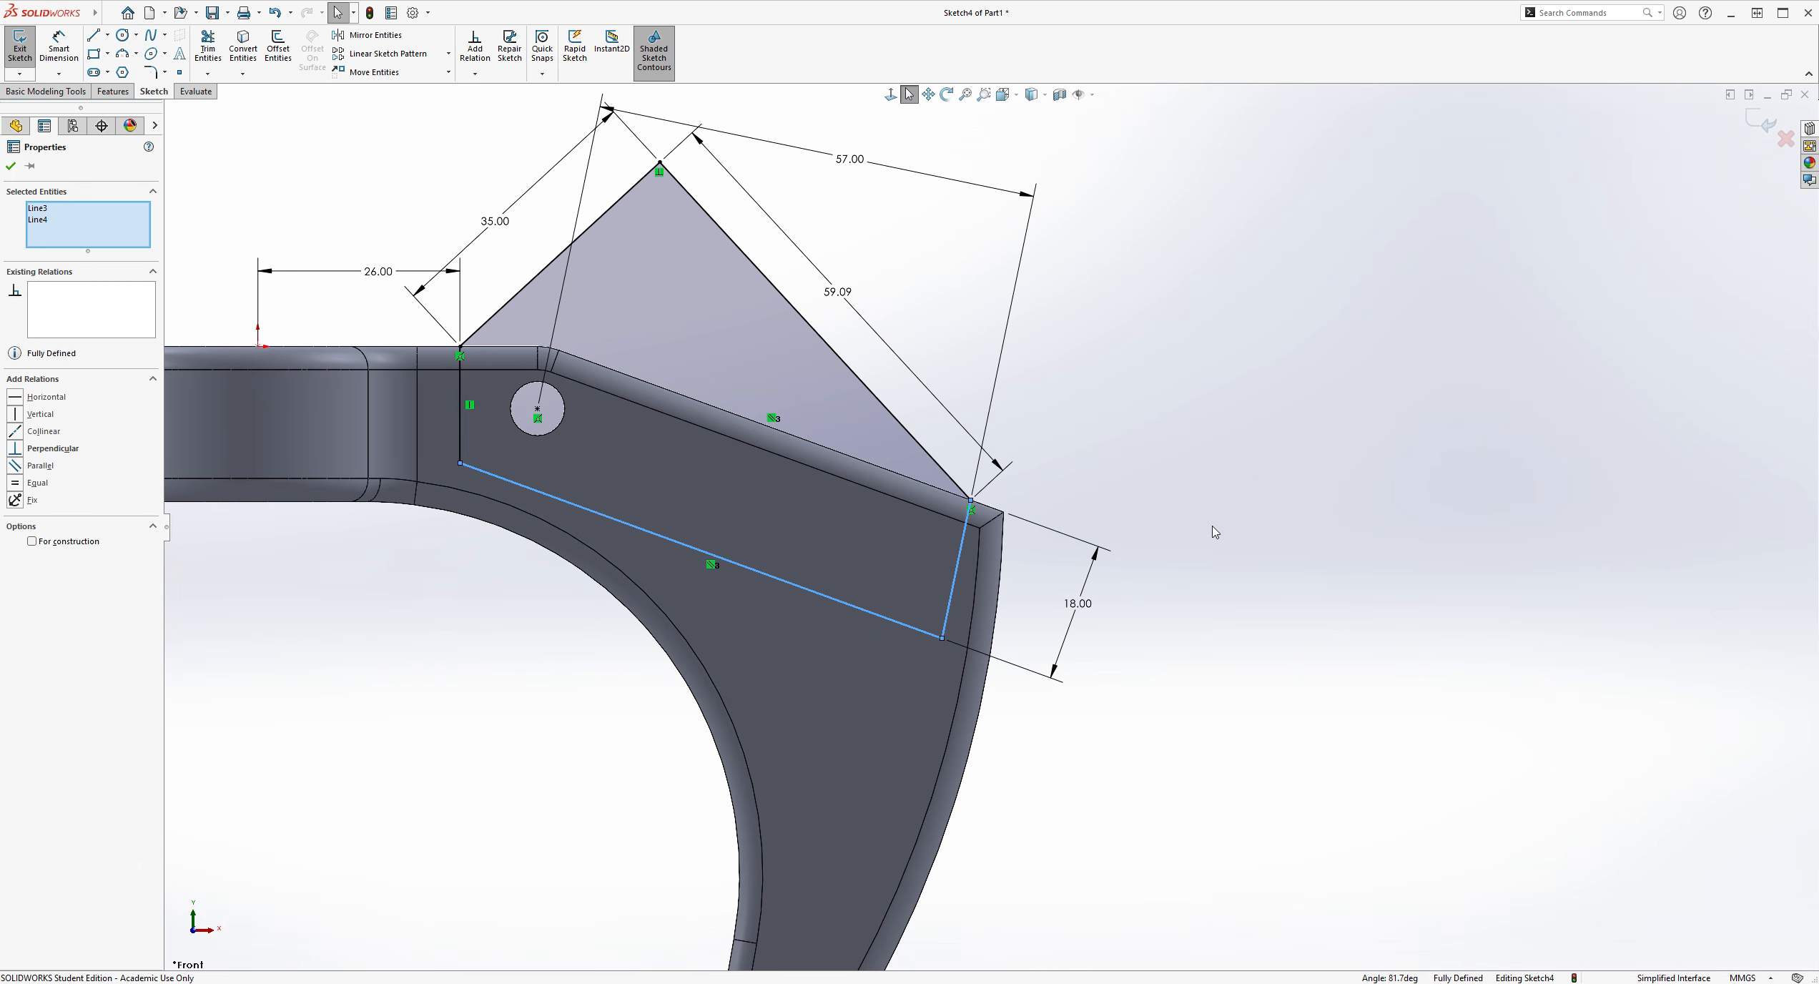
Undo the longer upper slanted line's length dimension and make the outline's short end line perpendicular to its long lower line
key("ctrl+z")
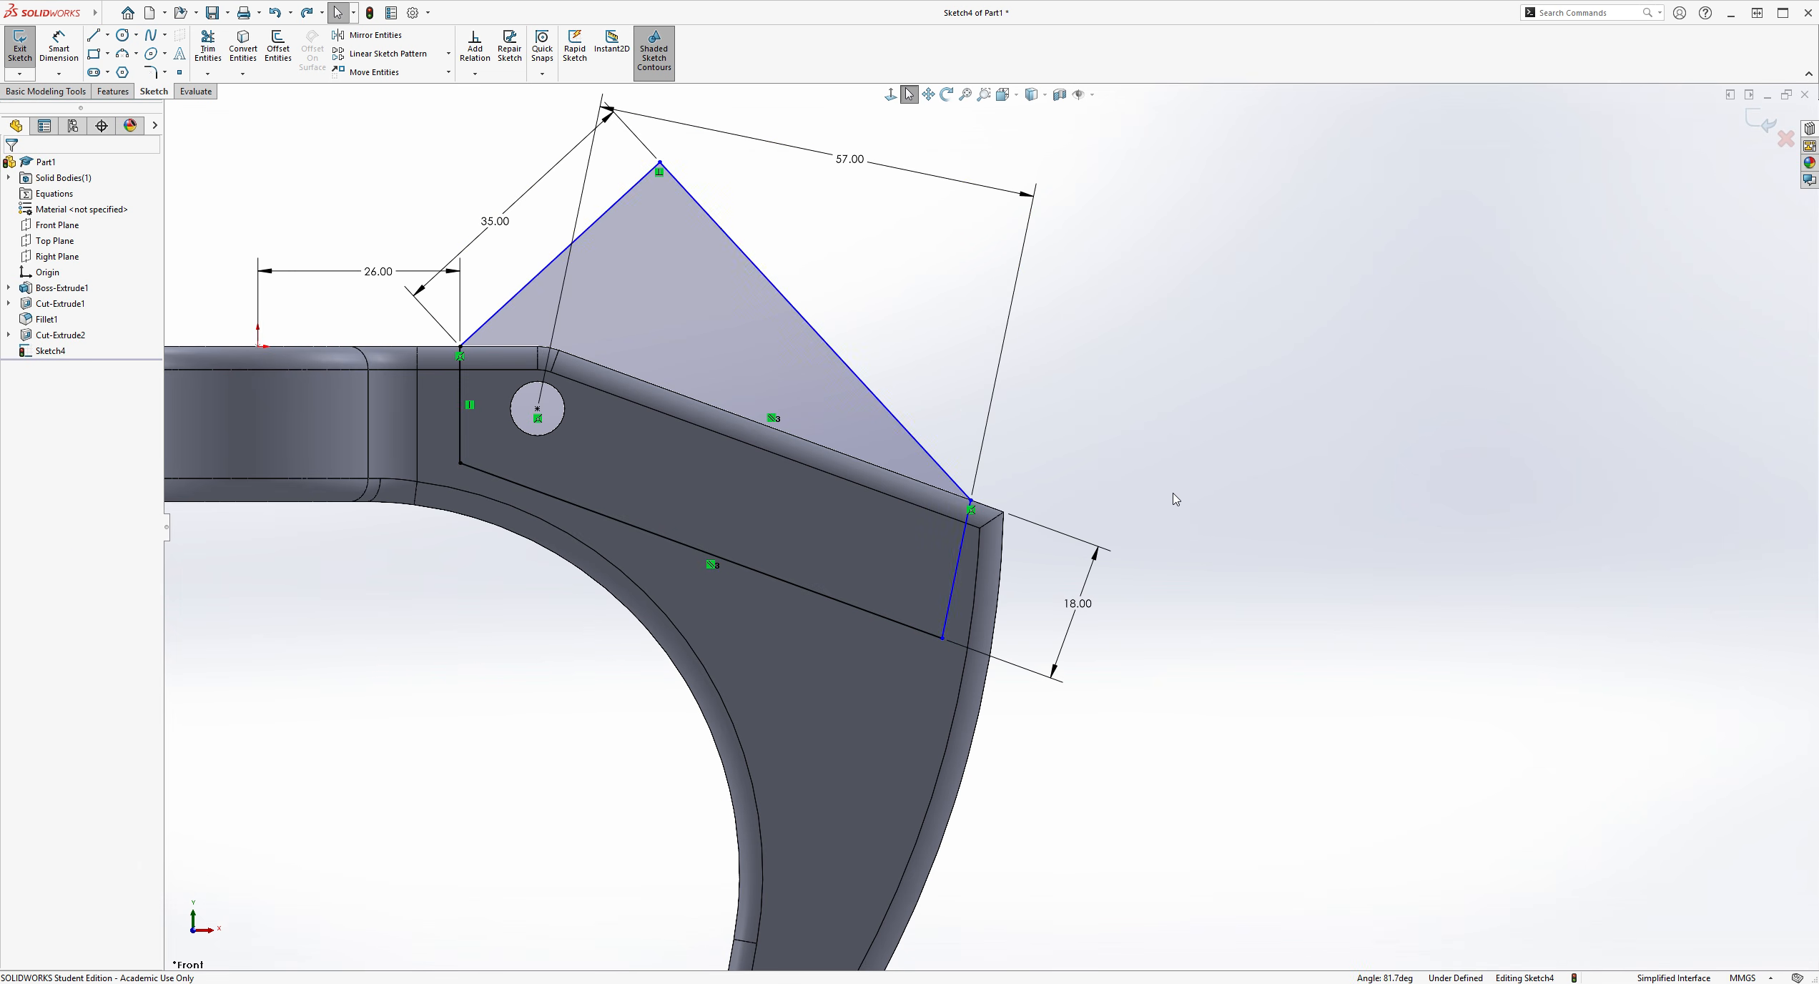
scroll(1029, 516, "down", 2)
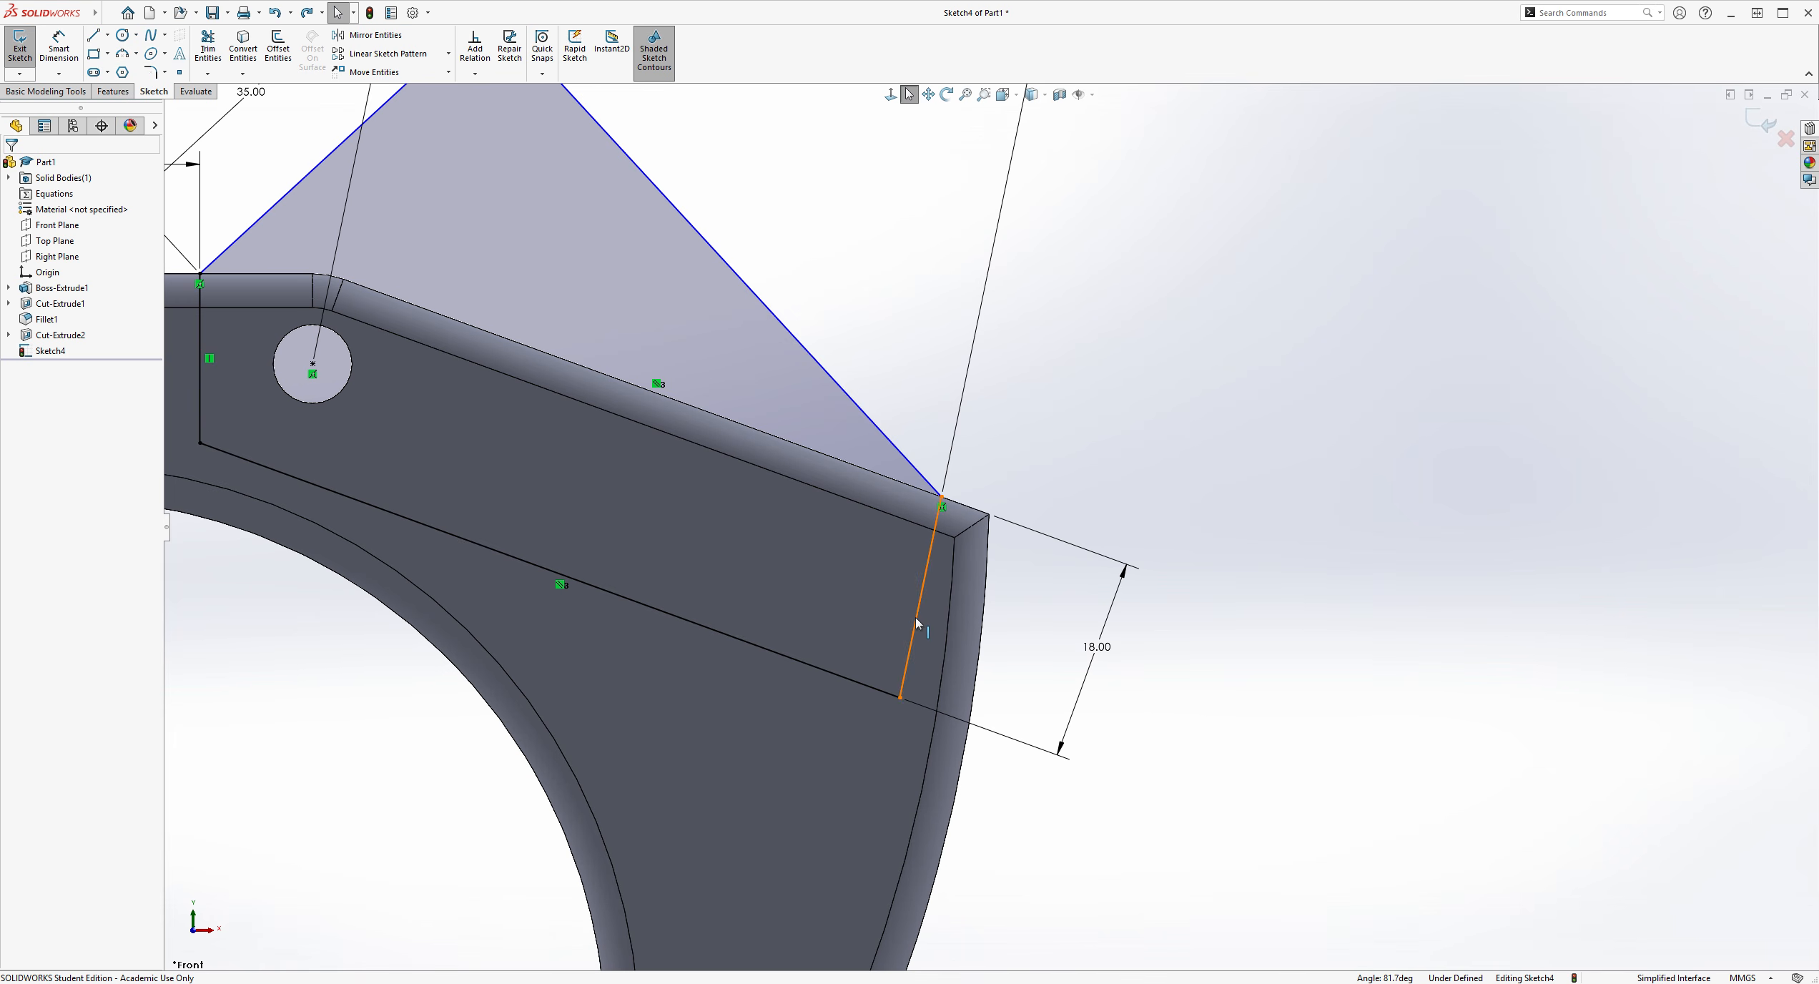
left_click(903, 635)
left_click(852, 679, "ctrl")
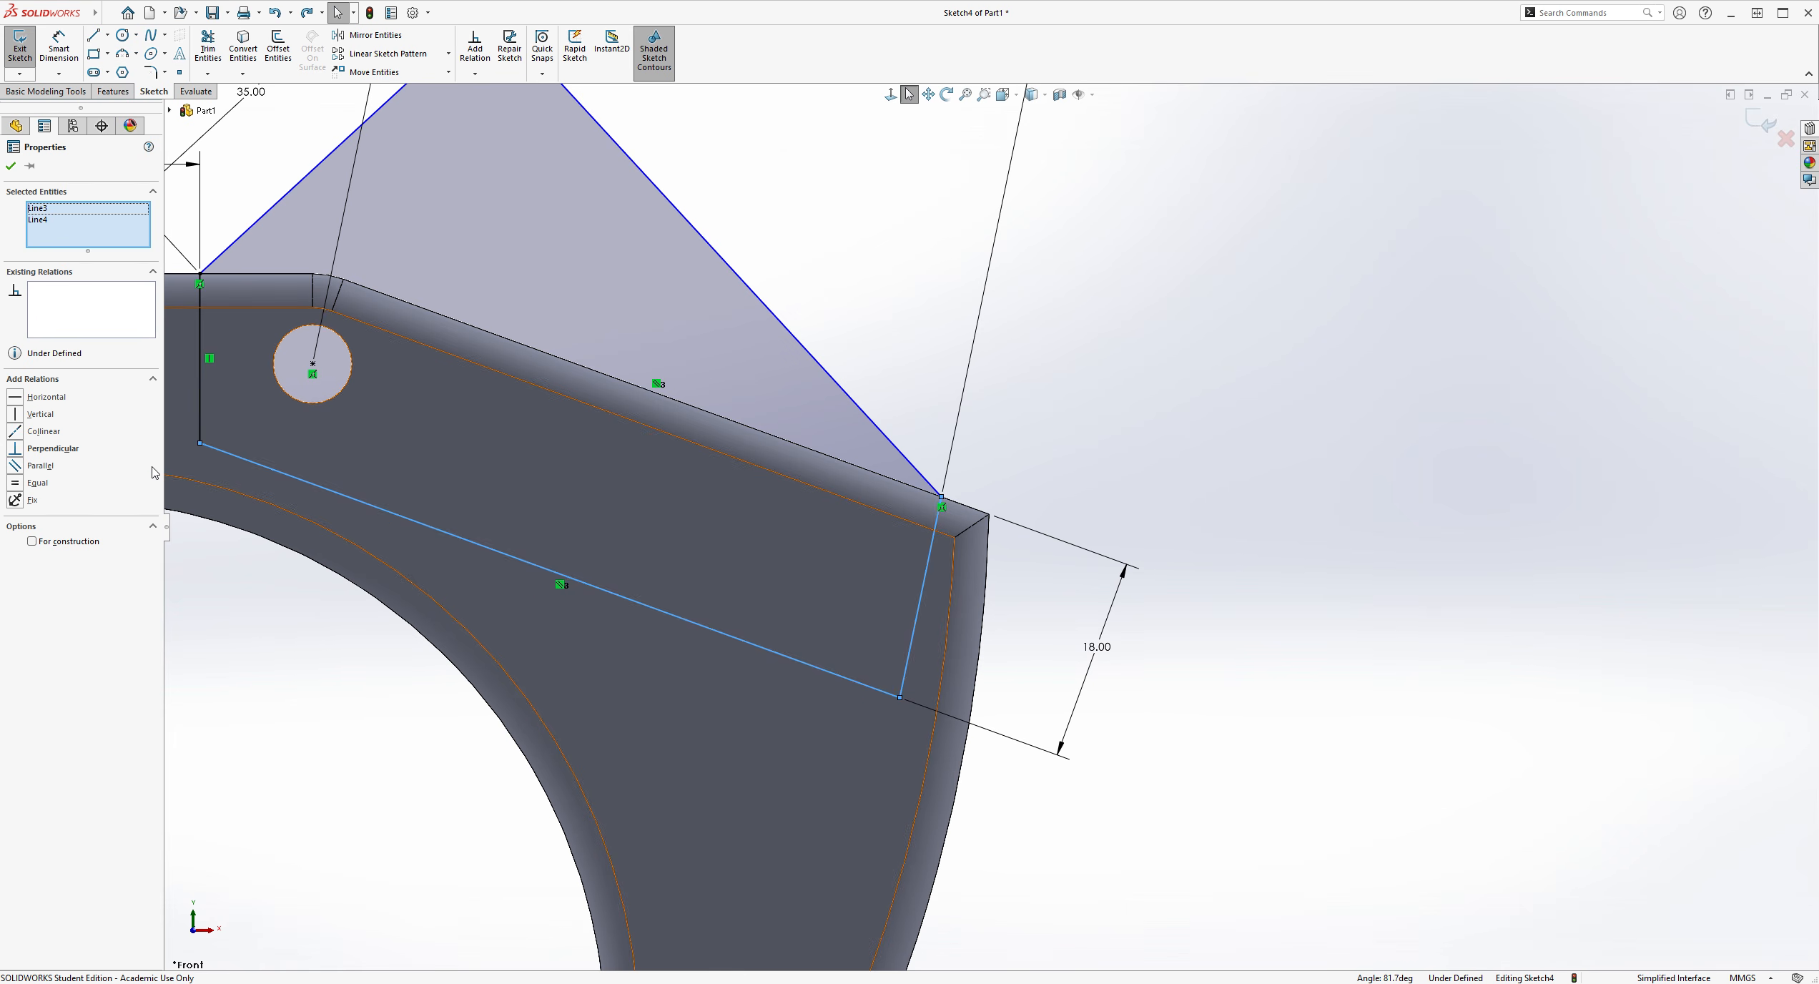
left_click(71, 455)
left_click(1113, 489)
scroll(1112, 489, "up", 3)
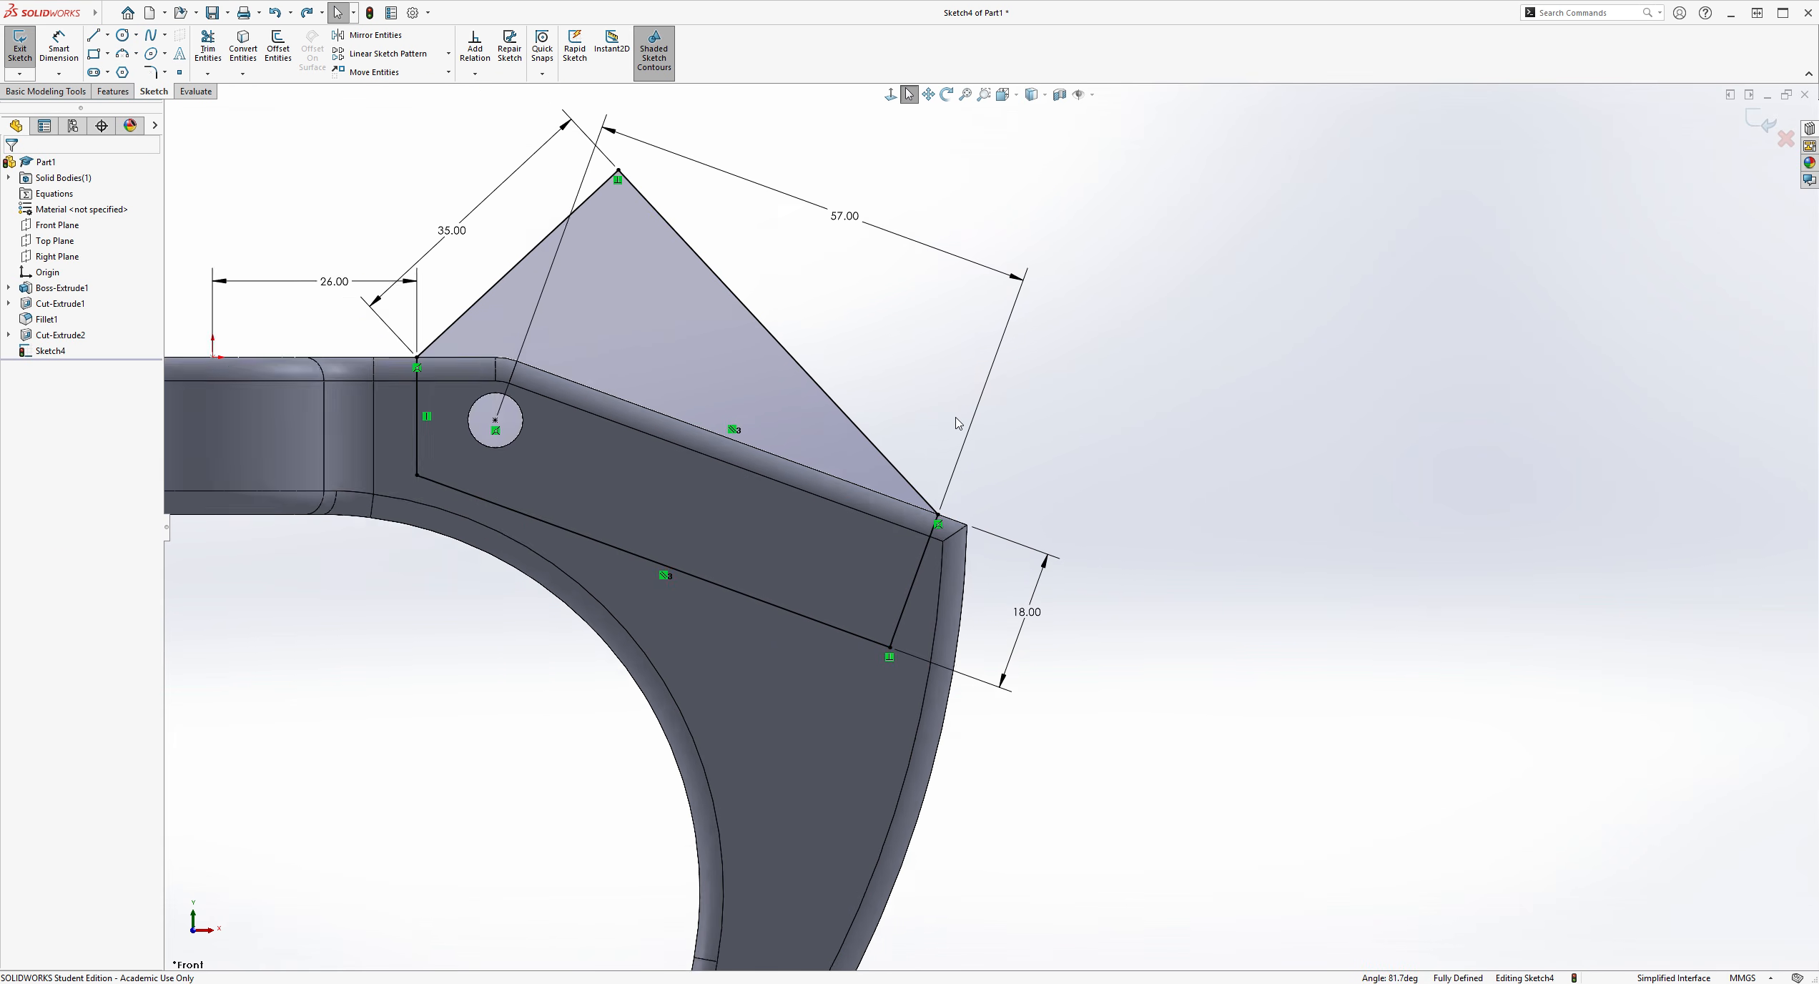
scroll(902, 344, "down", 2)
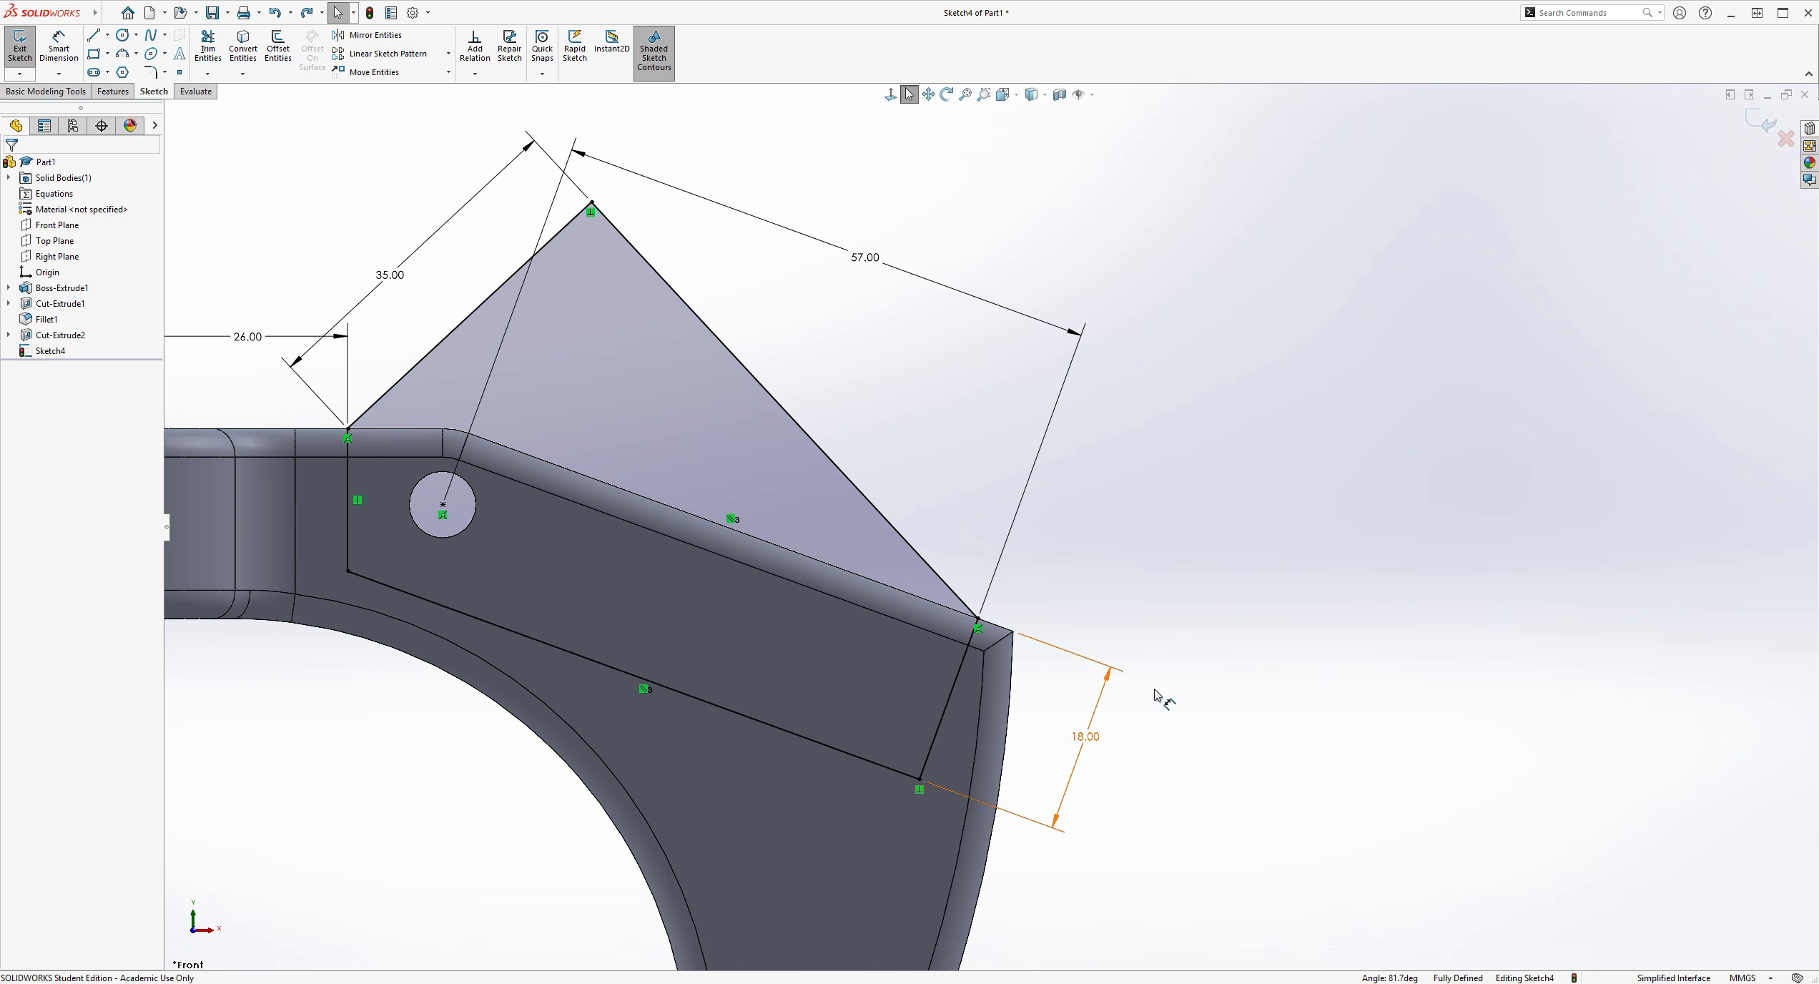
scroll(987, 516, "up", 1)
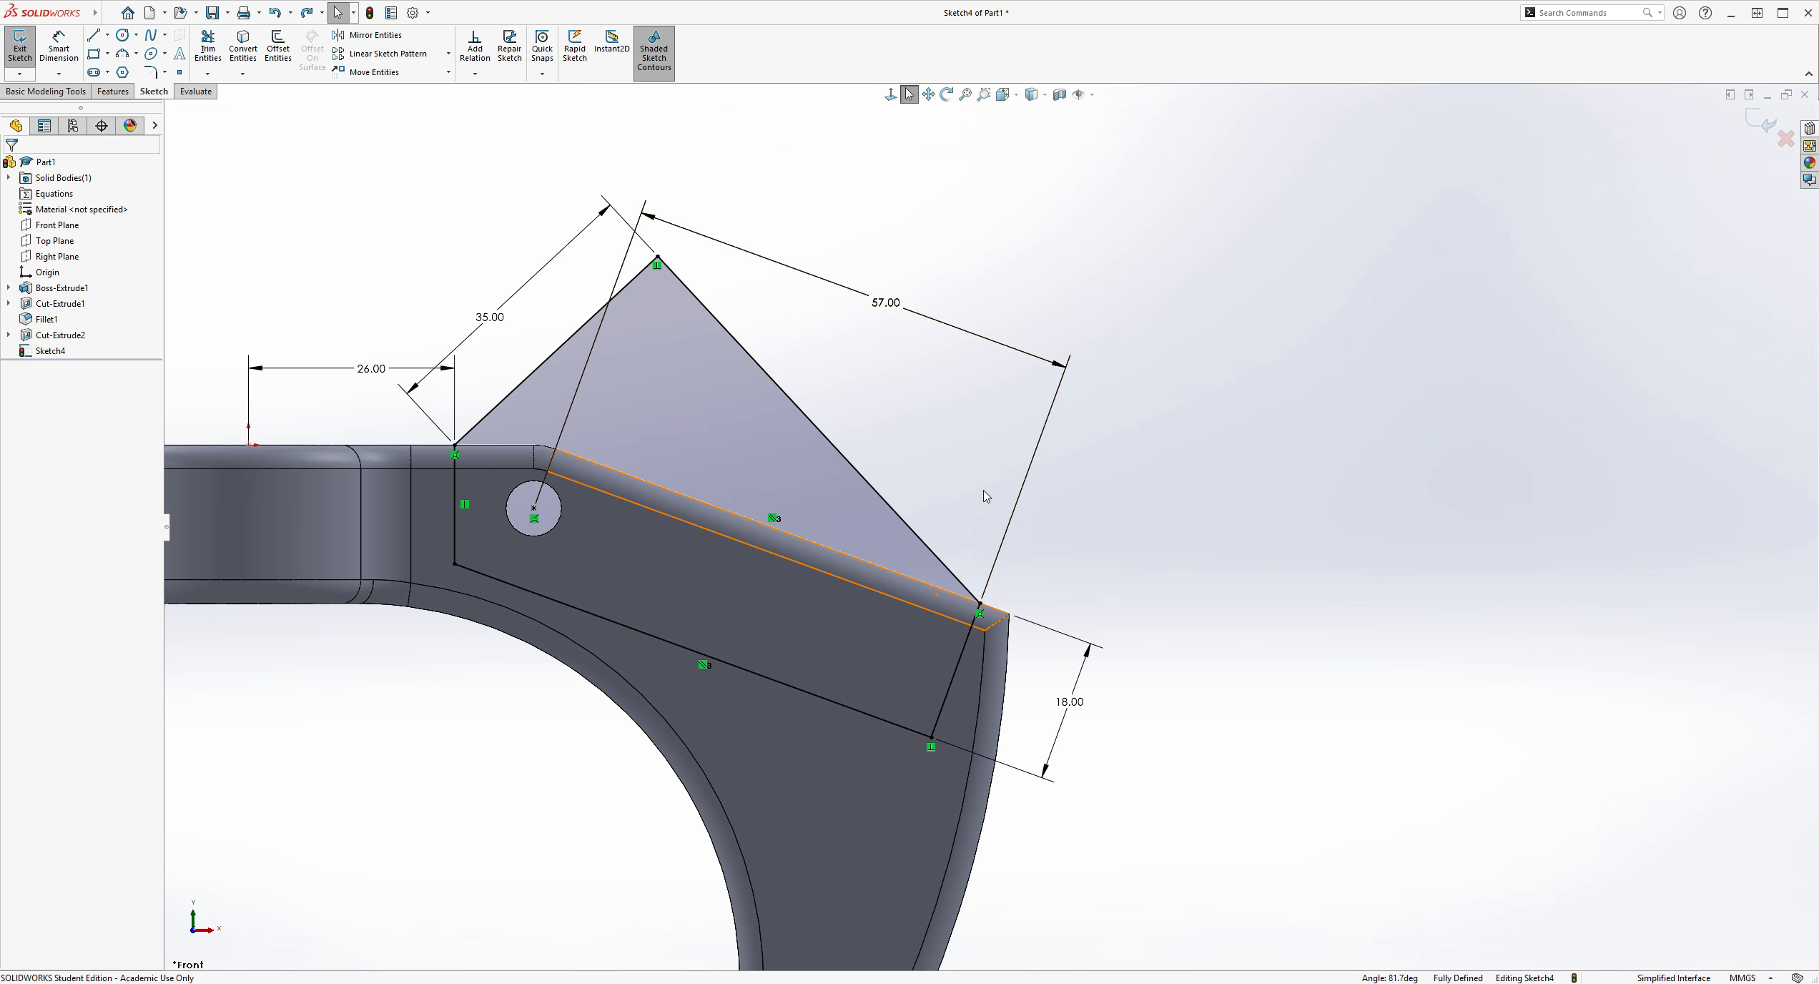
scroll(933, 475, "down", 1)
scroll(990, 450, "up", 2)
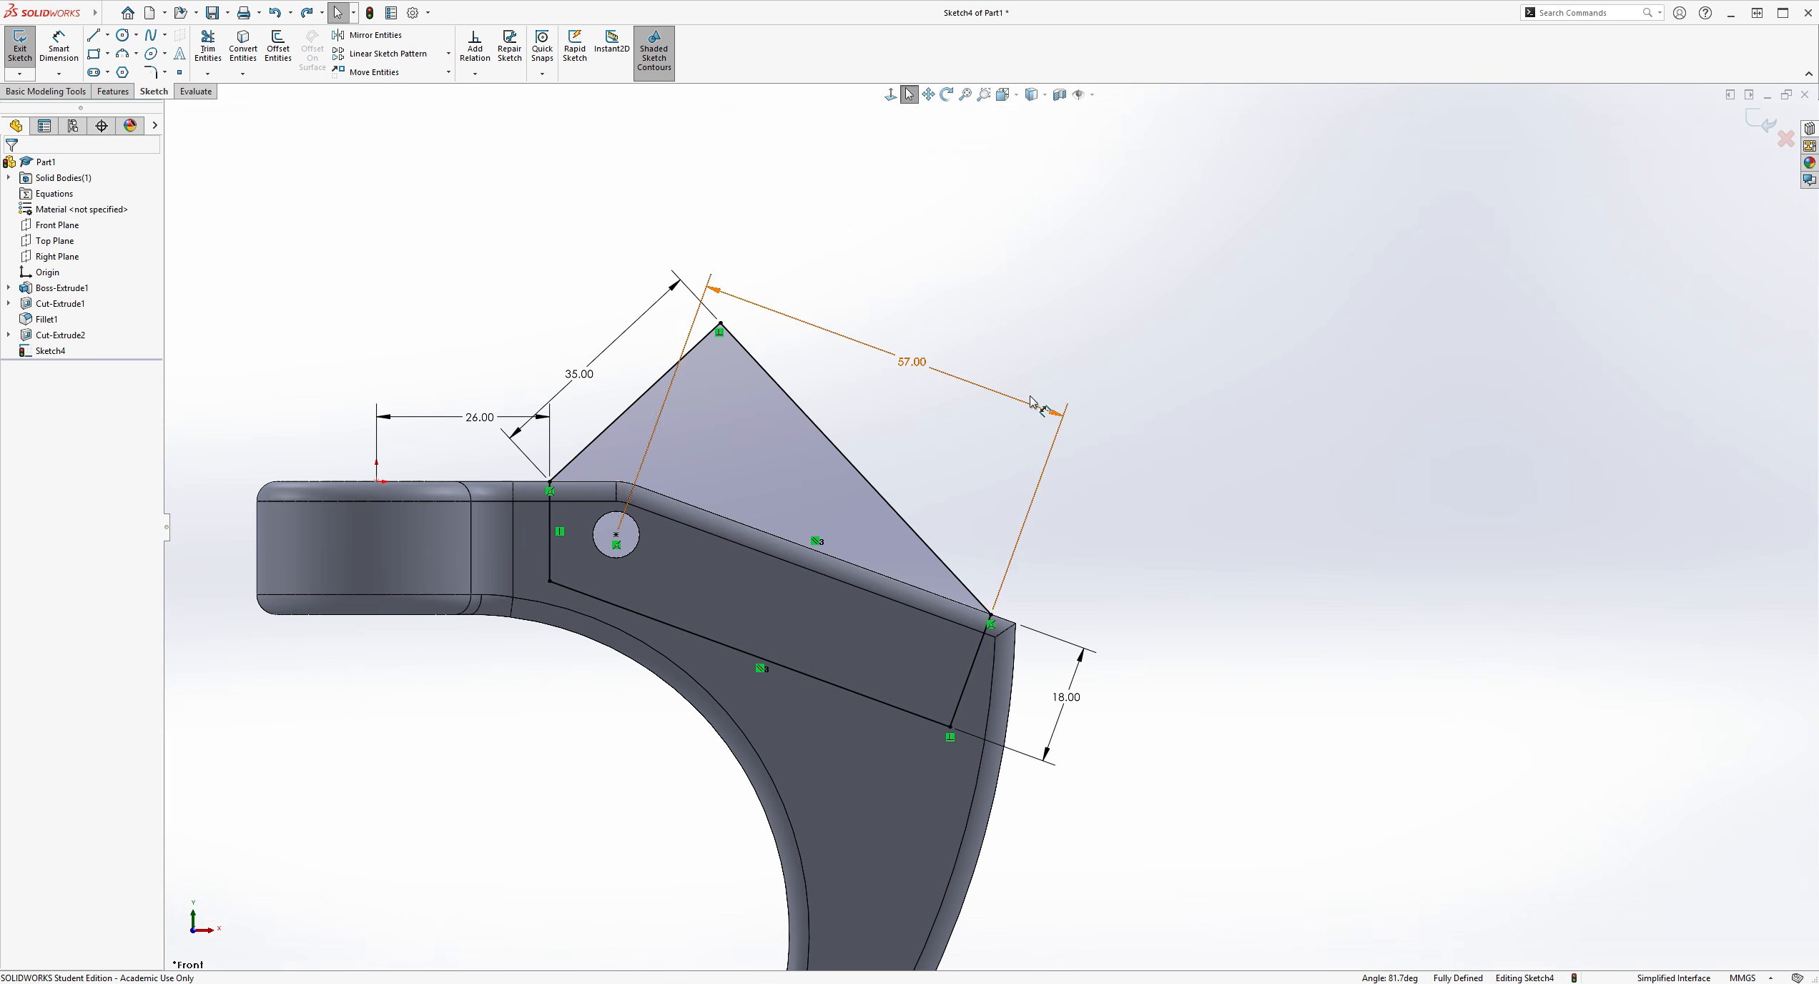
scroll(1063, 480, "up", 3)
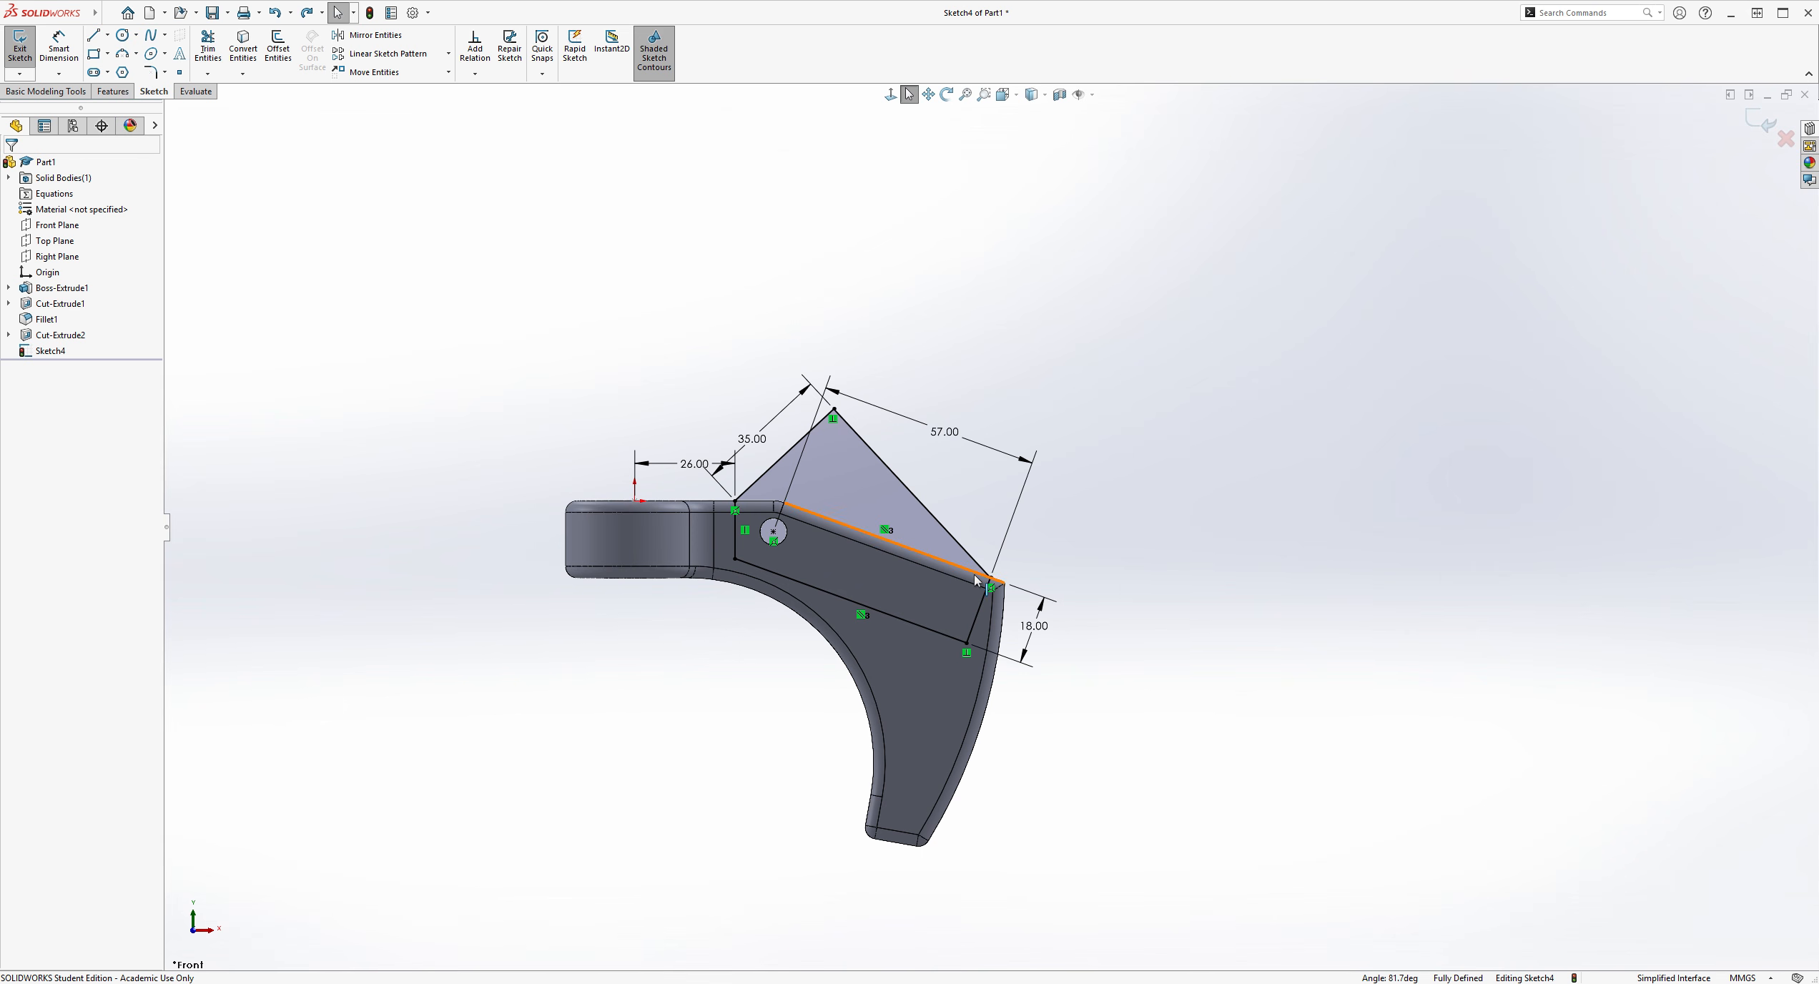
Round the two corners at the ends of the outline's long lower line with 3 mm sketch fillets
scroll(914, 597, "down", 2)
left_click(152, 71)
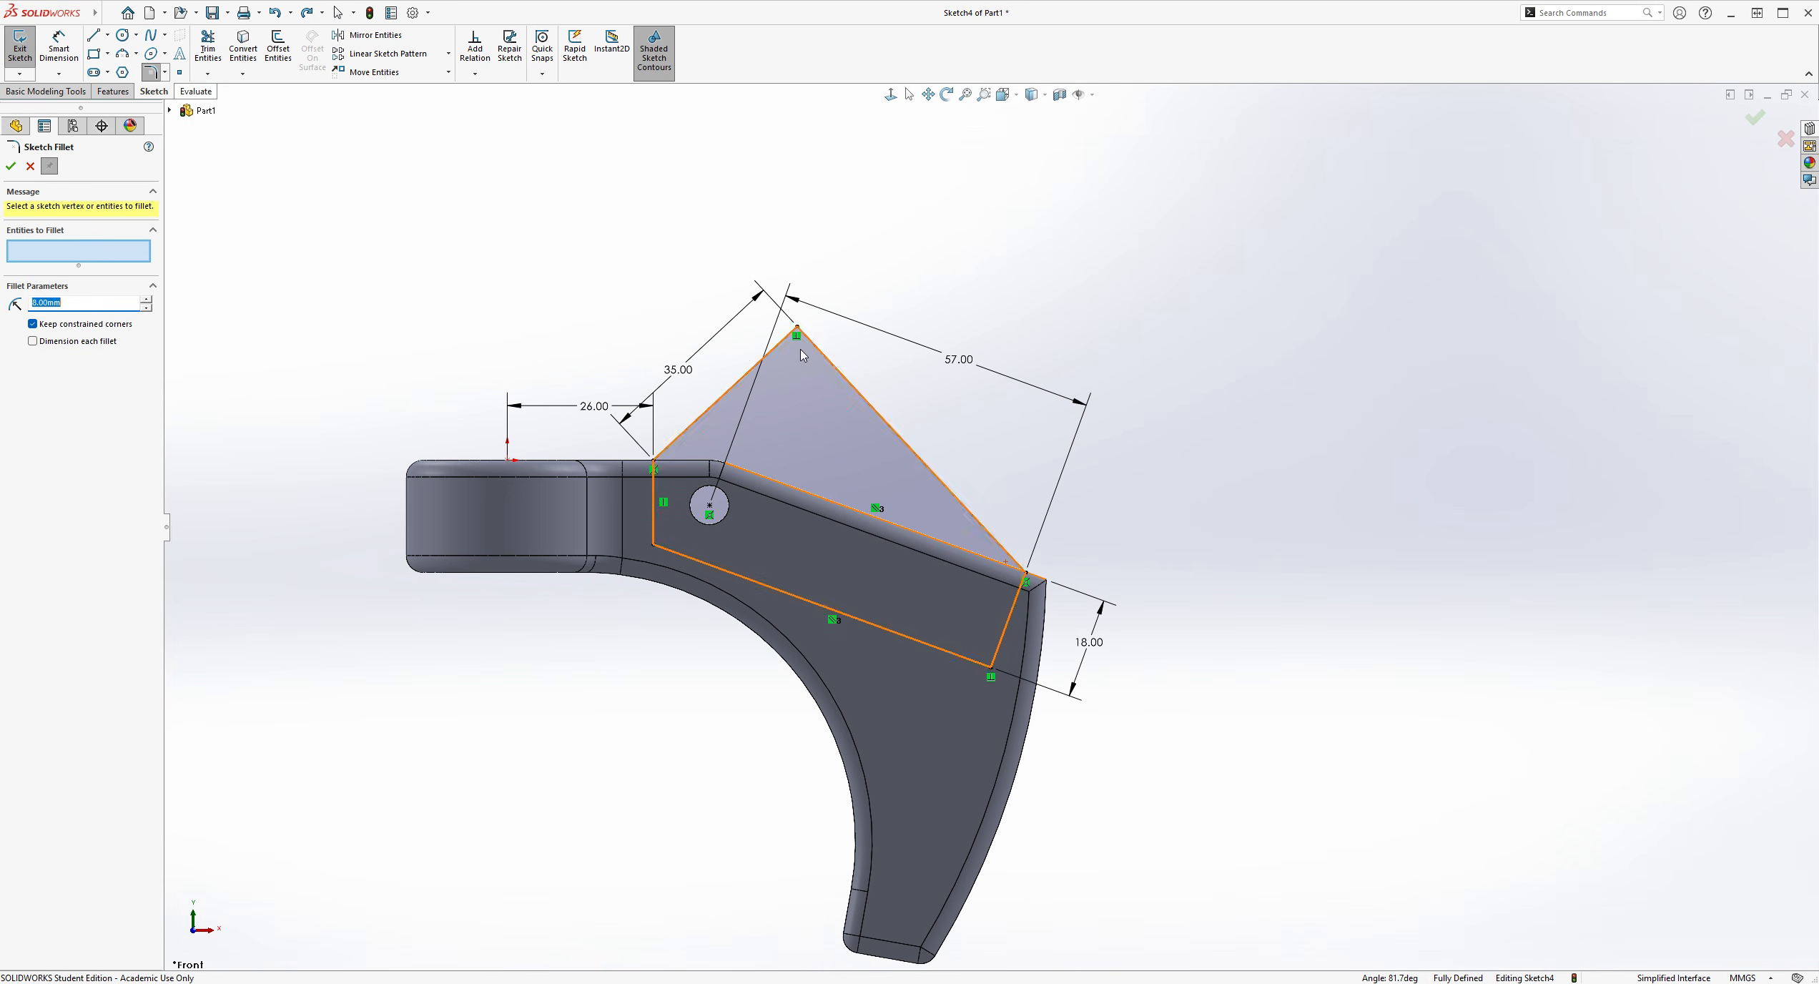
scroll(758, 364, "down", 2)
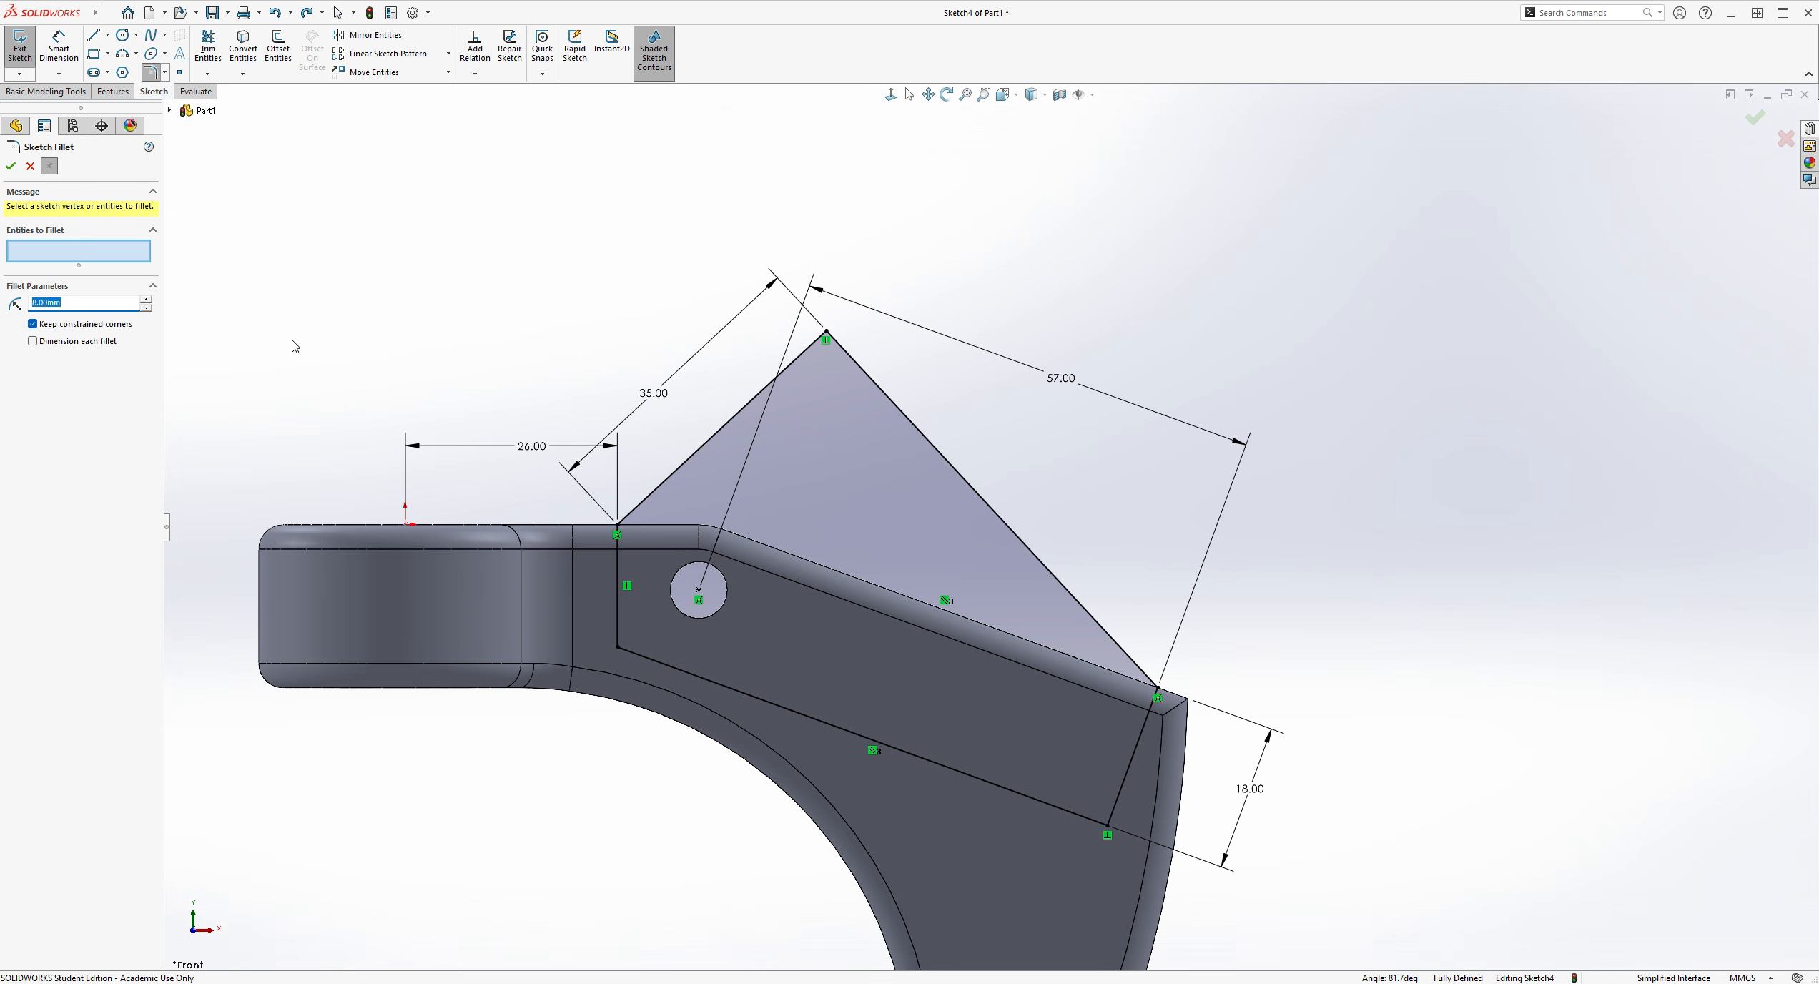
scroll(972, 823, "down", 3)
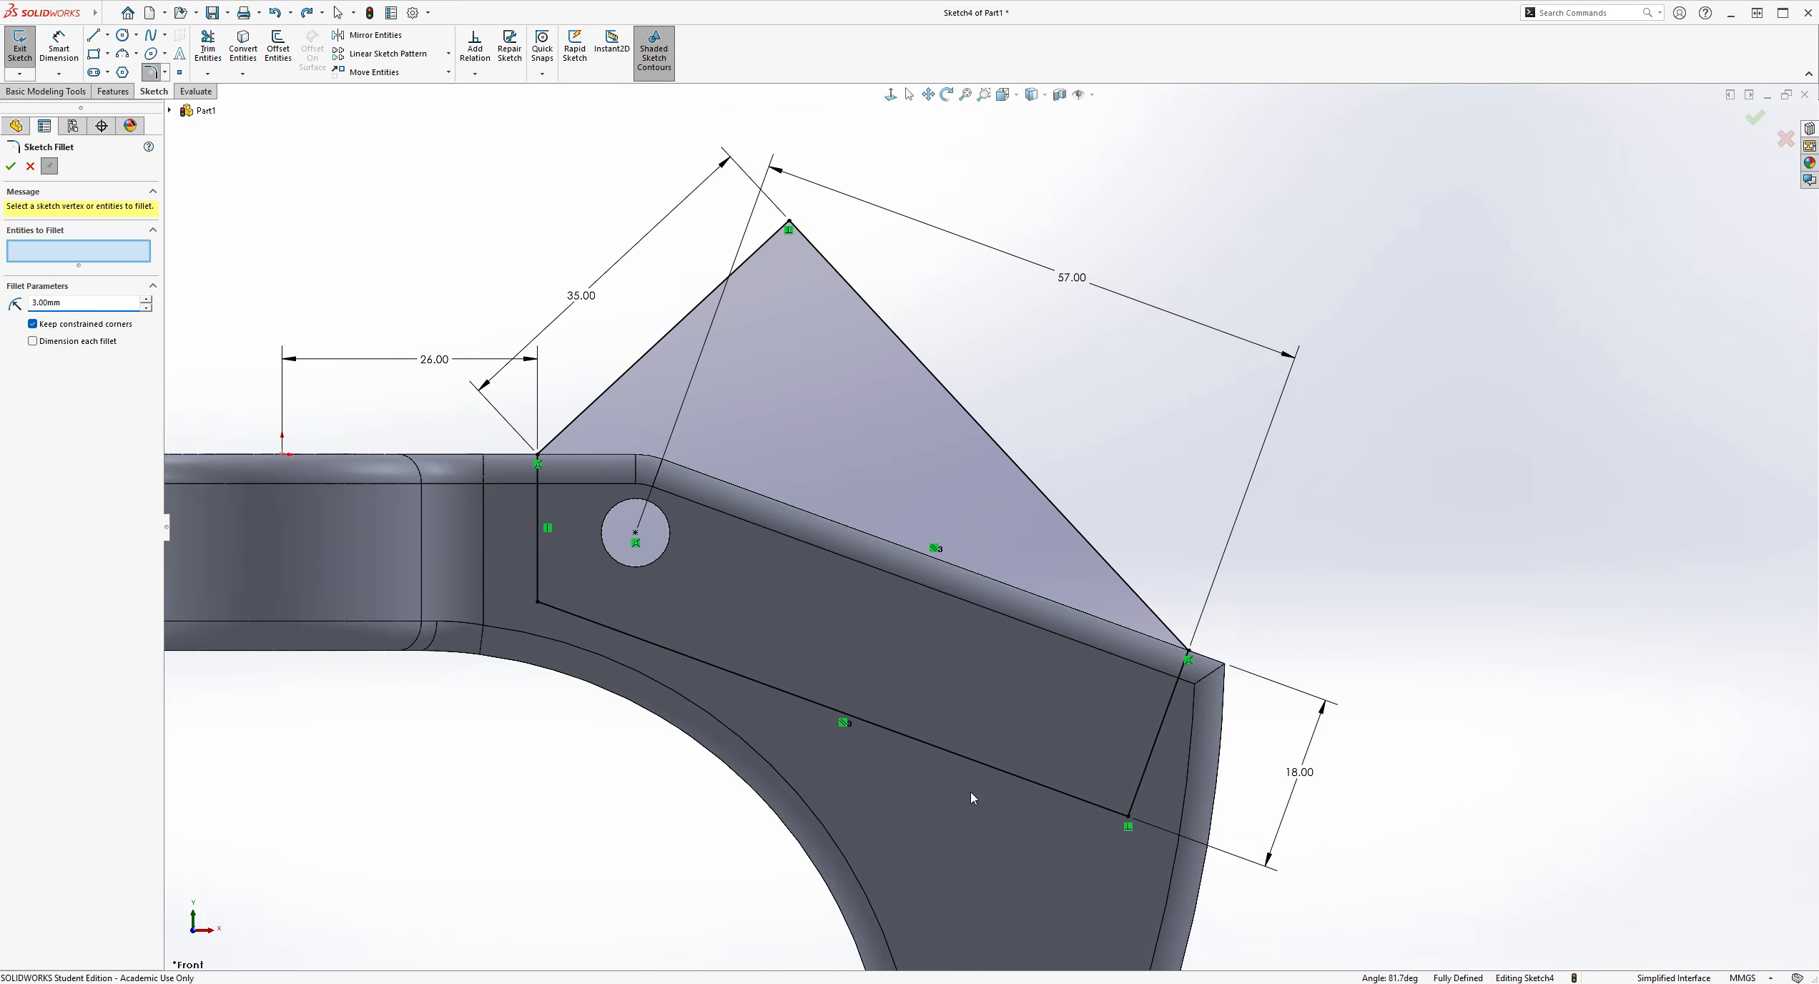
left_click(461, 552)
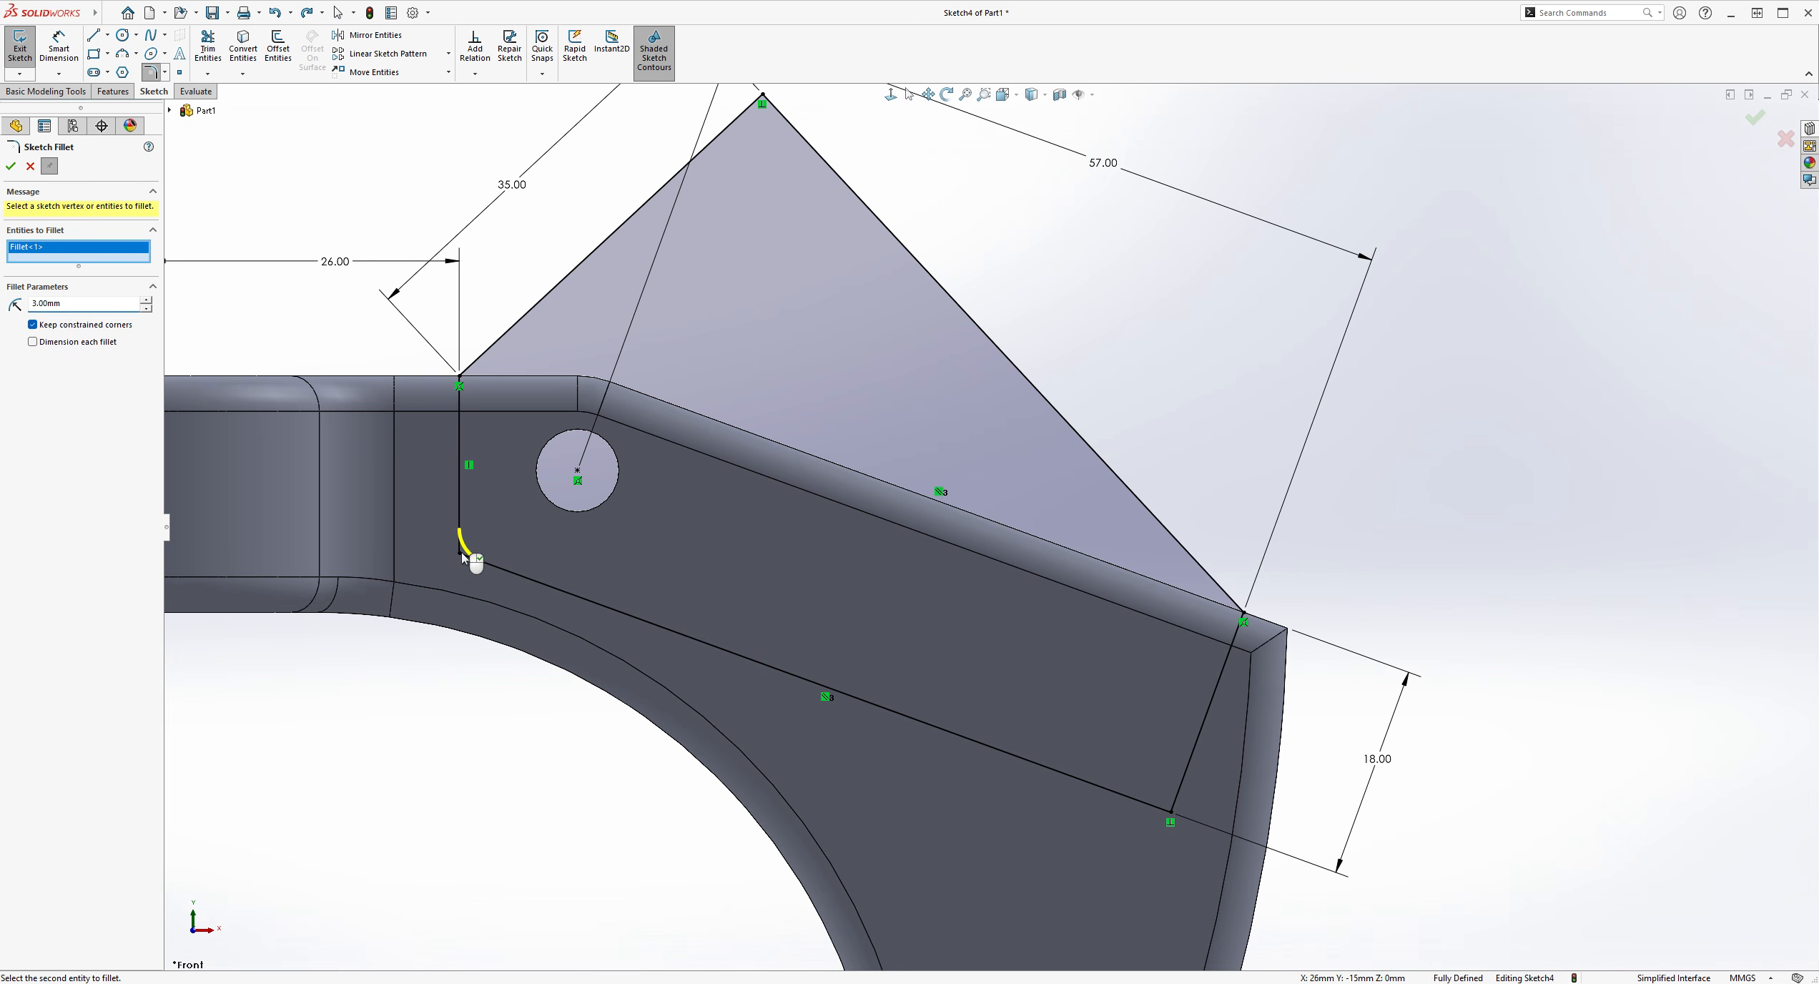
left_click(1170, 822)
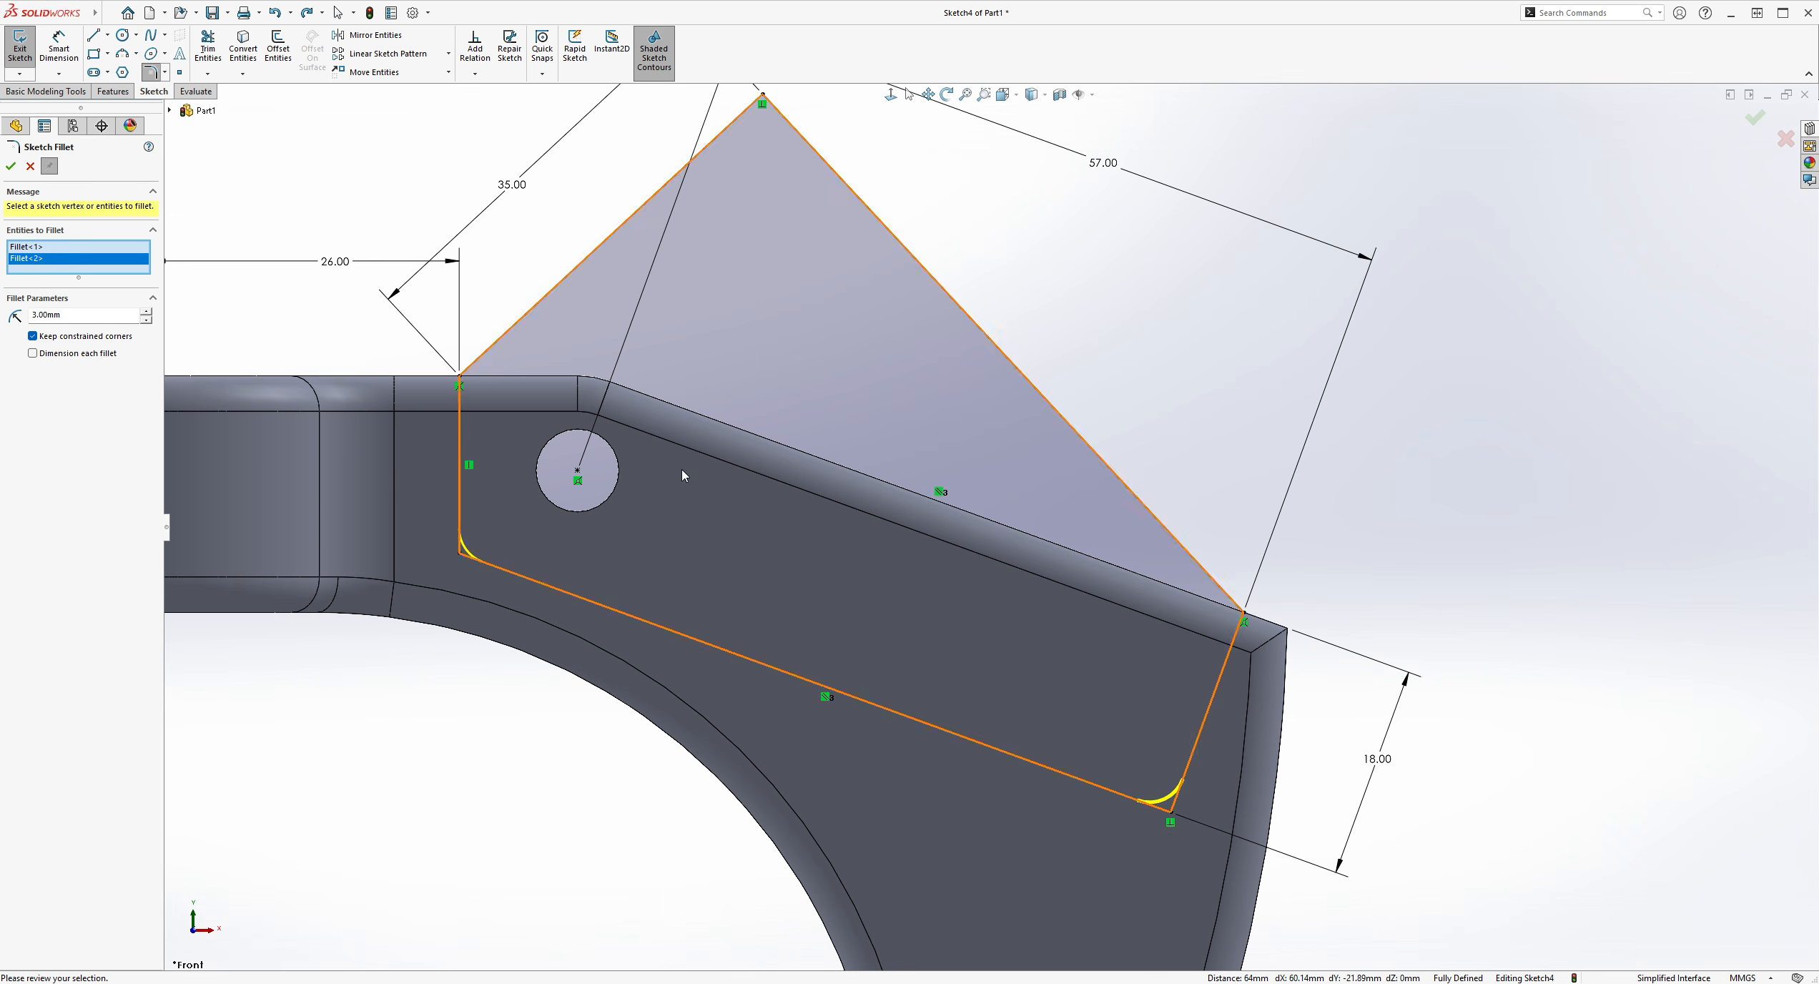
left_click(11, 166)
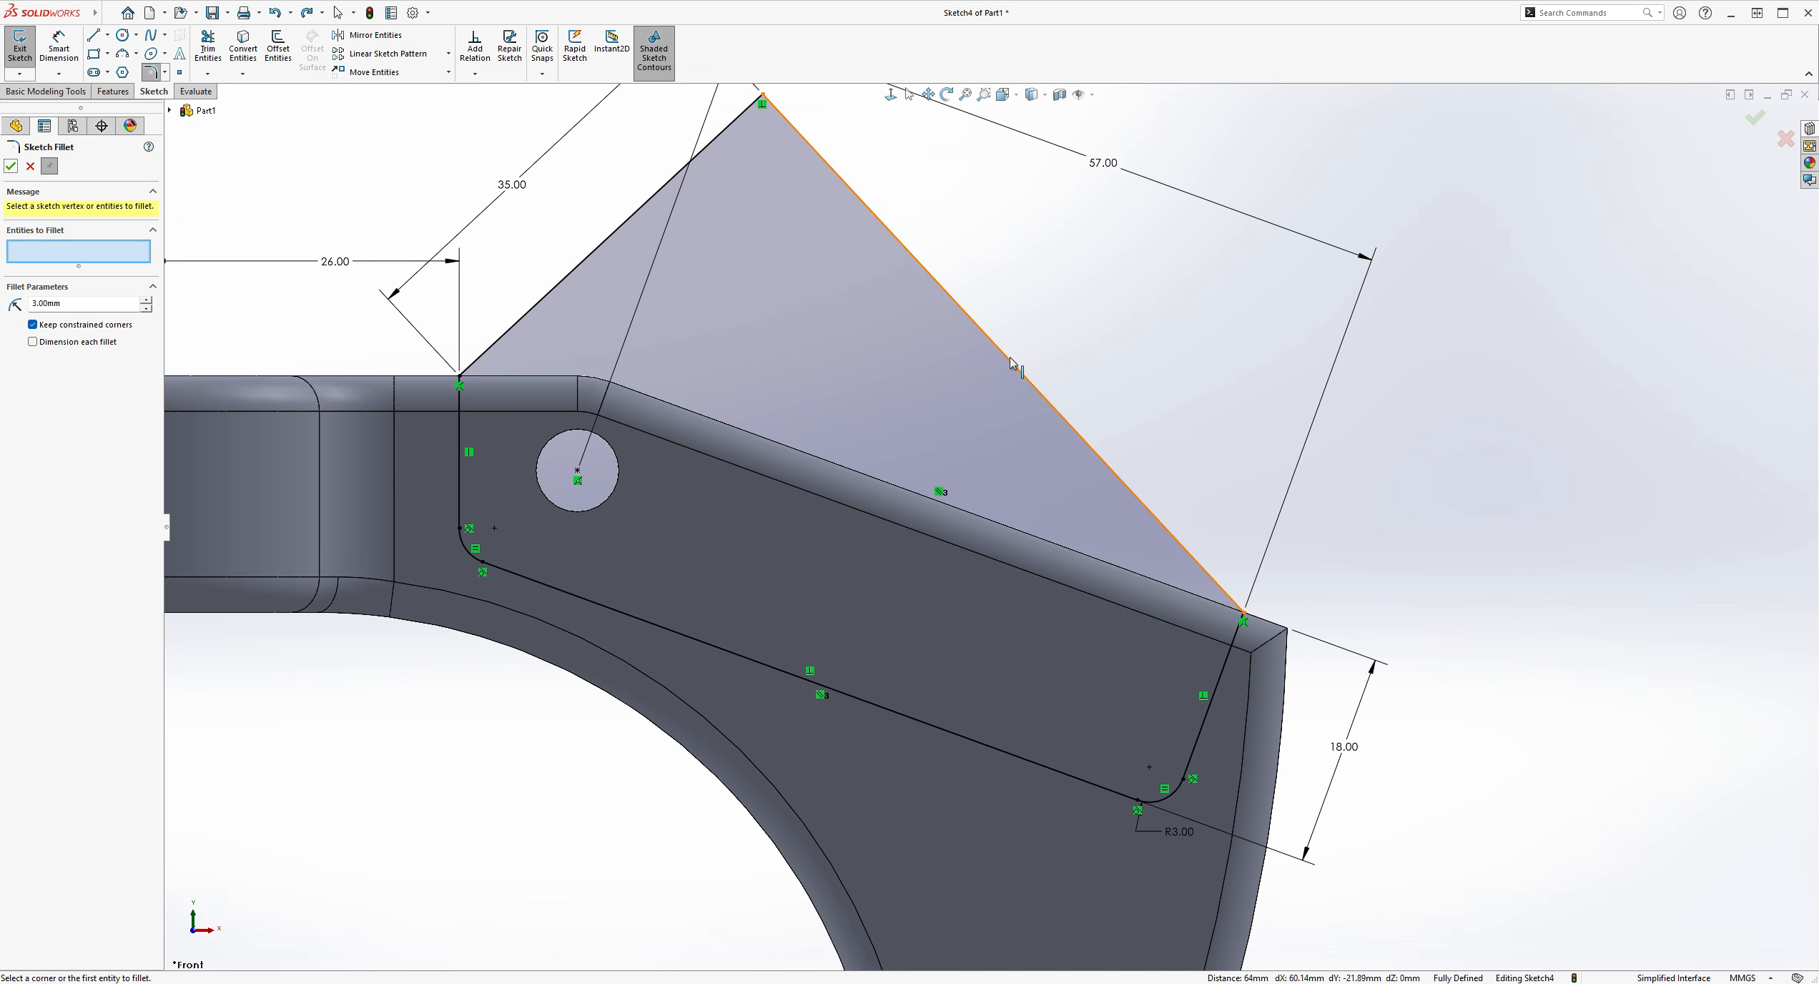
left_click(11, 165)
scroll(1140, 371, "up", 2)
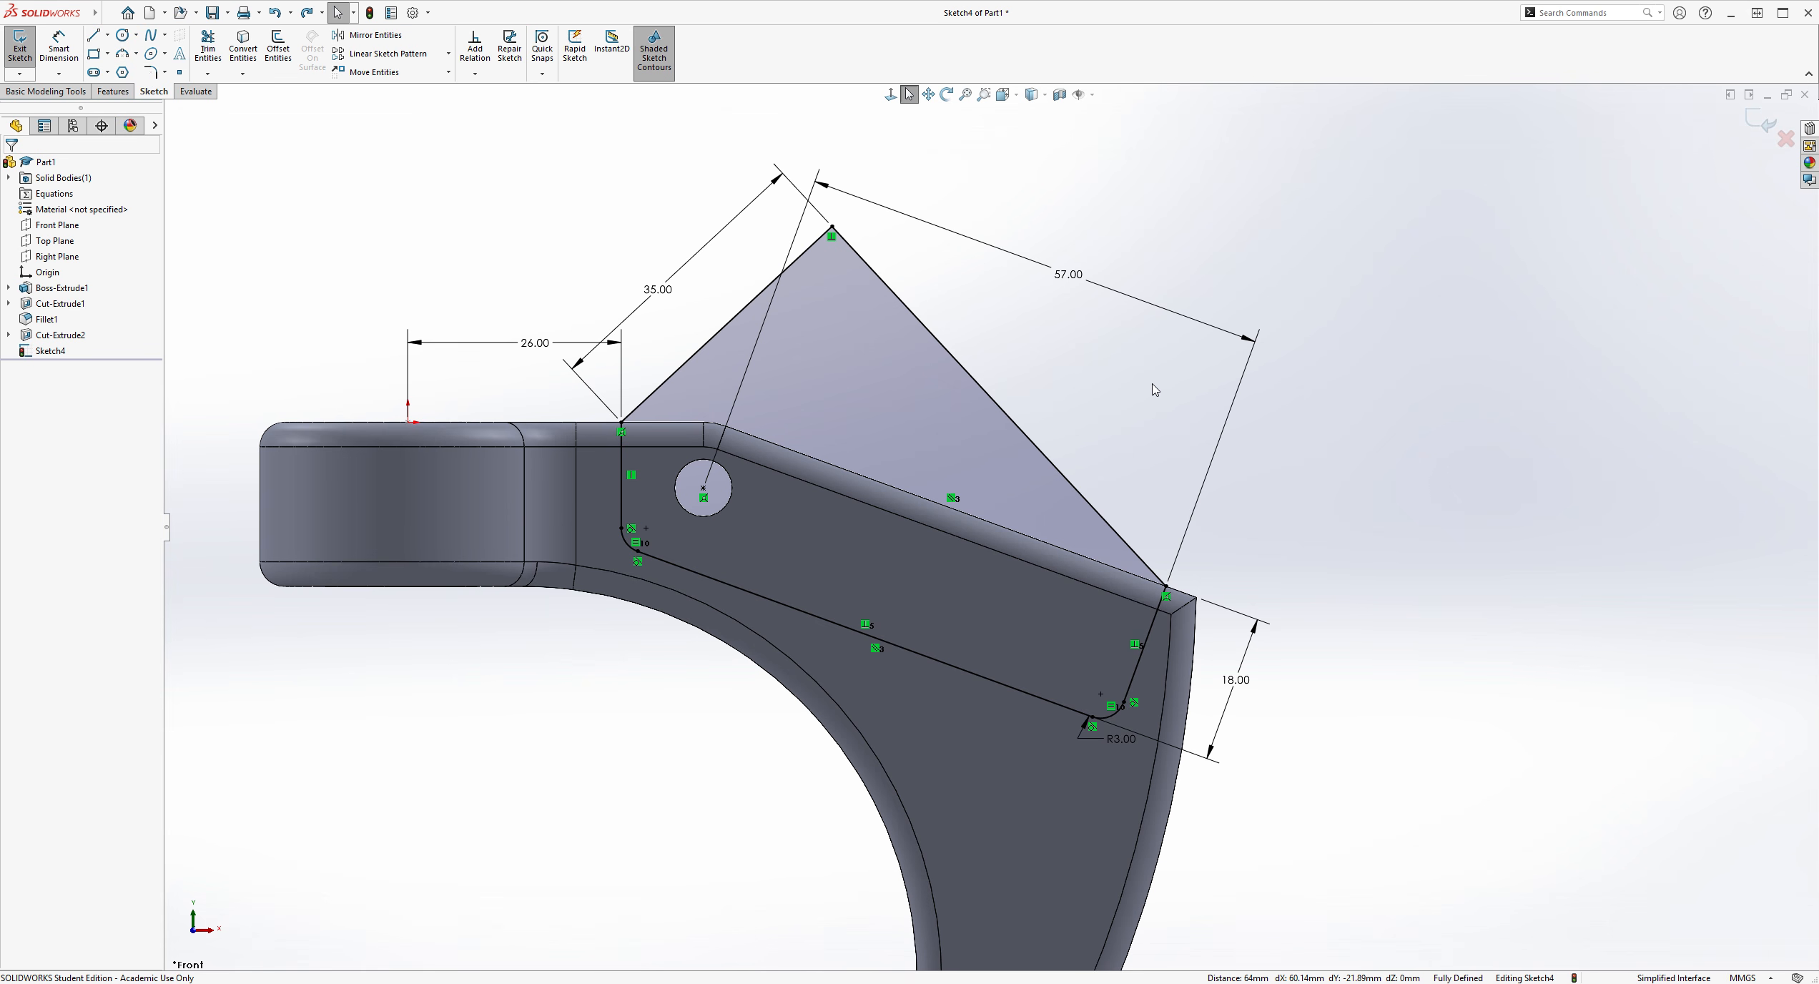
Cut the slot into the arm's sloped top by extruding the outline 10 mm from the mid plane
left_click(113, 91)
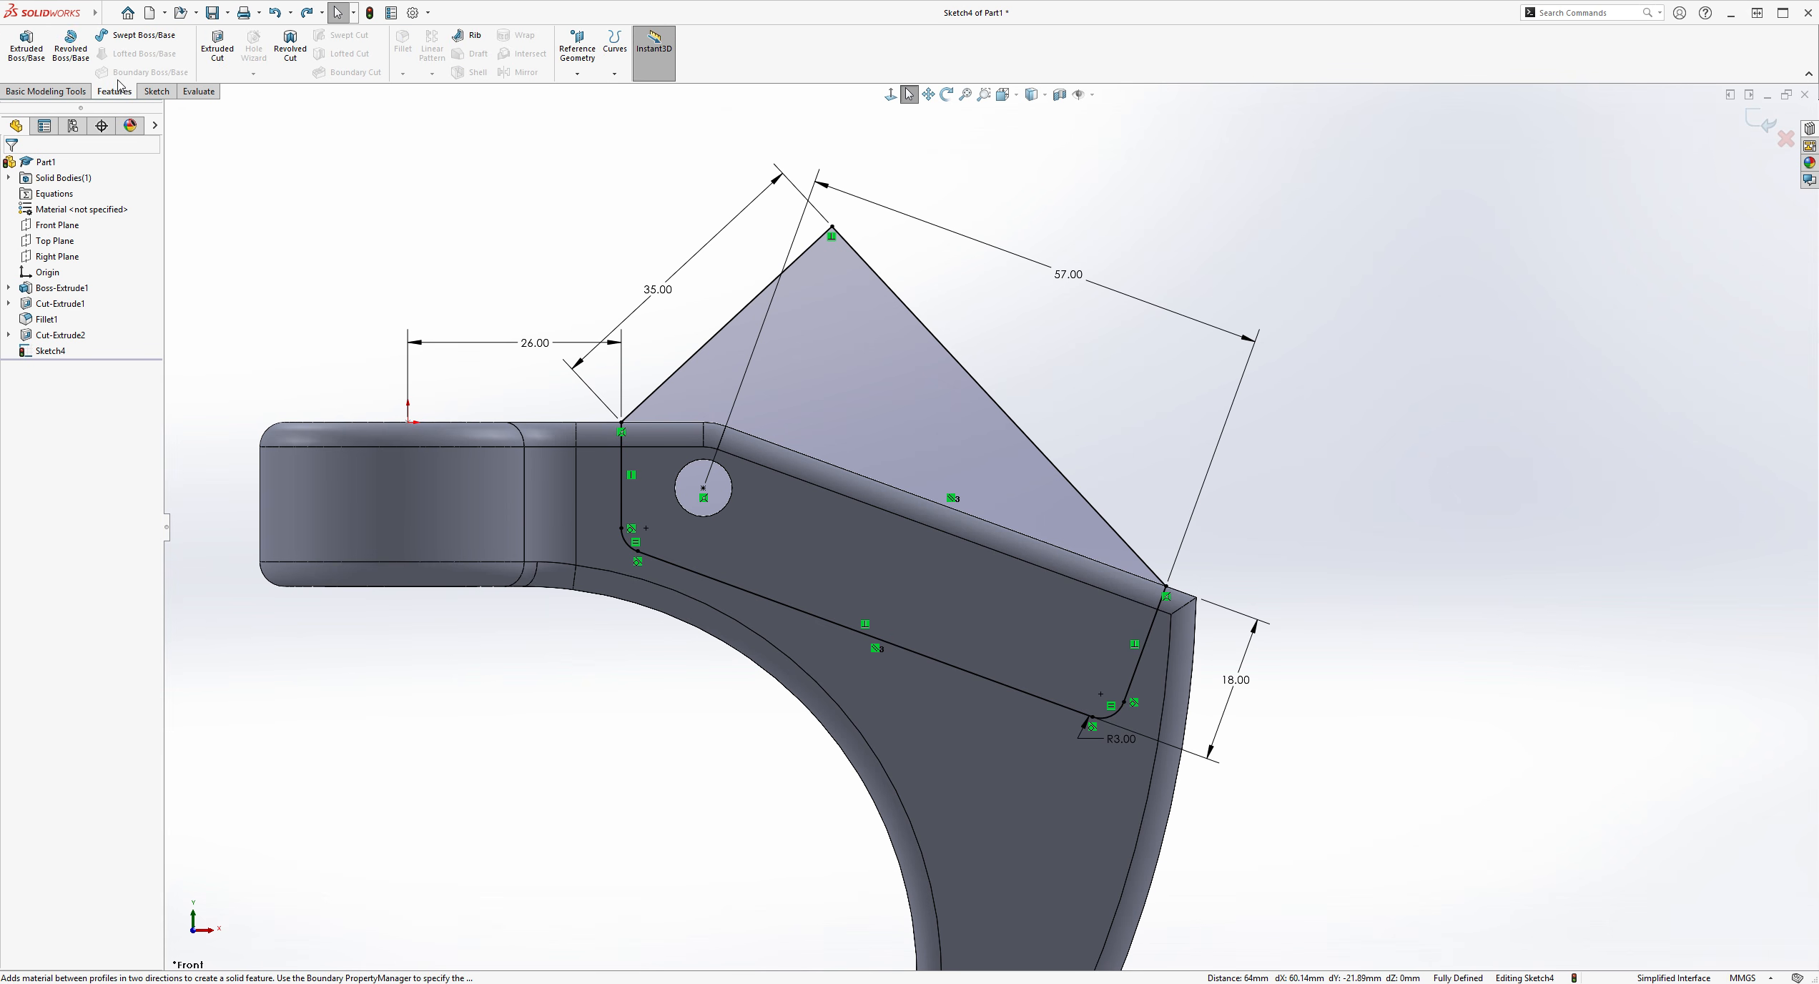
left_click(218, 47)
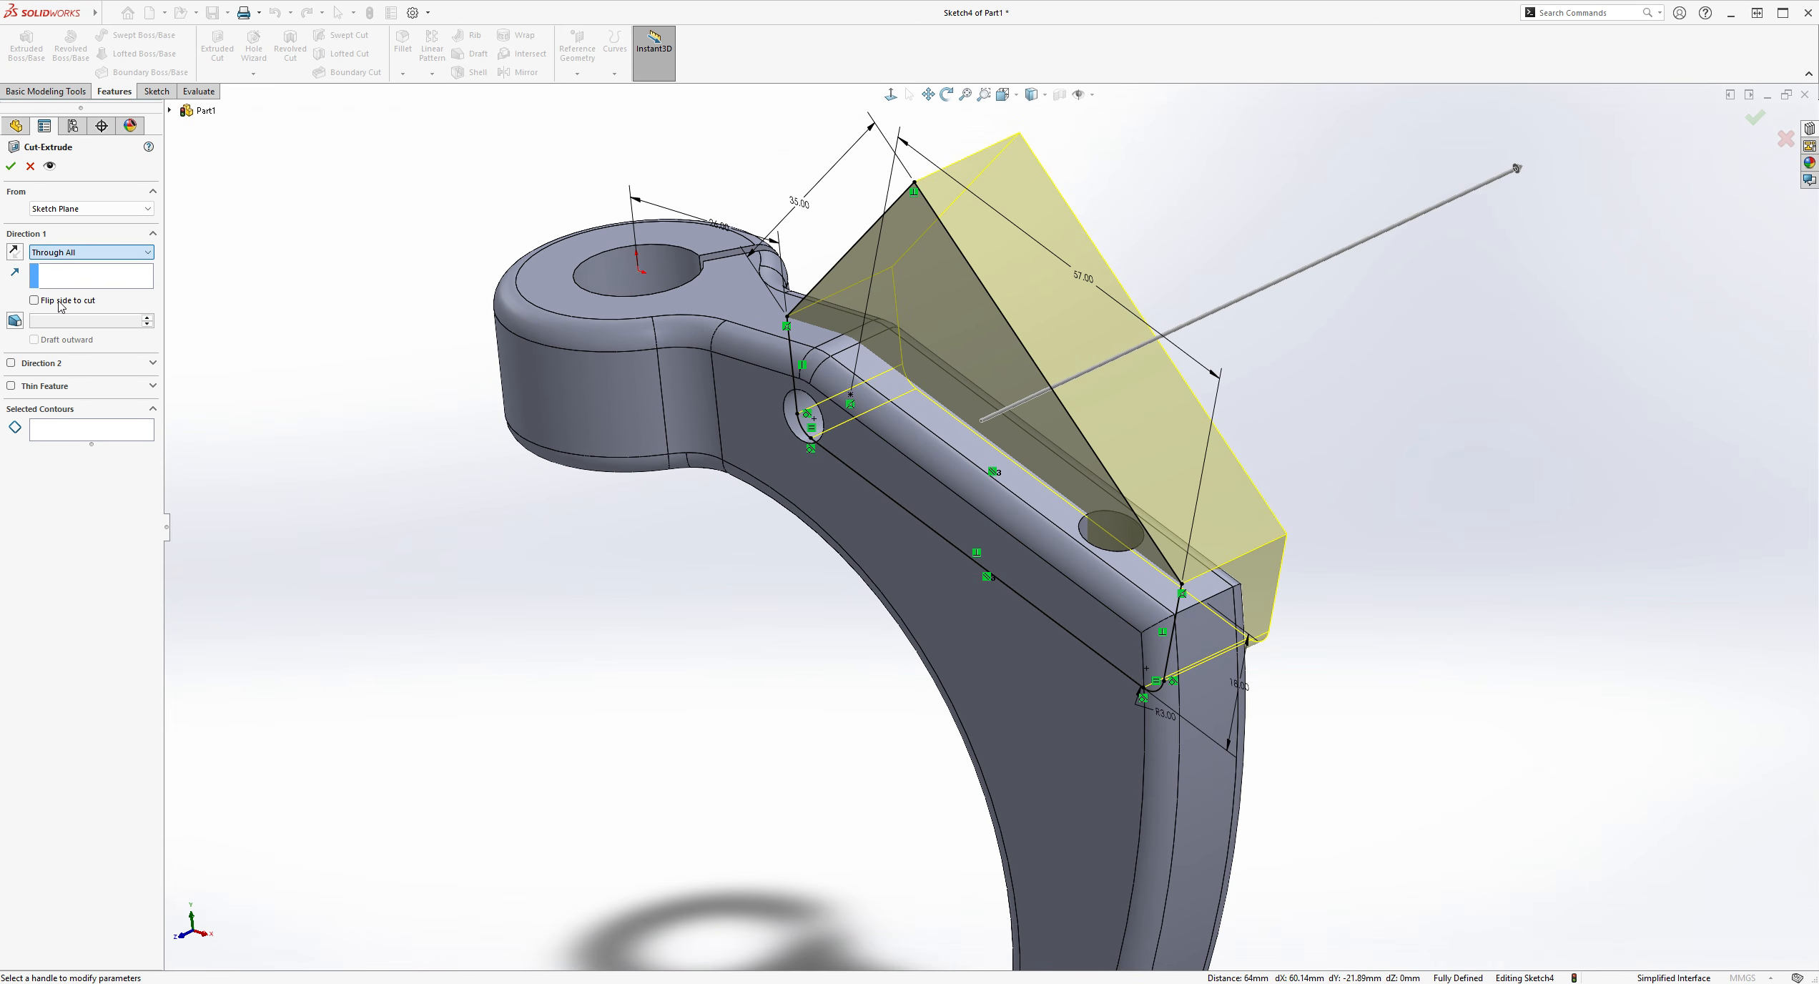
left_click(61, 338)
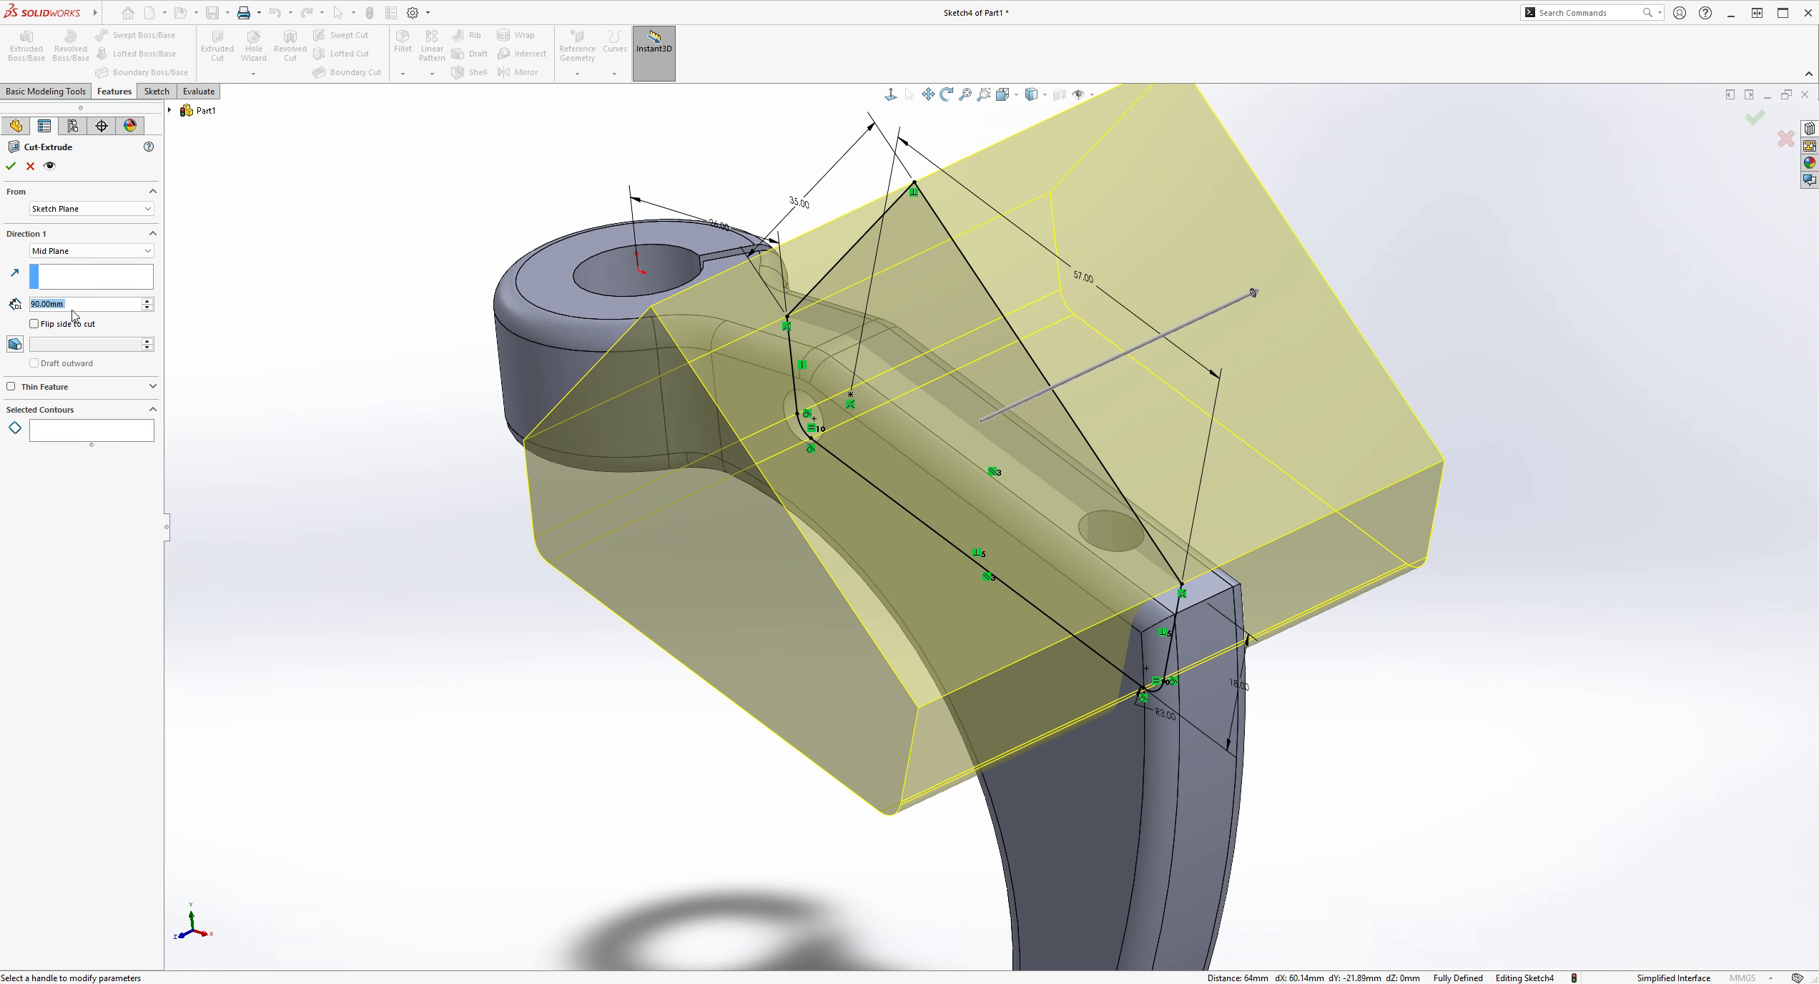
type("10")
key("Return")
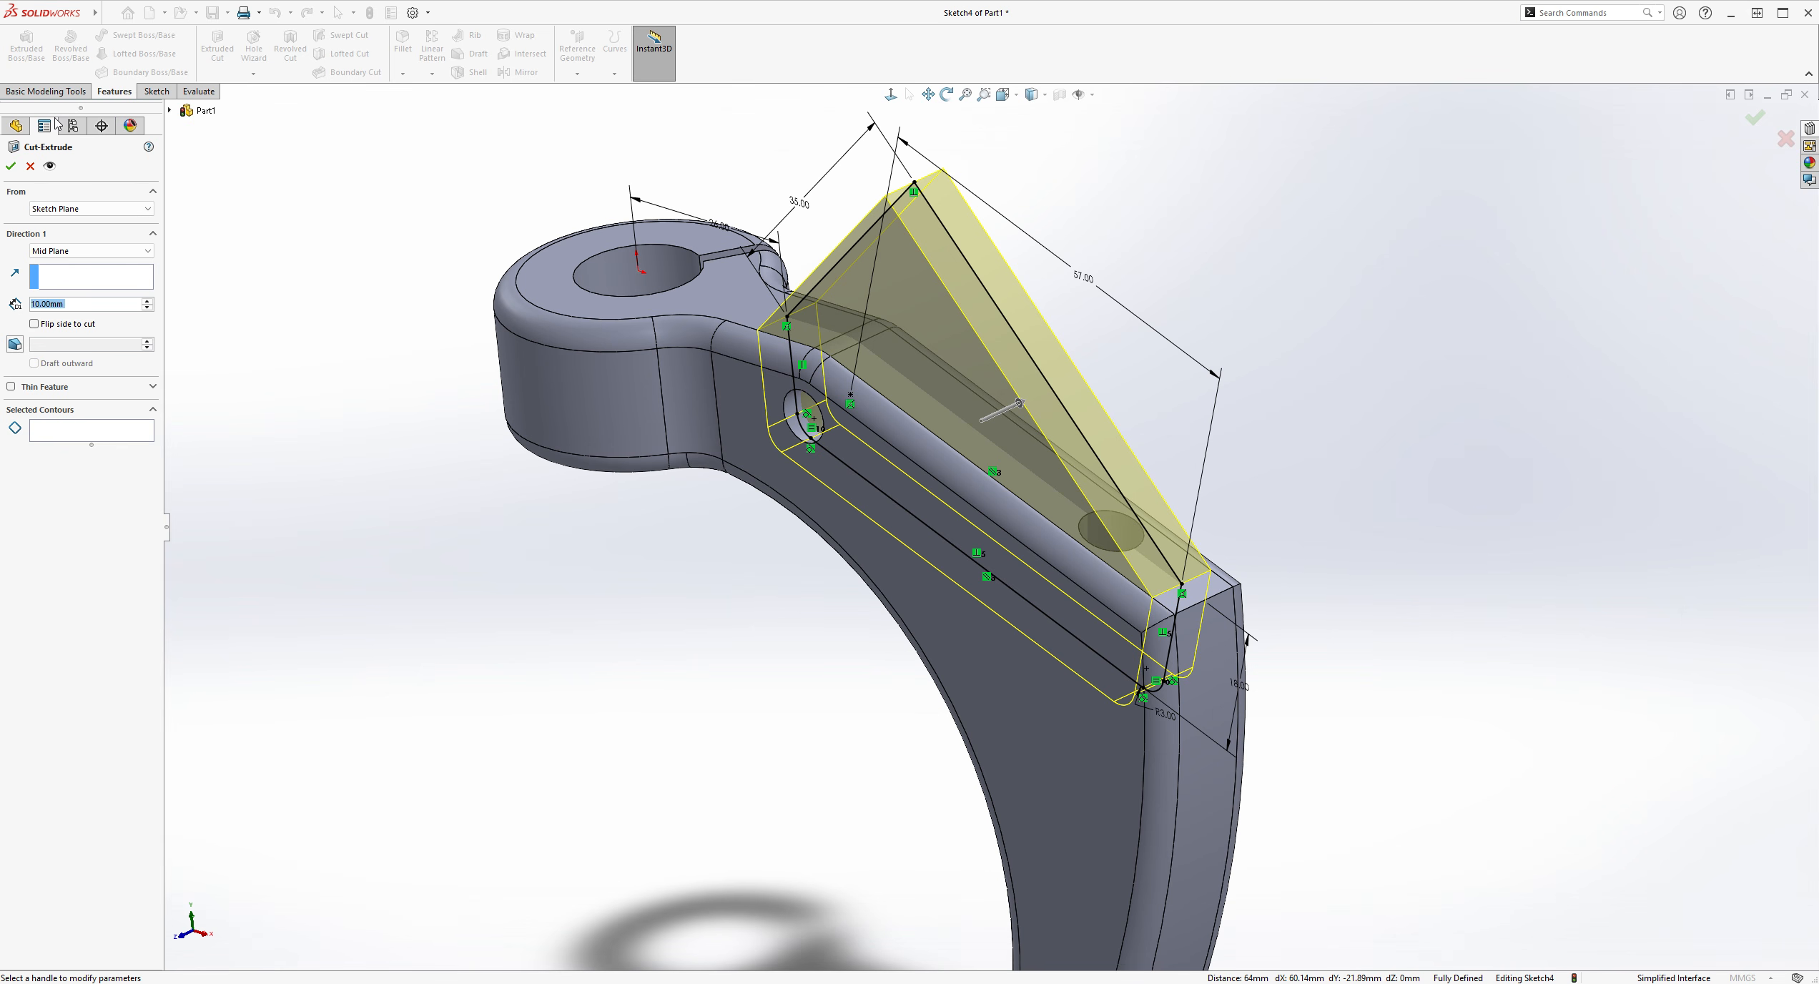
left_click(8, 165)
Inspect the slotted arm from several angles and evaluate the part's mass properties
middle_click_drag(1201, 334, 1365, 400)
left_click(1363, 314)
middle_click_drag(1365, 318, 1314, 557)
middle_click_drag(1200, 477, 1287, 498)
scroll(1328, 449, "down", 1)
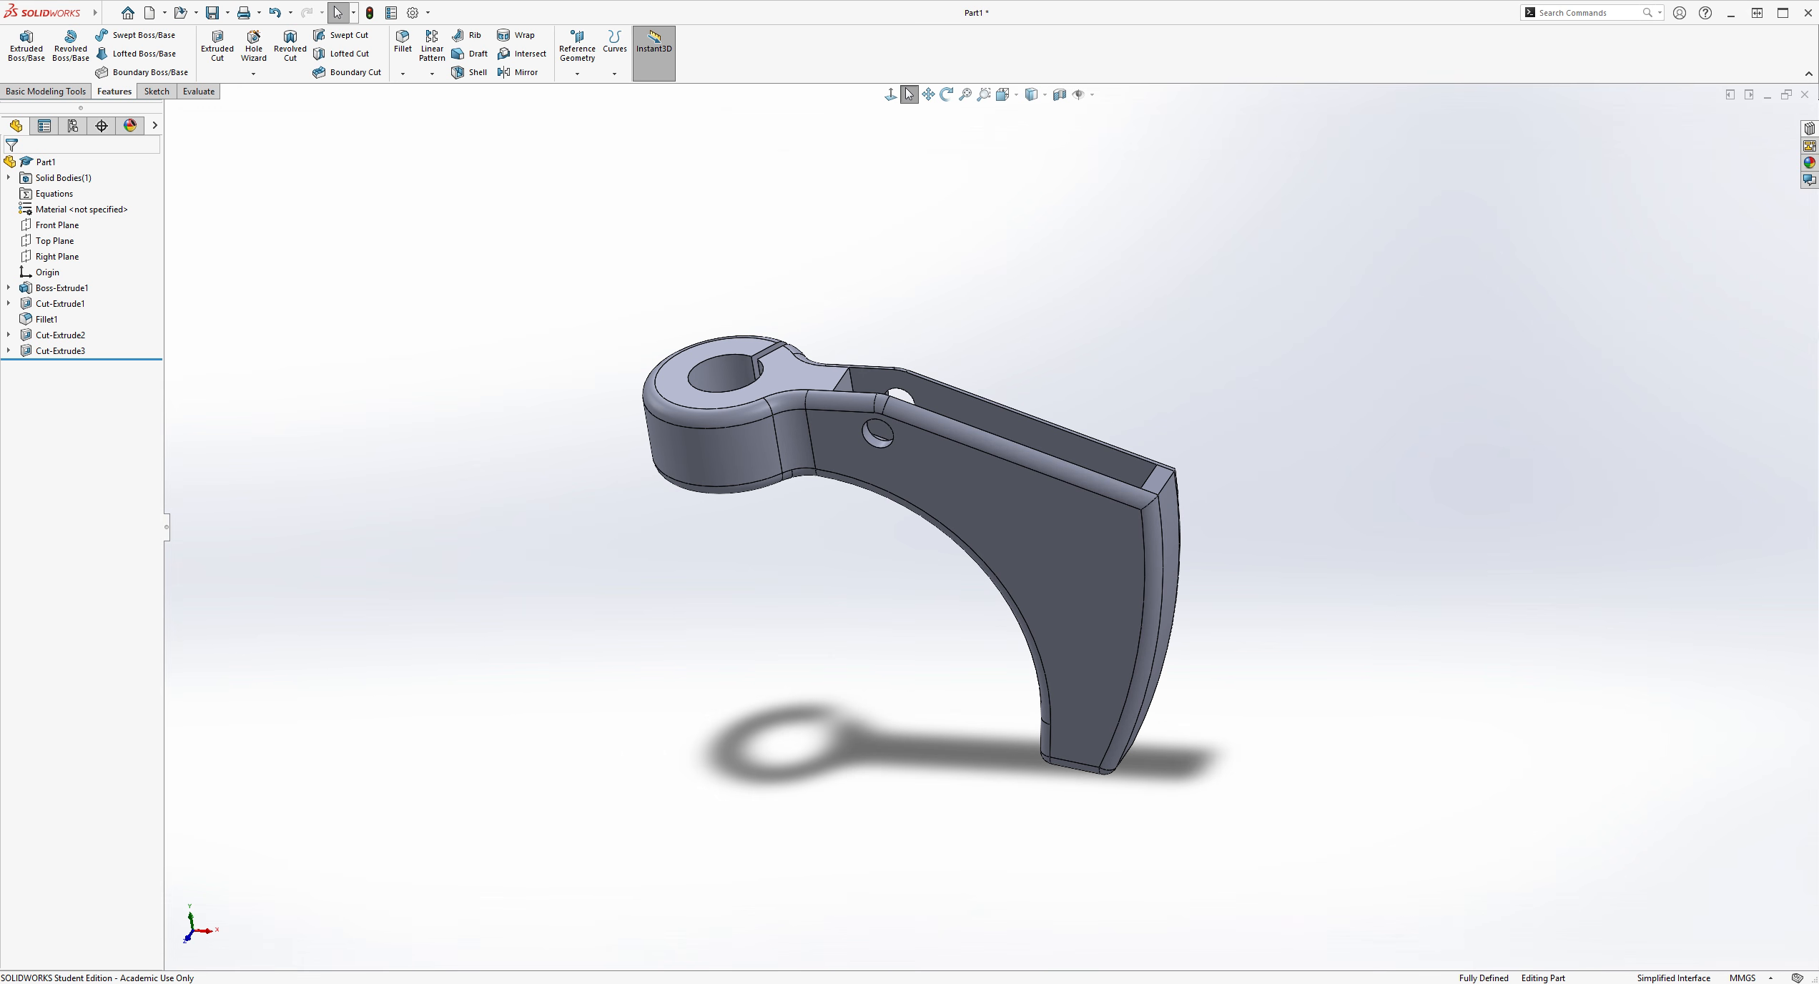
left_click(198, 92)
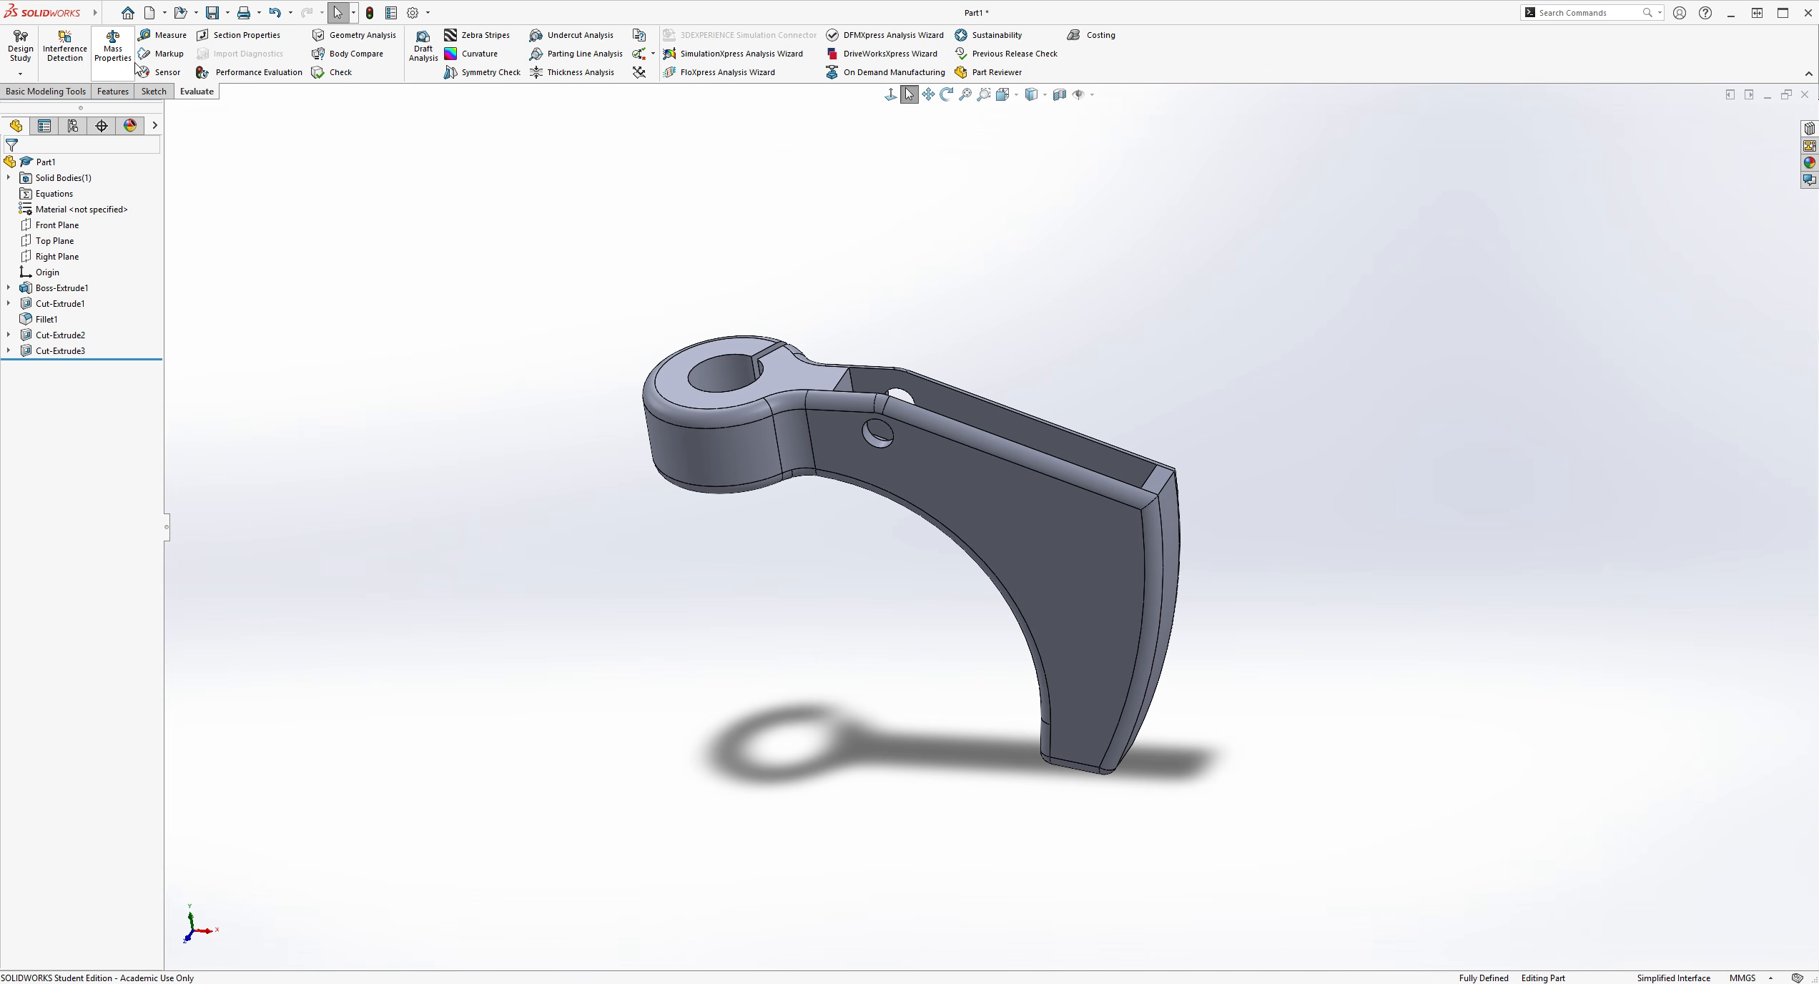